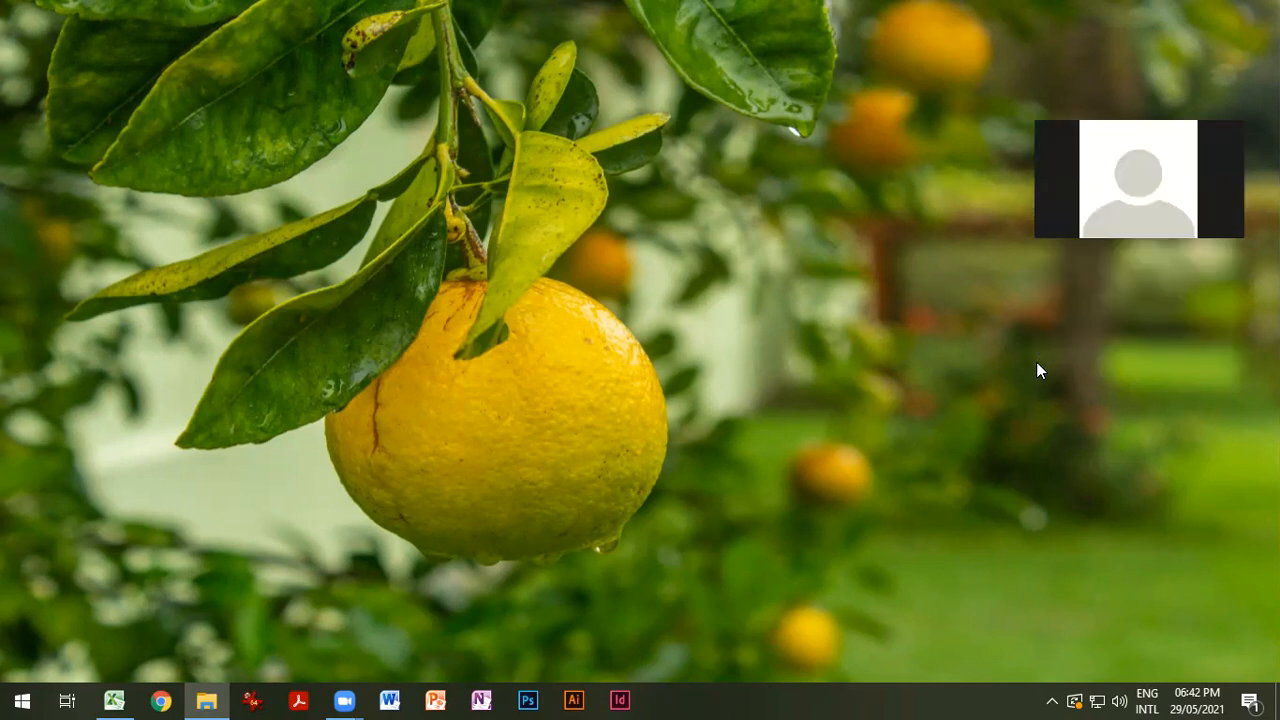
Switch to the Day 1 workbook in Excel and open Sheet2.
key("alt+Tab")
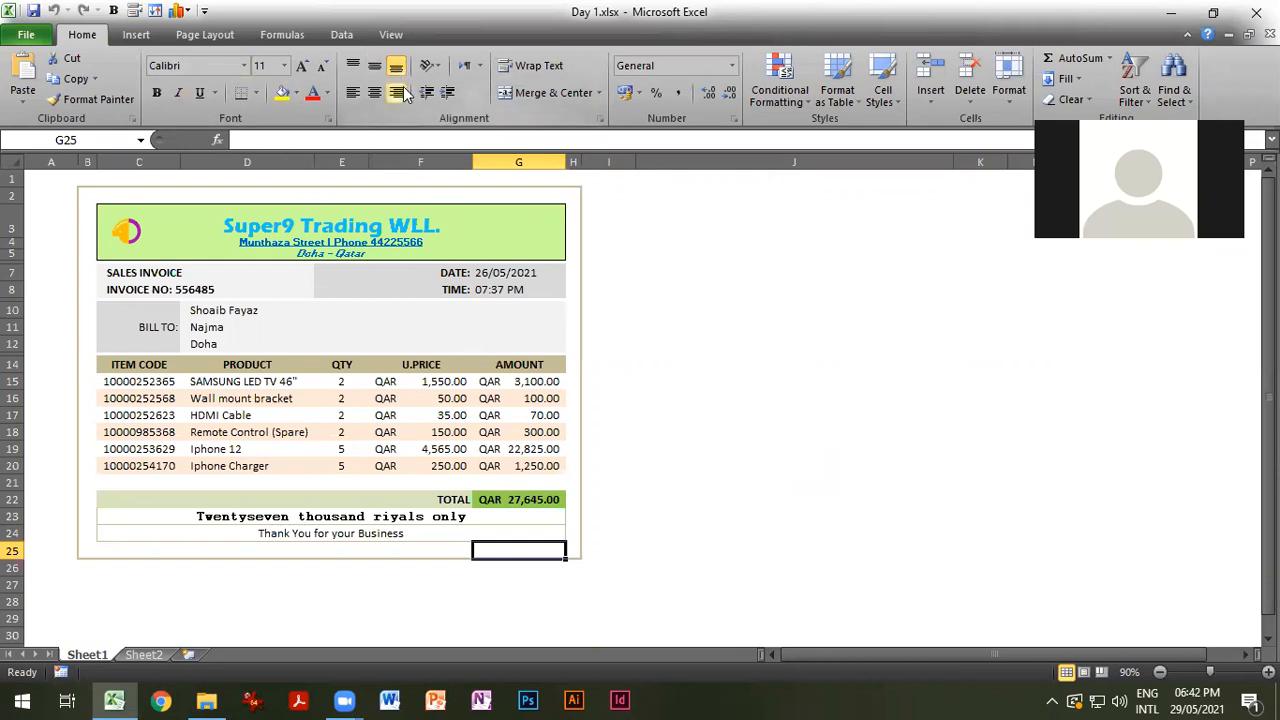
left_click(148, 656)
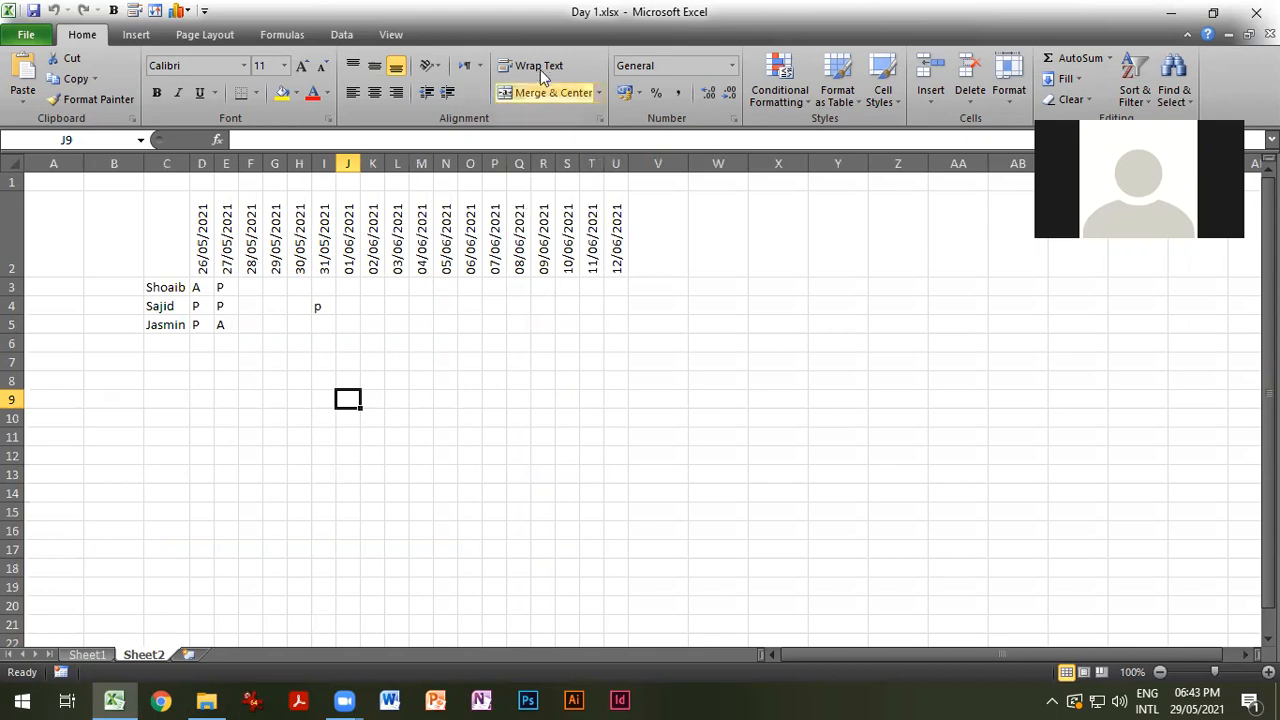
Enter "This is a long line" in cell V3 beside the attendance dates, correcting the misspelled last word.
left_click(643, 289)
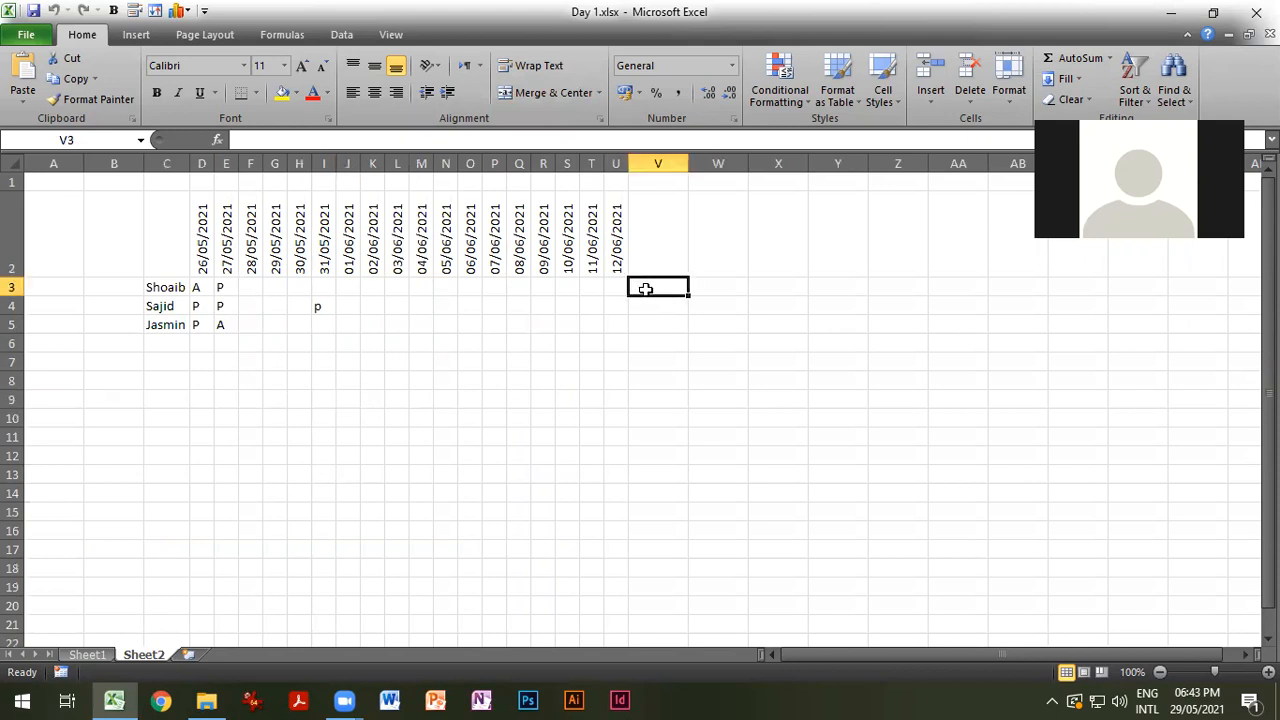
type("This is a")
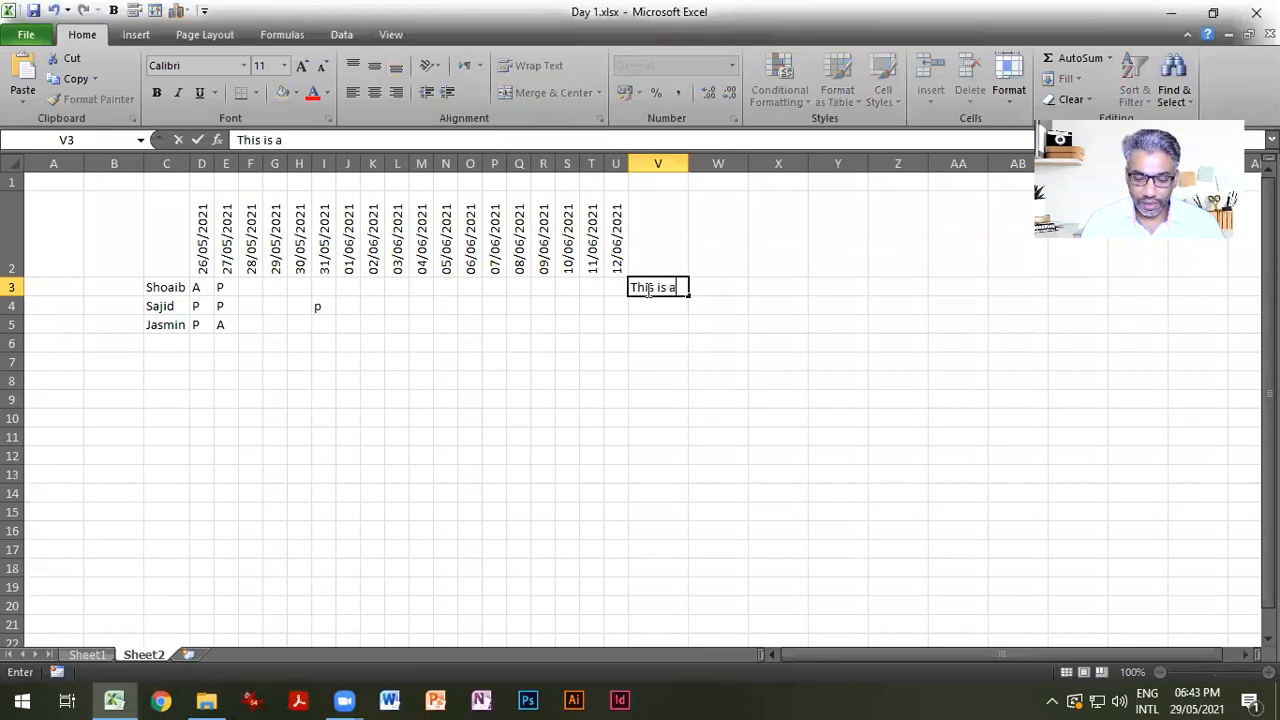
type(" lo")
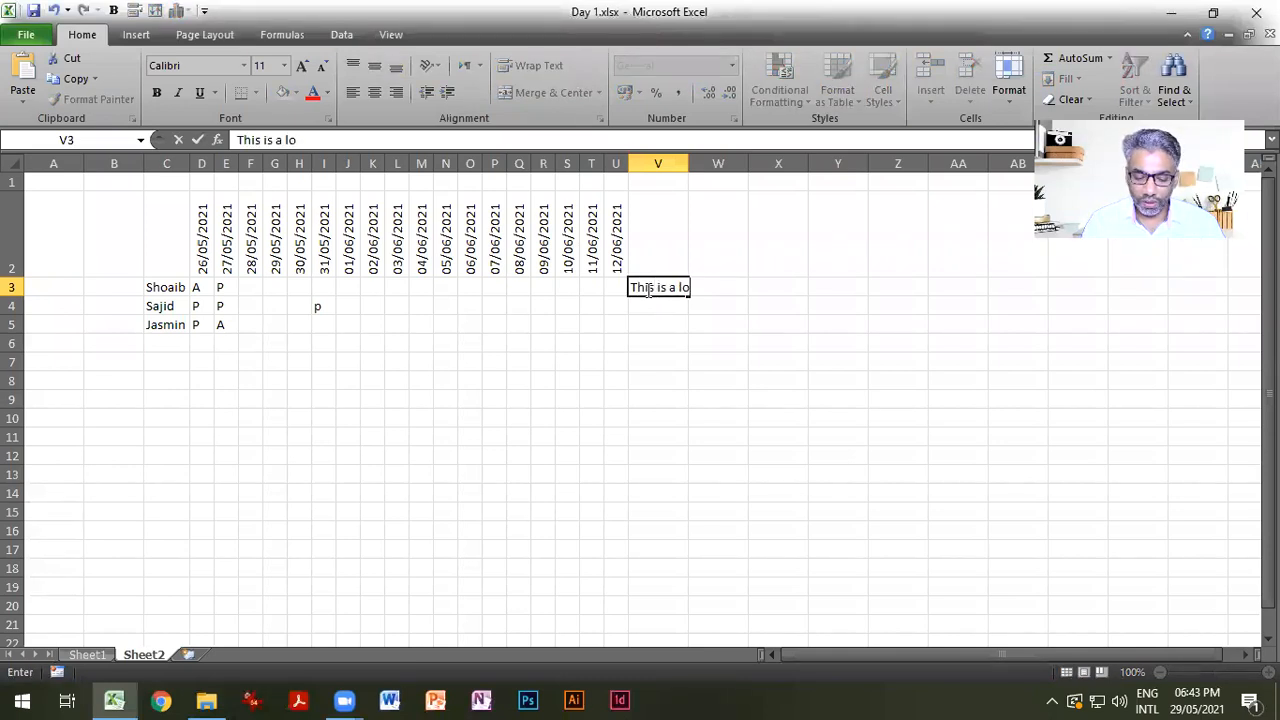
type("ng ling")
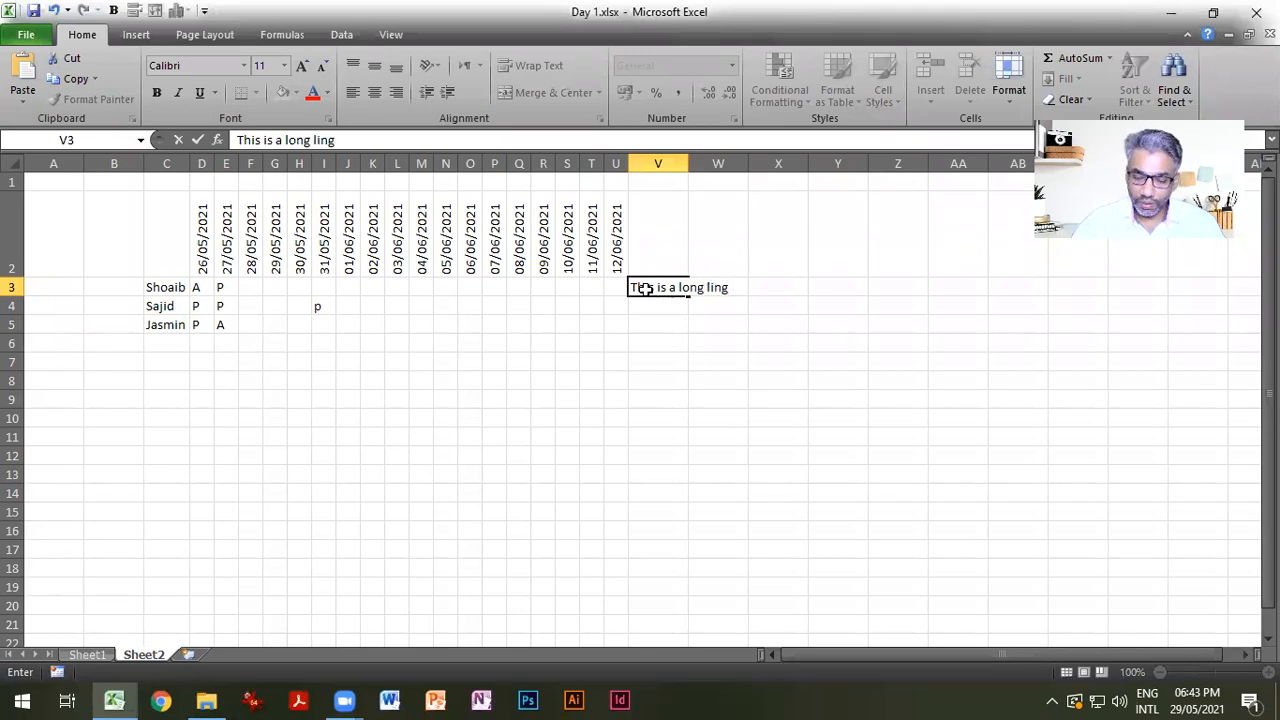
key("ctrl+Return")
left_click(384, 139)
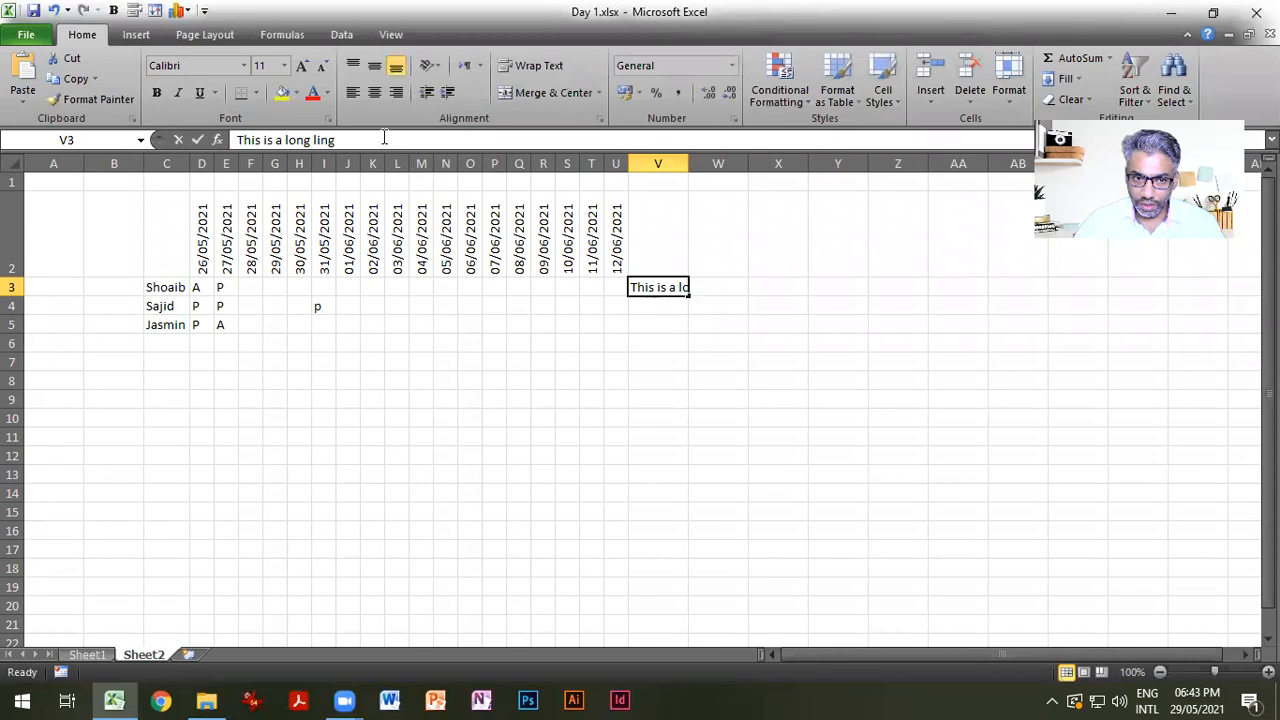
key("BackSpace")
type("e")
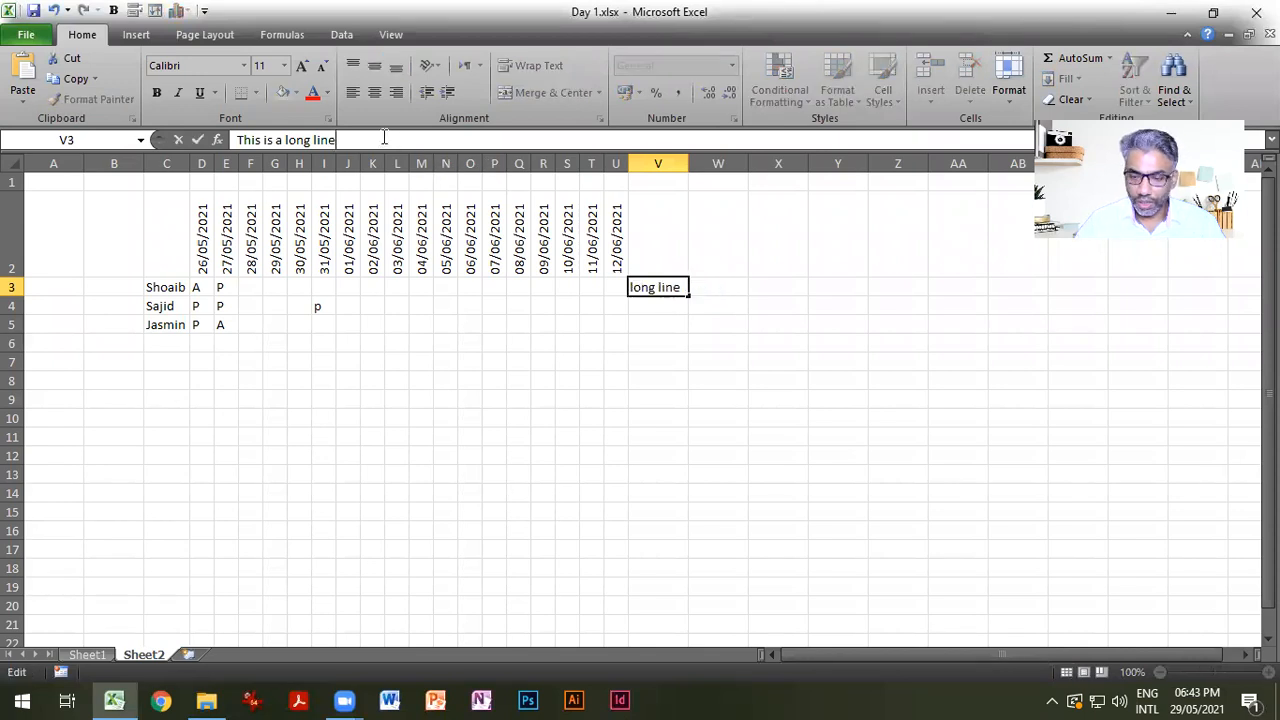
key("Return")
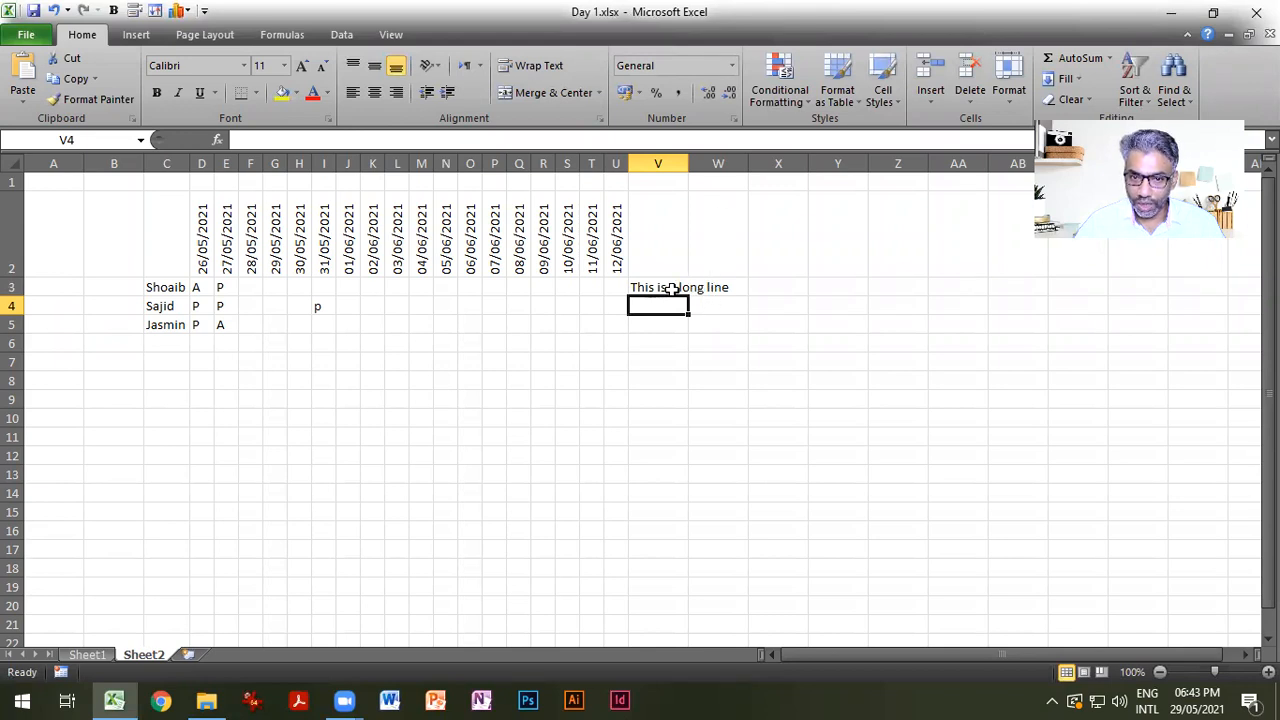
Enter "sample" in cell W3 beside the long text, and clear the contents of V3:W3.
left_click(732, 287)
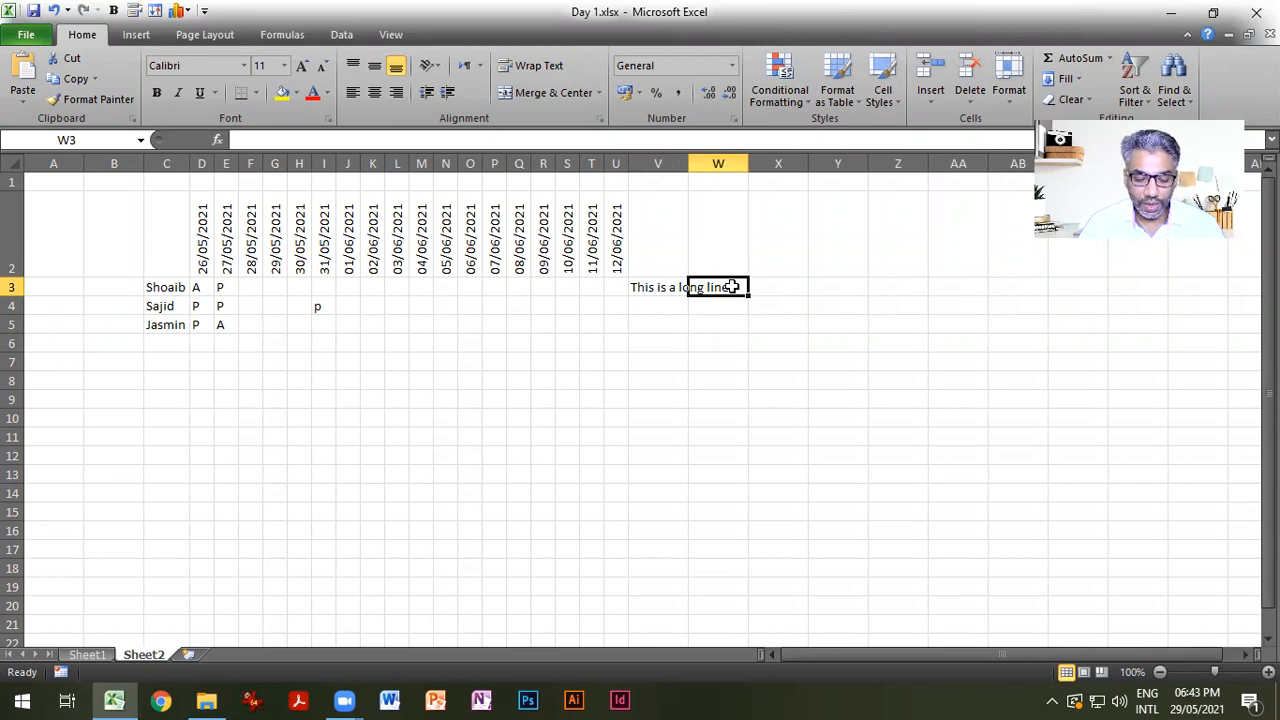
type("sample")
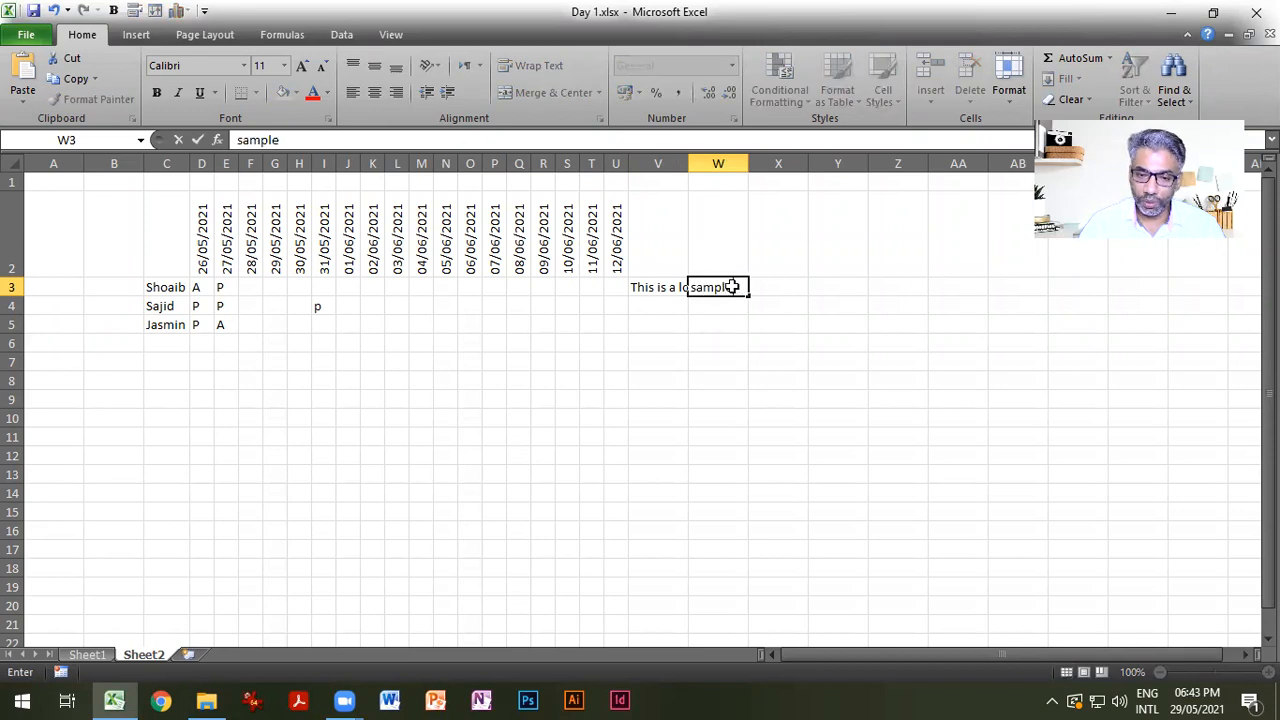
key("Return")
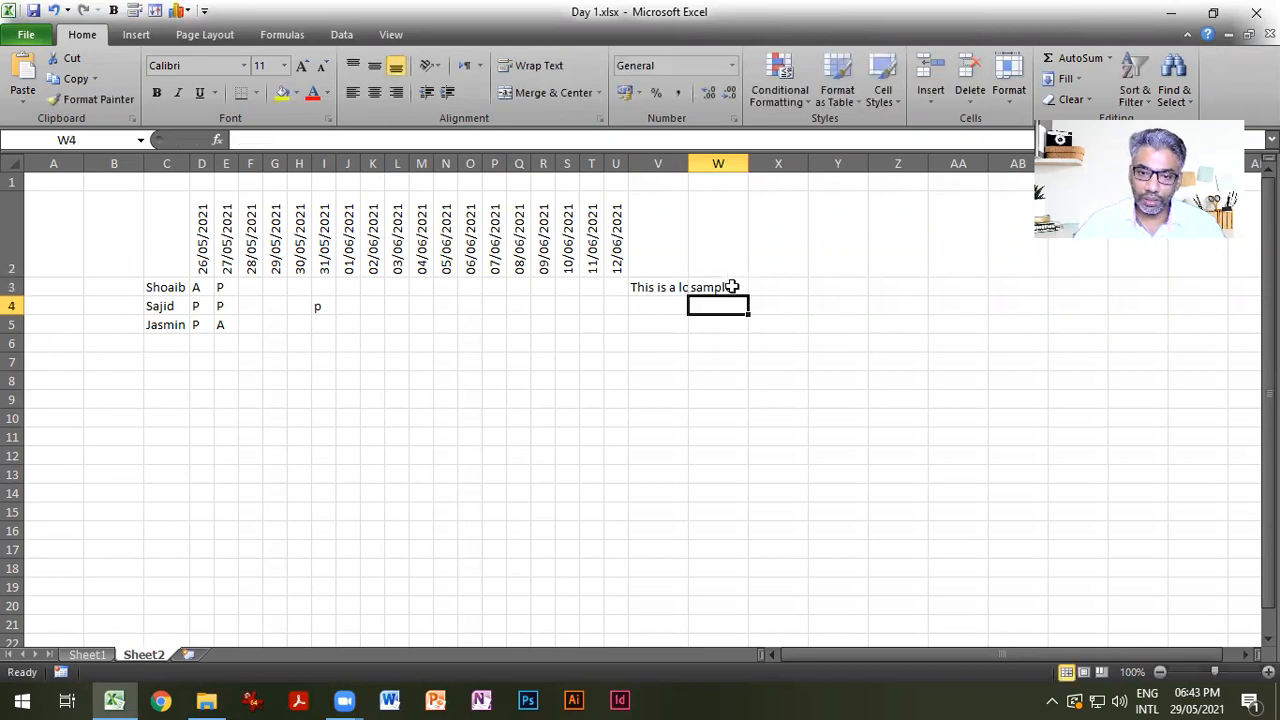
left_click(677, 289)
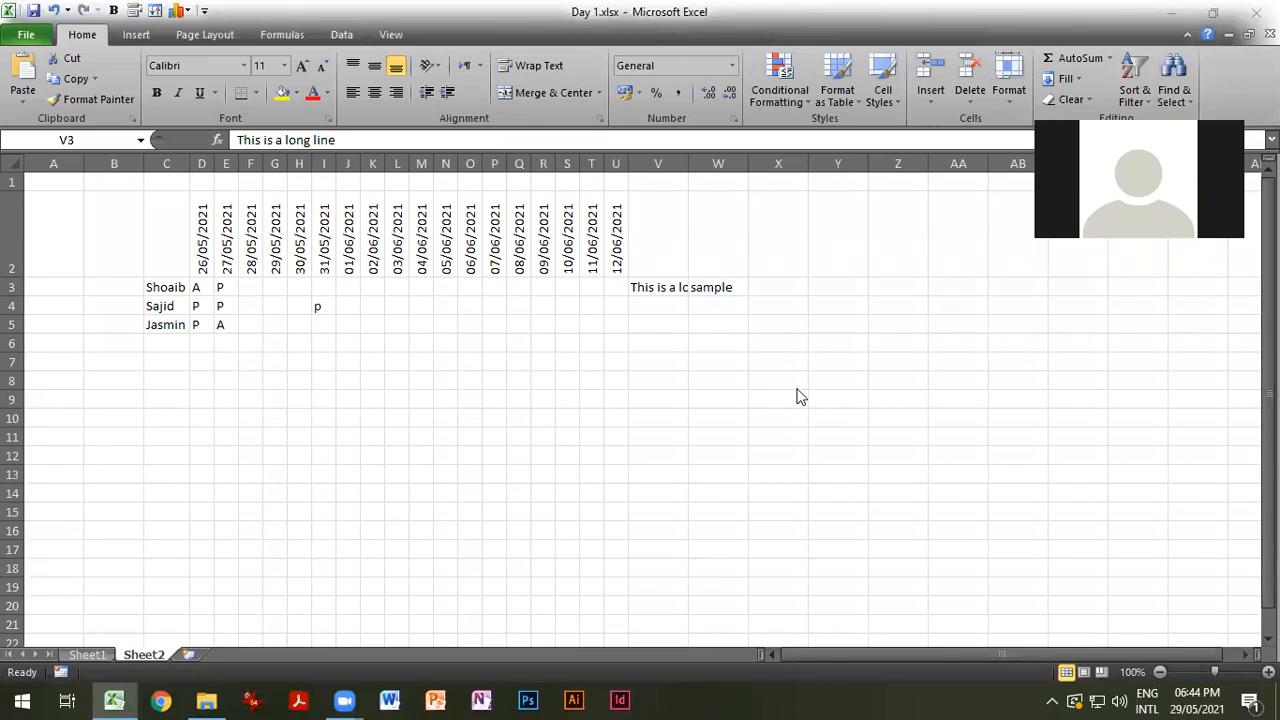
left_click_drag(671, 287, 712, 287)
key("Delete")
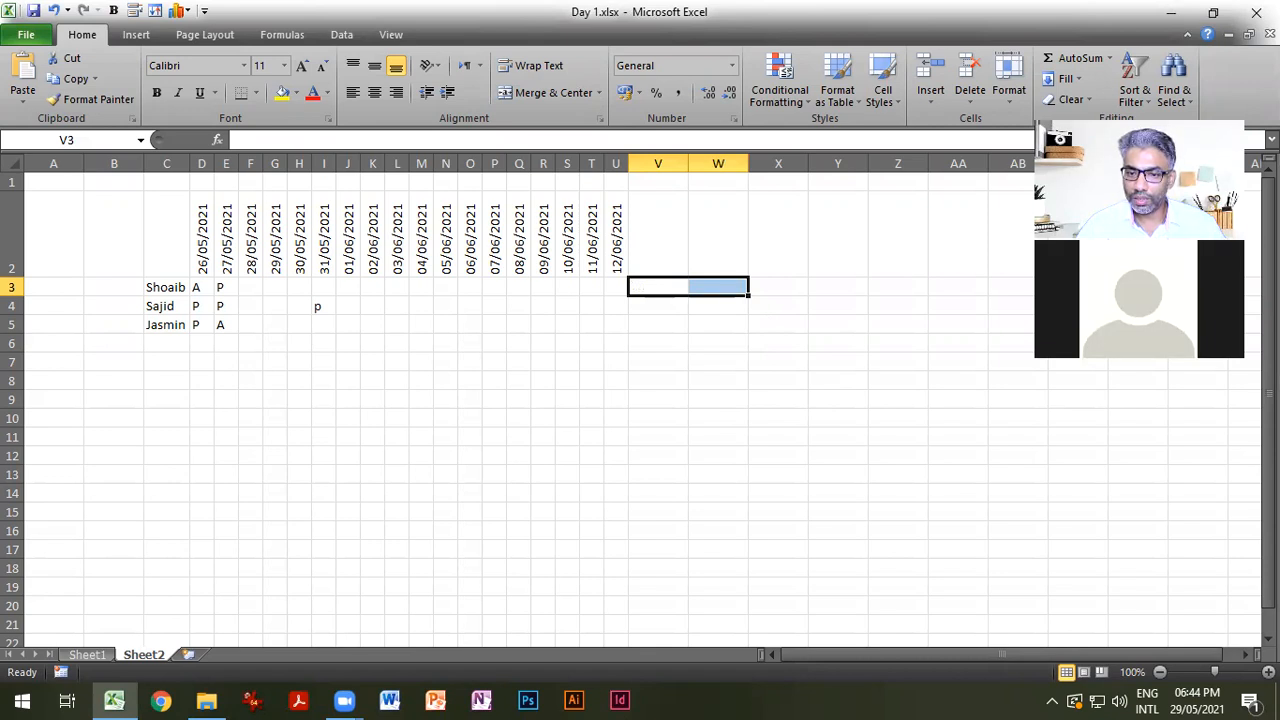
Enter "This is a long line" in the empty cell V3.
left_click(652, 284)
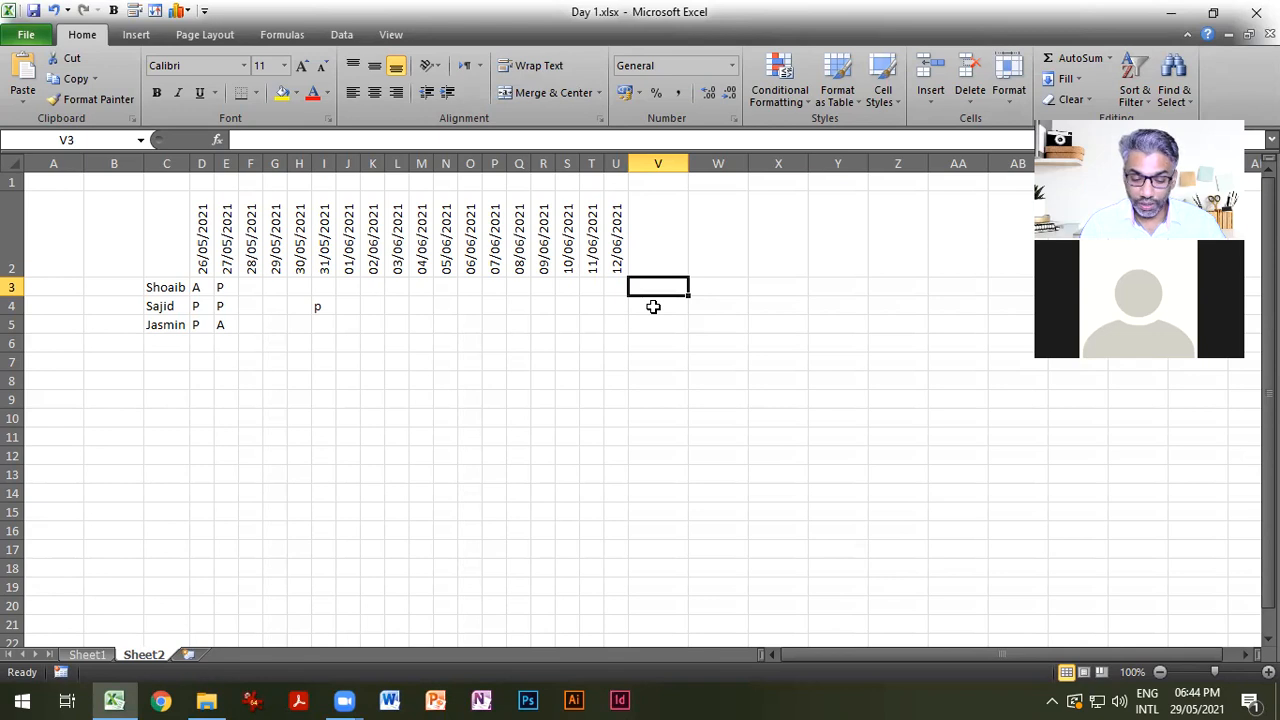
type("This is a long line")
key("Return")
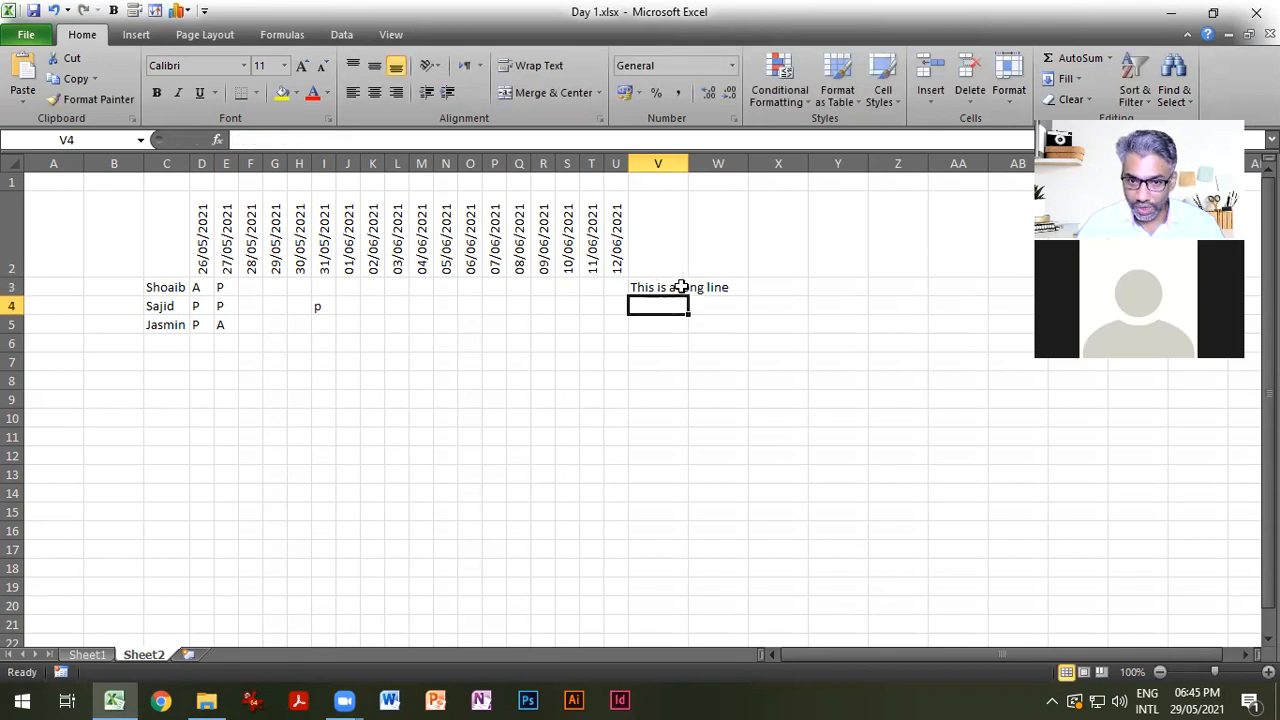
Enter "Sample" in cell W3, directly beside the long text in V3.
left_click(679, 287)
left_click(711, 287)
left_click(674, 286)
left_click(709, 287)
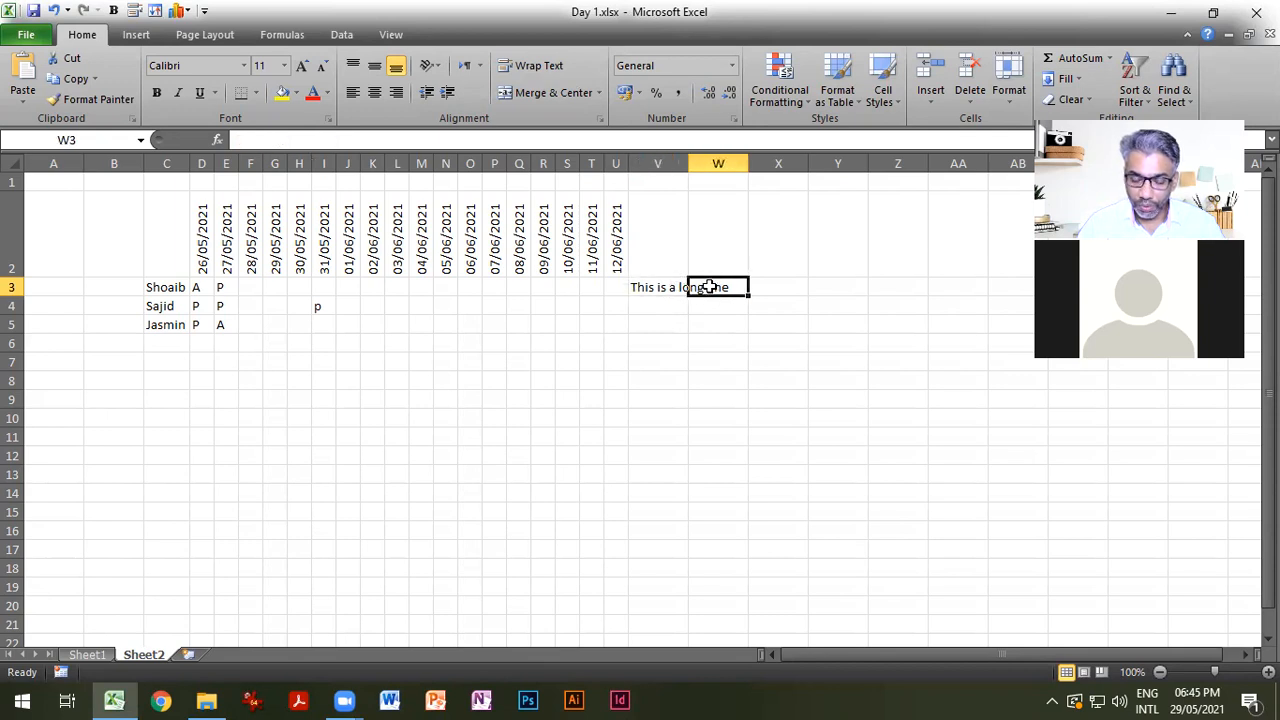
type("Sampl")
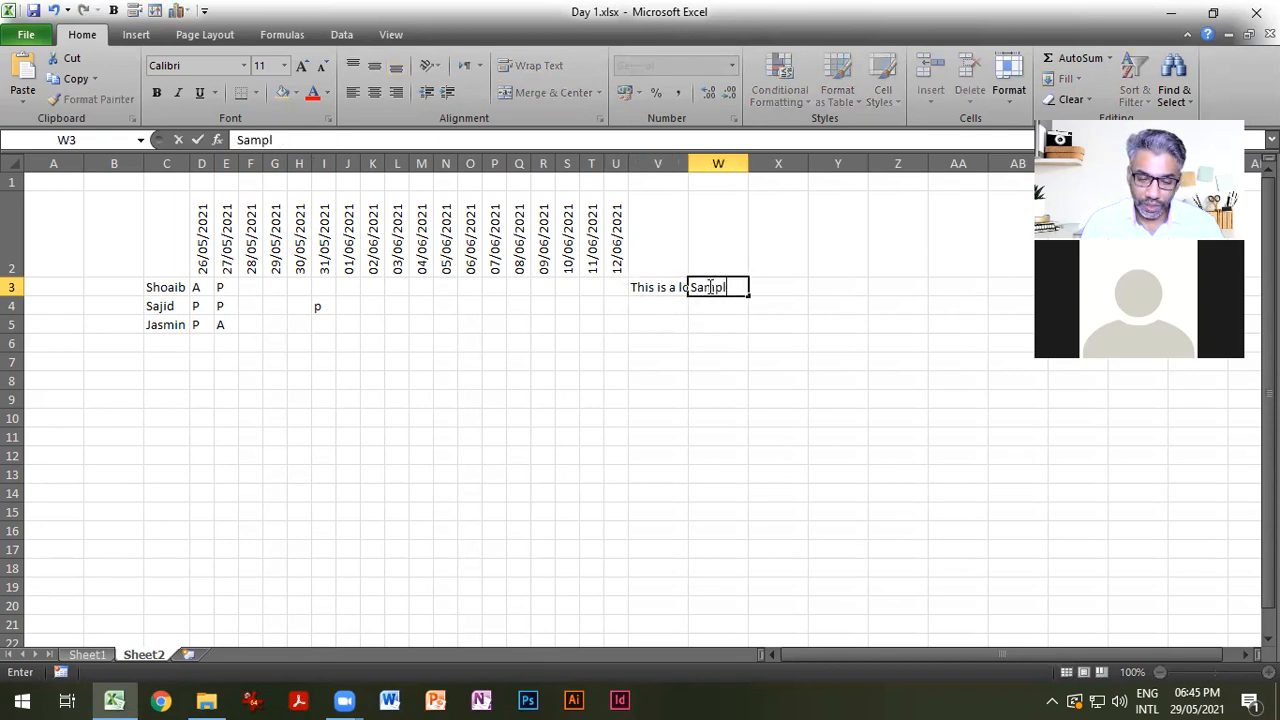
type("e")
key("Return")
Apply Wrap Text to cell V3 and select row 3 to inspect its height.
left_click(666, 288)
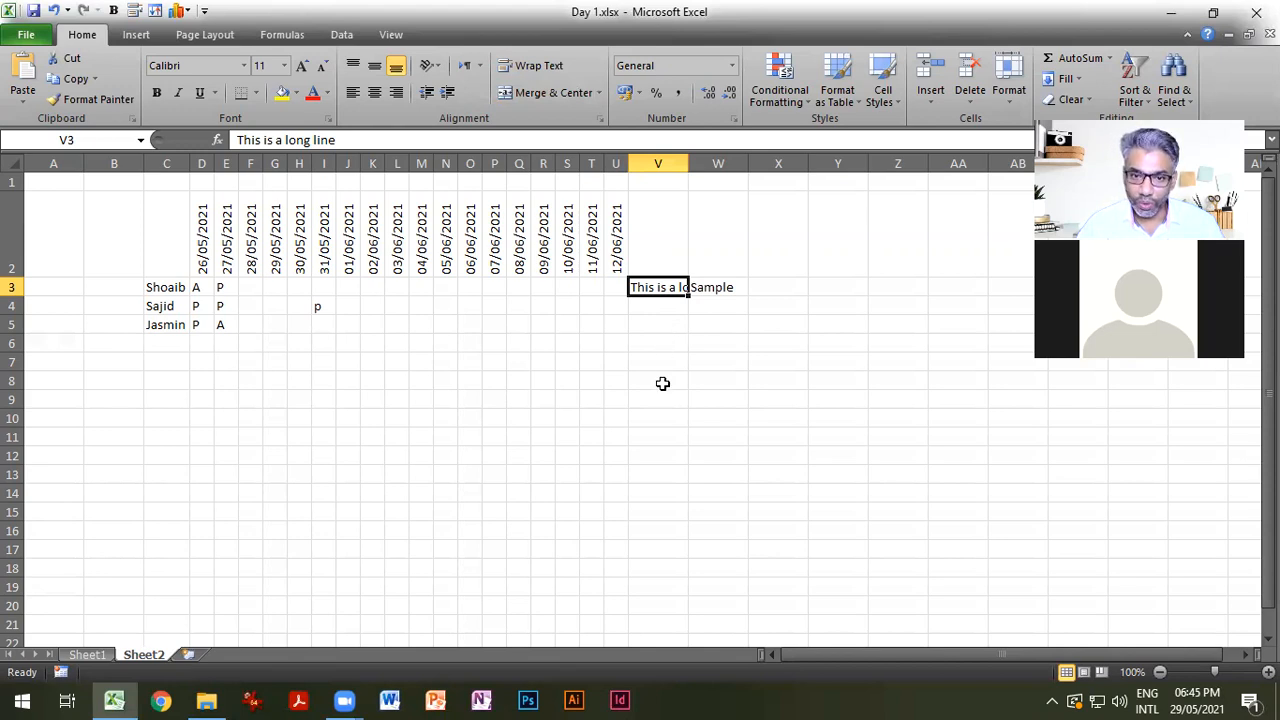
left_click(542, 62)
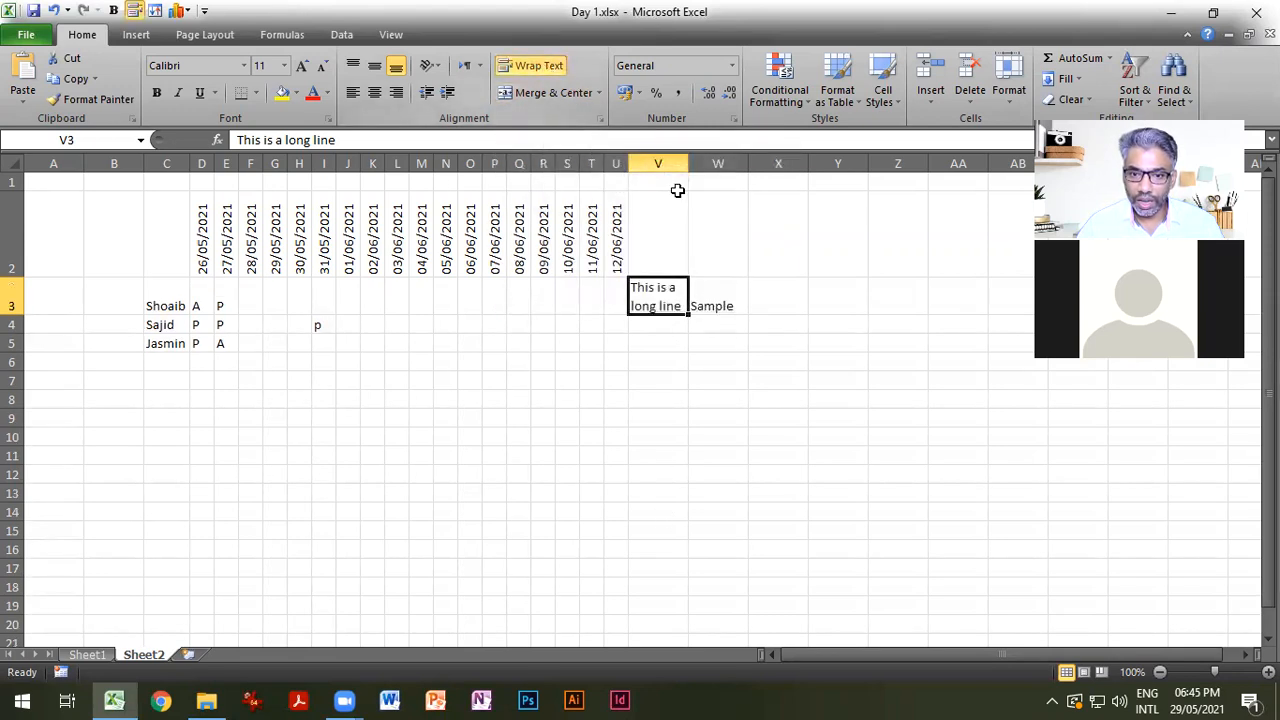
left_click(659, 337)
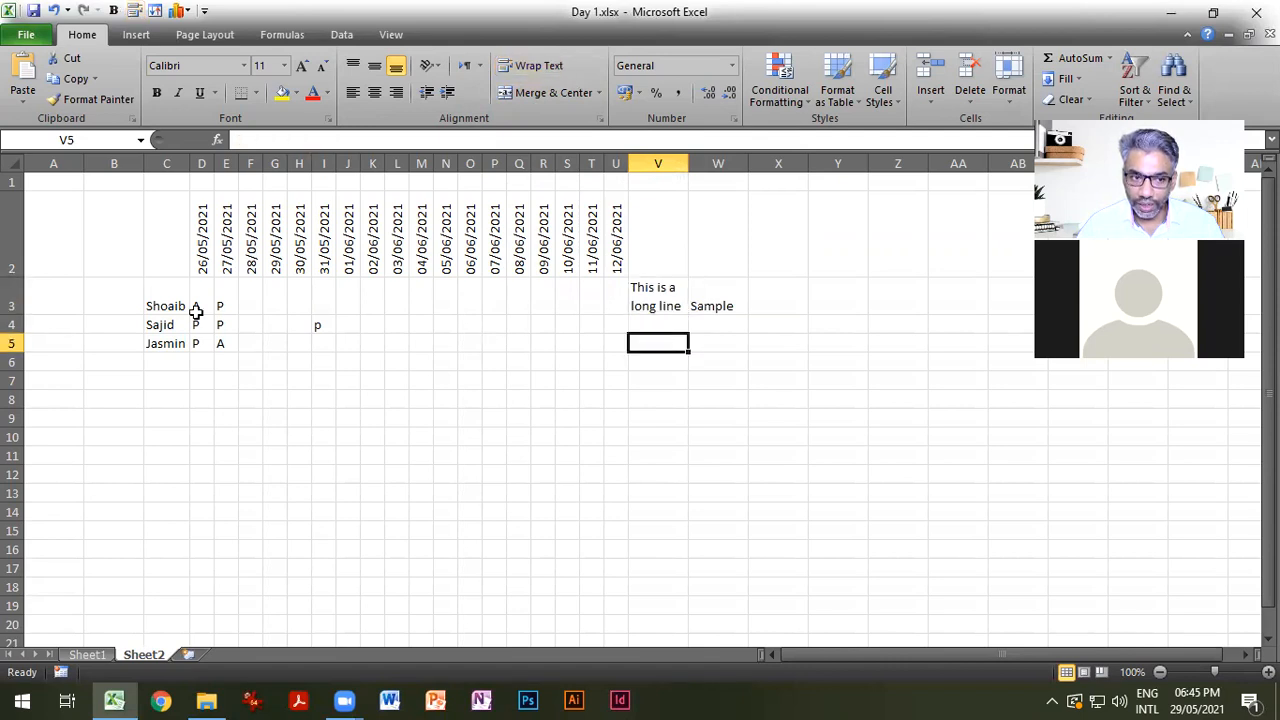
left_click(13, 305)
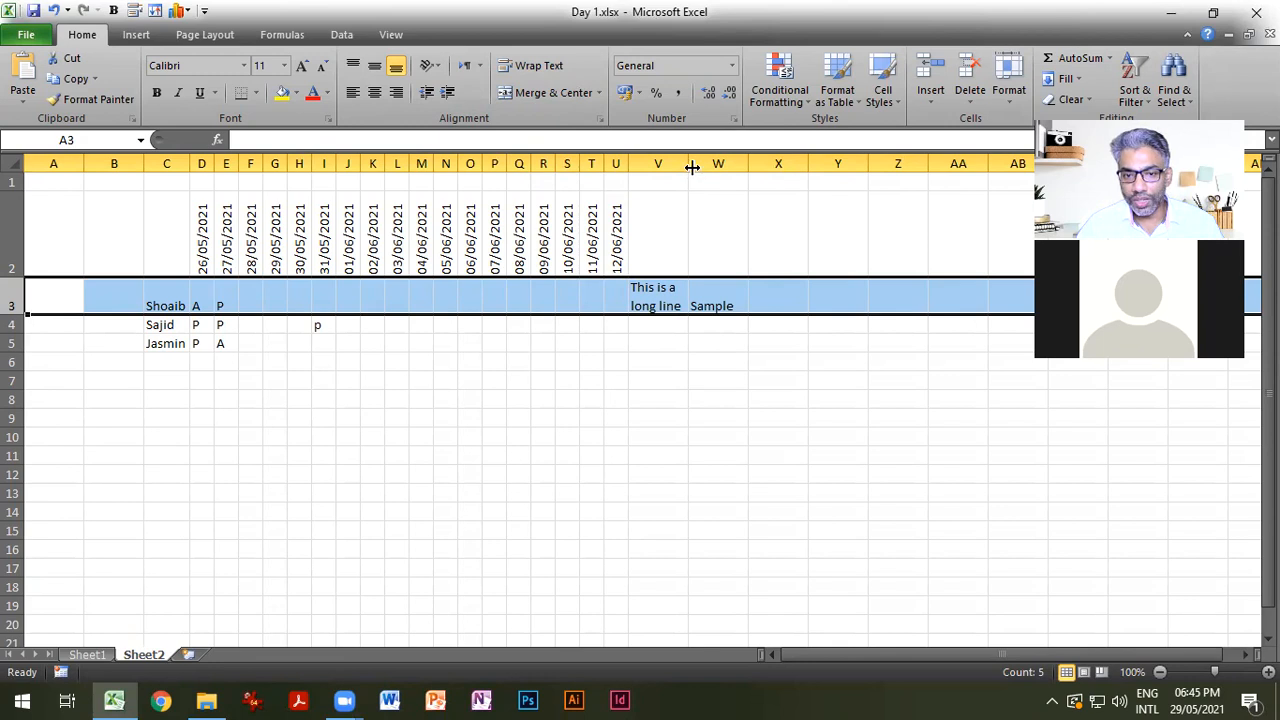
Widen column V in stages until the wrapped text in V3 fits on one line.
left_click(652, 292)
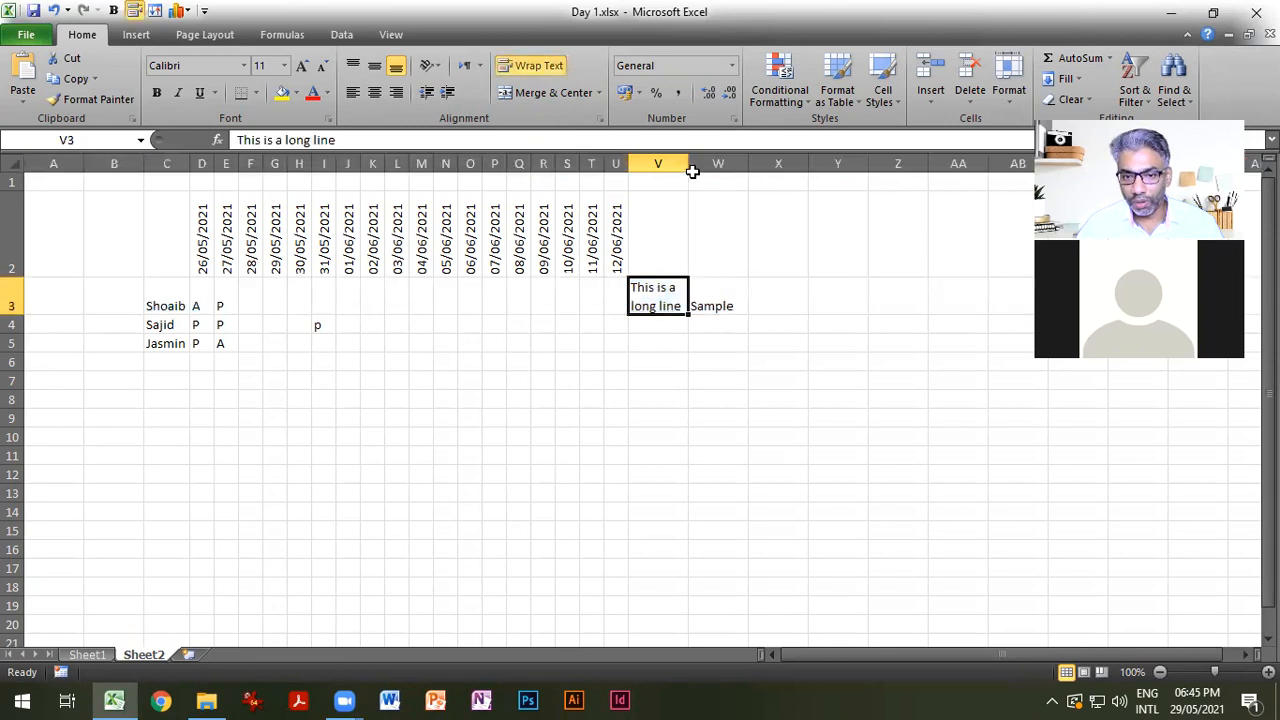
left_click_drag(688, 163, 710, 163)
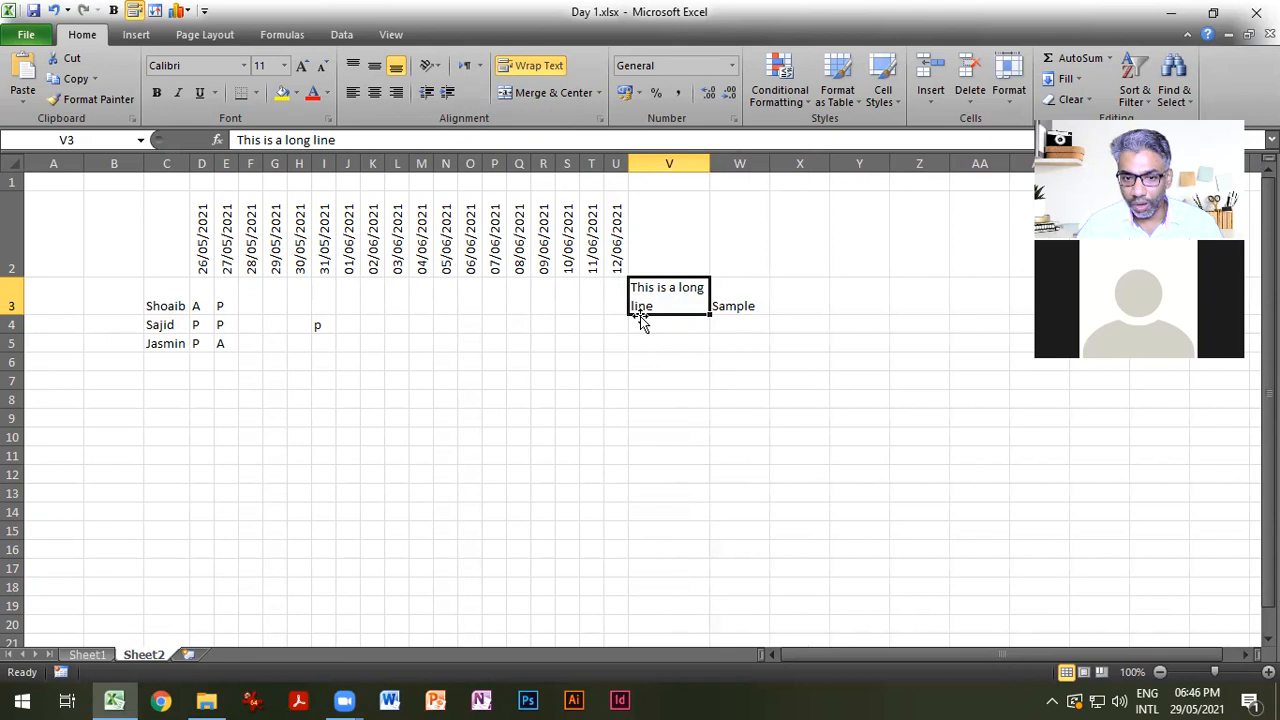
left_click_drag(710, 163, 733, 167)
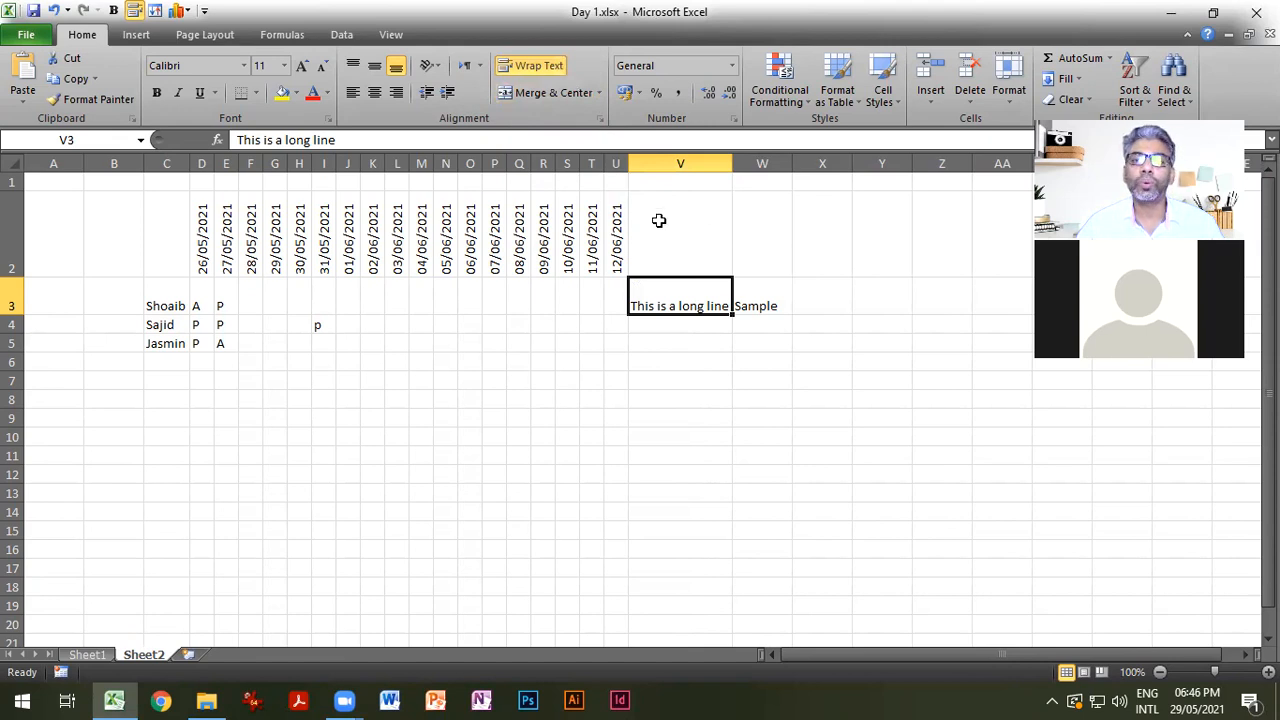
Narrow column V so the text in V3 wraps onto three lines, and heighten row 3 to show all of it.
left_click_drag(735, 167, 677, 167)
left_click_drag(12, 316, 12, 340)
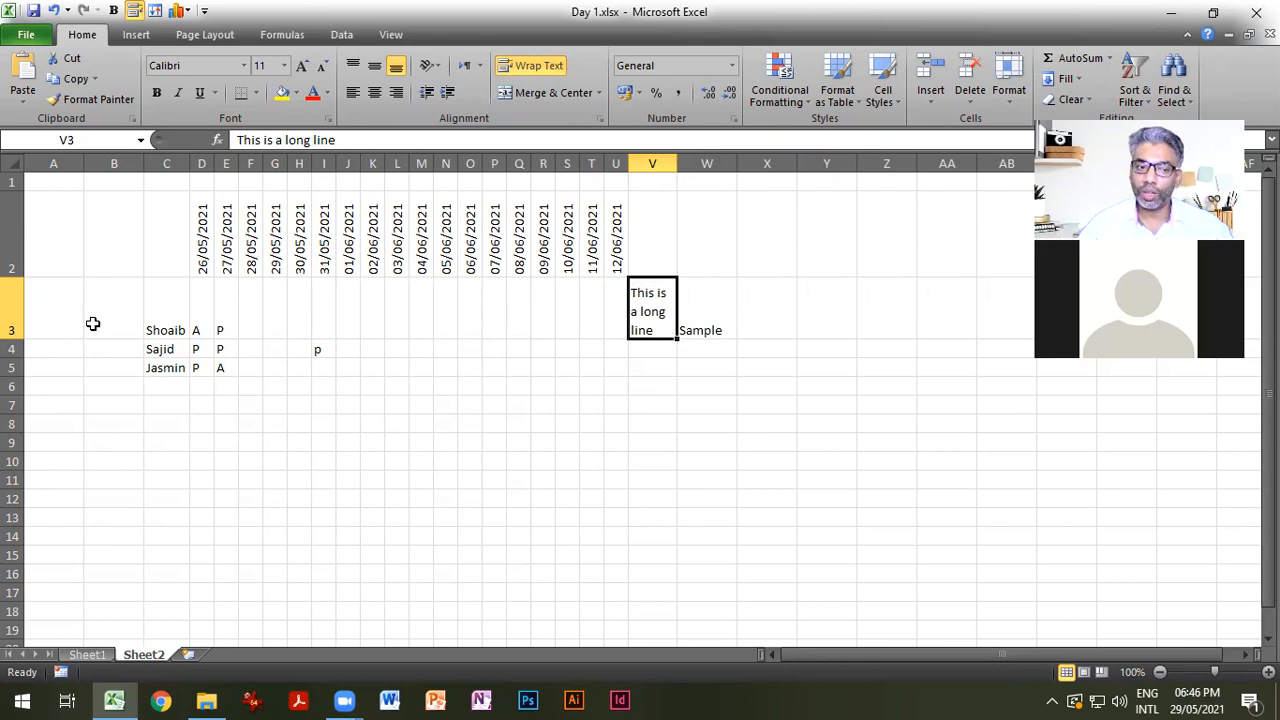
left_click(16, 323)
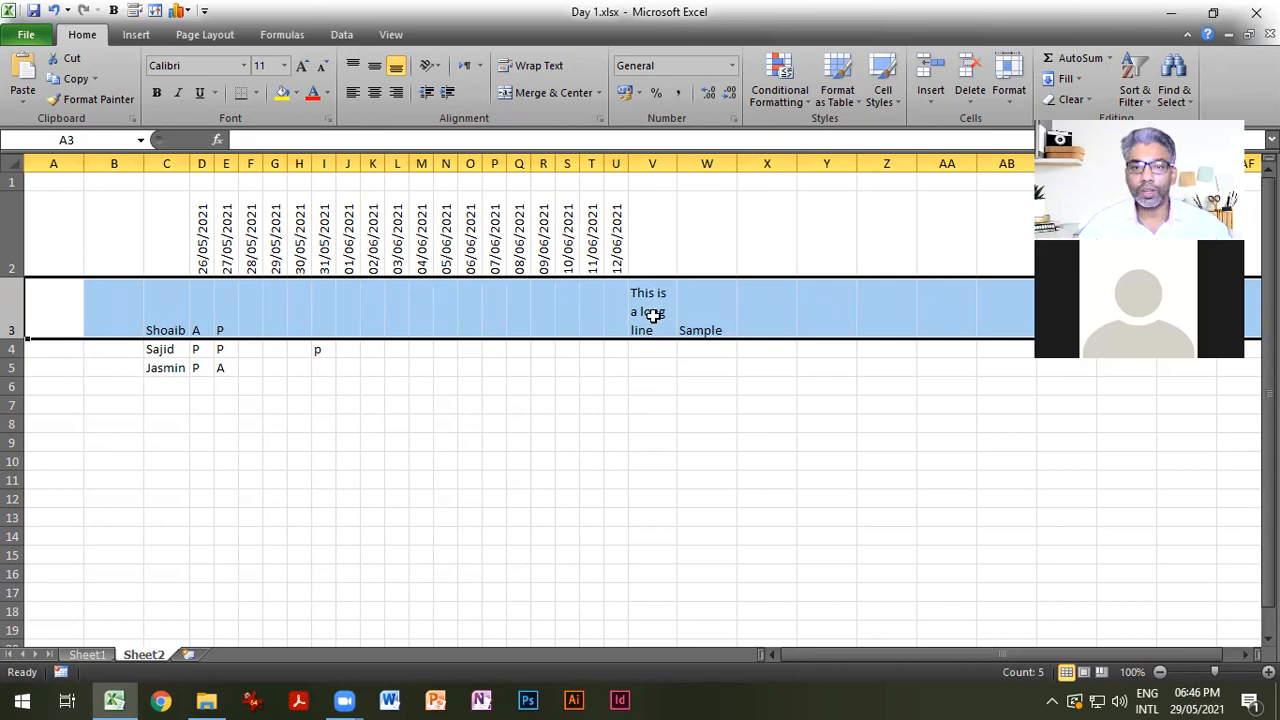
left_click(651, 364)
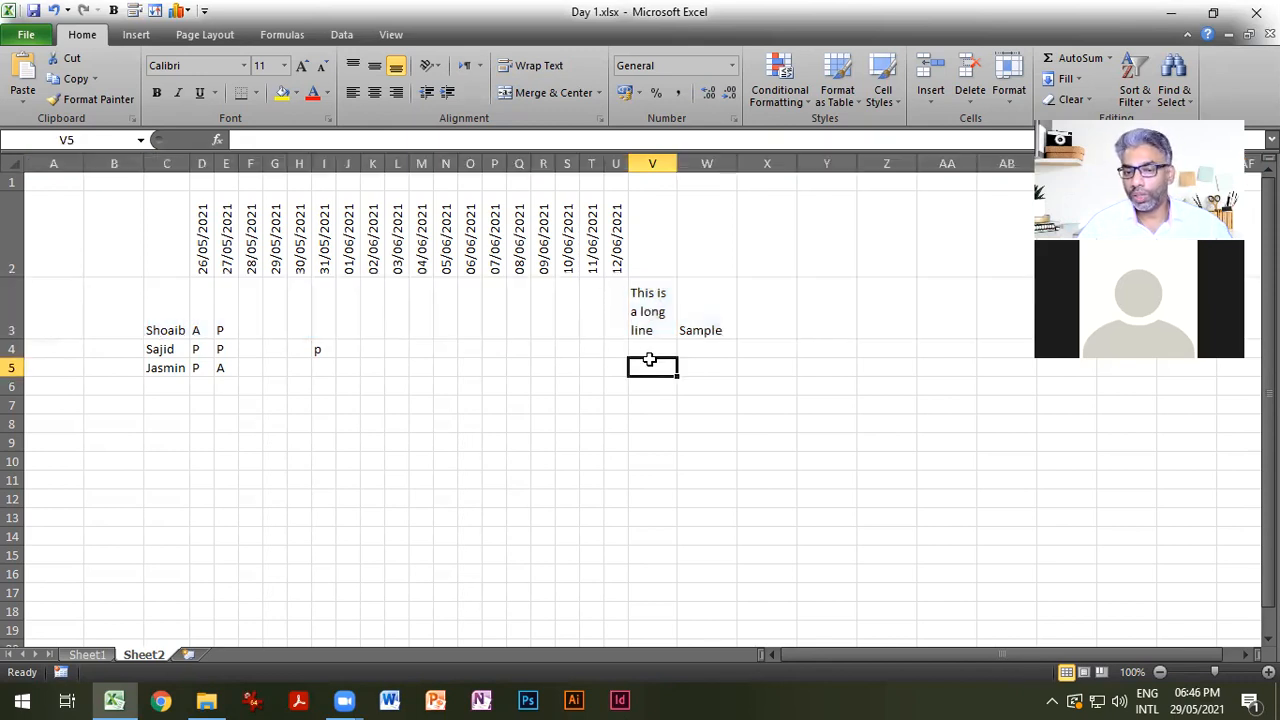
left_click(648, 305)
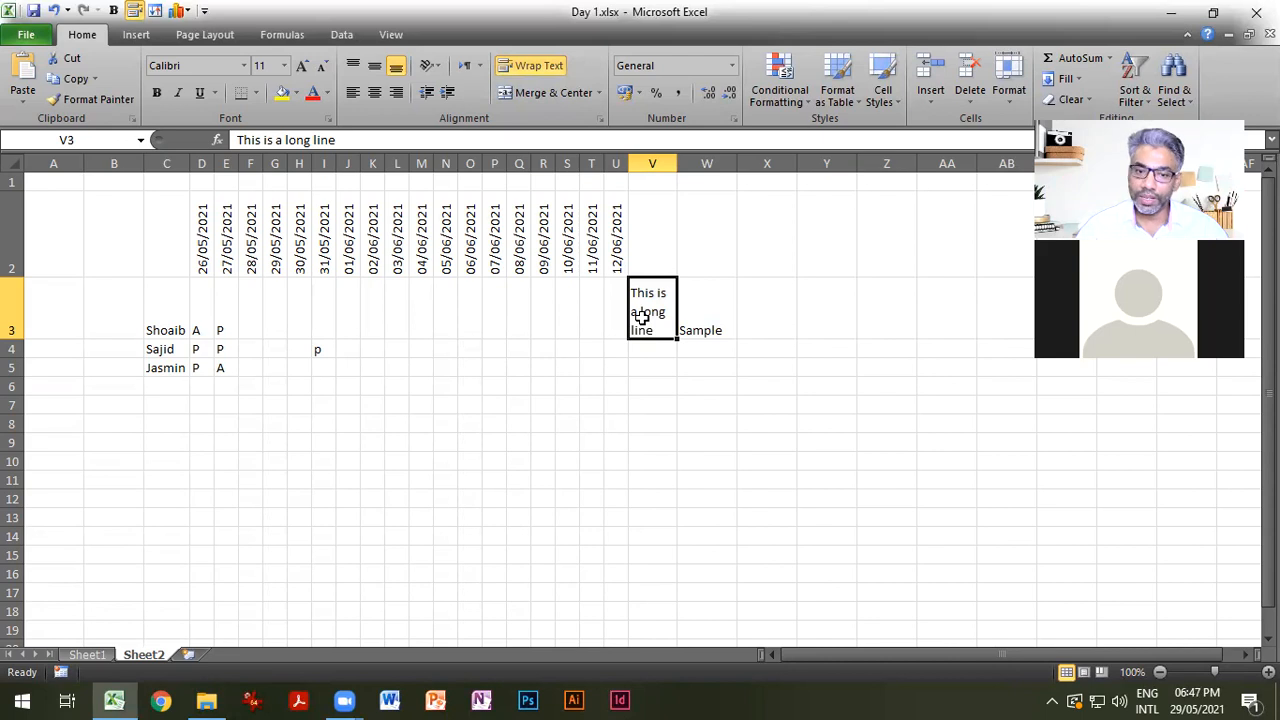
Enter "Comment" as the header in cell V2 and widen column V slightly to fit it.
left_click(662, 254)
type("Comment")
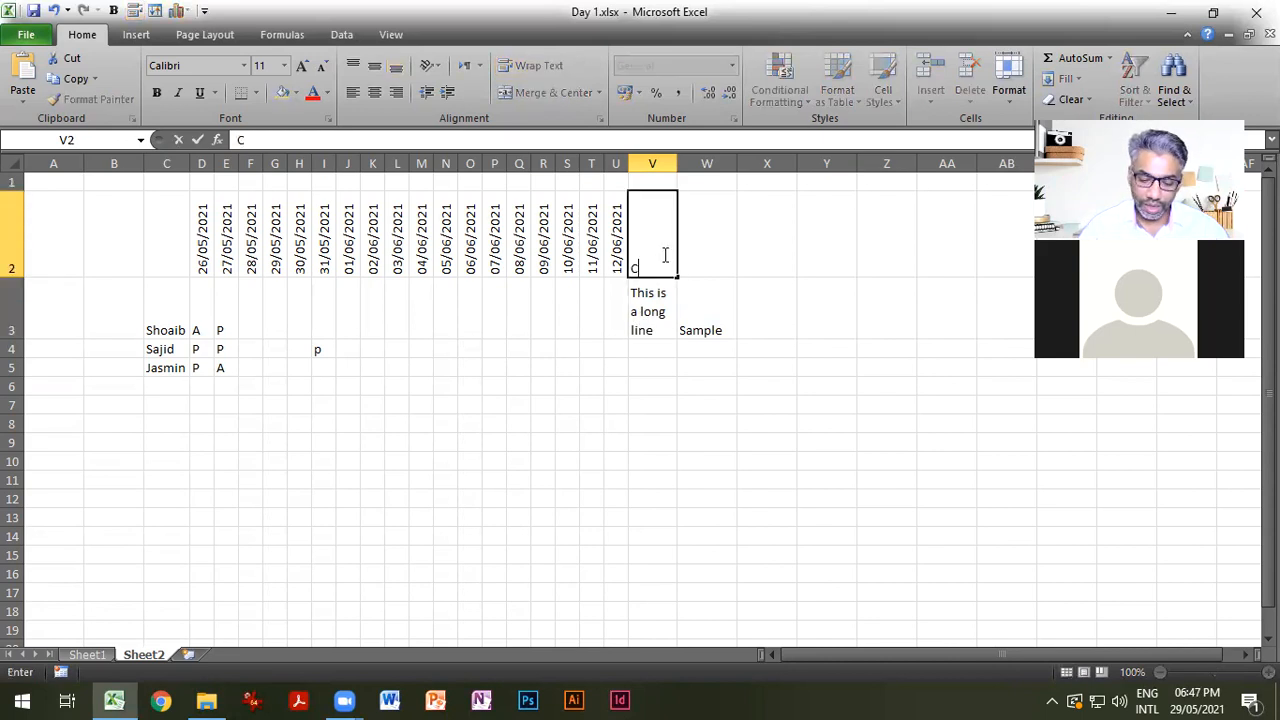
key("Return")
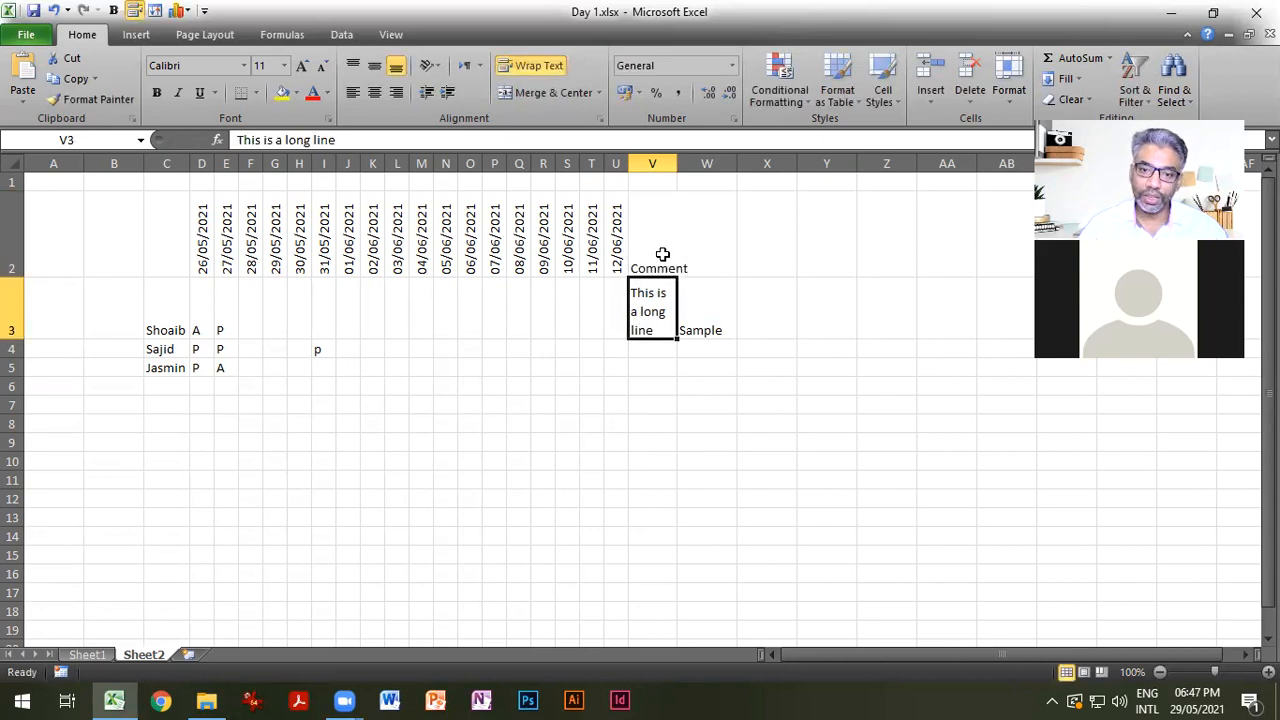
left_click_drag(678, 164, 688, 164)
left_click(662, 244)
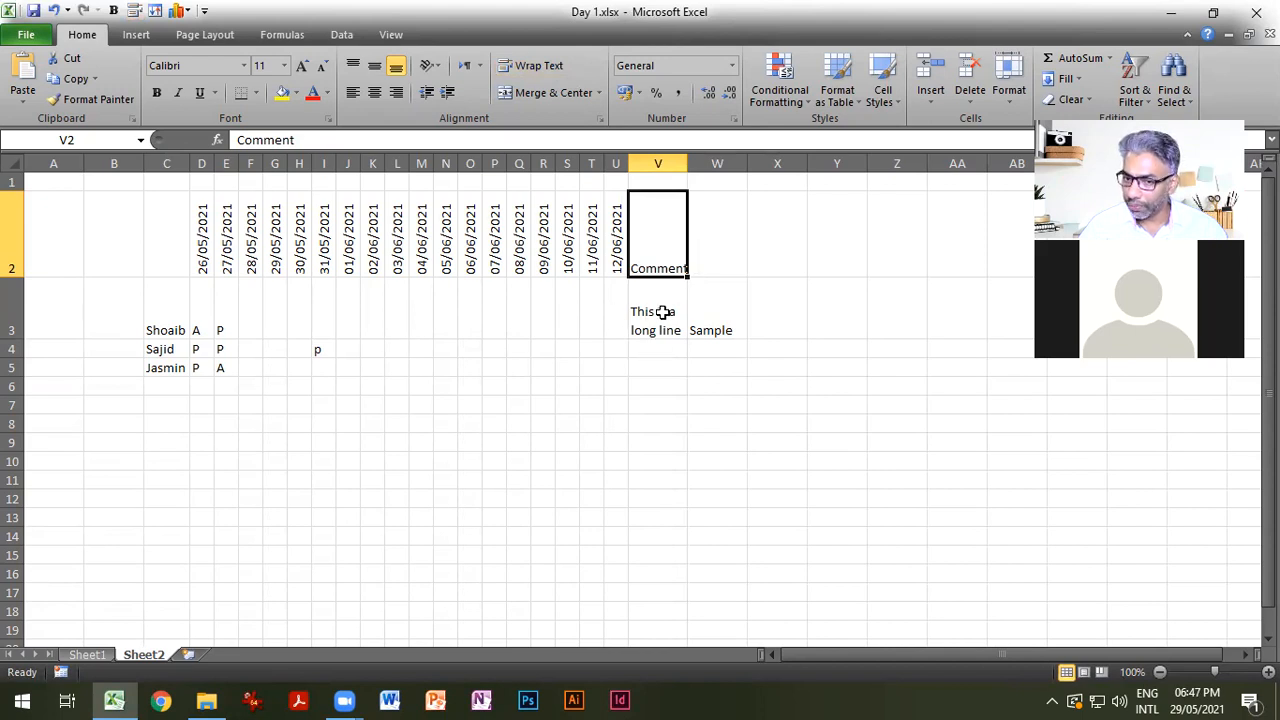
Widen column V so the text in V3 fits on one line, and narrow it back to the width of the Comment header.
left_click_drag(686, 164, 758, 163)
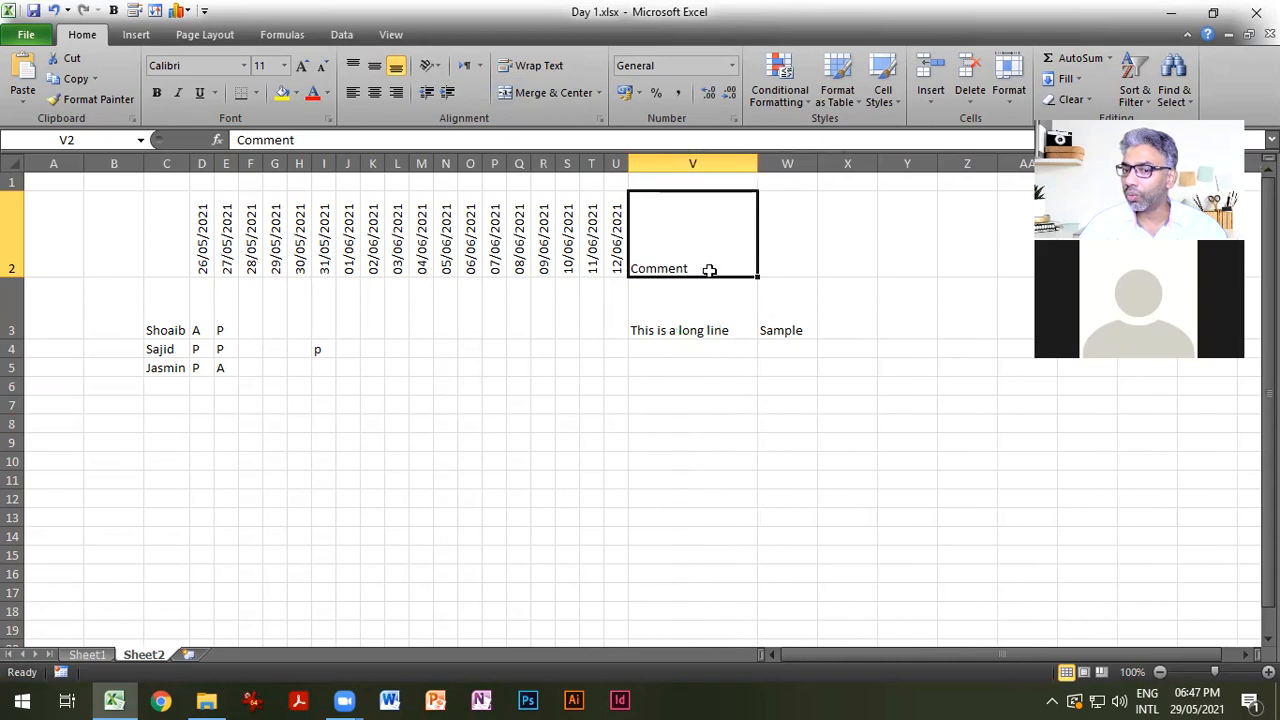
left_click_drag(177, 300, 608, 309)
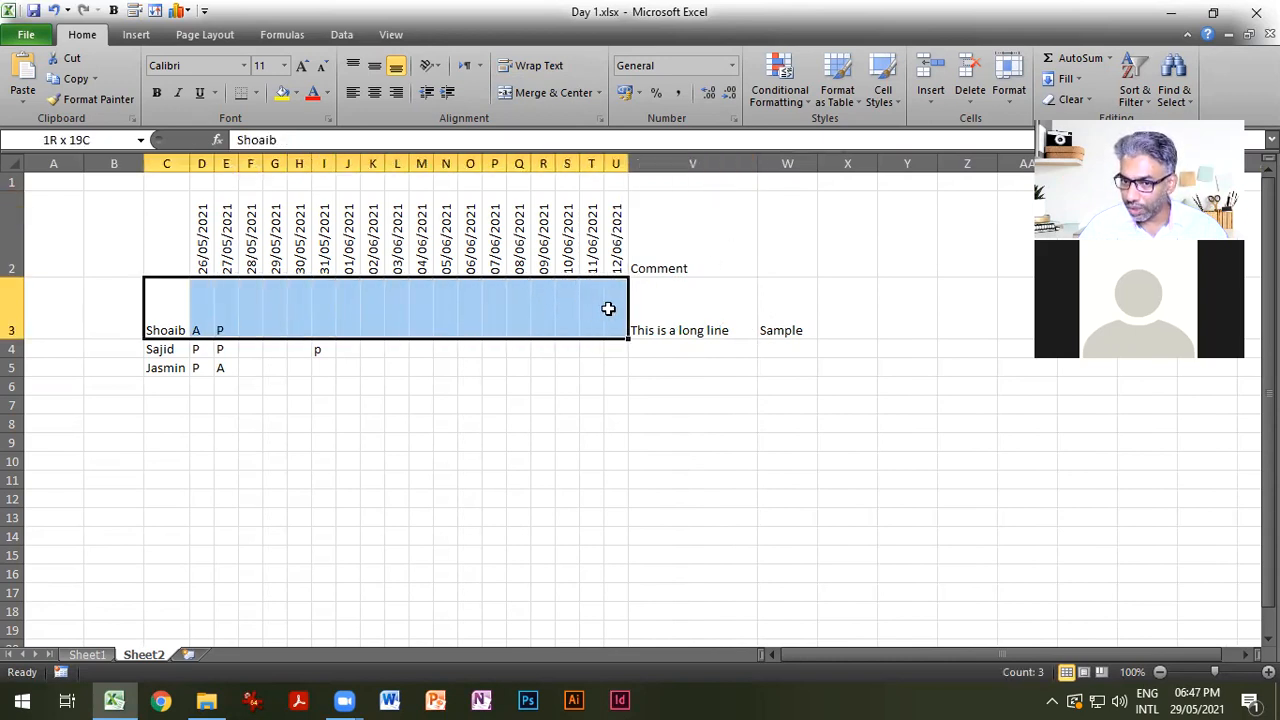
left_click_drag(750, 165, 688, 173)
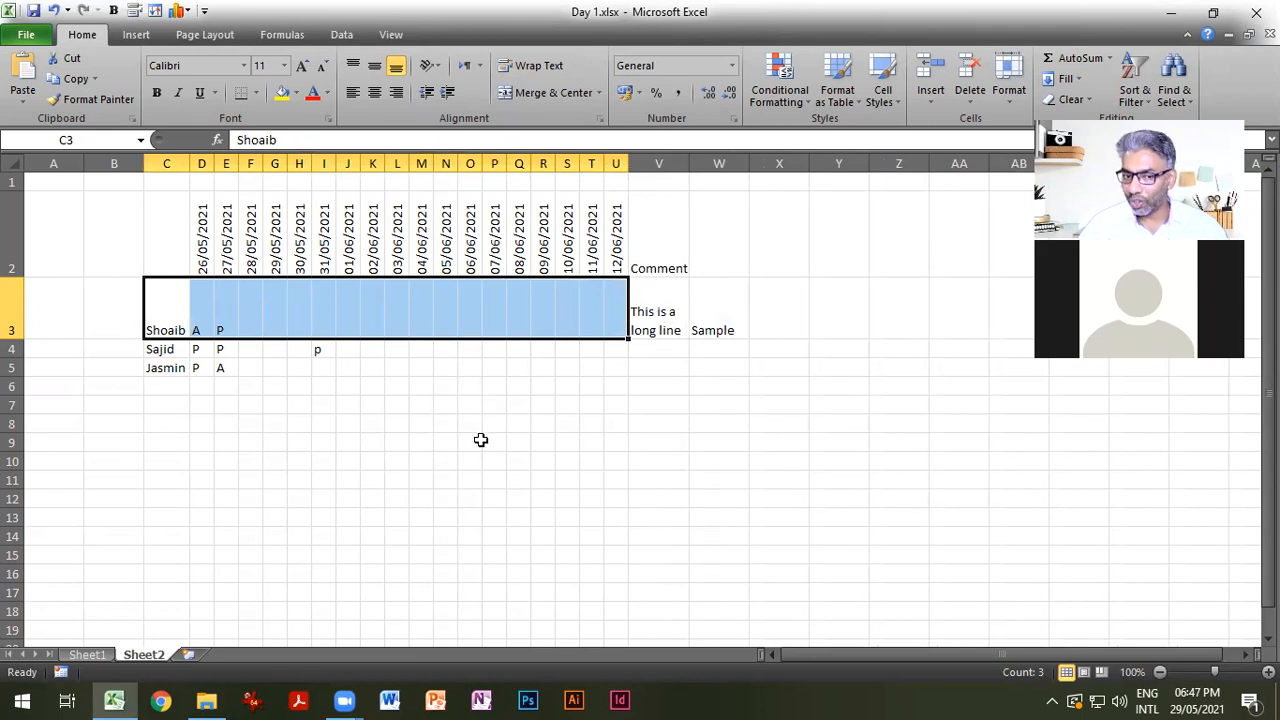
scroll(459, 434, "down", 9)
scroll(459, 434, "up", 3)
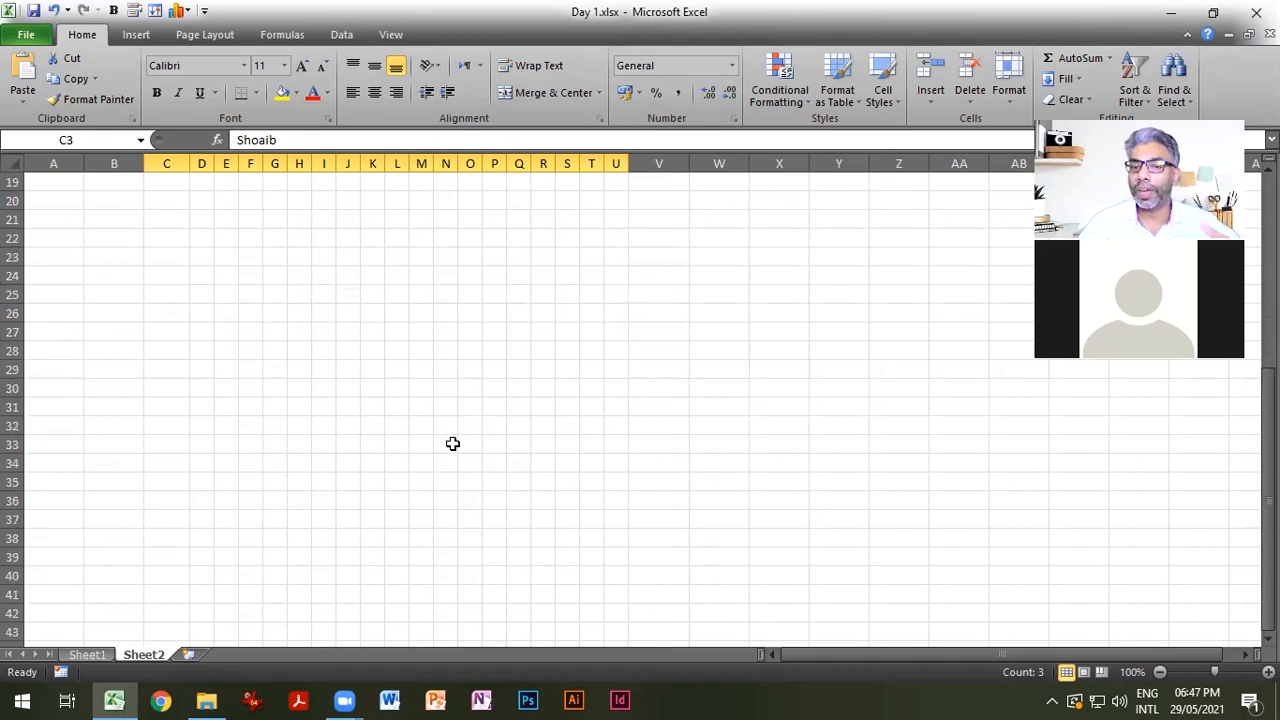
scroll(458, 447, "up", 6)
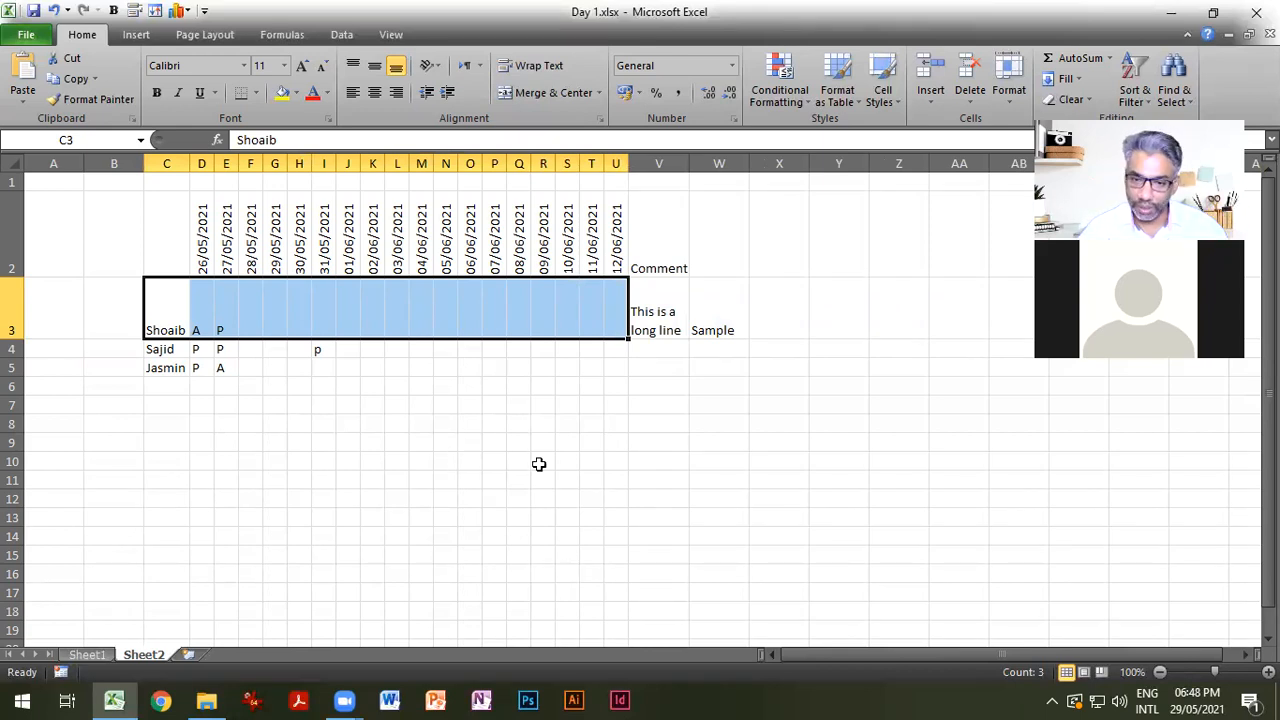
left_click(769, 316)
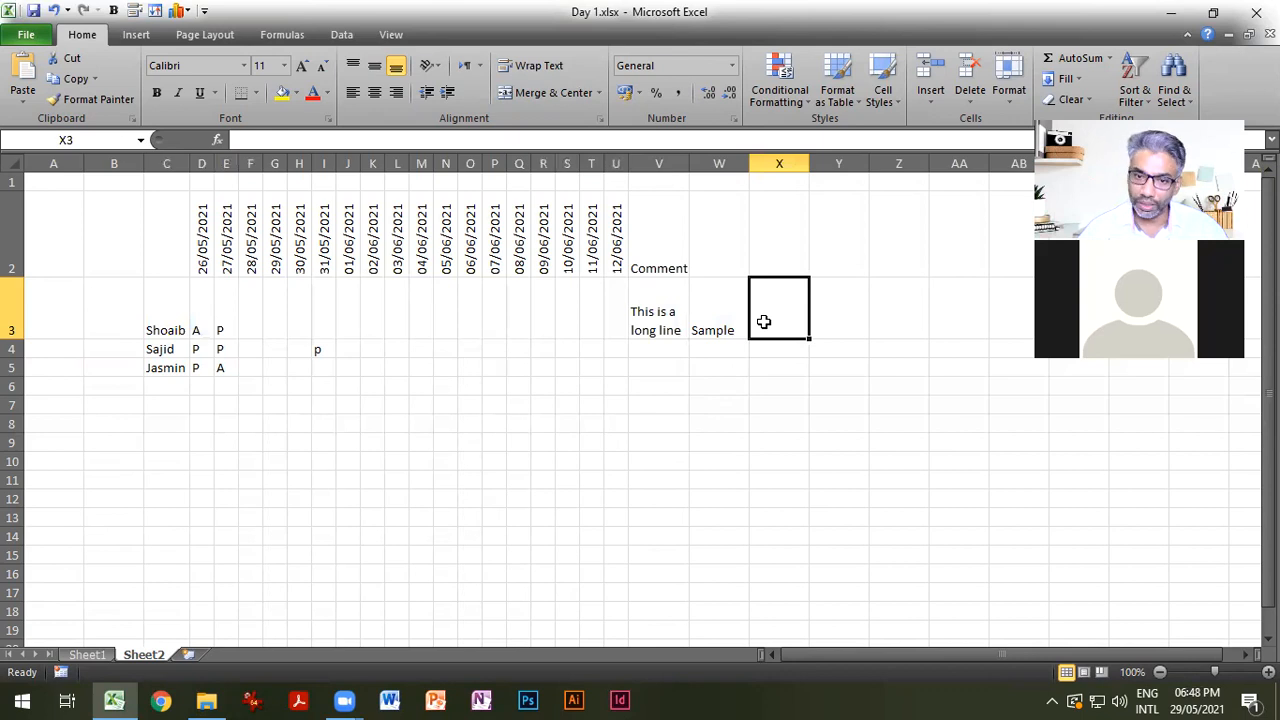
left_click(670, 328)
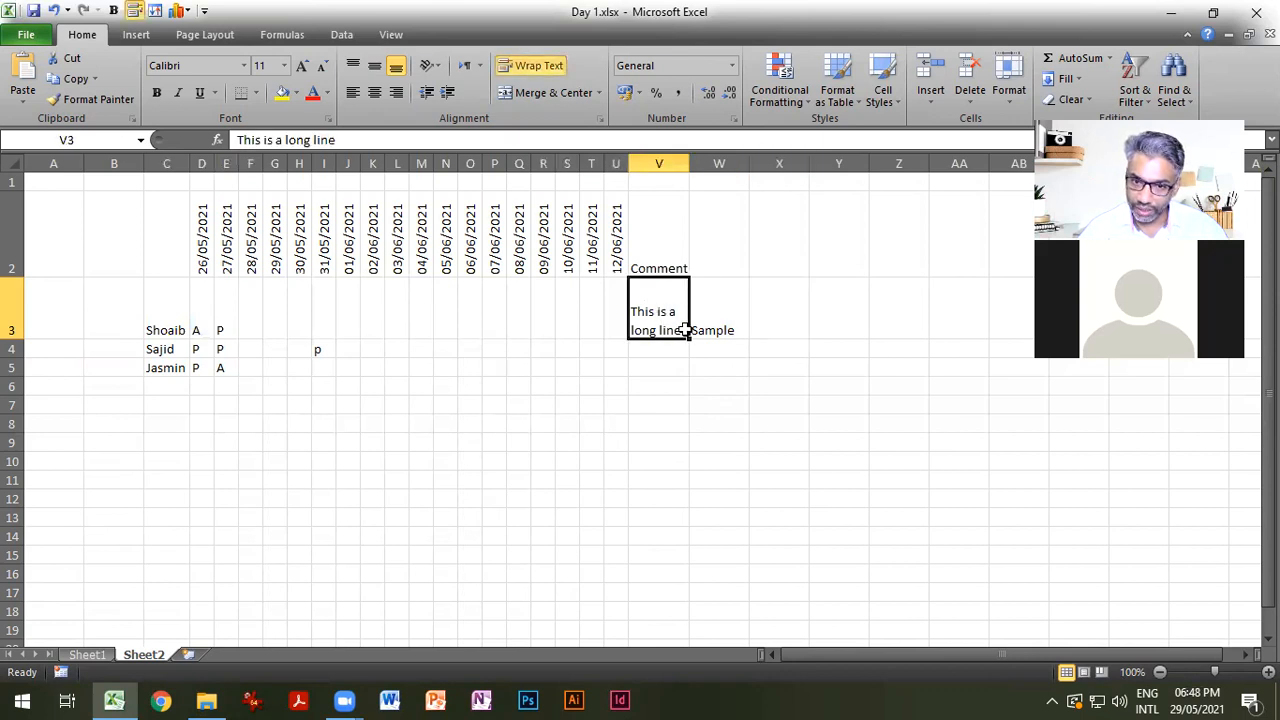
Enter "This is a long line" in cell V5 and "Test" in the adjacent cell W5.
left_click(669, 367)
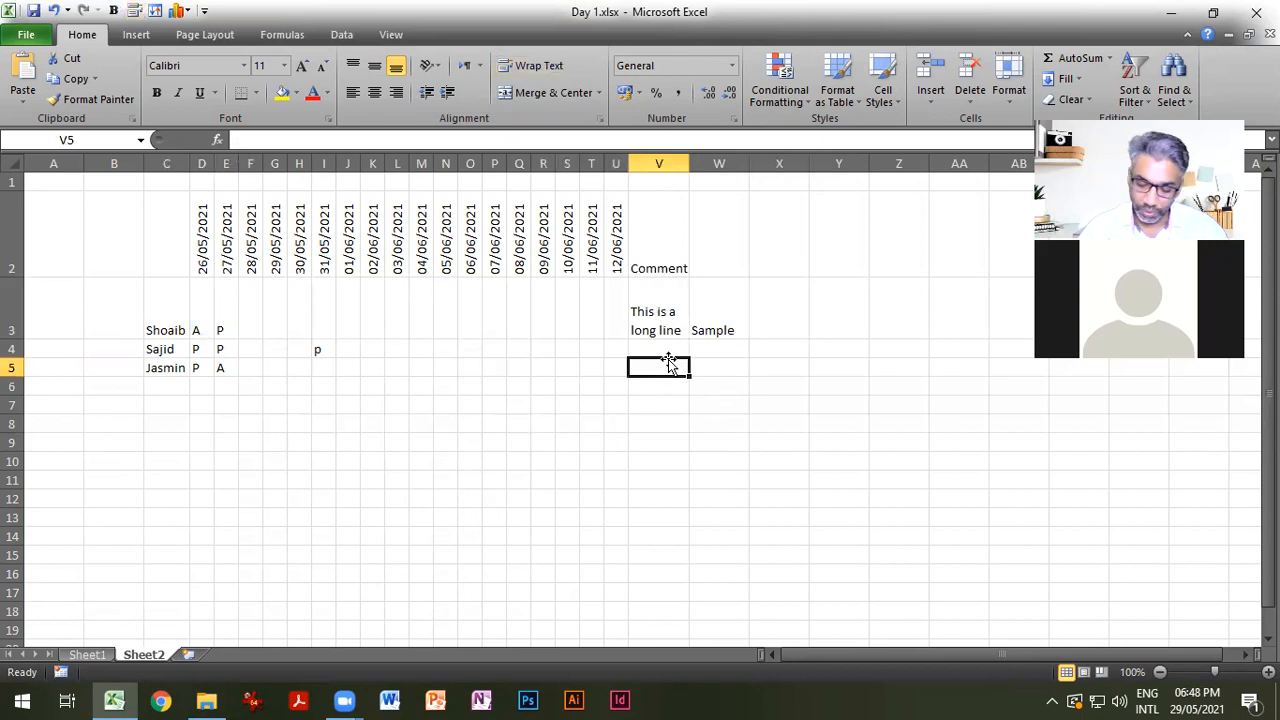
type("This is a lon")
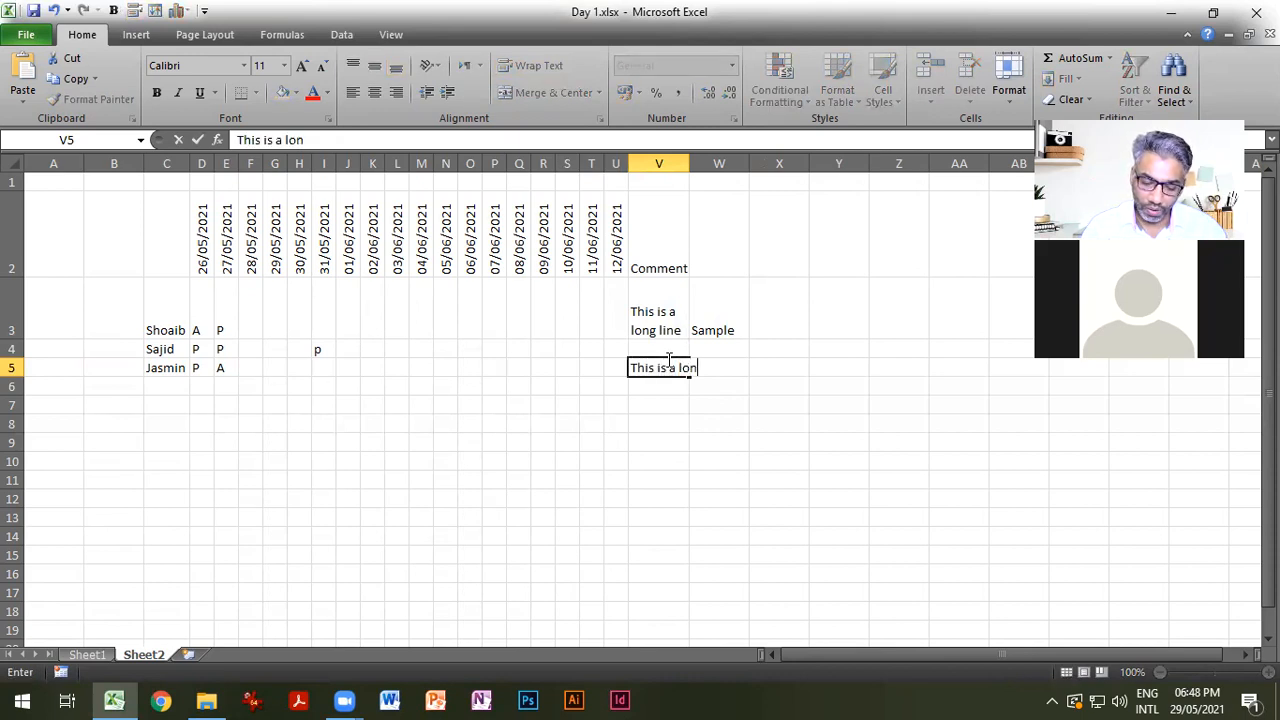
type("g line")
key("Return")
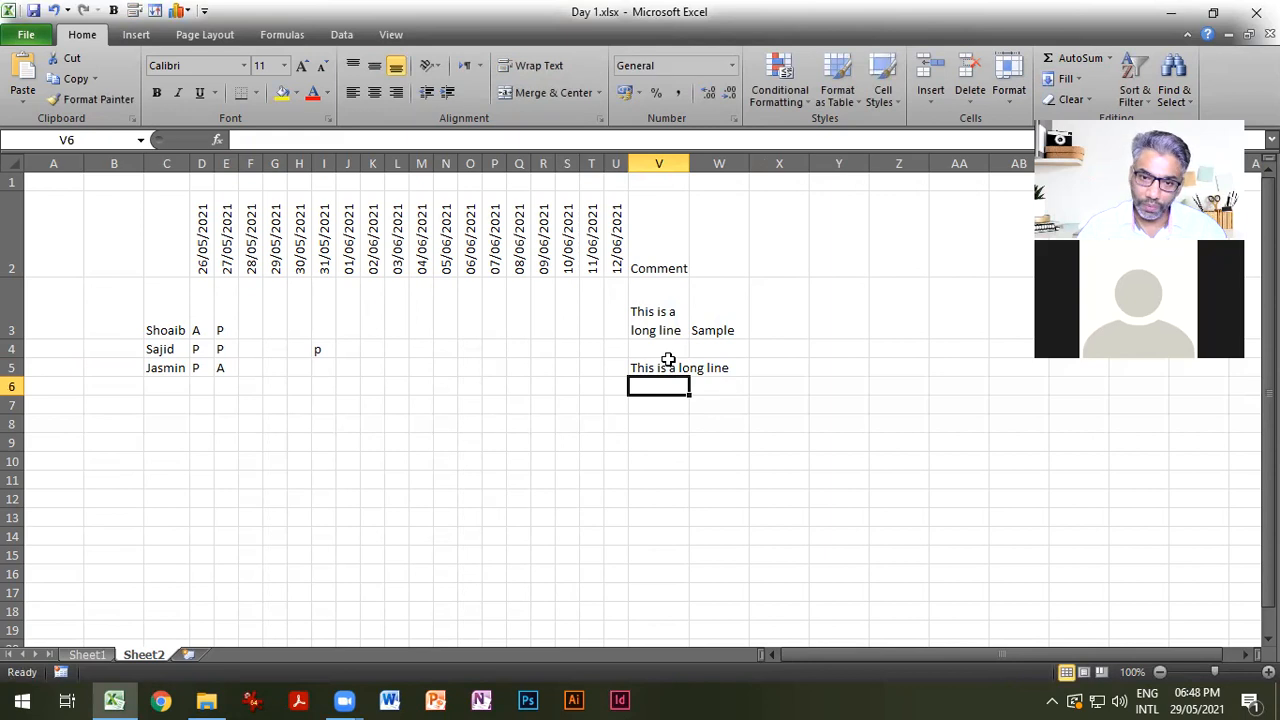
left_click(729, 366)
key("BackSpace")
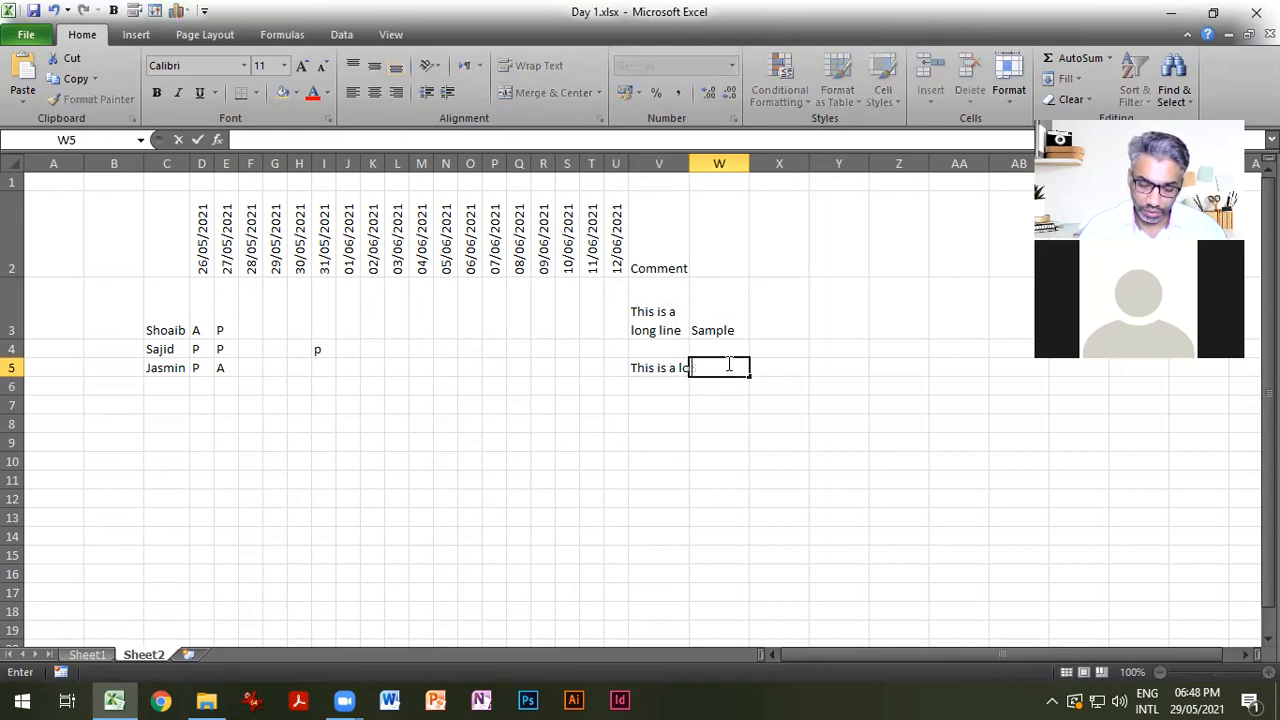
type("Test")
key("Return")
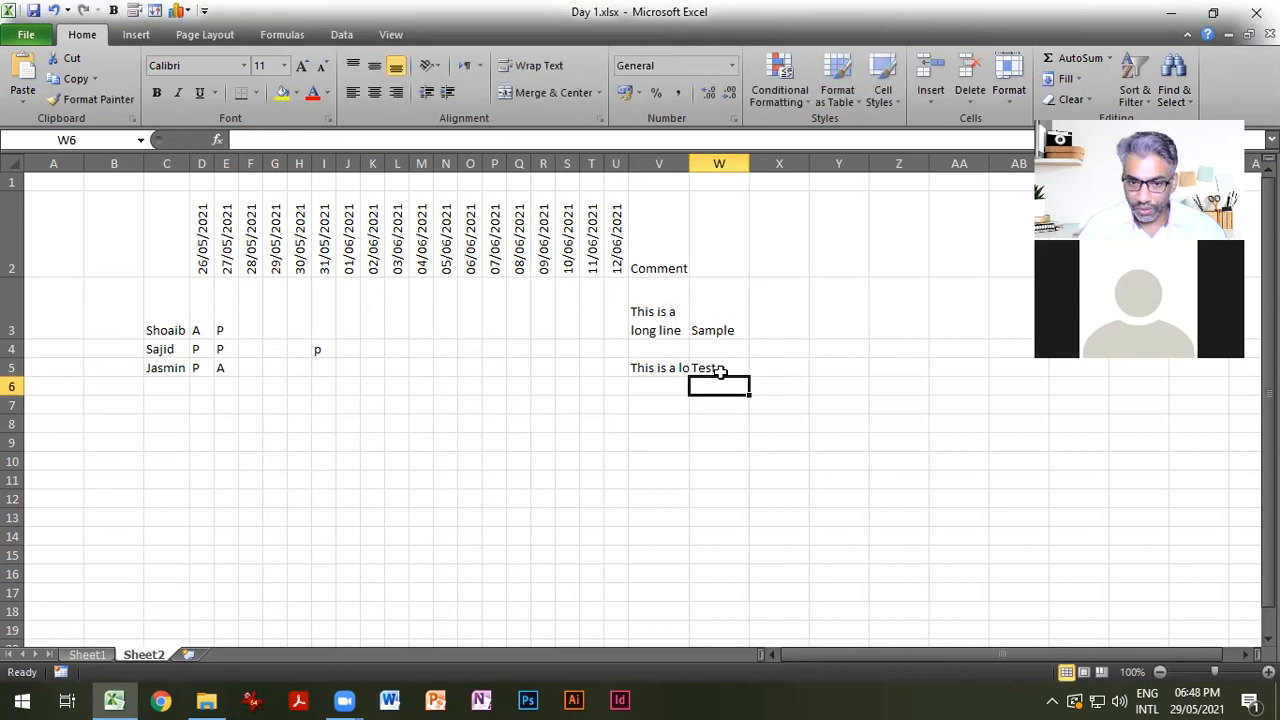
Apply the Shrink to fit text control to cell V5 through its alignment format settings.
left_click(672, 370)
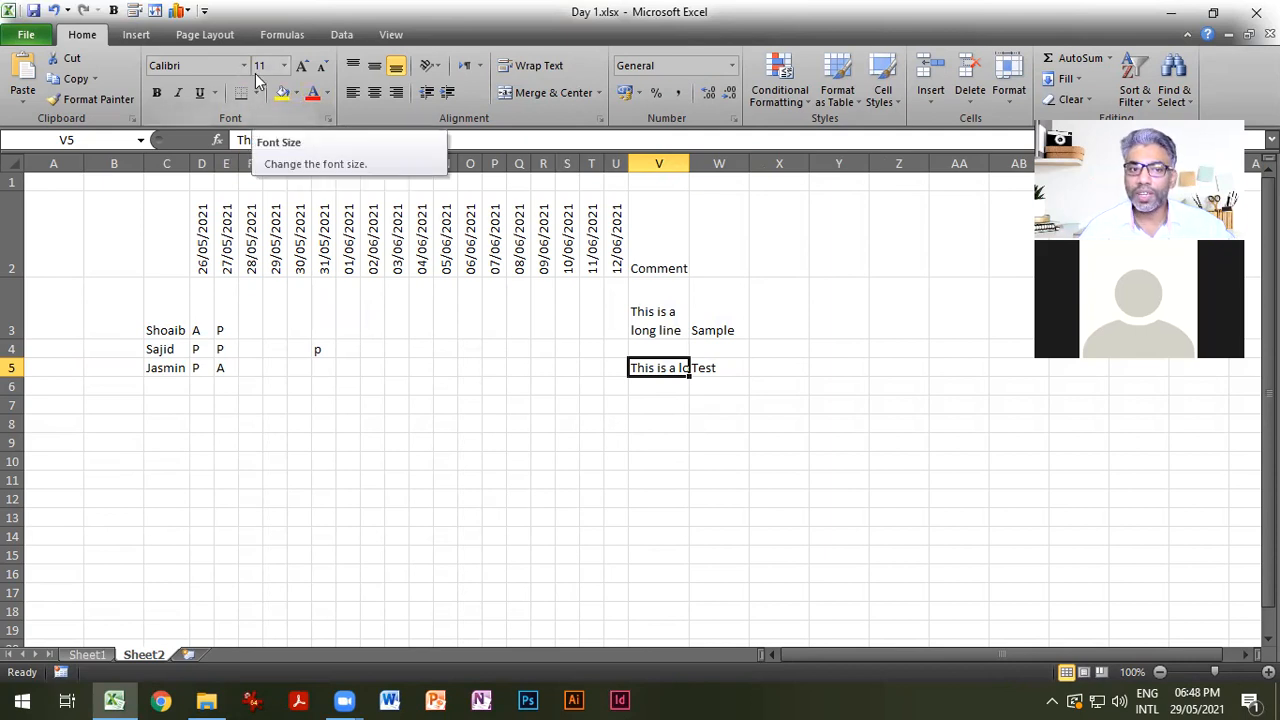
left_click(653, 328)
left_click(648, 366)
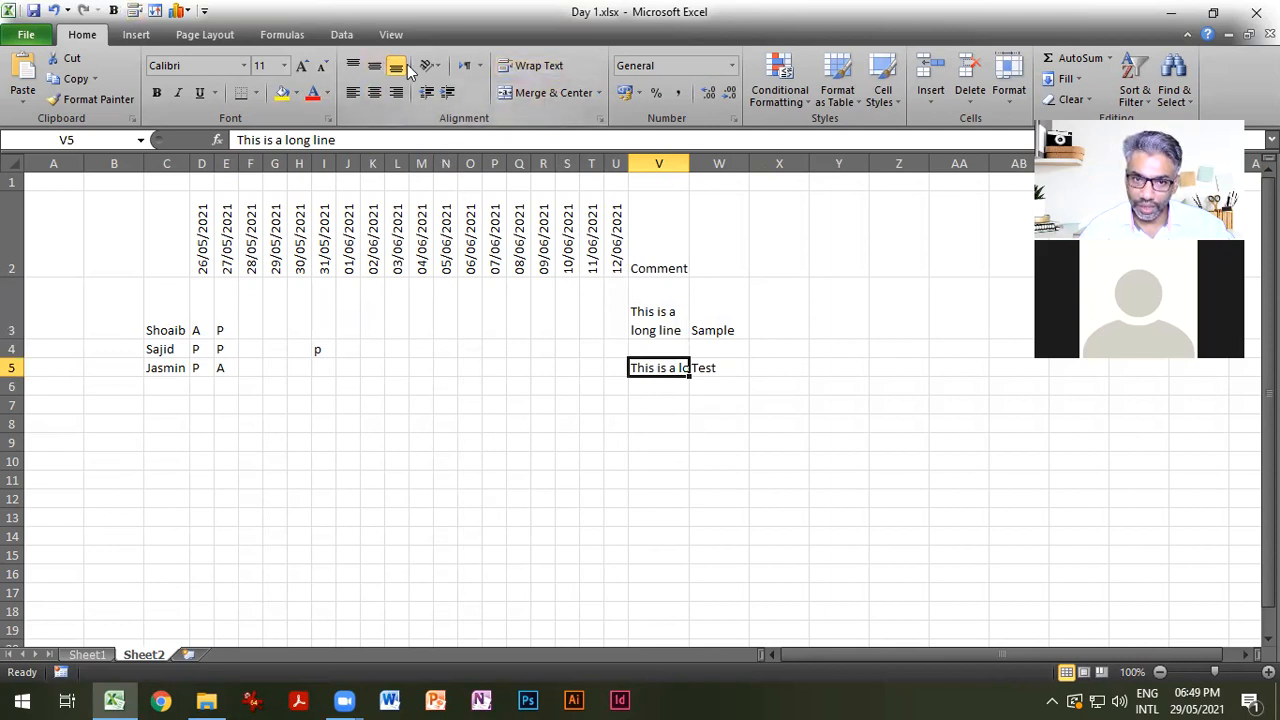
left_click(600, 119)
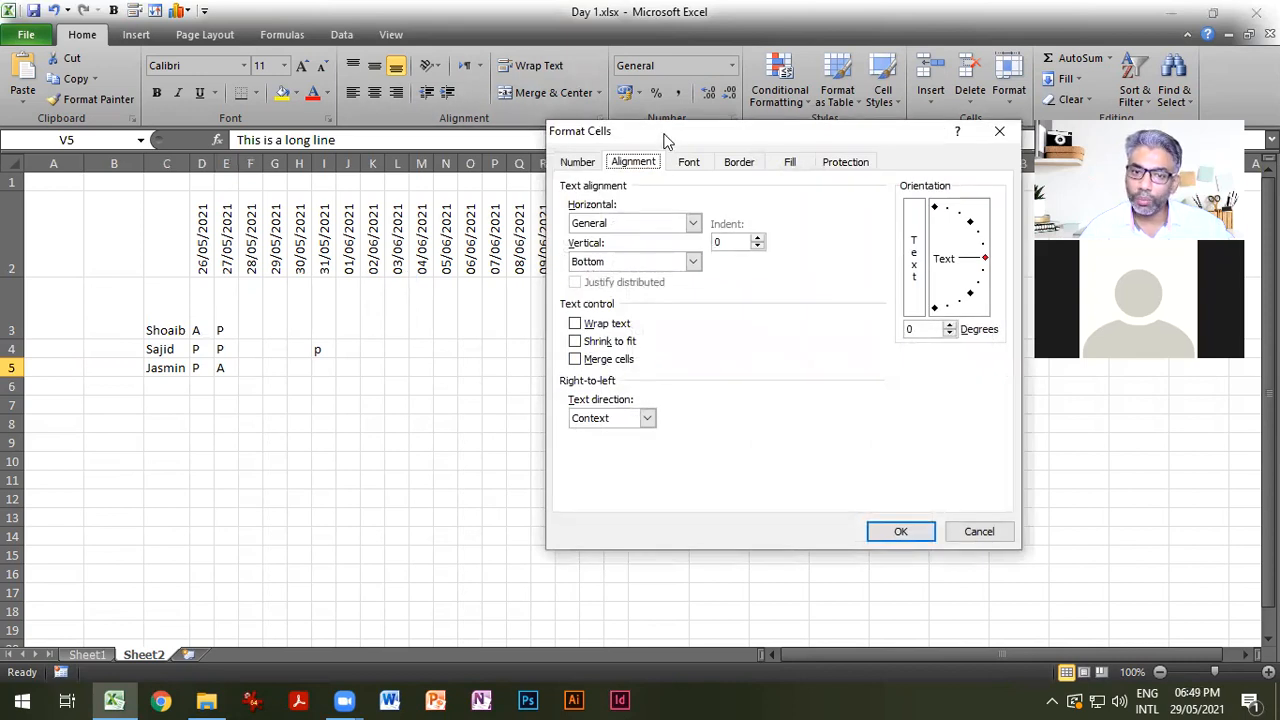
left_click_drag(660, 133, 241, 155)
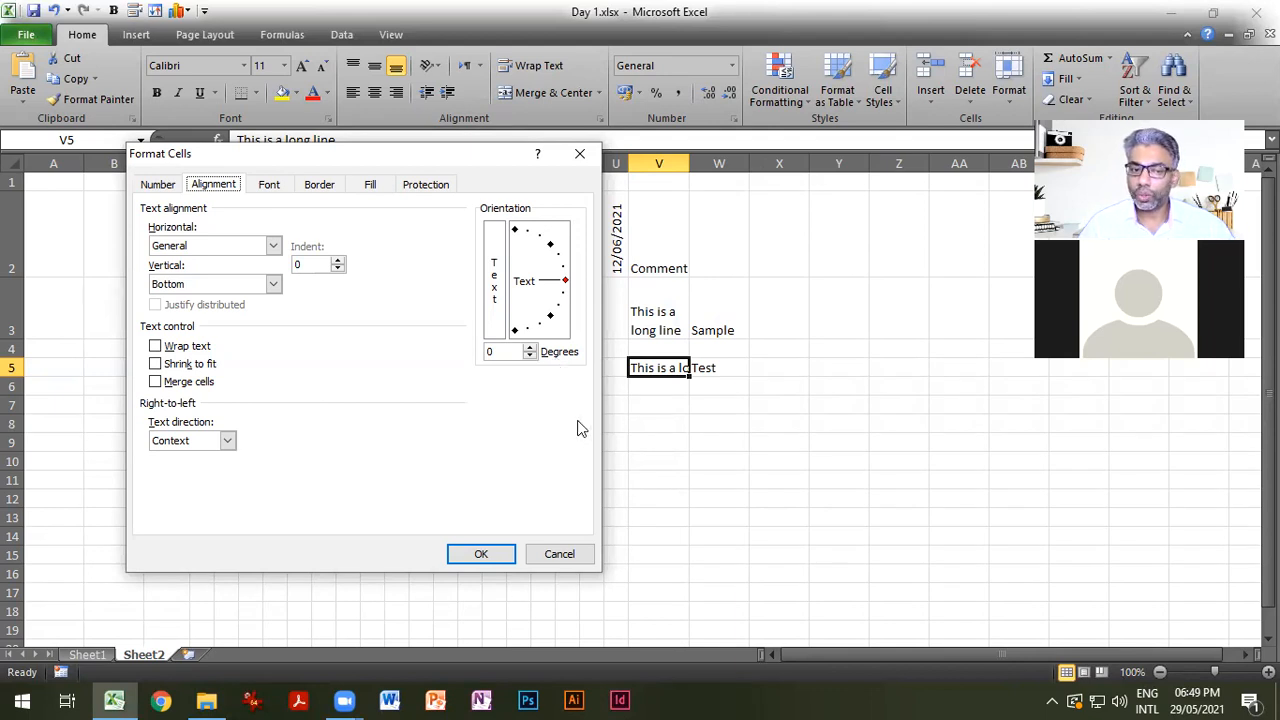
left_click(176, 371)
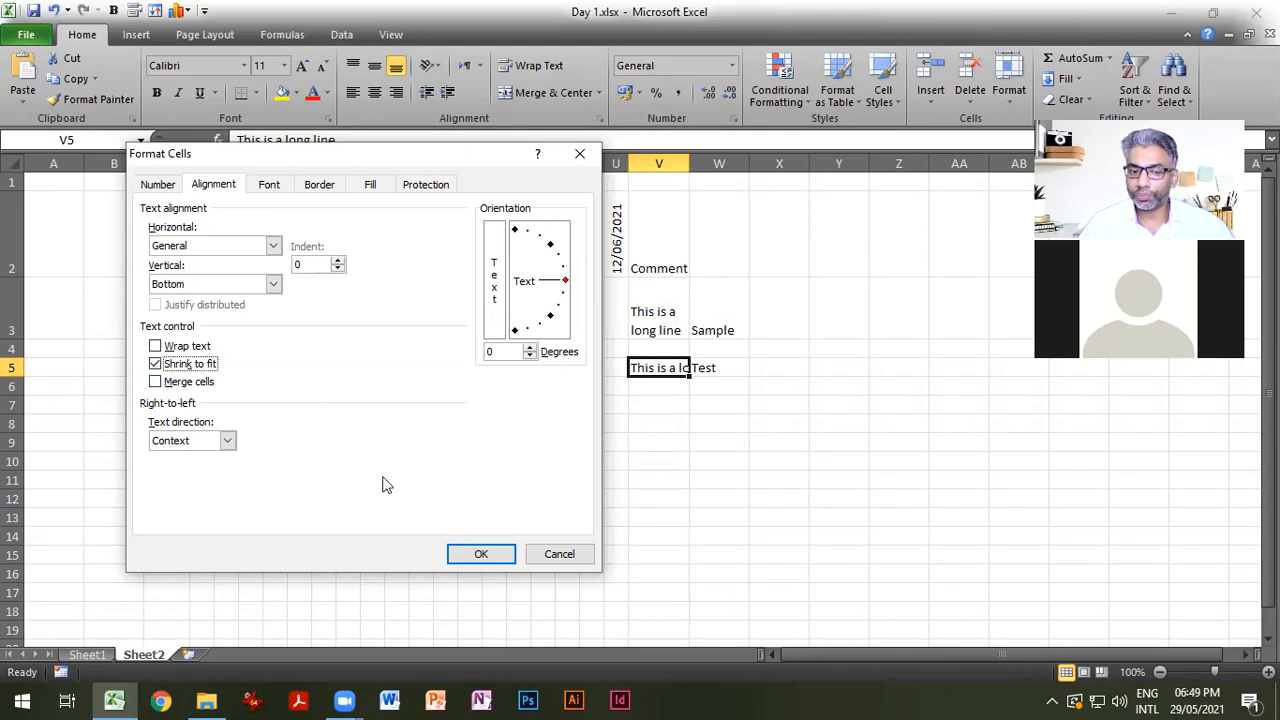
left_click(481, 554)
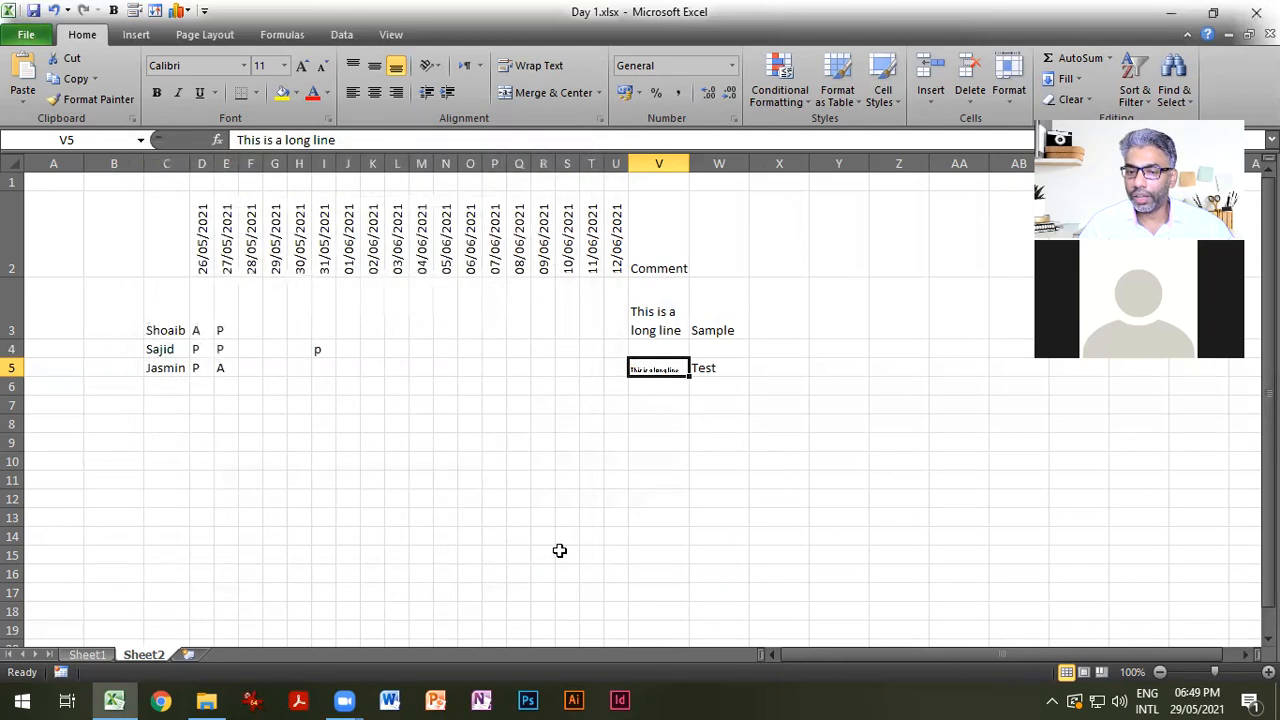
Magnify the sheet to 180% and examine the shrunken text in V5 against the wrapped text in V3.
left_click(652, 463)
left_click(657, 372)
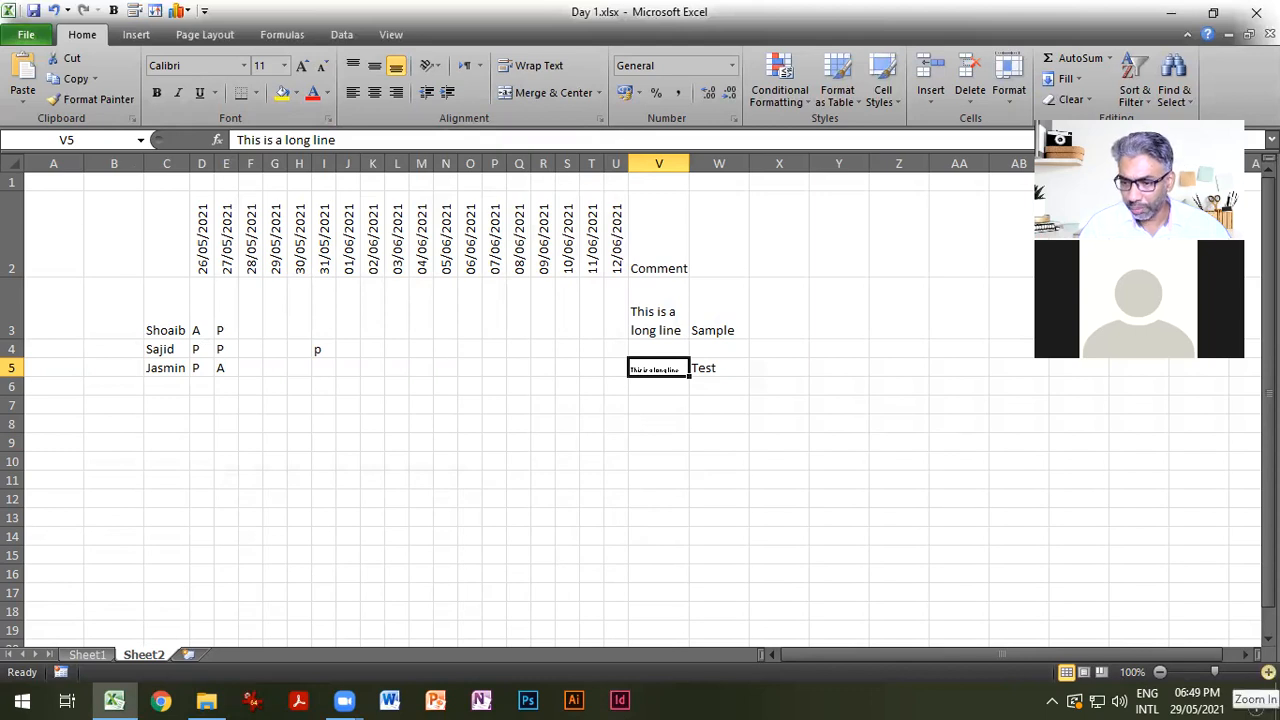
left_click(1268, 672)
left_click(1268, 672)
left_click(1268, 672)
left_click(1268, 672)
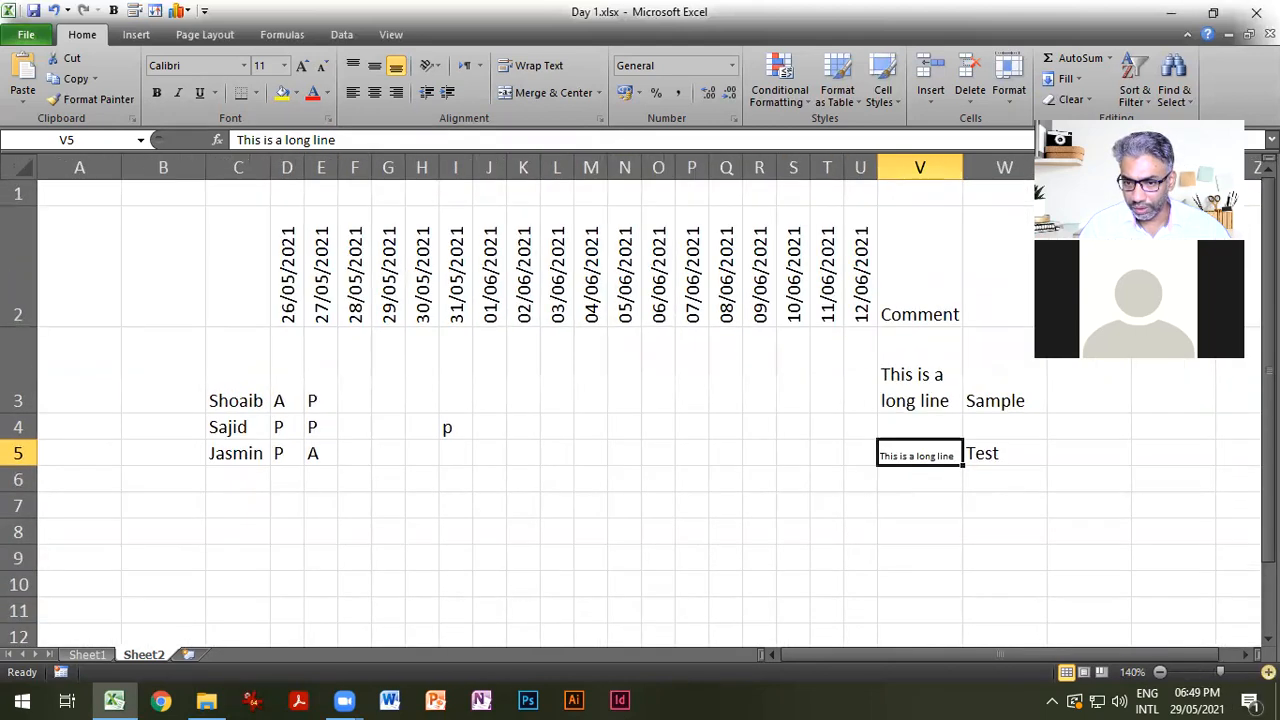
left_click(1268, 672)
left_click_drag(1080, 649, 1082, 649)
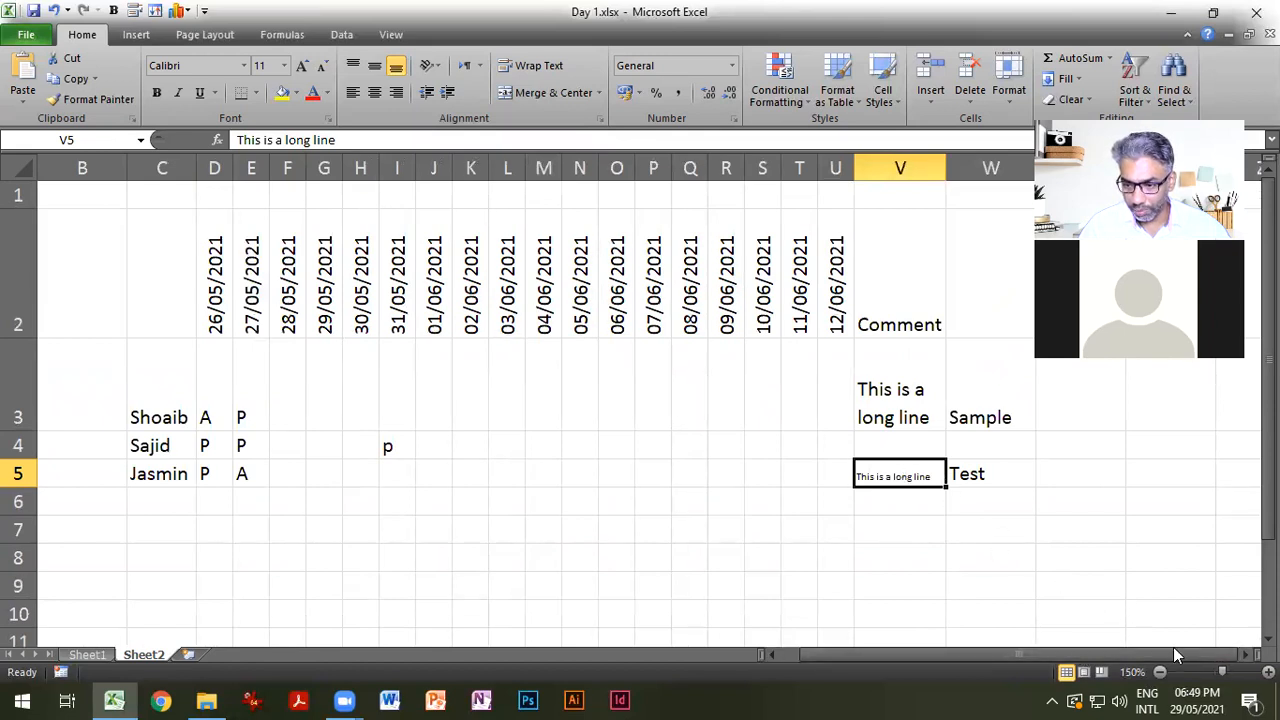
scroll(1173, 647, "up", 2)
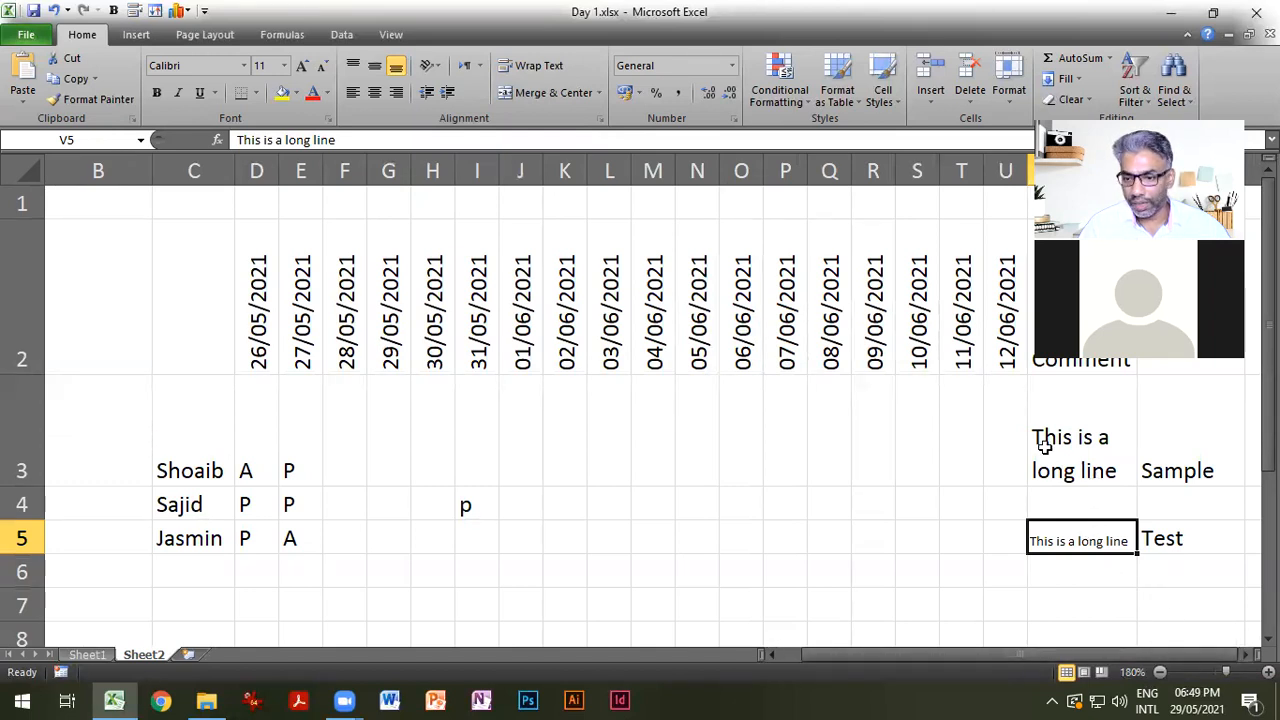
Extend the text in V5 to read "This is a long line and it contains a lot of words".
double_click(1118, 539)
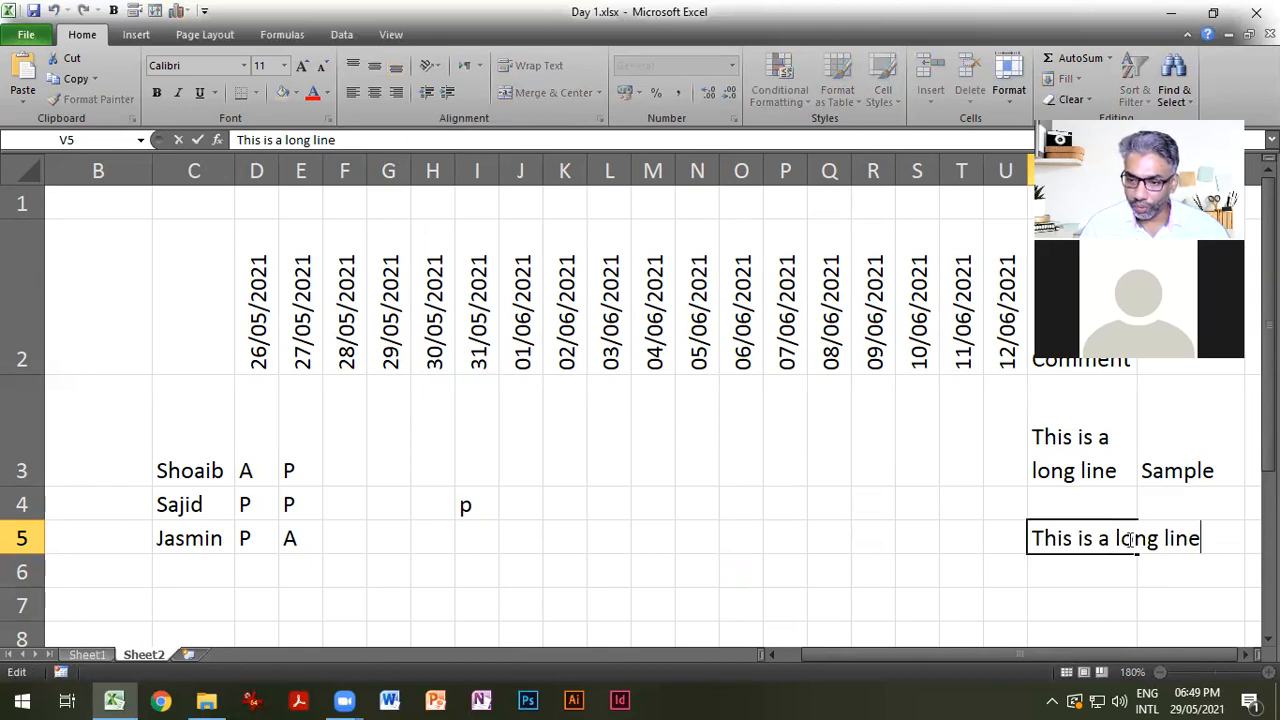
type("and ")
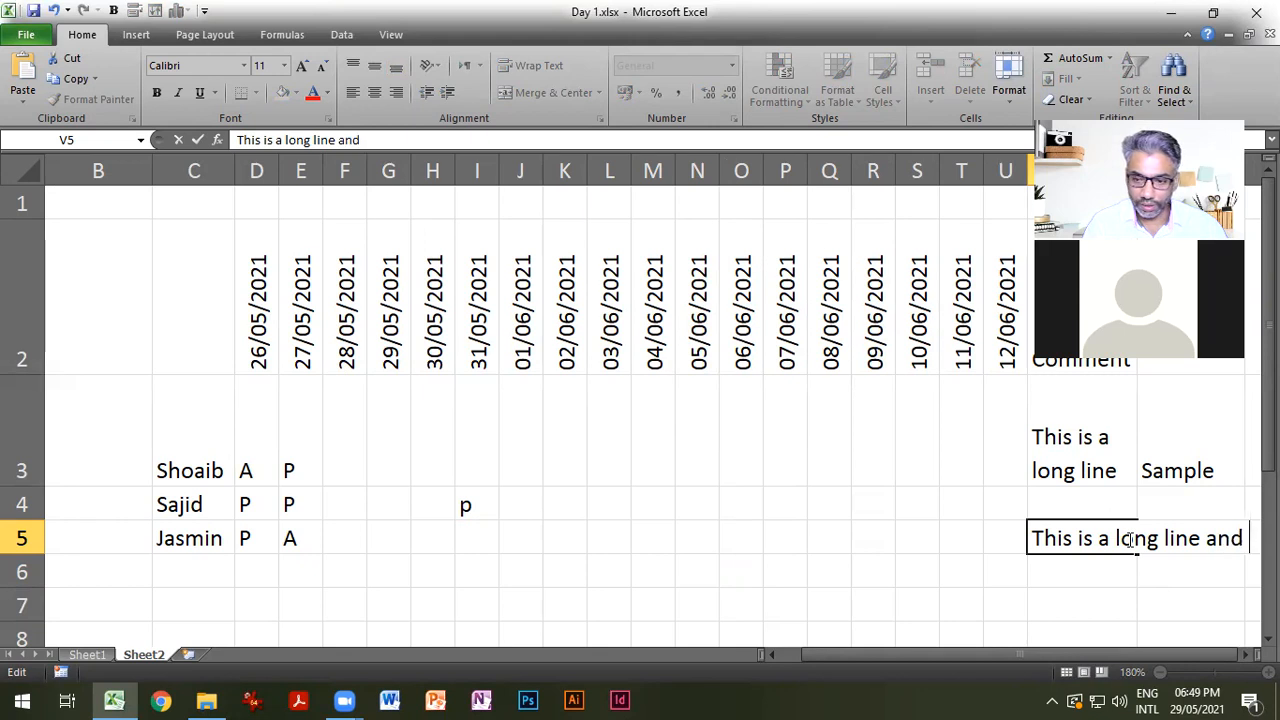
type("it con")
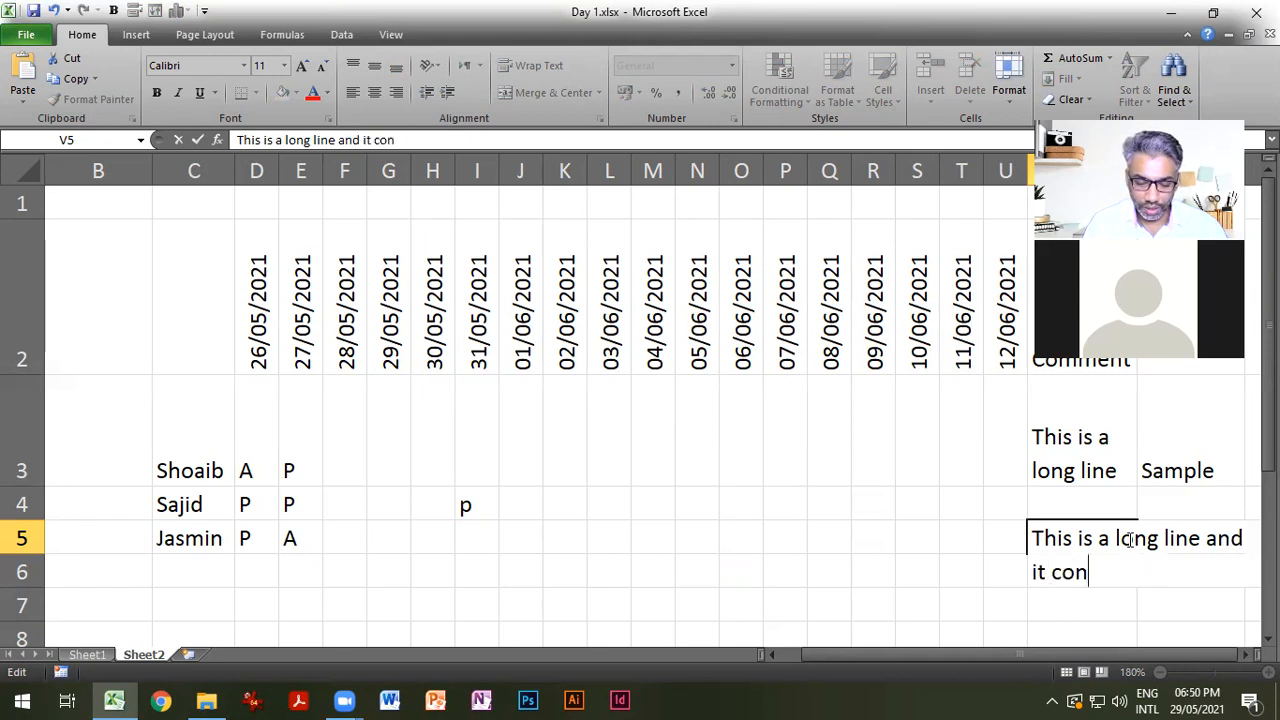
type("tains ")
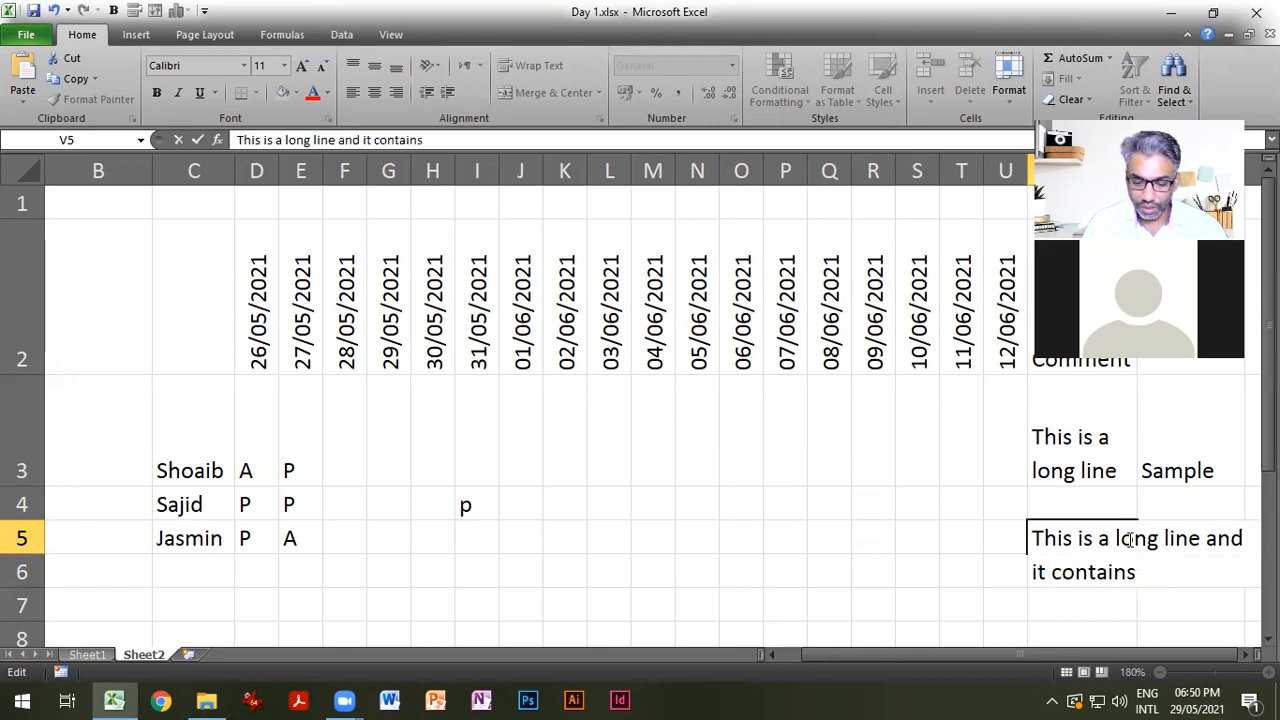
type("a lot")
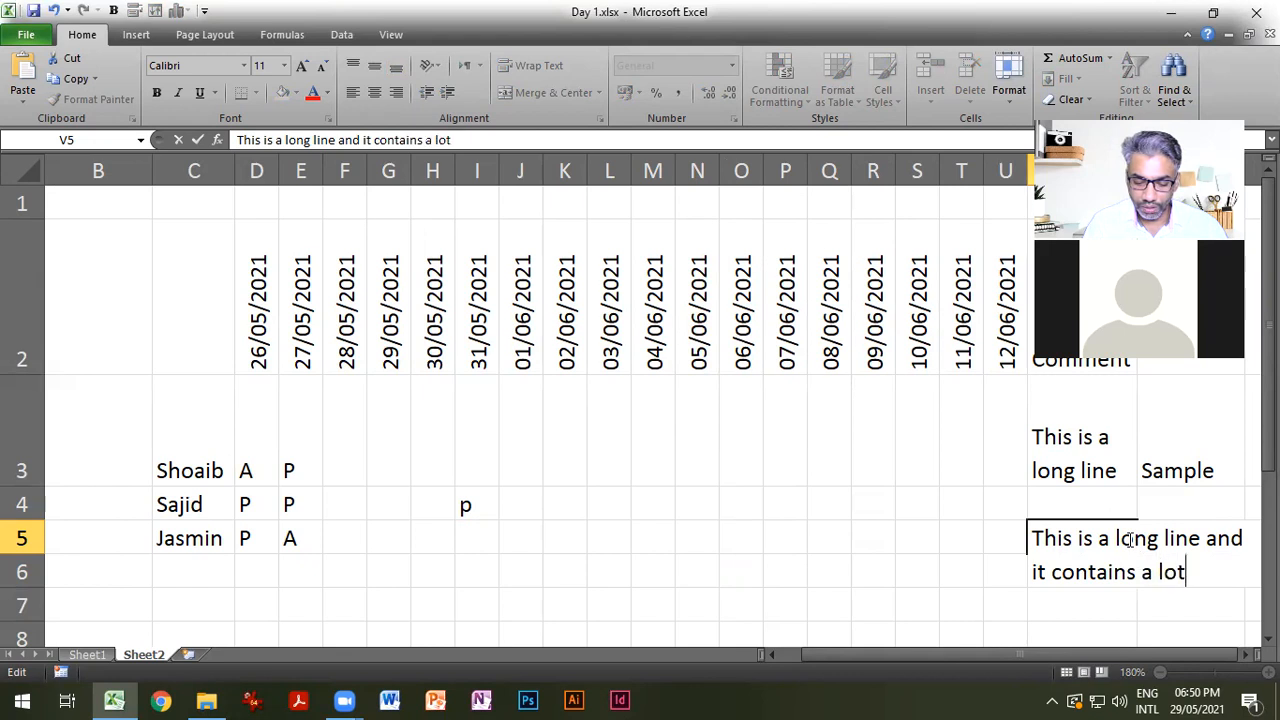
type(" of wr")
type("o")
type("rd")
key("BackSpace")
type("s")
key("BackSpace")
key("BackSpace")
key("BackSpace")
type("ords")
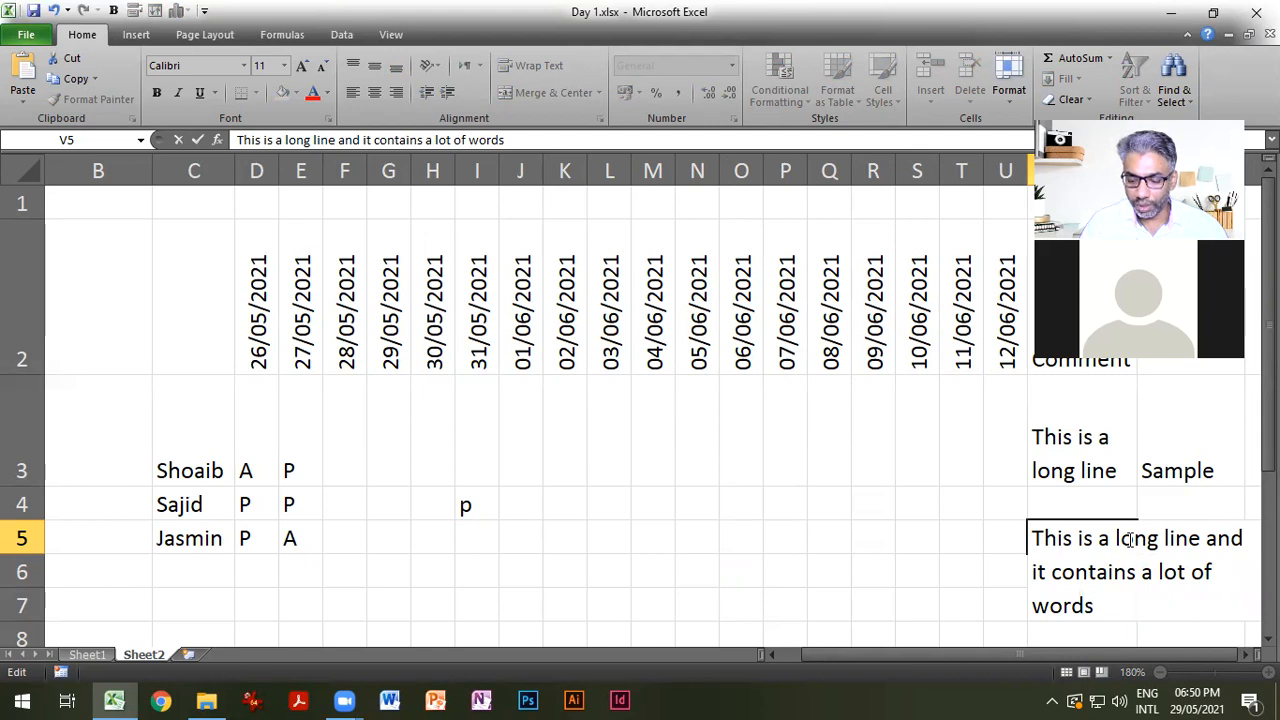
key("Return")
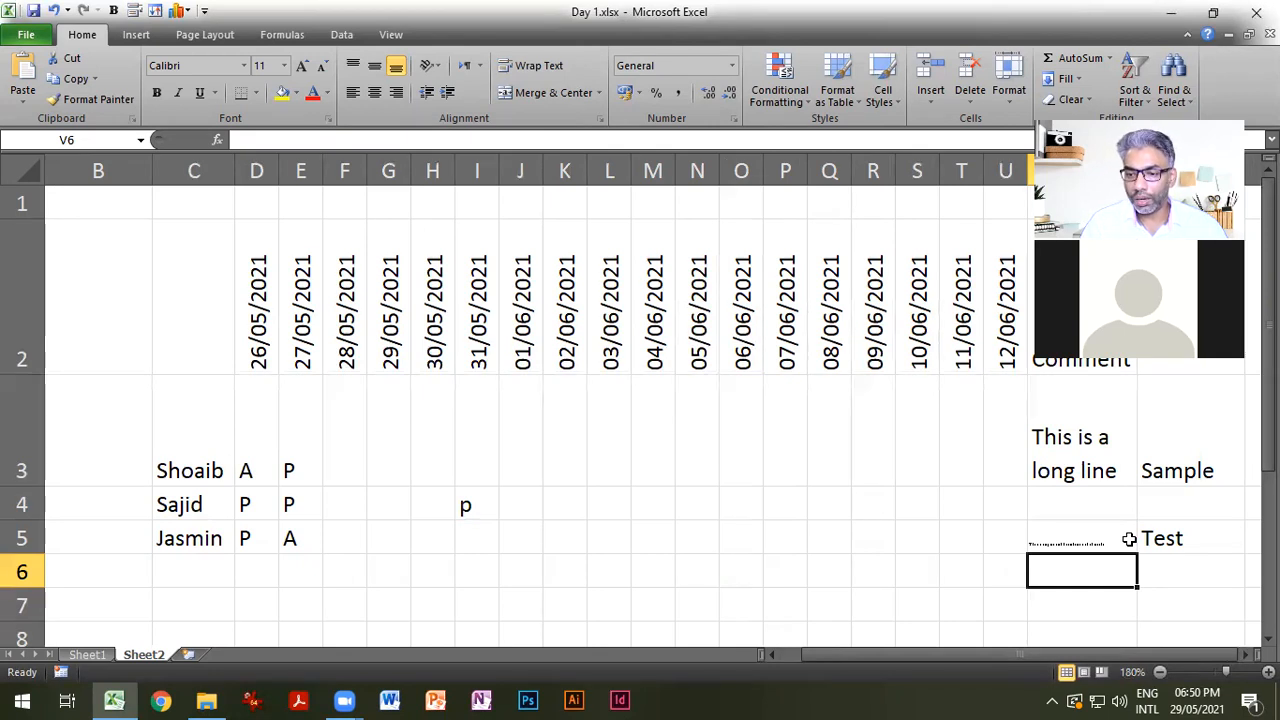
Widen column V until the shrunken text in V5 is readable, and narrow it partway so the text in V3 wraps onto two lines.
left_click(1069, 543)
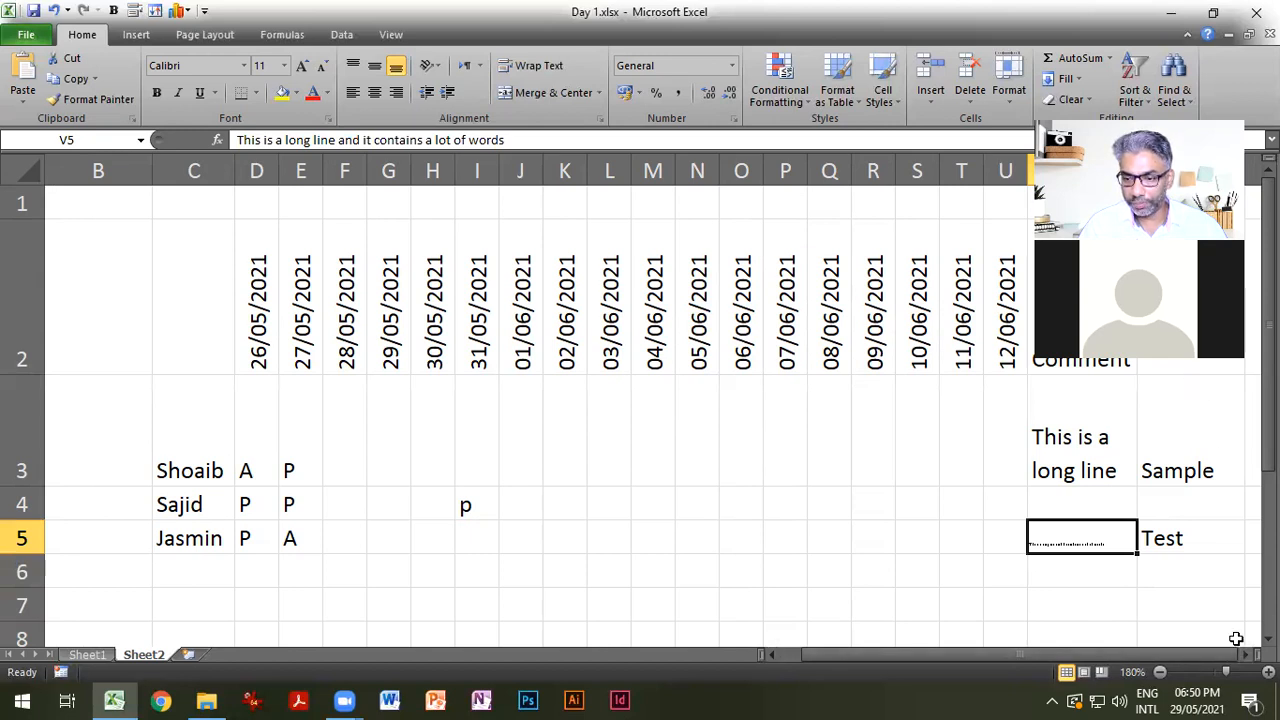
scroll(1236, 638, "right", 7)
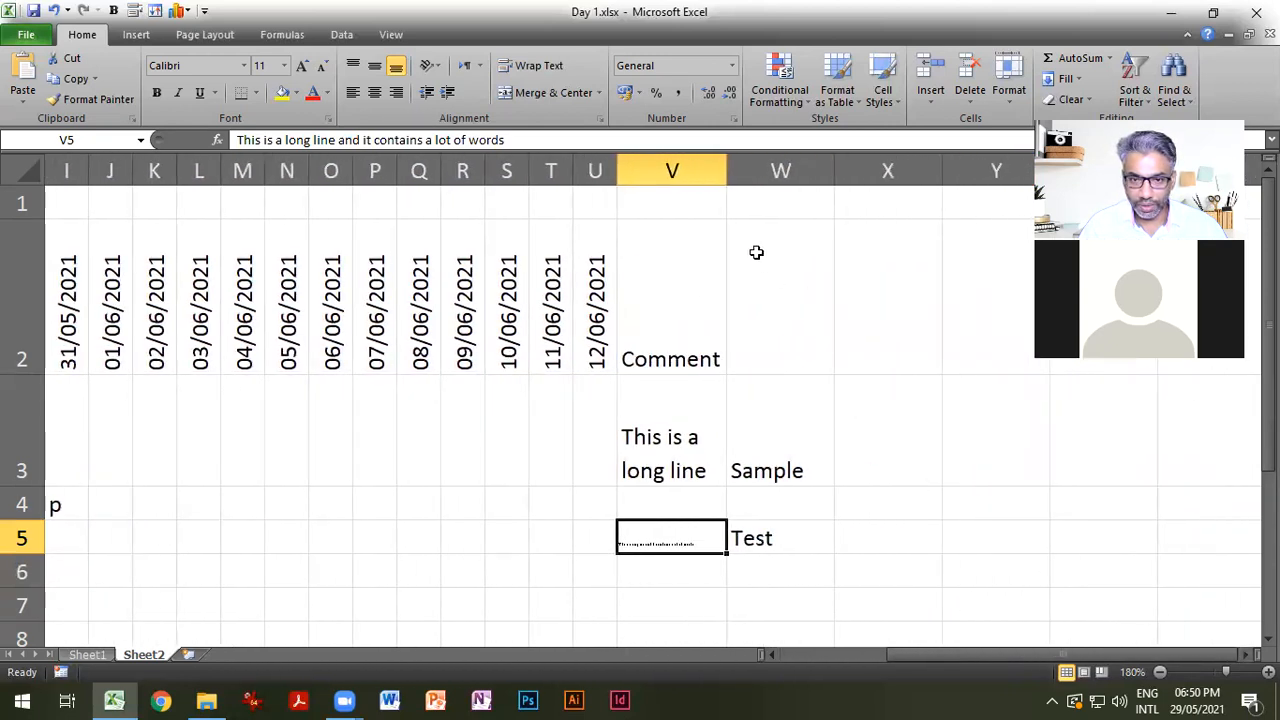
left_click_drag(727, 171, 979, 172)
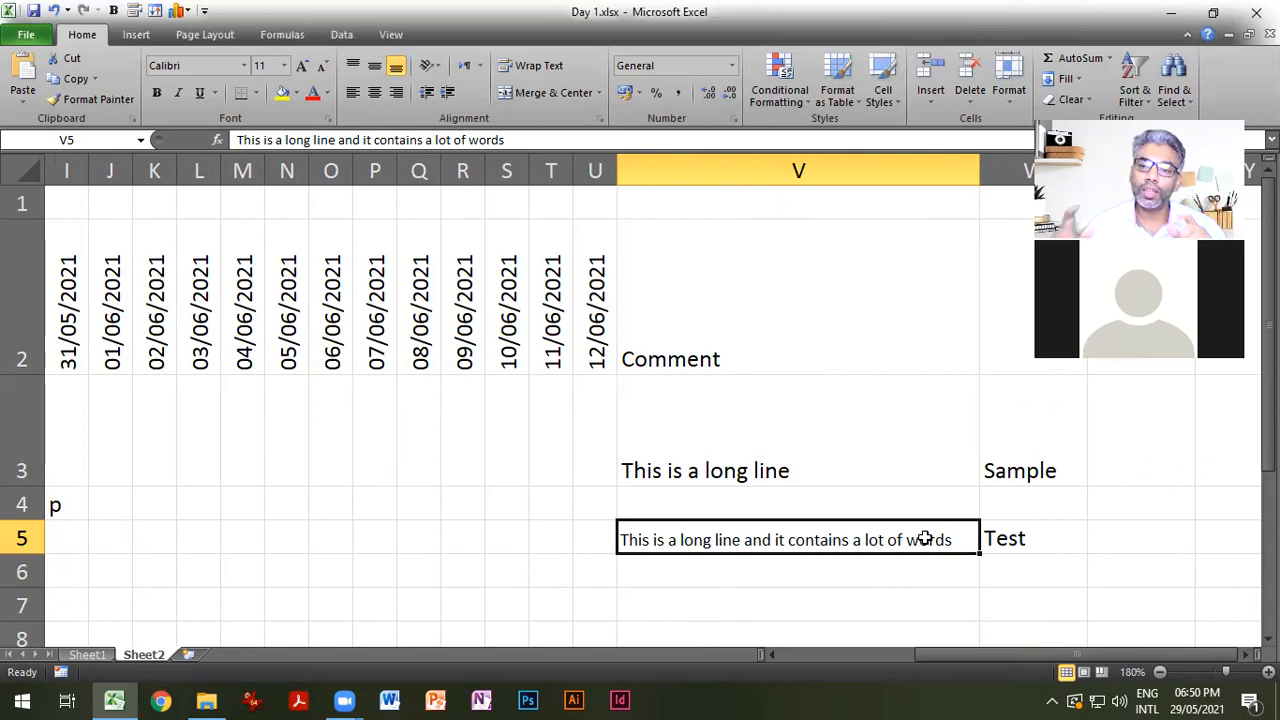
left_click_drag(978, 177, 791, 178)
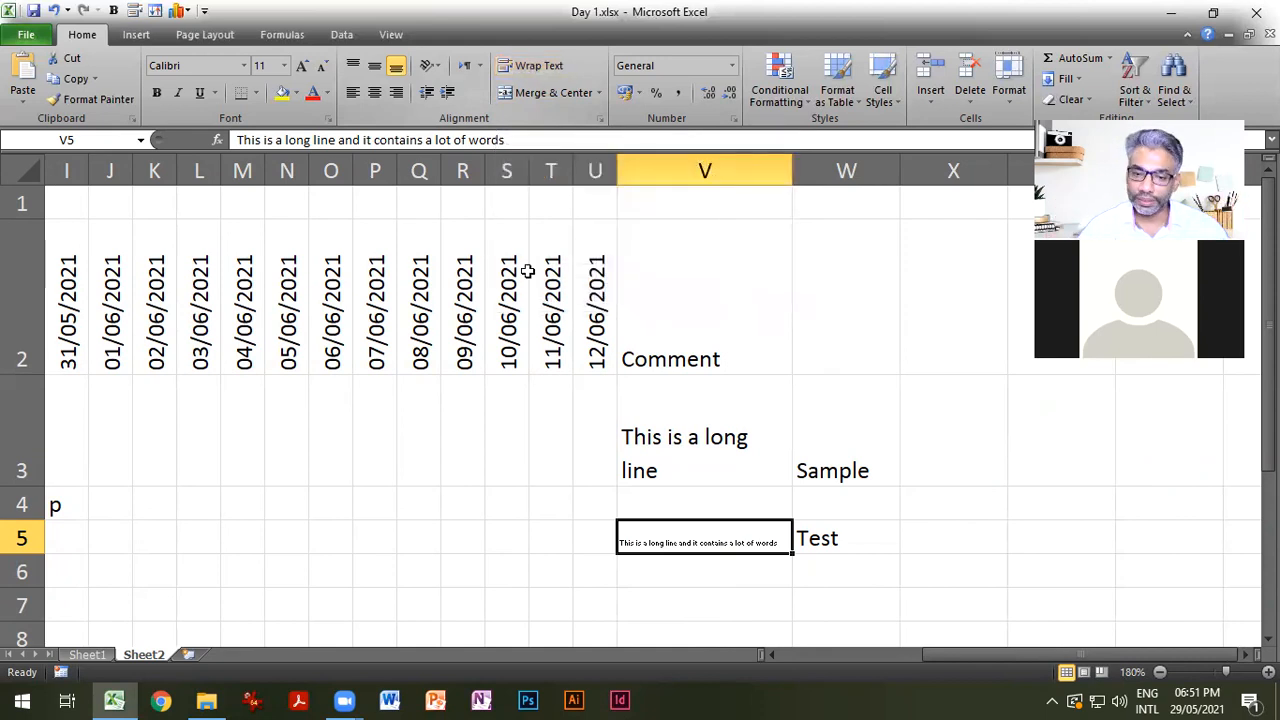
left_click(672, 432)
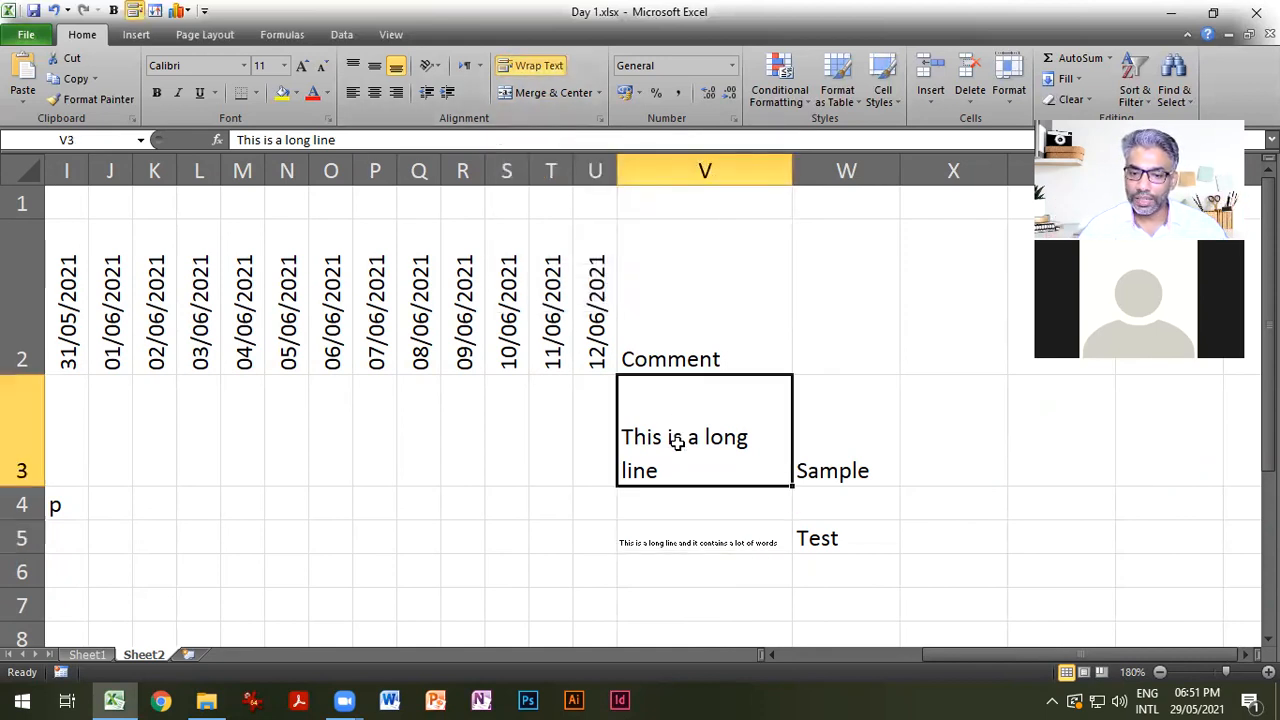
left_click(709, 545)
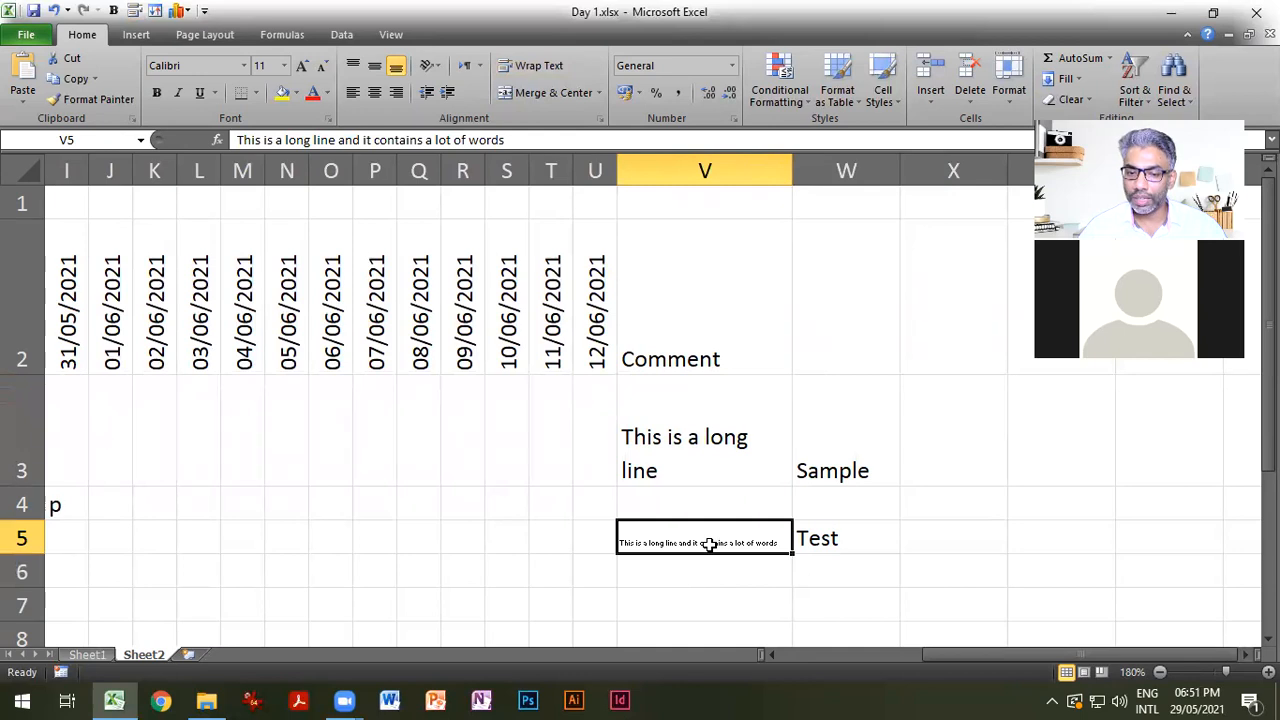
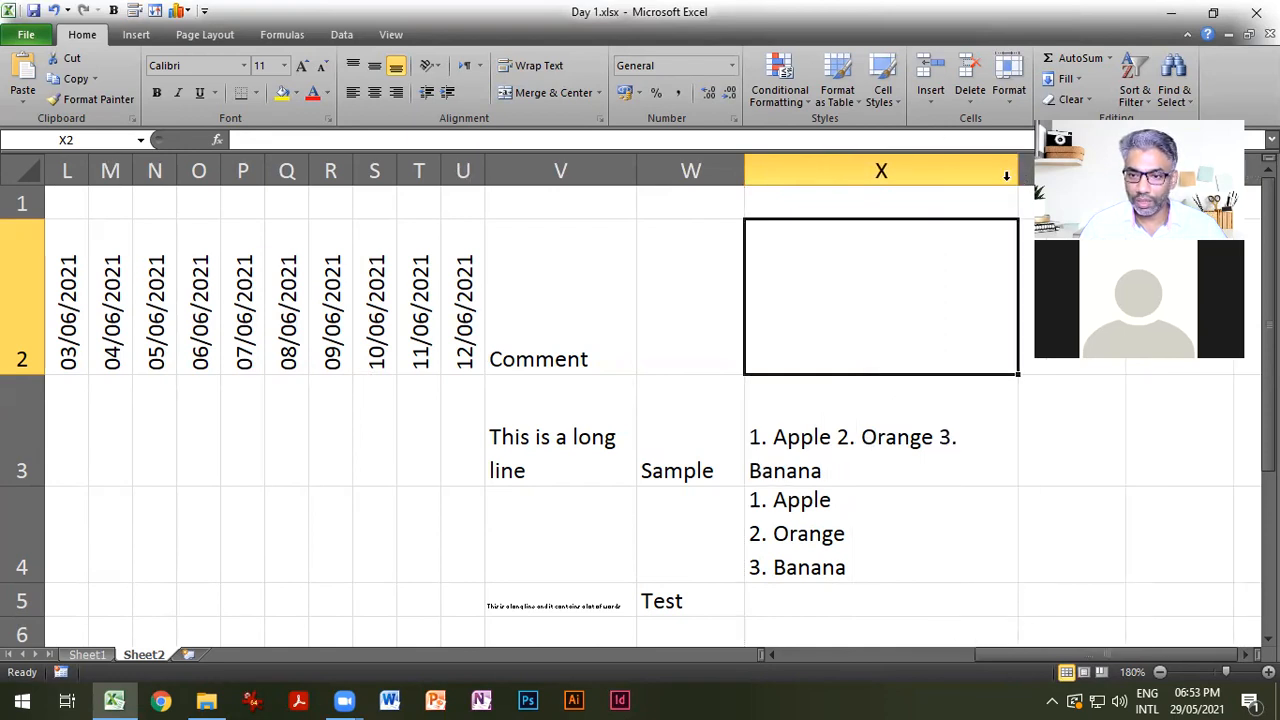
Widen column X so the Apple, Orange, Banana list in X3 fits on one line.
scroll(1170, 640, "right", 1)
scroll(1170, 640, "right", 5)
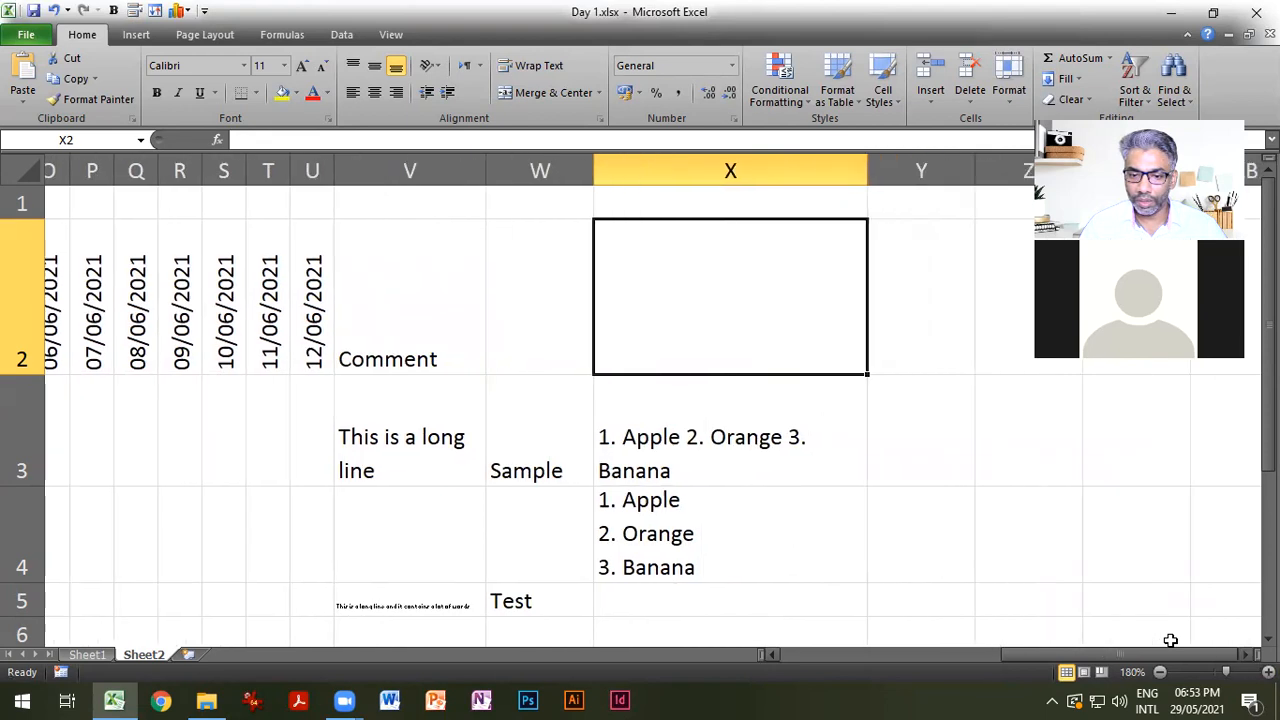
double_click(767, 174)
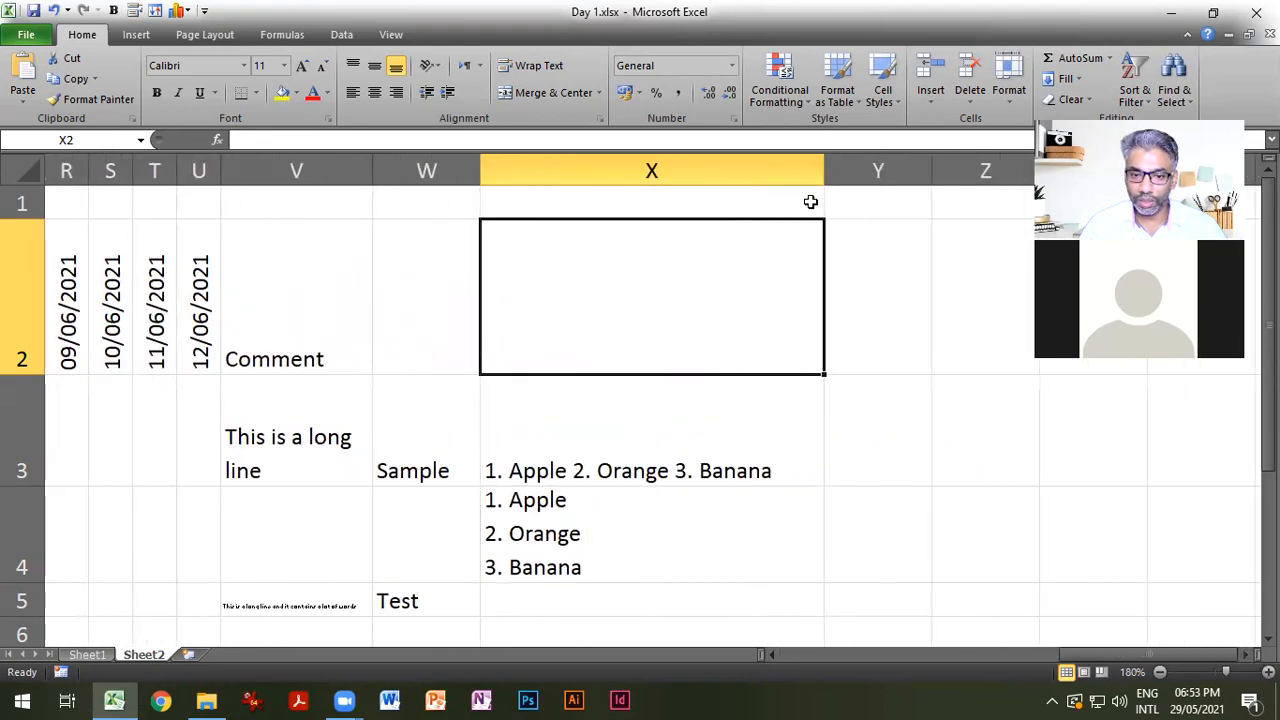
Enter the label "ALT + ENTER" in W4 beside the multi-line fruit list in X4.
left_click(672, 452)
left_click(650, 540)
left_click(648, 457)
left_click(631, 543)
left_click(443, 540)
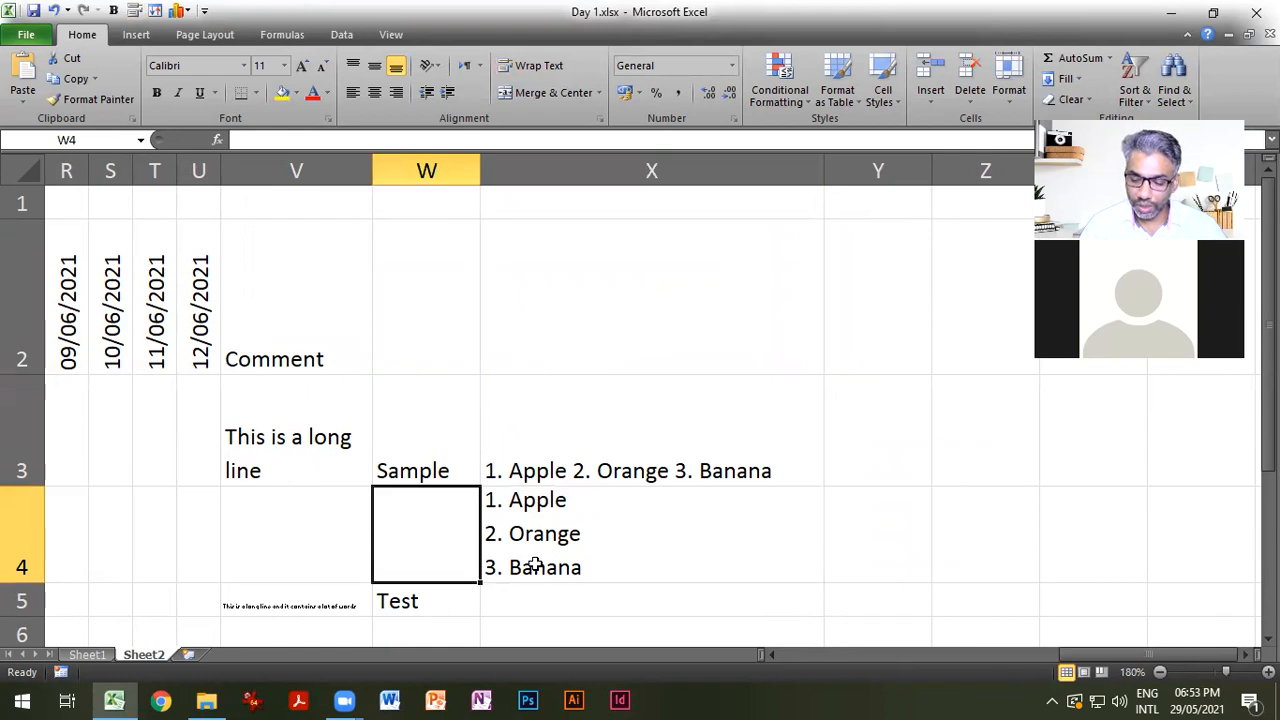
type("ALT + ENTER")
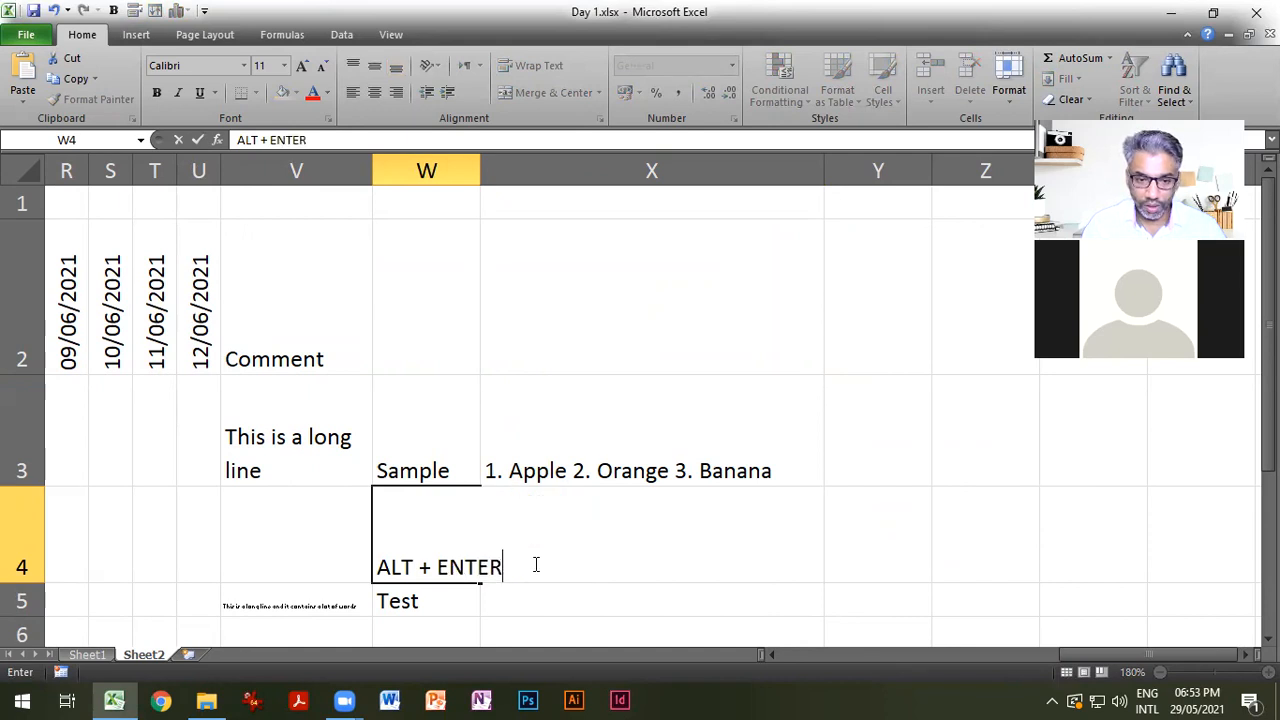
key("F2")
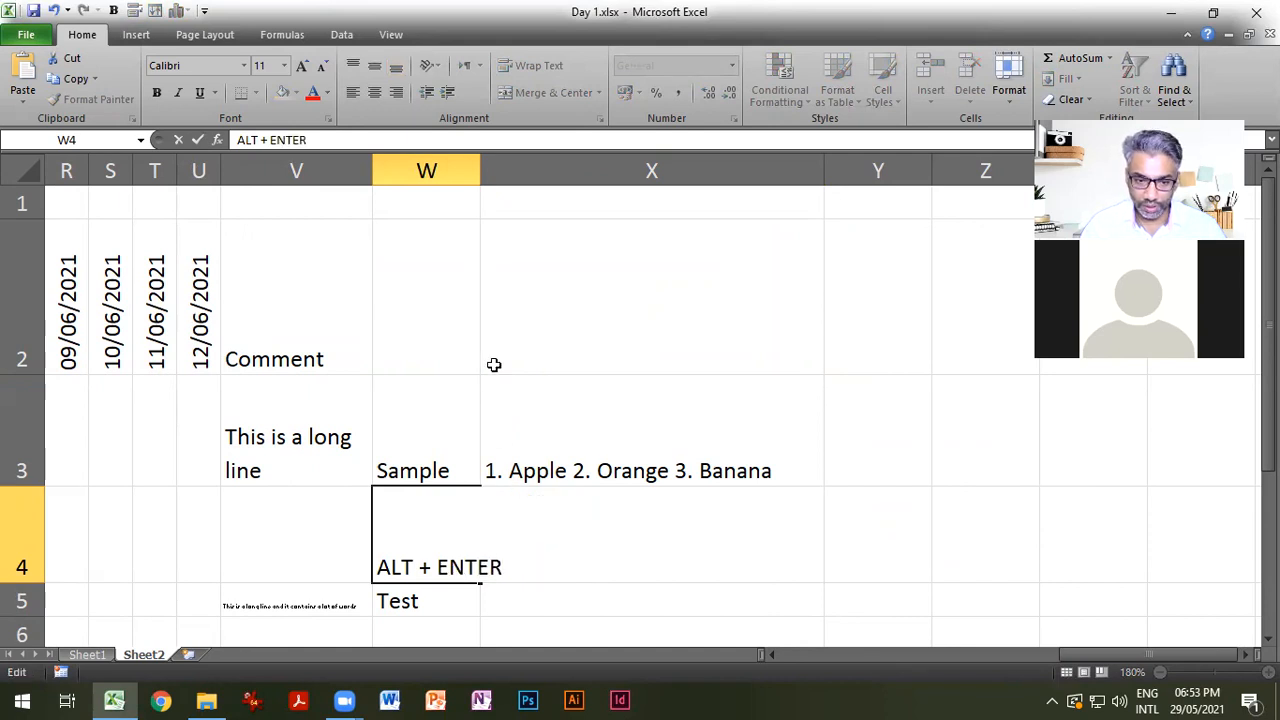
left_click(476, 176)
left_click(622, 390)
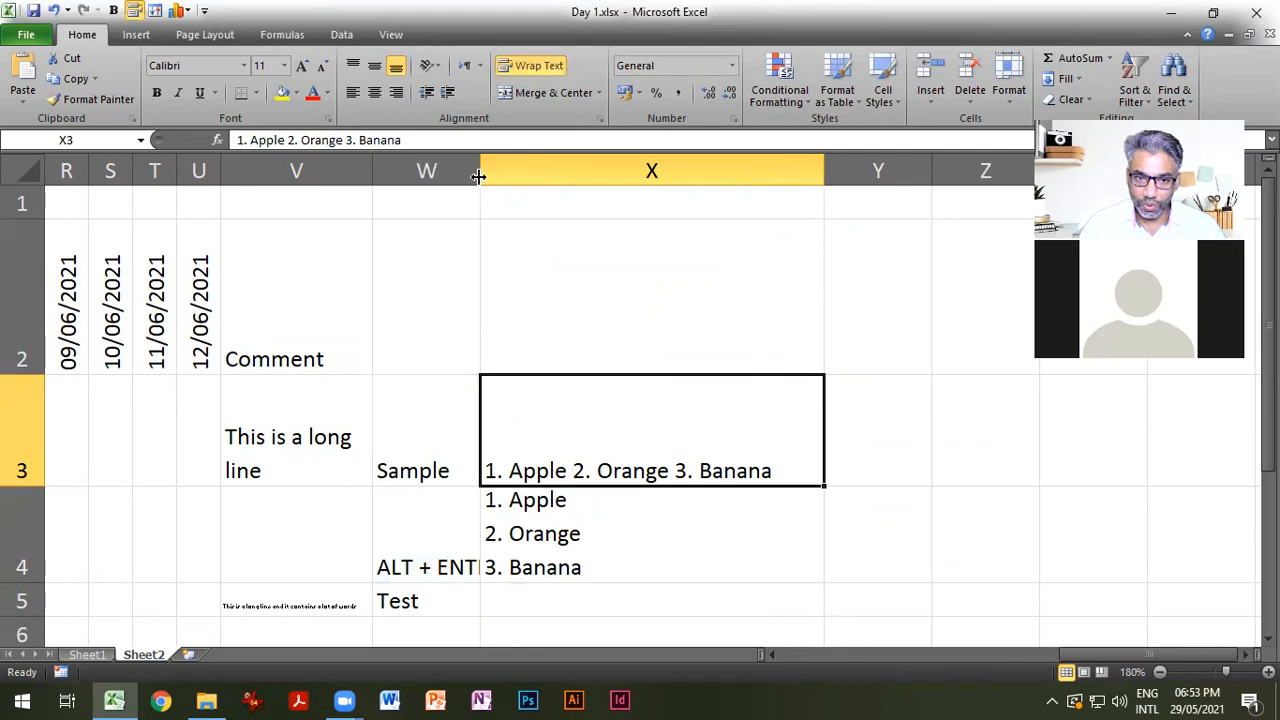
Widen column W so the label in W4 fits on one line, and align that label vertically to the middle.
left_click_drag(480, 170, 547, 171)
left_click(465, 535)
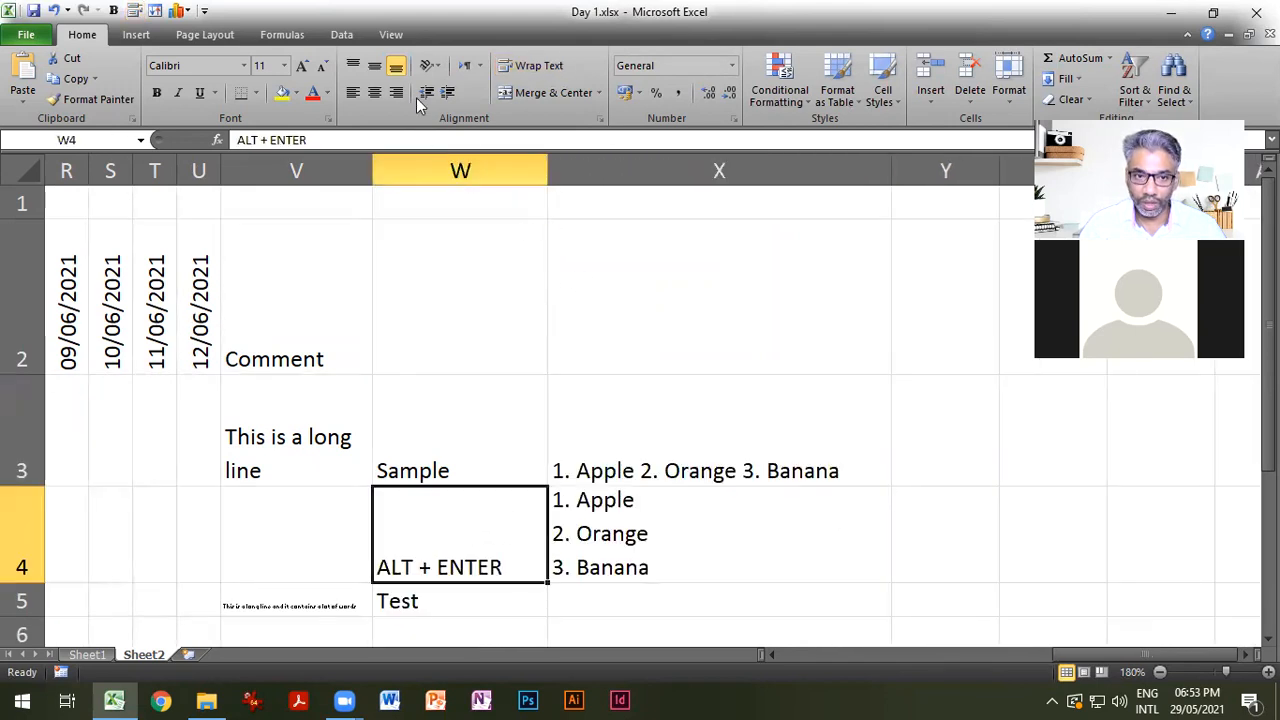
left_click(374, 65)
left_click(651, 536)
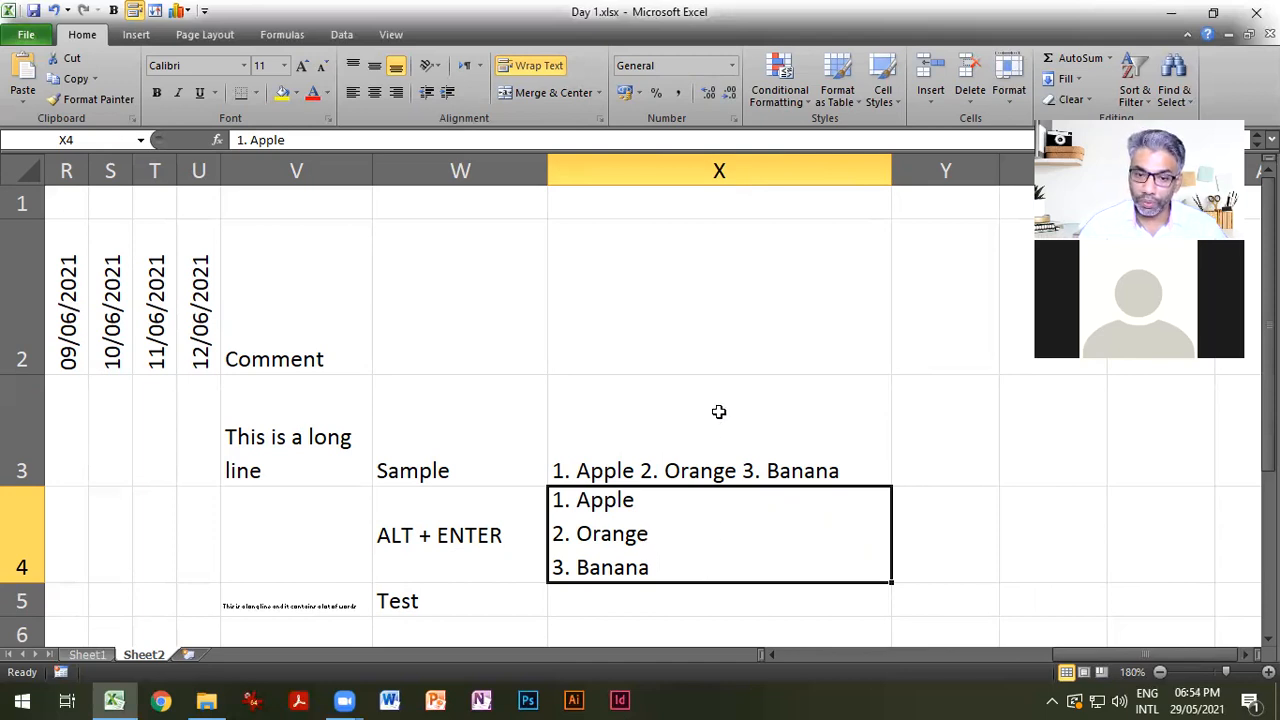
Insert "WRAP TEXT" as a separate first line above the Apple, Orange, Banana list in X3.
left_click(691, 429)
double_click(695, 436)
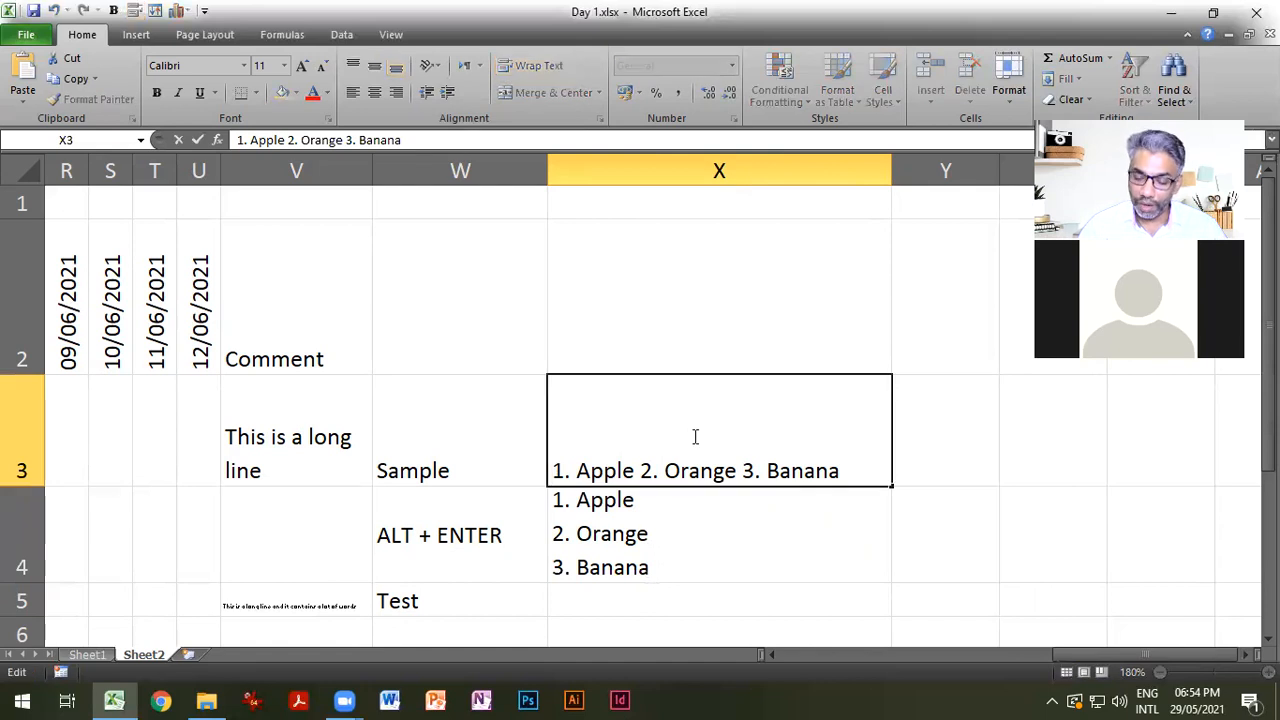
type("WRAP TEXT")
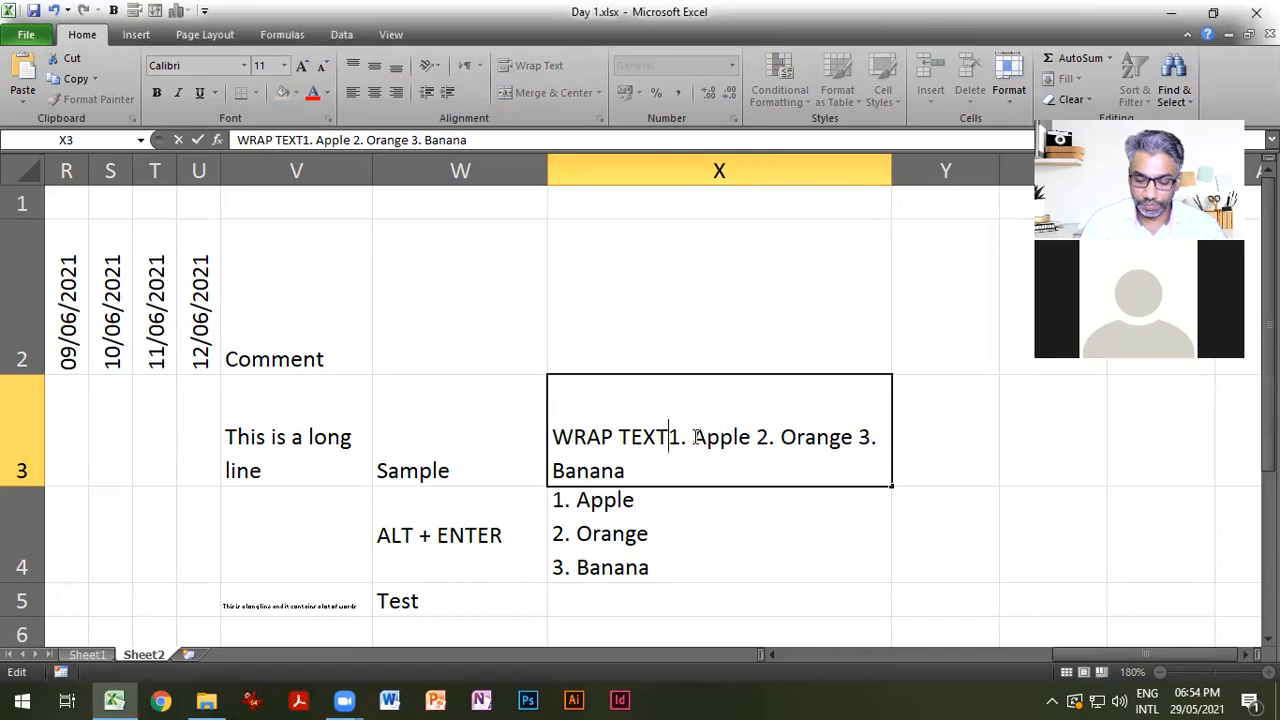
key("alt+Return")
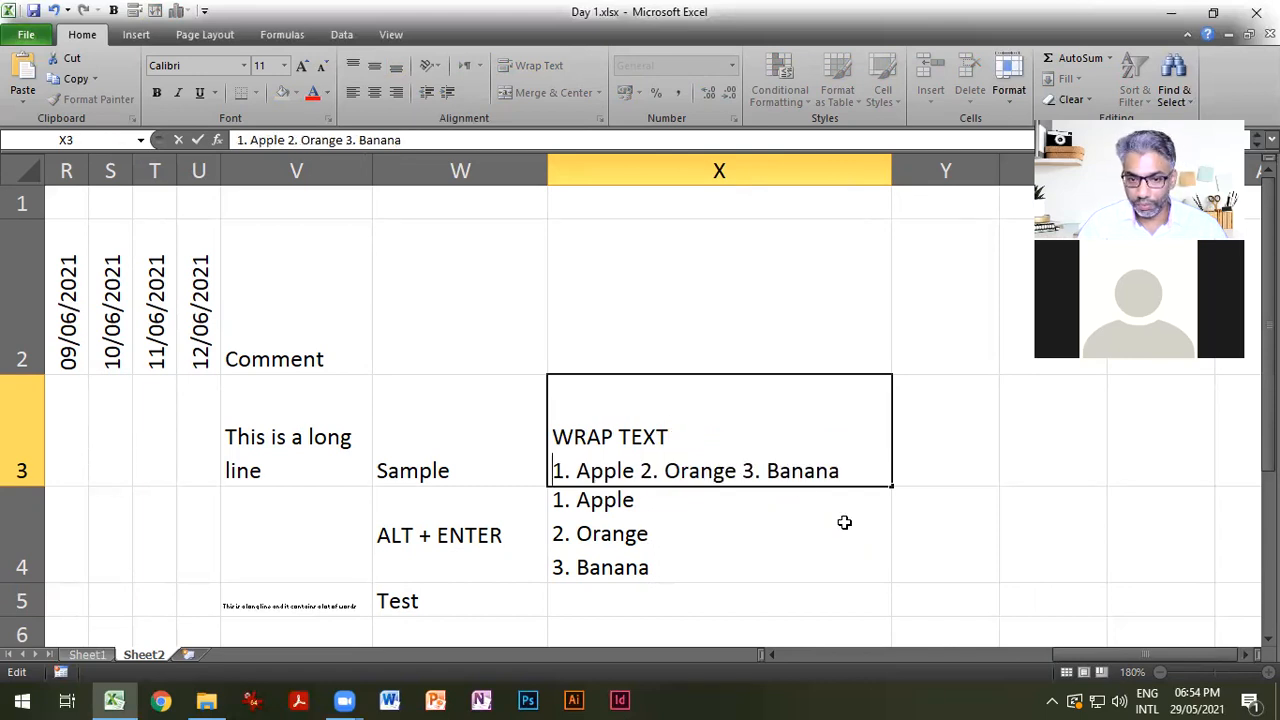
key("Return")
Centre the contents of X3 both horizontally and vertically.
left_click(739, 447)
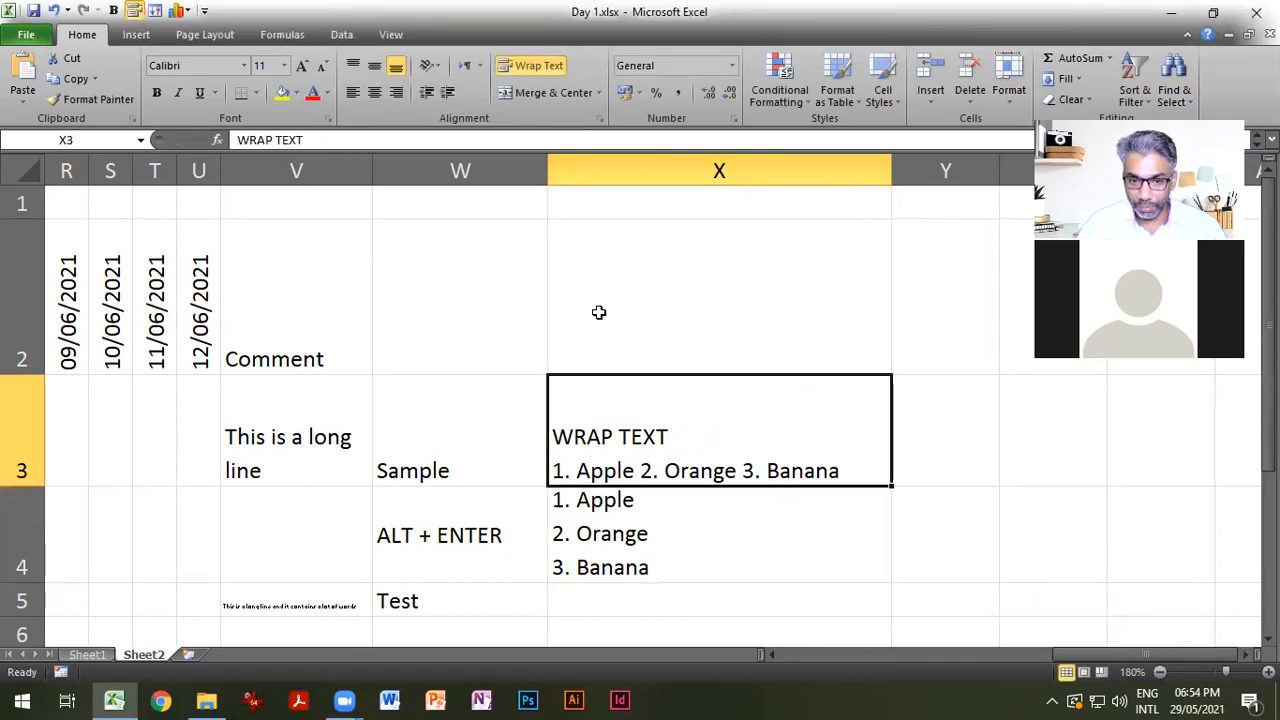
left_click(374, 93)
left_click(374, 66)
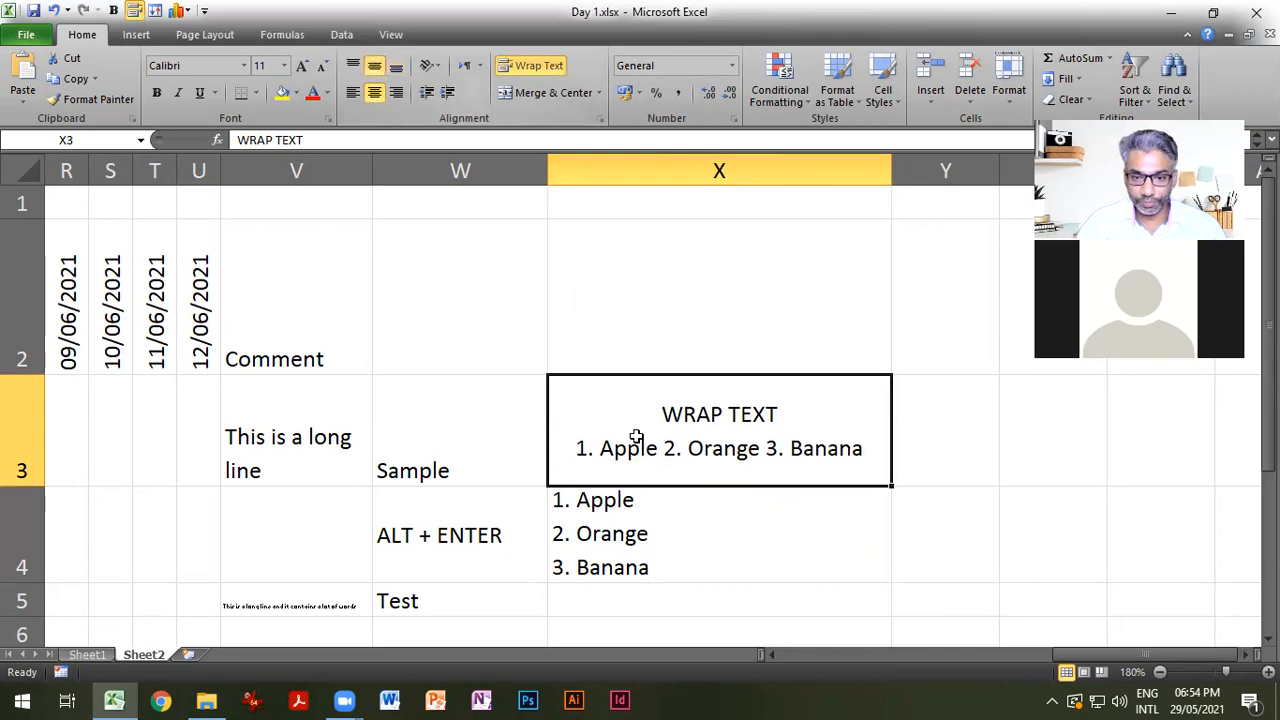
left_click(638, 512)
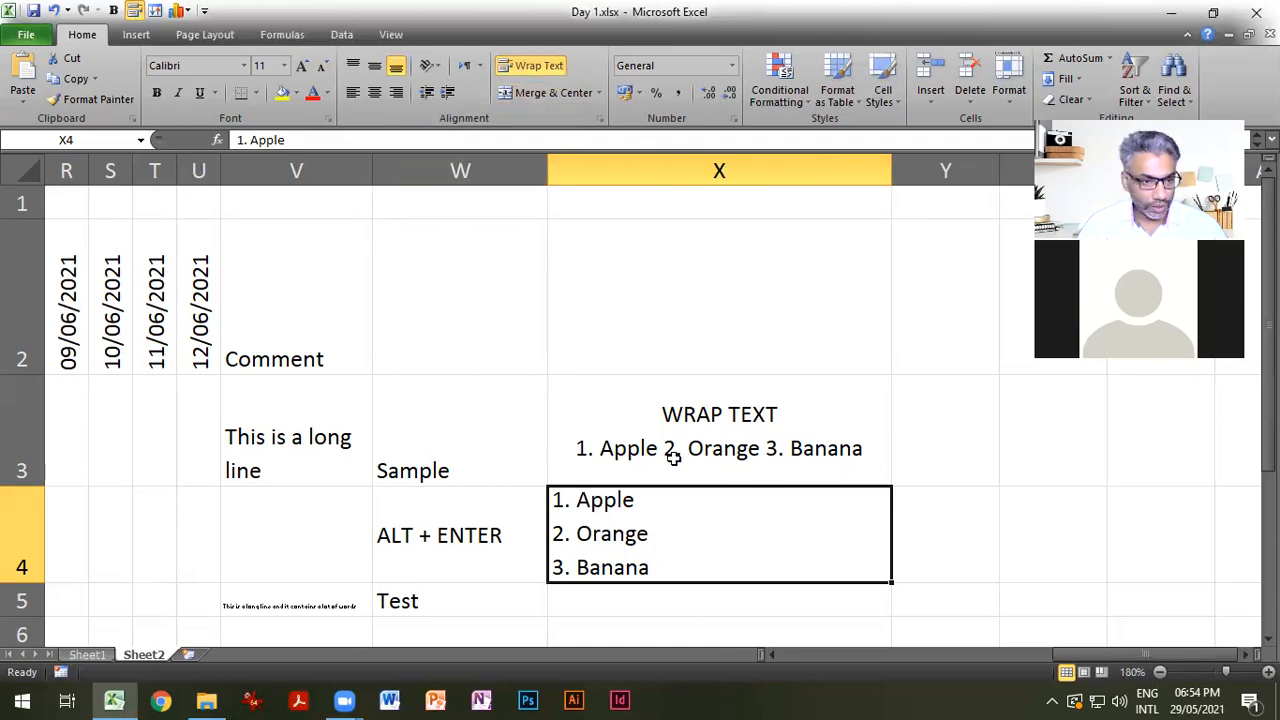
Magnify the Sheet1 invoice to 130% and examine the alignment of its product names and customer name.
left_click(108, 656)
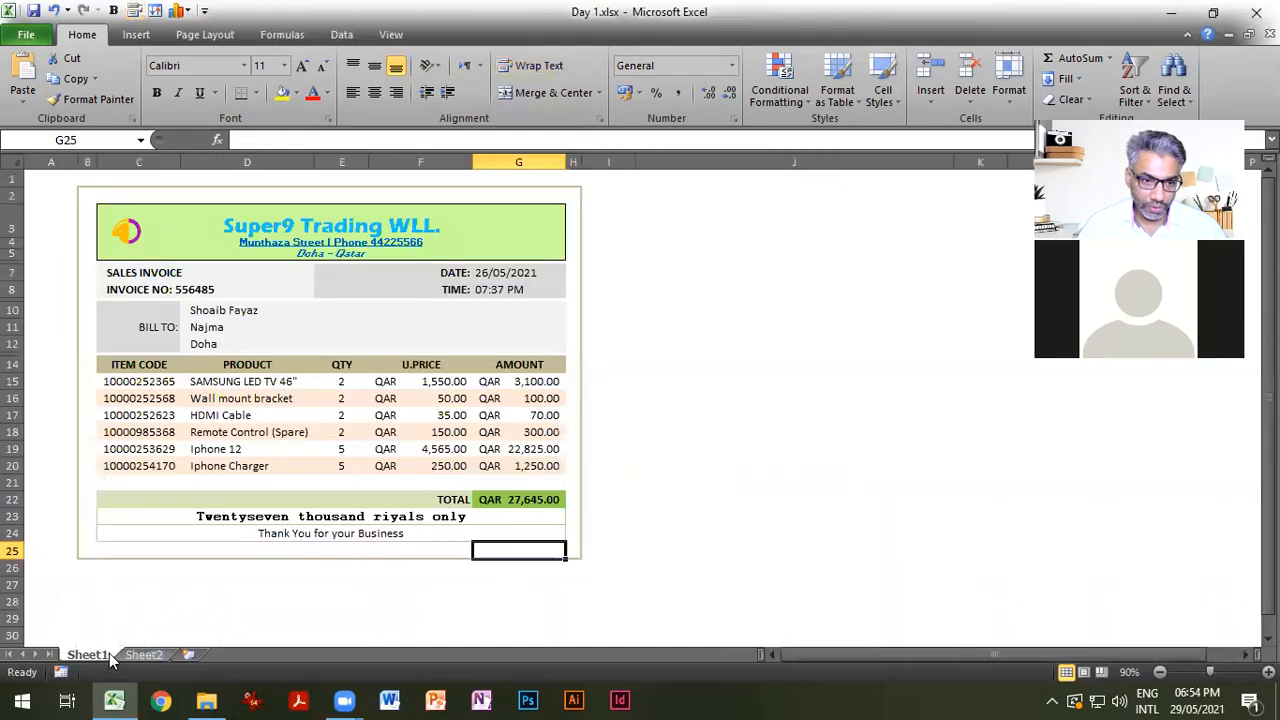
left_click(190, 395)
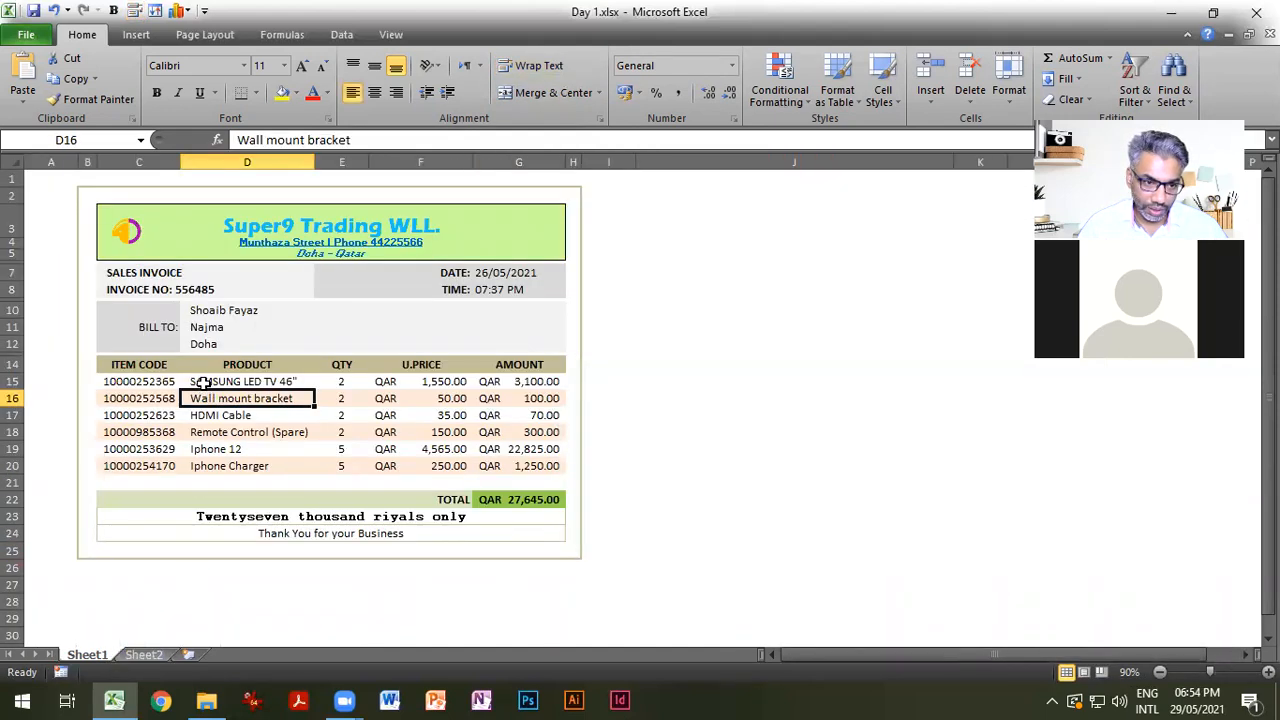
left_click(203, 383)
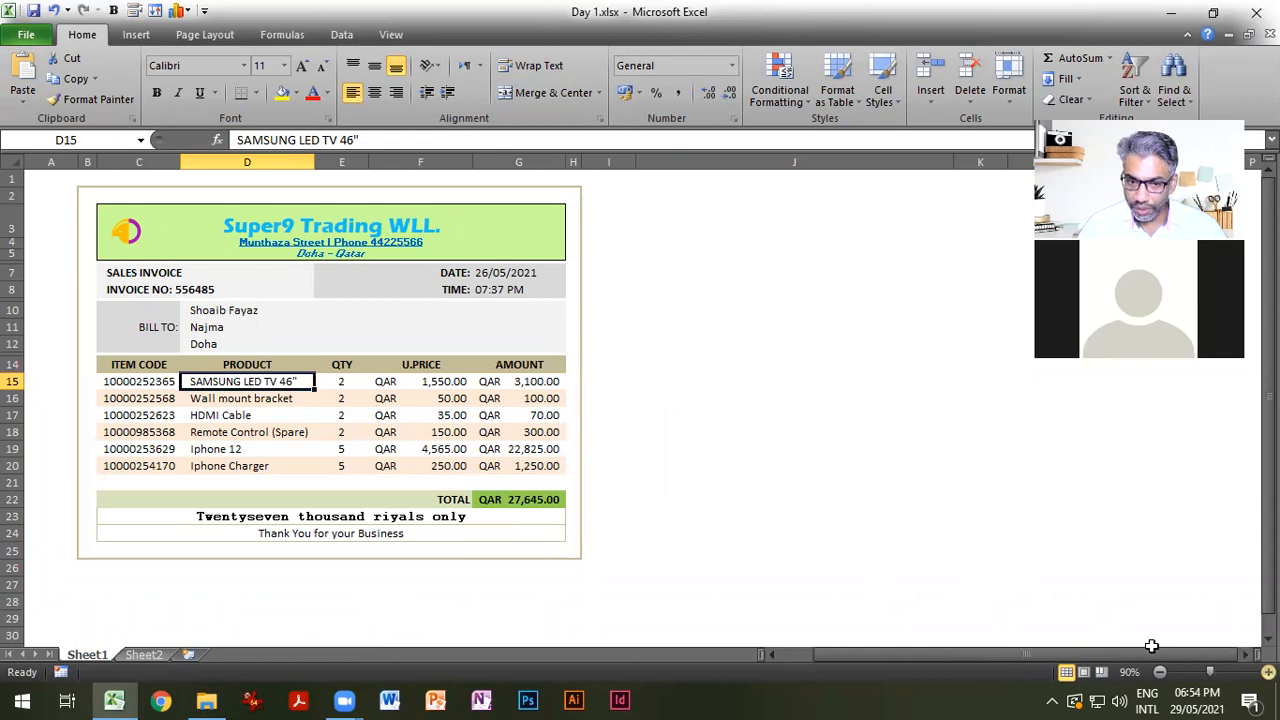
scroll(1151, 645, "up", 4)
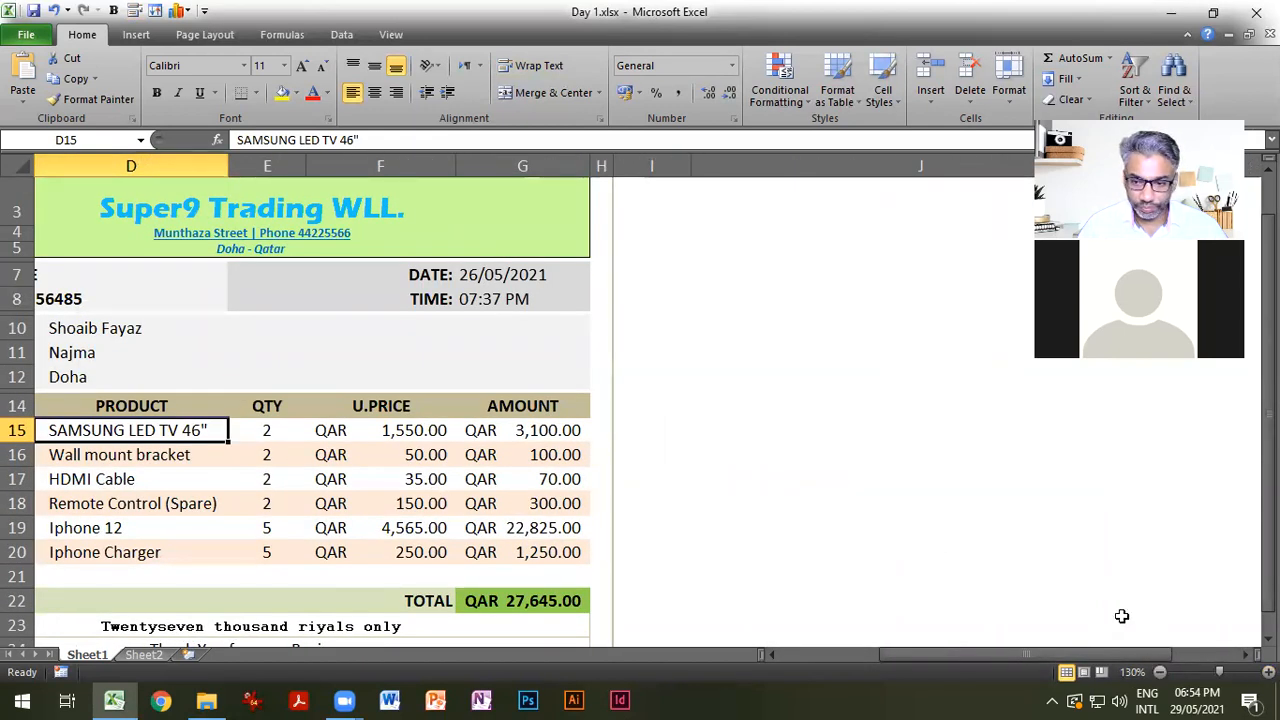
left_click(776, 649)
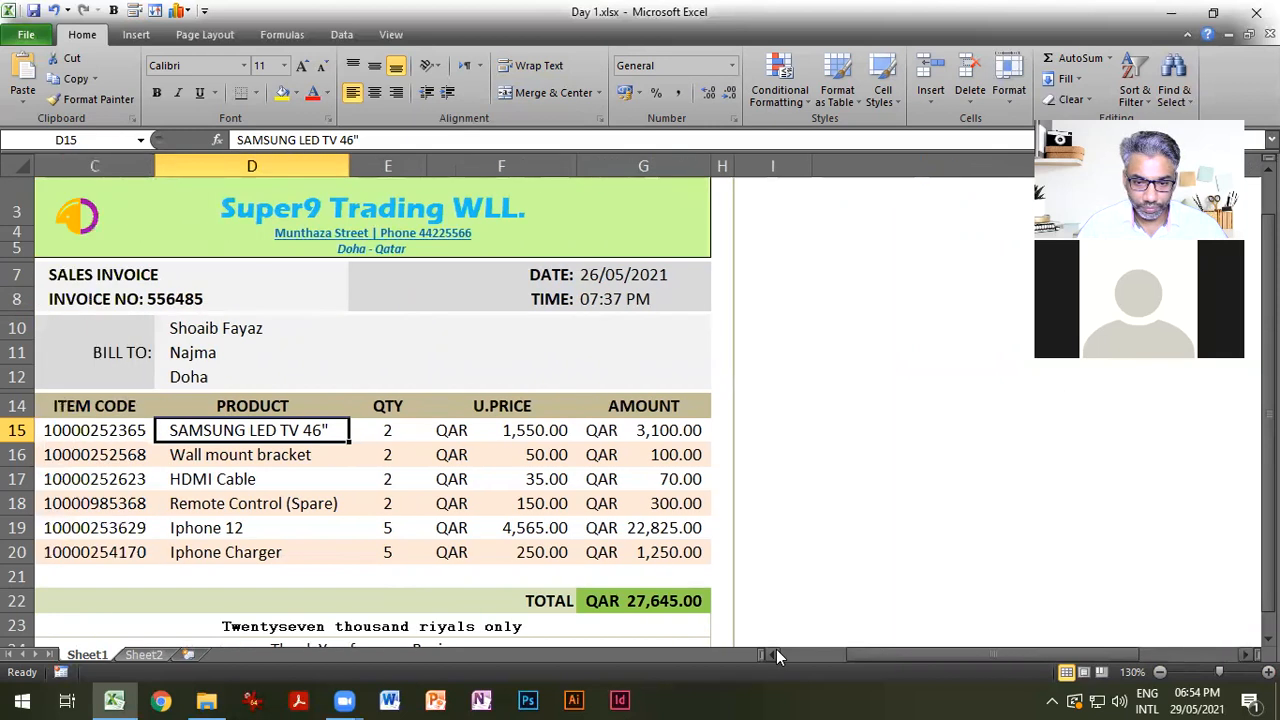
left_click(776, 649)
left_click(776, 649)
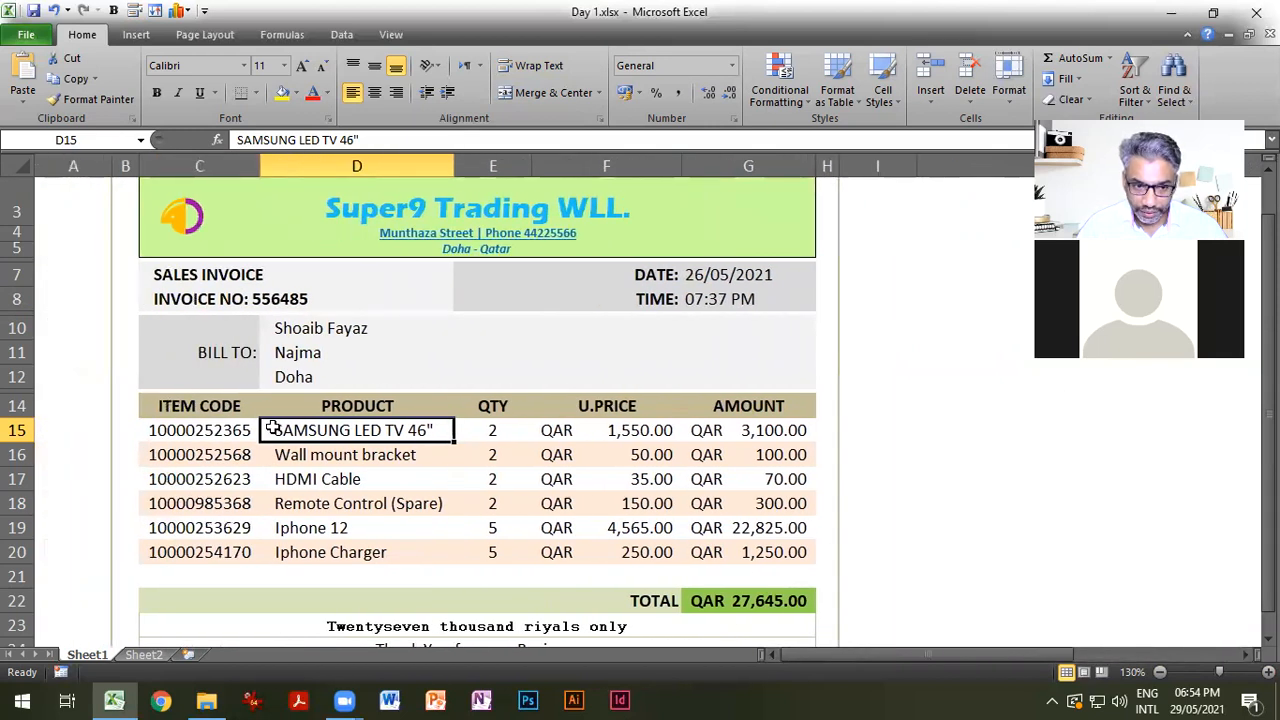
left_click(263, 331)
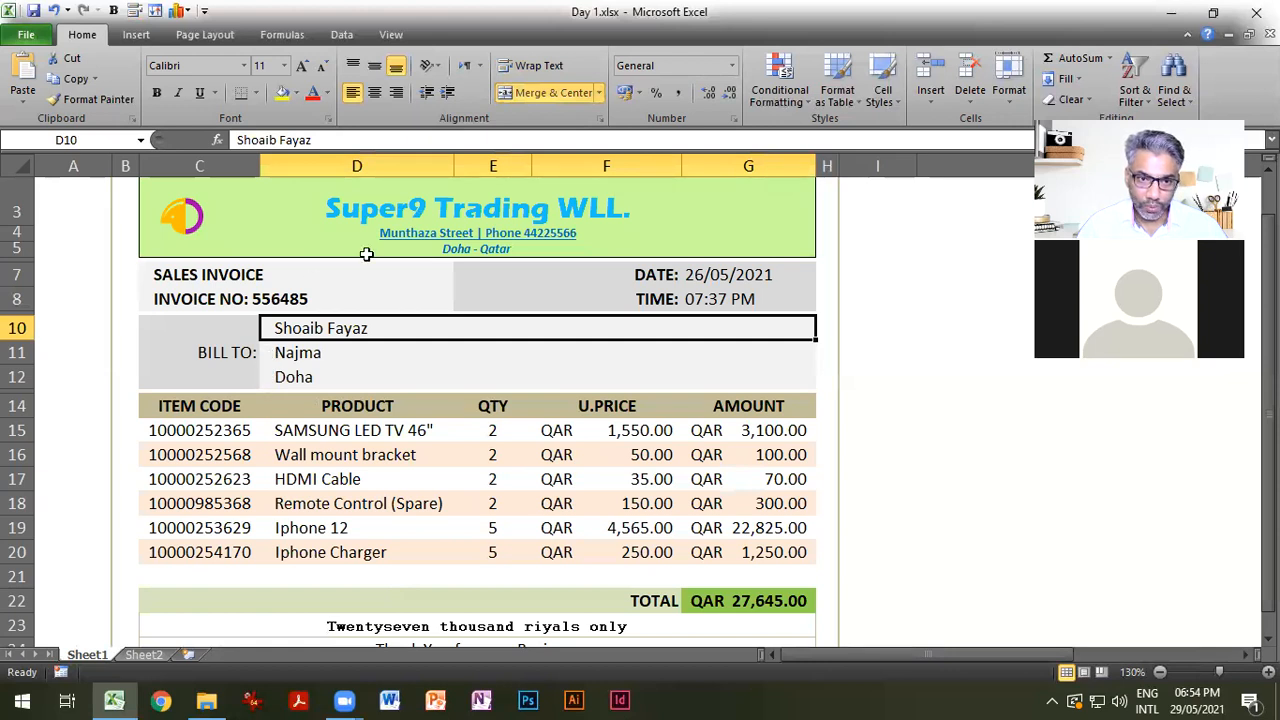
left_click(919, 450)
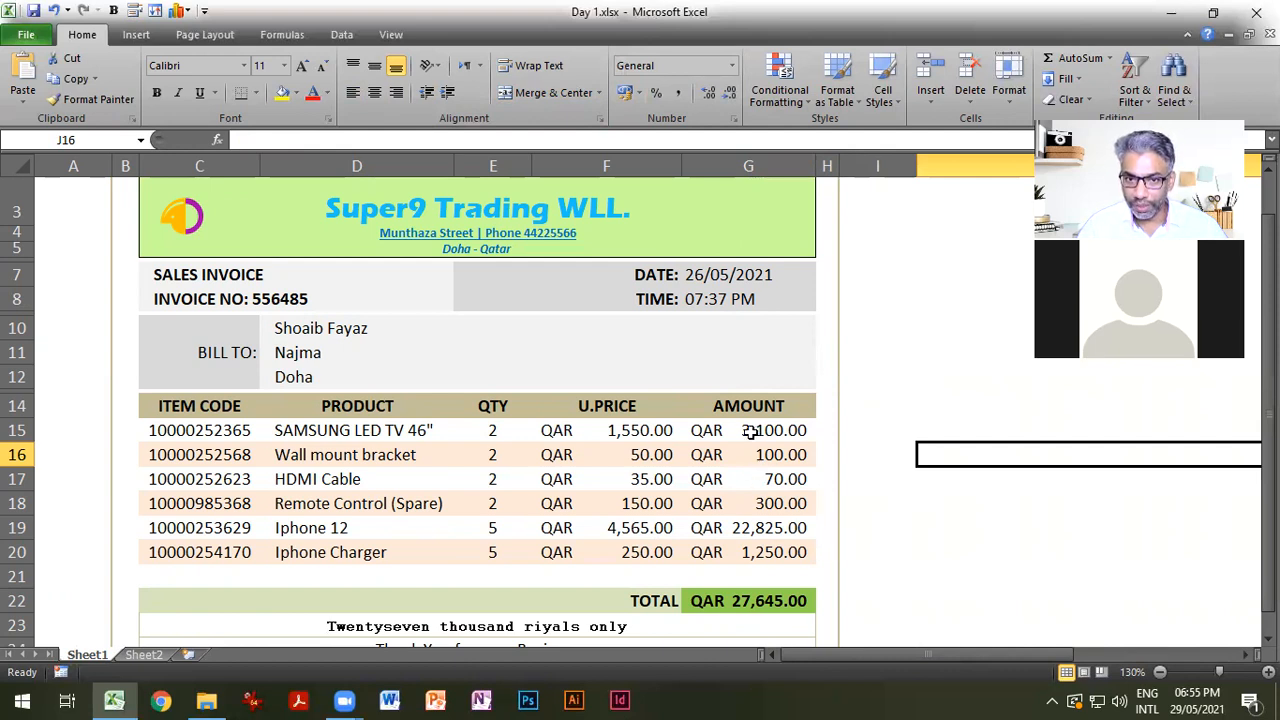
Review the available number formats and apply Short Date to the invoice date in G7.
left_click(732, 66)
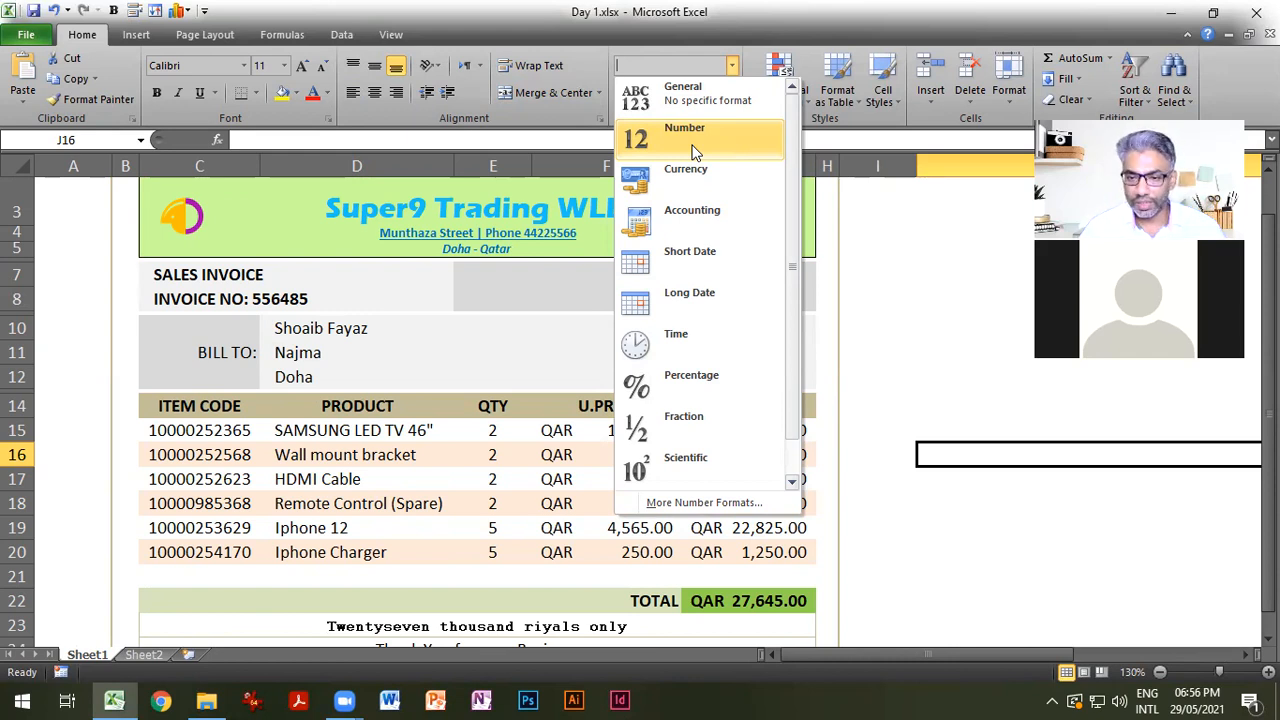
left_click(863, 463)
left_click(726, 276)
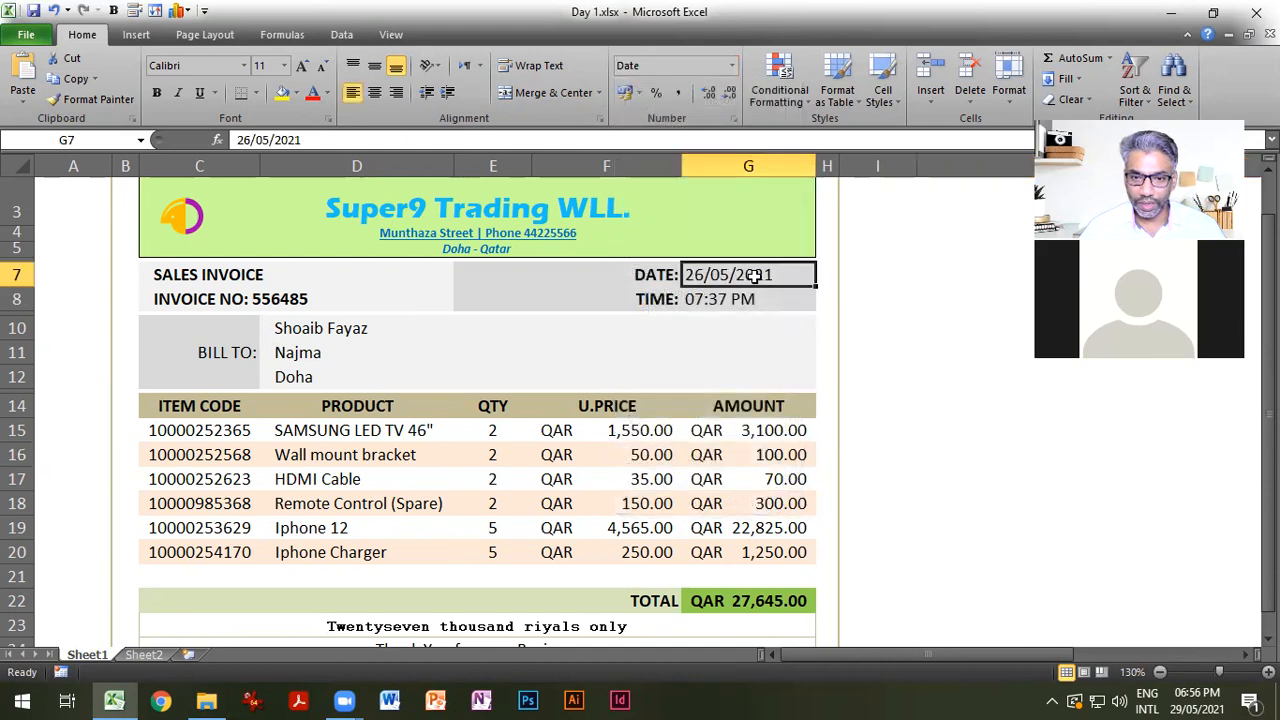
left_click(731, 65)
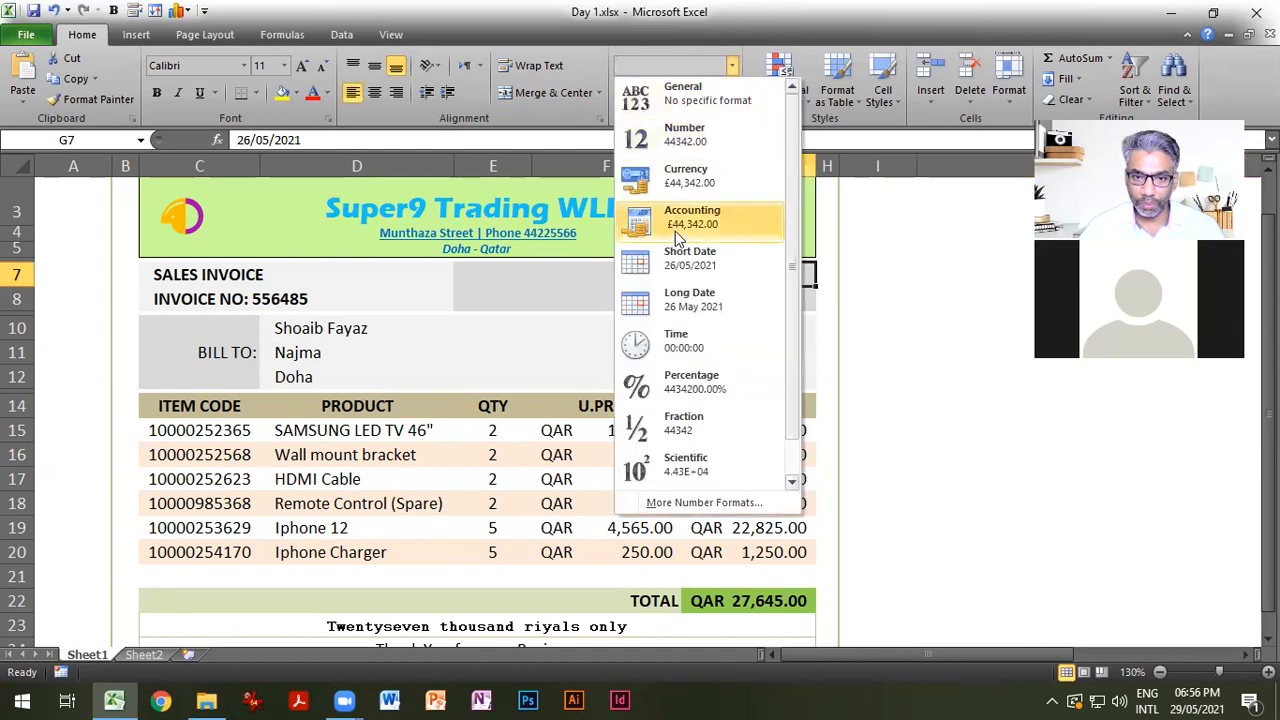
left_click(685, 258)
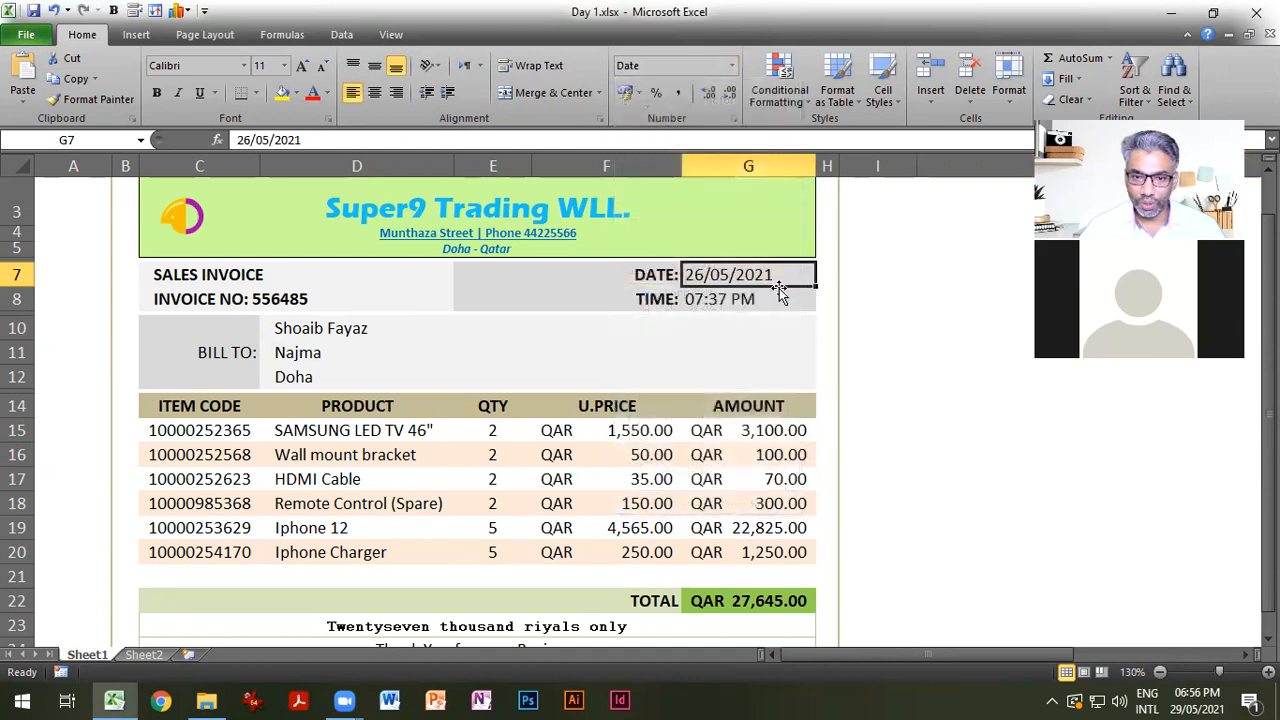
Apply the Long Date format to the invoice date in G7 and widen column G.
left_click(731, 65)
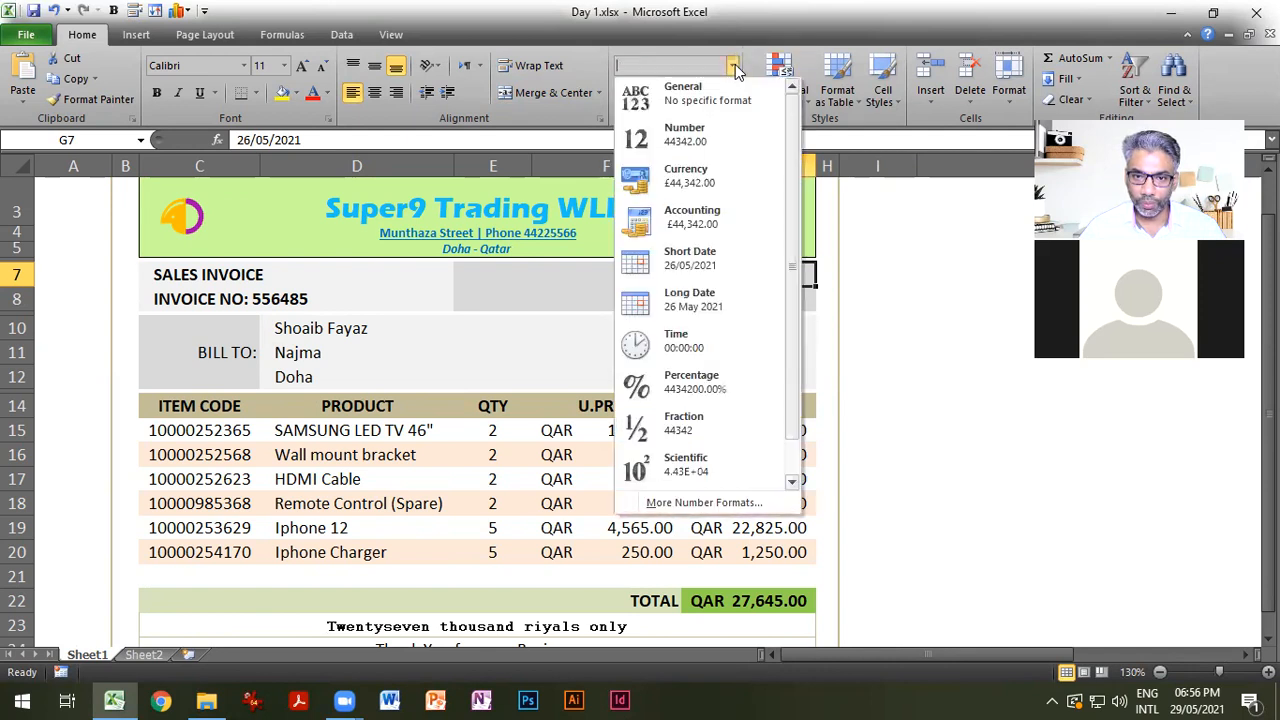
left_click(711, 301)
left_click_drag(818, 165, 884, 165)
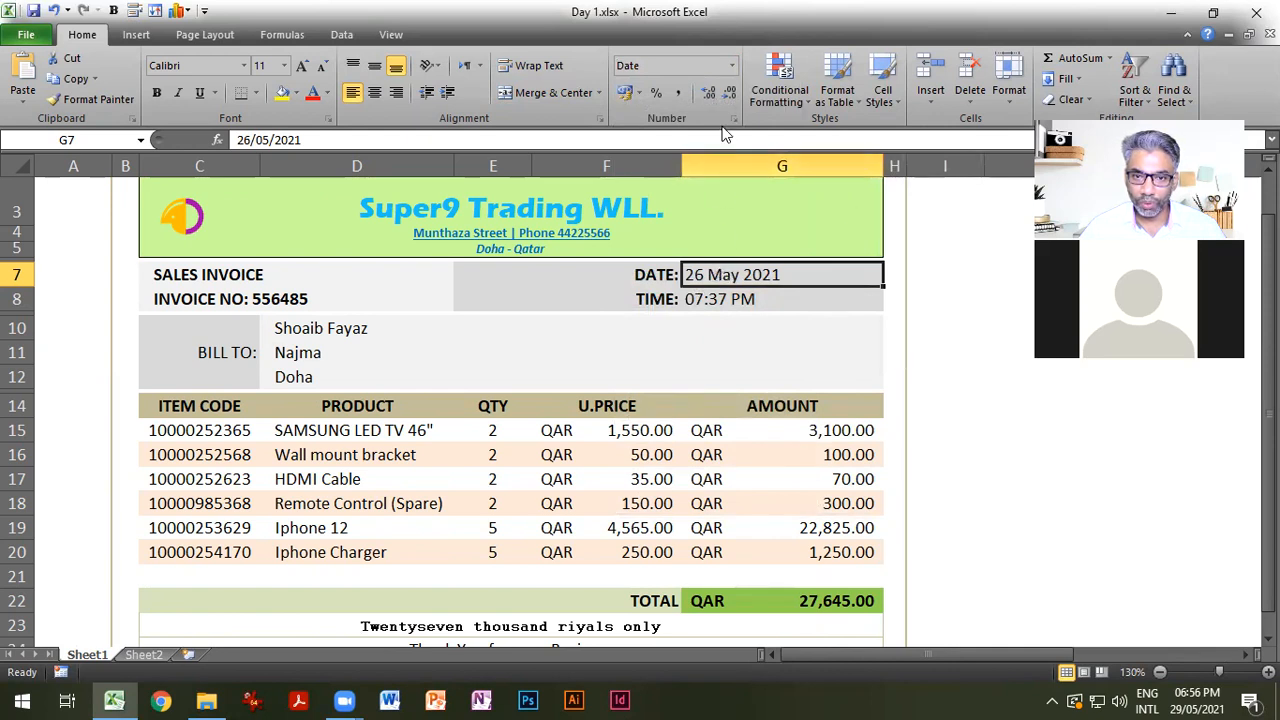
Switch the invoice date in G7 back to the Short Date format.
left_click(731, 65)
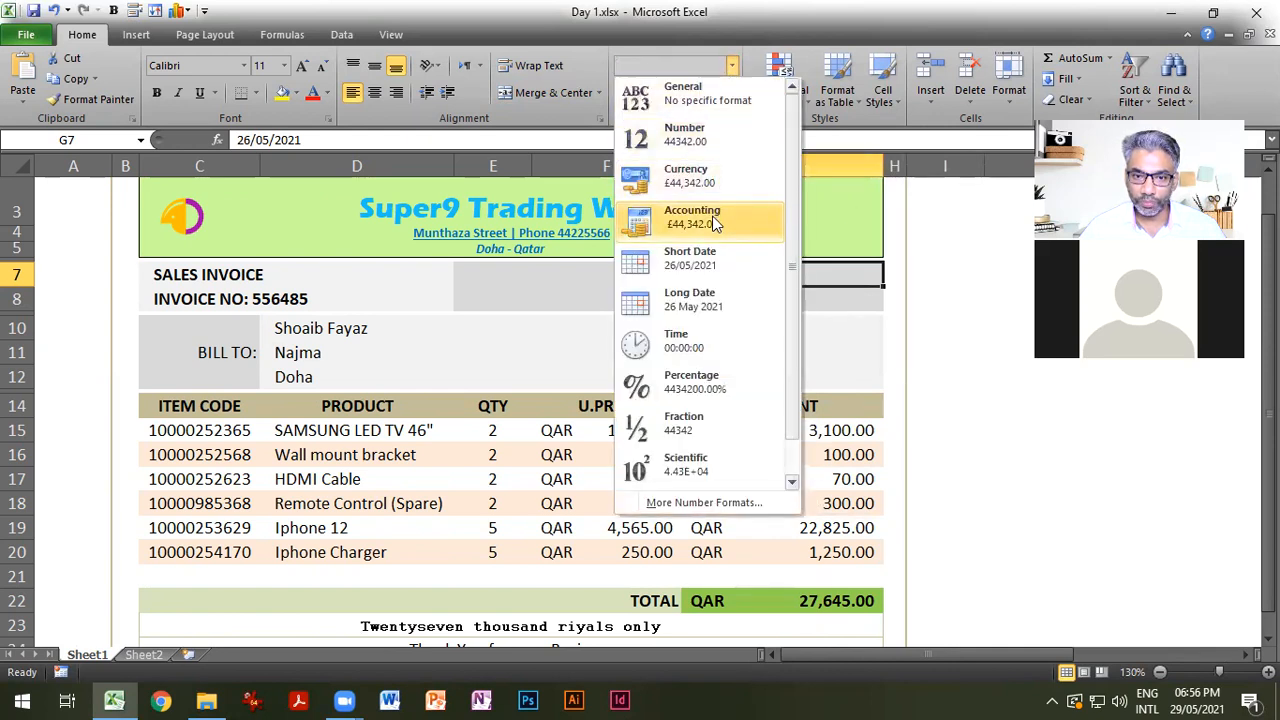
left_click(716, 268)
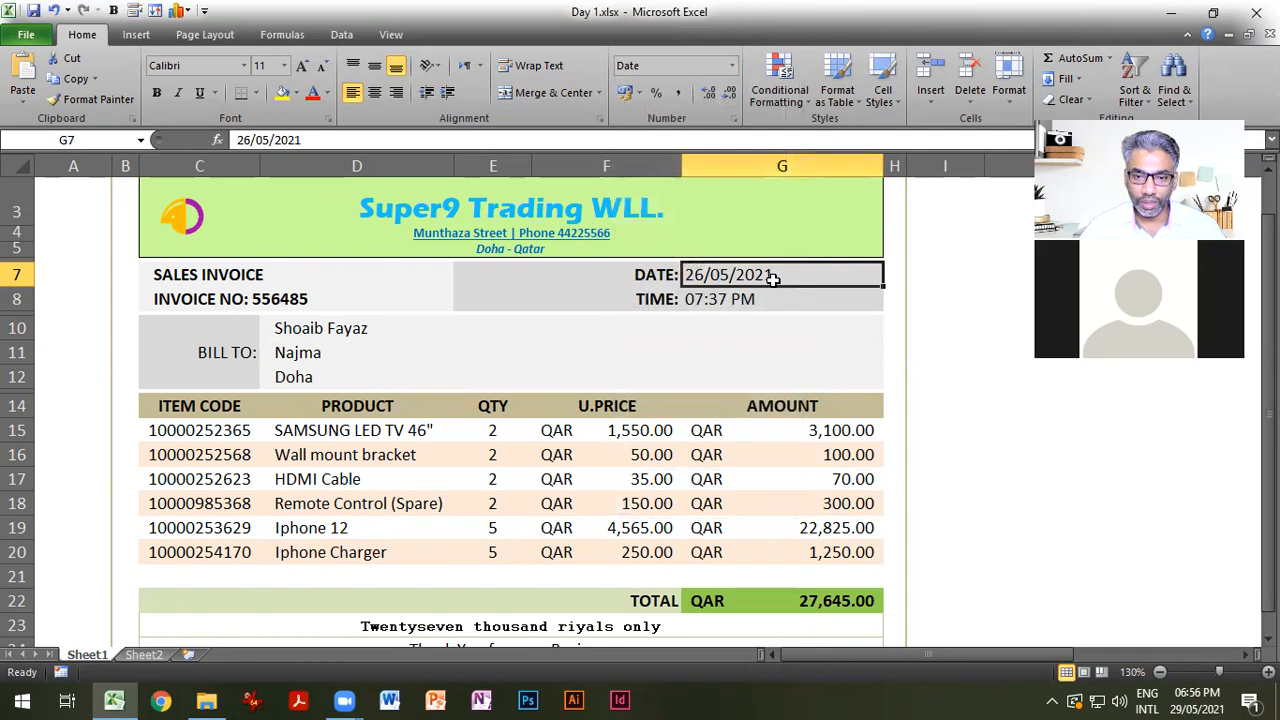
left_click_drag(975, 405, 1030, 410)
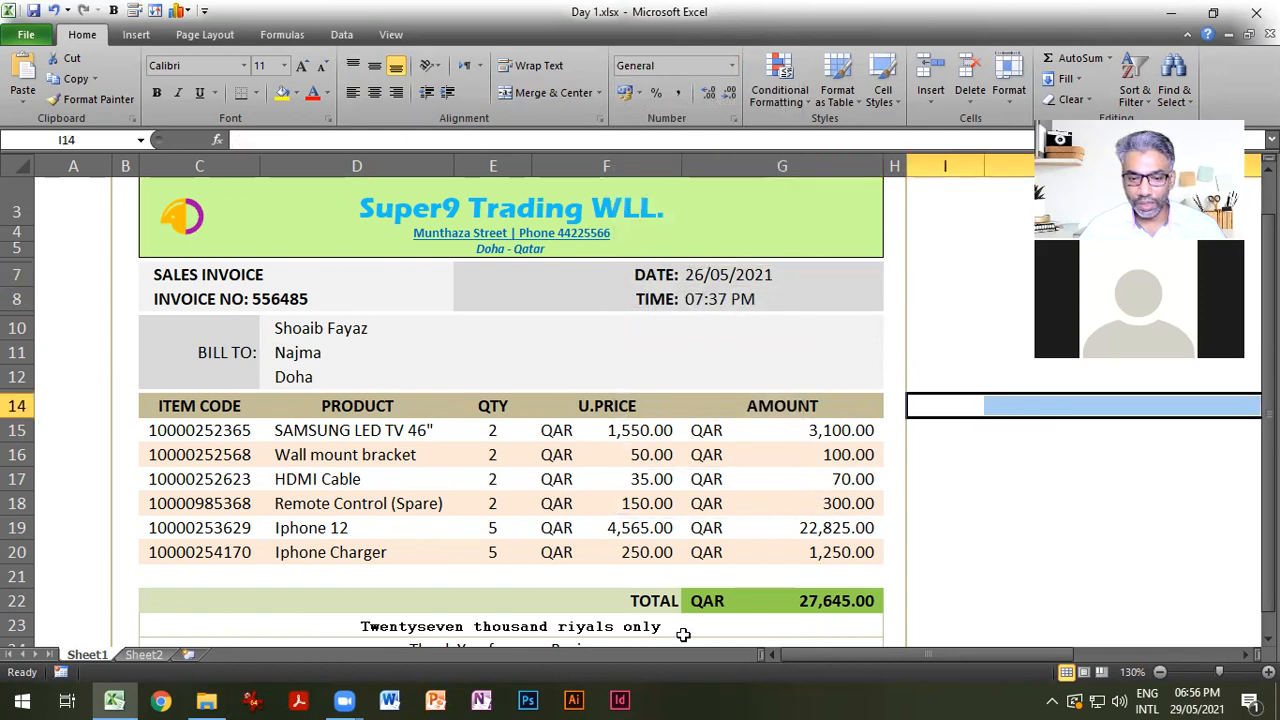
Enter the current date, 29/05/2021, in cell X2 of Sheet2.
left_click(163, 655)
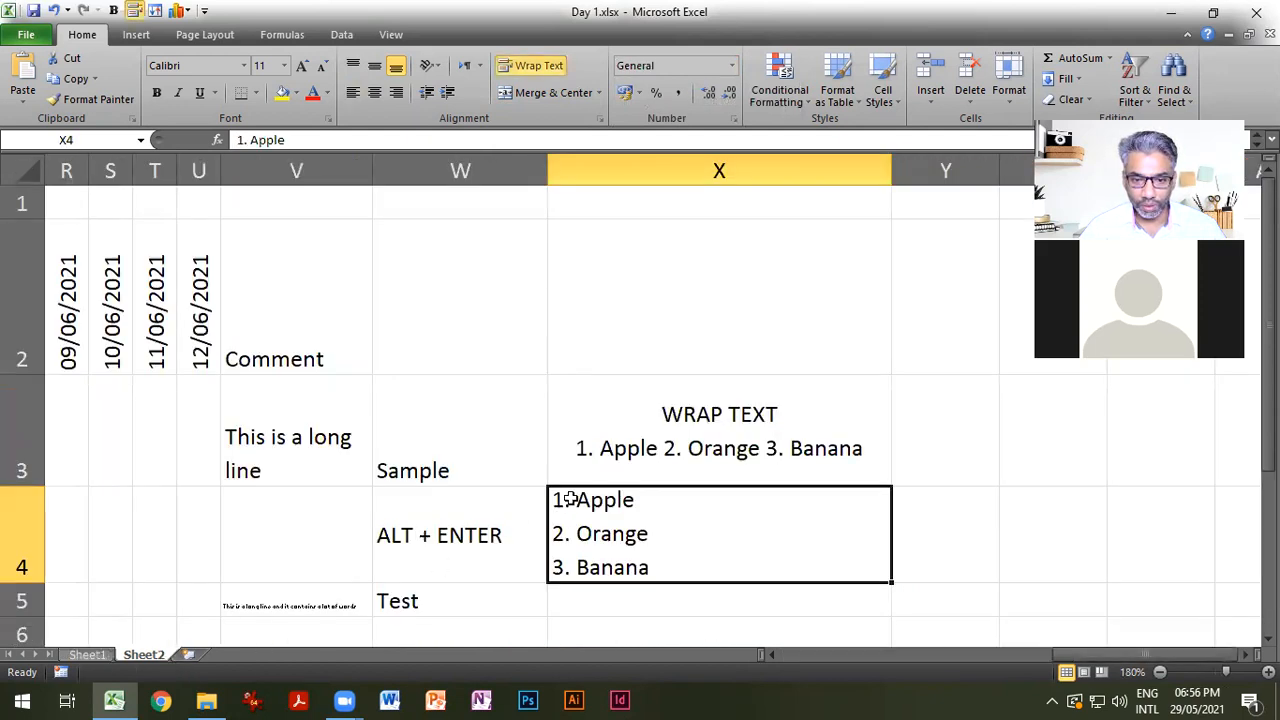
left_click(640, 312)
key("ctrl+semicolon")
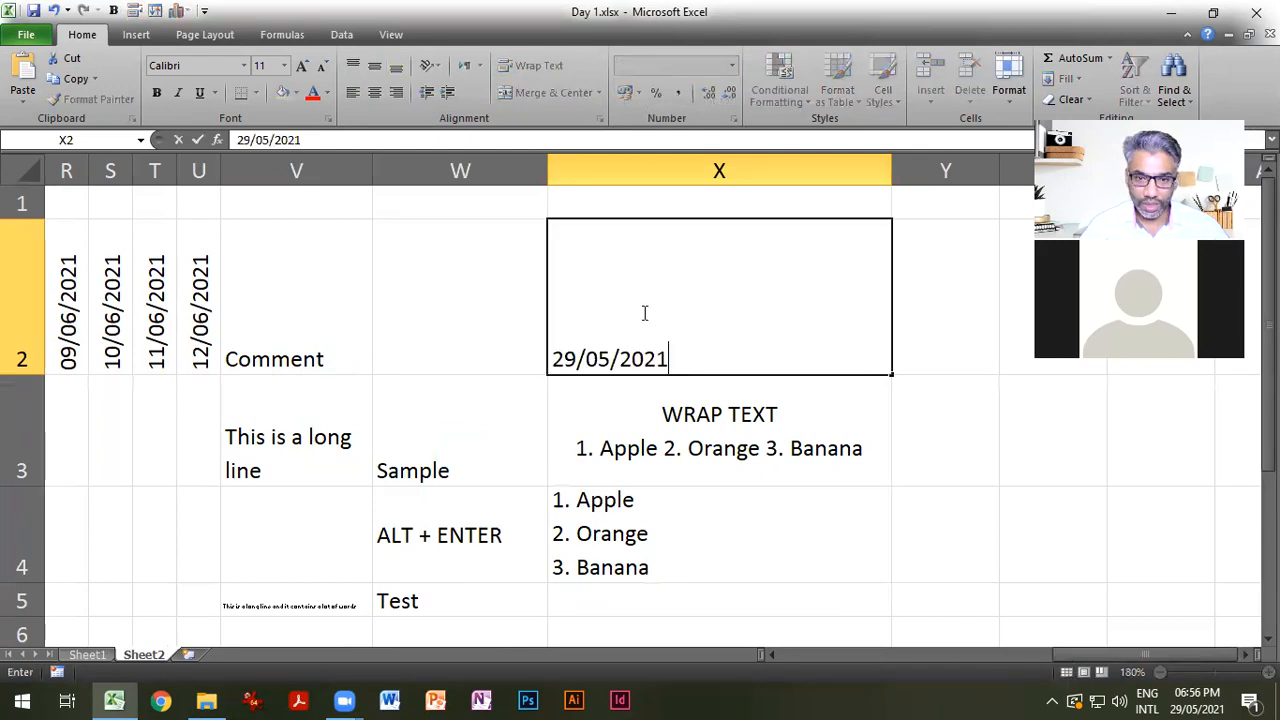
key("Return")
Apply the Long Date format to the date in X2.
left_click(643, 312)
left_click(731, 65)
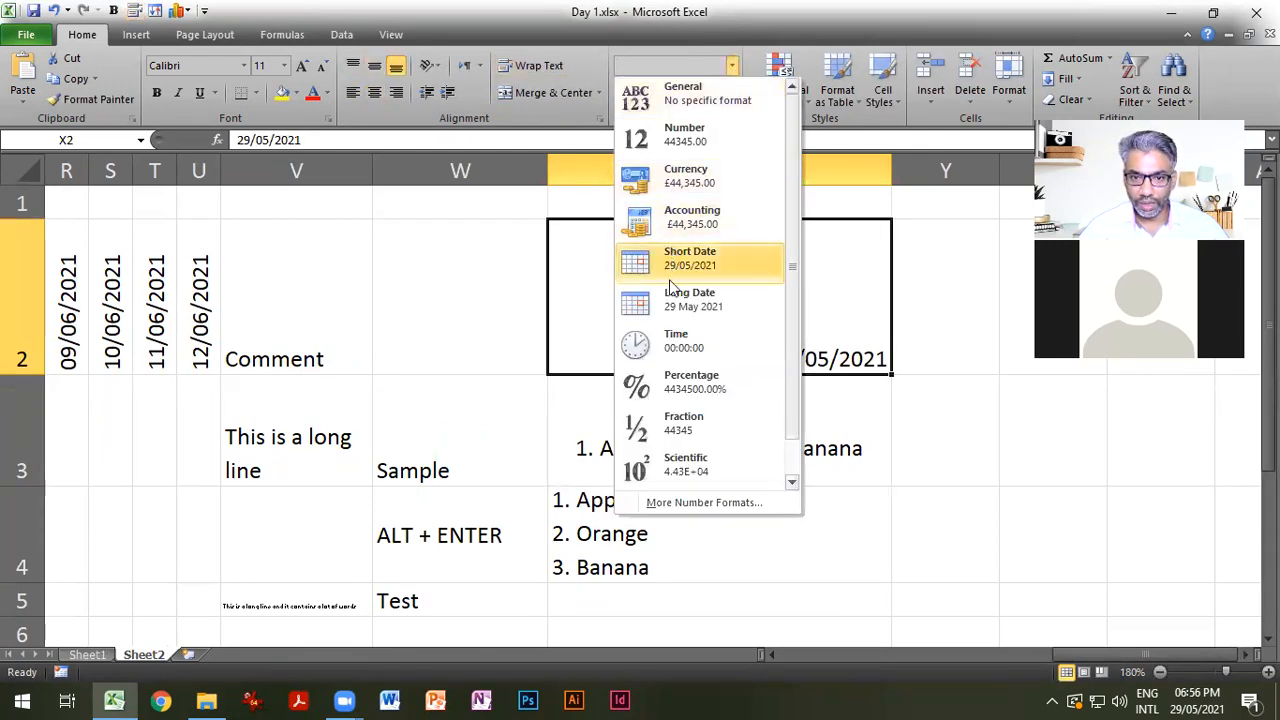
left_click(737, 303)
left_click(994, 414)
Browse the date and time format types available for the date in X2 without applying any of them.
left_click(874, 363)
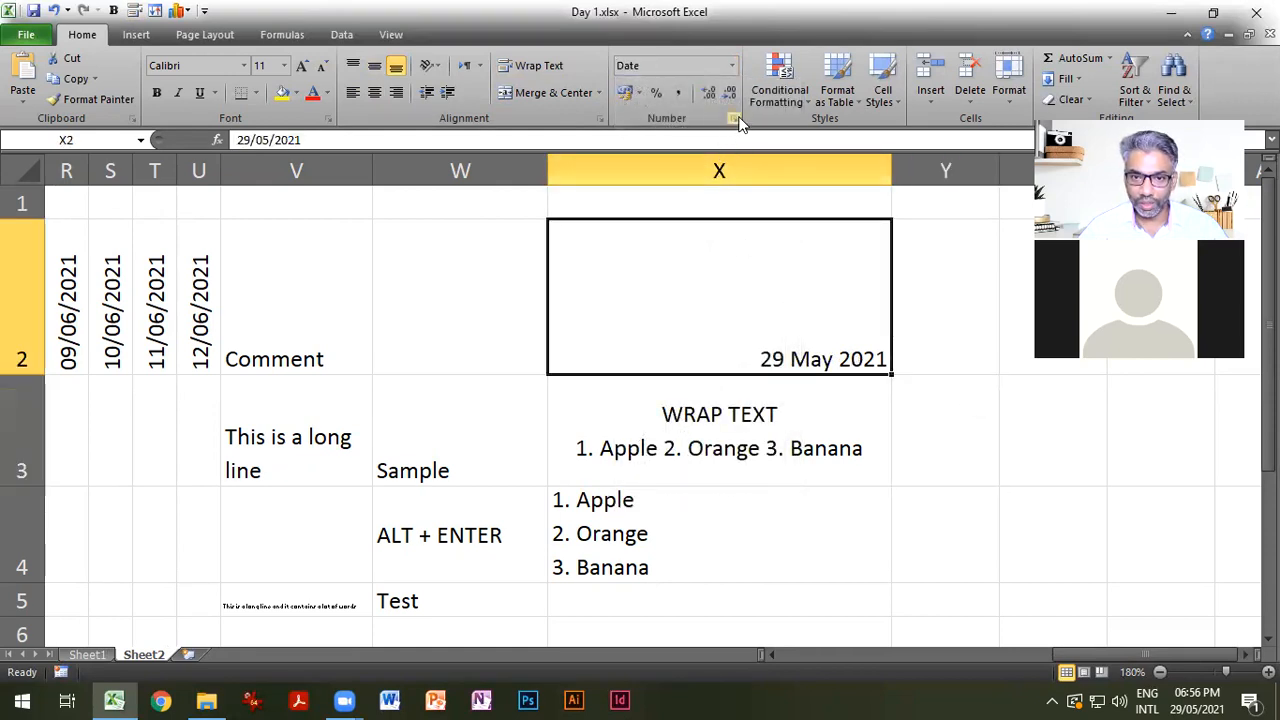
left_click(734, 118)
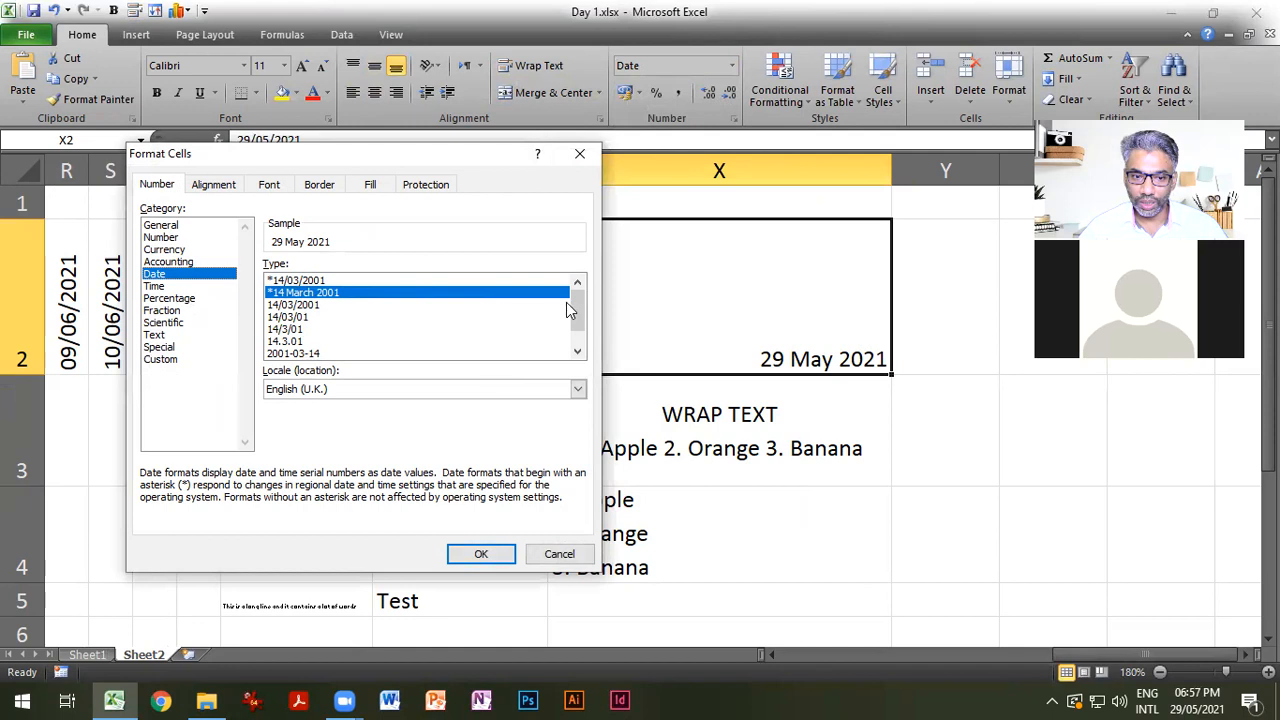
scroll(568, 310, "down", 2)
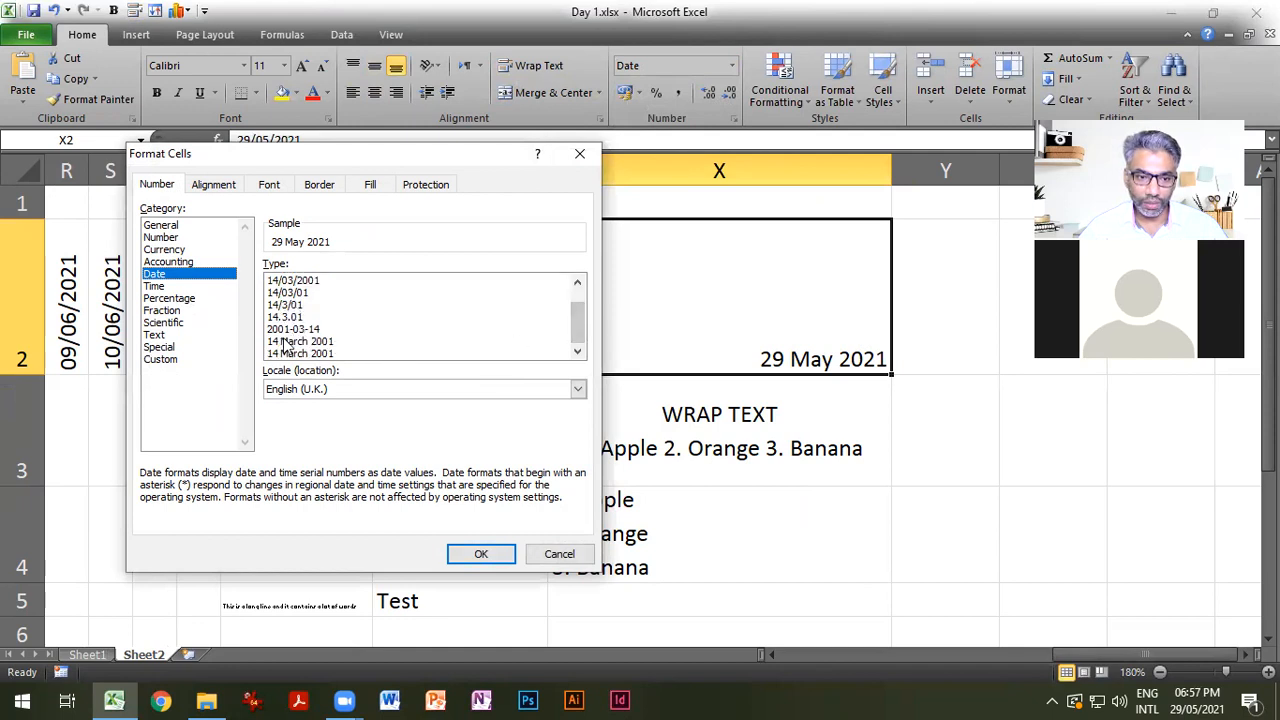
left_click(286, 343)
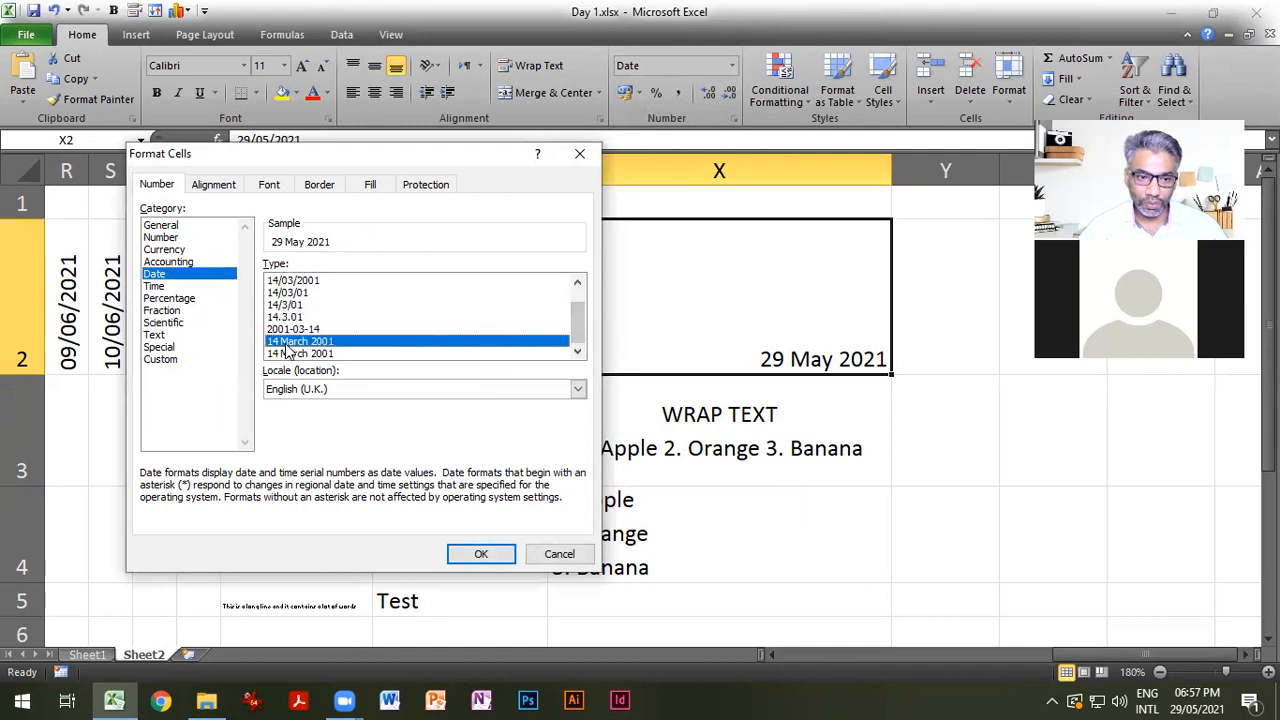
scroll(310, 340, "up", 1)
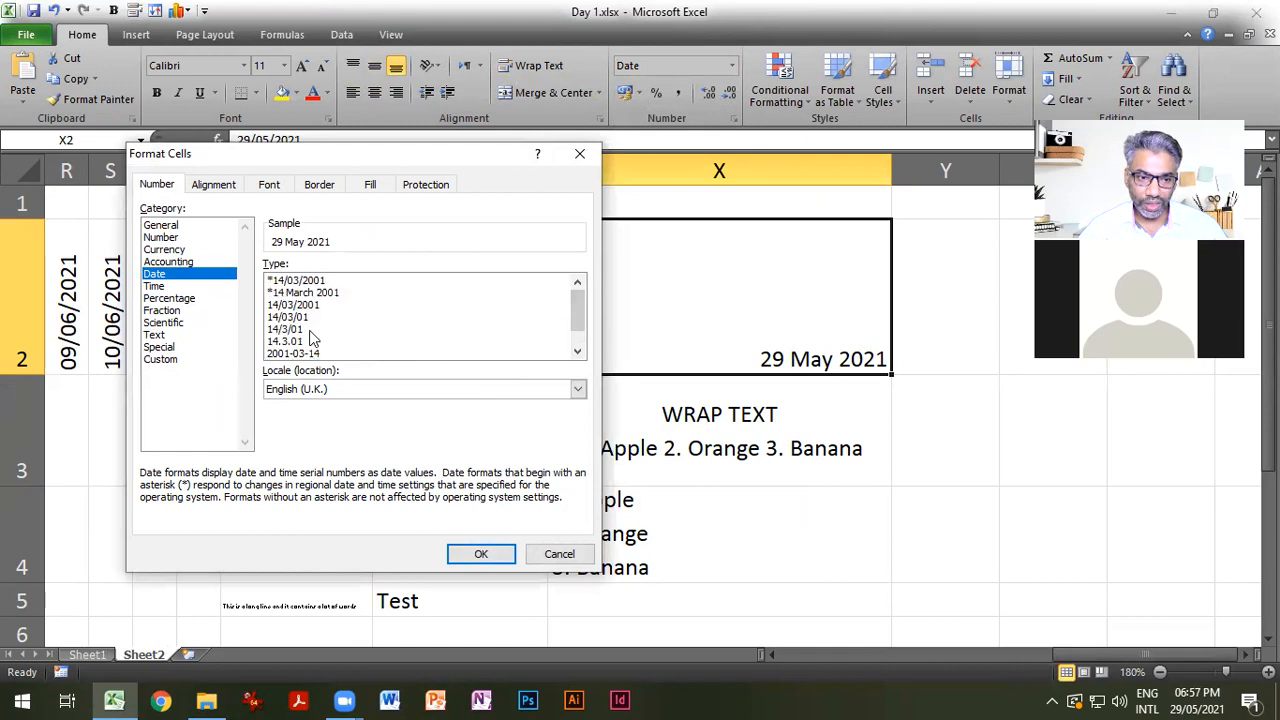
left_click(310, 316)
left_click(315, 304)
left_click(320, 292)
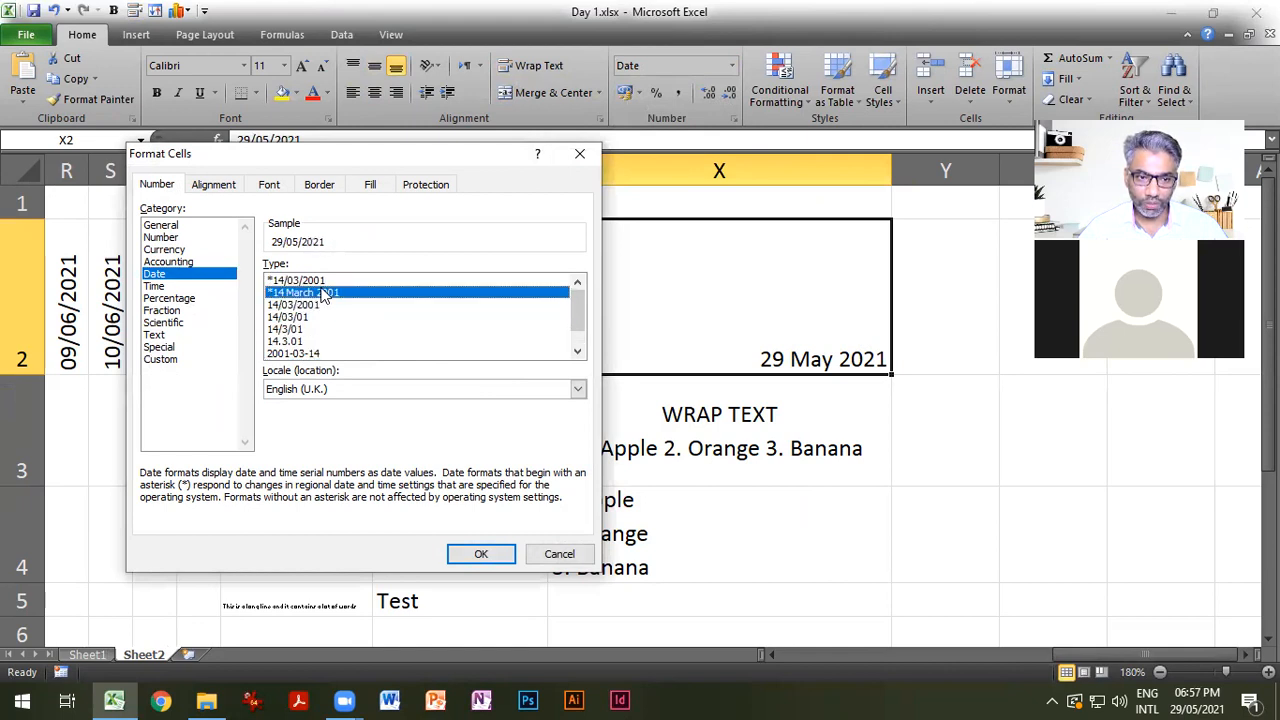
left_click(160, 286)
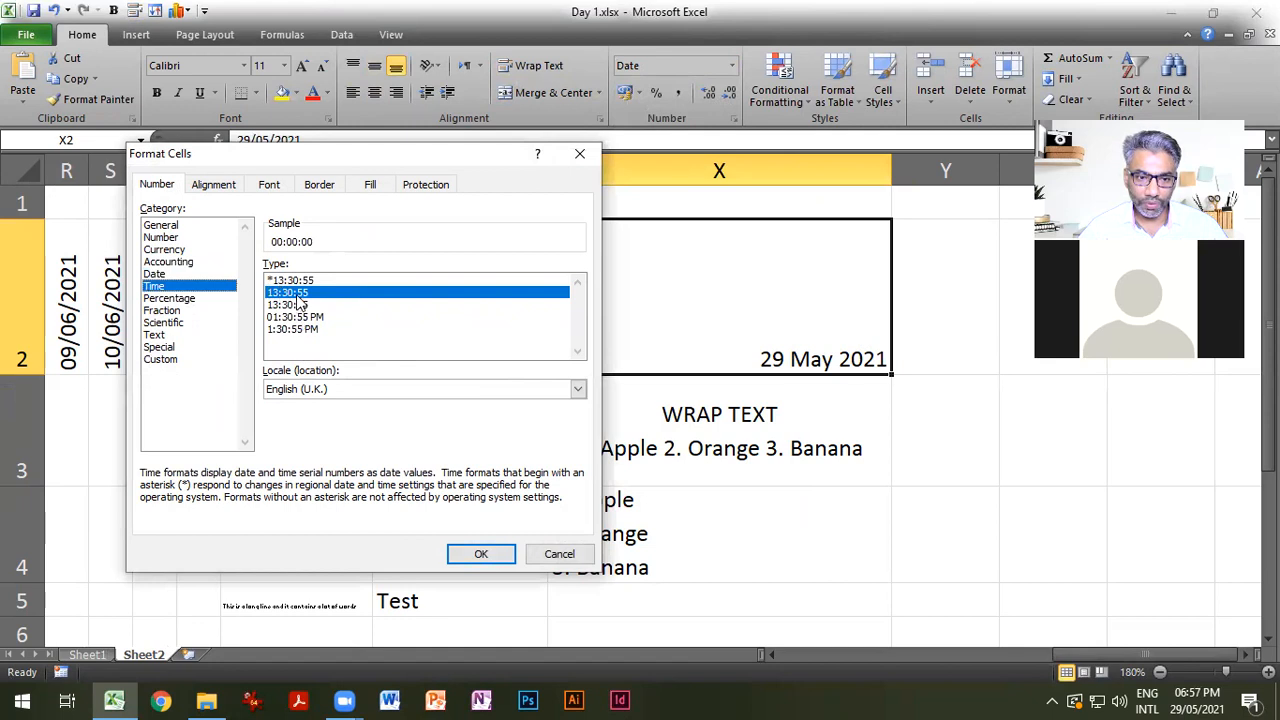
left_click(180, 274)
left_click(559, 554)
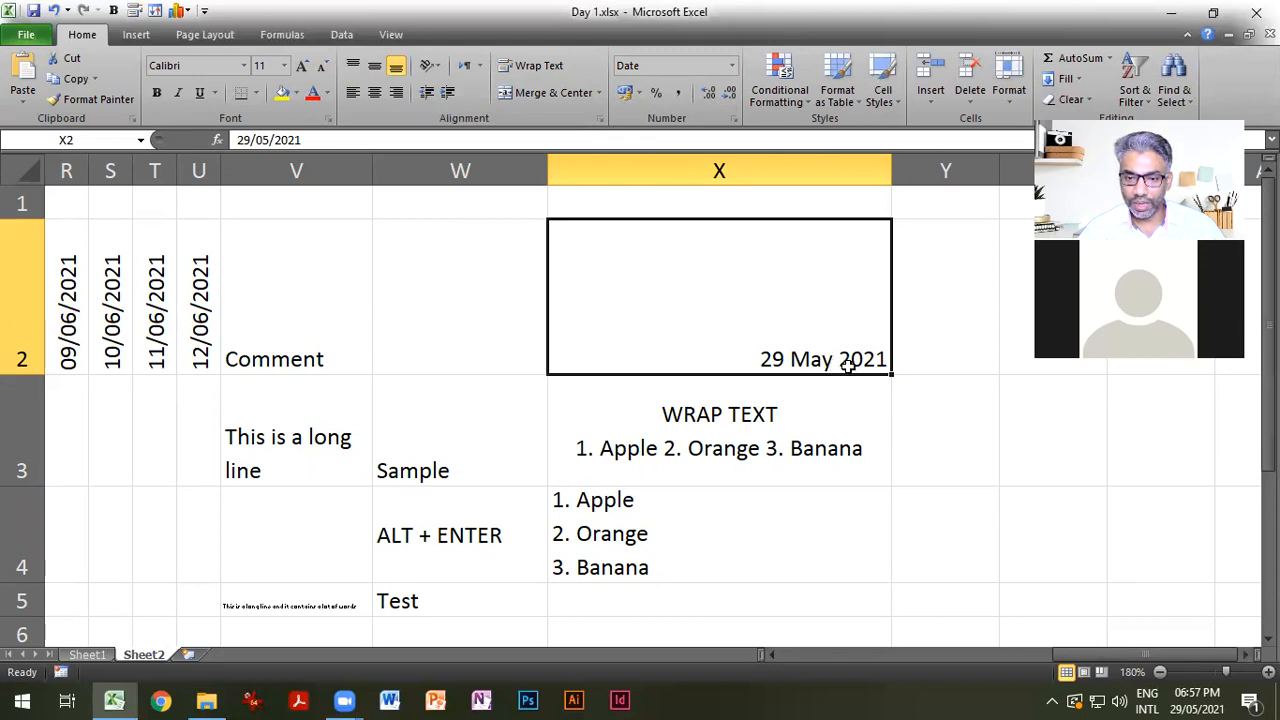
Enter the date 1-1-1900 in Y2 and the number 1 in Z2, and slightly widen column Y.
left_click(918, 355)
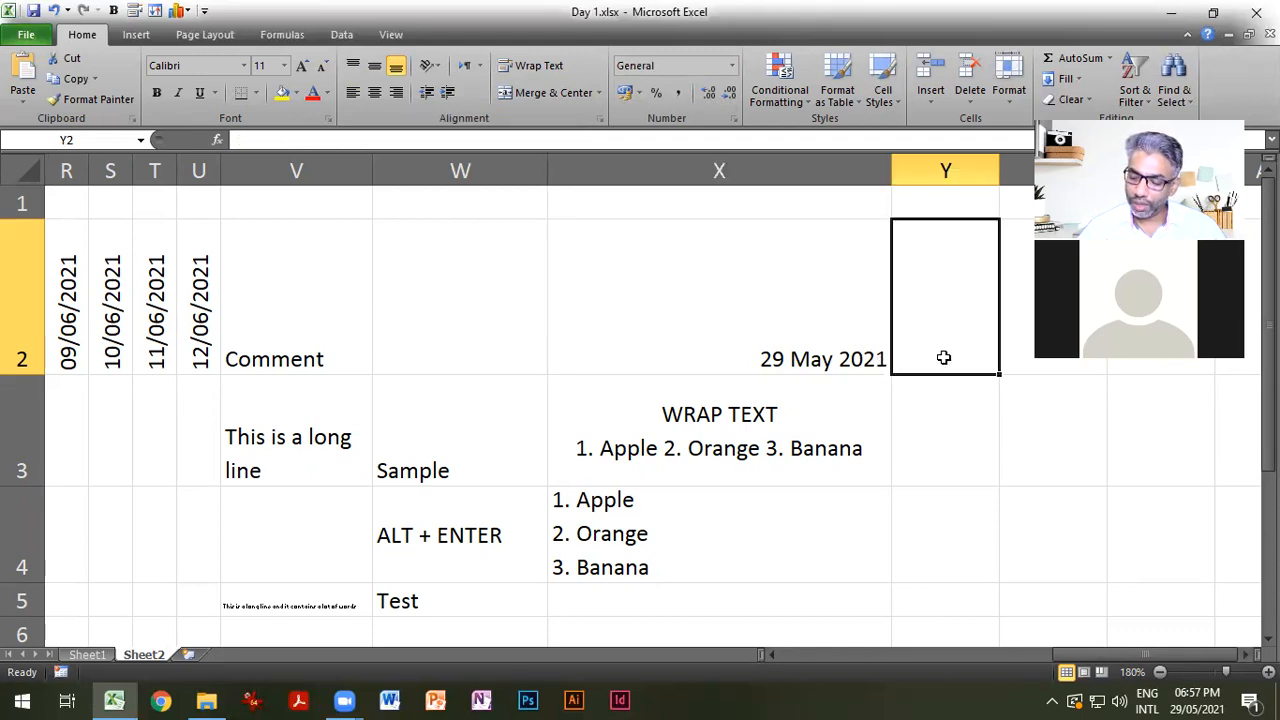
type("1-1-1900")
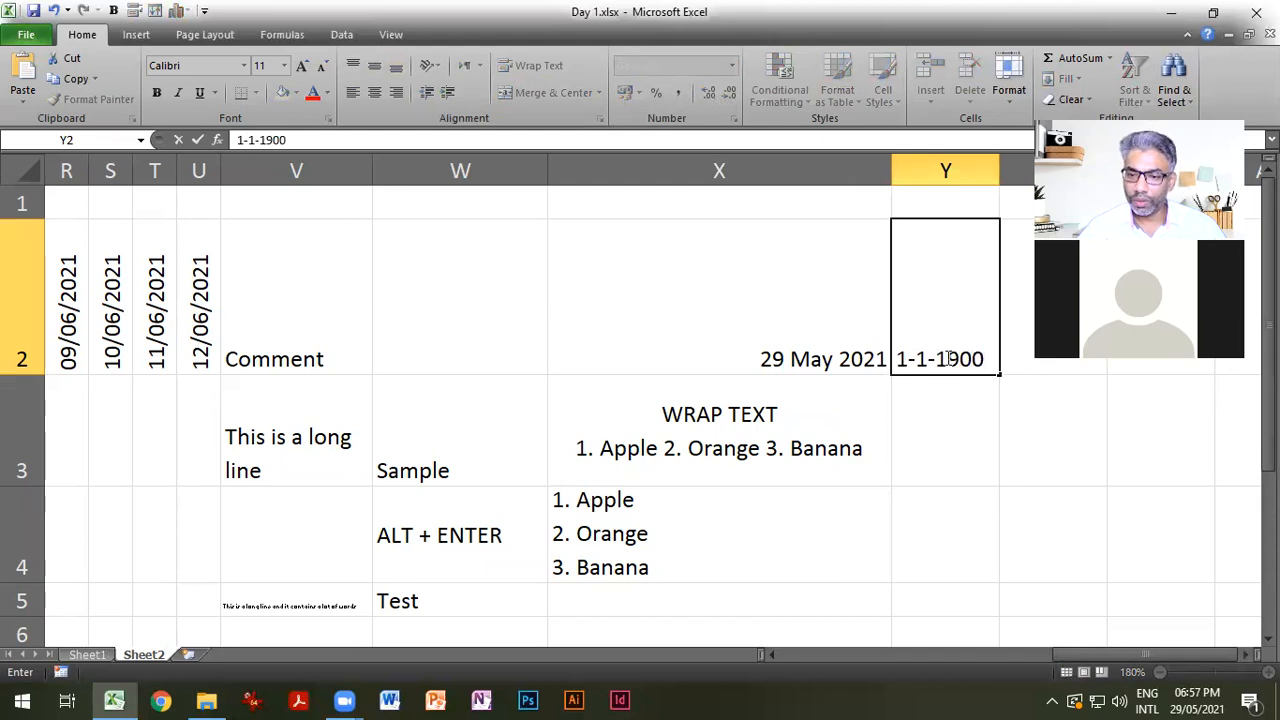
left_click(1006, 359)
left_click(1034, 357)
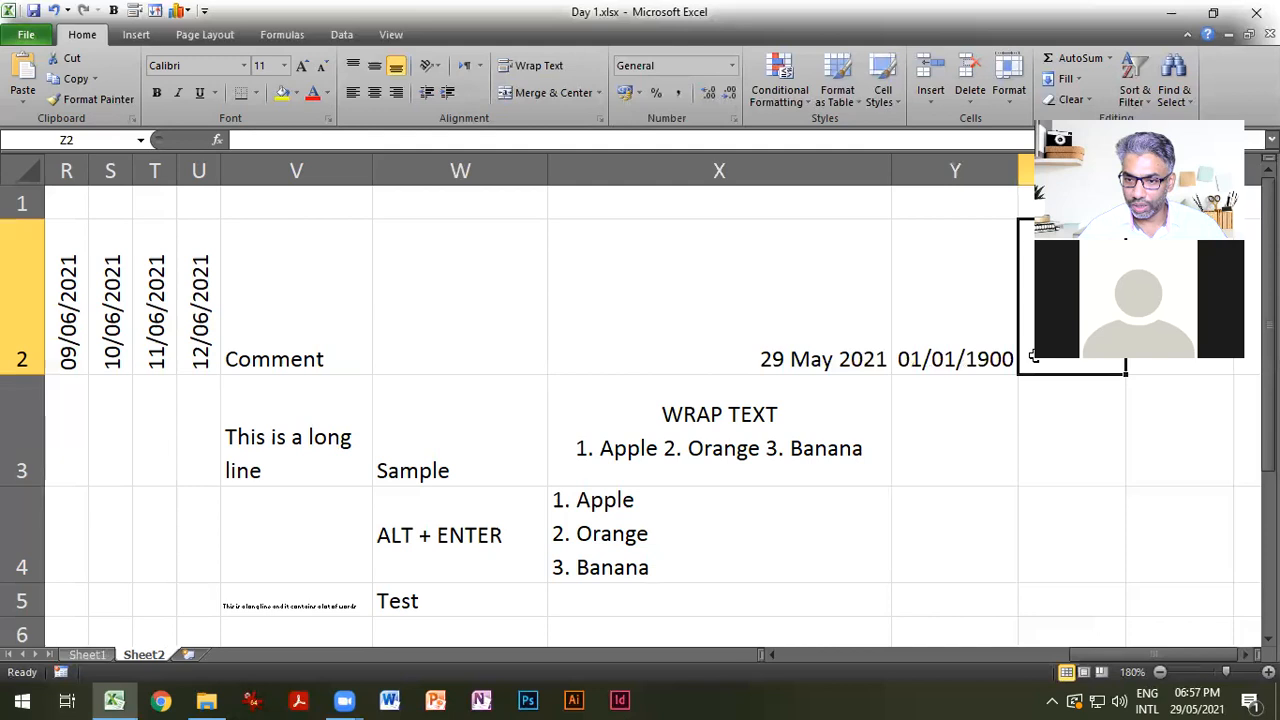
type("1")
key("Return")
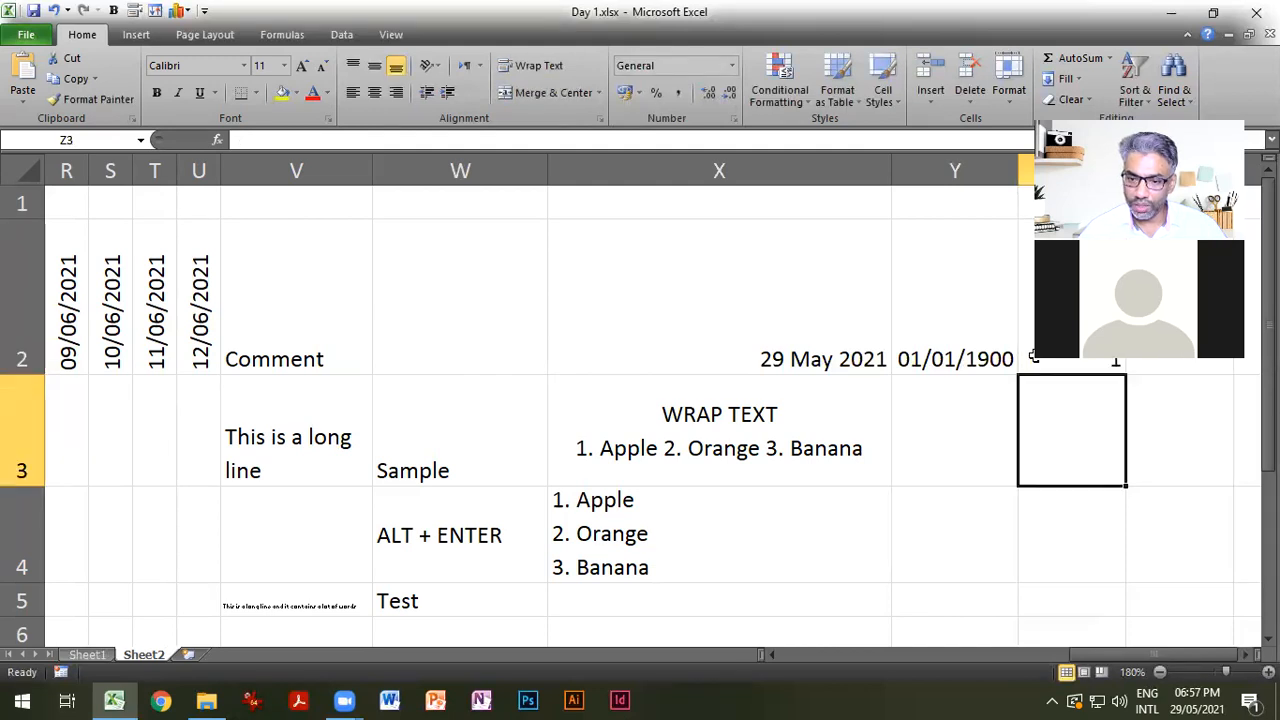
scroll(1183, 604, "right", 3)
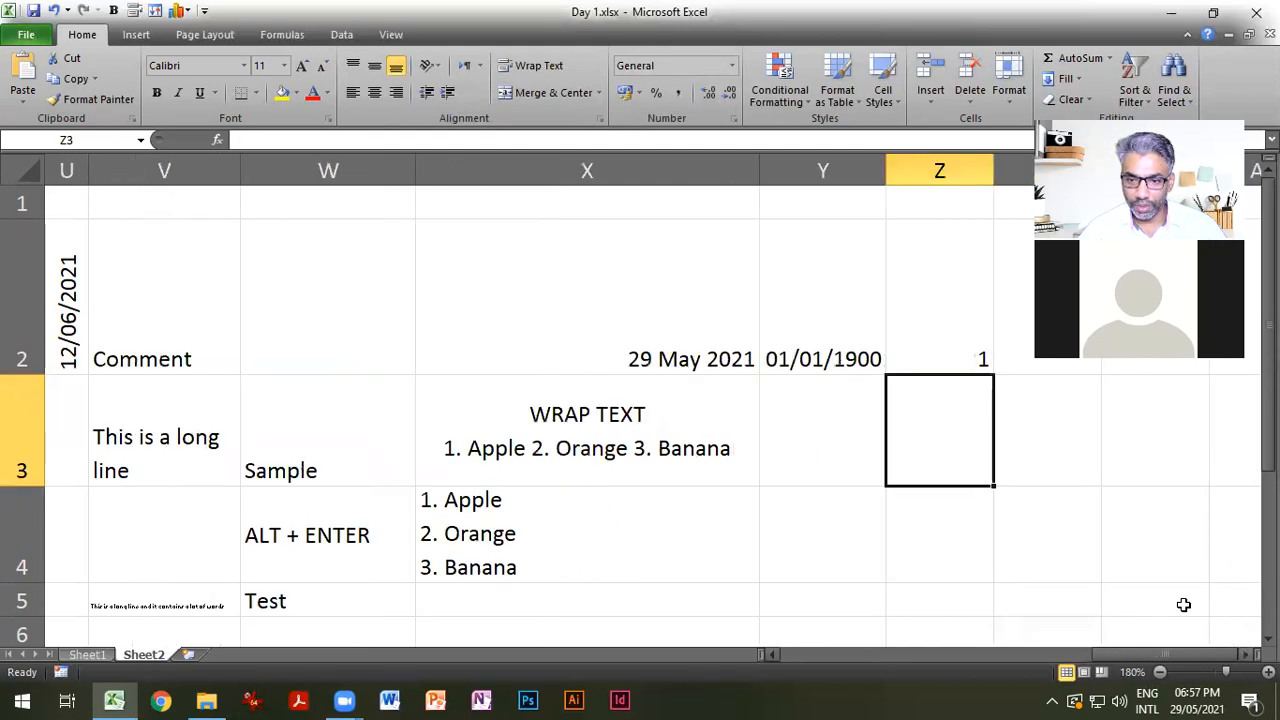
left_click_drag(690, 170, 704, 170)
left_click(657, 360)
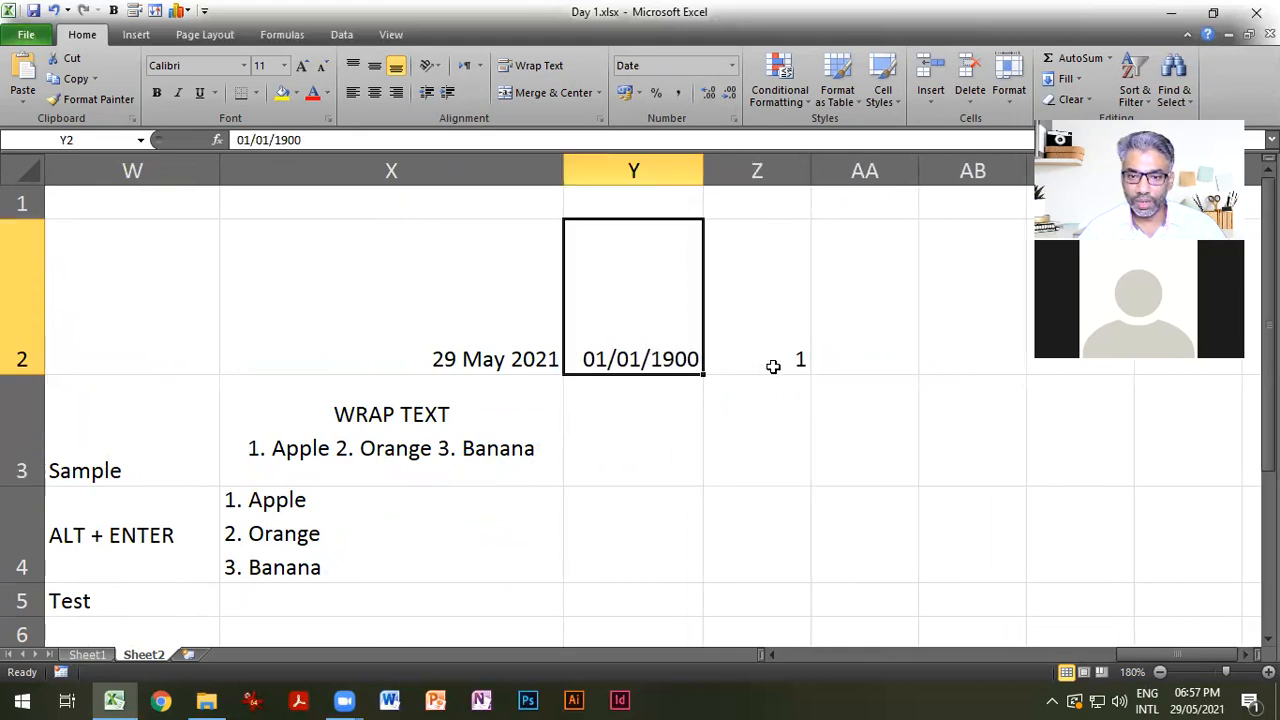
Enter the date 02/01/1900 in Y3 and the number 2 beside it in Z3.
left_click(653, 415)
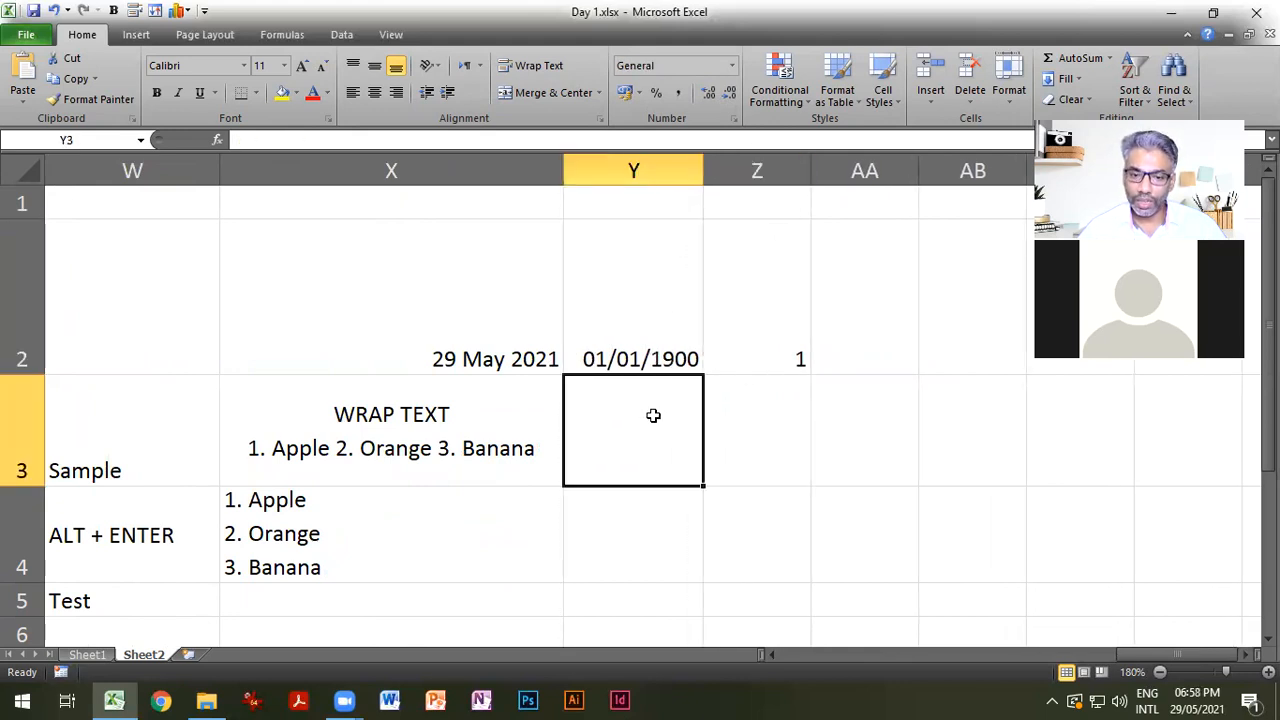
type("2")
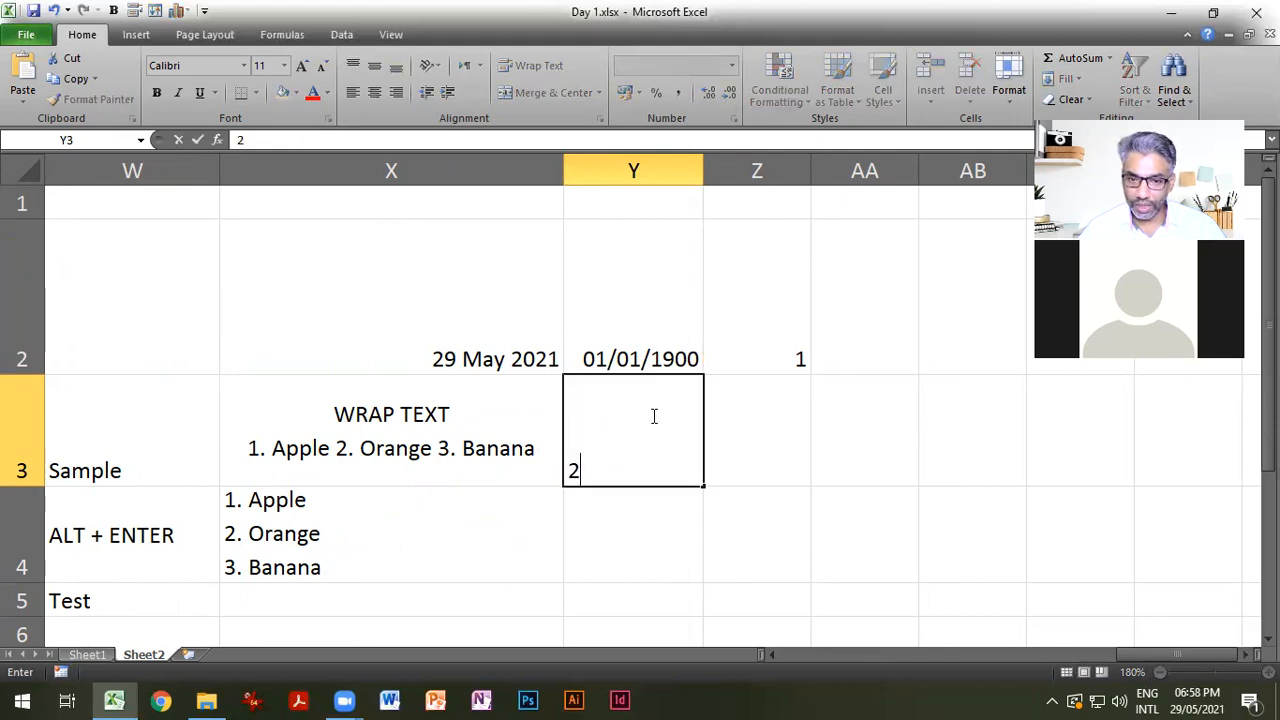
key("BackSpace")
type("02/")
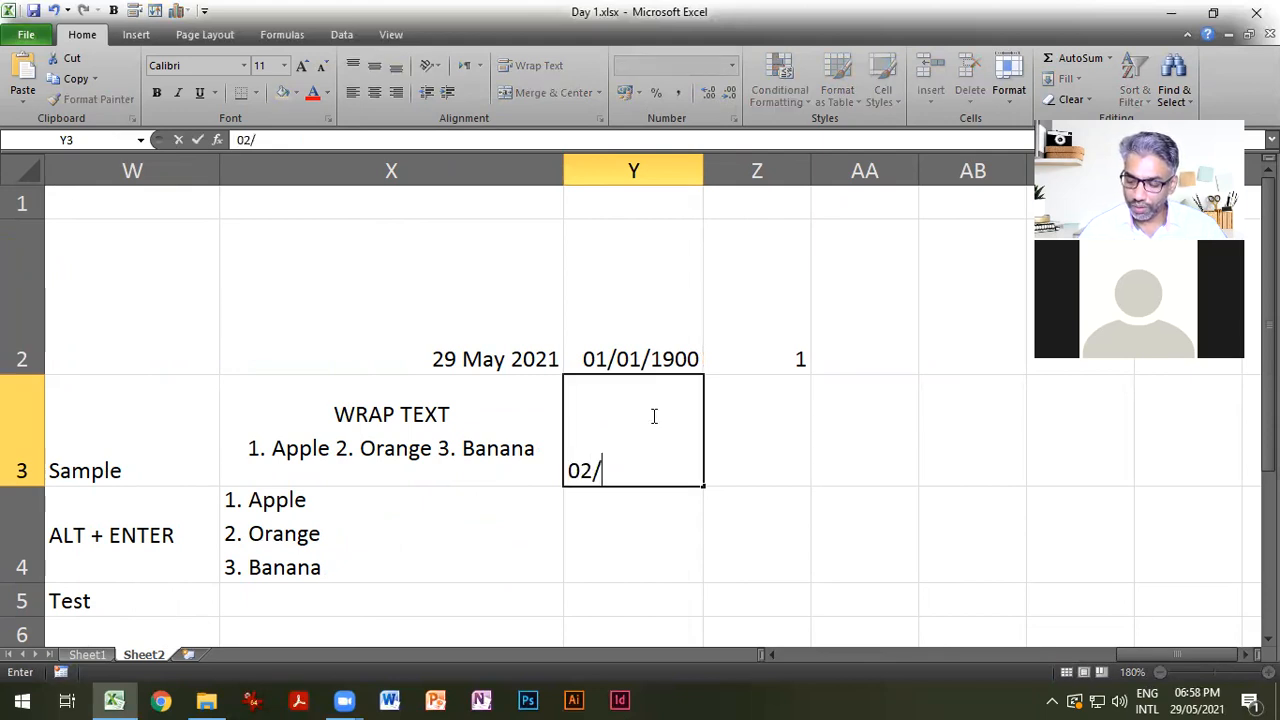
type("01/1900")
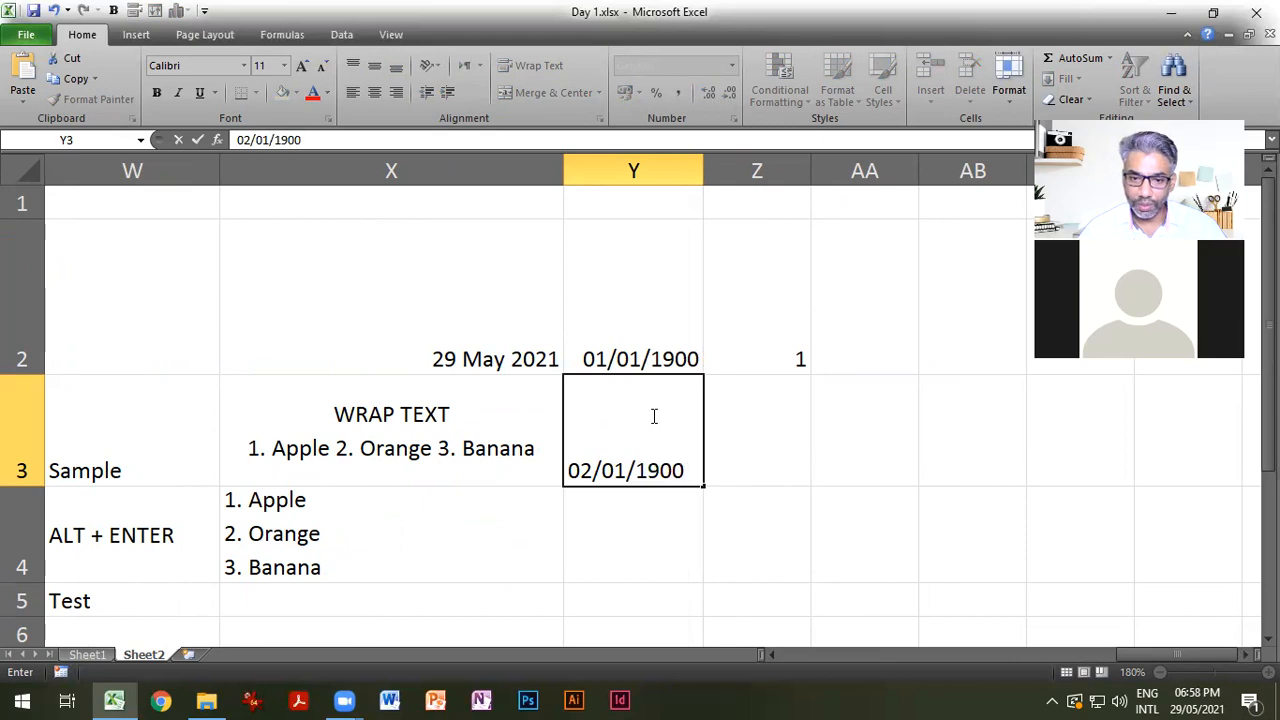
left_click(746, 440)
type("2")
key("Return")
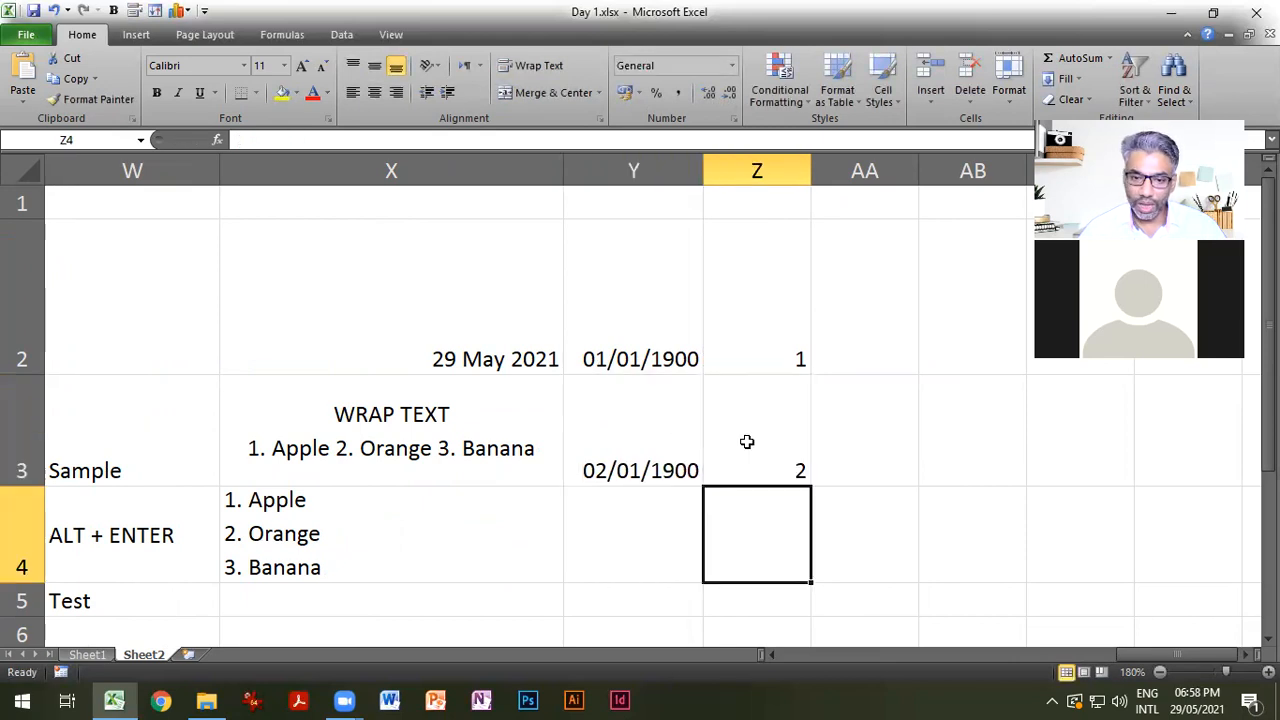
Enter the current date, 29/05/2021, in cell Y4.
left_click(642, 510)
scroll(642, 510, "down", 1)
scroll(642, 510, "up", 1)
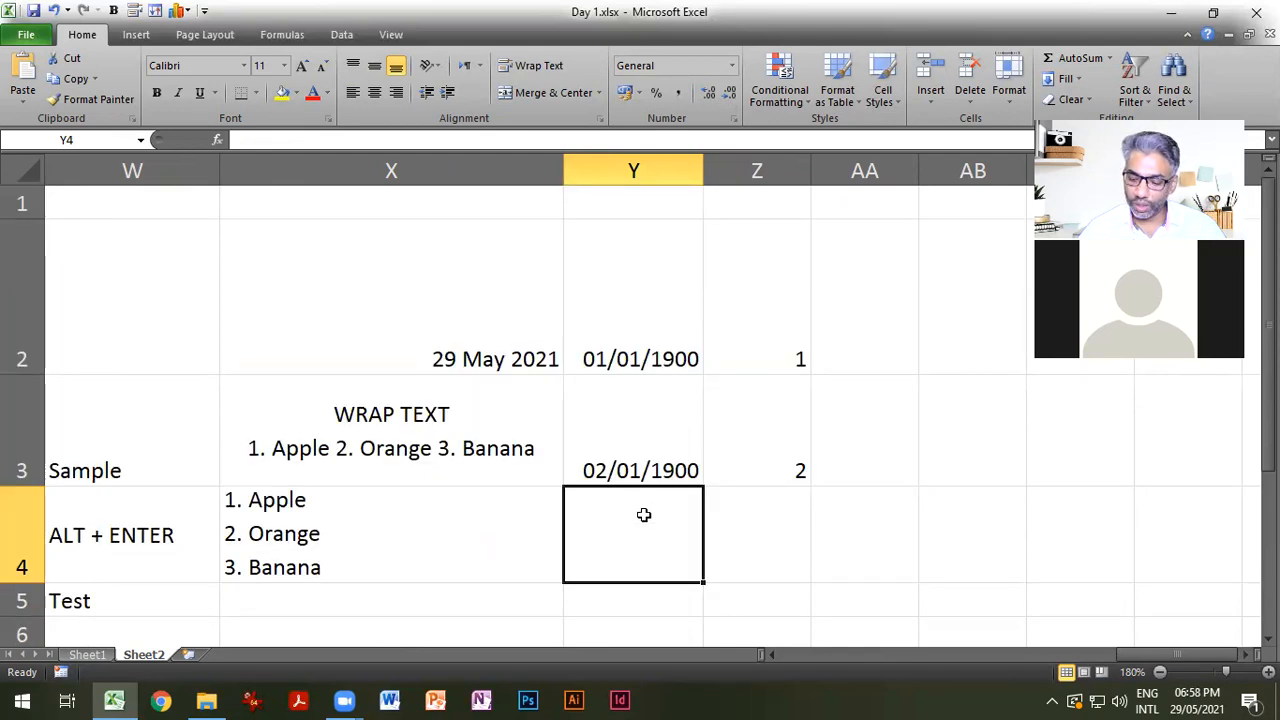
key("ctrl+semicolon")
key("Return")
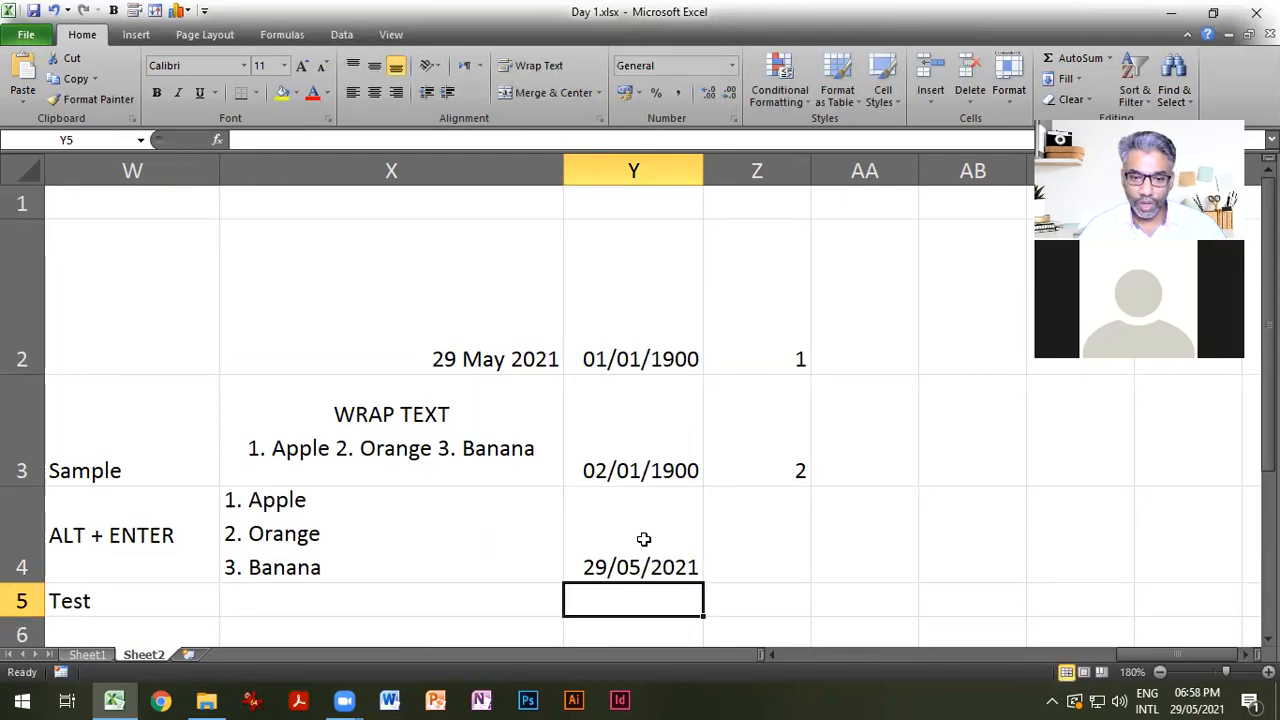
left_click(717, 559)
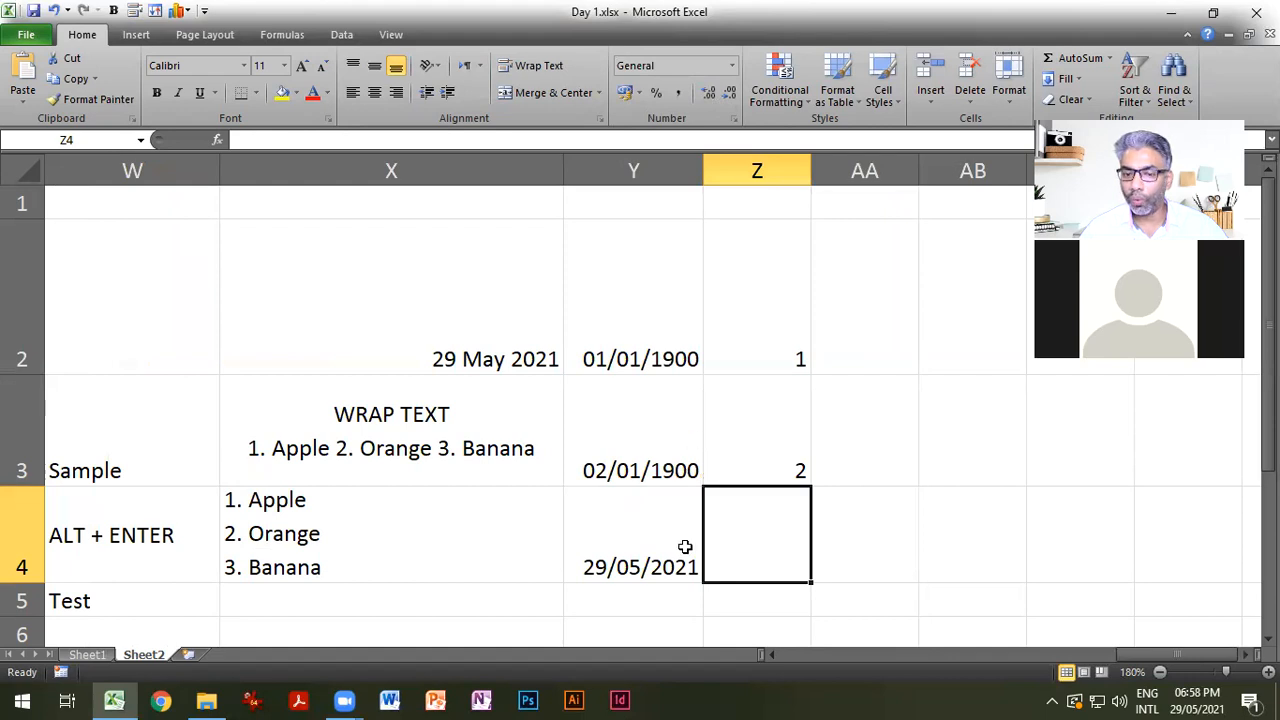
Calculate the approximate number of days in 121 years in AB3 with the formula =121*365.25.
left_click(964, 468)
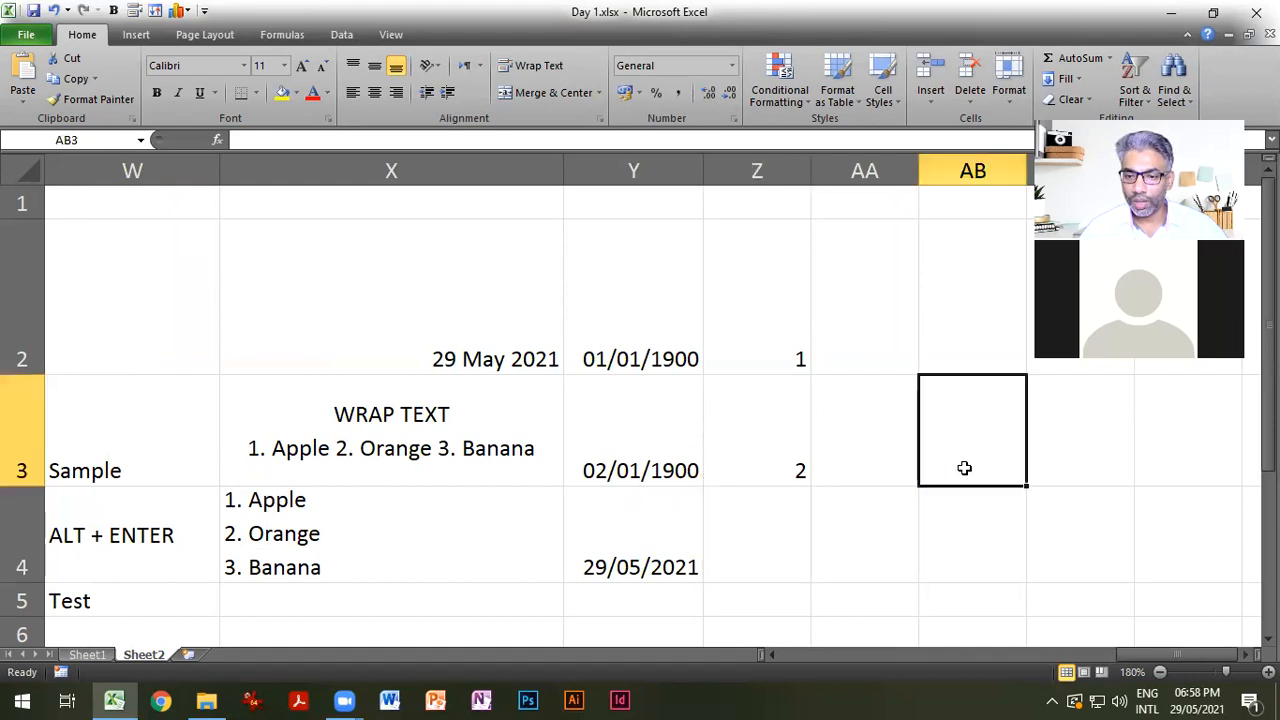
type("=")
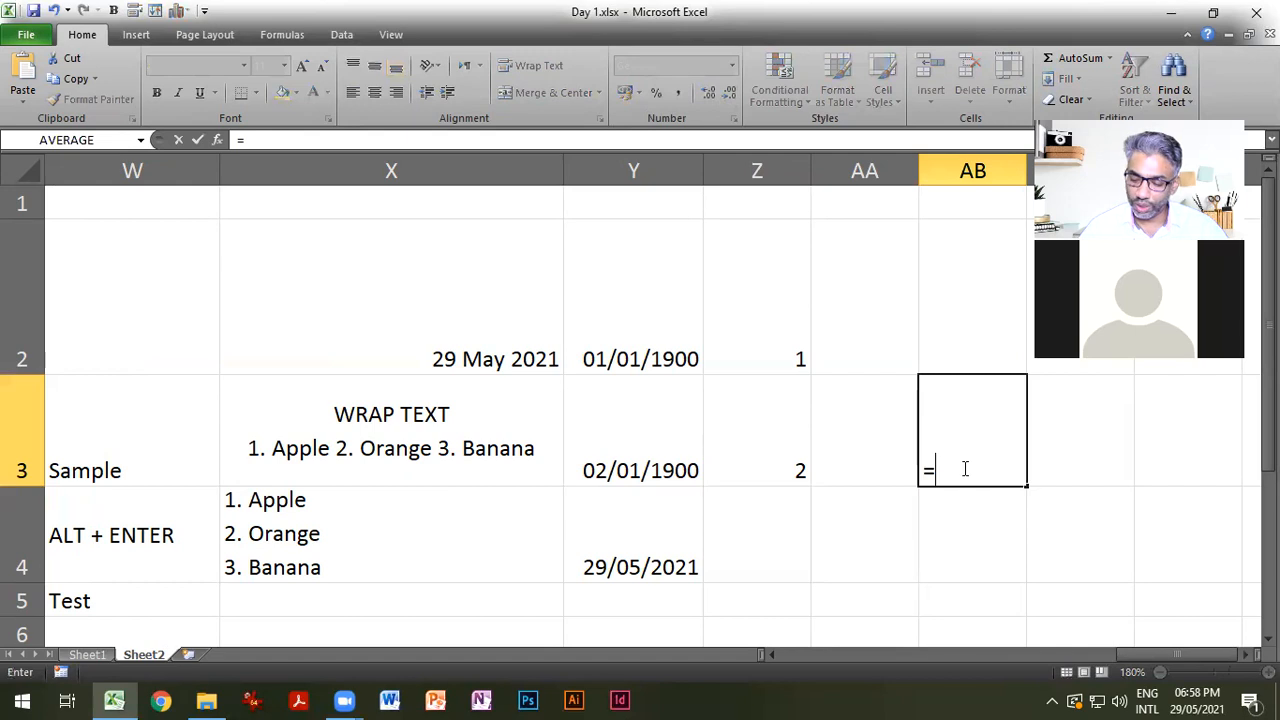
type("121*365.25")
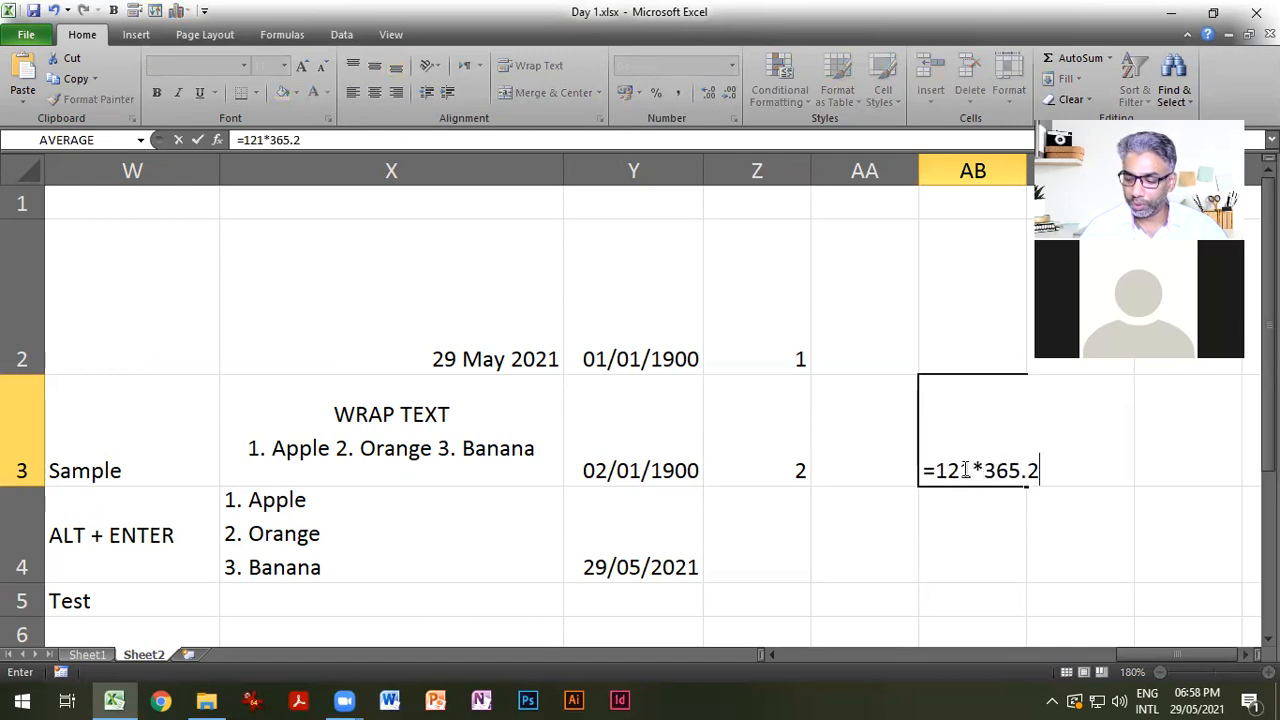
key("Return")
left_click(964, 468)
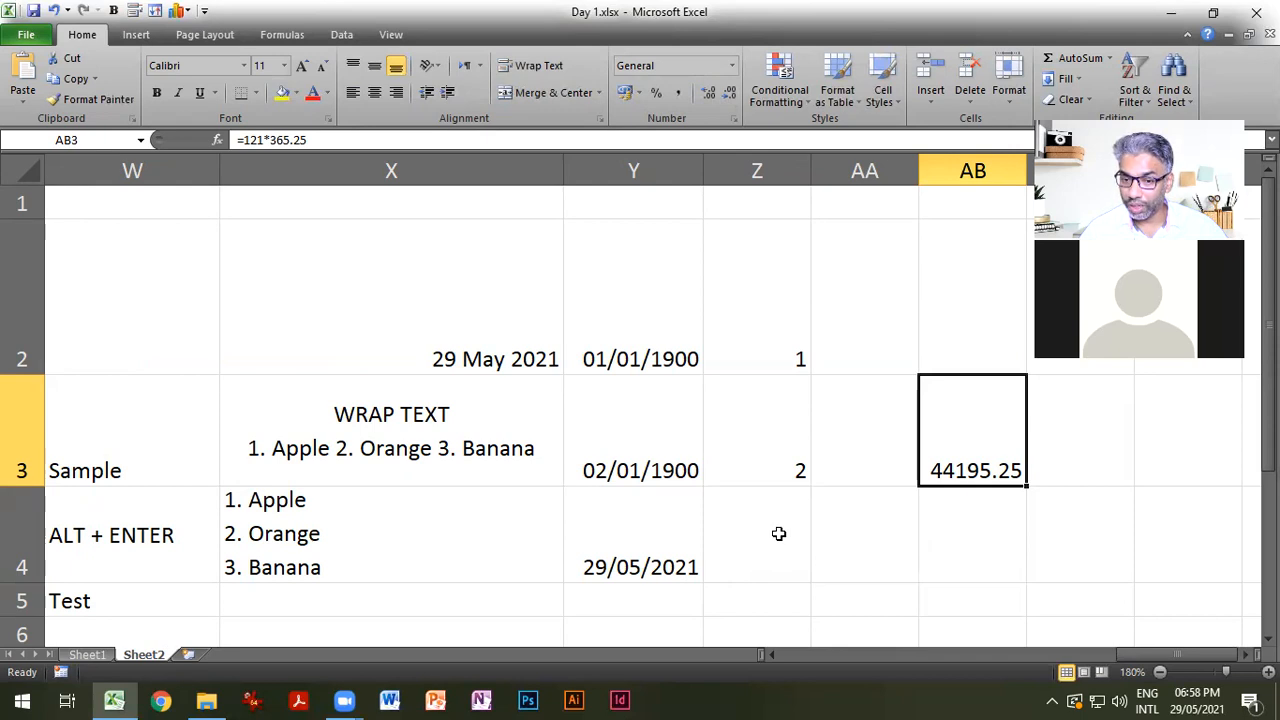
Enter the current date, 29/05/2021, in Z4 and slightly widen column Z.
left_click(778, 534)
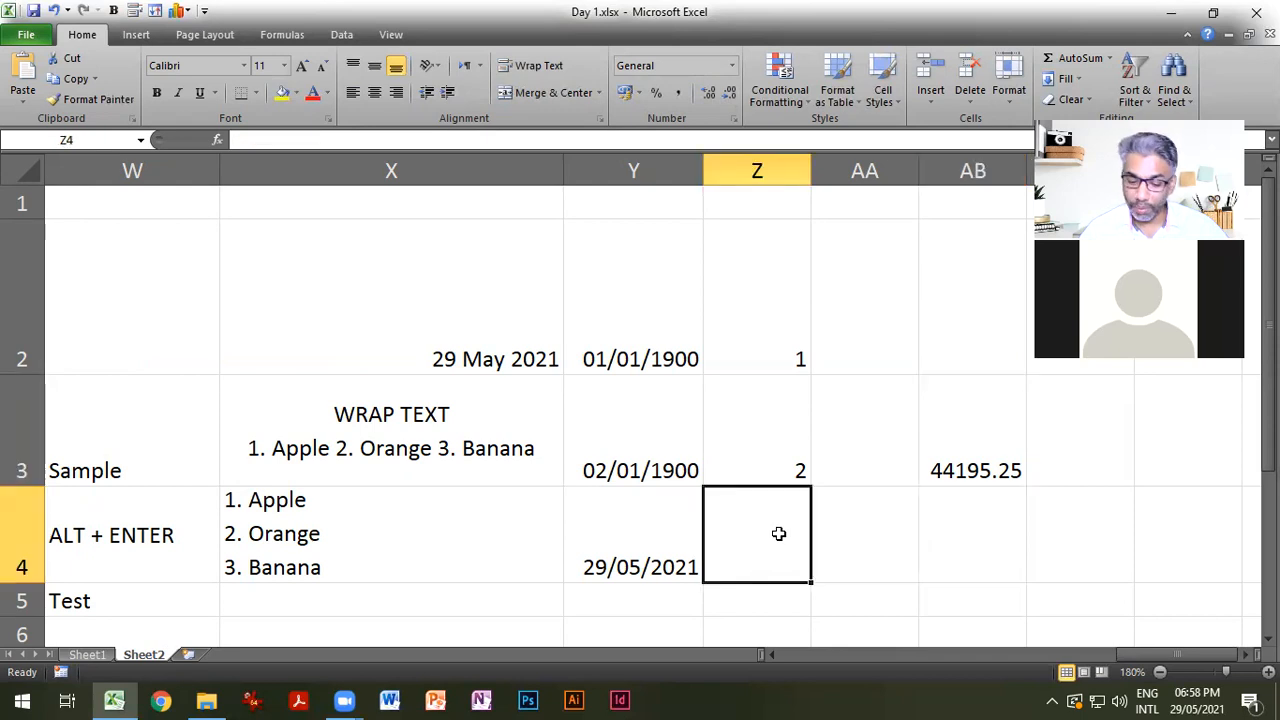
key("ctrl+semicolon")
key("Return")
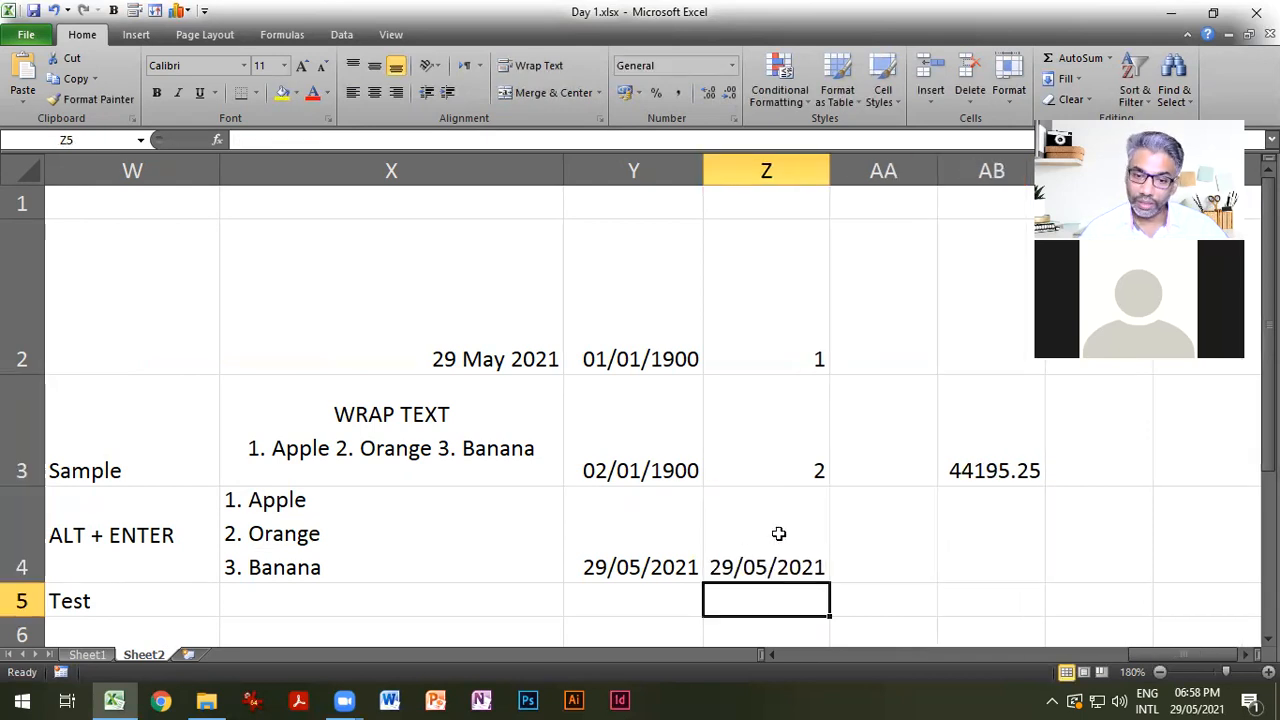
left_click(778, 534)
left_click_drag(830, 171, 840, 171)
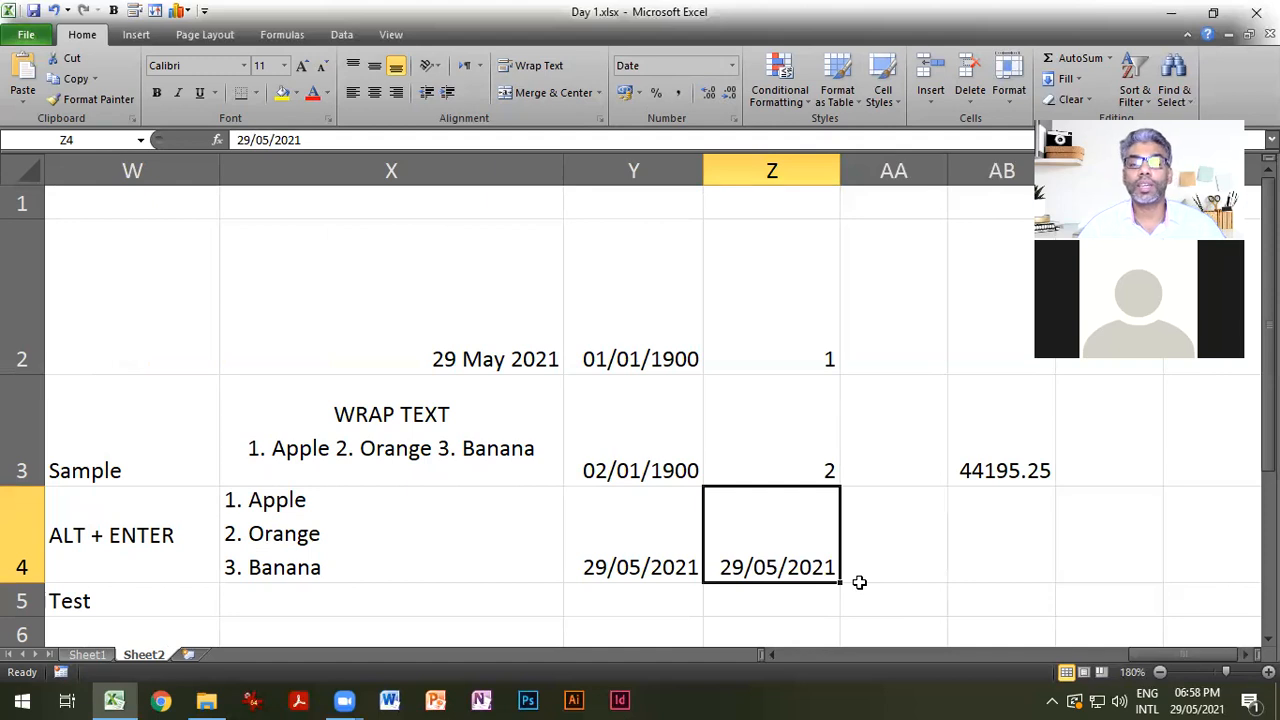
Apply the Number format to the date in Z4.
left_click(733, 66)
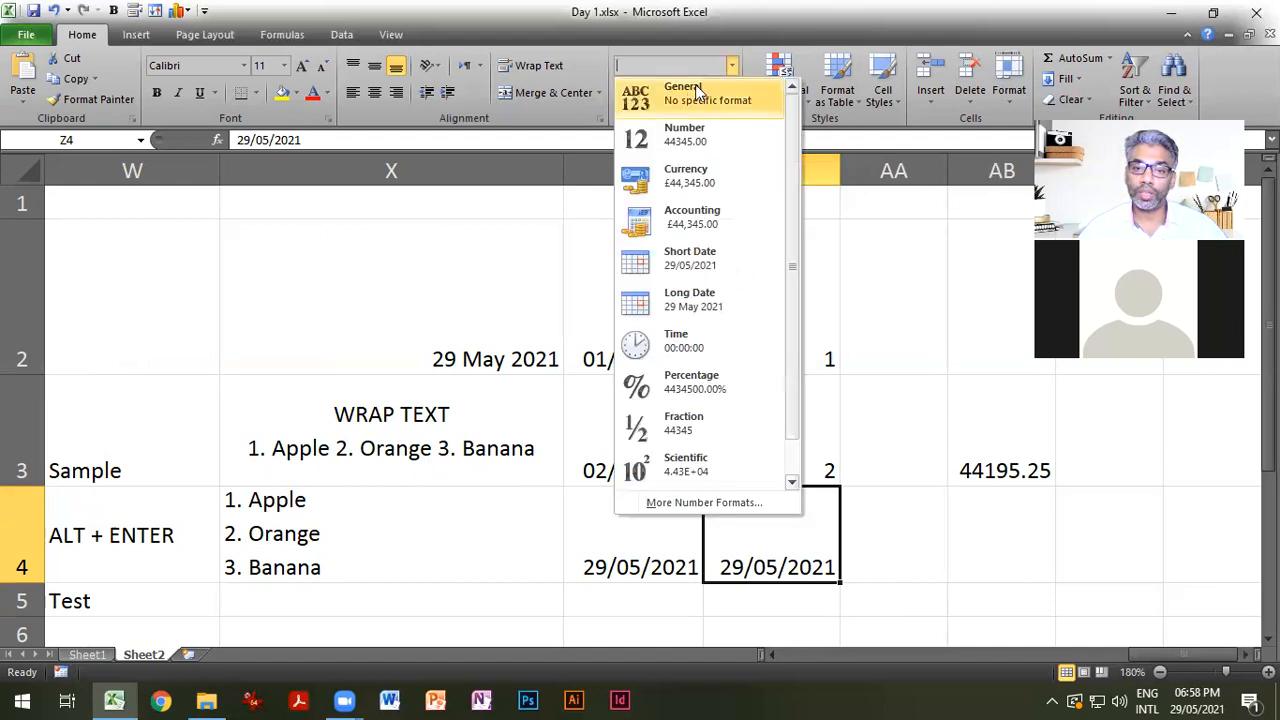
left_click(685, 133)
left_click(906, 544)
left_click(784, 510)
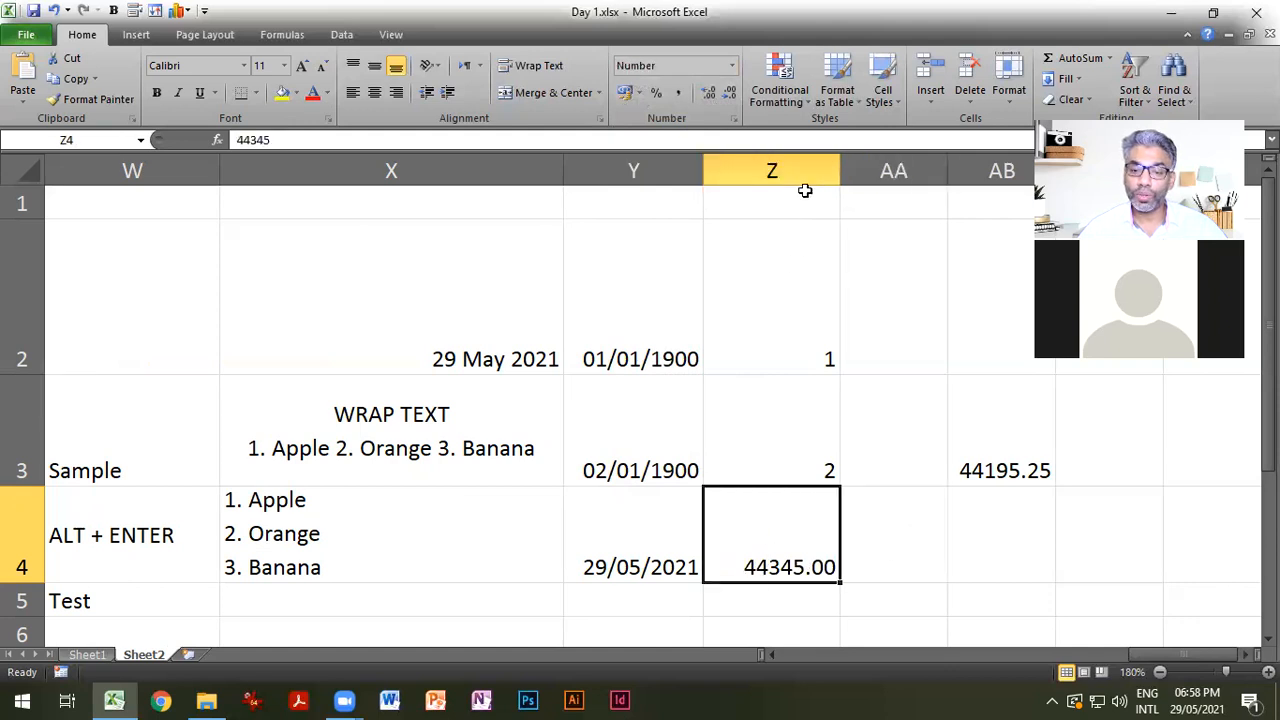
Compare the calculated value in AB3 with the serial number in Z4, and select cell Y5.
left_click(1002, 470)
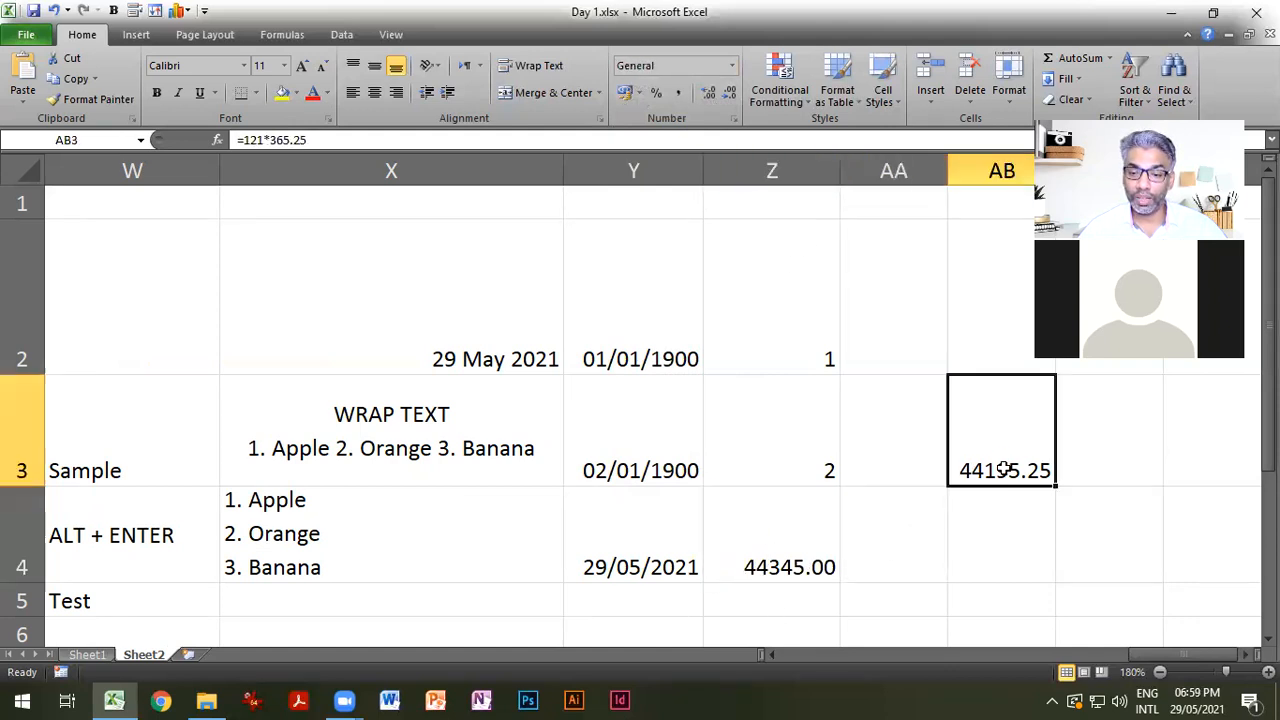
left_click(789, 570)
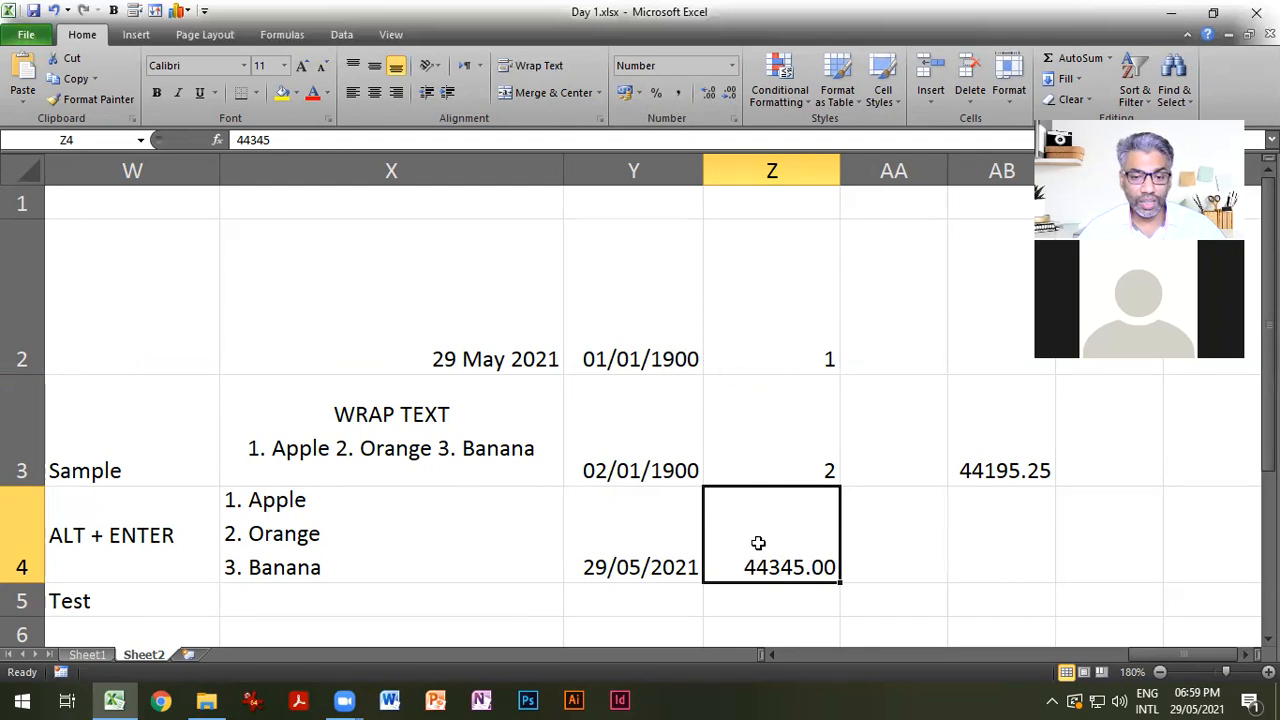
scroll(758, 552, "down", 2)
scroll(758, 552, "up", 3)
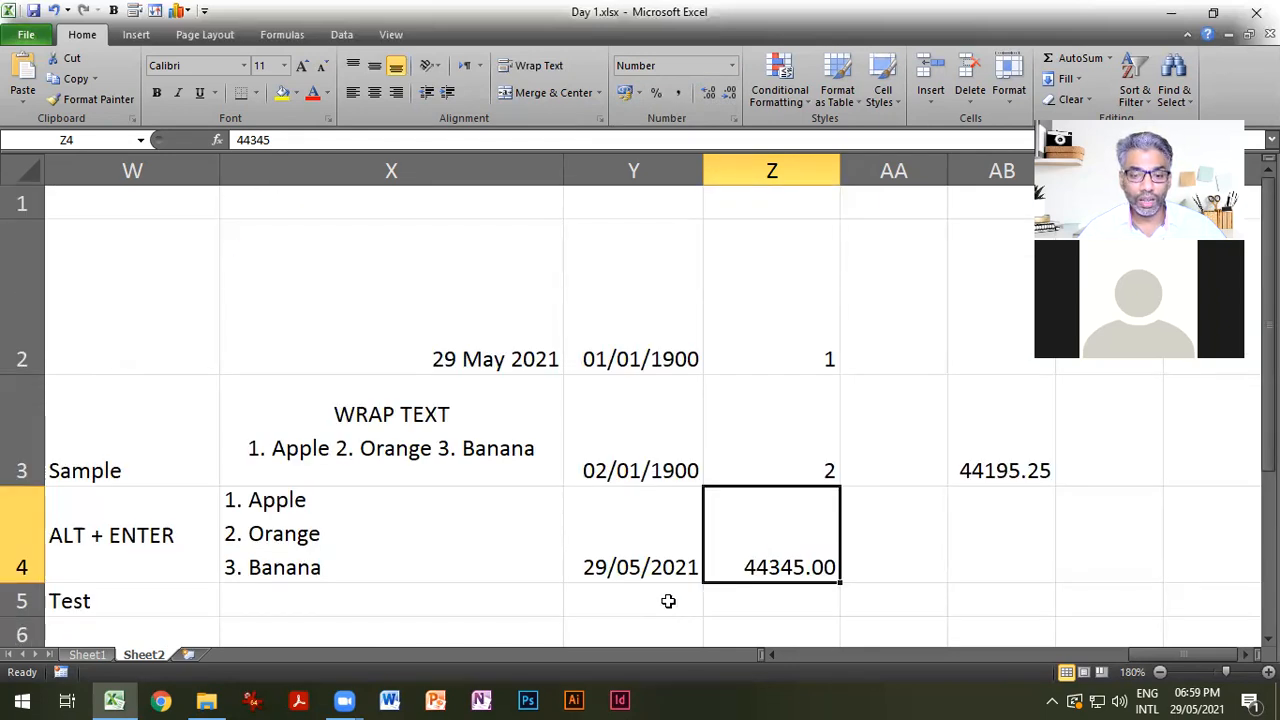
left_click(666, 601)
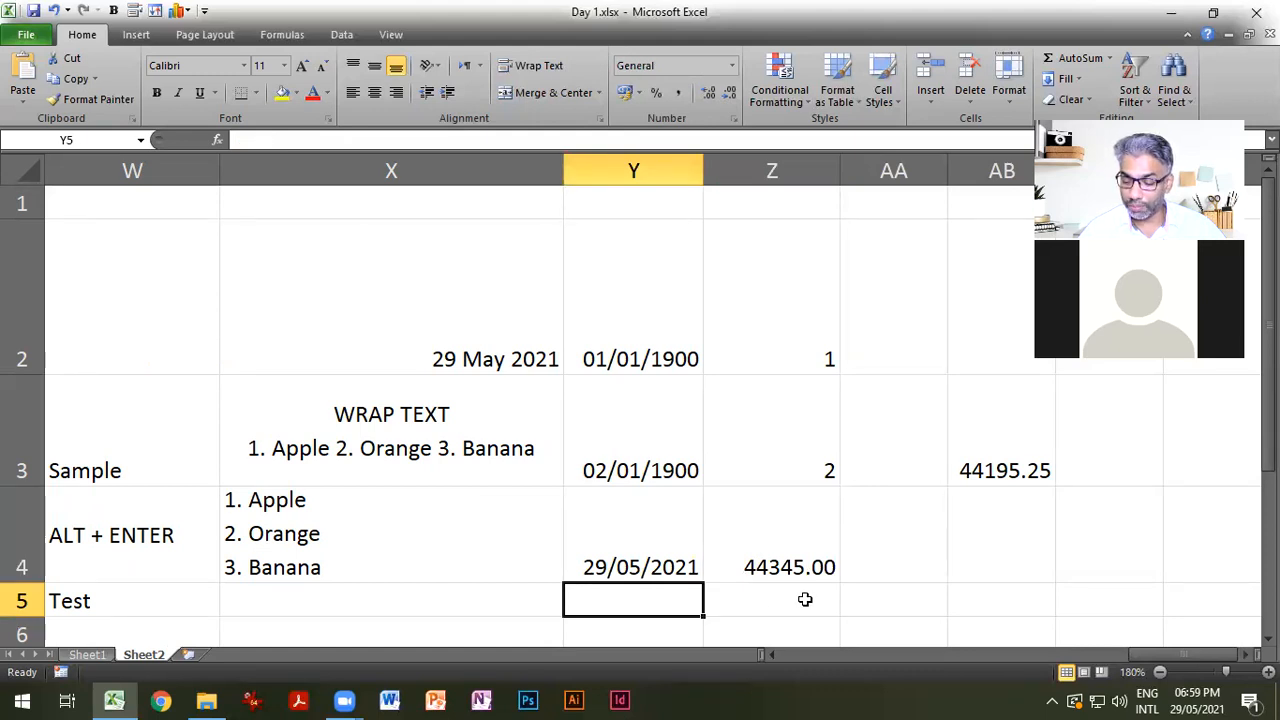
Enter the date 01/01/2000 in Y5 and copy it to Z5.
type("1/")
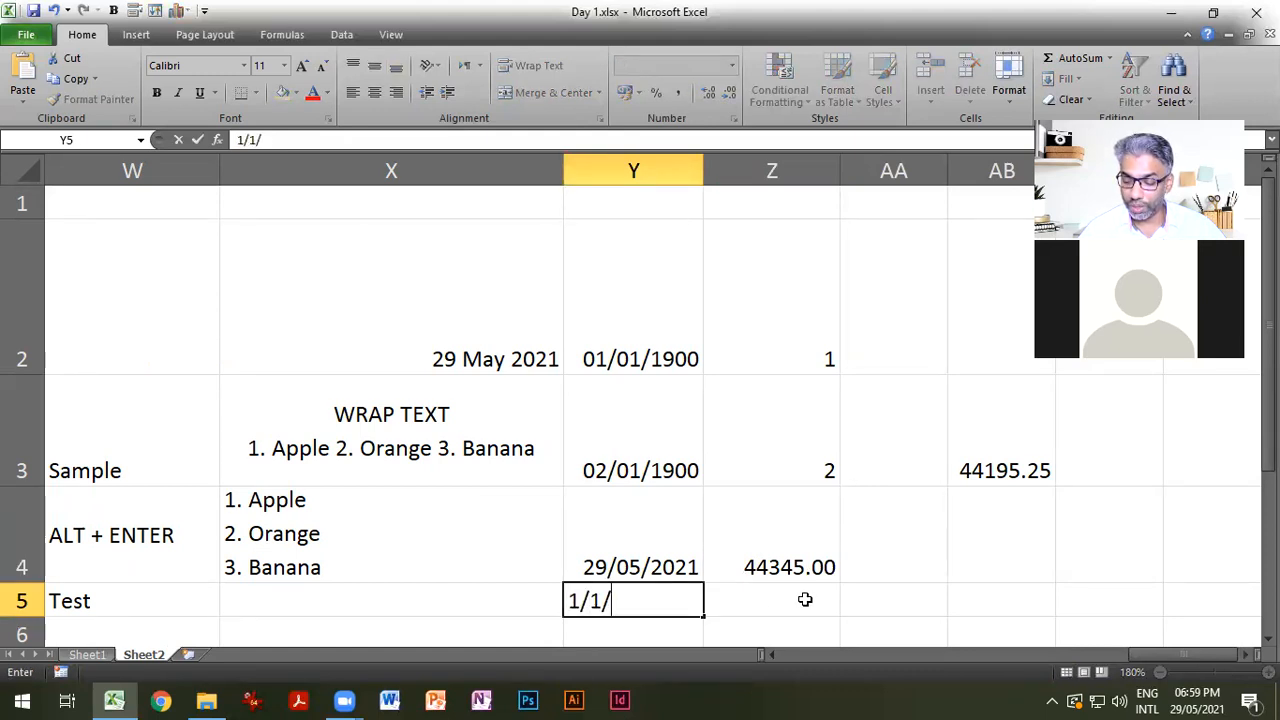
type("01/2000")
key("Return")
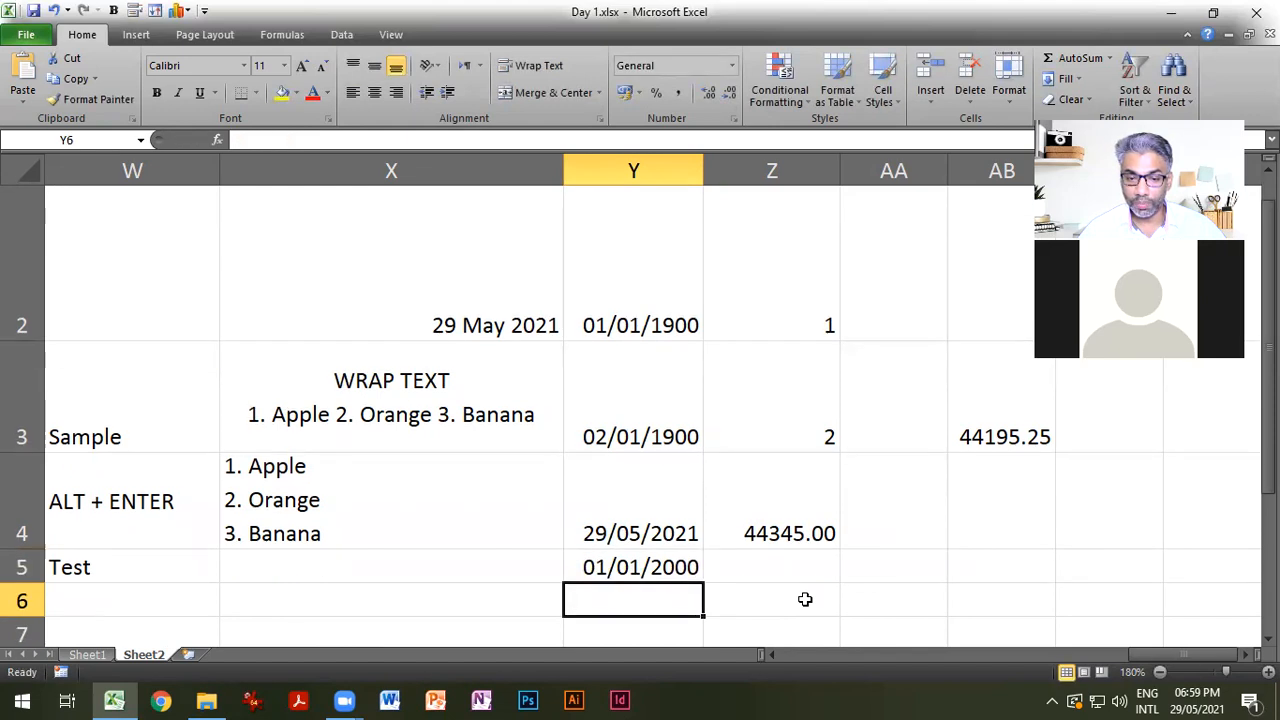
key("Up")
key("Right")
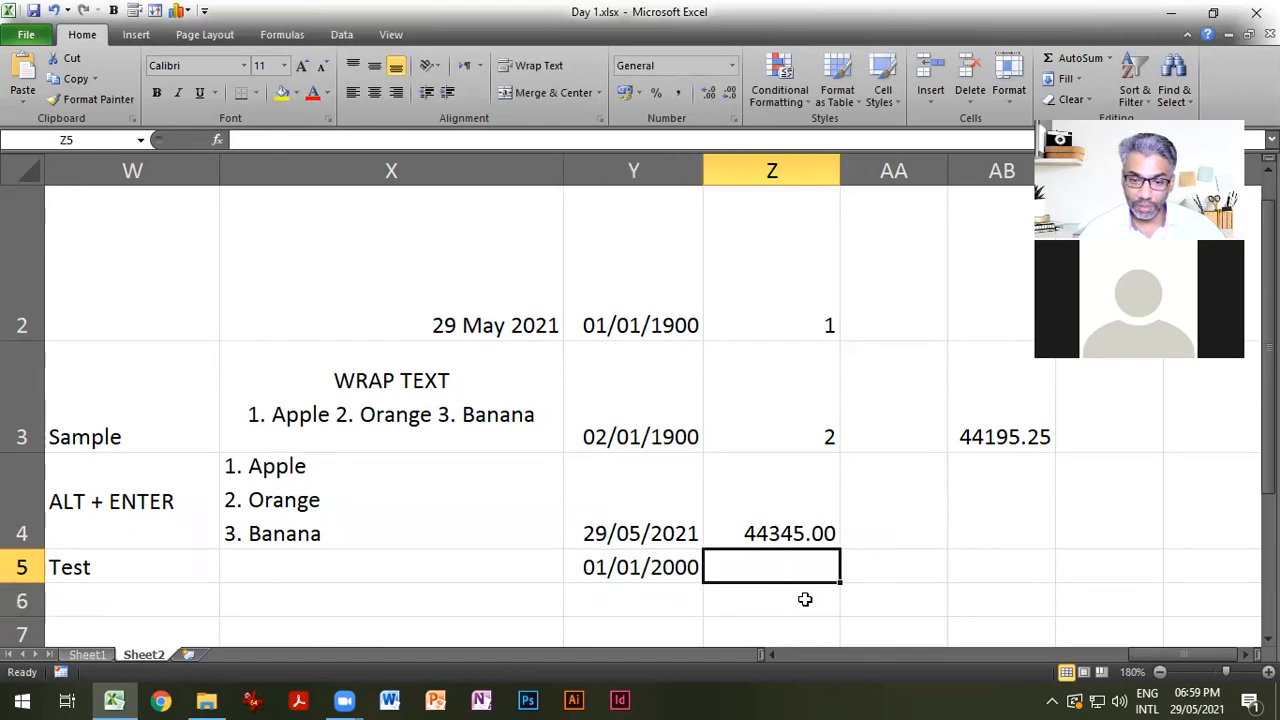
left_click(684, 570)
key("ctrl+c")
left_click(752, 568)
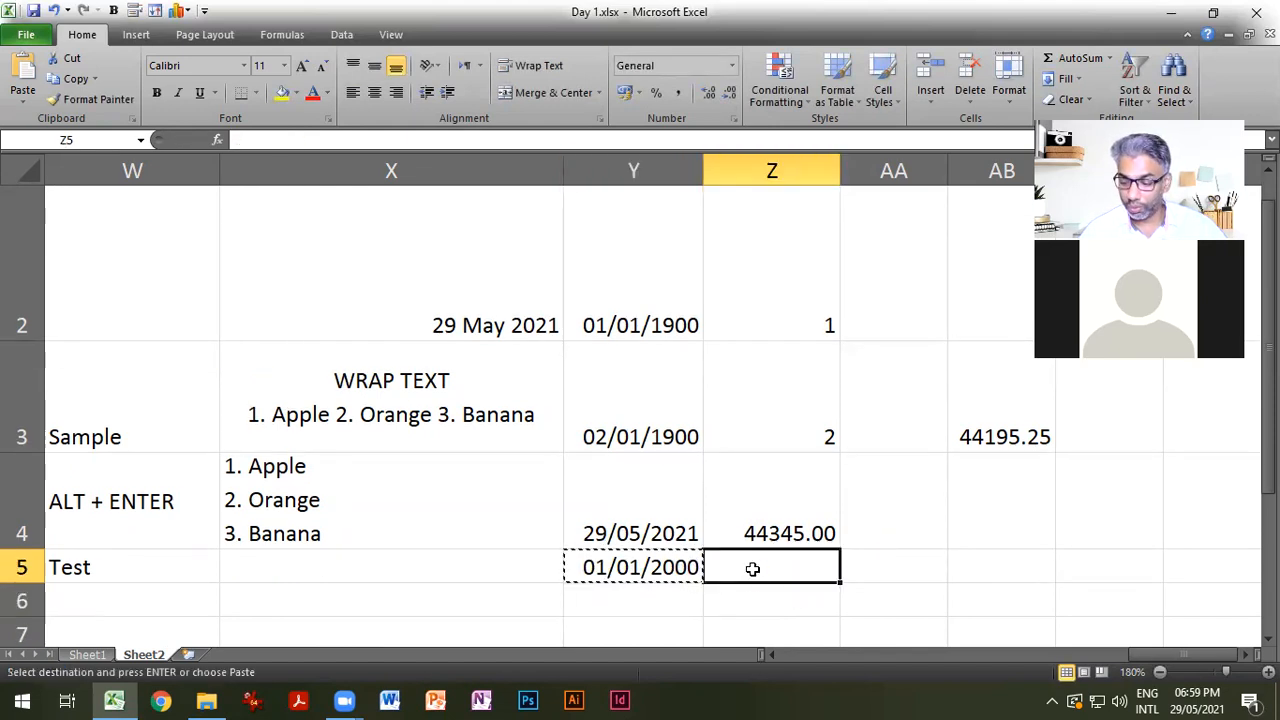
key("Return")
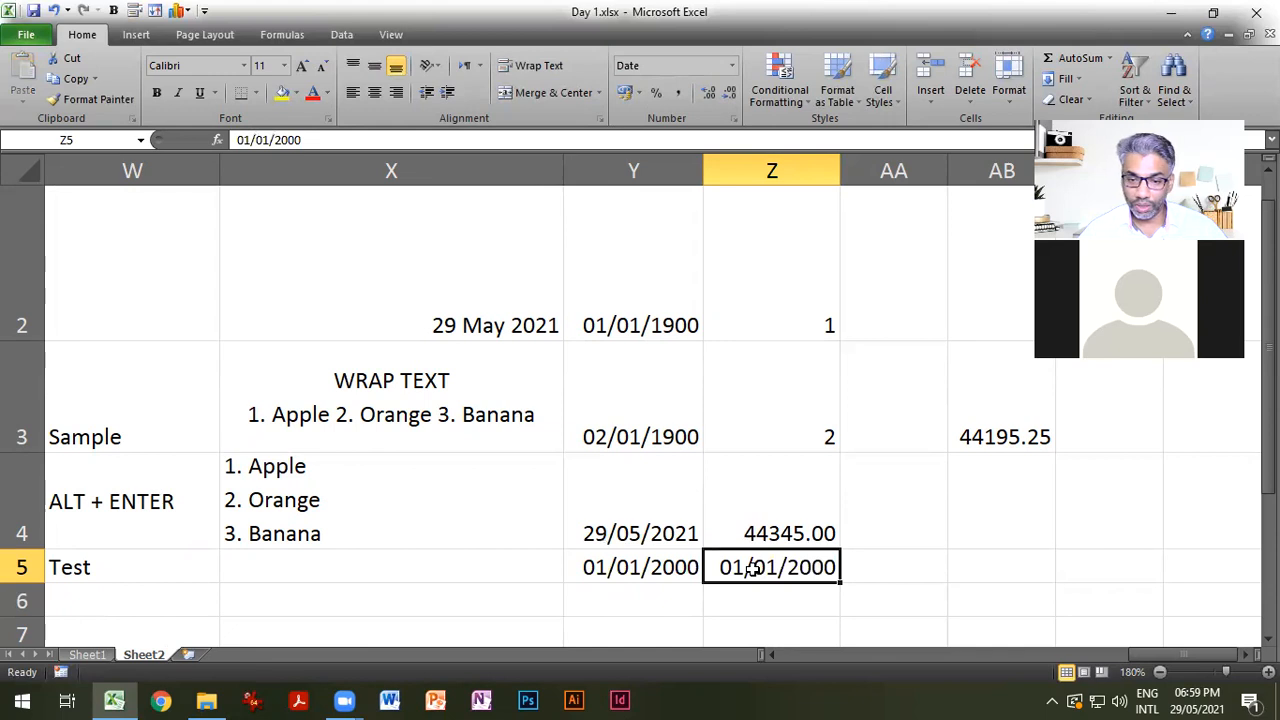
Apply the Number format to the copied date in Z5.
left_click(733, 66)
left_click(690, 133)
key("Right")
left_click(777, 567)
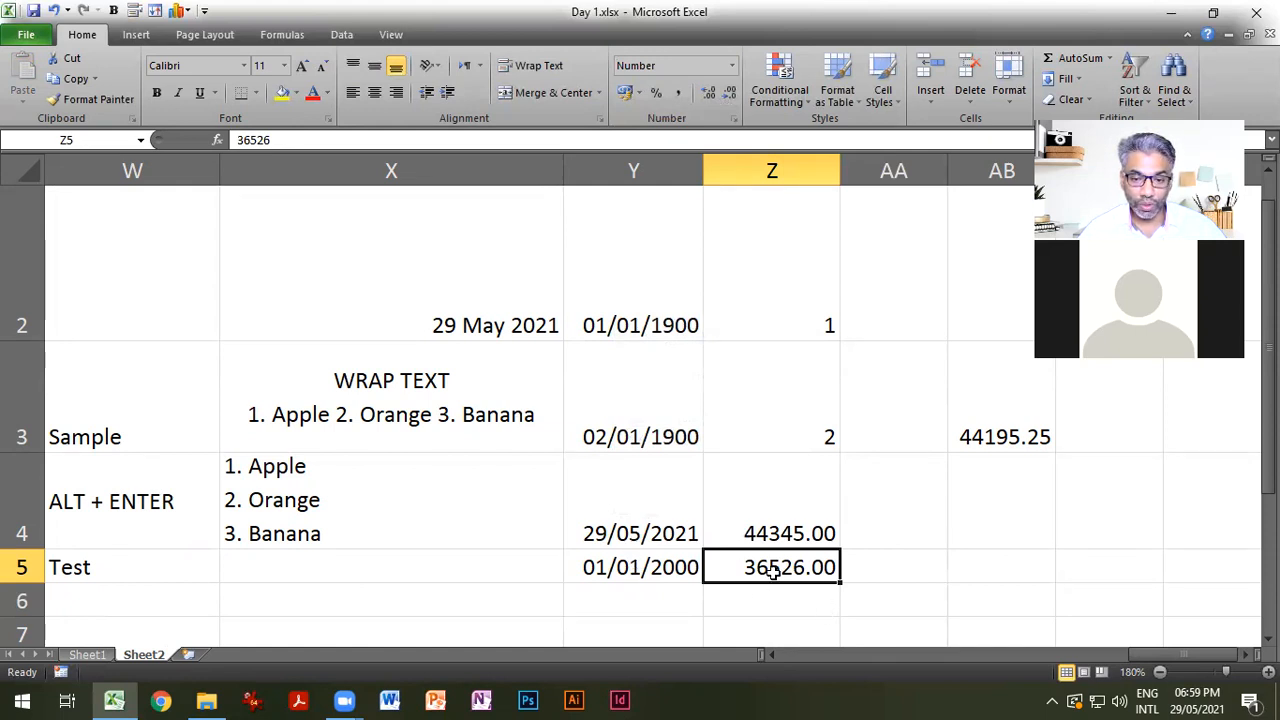
Calculate the number of days between the two serial numbers in Z6 with the formula =Z4-Z5.
left_click(792, 603)
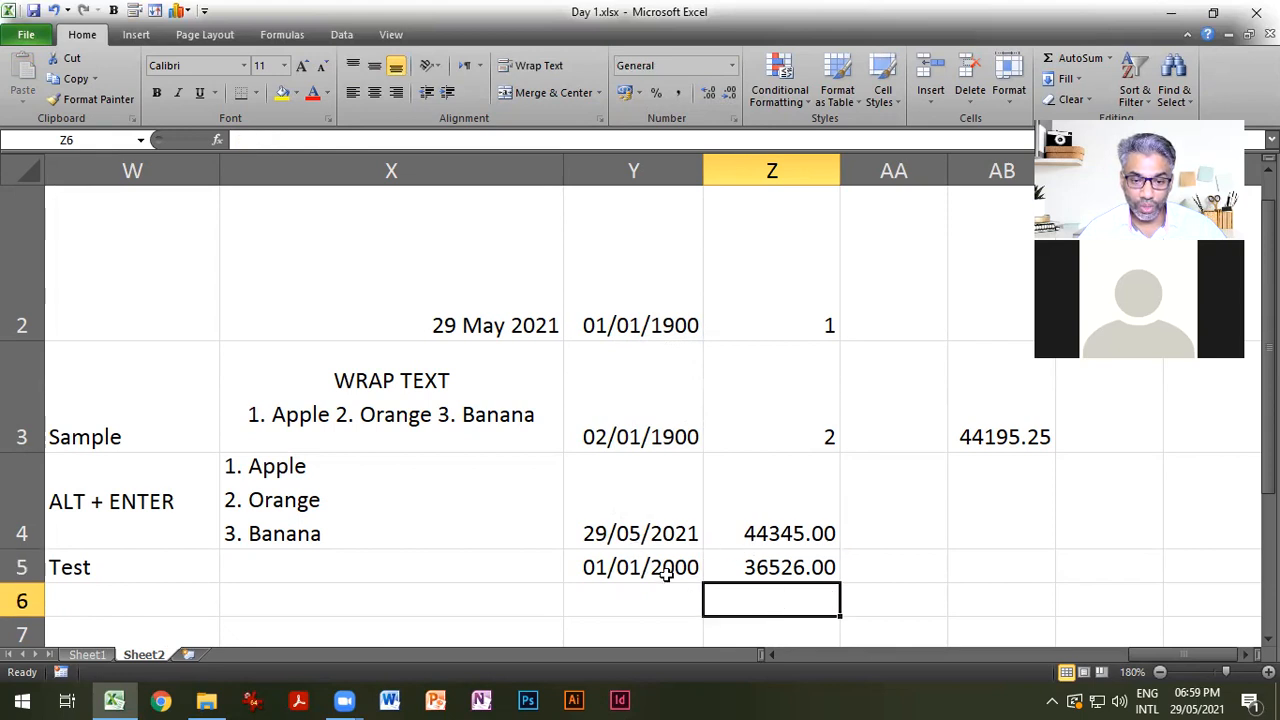
type("=")
left_click(760, 534)
type("-")
left_click(773, 556)
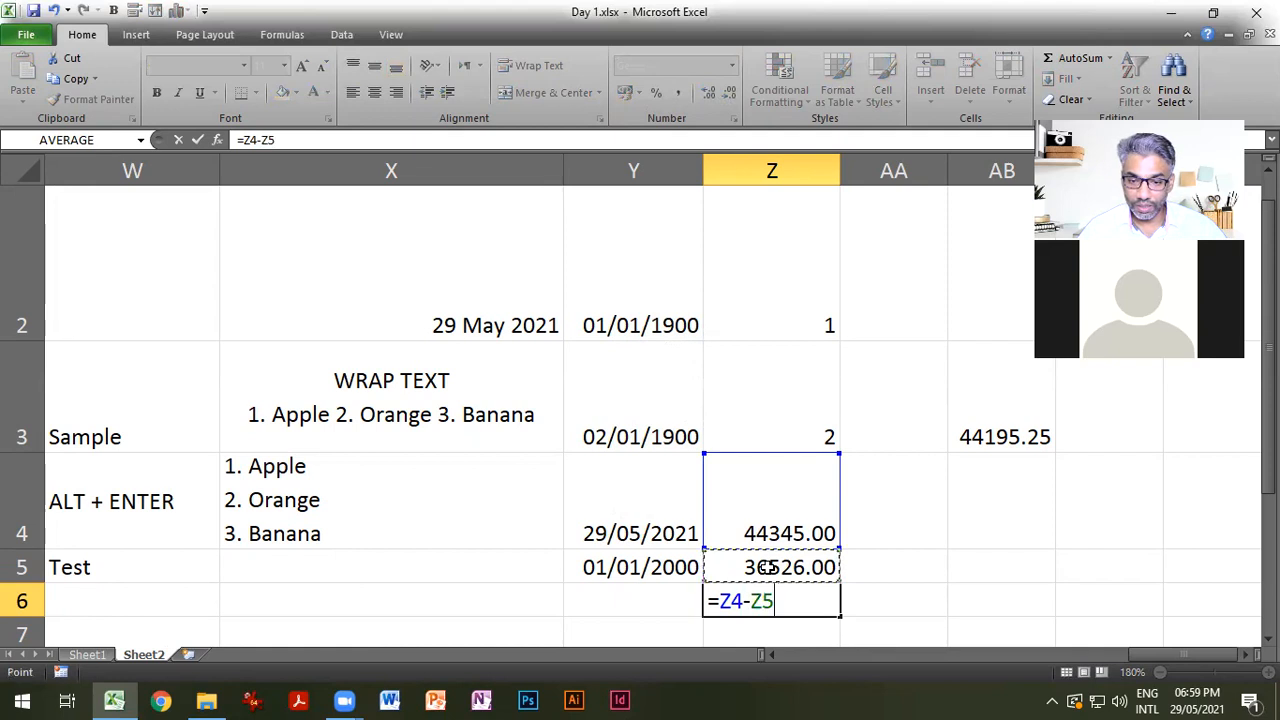
key("Return")
left_click(769, 450)
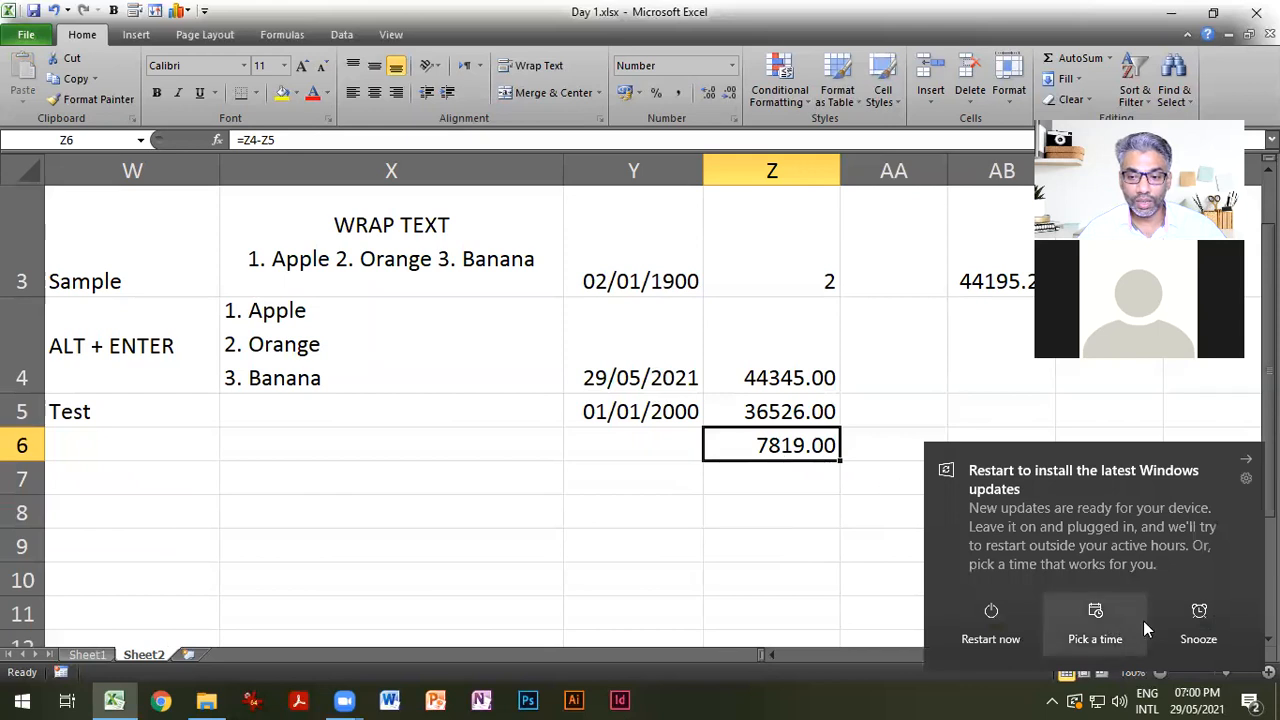
Snooze the Windows update notification and convert the day difference to years in AA6 with the formula =Z6/365.25.
left_click(1196, 625)
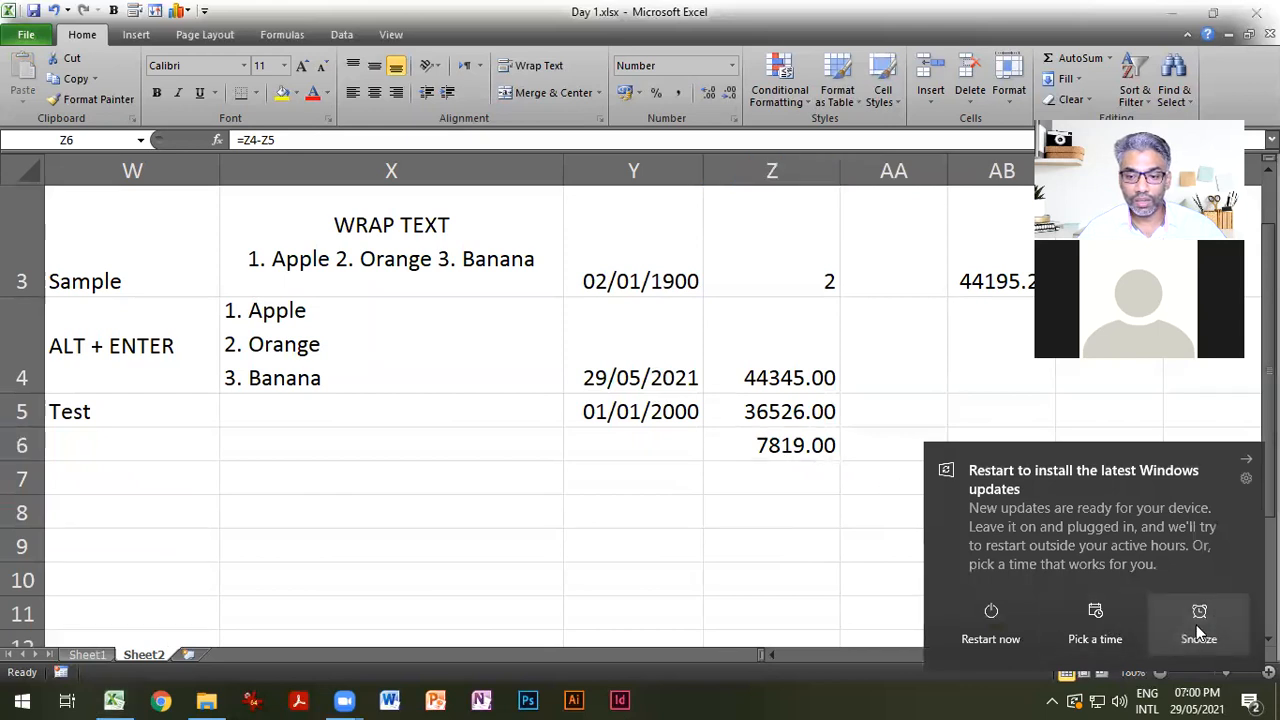
left_click(810, 460)
left_click(878, 450)
type("=")
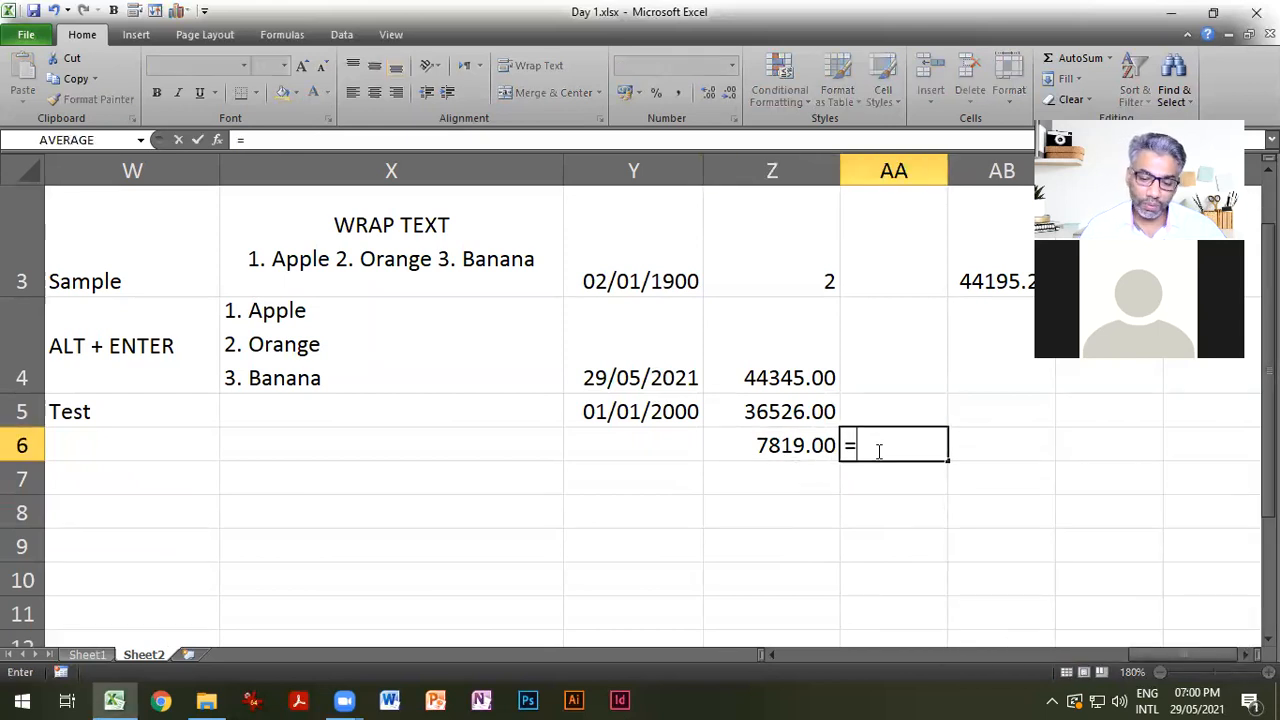
left_click(788, 446)
type("/3")
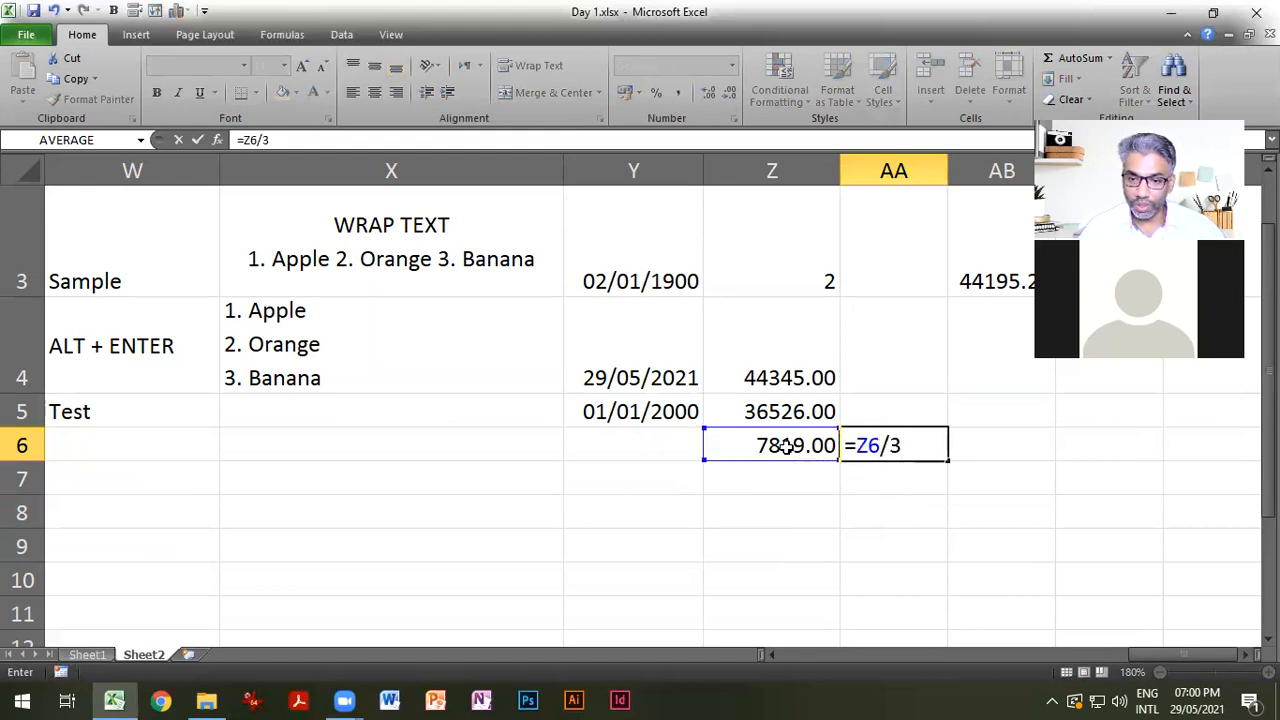
type("65.25")
key("Return")
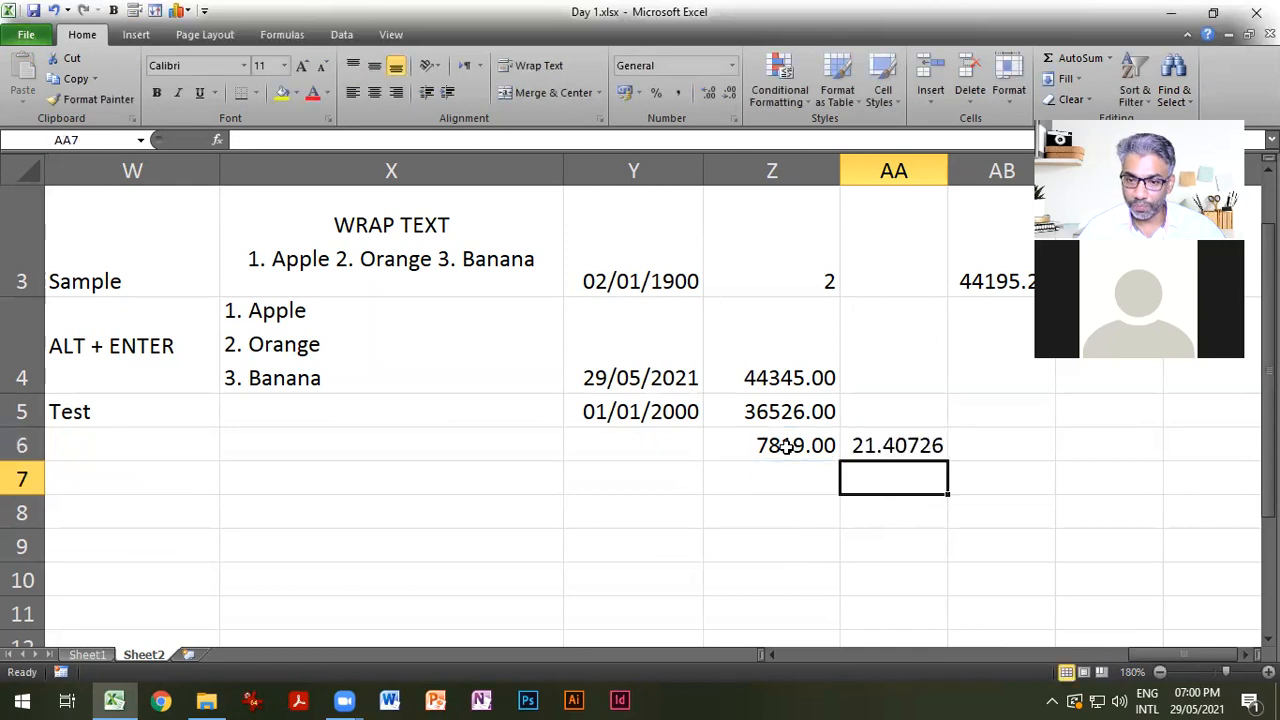
left_click(900, 446)
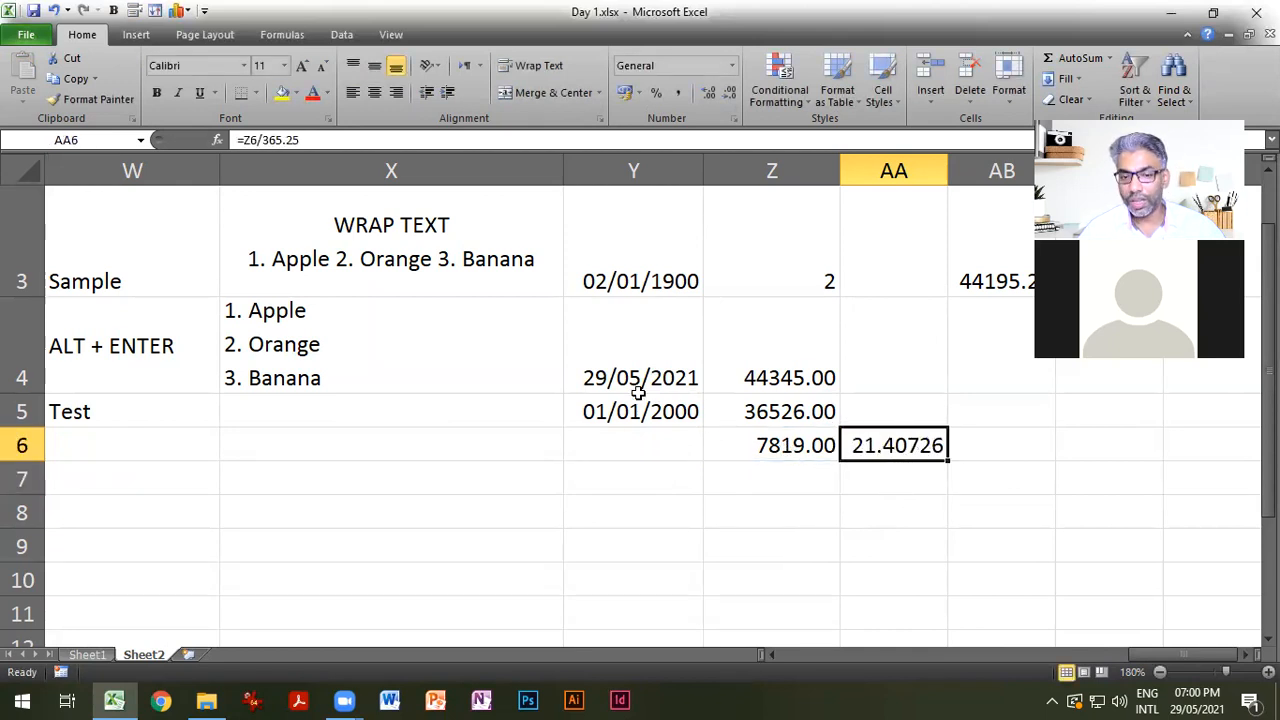
Subtract the two dates directly in Y6 with the formula =Y4-Y5.
left_click(634, 444)
type("=")
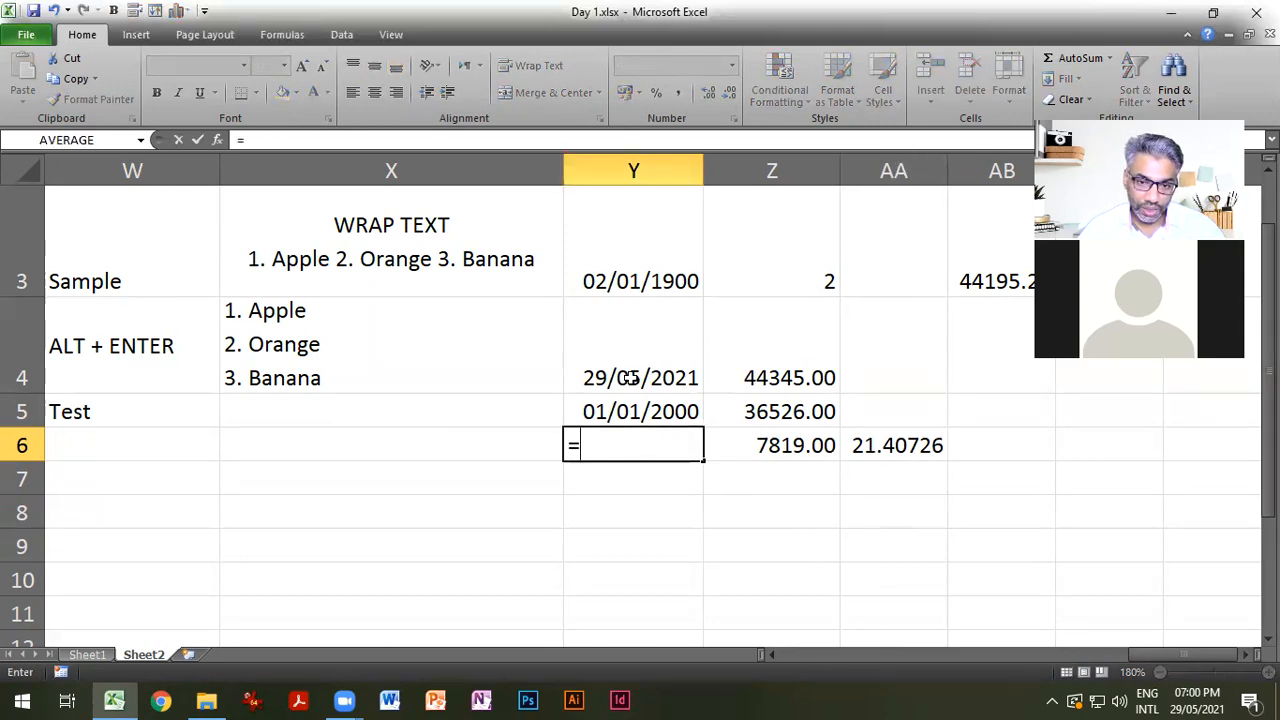
left_click(630, 377)
type("-")
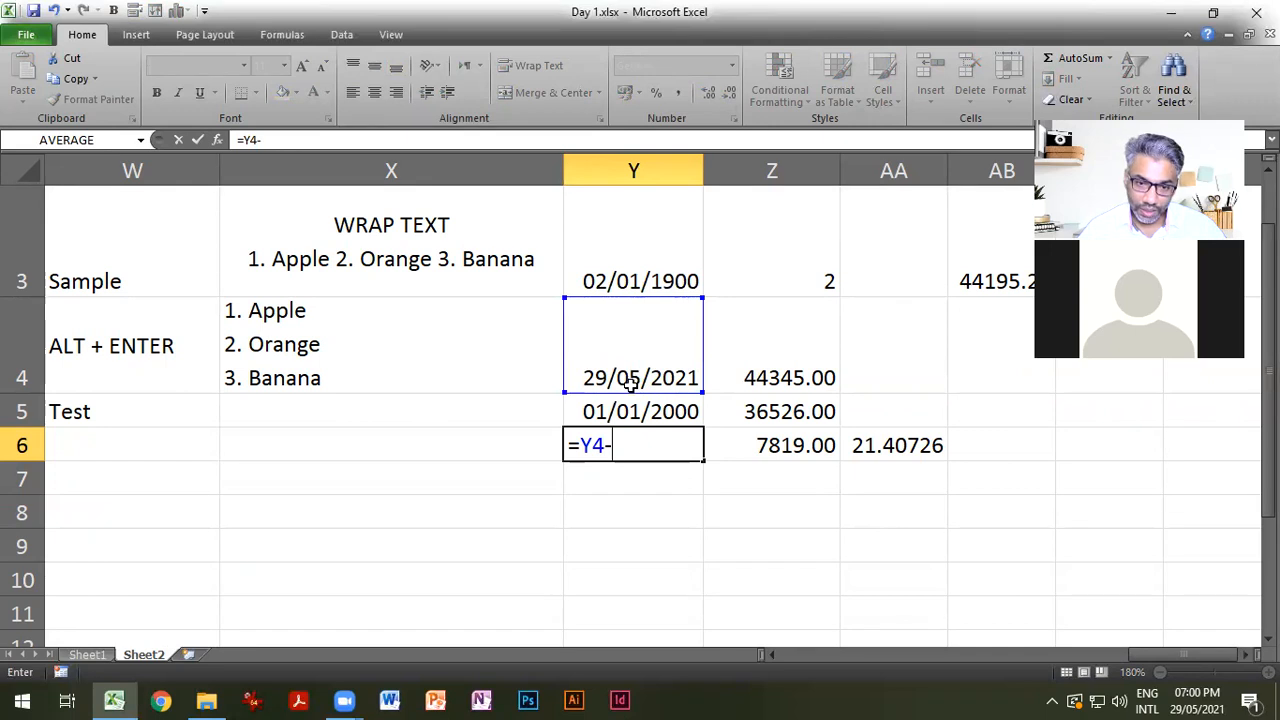
left_click(630, 410)
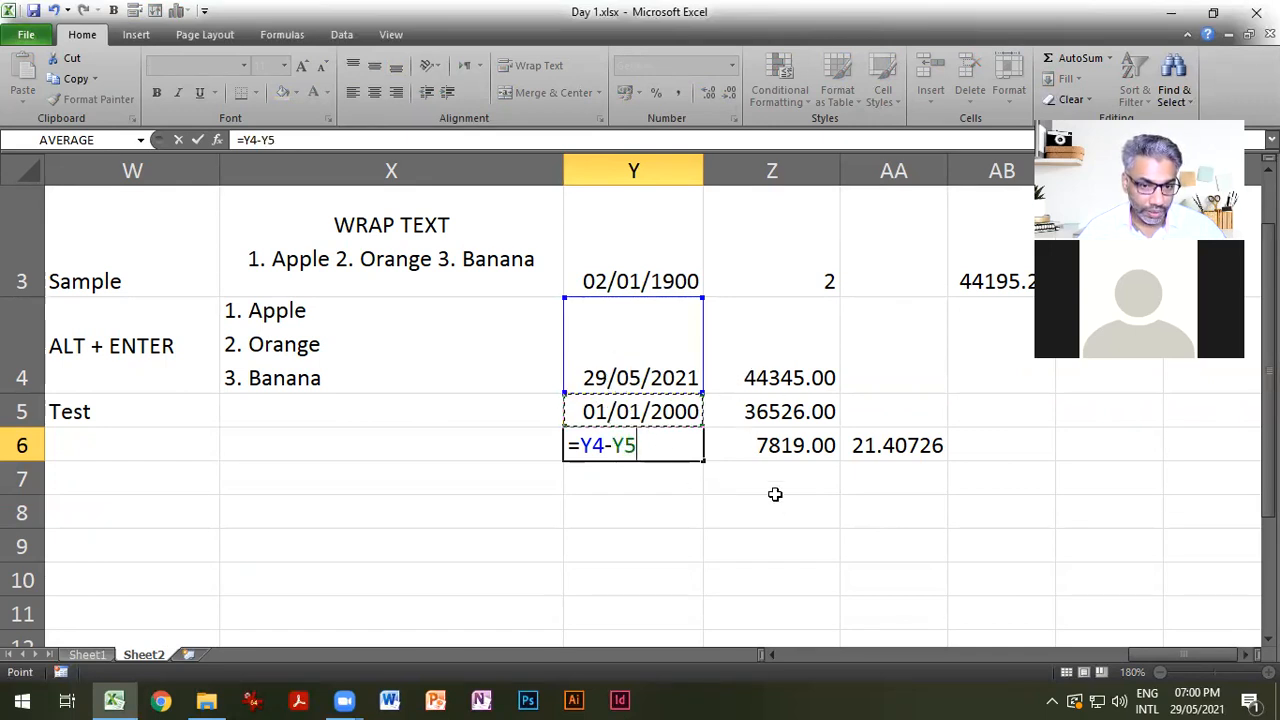
key("Return")
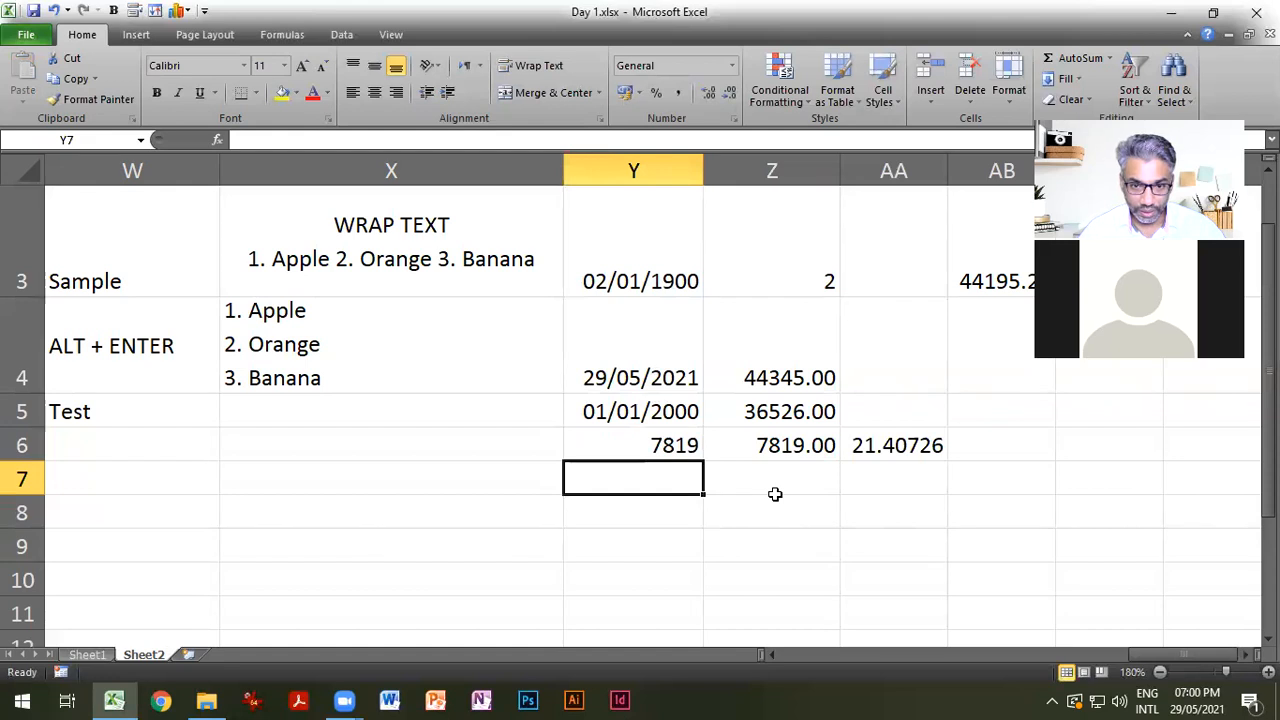
Compare the date subtraction in Y4:Y6 with the serial-number subtraction in Z4:Z6.
left_click(670, 446)
left_click(640, 374)
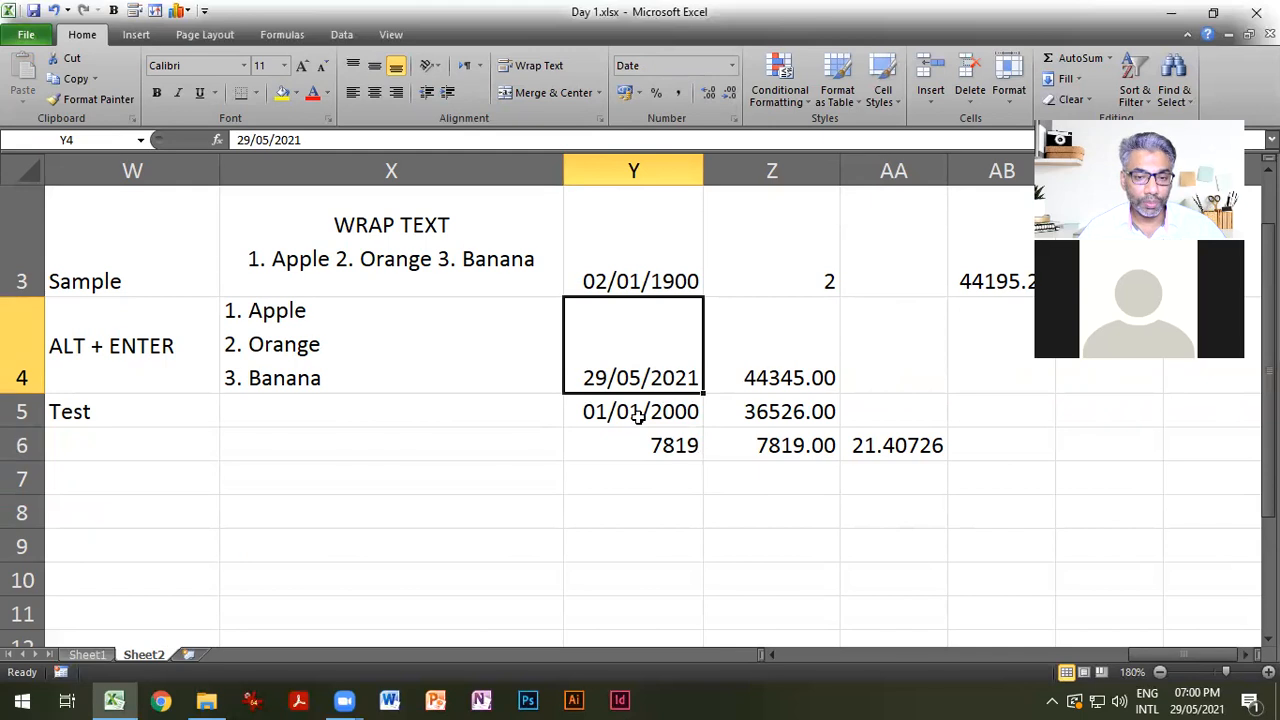
left_click(637, 416)
left_click(660, 446)
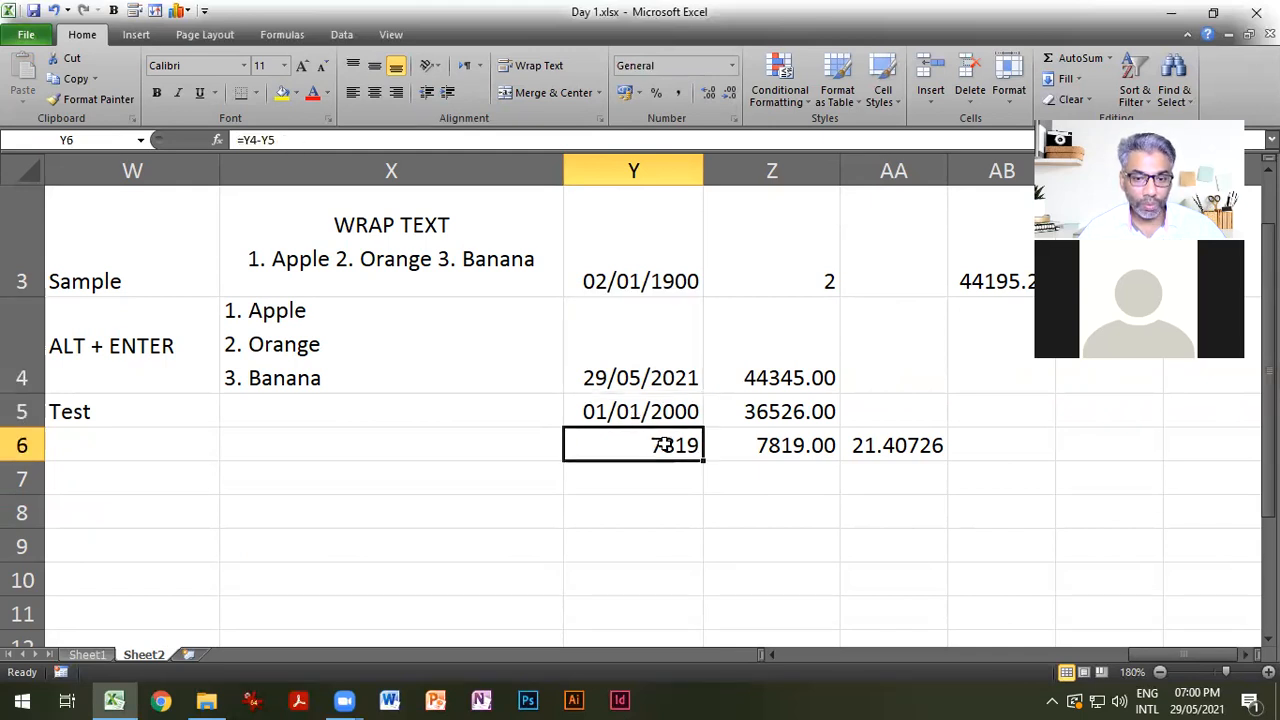
left_click_drag(756, 368, 755, 437)
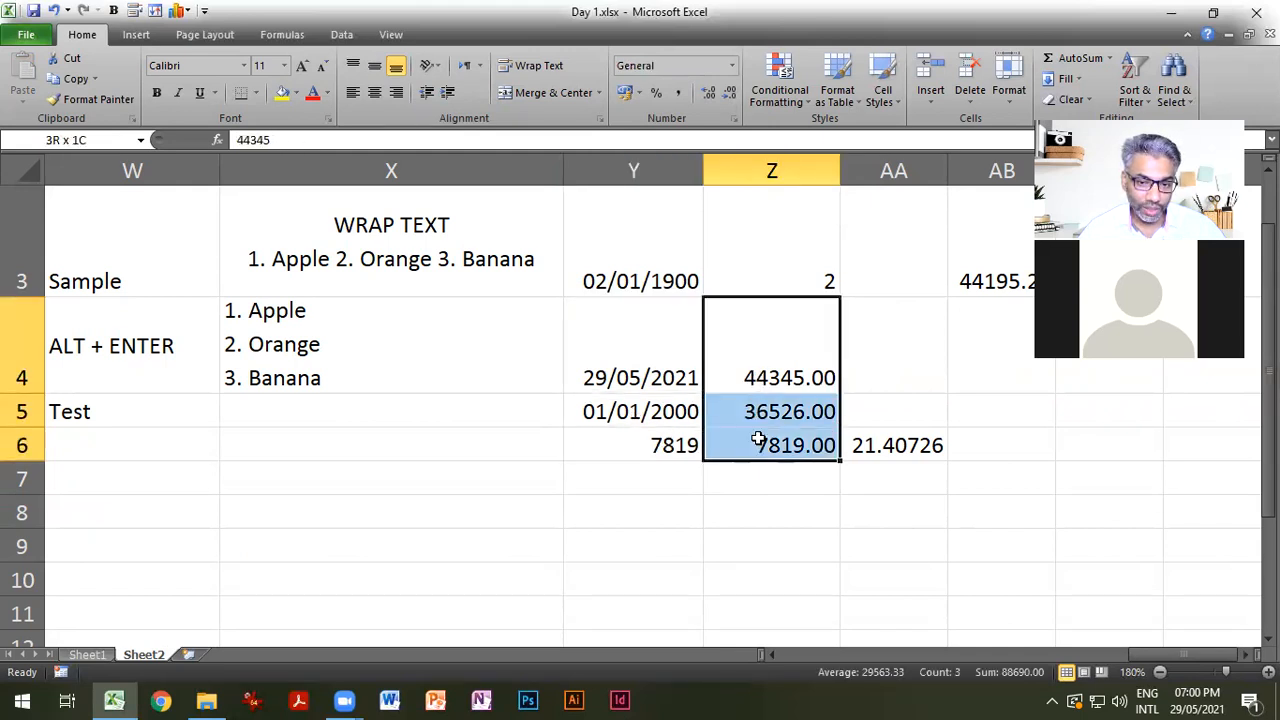
left_click(766, 372)
left_click(740, 440)
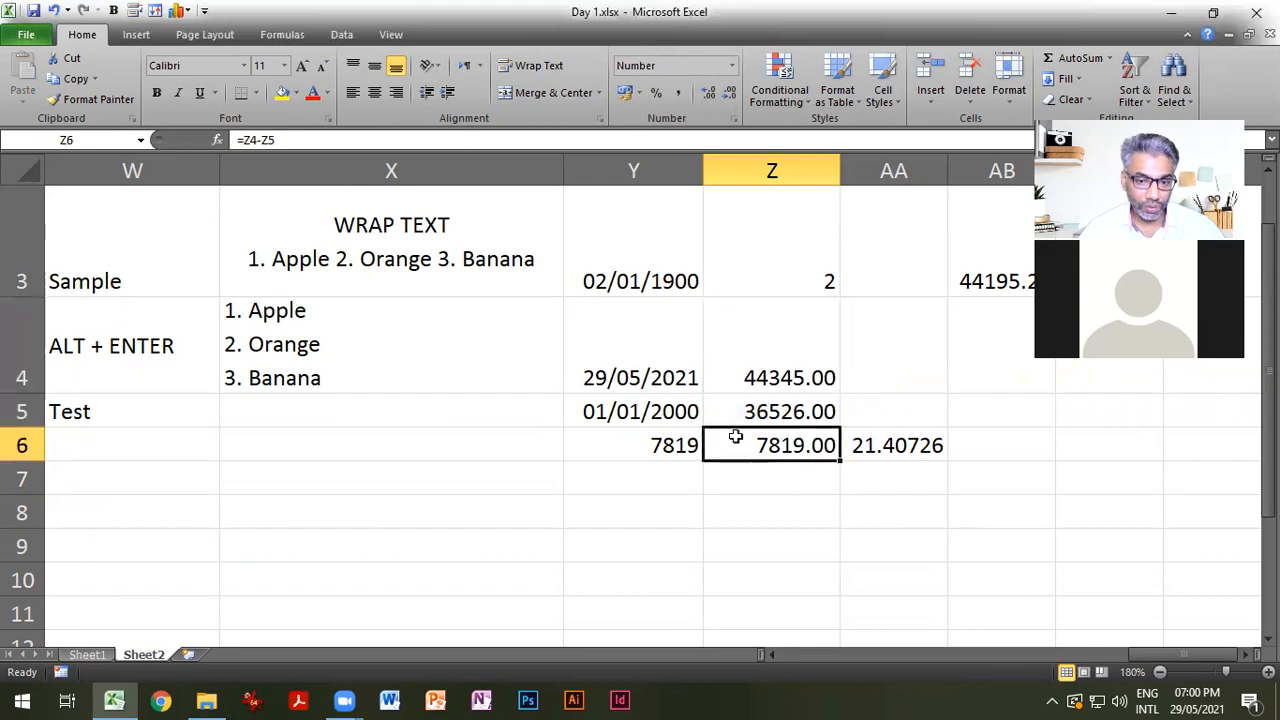
left_click(690, 446)
left_click_drag(690, 446, 757, 443)
left_click_drag(771, 371, 773, 443)
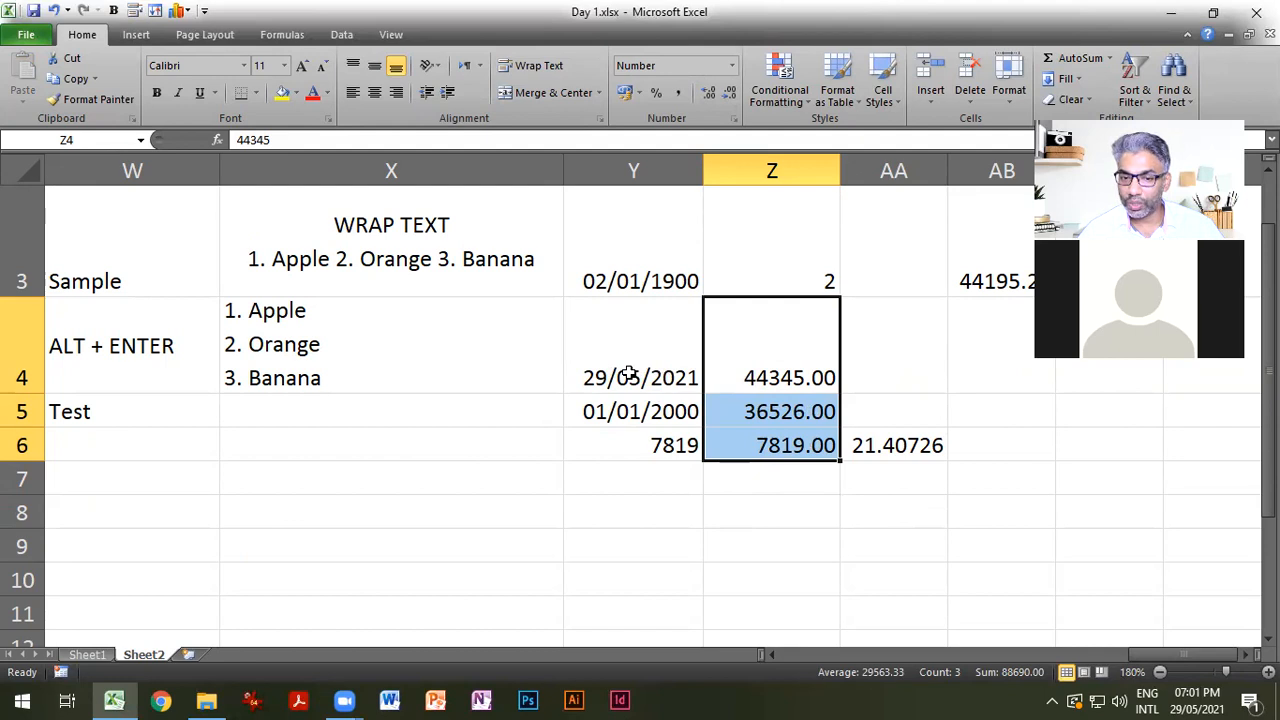
Enter 05/29/2001 in month-first order in Y7 and 29/05/2021 in day-first order in Y8.
left_click(654, 478)
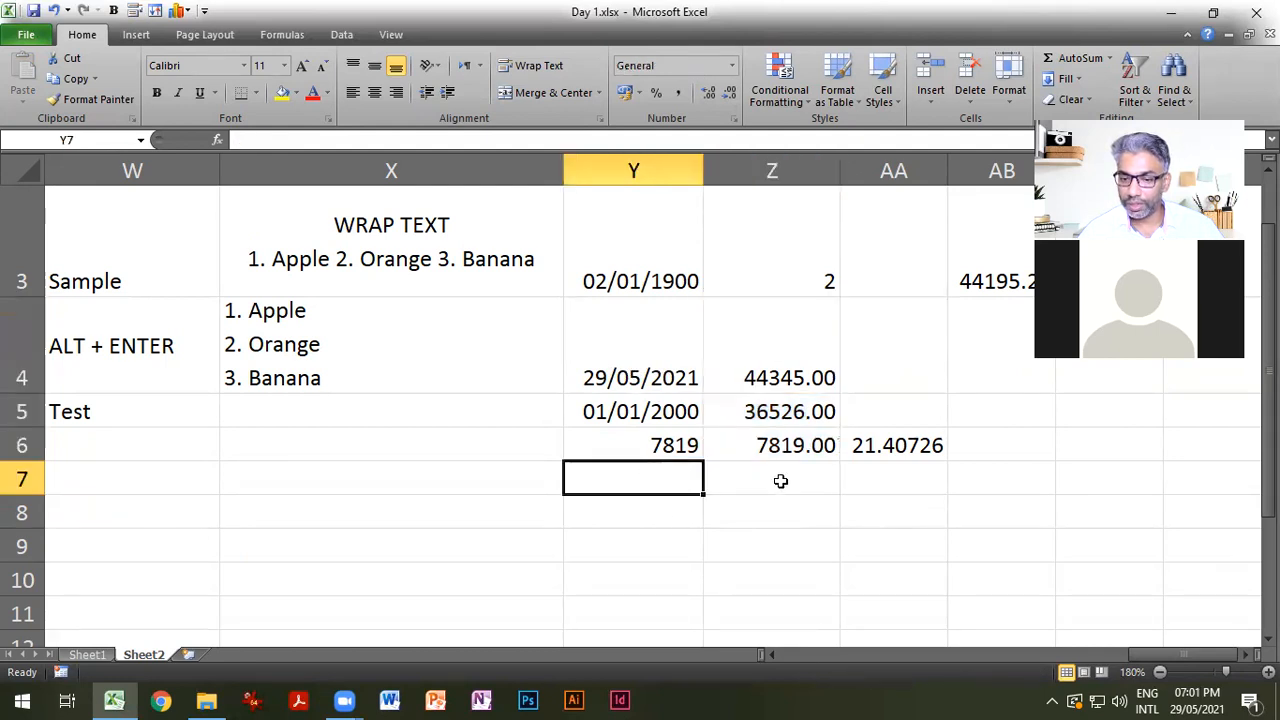
type("05/")
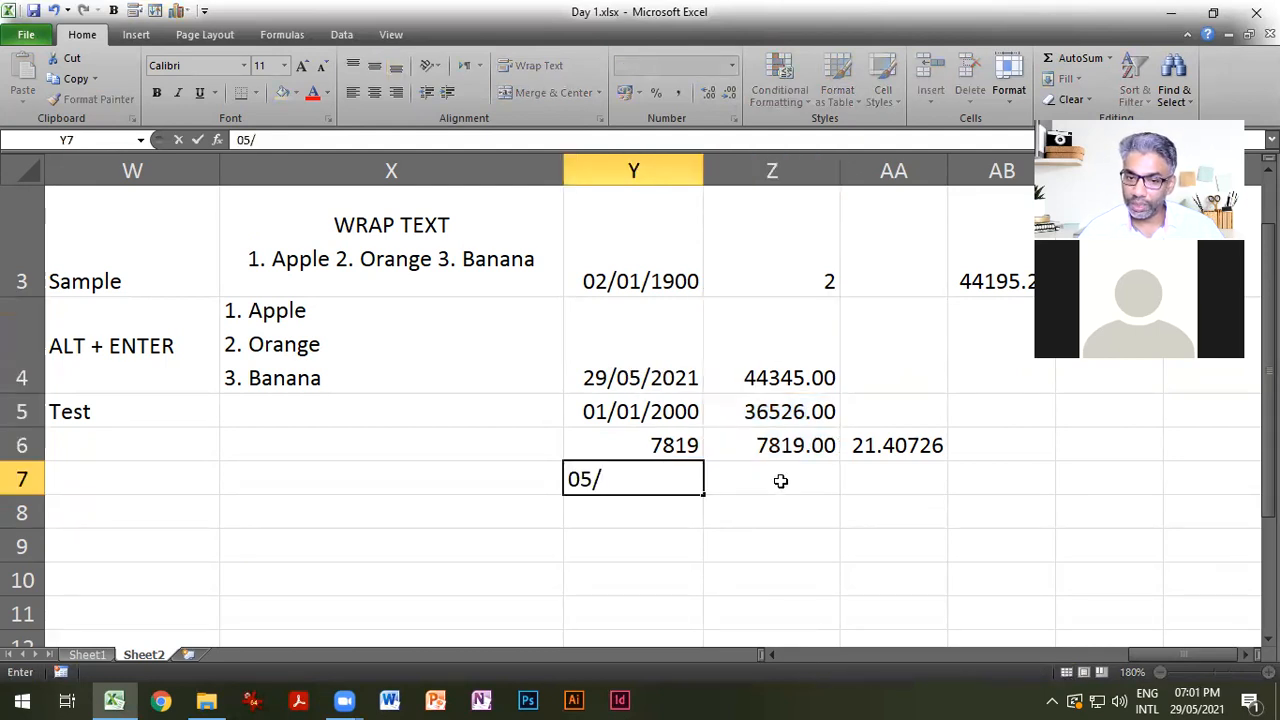
type("29/2001")
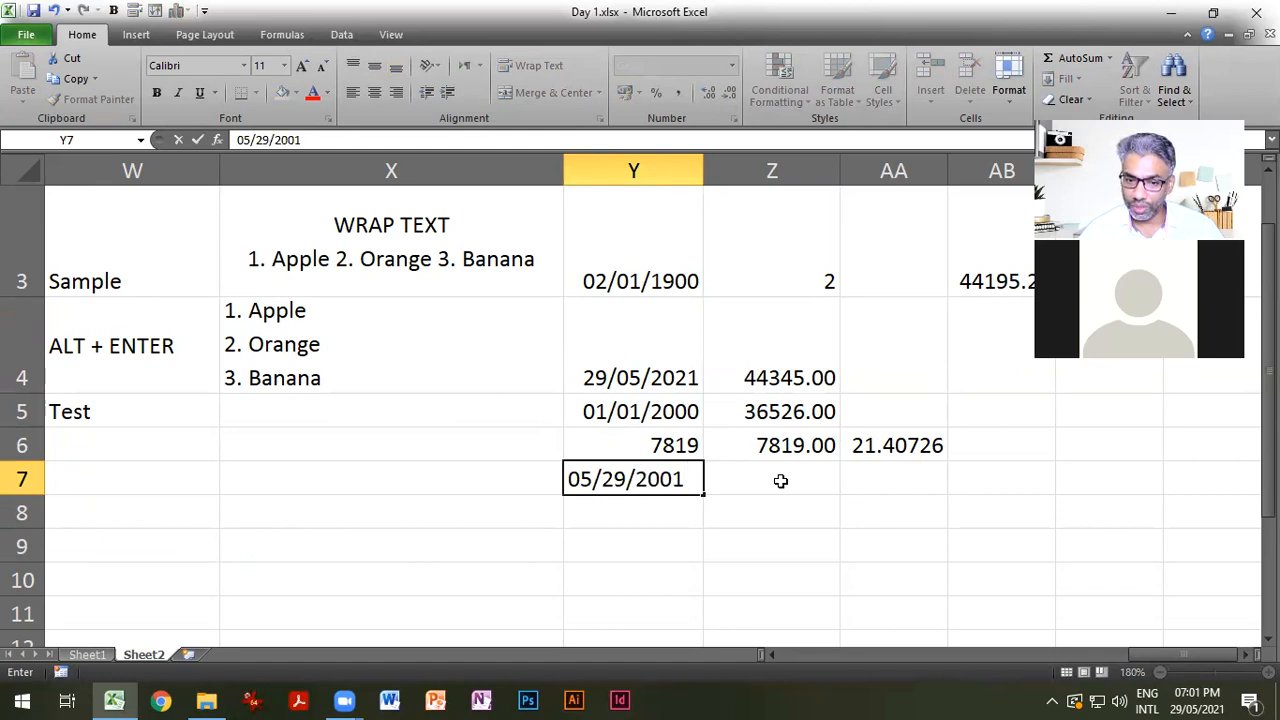
key("Return")
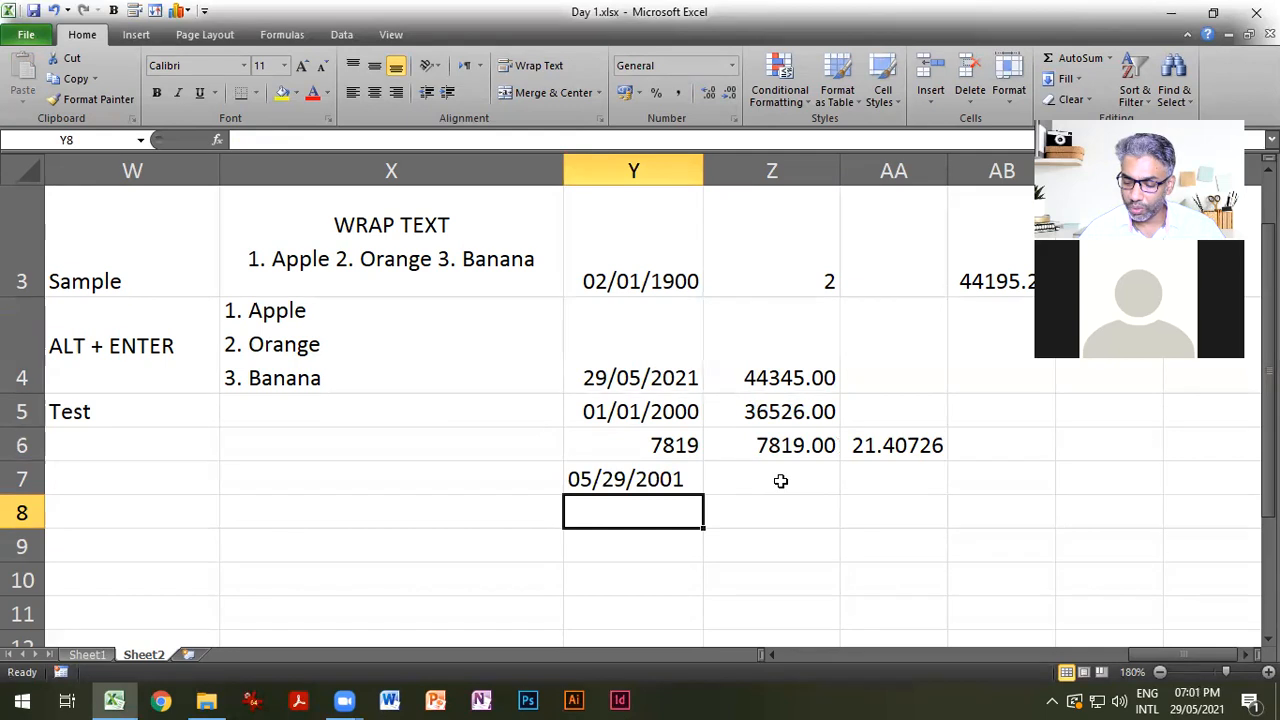
type("29/")
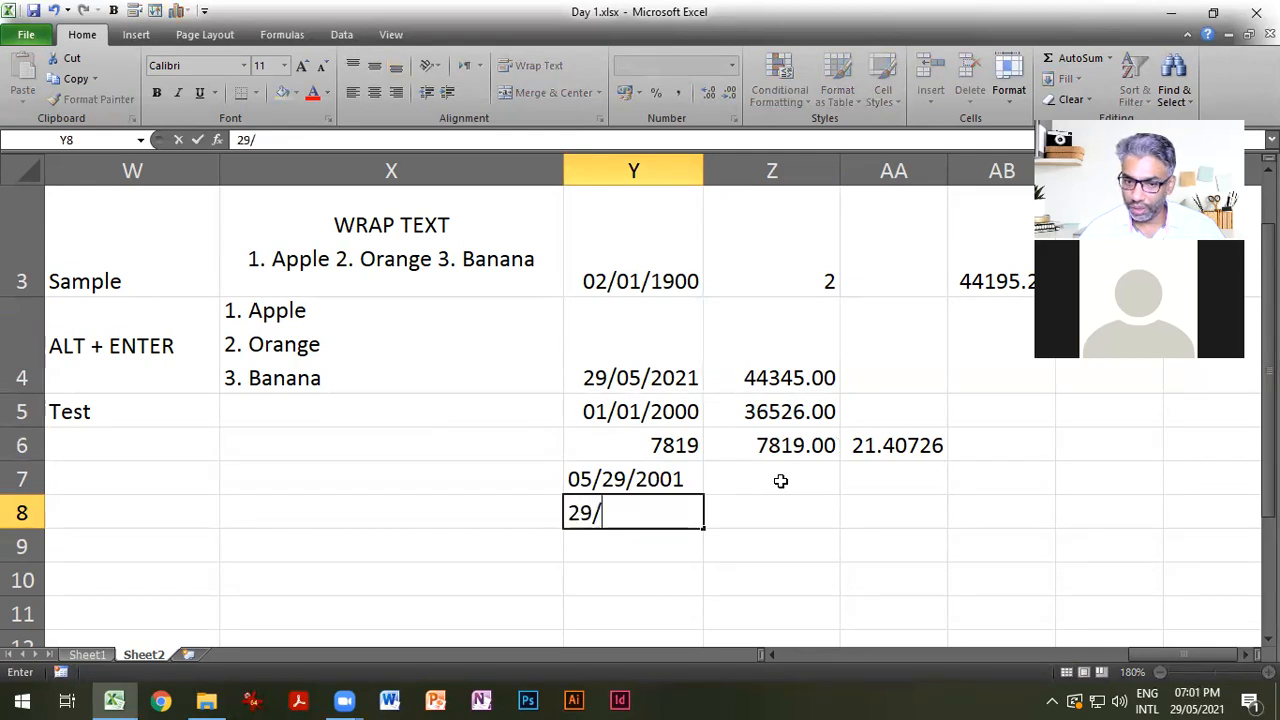
type("05/2021")
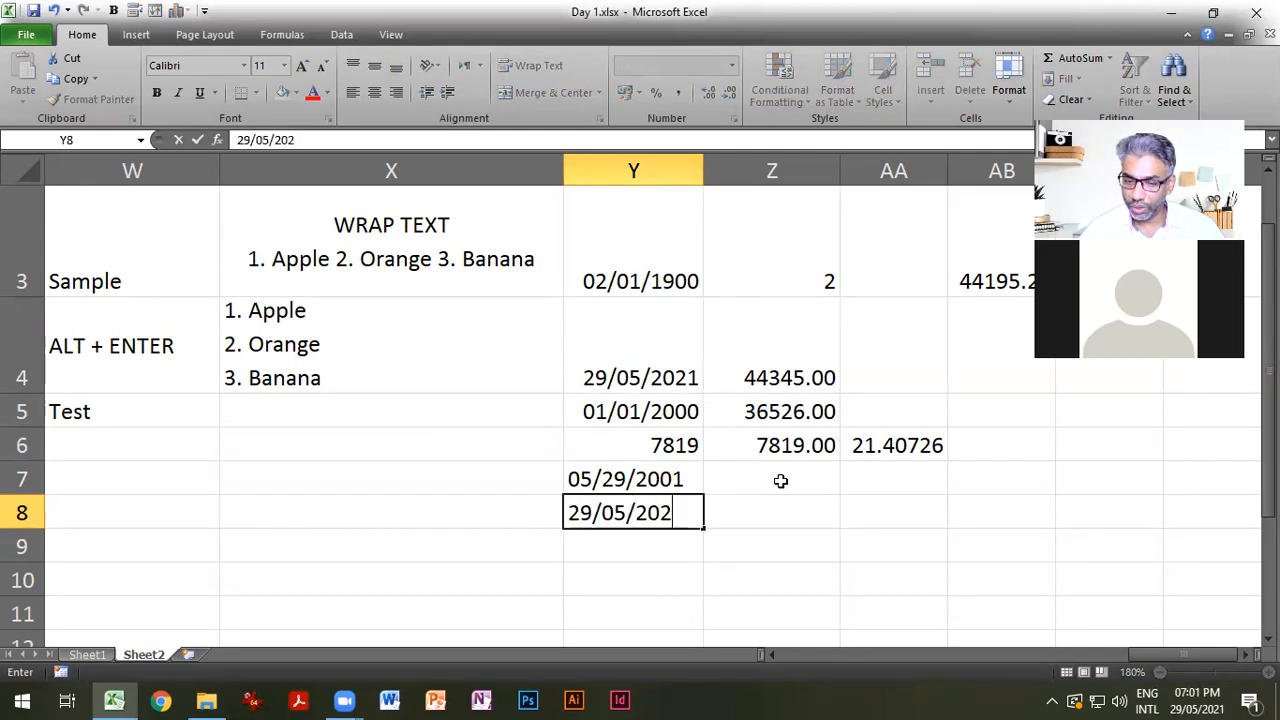
key("Return")
Widen column Y slightly and compare how the entries in Y7 and Y8 are aligned.
left_click(667, 482)
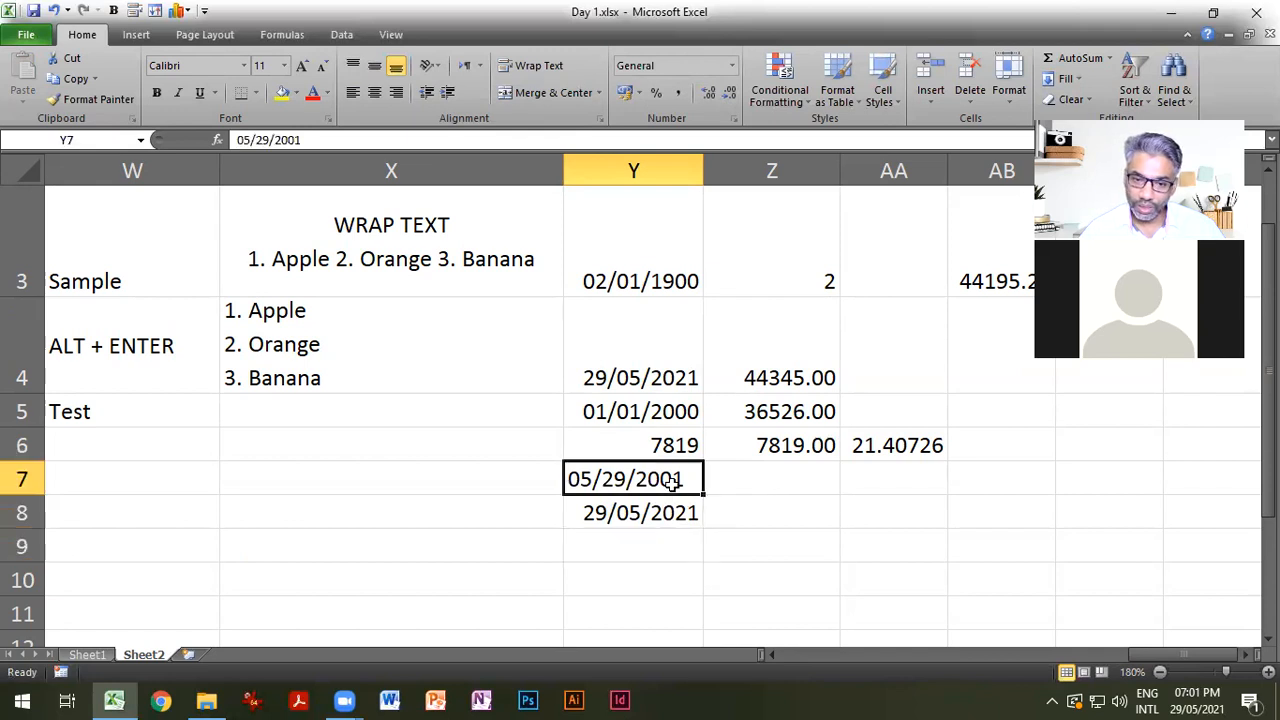
left_click(677, 512)
left_click_drag(703, 170, 730, 170)
left_click(686, 481)
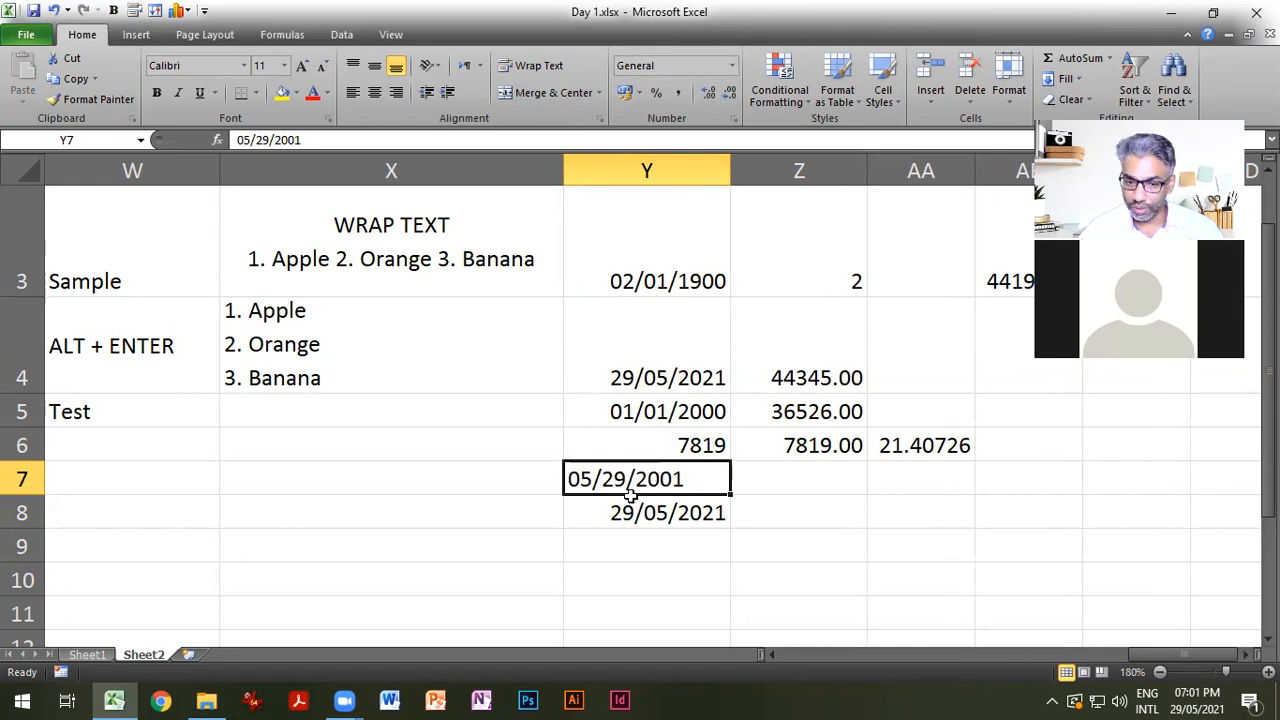
left_click(665, 512)
left_click(644, 481)
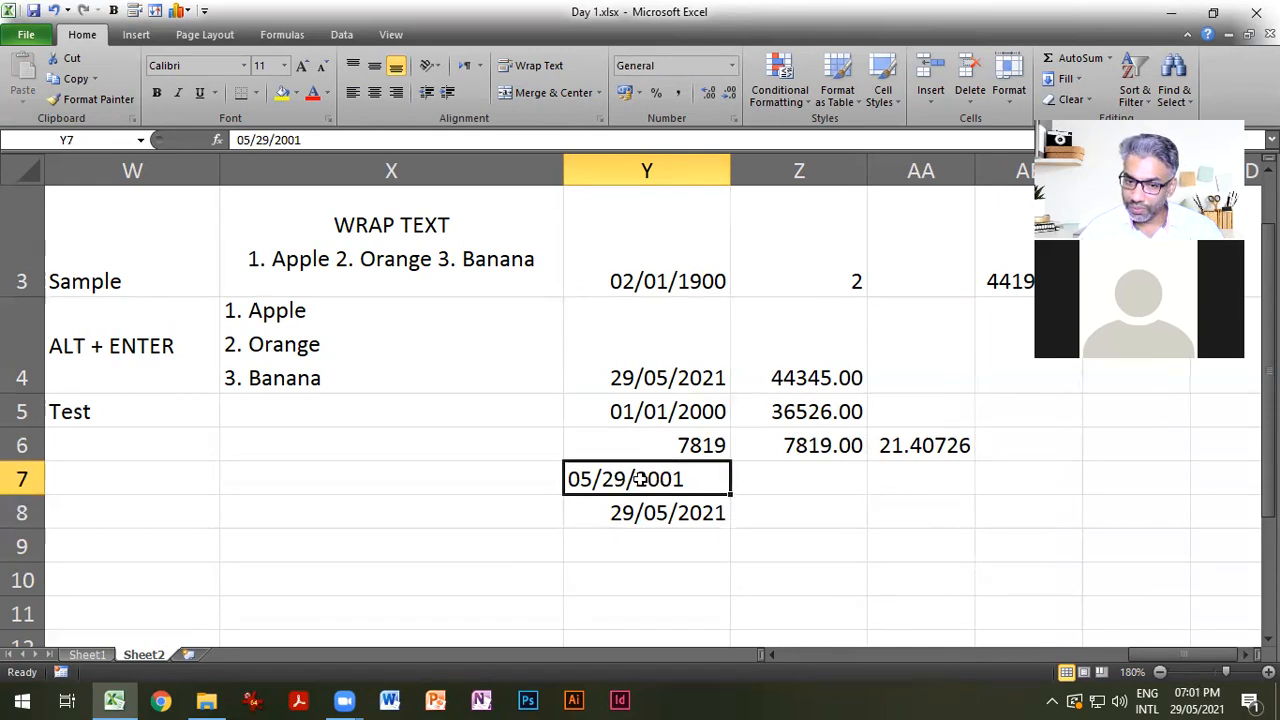
Enter the short-form date 1/1/21 in Y9.
left_click(638, 541)
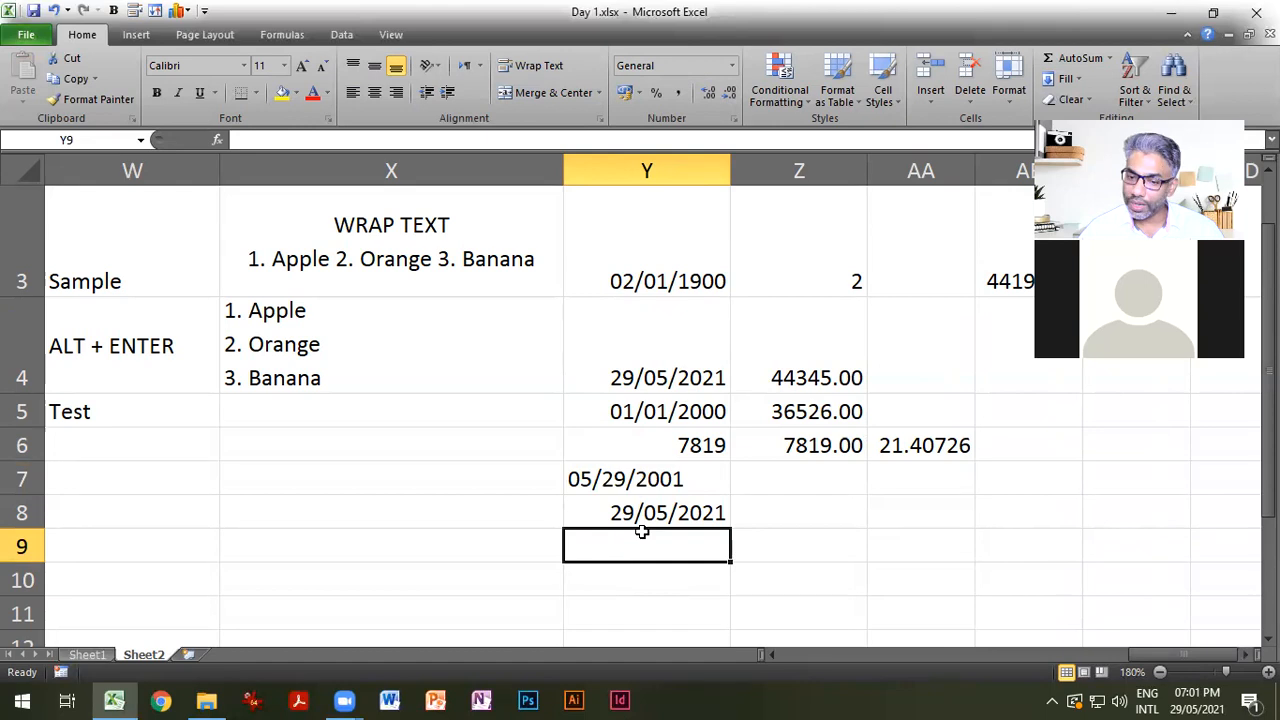
type("1/1/21")
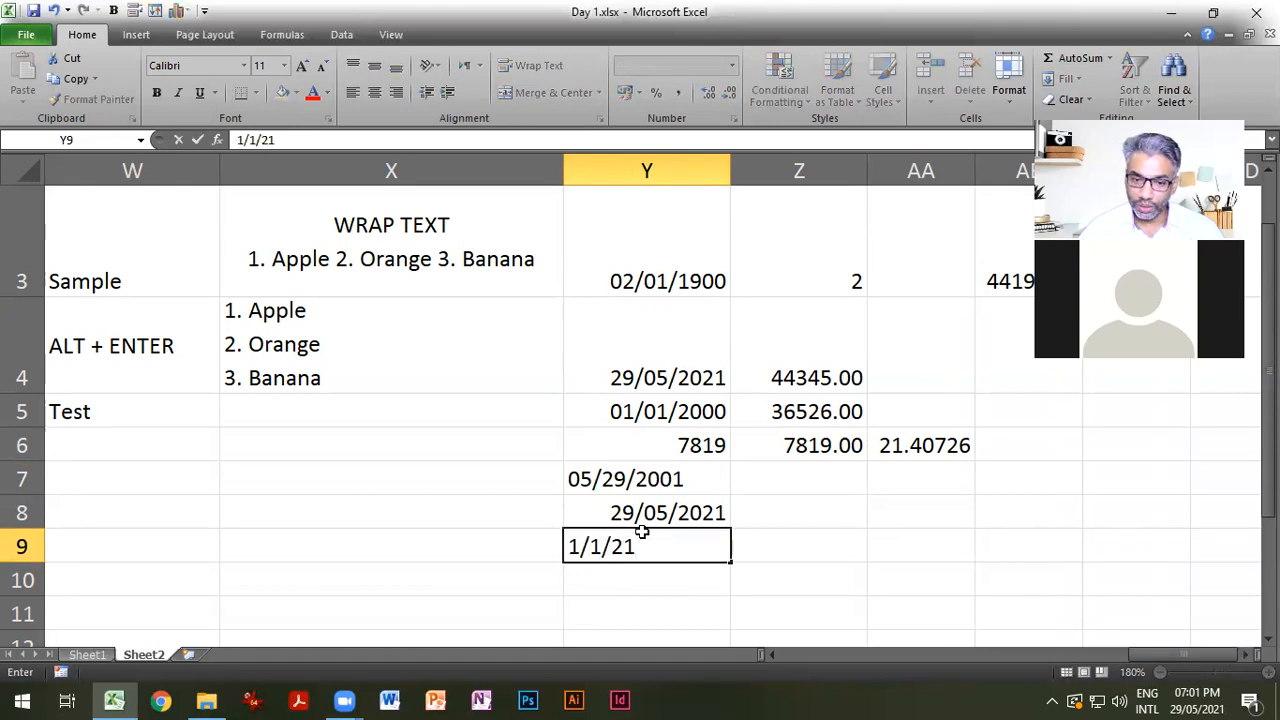
key("Return")
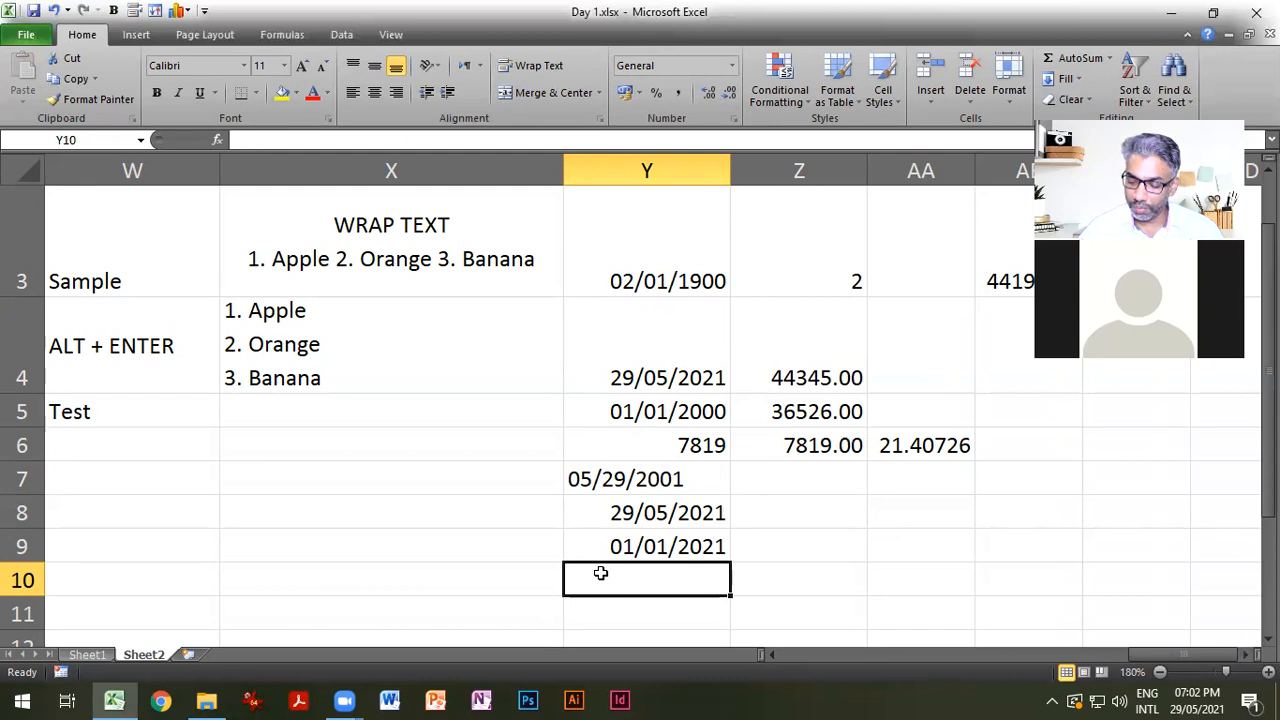
Enter 05/01/2021 in Y10 and compare it with the month-first entry in Y7.
type("05/01/2021")
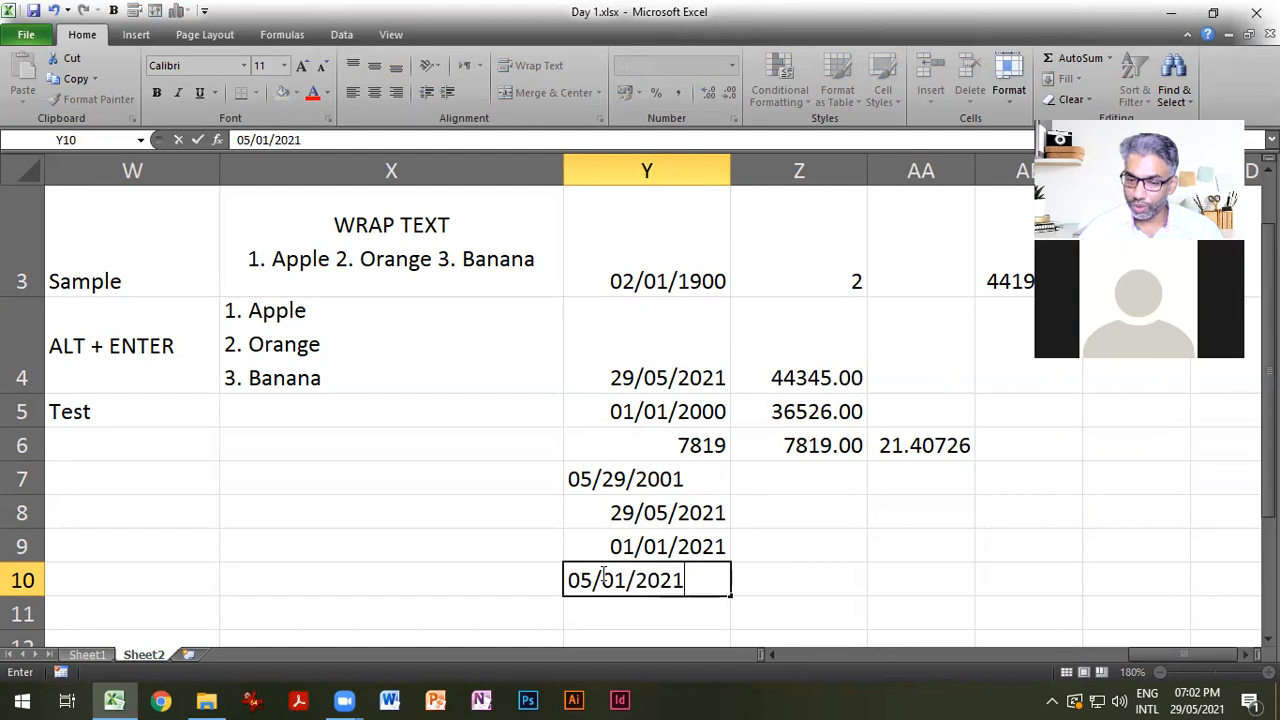
key("Return")
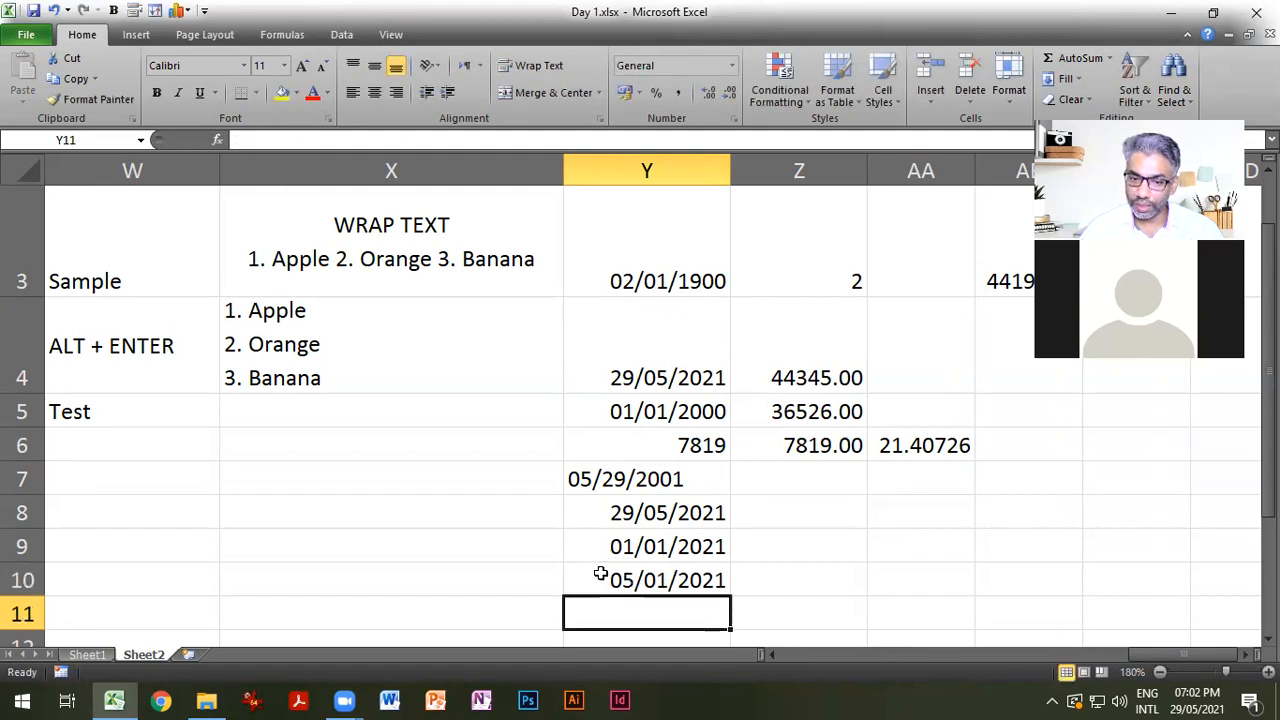
left_click(634, 580)
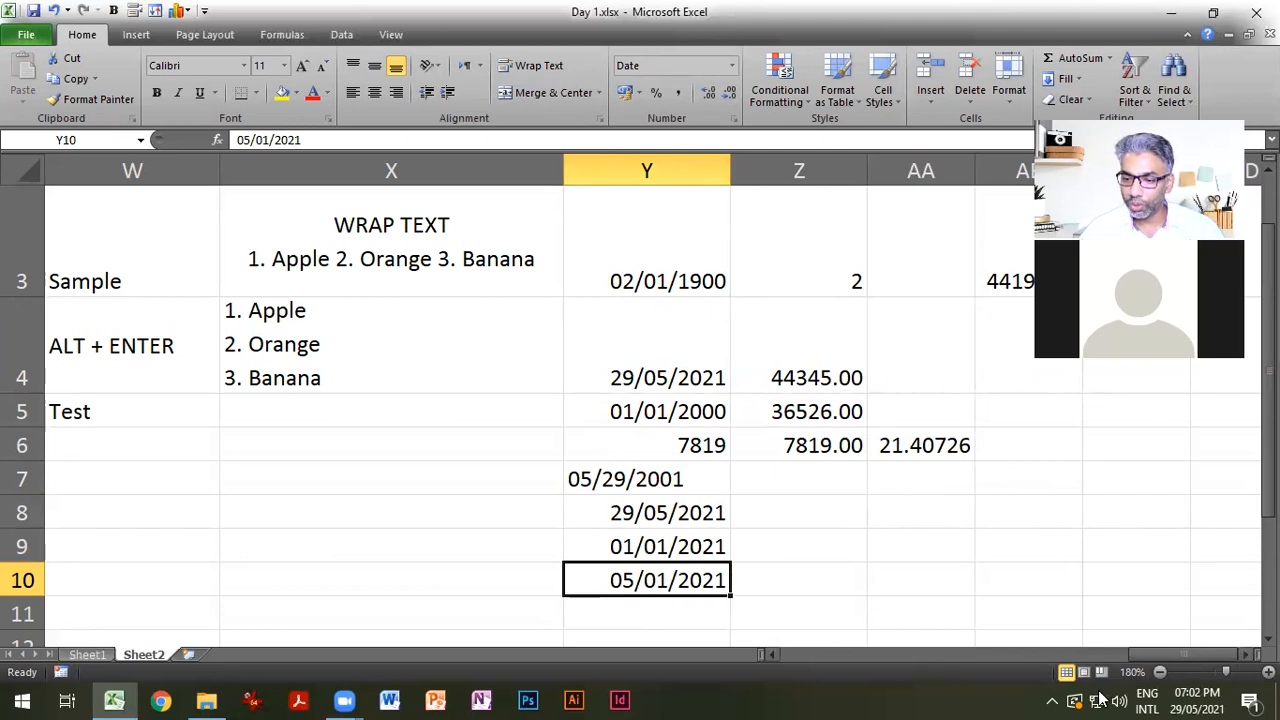
mouse_move(1198, 697)
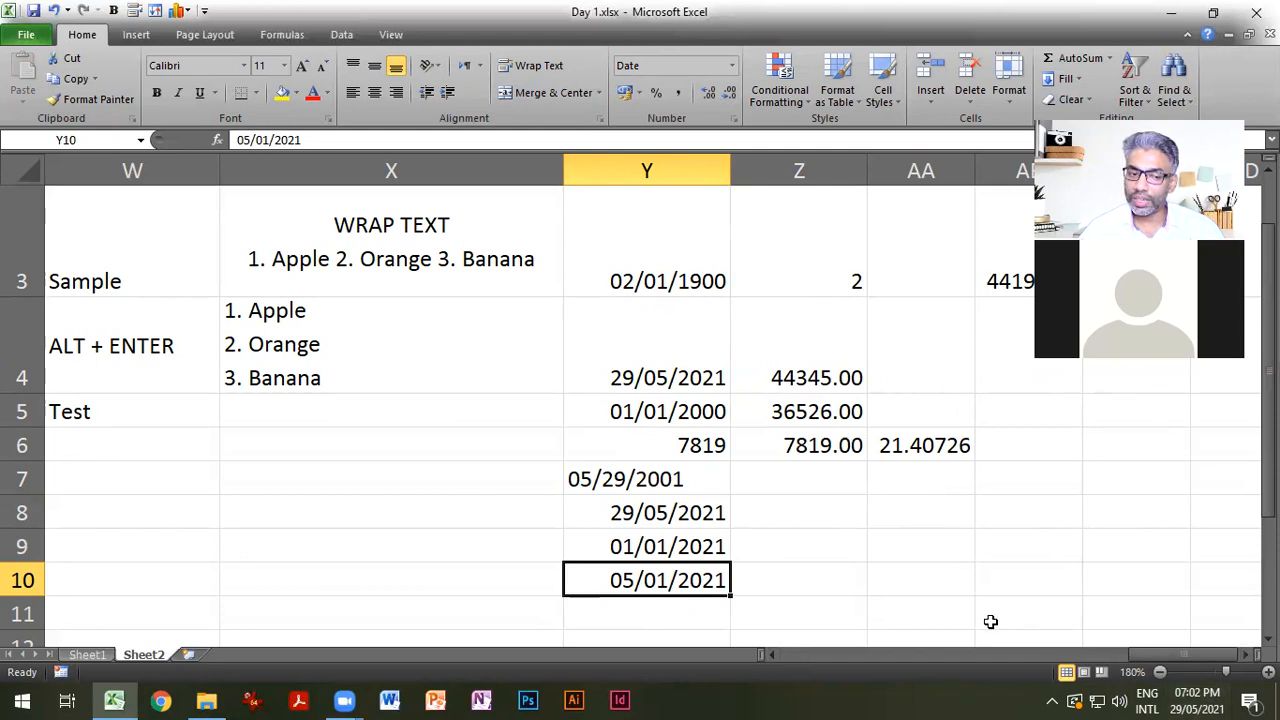
left_click(680, 481)
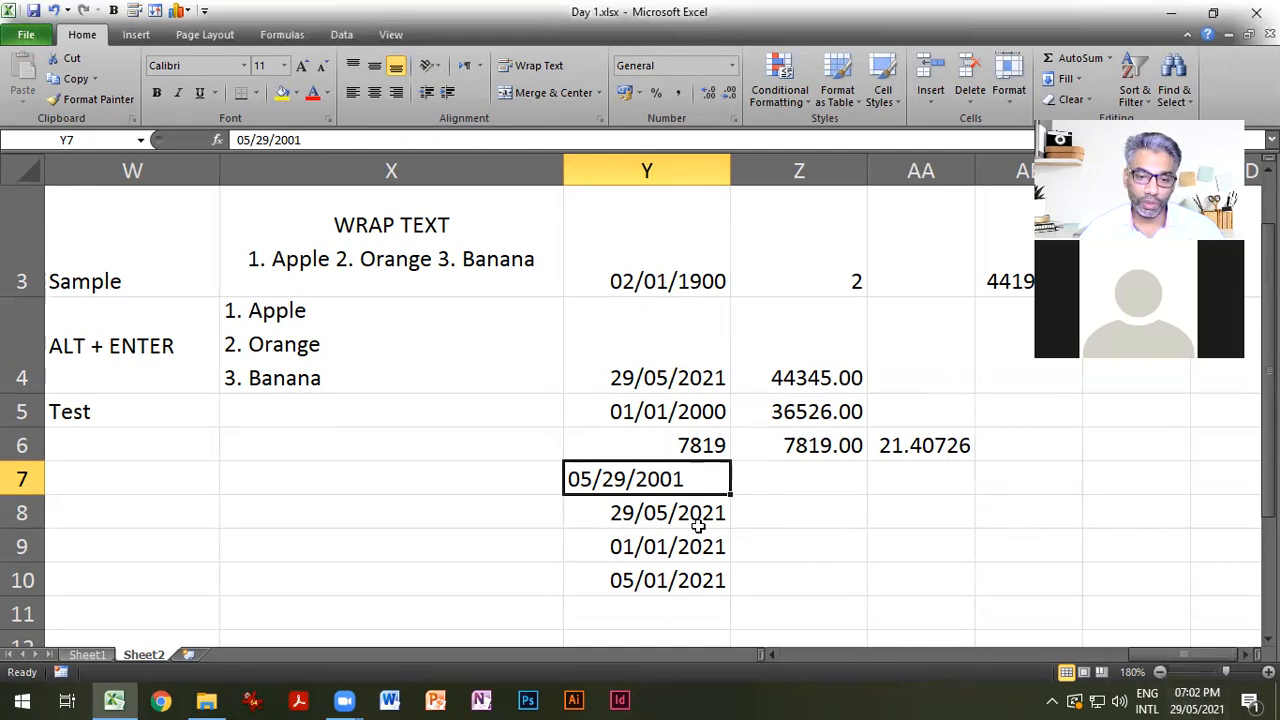
Enter the note "MM DD YY - Control Panel > Regional Settings" in X8.
left_click(464, 502)
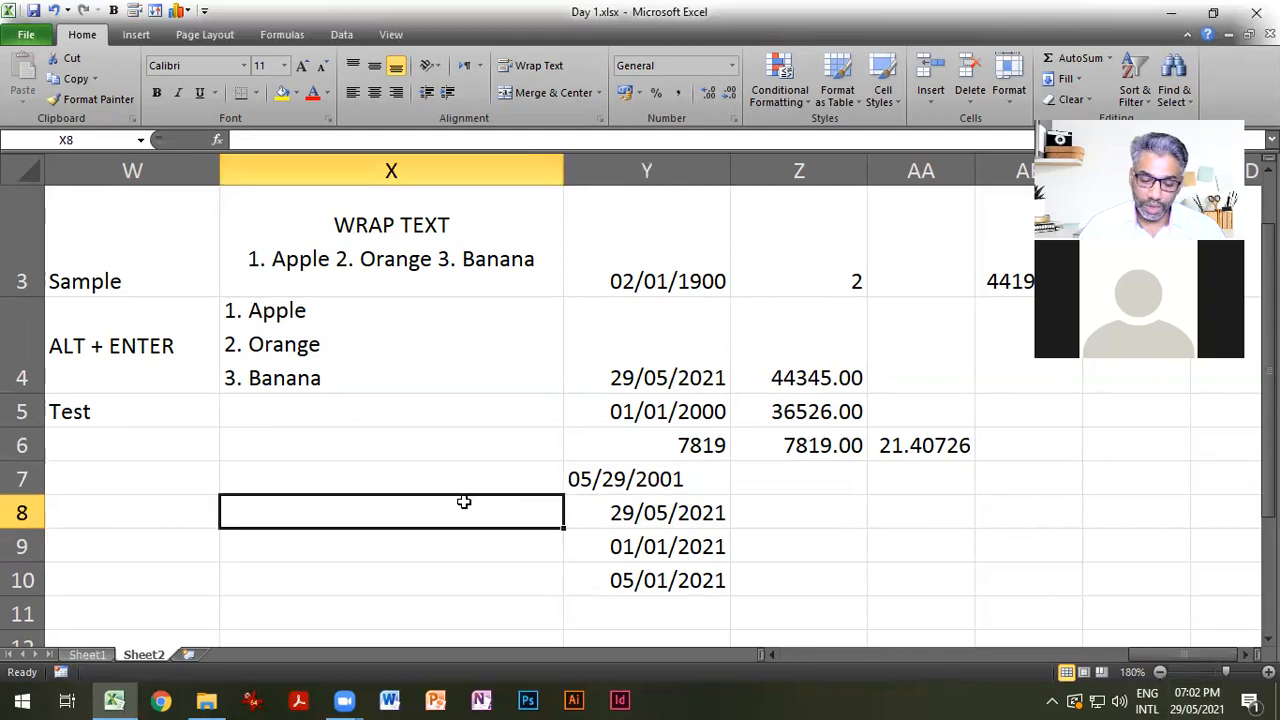
type("MM DD YY")
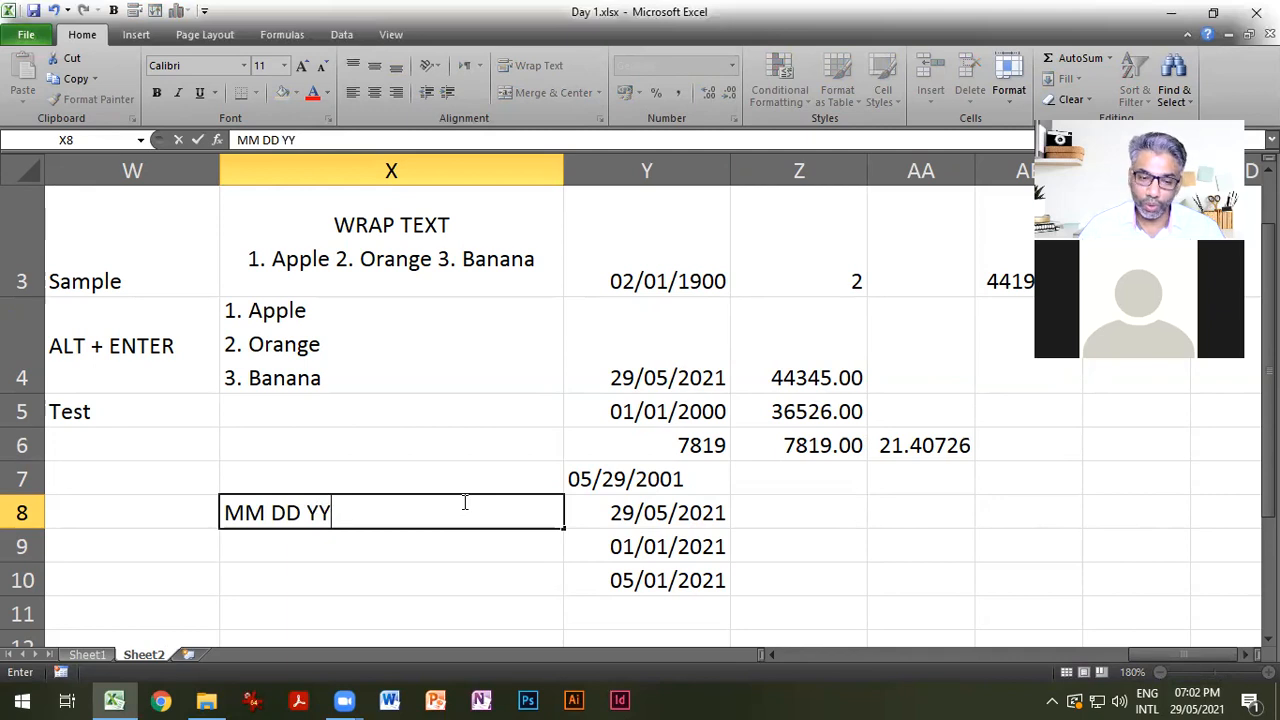
key("Return")
left_click(464, 501)
double_click(464, 503)
type("- C")
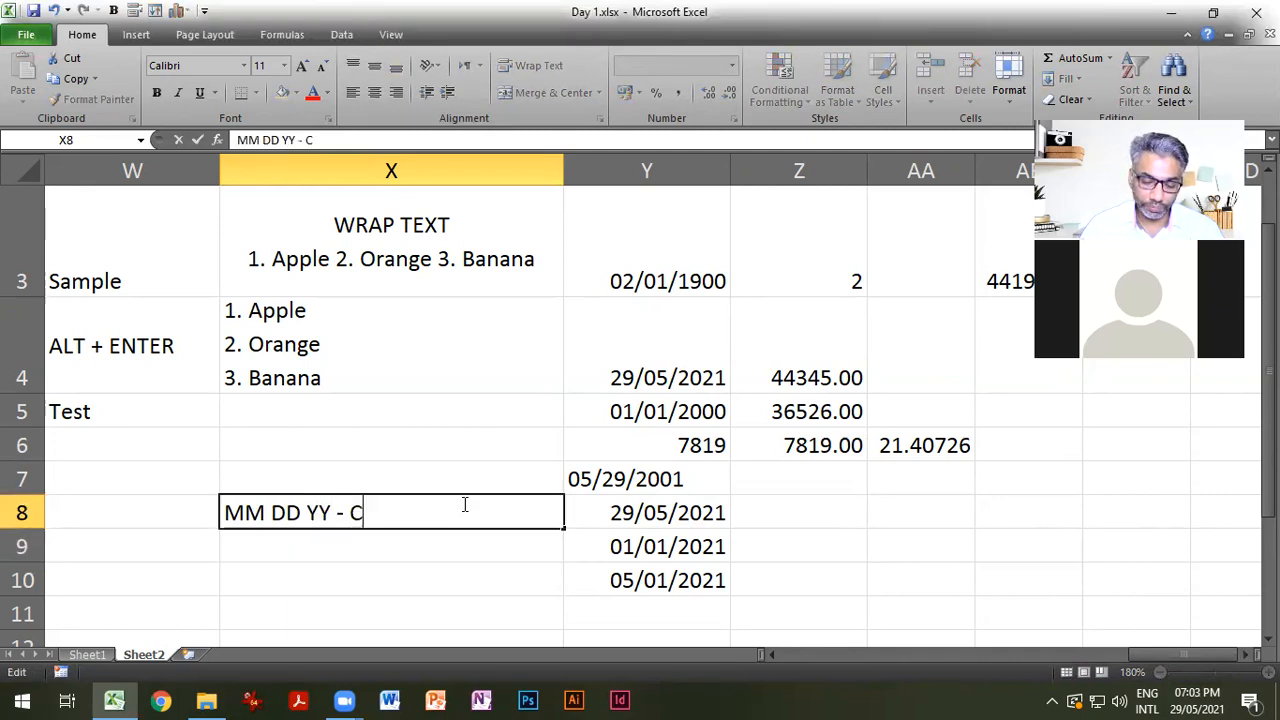
type("ontrol P")
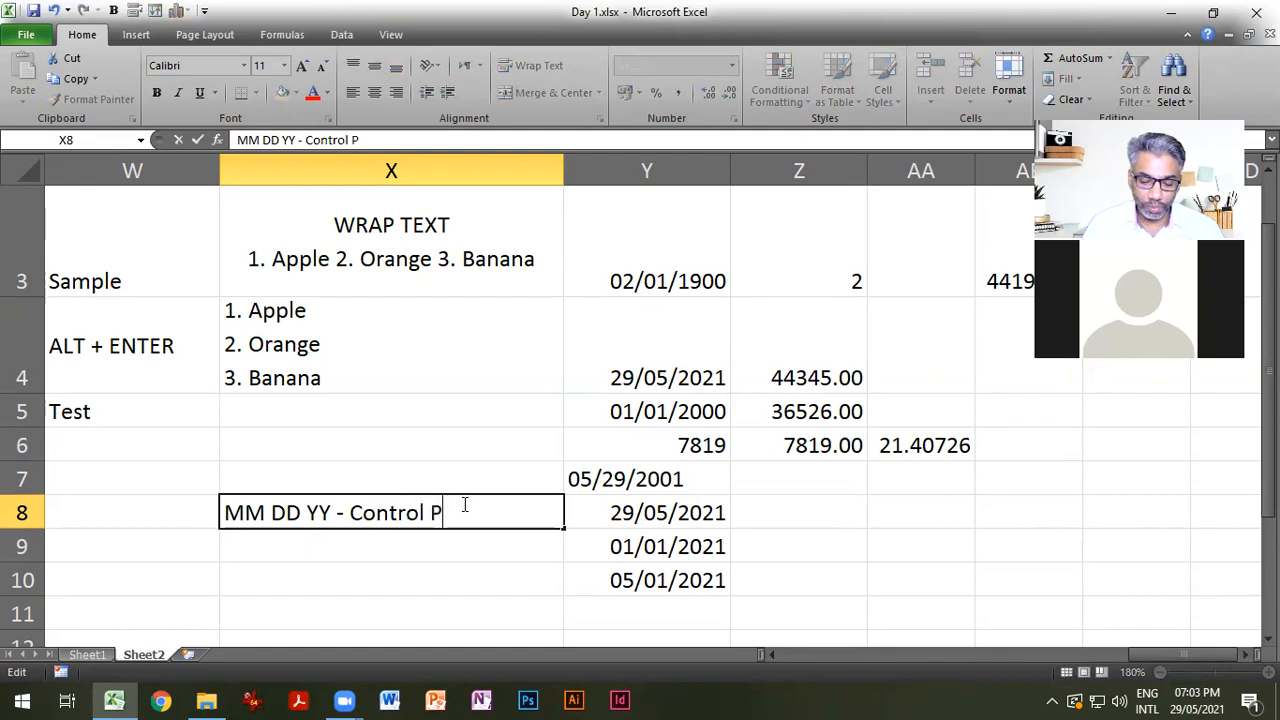
type("anel > R")
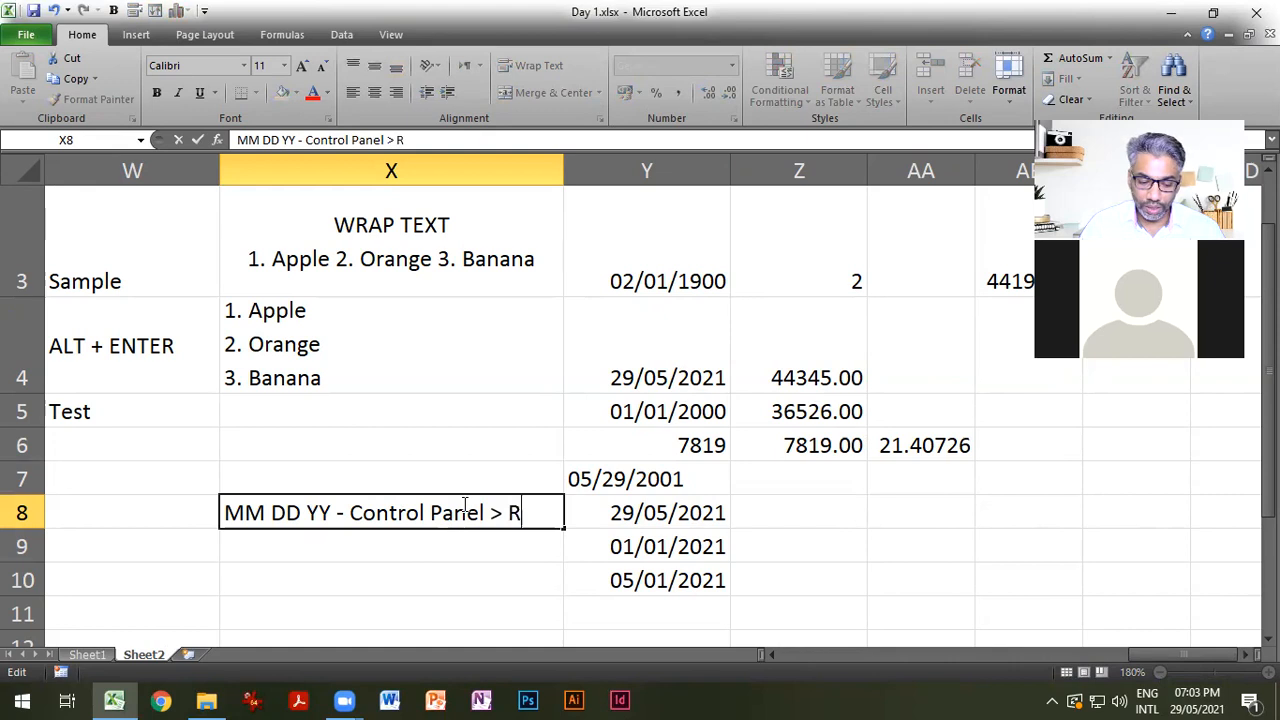
type("egional Settings")
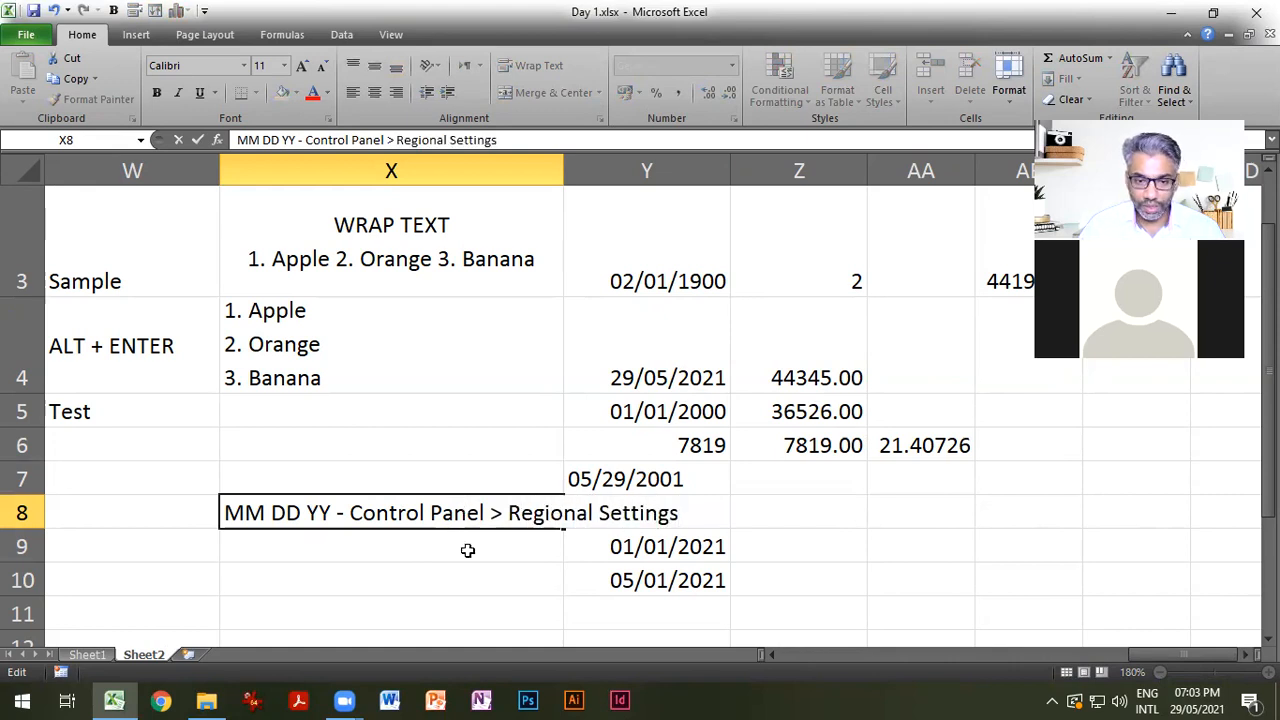
Autofit column X to the length of the note in X8.
left_click(496, 580)
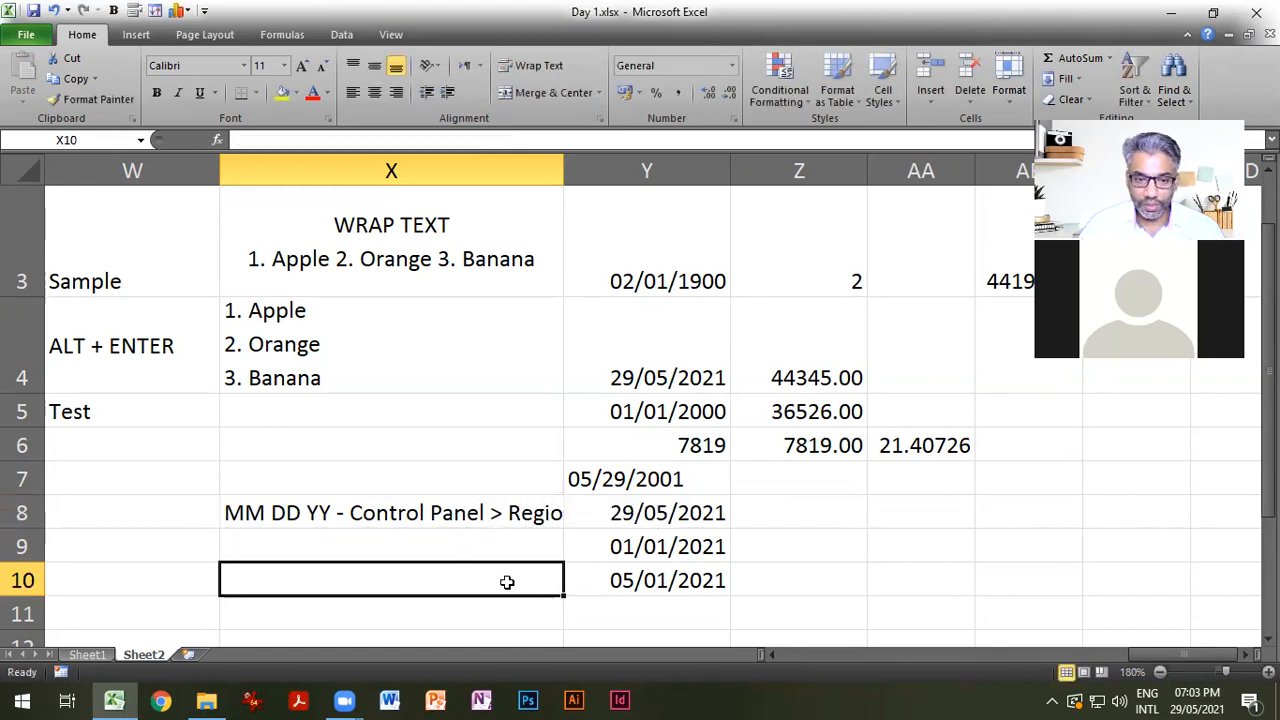
double_click(559, 180)
left_click(568, 512)
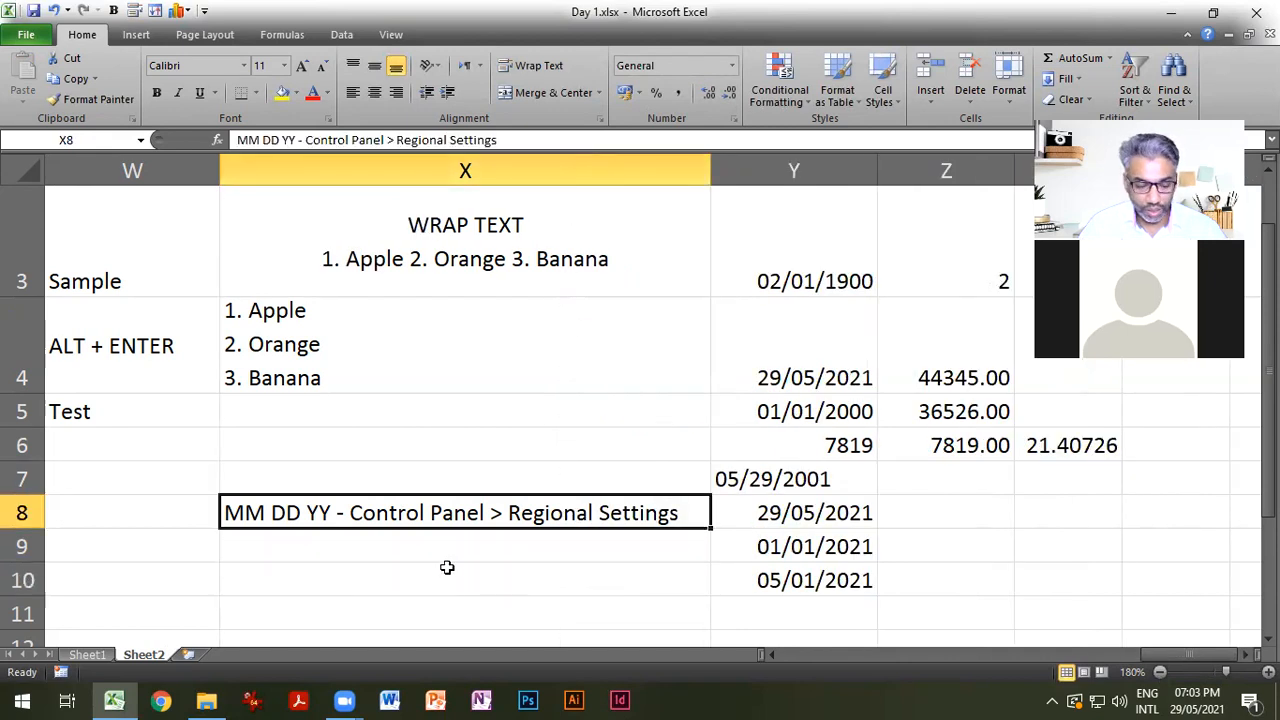
Switch to the Windows Control Panel and open the custom date format settings for the region.
key("super")
type("con")
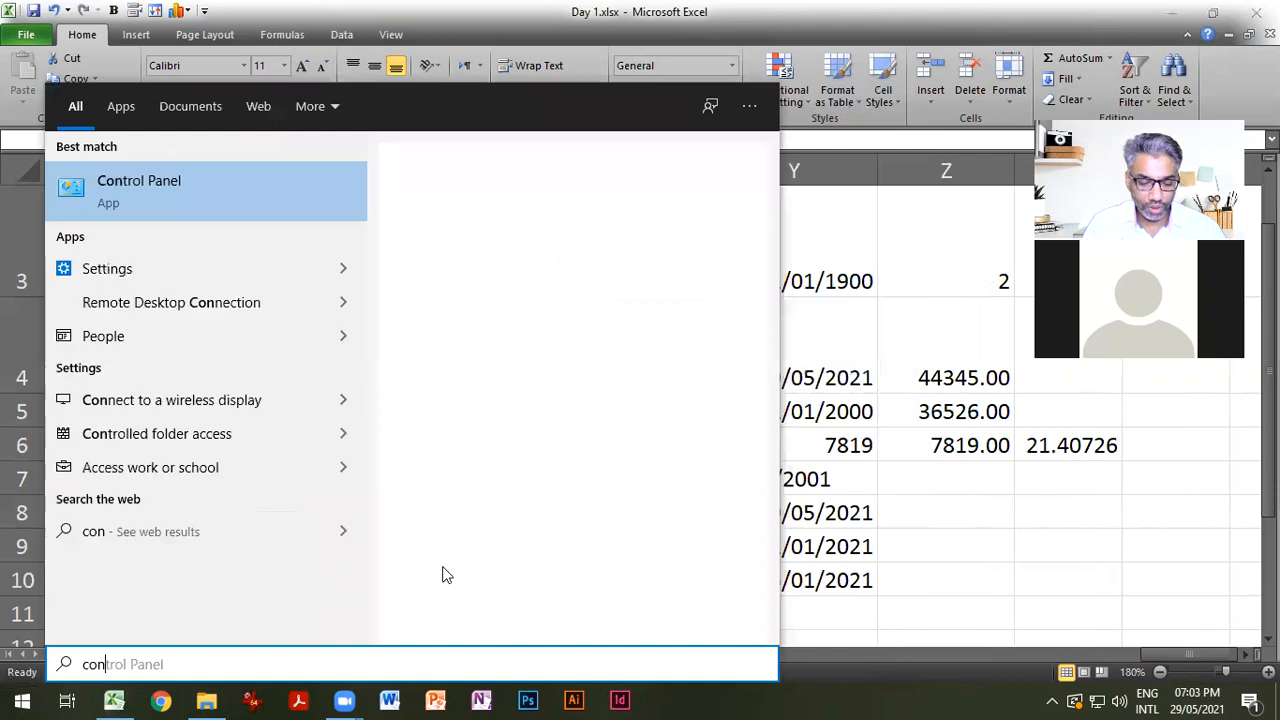
type("tr")
left_click(294, 214)
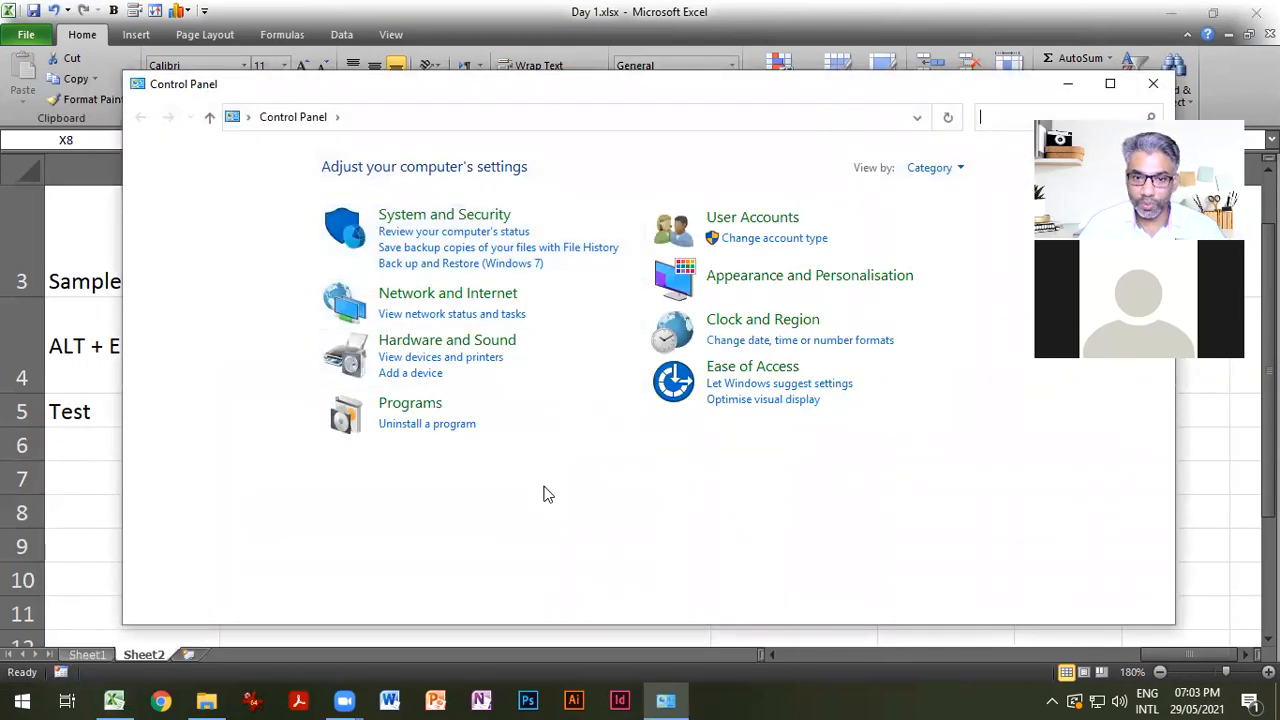
left_click(766, 327)
left_click(403, 213)
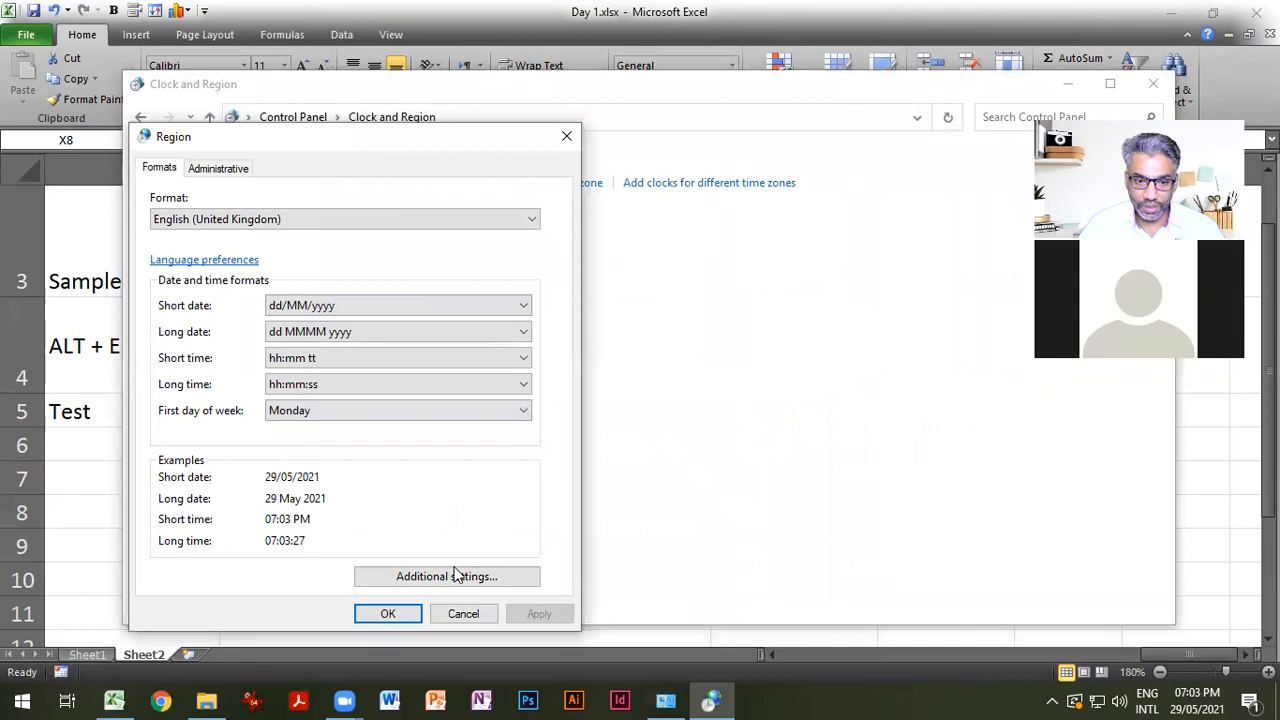
left_click(455, 576)
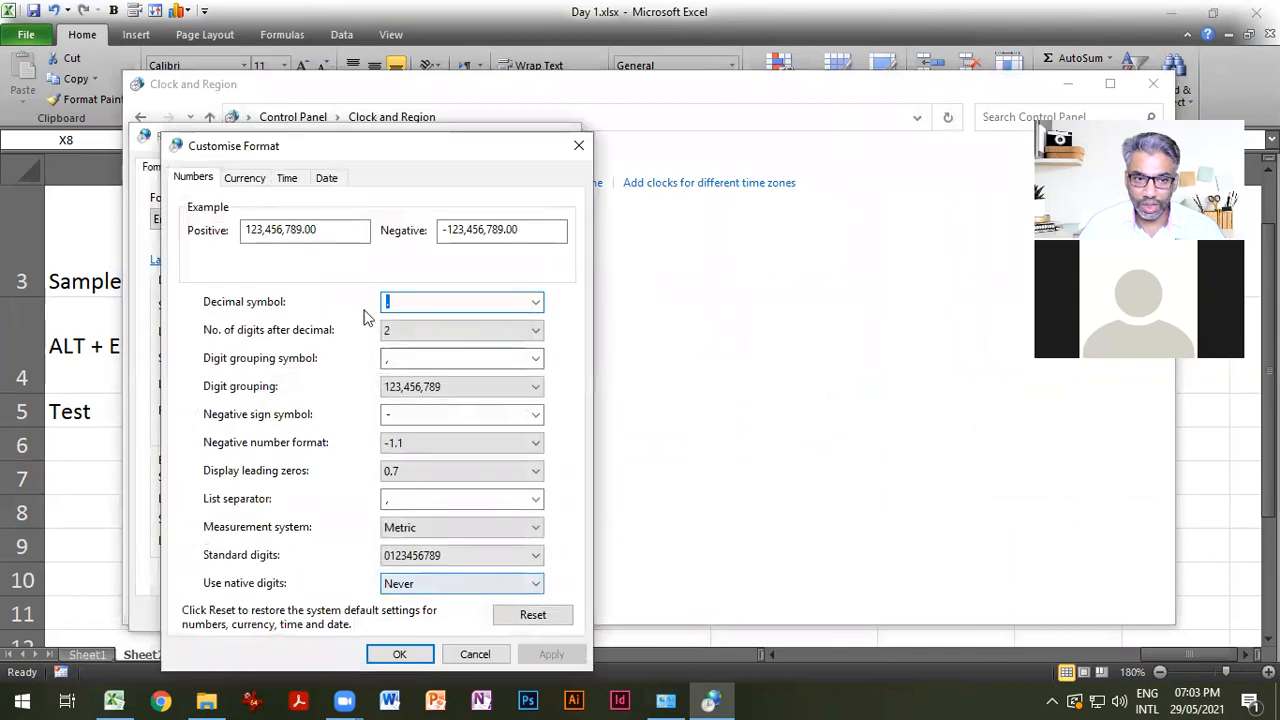
left_click(328, 179)
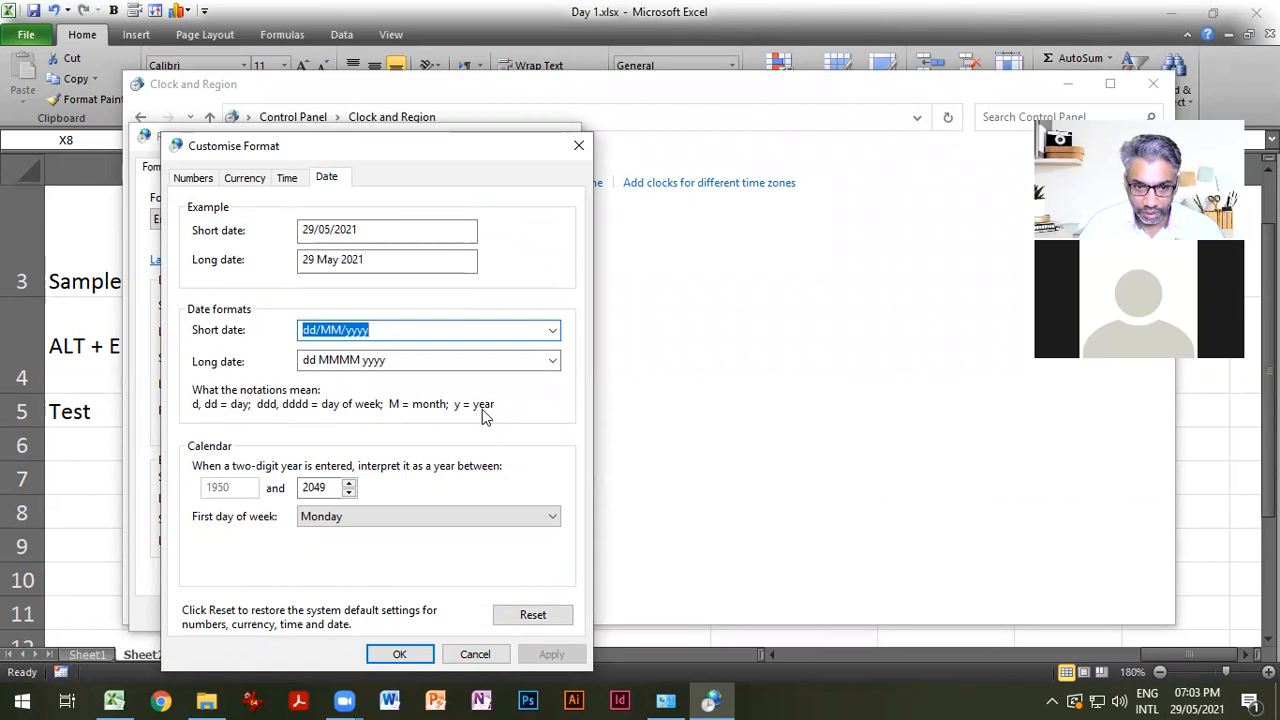
Review the available short date formats, keep dd/MM/yyyy, and close the Customise Format and Region dialogs without applying changes.
left_click(391, 330)
type("sdfds")
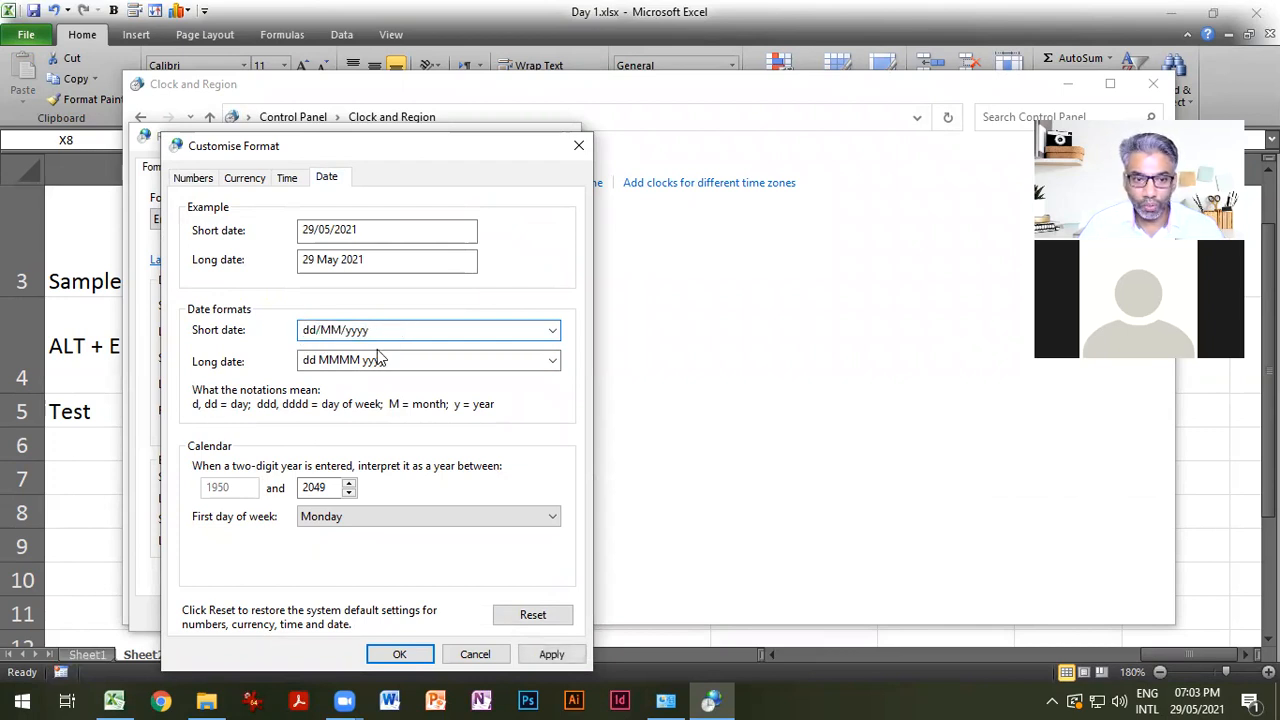
left_click(553, 331)
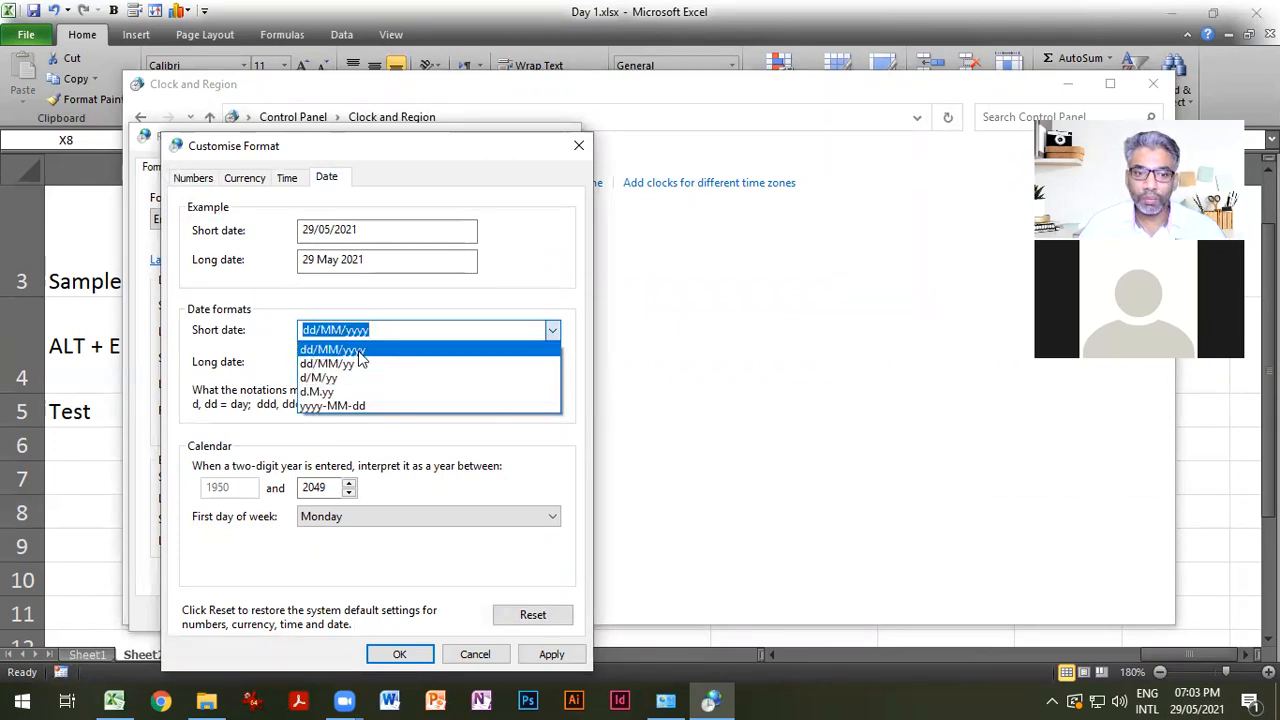
left_click(390, 346)
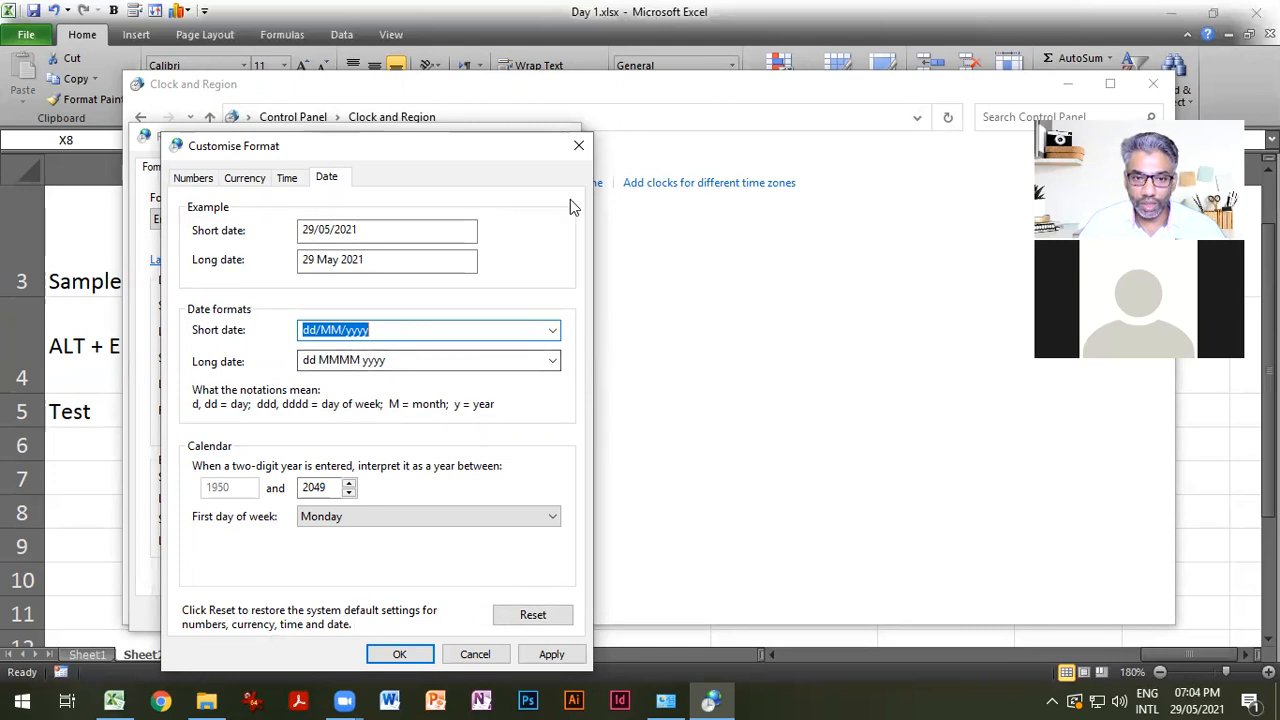
left_click(578, 145)
left_click(569, 134)
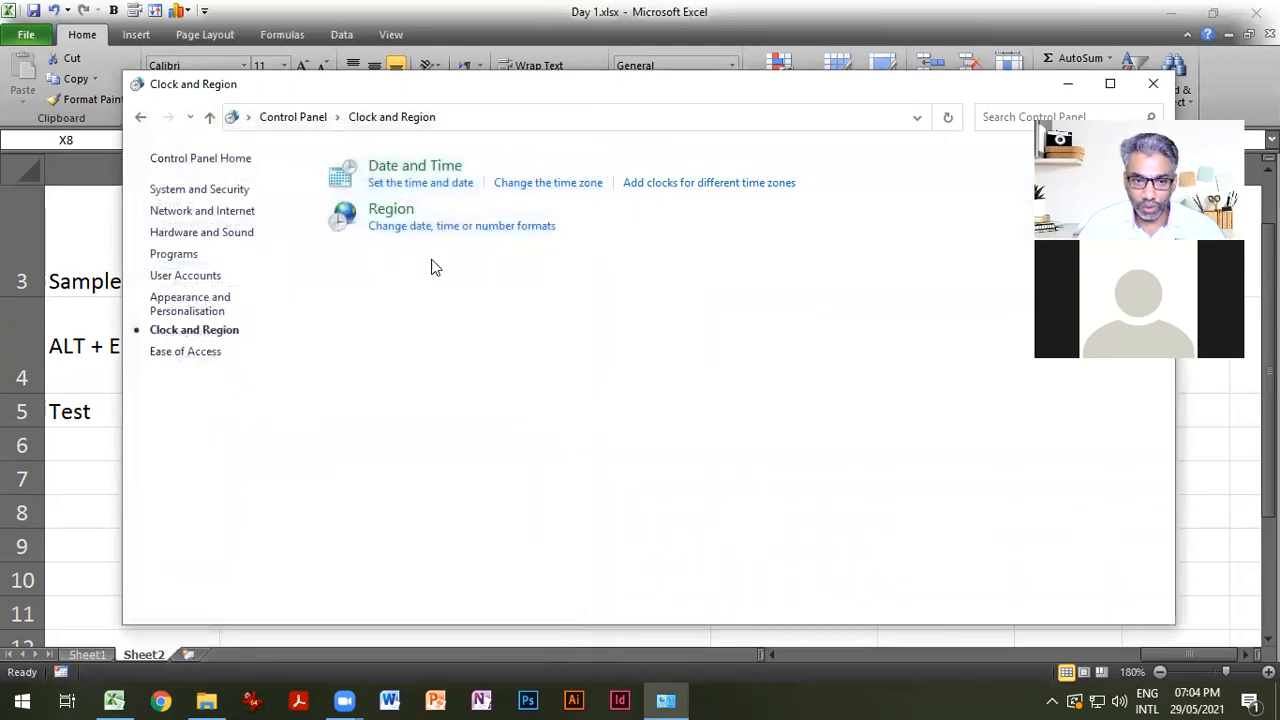
Reopen the region's additional settings, review the short and long date formats again, and return to the workbook.
left_click(390, 209)
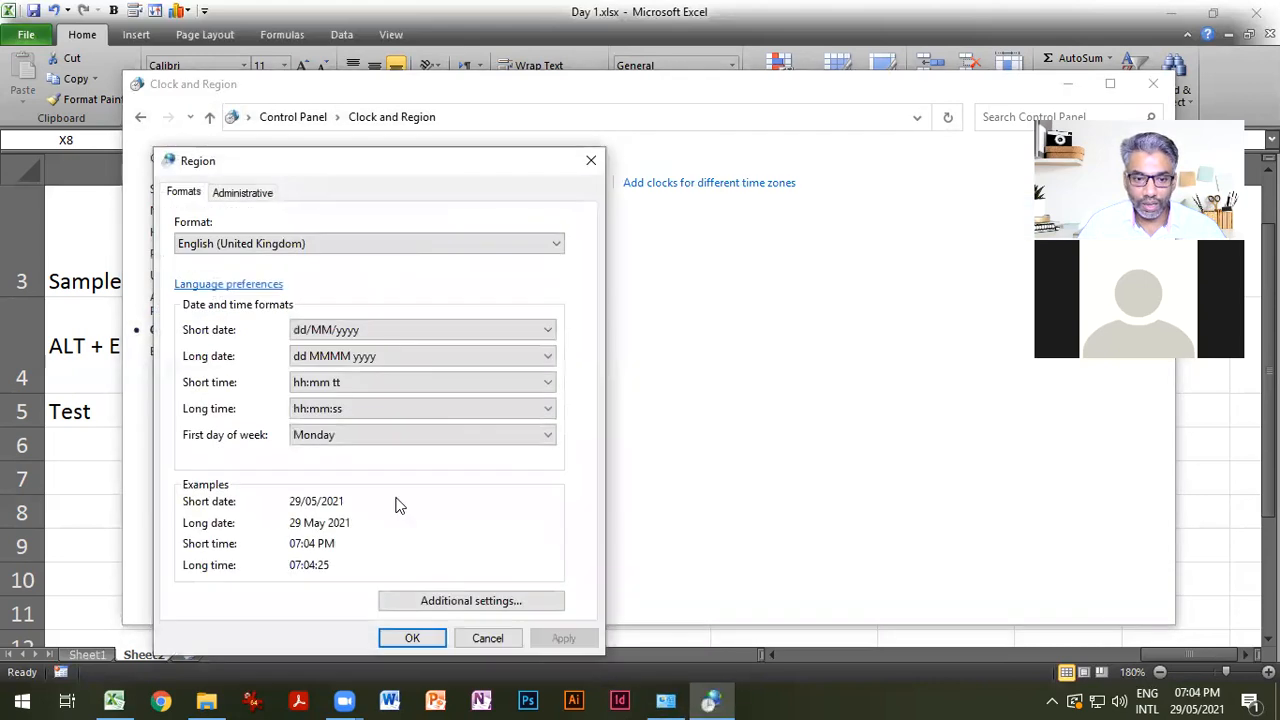
left_click(497, 601)
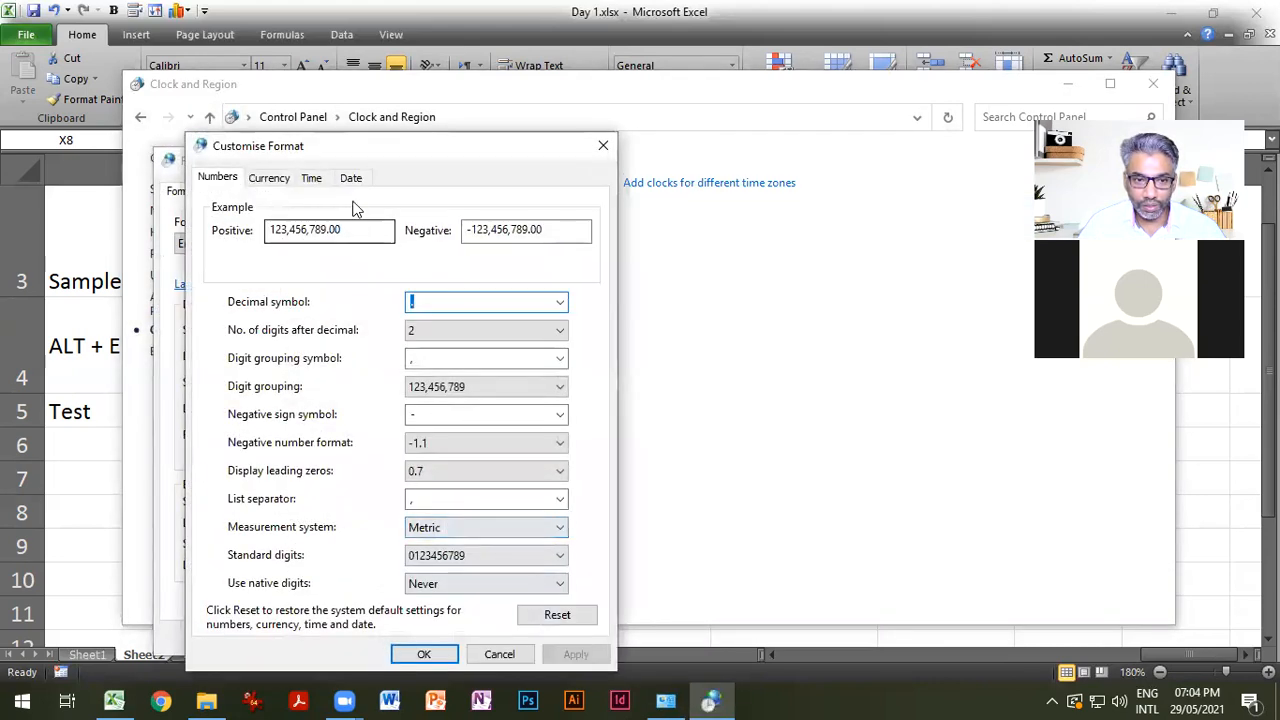
left_click(351, 178)
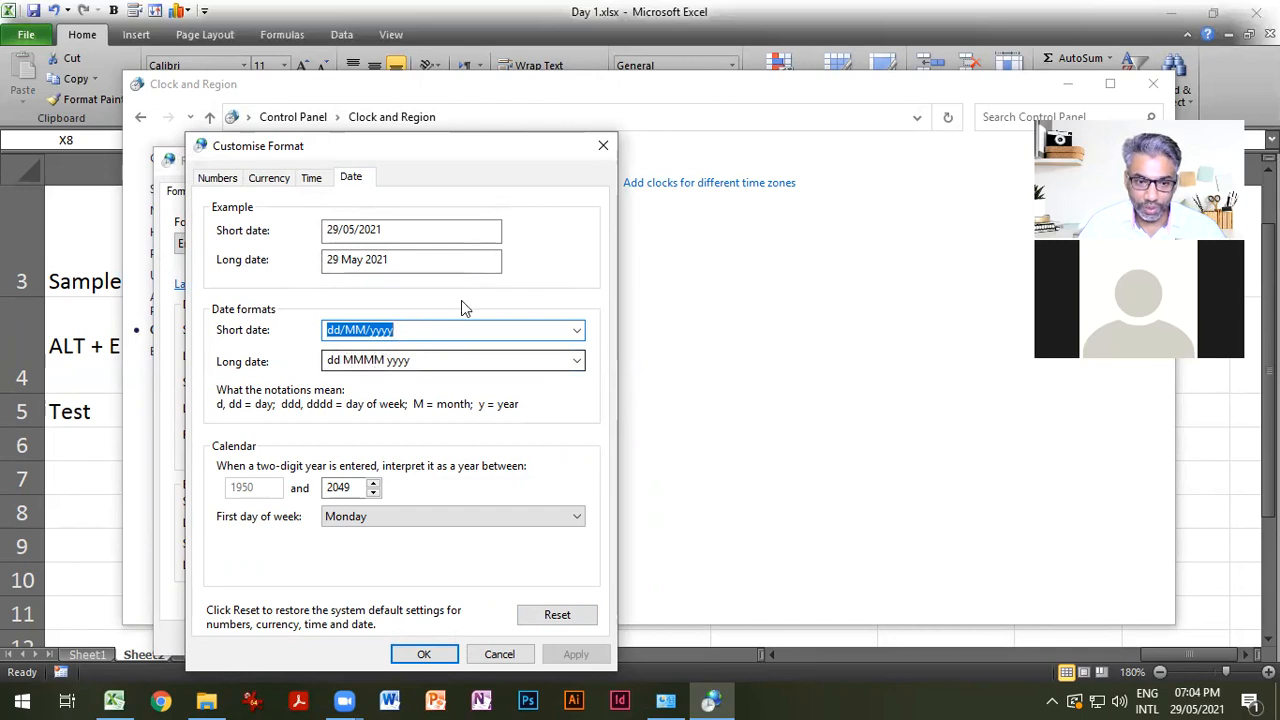
left_click(603, 147)
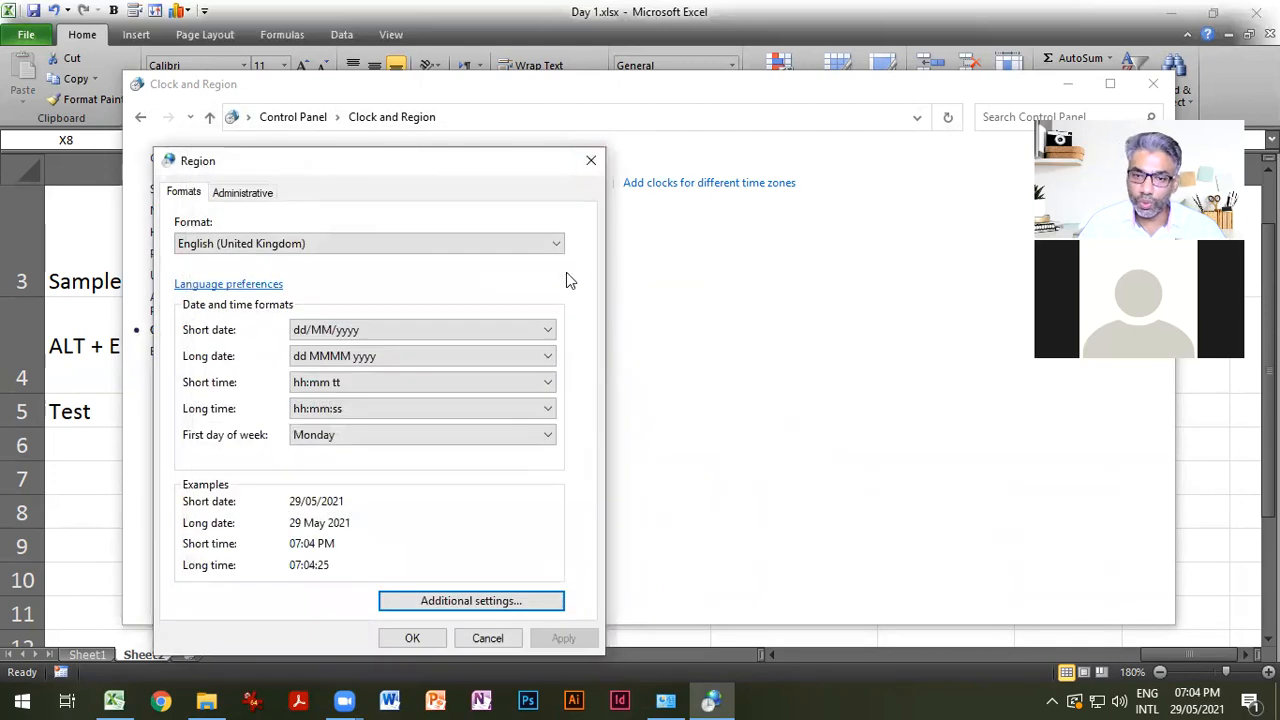
left_click(590, 162)
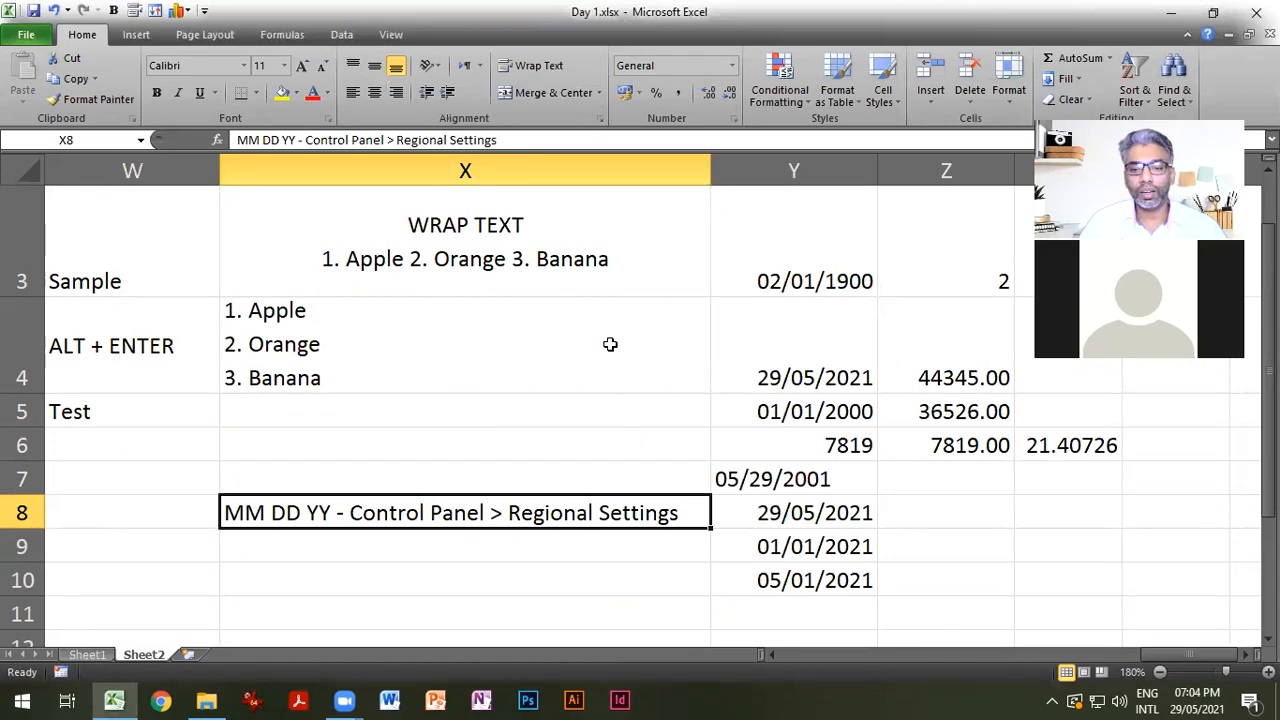
left_click(632, 556)
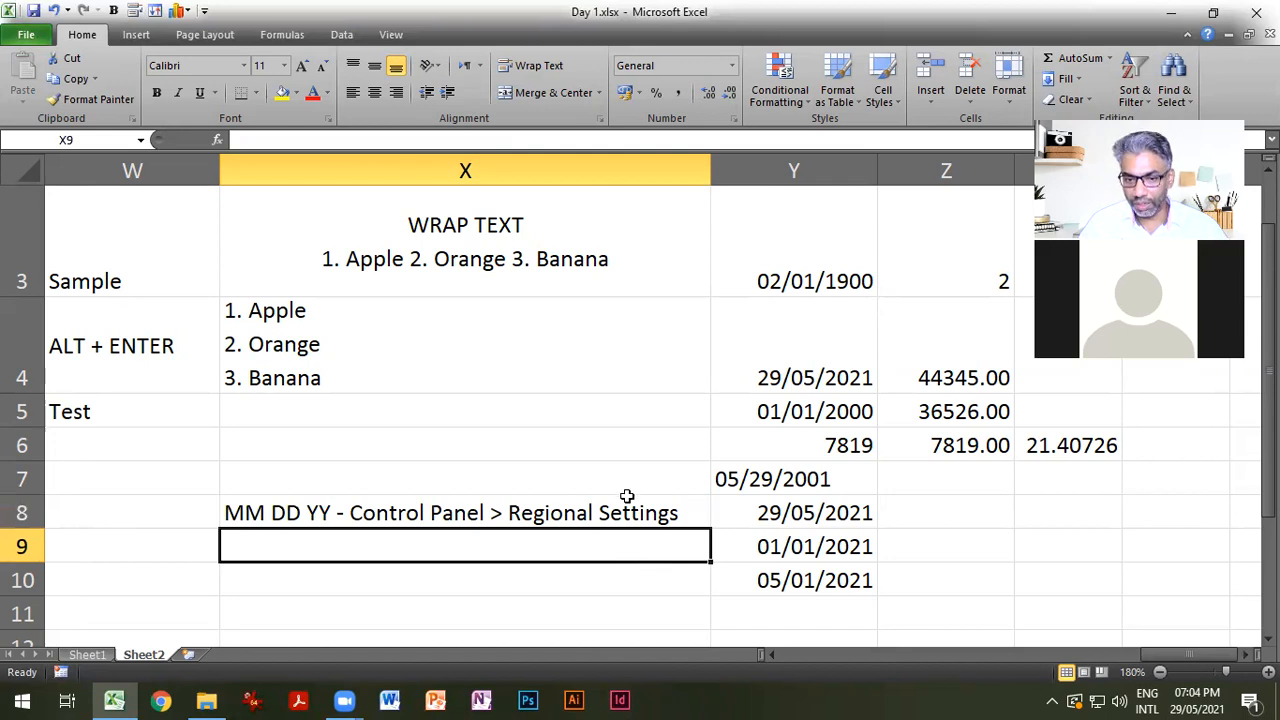
left_click(616, 514)
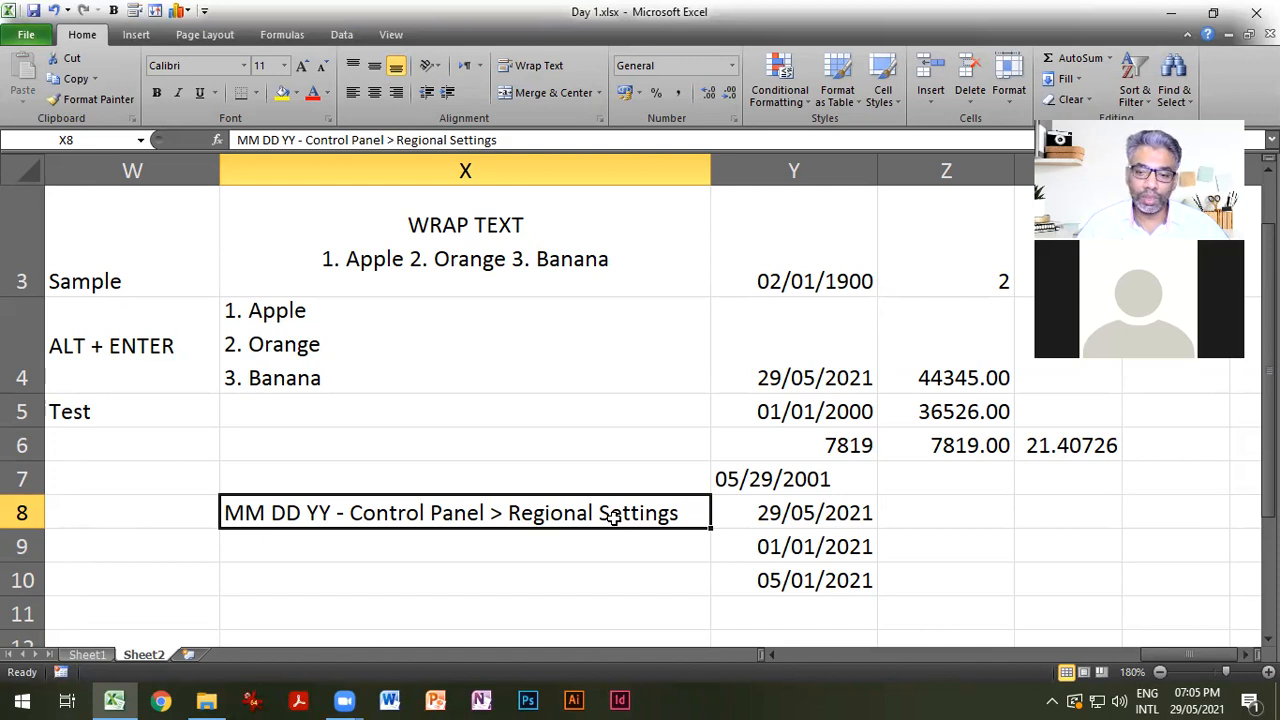
left_click(955, 533)
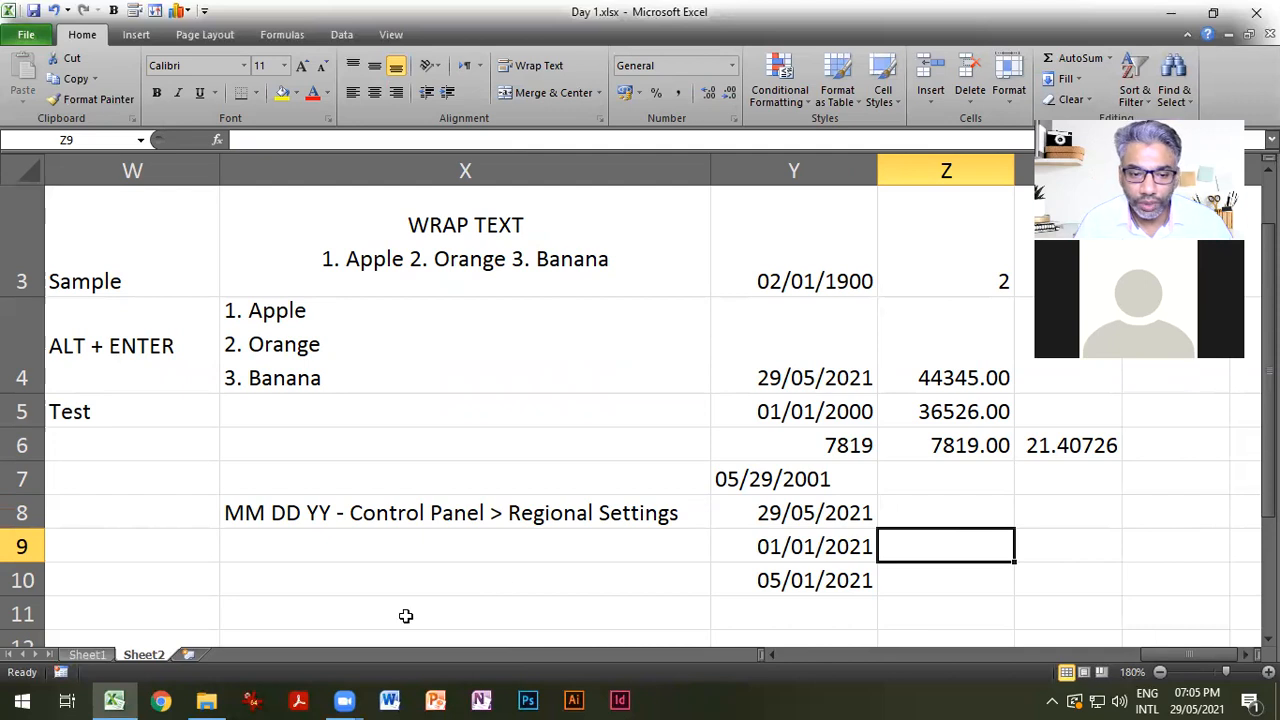
Open the workbook "Sample List of employees .xlsx" from a Documents subfolder and look over the wage table on its Format sheet.
left_click(24, 38)
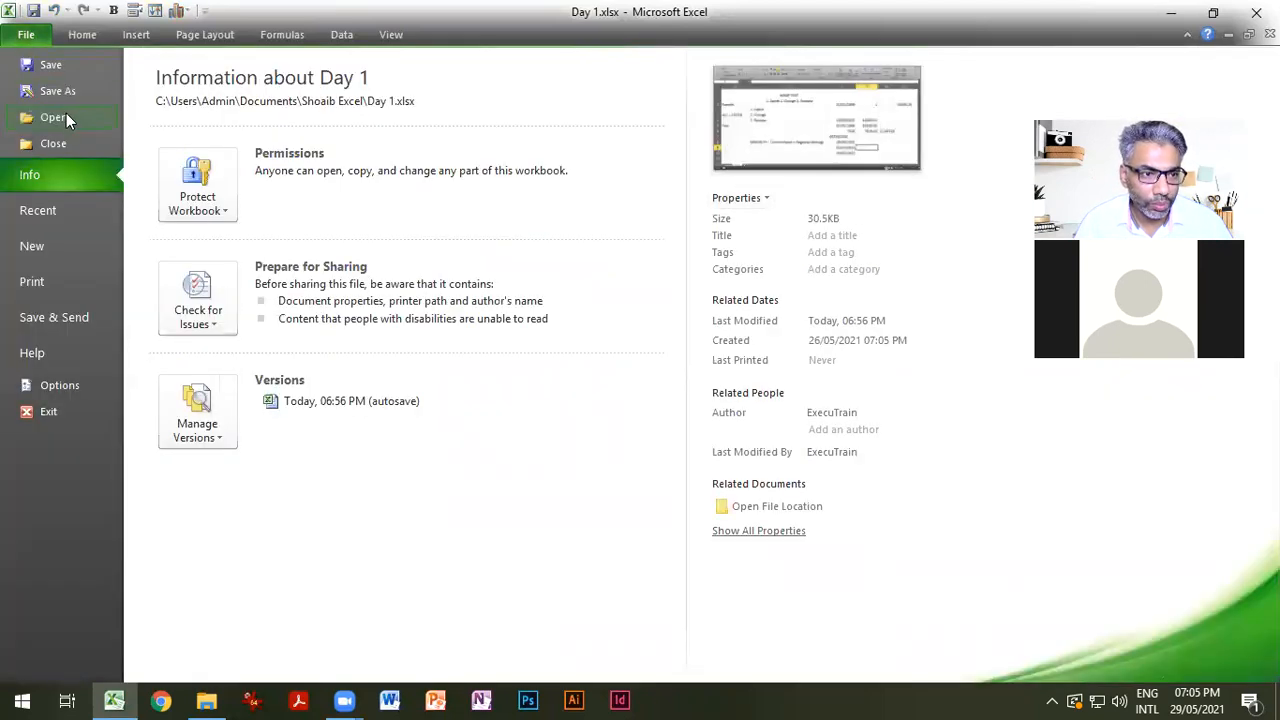
left_click(55, 118)
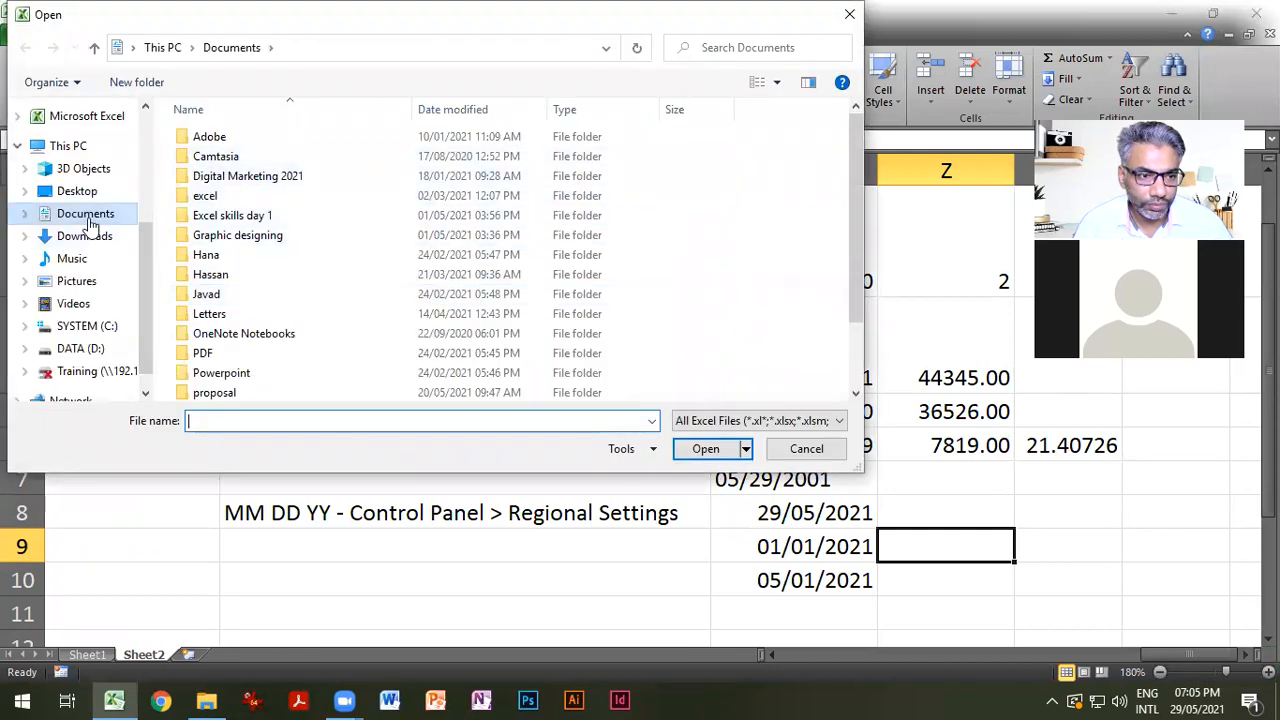
left_click(240, 373)
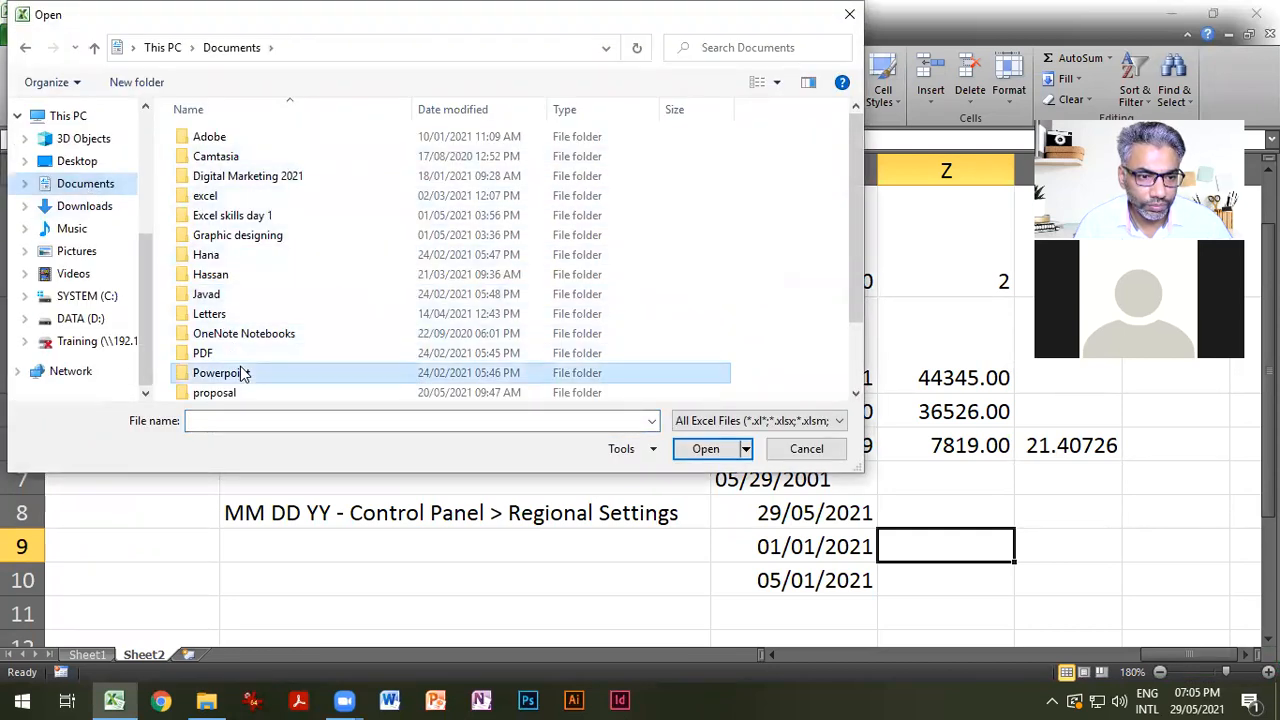
scroll(240, 371, "down", 2)
double_click(240, 357)
double_click(222, 178)
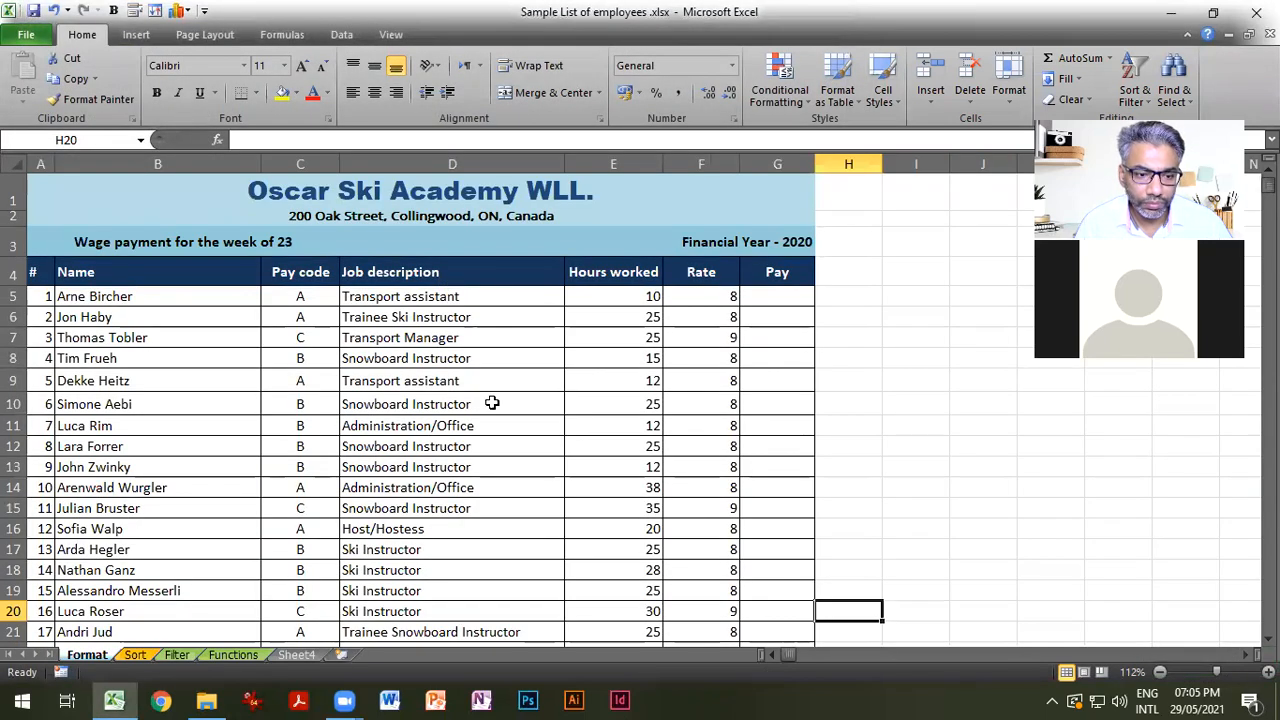
scroll(516, 417, "down", 2)
scroll(516, 417, "up", 2)
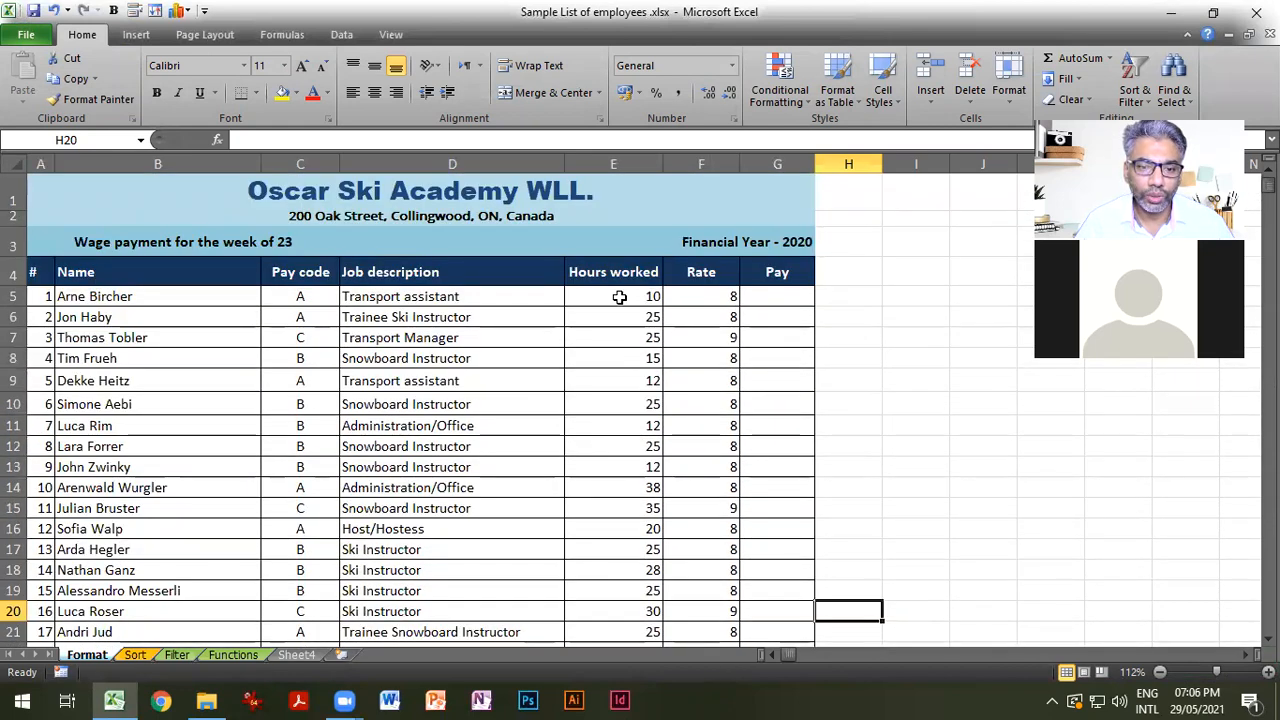
Collapse the ribbon and look over the employee names, job descriptions, hours worked and rates down the wage table.
left_click(1187, 34)
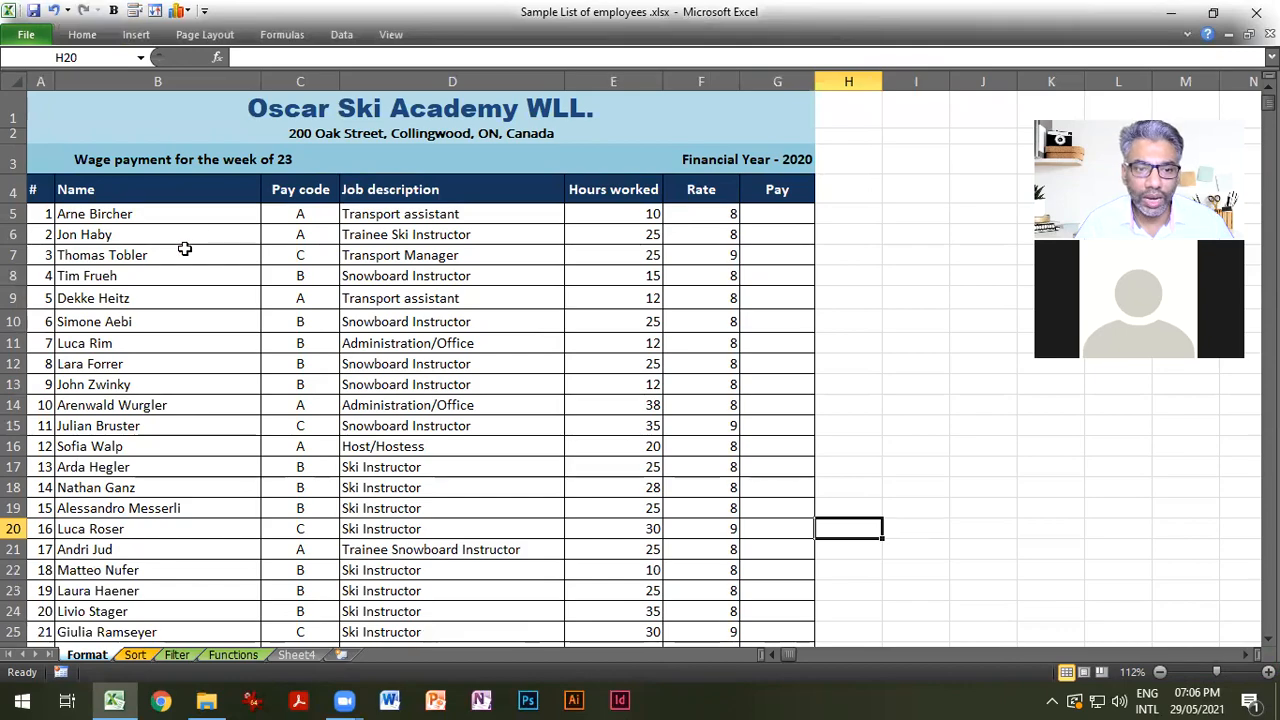
scroll(200, 437, "down", 6)
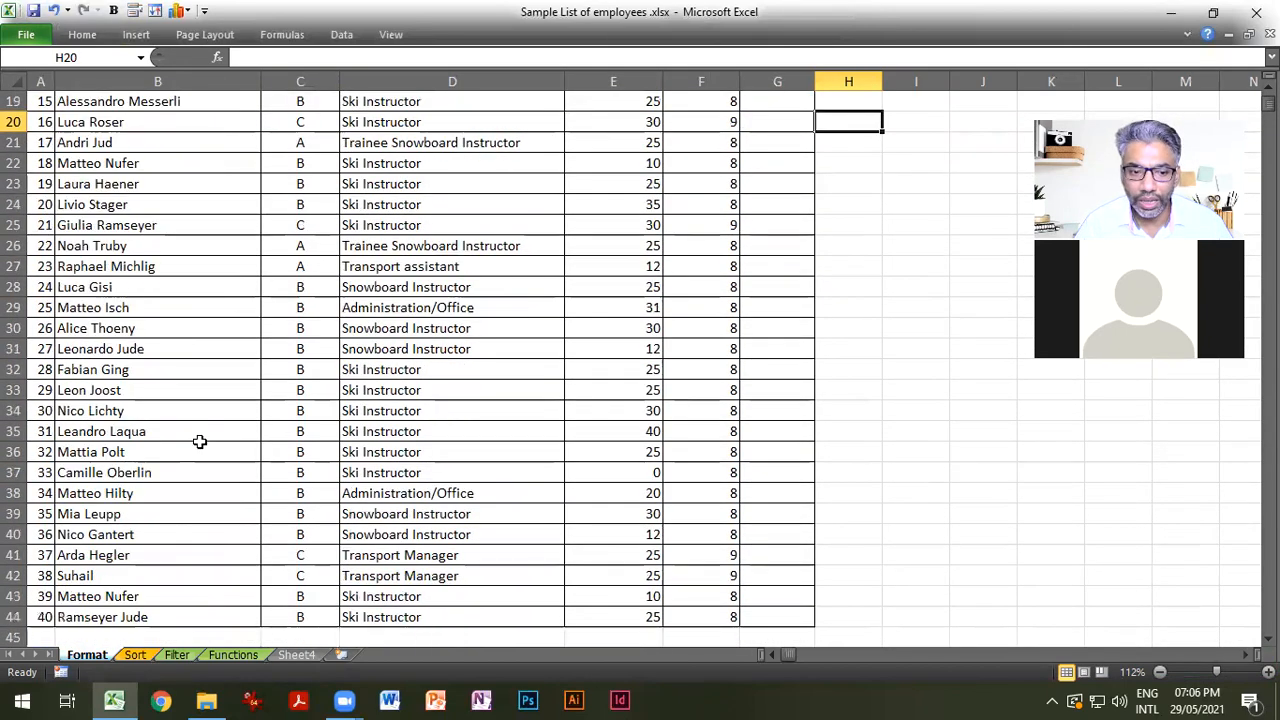
scroll(200, 441, "up", 6)
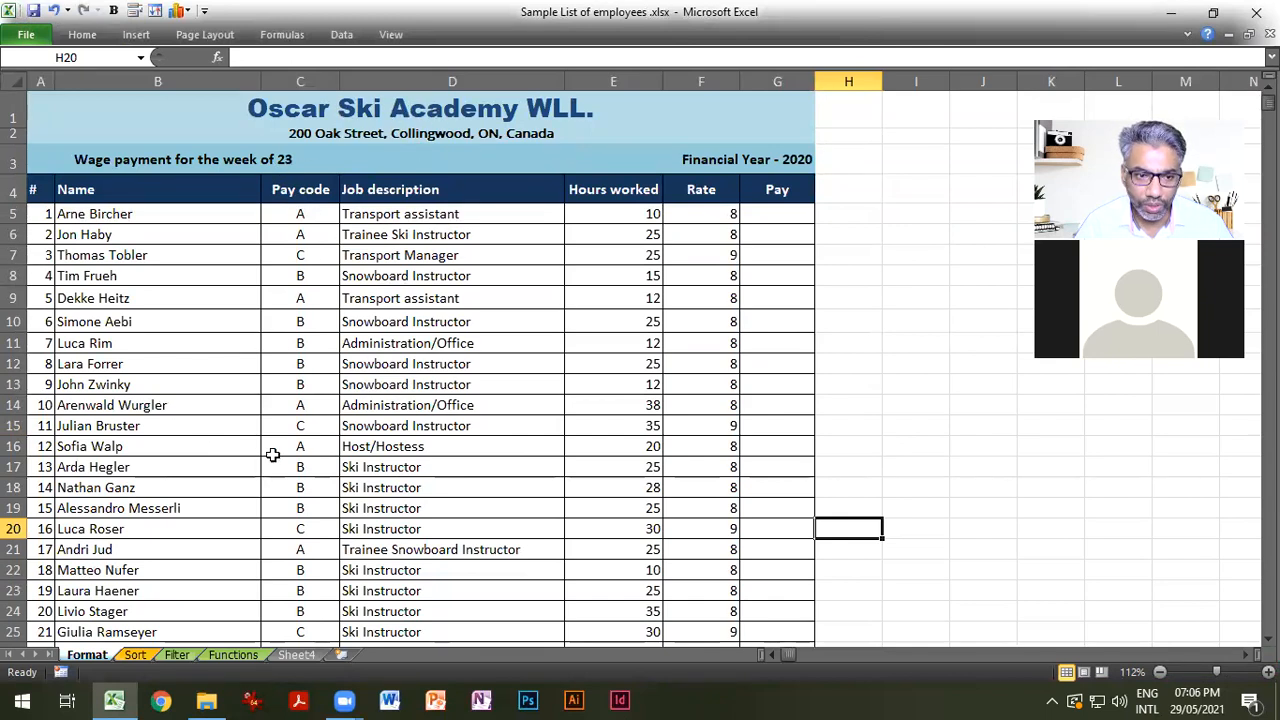
left_click_drag(144, 236, 160, 298)
left_click(366, 298)
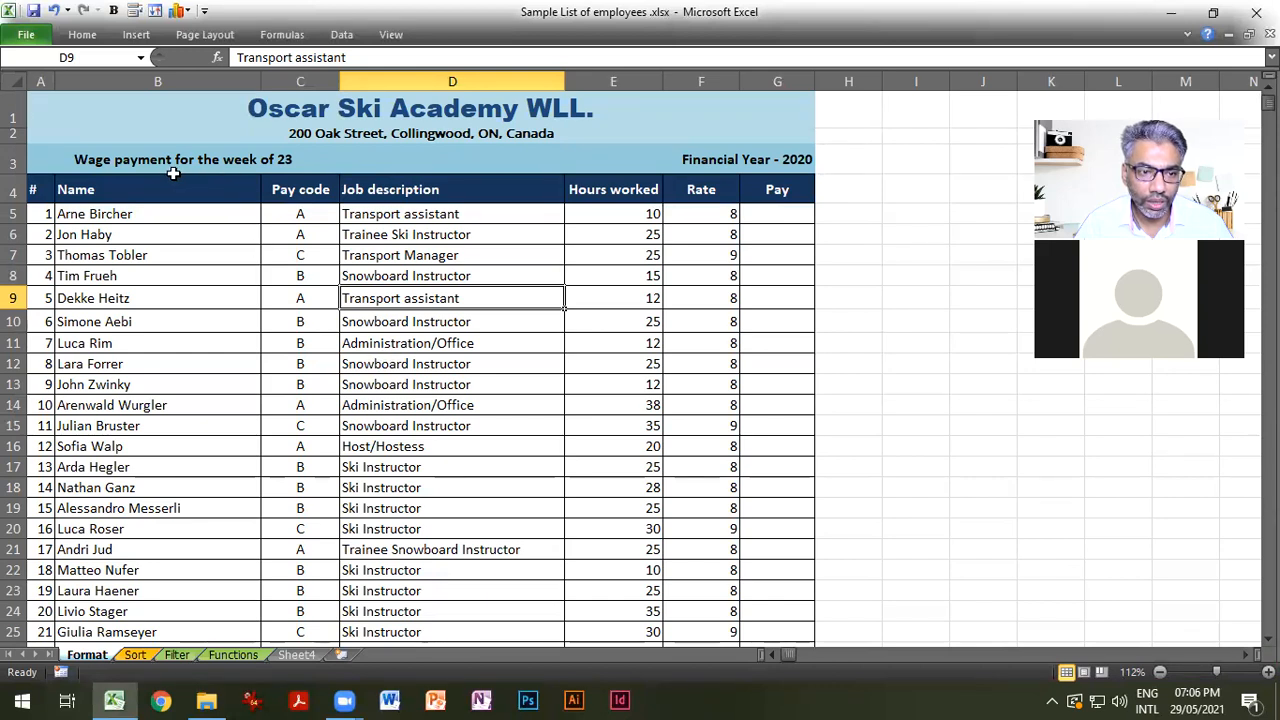
left_click(418, 216)
left_click_drag(640, 214, 629, 594)
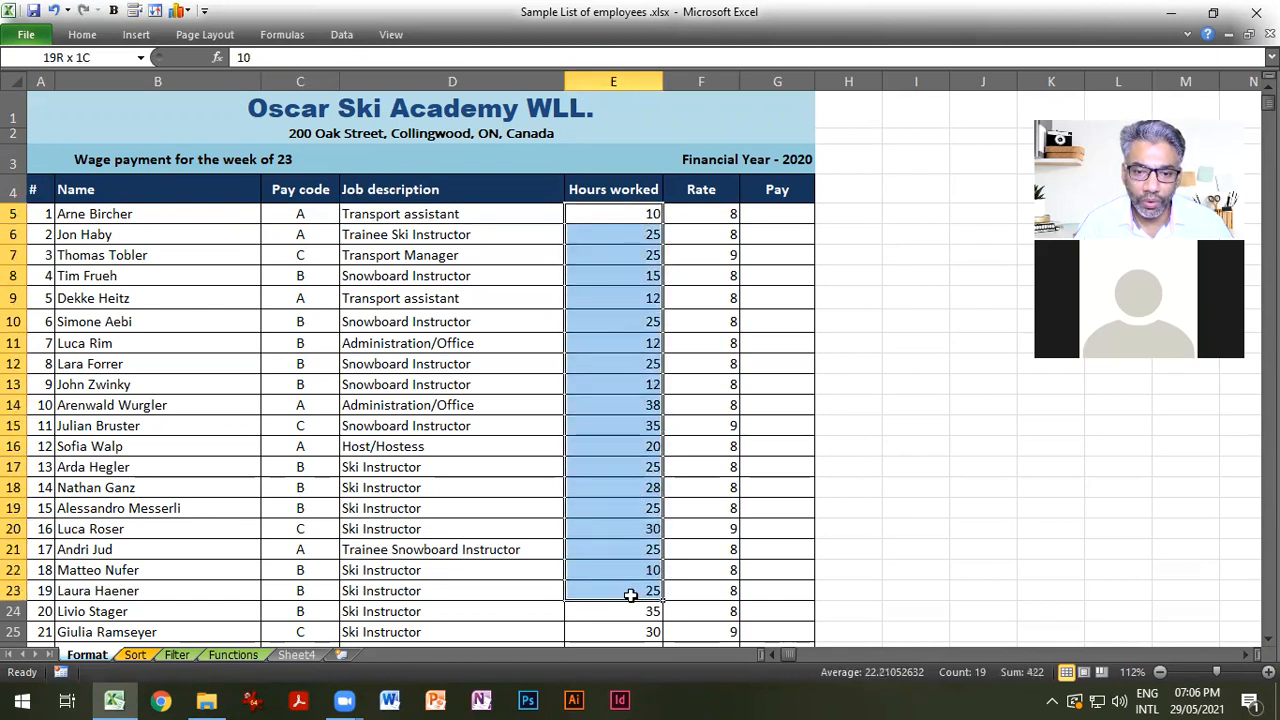
left_click_drag(680, 214, 690, 494)
left_click_drag(679, 590, 680, 586)
scroll(681, 575, "down", 3)
scroll(680, 566, "down", 2)
scroll(680, 566, "up", 6)
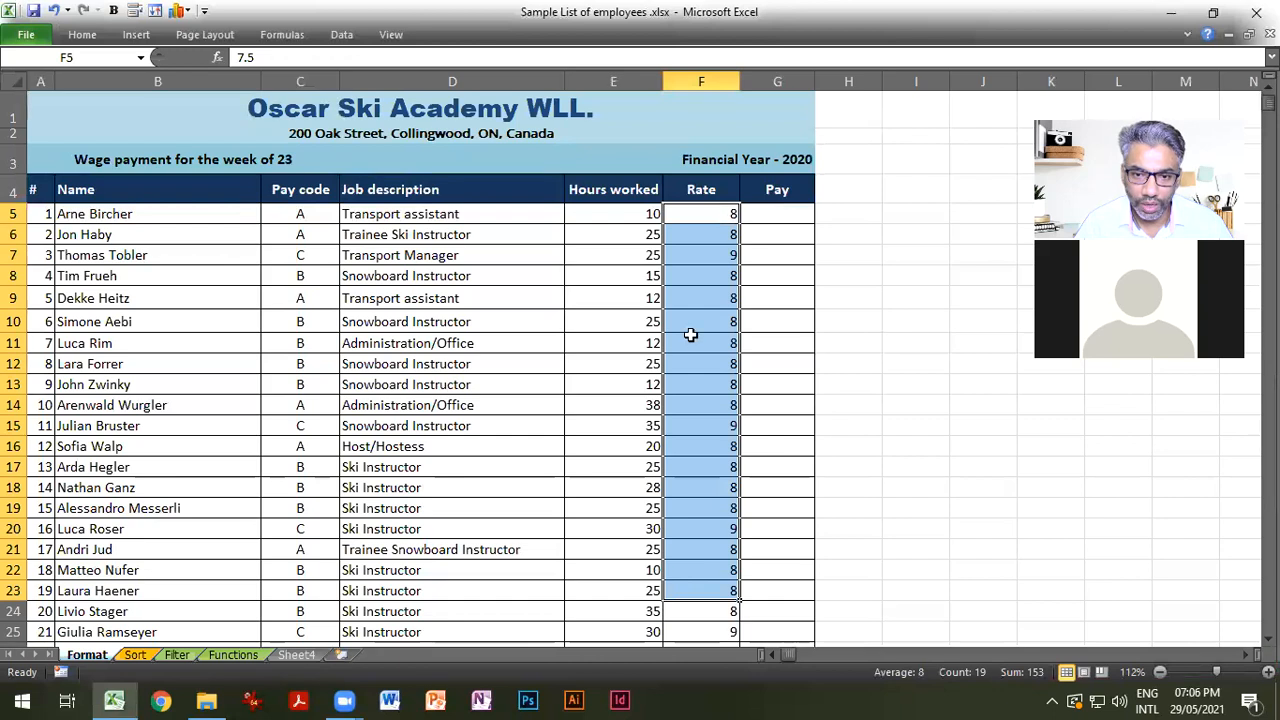
Examine the pay codes in the first rows, comparing code A with the stored rate in F5.
left_click(690, 336)
left_click(716, 250)
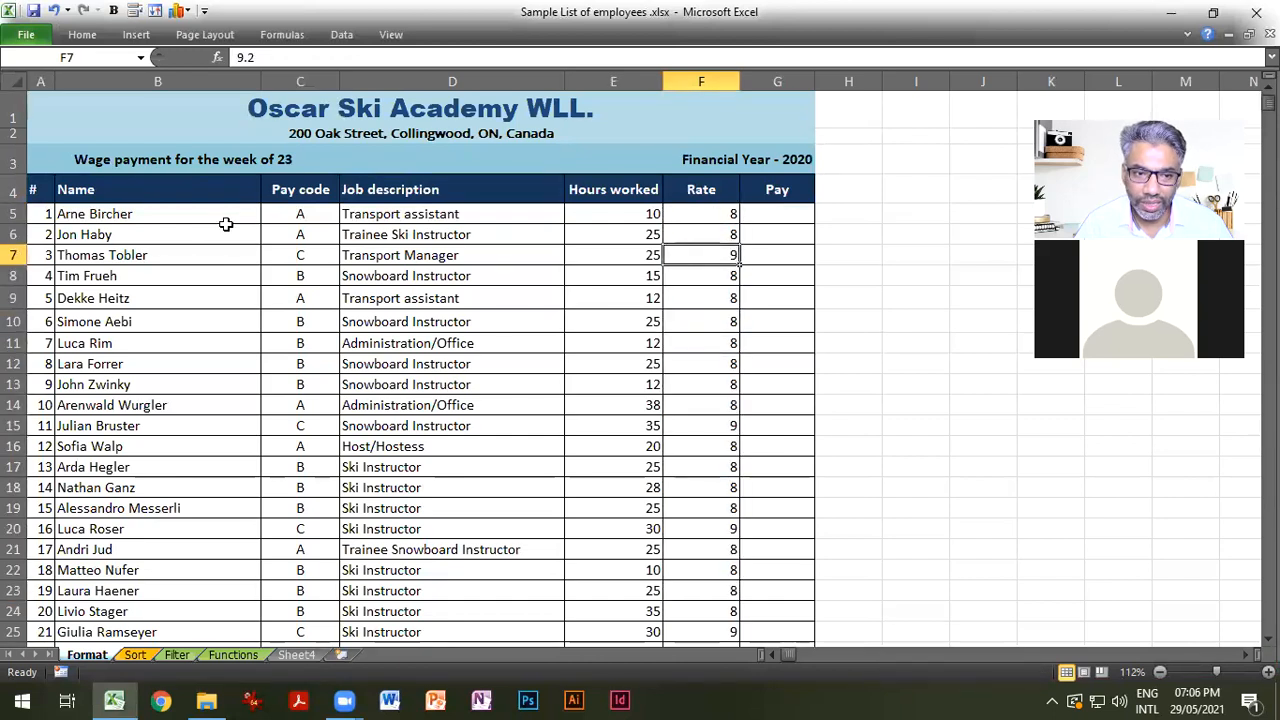
left_click(313, 193)
left_click(302, 212)
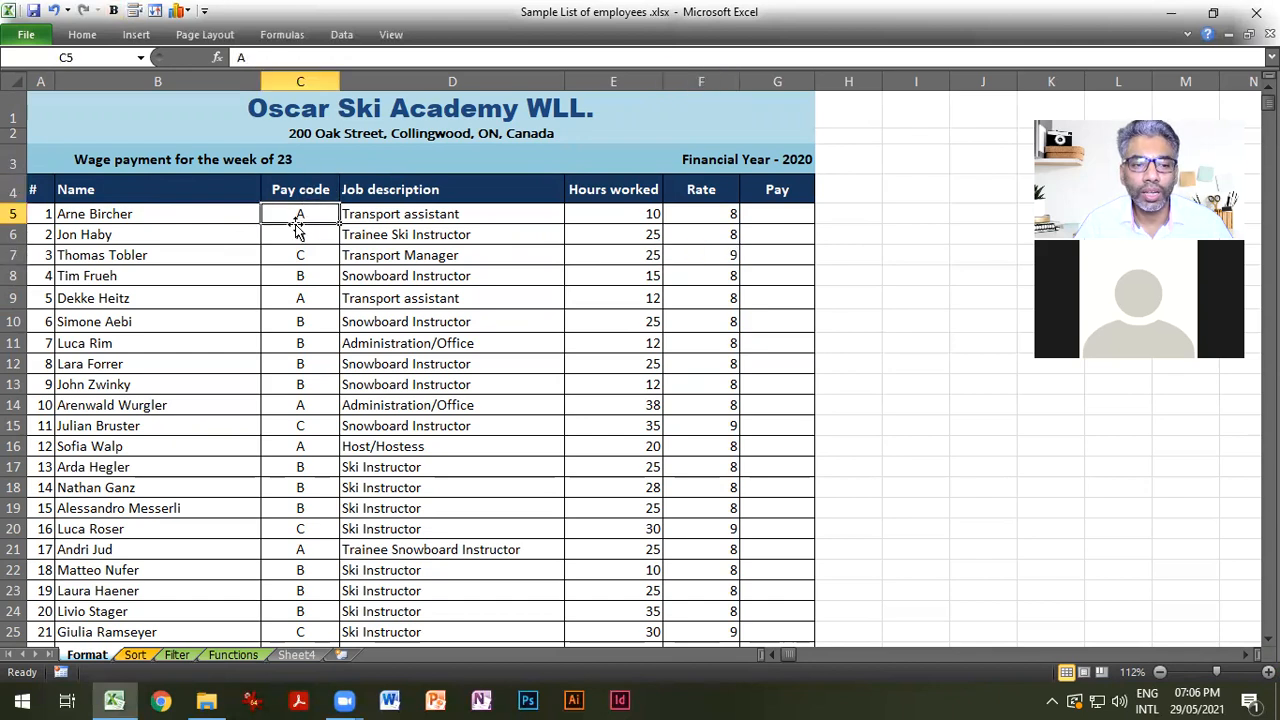
left_click(291, 236)
left_click(288, 274)
left_click(296, 238)
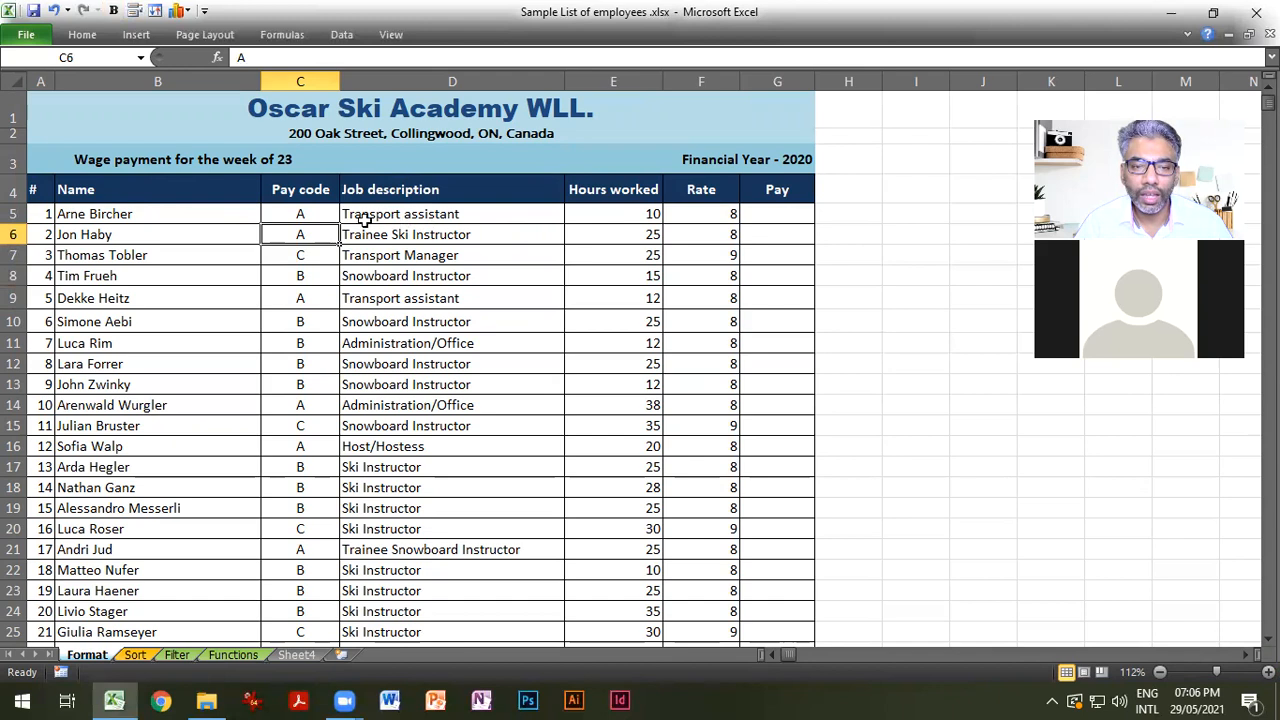
left_click(730, 216)
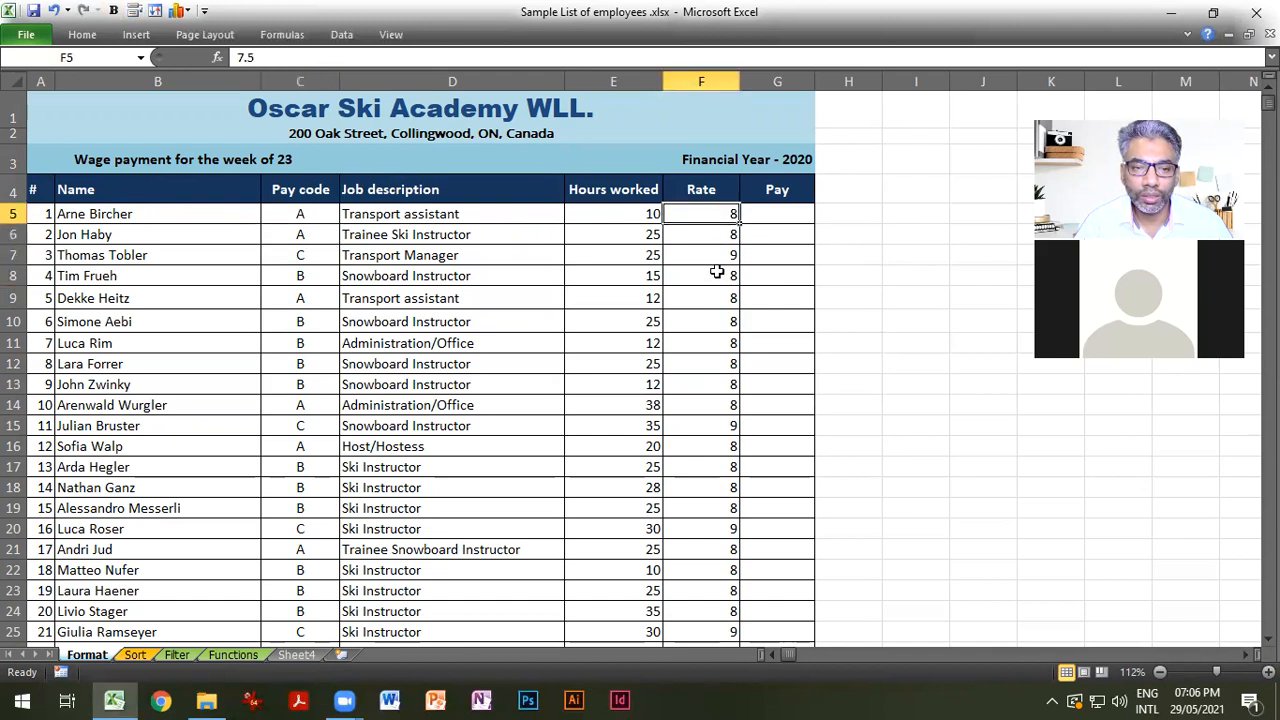
Examine rows with pay codes B and C and inspect the stored rates between F5 and F10.
left_click(305, 276)
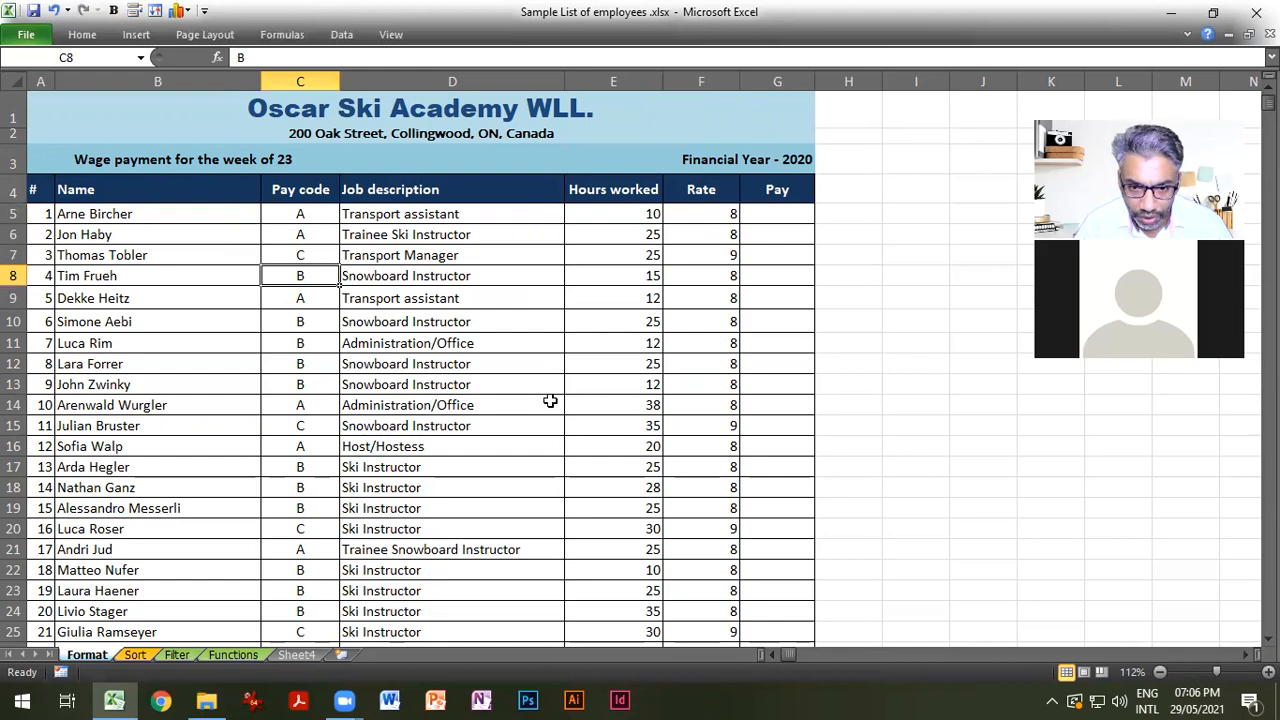
left_click(314, 428)
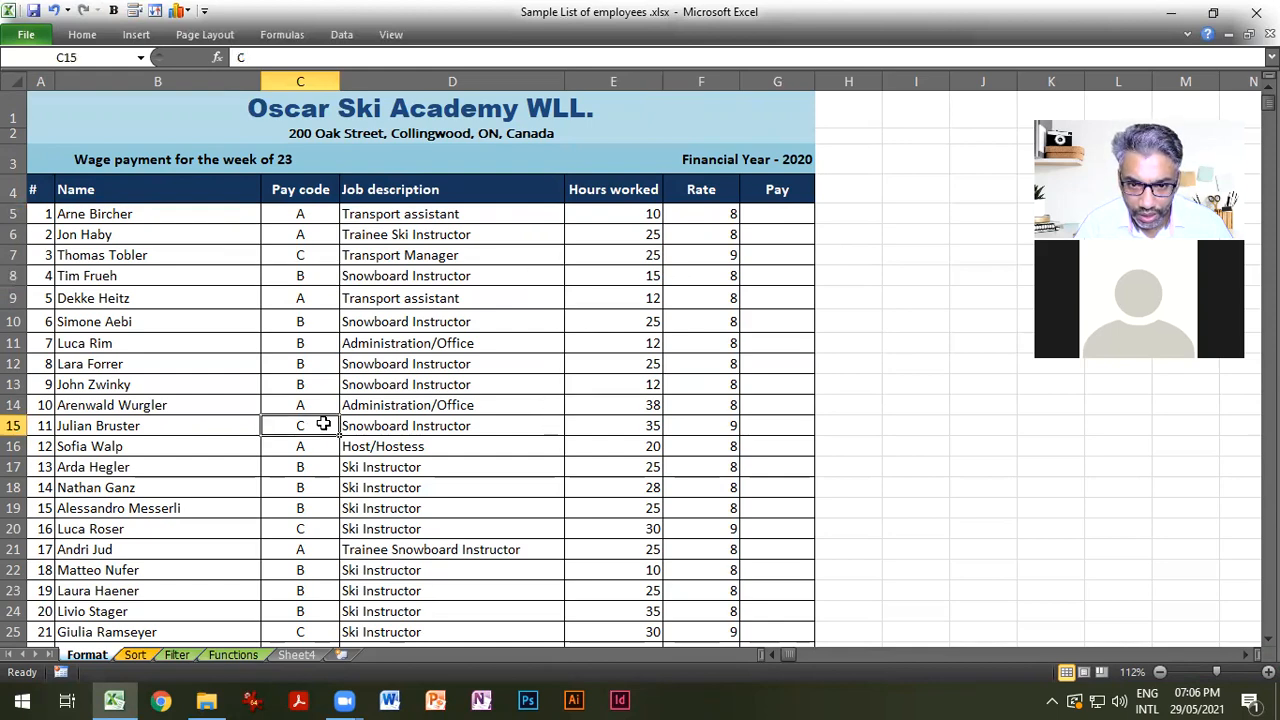
scroll(714, 457, "down", 3)
scroll(714, 457, "up", 3)
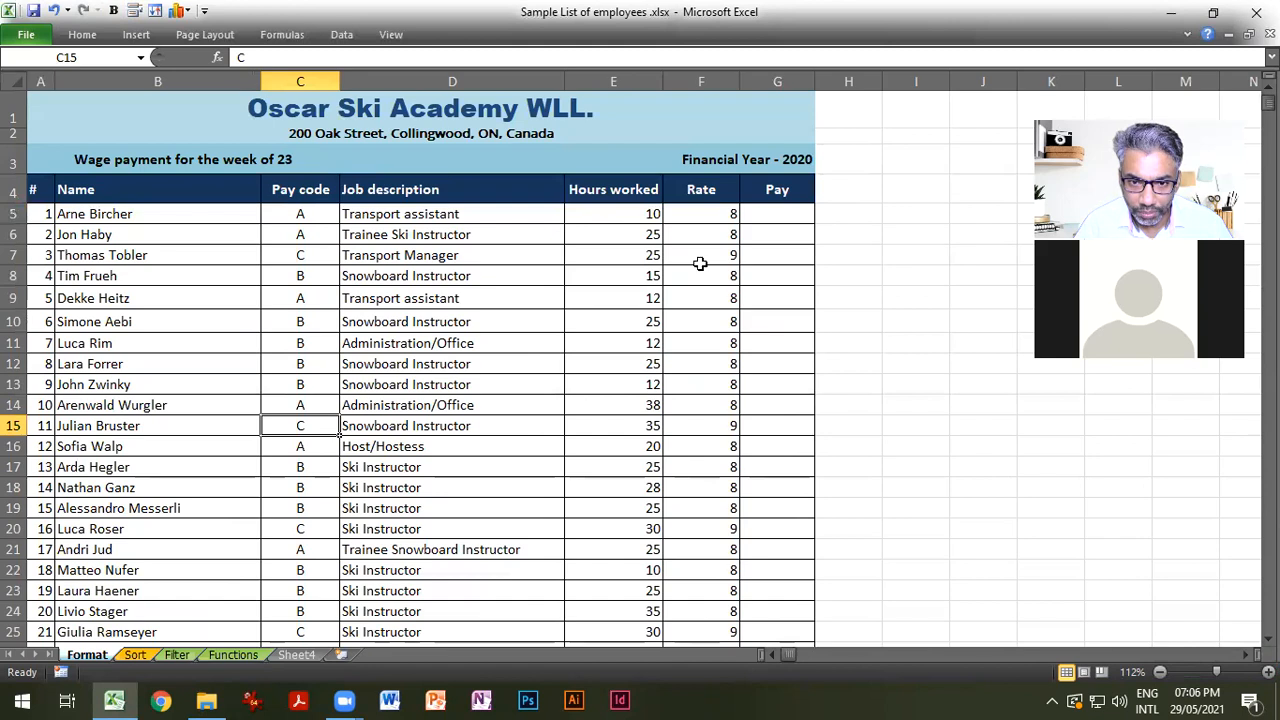
left_click(709, 215)
left_click(709, 290)
left_click(708, 322)
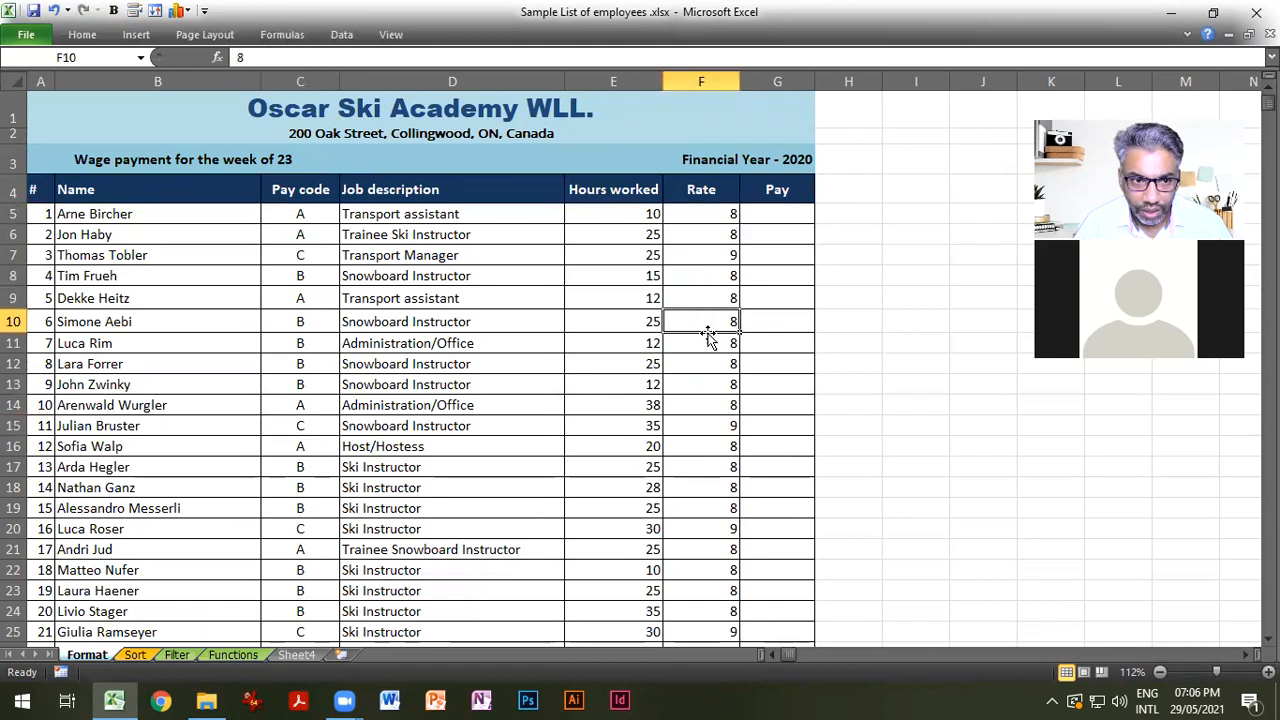
left_click(707, 243)
left_click(709, 213)
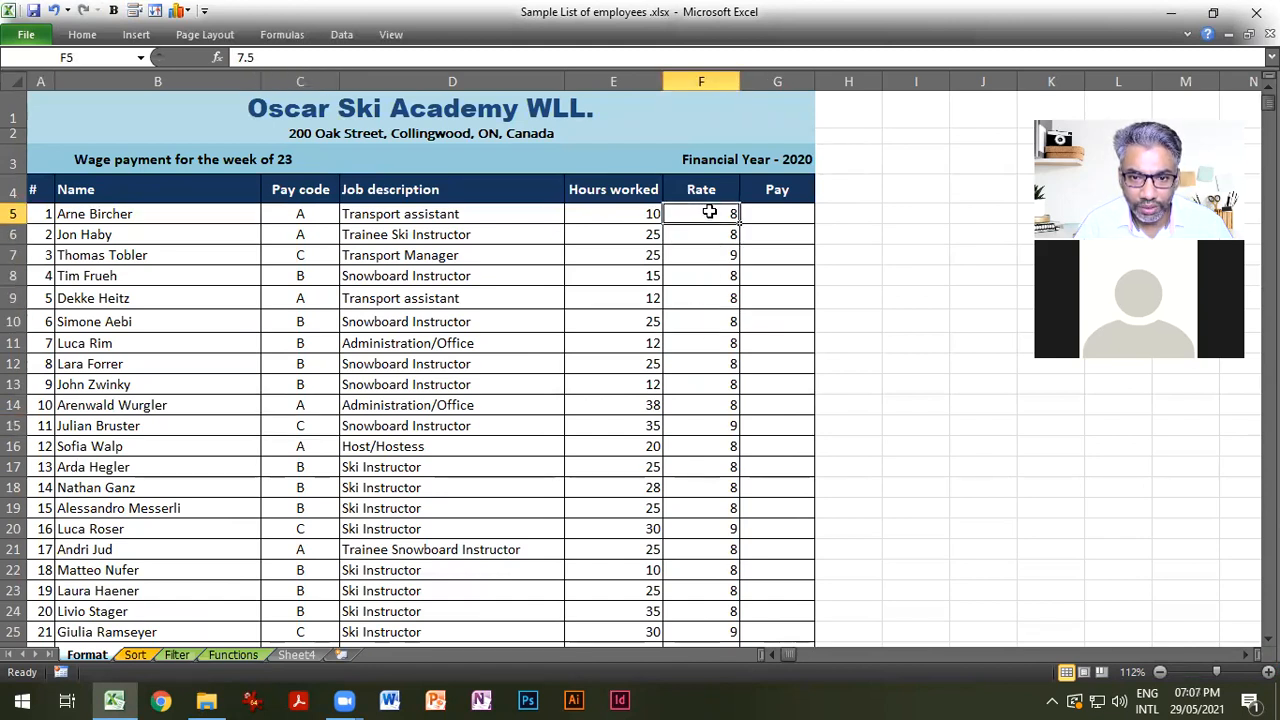
Restore the full ribbon and display the rates in F5:F44 with one decimal place.
left_click(702, 83)
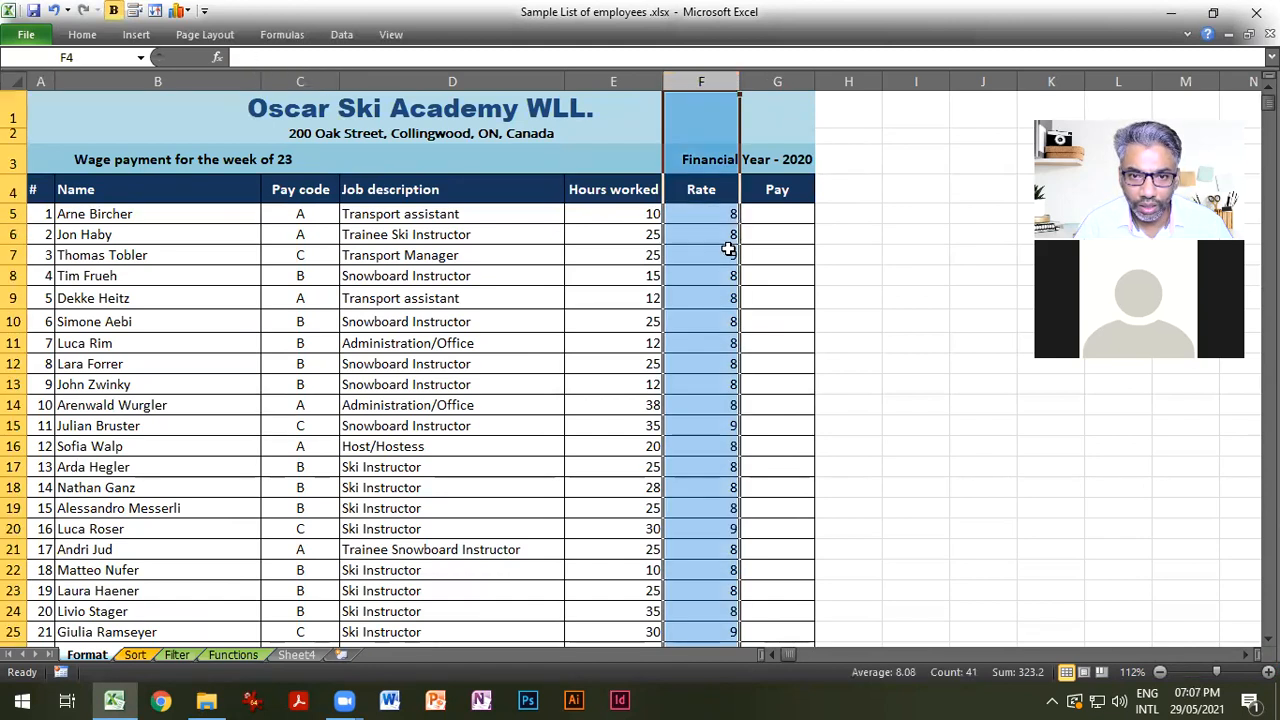
left_click(83, 35)
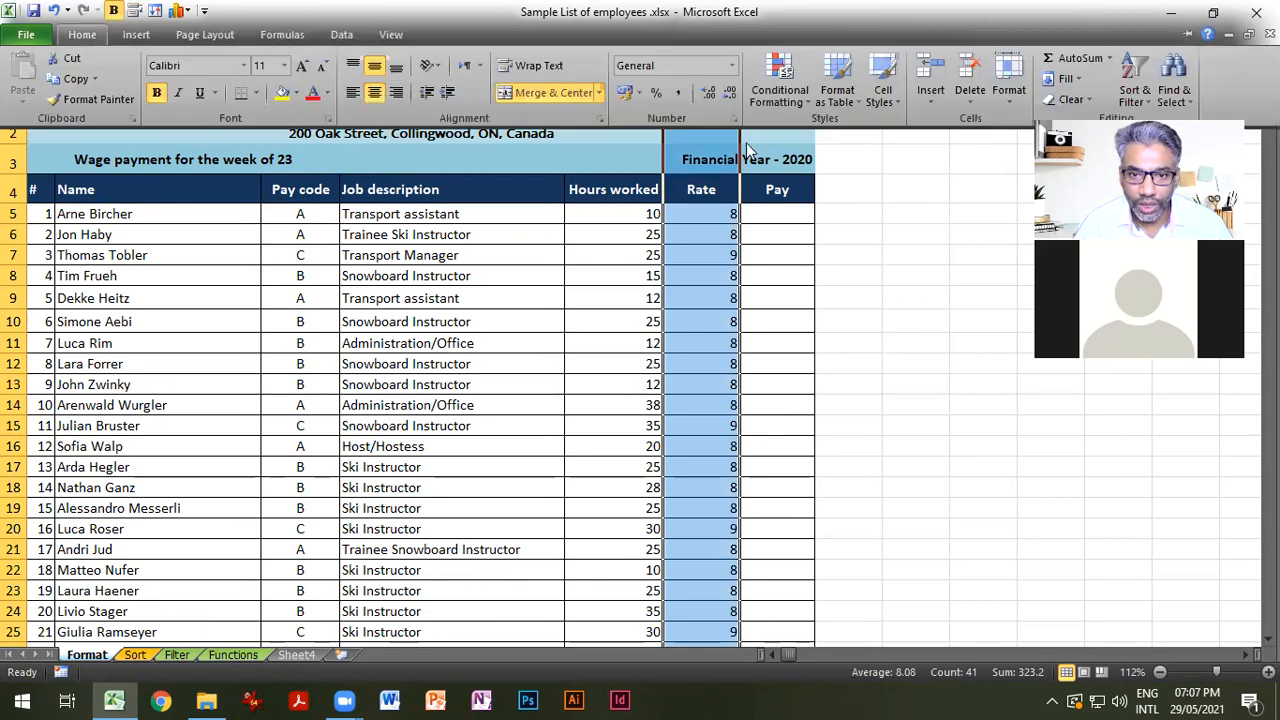
left_click(728, 92)
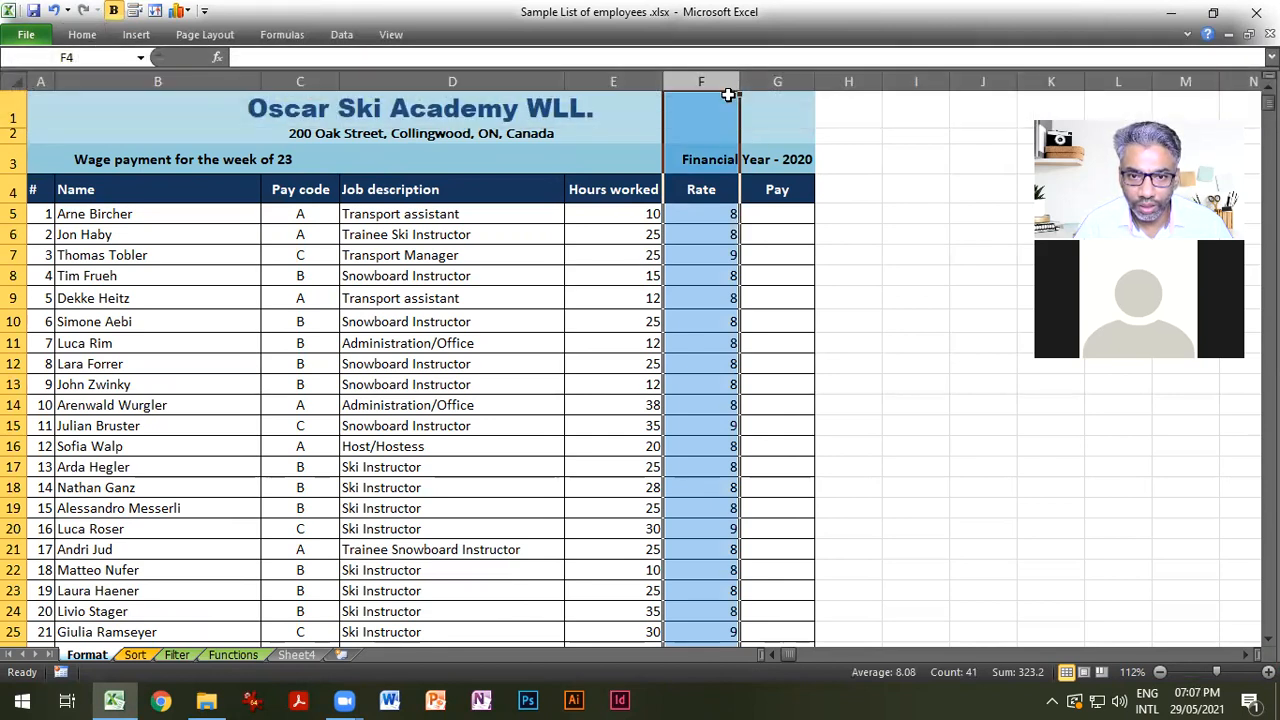
left_click(1187, 34)
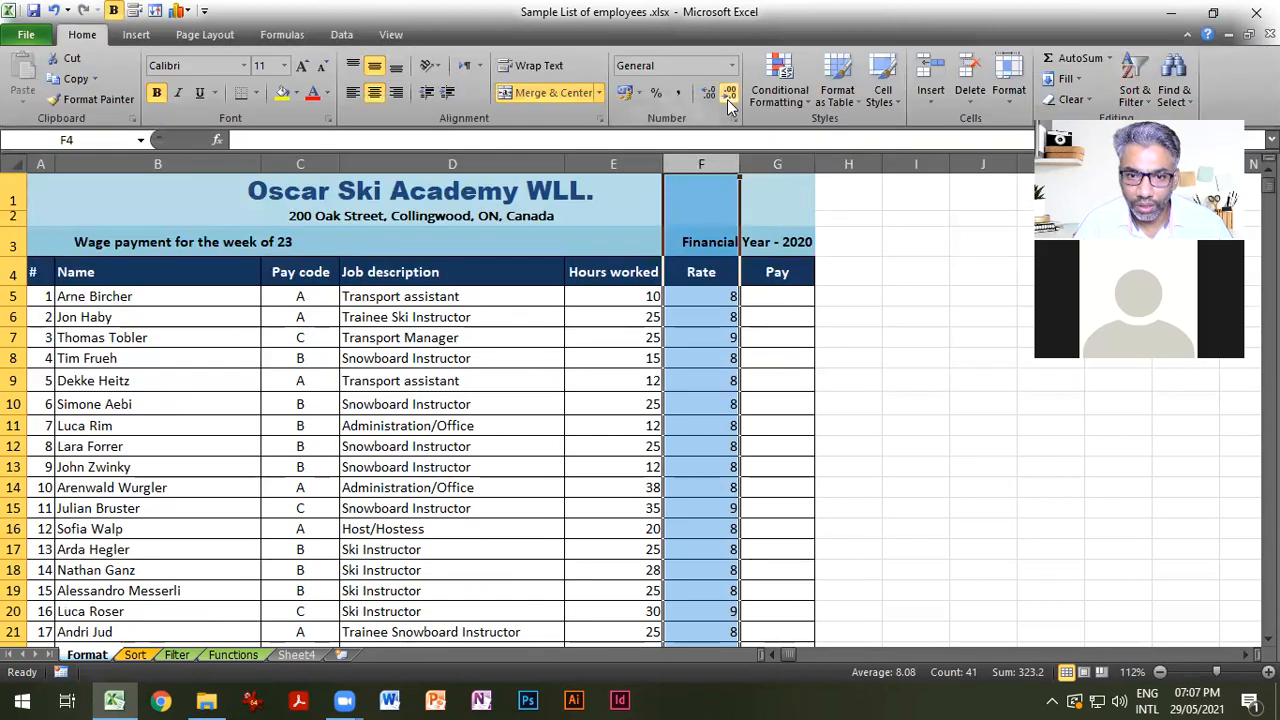
left_click(725, 294)
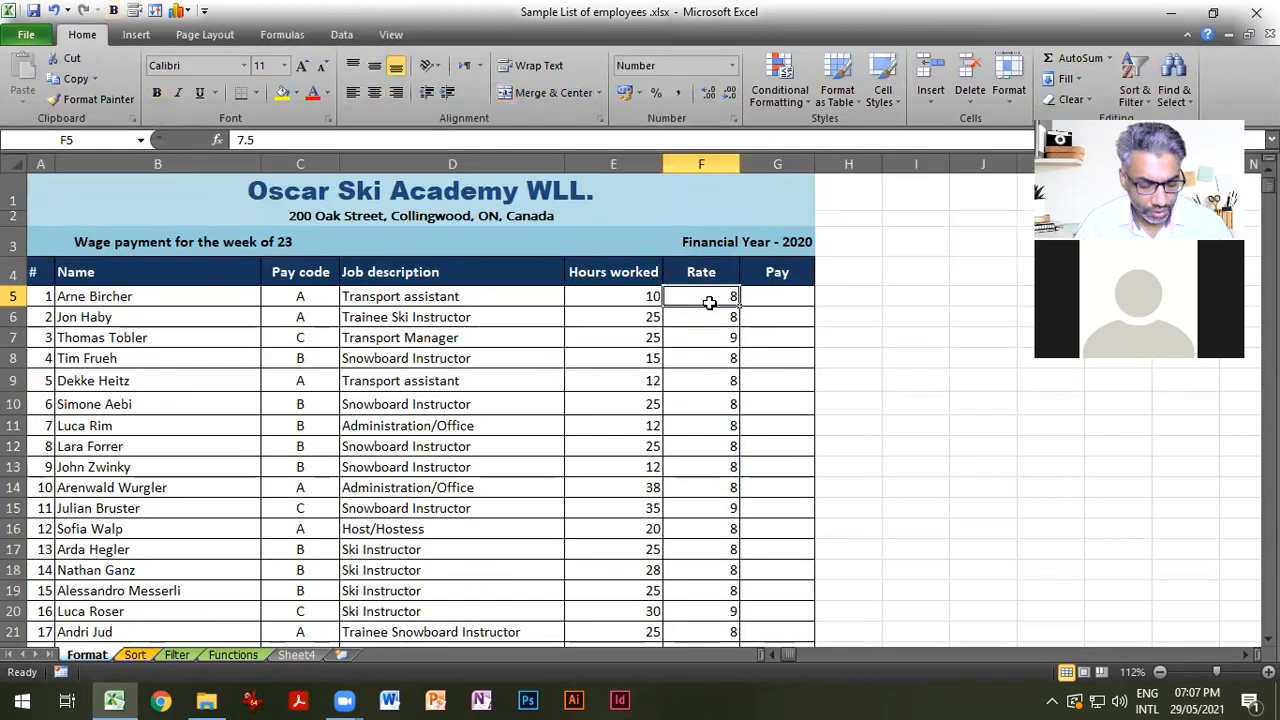
key("ctrl+shift+Down")
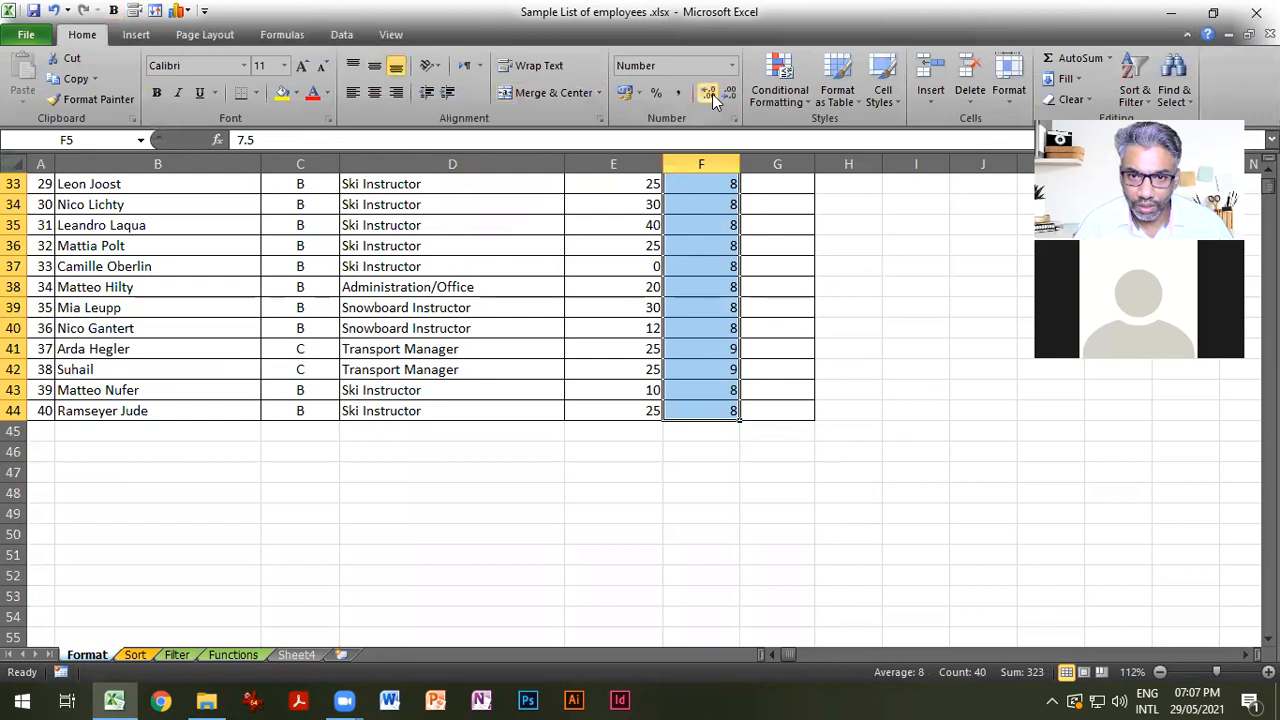
left_click(708, 92)
left_click(866, 380)
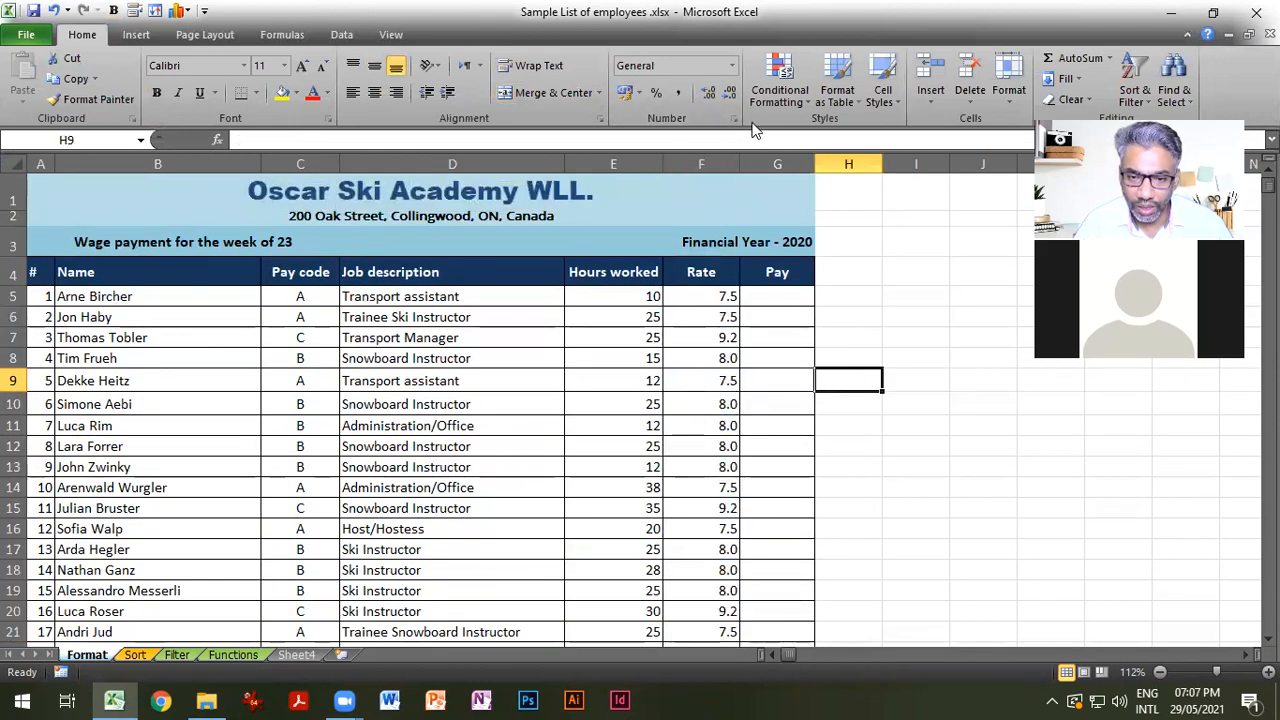
Reduce the rates in F5:F44 to no decimals, and raise them to two decimal places.
left_click(729, 293)
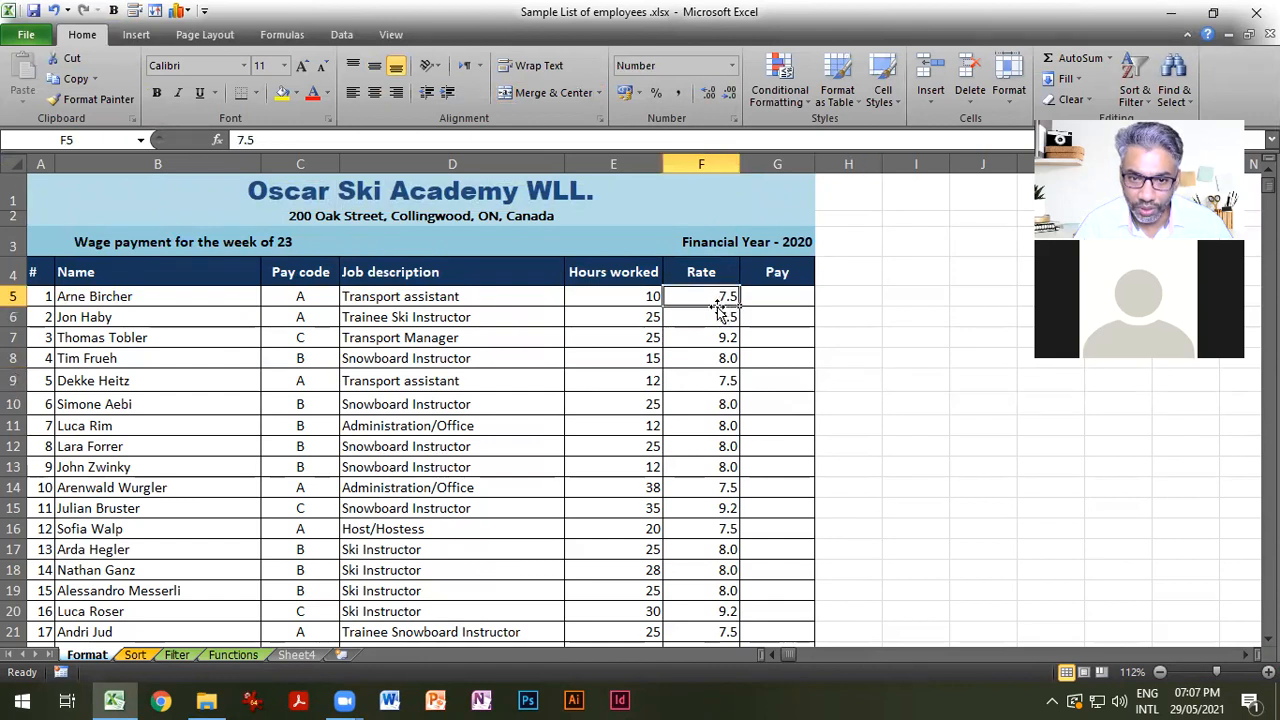
key("ctrl+shift+Down")
left_click(730, 92)
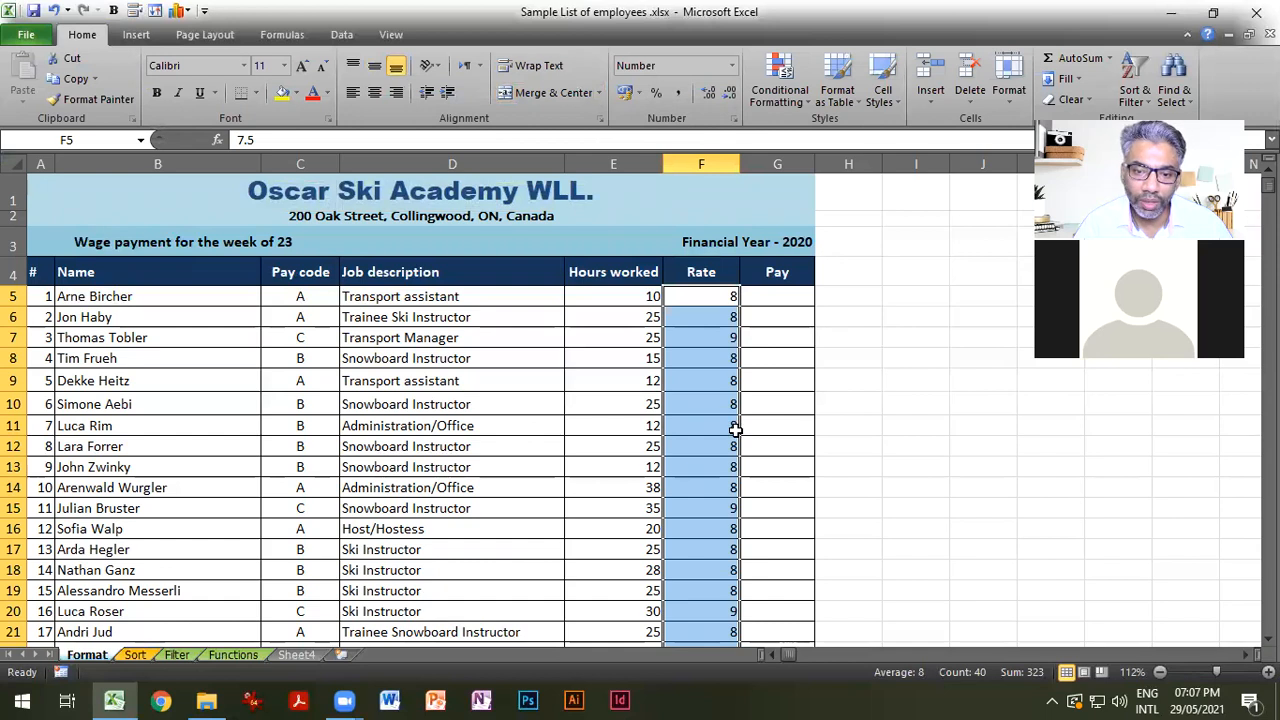
left_click(707, 92)
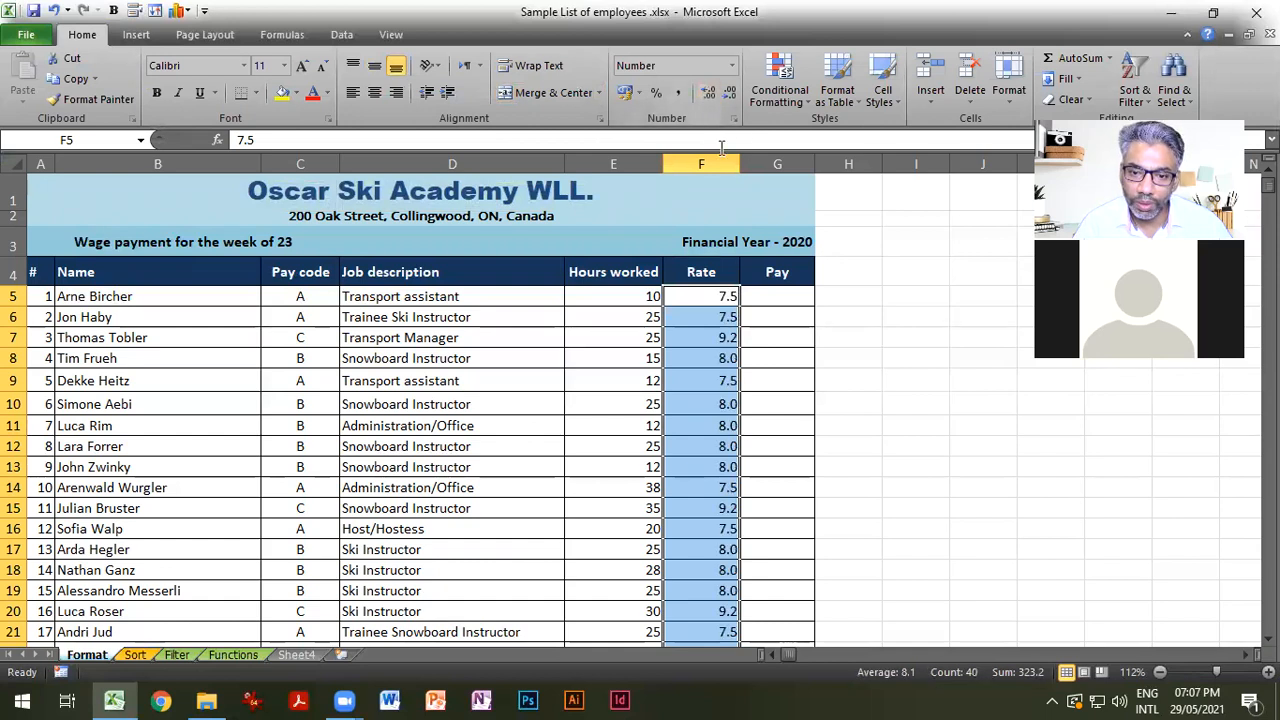
left_click(706, 93)
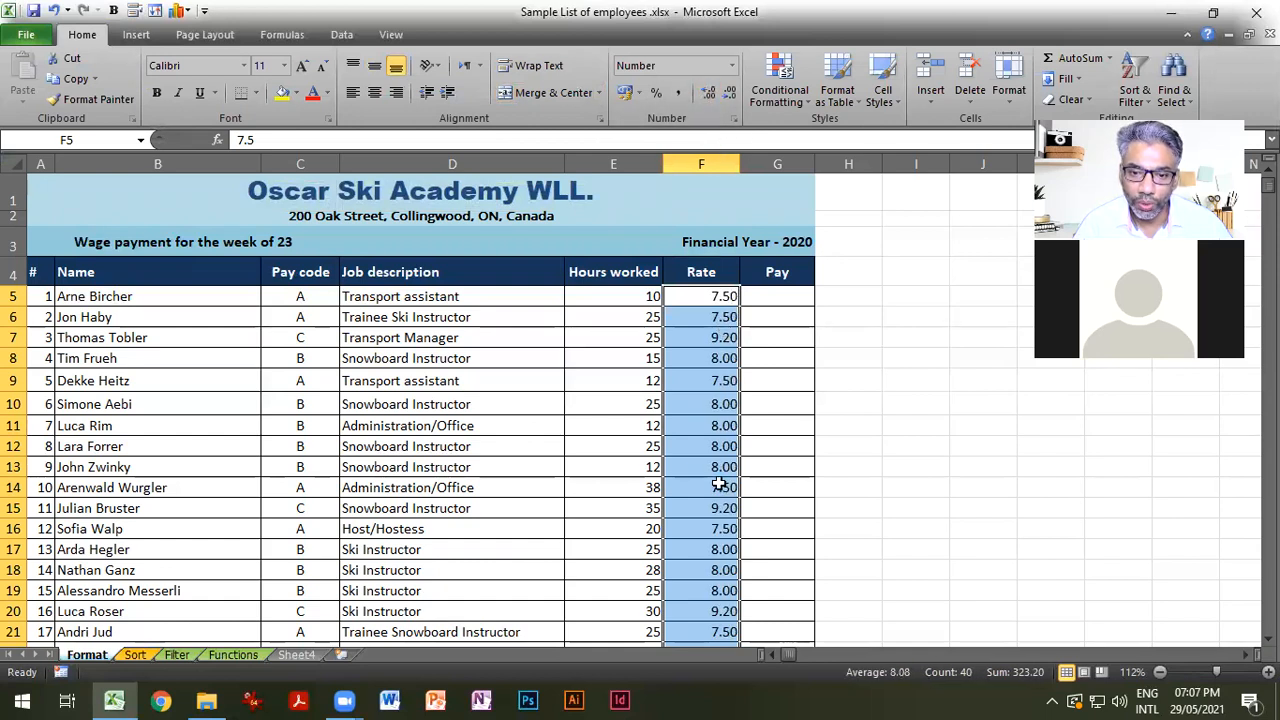
Review the formatted rates against pay codes A and C, and look down the empty Pay column from G5.
left_click(722, 358)
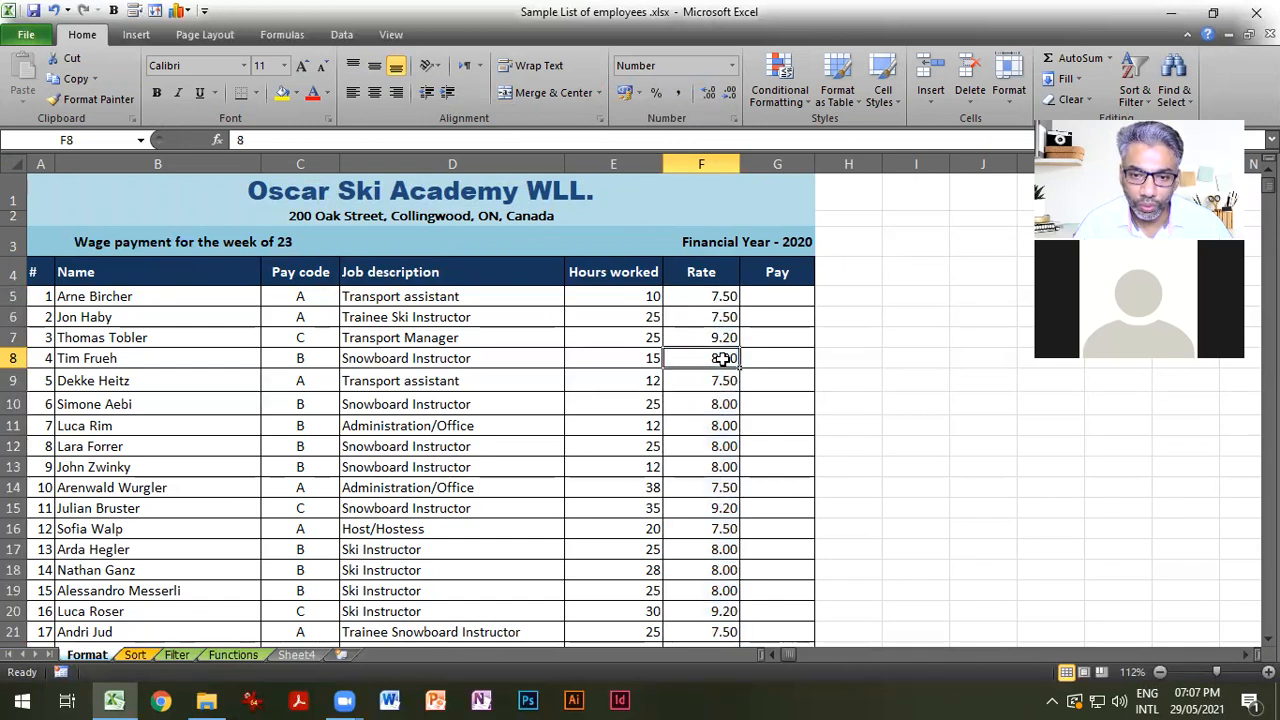
left_click(720, 296)
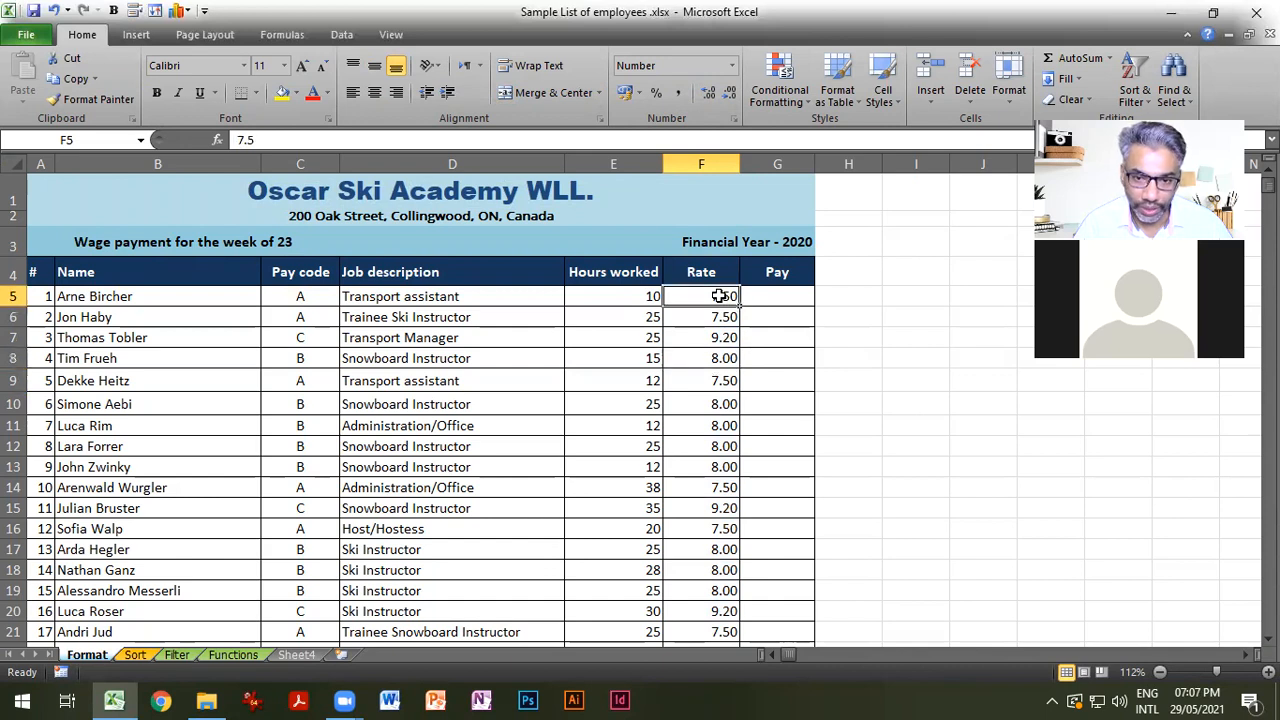
left_click(318, 302)
left_click(700, 298)
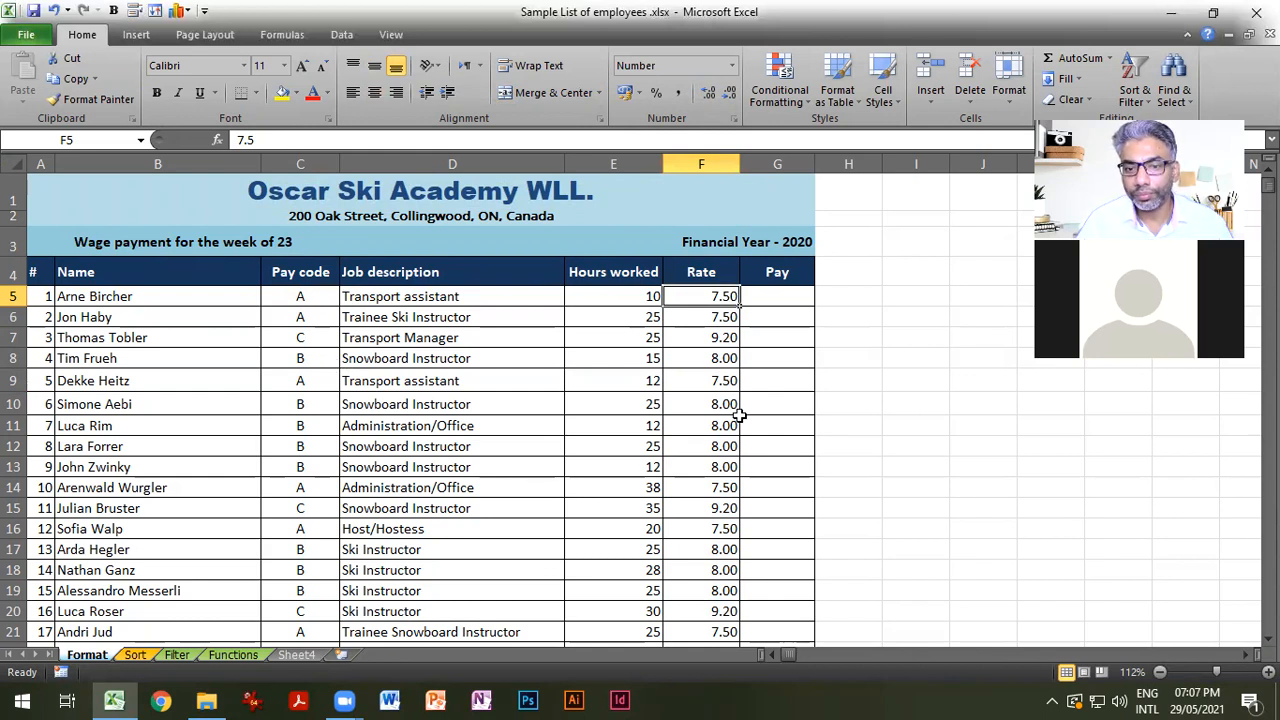
left_click(727, 362)
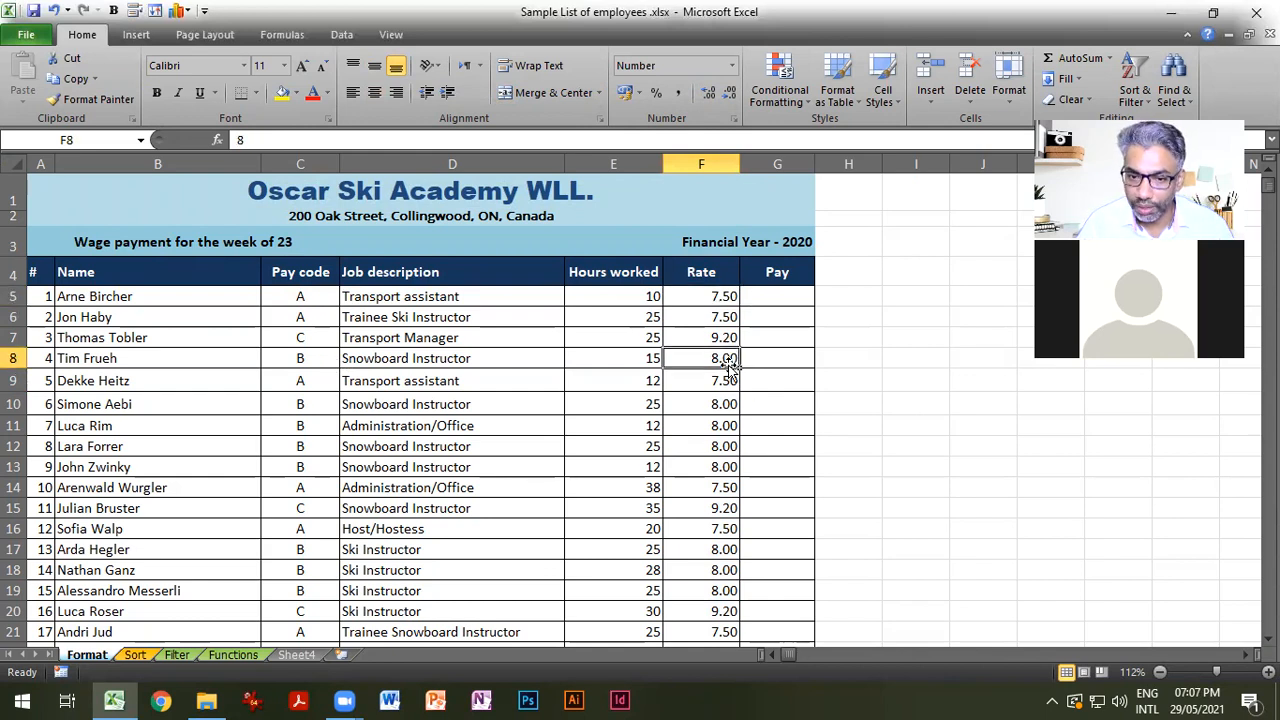
left_click(313, 339)
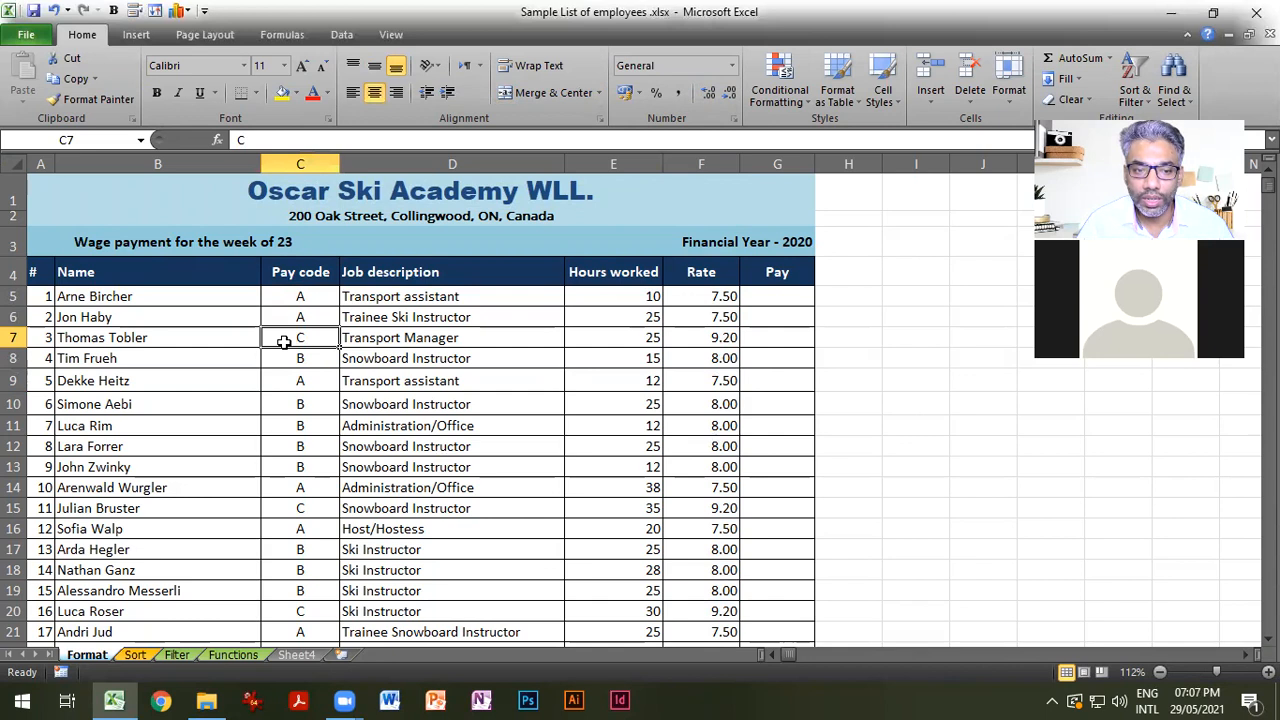
left_click(698, 342)
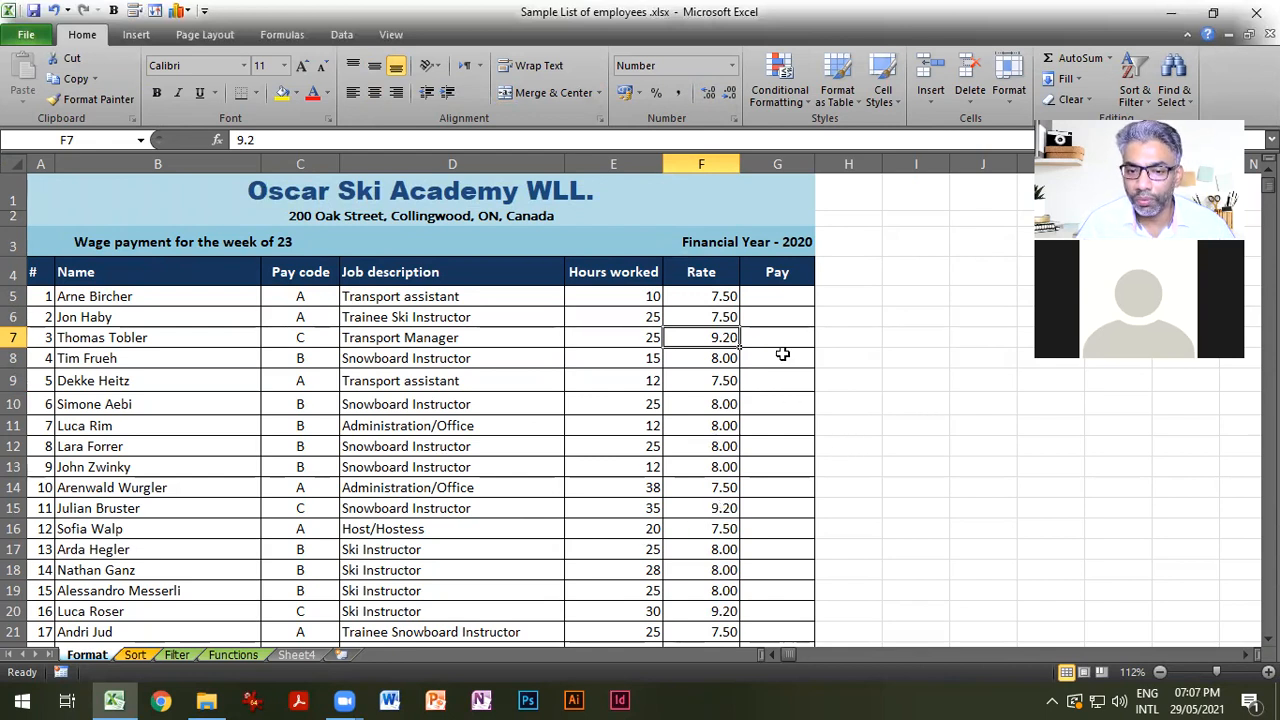
left_click(782, 294)
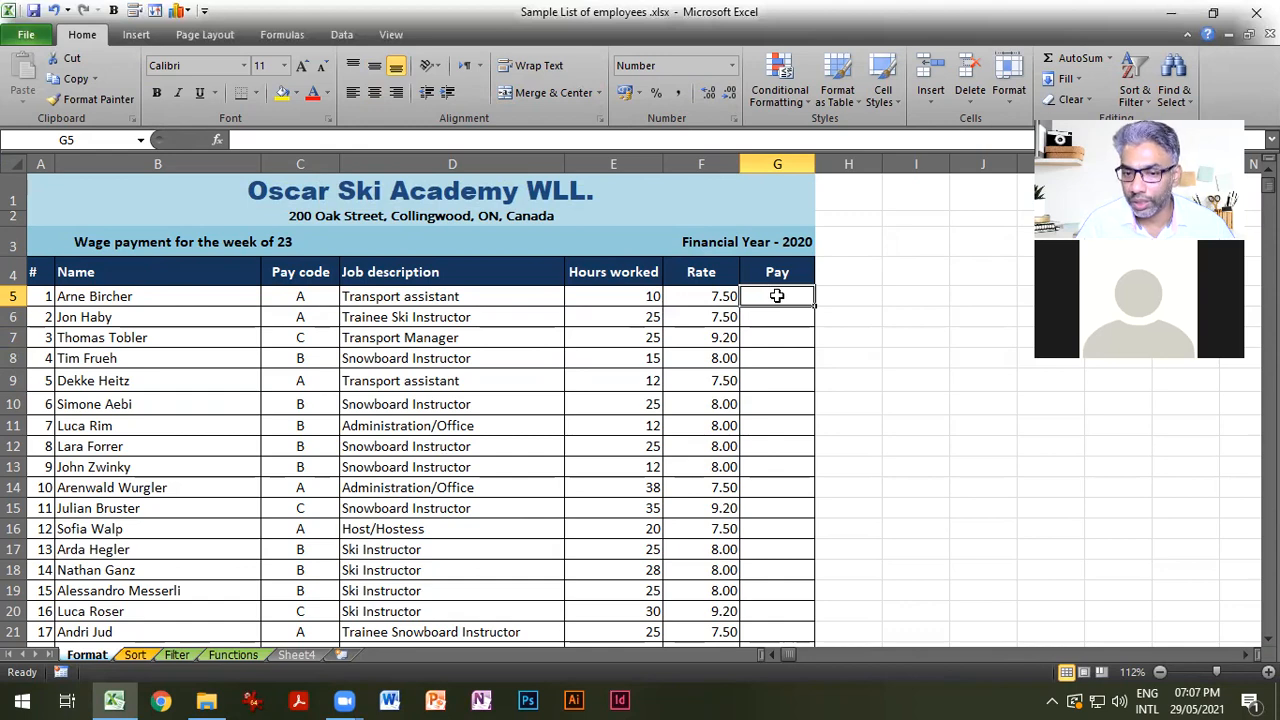
scroll(776, 436, "down", 7)
scroll(771, 460, "up", 7)
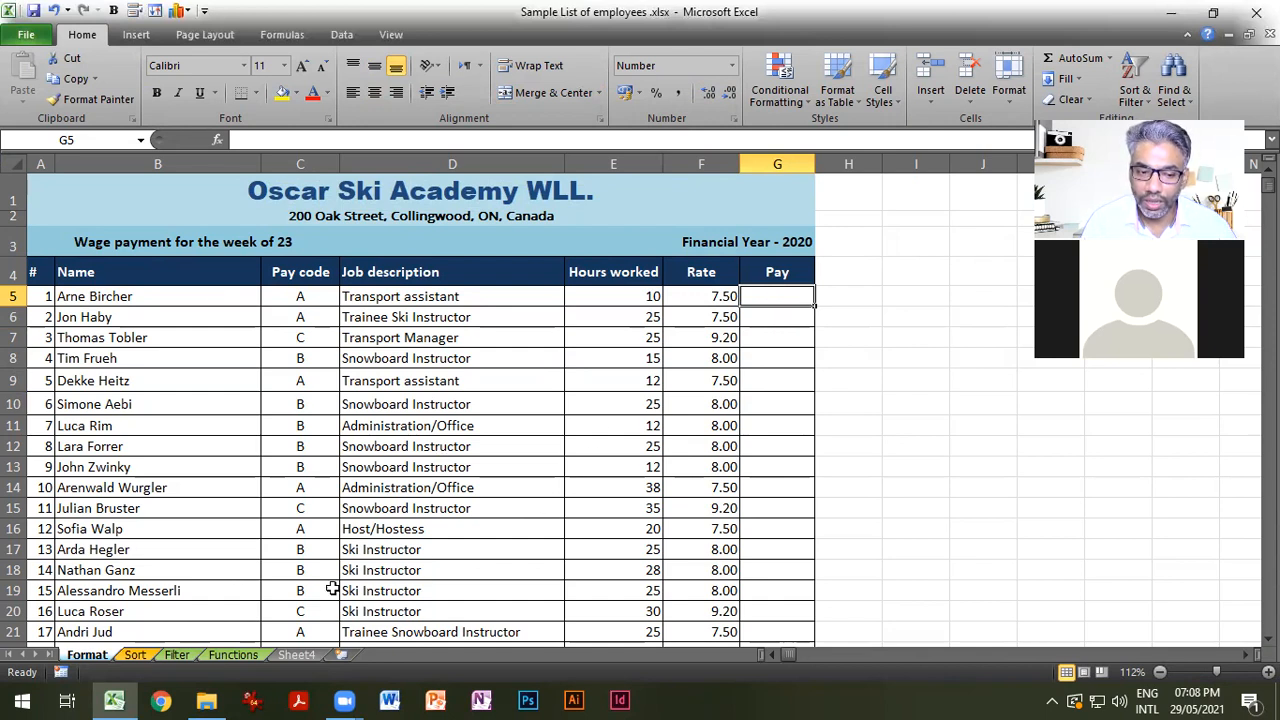
left_click(118, 699)
left_click(124, 699)
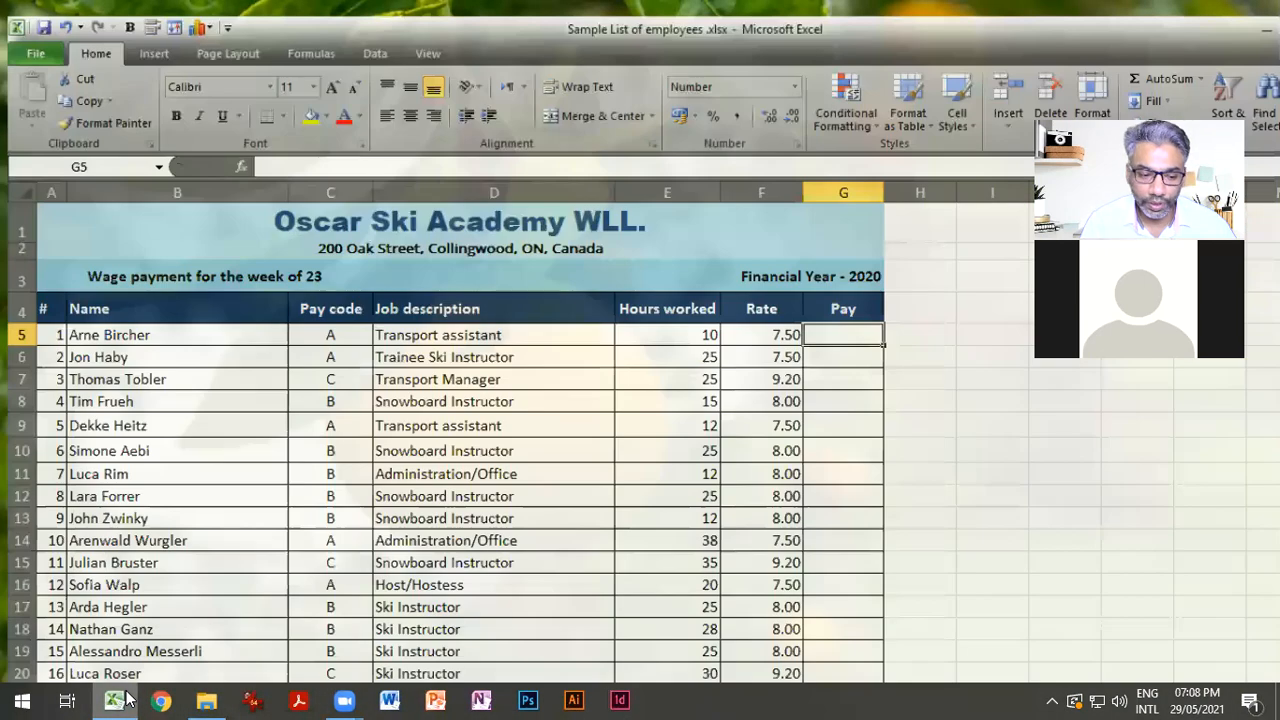
Switch to Day 1.xlsx, inspect the amount formula in G15, and return to the Sample List of employees workbook.
key("alt+Tab")
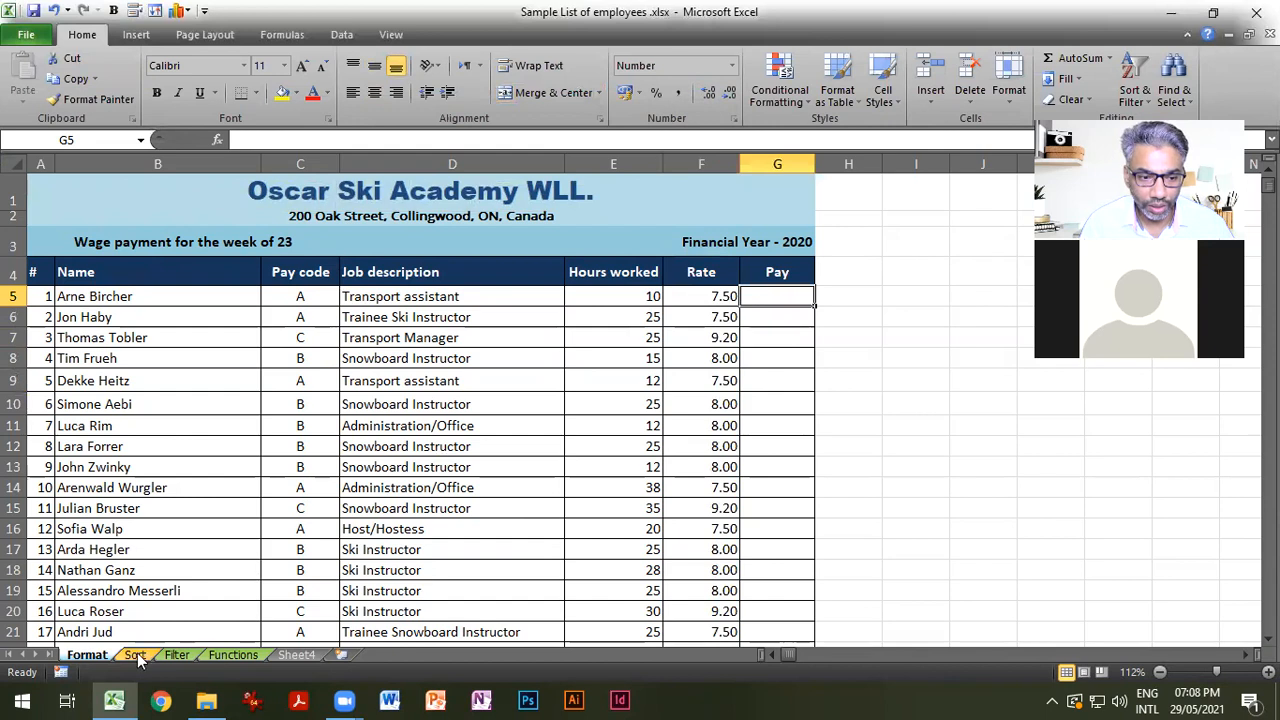
key("alt+Tab")
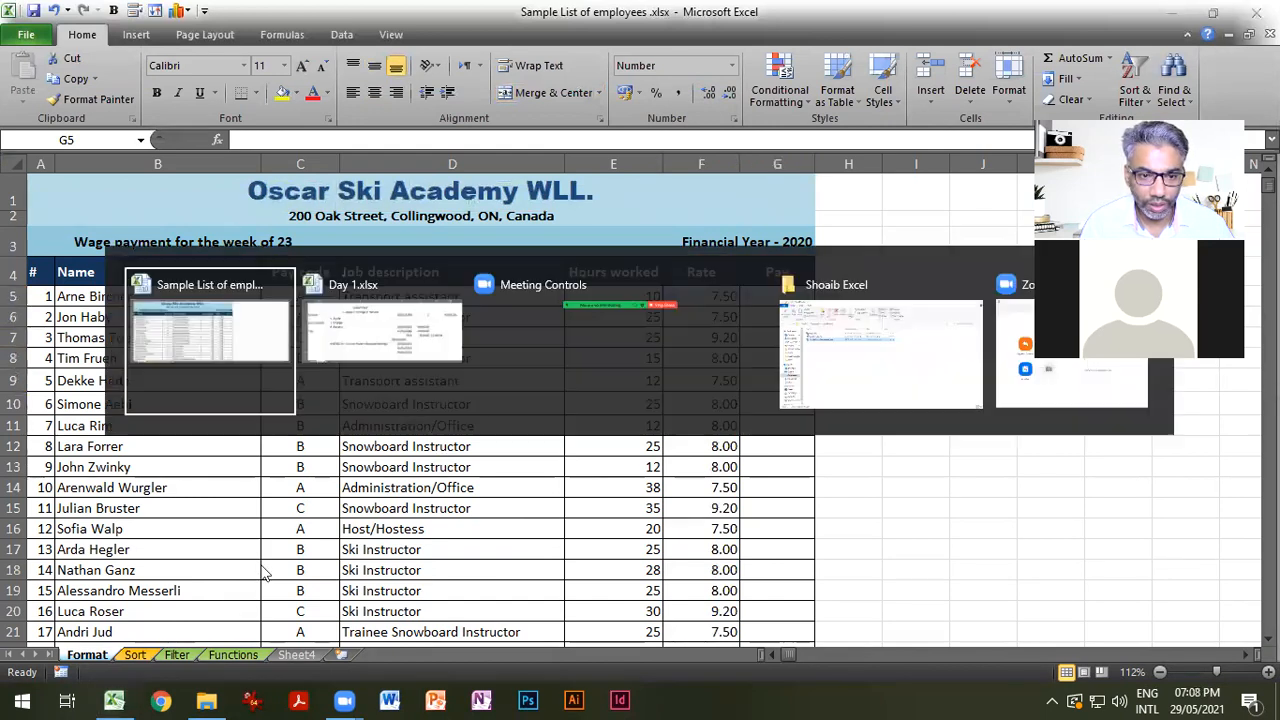
left_click(373, 311)
left_click(88, 654)
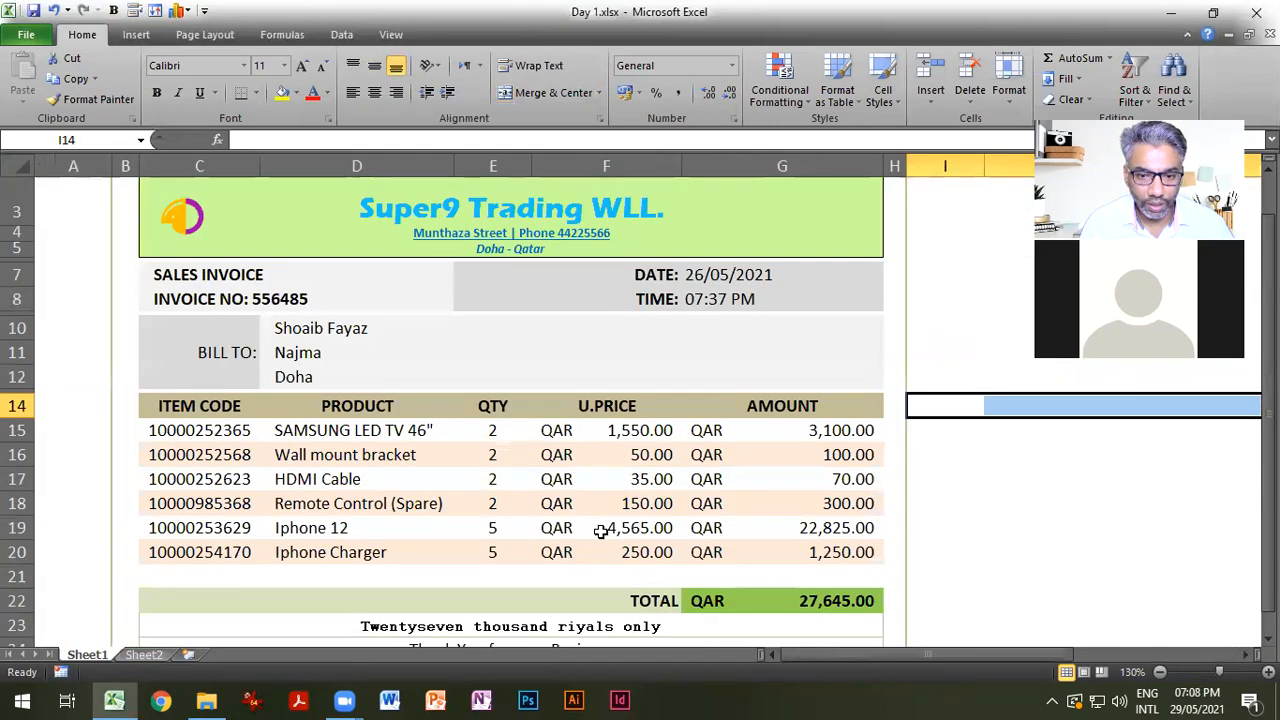
left_click(830, 435)
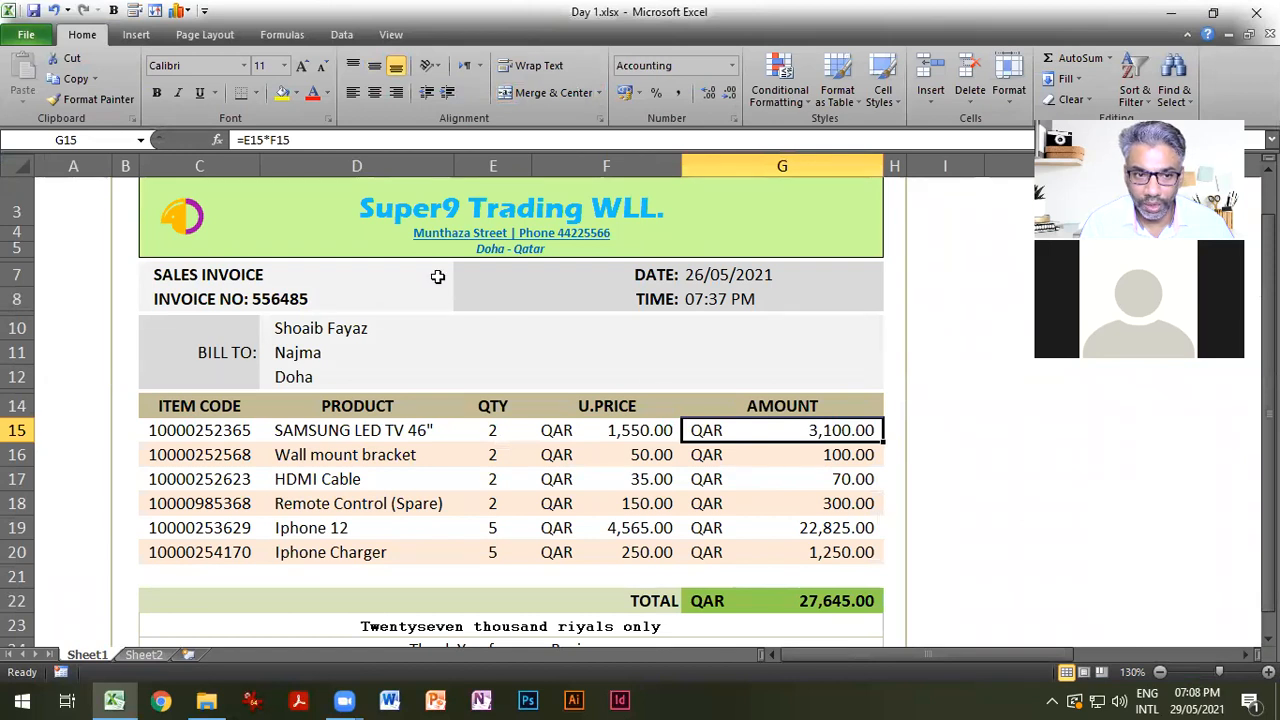
left_click(1180, 12)
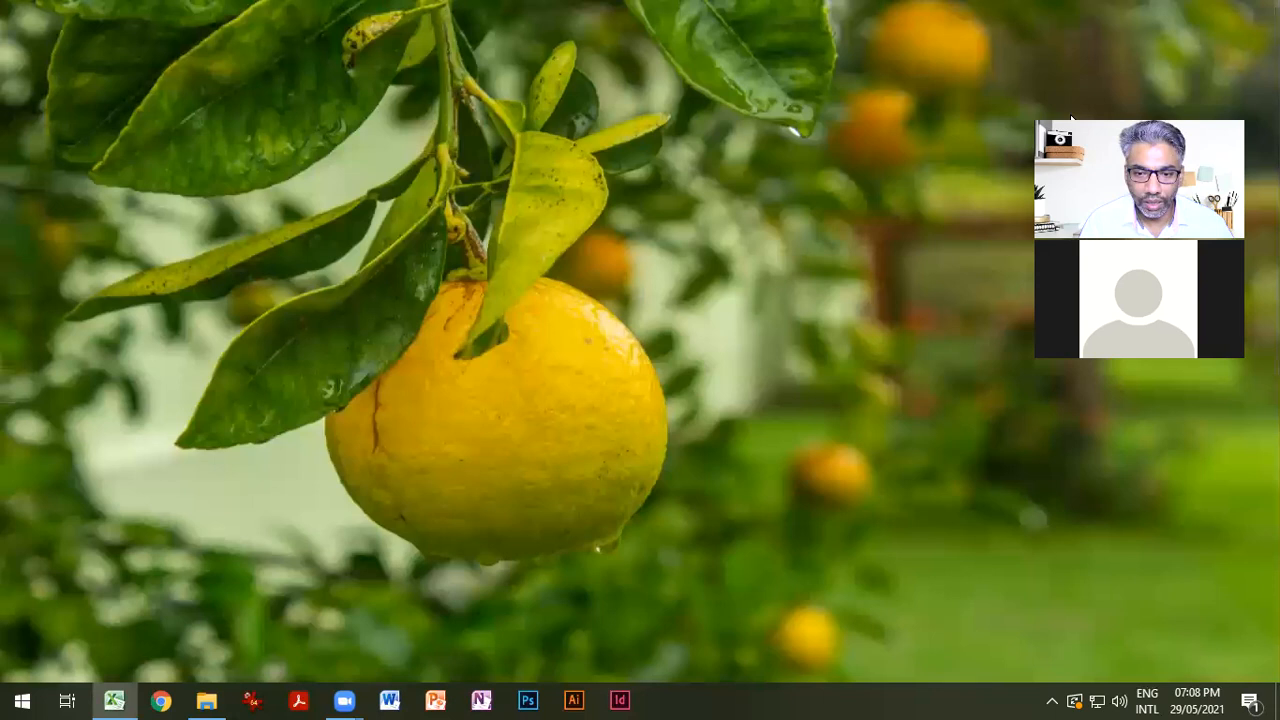
key("alt+Tab")
key("alt+Tab")
key("alt+Tab")
key("alt+Tab")
key("alt+Tab")
key("alt+Tab")
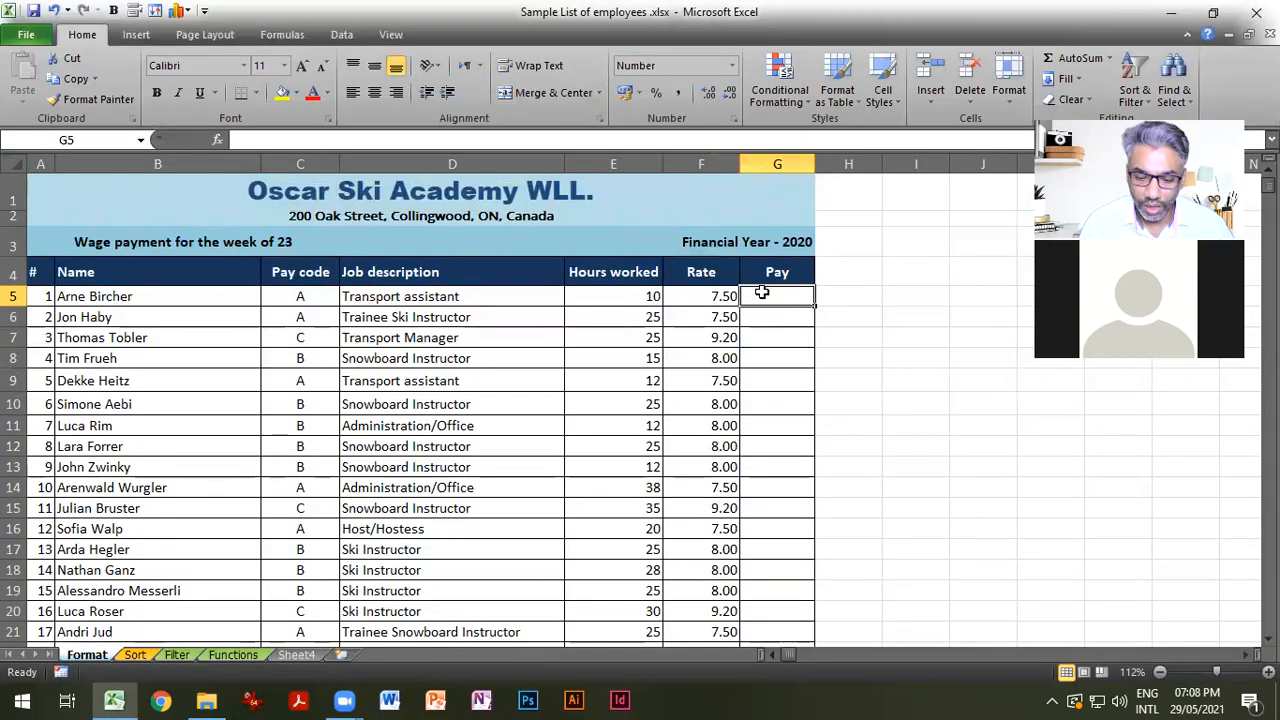
Calculate pay in G5 with =E5*F5 and fill the formula down to G44.
type("=")
left_click(631, 292)
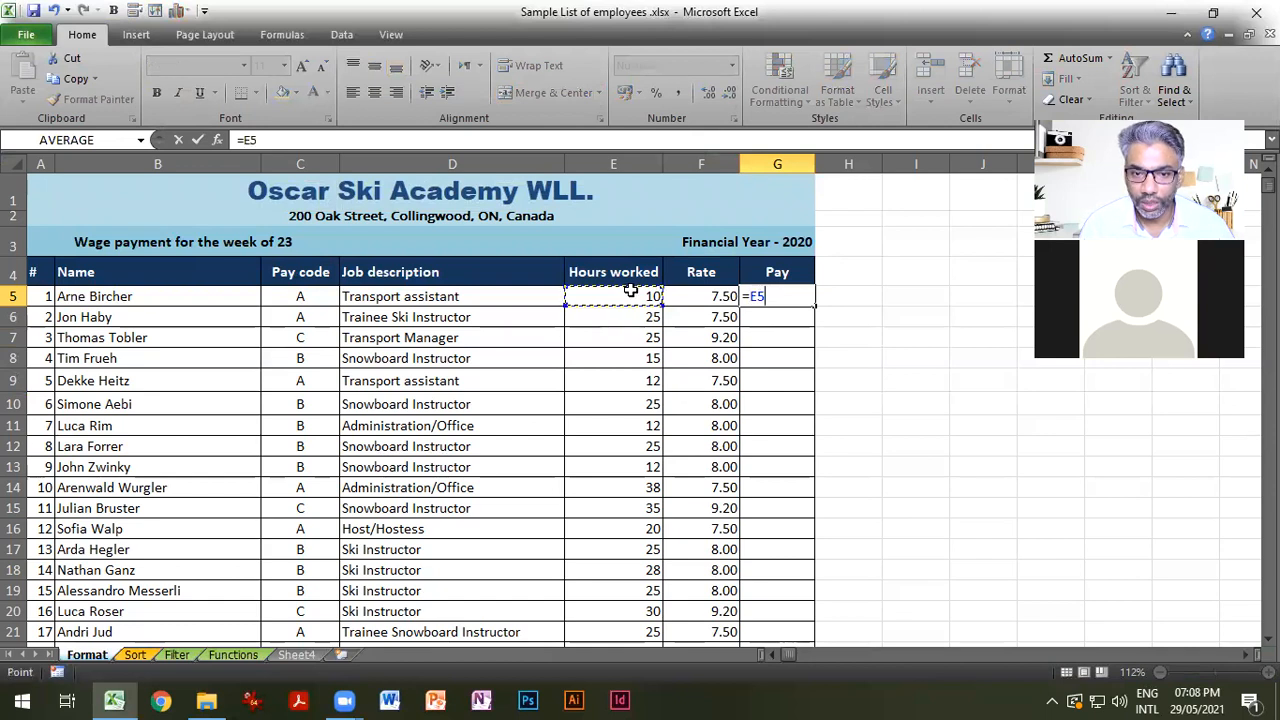
type("*")
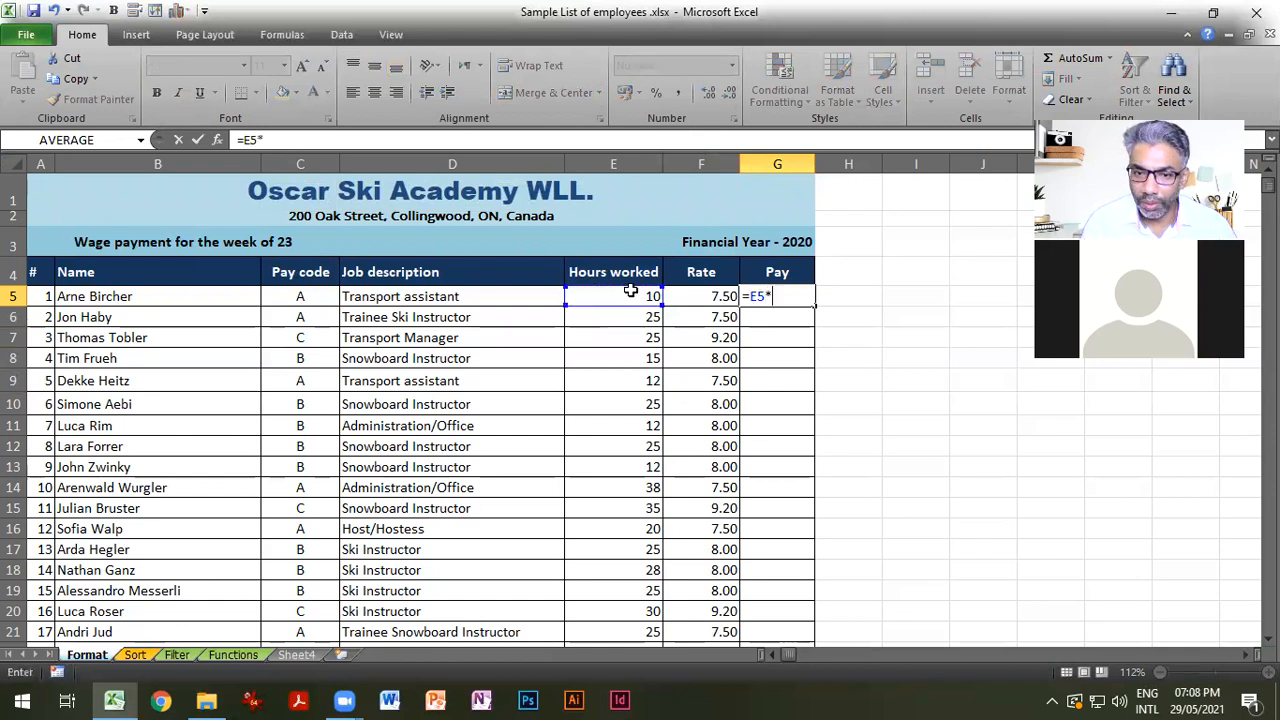
left_click(683, 292)
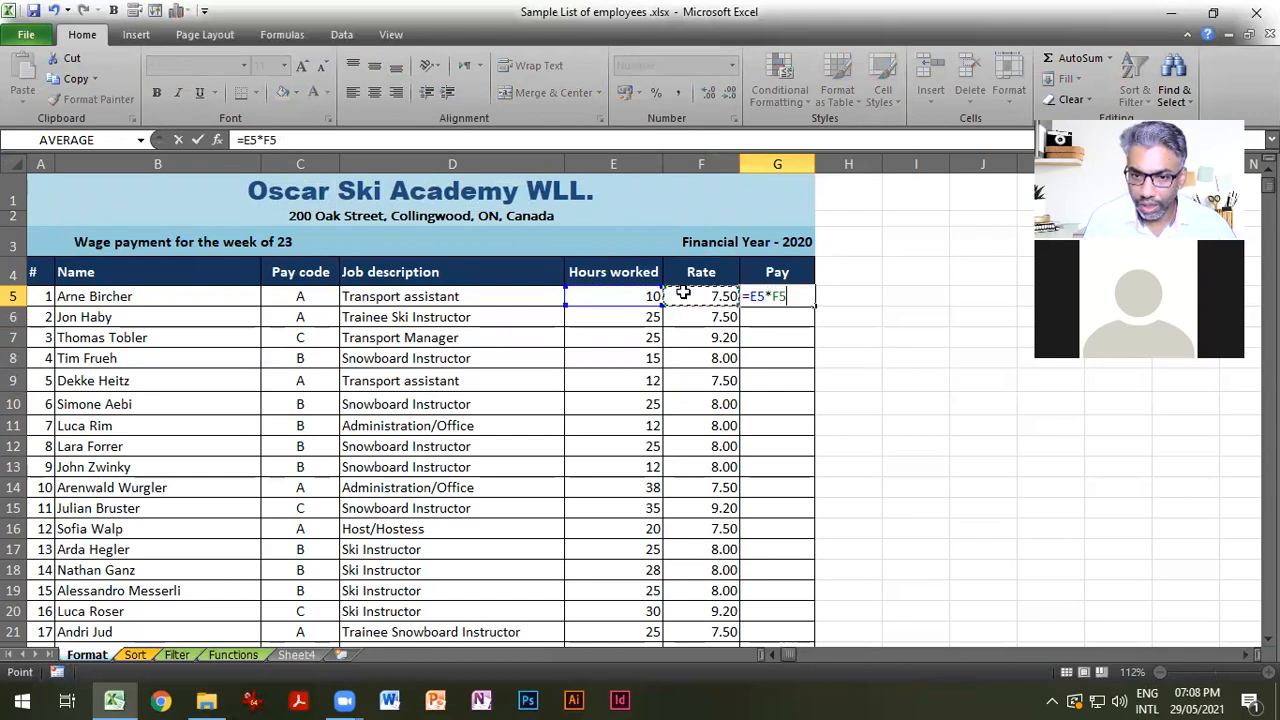
key("Return")
left_click(760, 297)
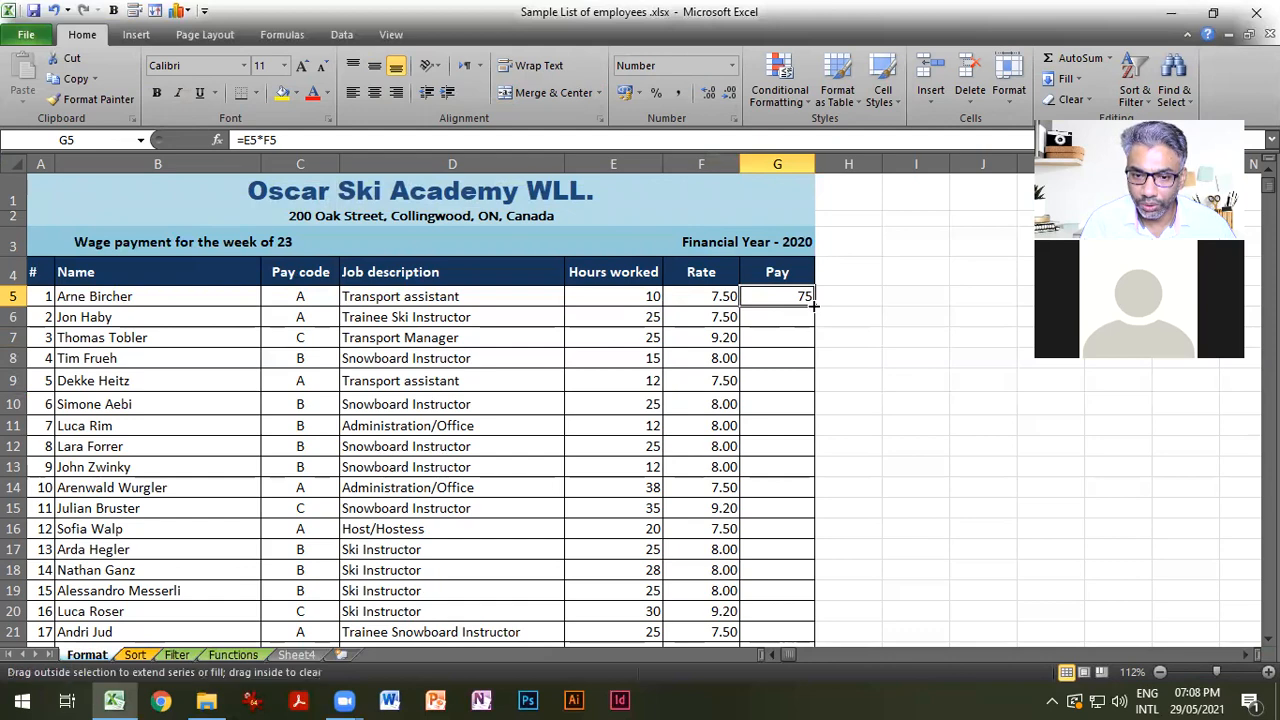
double_click(813, 307)
scroll(846, 491, "down", 4)
scroll(846, 495, "down", 5)
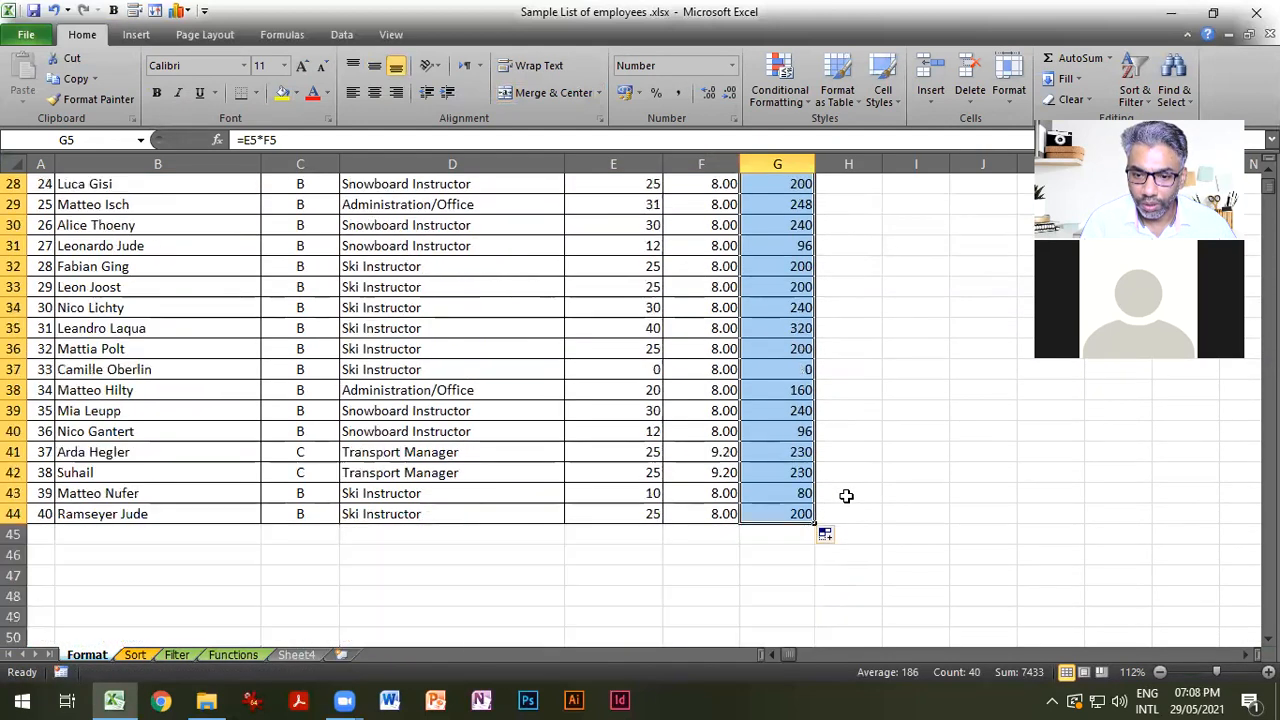
Inspect the pay formula in G37 against the hours in E37, and look over the pay amounts in G5:G25.
scroll(846, 495, "up", 2)
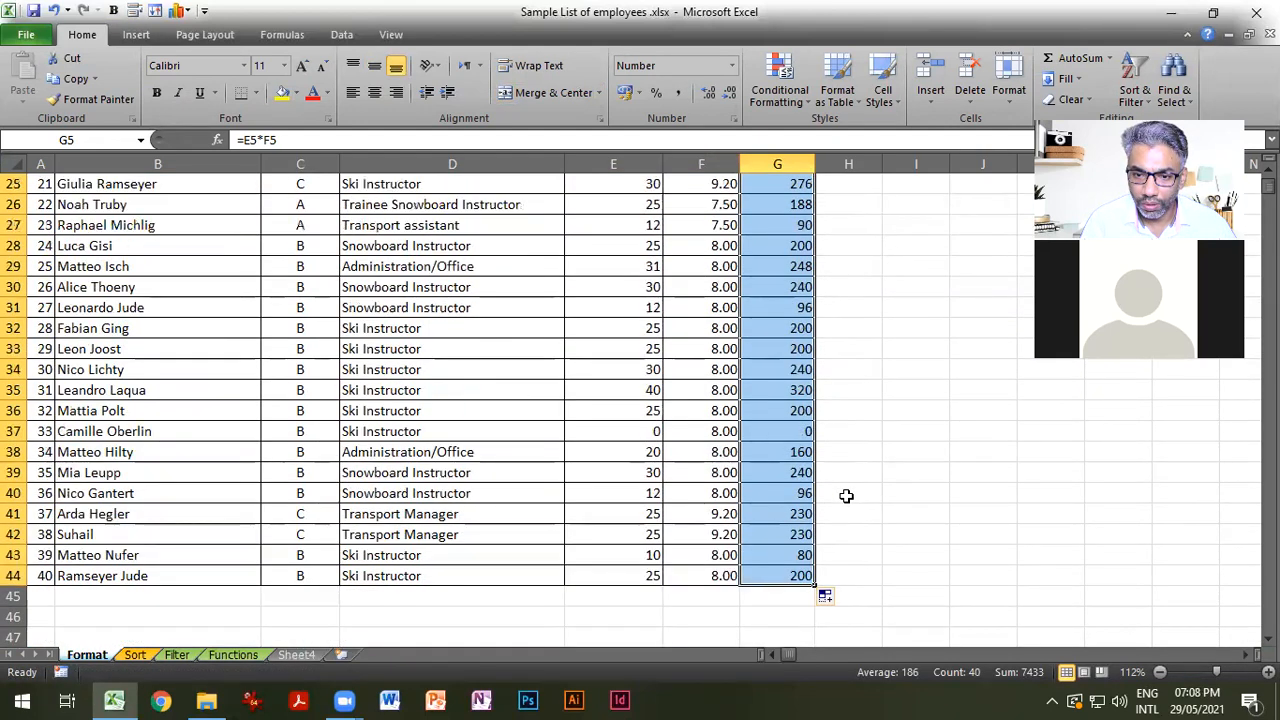
left_click(785, 495)
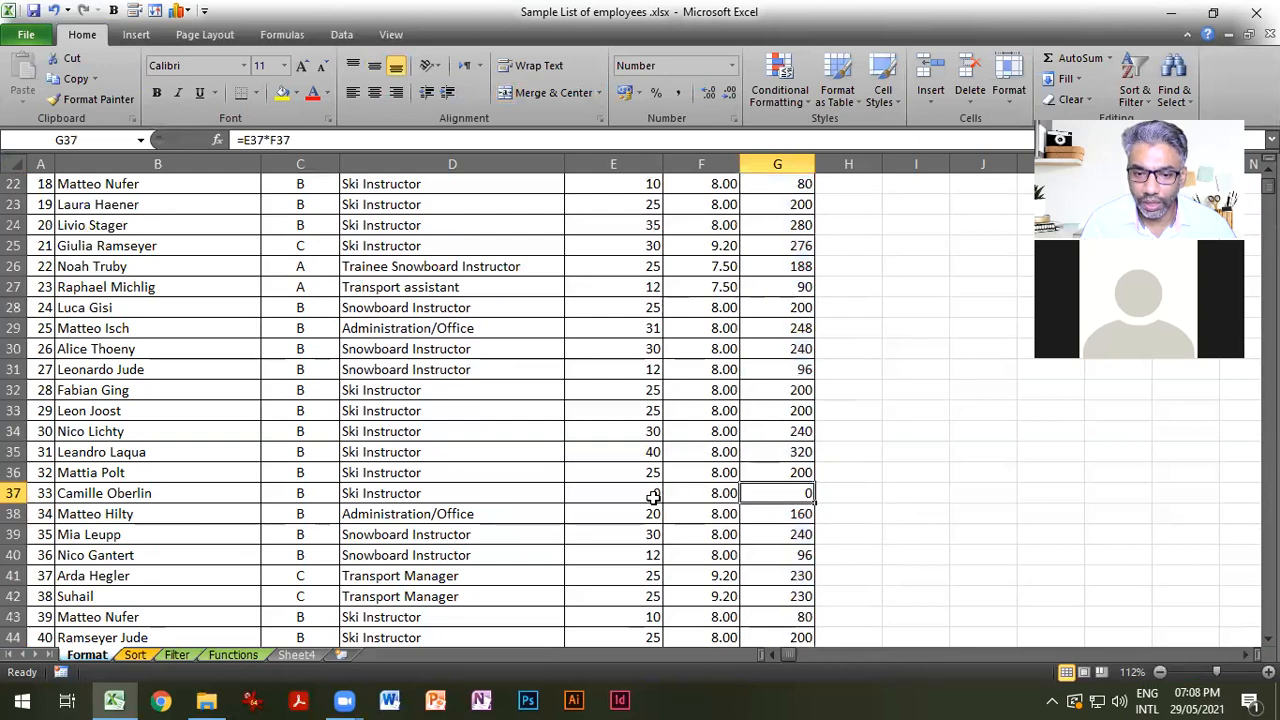
left_click(653, 496)
left_click(785, 495)
scroll(785, 500, "up", 7)
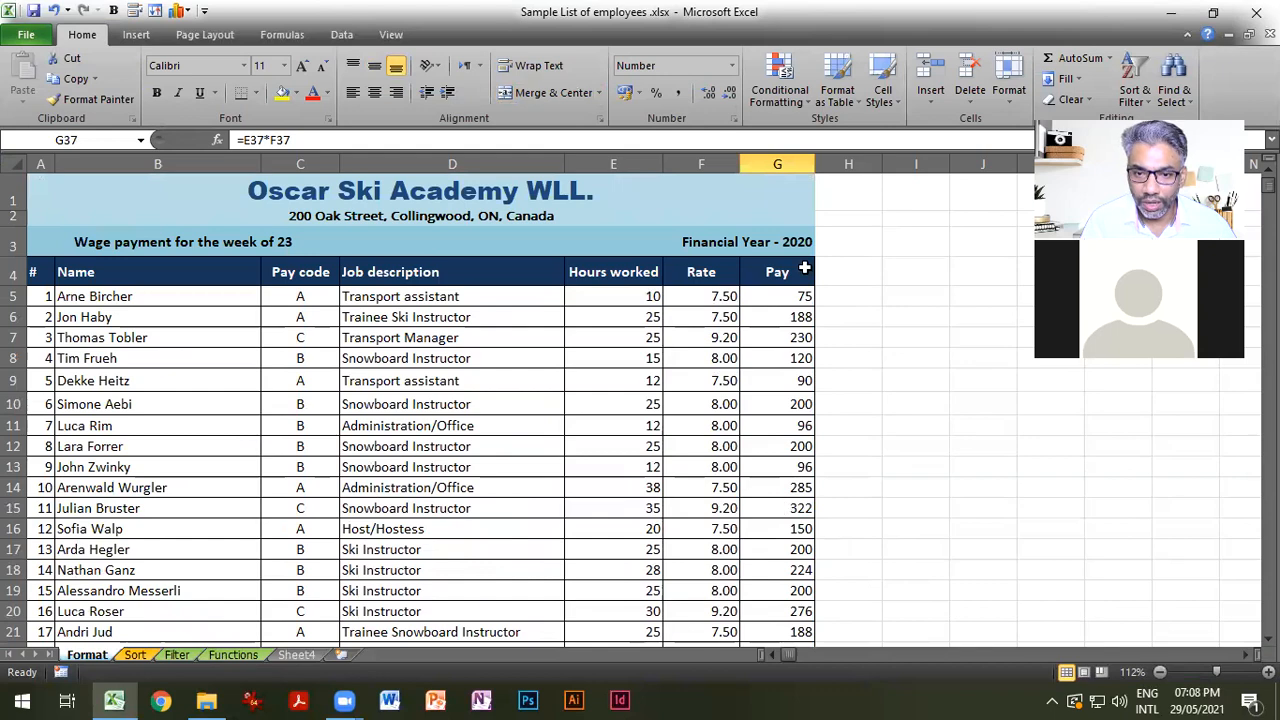
left_click_drag(800, 297, 800, 598)
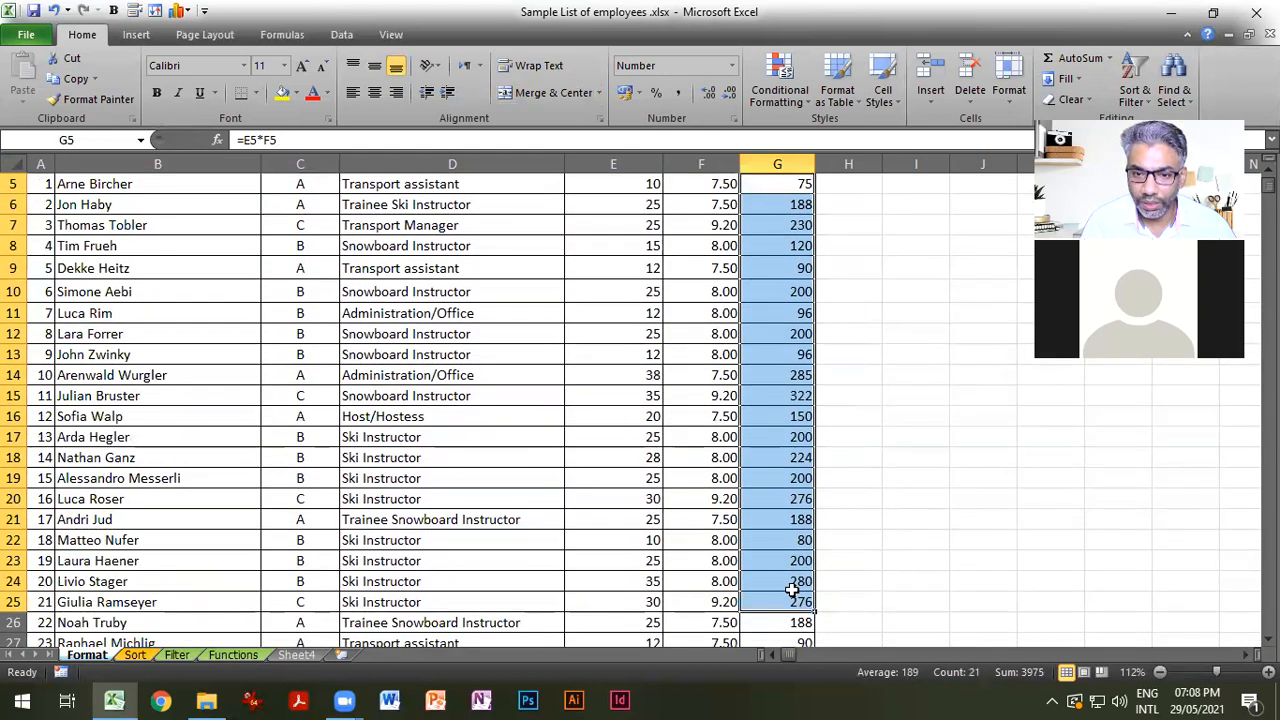
scroll(810, 580, "up", 1)
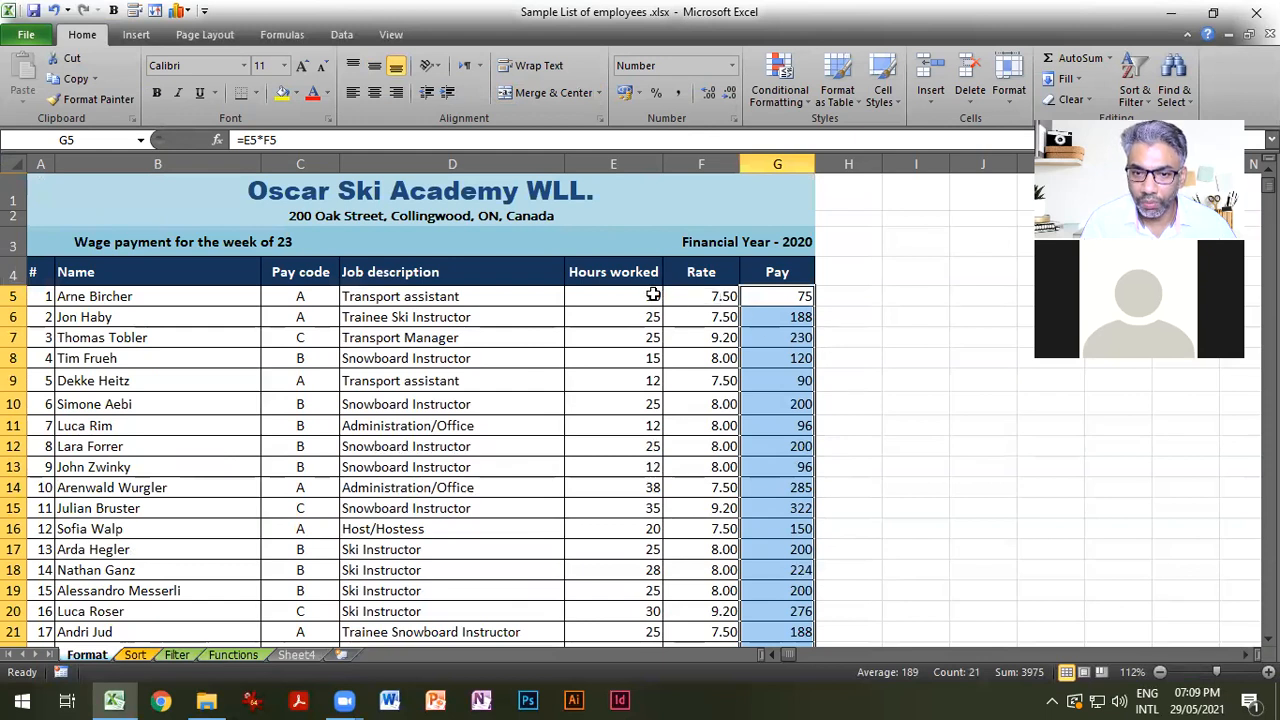
Add a Rate column heading in H4, beside the Pay column.
left_click(833, 271)
type("Ra")
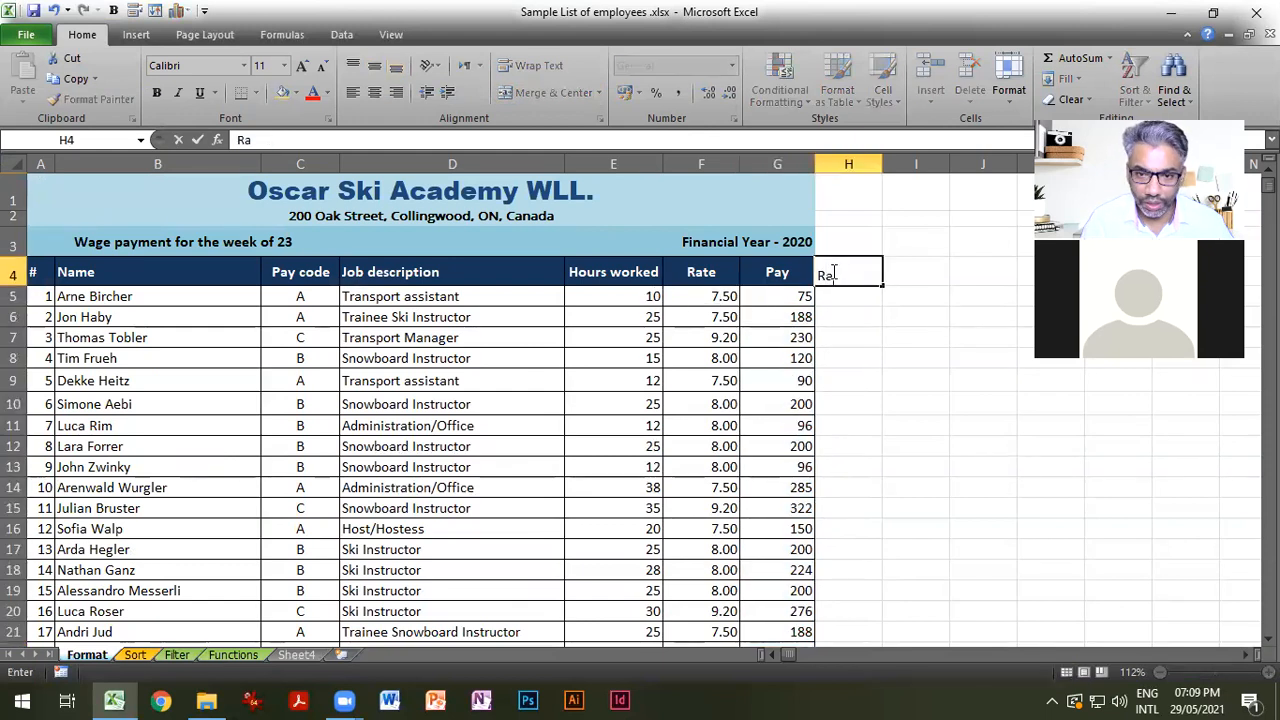
type("te")
key("Return")
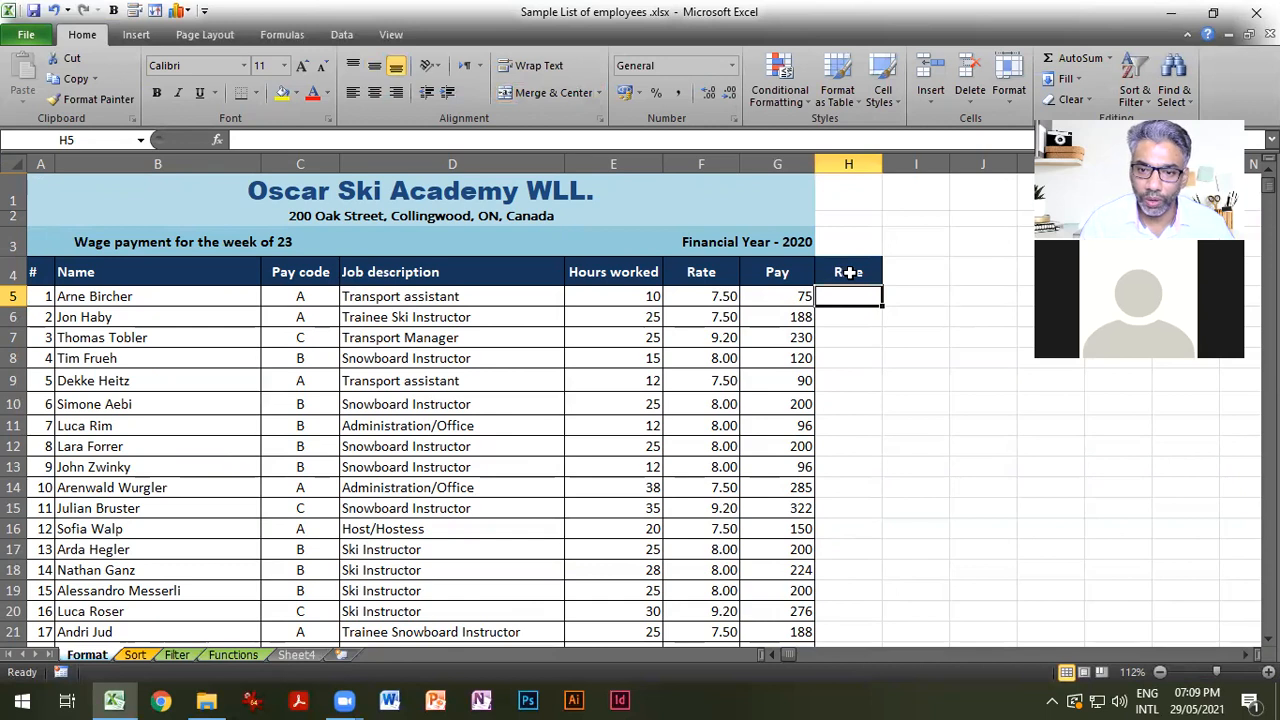
Calculate the rate in H5 by dividing pay by hours with =G5/E5, and fill the formula down to H44.
type("=")
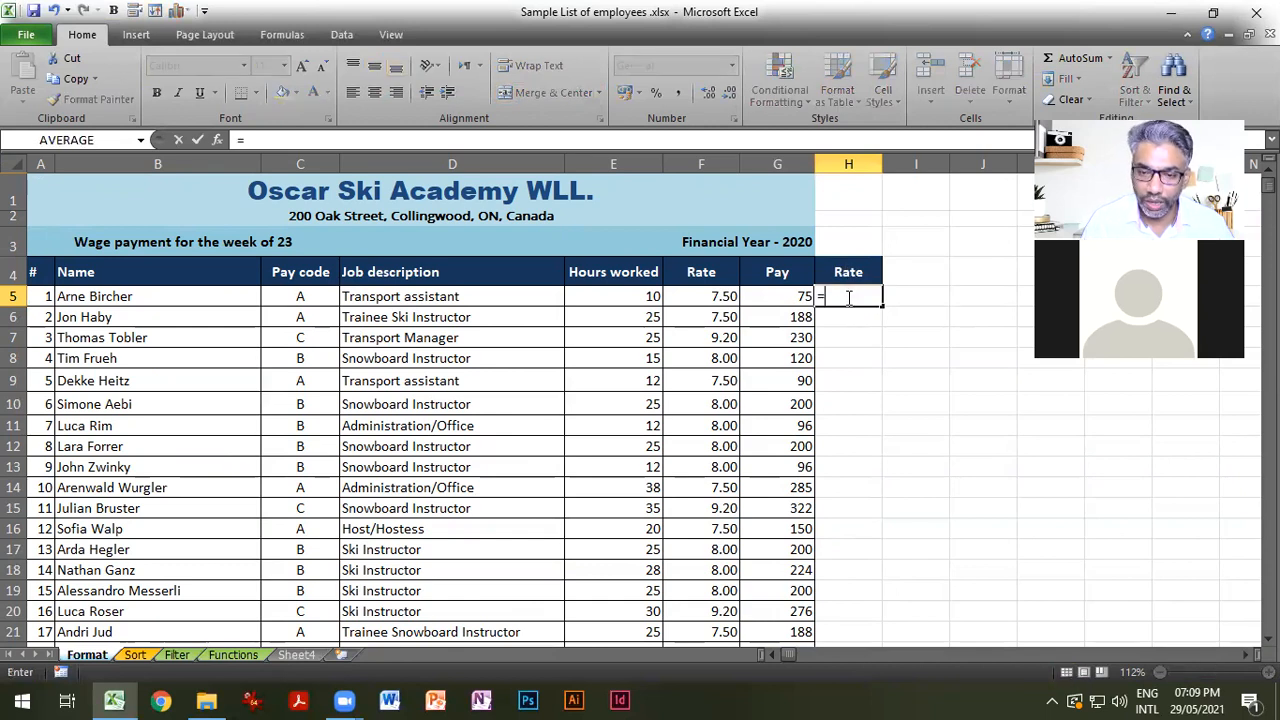
left_click(785, 295)
type("/")
left_click(638, 297)
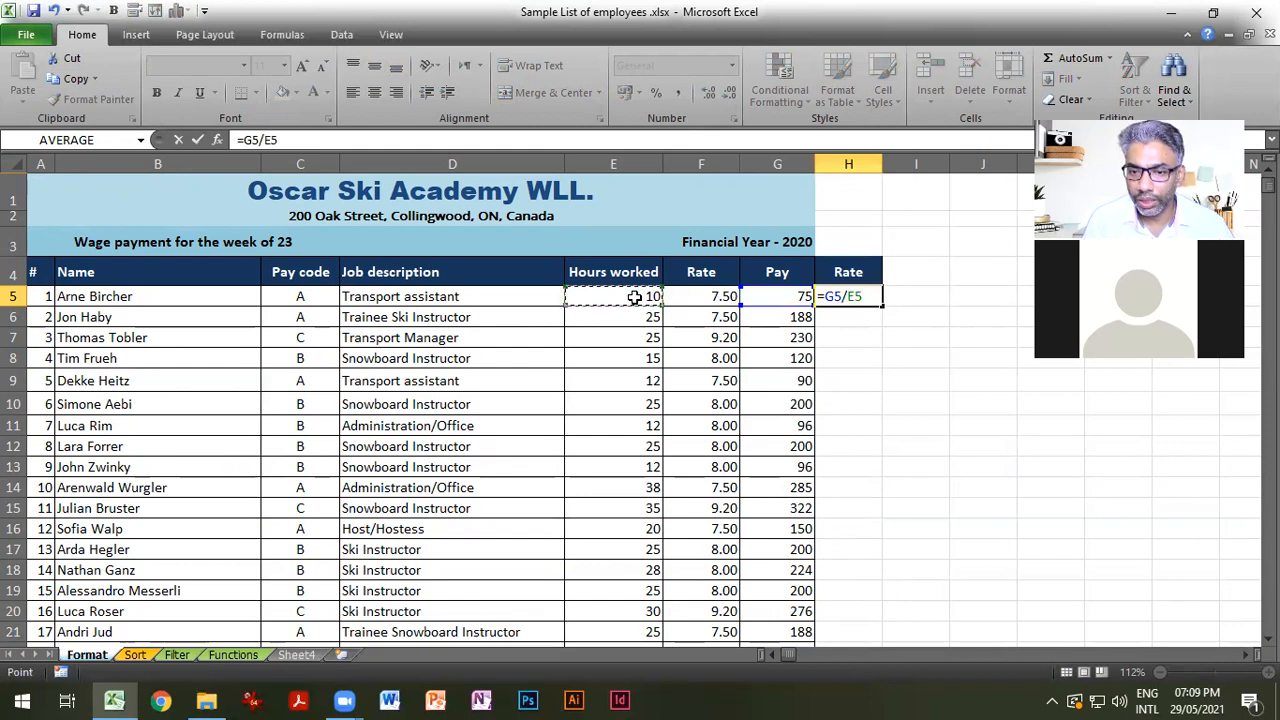
key("Return")
left_click(853, 296)
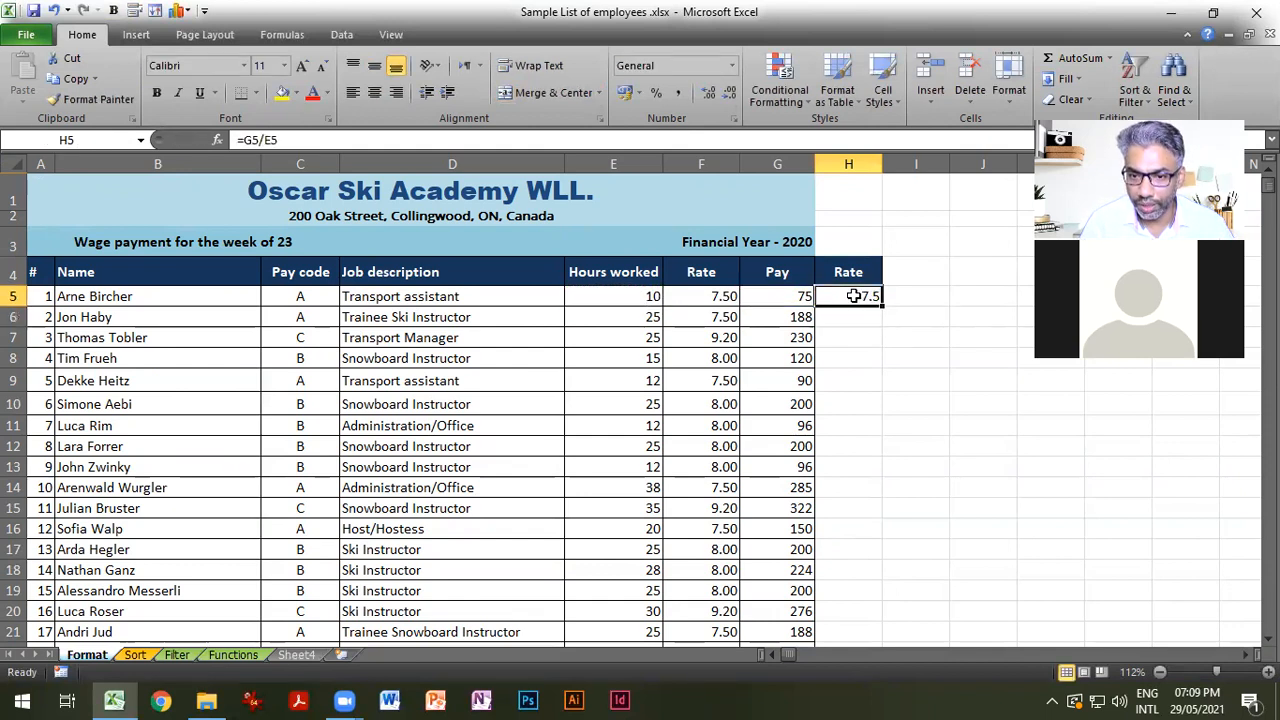
double_click(880, 303)
scroll(865, 485, "down", 4)
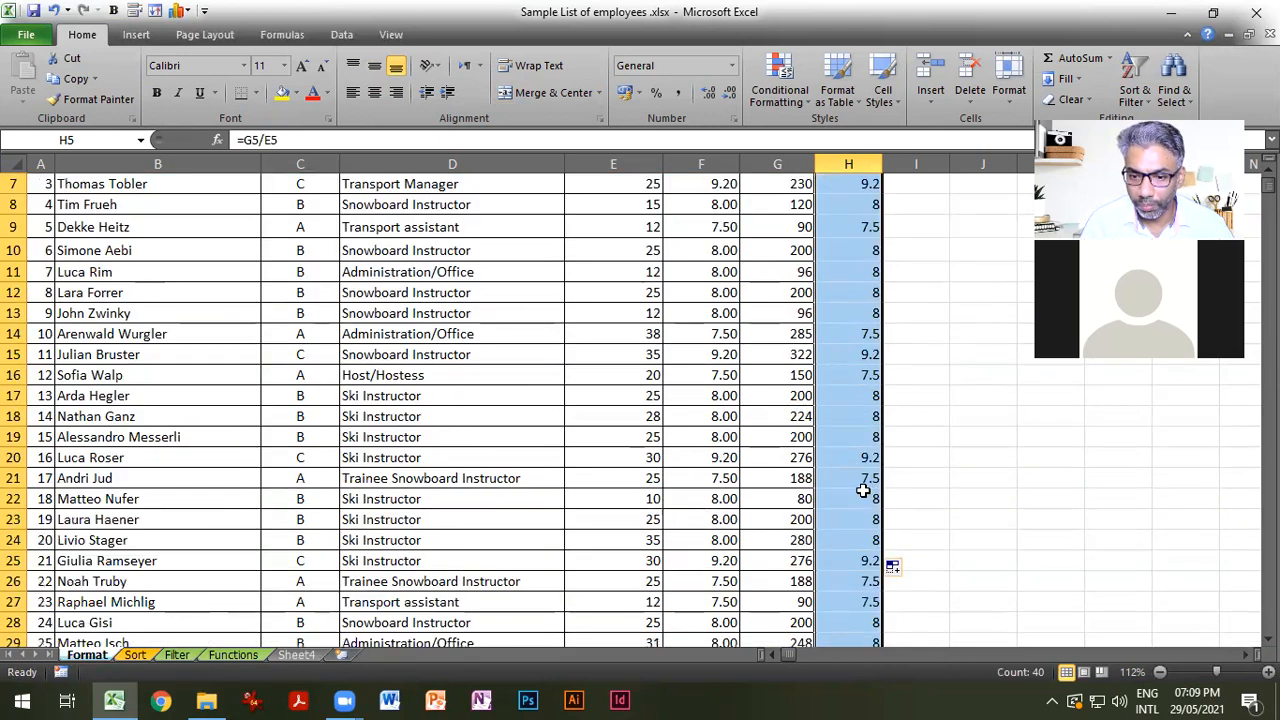
scroll(860, 500, "down", 3)
Inspect the division formulas in the new Rate column at H20, H5, H6, H7 and H10 without changing them.
scroll(850, 550, "up", 5)
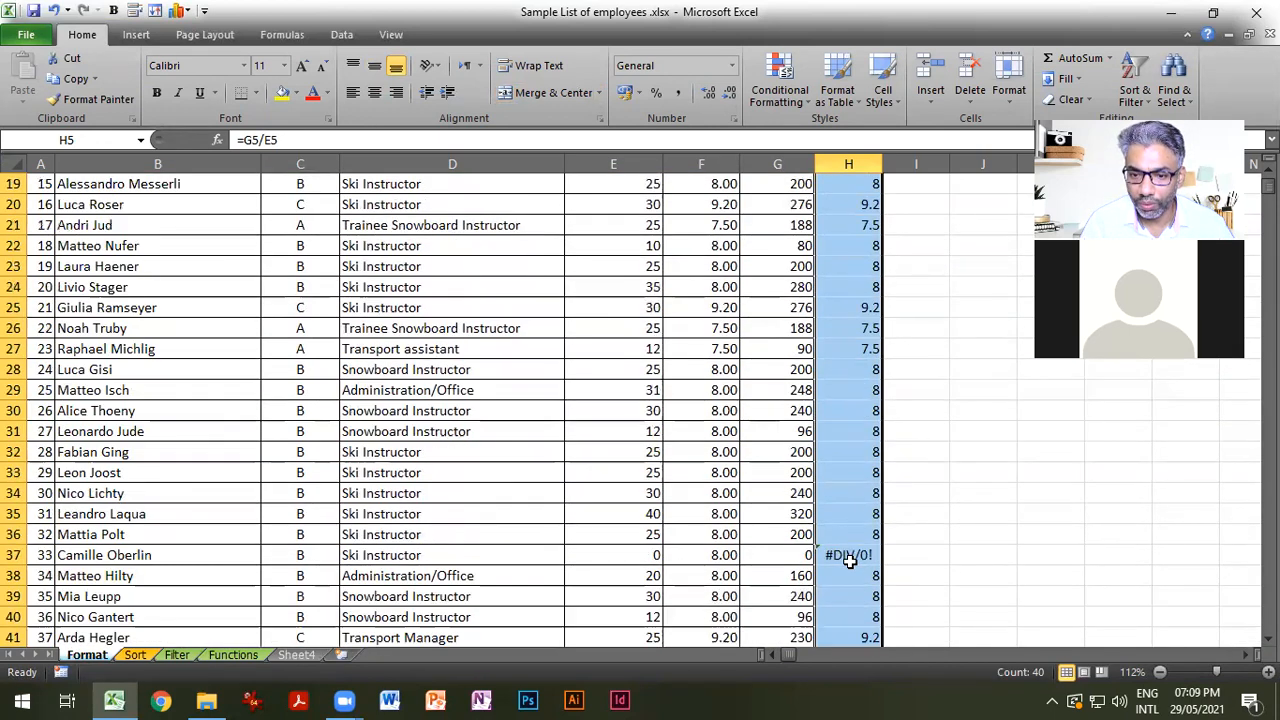
left_click(850, 392)
scroll(854, 317, "up", 3)
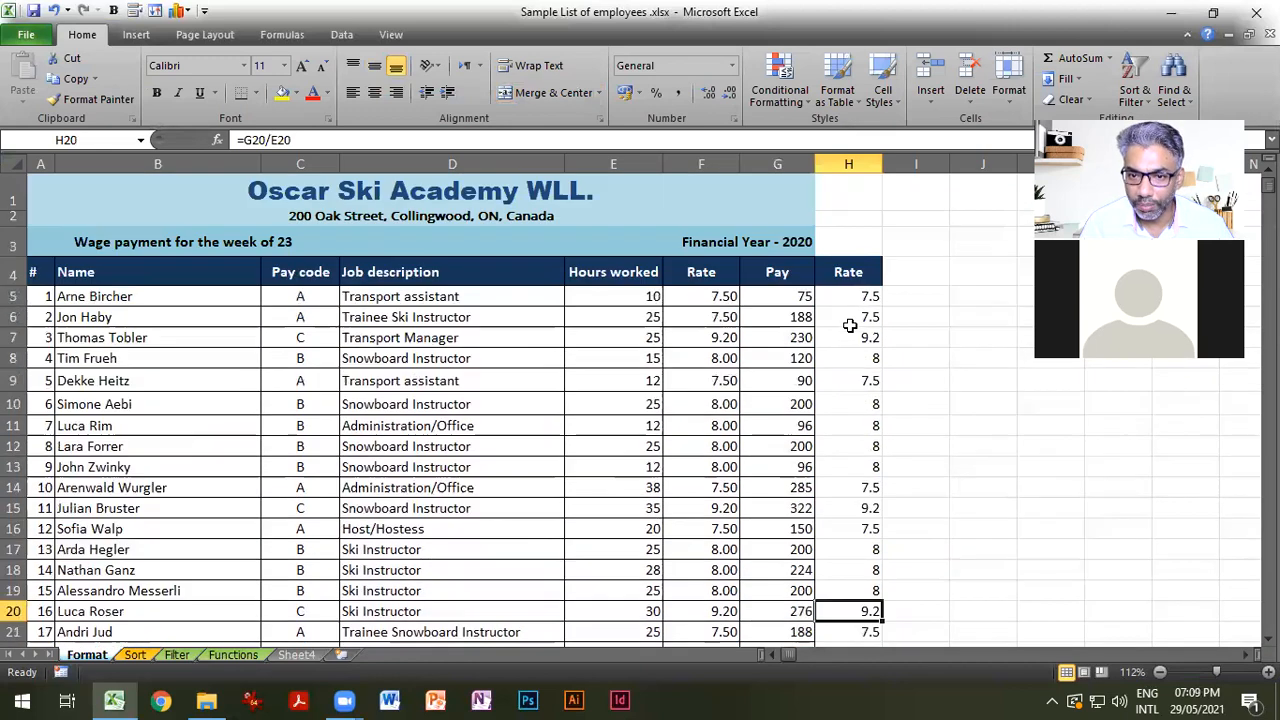
left_click(860, 292)
double_click(860, 294)
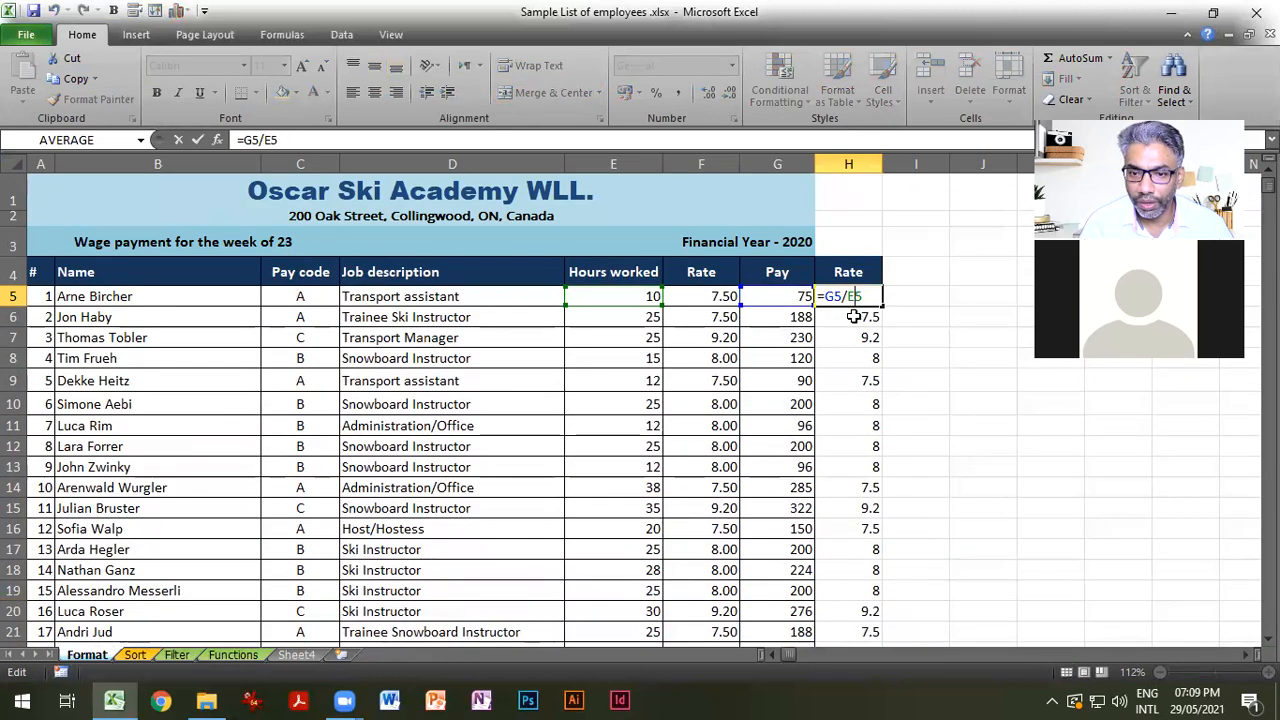
double_click(855, 318)
double_click(843, 337)
left_click(850, 381)
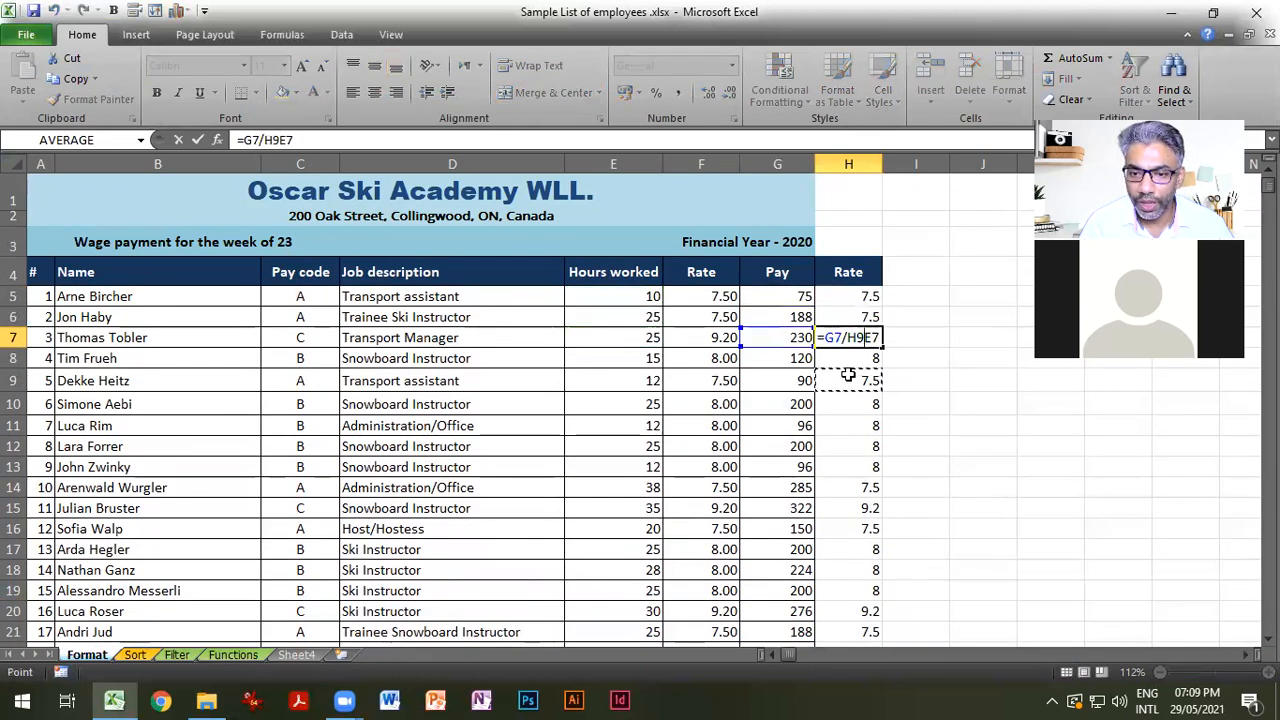
key("Escape")
left_click(880, 404)
double_click(880, 404)
key("Escape")
Examine the division error in H37, checking its formula against the pay in G37 and the neighbouring rows.
scroll(904, 428, "down", 8)
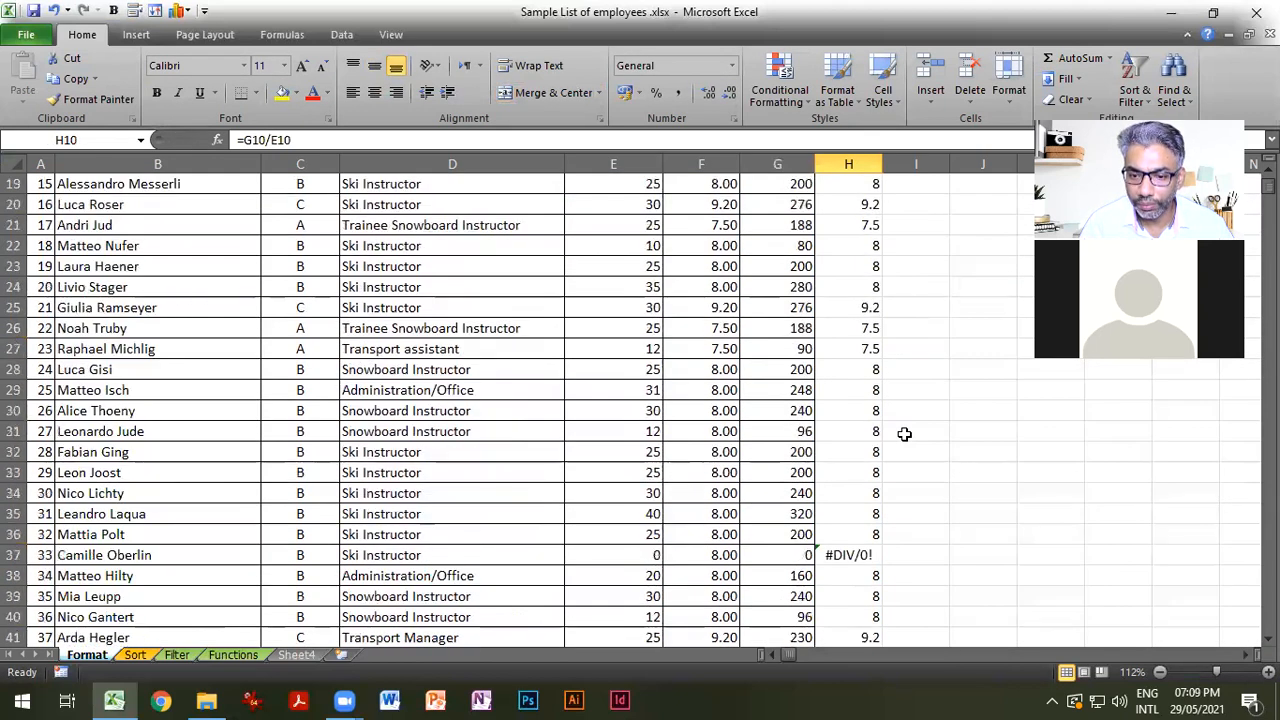
left_click(858, 431)
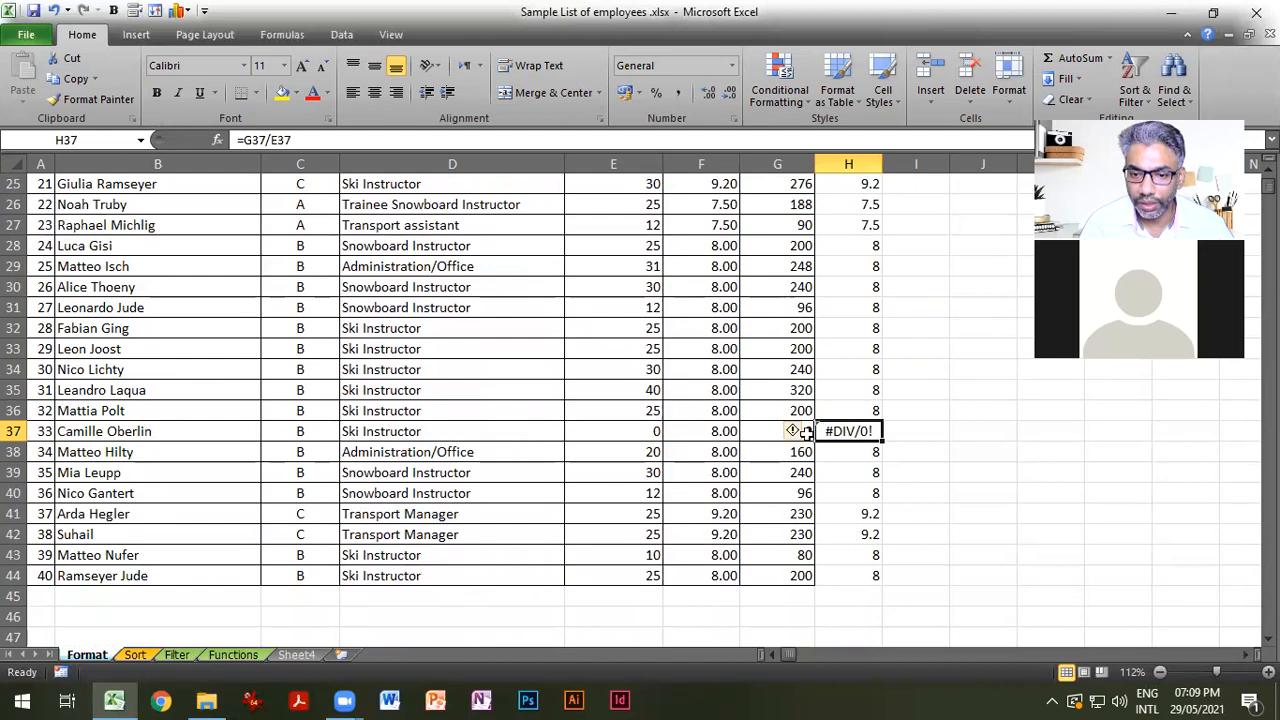
left_click(763, 431)
left_click(832, 431)
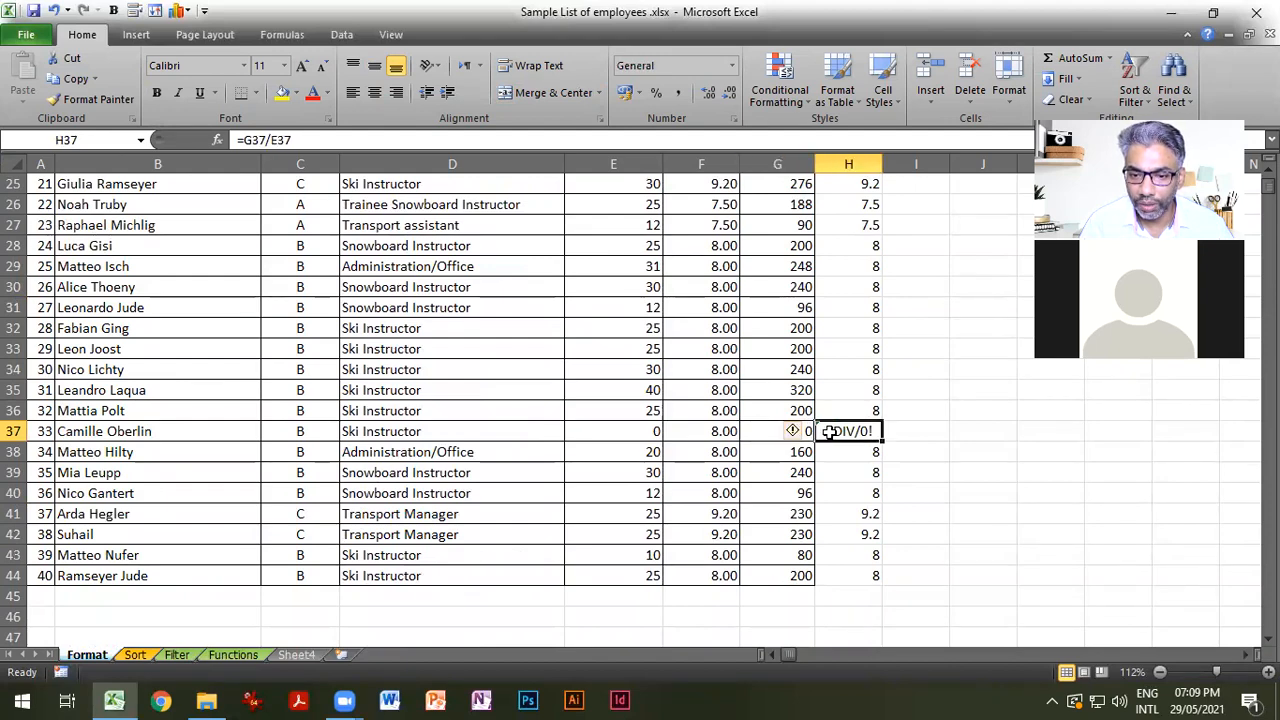
scroll(861, 448, "up", 8)
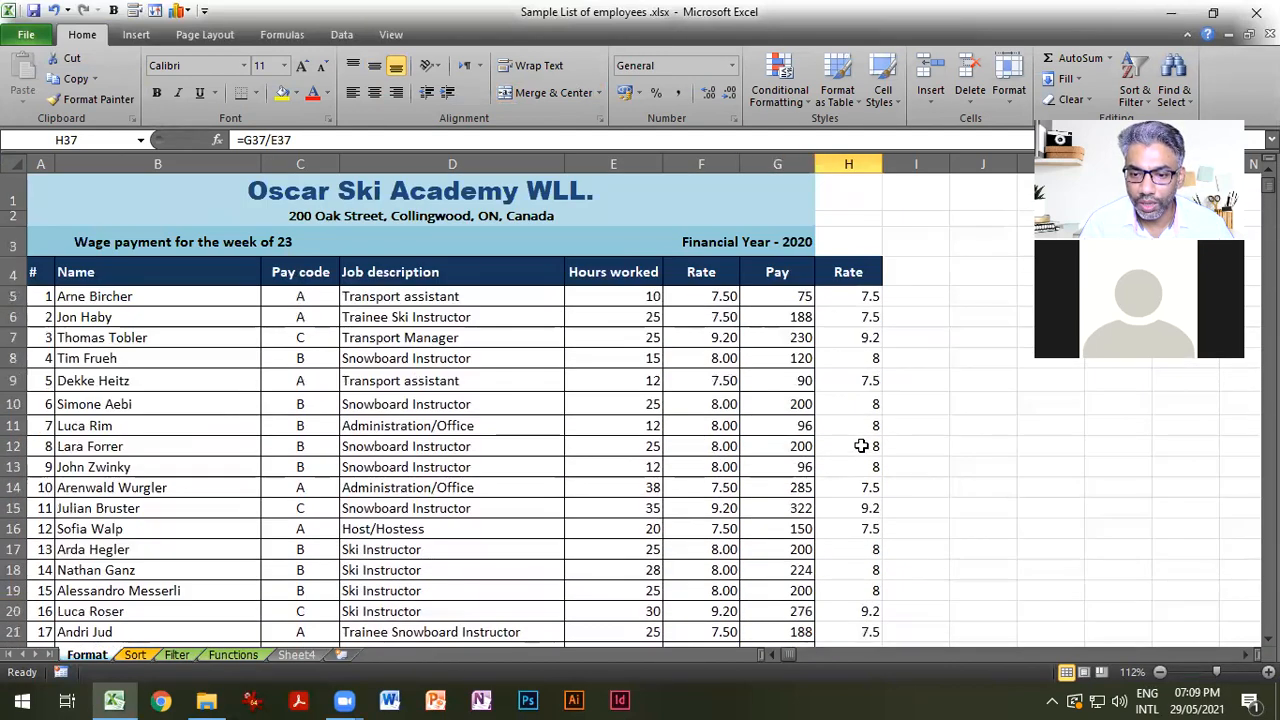
scroll(861, 448, "down", 6)
left_click(859, 577)
left_click(860, 557)
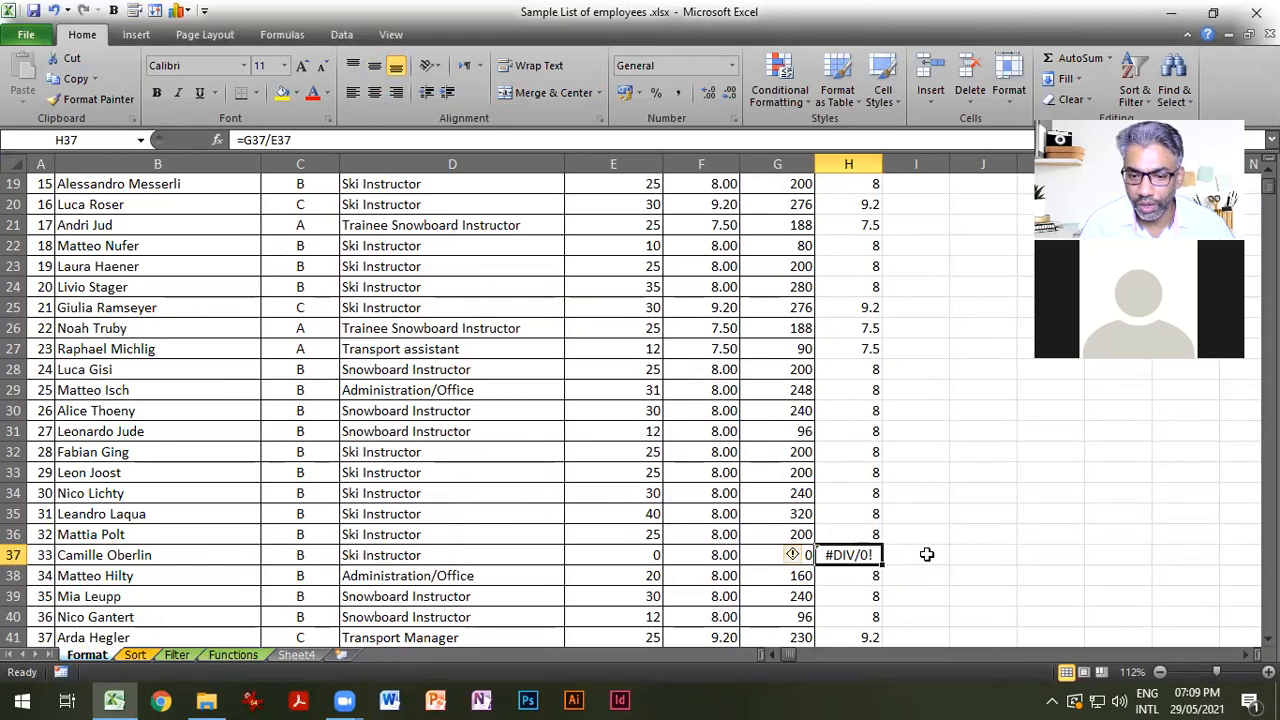
left_click(921, 560)
left_click(859, 558)
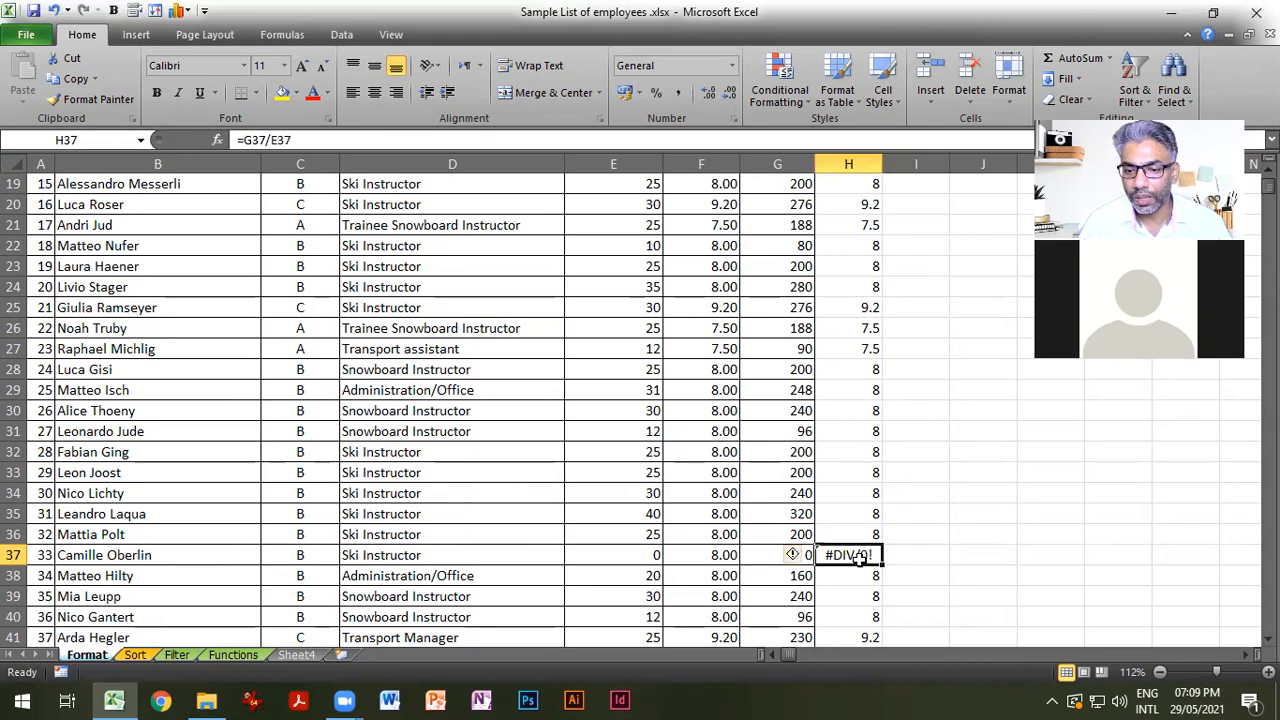
double_click(858, 558)
key("Escape")
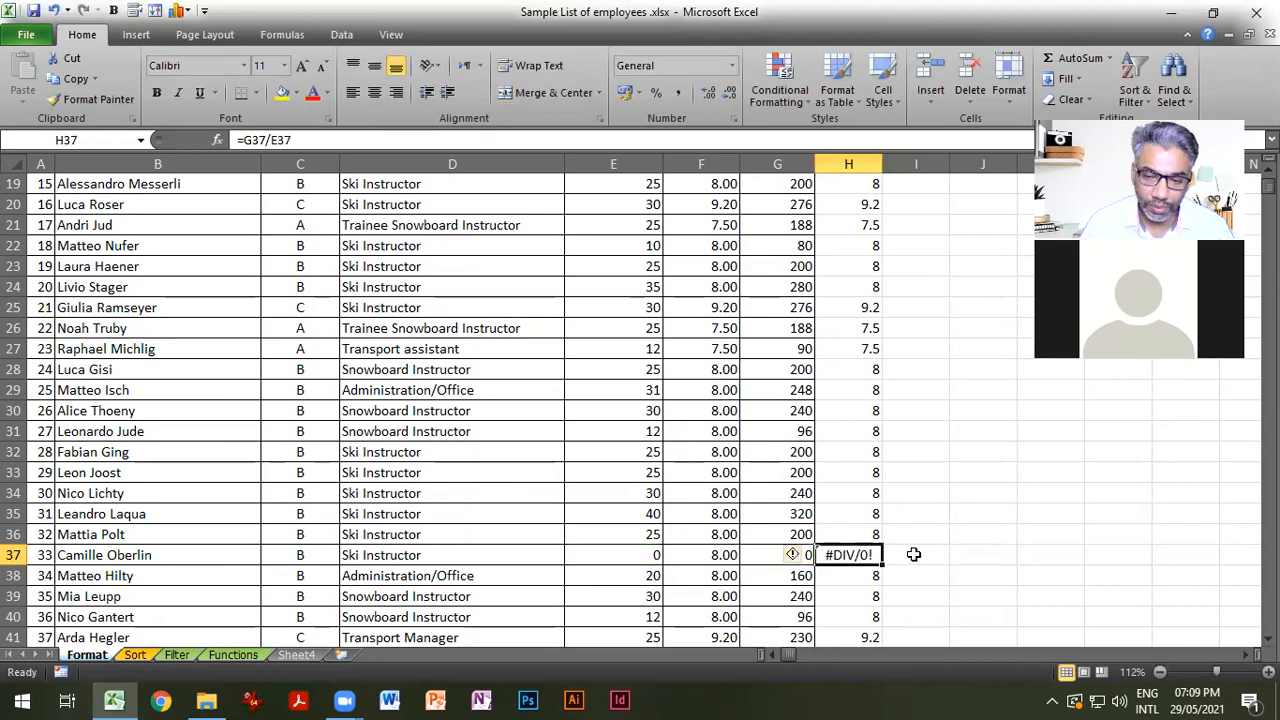
Enter the test formula =5/0 in the empty cell J33, and clear the cell again.
left_click(923, 541)
left_click(958, 469)
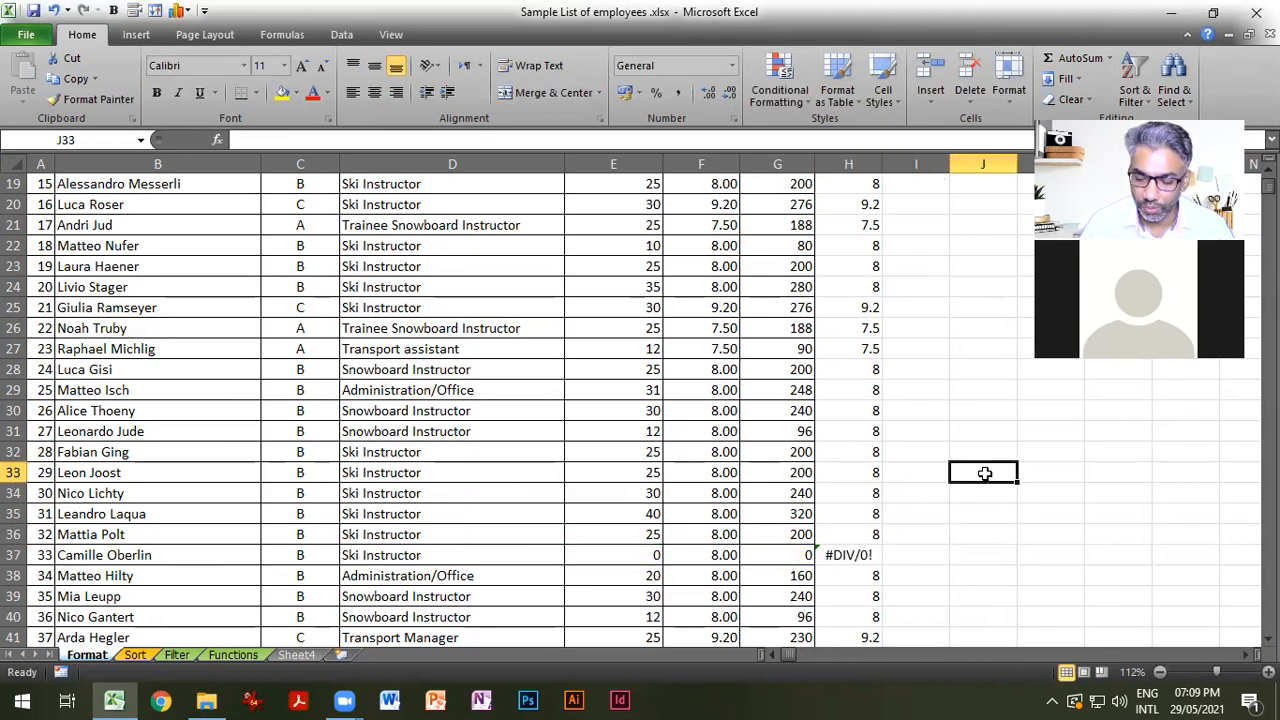
type("=5/0")
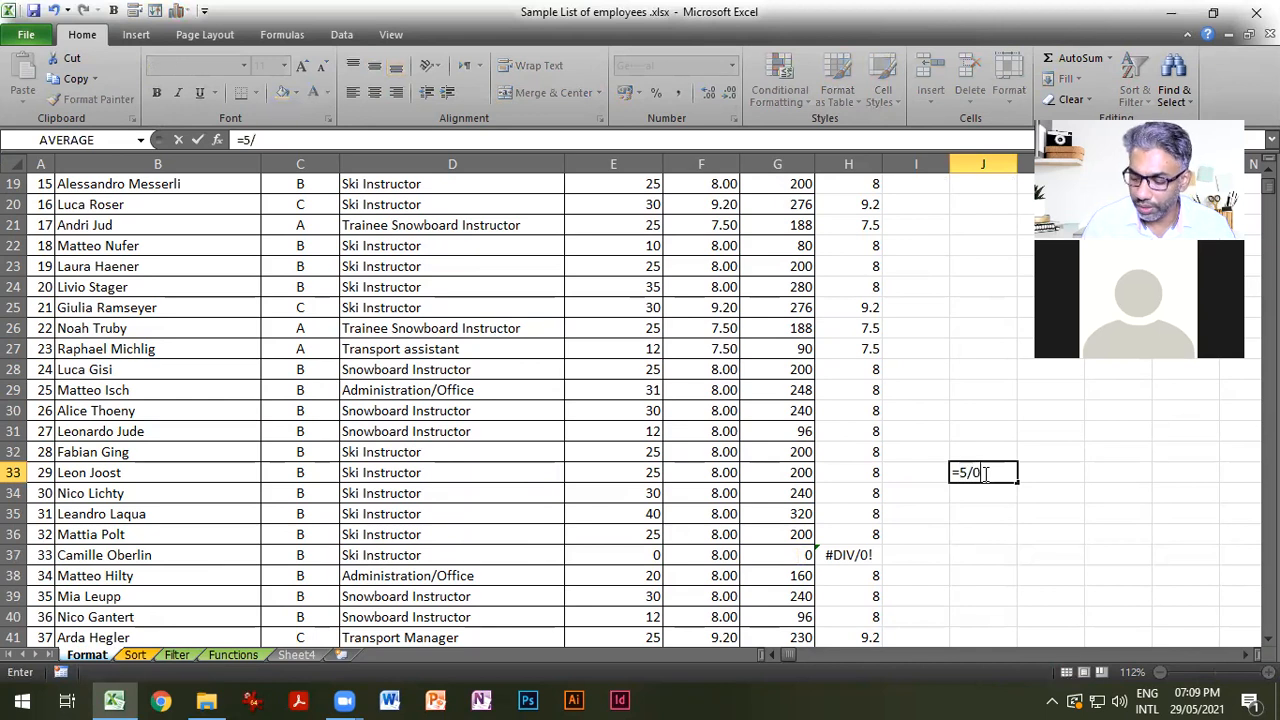
key("Return")
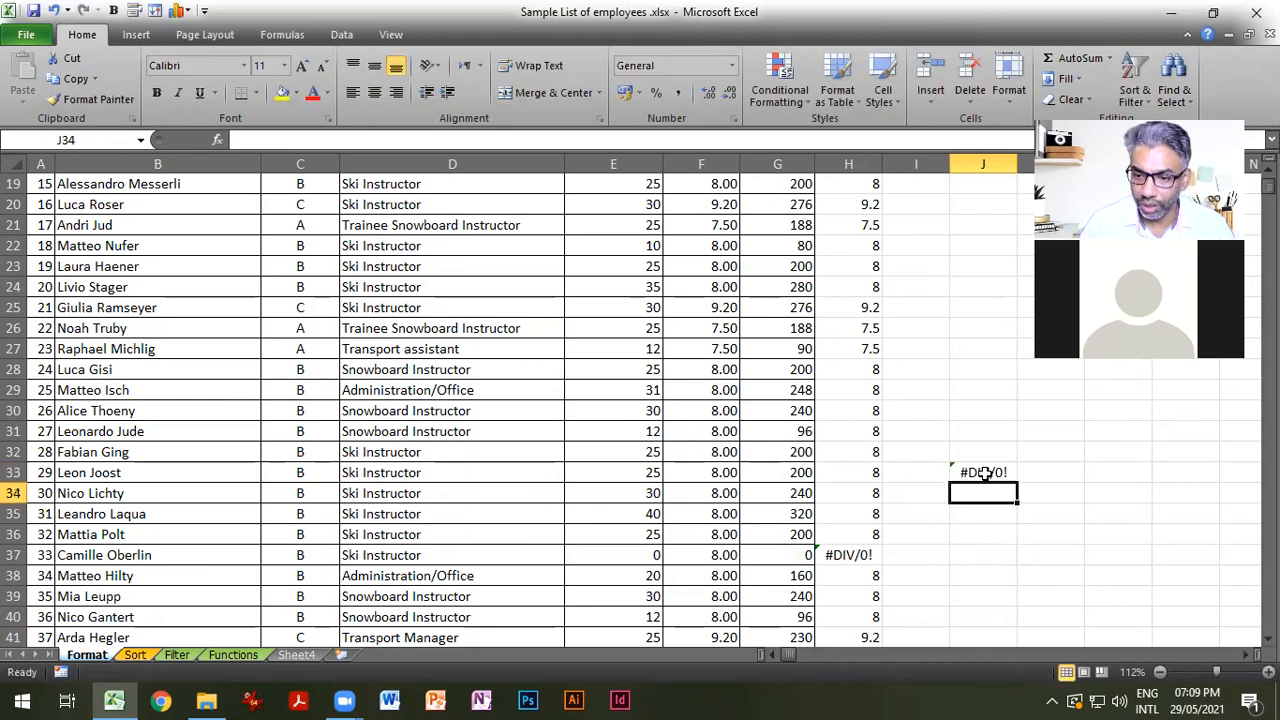
left_click(986, 476)
key("Delete")
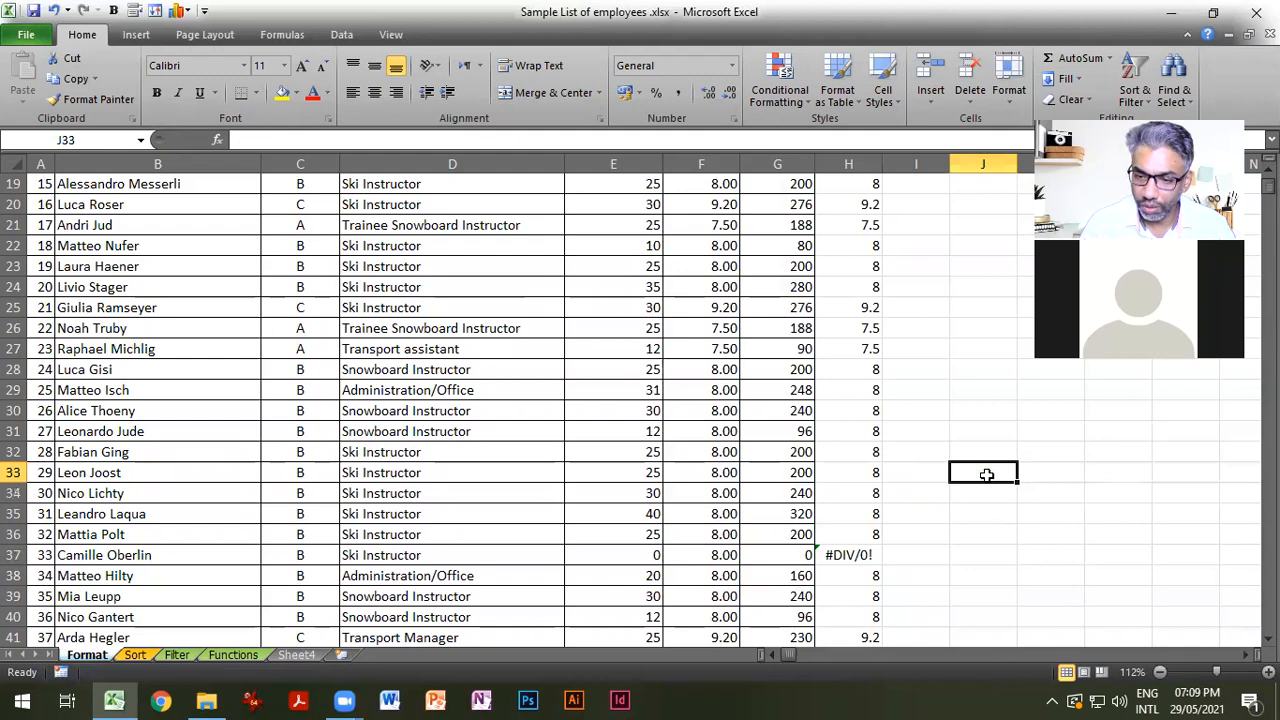
Examine row 37, checking the name, pay code and hours worked against the division formula in H37.
scroll(913, 552, "up", 3)
scroll(897, 574, "down", 3)
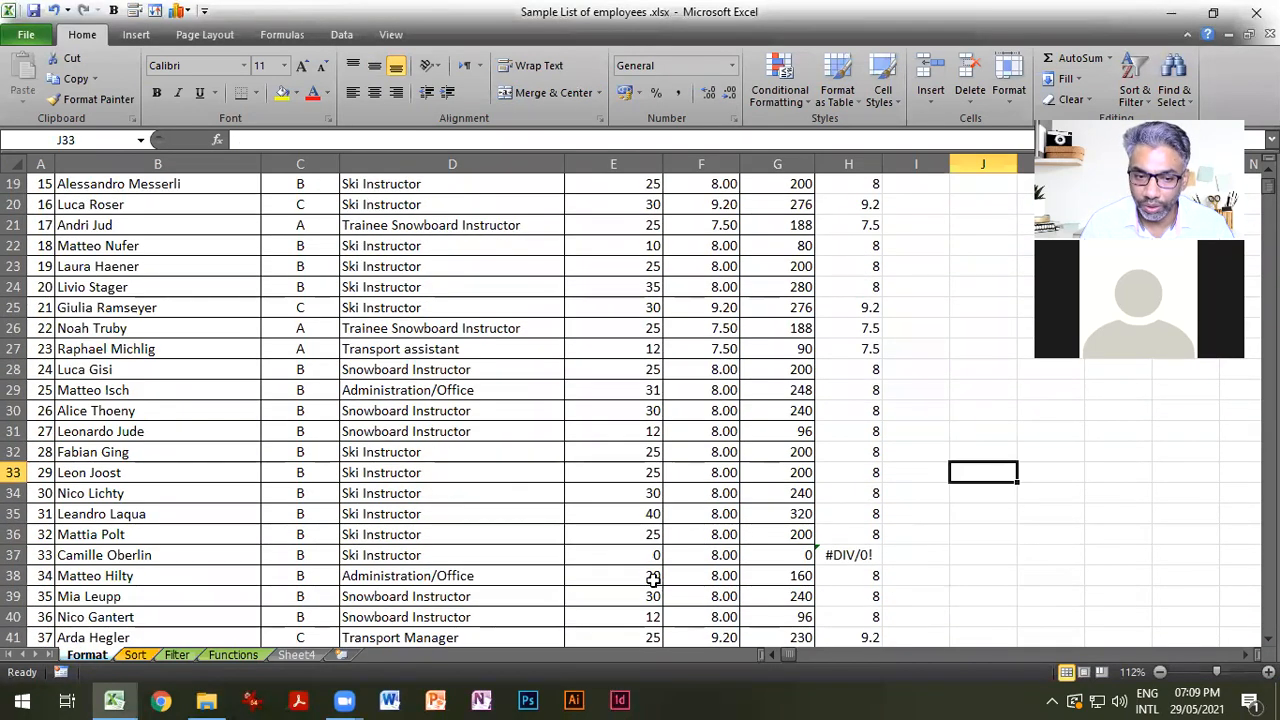
left_click(194, 555)
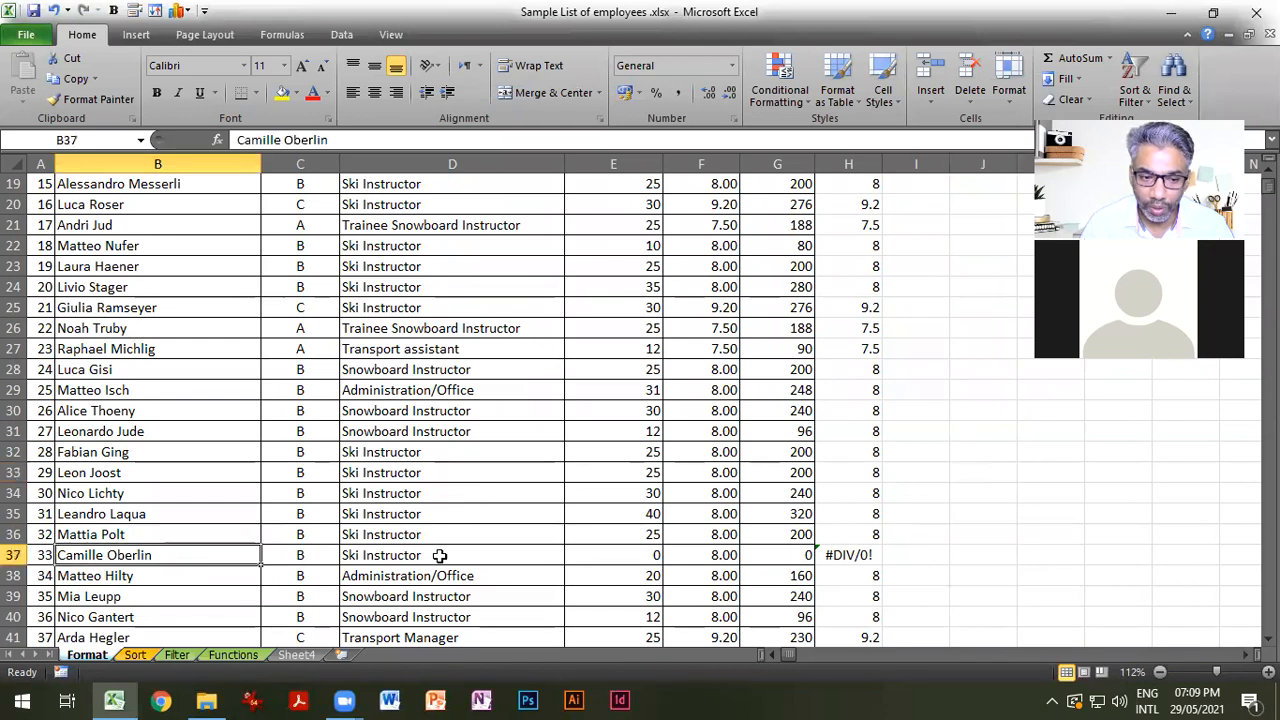
left_click(655, 555)
left_click(305, 556)
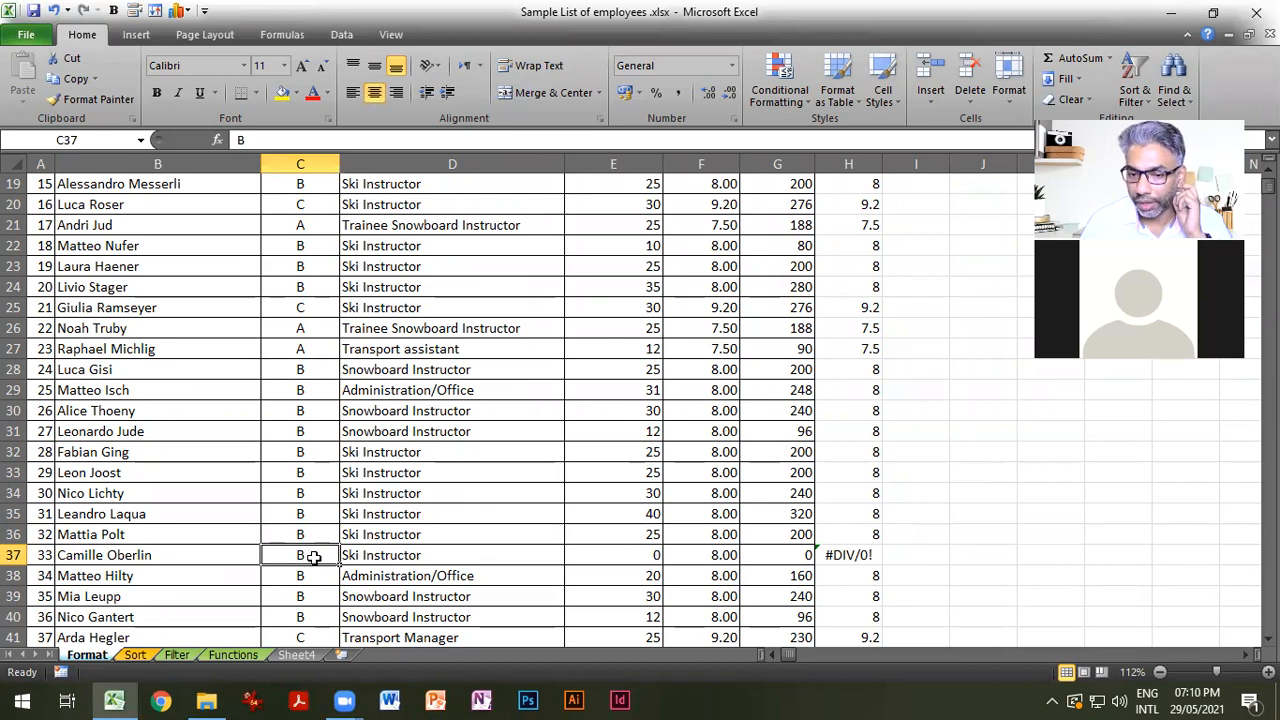
left_click(610, 554)
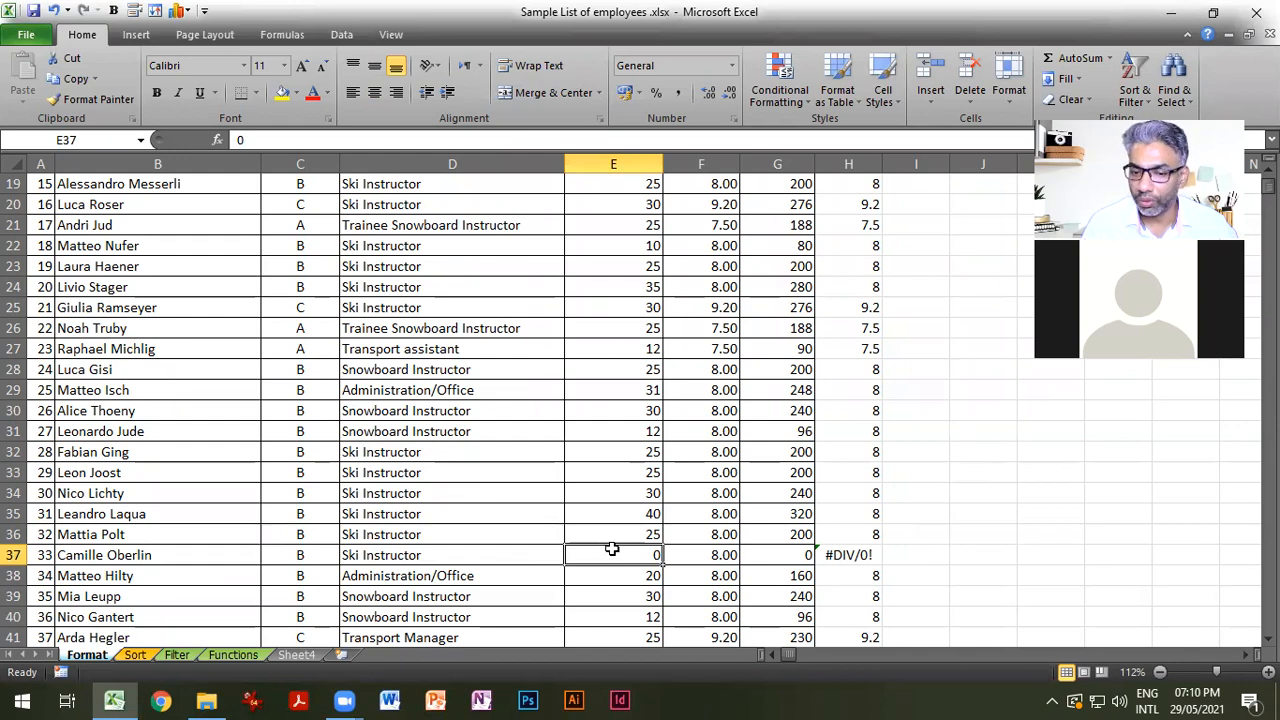
scroll(612, 549, "up", 6)
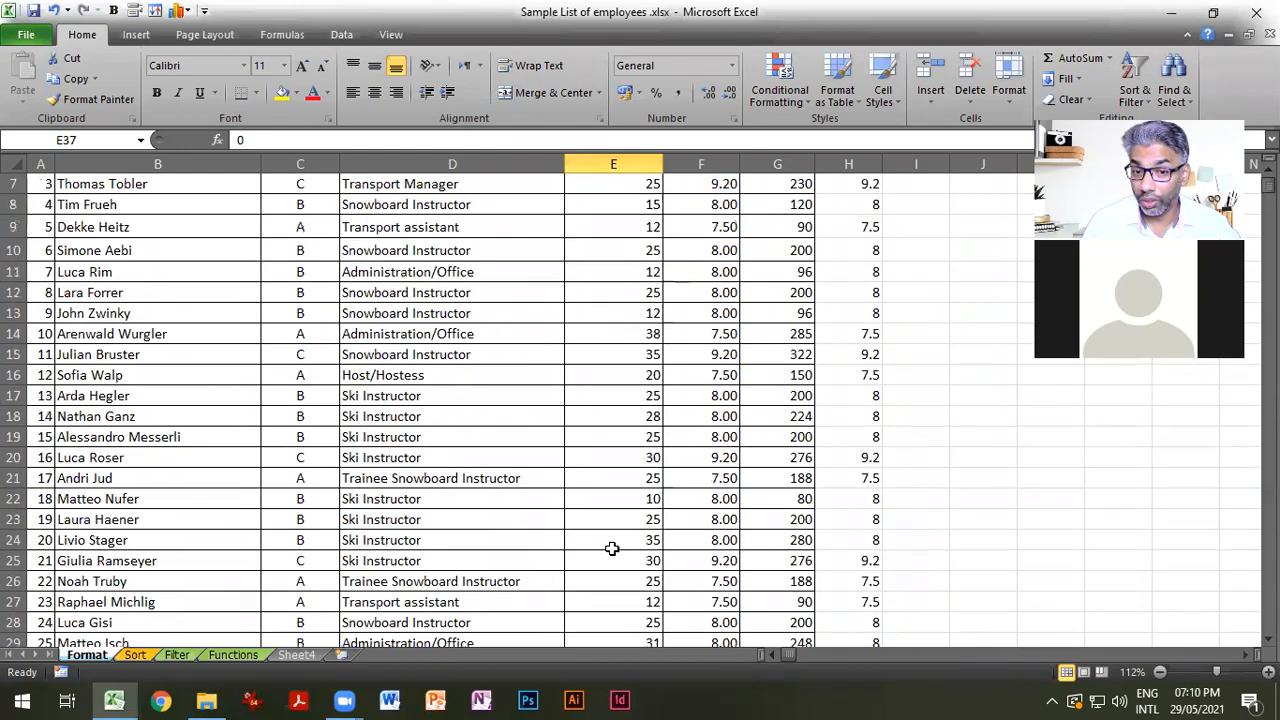
scroll(630, 494, "down", 6)
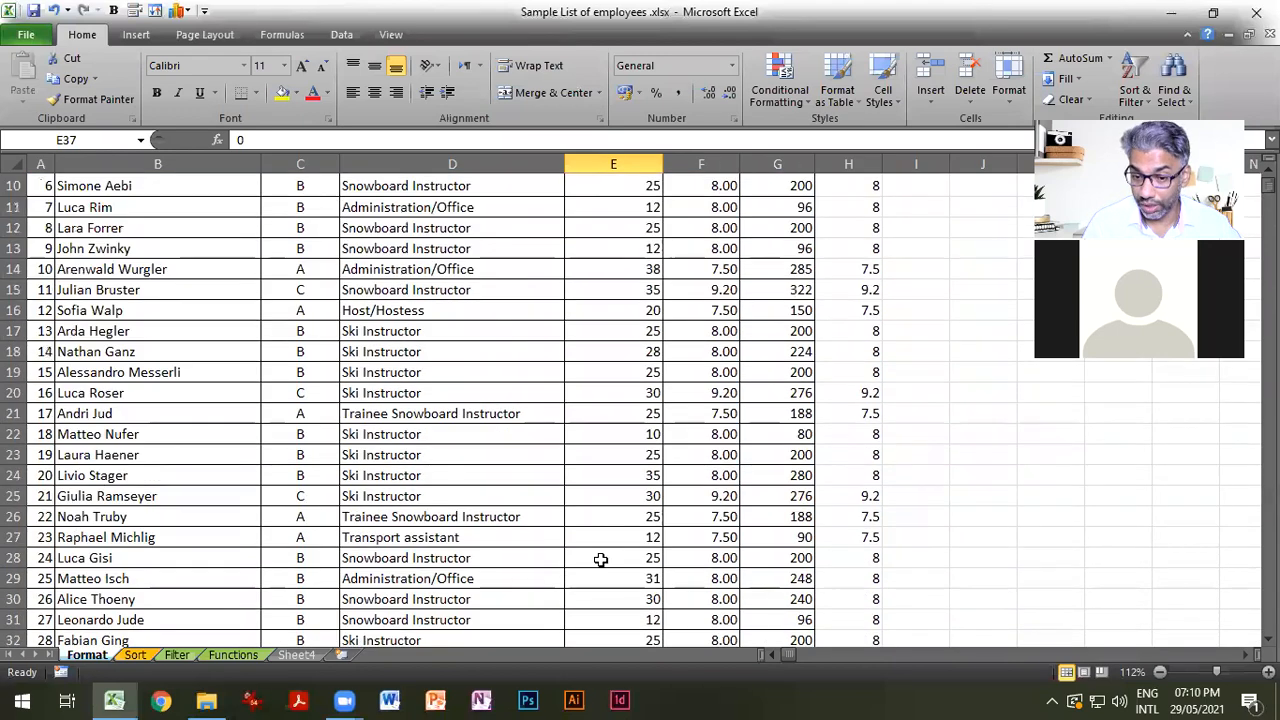
left_click(845, 560)
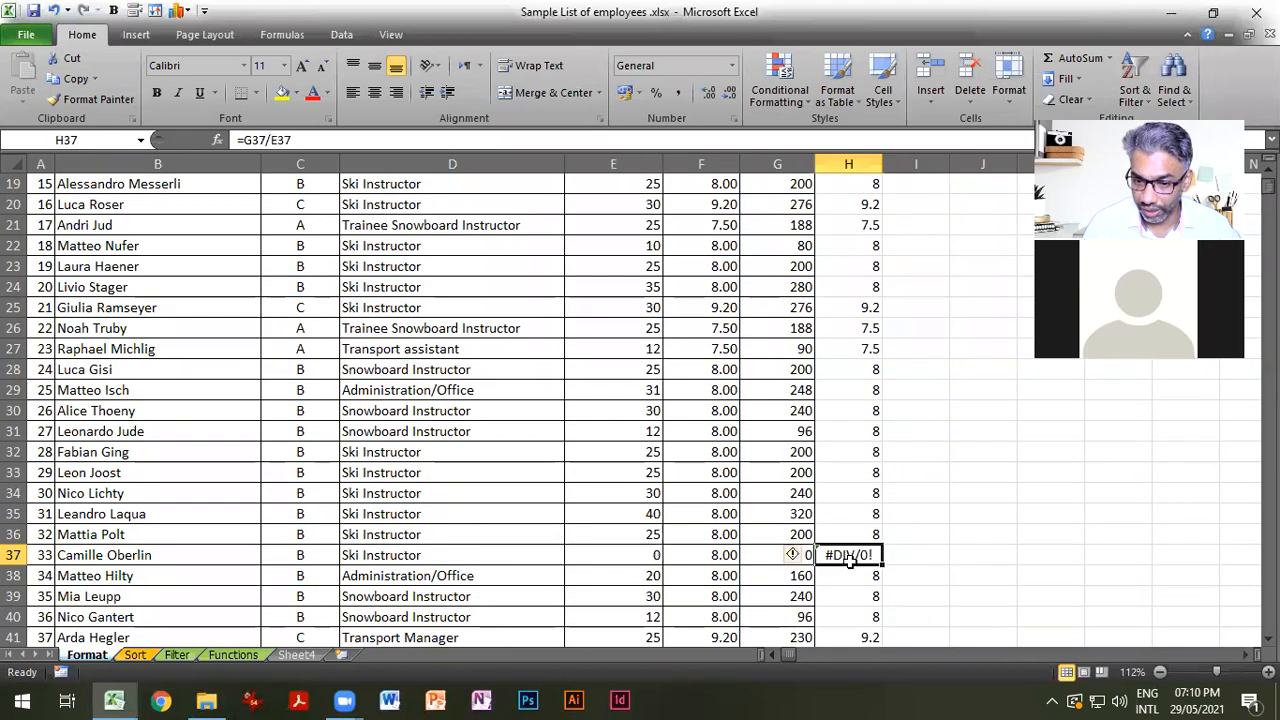
Compare the division formulas in H5 and H37 with the pay formulas in G8 and G37.
scroll(900, 470, "up", 6)
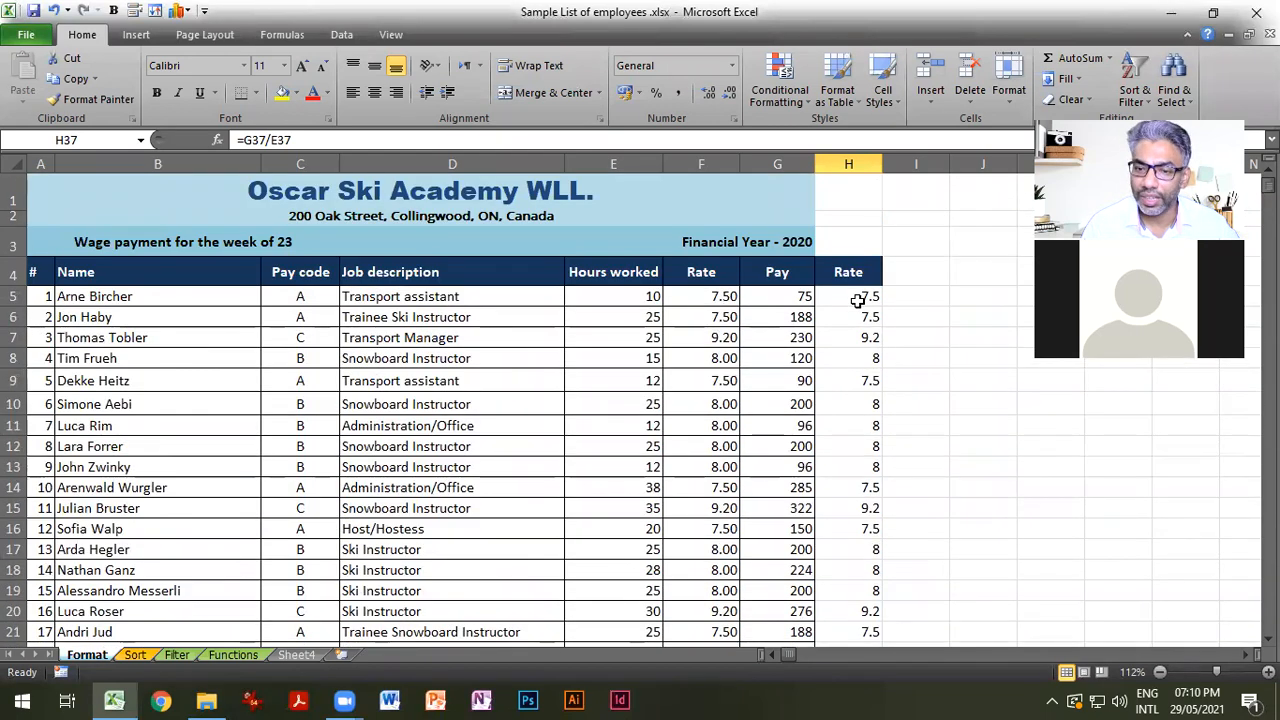
left_click(860, 297)
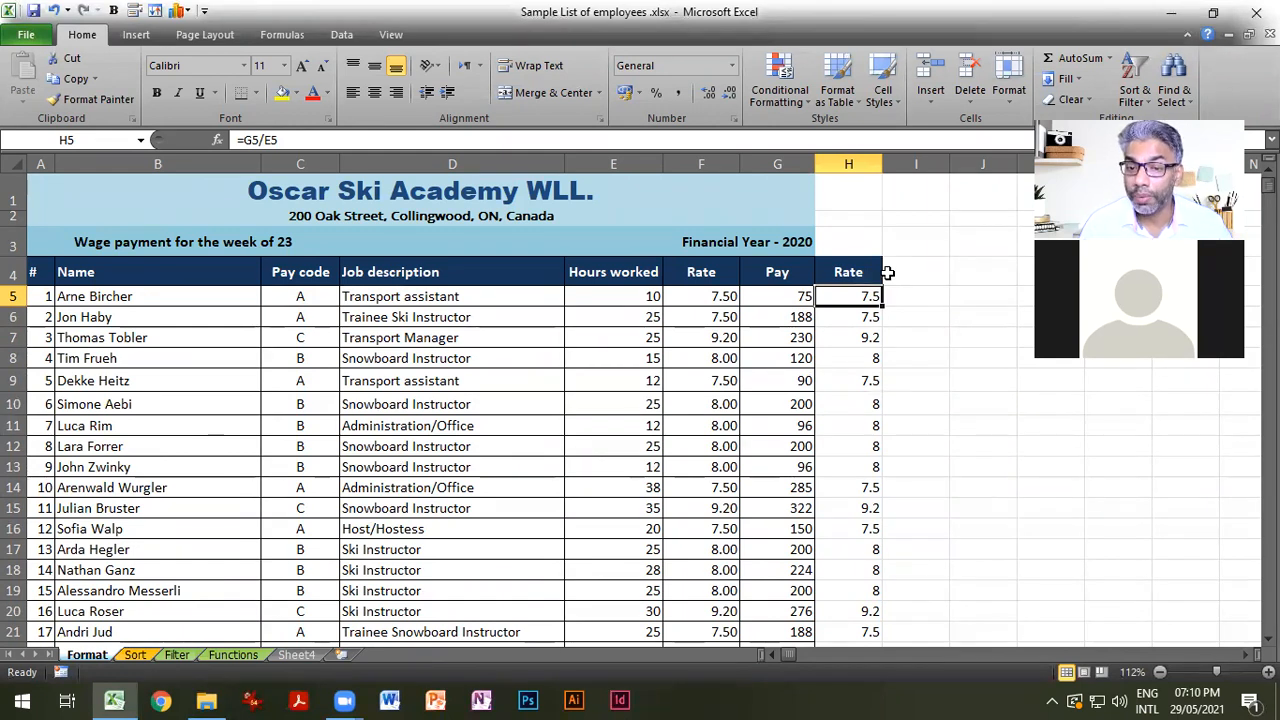
left_click(777, 358)
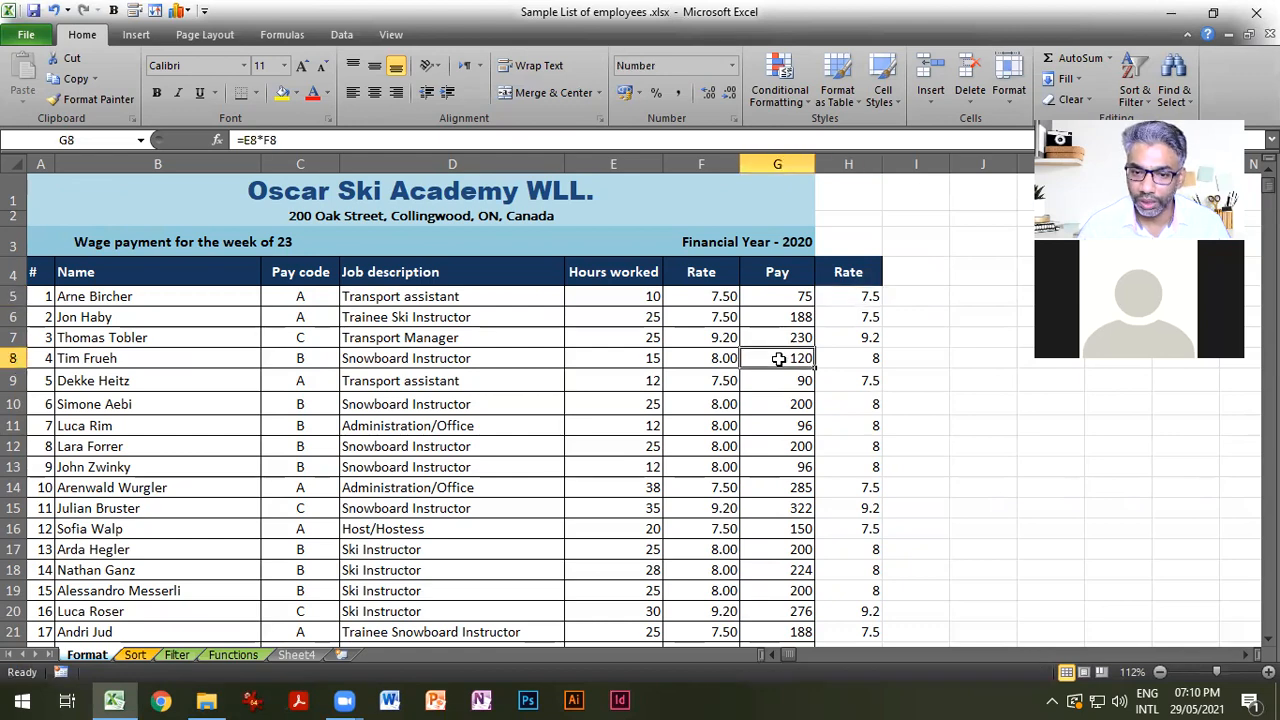
scroll(778, 370, "down", 8)
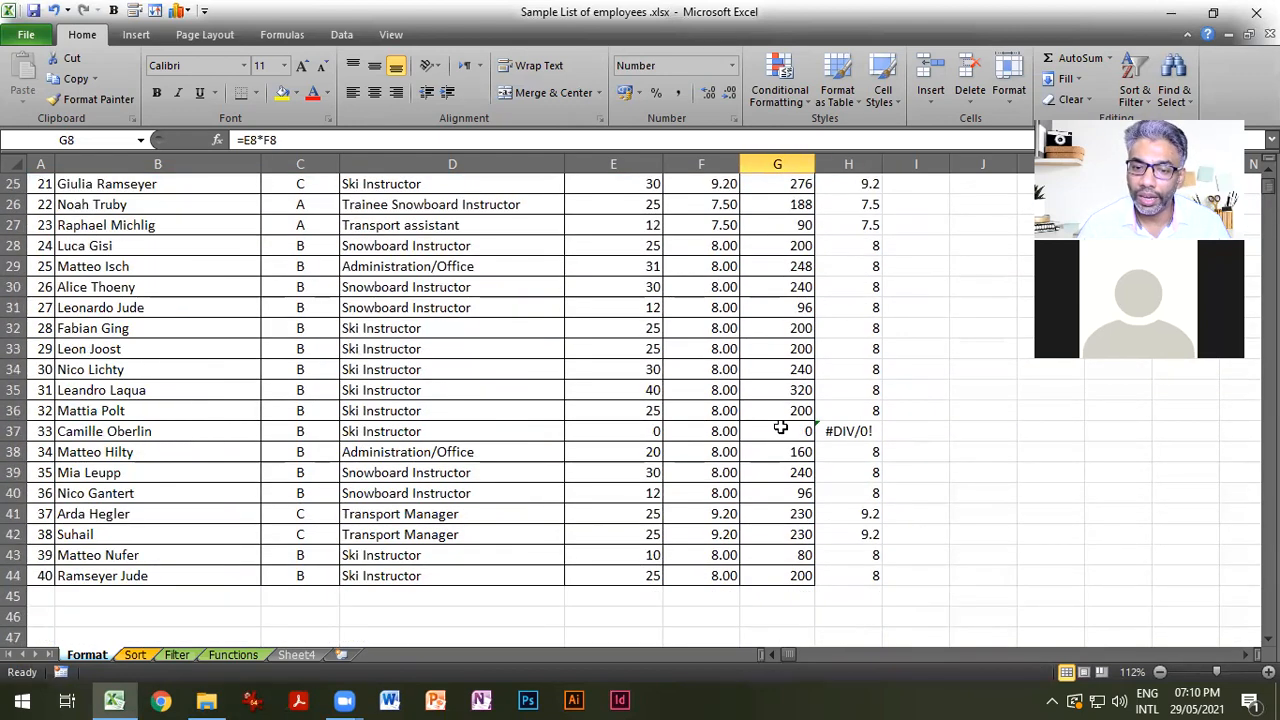
left_click(780, 428)
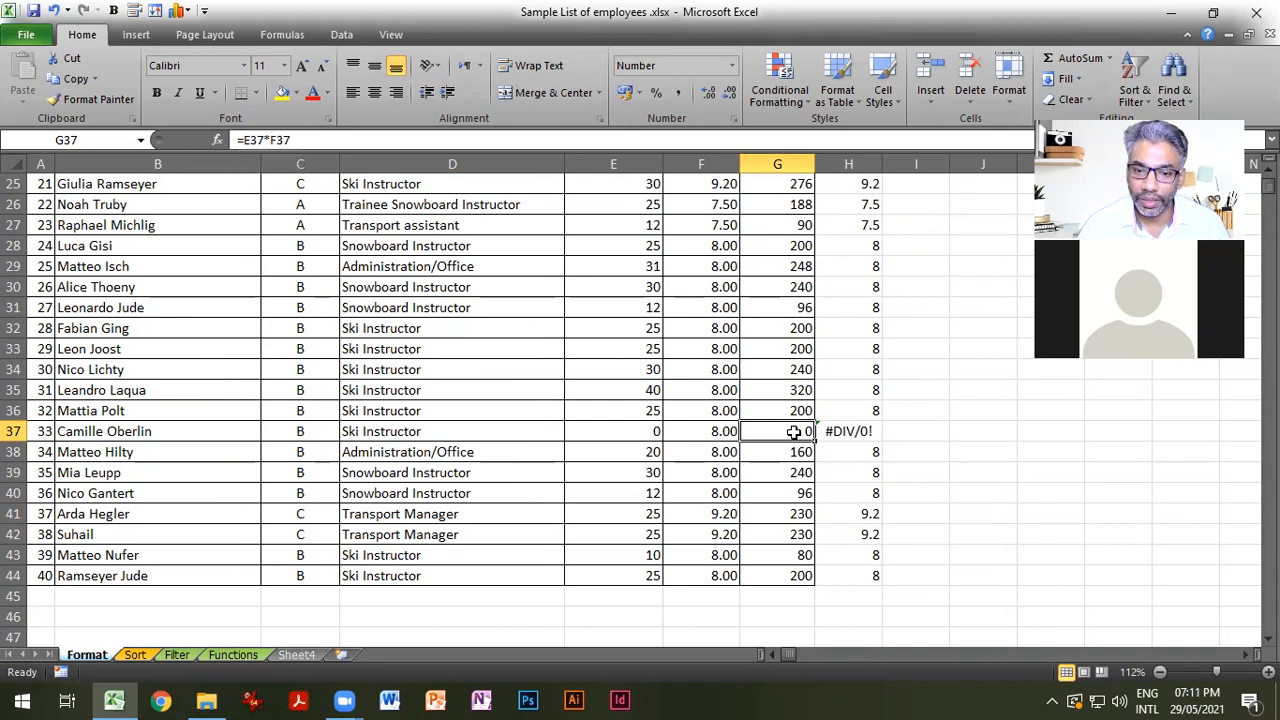
left_click(848, 431)
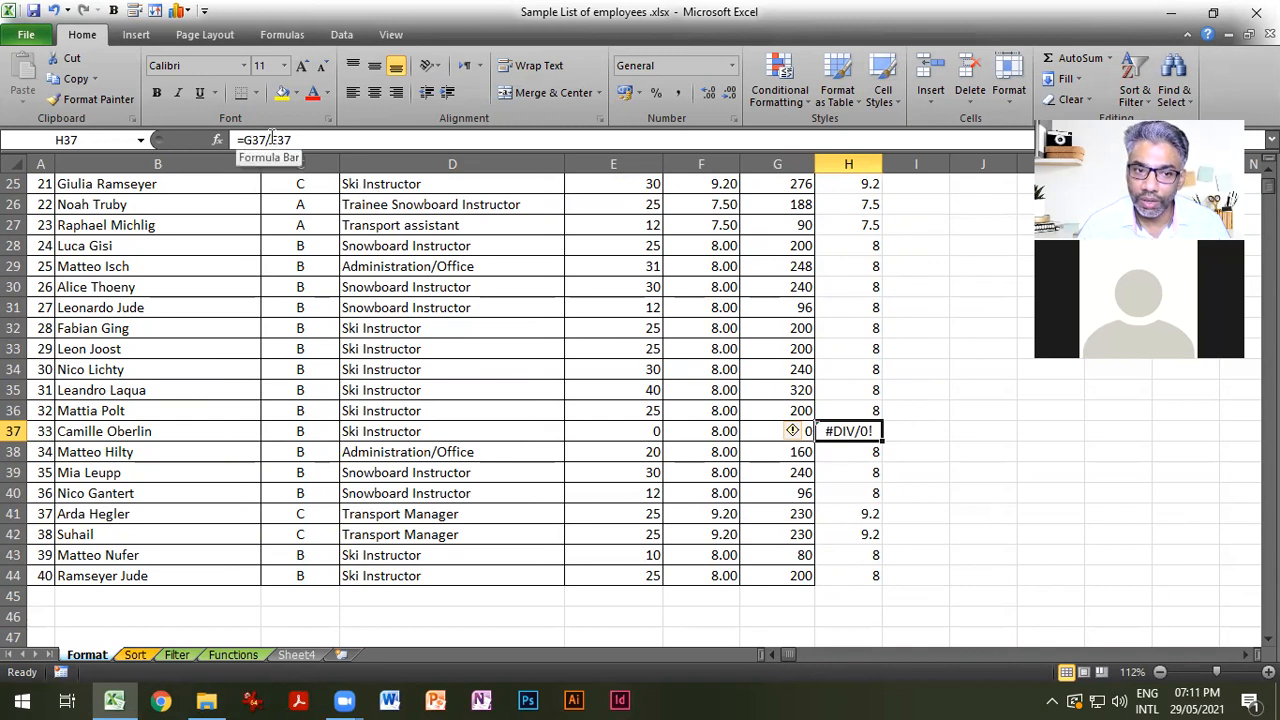
left_click(905, 448)
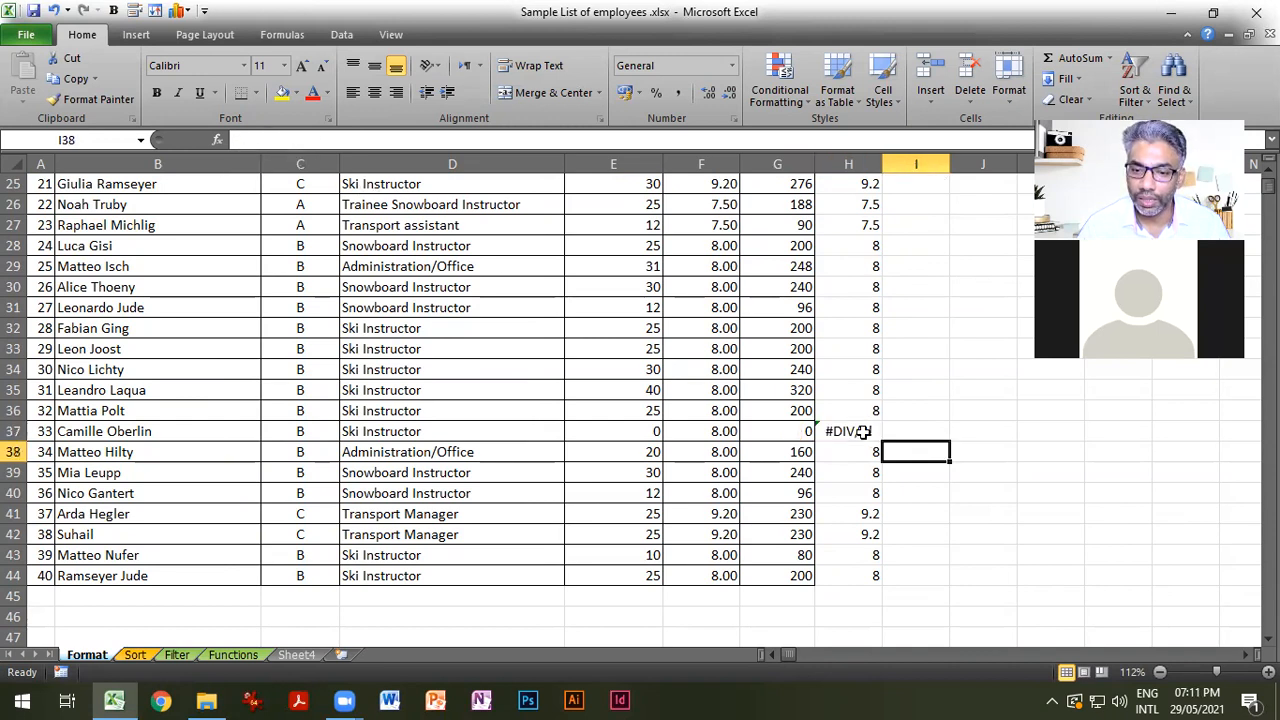
left_click(872, 430)
scroll(938, 423, "up", 5)
scroll(938, 423, "up", 3)
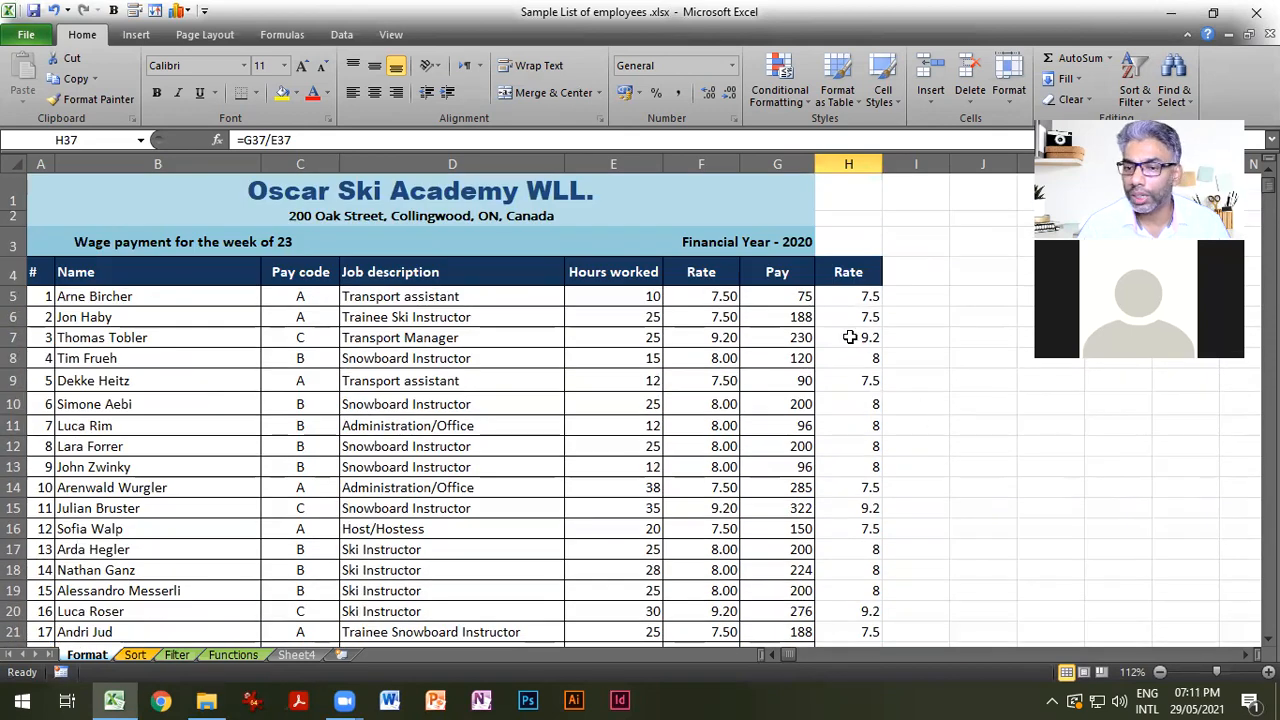
left_click(846, 294)
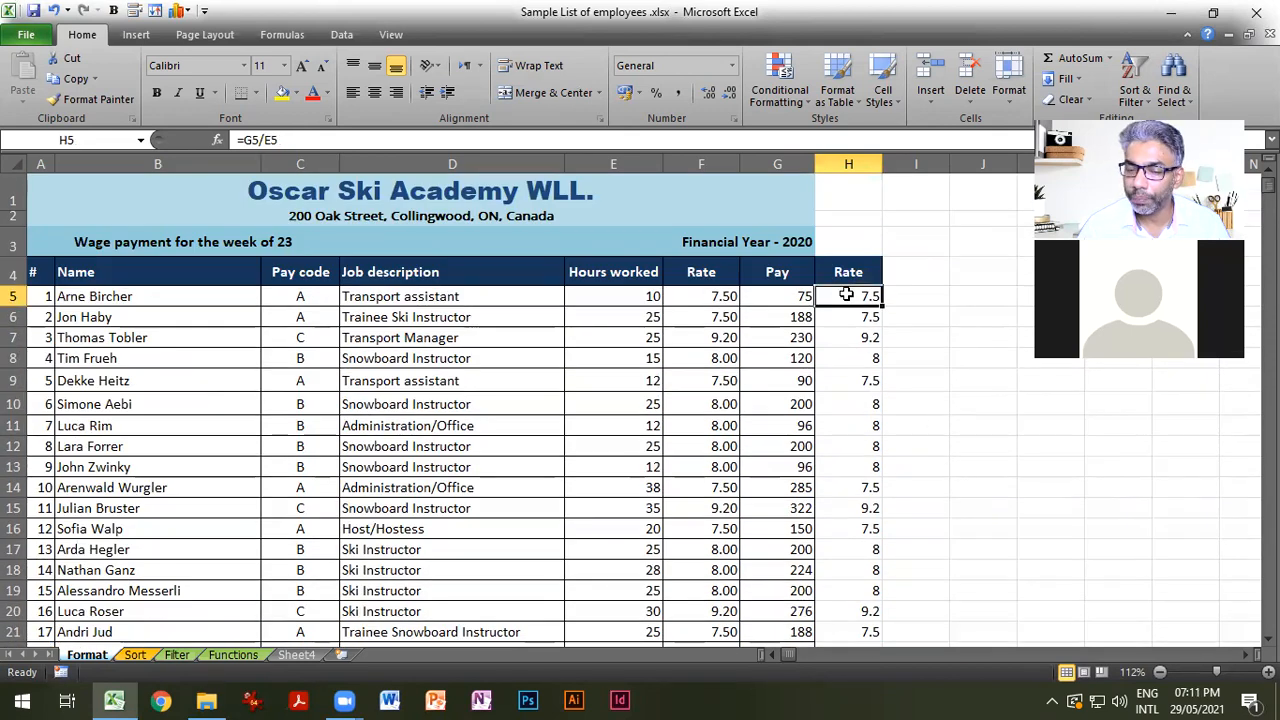
type("=")
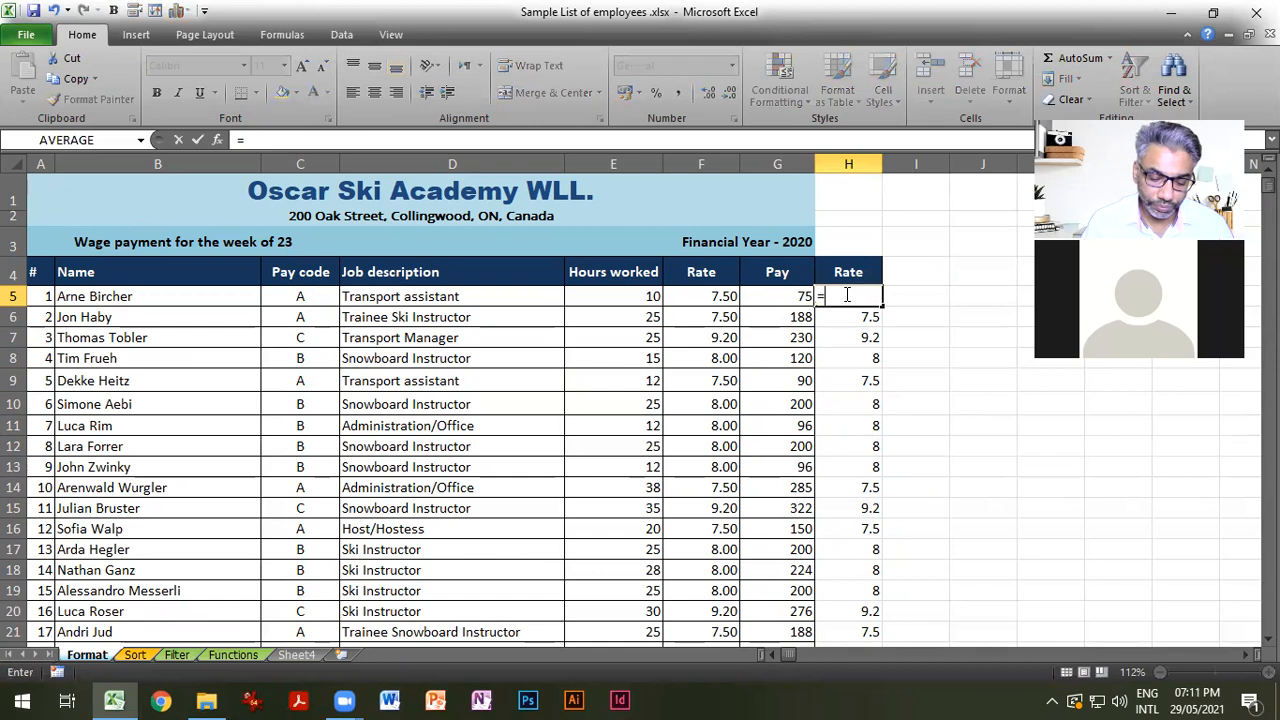
type("if")
key("Down")
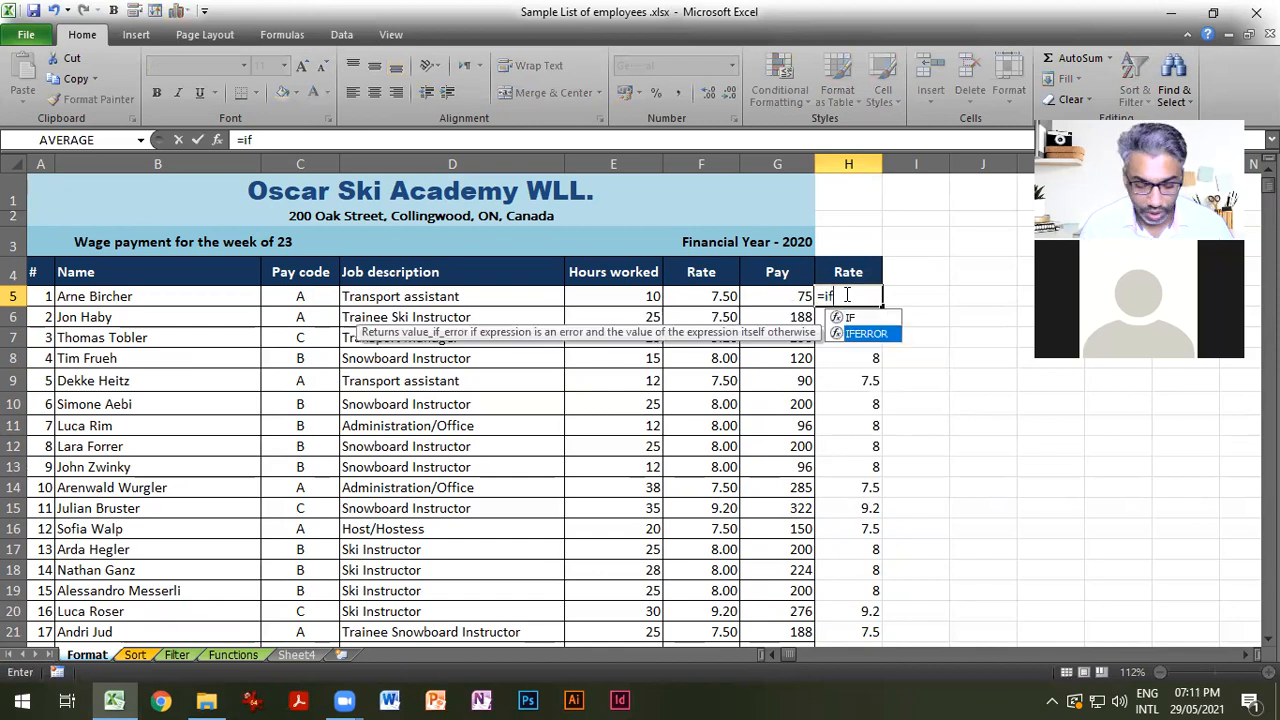
key("Tab")
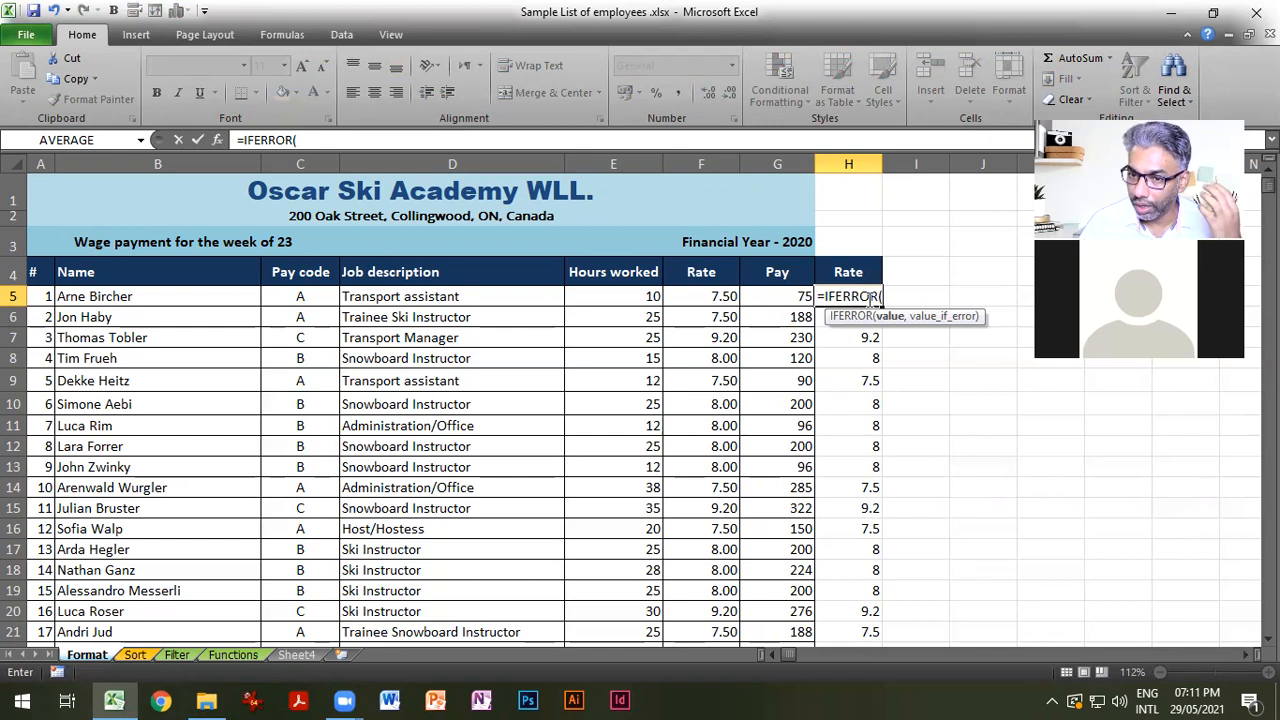
key("BackSpace")
key("BackSpace")
key("BackSpace")
key("BackSpace")
key("BackSpace")
key("BackSpace")
key("BackSpace")
key("BackSpace")
key("Escape")
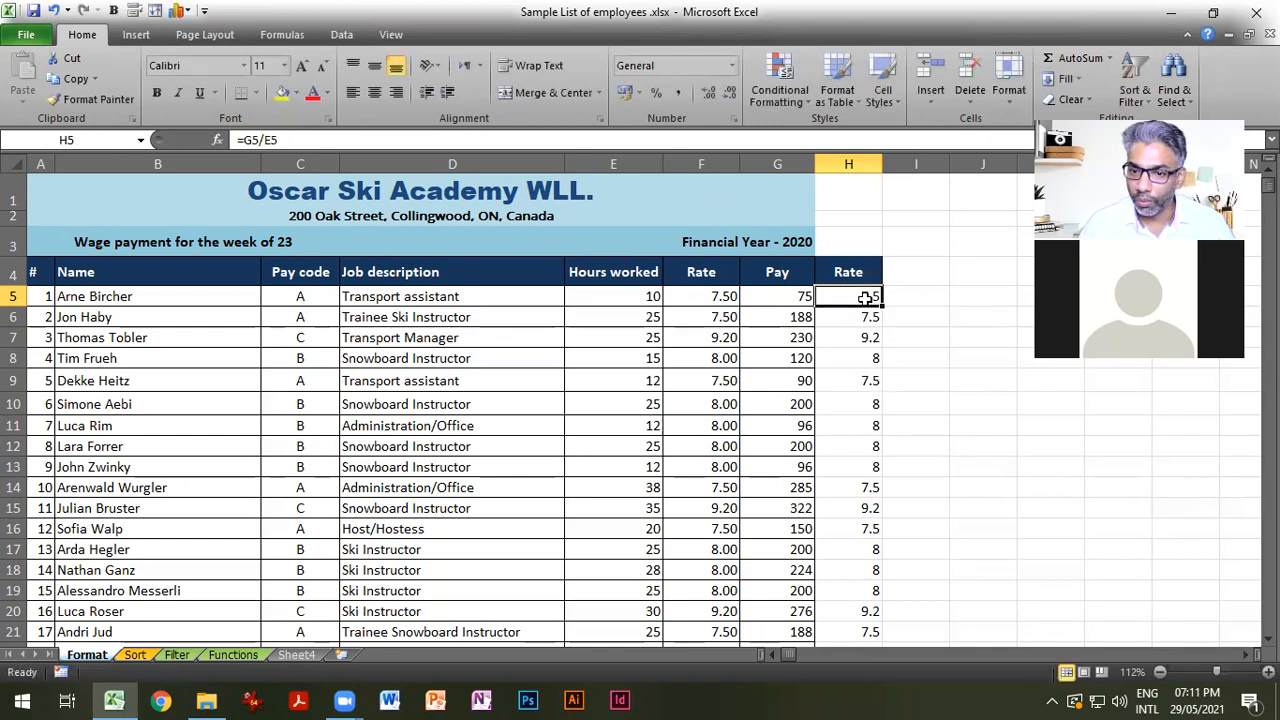
double_click(866, 297)
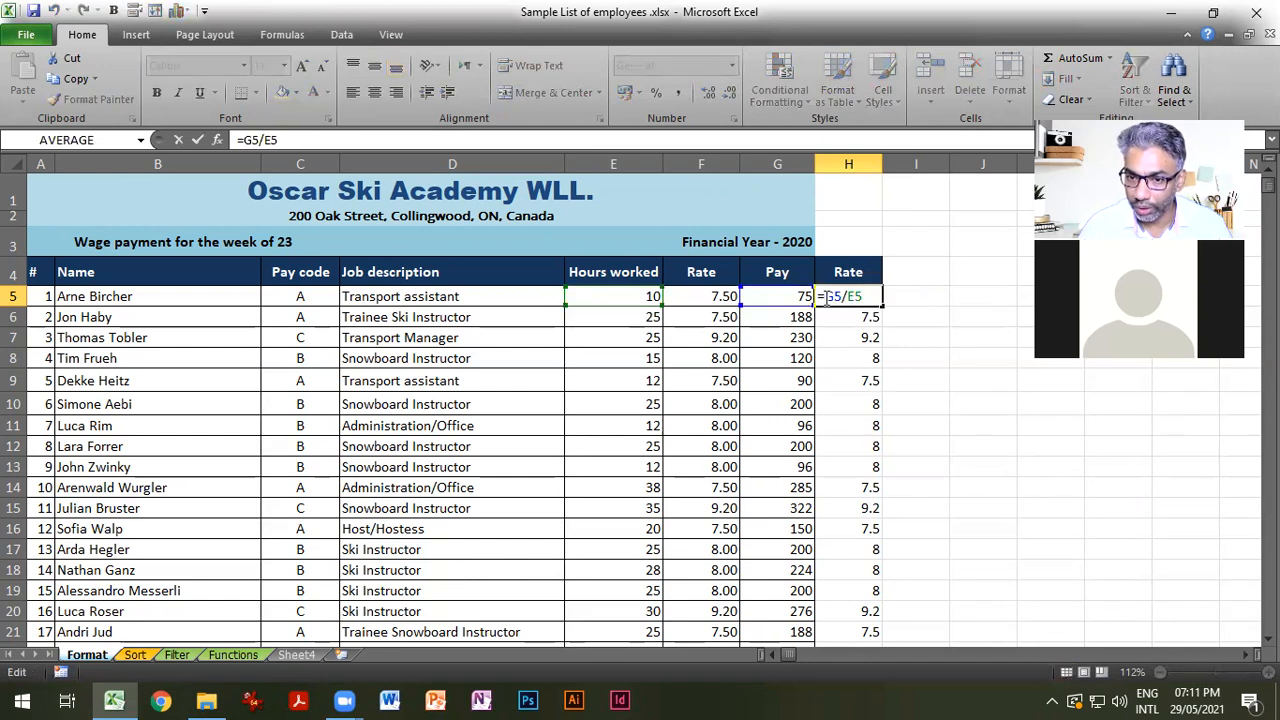
key("Escape")
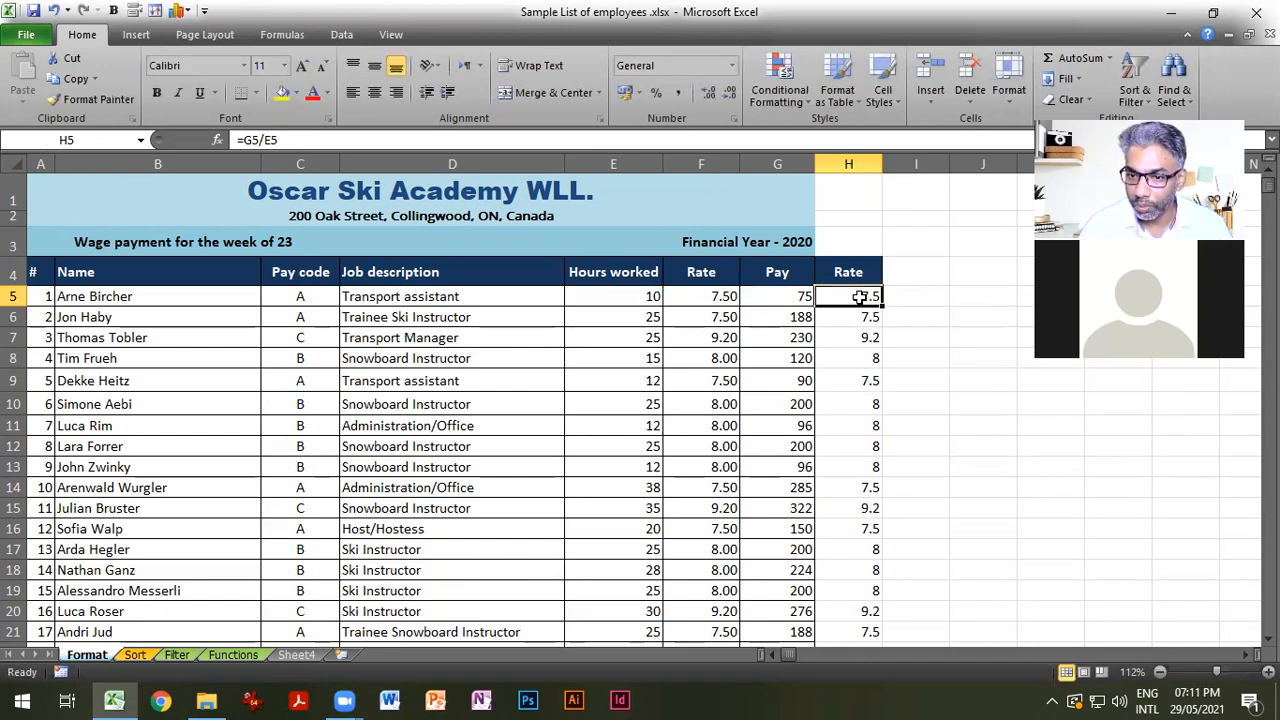
double_click(866, 298)
left_click_drag(862, 296, 788, 292)
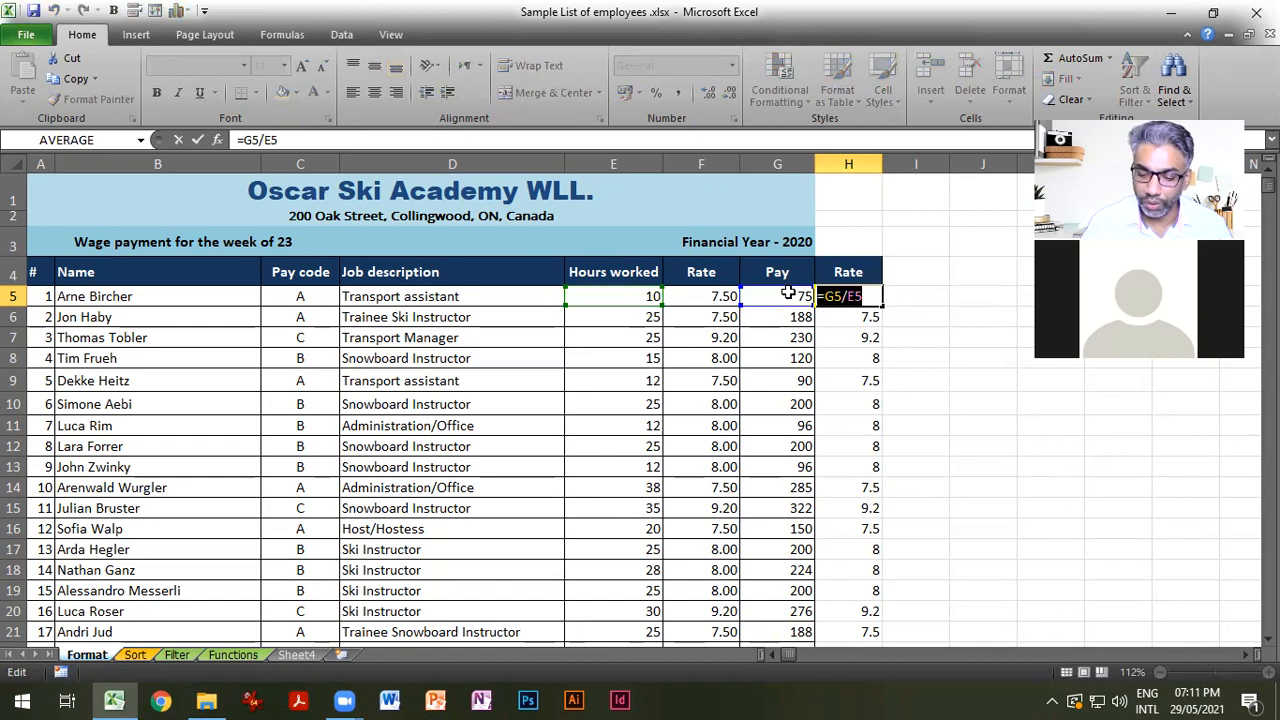
type("=if")
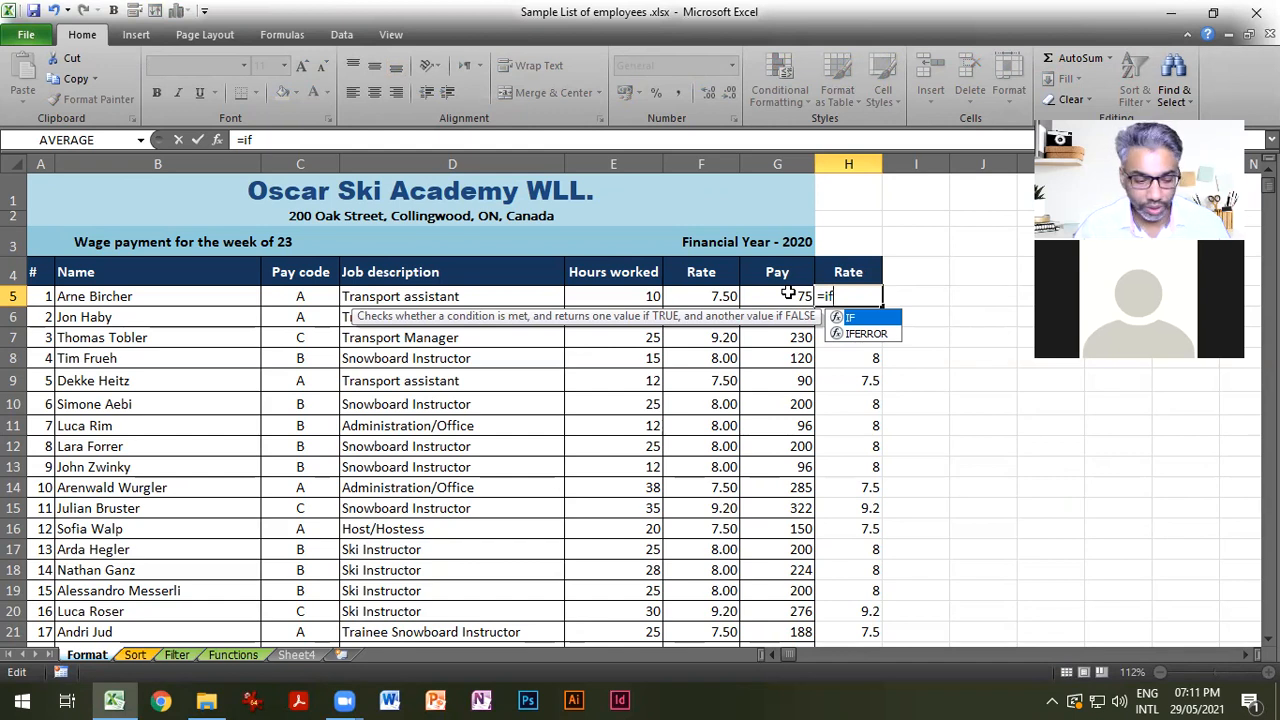
key("Escape")
key("Escape")
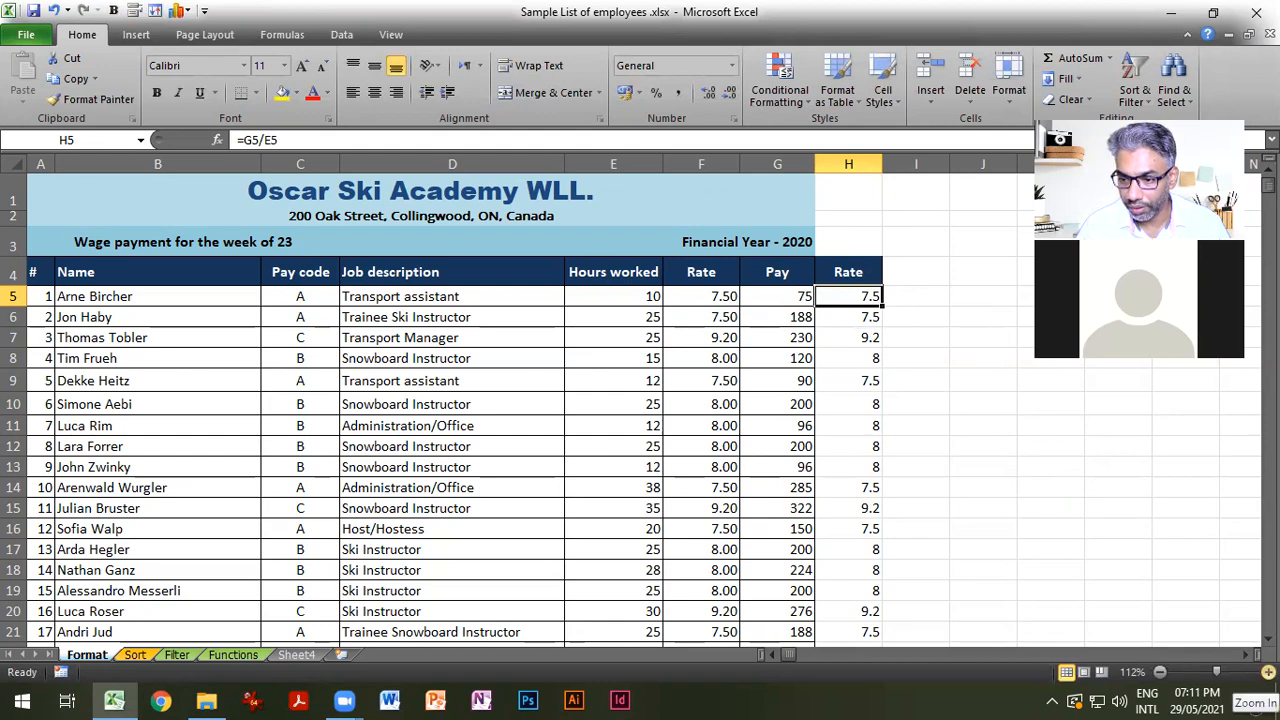
Replace the formula in H5 with =IFERROR(G5/E5,0).
left_click(1268, 671)
left_click(1268, 671)
left_click(1268, 671)
left_click(1268, 671)
left_click(1268, 671)
left_click(1268, 671)
left_click(1268, 671)
scroll(722, 342, "up", 2)
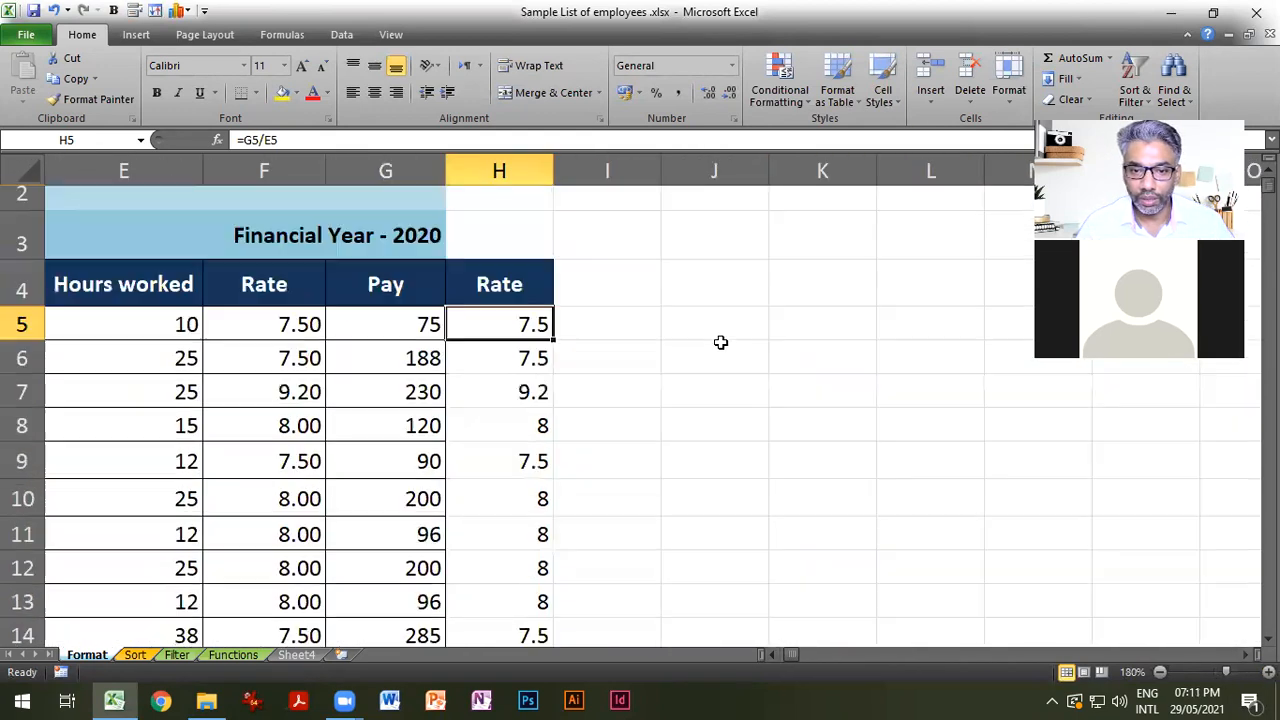
type("=if")
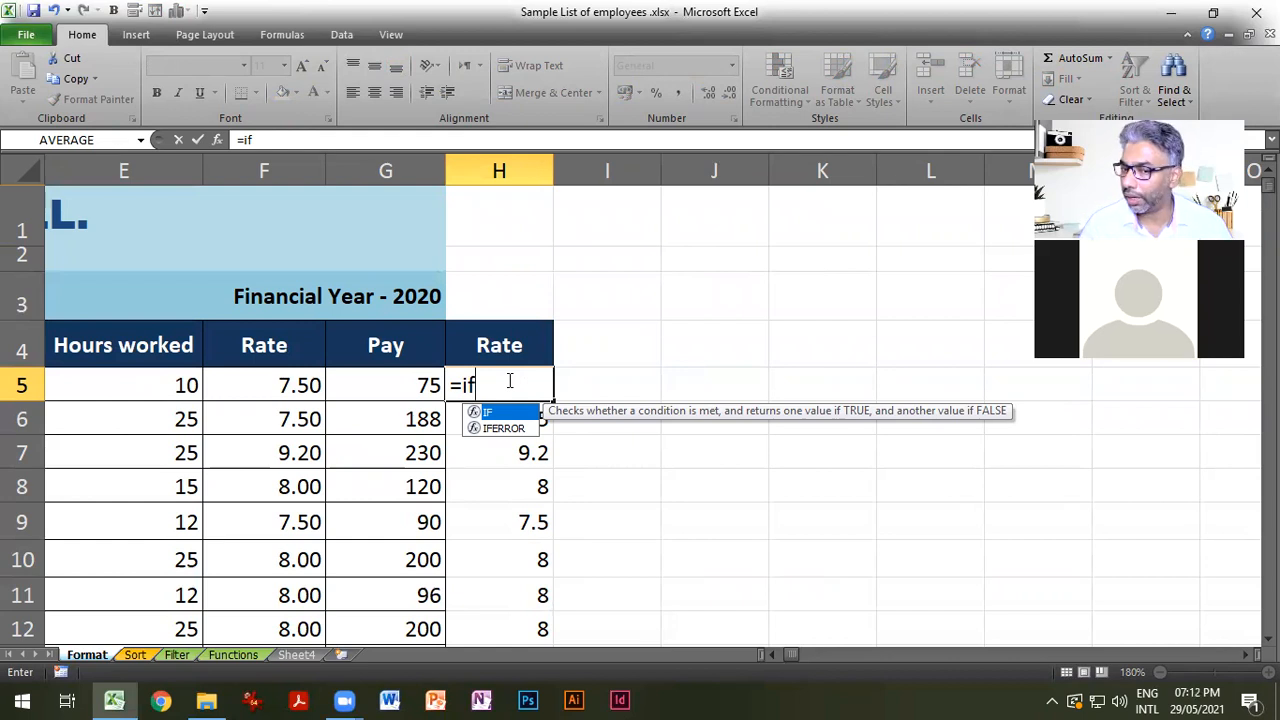
key("Down")
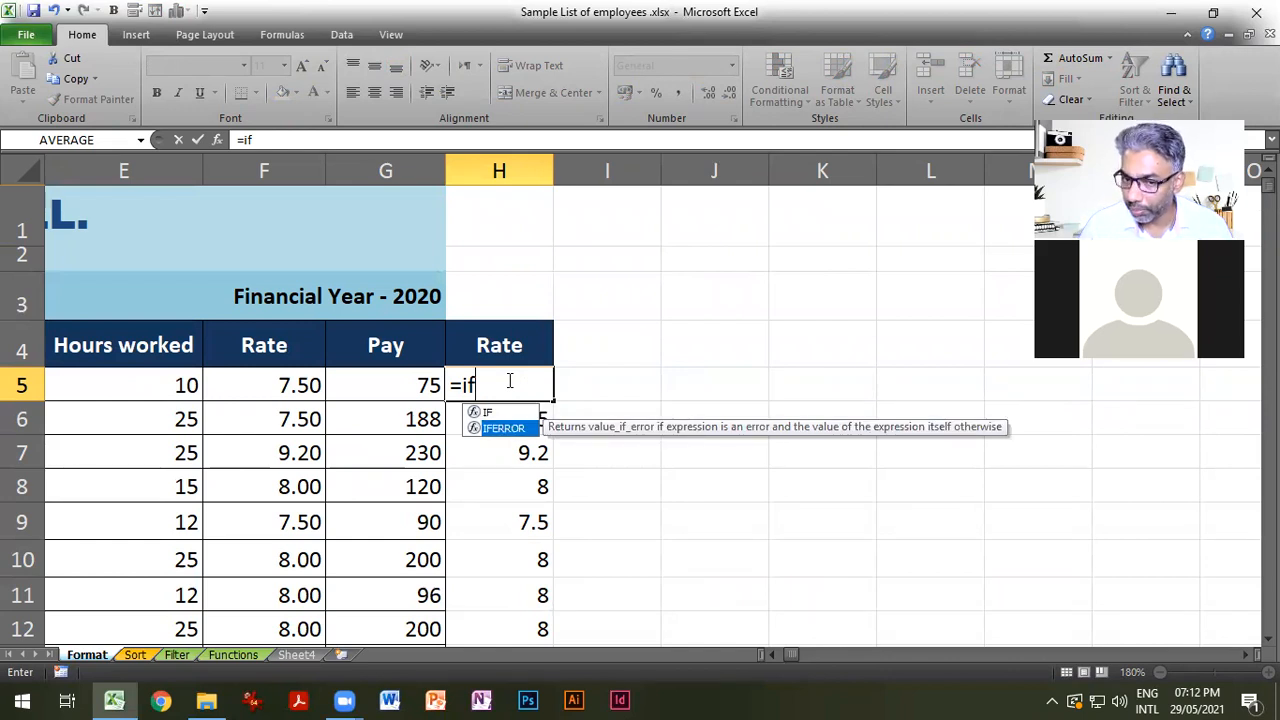
key("Tab")
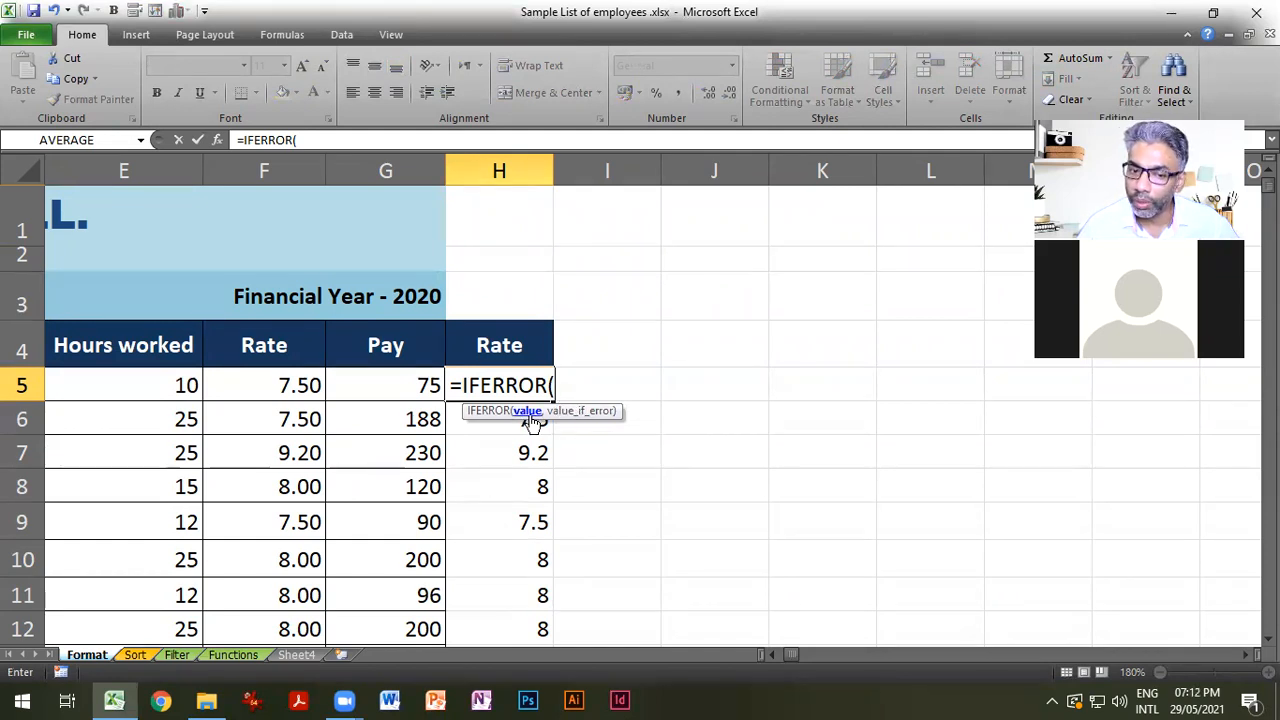
left_click(427, 386)
type("/")
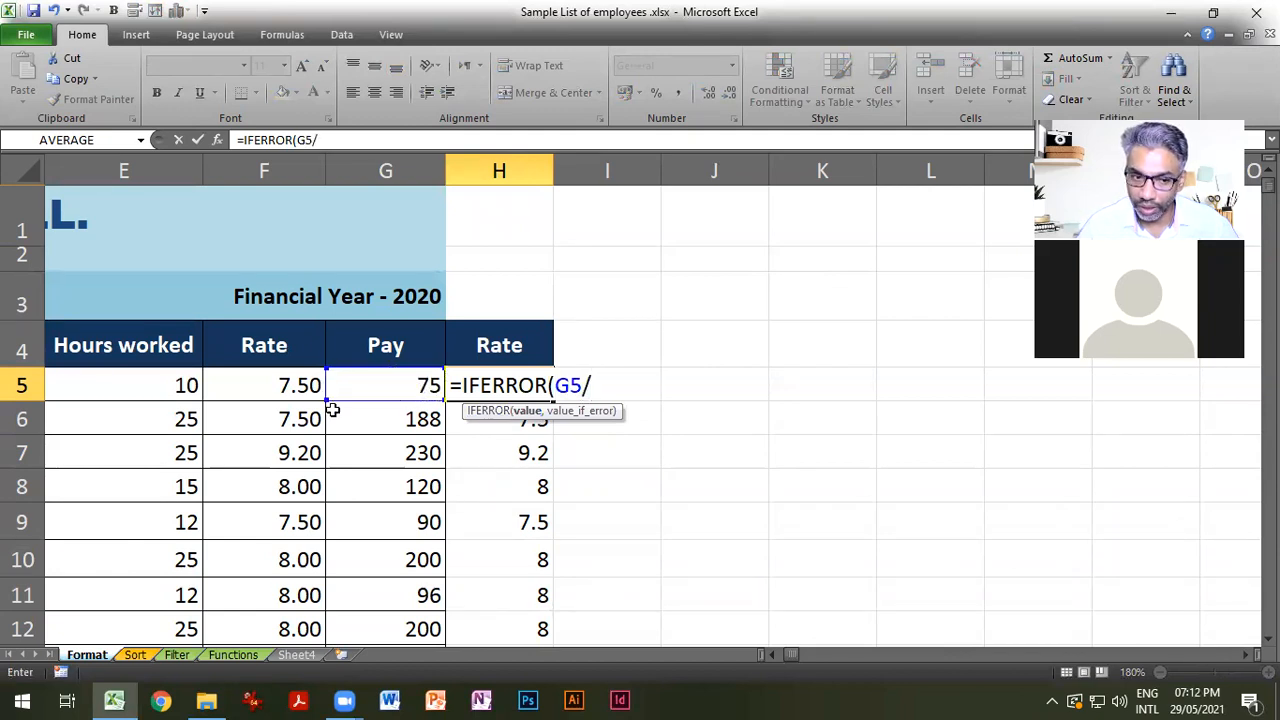
left_click(187, 386)
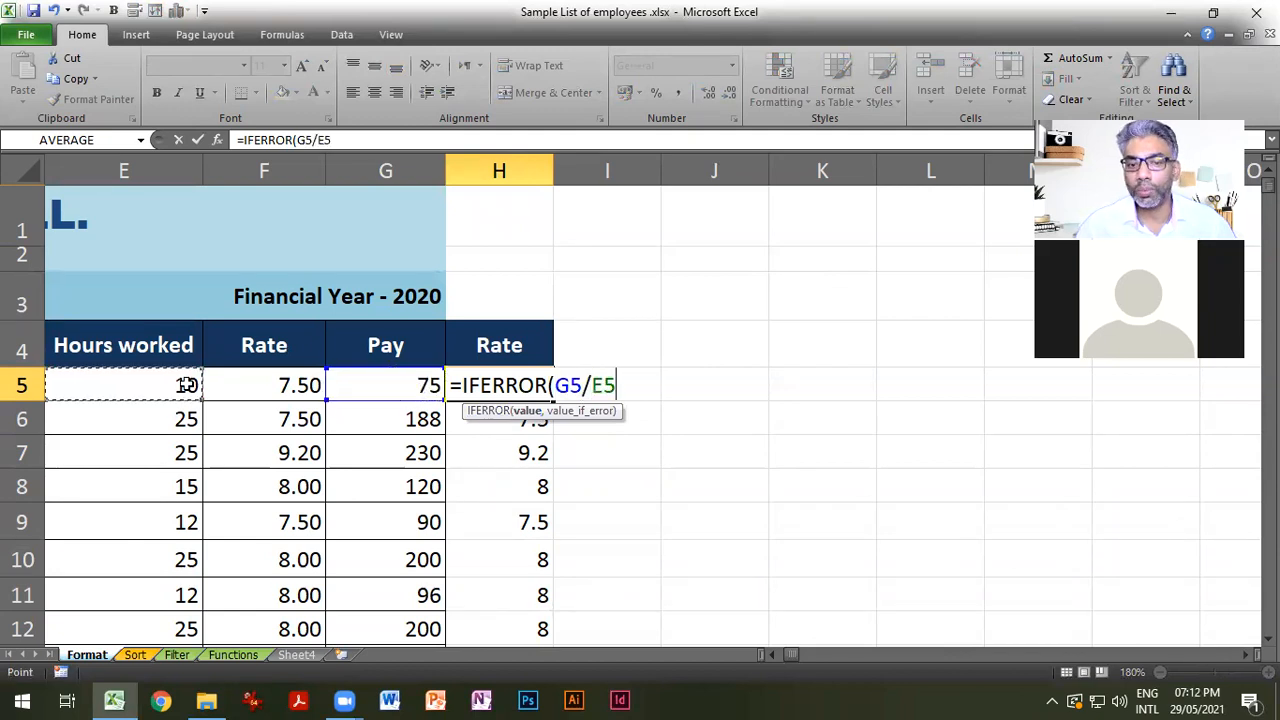
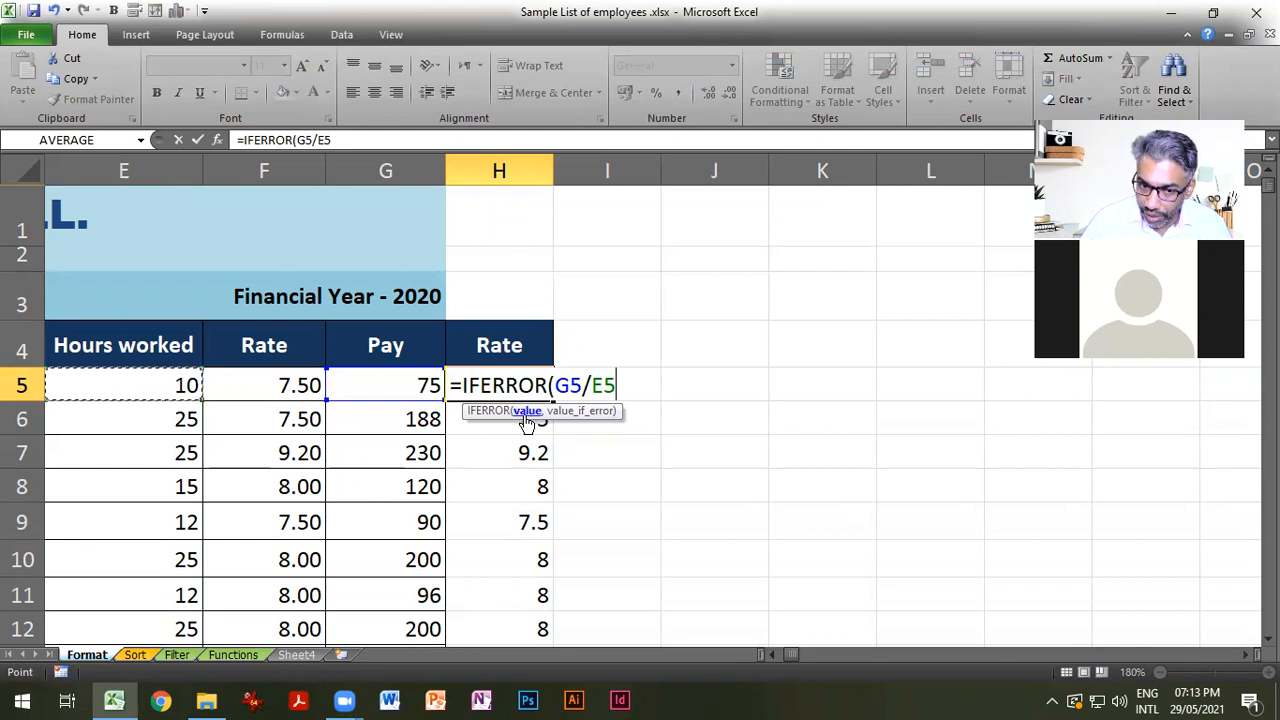
type(",")
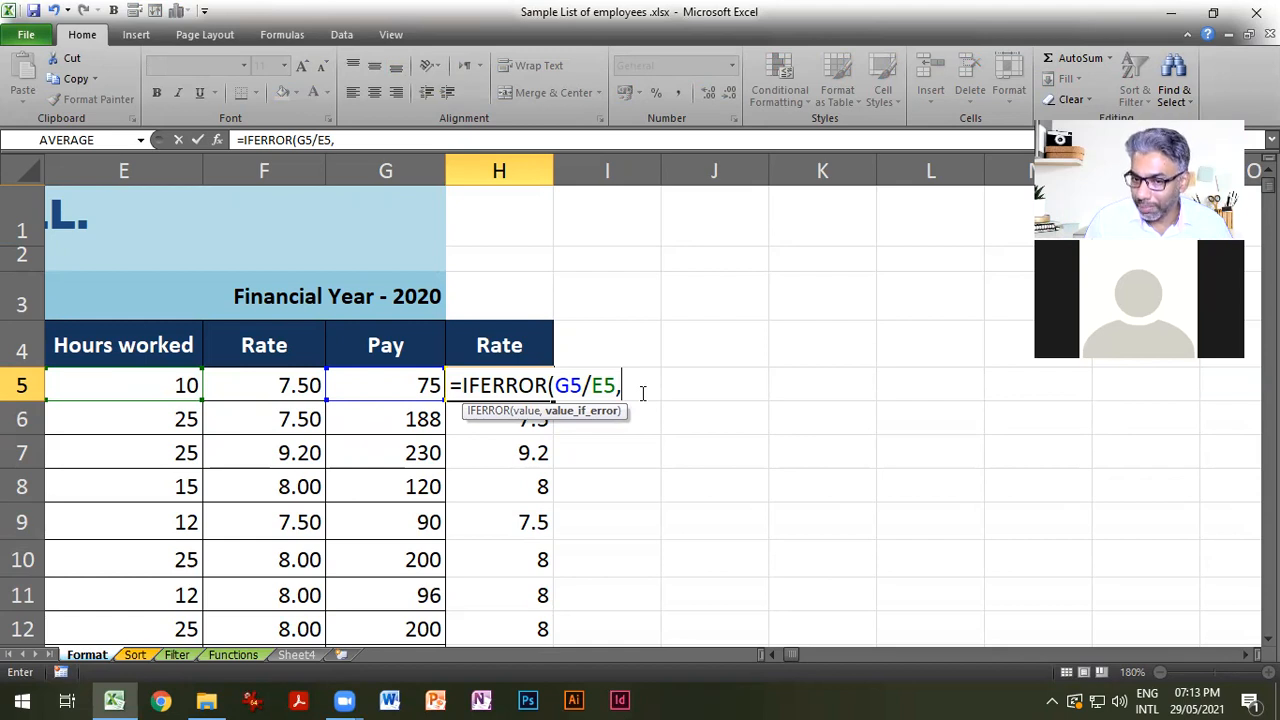
type("0")
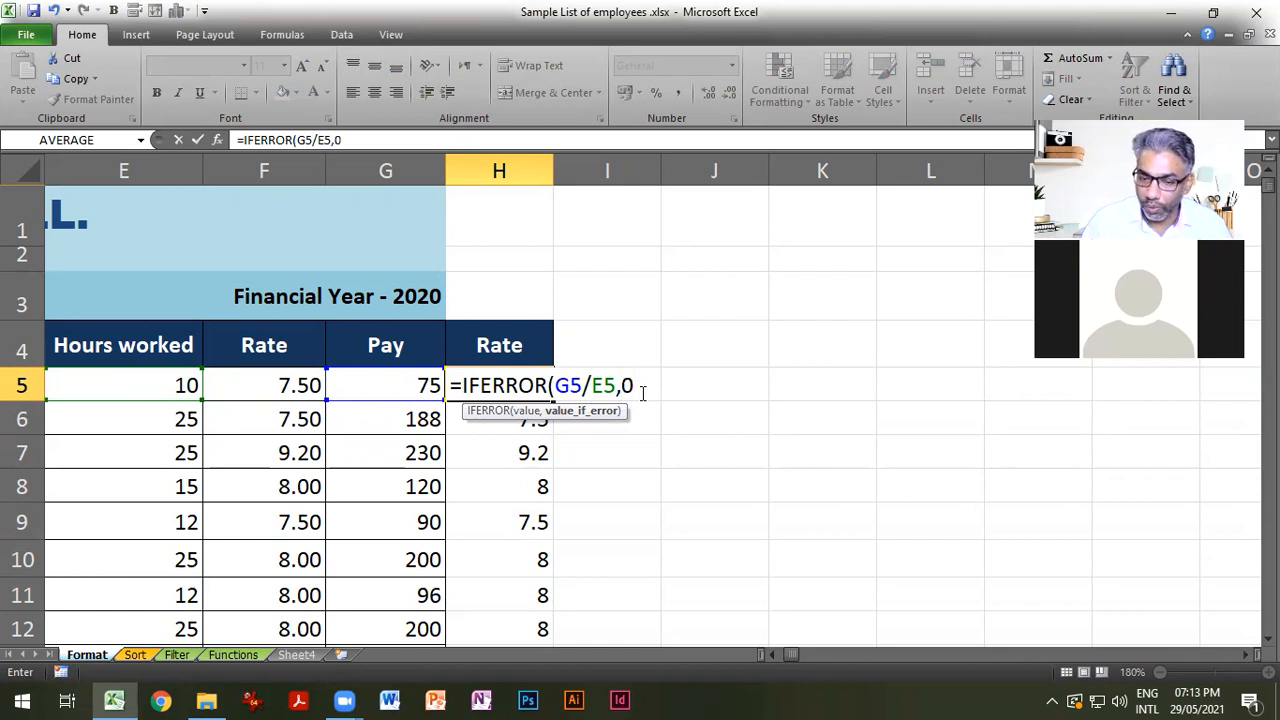
type(")")
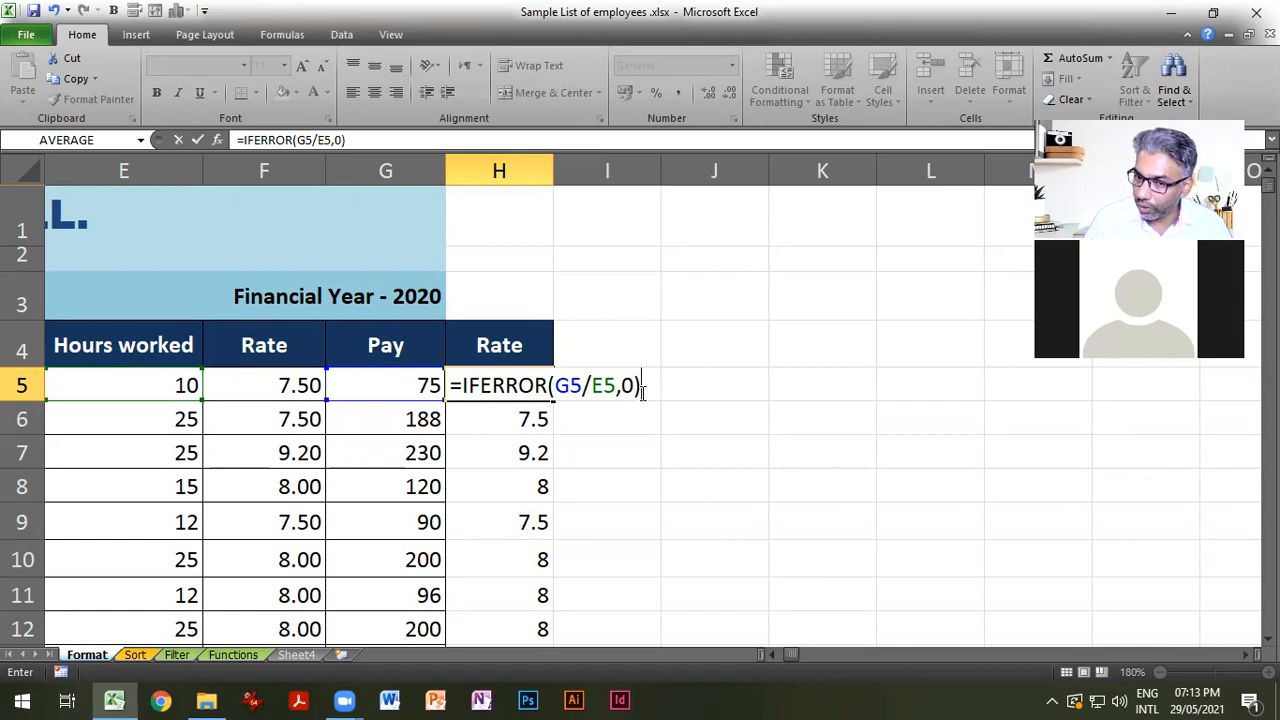
key("Left")
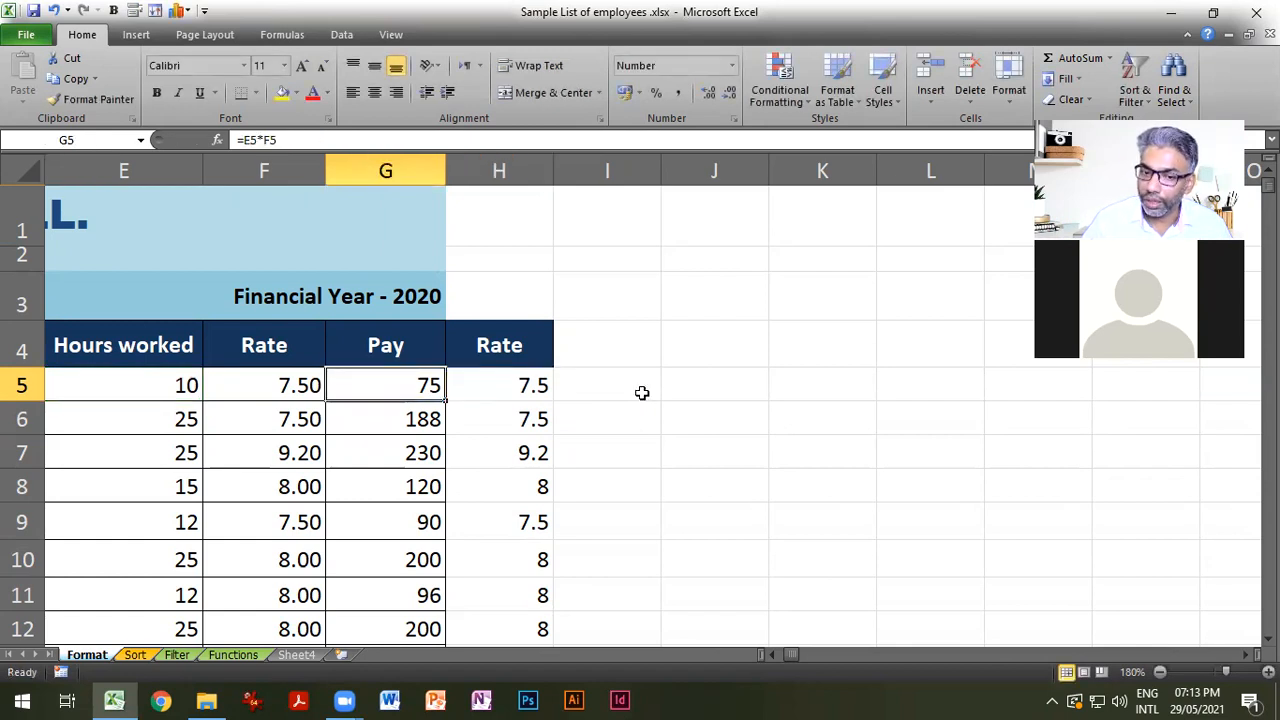
Open the IFERROR formula in H5 for editing.
left_click(530, 384)
double_click(543, 390)
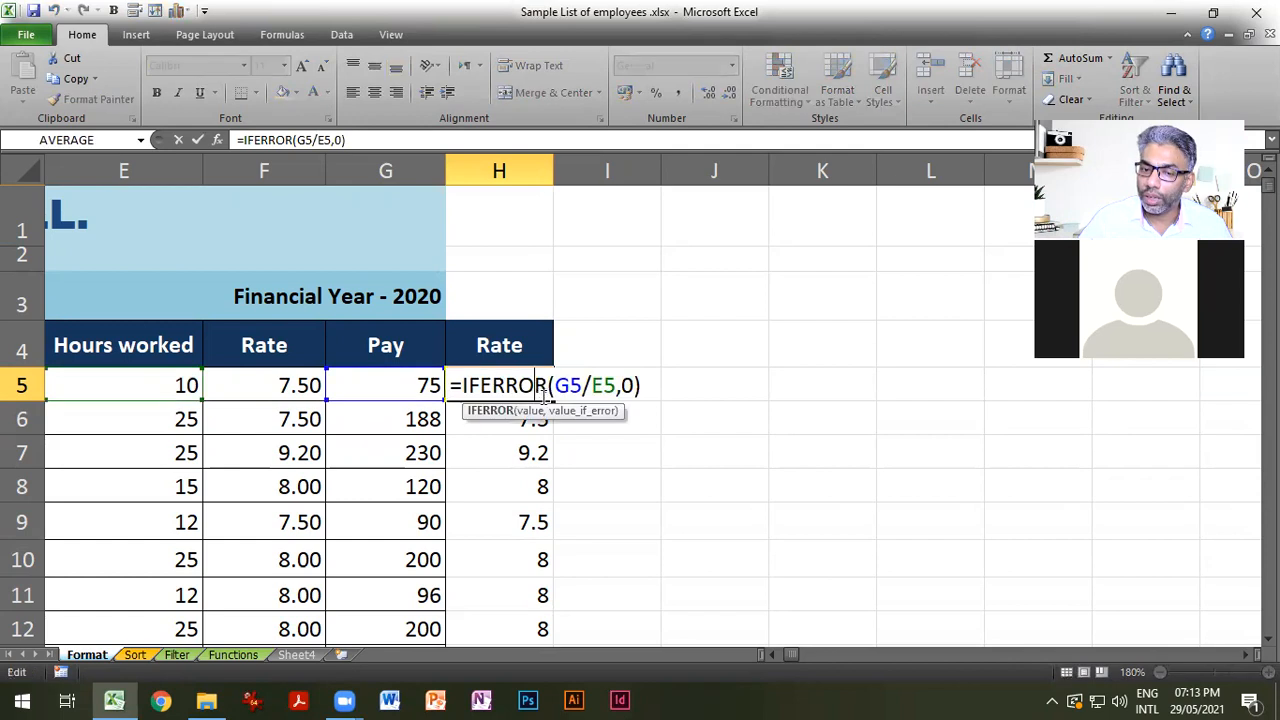
Fill the formula =IFERROR(G5/E5,0) from H5 down the column and check the zero-hours entry in row 37.
left_click(656, 432)
left_click(524, 382)
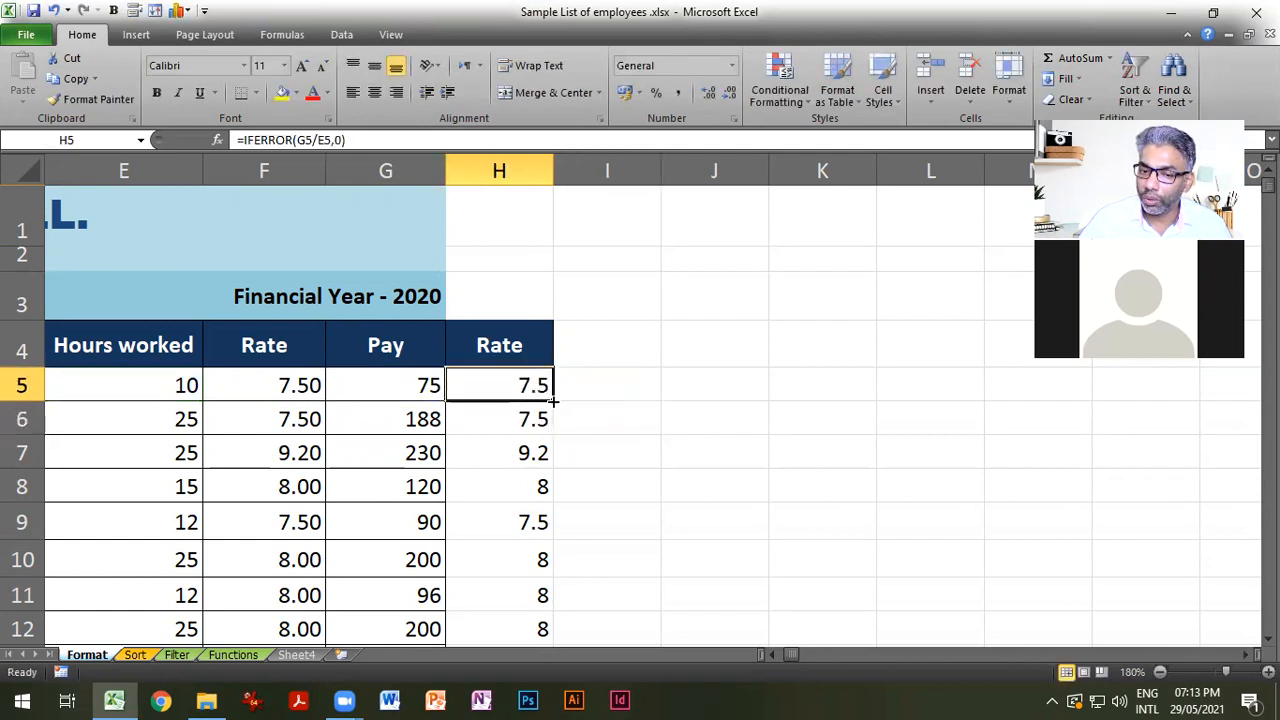
double_click(553, 402)
scroll(582, 477, "down", 7)
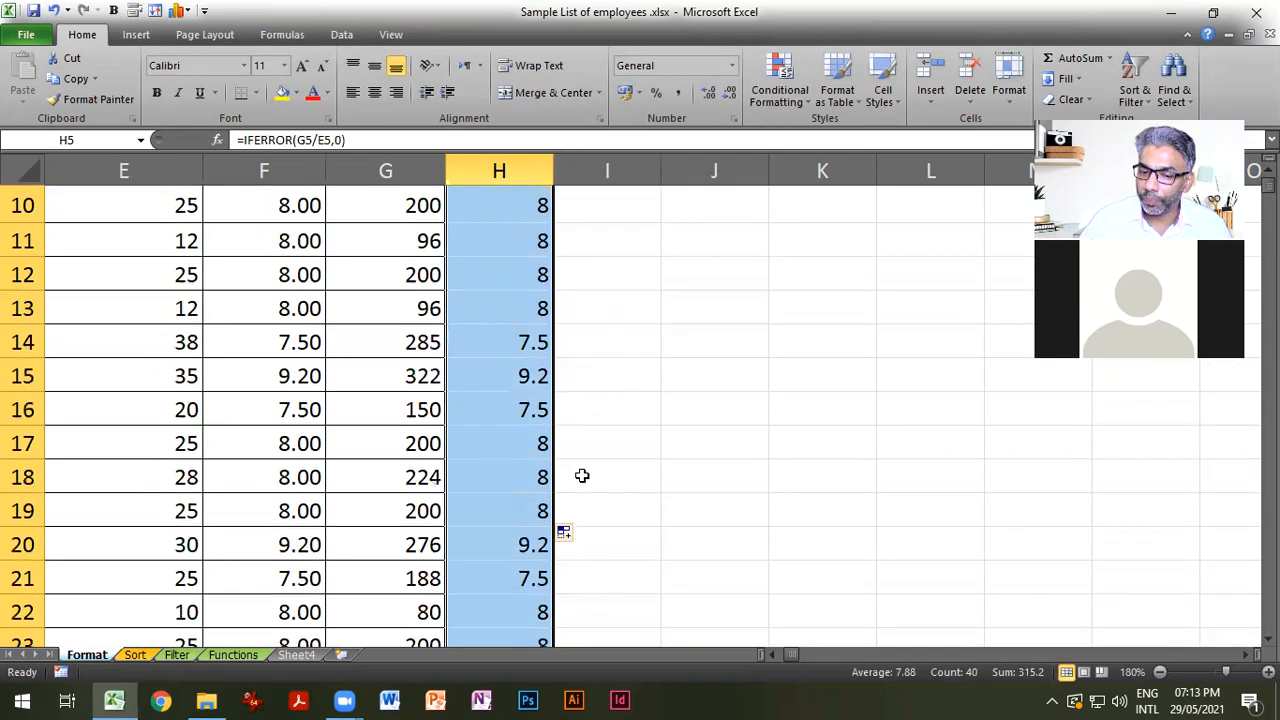
scroll(582, 477, "down", 2)
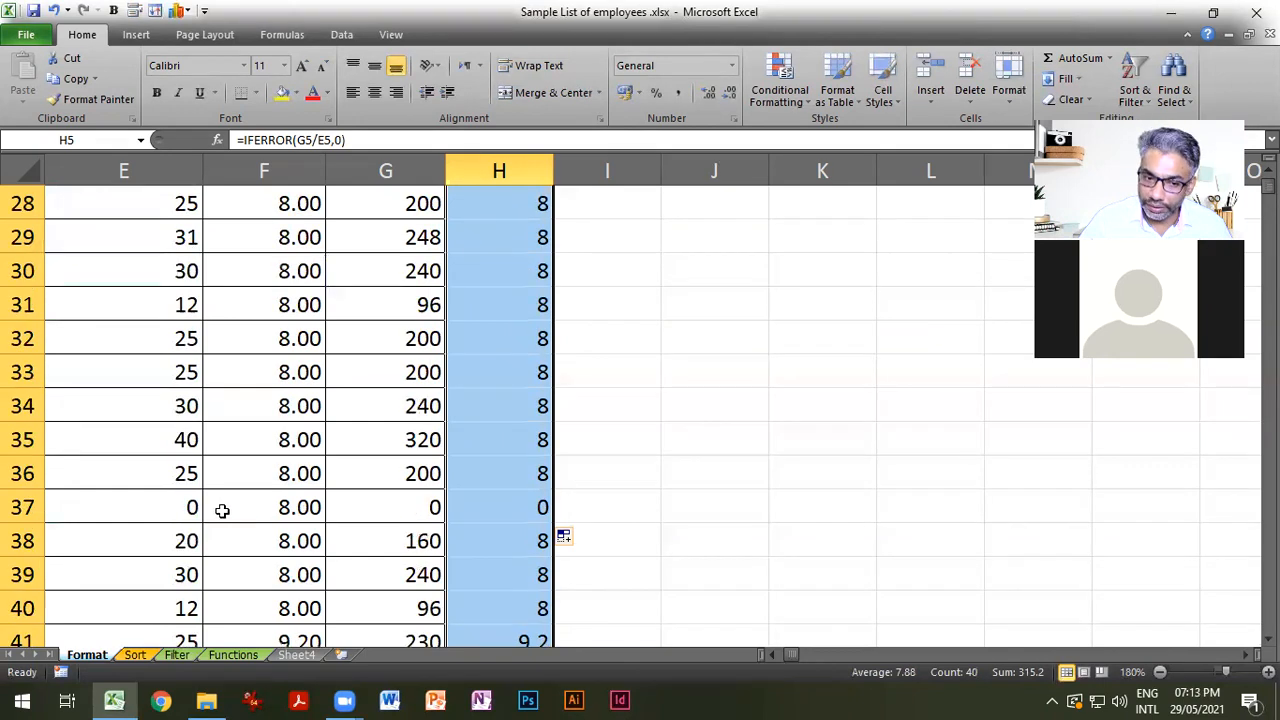
left_click(174, 510)
left_click_drag(174, 510, 497, 511)
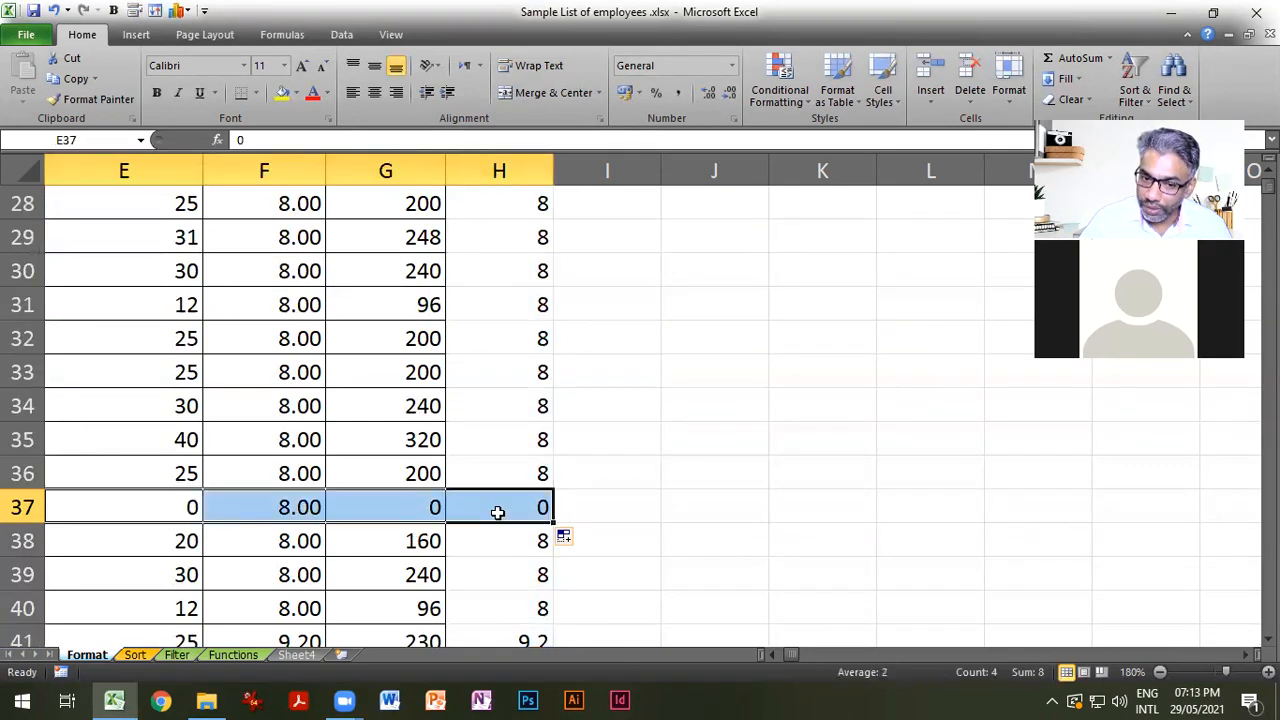
left_click(505, 512)
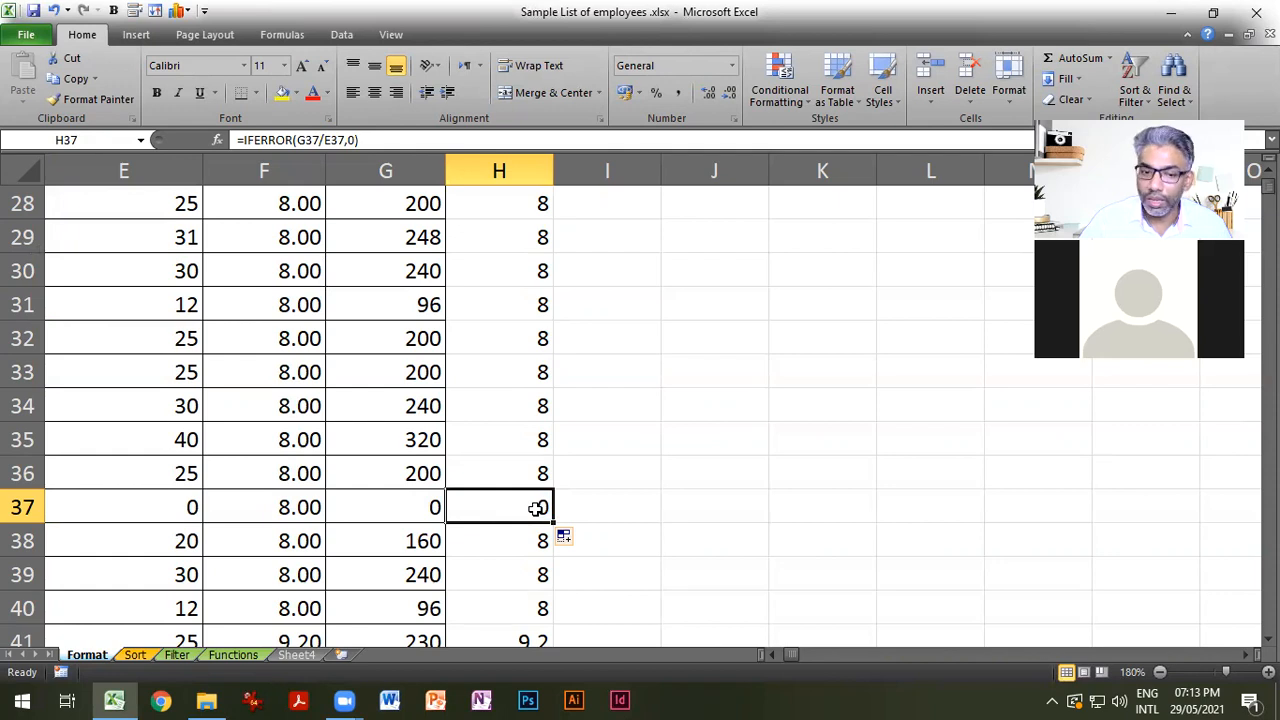
scroll(537, 508, "up", 9)
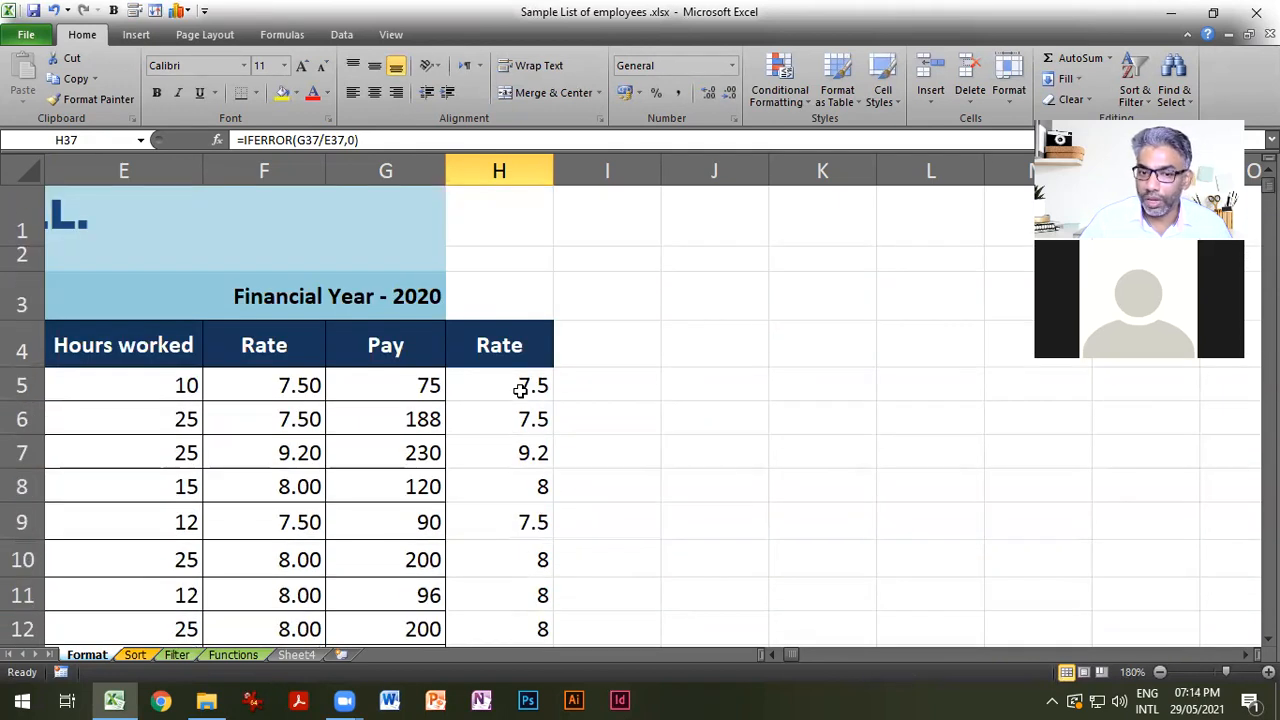
Change the error value in the H5 formula to the text "NA", giving =IFERROR(G5/E5,"NA").
left_click(520, 390)
double_click(520, 390)
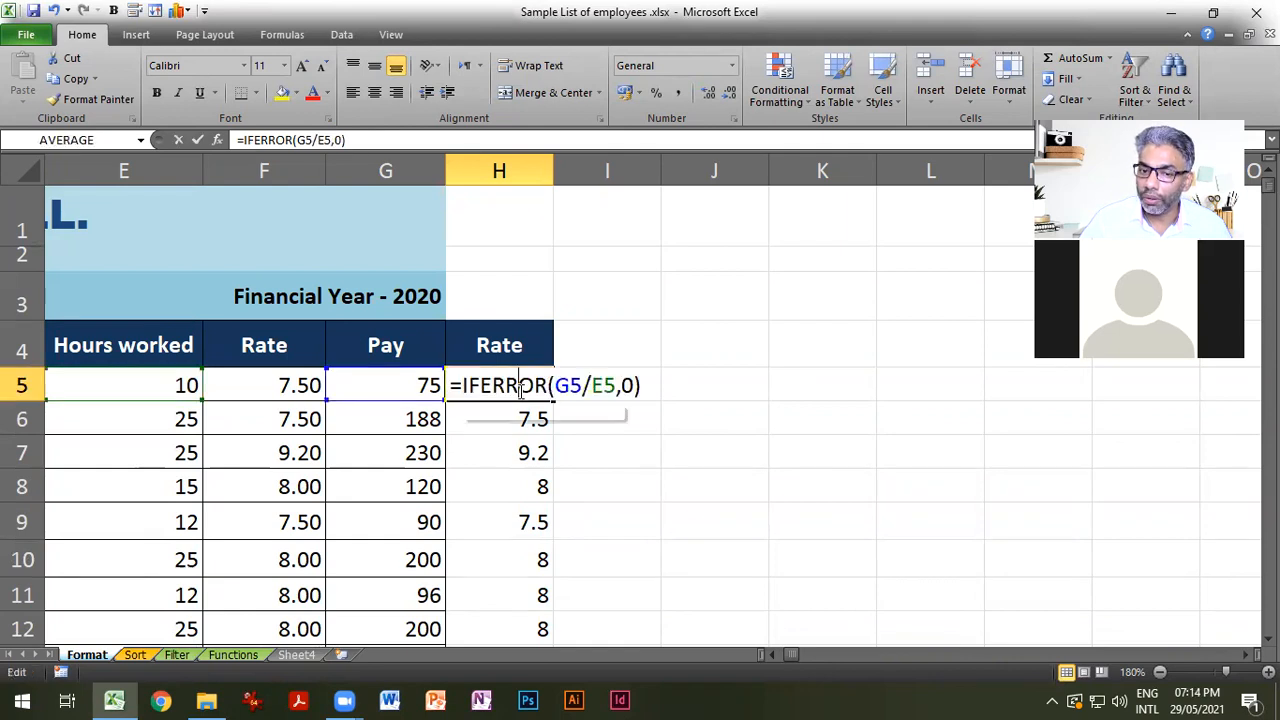
double_click(624, 386)
type("\"N")
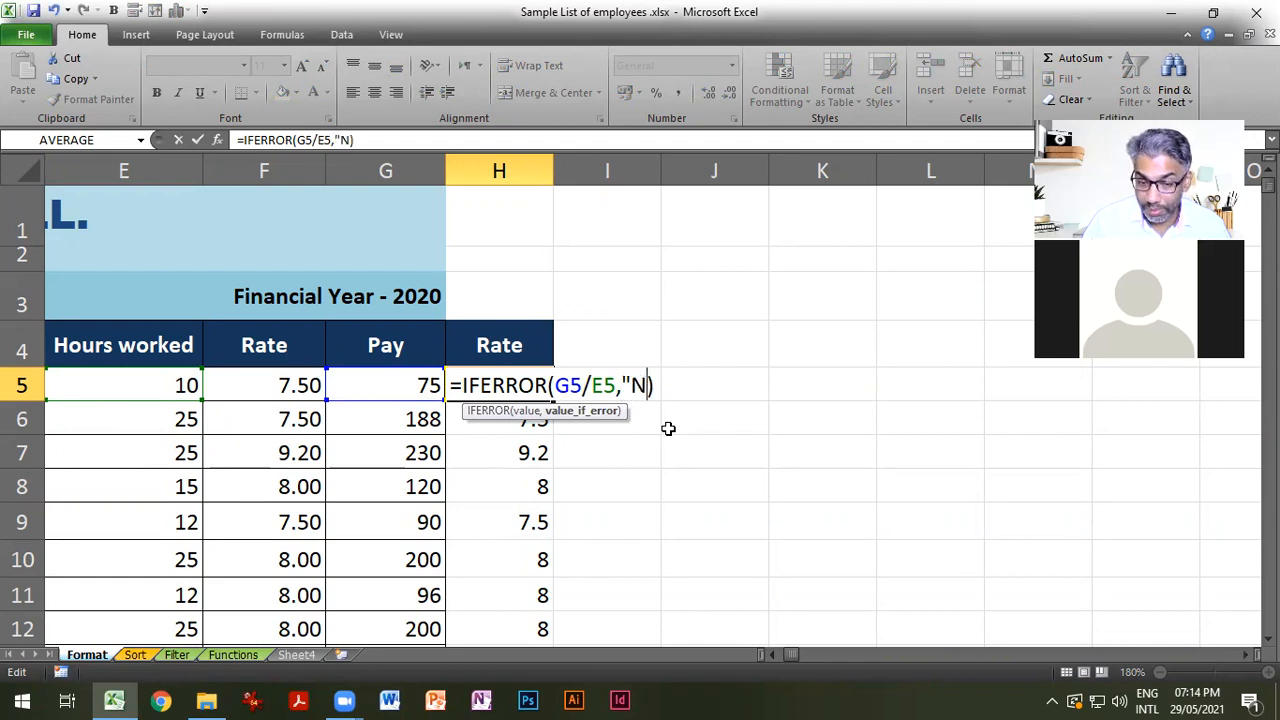
type("A\"")
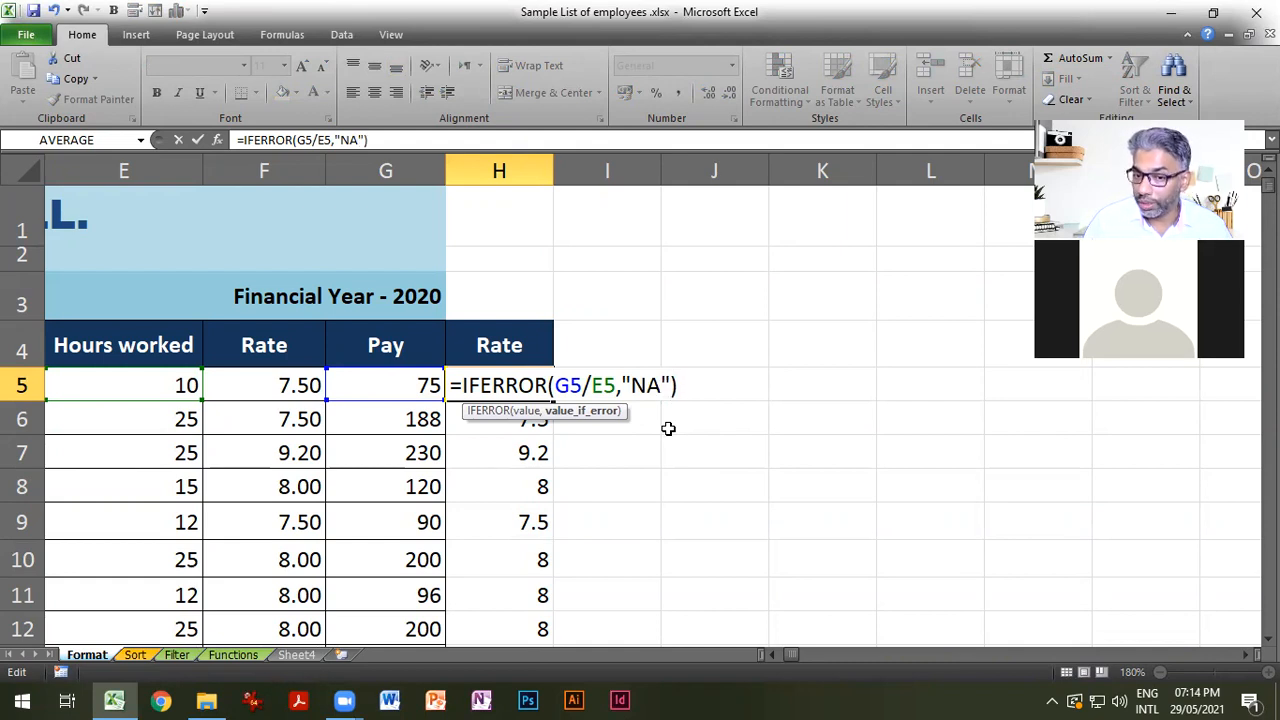
key("Return")
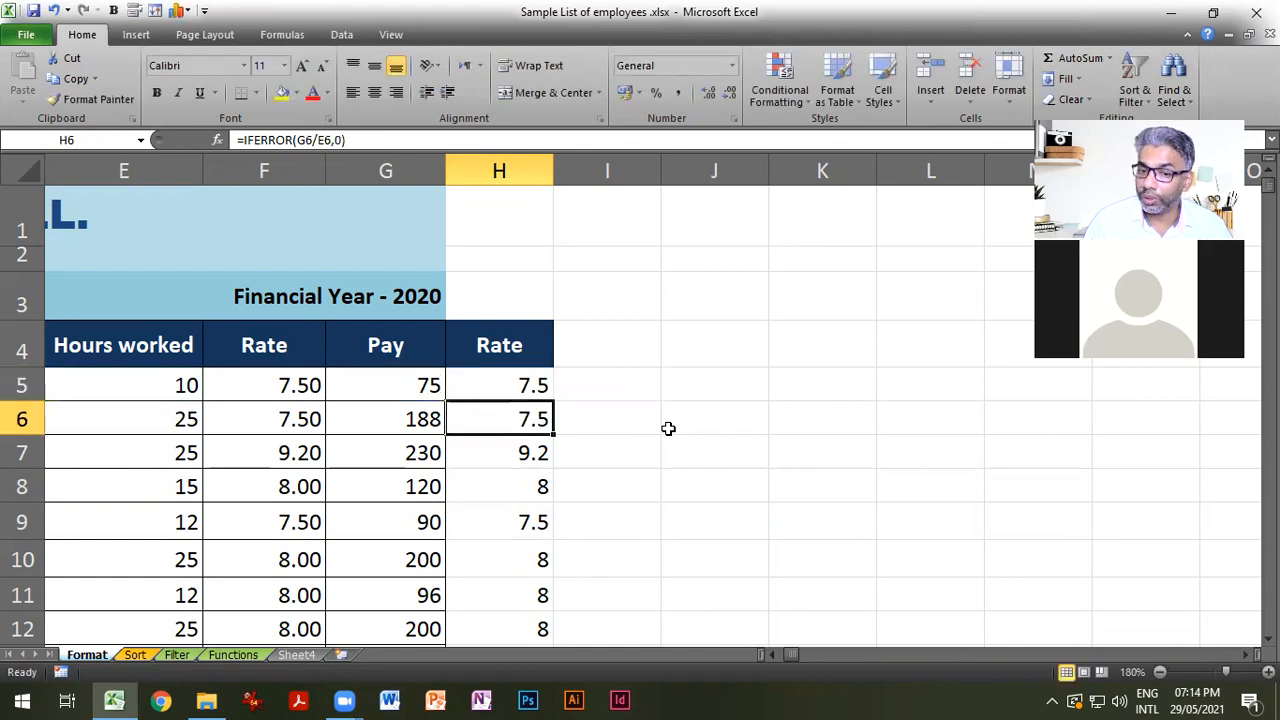
Fill the updated IFERROR formula from H5 down to the last employee row.
left_click(532, 386)
double_click(552, 398)
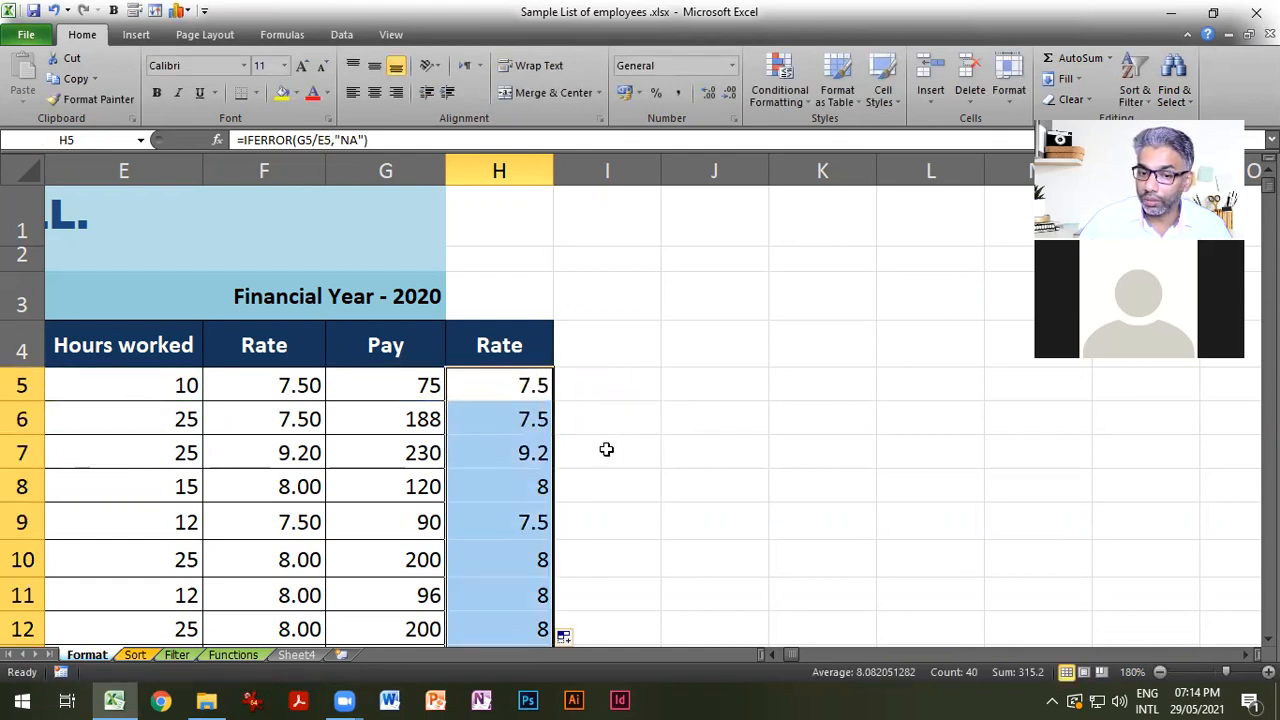
scroll(606, 451, "down", 7)
scroll(606, 451, "down", 1)
Try right alignment on cell H37 and finally centre its contents.
left_click(500, 507)
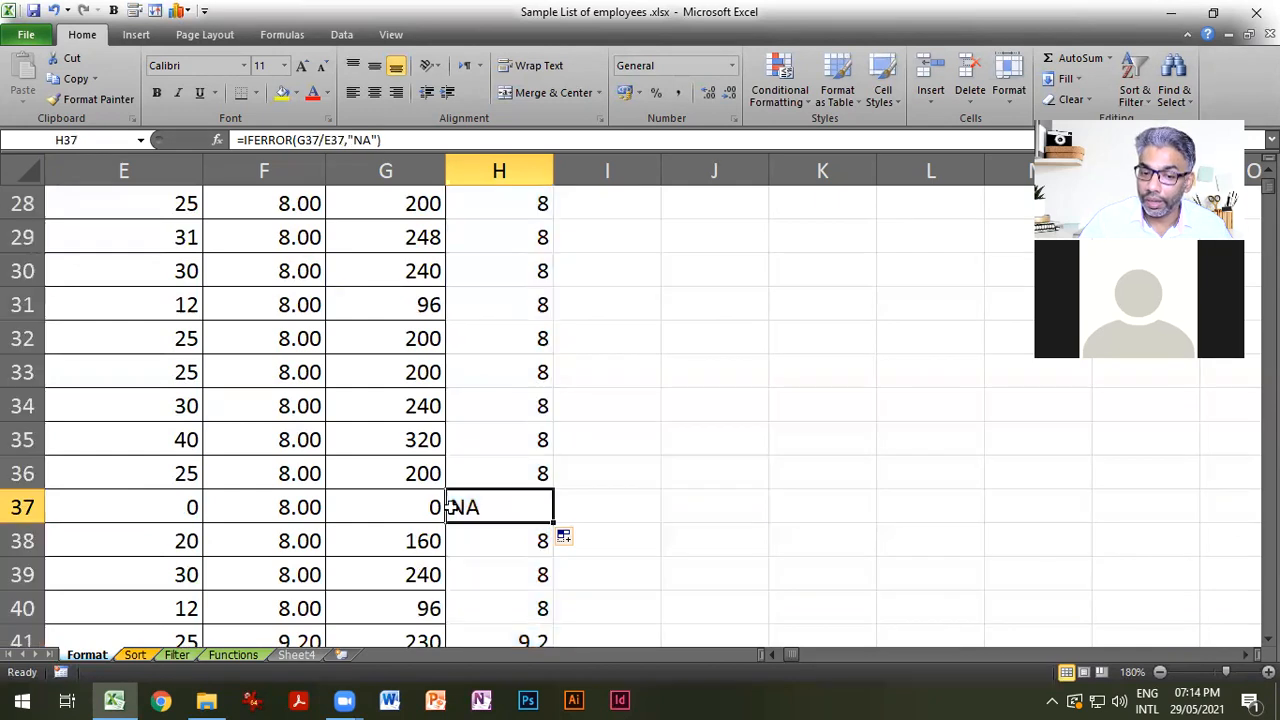
left_click(396, 92)
left_click(597, 342)
left_click(521, 503)
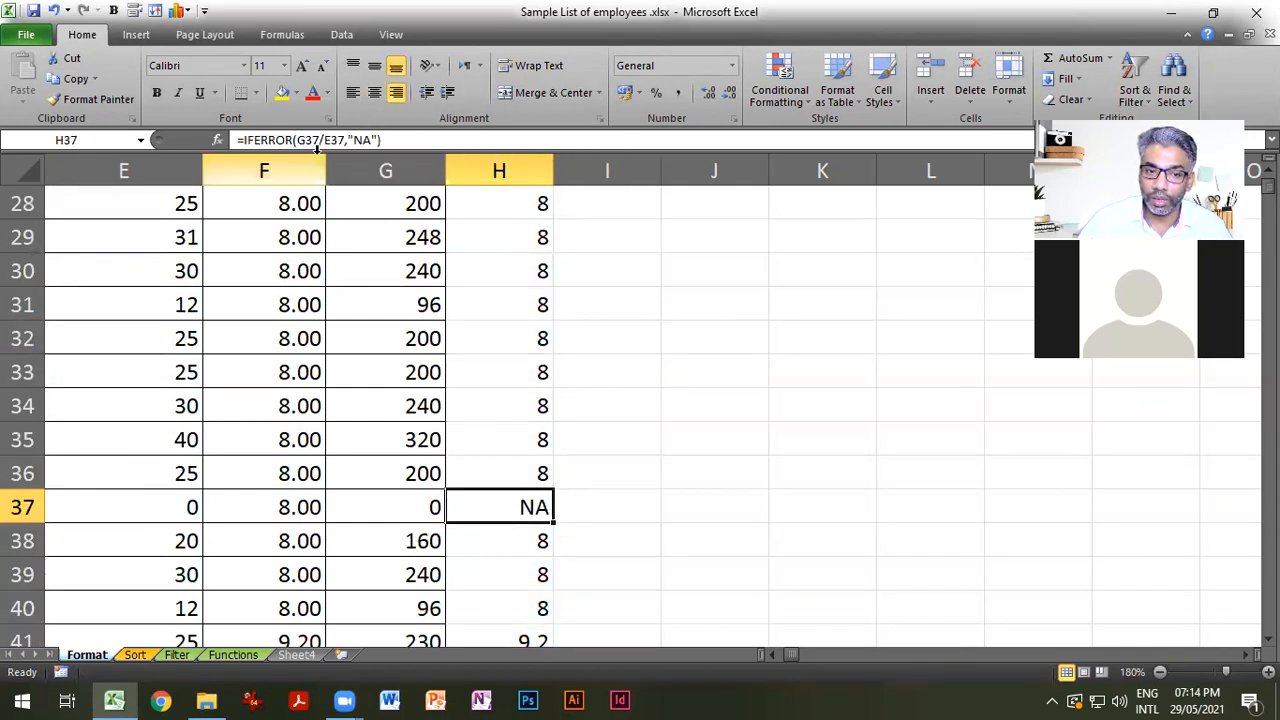
left_click(374, 92)
left_click(643, 362)
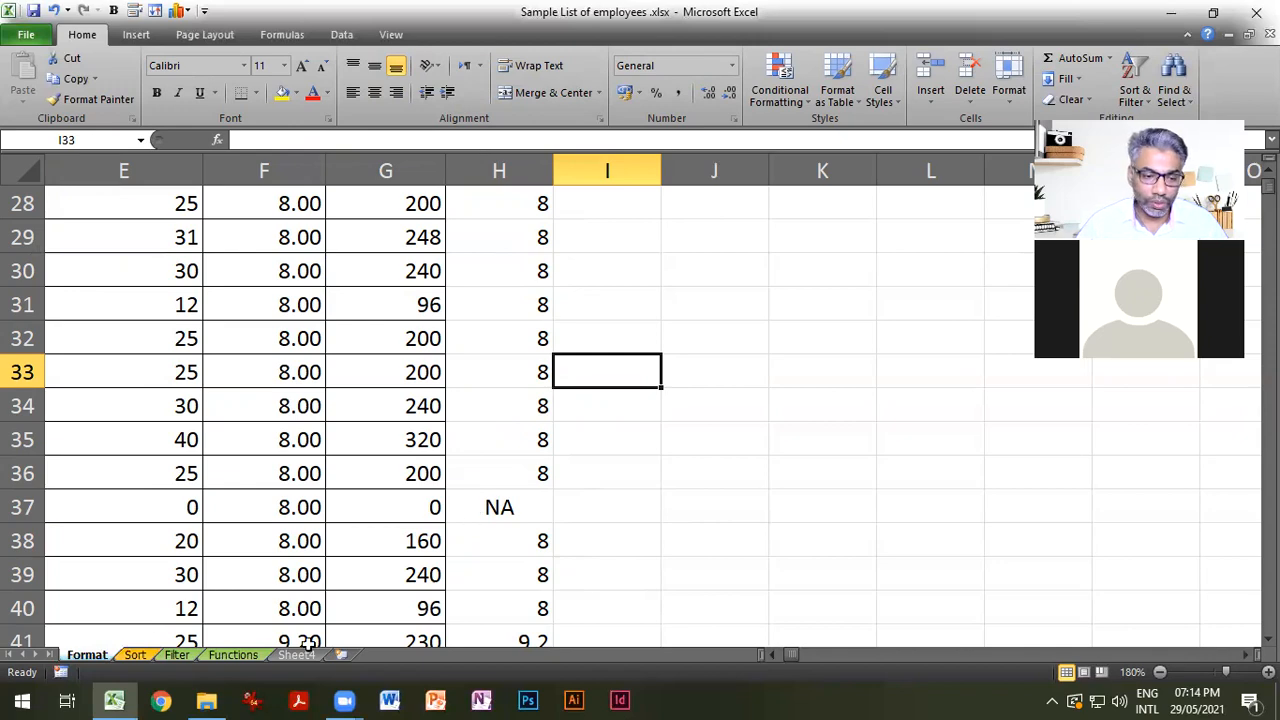
Switch to File Explorer, open the workbook Sample Data.xlsx and look over its Orders sheet.
left_click(206, 700)
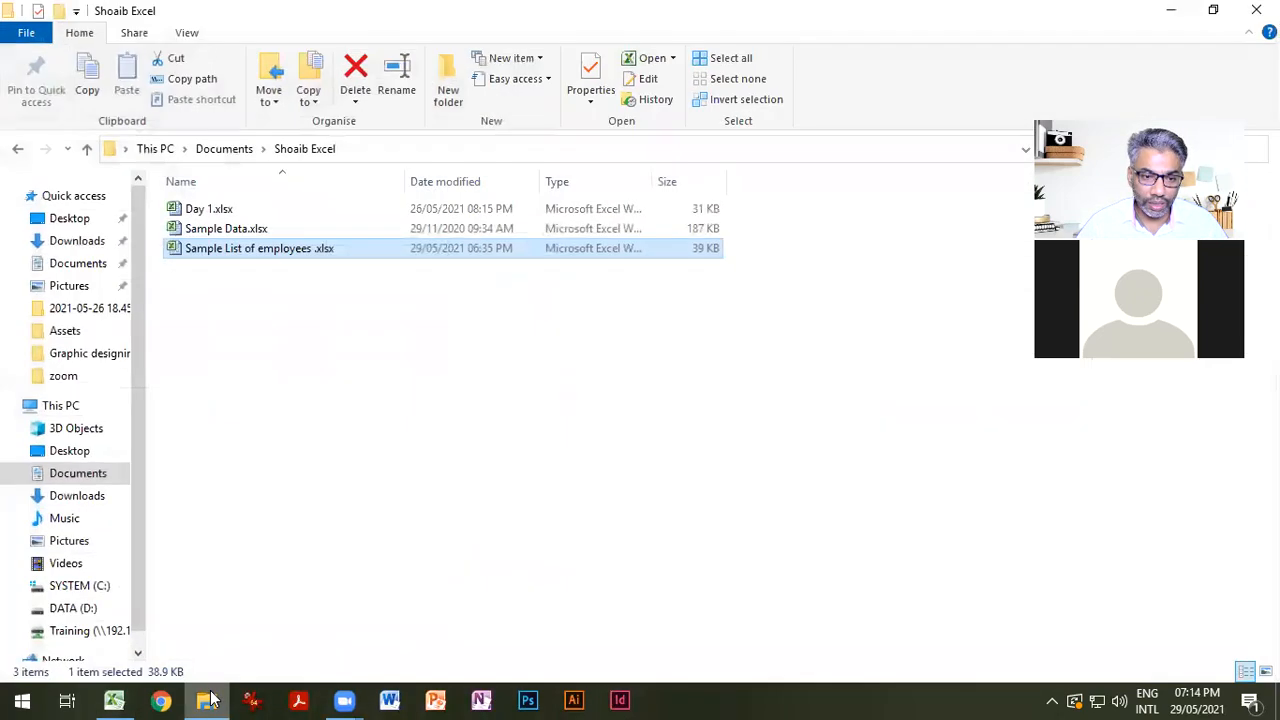
double_click(222, 229)
left_click_drag(817, 652, 830, 652)
scroll(792, 595, "down", 12)
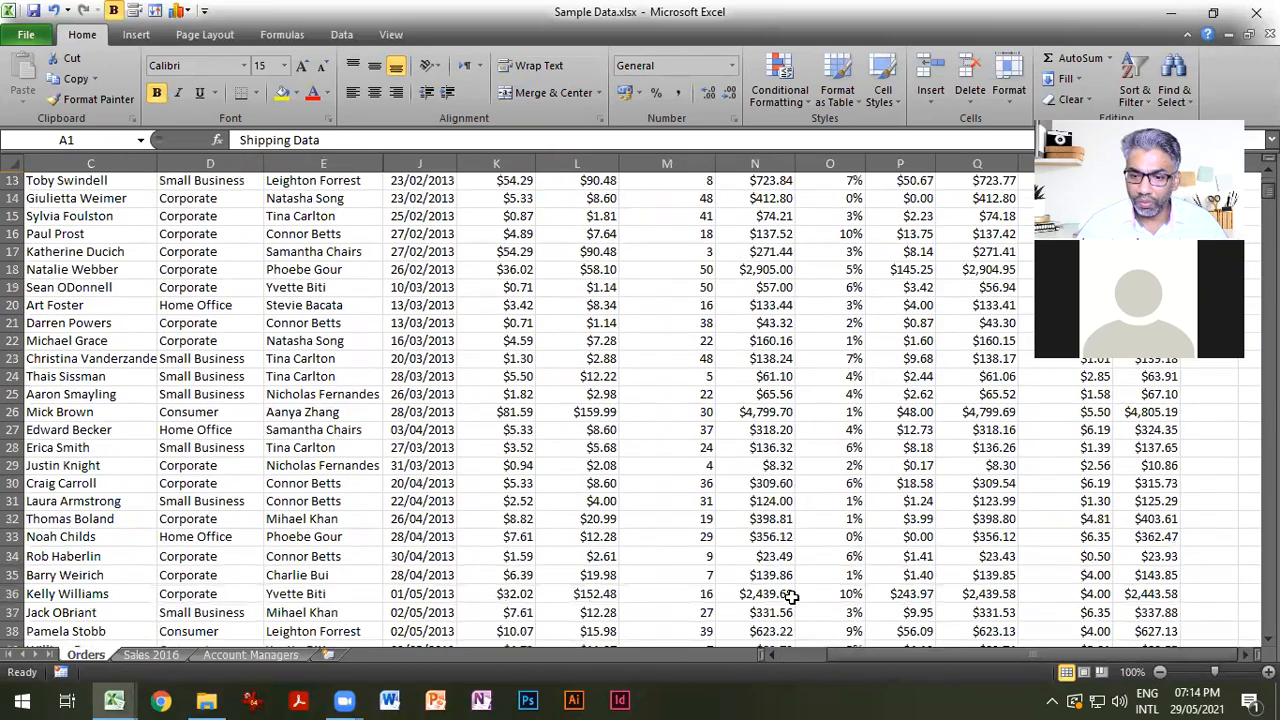
scroll(792, 595, "up", 3)
scroll(790, 596, "up", 4)
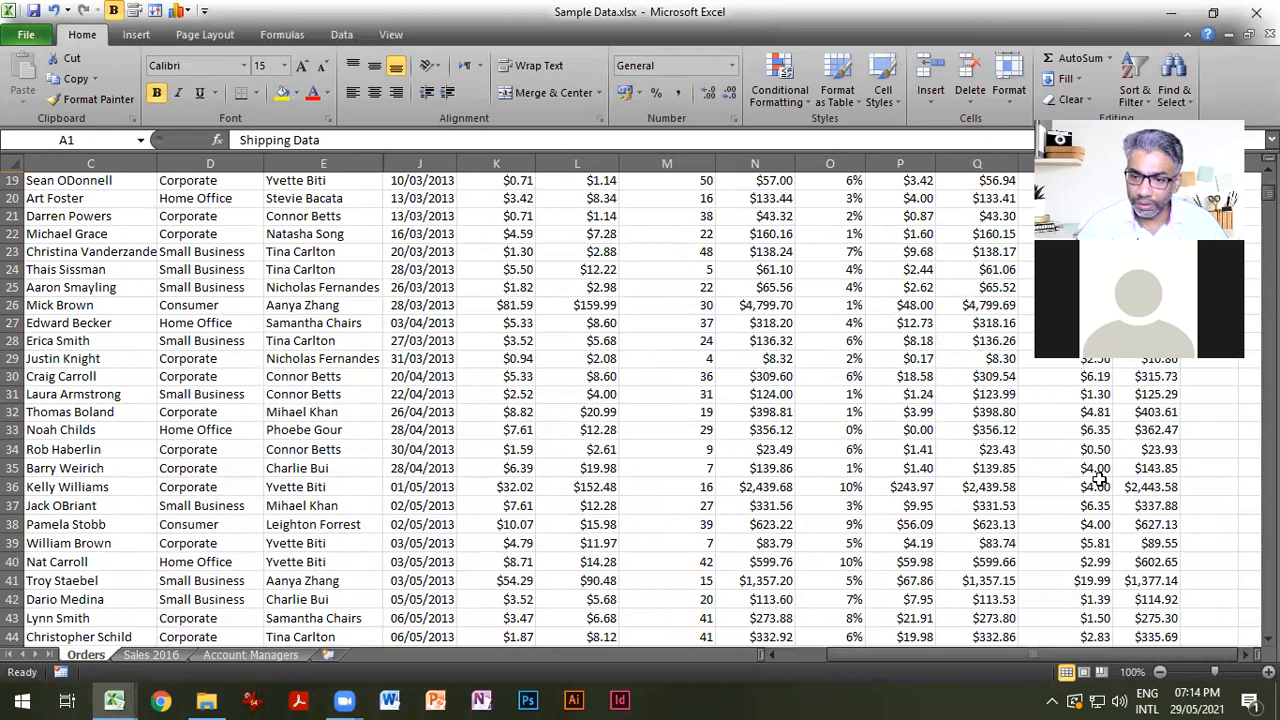
Examine the price, quantity, discount and order total cells on the Orders sheet to see which hold formulas.
left_click(695, 380)
left_click(735, 381)
left_click(832, 395)
left_click(918, 431)
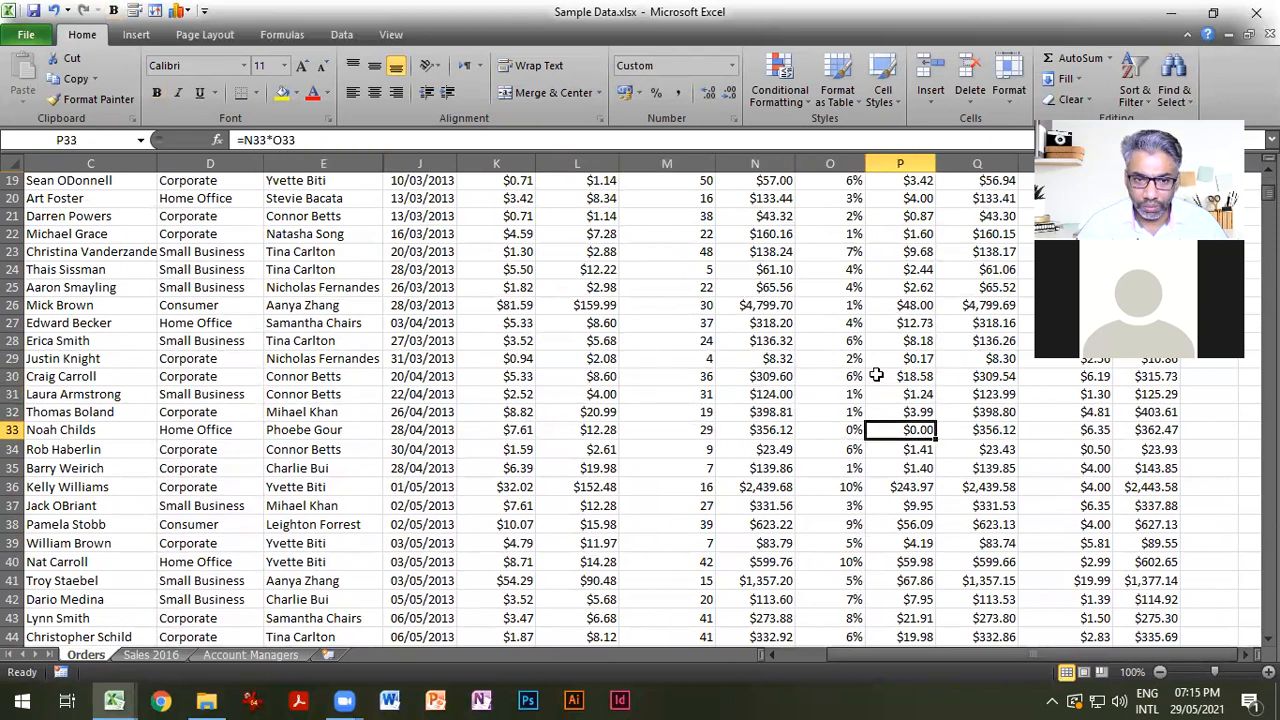
left_click(990, 487)
left_click(908, 527)
left_click(776, 470)
left_click(718, 470)
left_click(588, 452)
left_click(520, 446)
left_click(577, 505)
left_click(755, 505)
left_click(900, 505)
left_click(1152, 507)
left_click(1150, 526)
left_click(965, 524)
scroll(963, 520, "up", 4)
scroll(963, 520, "up", 2)
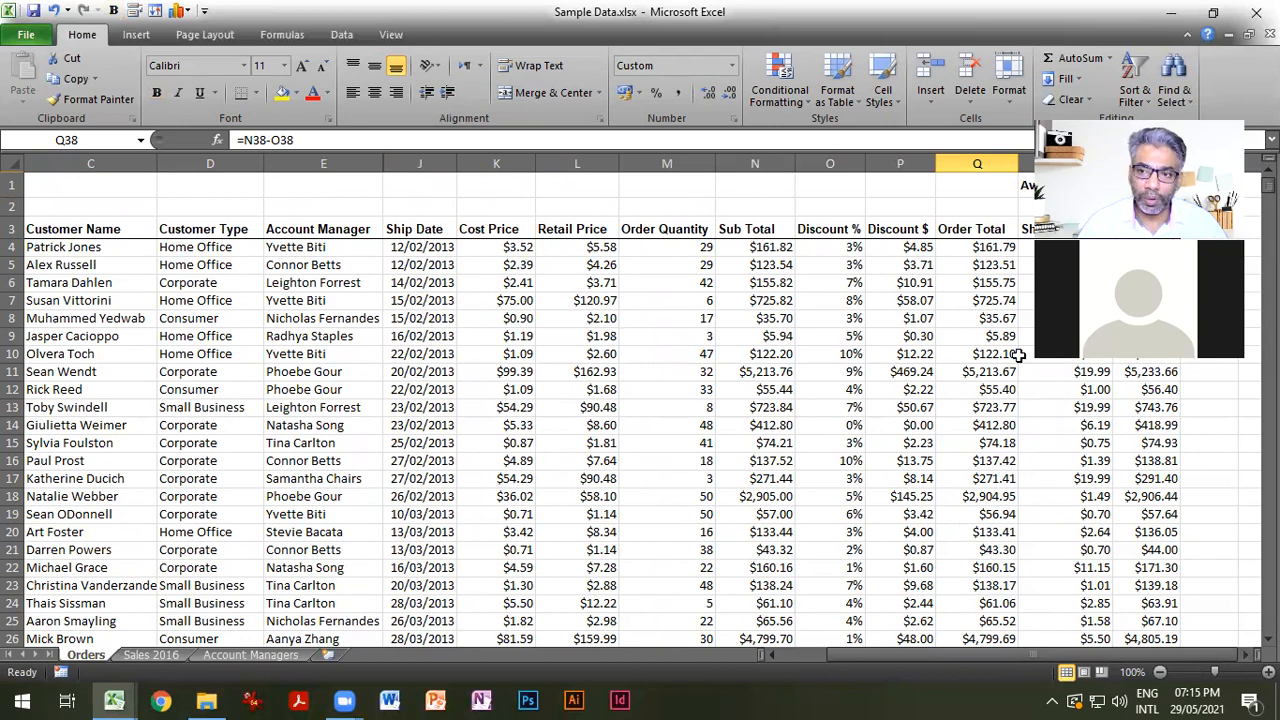
Minimise the Sample Data workbook and return to the Sample List of employees workbook in Excel.
left_click(1168, 16)
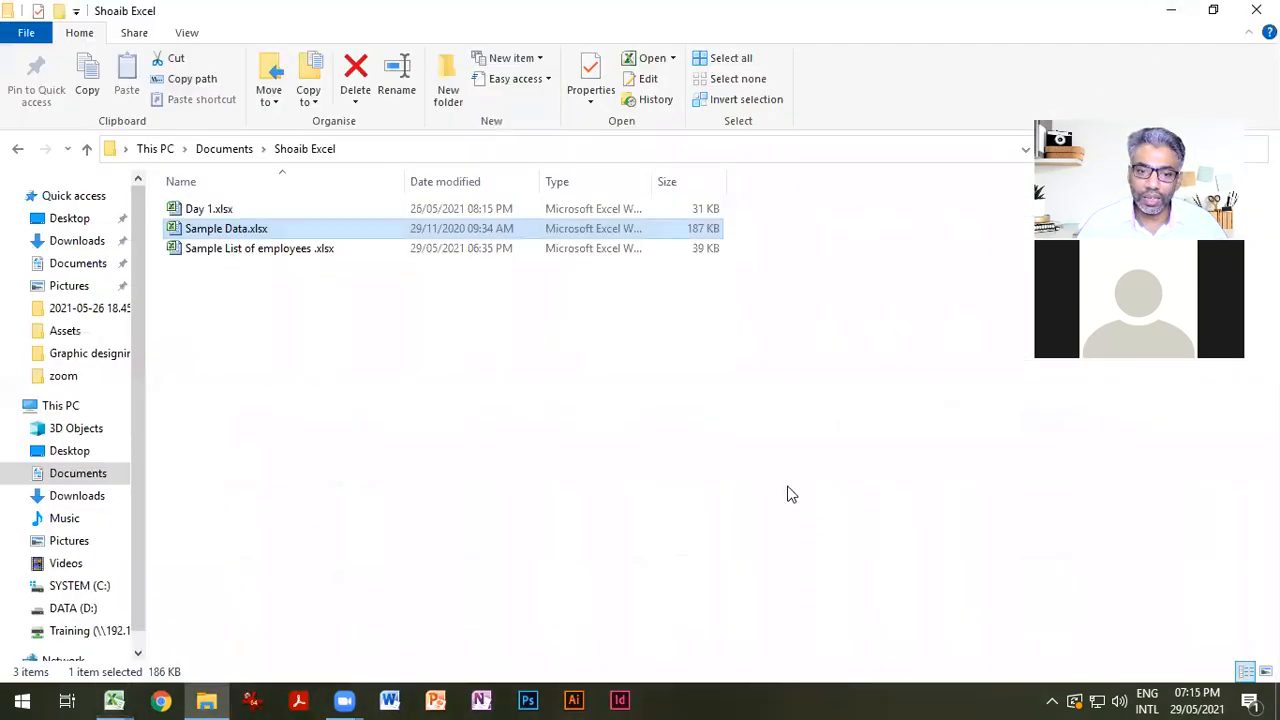
left_click(114, 699)
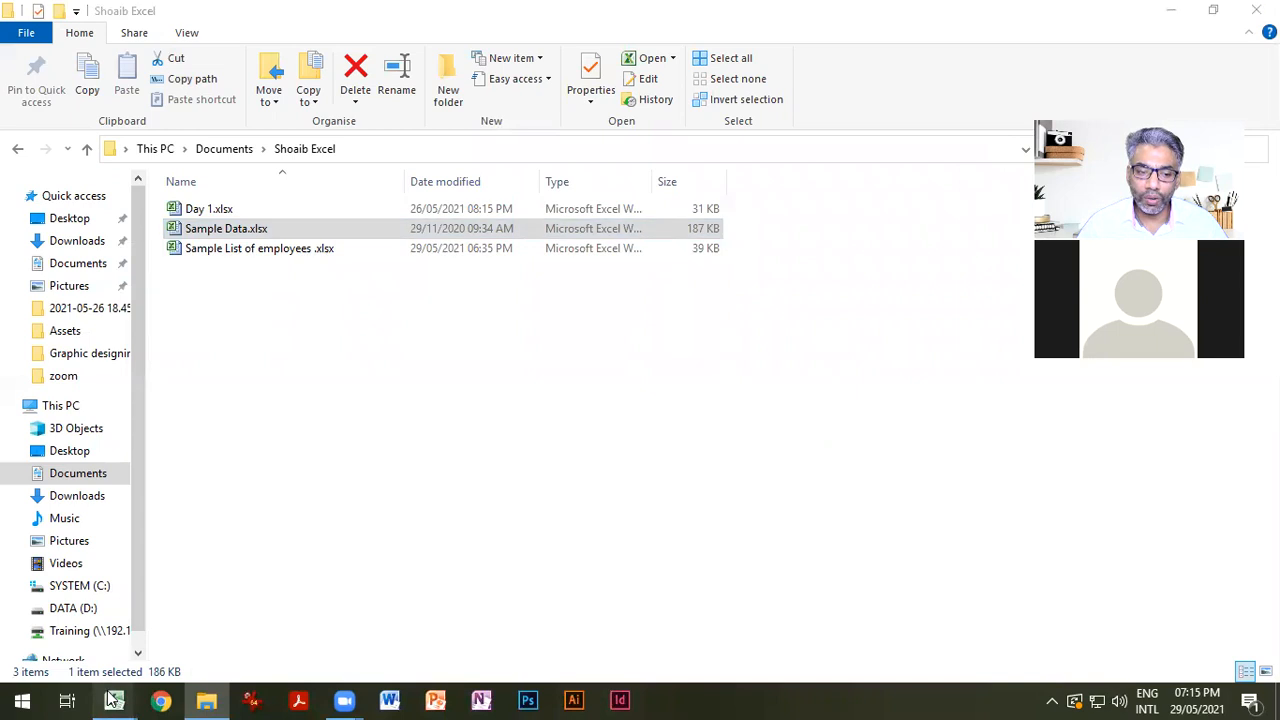
left_click(165, 640)
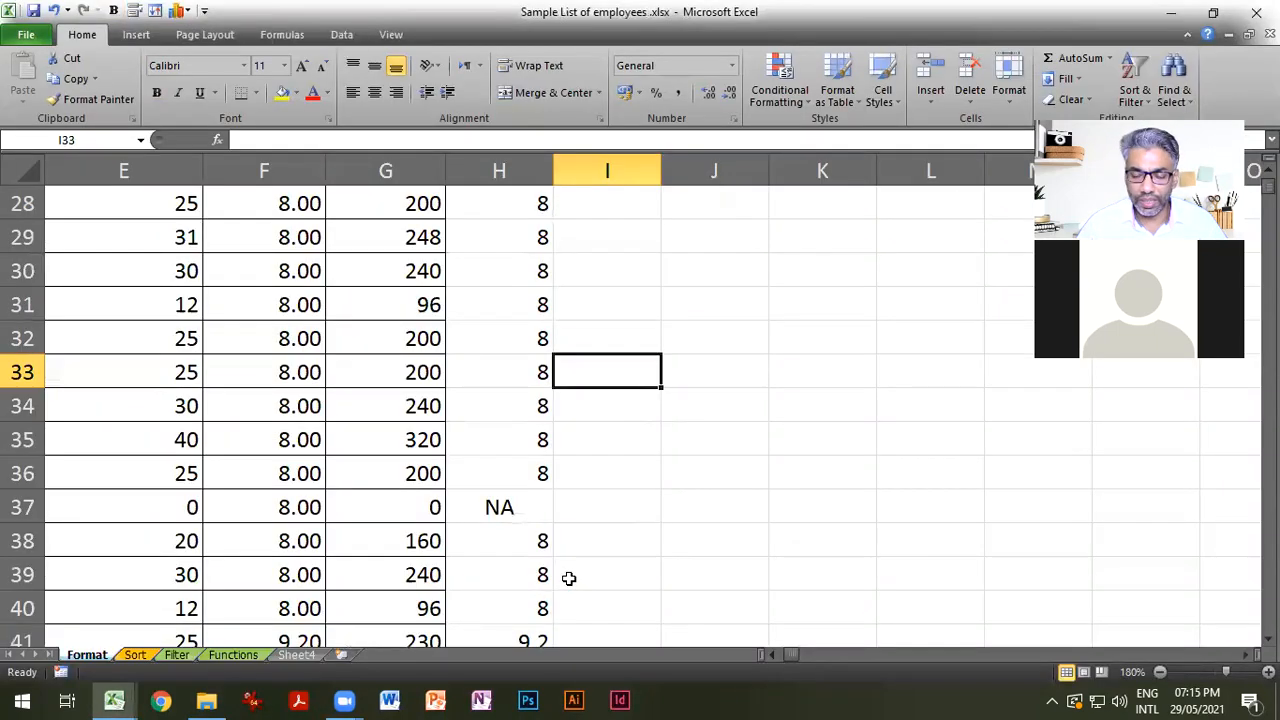
Reduce the Format sheet's zoom to 120% and display the wage table from its title row and Name column.
left_click(1120, 600)
scroll(1131, 540, "down", 3)
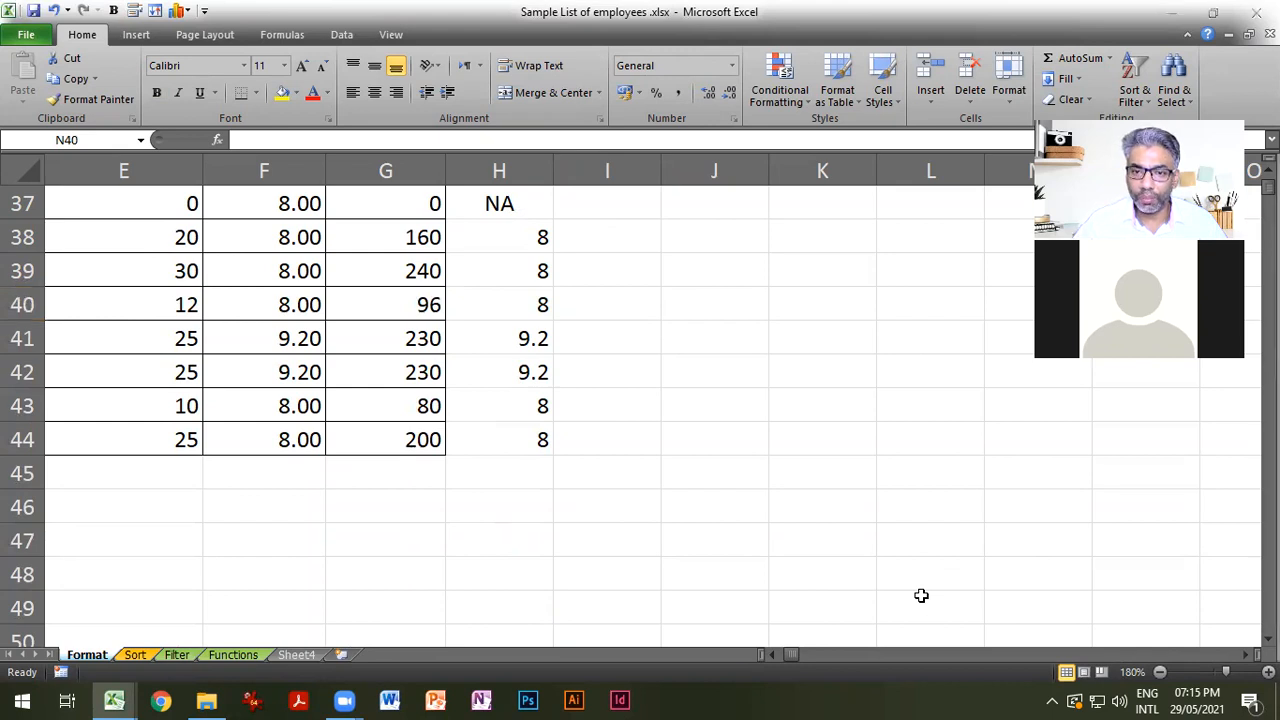
left_click(1160, 673)
left_click(1160, 673)
left_click(1160, 673)
left_click(1160, 673)
left_click(1160, 673)
left_click(1160, 673)
scroll(674, 560, "up", 8)
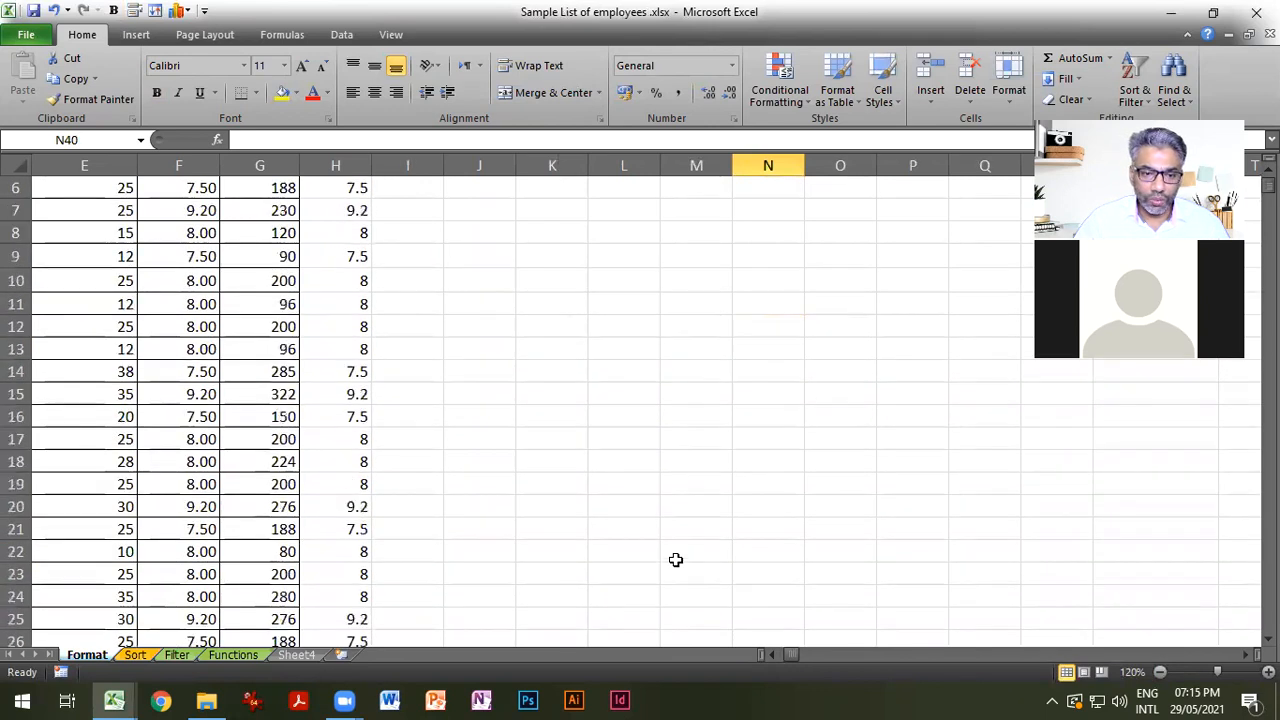
left_click(778, 655)
left_click(778, 655)
left_click(778, 655)
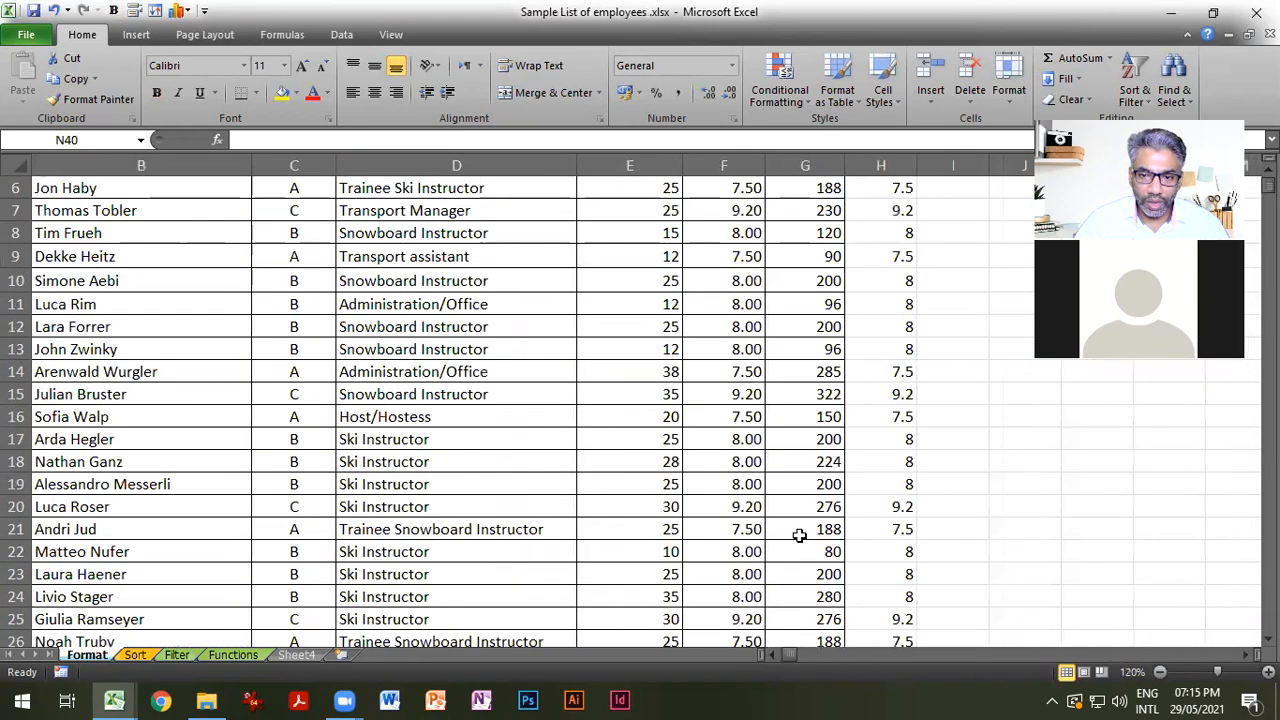
scroll(799, 535, "up", 2)
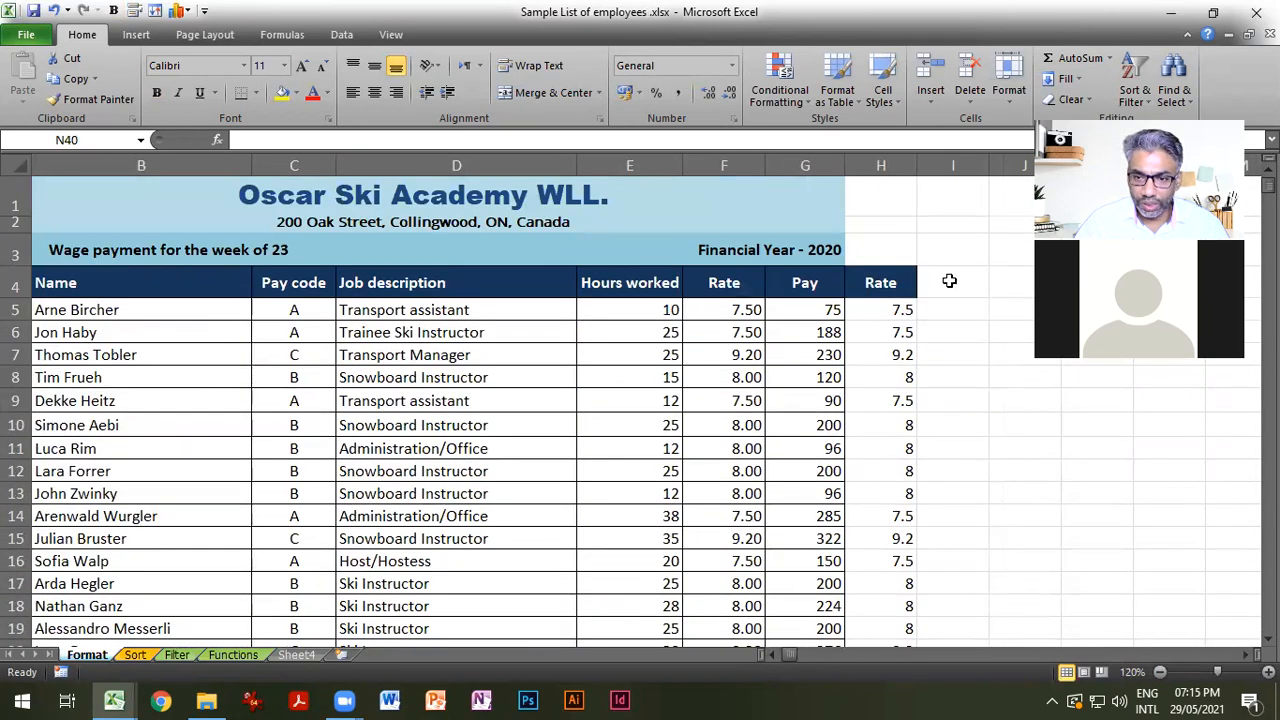
Enter an asterisk (*) as the multiplication sign in cell I3.
left_click(955, 249)
type("*")
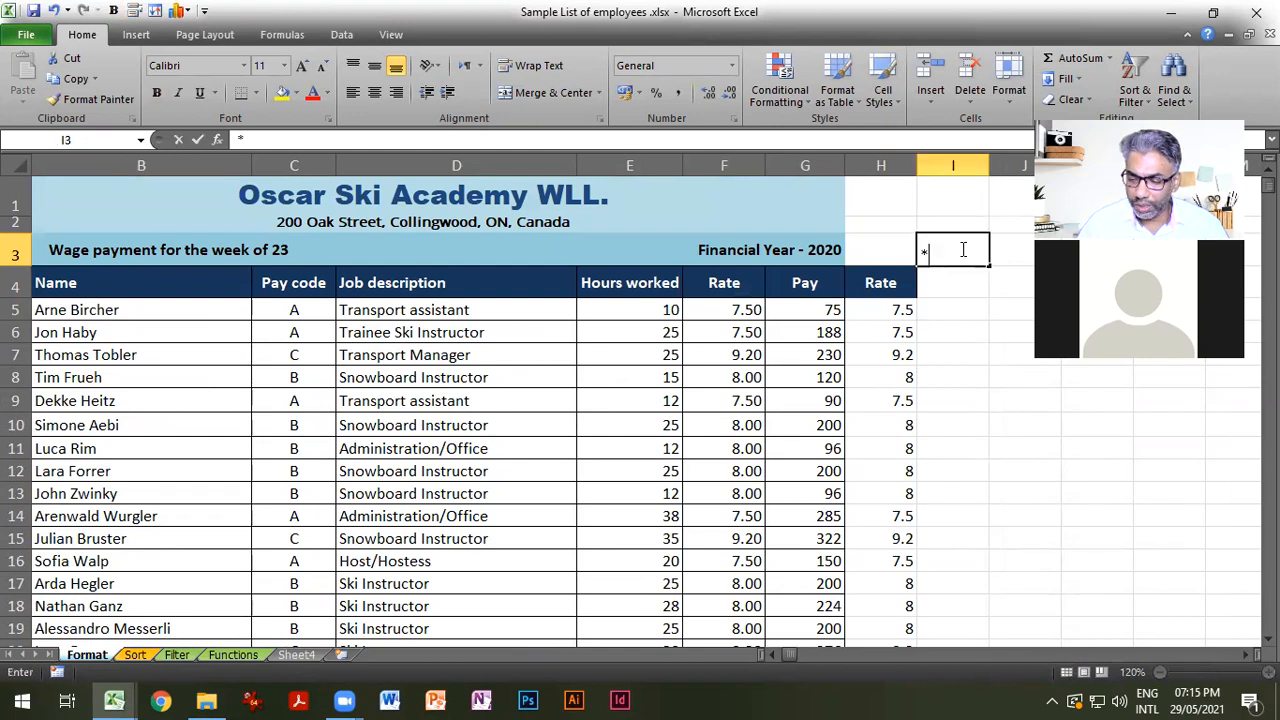
key("Return")
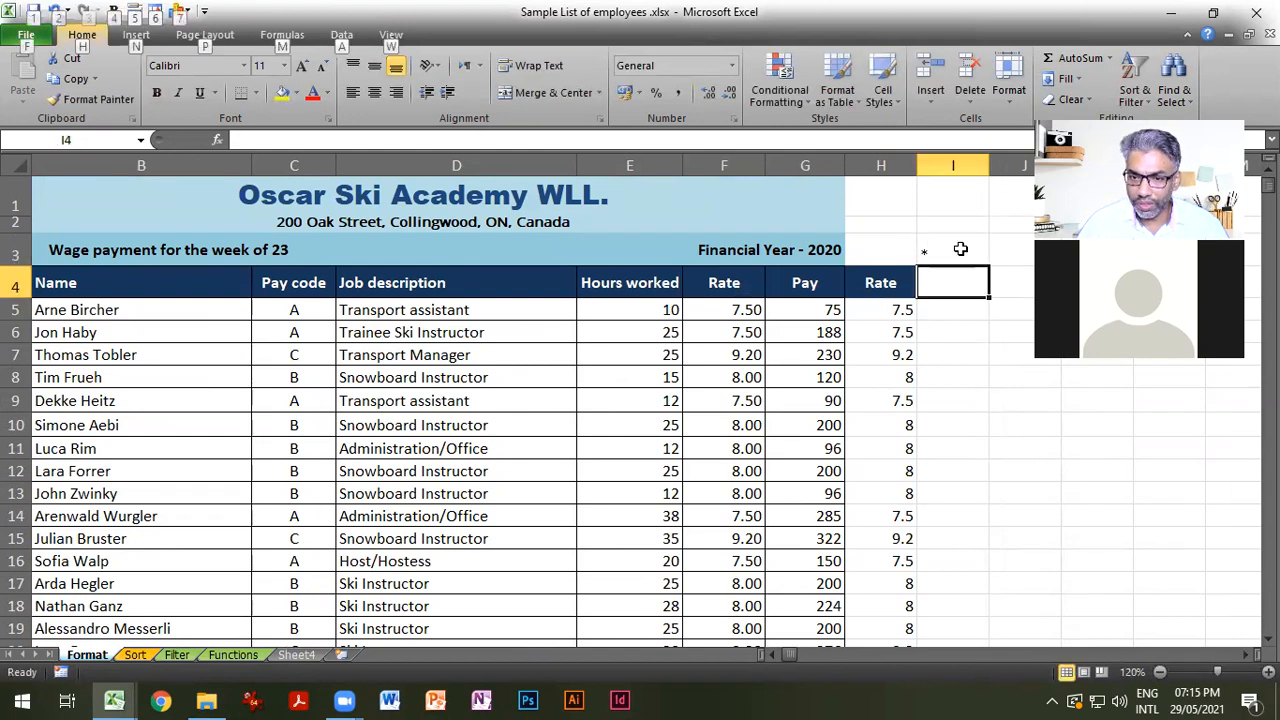
Try entering a slash (/) in cell I4, and clear both the content and formatting of that cell.
key("alt")
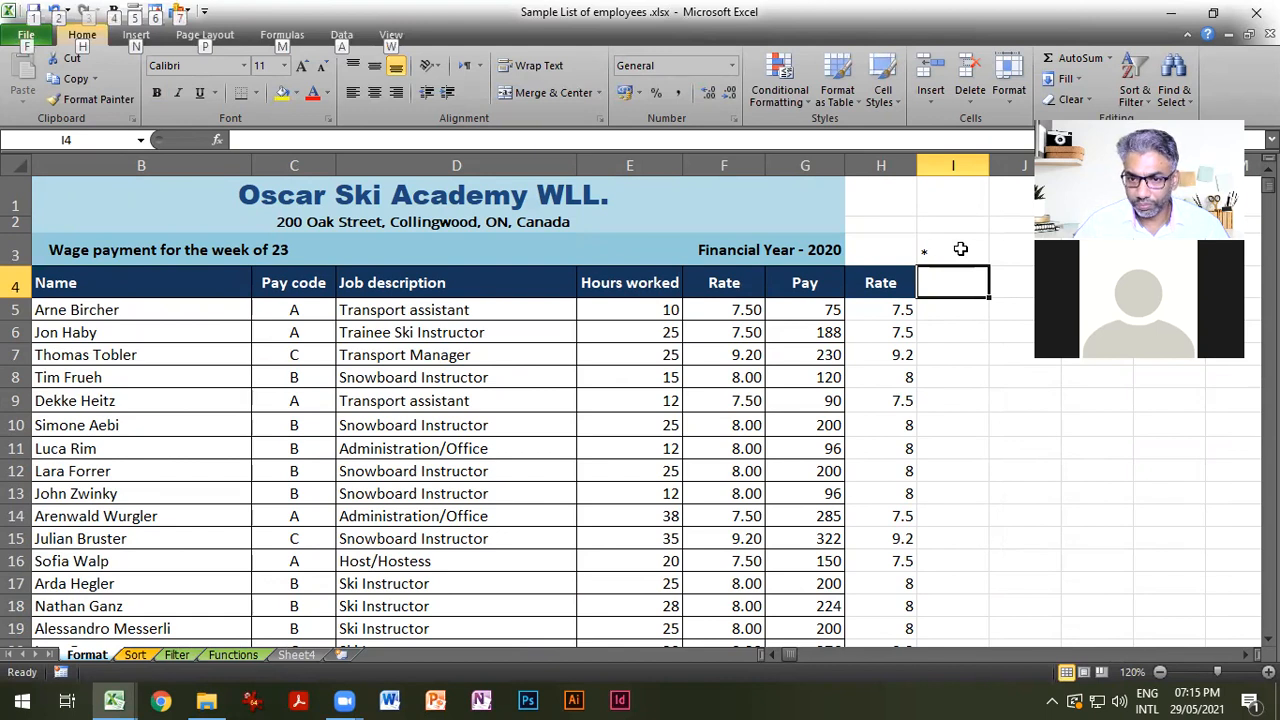
key("alt")
type("/")
key("Return")
left_click(943, 287)
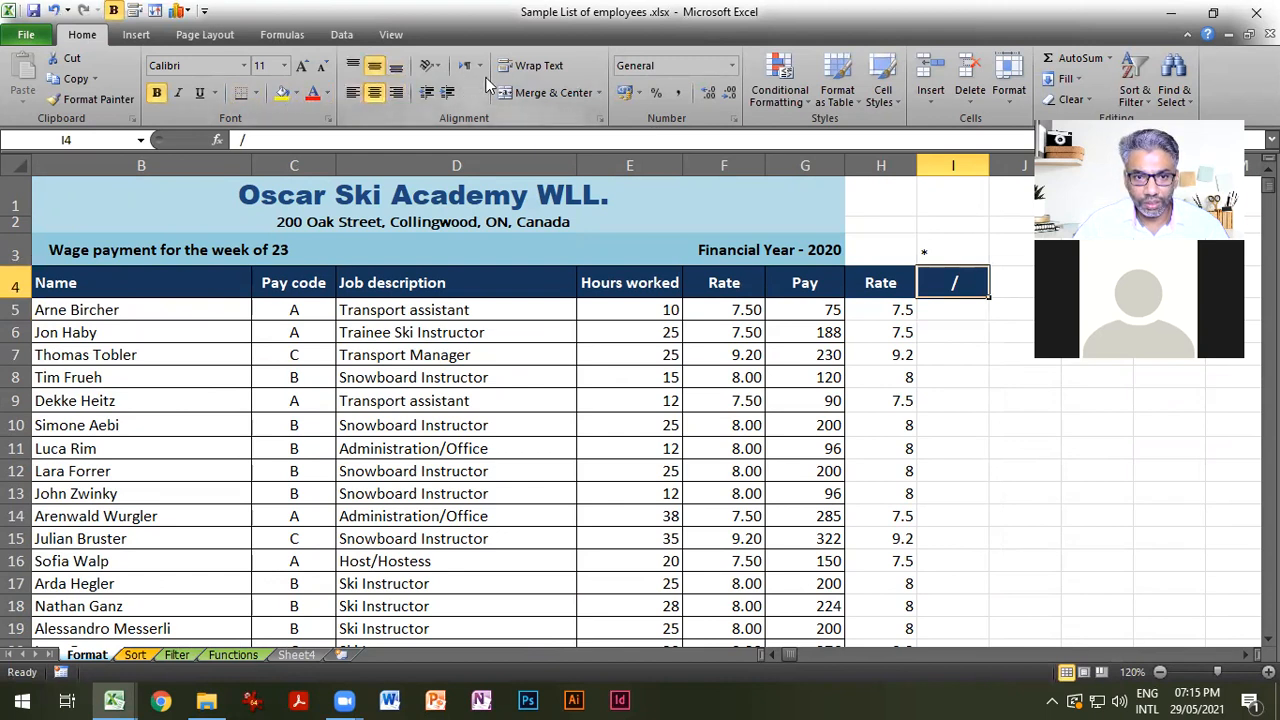
left_click(1075, 100)
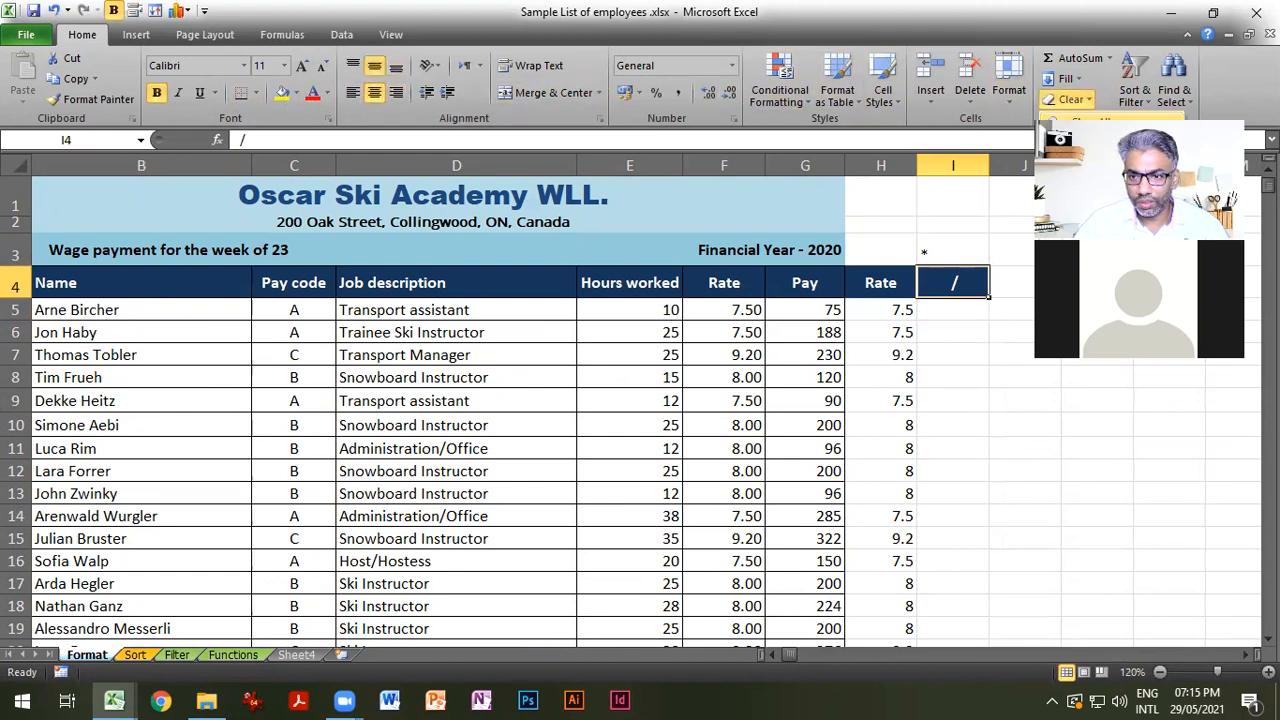
left_click(1080, 122)
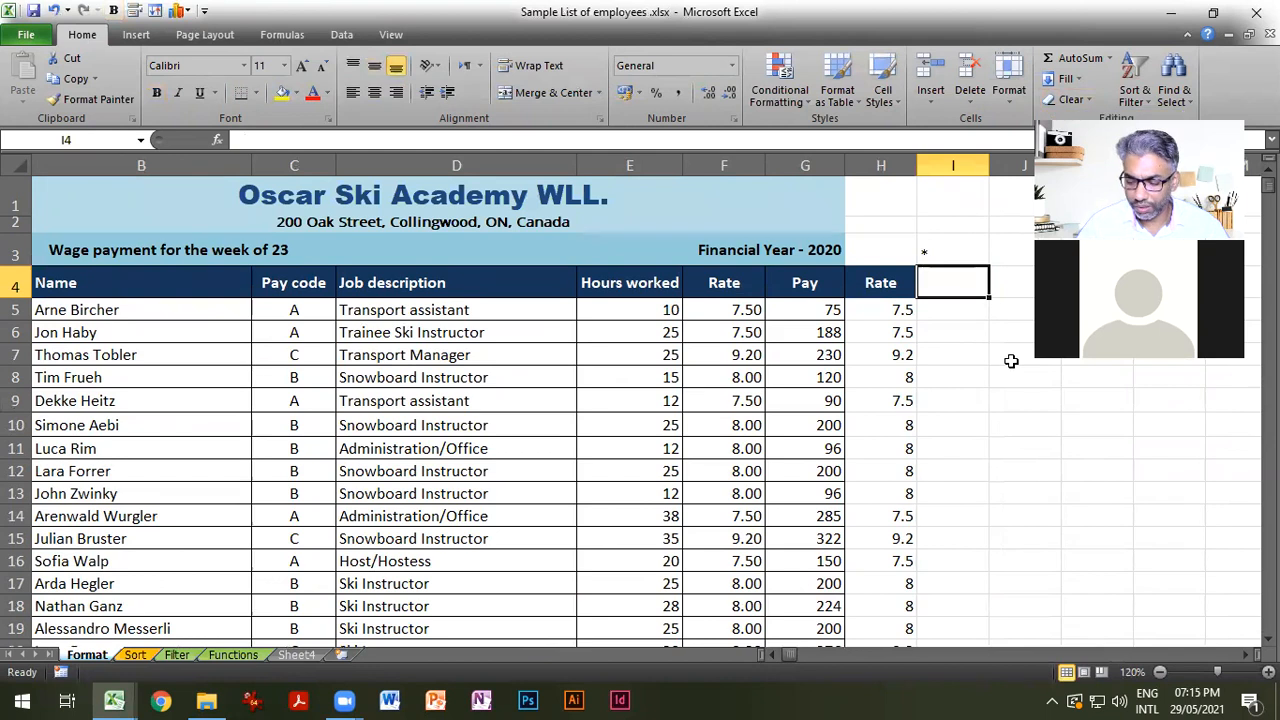
Enter a slash (/) as the division sign in cell I4 and remove the header formatting it picks up.
type("/")
key("Return")
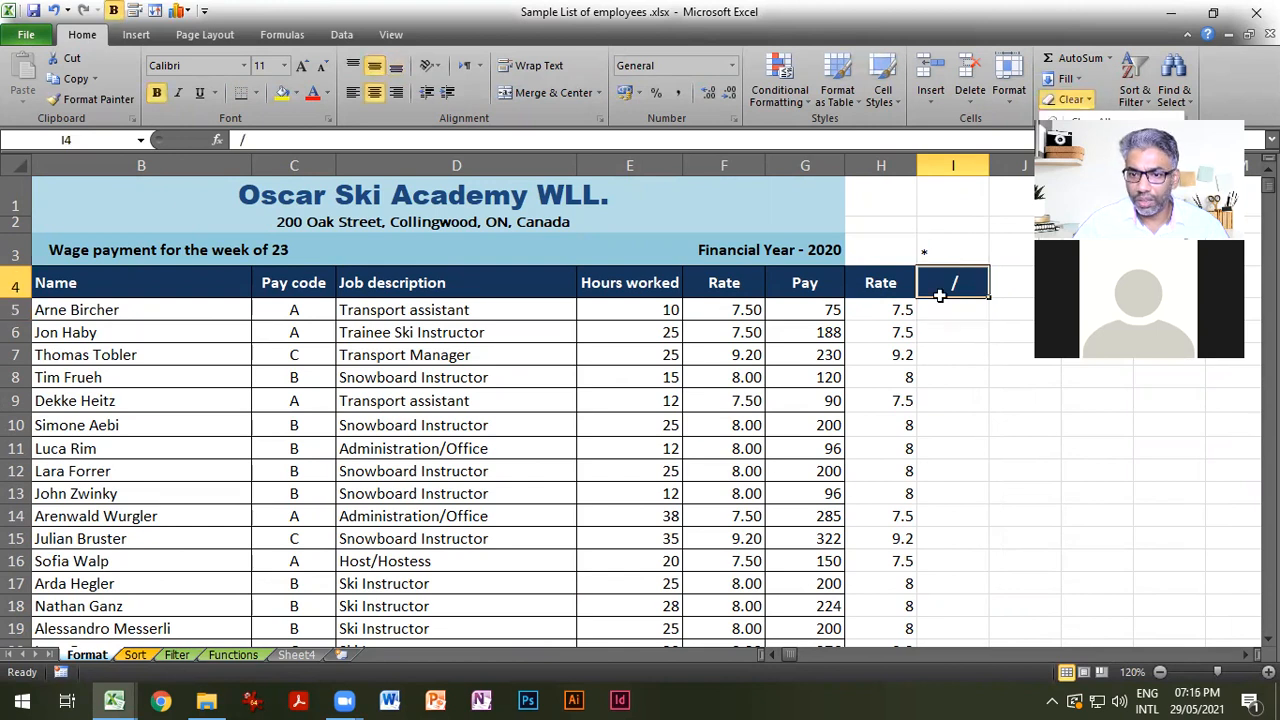
left_click(1006, 369)
Enter a plus sign (+) in cell I5 and a minus sign (-) in cell I6.
key("Left")
key("Up")
key("Up")
key("Up")
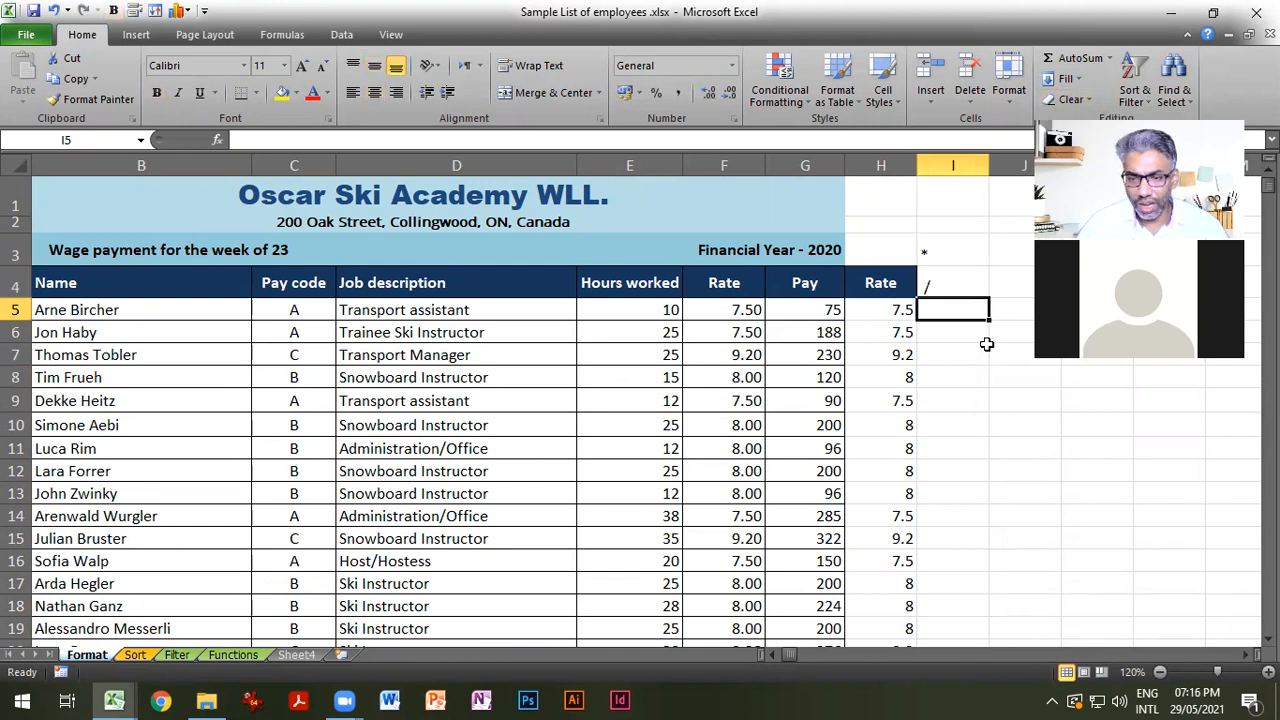
type("+")
left_click(984, 350)
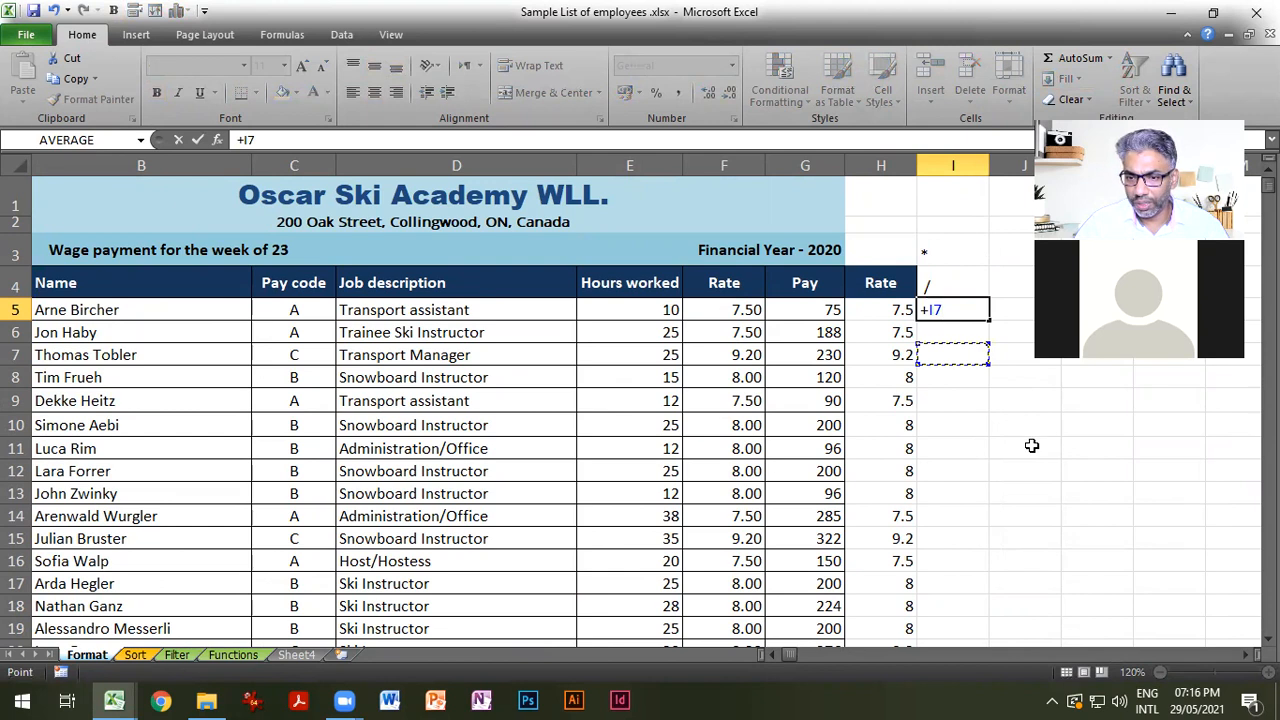
key("BackSpace")
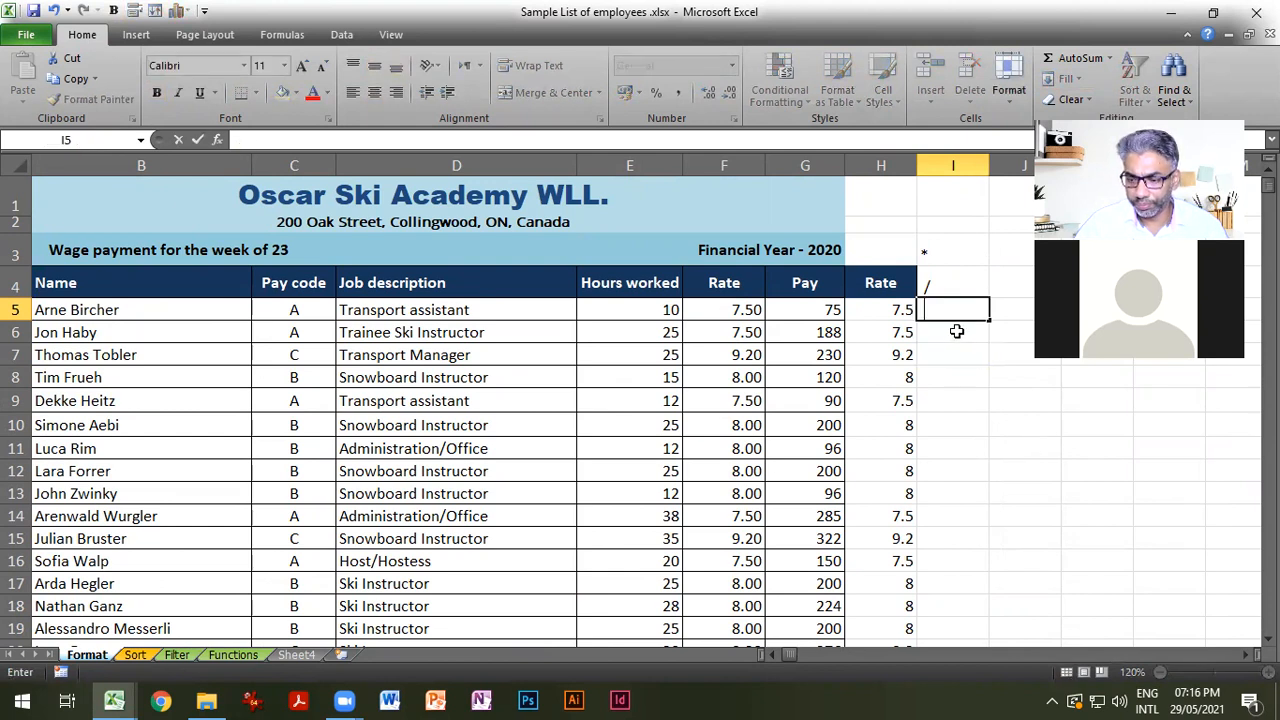
key("Return")
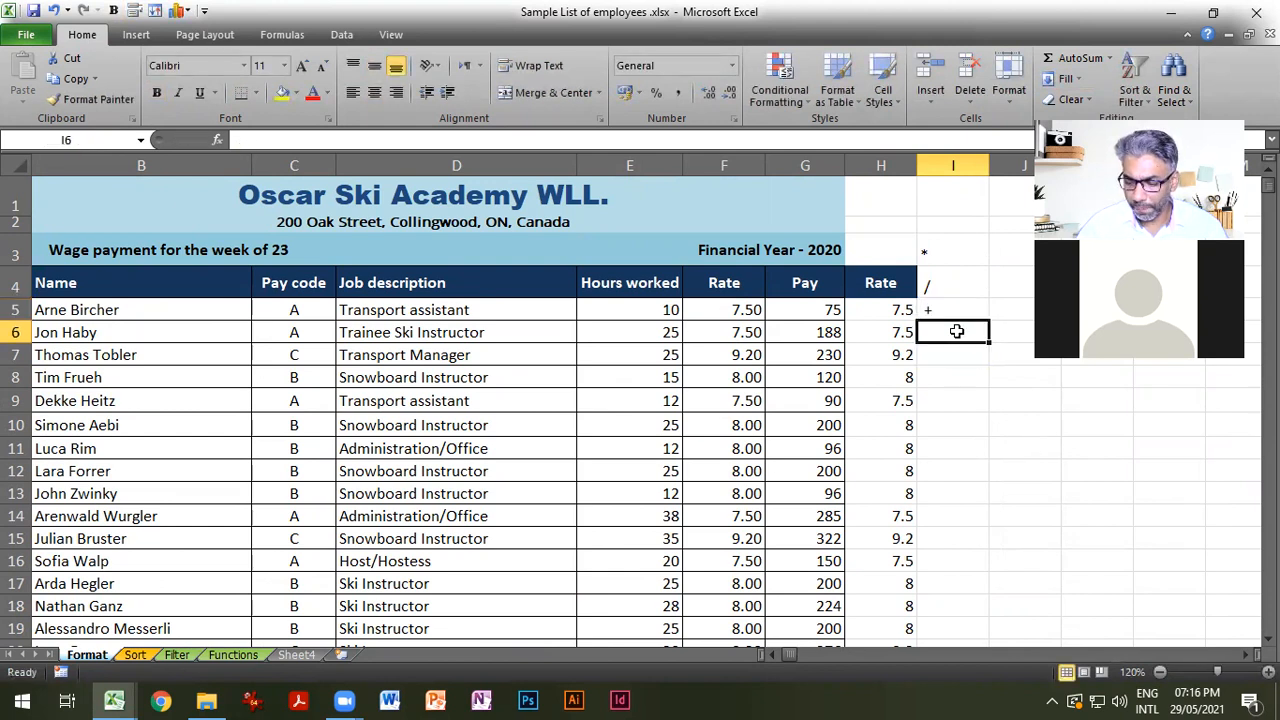
double_click(957, 332)
type("-")
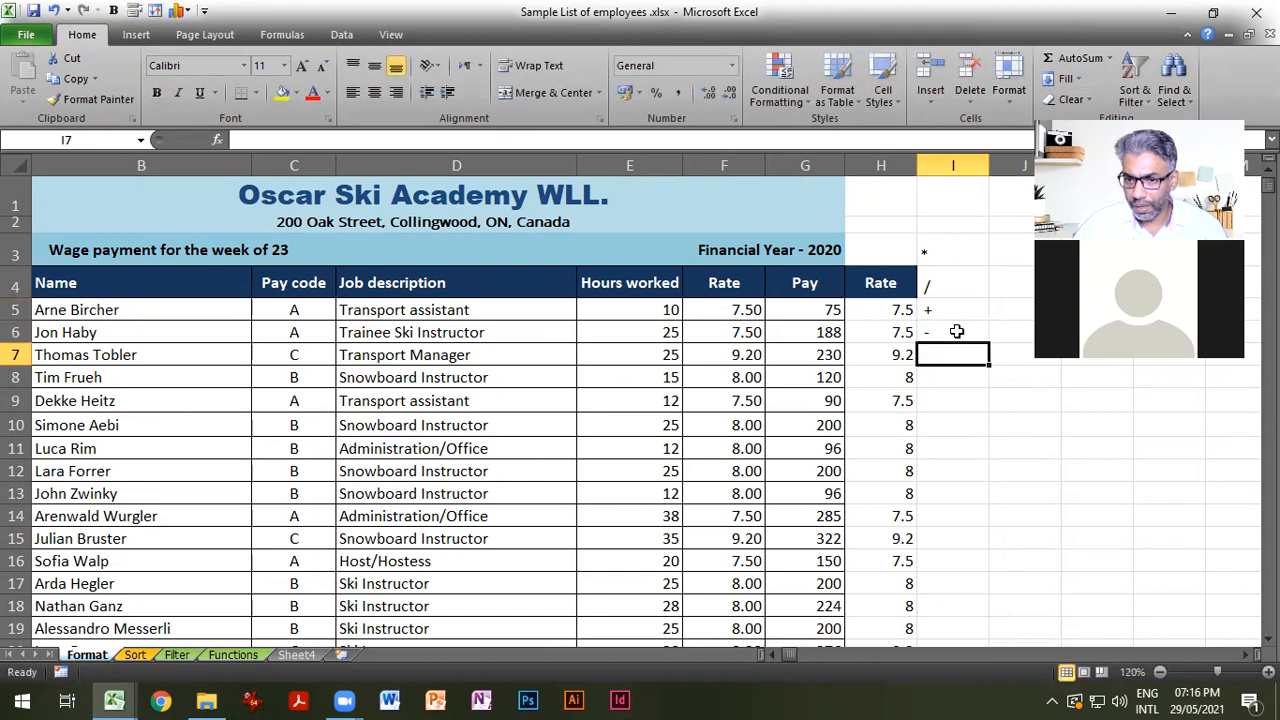
Enter the formula =G5+100 in cell J6 to add 100 to the first employee's pay.
left_click(1025, 332)
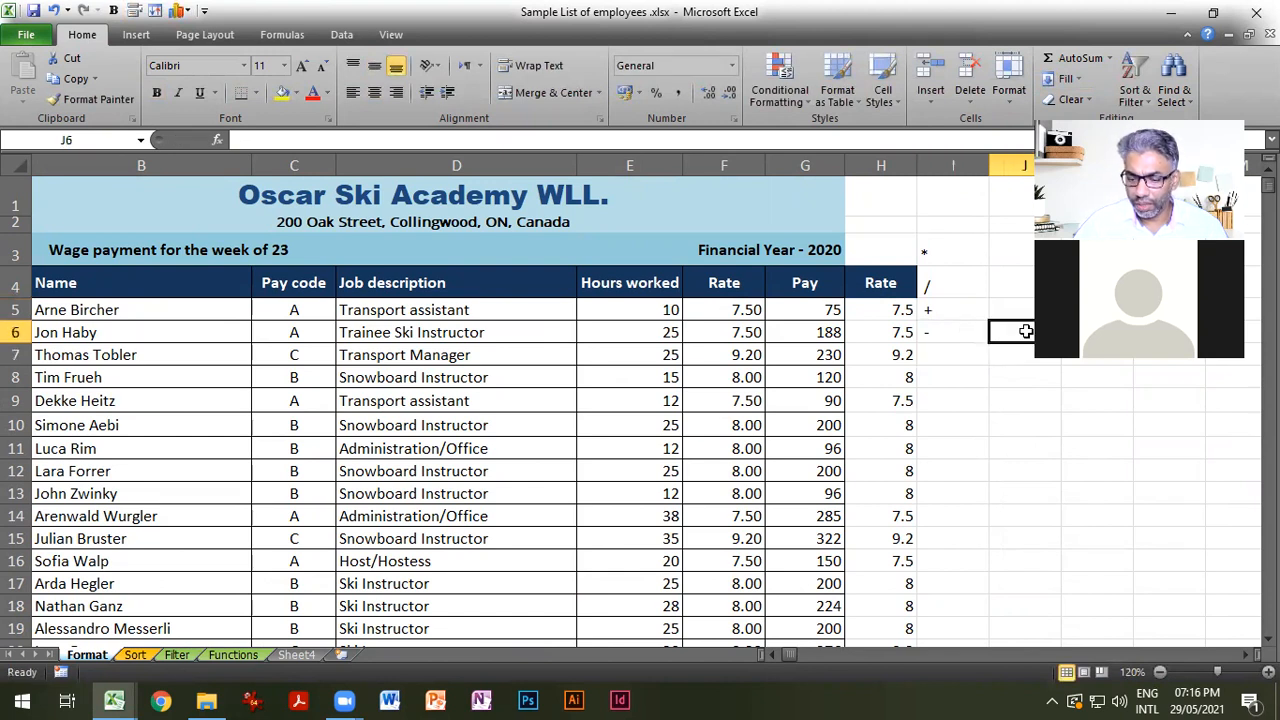
left_click(1245, 655)
left_click(1245, 655)
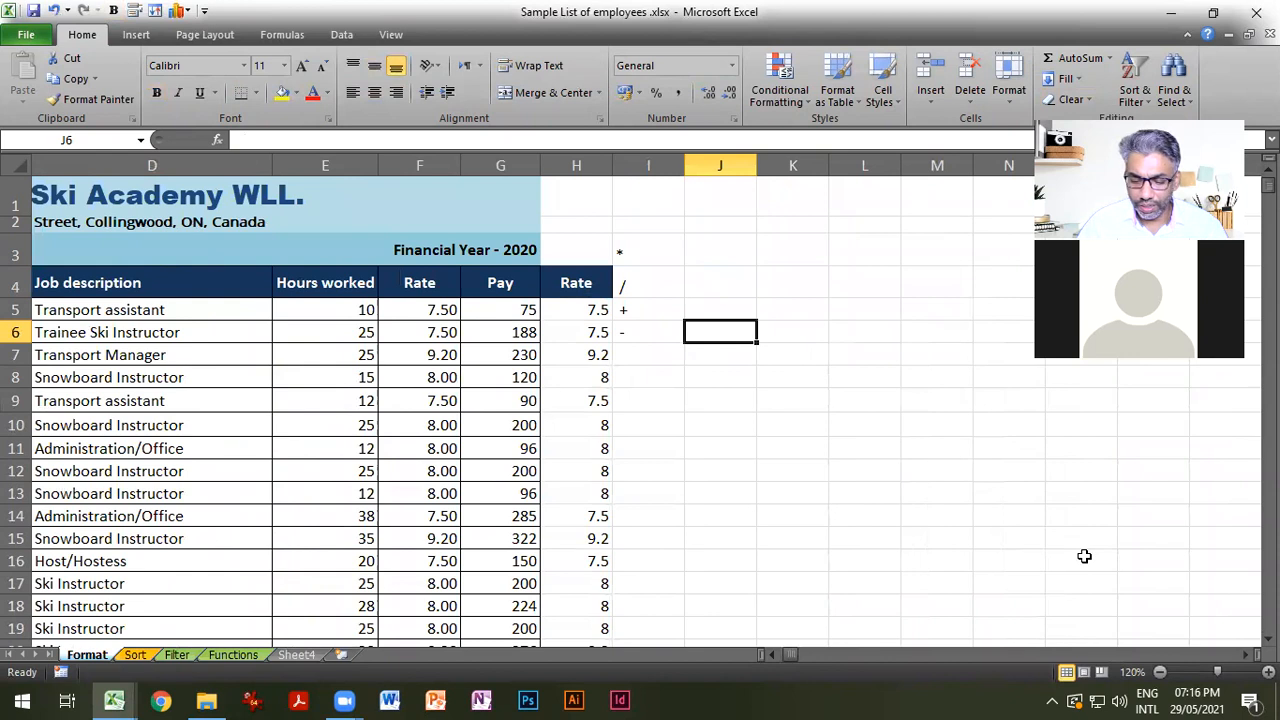
type("=")
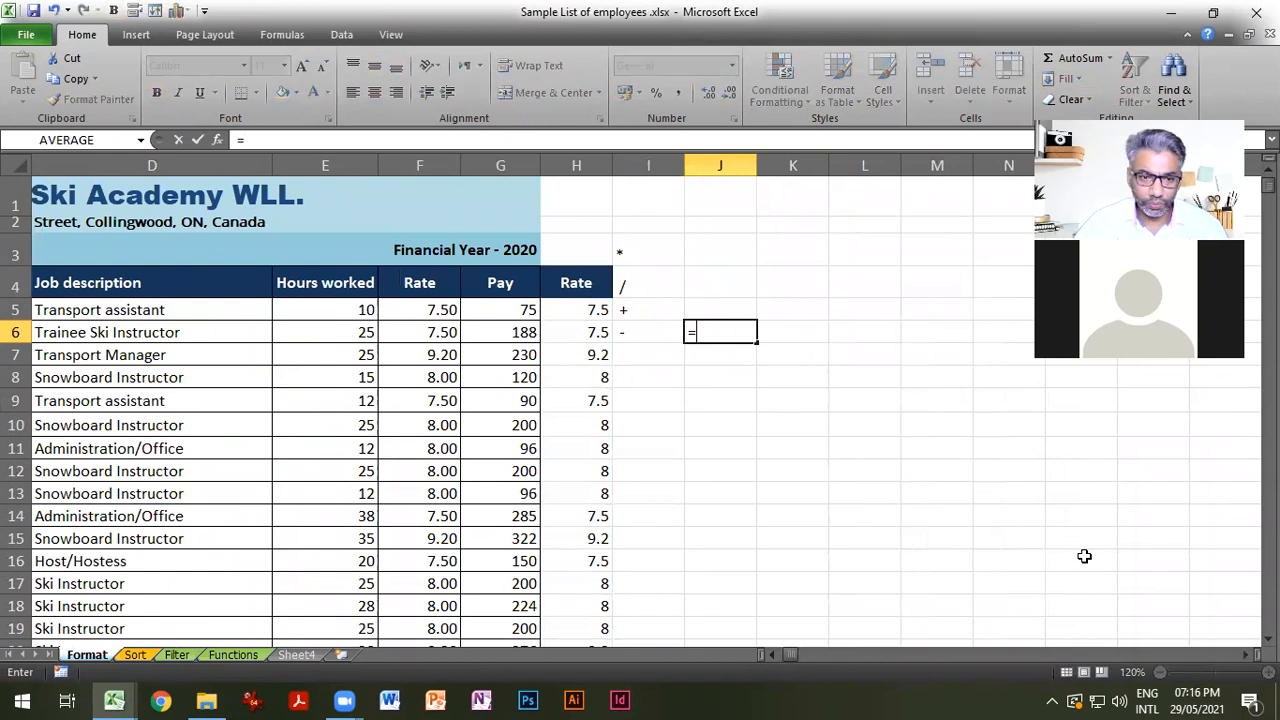
left_click(524, 312)
type("+100")
key("Return")
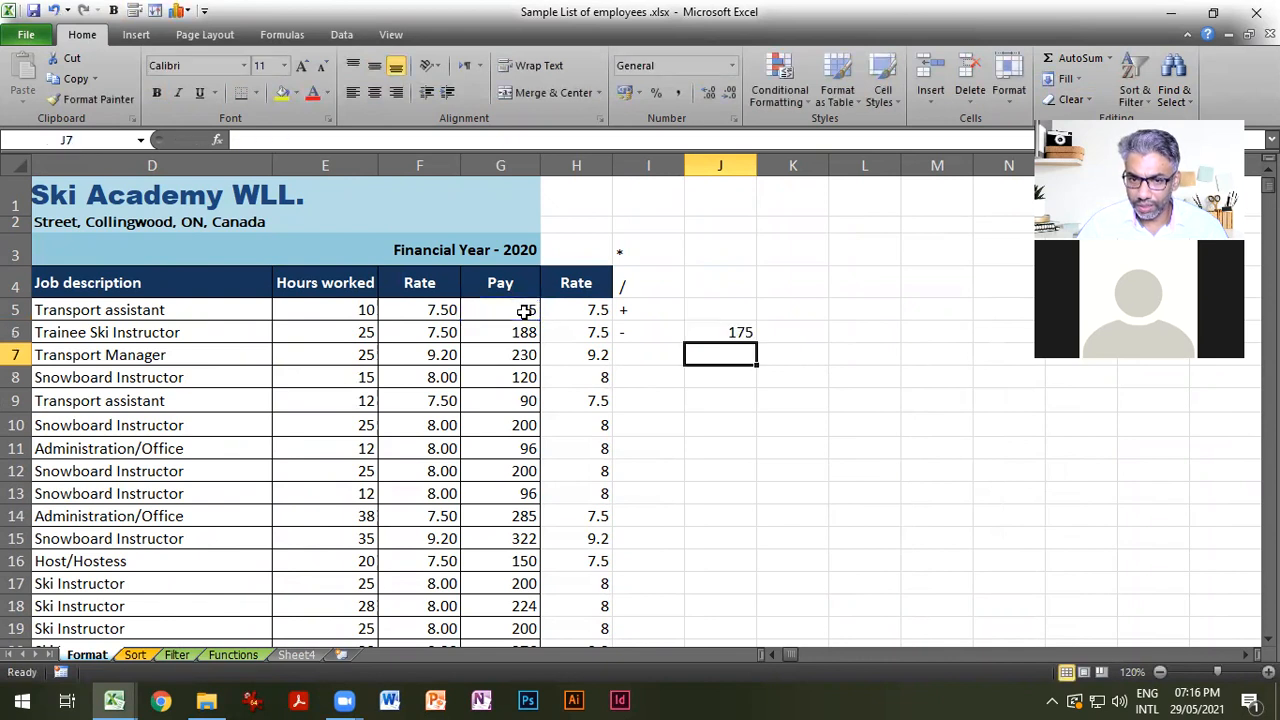
Move the addition formula from cell J6 to J5, beside the plus sign.
left_click(735, 332)
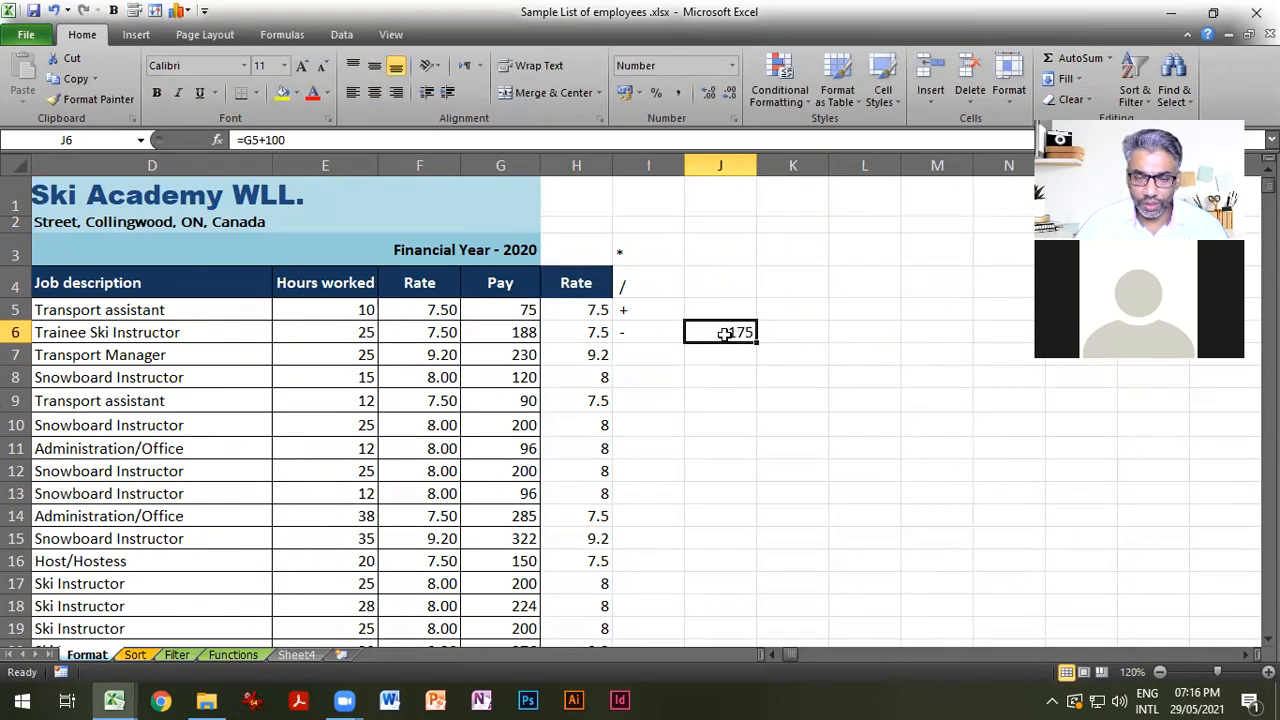
left_click_drag(729, 322, 729, 308)
left_click(737, 349)
Enter the formula =G5-10 in cell J6 to subtract 10 from the first employee's pay.
left_click(726, 331)
type("=")
left_click(525, 308)
type("-10")
key("Return")
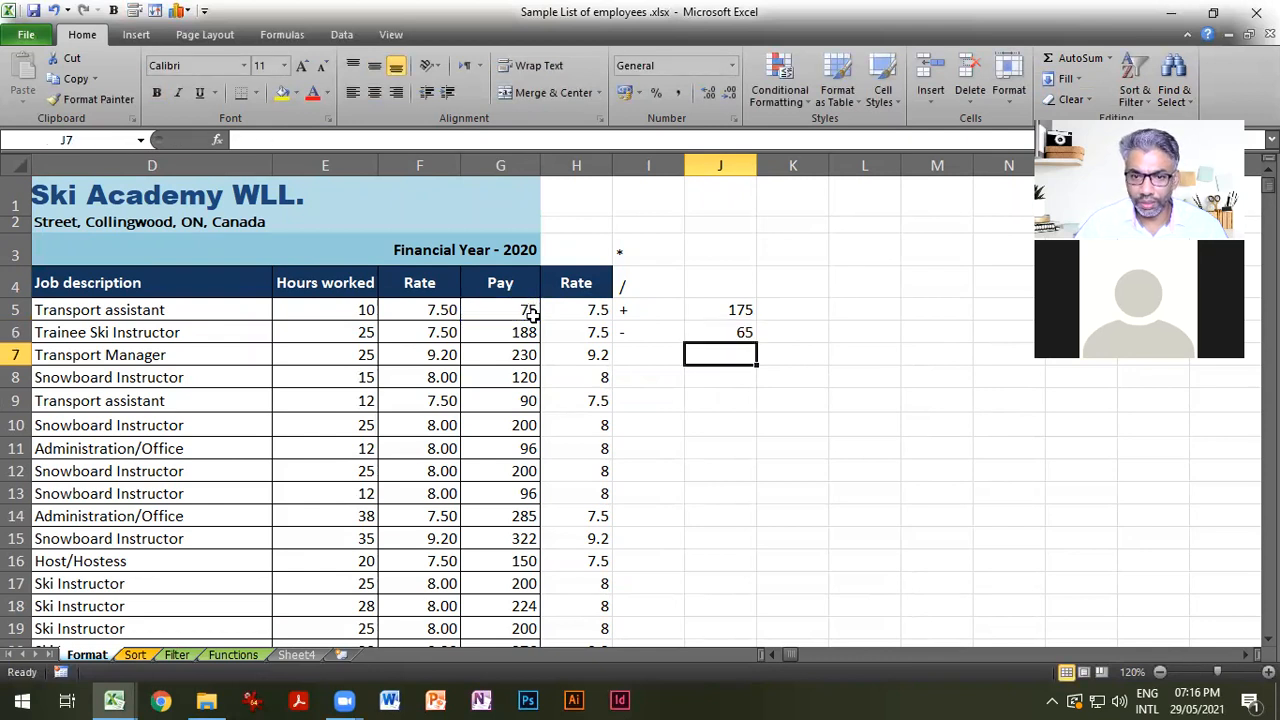
Examine the formulas in Pay cell G5 and Rate cell H5 as multiplication and division examples.
left_click(690, 331)
left_click(702, 285)
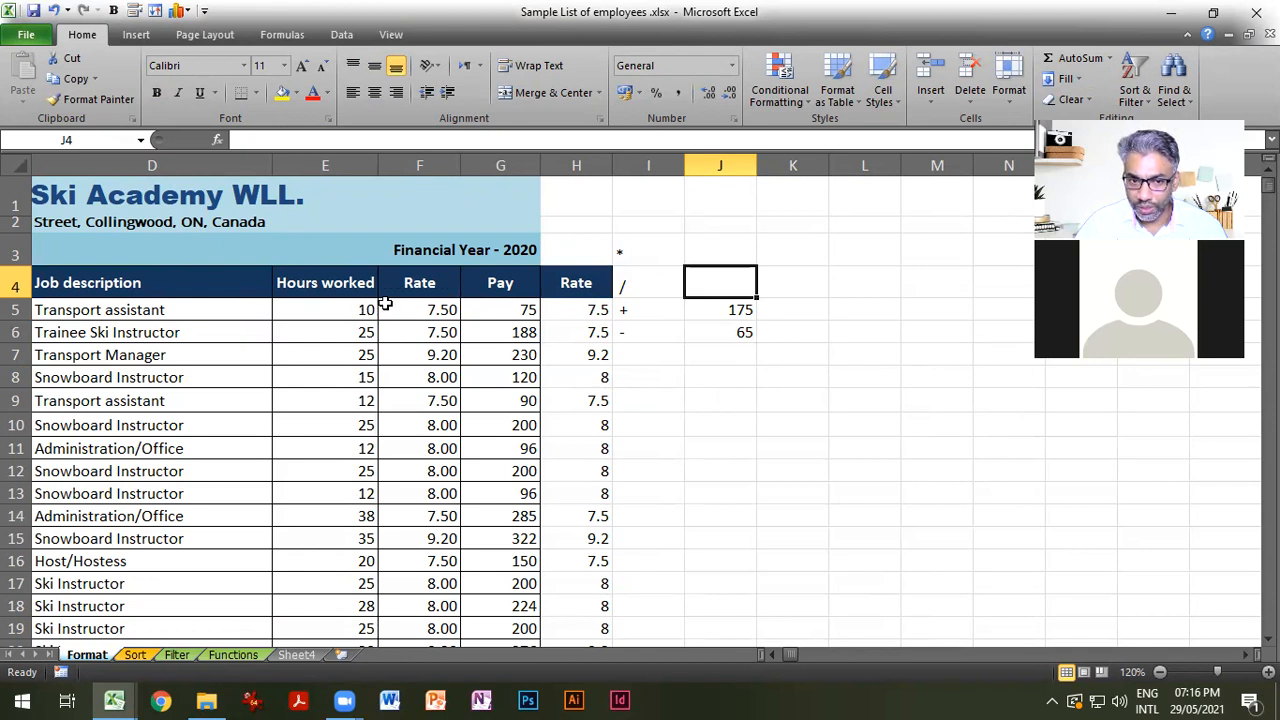
left_click(501, 313)
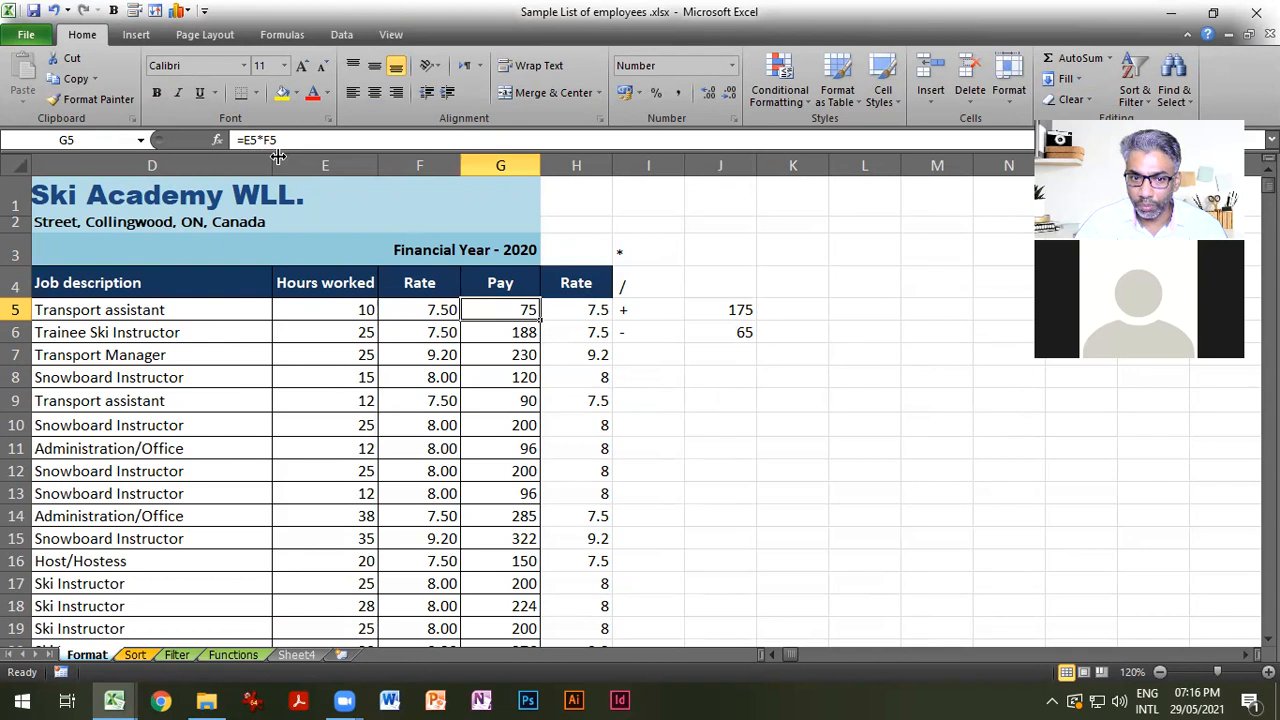
left_click(577, 318)
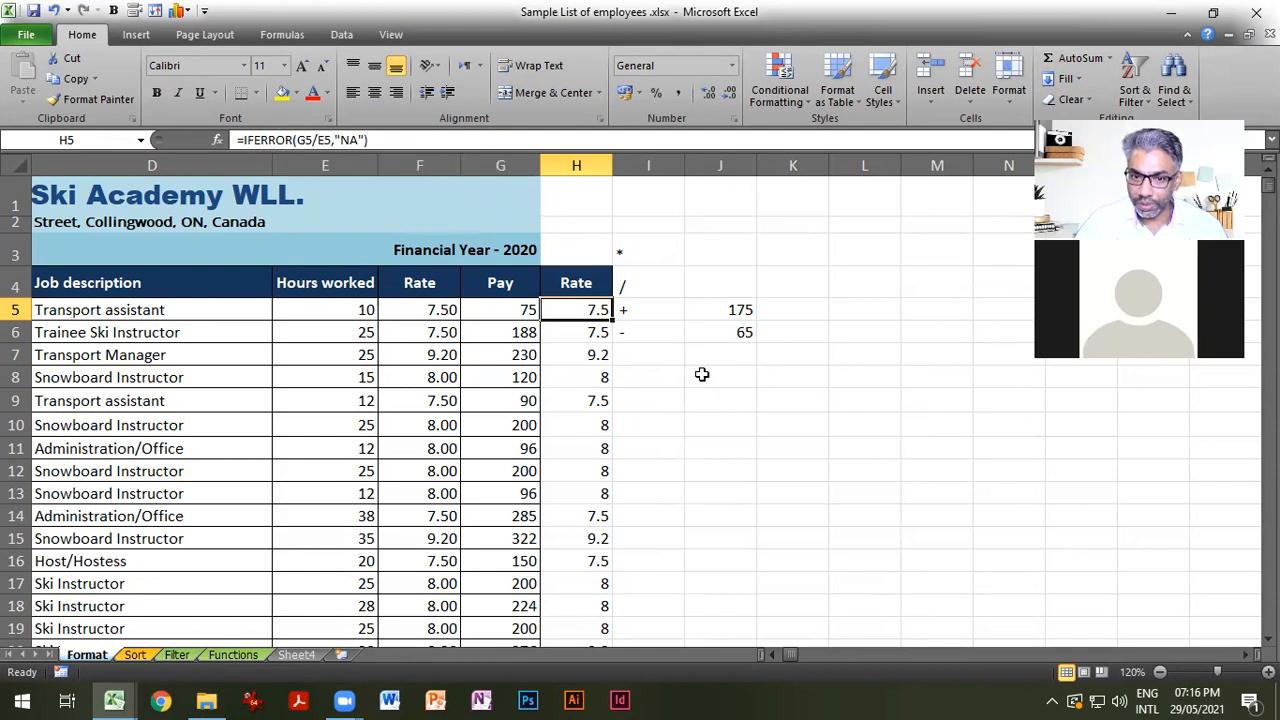
Enter a caret (^) as the exponent sign in cell I7, below the minus sign.
left_click(655, 362)
double_click(657, 364)
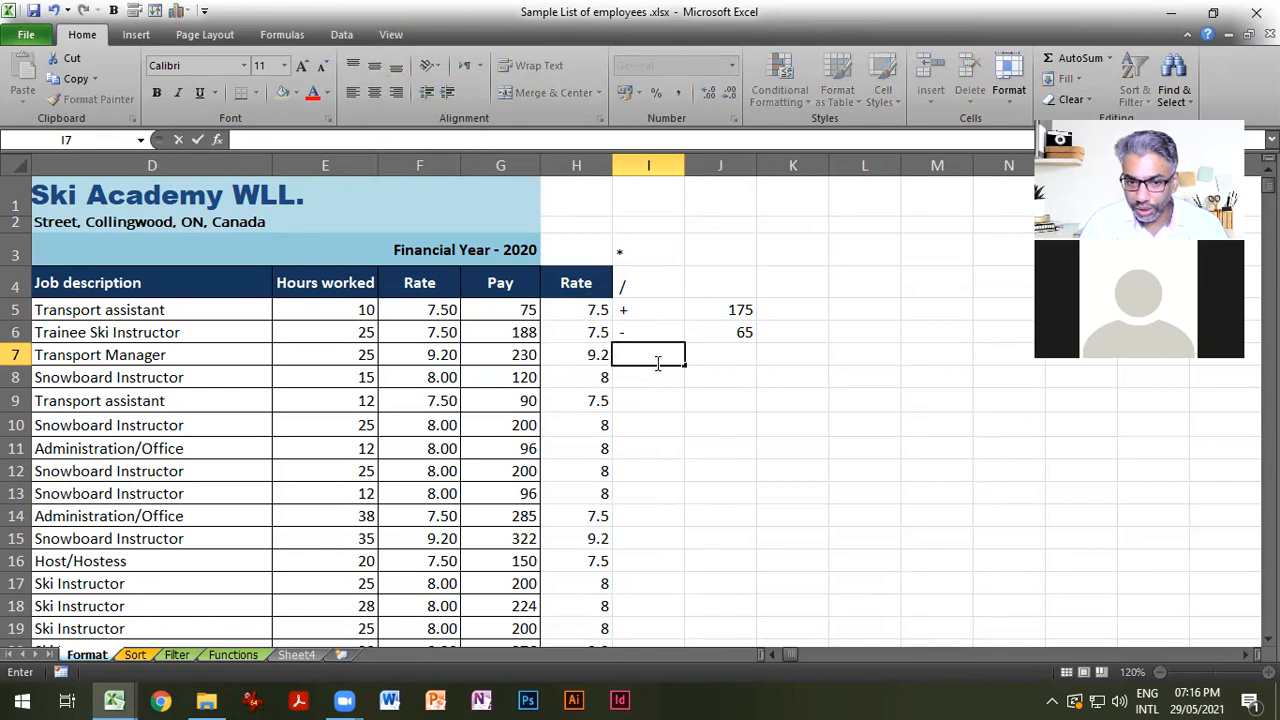
type("^")
Enter the formula =2^10 in cell J7 as the exponent example.
left_click(733, 354)
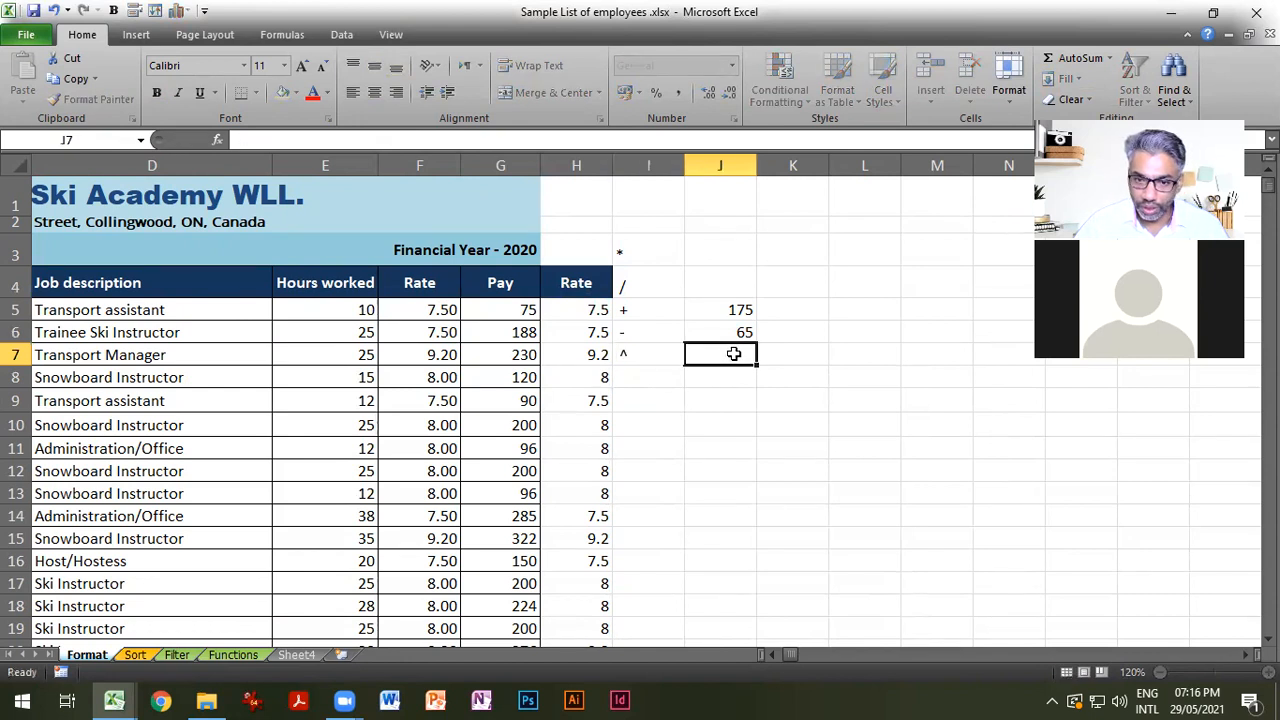
type("=2")
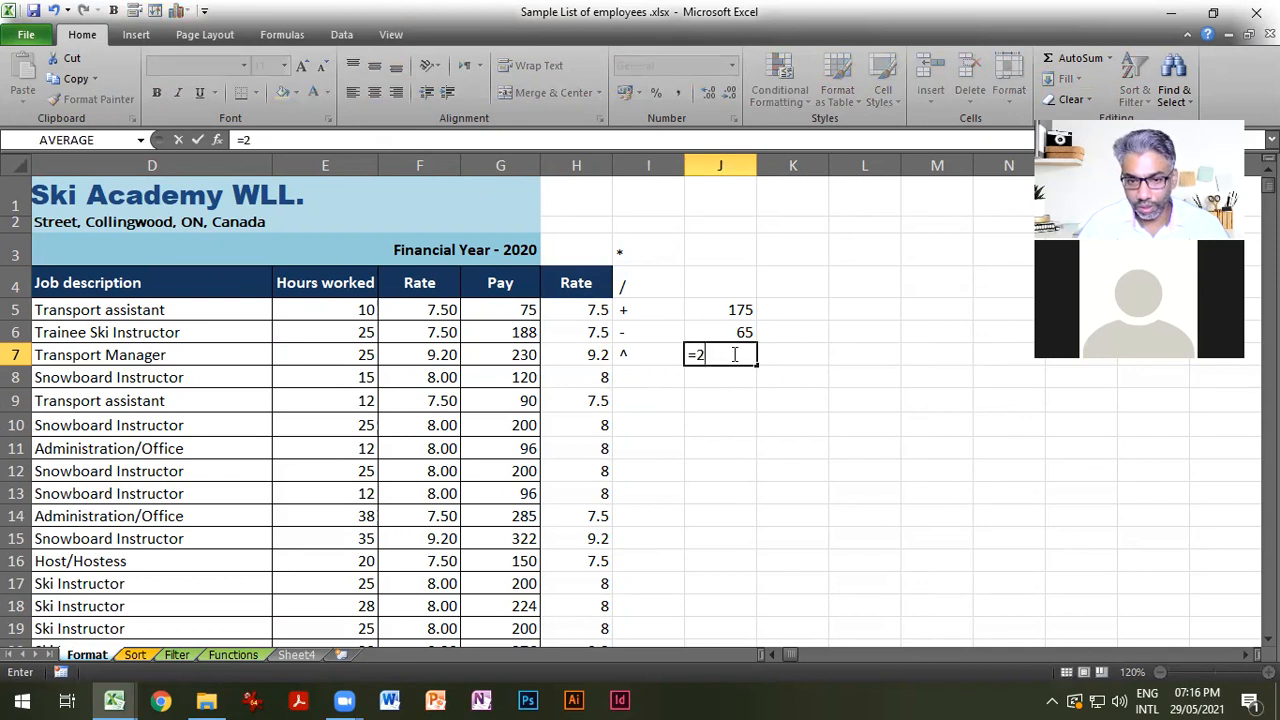
type("^10")
key("Return")
left_click(735, 354)
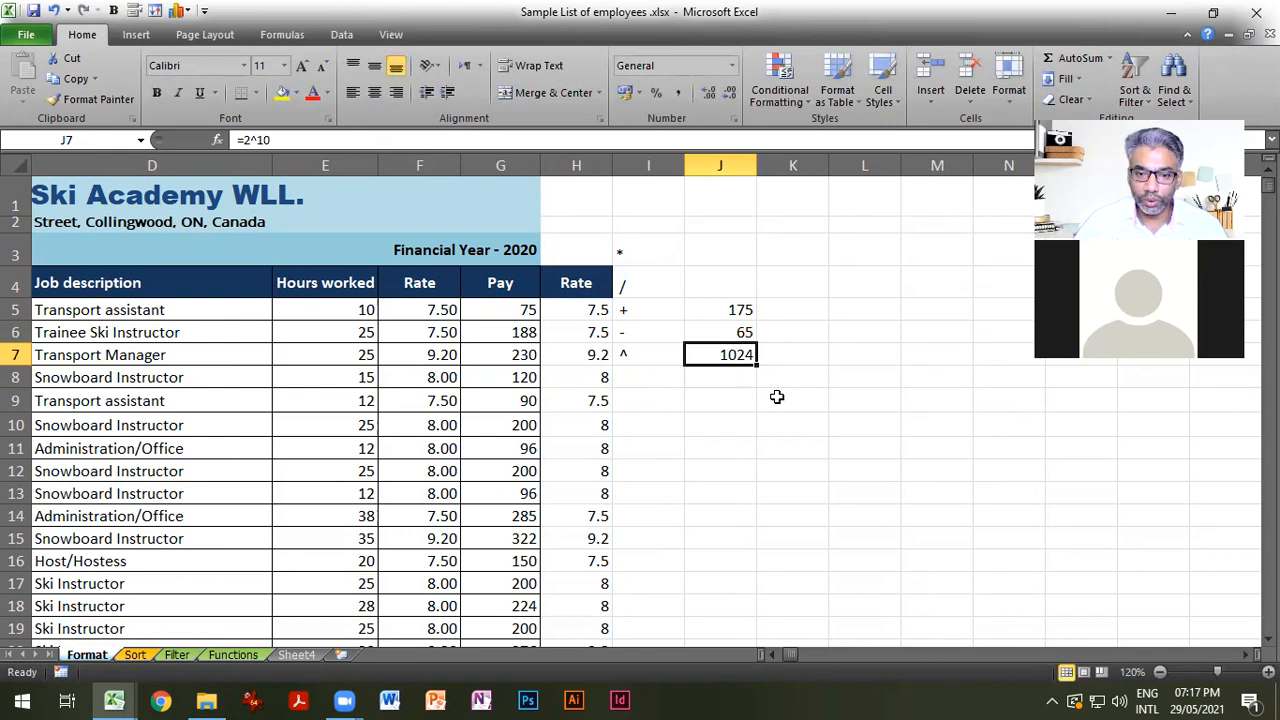
Enter a pair of parentheses () in cell I8, below the caret.
left_click(652, 381)
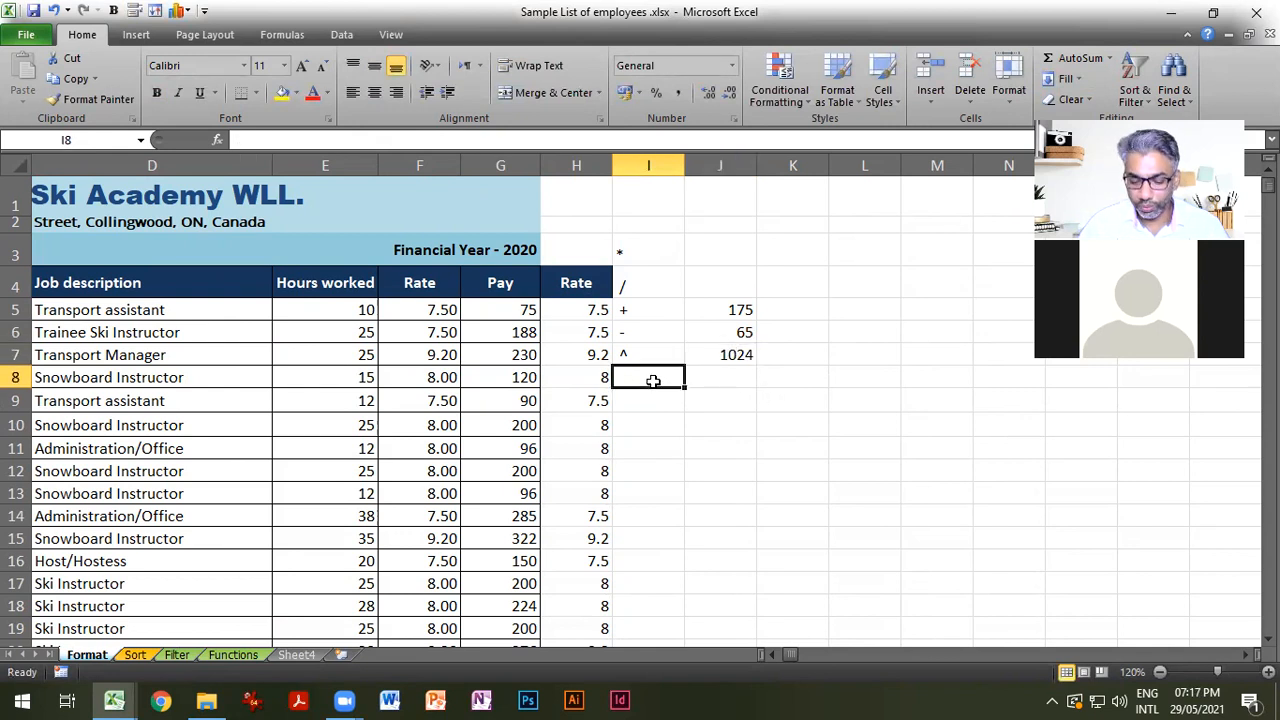
type("()")
left_click(714, 420)
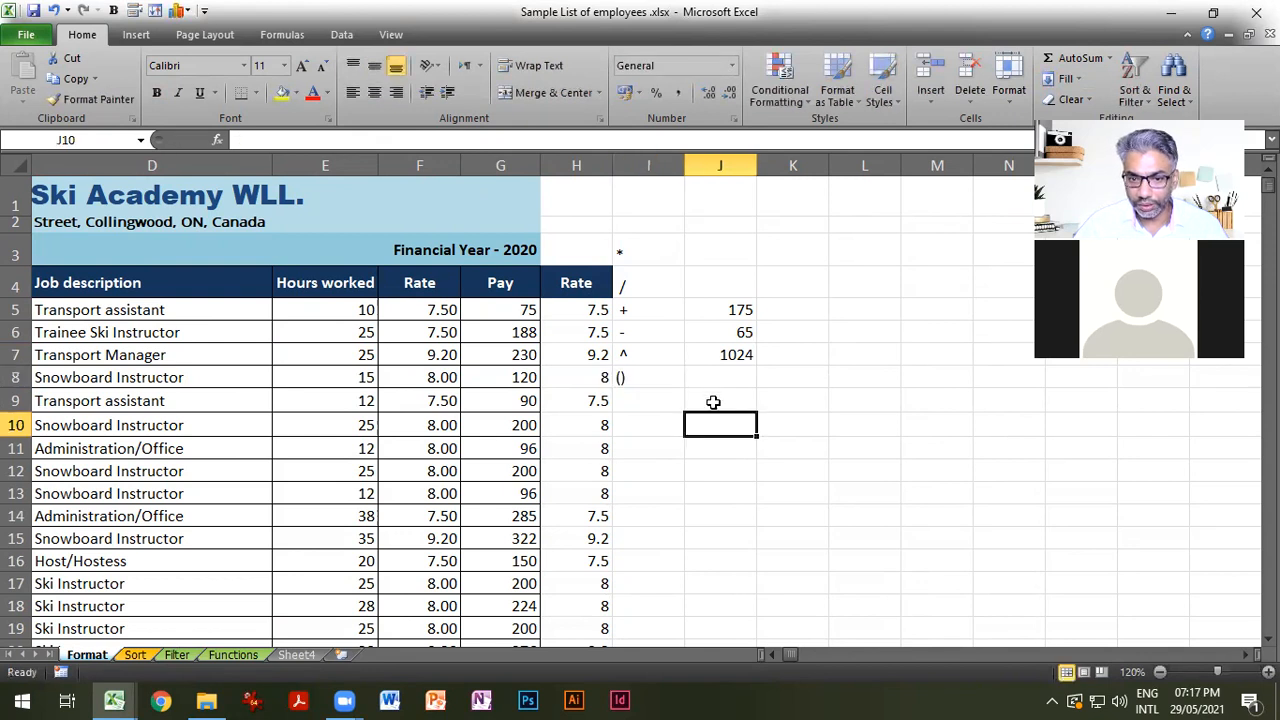
Enter the formula =(5+3)*2 in cell J8 as the parentheses example.
left_click(713, 372)
type("=")
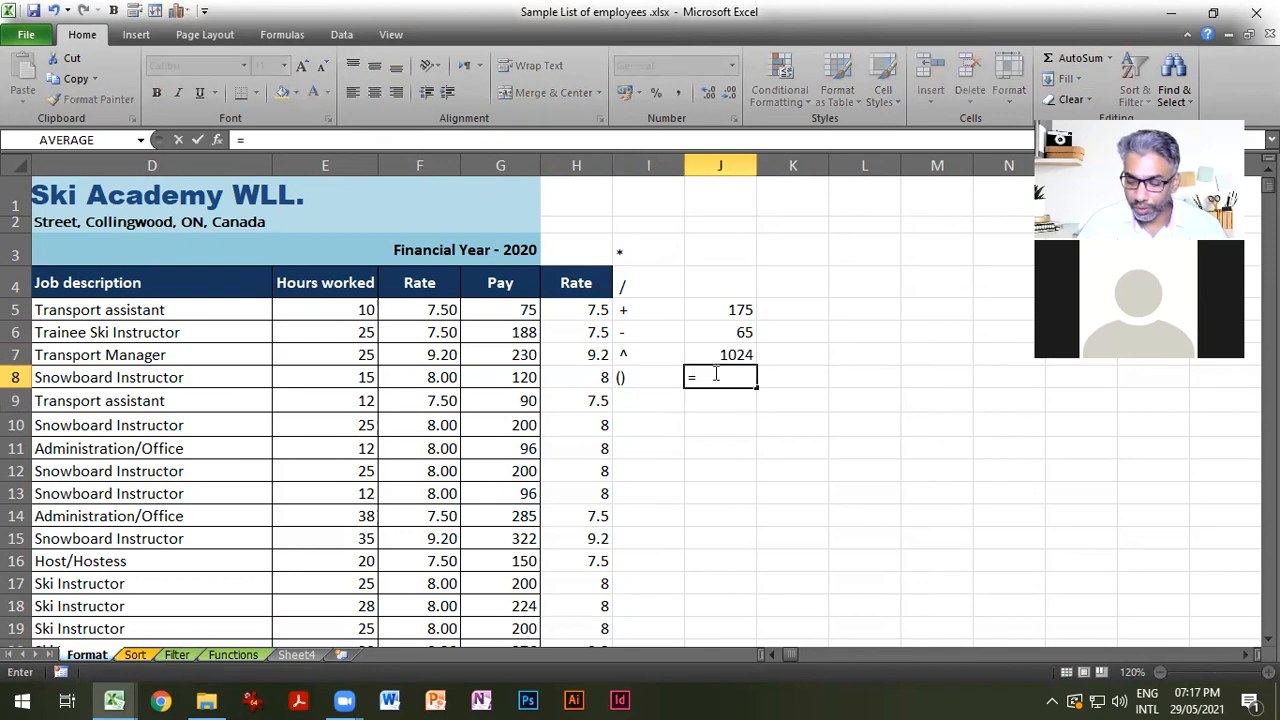
type("(5")
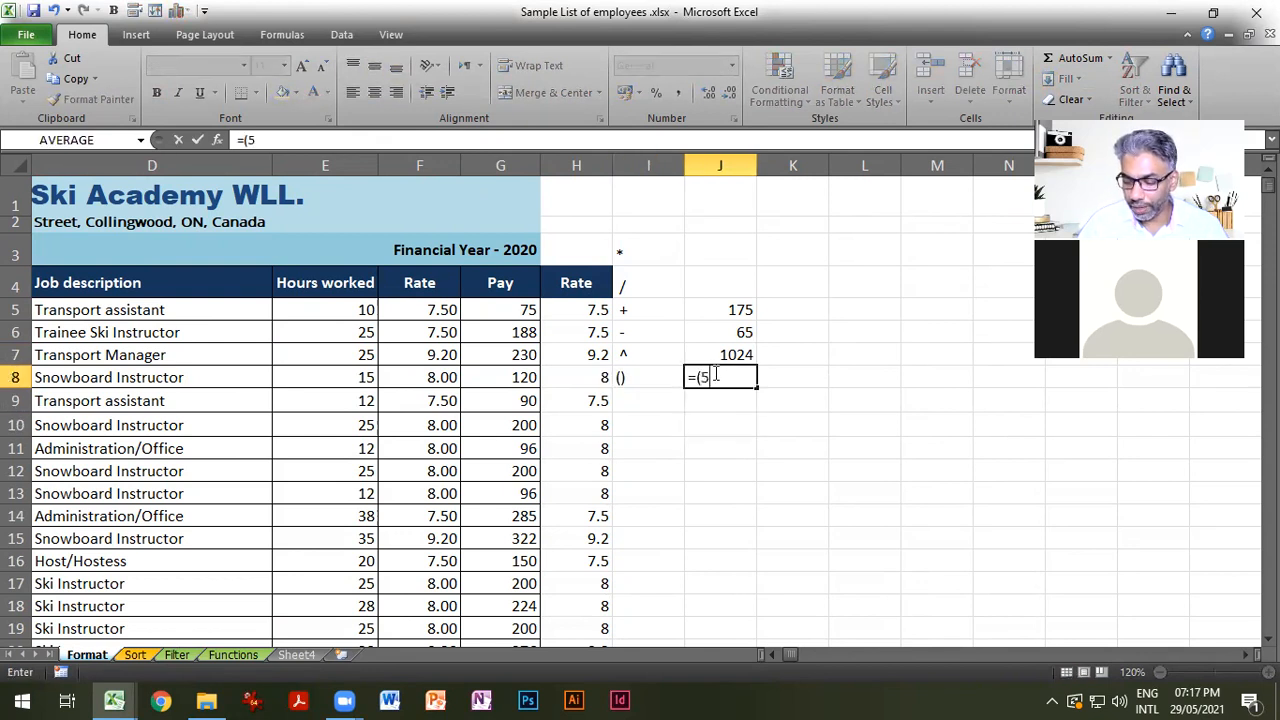
type("+3)*2")
key("Return")
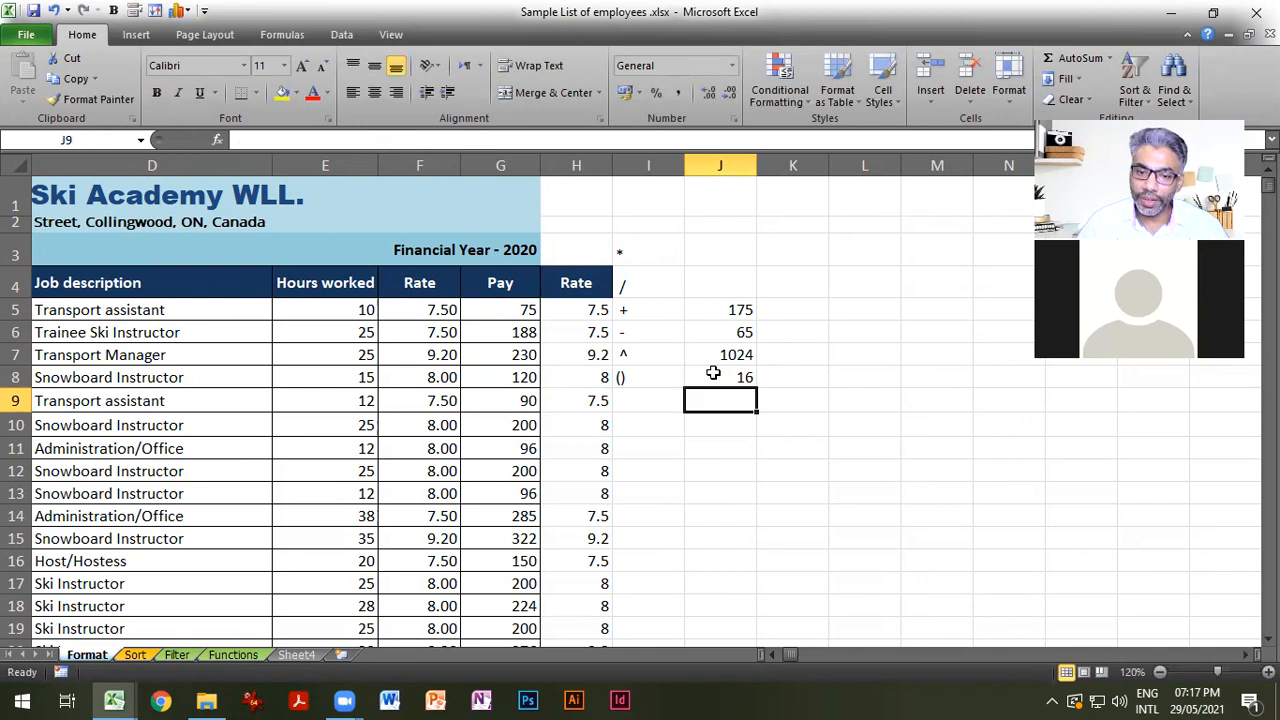
left_click(712, 375)
double_click(712, 375)
left_click(728, 395)
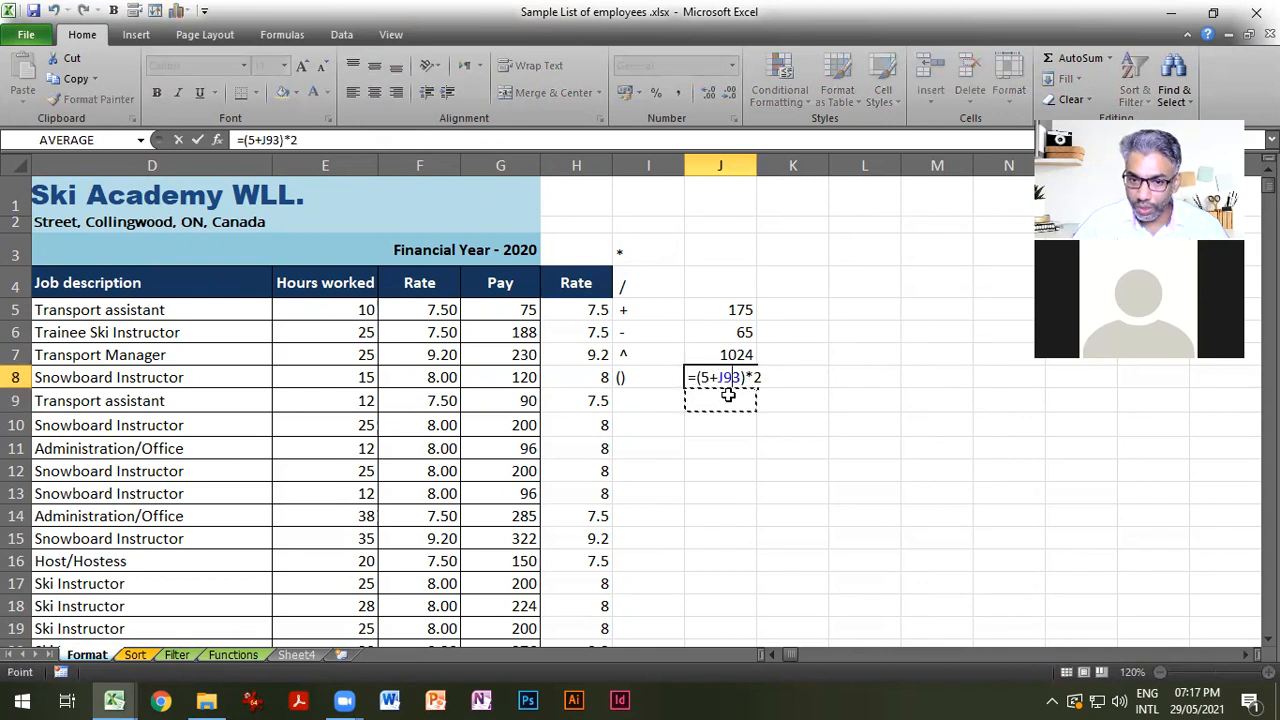
key("Escape")
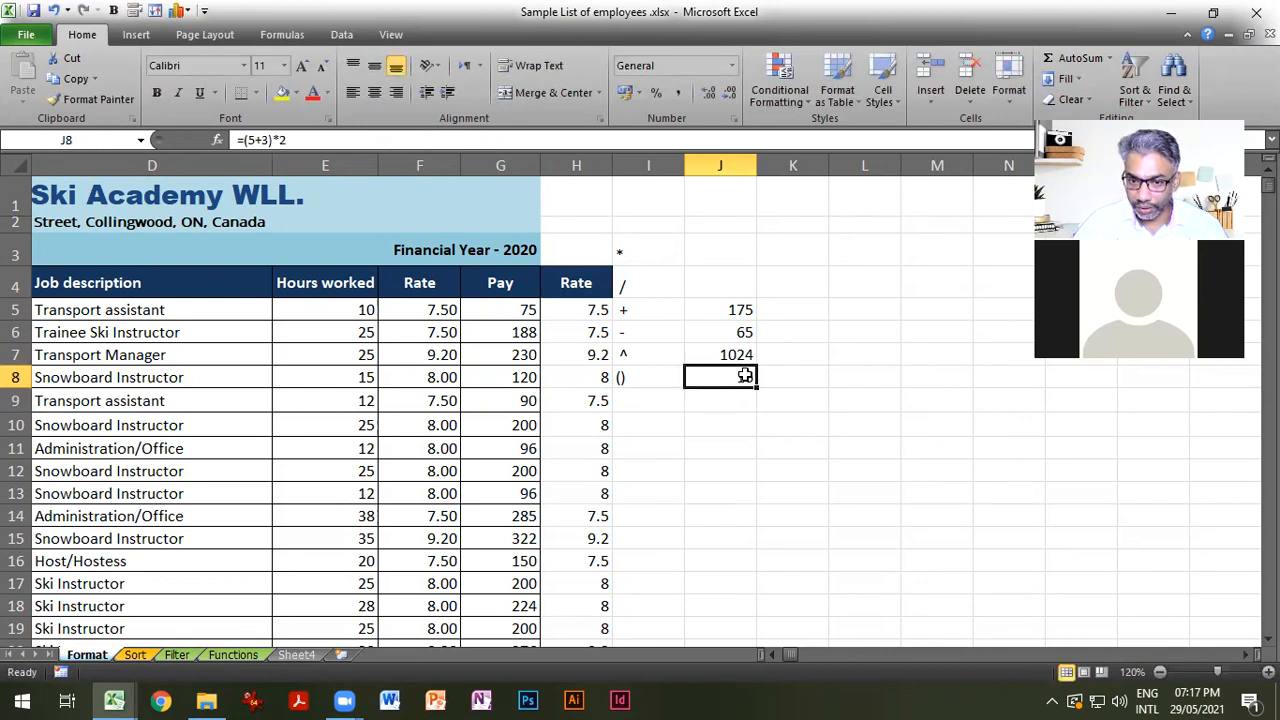
Prefix the formula in cell J8 with an apostrophe so that =(5+3)*2 is shown as text.
double_click(745, 375)
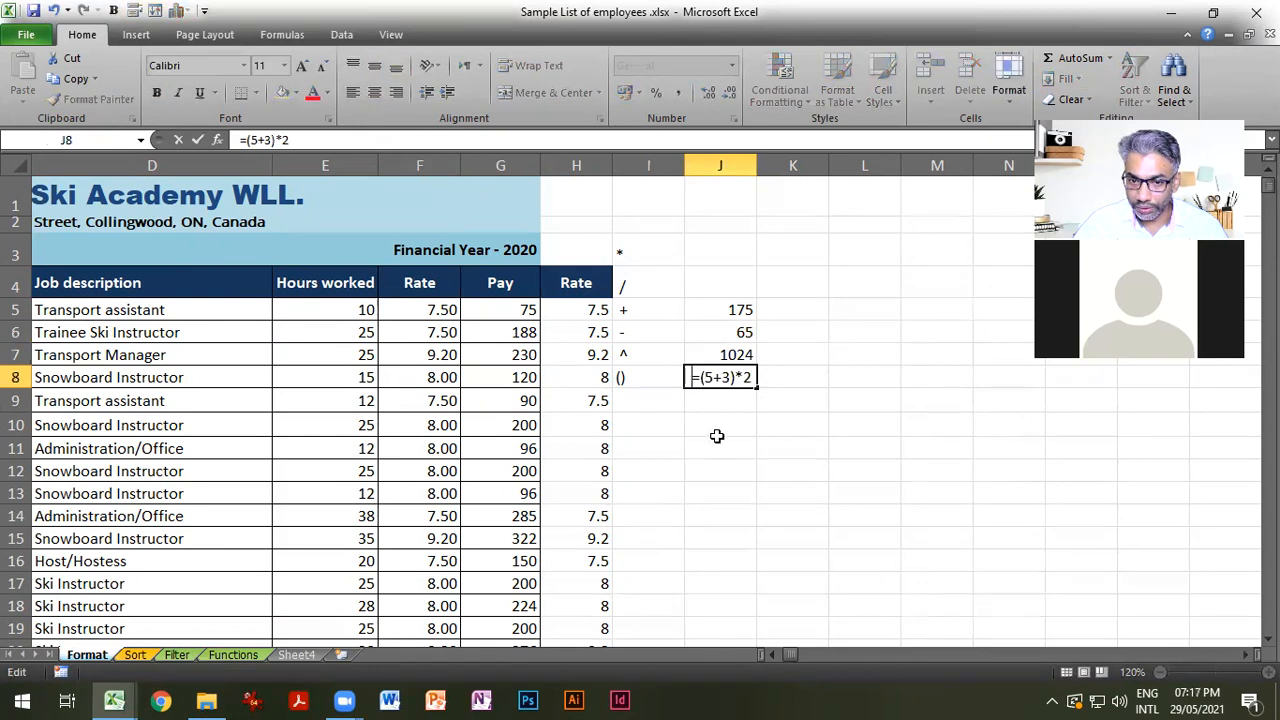
type("'")
key("Return")
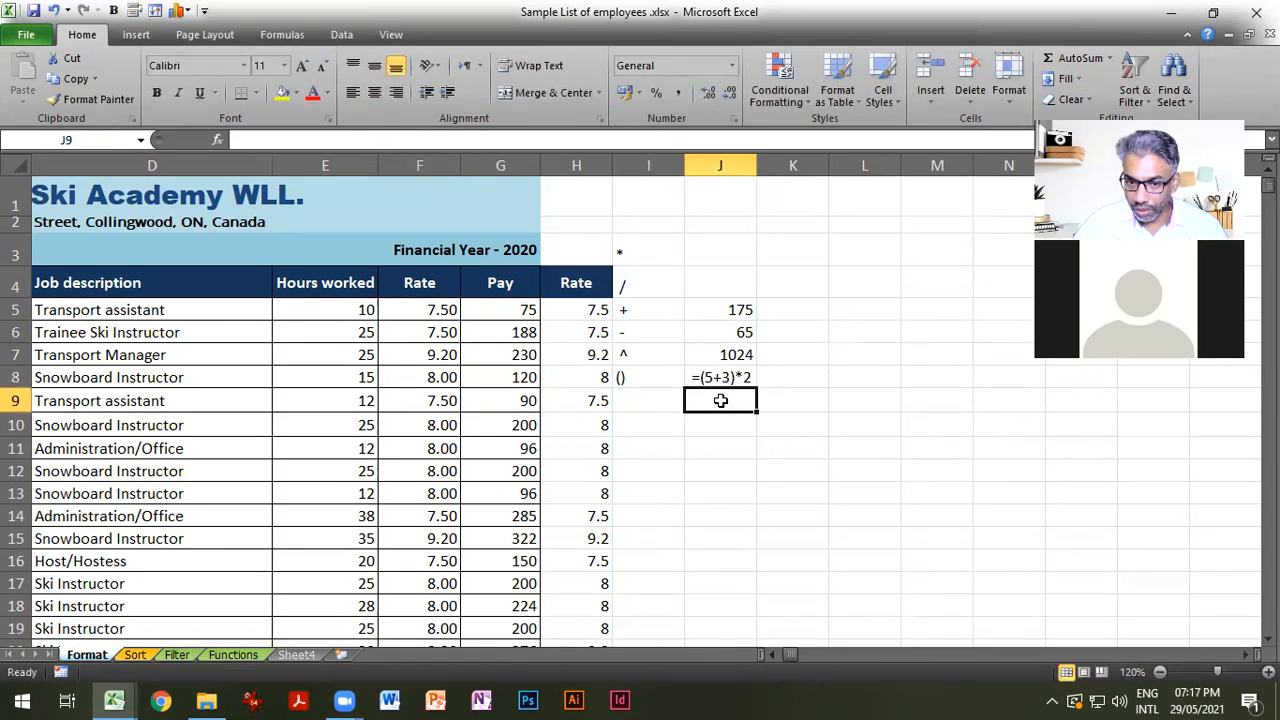
Enter =5+3*2 as displayed text in cell K8, beside the version with parentheses.
left_click(775, 378)
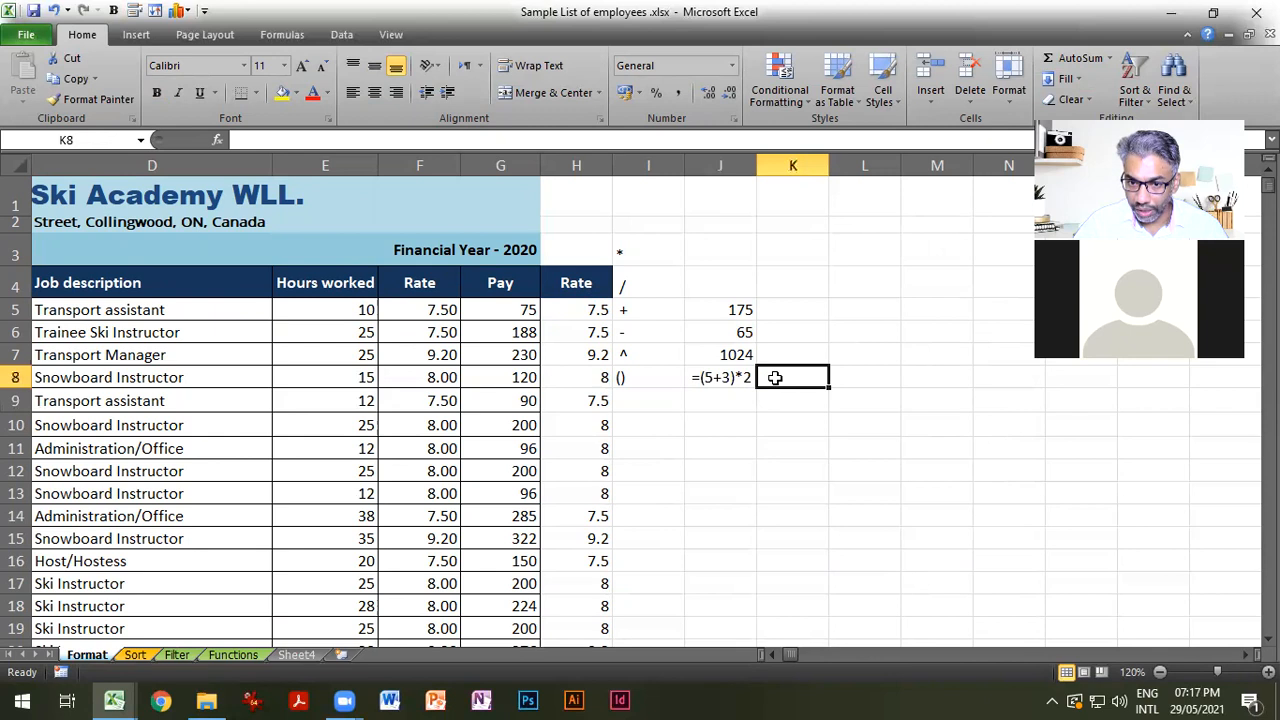
type("=")
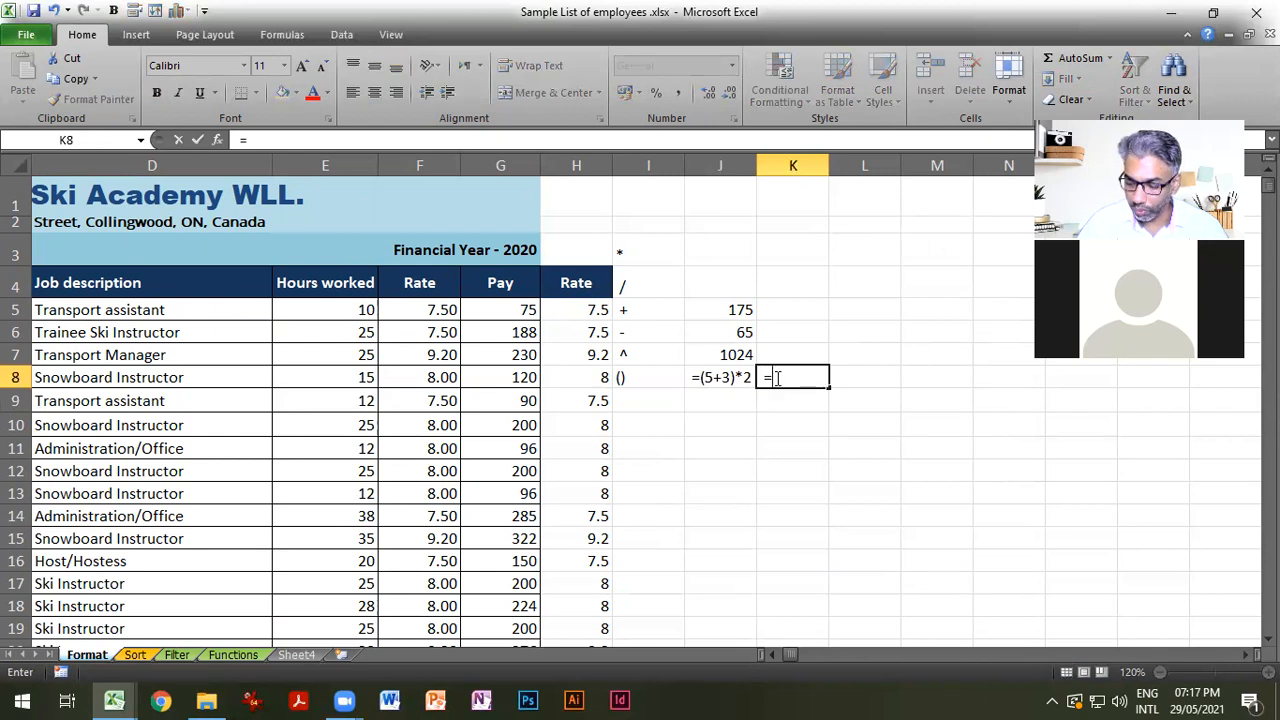
type("5+3")
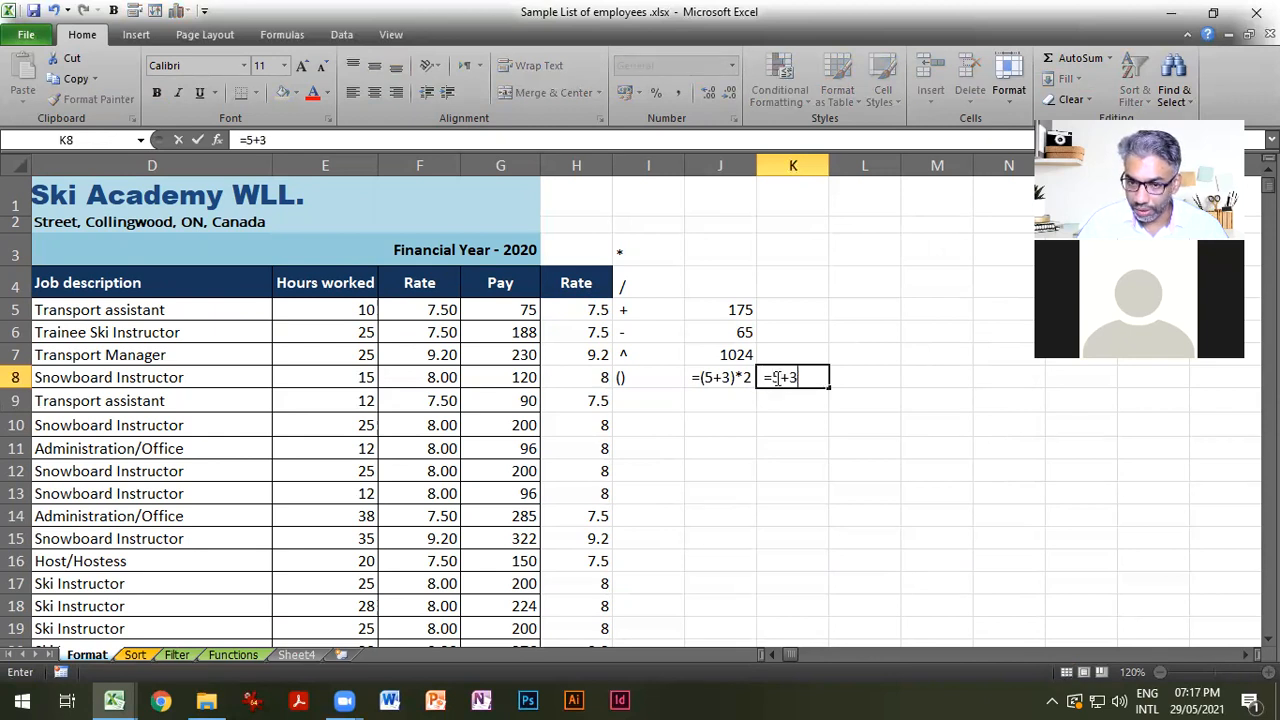
type("*2")
key("Return")
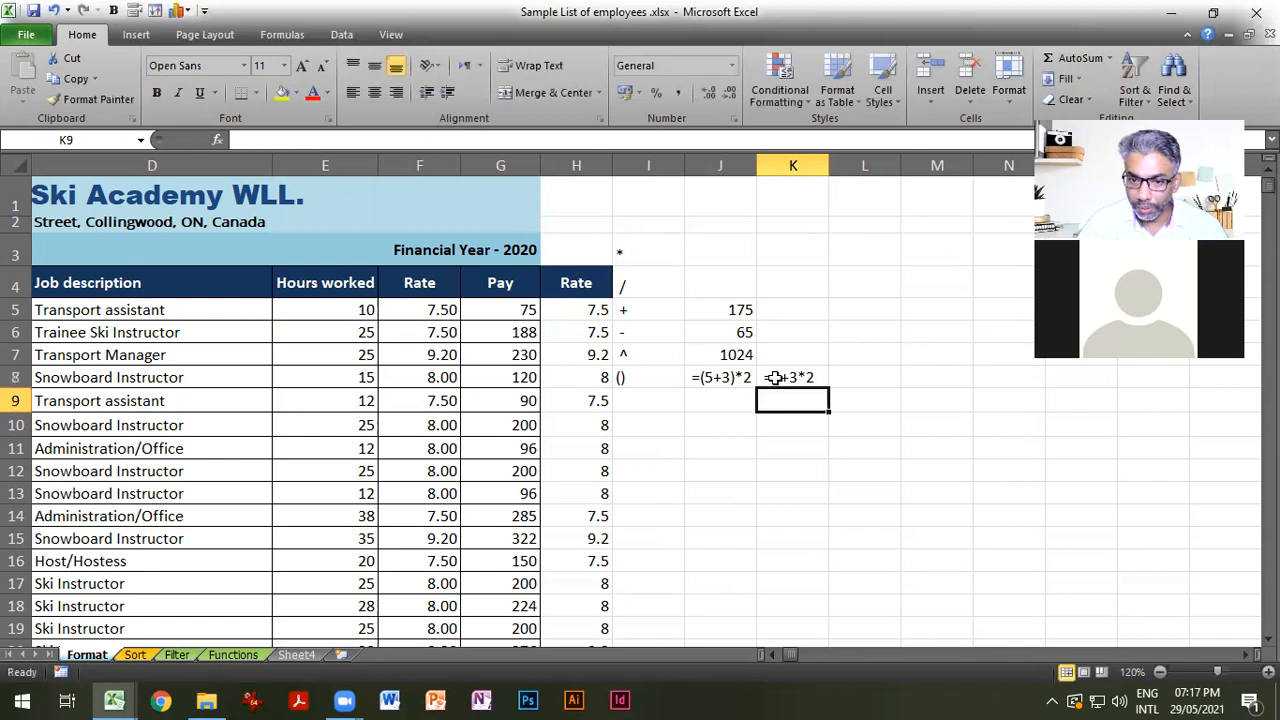
Enter the formula =(5+3)*2 in cell J9, below its text version.
left_click(698, 397)
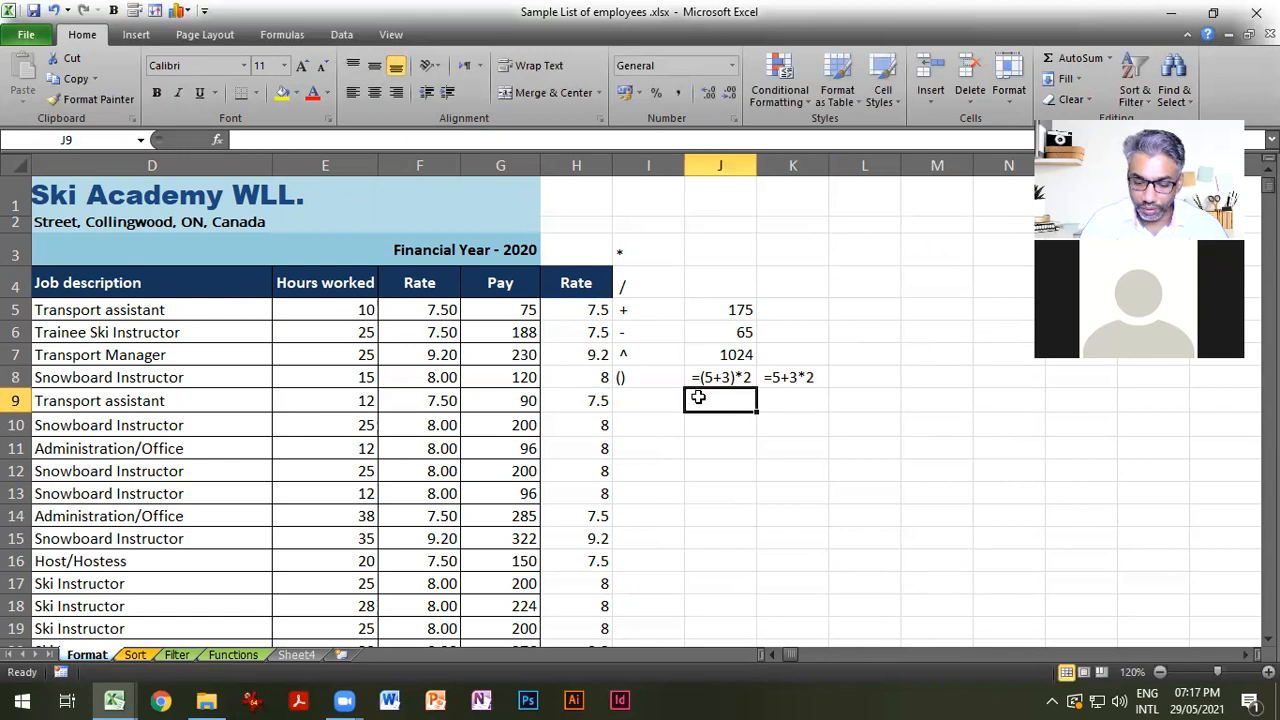
type("=(")
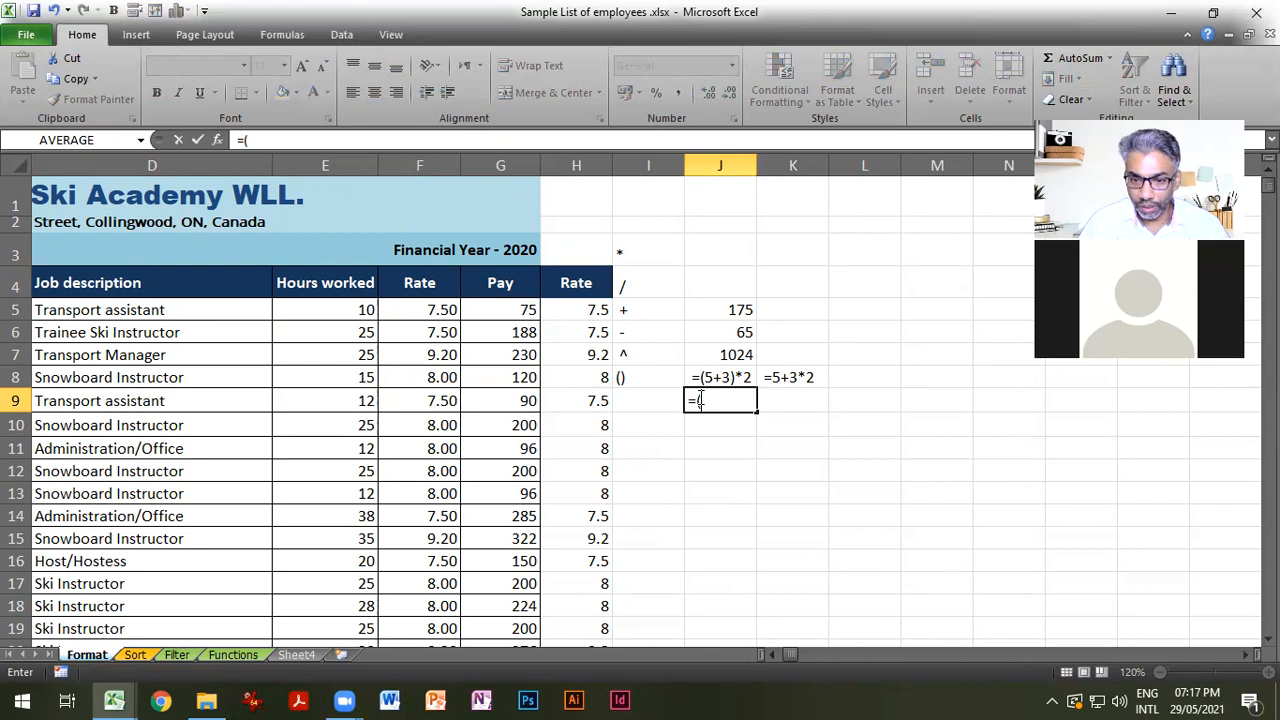
type("5+3")
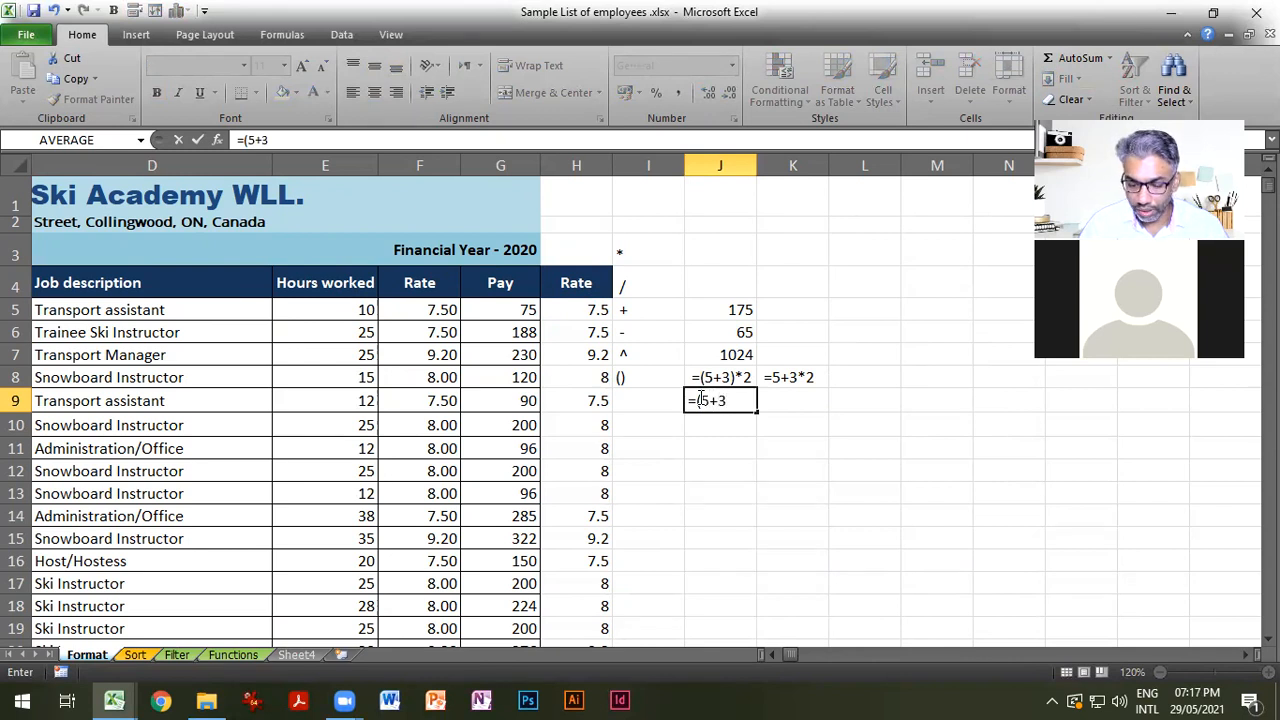
type(")*2")
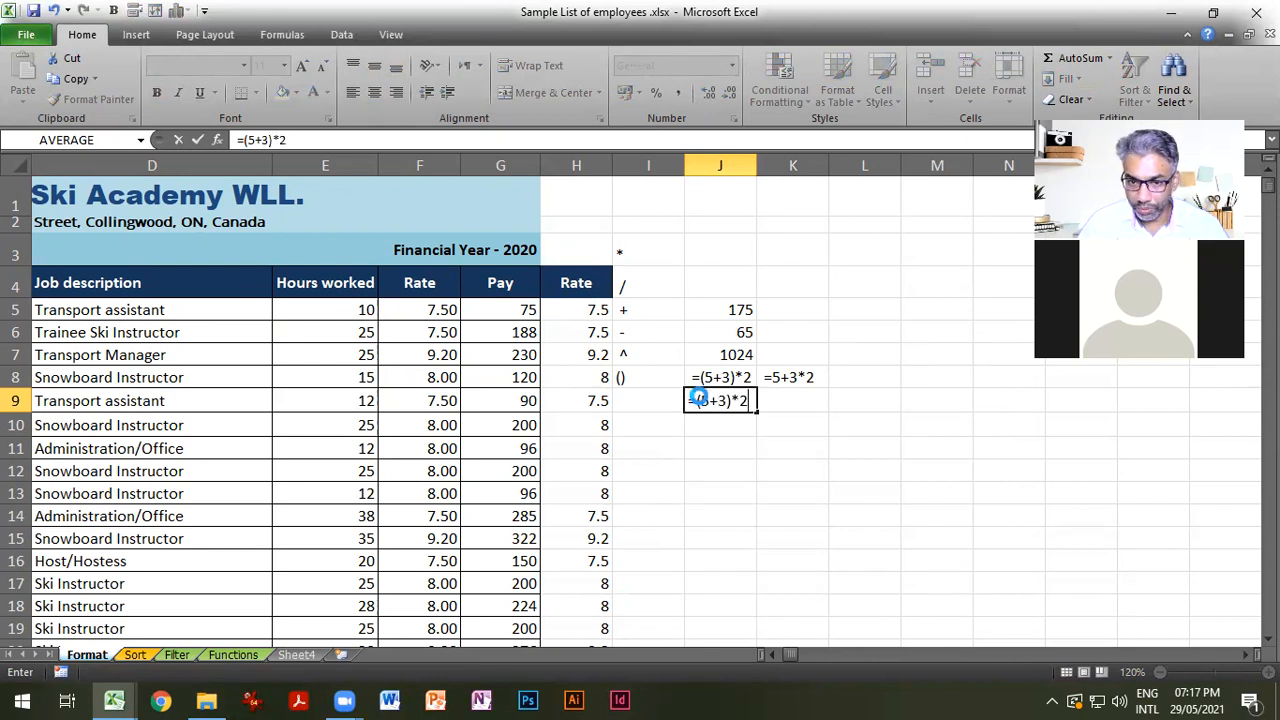
key("Return")
Enter the formula =5+3*2 in cell K9 and compare it with the parenthesised formula in J9.
left_click(790, 399)
type("=")
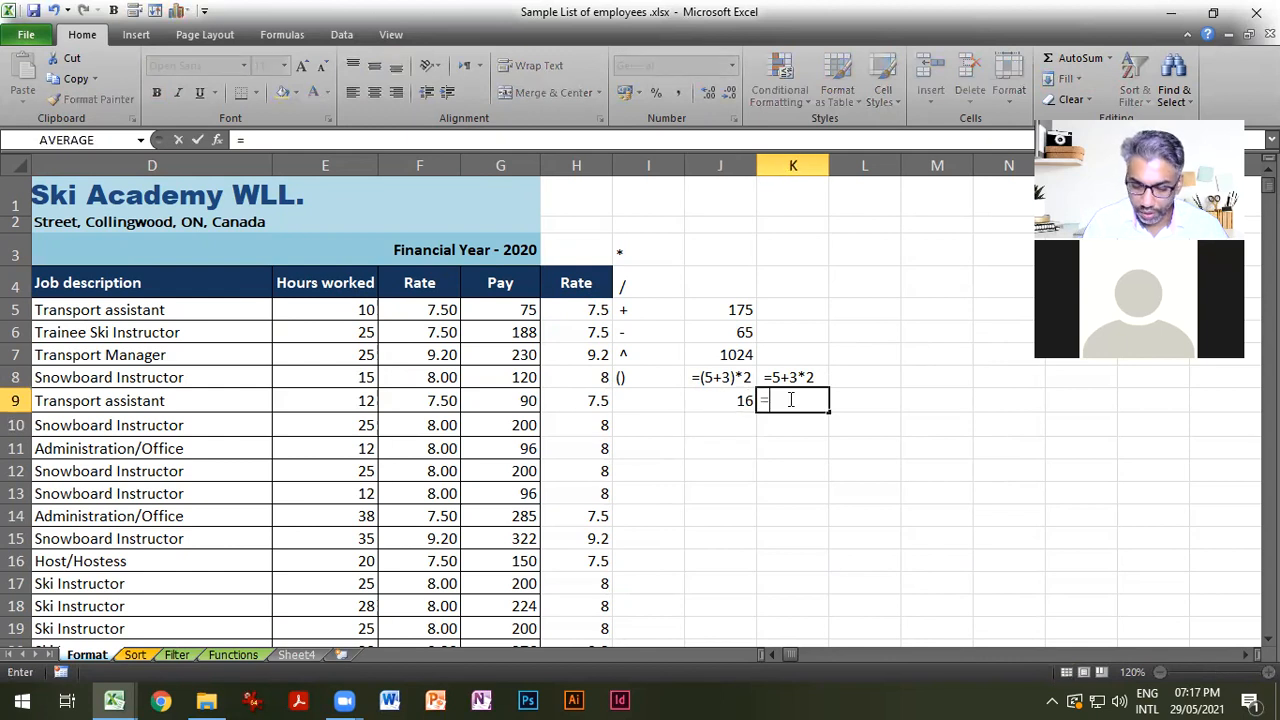
type("5+3")
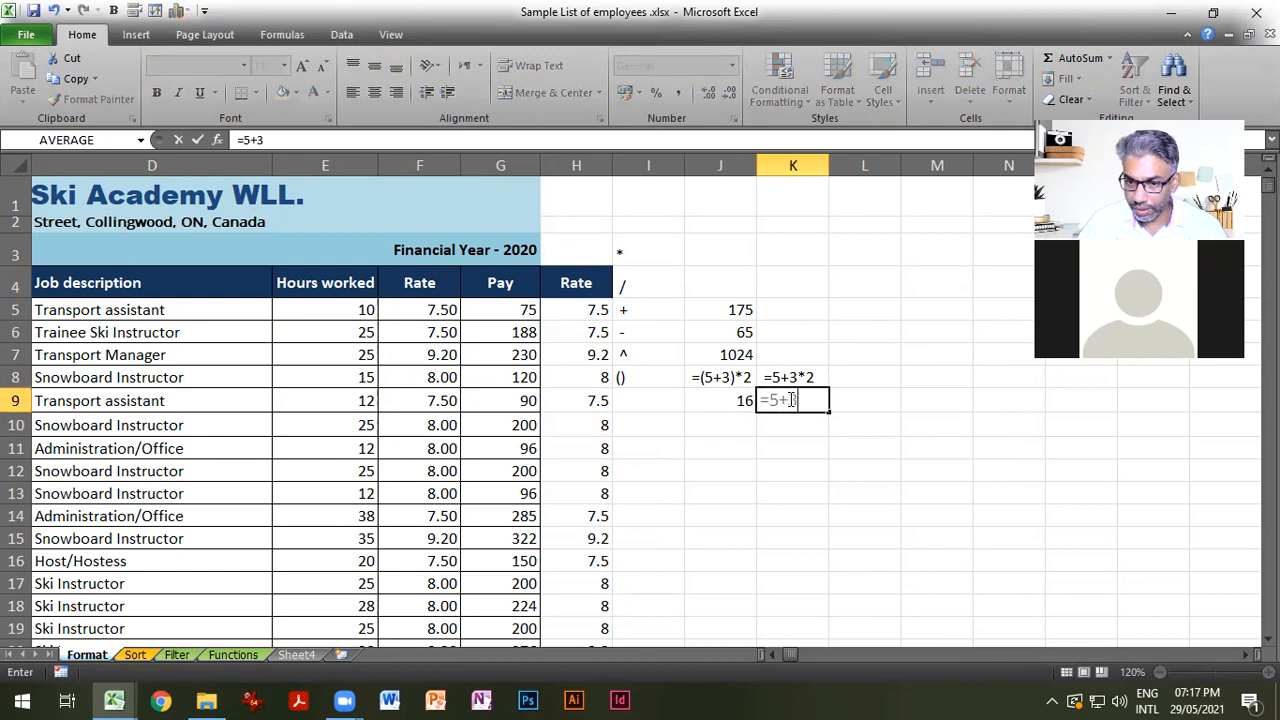
type("*2")
key("Return")
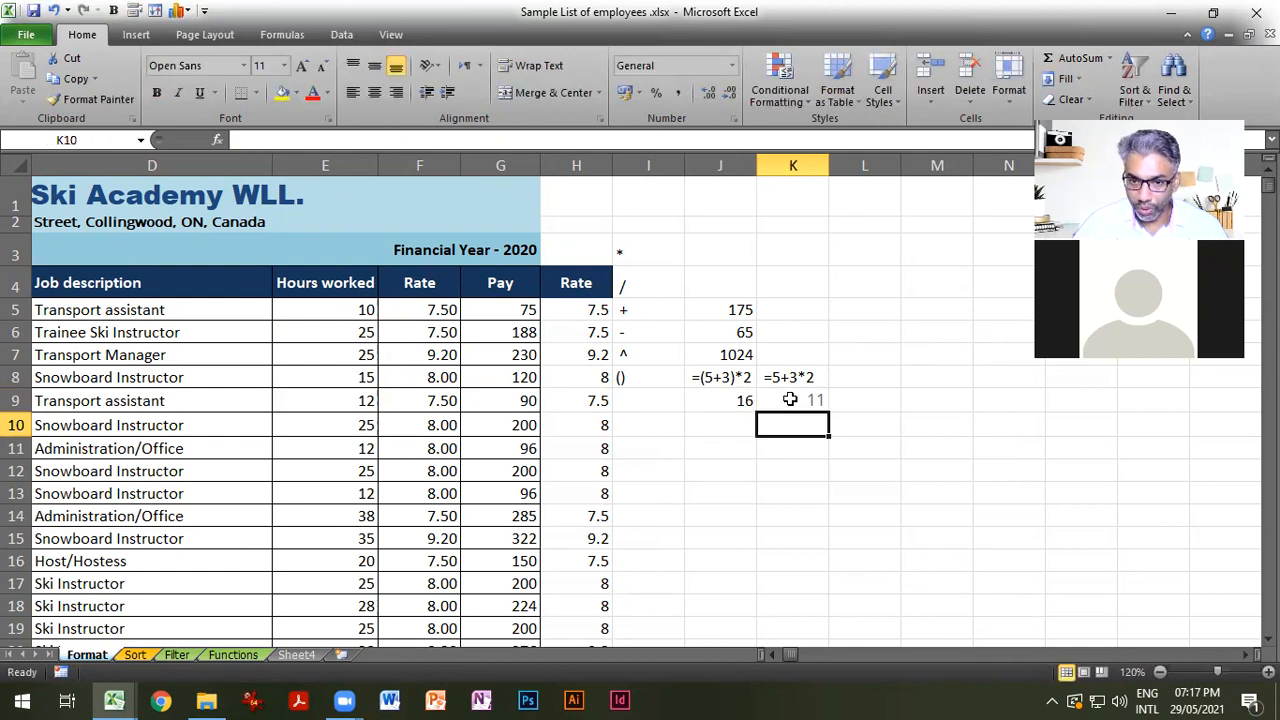
left_click(790, 399)
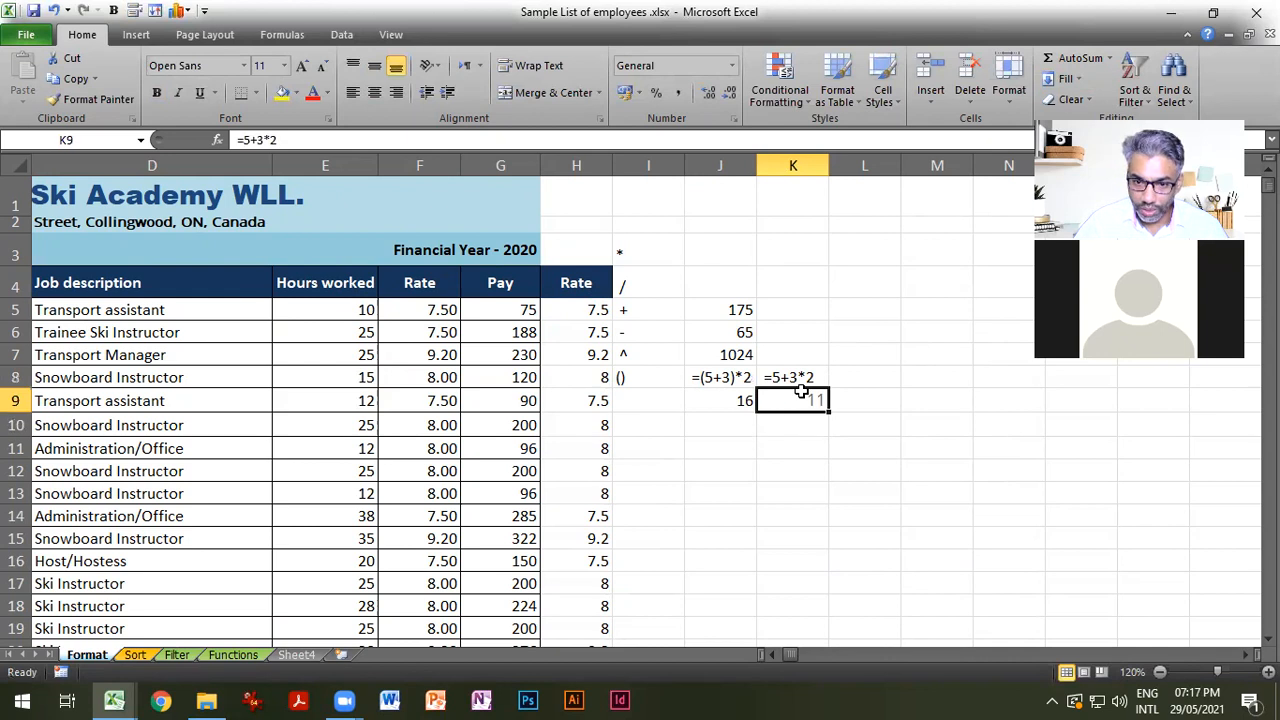
left_click(737, 404)
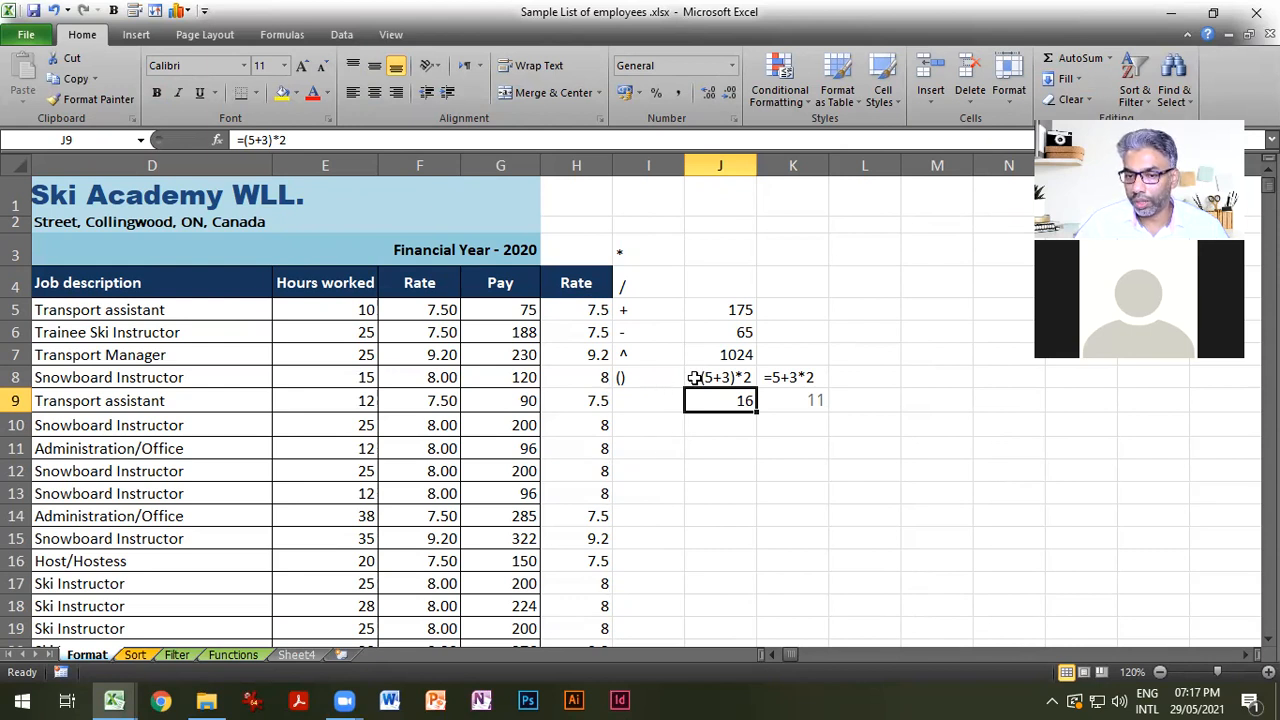
Enter the label BODMAS in cell L8, beside the two text formulas.
left_click(840, 375)
type("BODMAS")
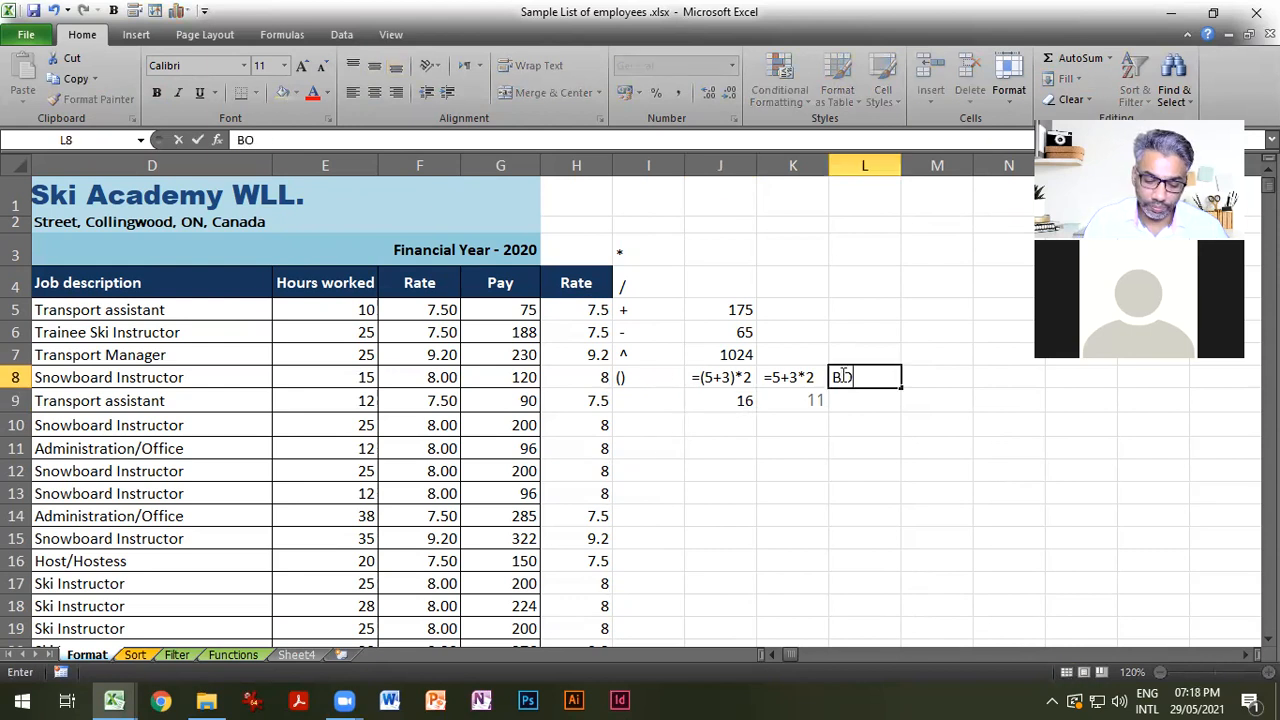
key("Return")
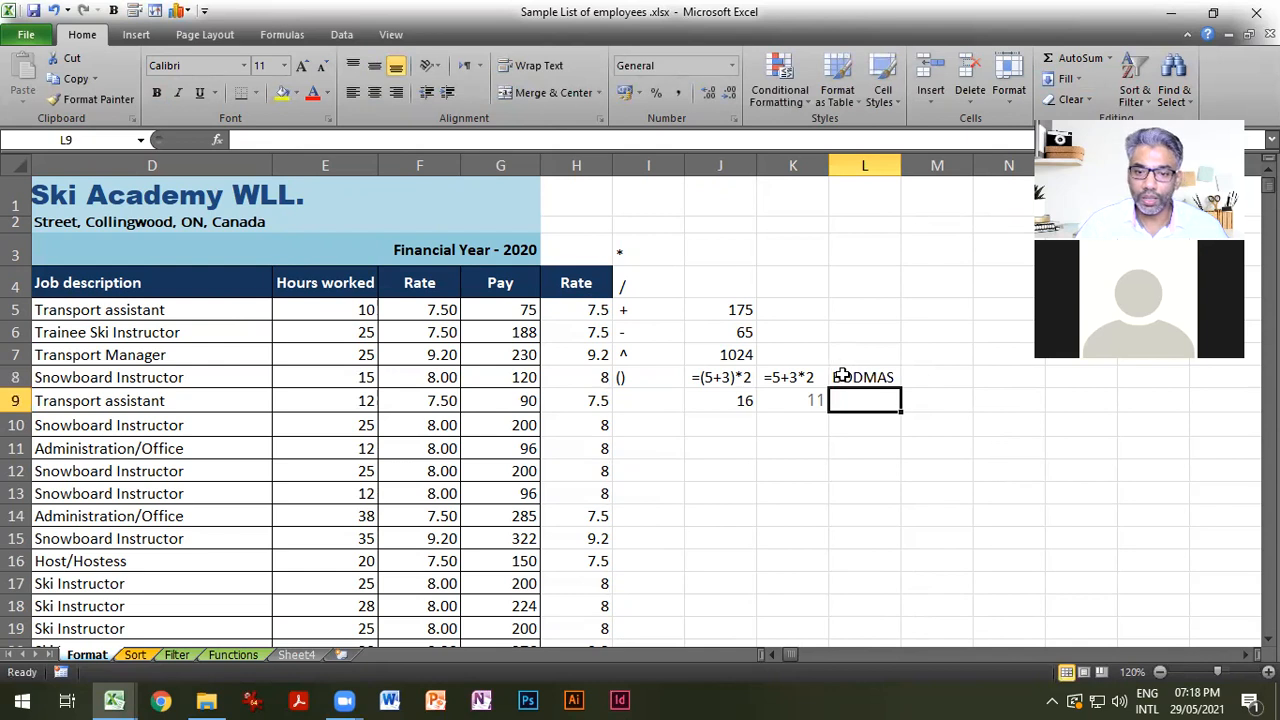
Enter 55 in cell J11 as the base value for a percentage example.
left_click(795, 425)
left_click(780, 450)
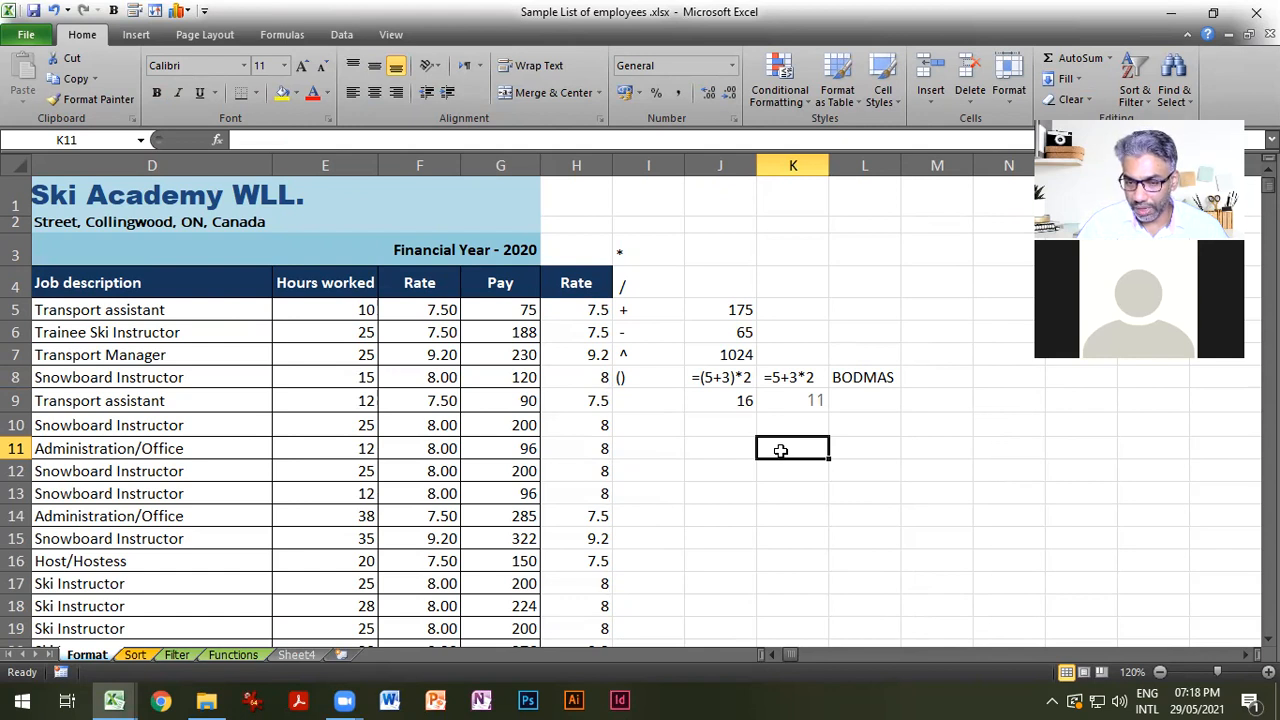
left_click(735, 451)
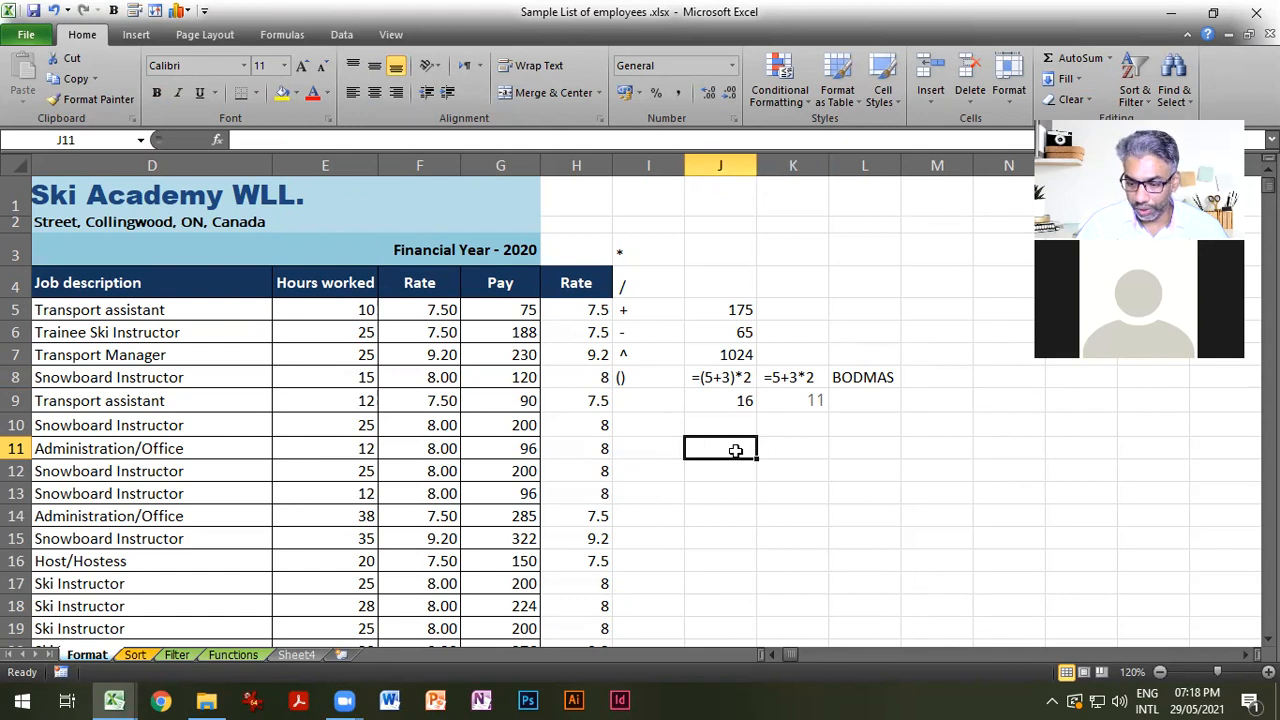
type("55")
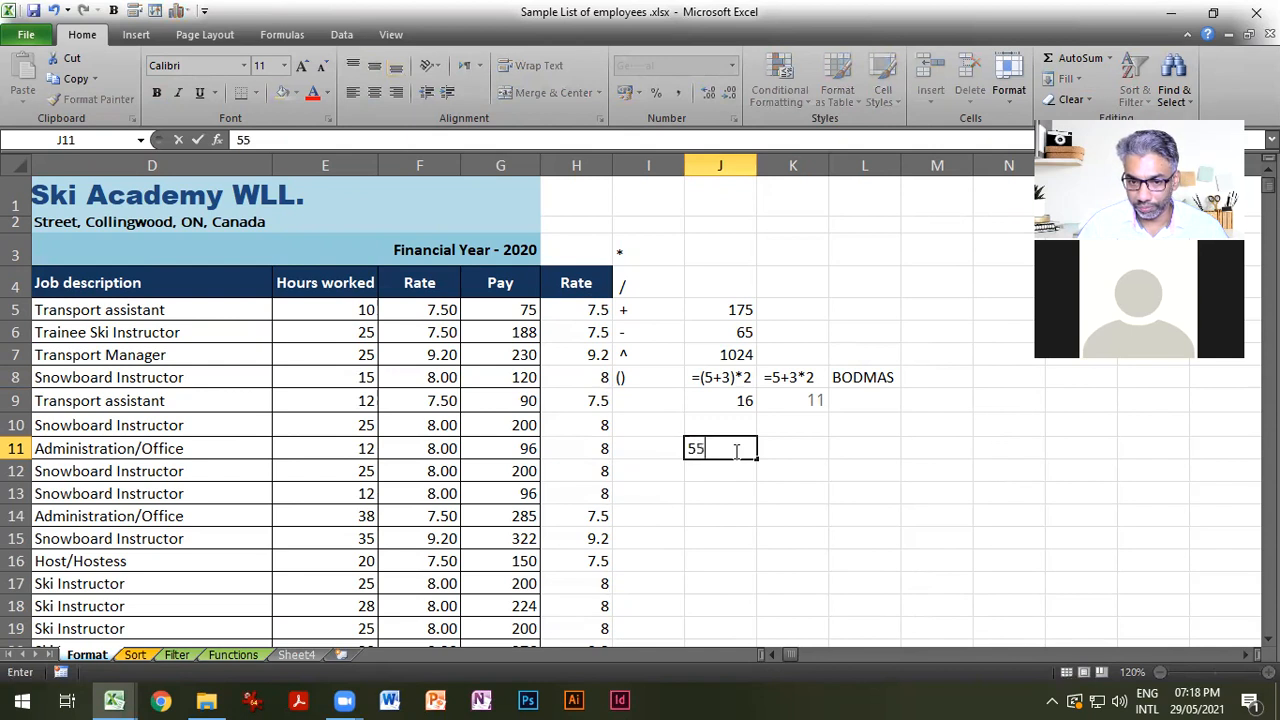
key("Return")
Enter the formula =J11*110% in cell K11 to increase the base value by 10%, and review the formula.
left_click(782, 448)
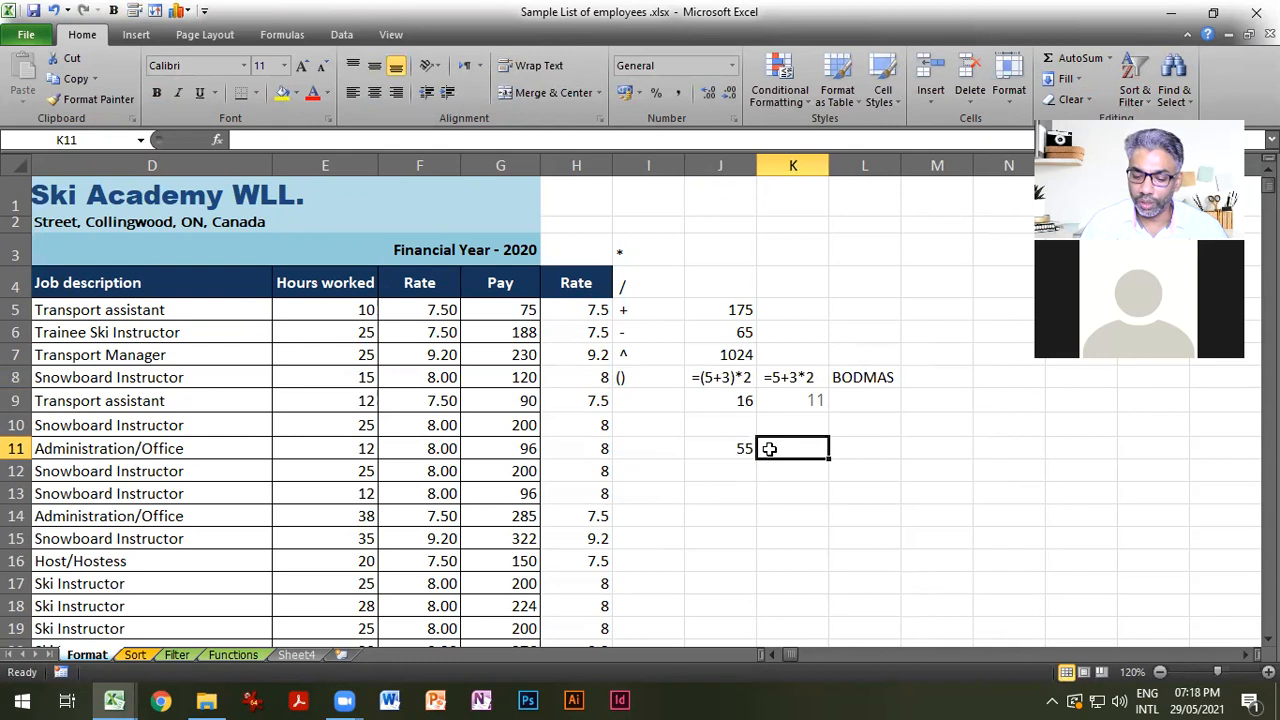
type("=")
left_click(722, 449)
type("*11")
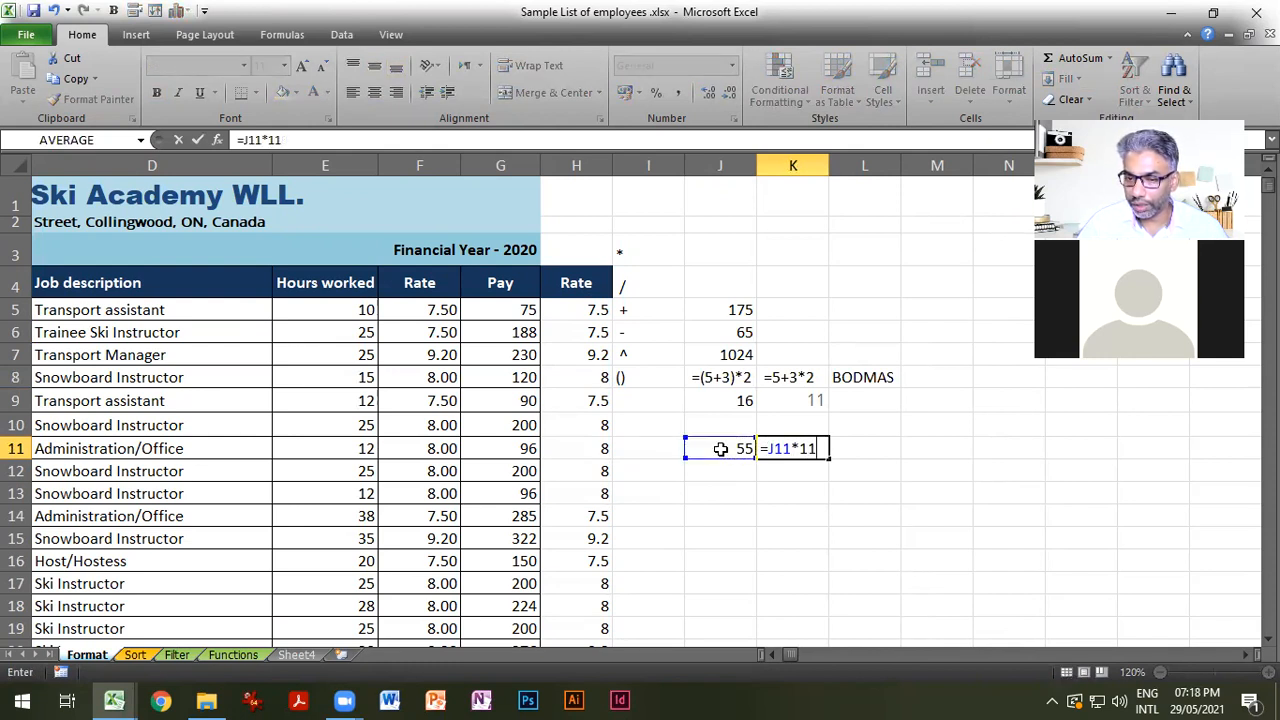
type("0%")
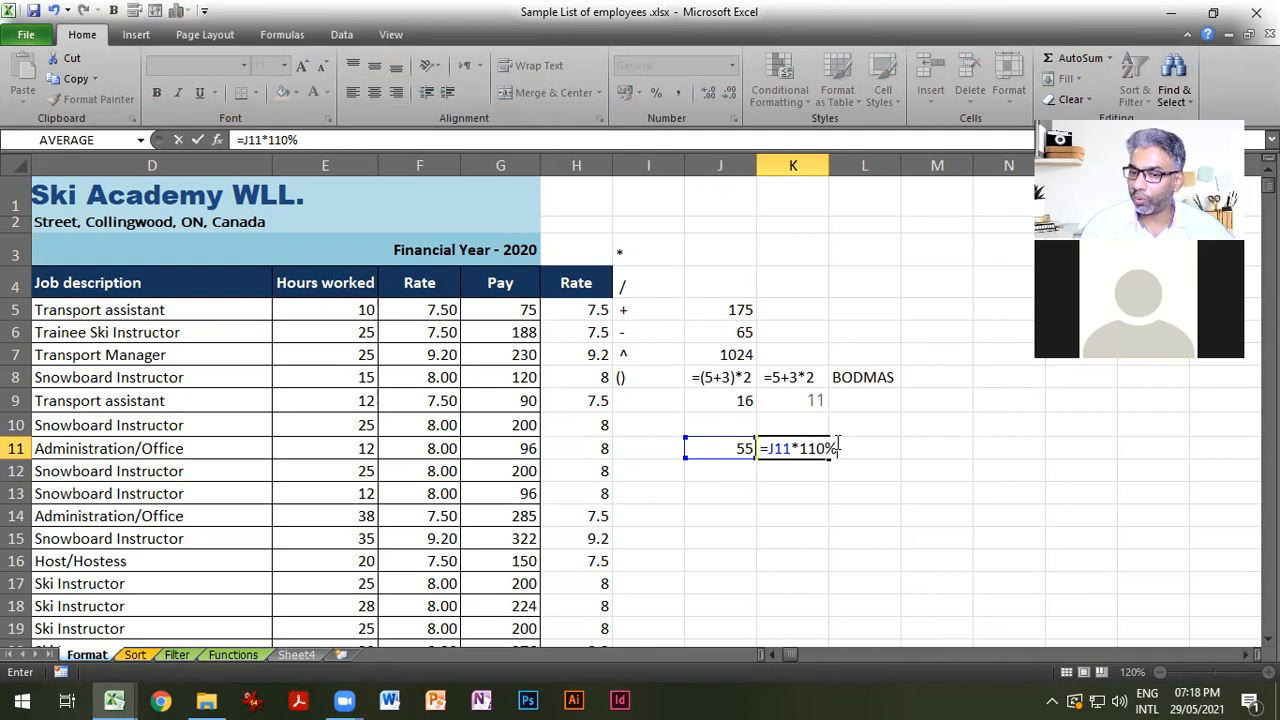
key("Return")
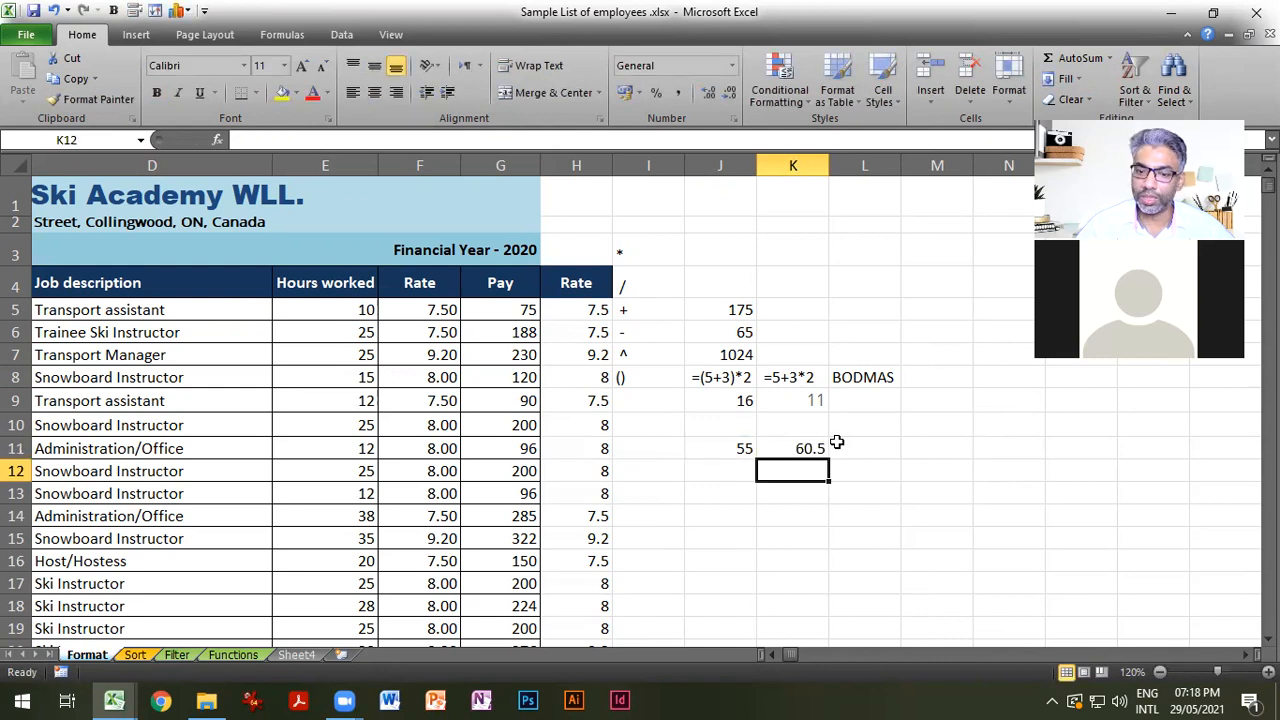
left_click(809, 451)
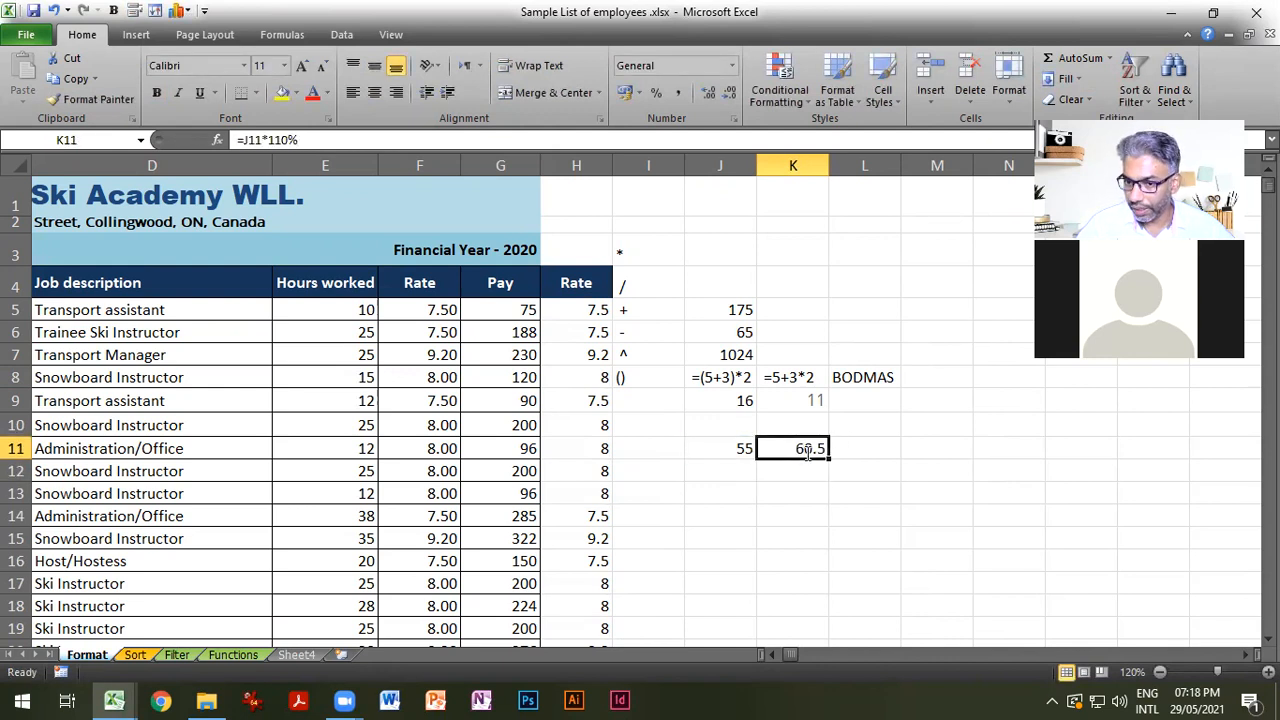
double_click(809, 451)
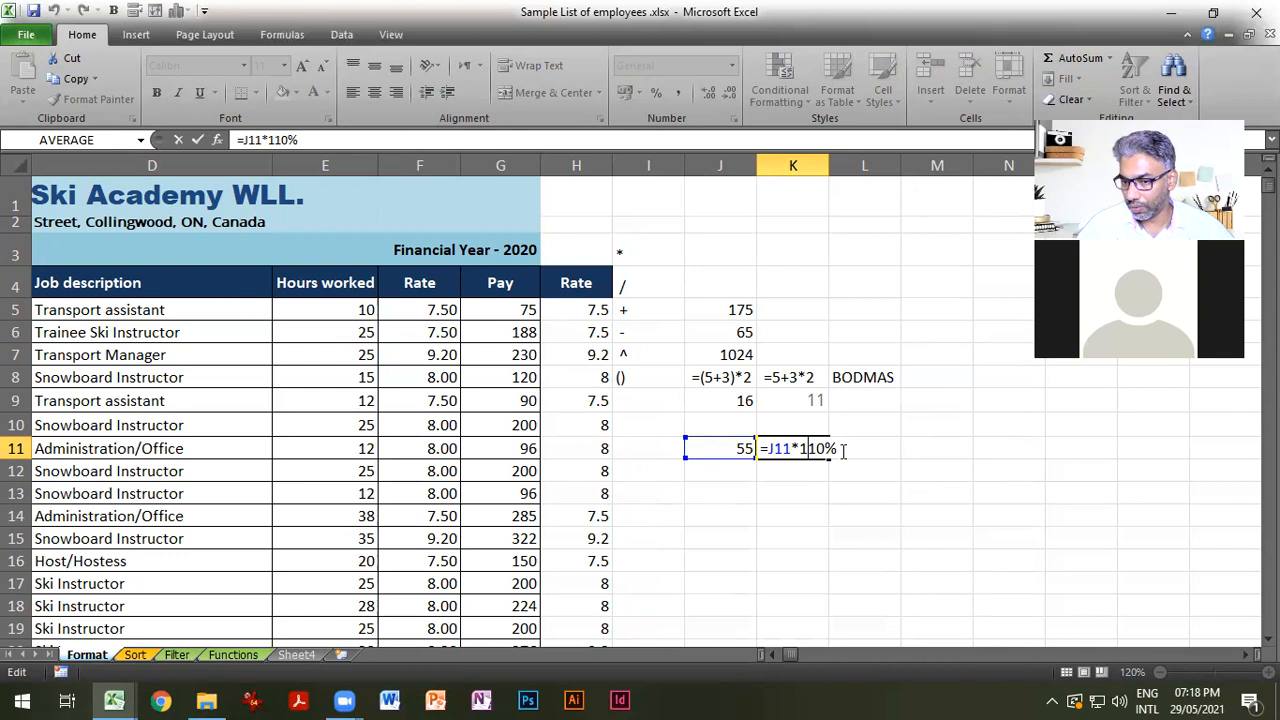
key("ctrl+Return")
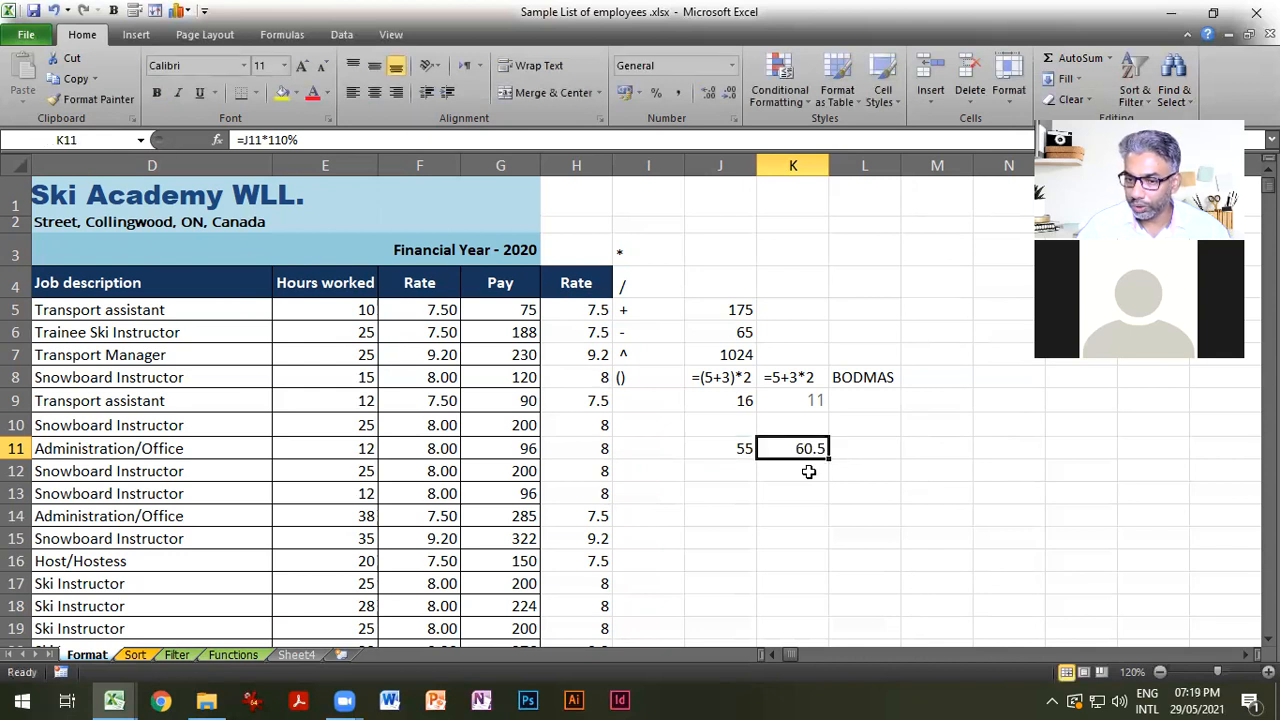
Enter the alternative 10% increase formula =J11/100*10+J11 in cell K12.
left_click(777, 471)
type("=")
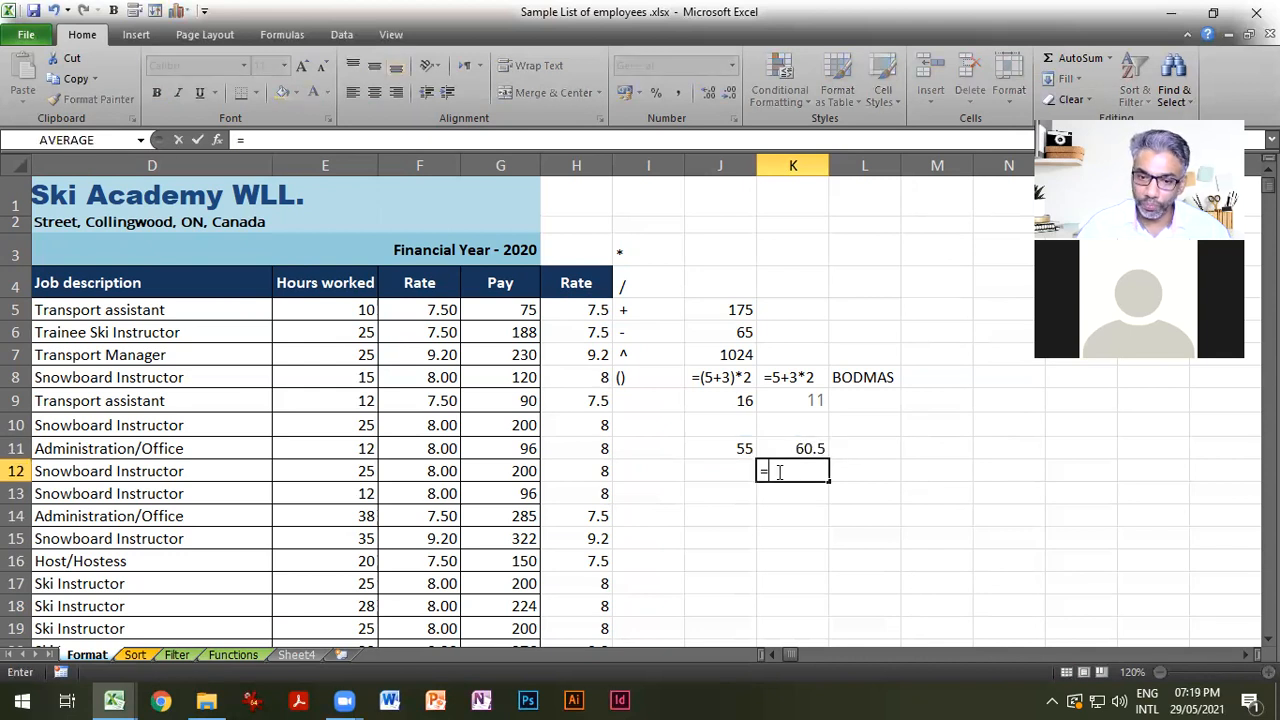
left_click(738, 448)
type("/11")
key("BackSpace")
type("00*")
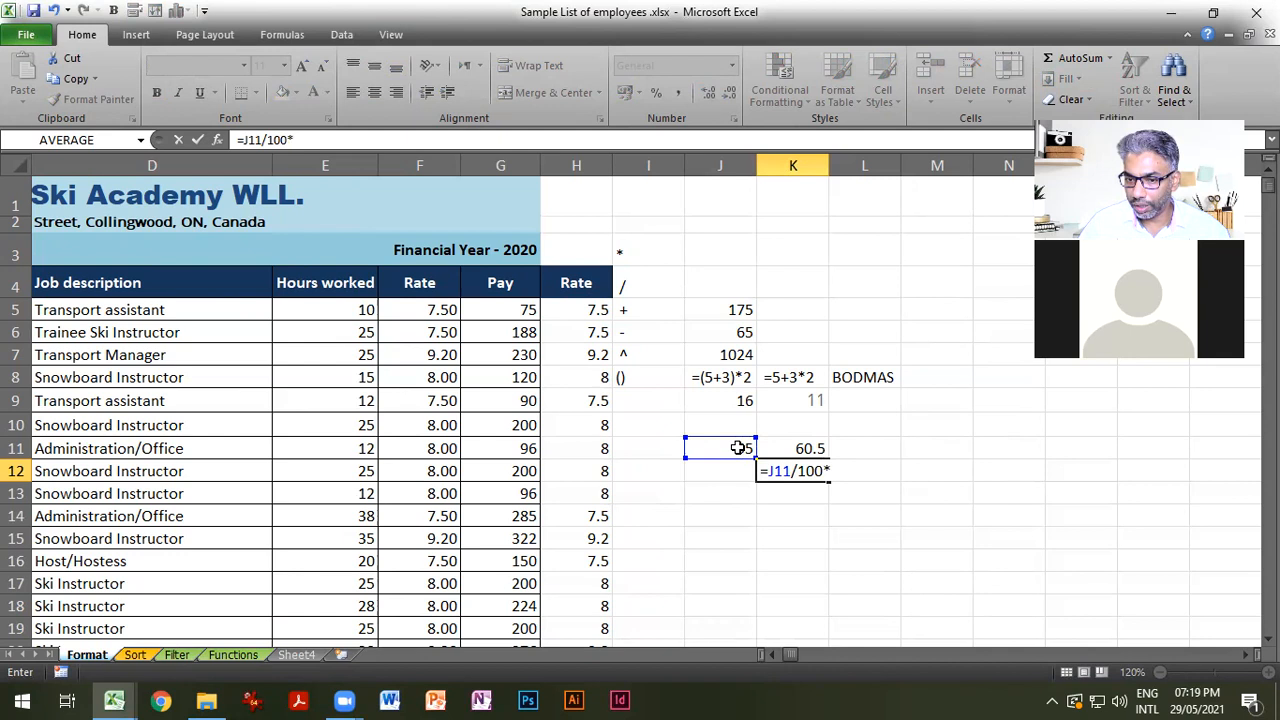
type("10")
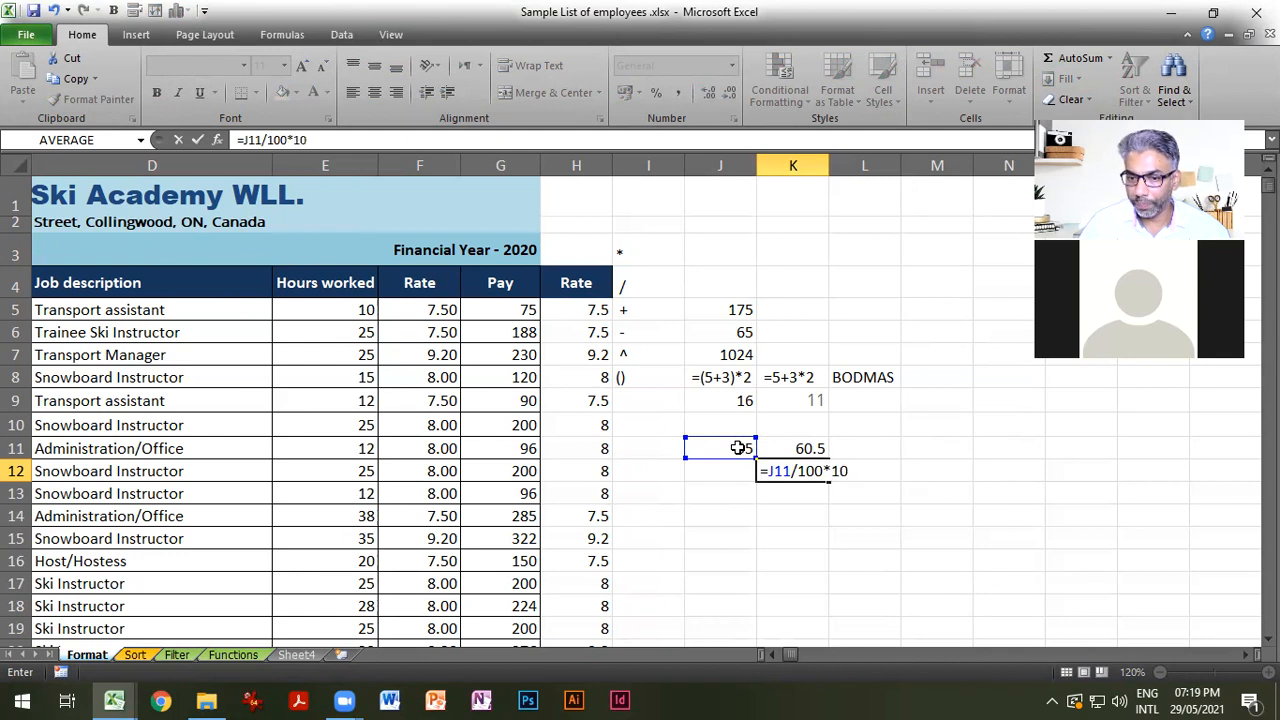
type("+")
left_click(738, 448)
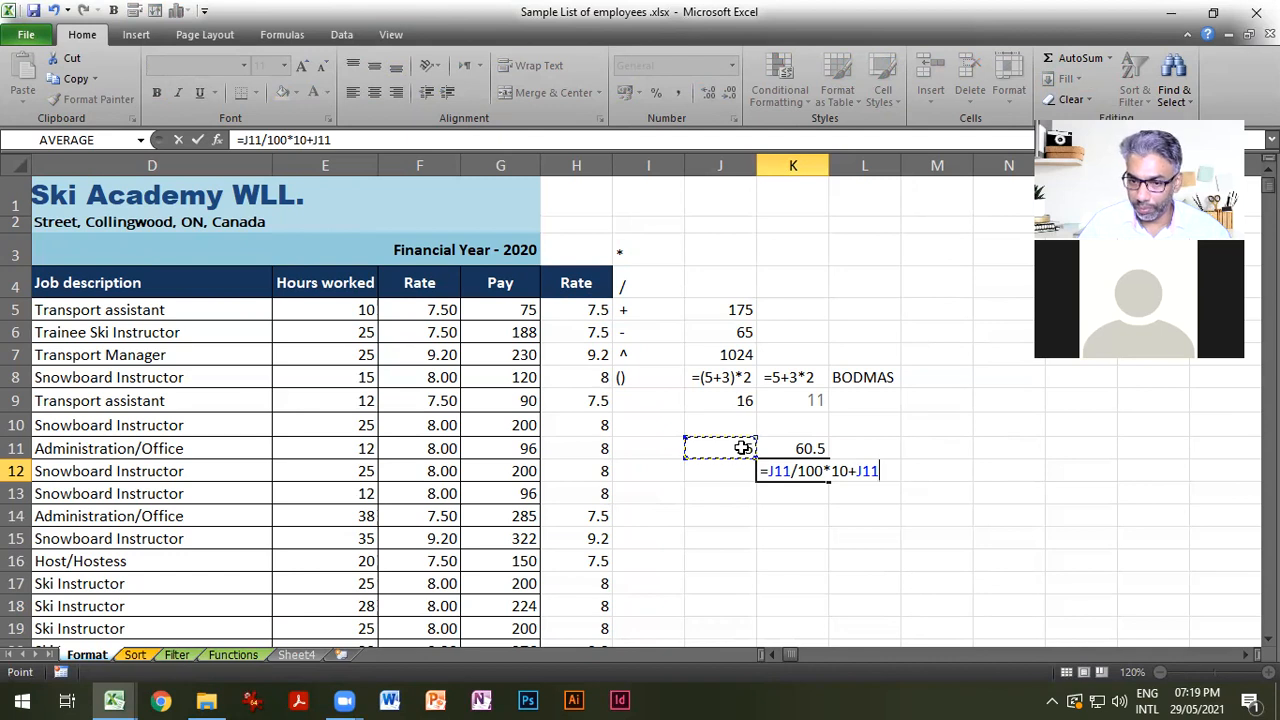
key("Return")
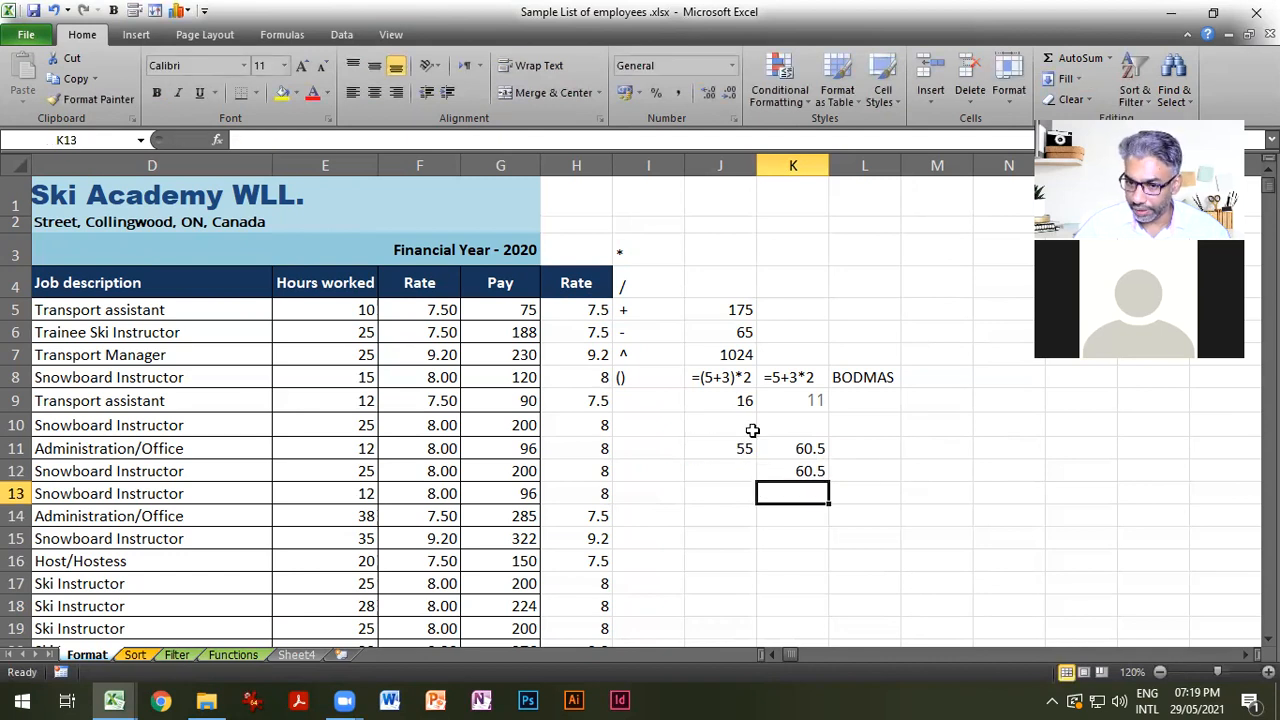
Replace the formula in cell K12 with =J11+J11*.1.
double_click(797, 470)
left_click(797, 497)
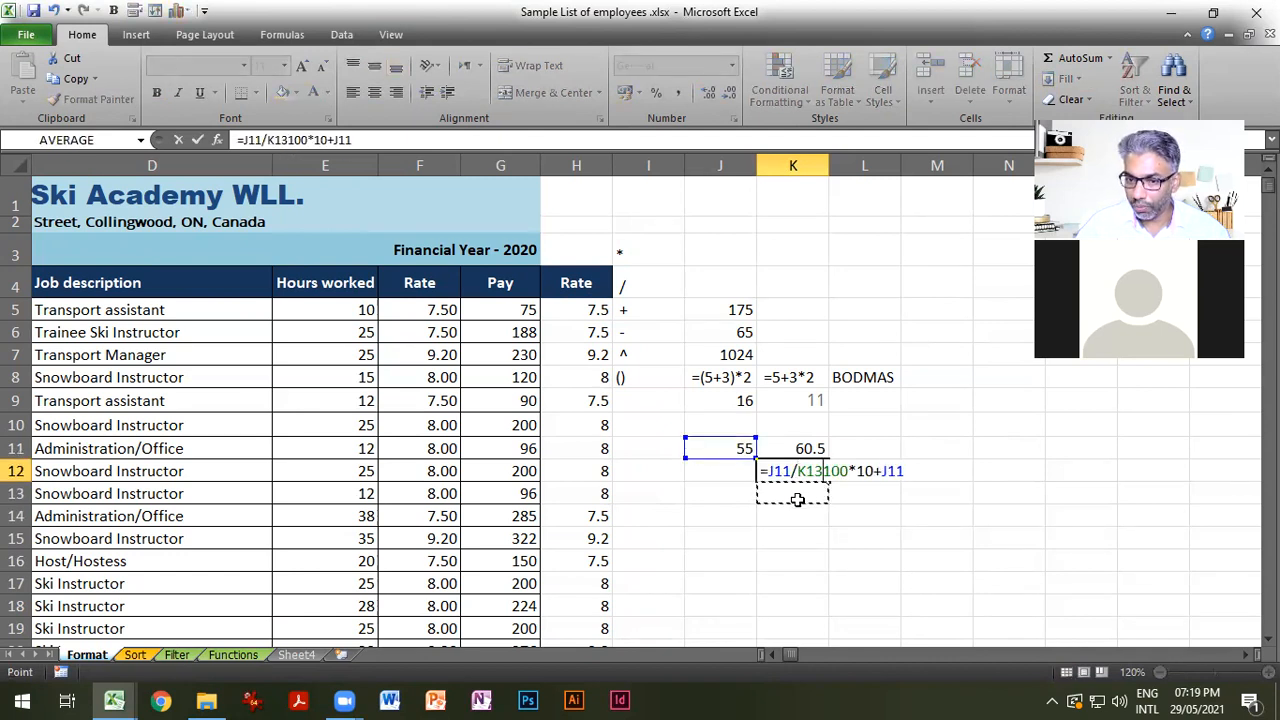
key("Escape")
type("=")
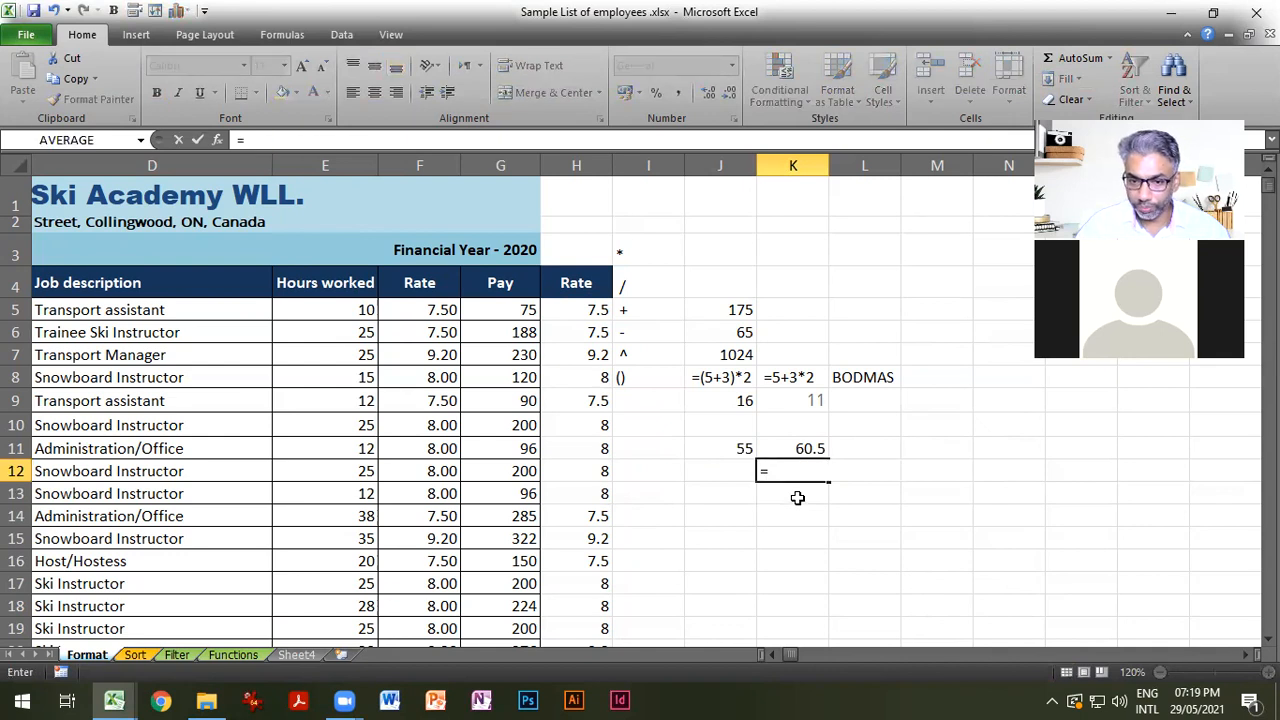
left_click(735, 449)
type("+")
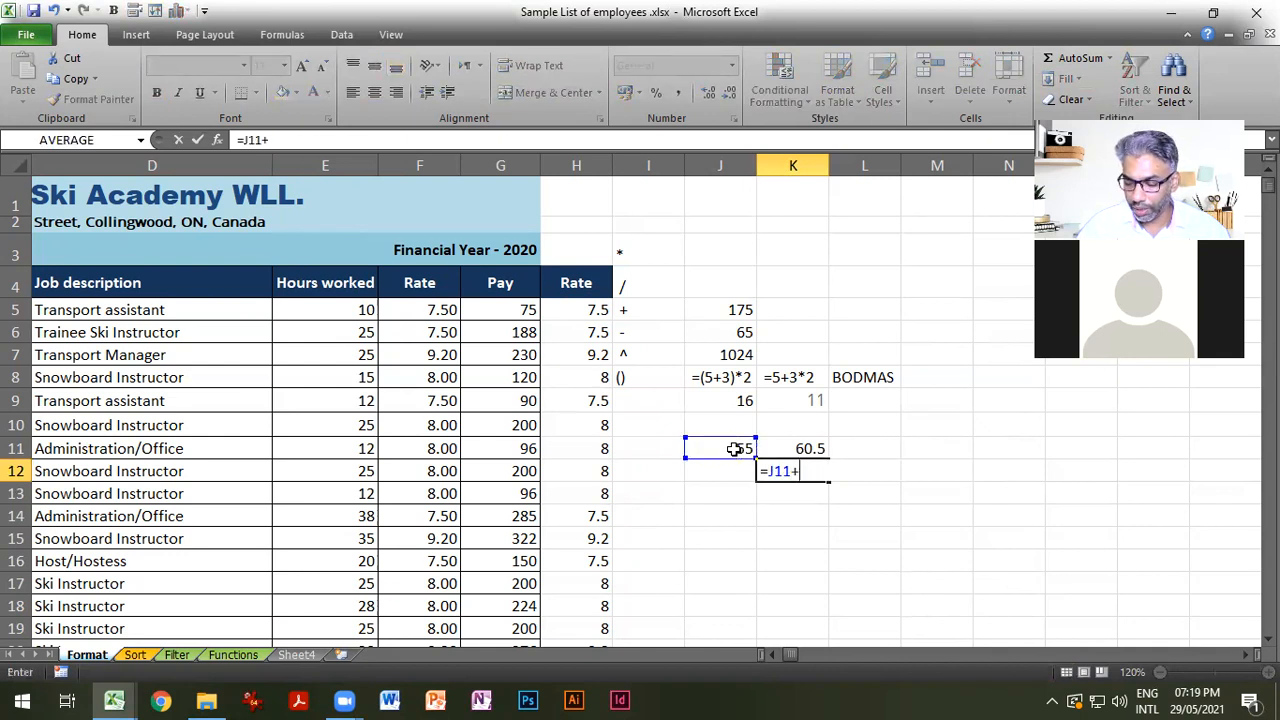
left_click(735, 449)
type("*.1")
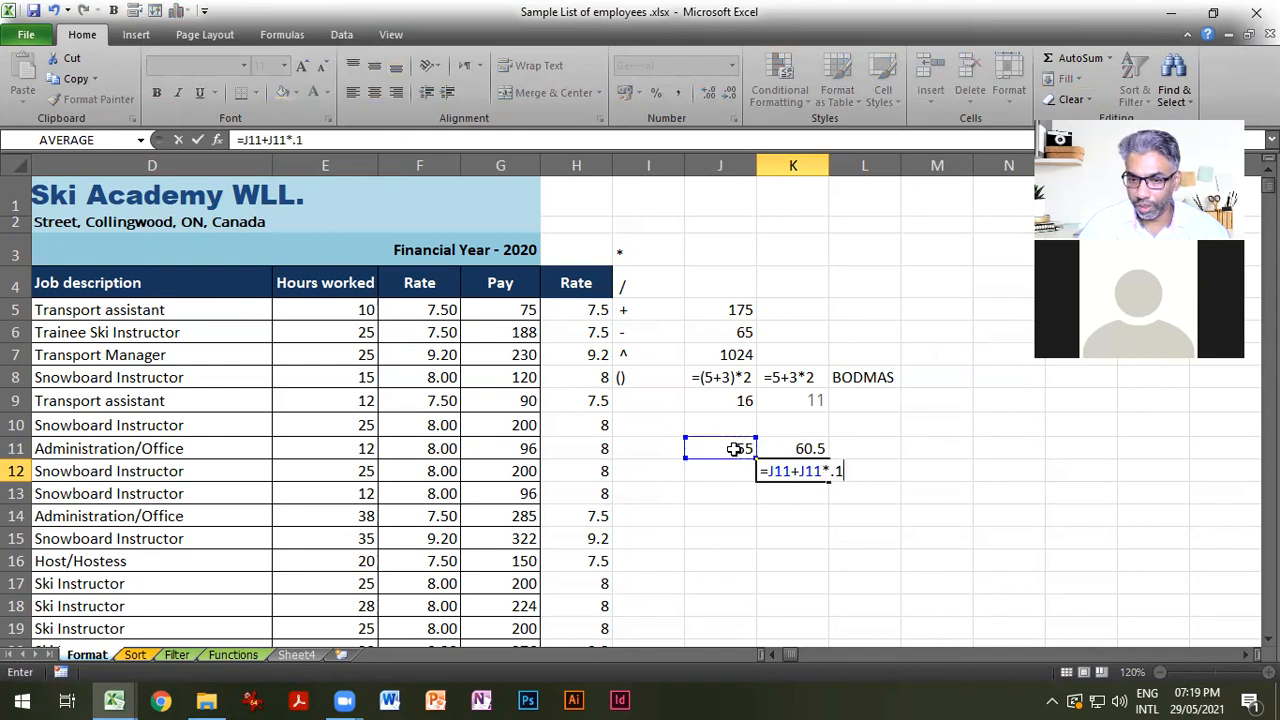
key("Return")
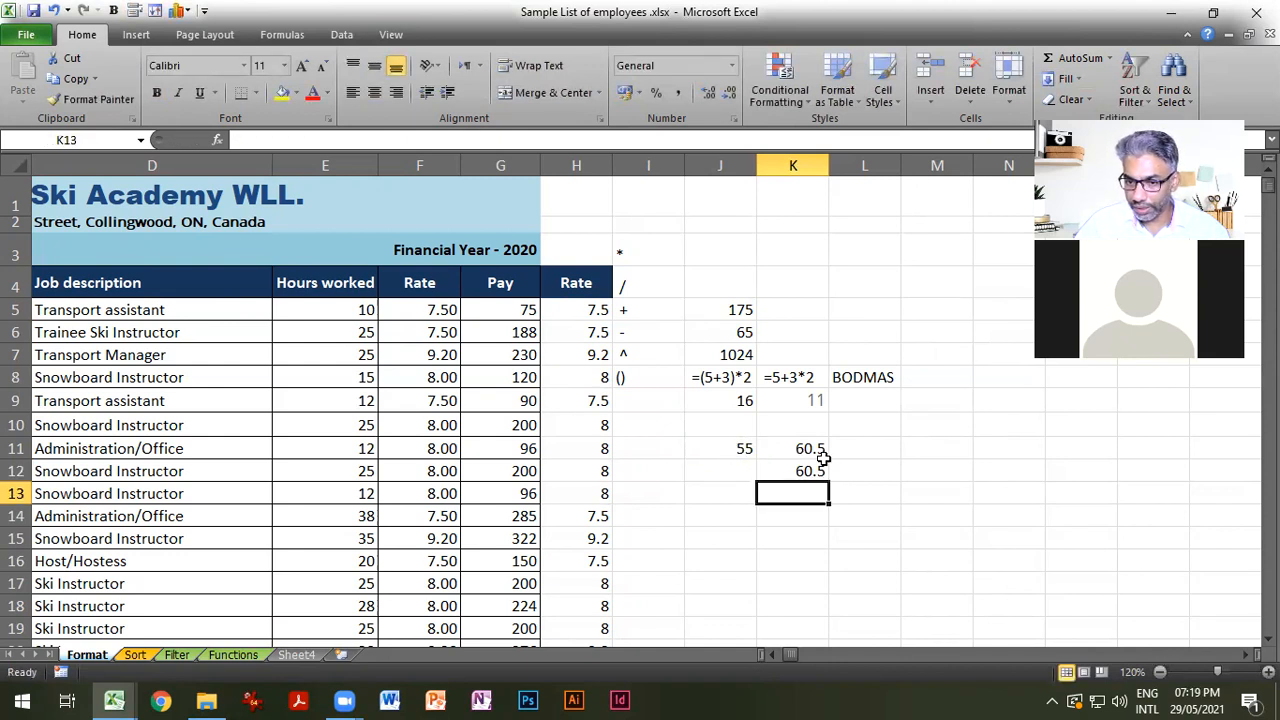
Show formulas instead of results across the sheet, and look up the Show Formulas command that controls this view.
key("ctrl+grave")
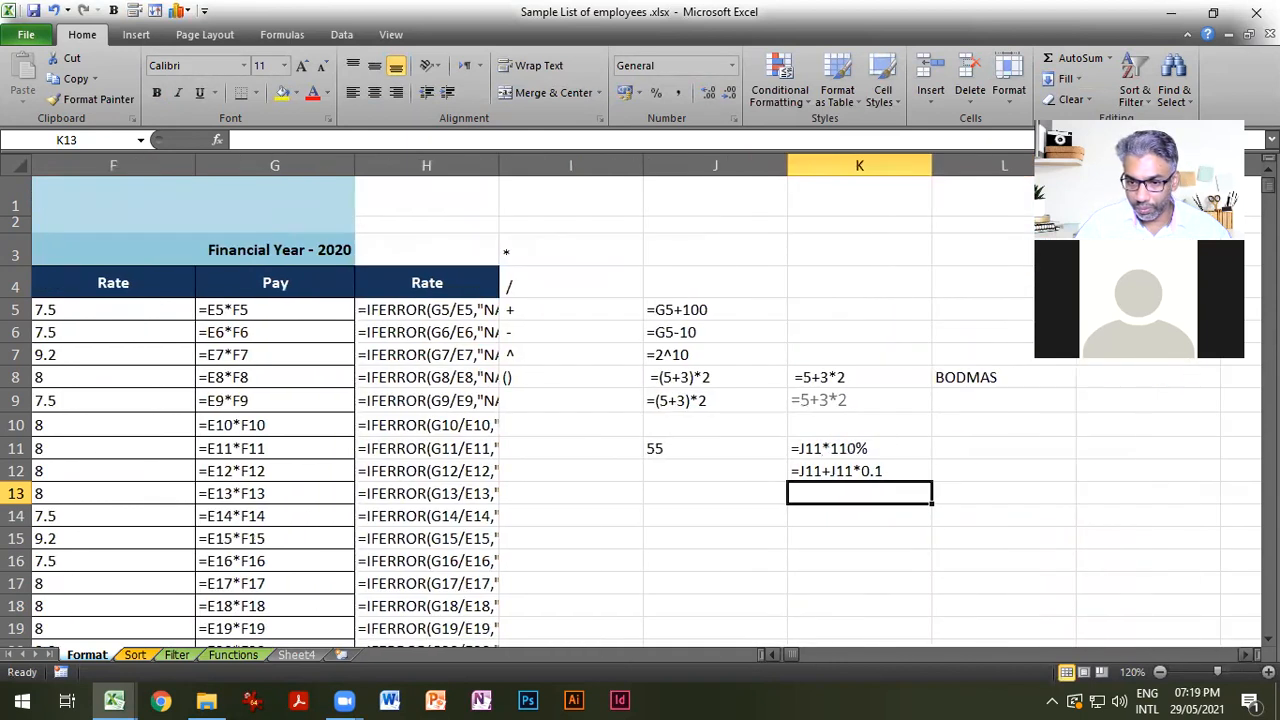
left_click(1094, 601)
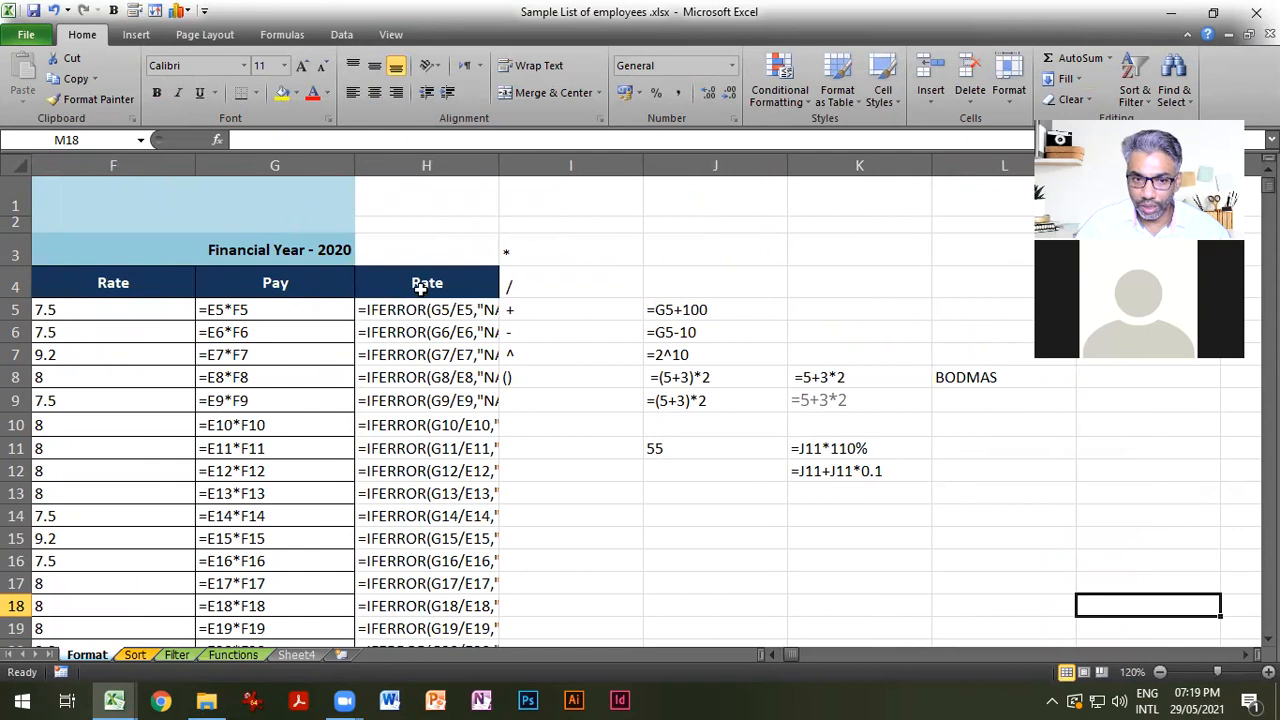
left_click(275, 35)
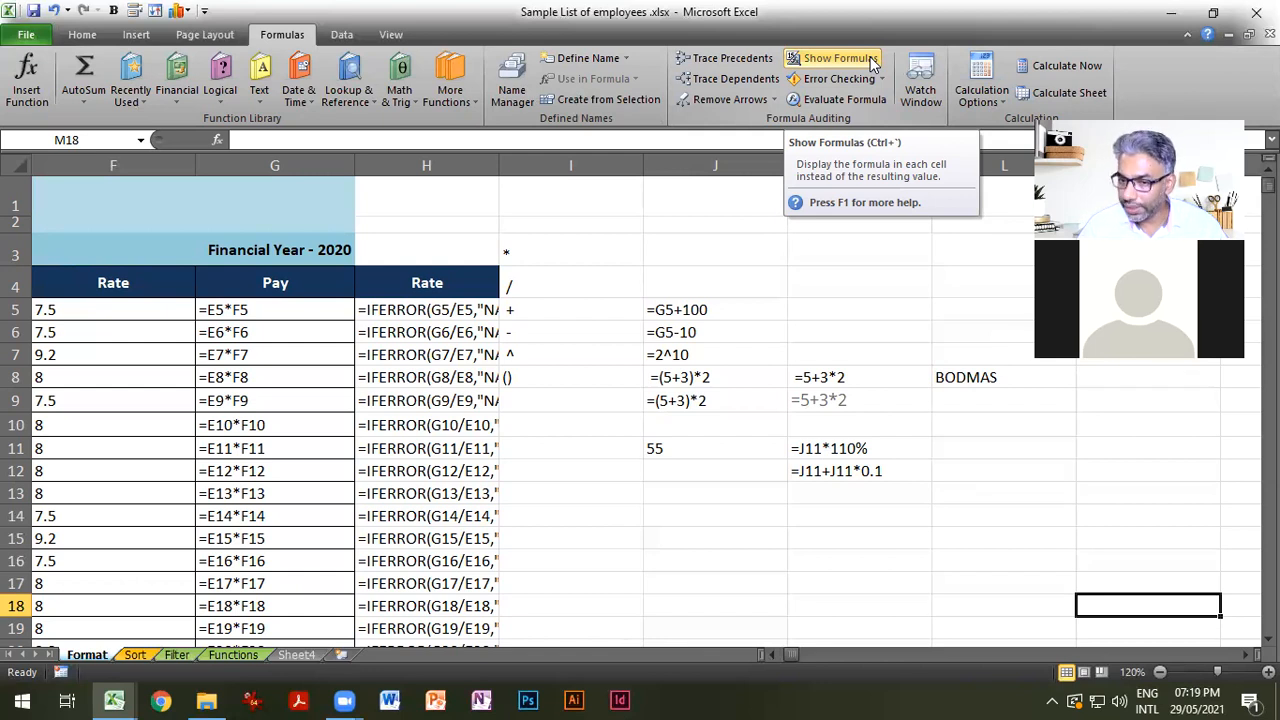
left_click(745, 455)
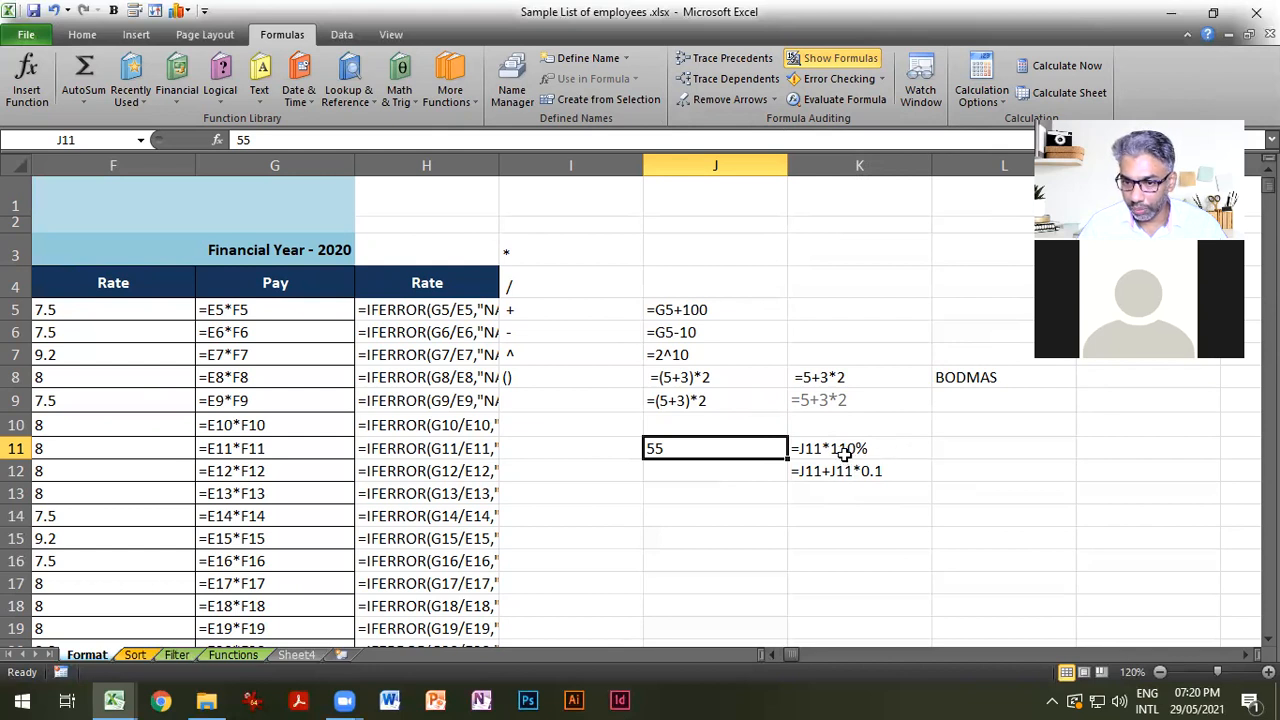
Enter a third 10% increase formula, =J11+J11/100*10, in cell K13.
left_click(884, 503)
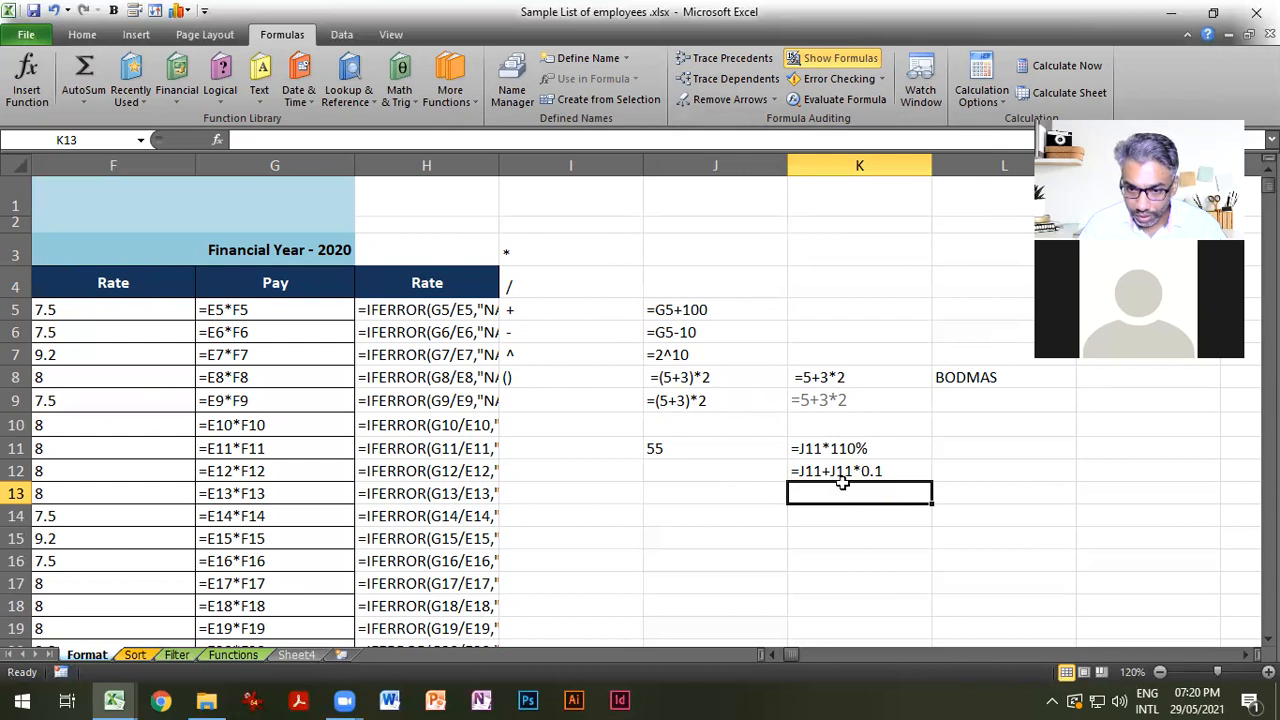
type("=")
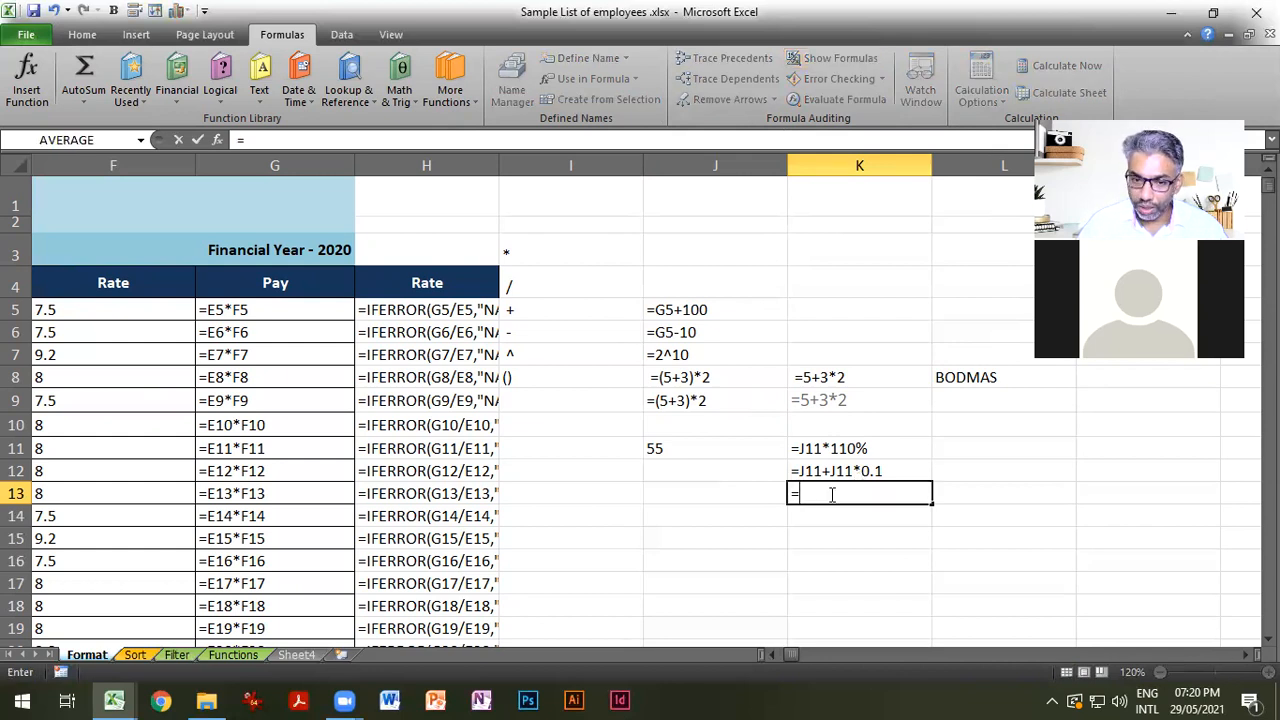
left_click(750, 451)
type("+")
left_click(753, 451)
type("/100*10")
key("Return")
Switch the sheet from showing formulas back to showing calculated results.
key("ctrl+grave")
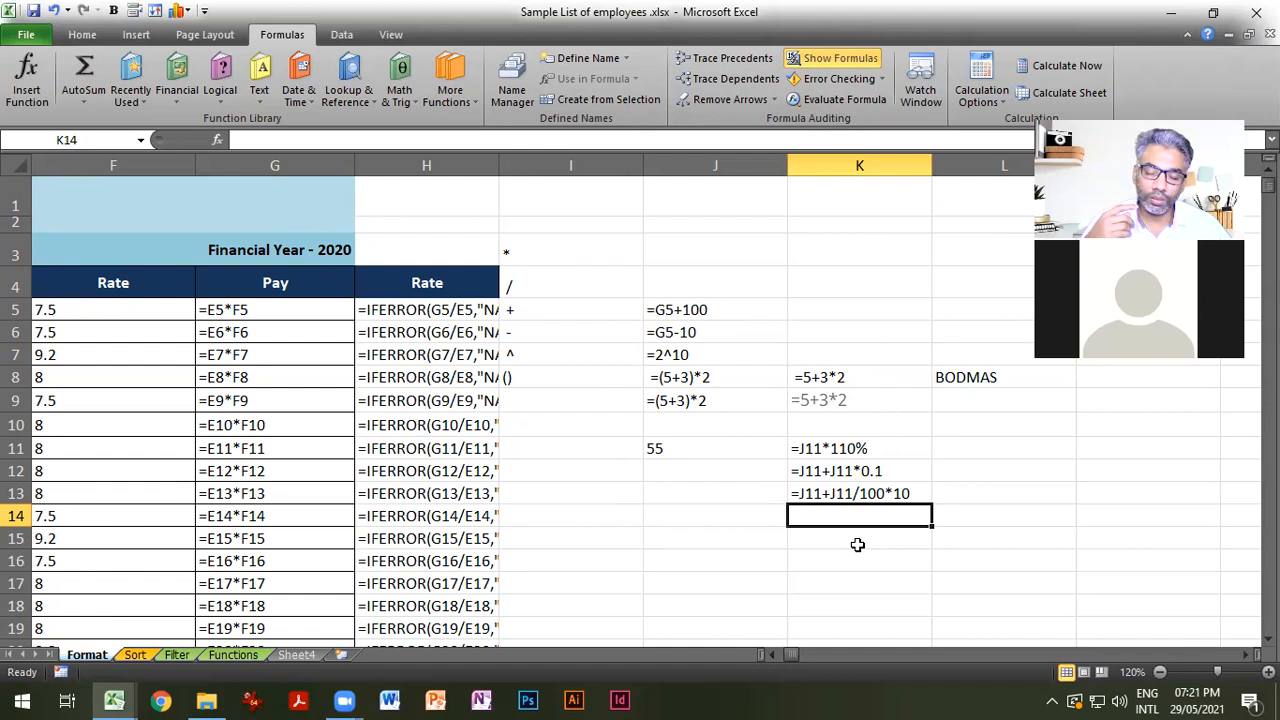
key("ctrl+grave")
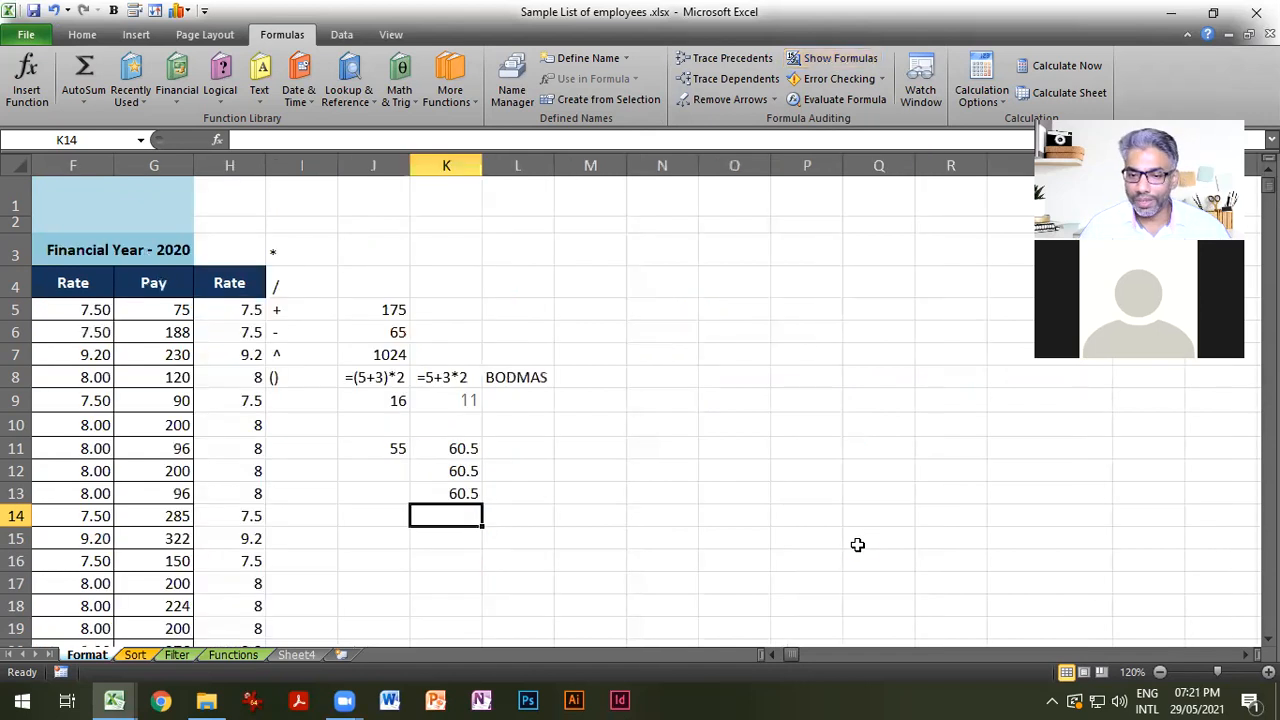
left_click(714, 543)
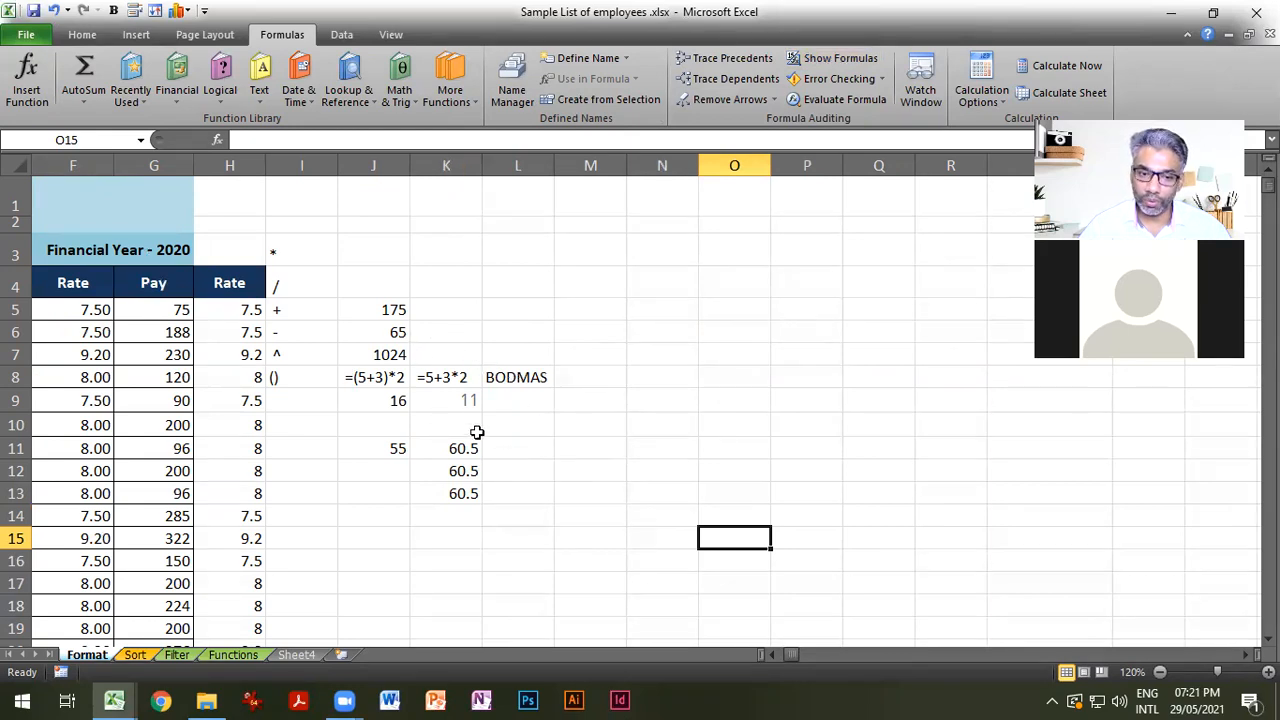
Fill the operator symbol cells I3:I7 with yellow.
left_click(313, 241)
left_click_drag(313, 241, 529, 504)
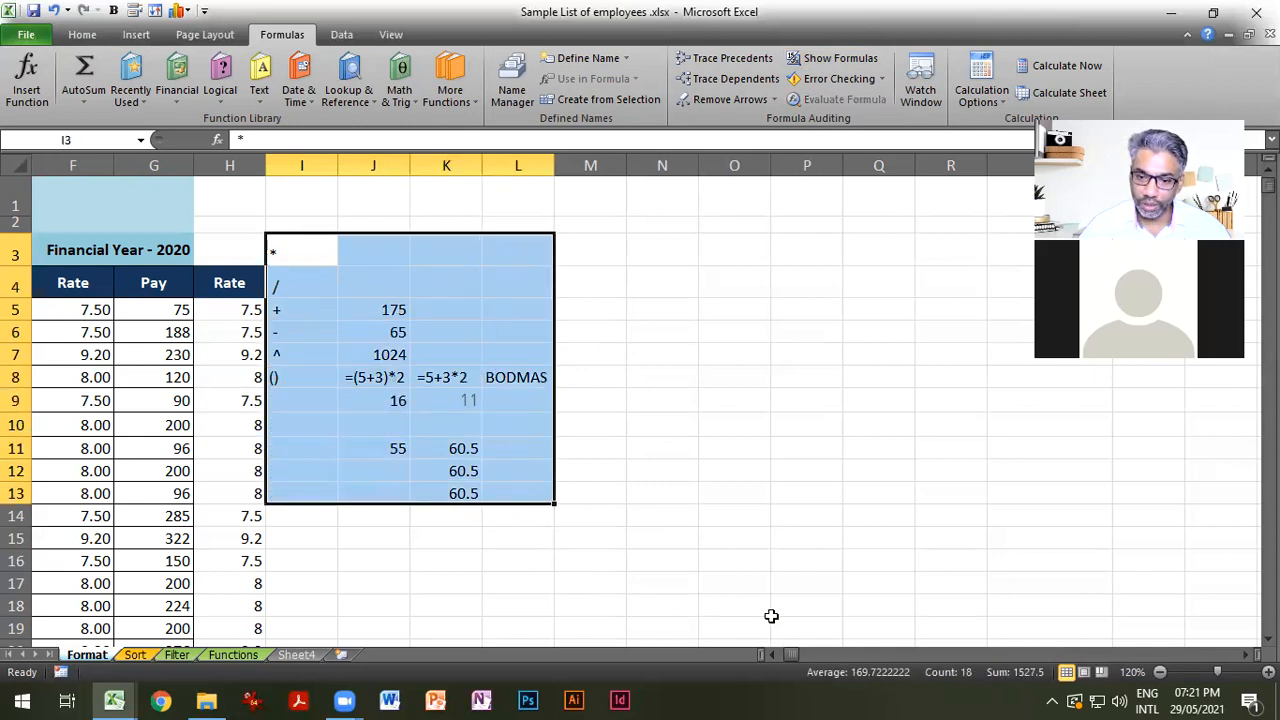
left_click(298, 252)
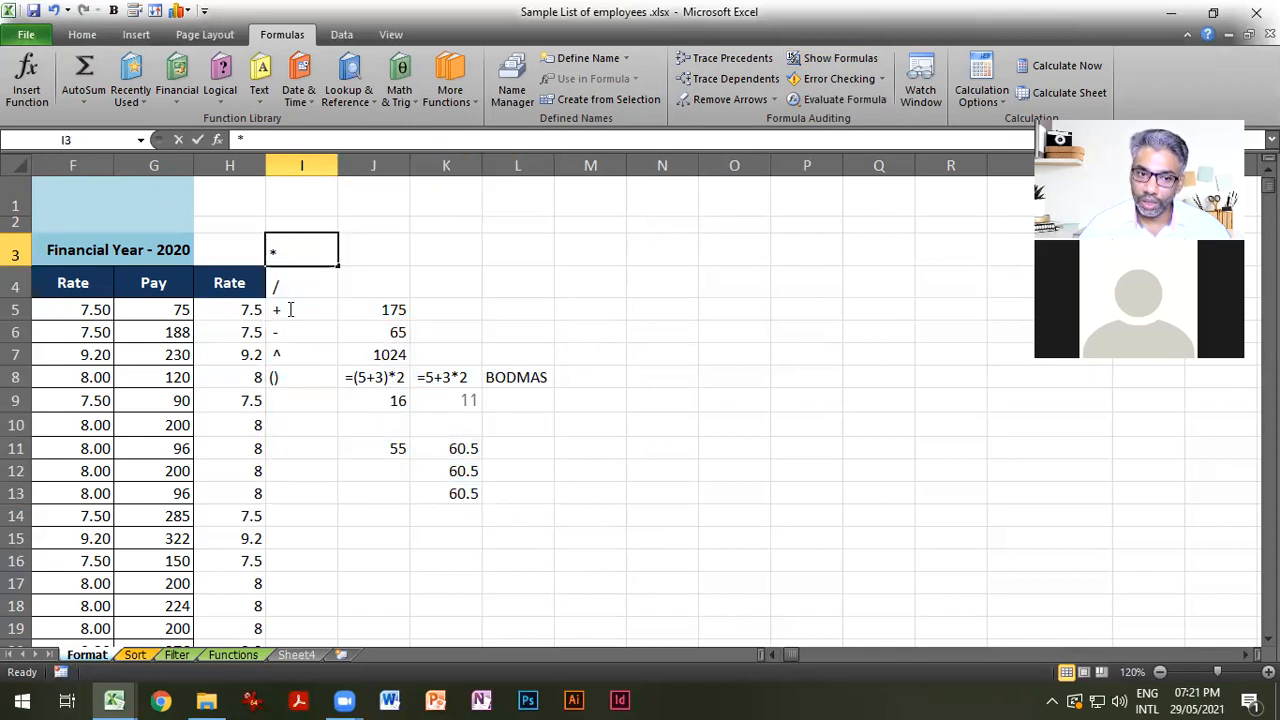
left_click_drag(297, 251, 297, 355)
left_click(82, 34)
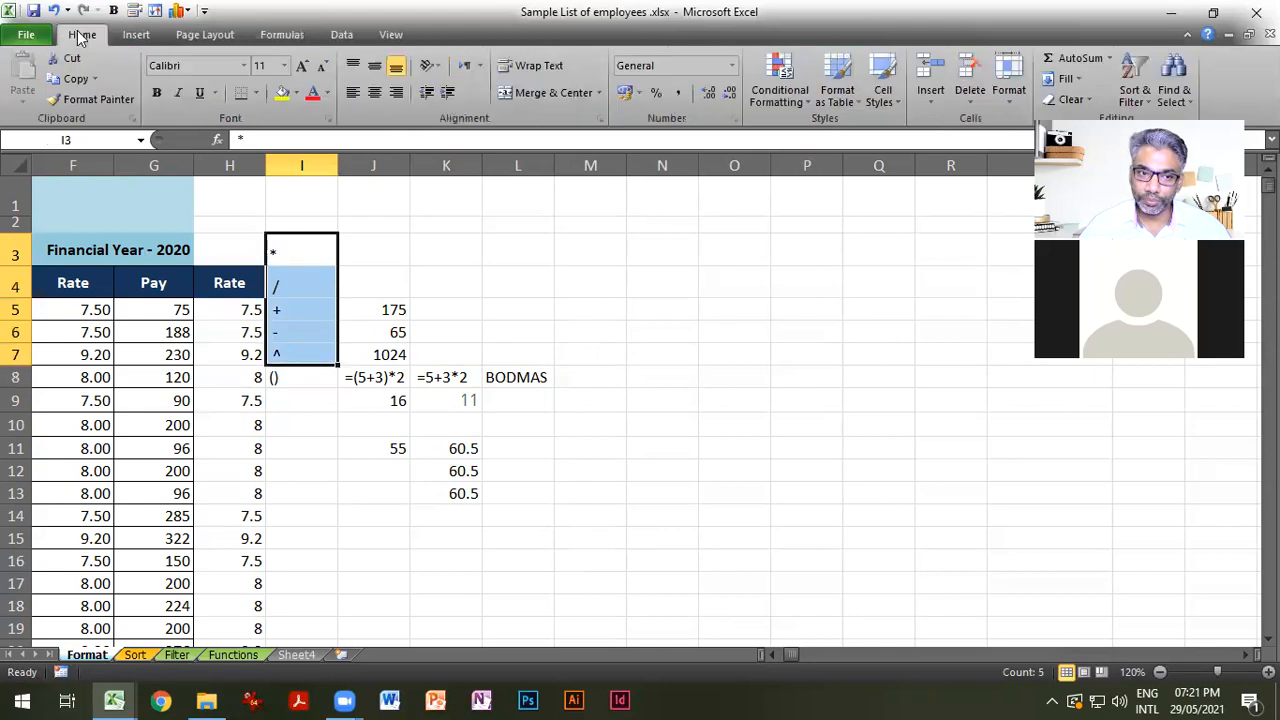
left_click(285, 93)
left_click(476, 418)
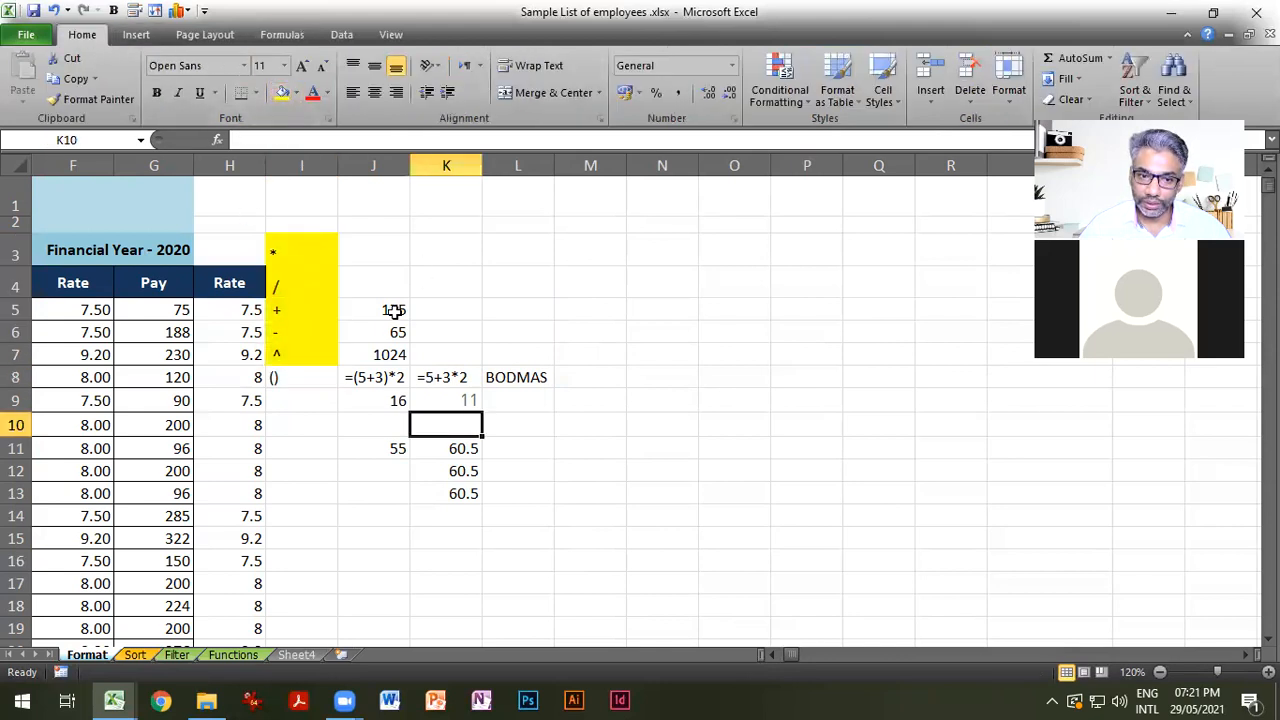
Turn the formula in cell K11 into visible text by putting an apostrophe before =J11*110%.
left_click_drag(462, 452, 440, 492)
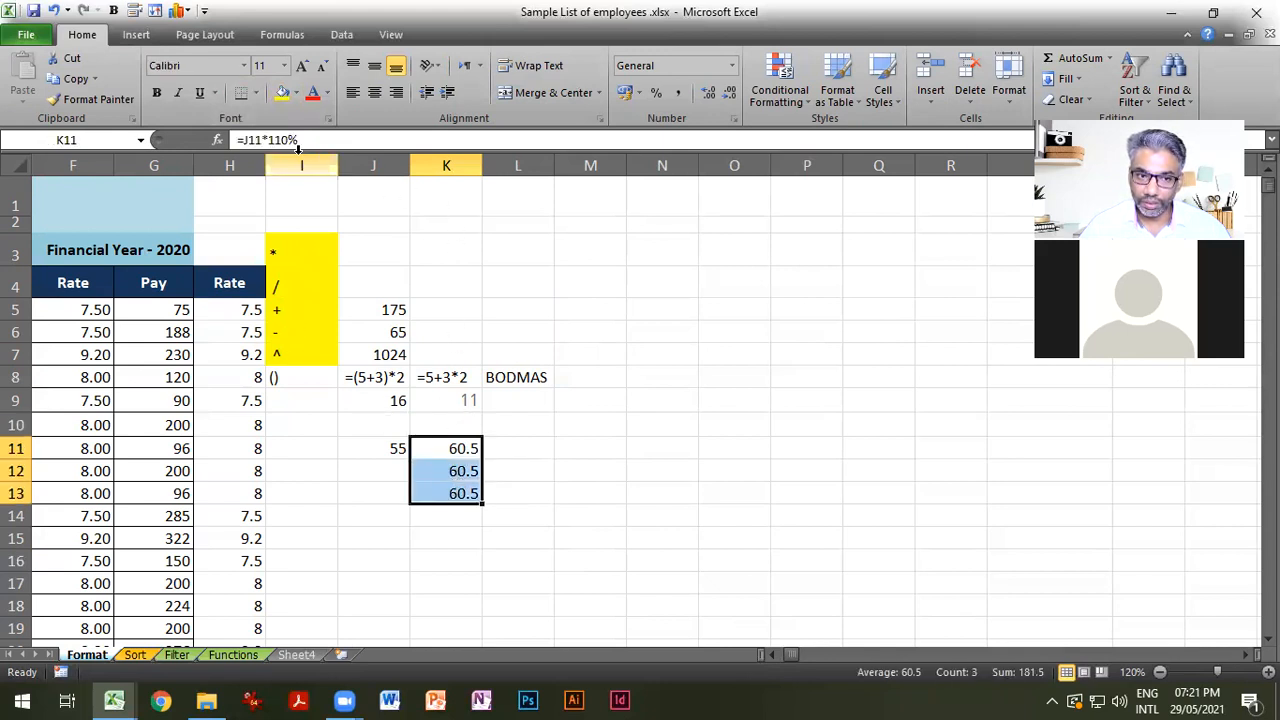
left_click(523, 452)
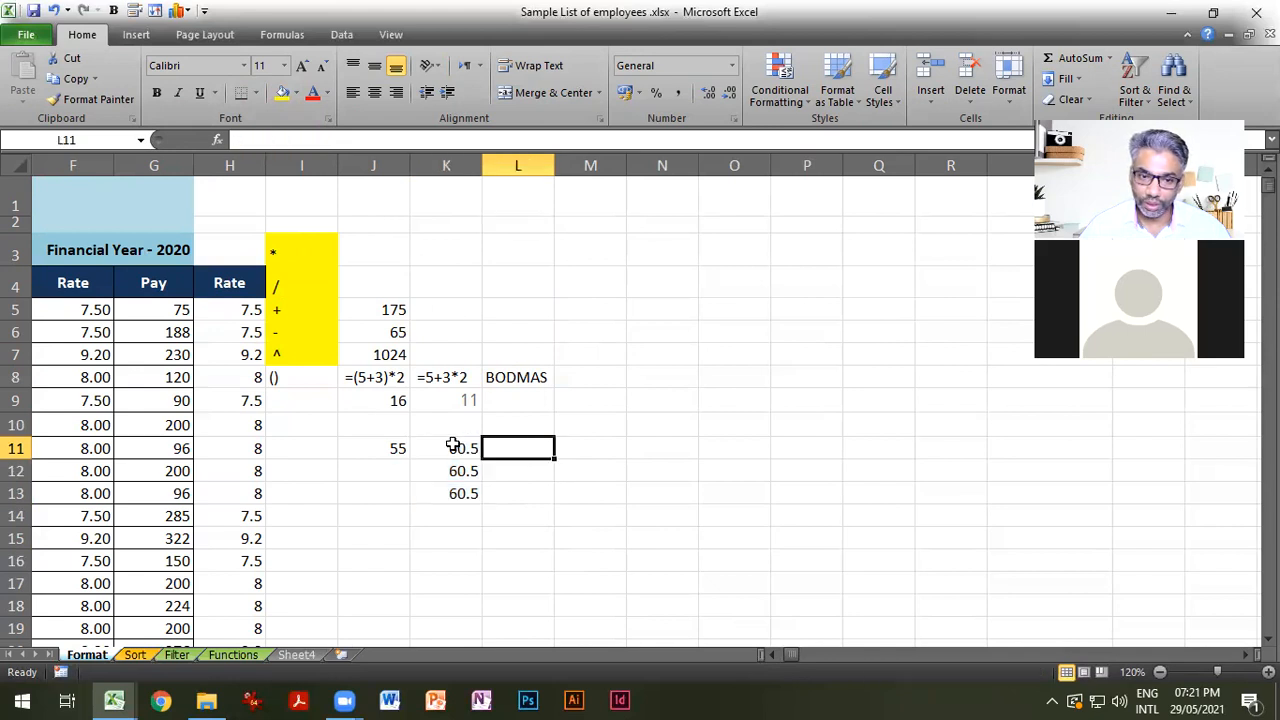
left_click(448, 449)
double_click(451, 448)
left_click(416, 448)
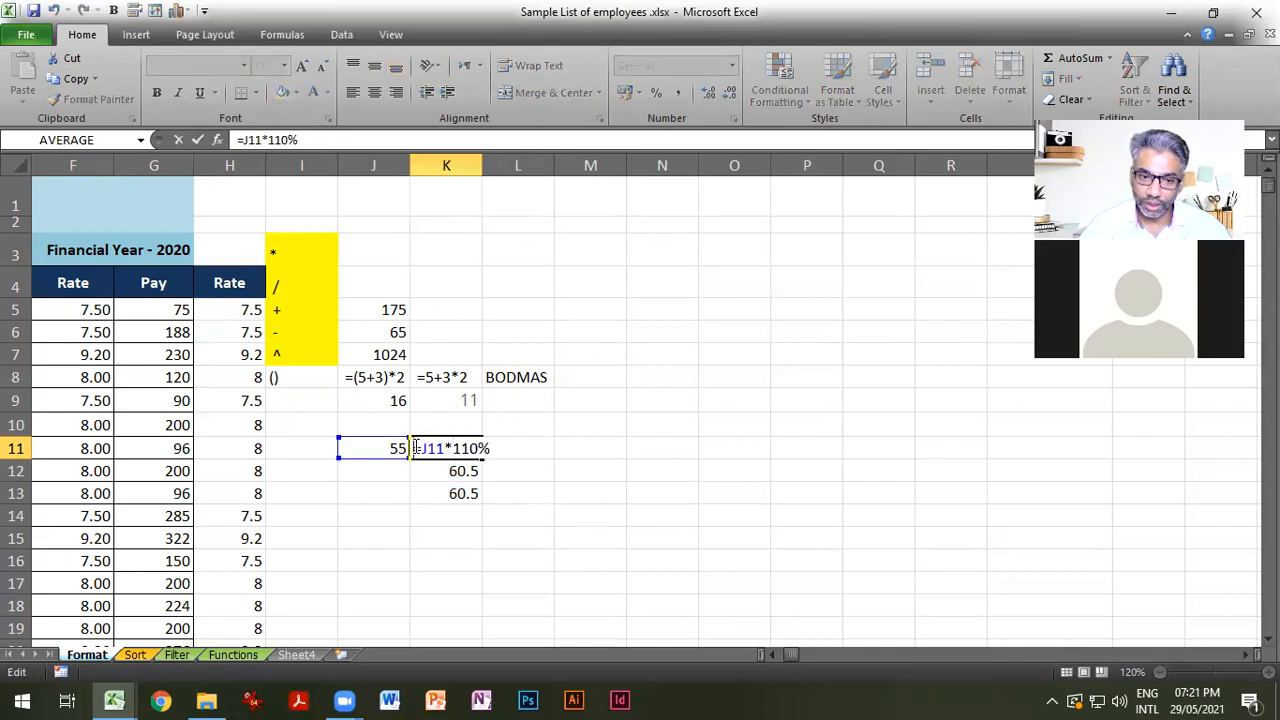
type("'")
left_click(526, 491)
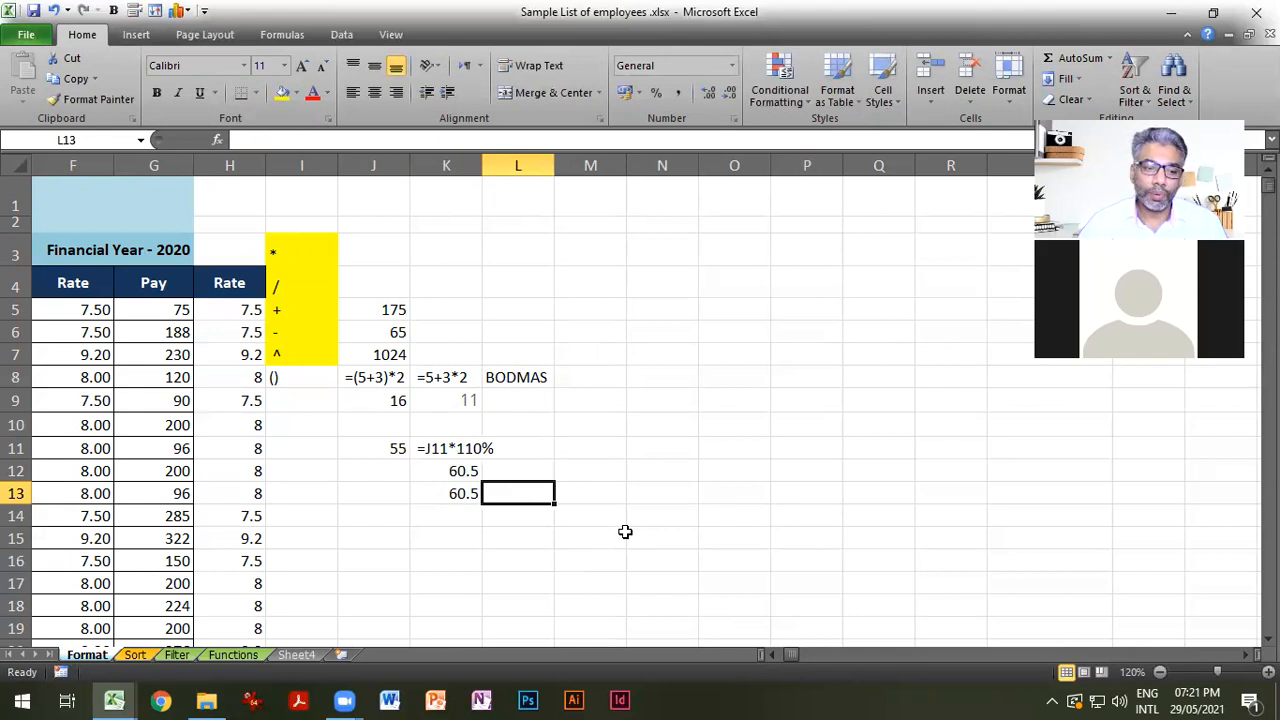
Examine the wage table on the Sort sheet and the order list in Sample Data.xlsx, and return to the employee workbook.
left_click(133, 654)
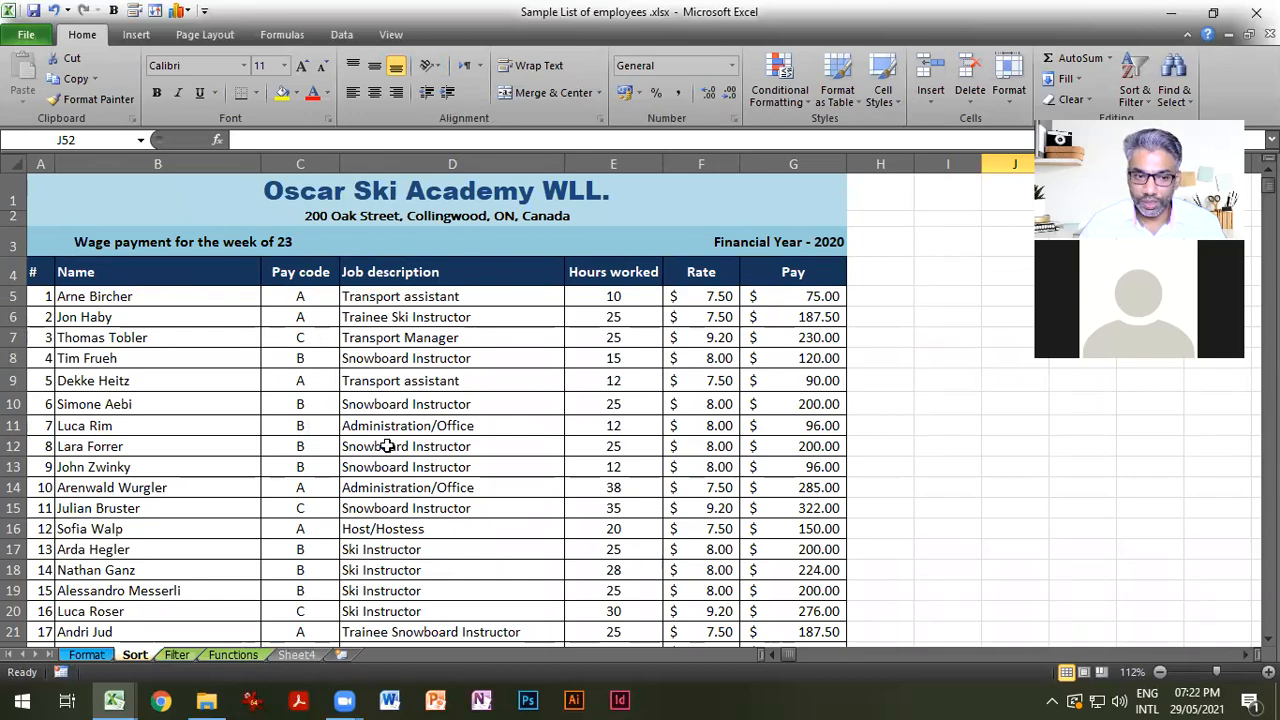
scroll(390, 467, "down", 4)
scroll(390, 467, "down", 5)
scroll(390, 467, "up", 9)
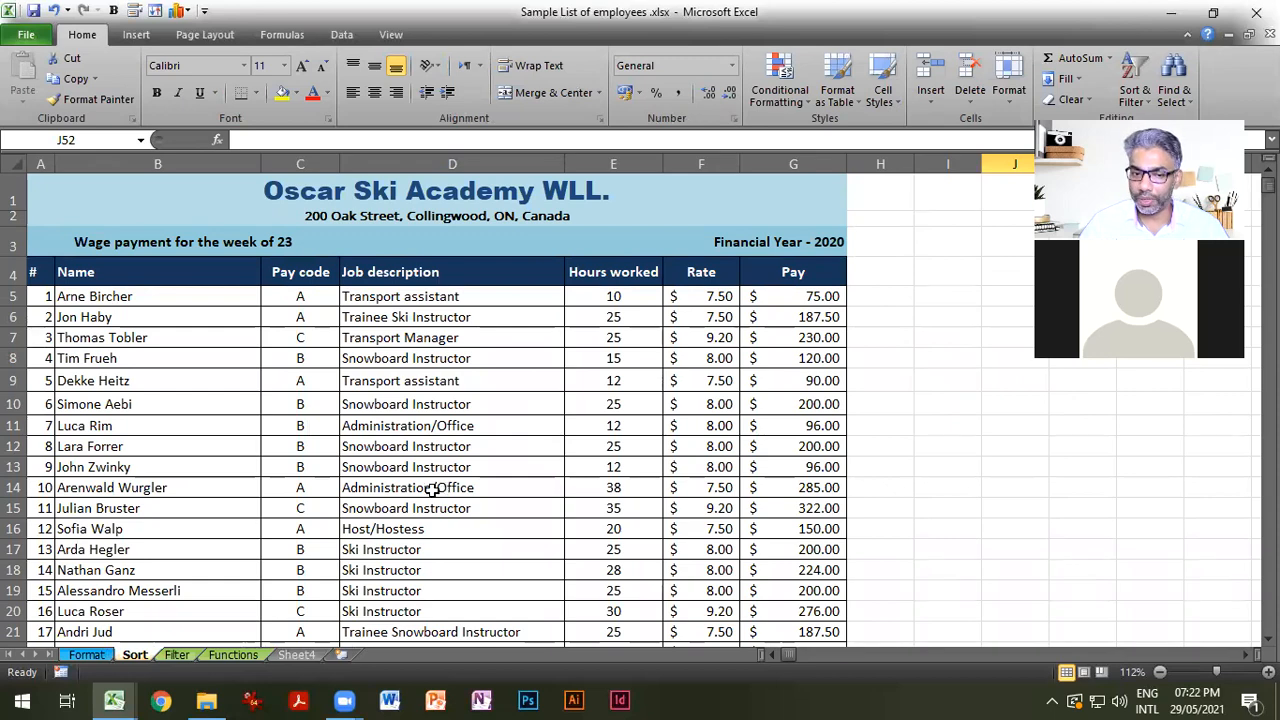
scroll(318, 477, "down", 8)
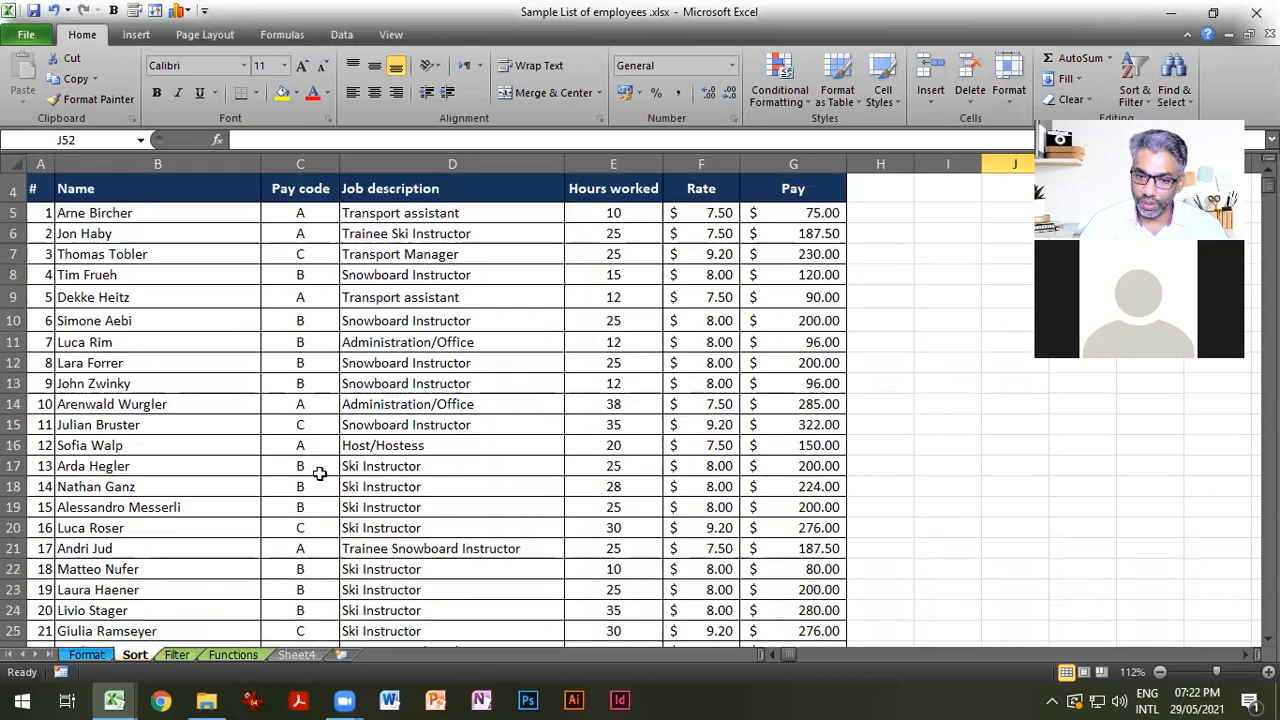
left_click(116, 699)
left_click(305, 620)
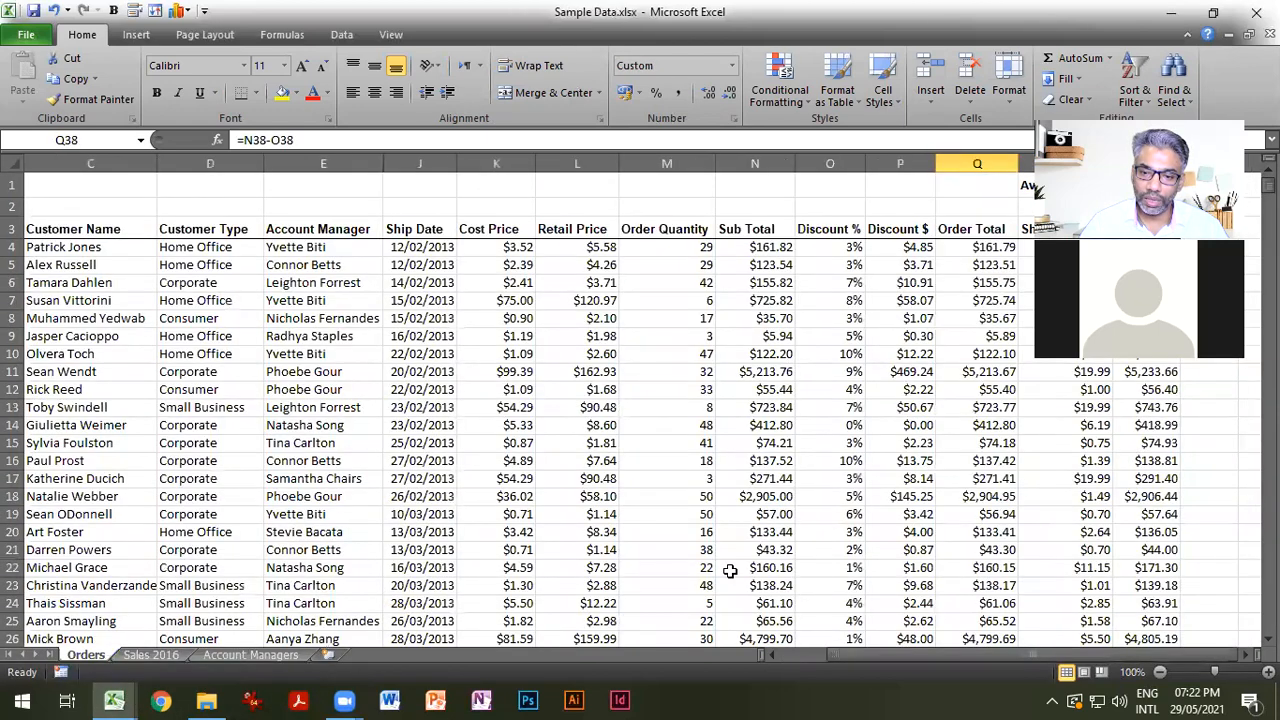
scroll(730, 577, "down", 1)
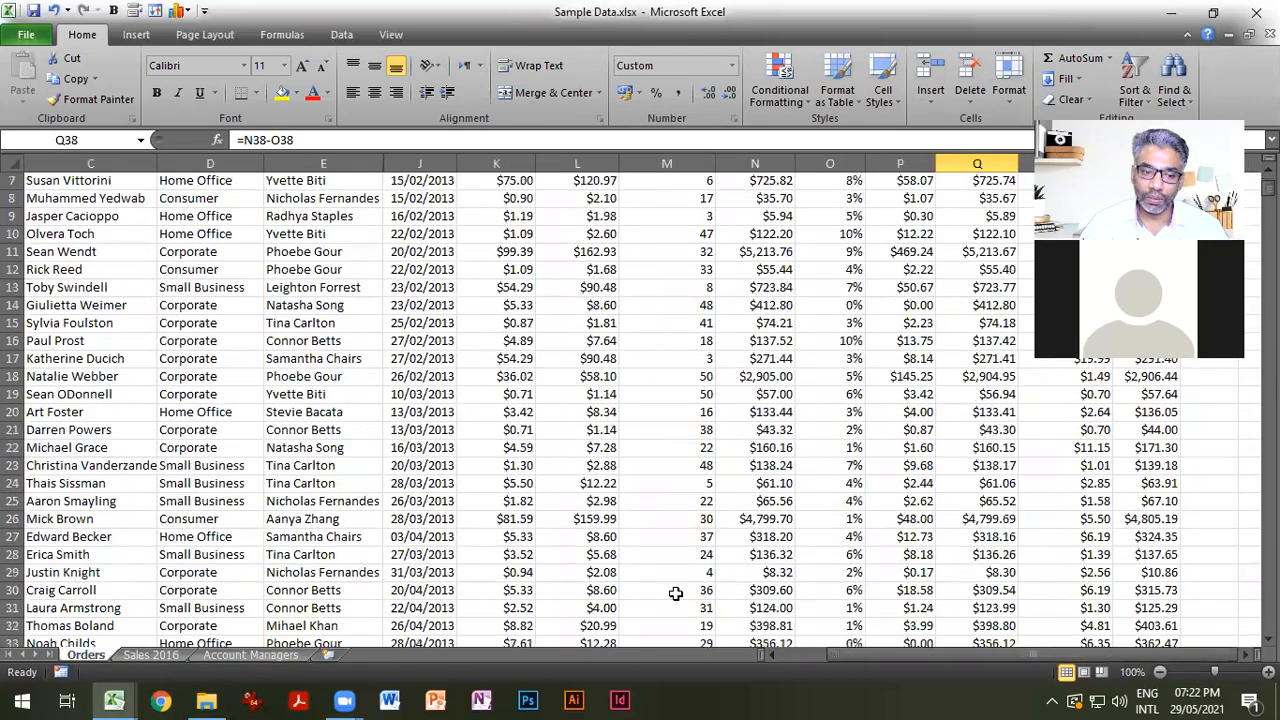
left_click(1172, 12)
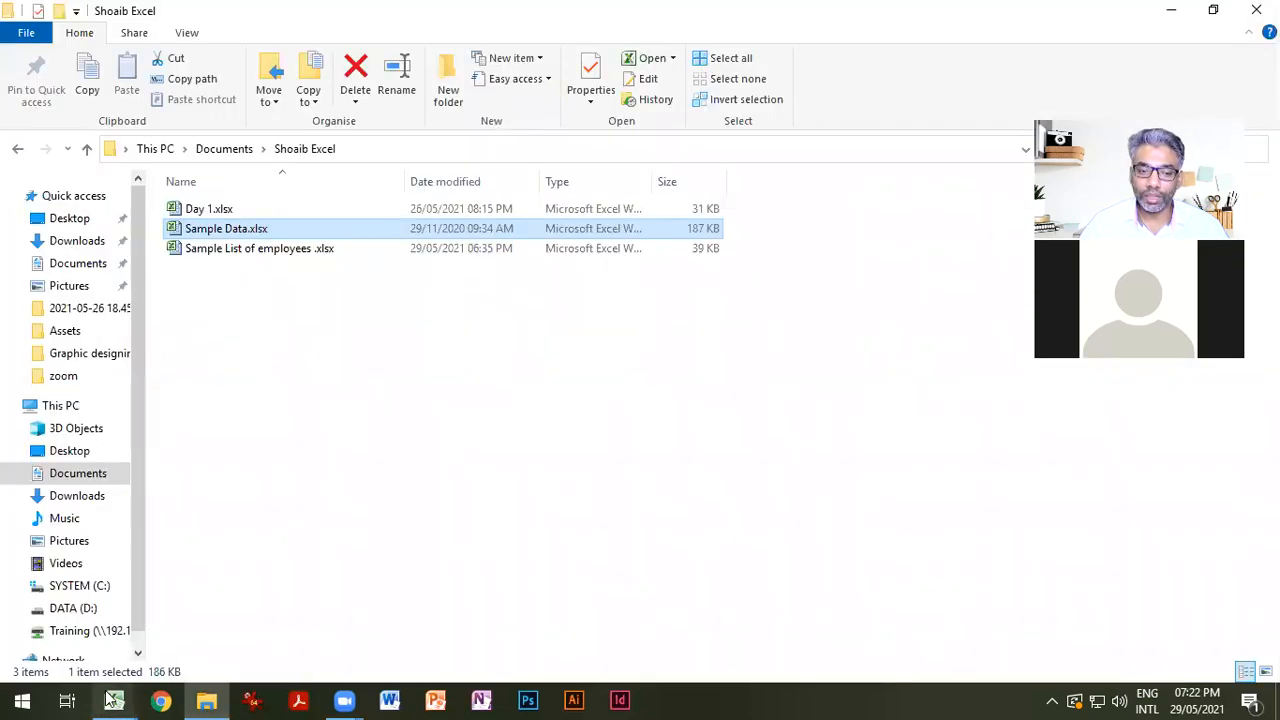
mouse_move(113, 700)
left_click(162, 631)
scroll(531, 469, "up", 8)
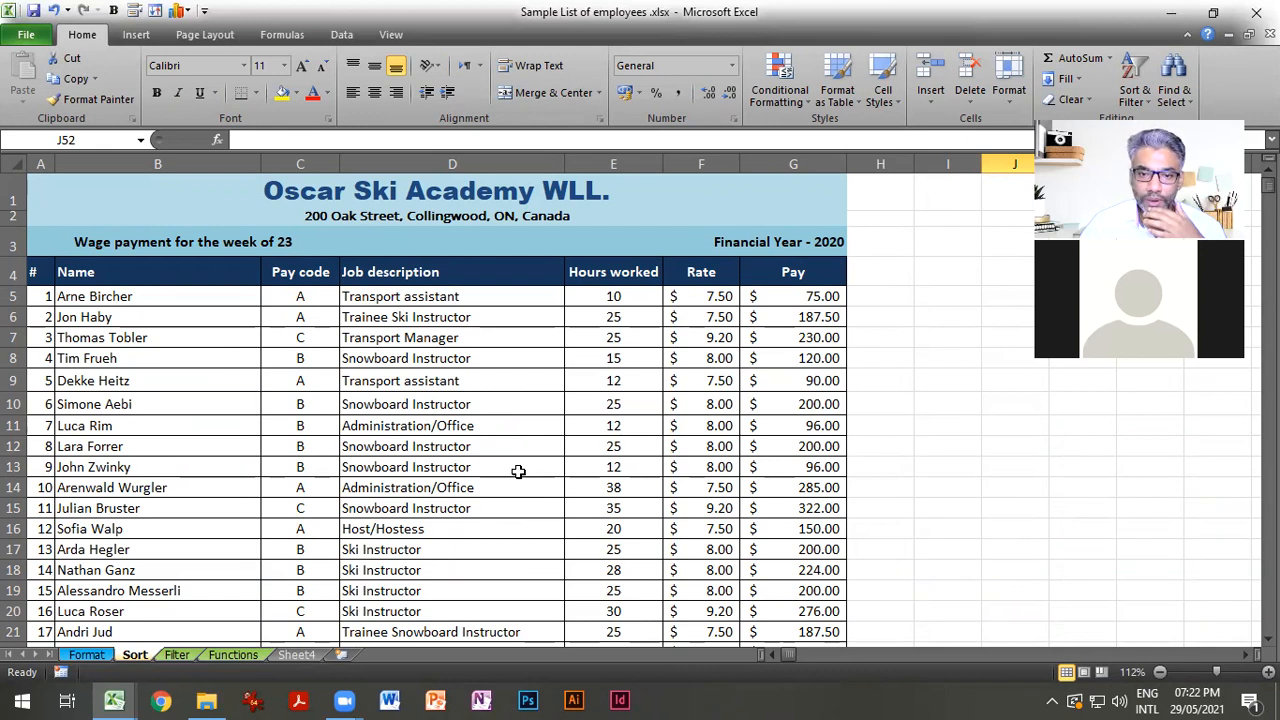
left_click_drag(452, 410, 449, 523)
key("ctrl+c")
left_click_drag(960, 444, 945, 512)
key("Escape")
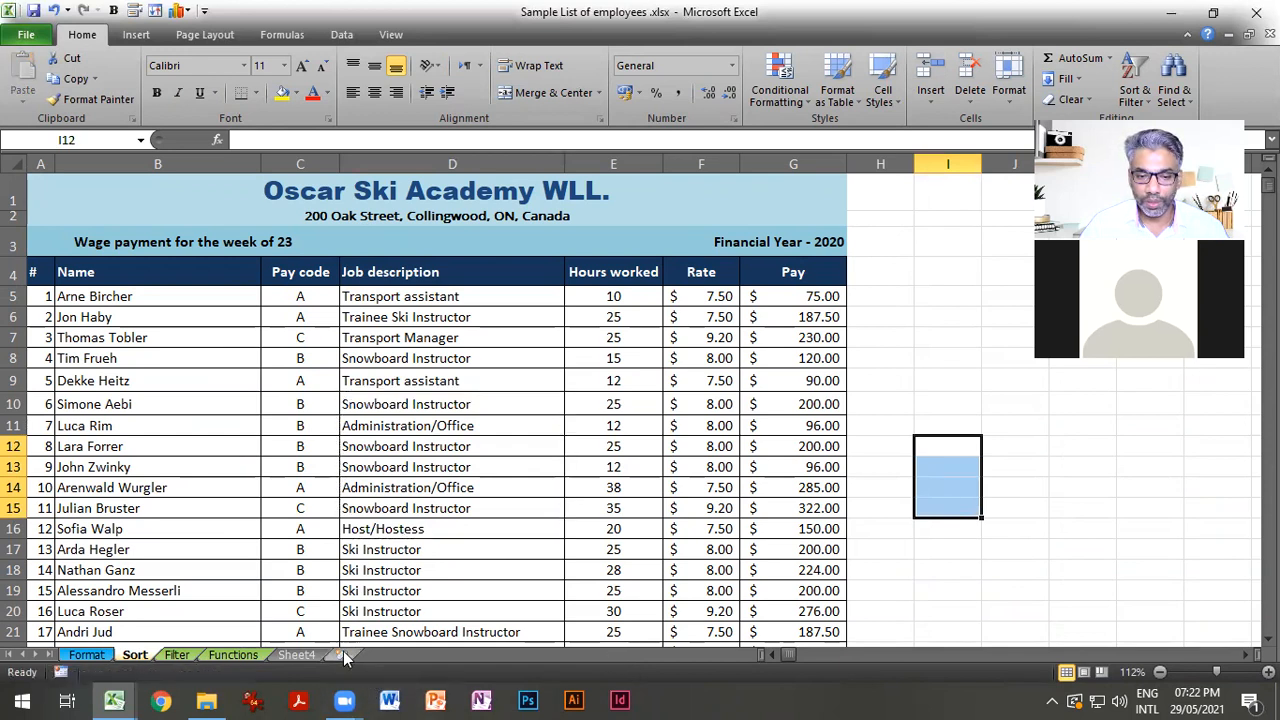
Add a new worksheet and copy the job descriptions in D9:D17 of the Sort sheet to its cell H10.
left_click(341, 654)
left_click(480, 352)
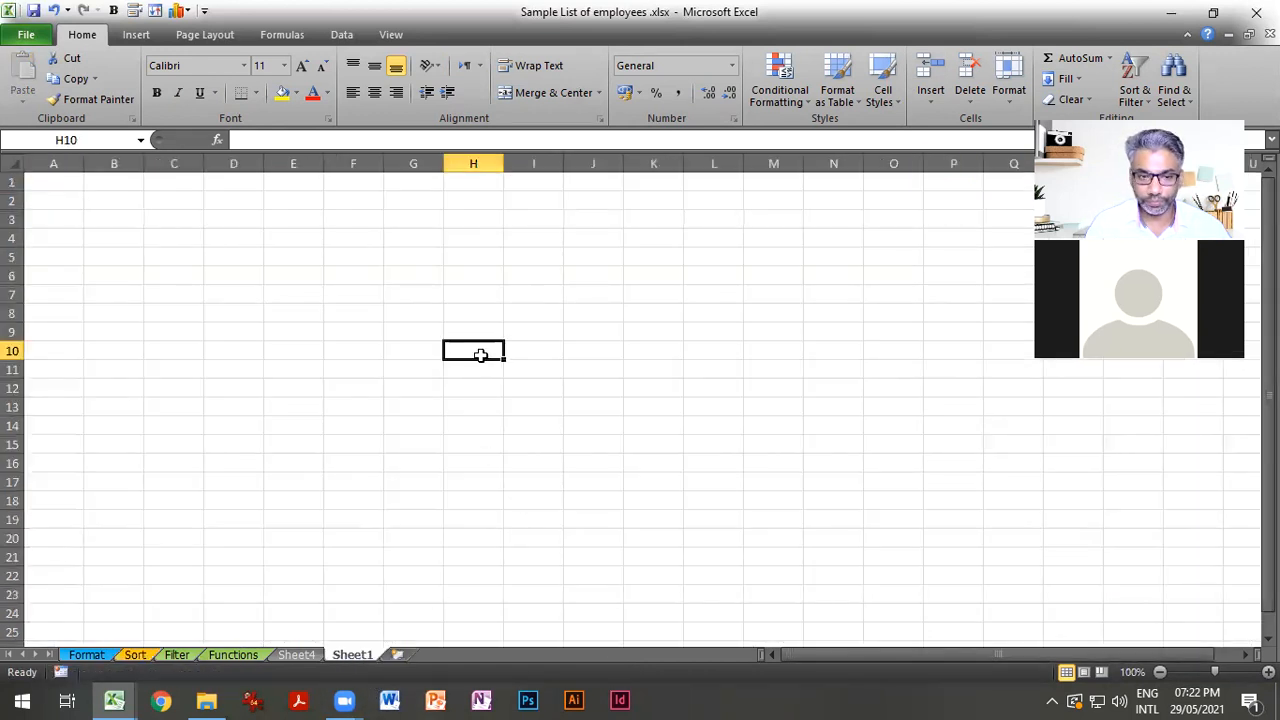
left_click(135, 654)
left_click_drag(380, 388, 392, 556)
key("ctrl+c")
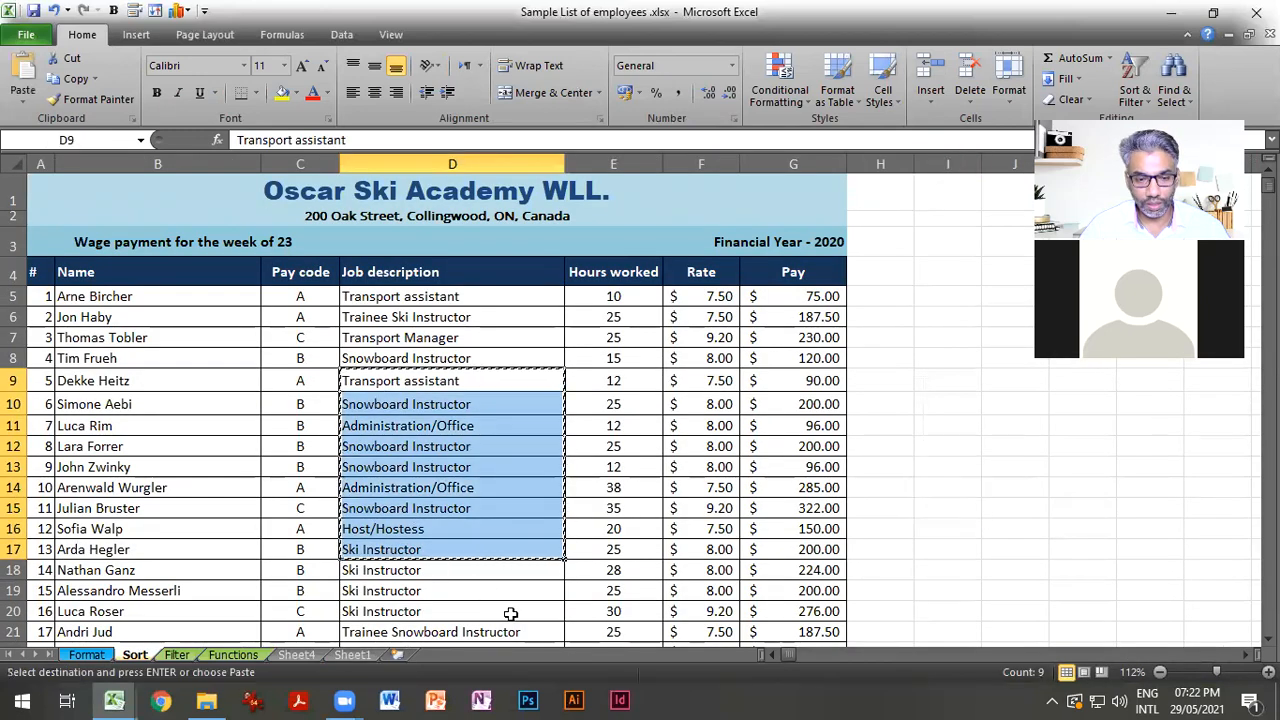
left_click(373, 654)
key("ctrl+v")
left_click(692, 512)
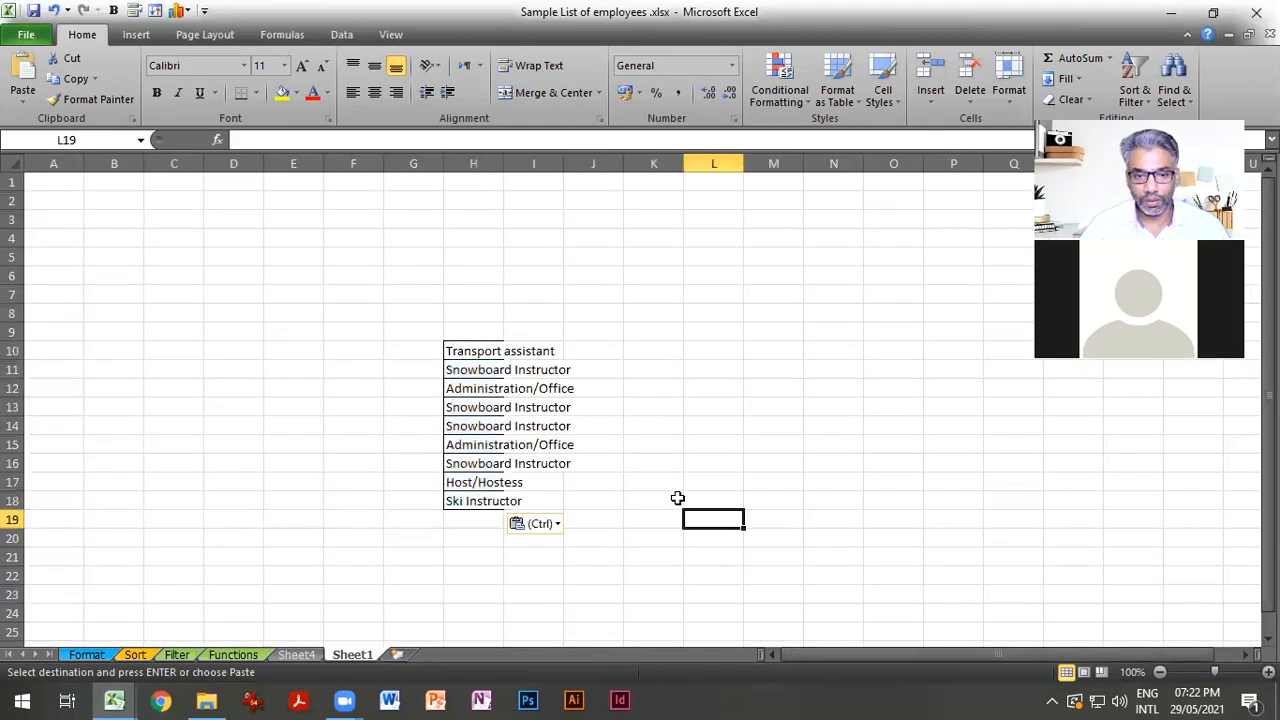
Widen column H so the copied job descriptions fit inside their cells.
left_click_drag(503, 164, 599, 166)
left_click(506, 351)
left_click(506, 407)
left_click(506, 462)
left_click(500, 388)
left_click(522, 351)
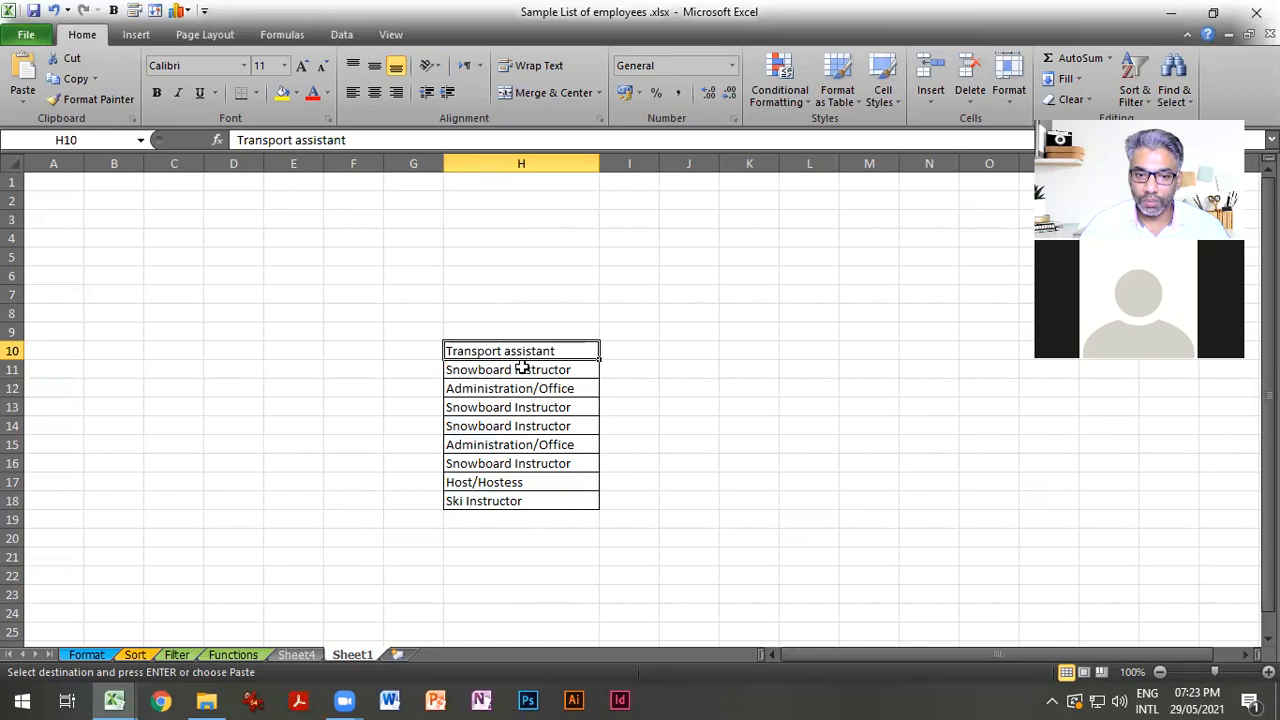
Try sorting the job descriptions in H10:H18 from A to Z, and undo the sort.
left_click_drag(531, 347, 537, 446)
left_click(565, 366)
left_click(554, 405)
left_click(537, 371)
left_click_drag(537, 353, 542, 497)
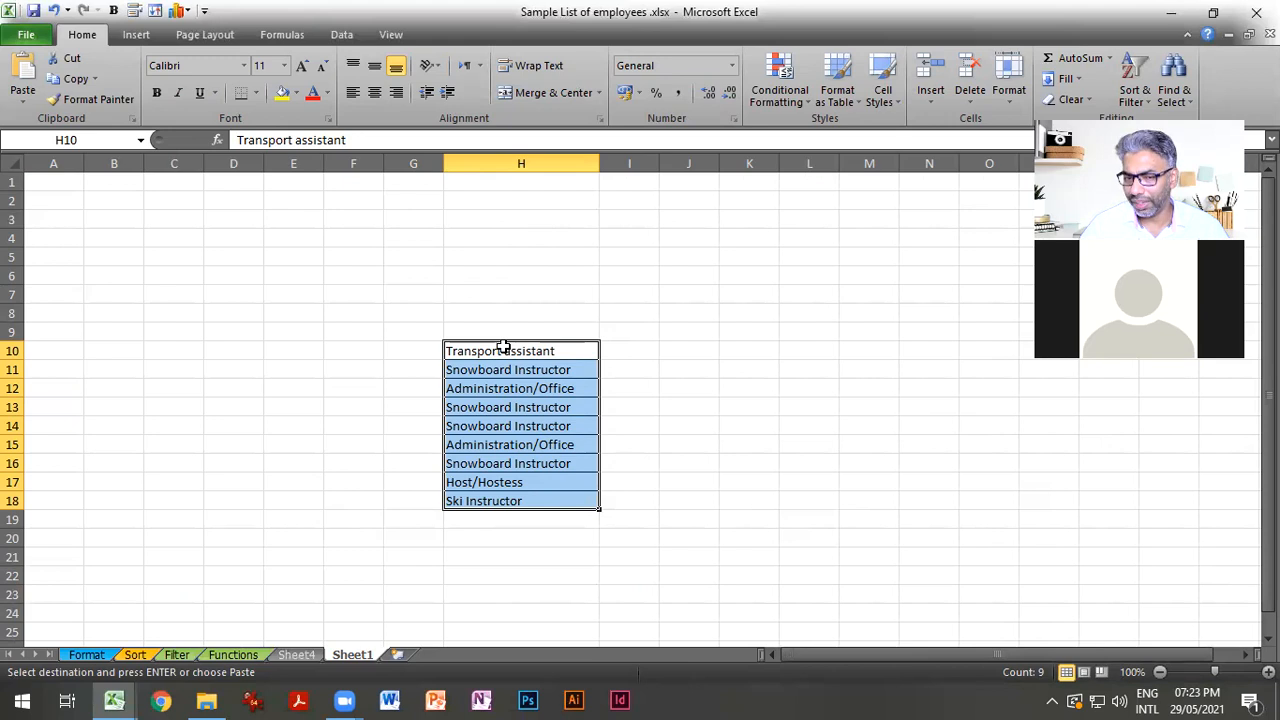
left_click_drag(500, 351, 498, 501)
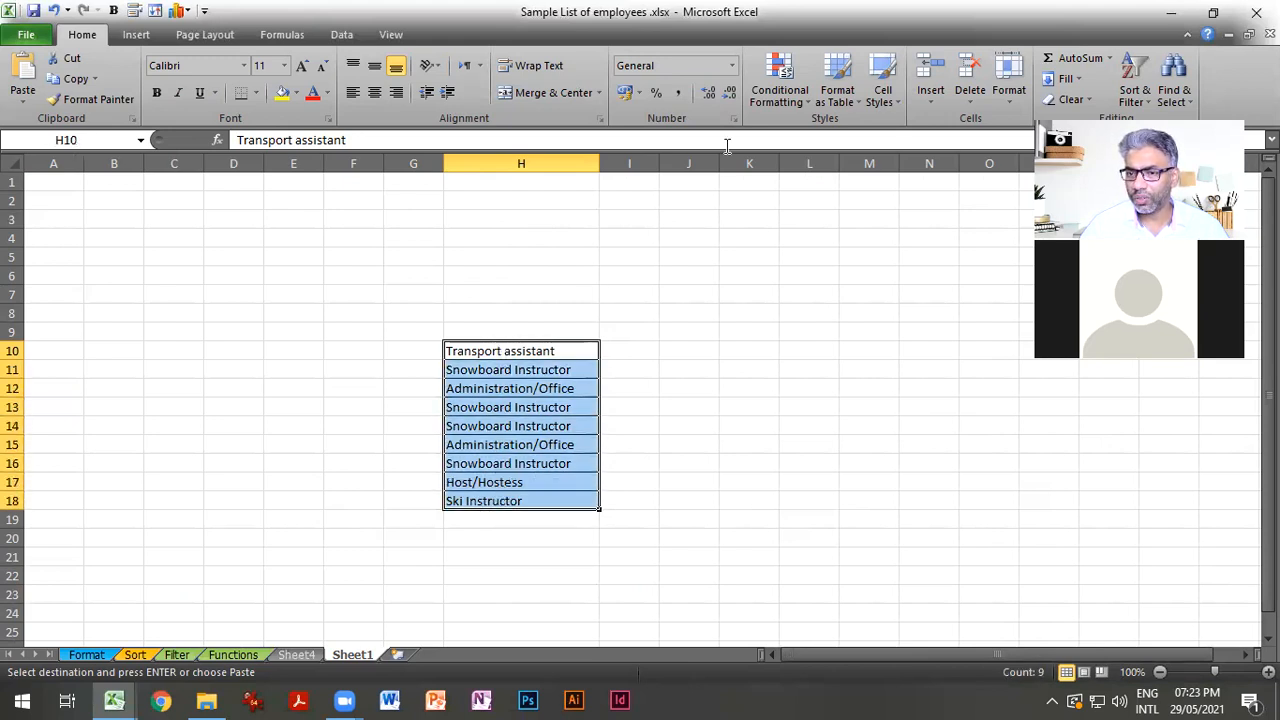
left_click(1133, 98)
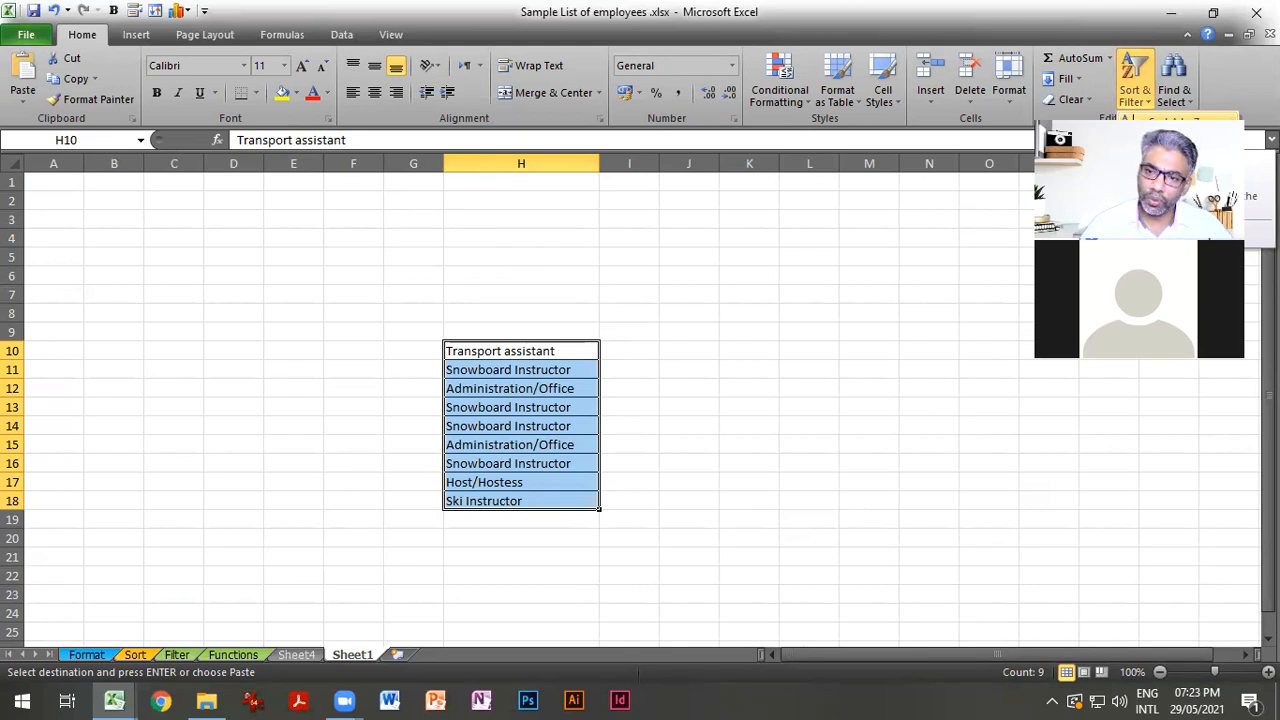
left_click(1165, 121)
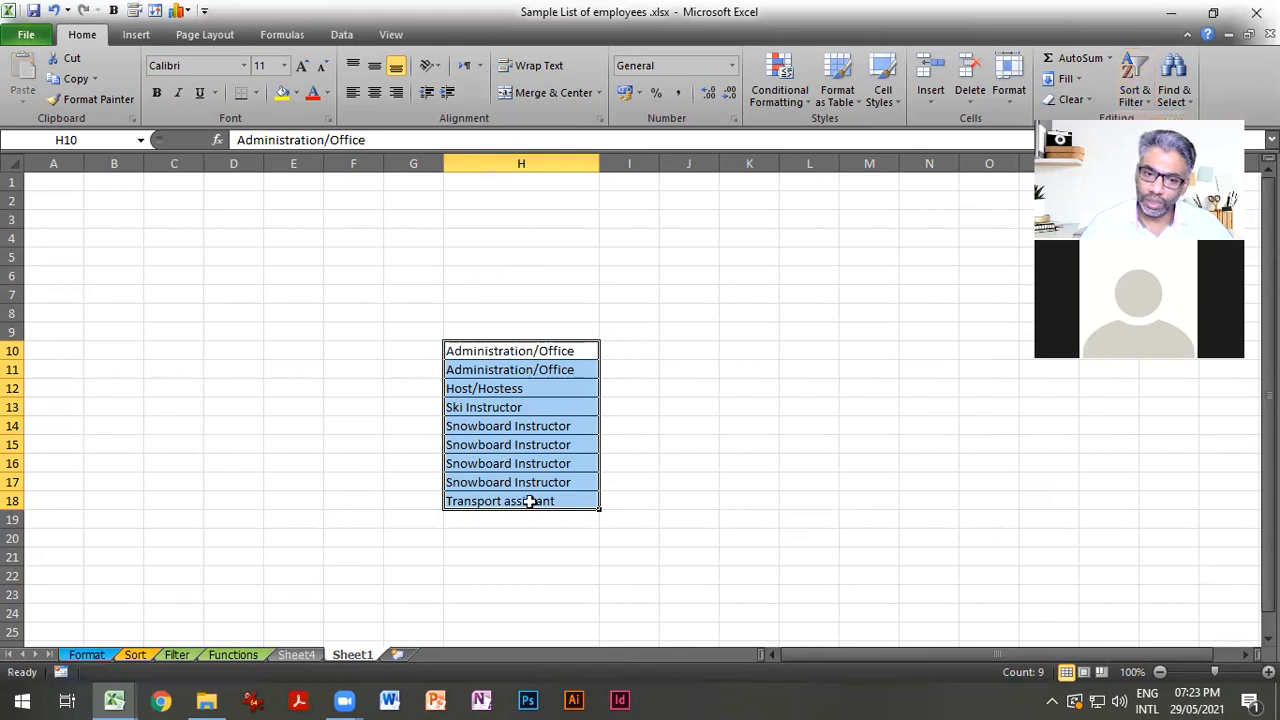
key("ctrl+z")
left_click(678, 462)
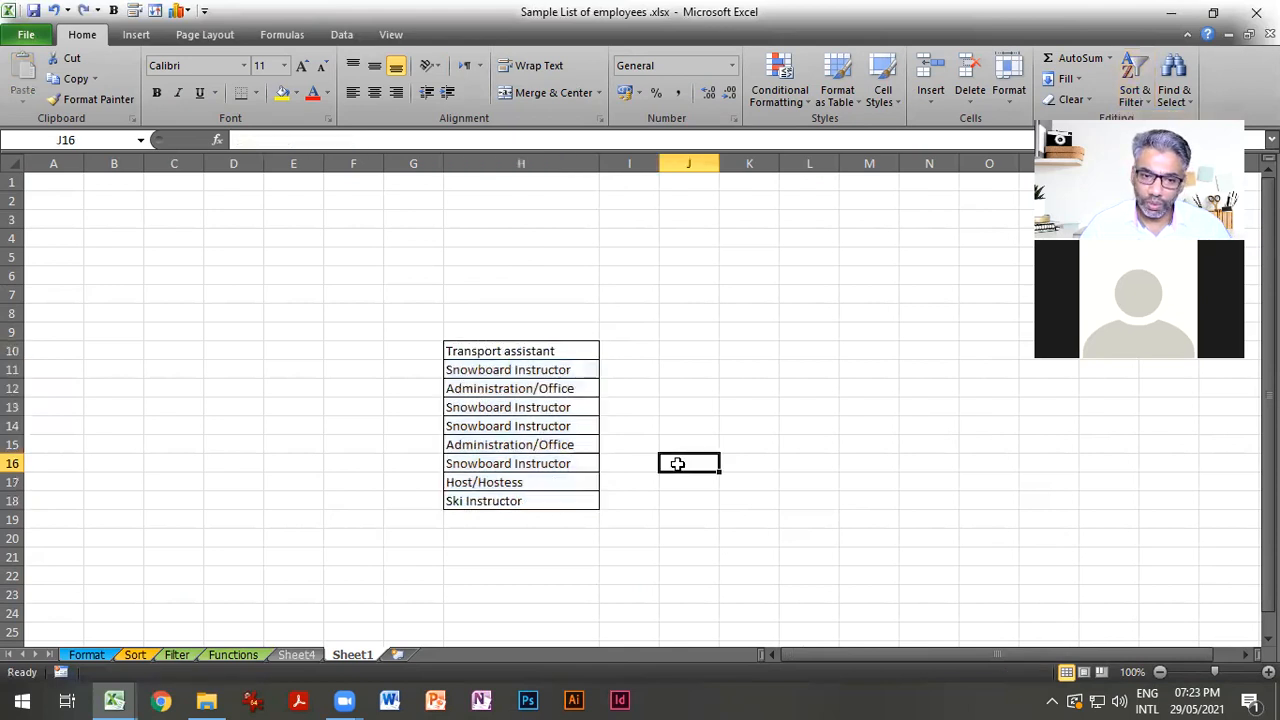
Number the job descriptions from 1 to 9 in cells G10:G18 with a filled series.
left_click(415, 351)
type("1")
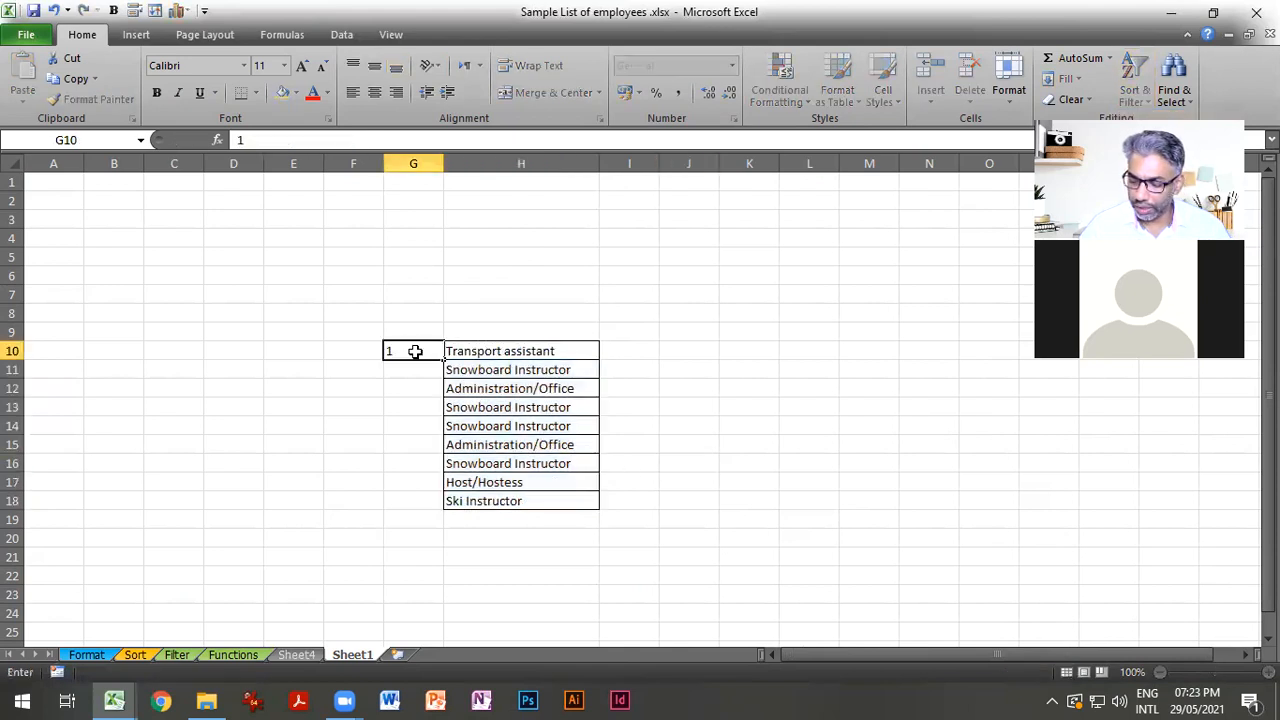
key("Return")
type("2")
key("Return")
left_click_drag(431, 347, 444, 506)
left_click(521, 575)
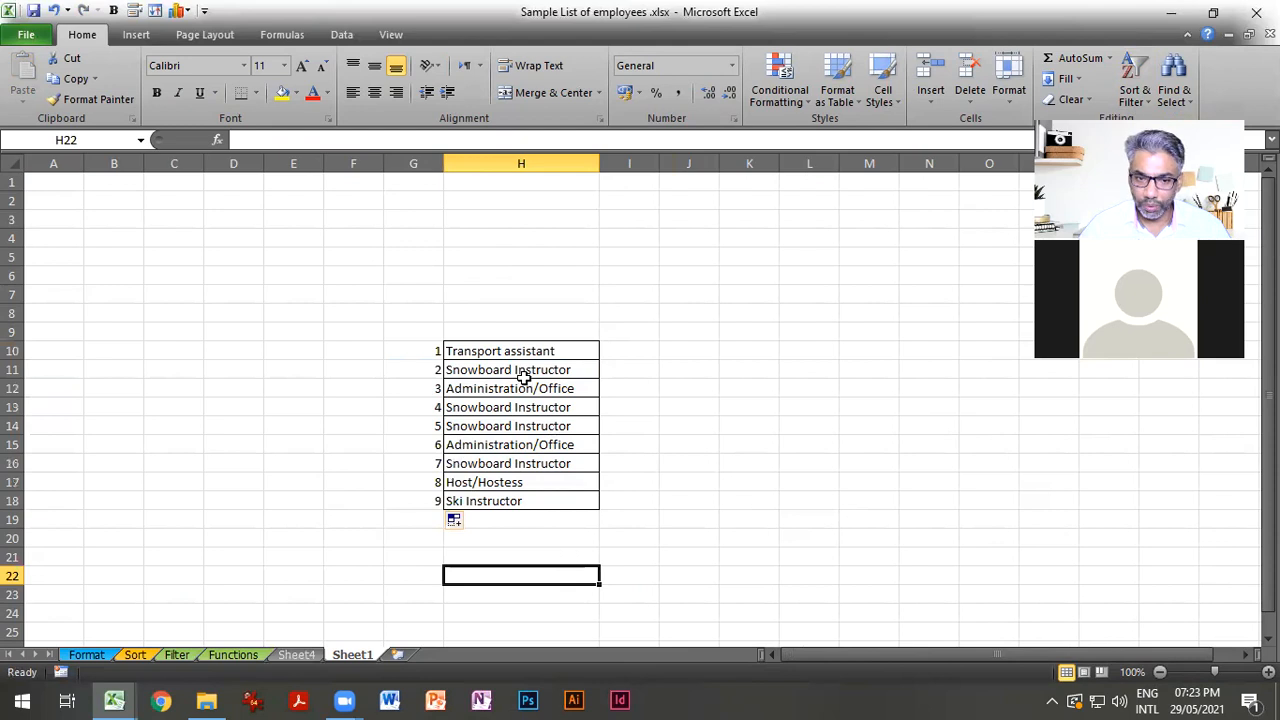
Apply all borders to the serial numbers in cells G10:G17.
left_click_drag(422, 352, 428, 484)
left_click(256, 92)
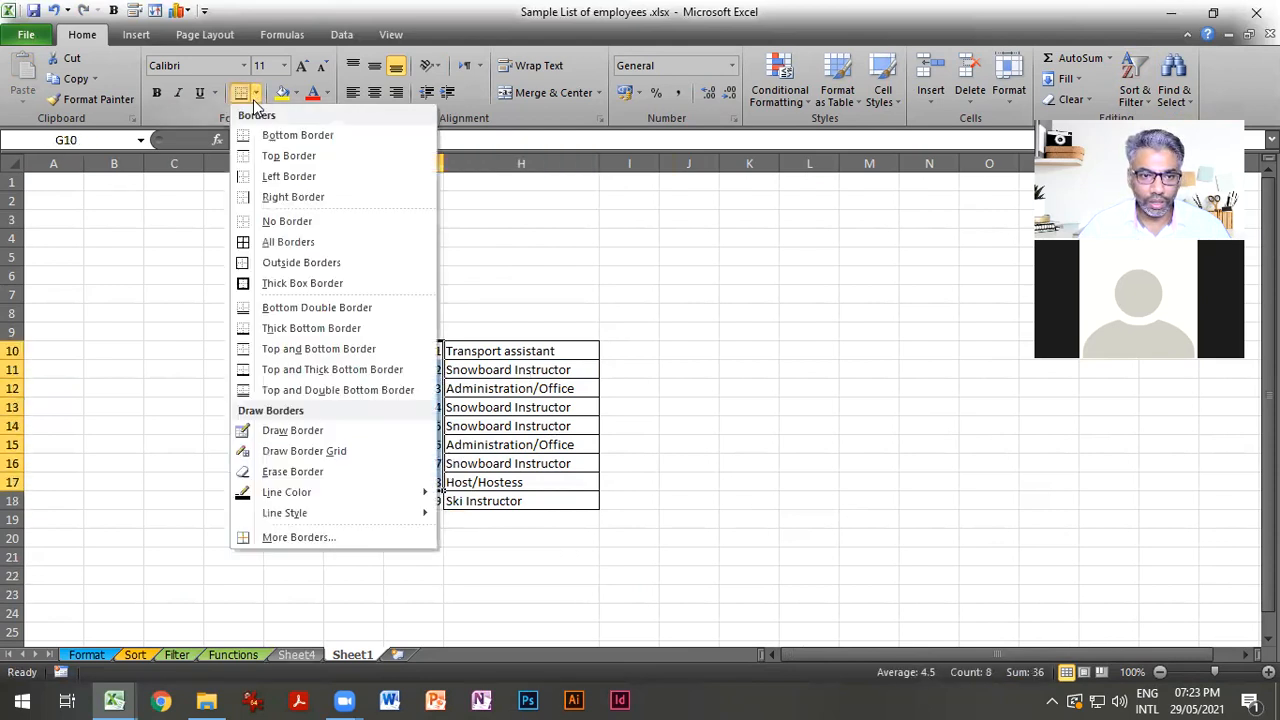
left_click(267, 242)
left_click(588, 426)
left_click(433, 498)
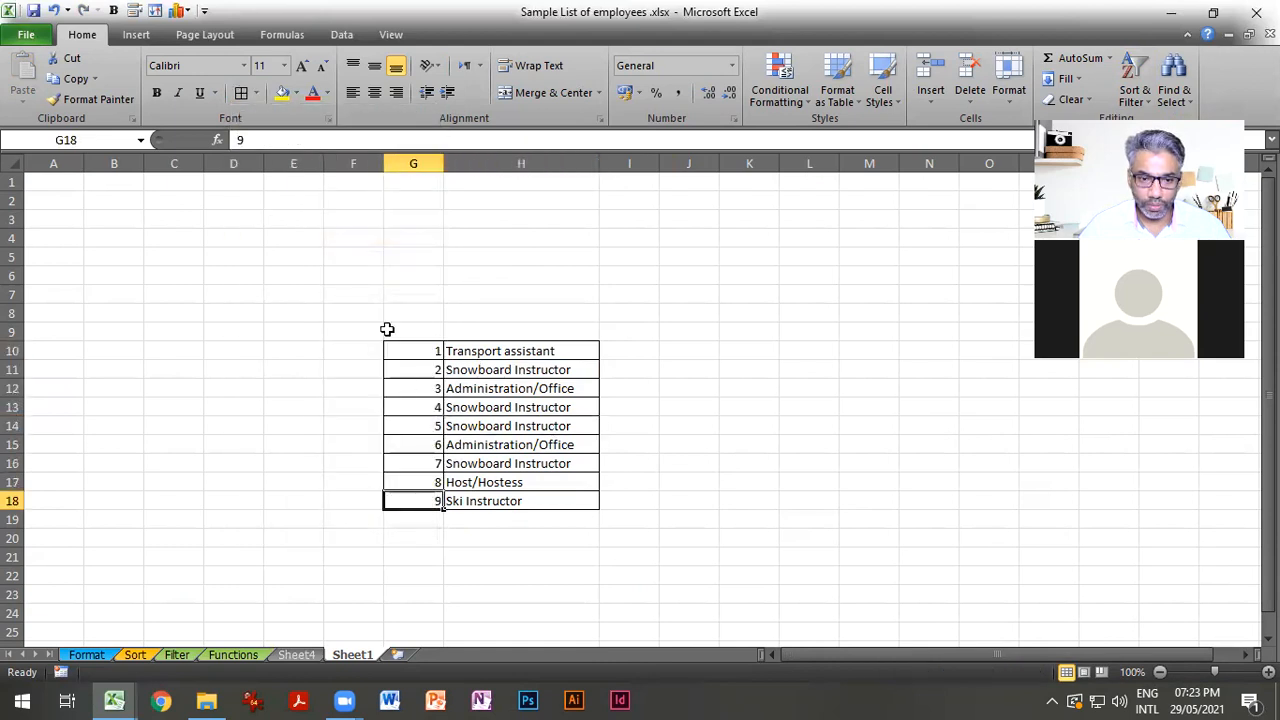
Try sorting the numbered list in G10:H18 by job description from A to Z, and undo the sort.
left_click(640, 440)
left_click_drag(434, 345, 531, 499)
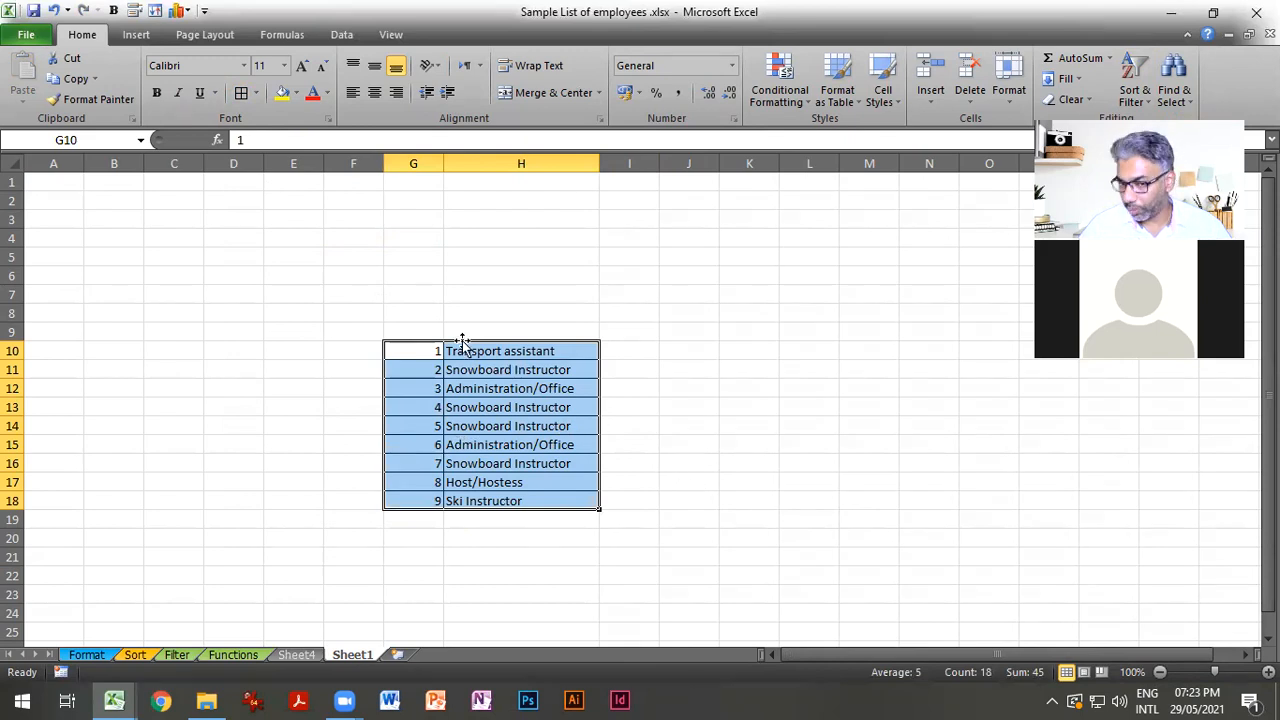
left_click(540, 363)
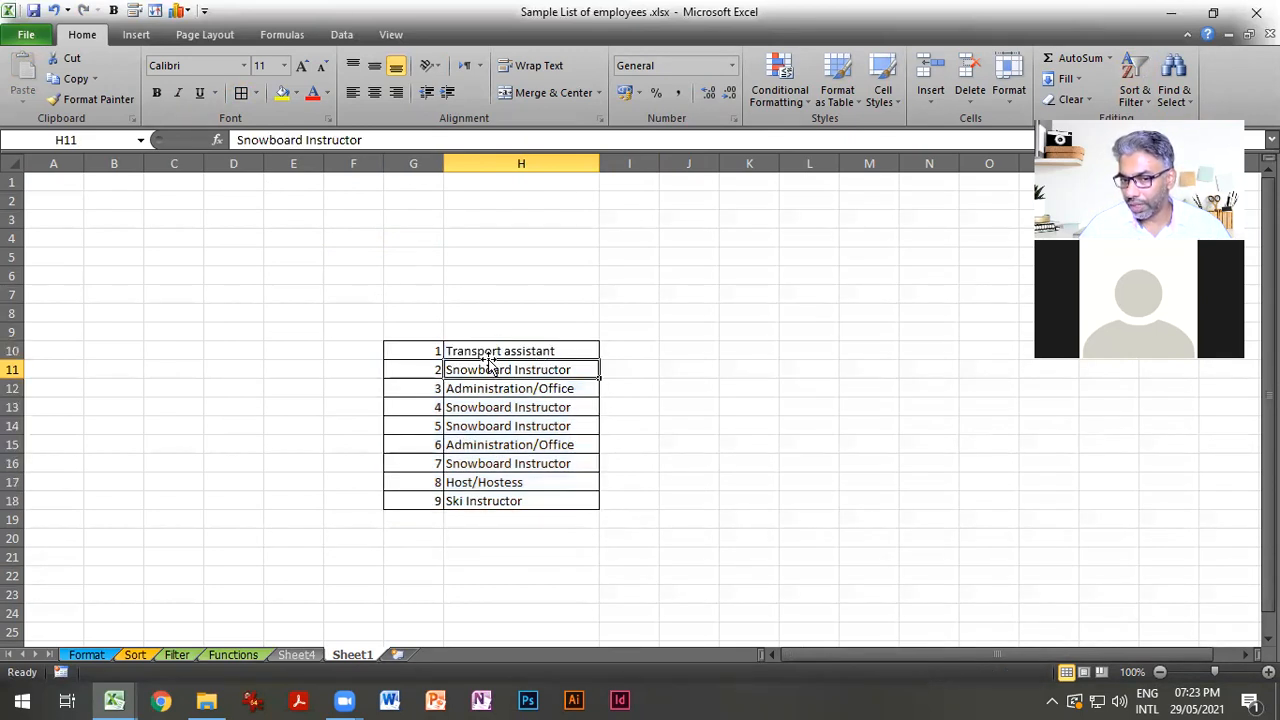
left_click(506, 440)
left_click(504, 408)
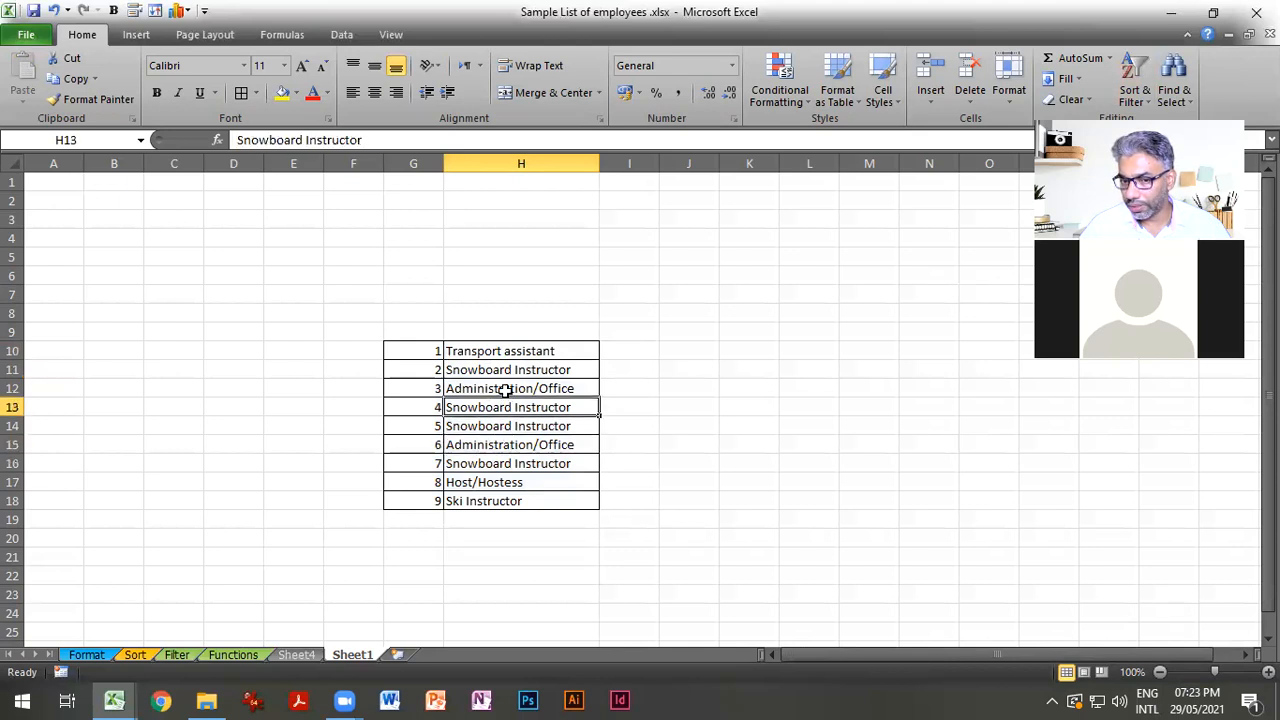
left_click(1137, 96)
left_click(1160, 128)
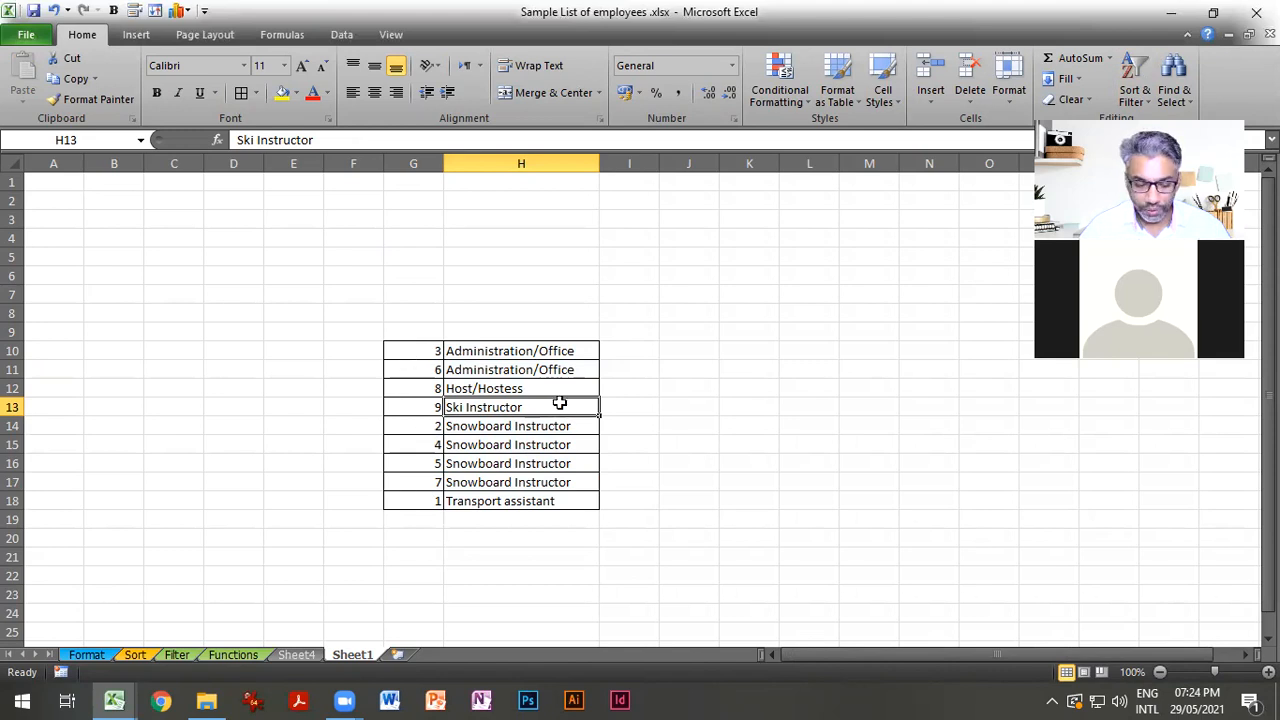
key("ctrl+z")
left_click(533, 370)
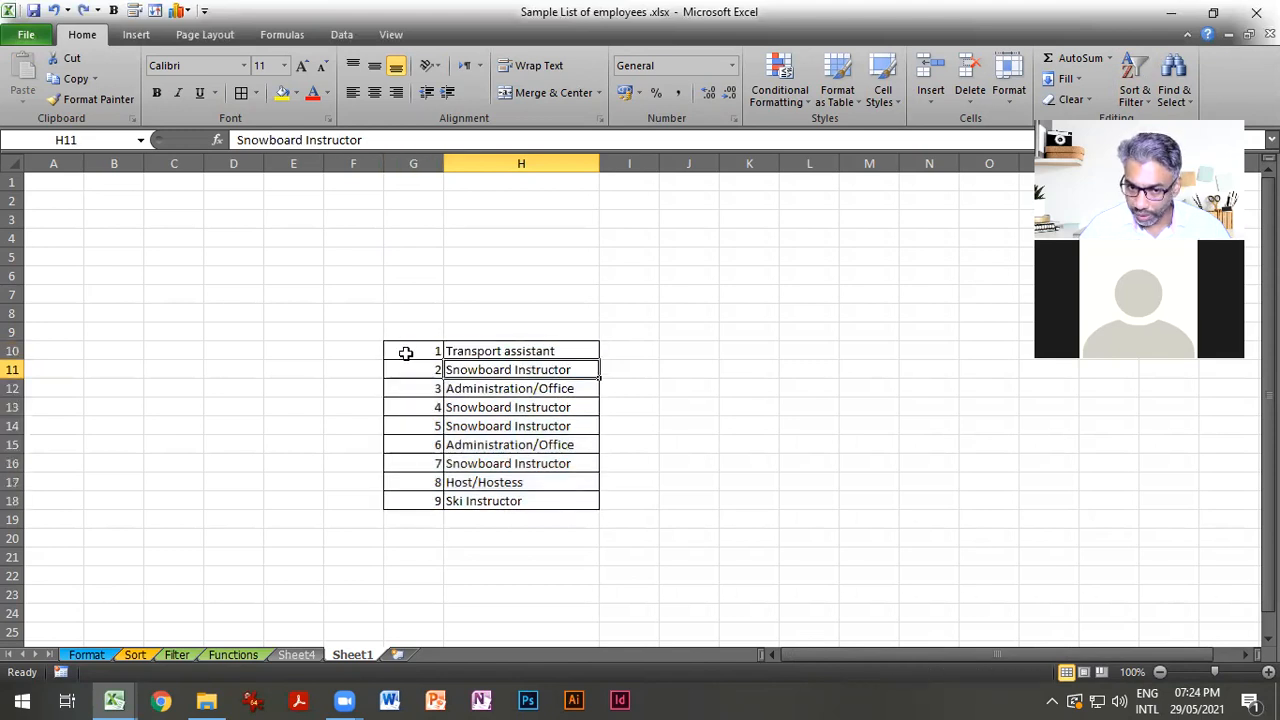
Sort only the job descriptions in H10:H18 from A to Z, continuing with the current selection so the serial numbers are left out.
left_click_drag(406, 355, 406, 500)
left_click(514, 463)
left_click(503, 352)
left_click_drag(503, 352, 486, 500)
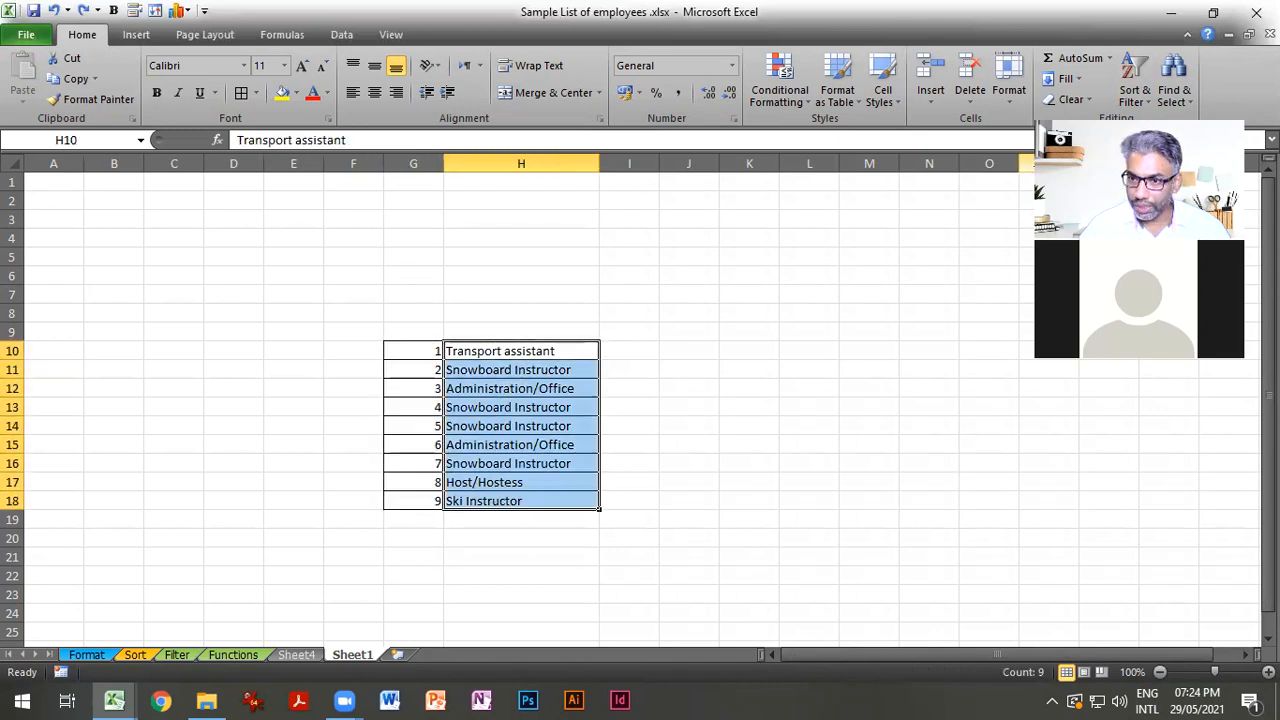
left_click(1168, 128)
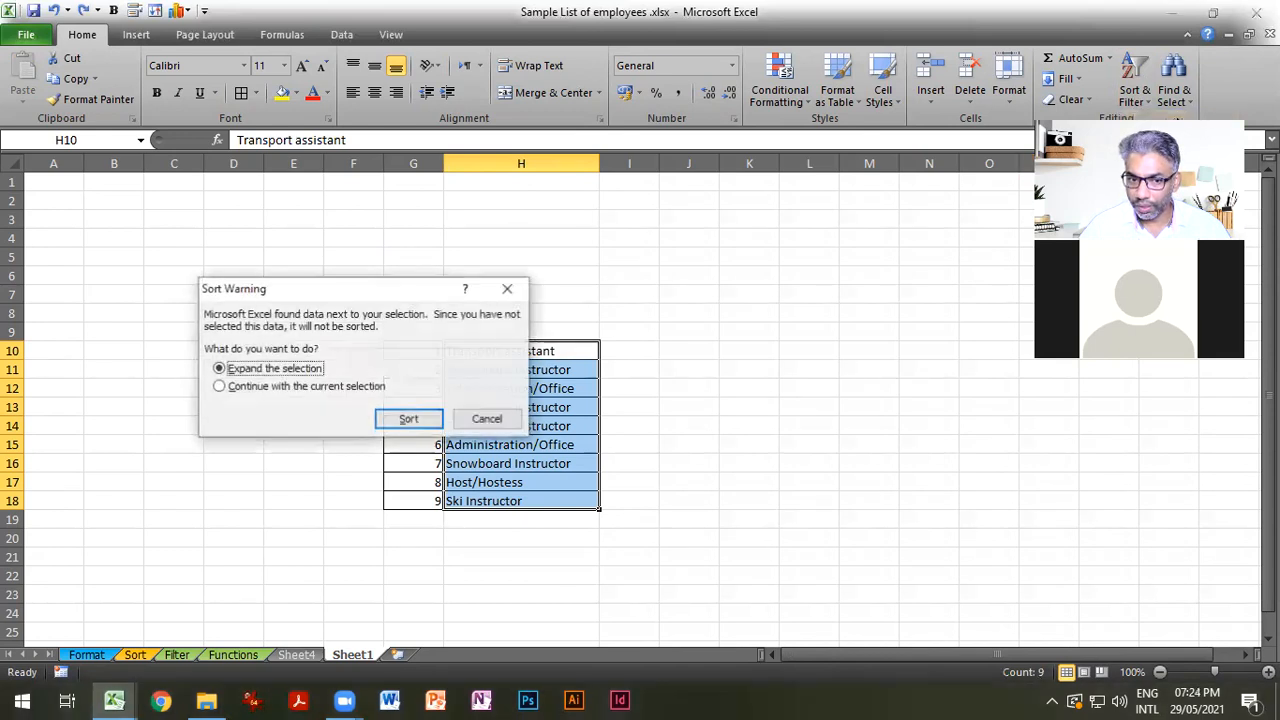
left_click_drag(268, 290, 680, 302)
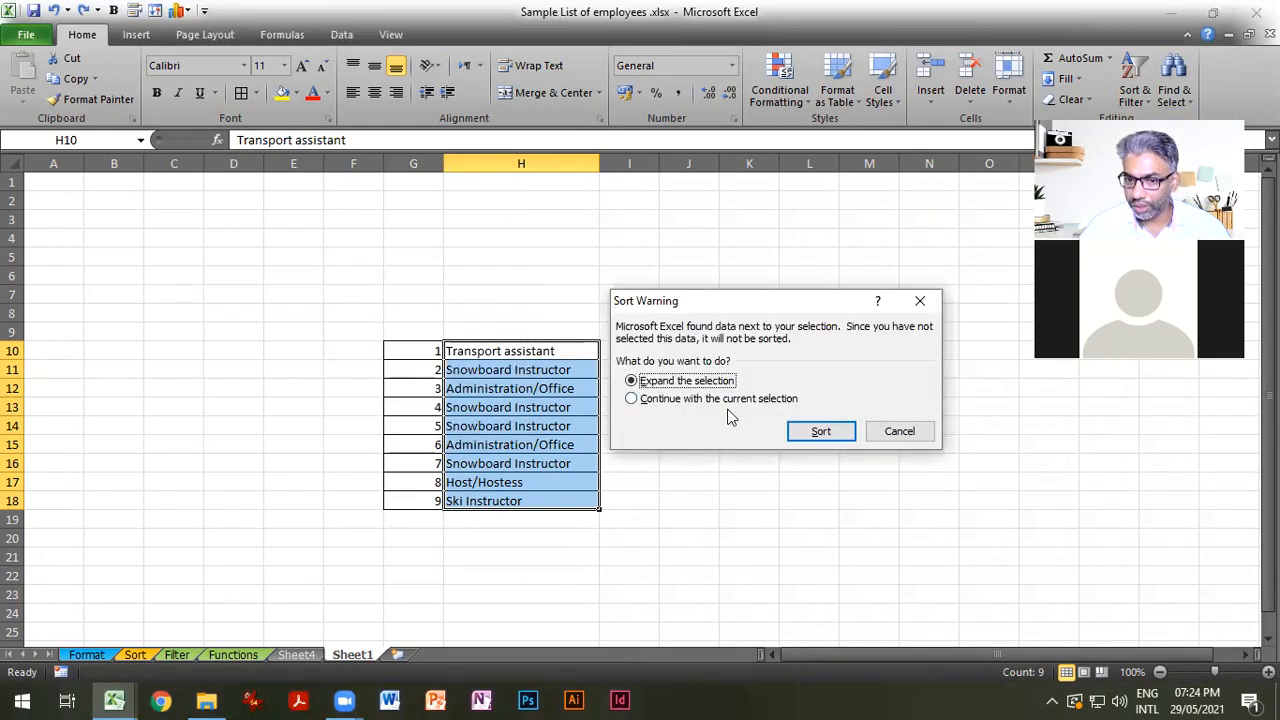
left_click(632, 400)
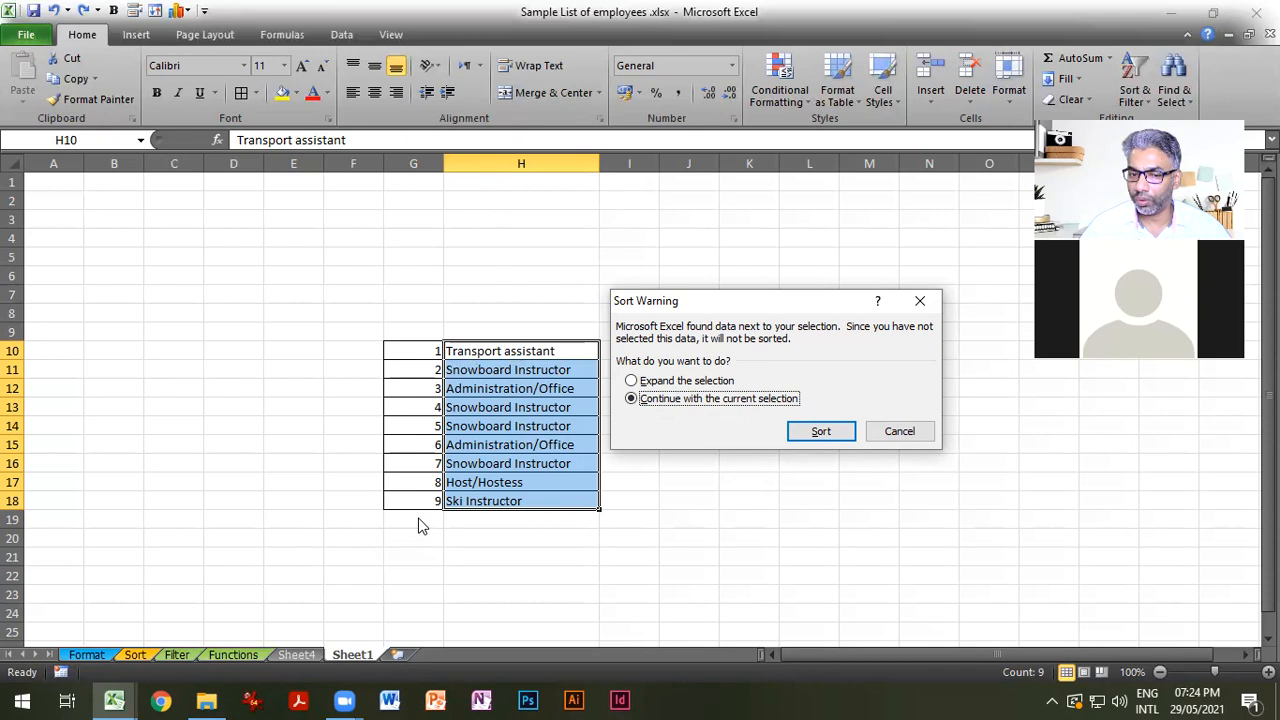
left_click(812, 433)
Check how the serial numbers in column G line up with the job descriptions in H10:H18.
left_click(745, 442)
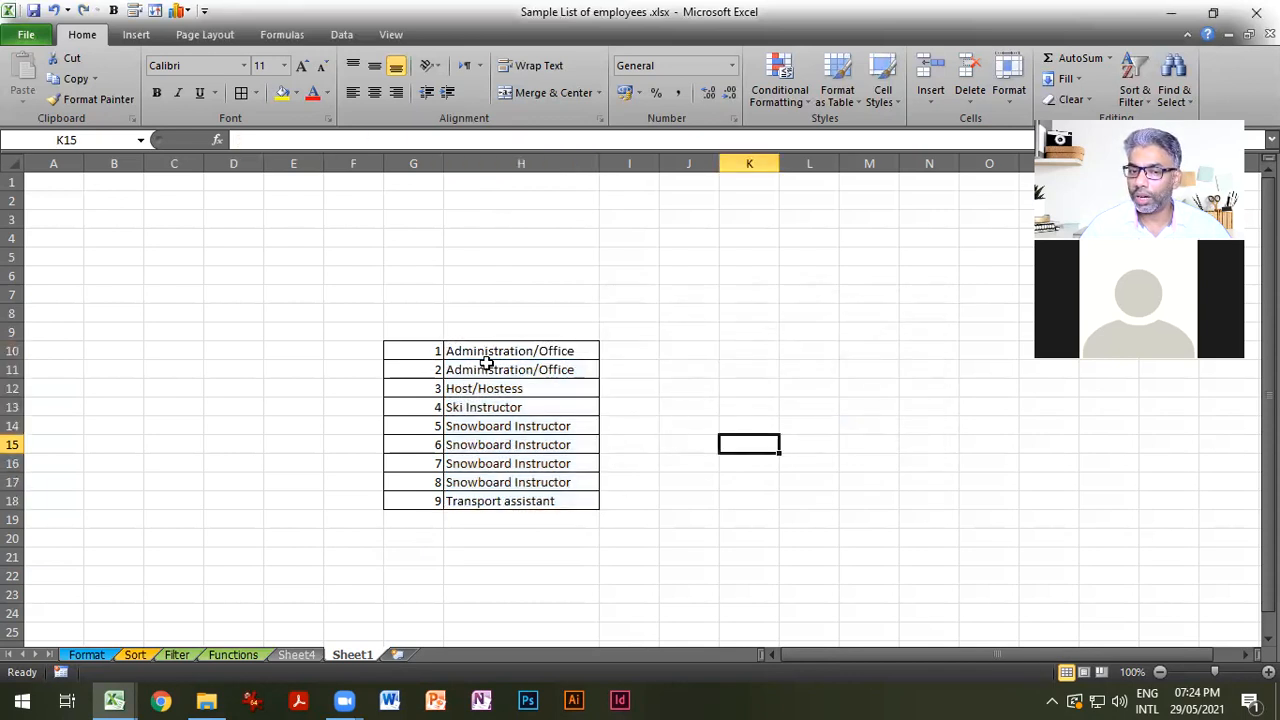
left_click_drag(406, 371, 493, 371)
left_click_drag(400, 388, 480, 389)
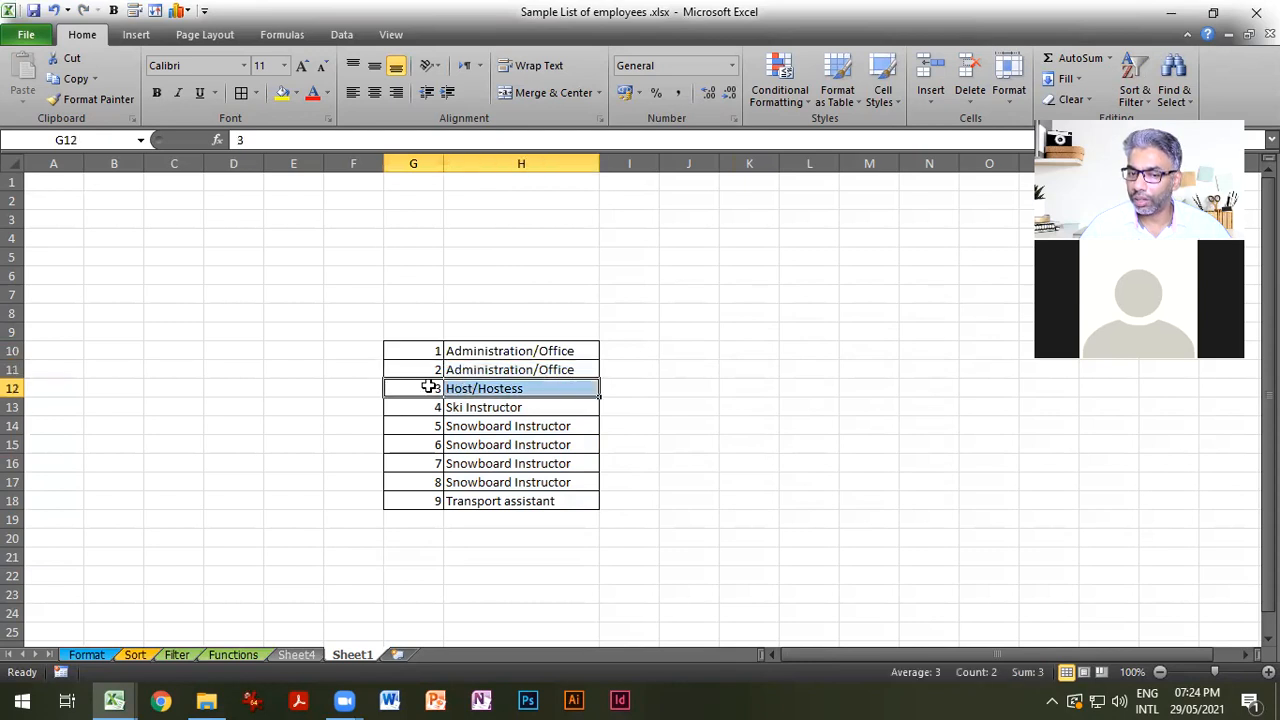
left_click(417, 408)
left_click(424, 352)
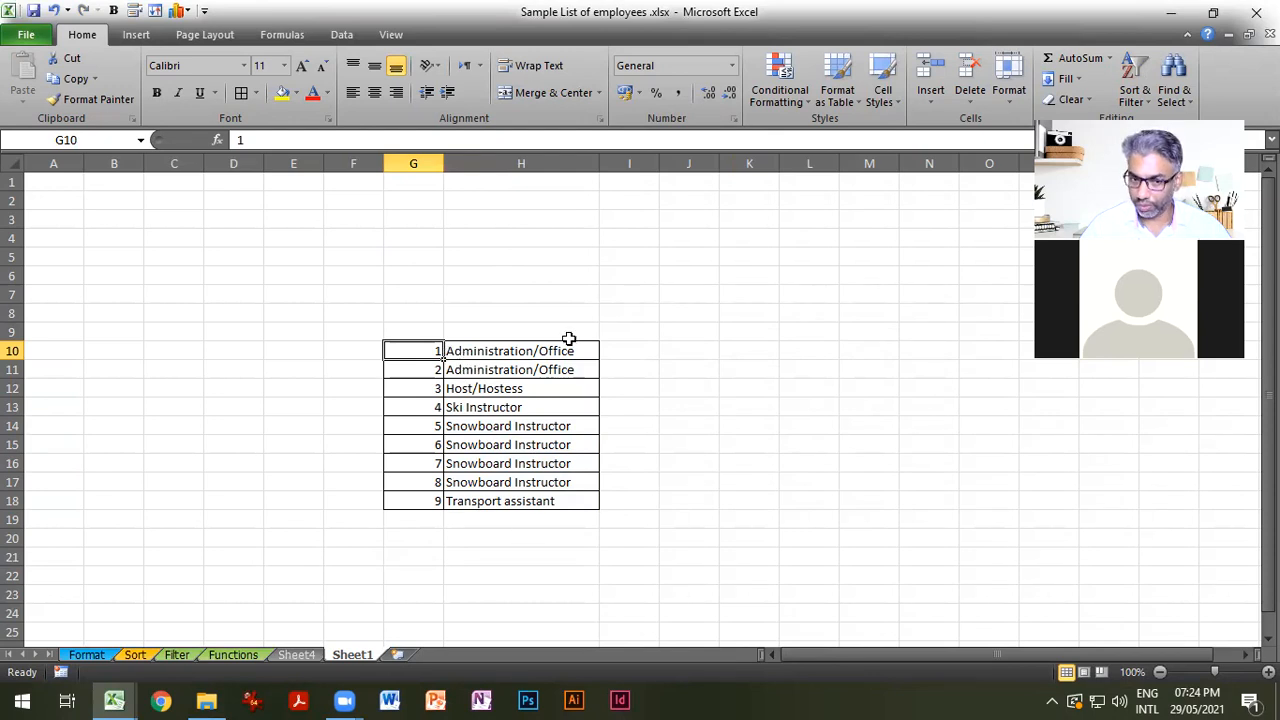
left_click_drag(362, 330, 612, 519)
left_click(678, 518)
left_click_drag(426, 353, 482, 494)
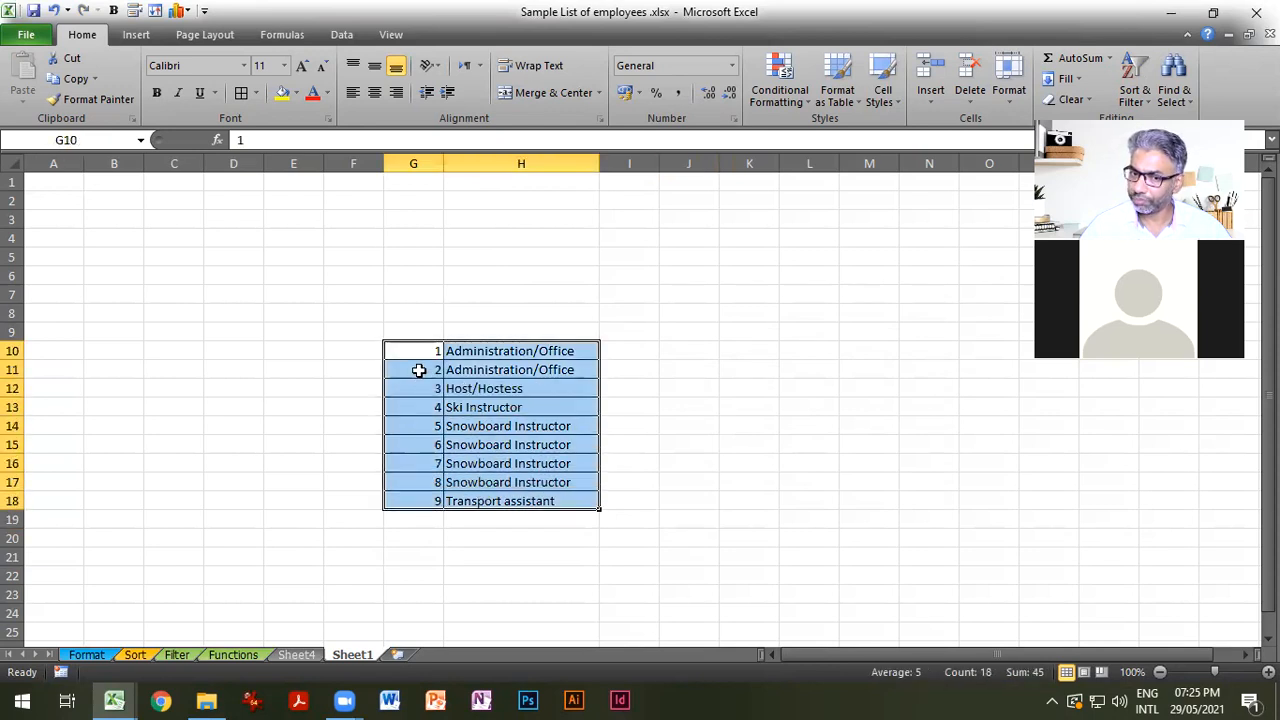
Sort the list by serial number from largest to smallest, and back from smallest to largest.
left_click(423, 369)
left_click(429, 351)
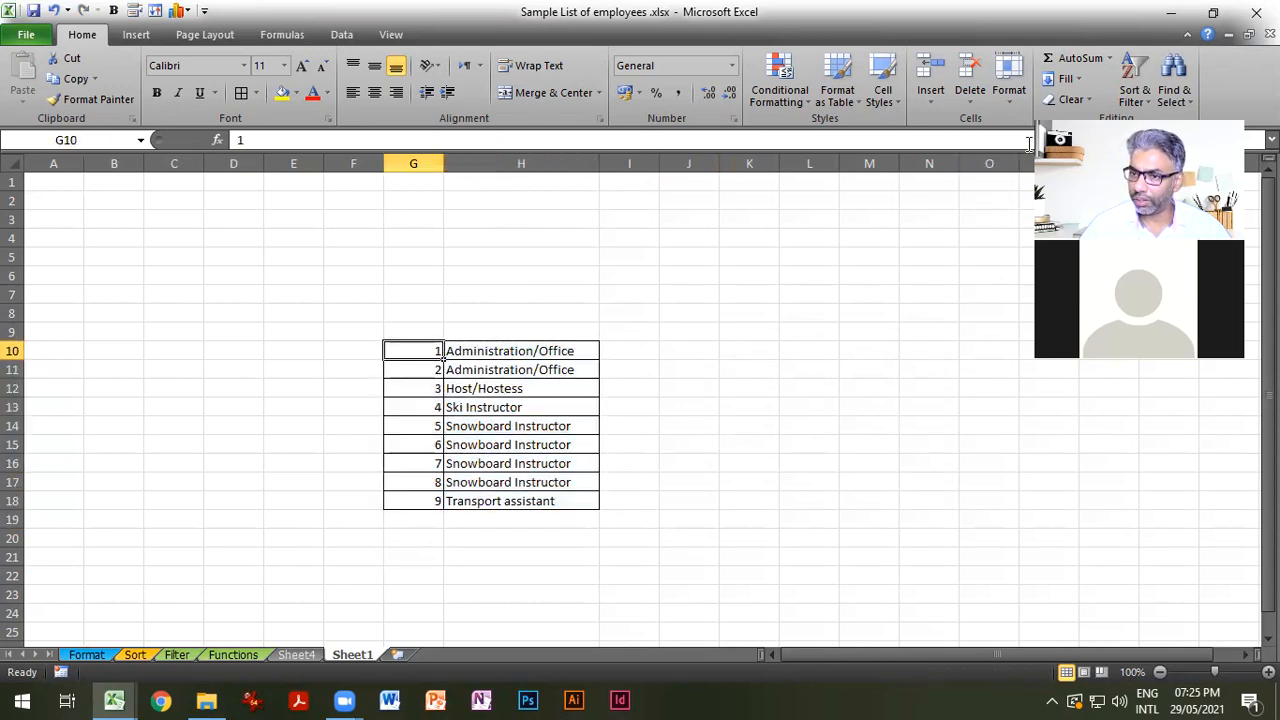
left_click(1136, 94)
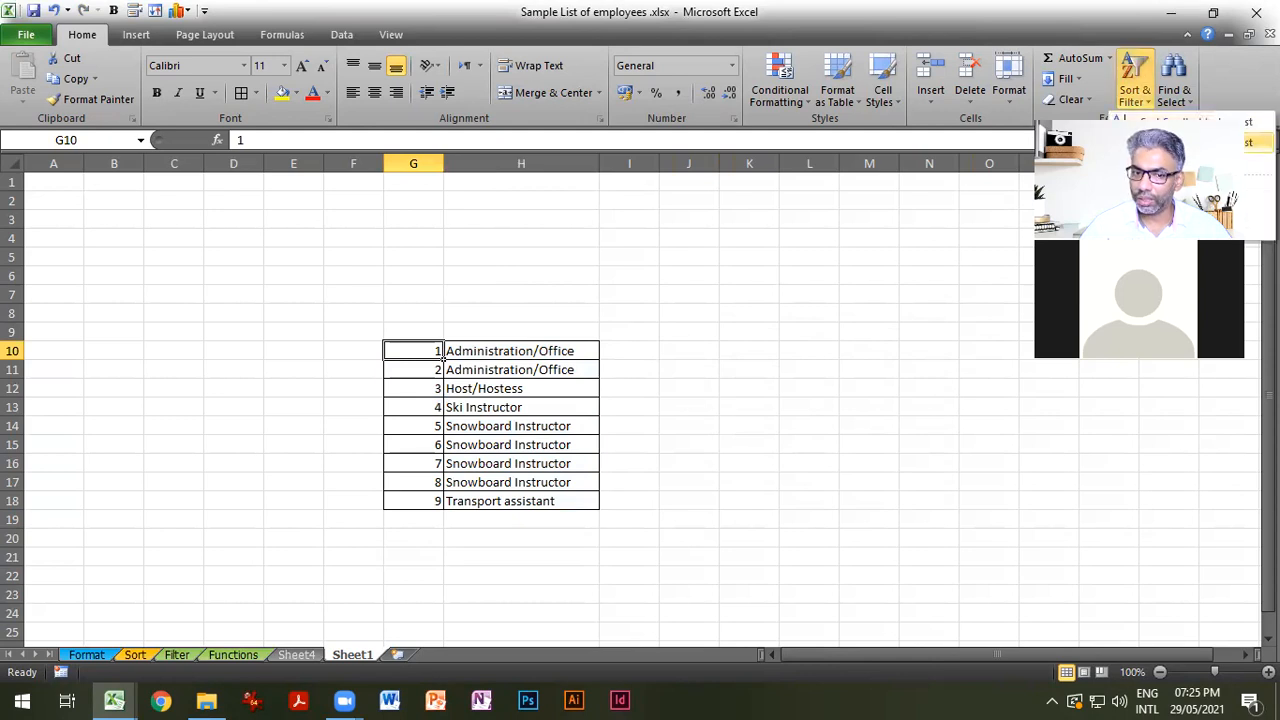
key("Return")
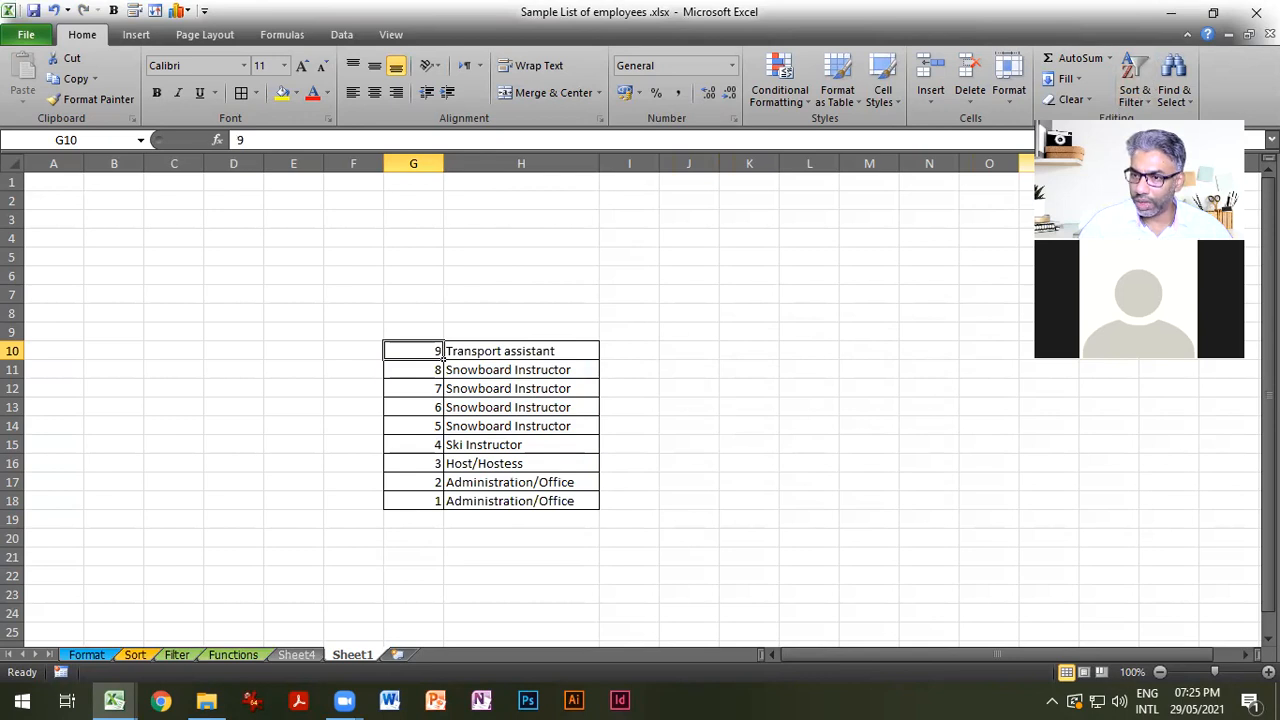
left_click(1145, 79)
left_click(1150, 122)
left_click(515, 392)
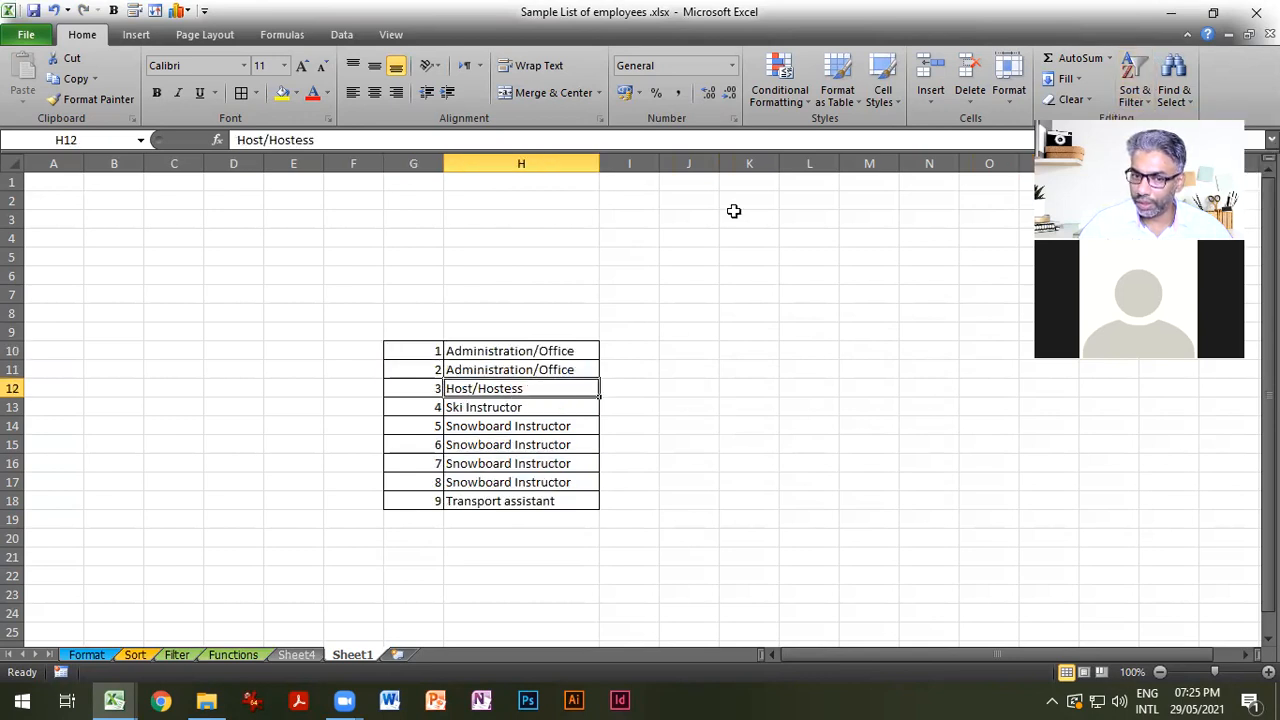
Switch to the Sort sheet and select cell D8 in the wage table's Job description column.
left_click(1136, 96)
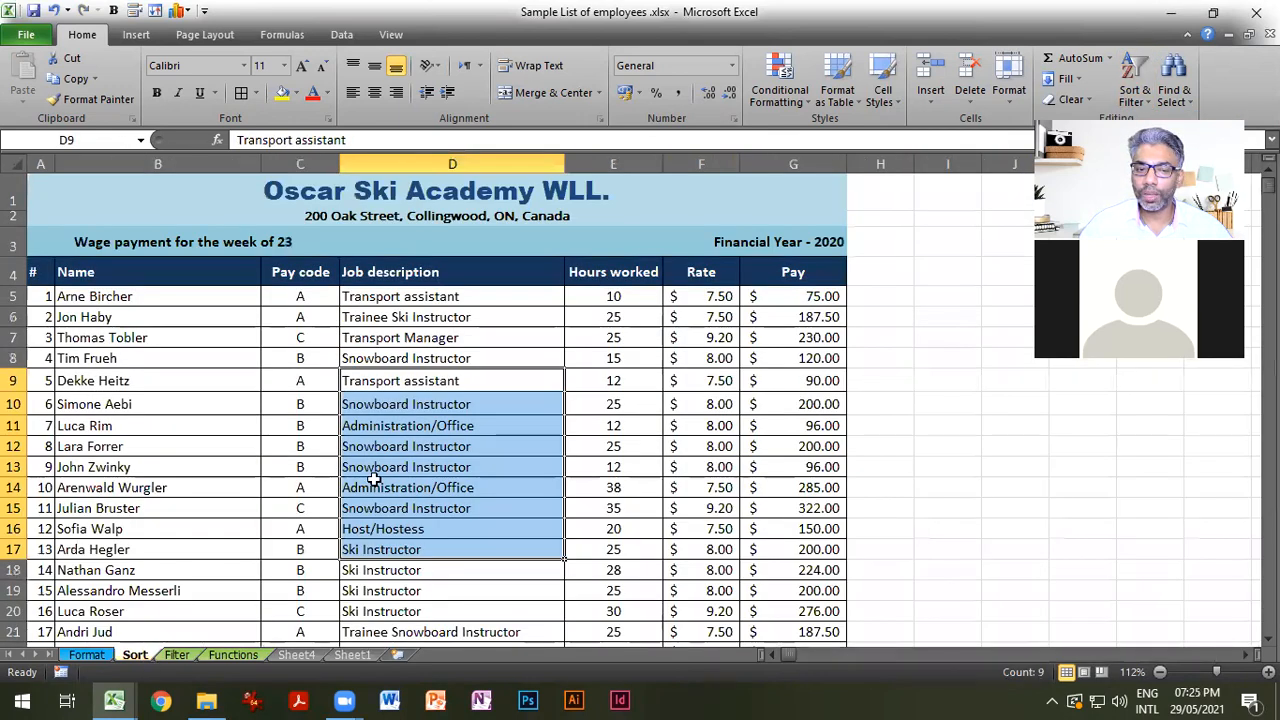
left_click(422, 360)
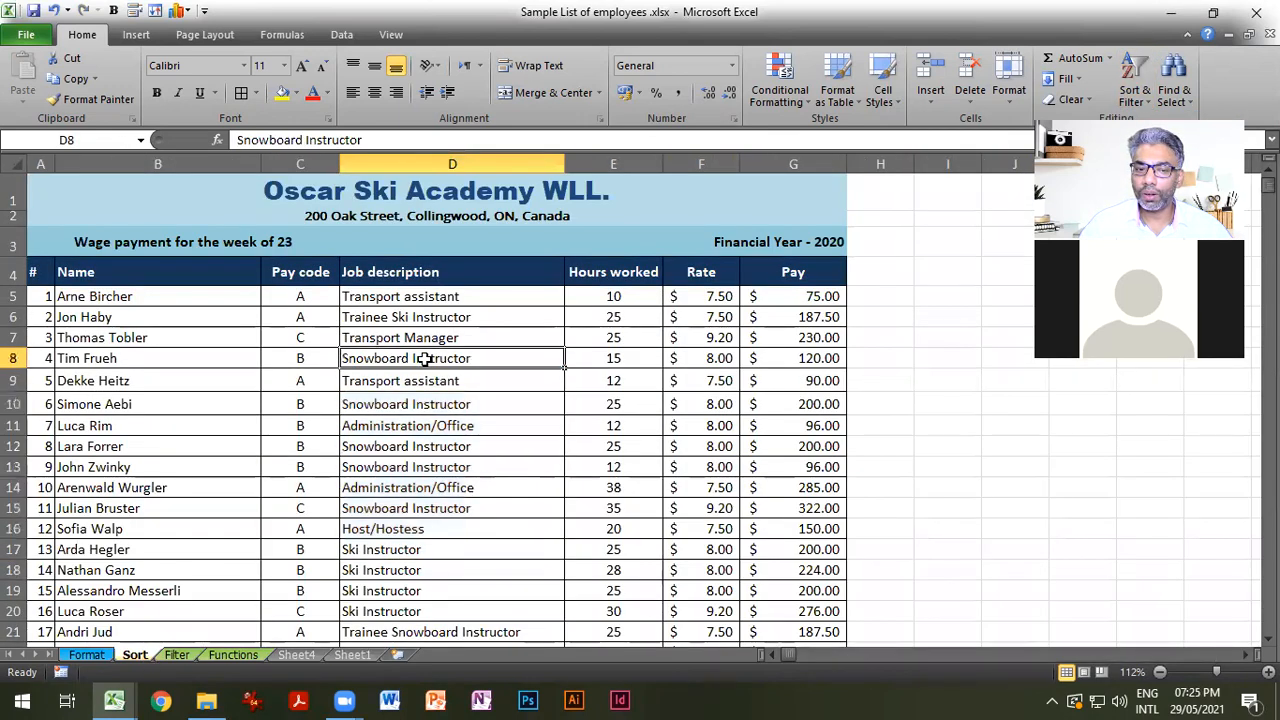
left_click(130, 355)
left_click(276, 362)
left_click(574, 386)
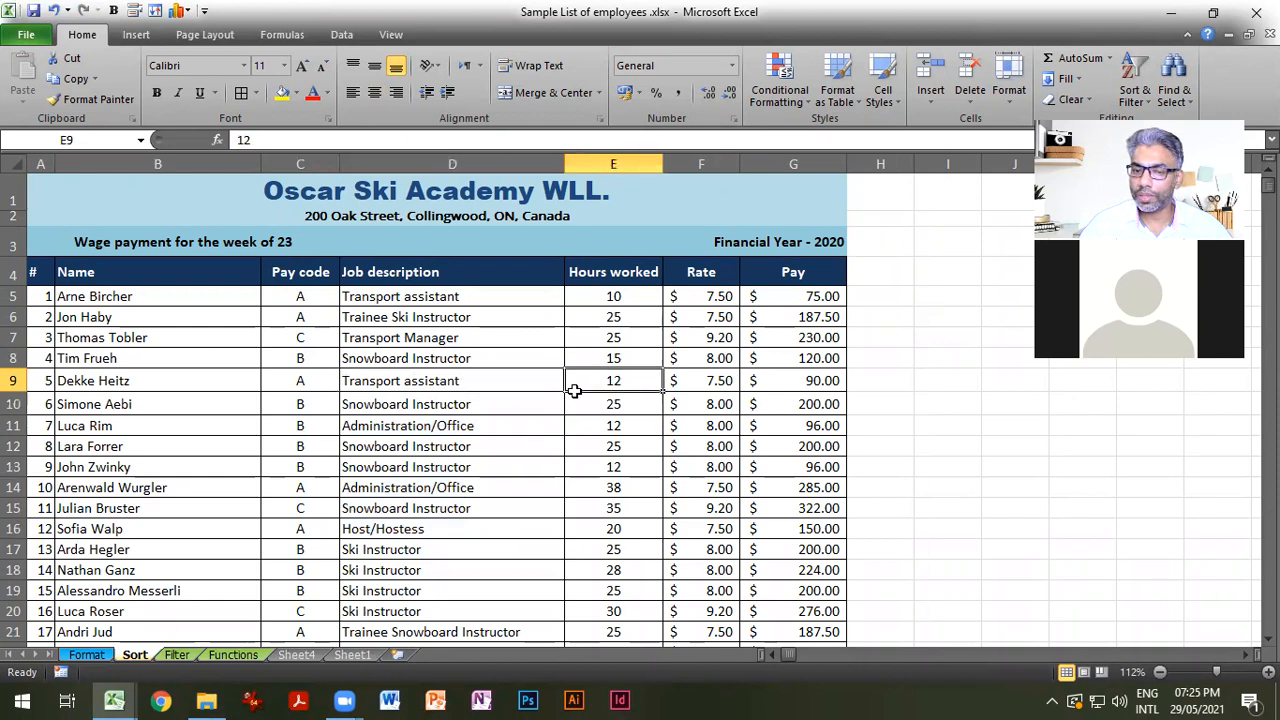
left_click(398, 366)
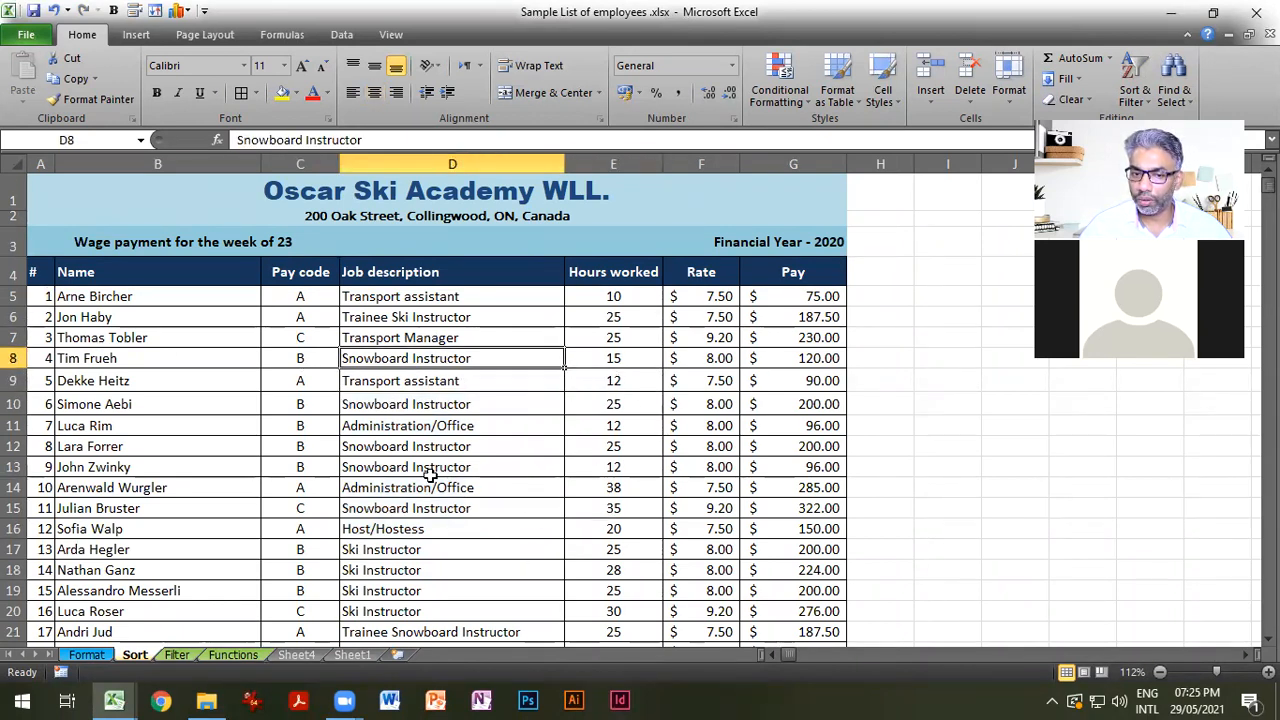
Open the custom Sort dialog for the wage table, look through the columns offered for sorting, and close it without sorting.
left_click(1133, 92)
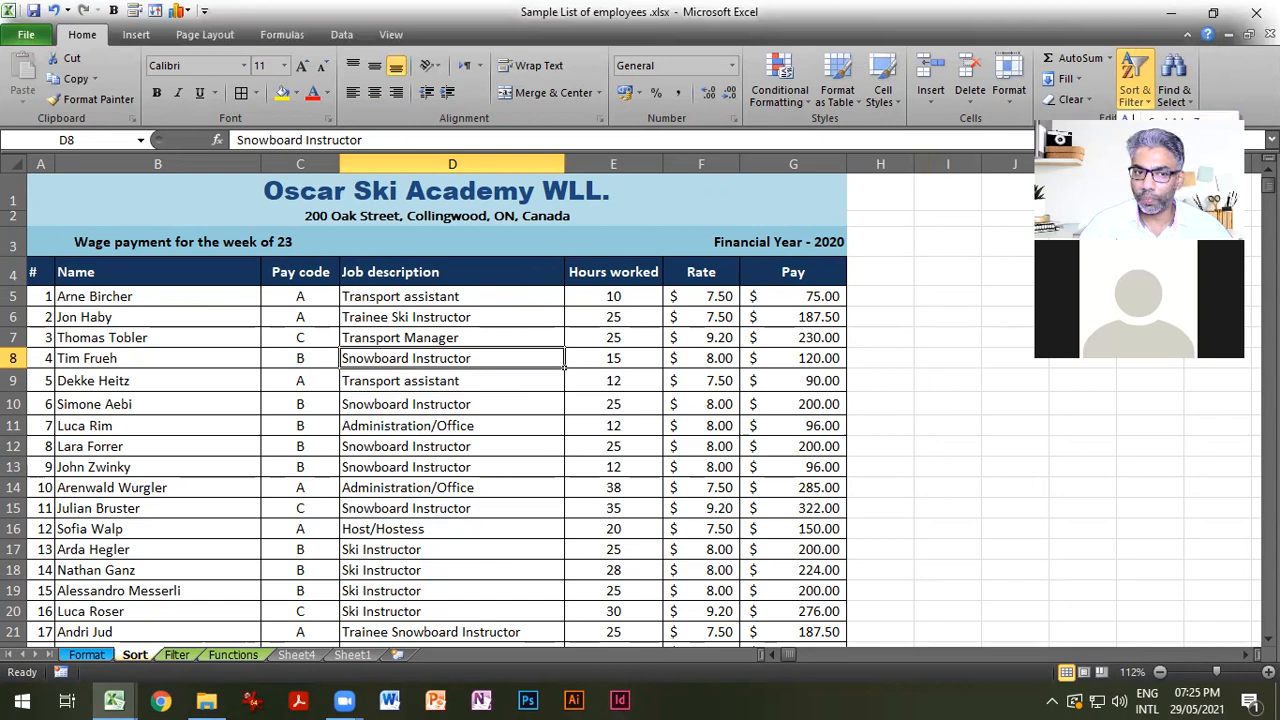
left_click(345, 36)
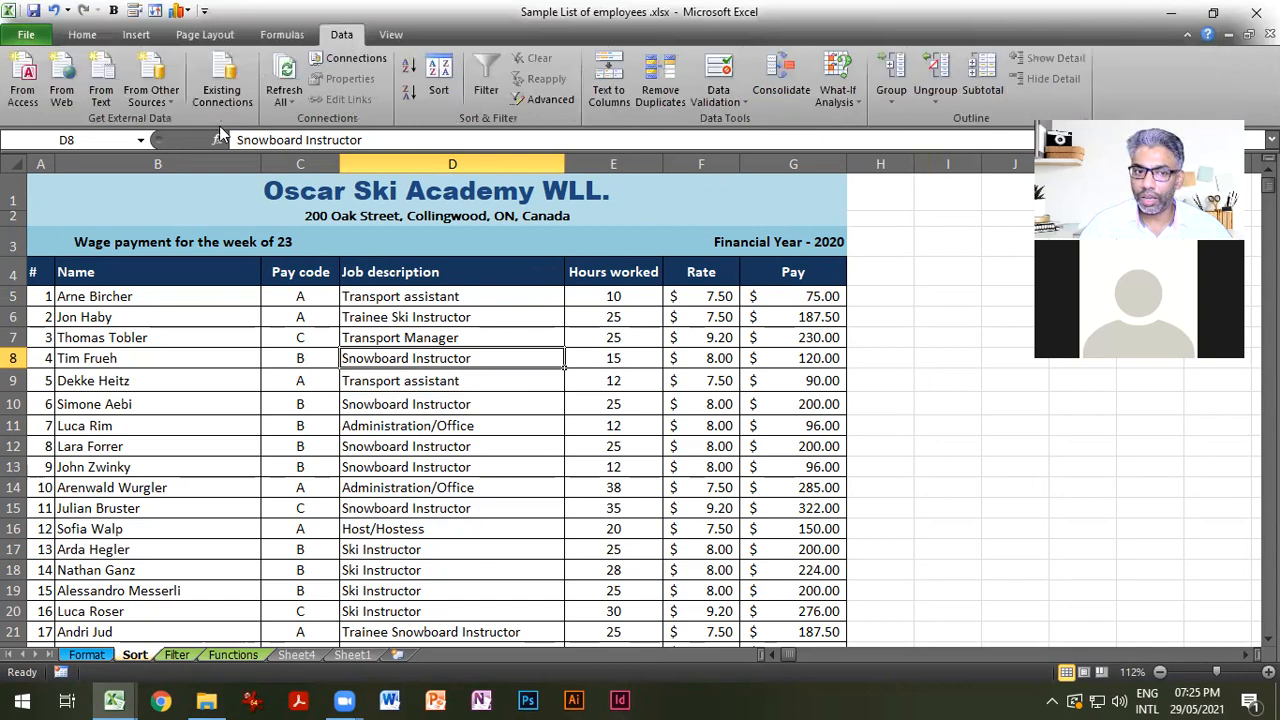
left_click(439, 78)
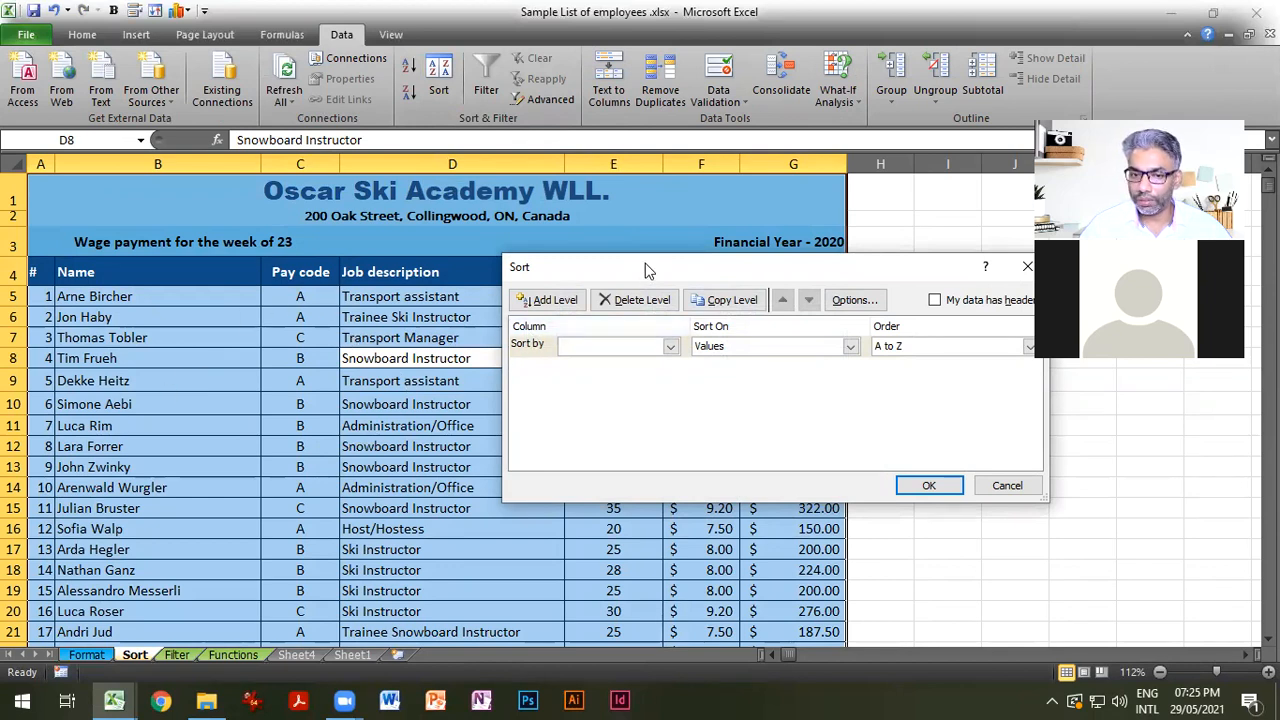
left_click_drag(645, 268, 313, 468)
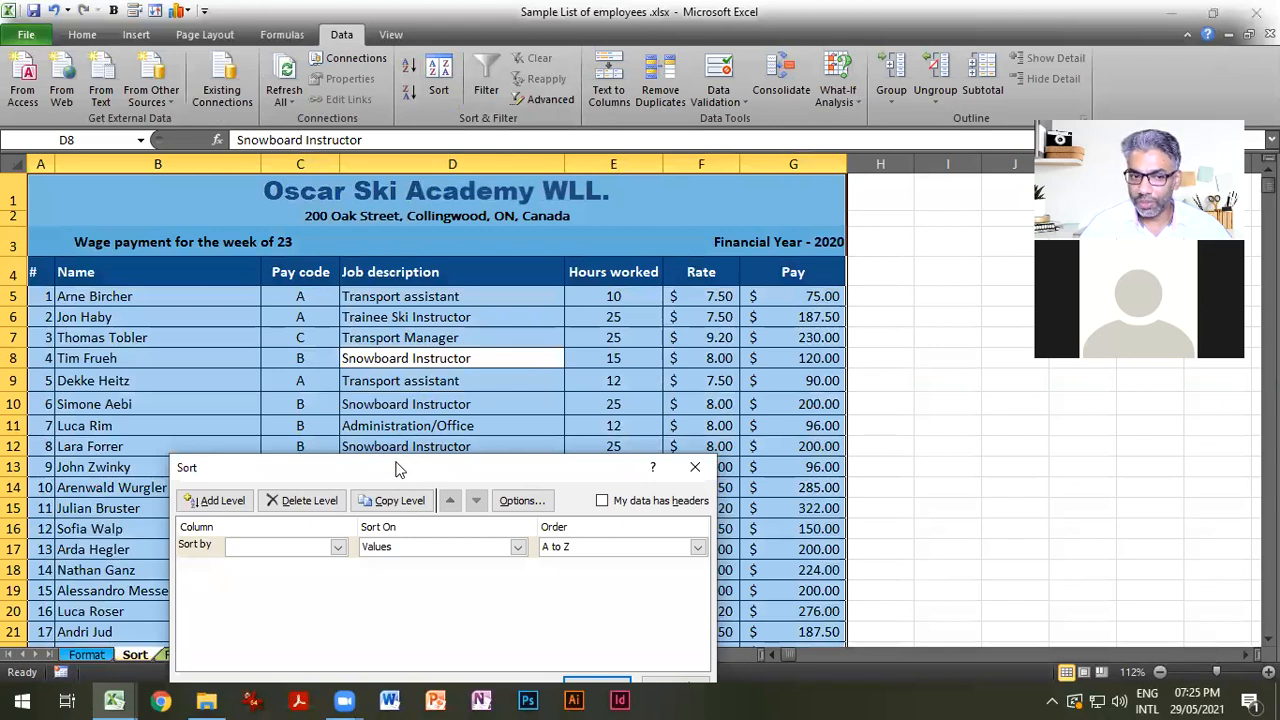
left_click_drag(395, 467, 571, 435)
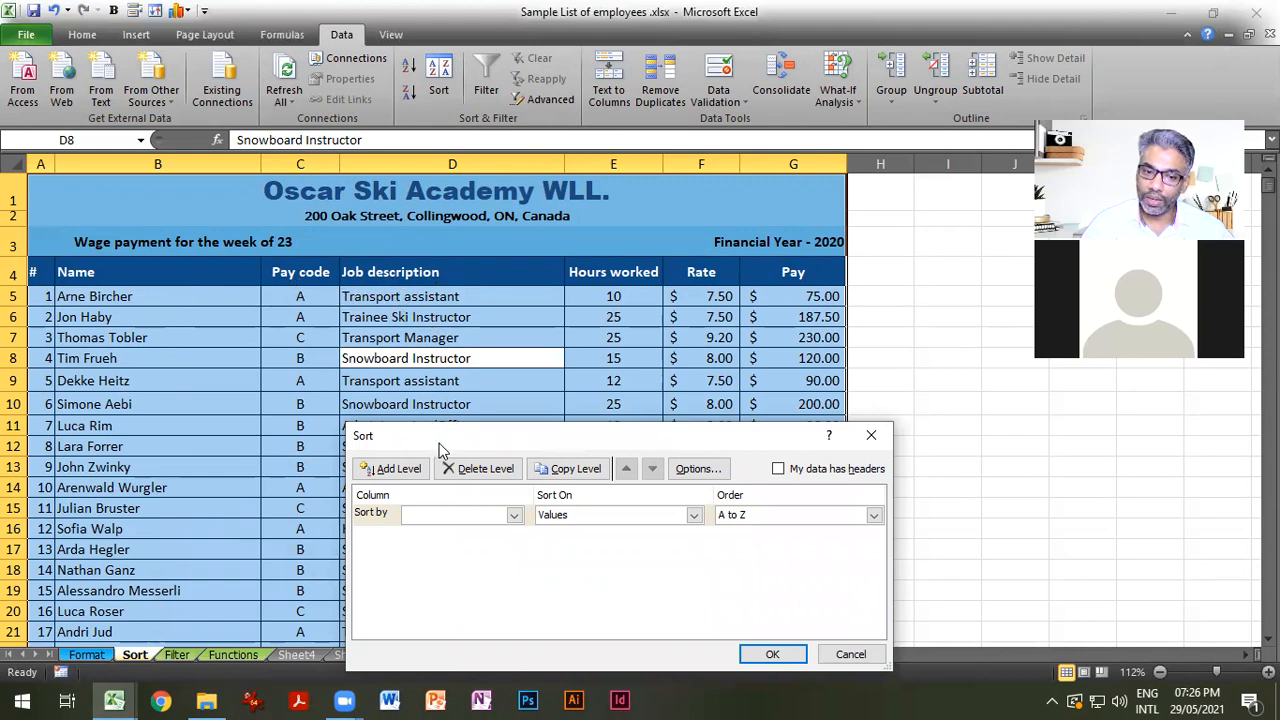
left_click_drag(446, 443, 686, 428)
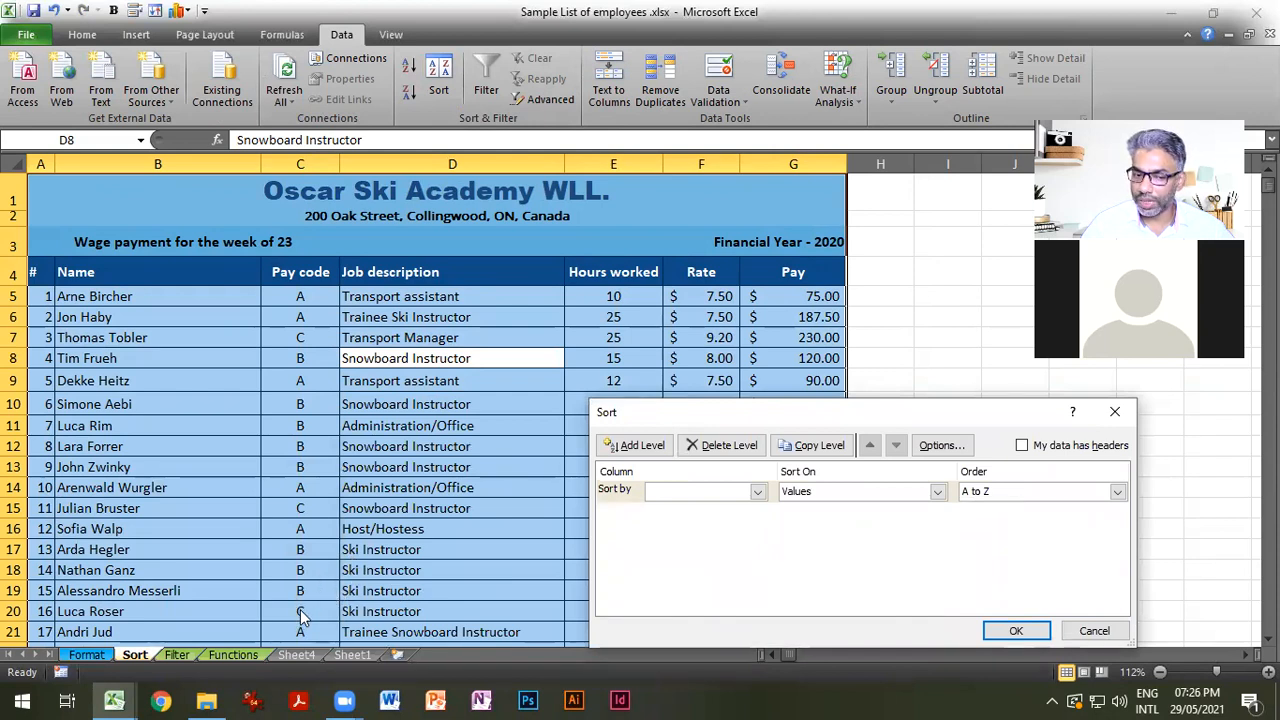
left_click_drag(737, 420, 796, 410)
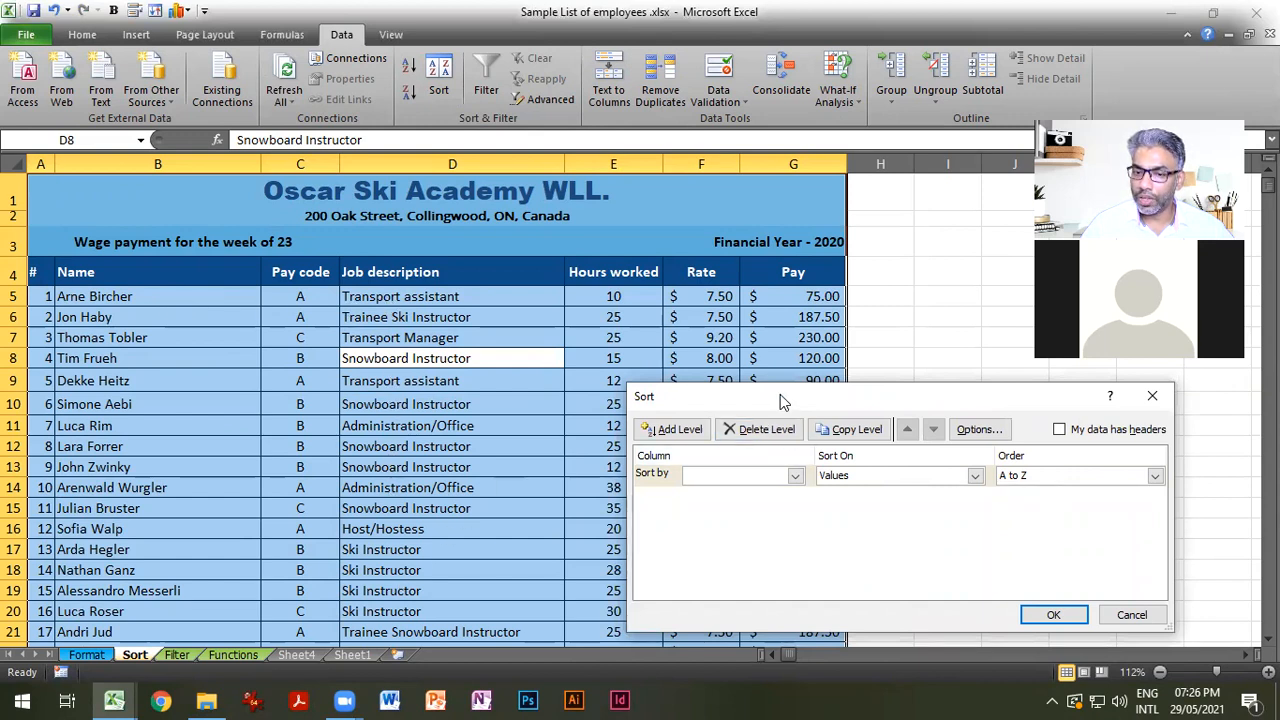
left_click_drag(772, 388, 570, 232)
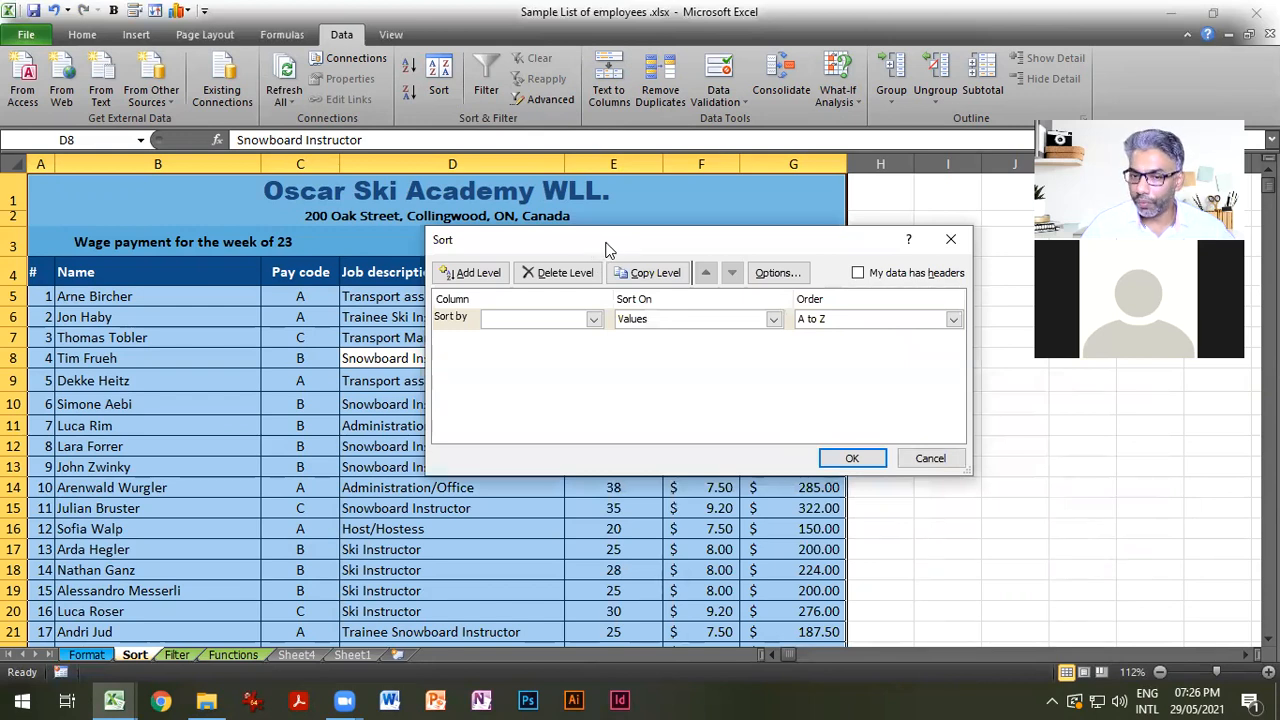
left_click_drag(606, 240, 578, 345)
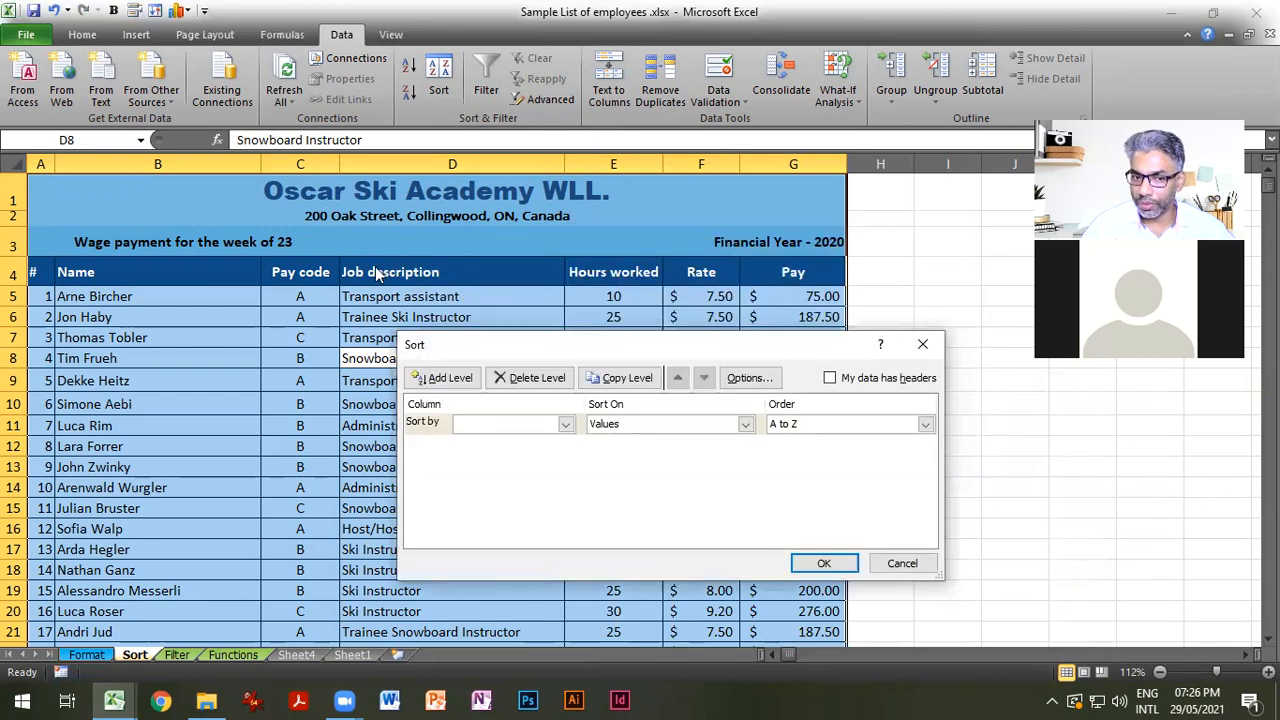
left_click(565, 424)
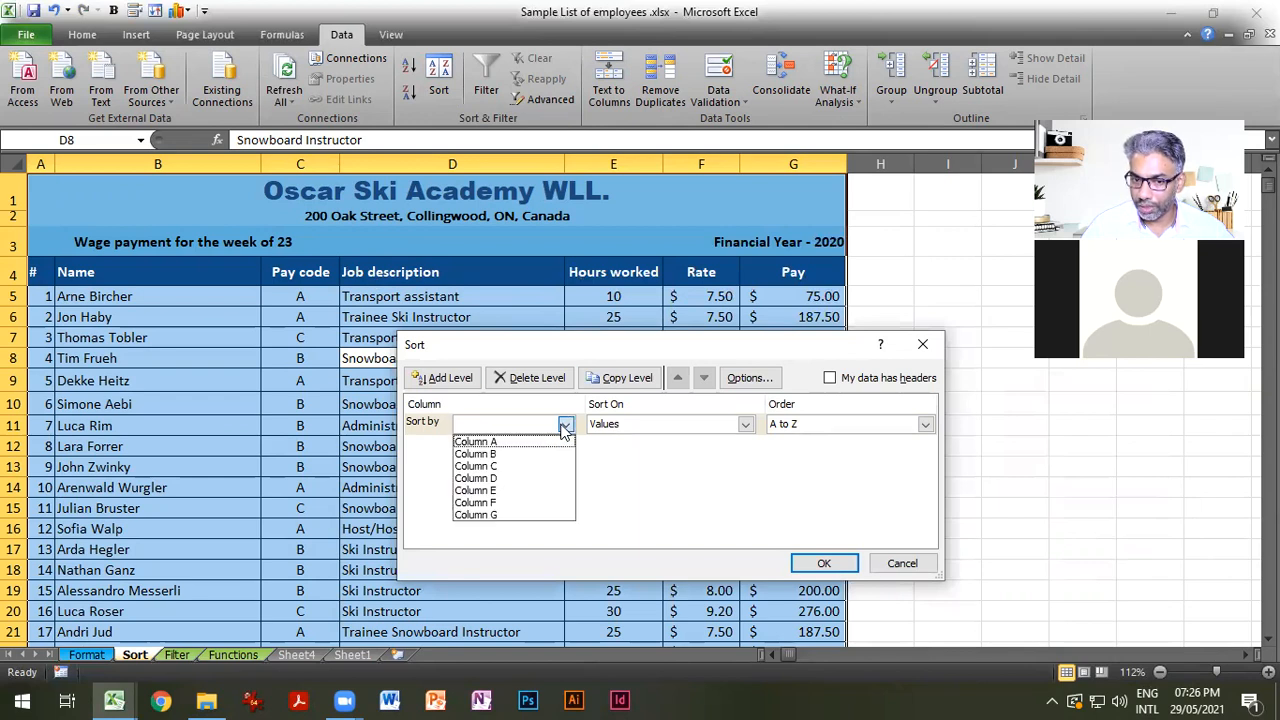
left_click(835, 381)
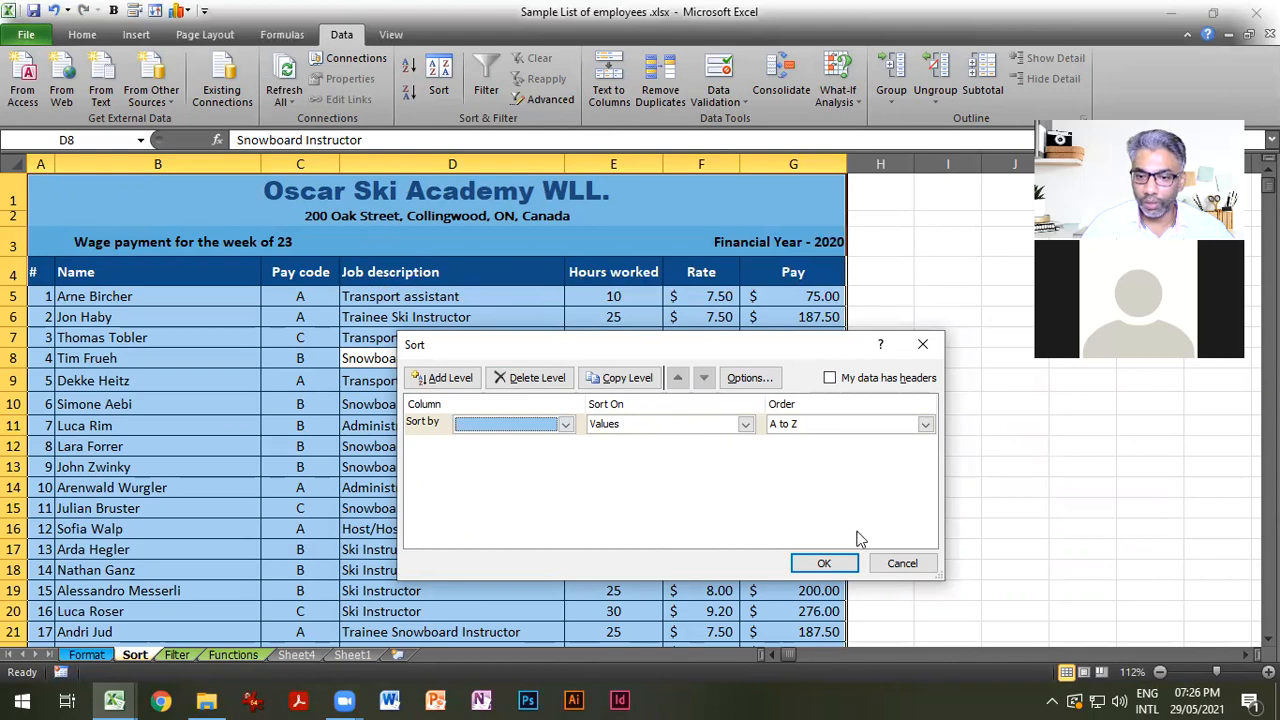
left_click(903, 563)
left_click(523, 403)
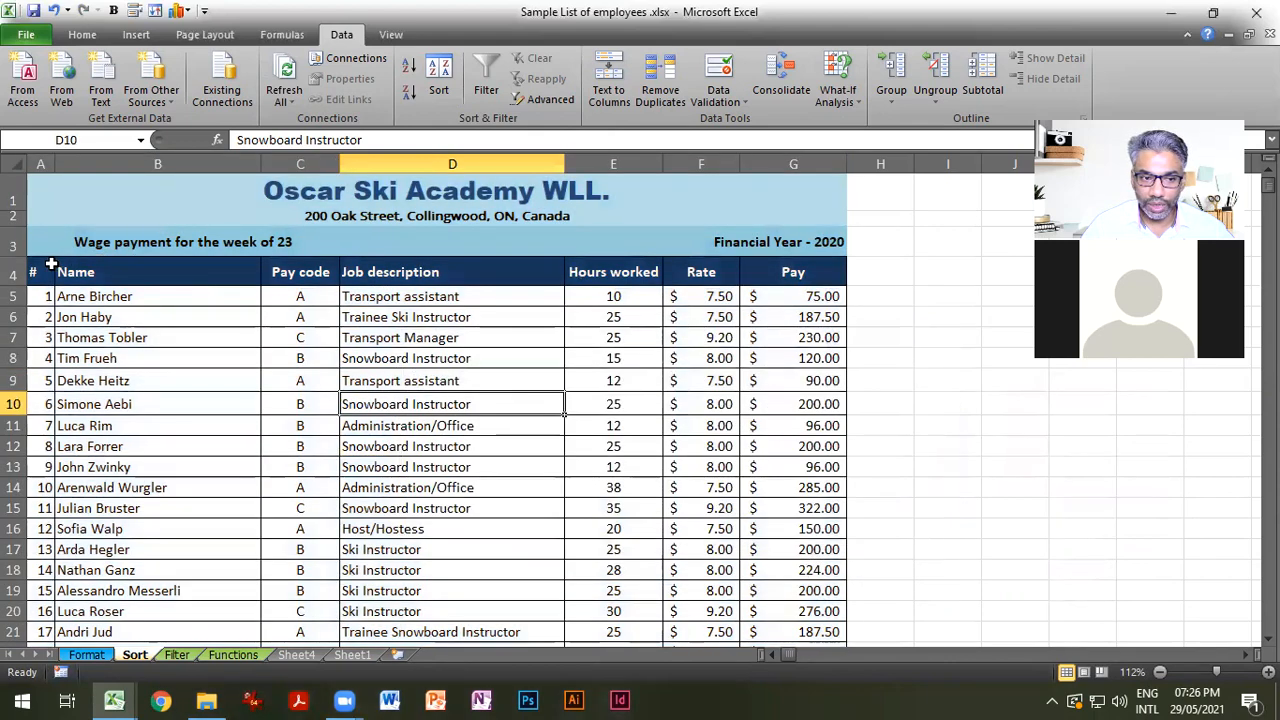
left_click(162, 337)
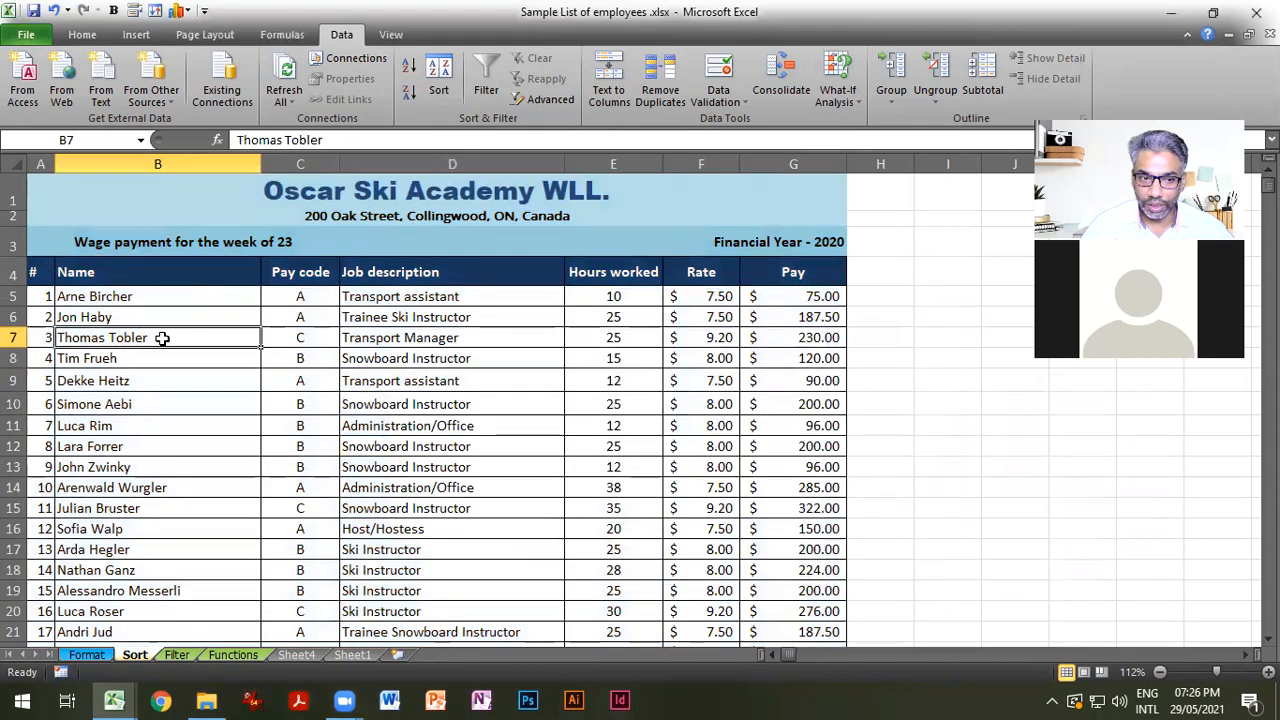
left_click(440, 80)
left_click(899, 561)
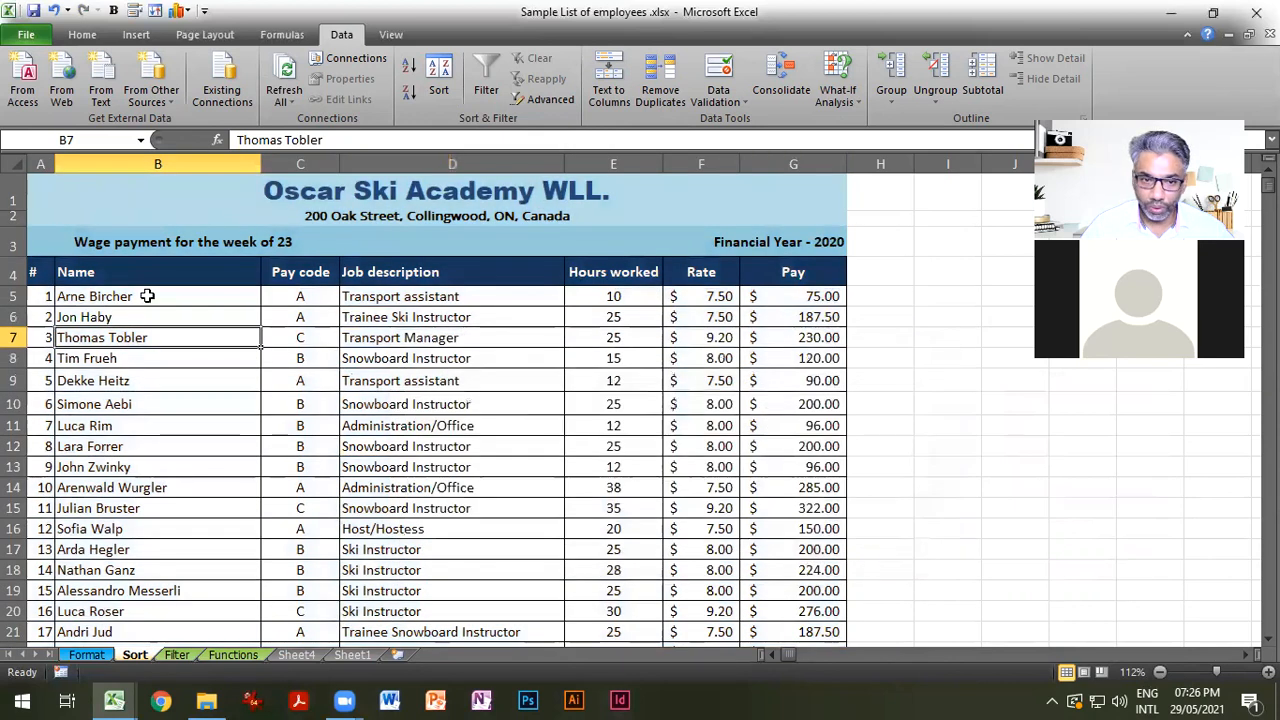
Sort the wage table, including its header row, by Job description from A to Z.
left_click_drag(34, 272, 803, 278)
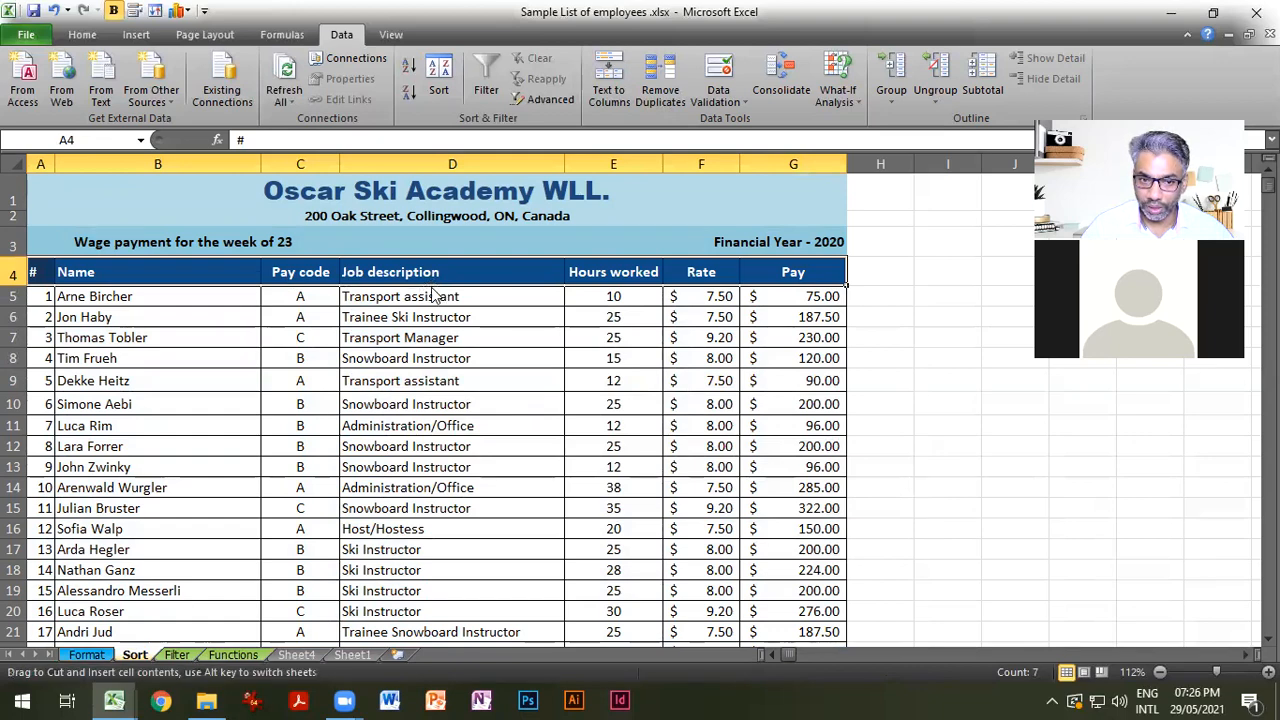
key("ctrl+shift+Down")
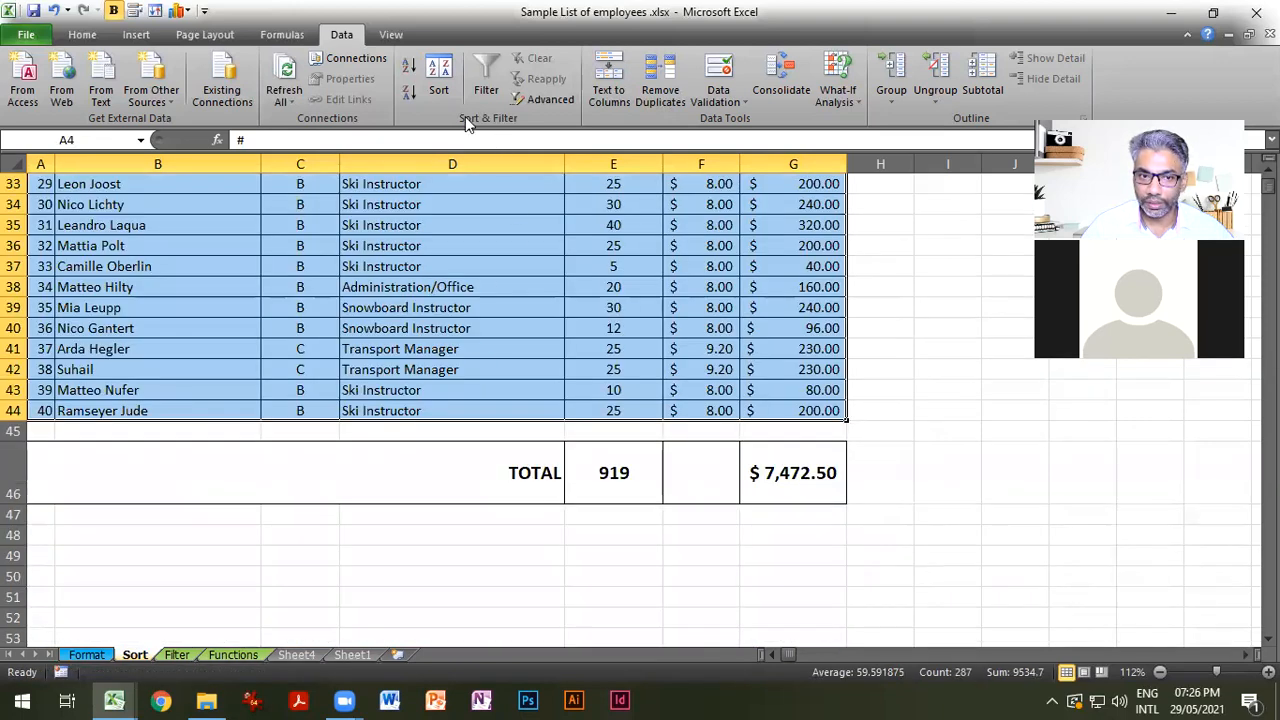
left_click(439, 78)
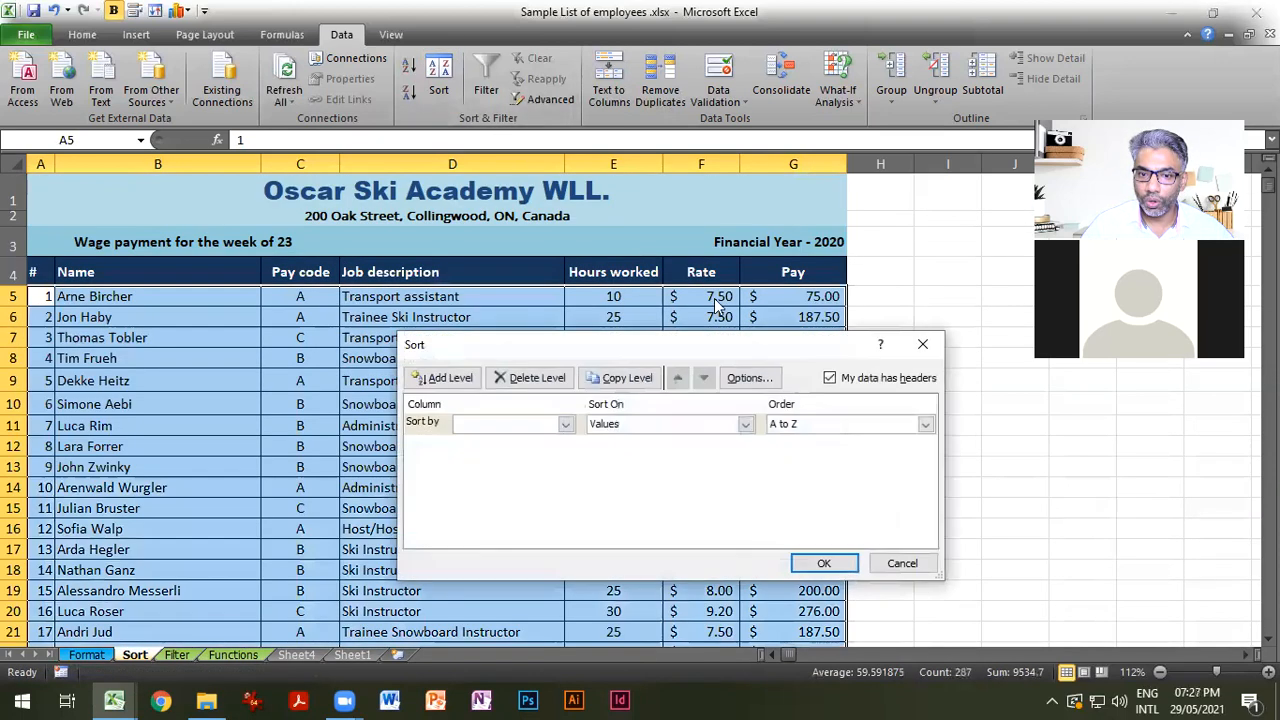
left_click(566, 424)
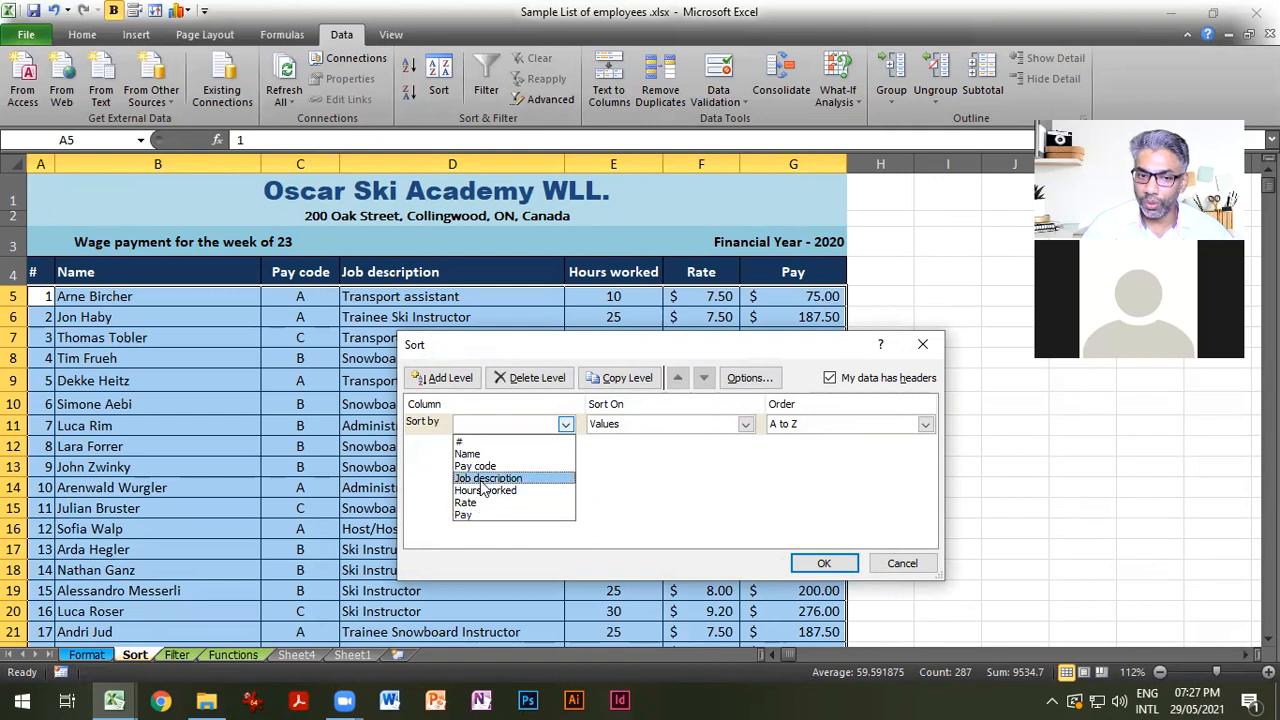
left_click(481, 480)
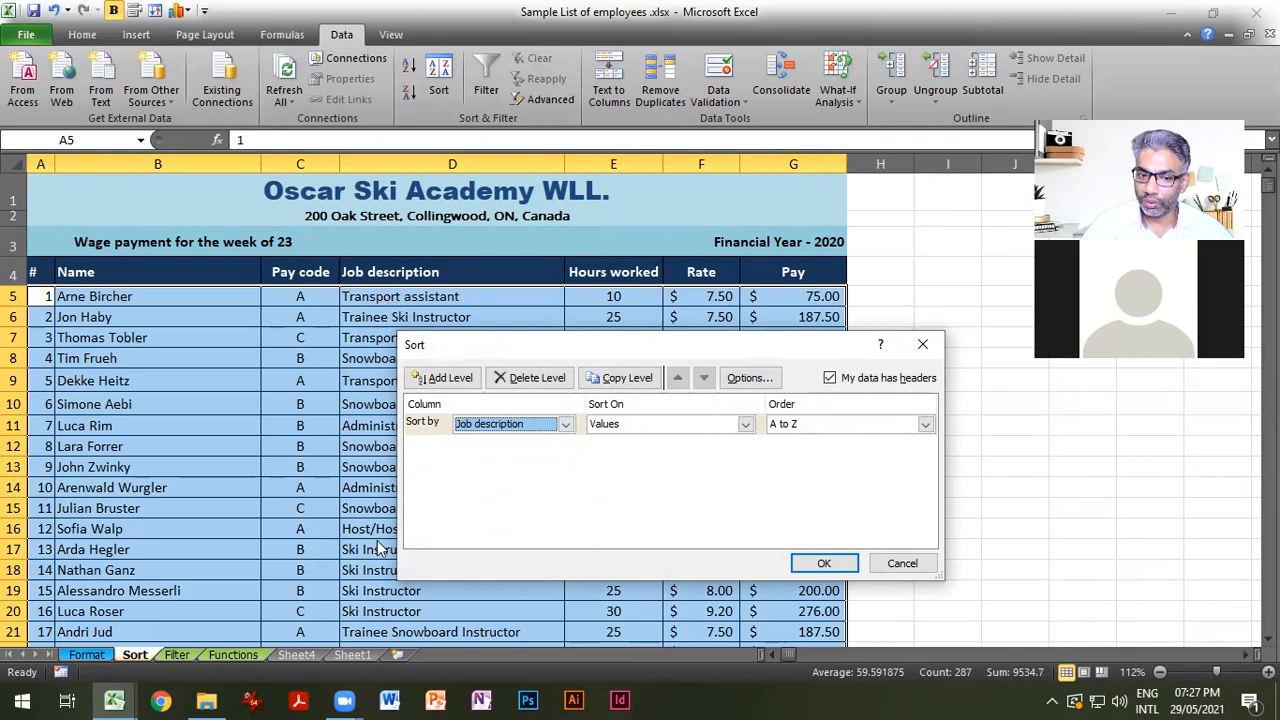
left_click(822, 564)
Examine how the Job description column is grouped, comparing the Ski Instructor and Snowboard Instructor rows with their pay codes.
scroll(495, 445, "down", 2)
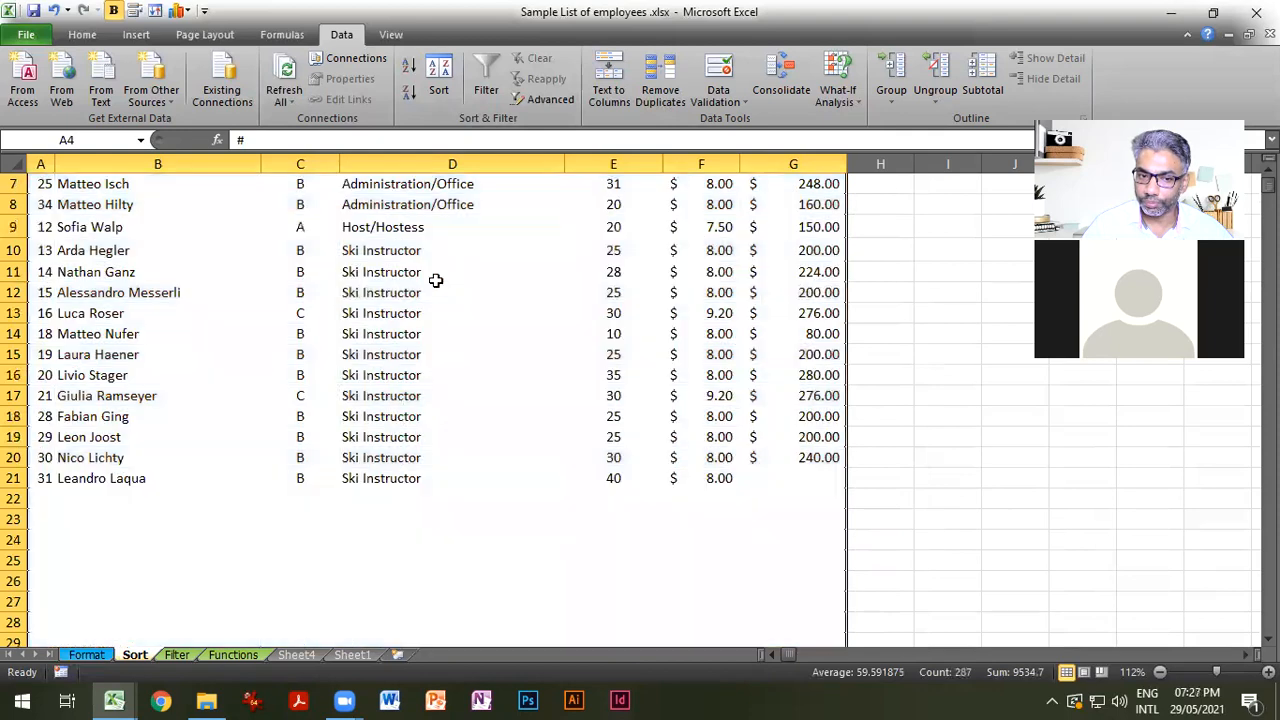
left_click(436, 280)
left_click_drag(434, 250, 410, 555)
scroll(460, 546, "down", 4)
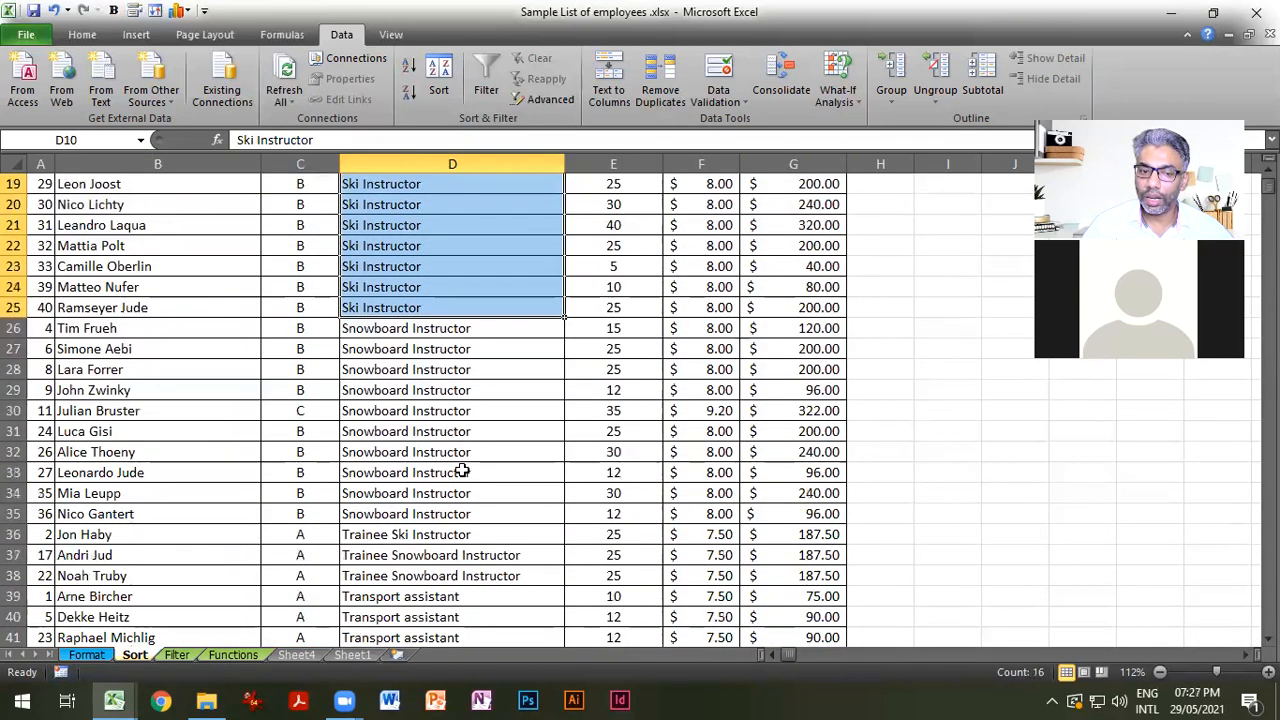
left_click_drag(466, 334, 466, 531)
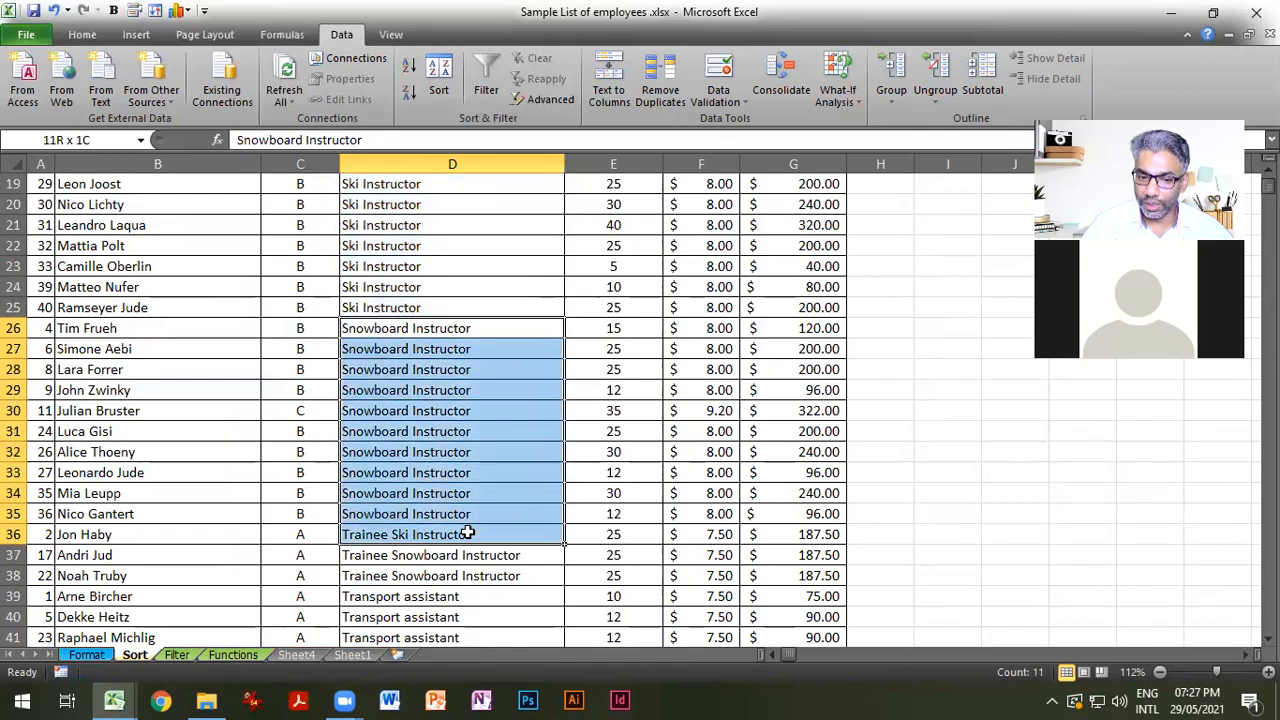
scroll(477, 508, "up", 6)
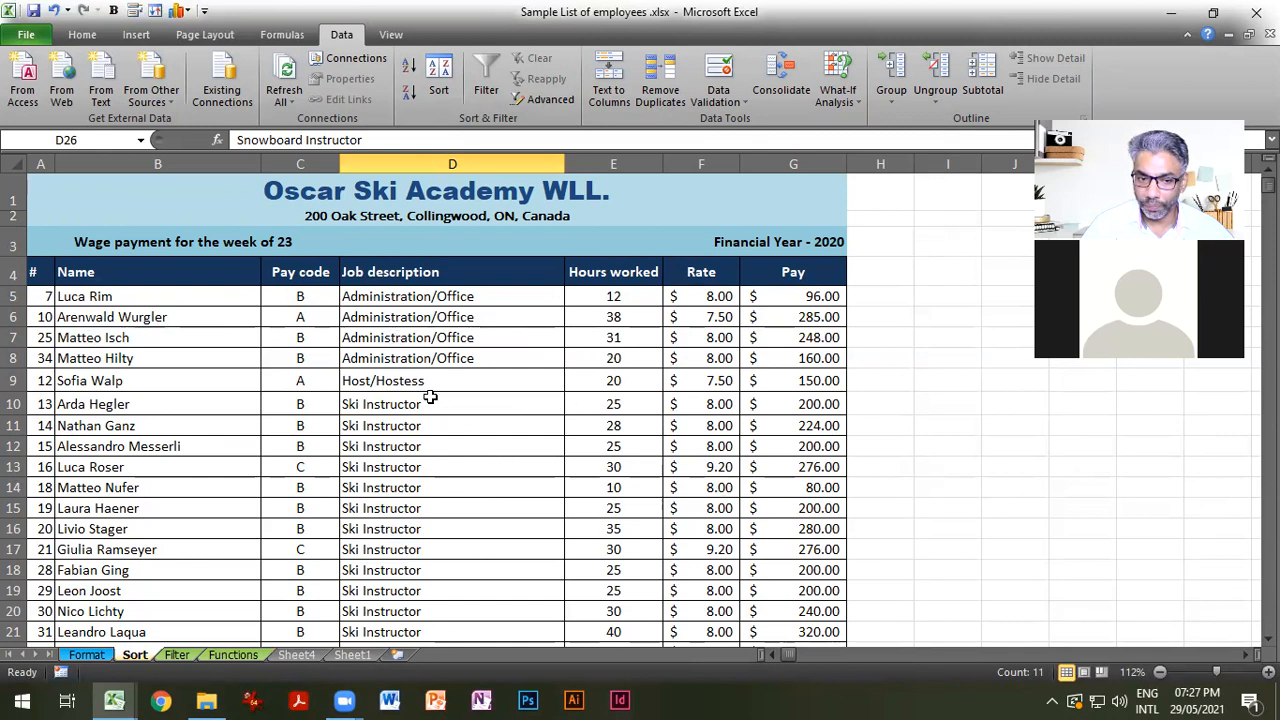
left_click_drag(430, 404, 420, 580)
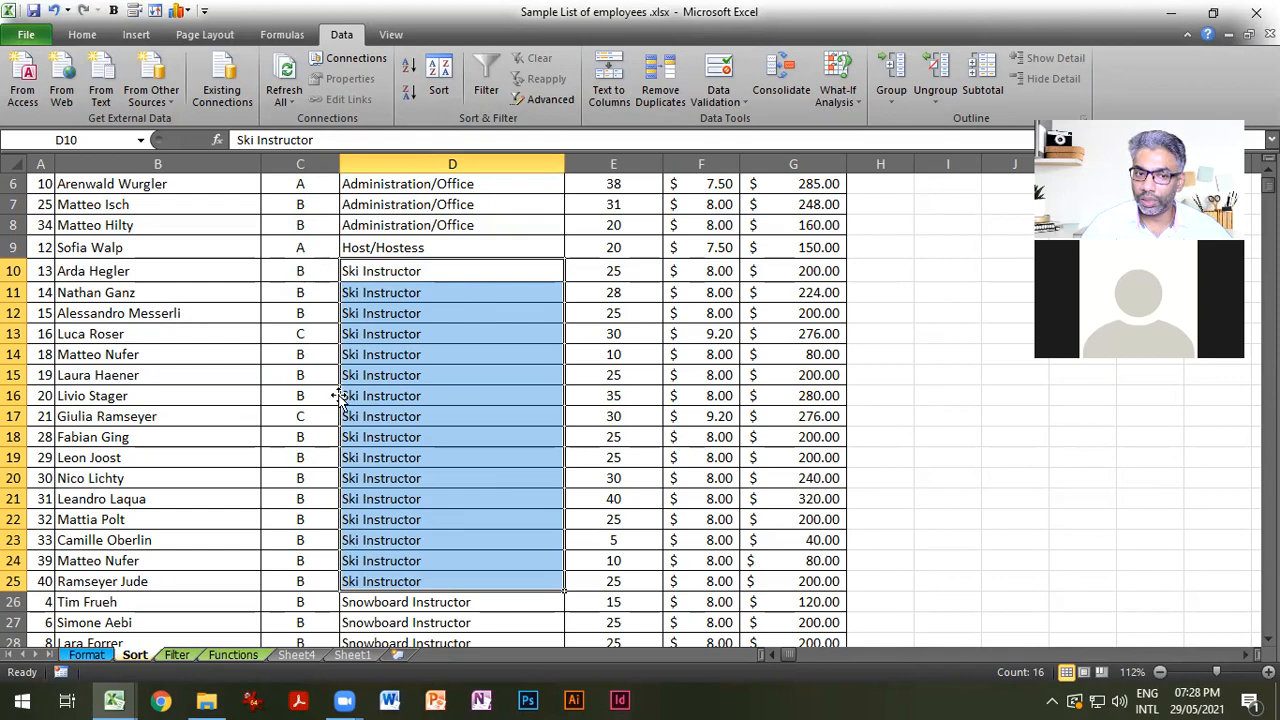
scroll(340, 400, "up", 2)
scroll(395, 470, "down", 2)
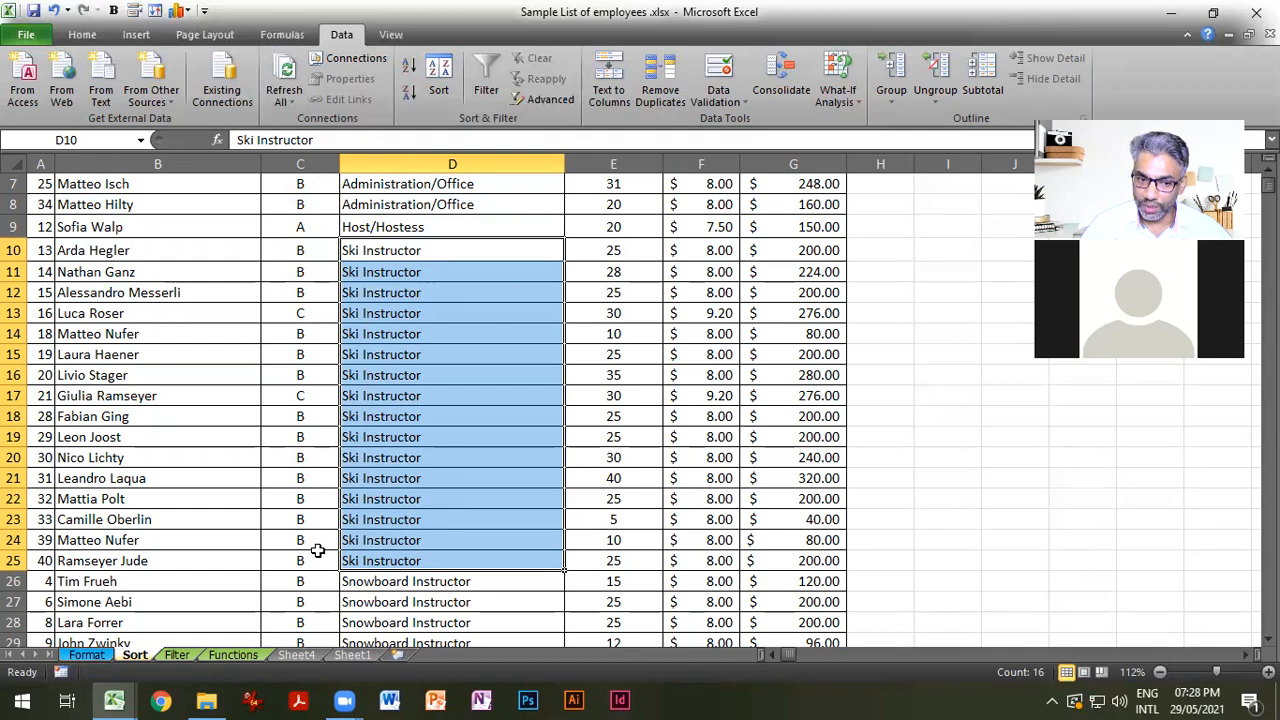
left_click(428, 350)
scroll(428, 440, "up", 2)
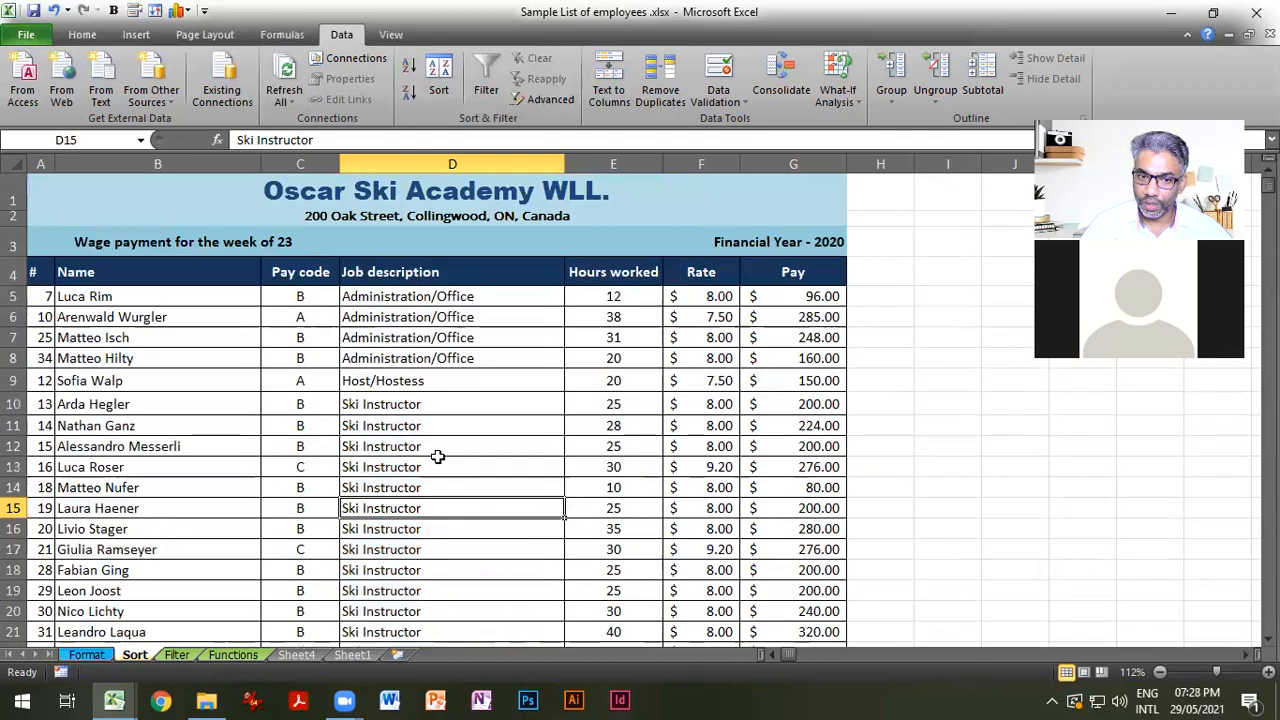
Sort the wage table from its header row down by Job description and then by Pay code, both A to Z.
left_click(439, 78)
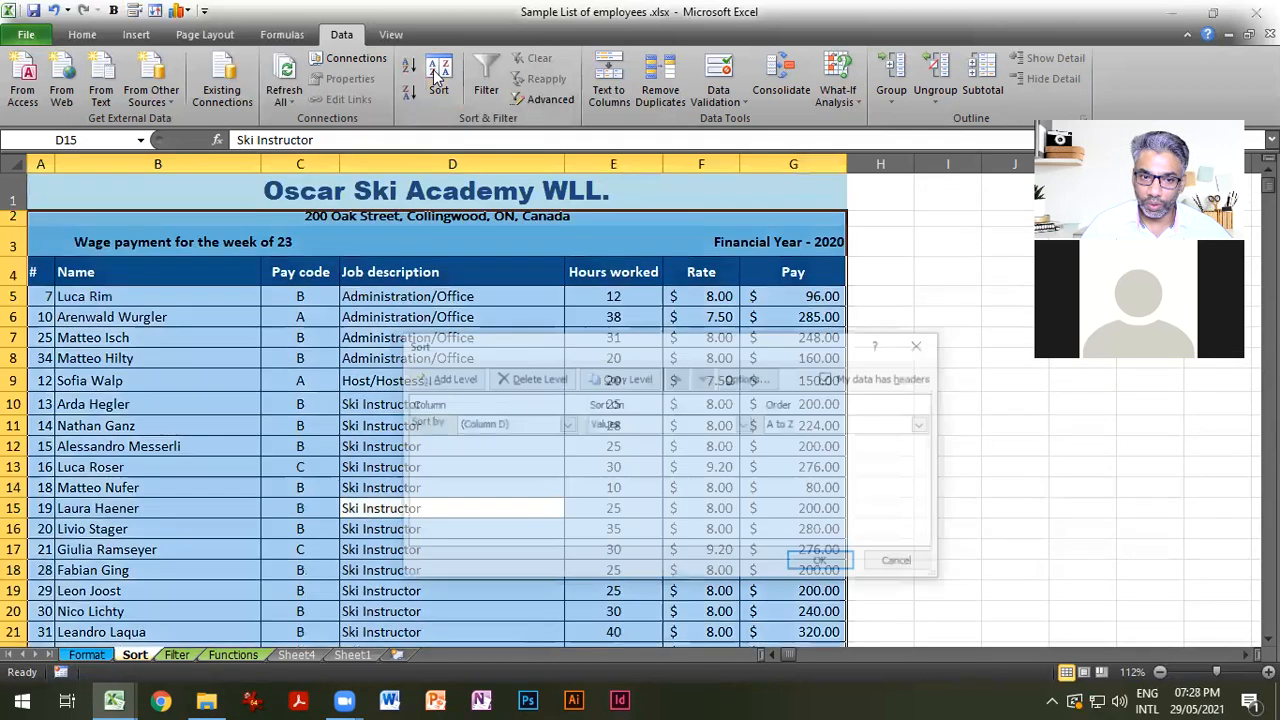
left_click(880, 562)
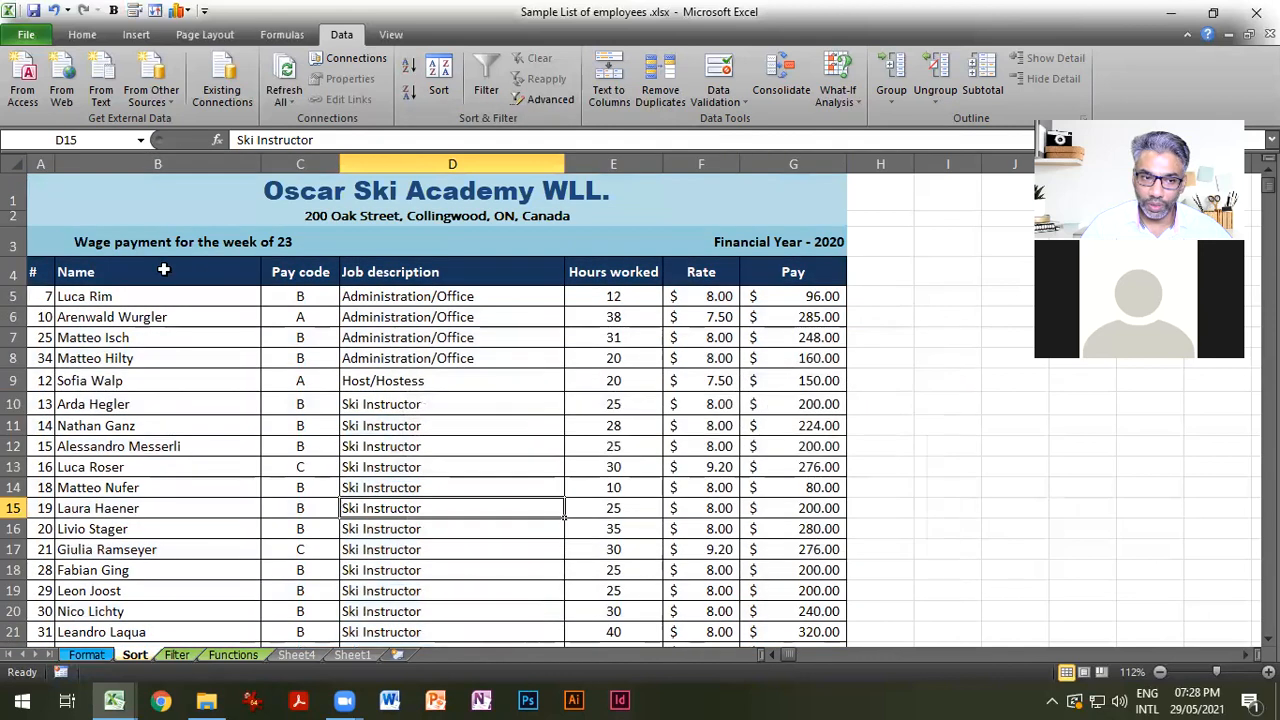
left_click_drag(44, 271, 790, 273)
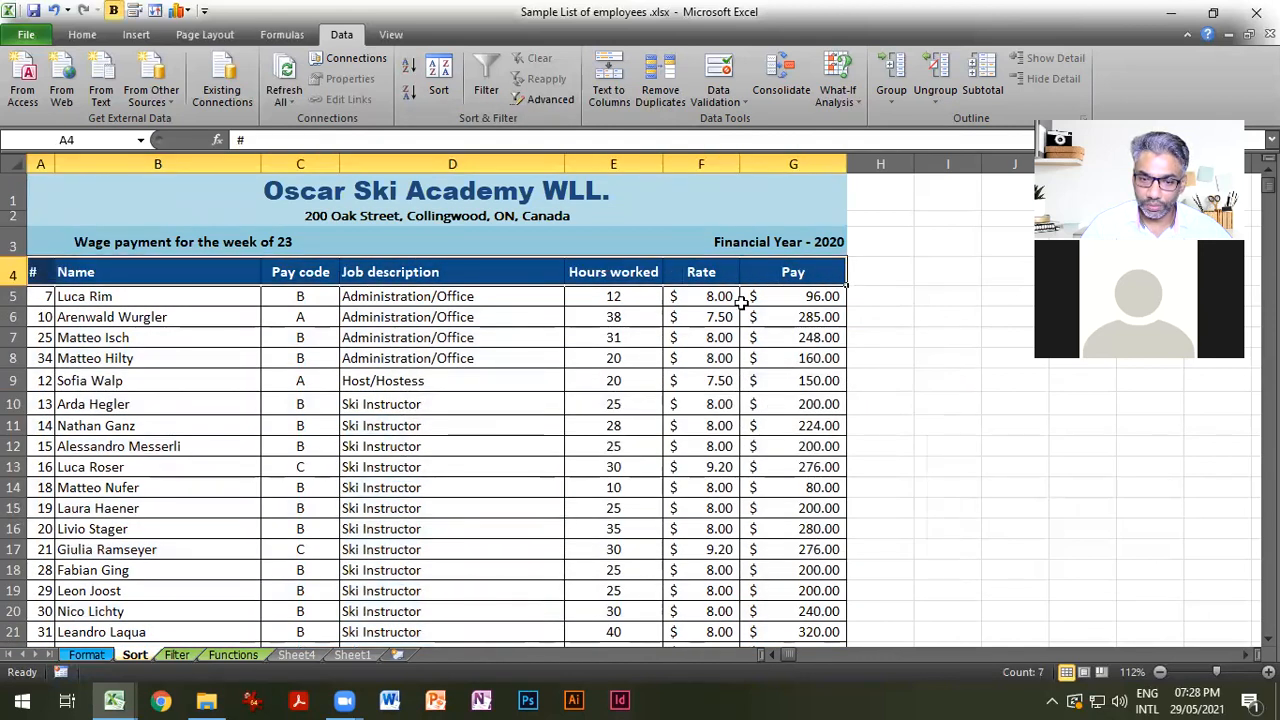
key("ctrl+shift+Down")
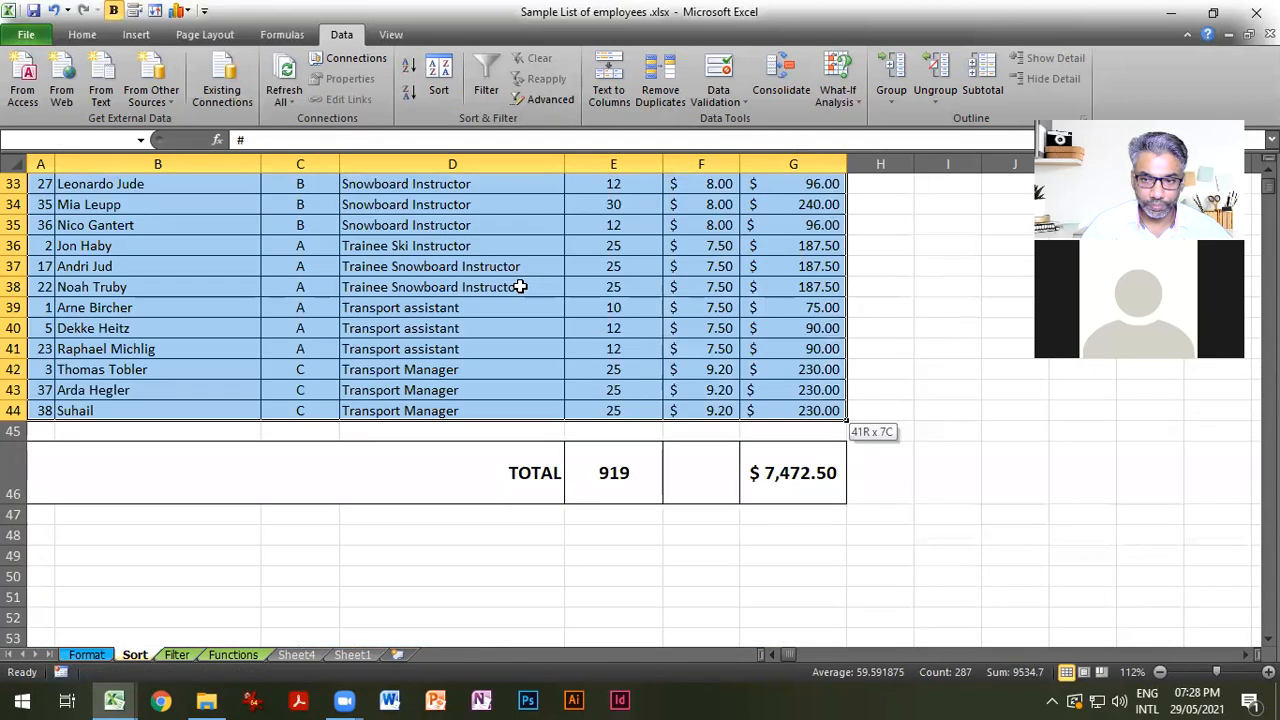
left_click(437, 90)
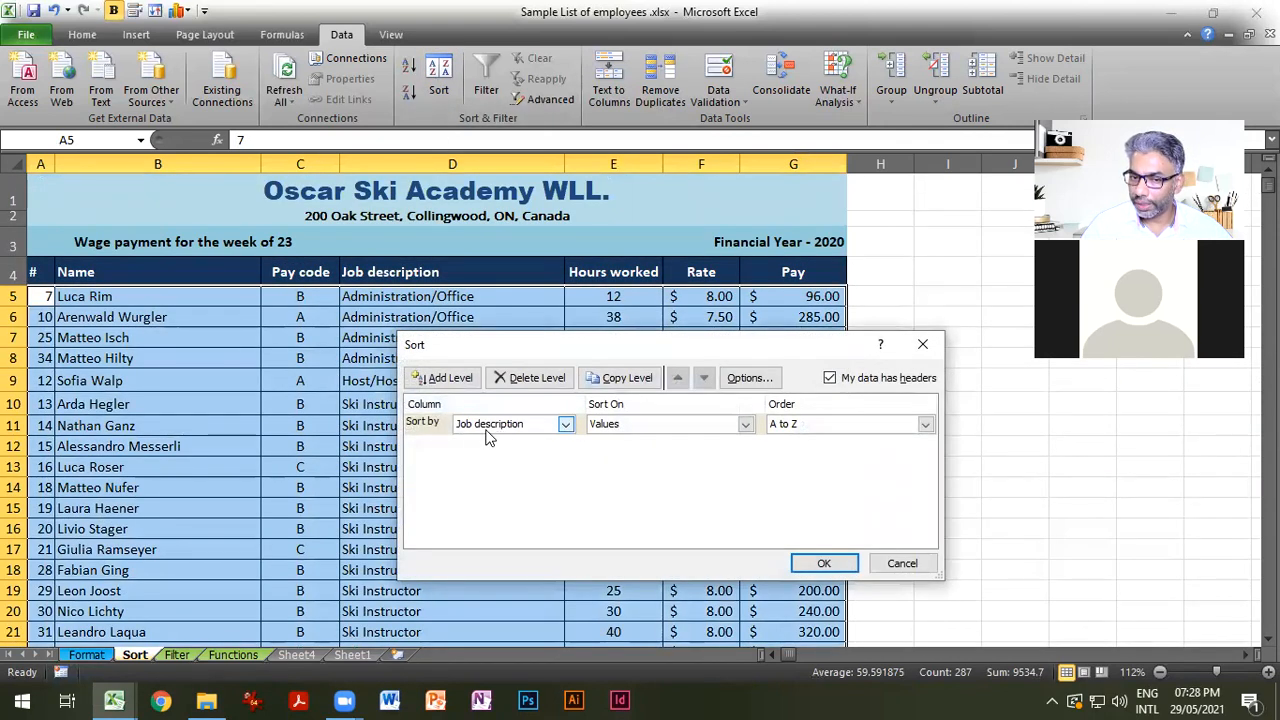
left_click_drag(603, 346, 770, 341)
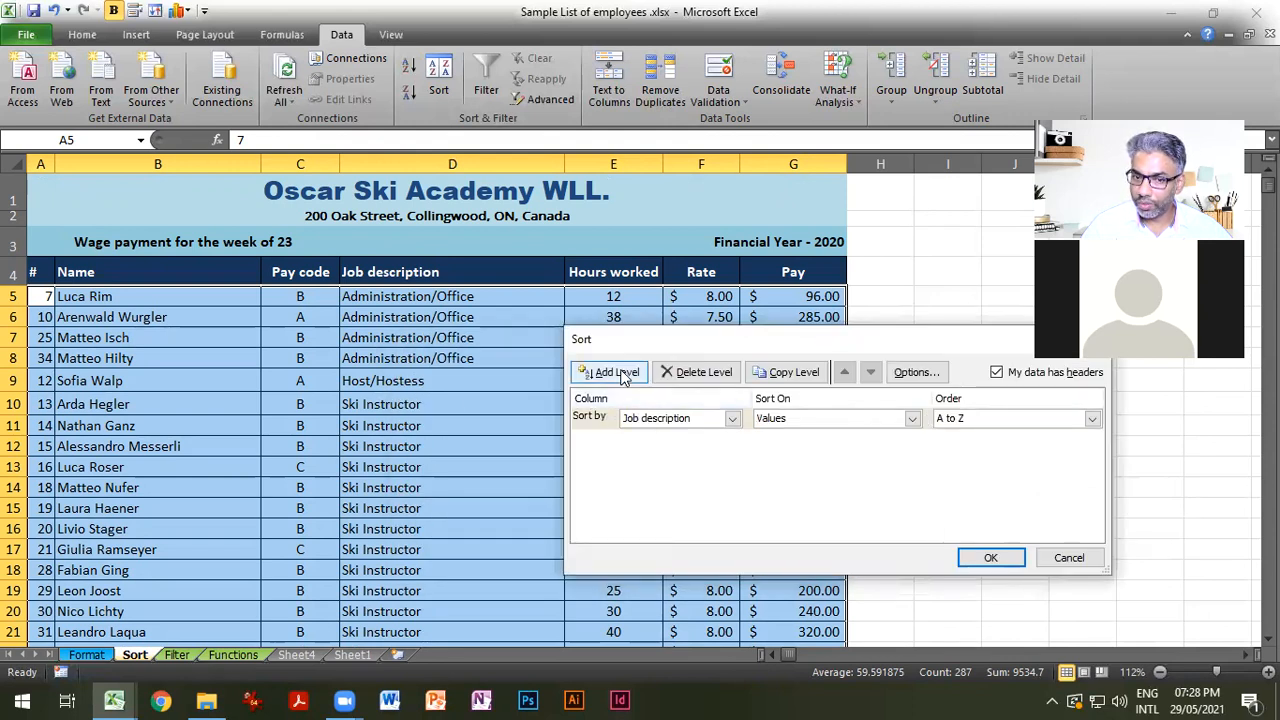
left_click(620, 372)
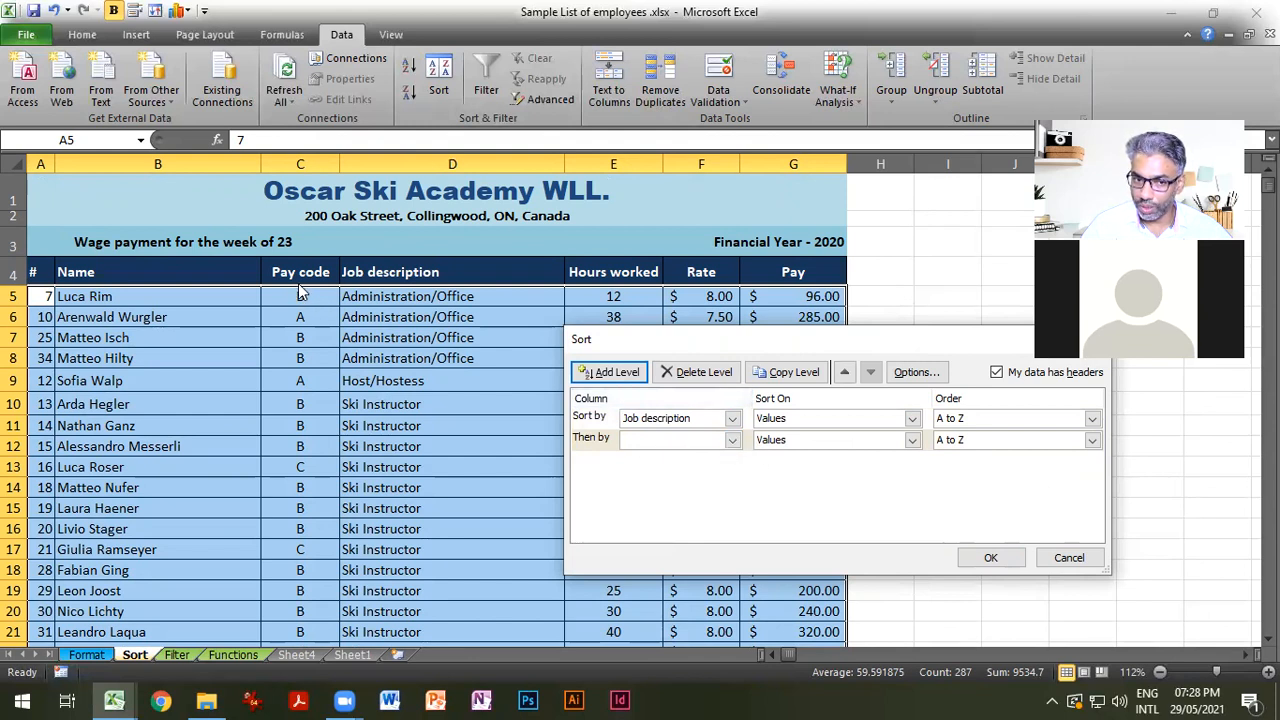
left_click(731, 441)
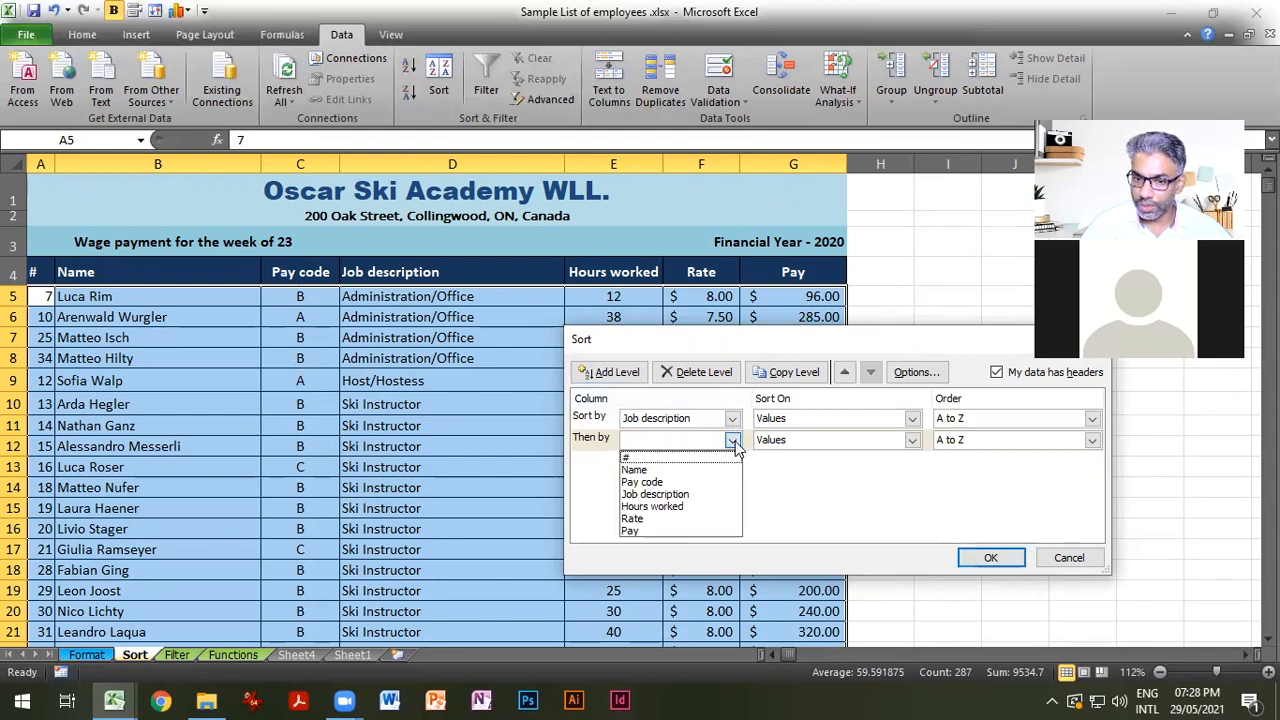
left_click(688, 484)
left_click(990, 557)
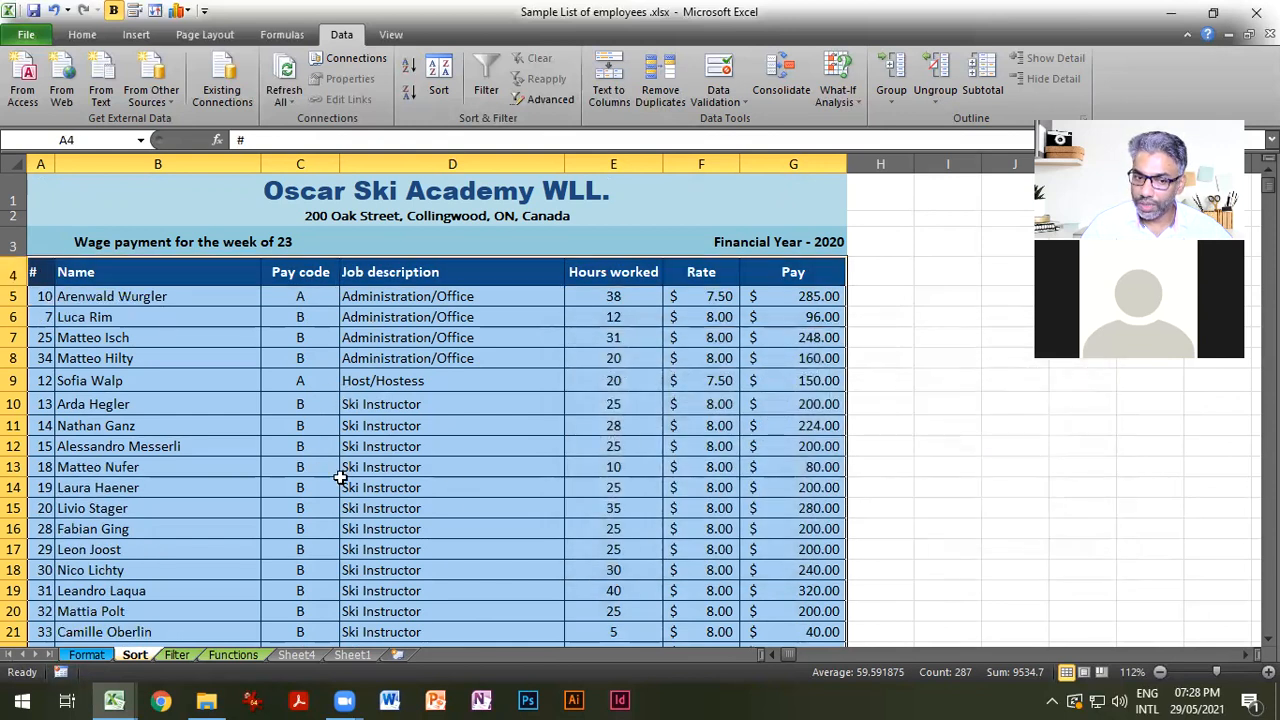
Check how the pay codes are ordered within the Ski Instructor rows of the wage table.
scroll(358, 485, "down", 2)
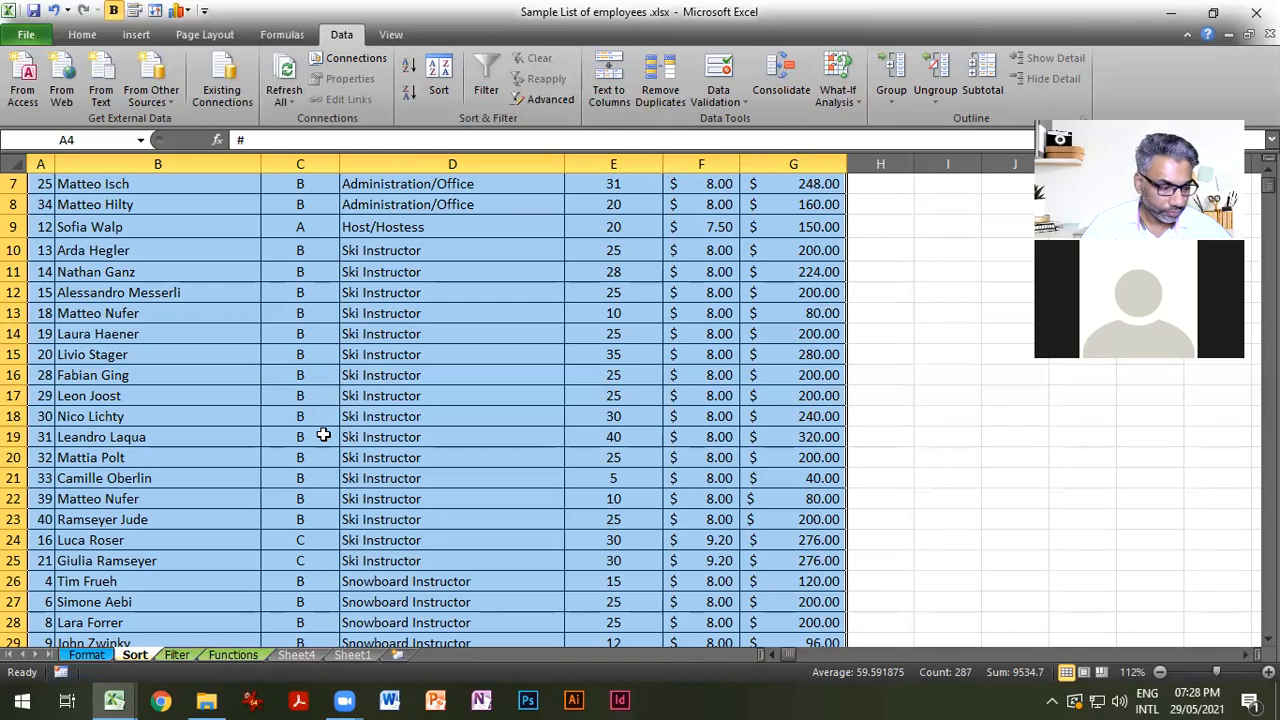
scroll(323, 436, "up", 1)
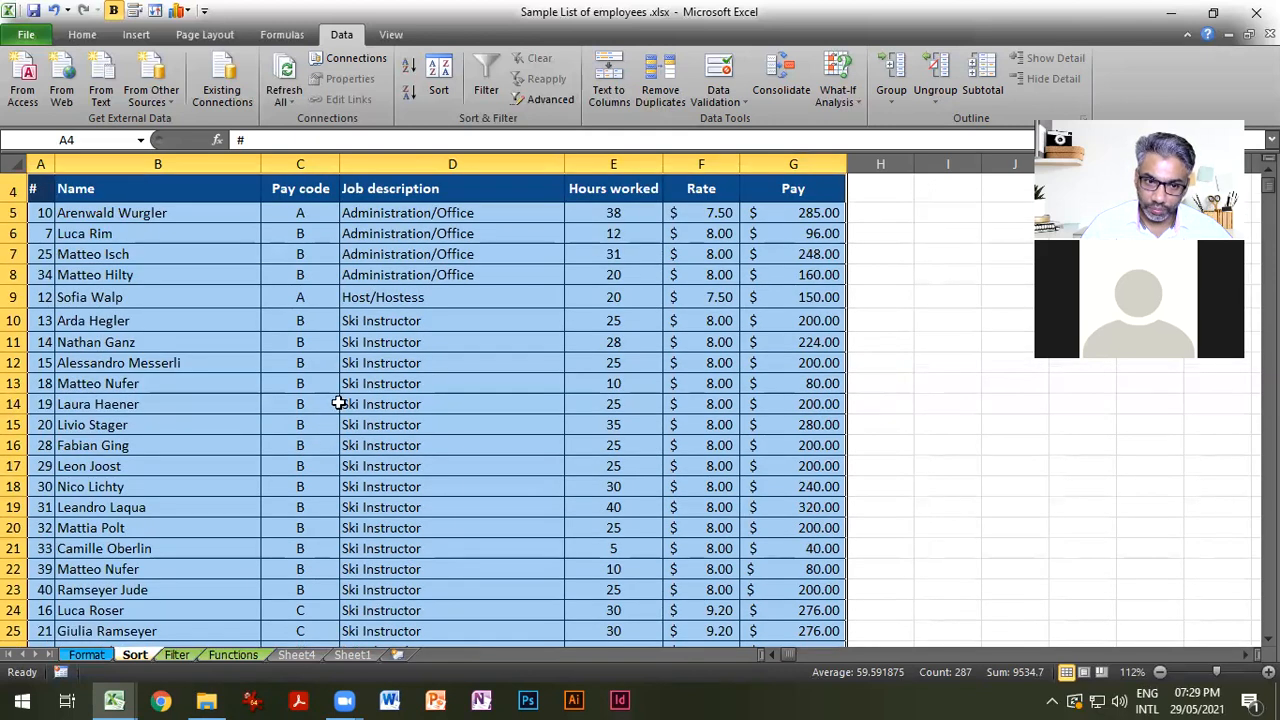
left_click_drag(374, 323, 396, 527)
scroll(394, 528, "down", 1)
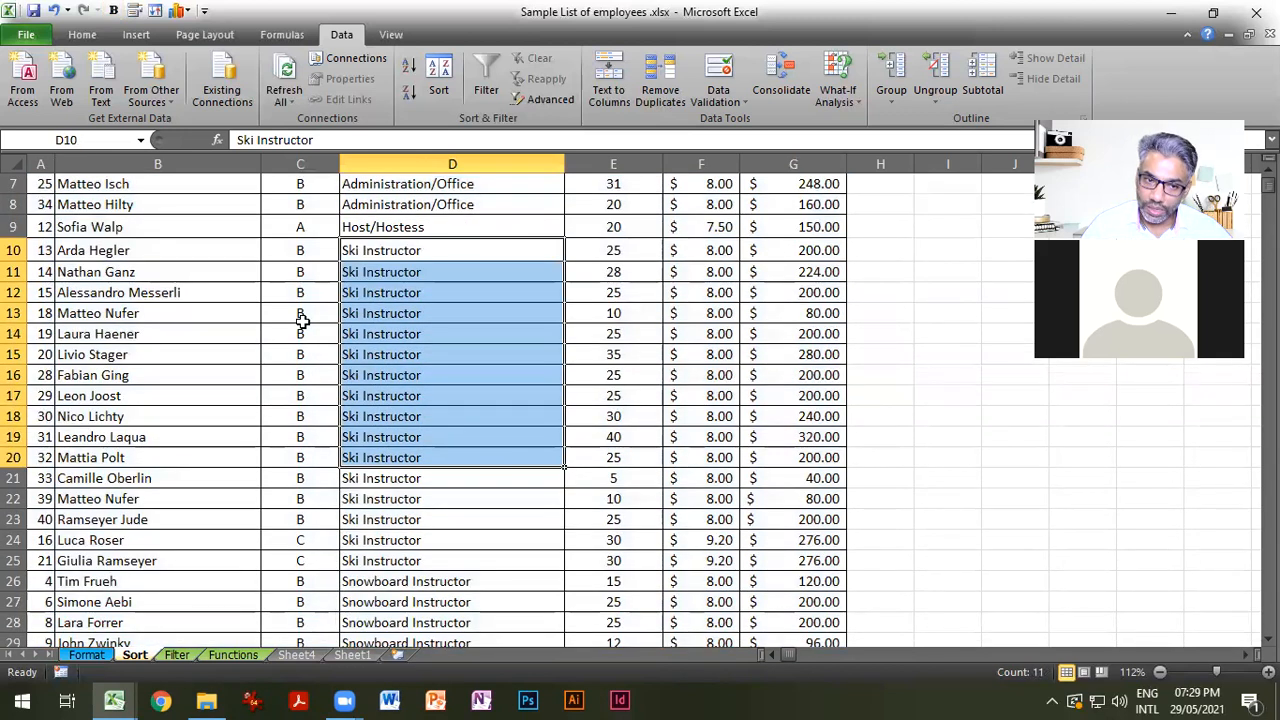
left_click_drag(303, 274, 314, 480)
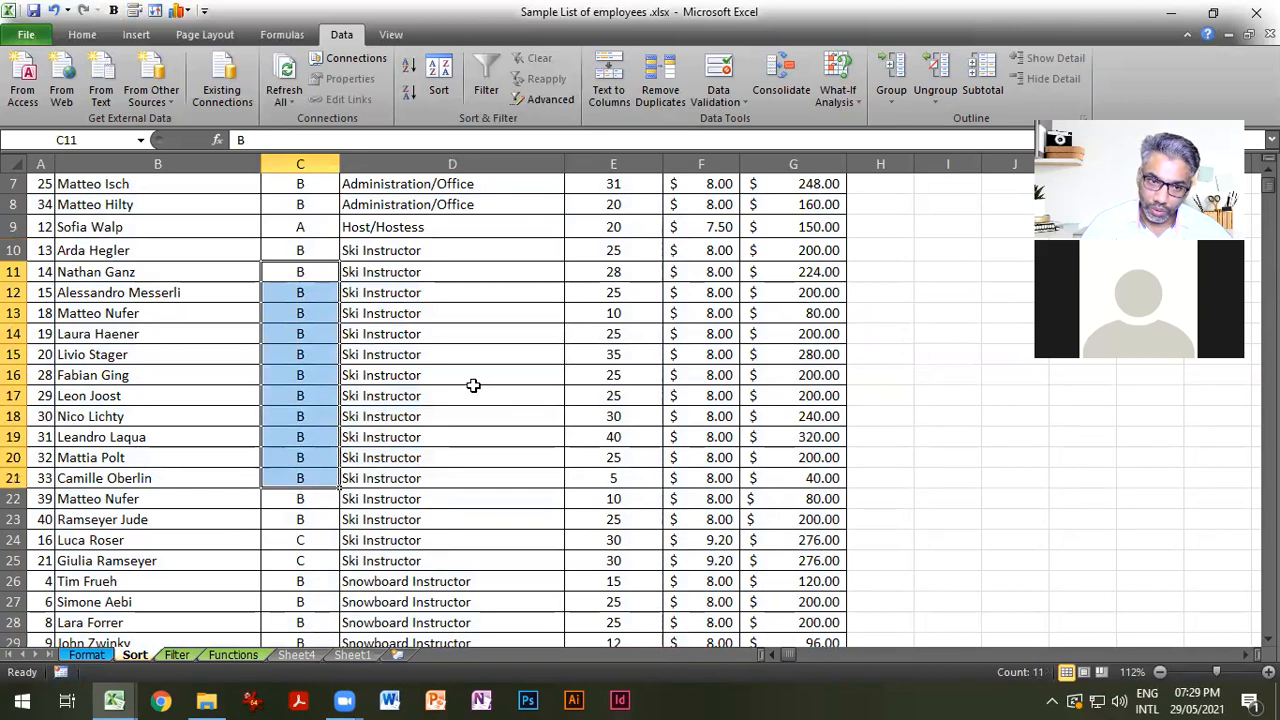
left_click(473, 272)
left_click_drag(473, 272, 304, 517)
left_click(368, 293)
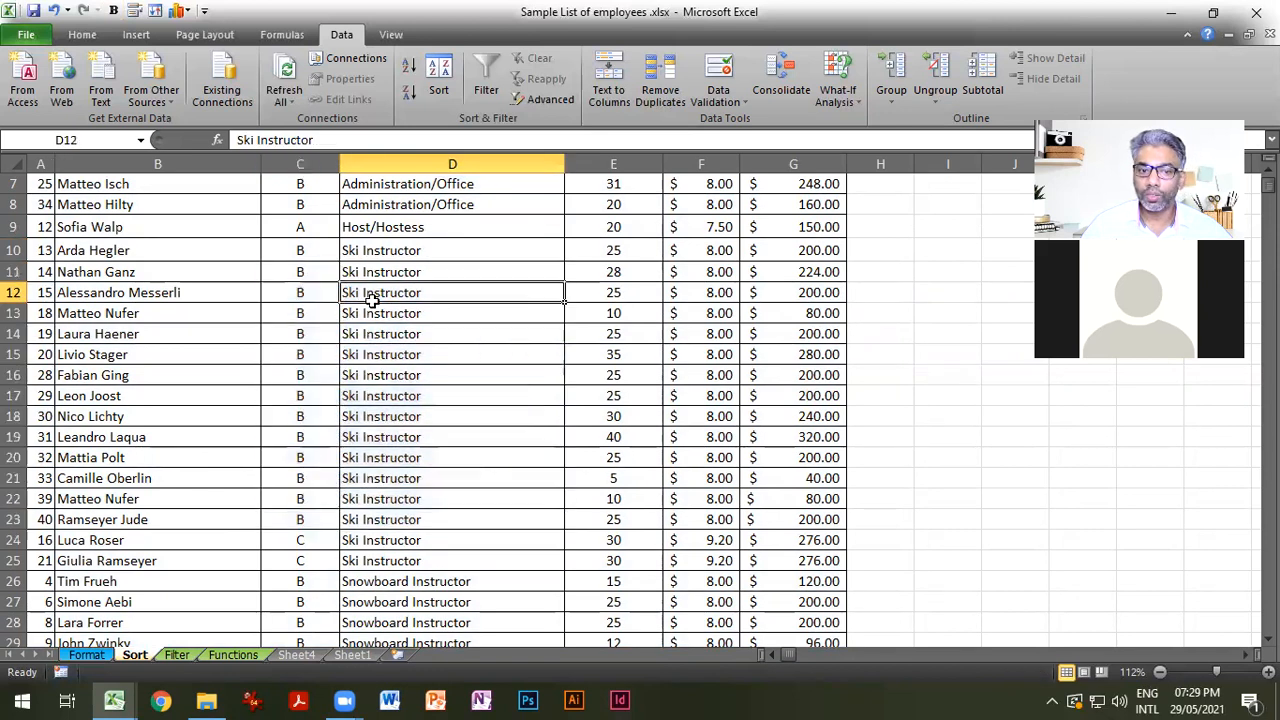
left_click_drag(377, 272, 308, 512)
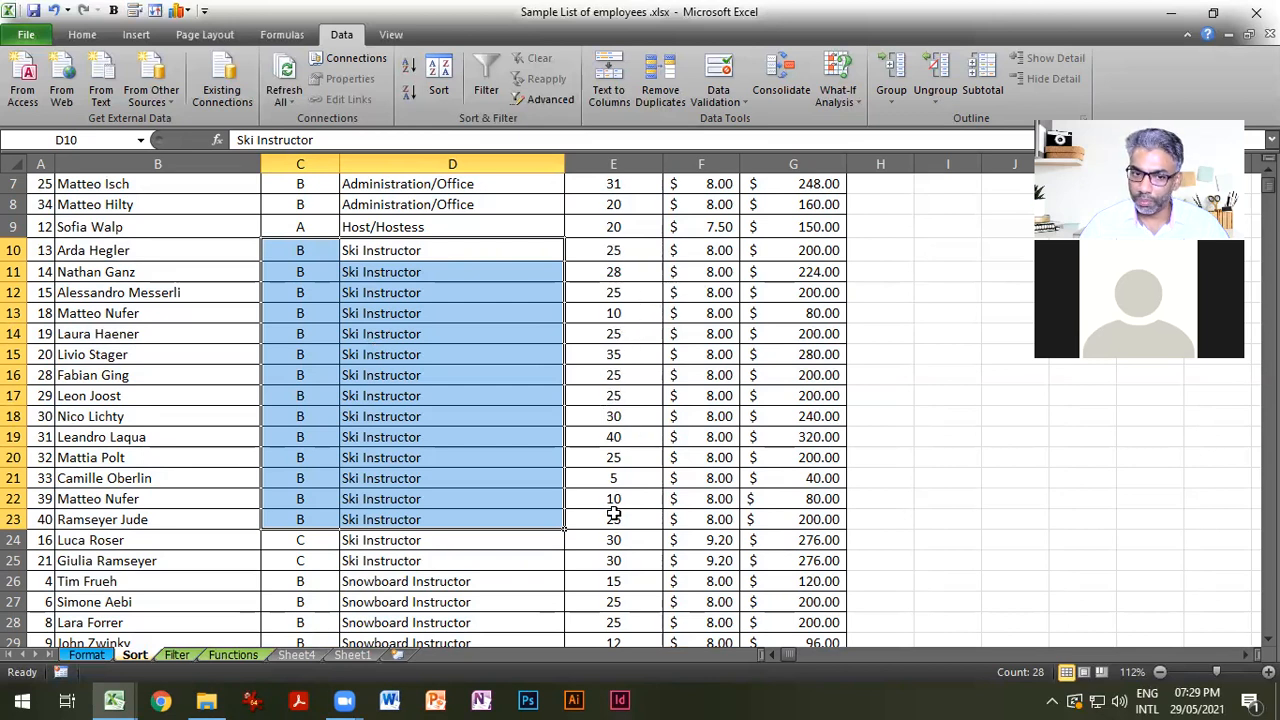
left_click(490, 414)
scroll(543, 443, "up", 2)
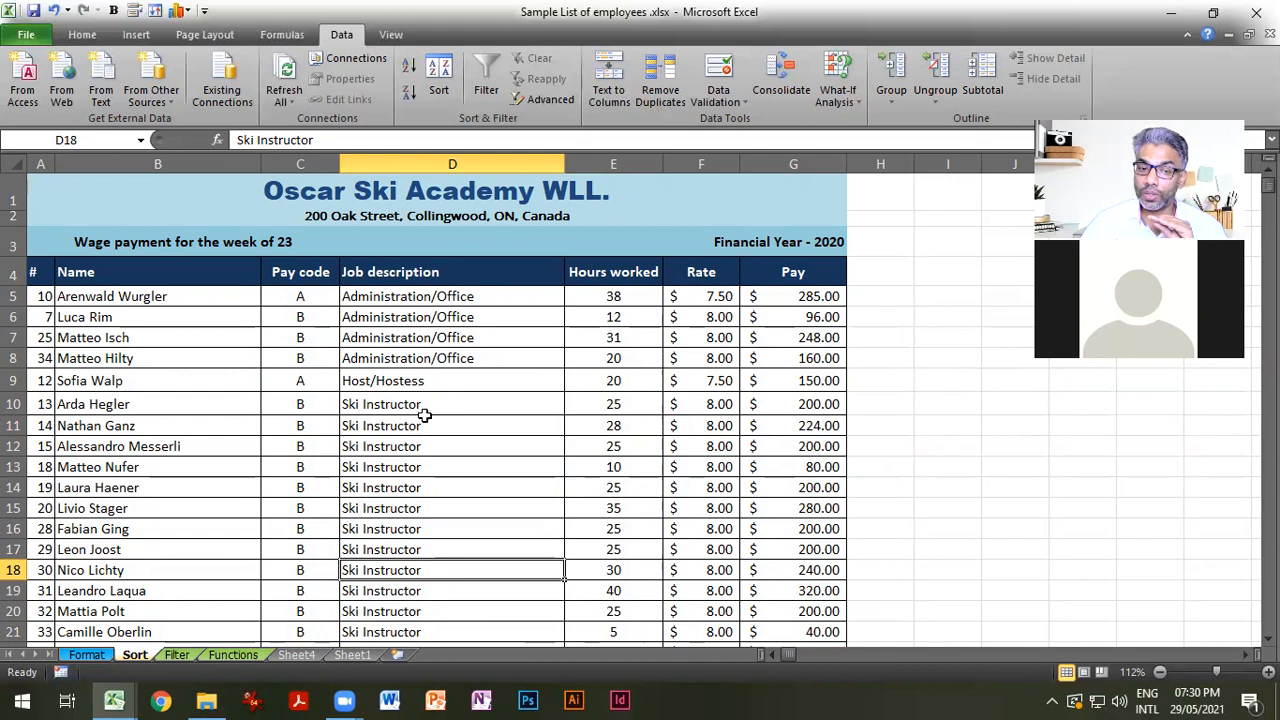
left_click_drag(38, 272, 800, 273)
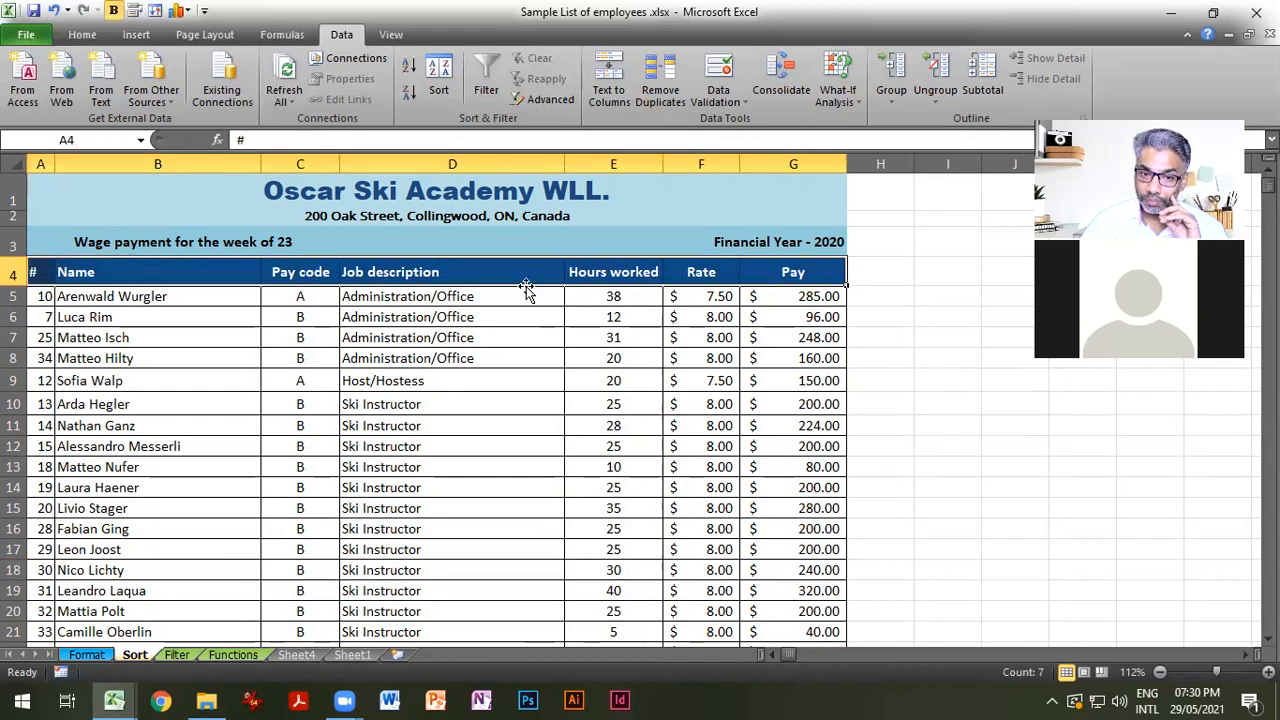
left_click(527, 288)
key("ctrl+Down")
scroll(522, 367, "up", 10)
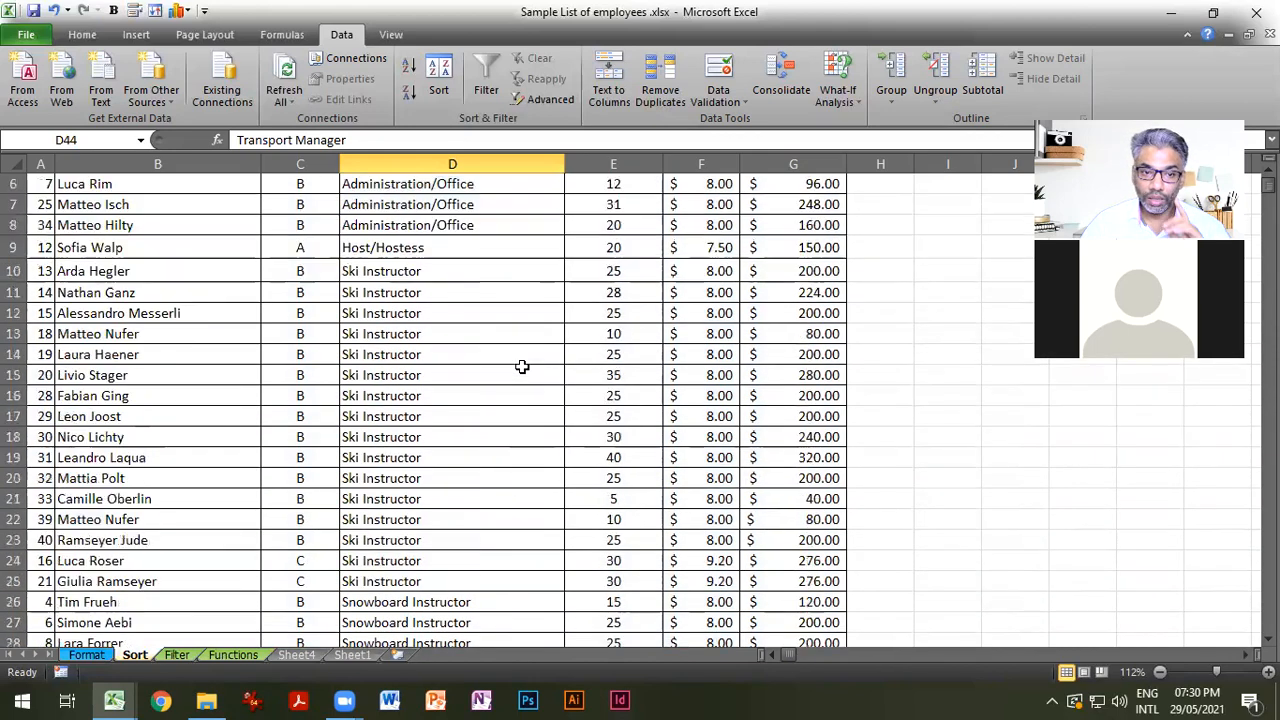
scroll(522, 367, "up", 2)
Set up a custom sort of the wage table, adding Hours worked as a third level below Job description and Pay code.
left_click_drag(38, 272, 786, 274)
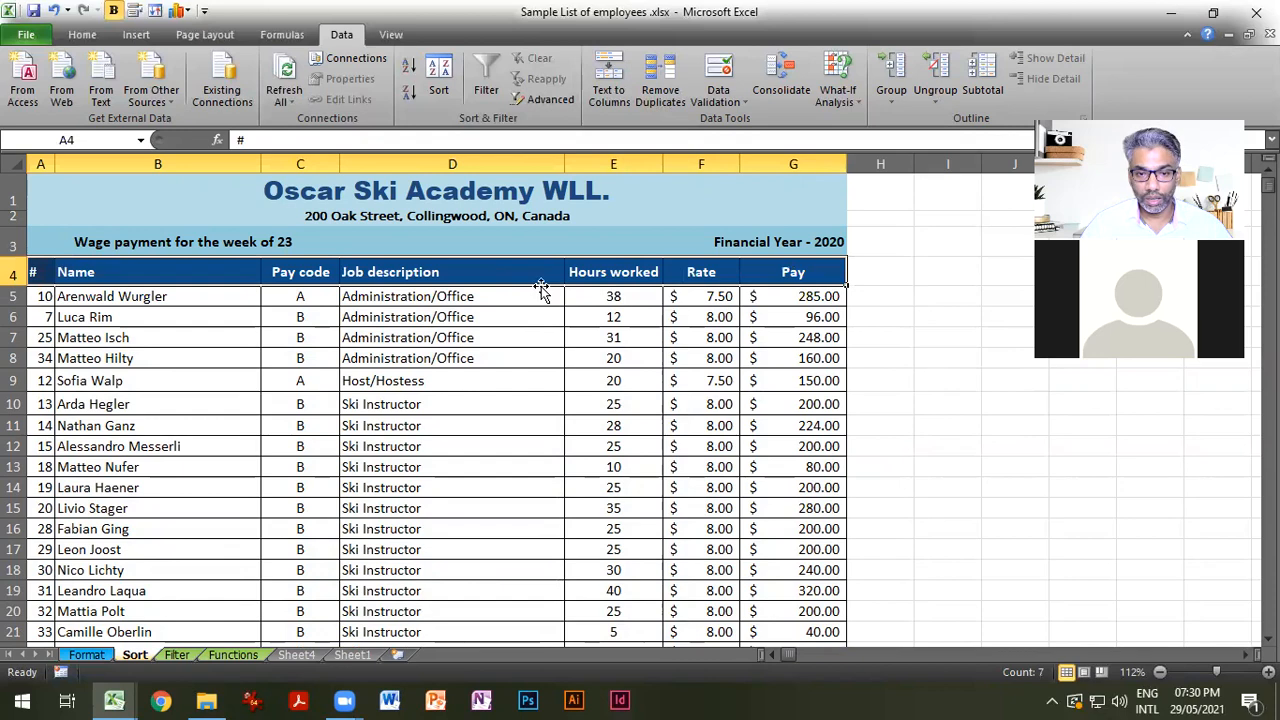
key("ctrl+shift+Down")
left_click(439, 82)
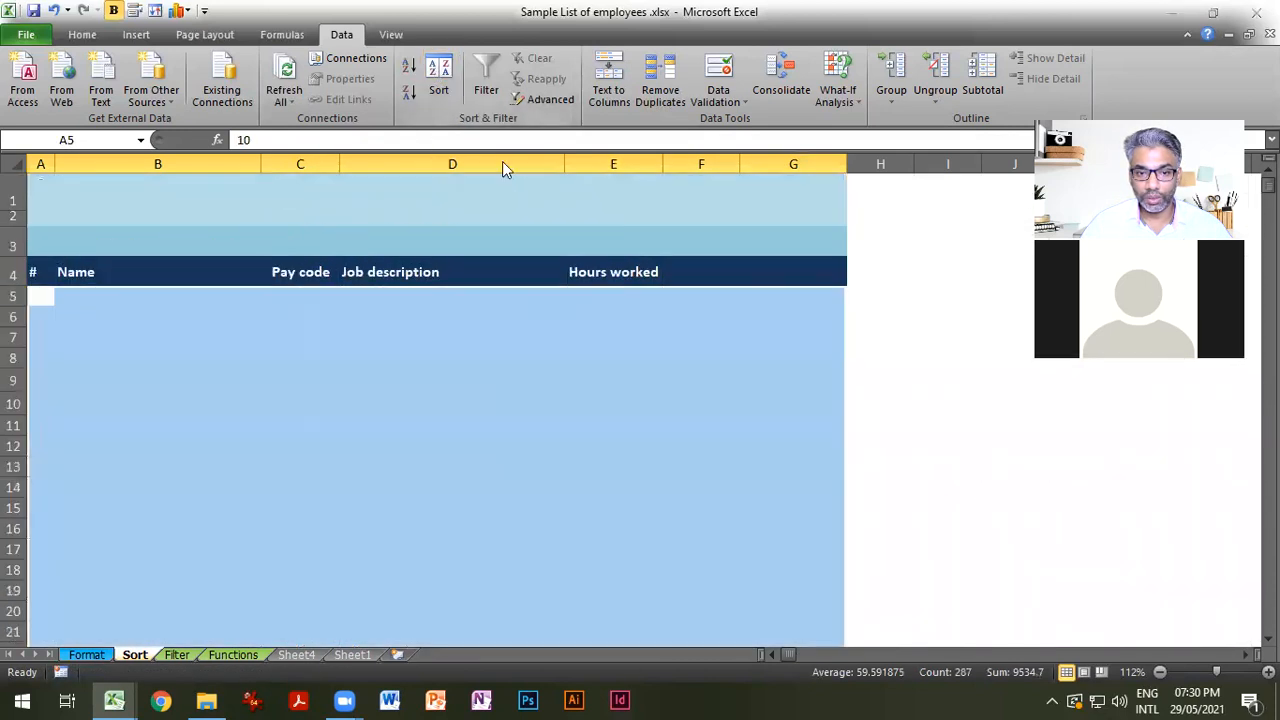
left_click(732, 440)
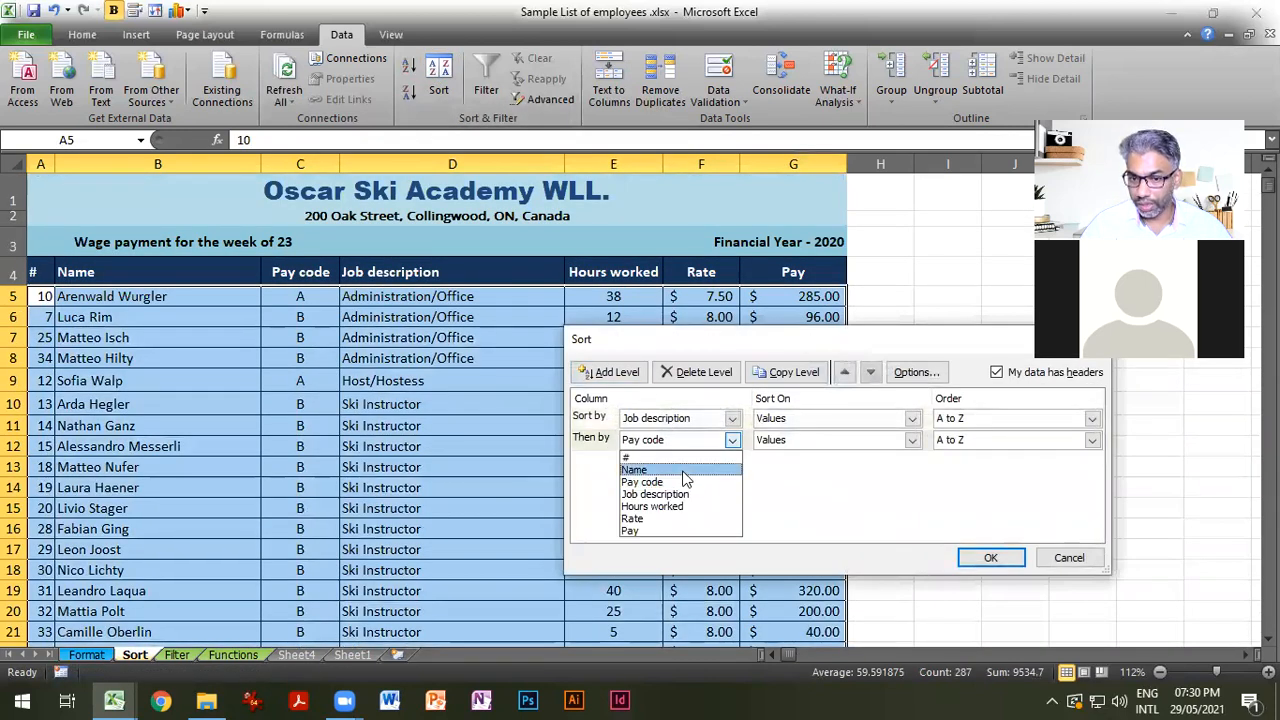
left_click(685, 482)
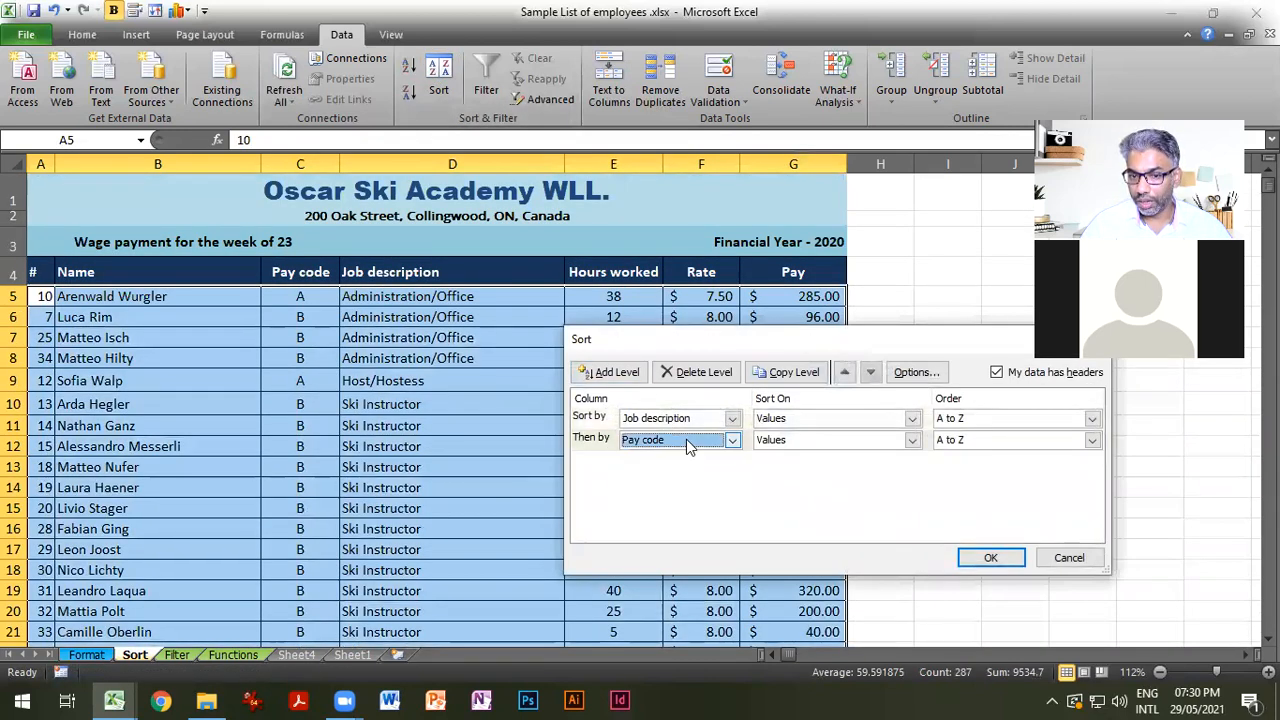
left_click(605, 372)
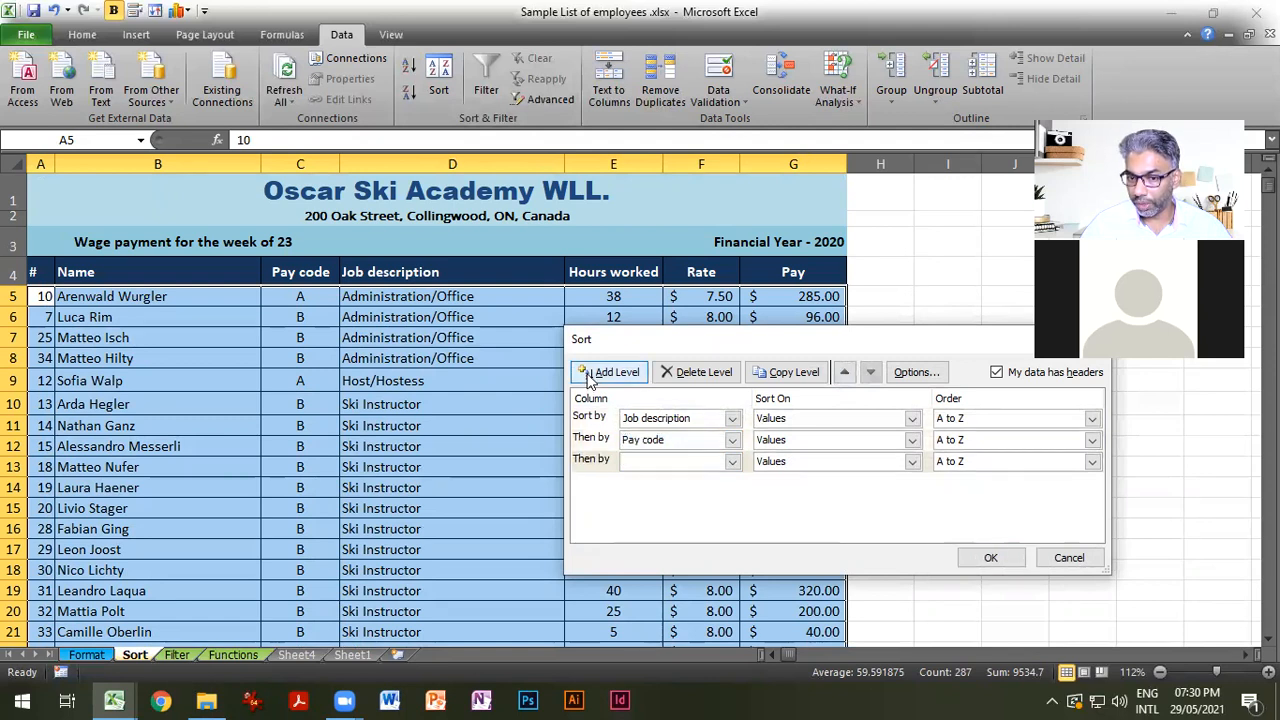
left_click(733, 463)
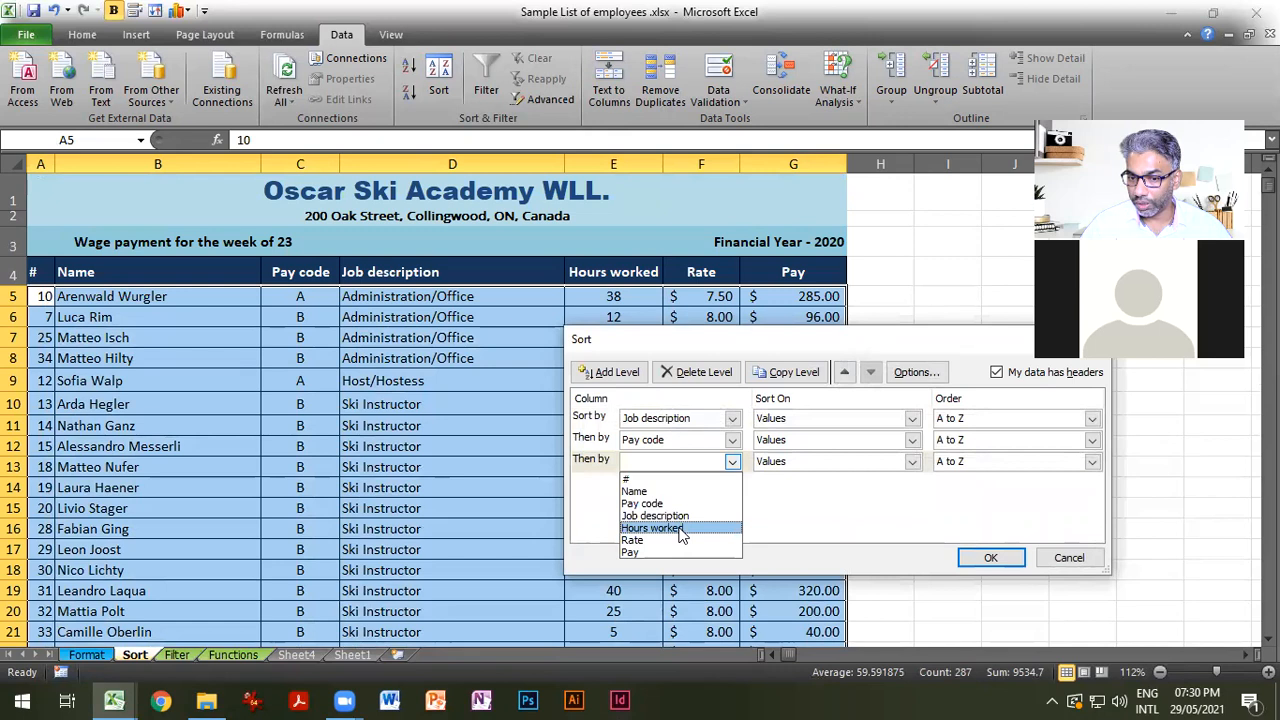
left_click(680, 530)
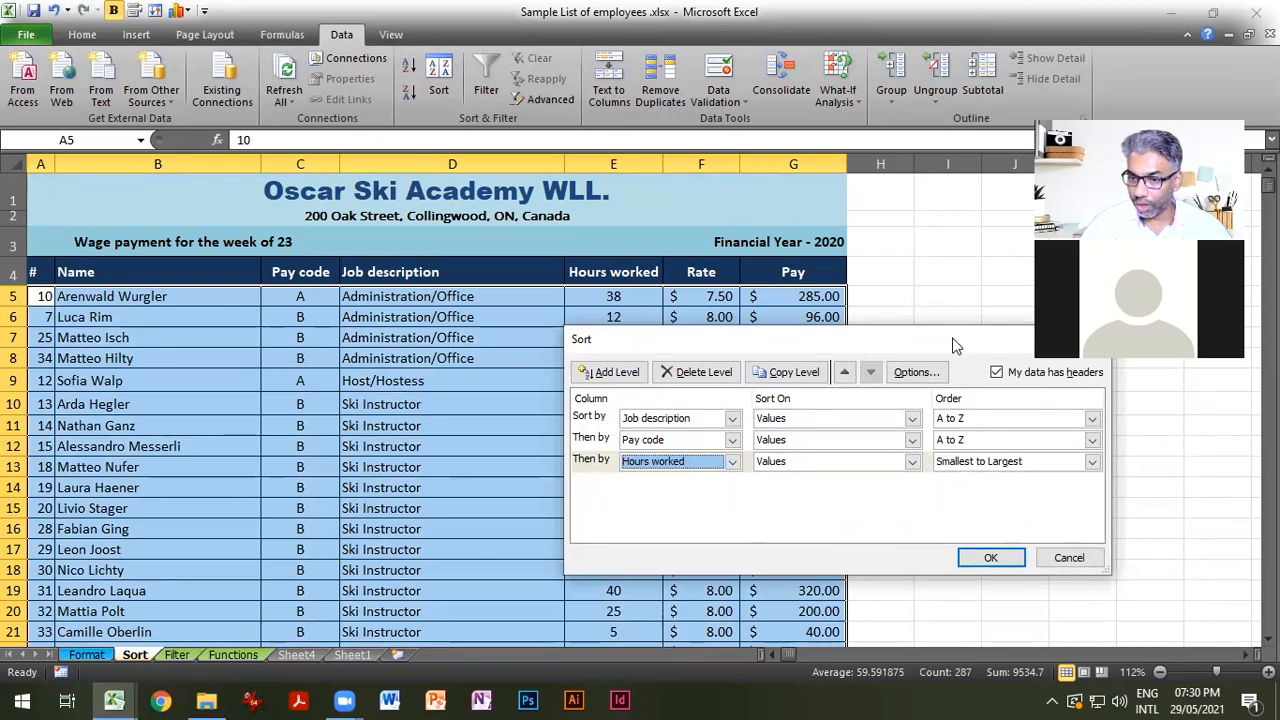
Order the Hours worked level from Largest to Smallest and apply the three-level sort.
left_click_drag(953, 345, 778, 311)
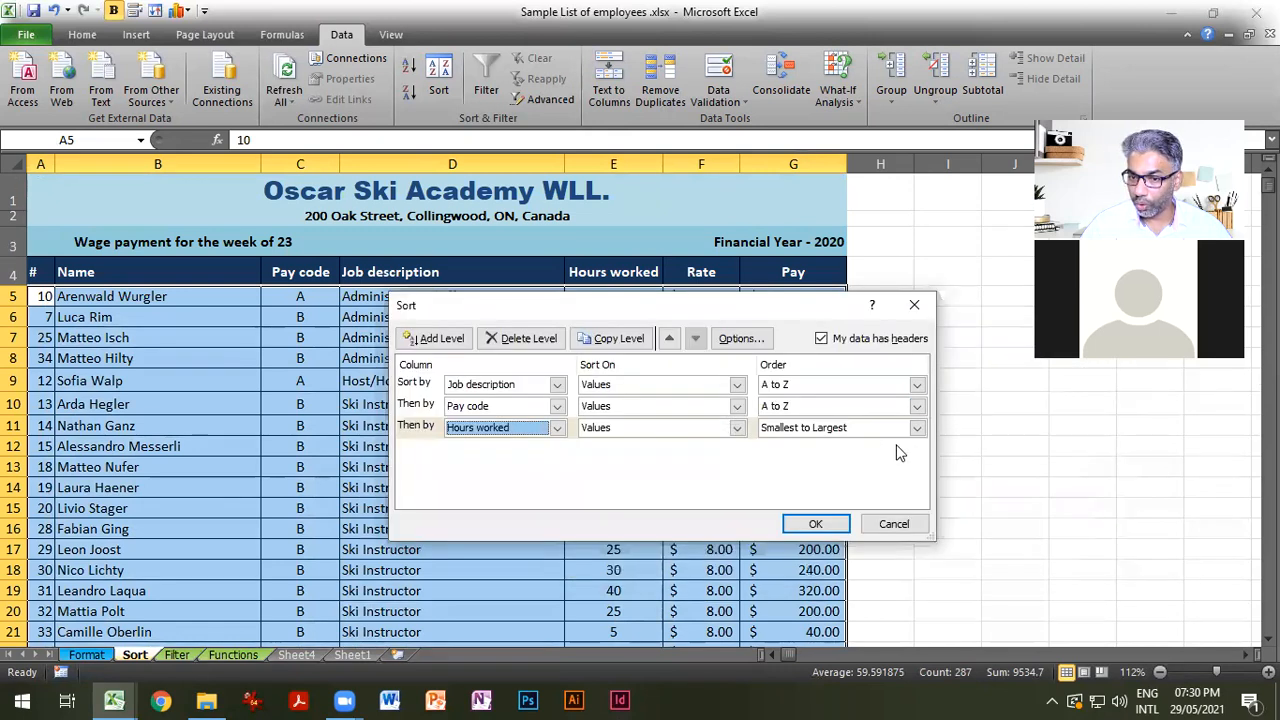
left_click(785, 438)
left_click(790, 457)
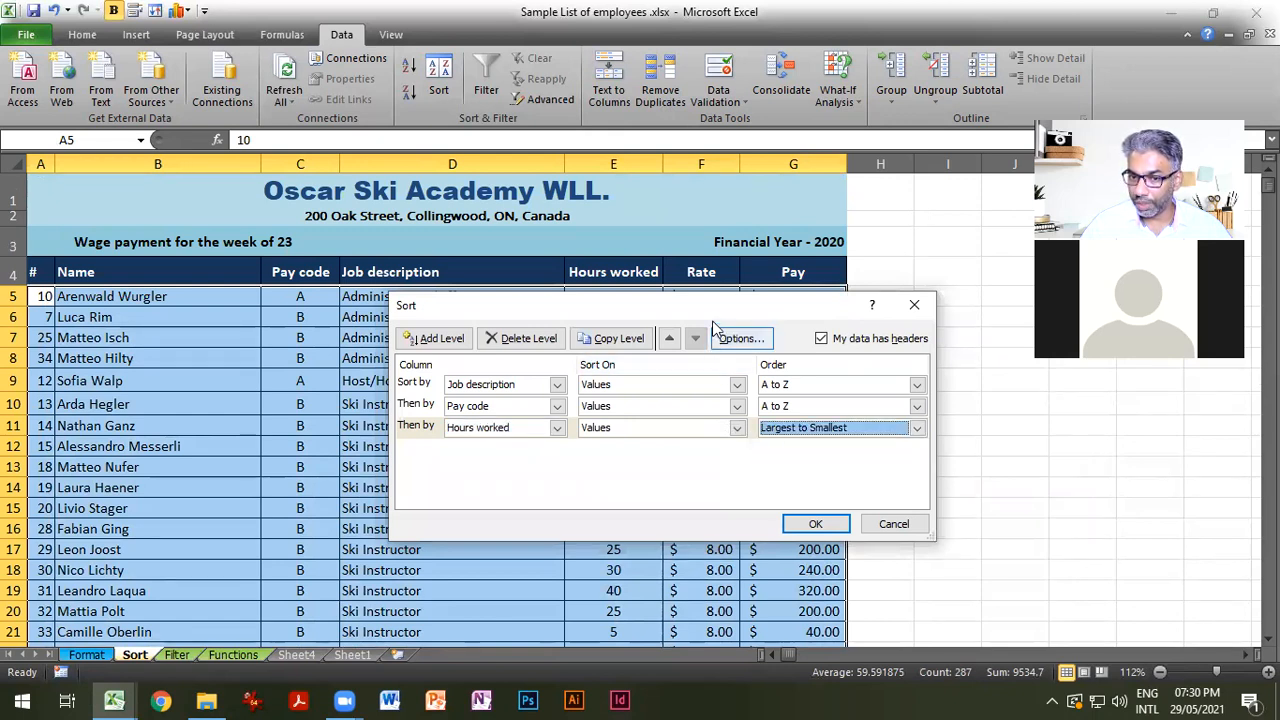
left_click_drag(709, 306, 703, 316)
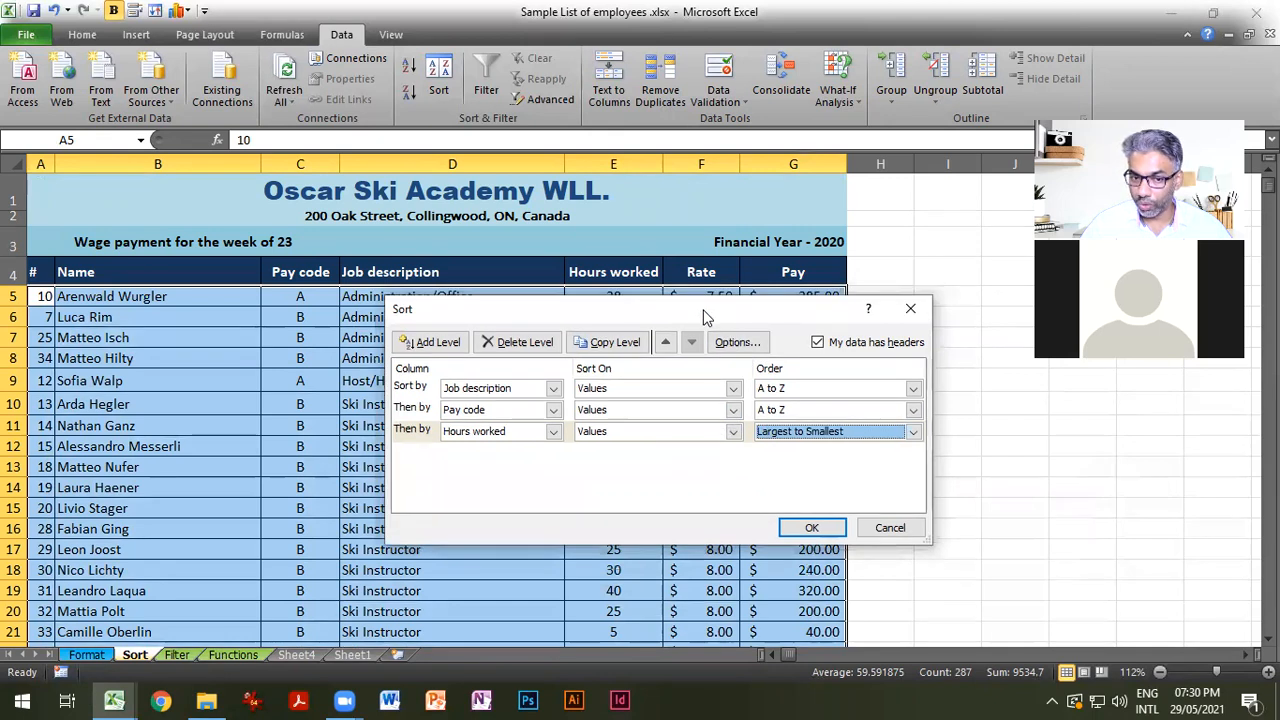
left_click_drag(703, 316, 601, 116)
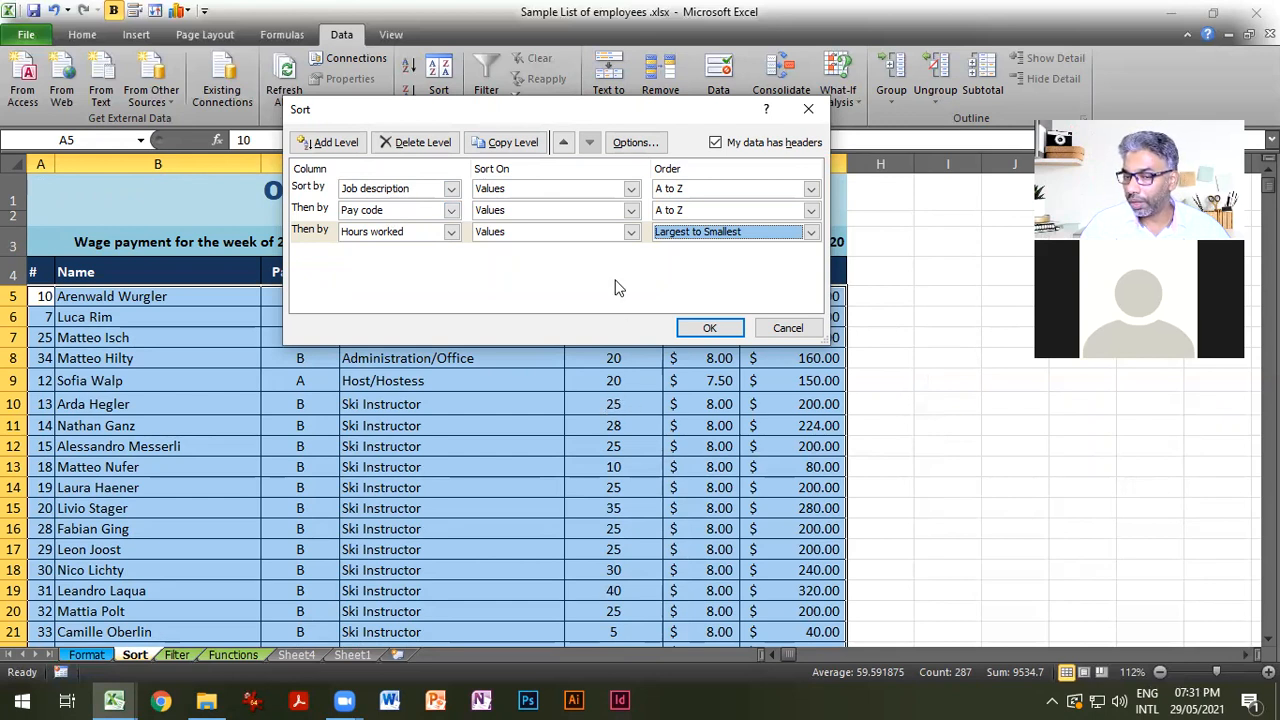
left_click_drag(610, 118, 541, 125)
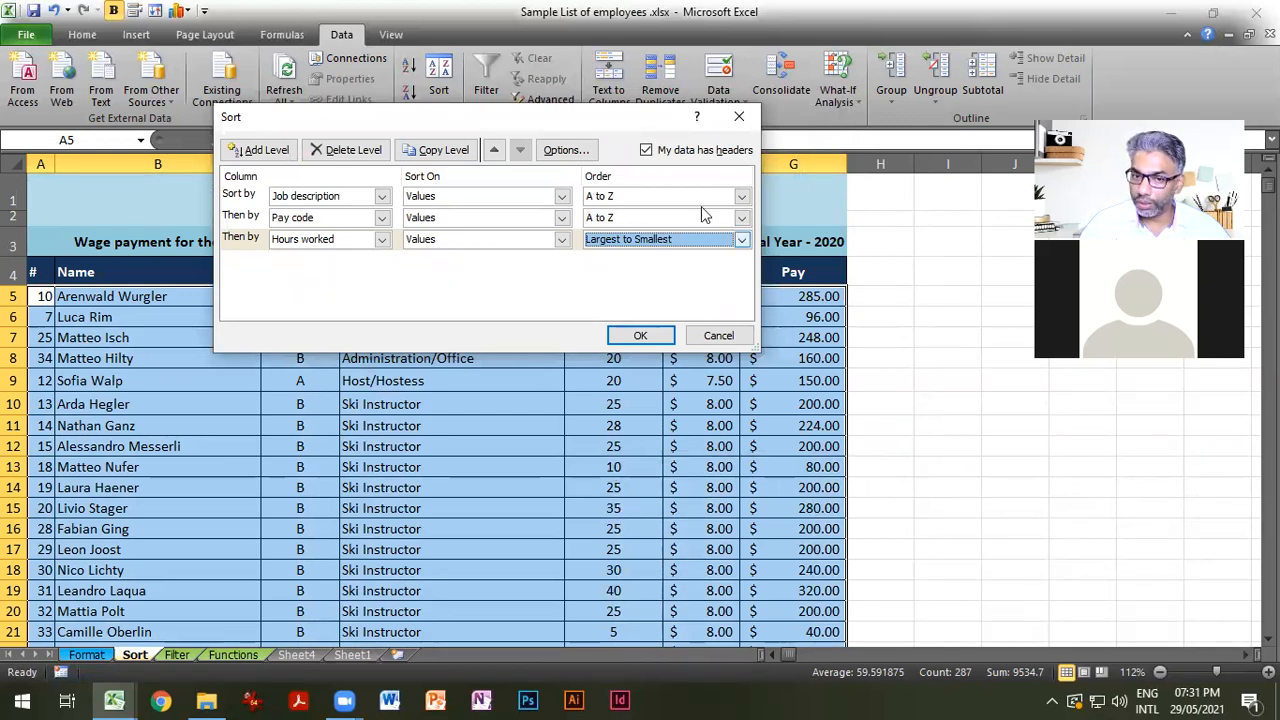
left_click(641, 336)
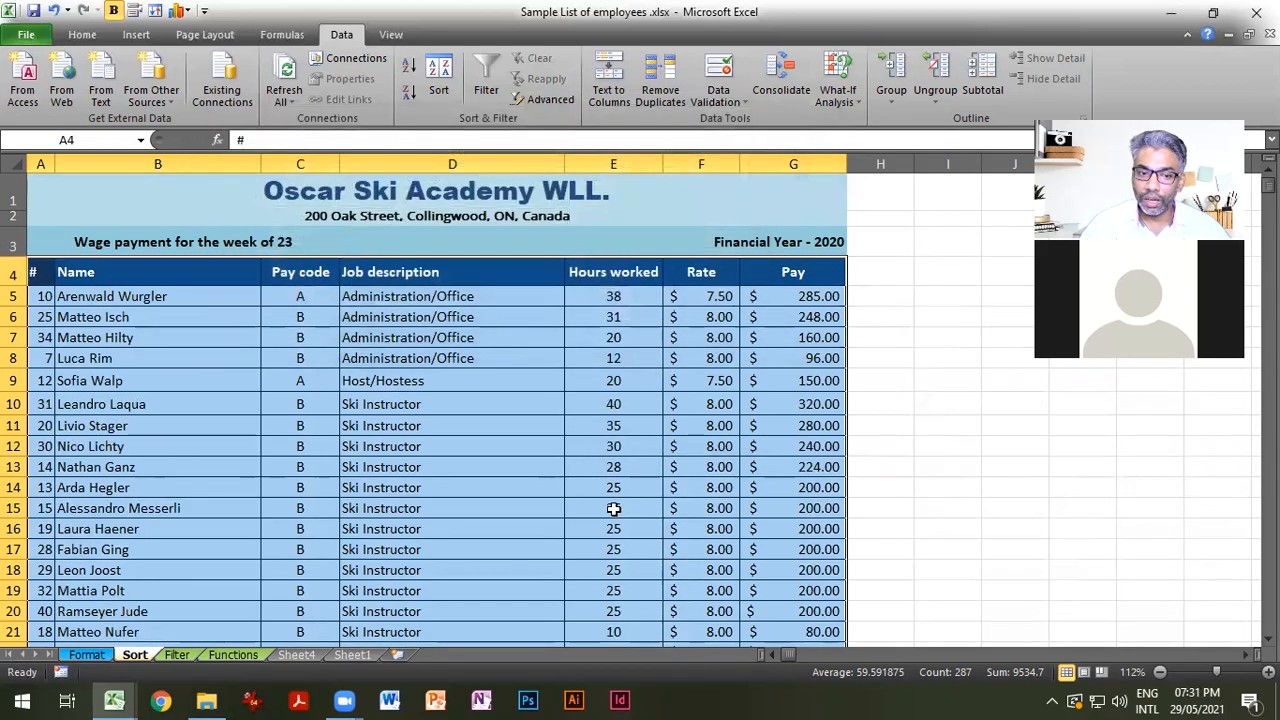
Examine how hours worked are ordered within the Ski Instructor rows with pay code B, including the rows sharing 25 hours.
scroll(613, 508, "down", 1)
left_click_drag(300, 318, 593, 591)
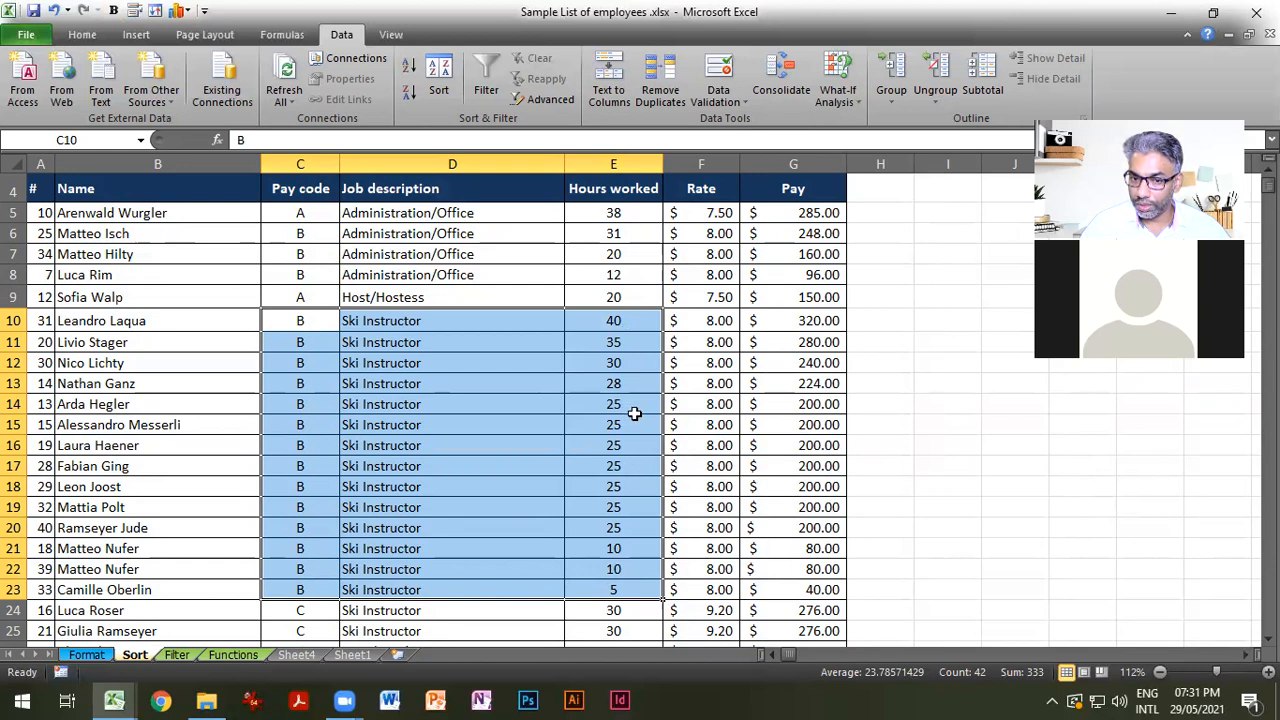
left_click(310, 408)
left_click_drag(350, 408, 590, 520)
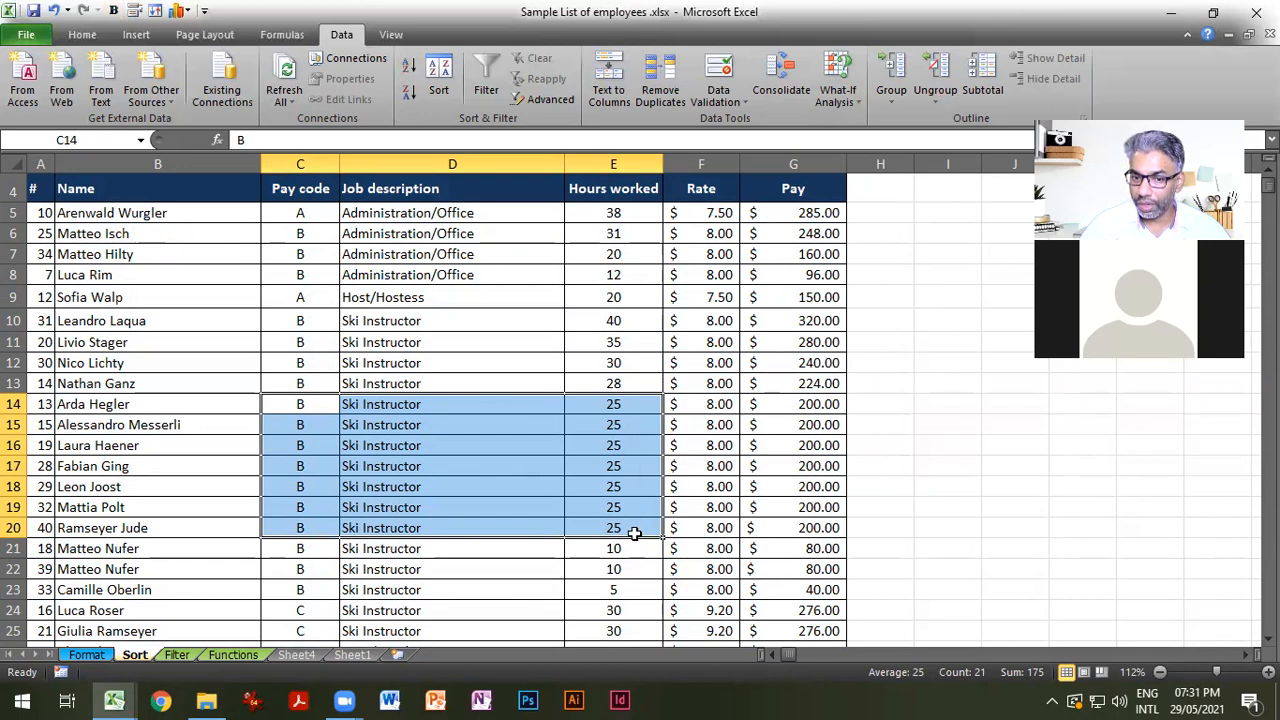
left_click(580, 410)
left_click_drag(622, 404, 336, 530)
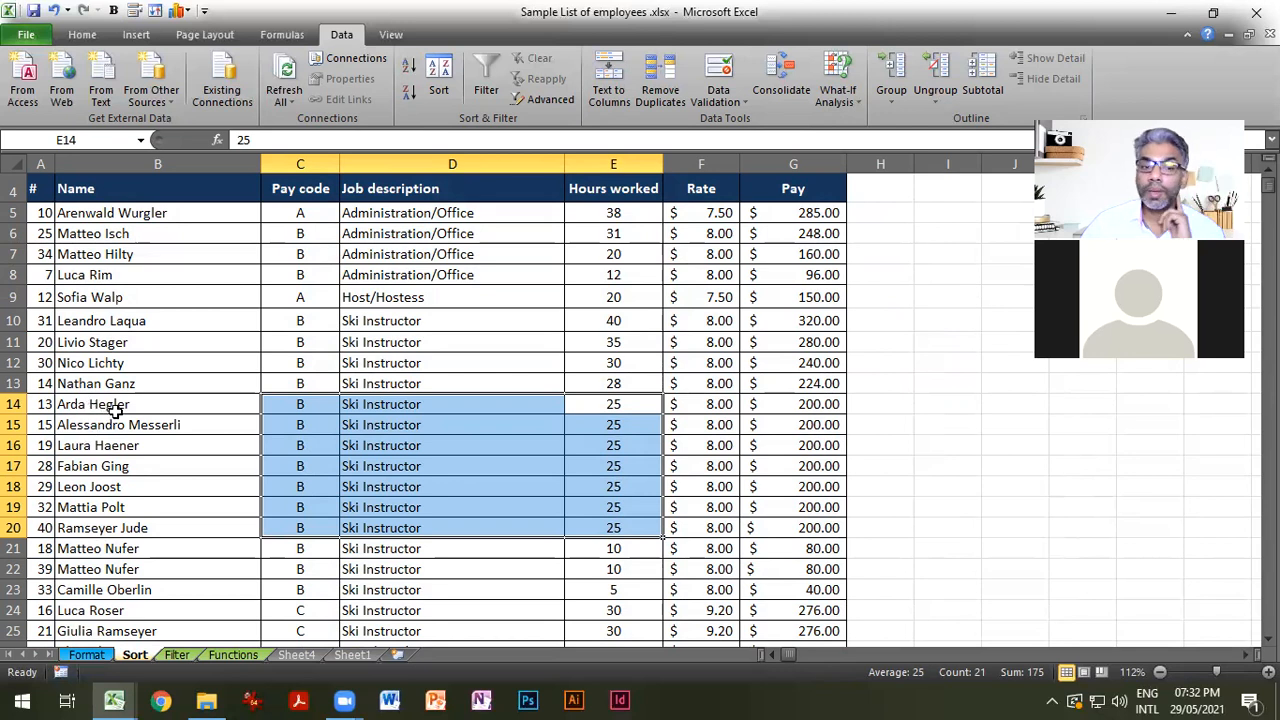
scroll(326, 455, "up", 1)
left_click(365, 549)
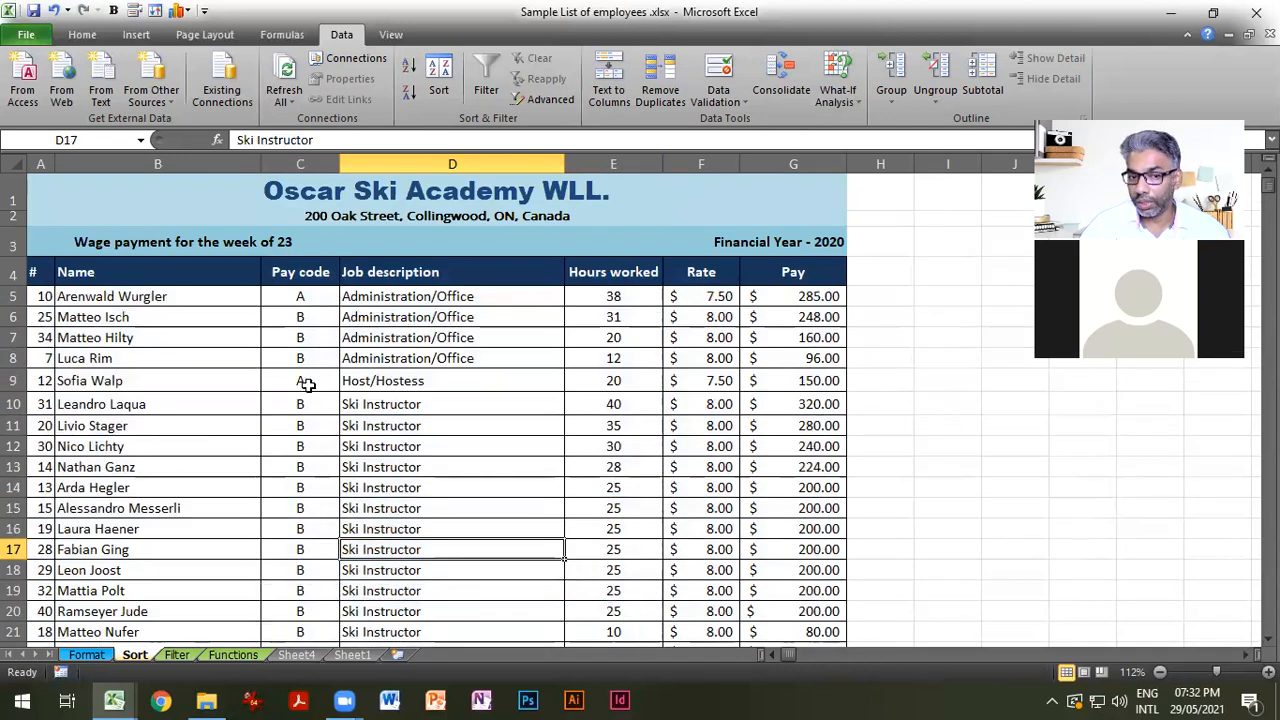
Re-sort the wage table from its header row down, adding Name from A to Z as a fourth level below Hours worked.
left_click(218, 274)
left_click_drag(40, 272, 780, 280)
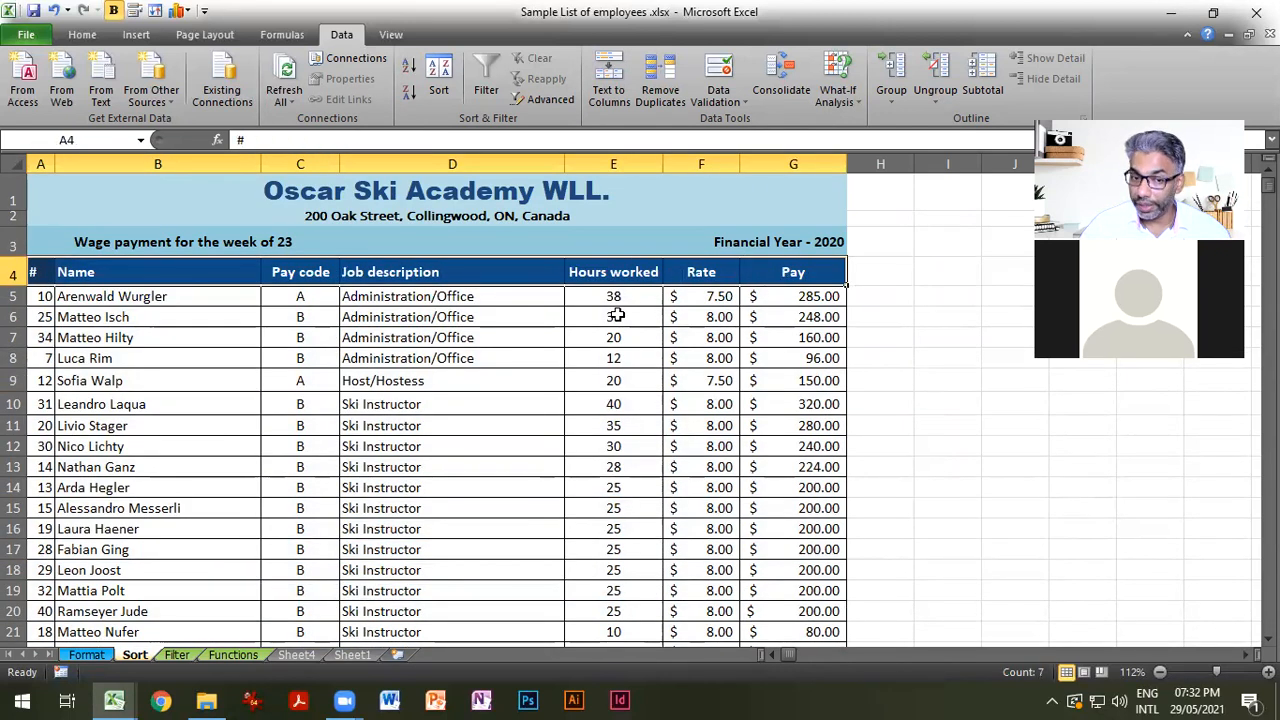
left_click(528, 287, "shift")
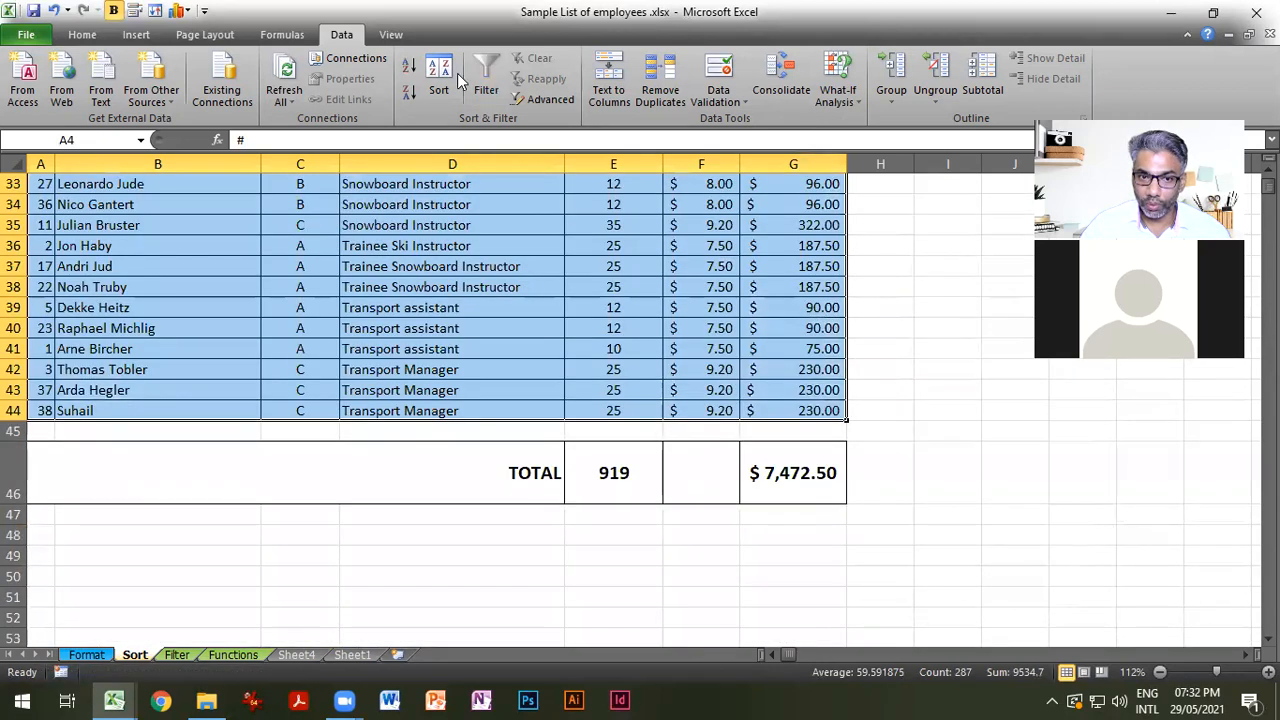
left_click(439, 78)
left_click(381, 239)
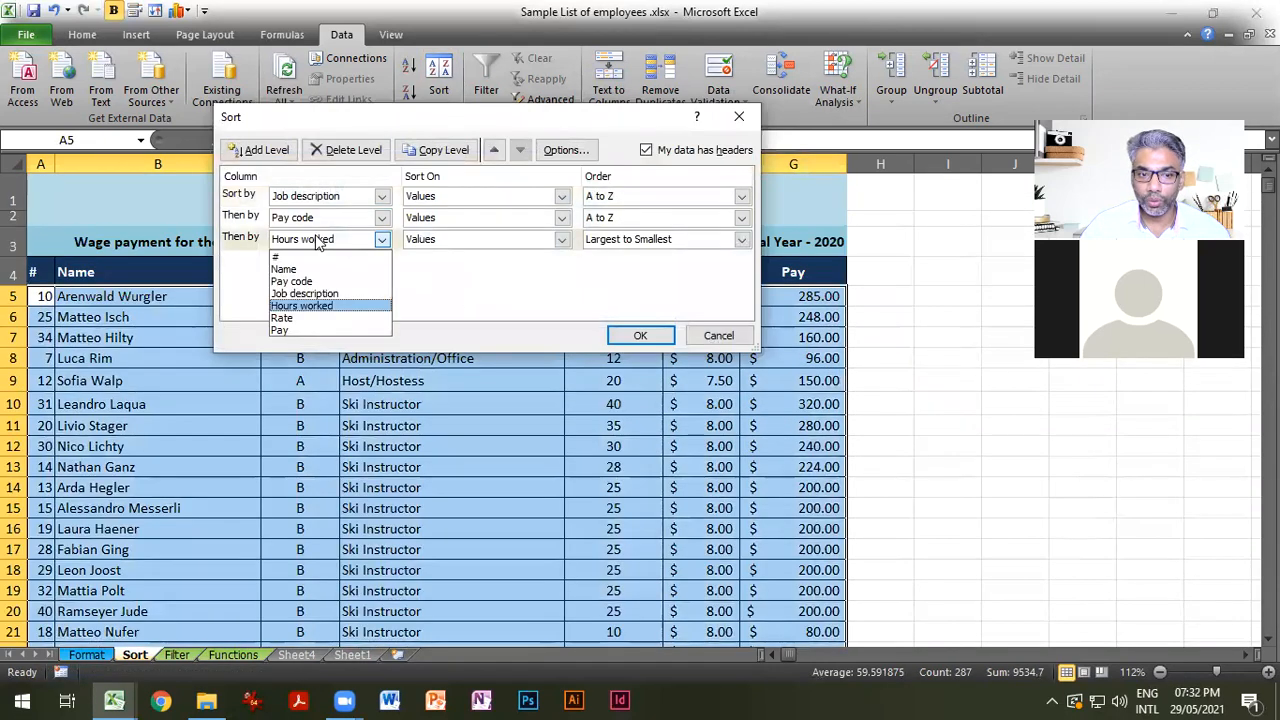
left_click(310, 305)
left_click(252, 150)
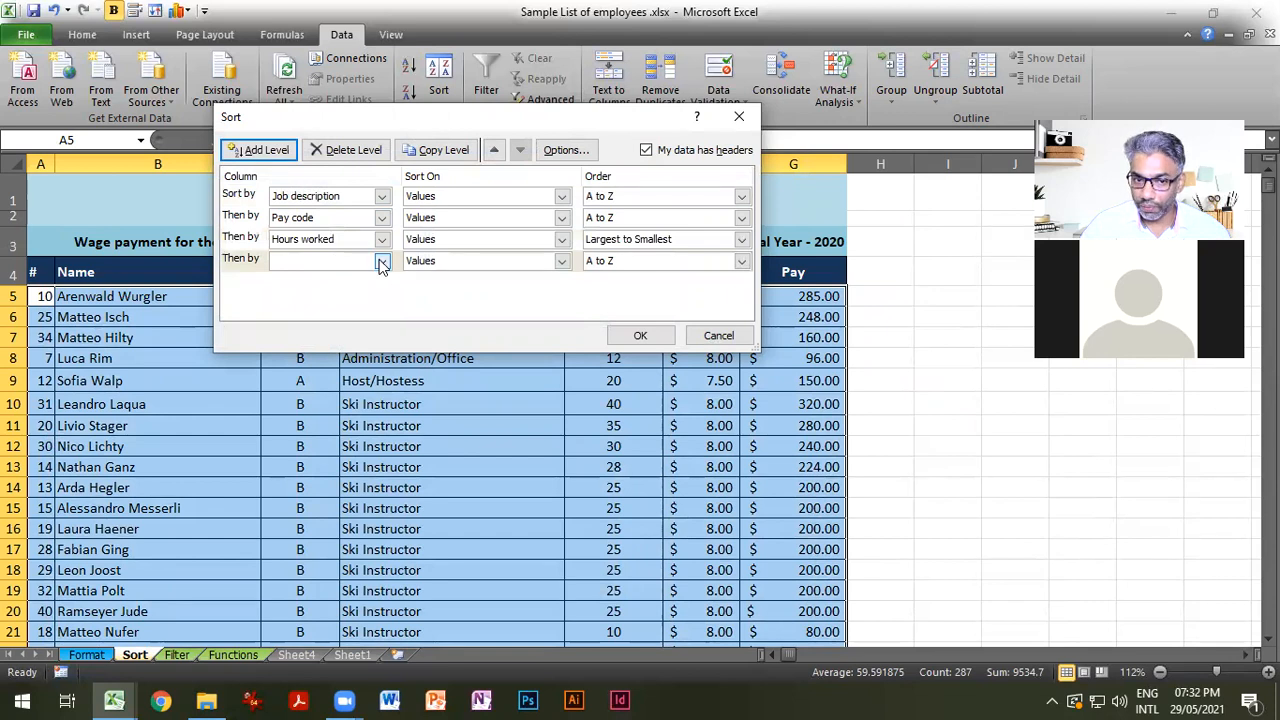
left_click(381, 261)
left_click(290, 291)
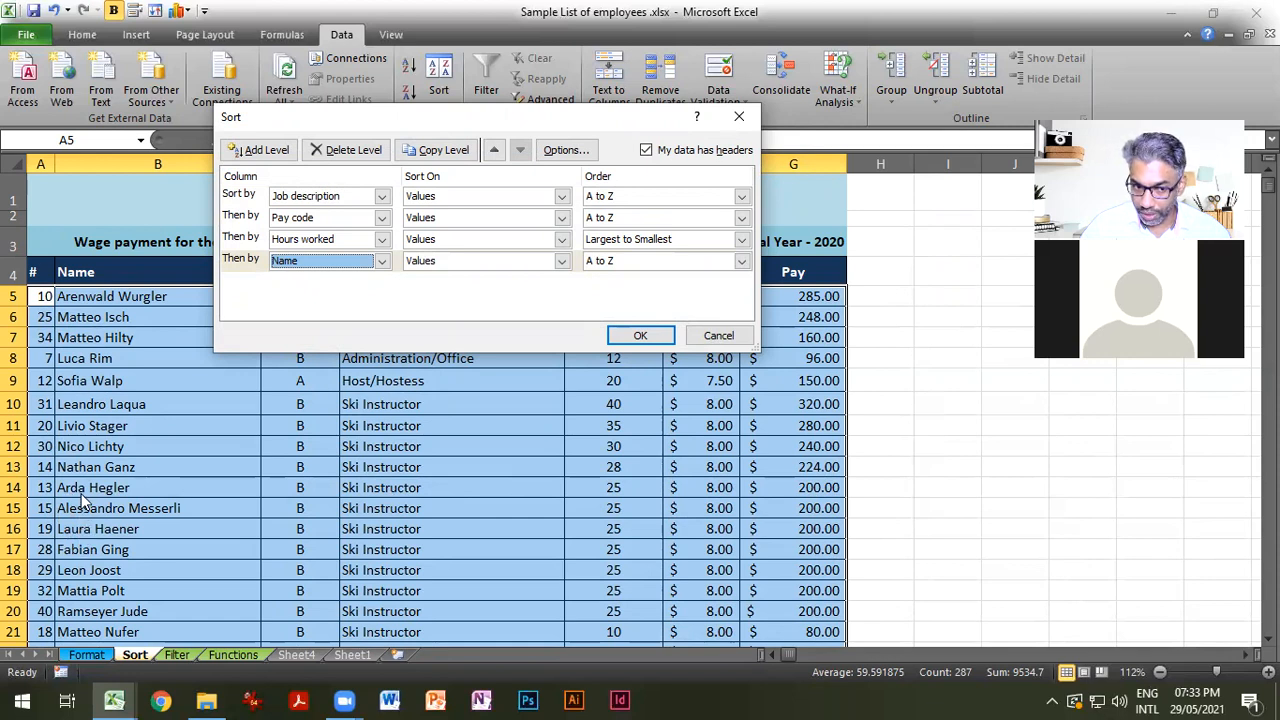
left_click(629, 335)
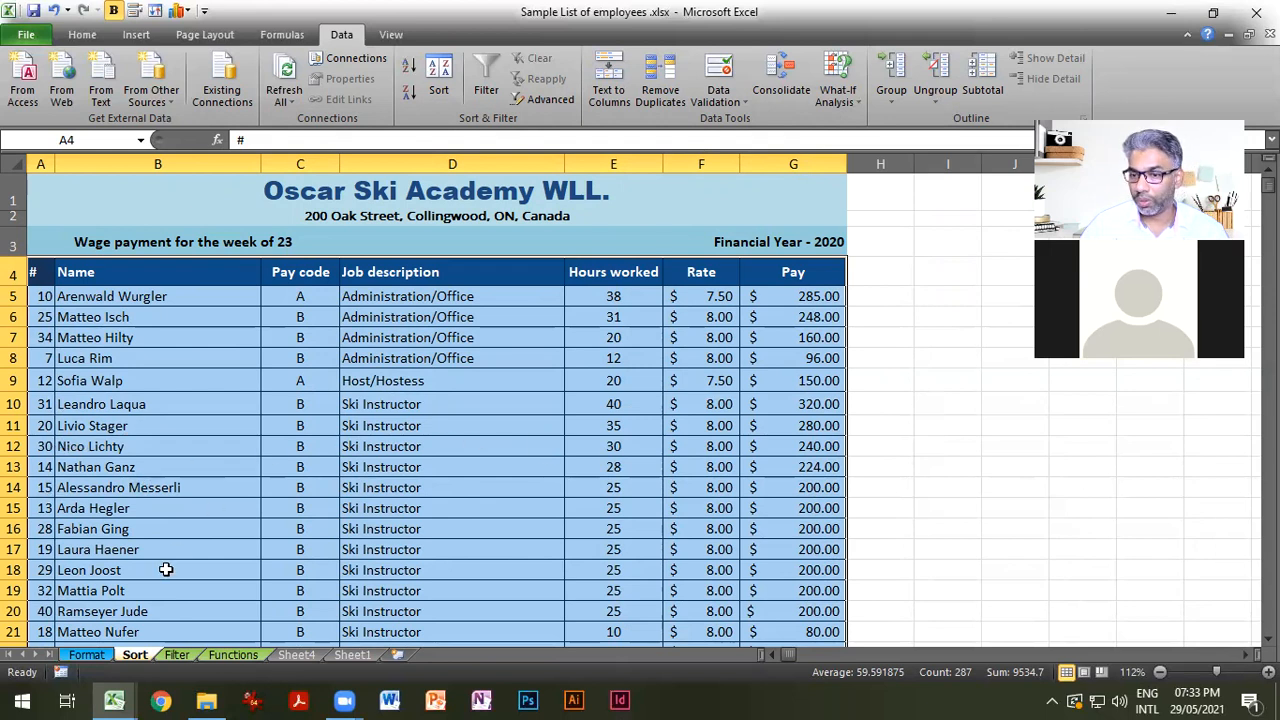
Check the name order among Ski Instructor rows that share pay code B and 25 hours worked.
left_click(405, 550)
left_click_drag(423, 467, 423, 577)
left_click_drag(318, 487, 313, 552)
left_click_drag(613, 487, 580, 588)
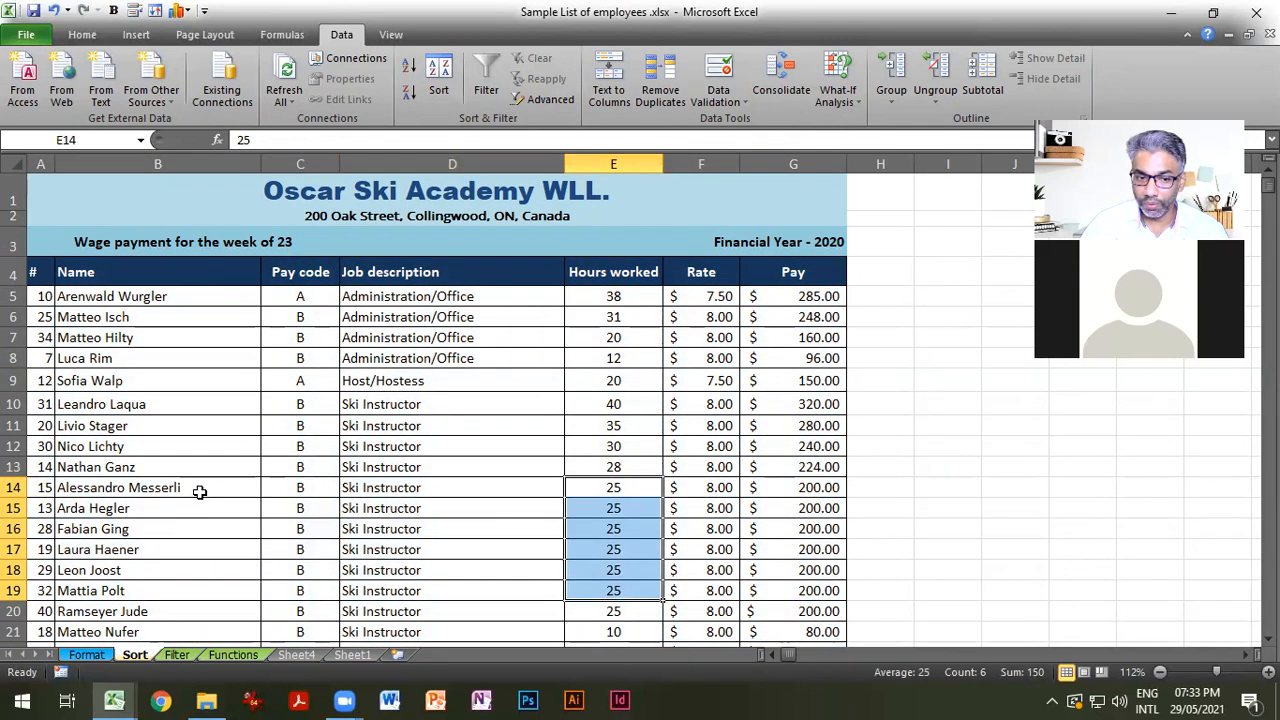
left_click_drag(200, 508, 200, 568)
Compare job description, pay code, hours and name order in the Snowboard Instructor rows with pay code B and 12 hours.
scroll(337, 452, "down", 4)
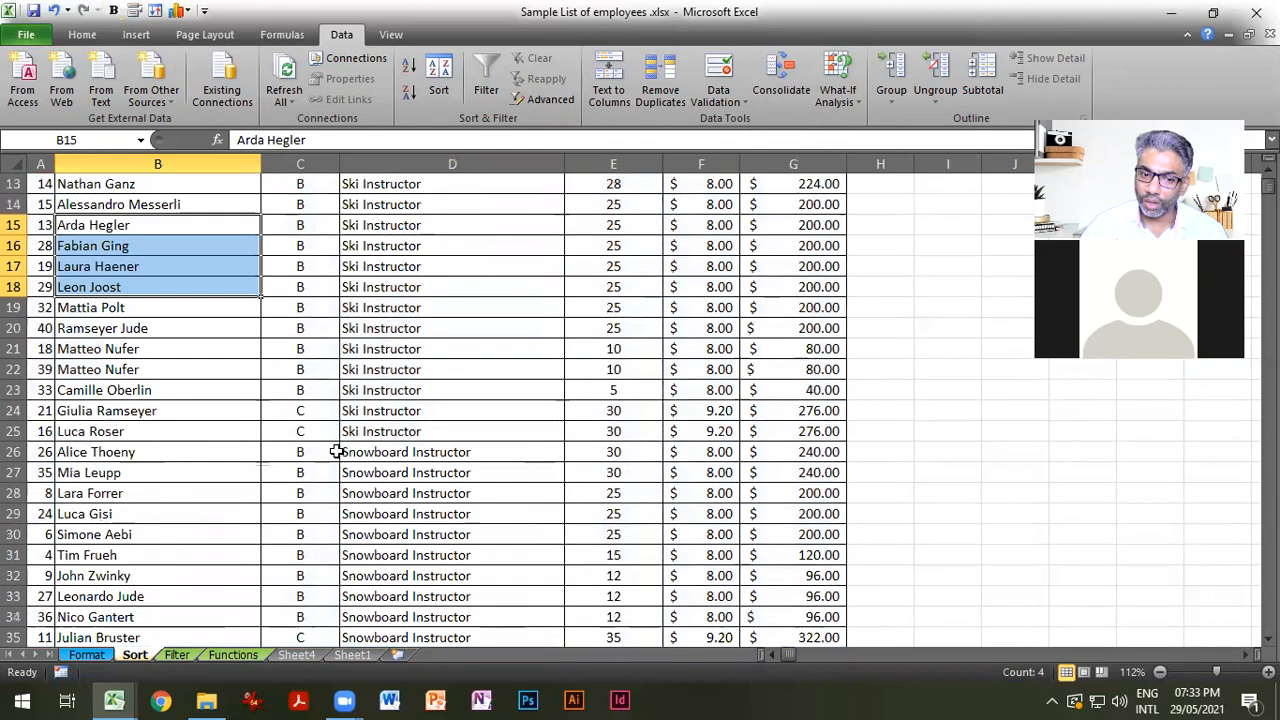
scroll(337, 452, "down", 1)
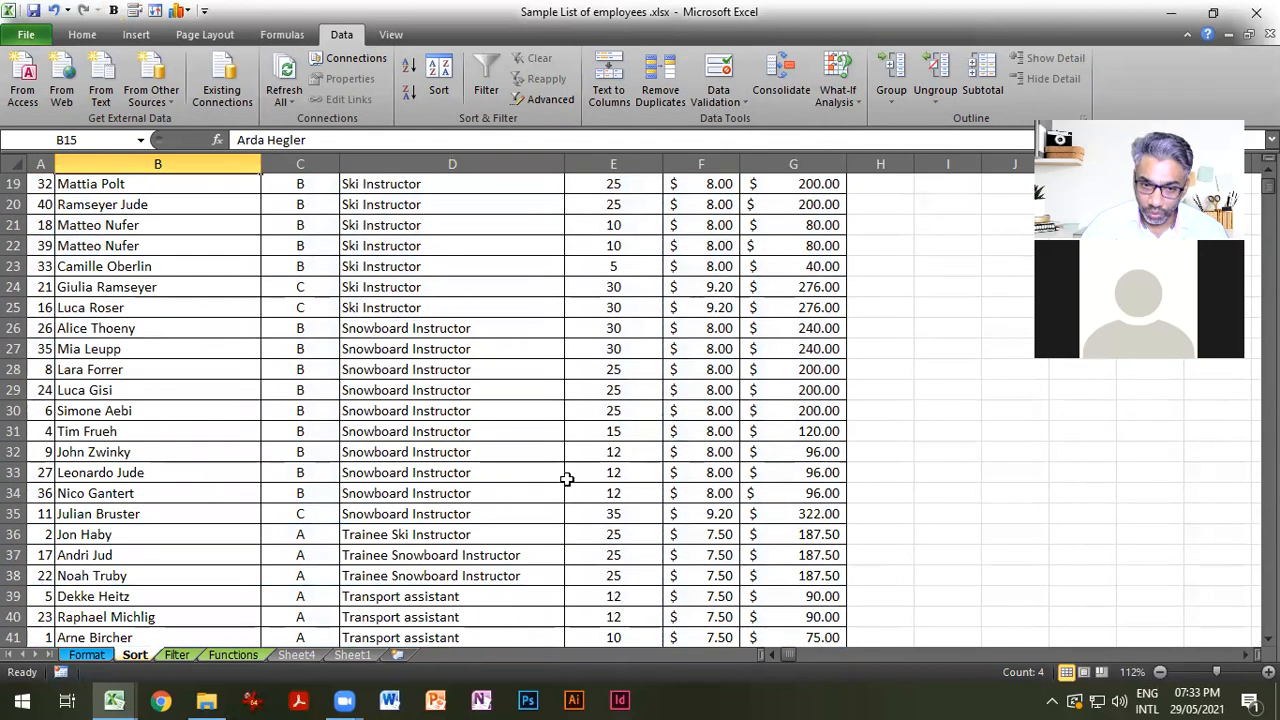
left_click_drag(618, 492, 325, 458)
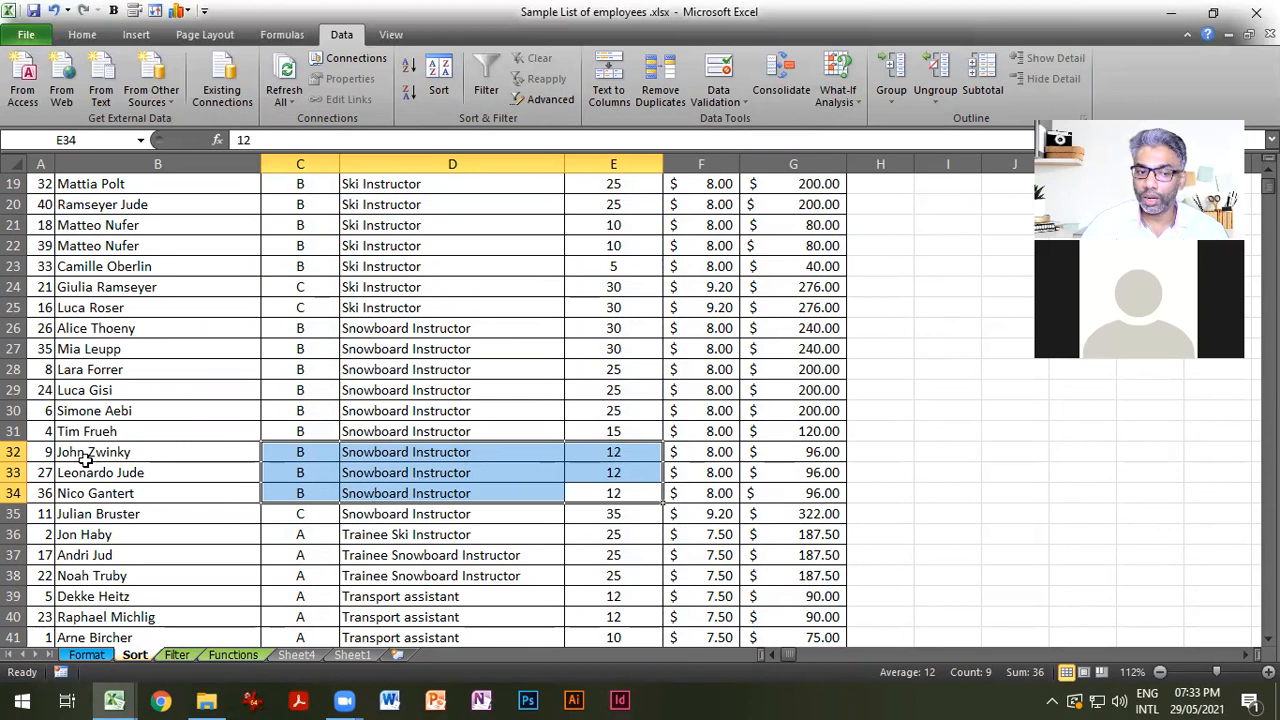
left_click(410, 452)
left_click_drag(413, 479, 412, 494)
left_click_drag(309, 449, 310, 495)
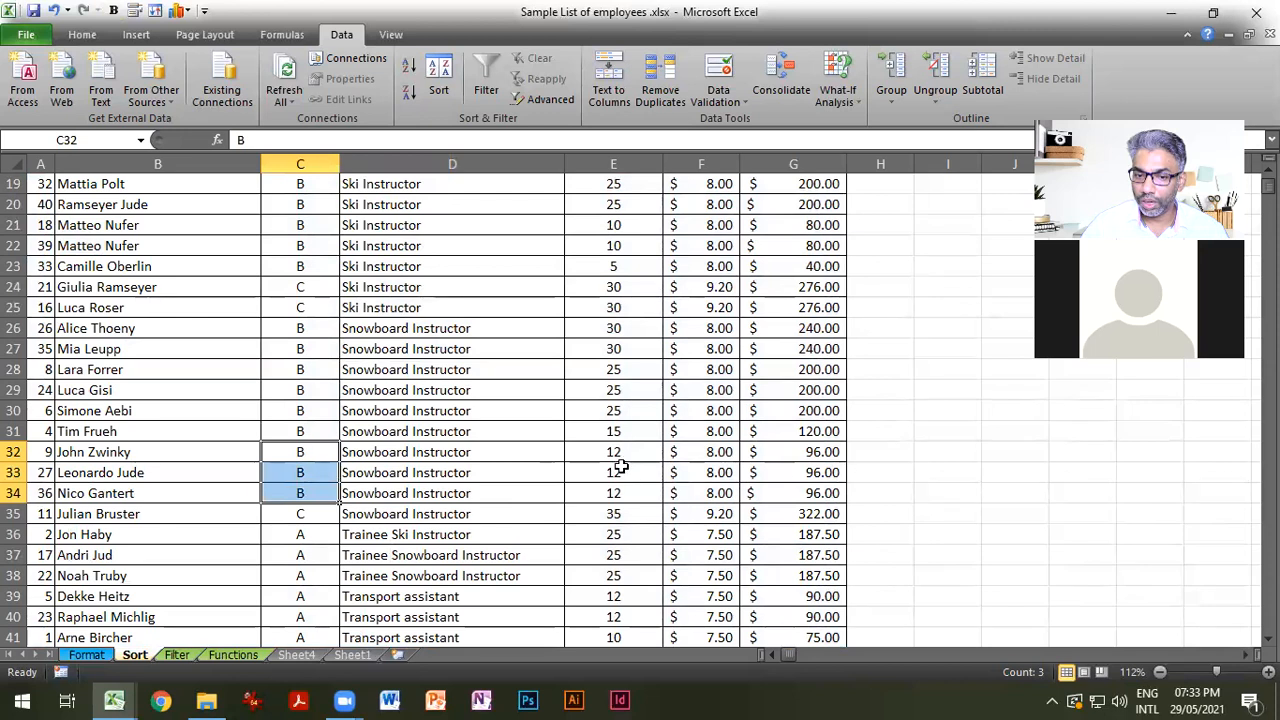
left_click_drag(620, 453, 620, 491)
left_click(165, 457)
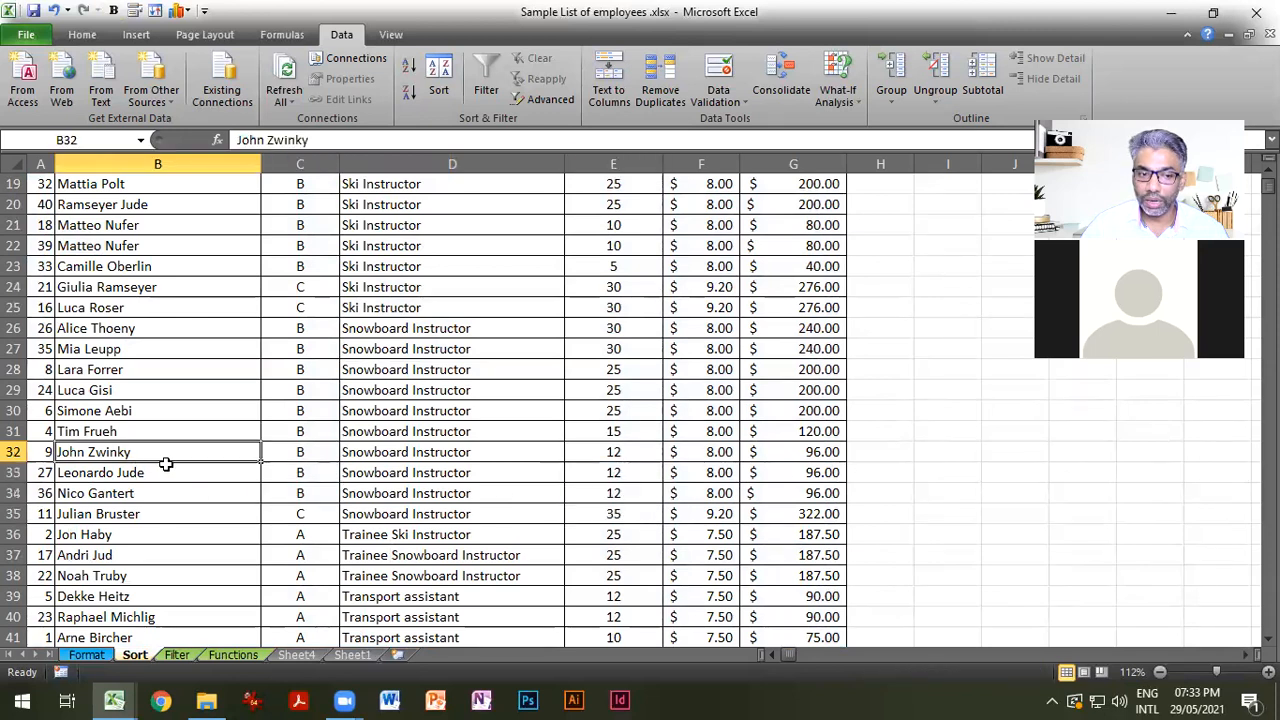
left_click_drag(166, 464, 163, 489)
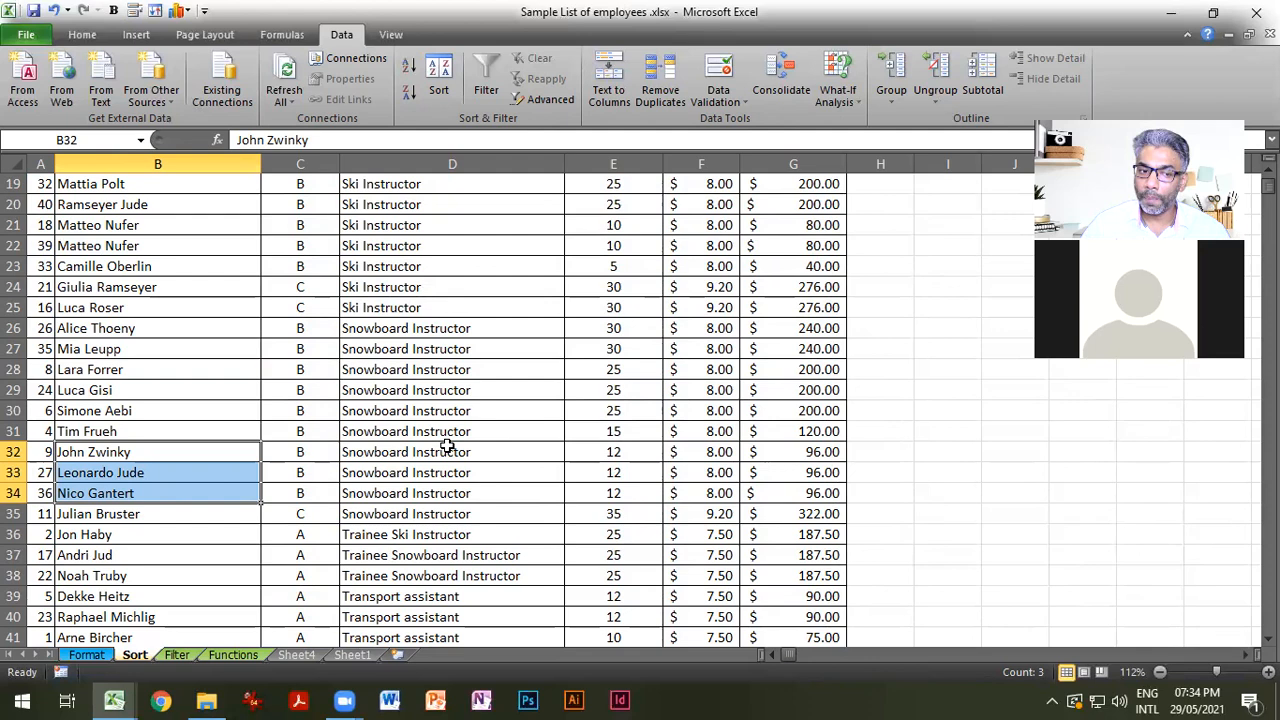
Review the Ski Instructor rows with 25 hours again, comparing all four sort columns from Name to Hours worked.
scroll(214, 443, "up", 6)
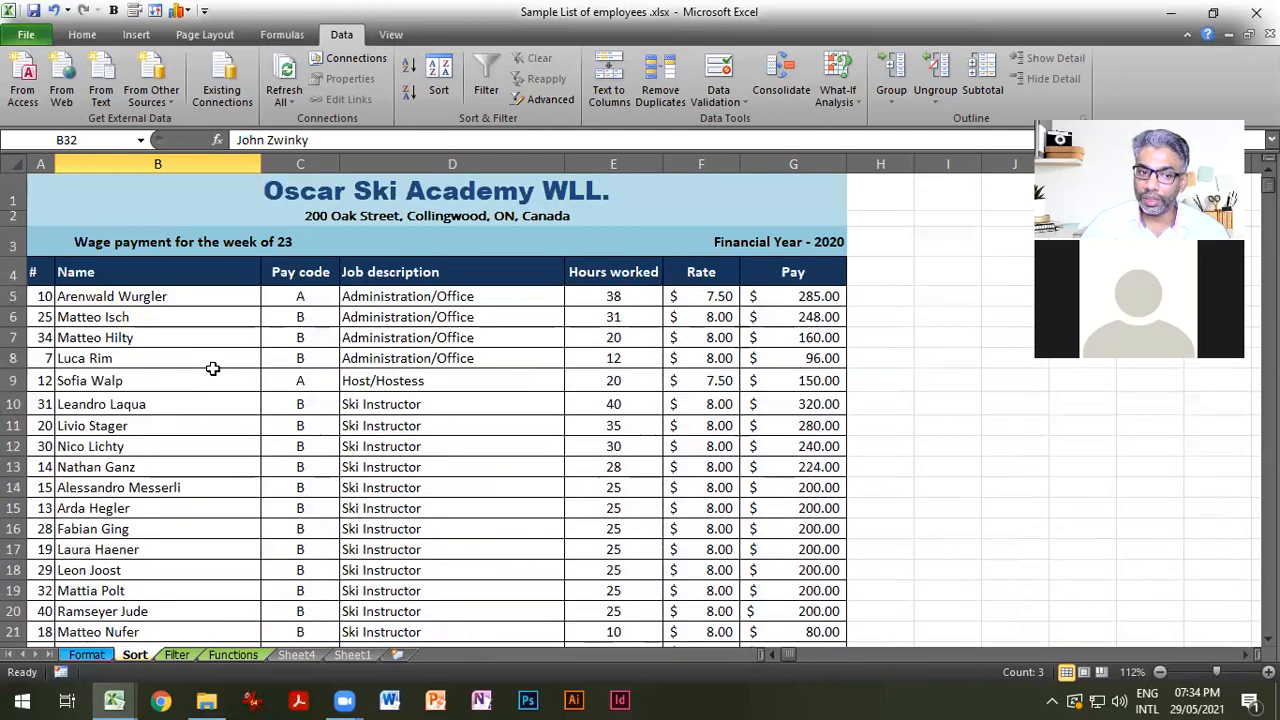
scroll(229, 517, "down", 3)
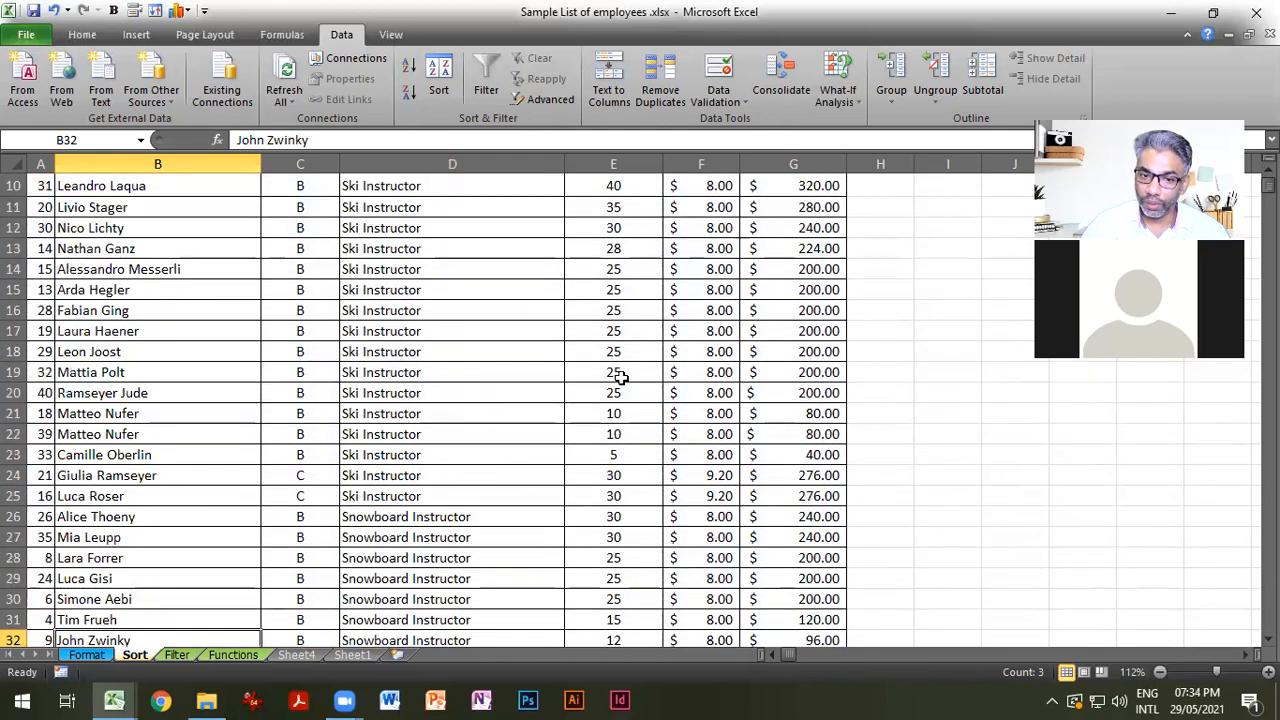
left_click_drag(633, 392, 156, 290)
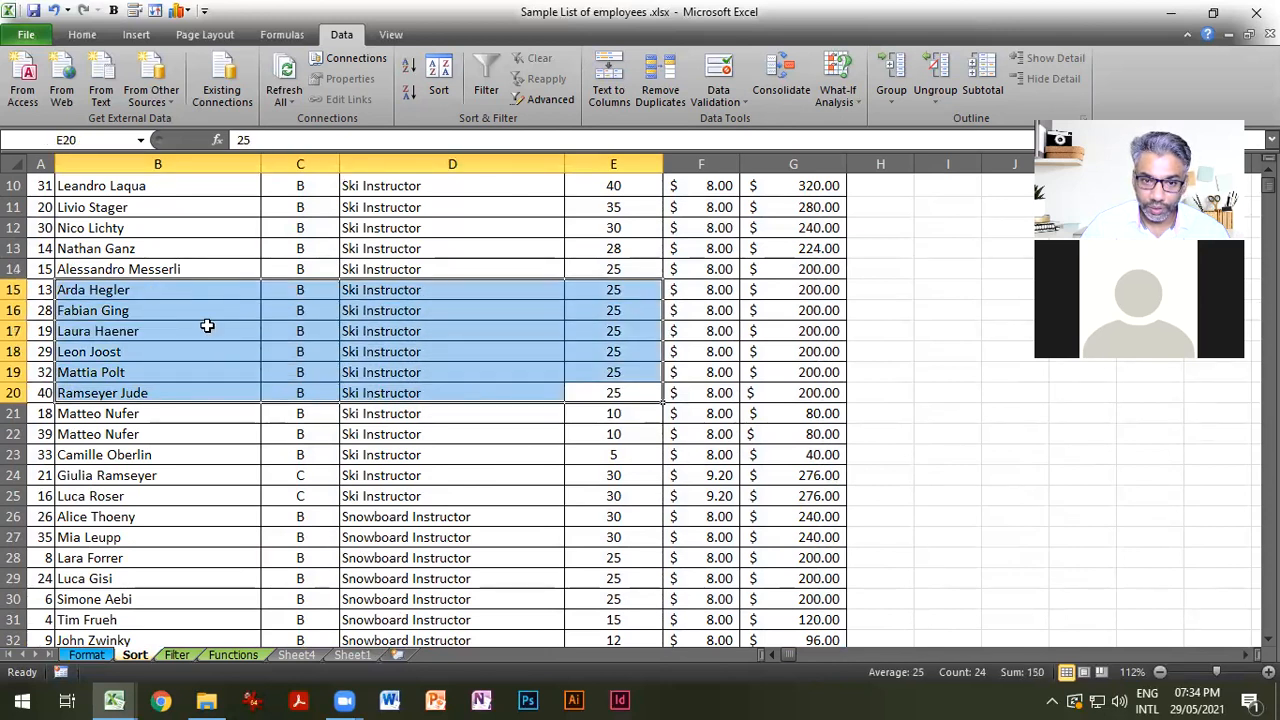
left_click_drag(610, 392, 206, 264)
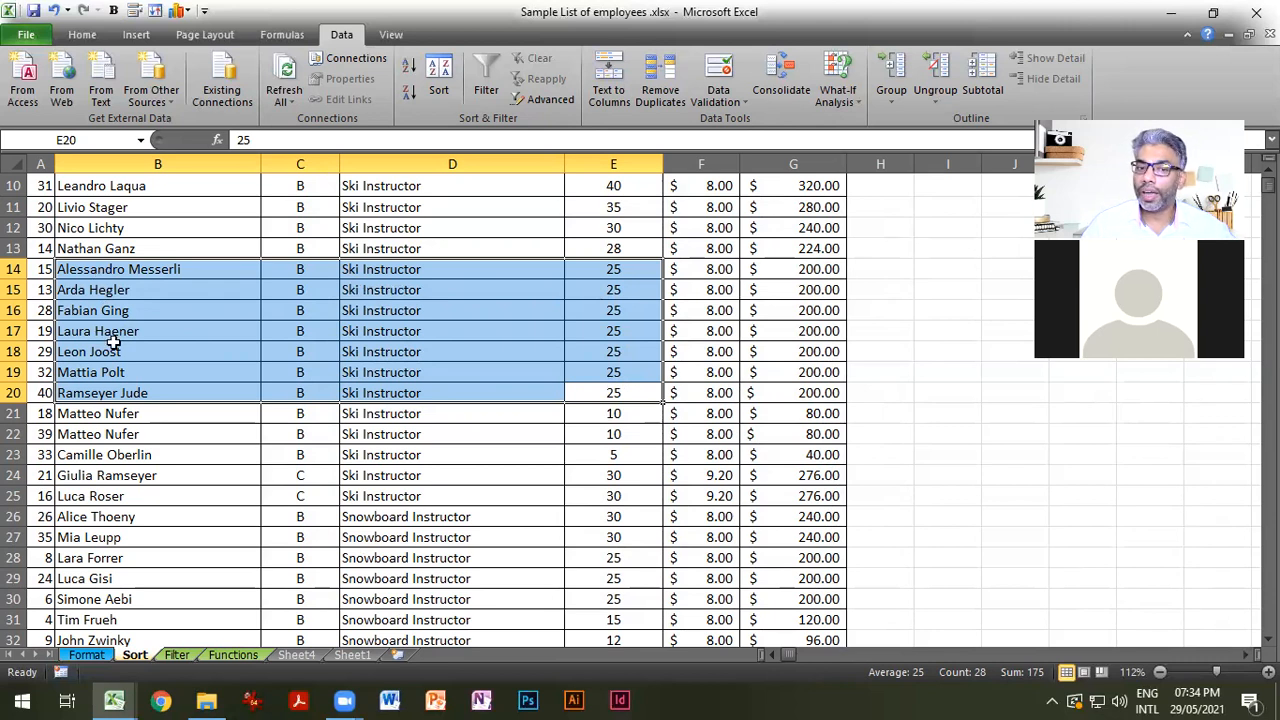
left_click_drag(383, 270, 385, 372)
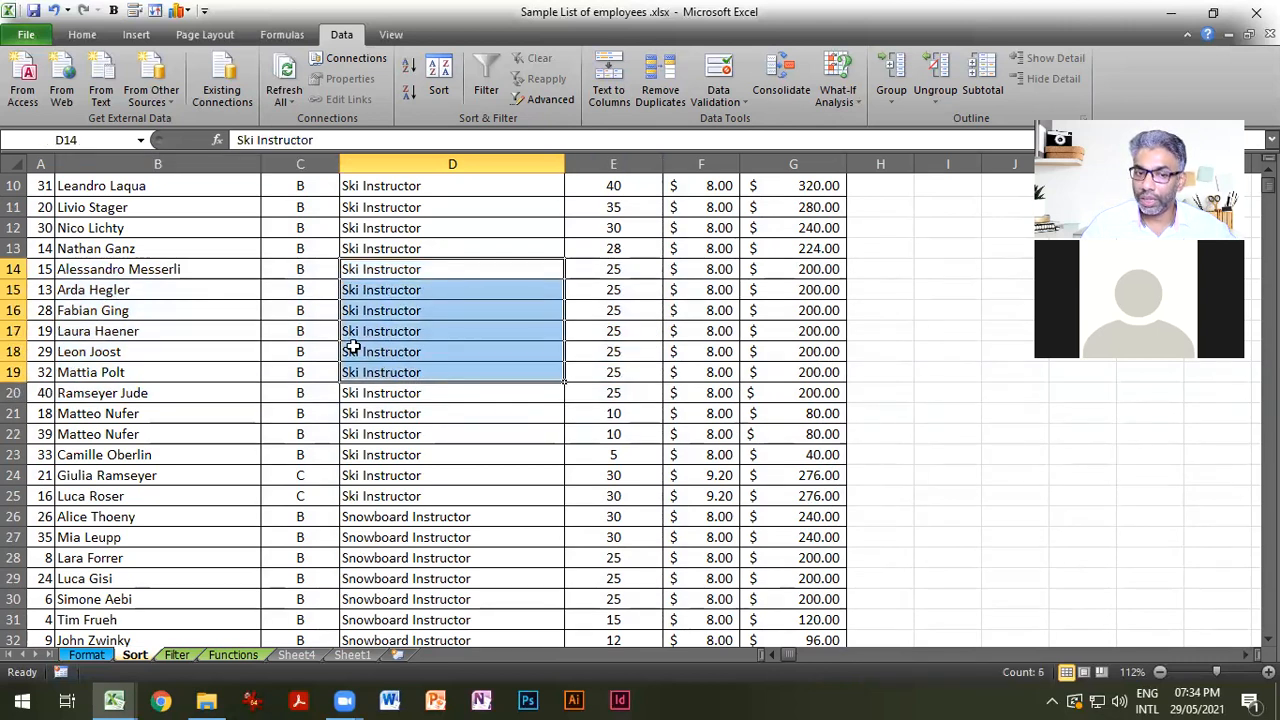
Compare pay code, hours worked and alphabetical name order across the Ski Instructor rows 15 to 20.
left_click_drag(316, 290, 314, 376)
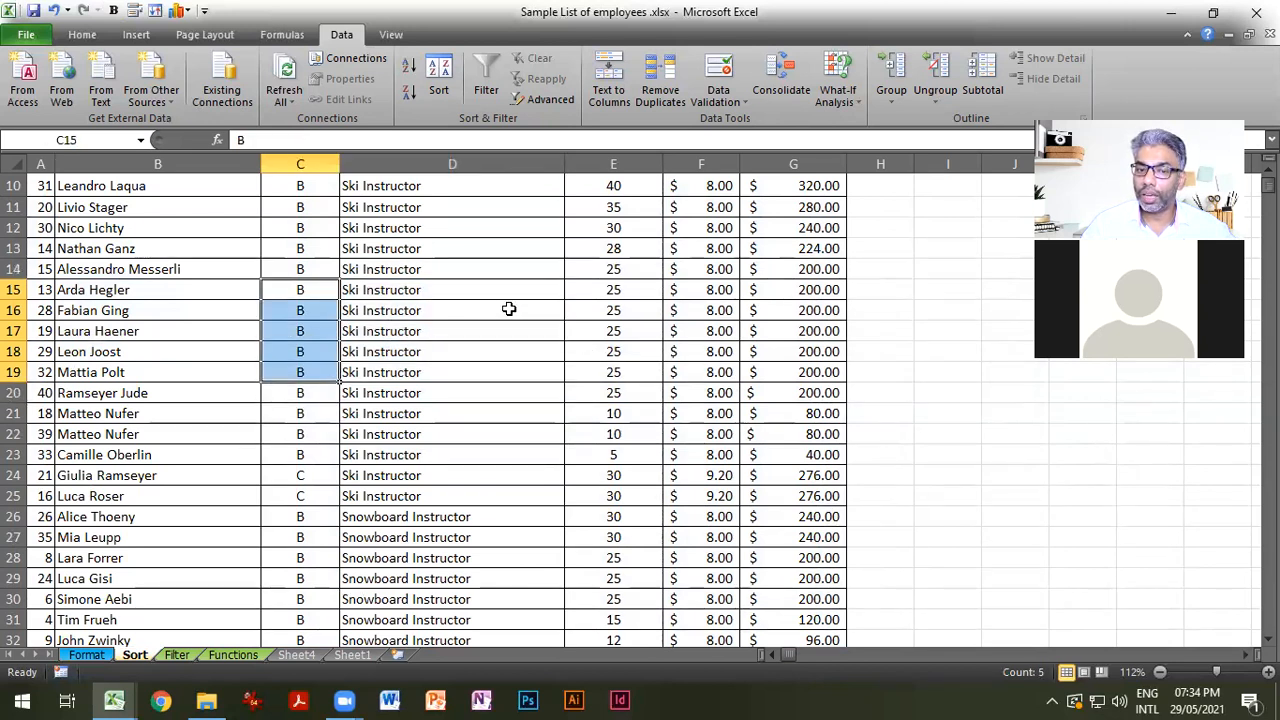
left_click_drag(623, 290, 624, 370)
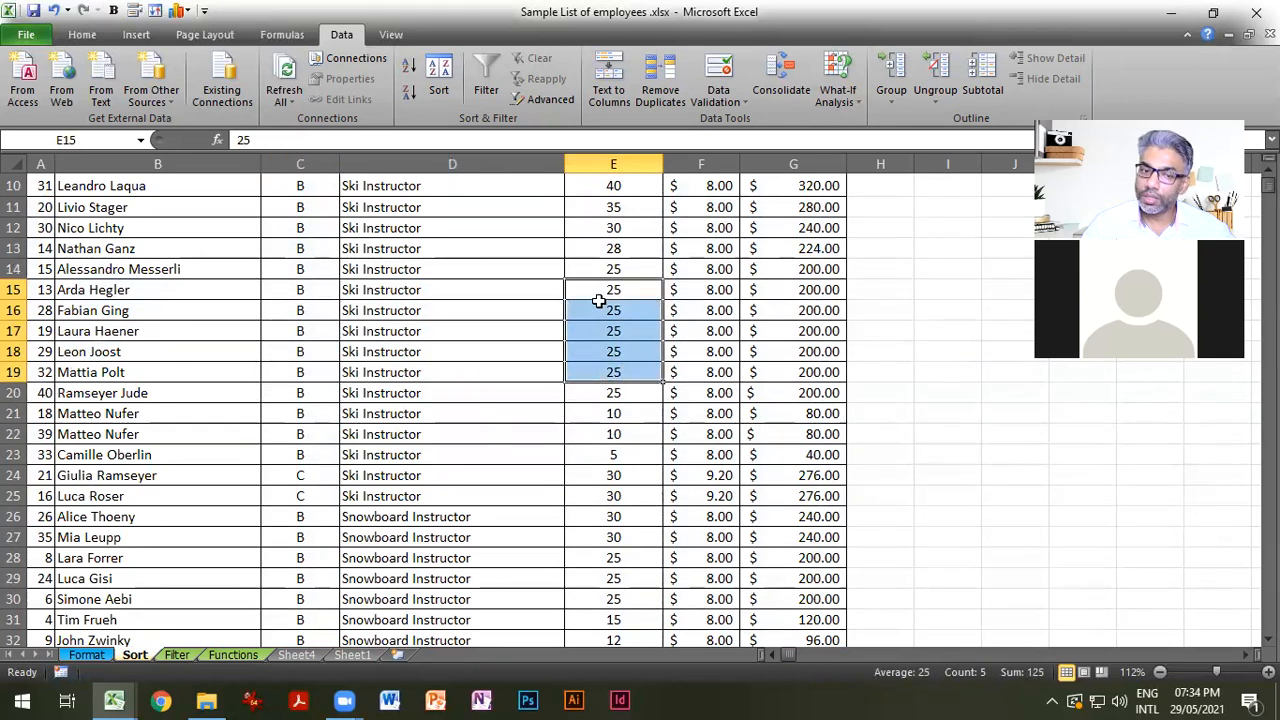
left_click_drag(162, 290, 158, 384)
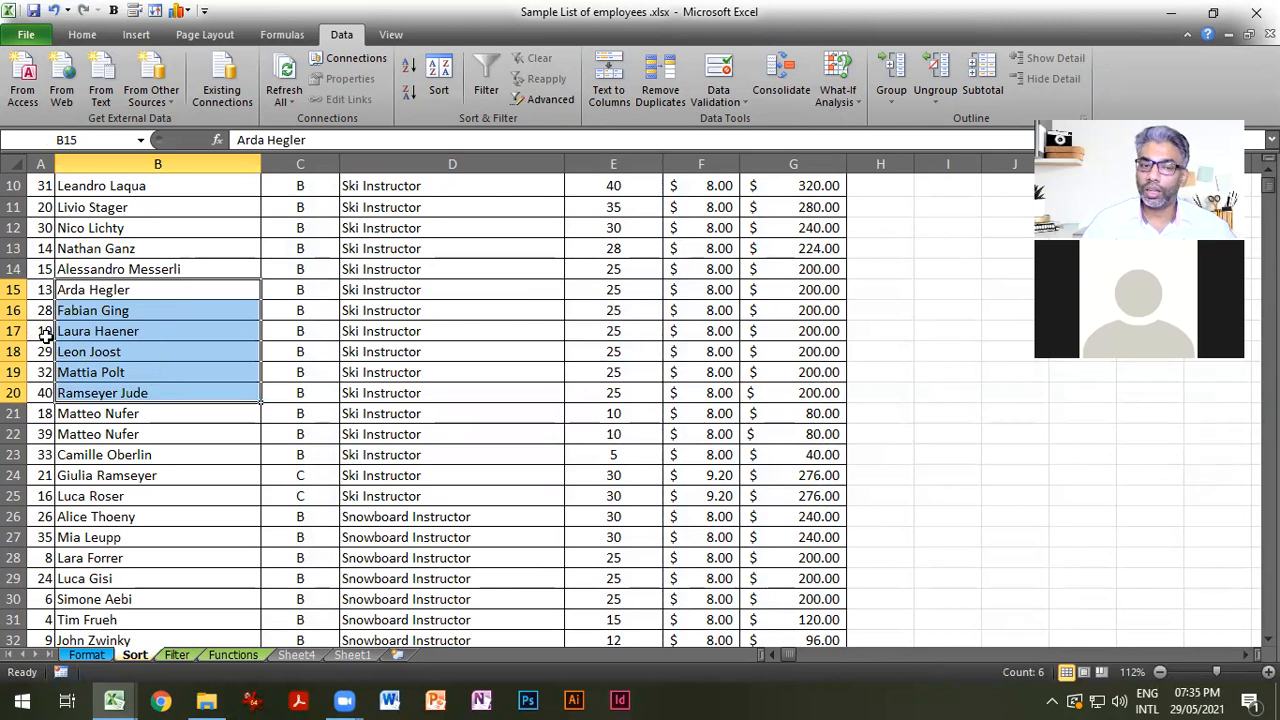
left_click(79, 290)
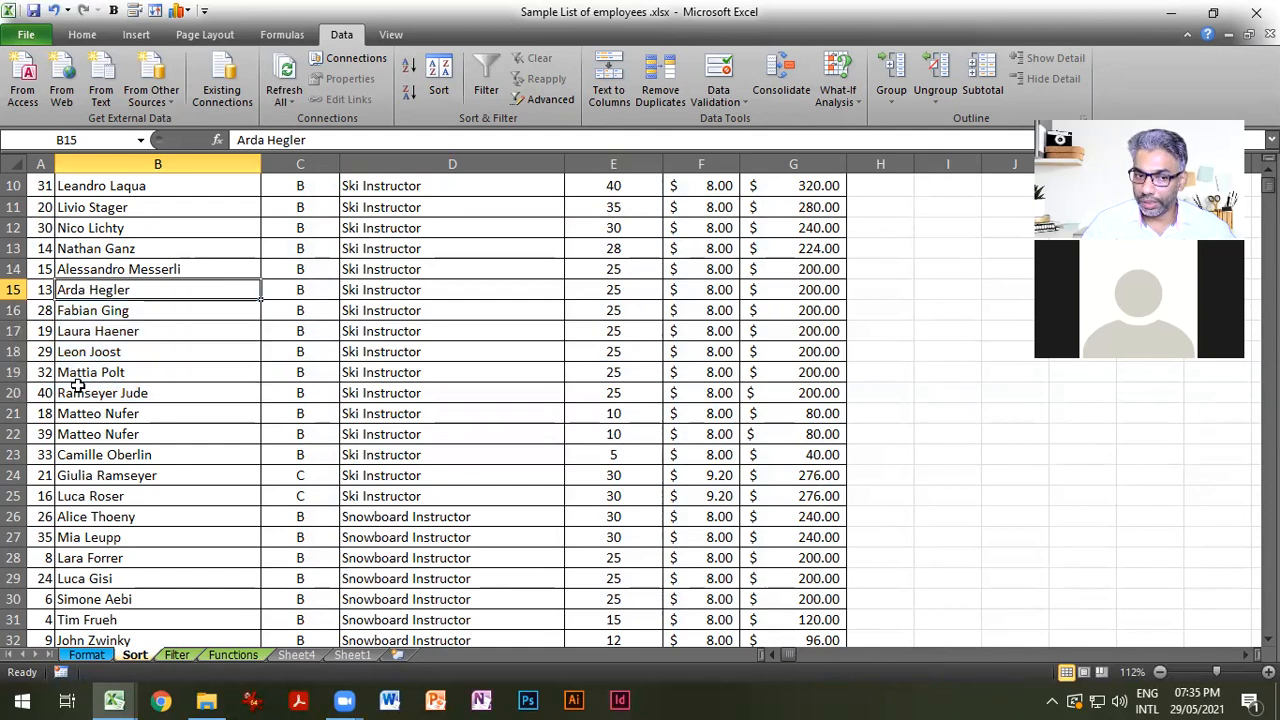
Try moving the Hours worked sort level above Pay code and back below it, closing the sort settings without applying.
scroll(343, 487, "up", 3)
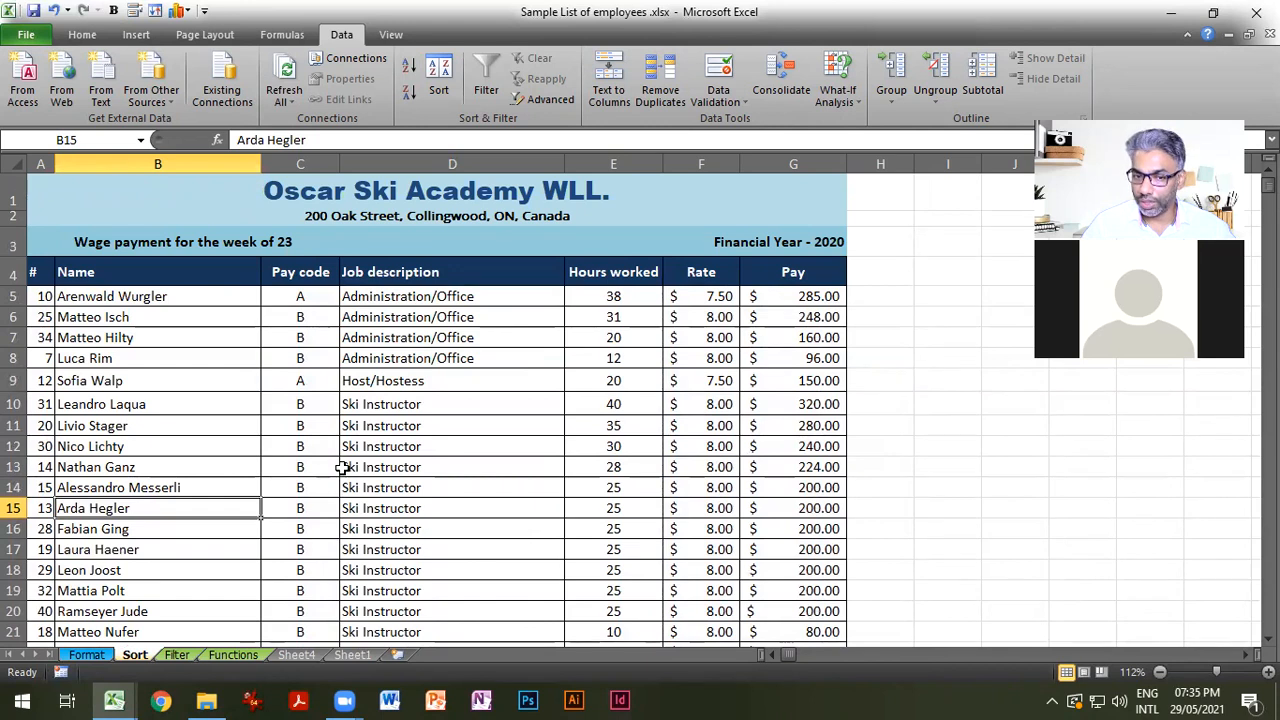
left_click_drag(44, 272, 780, 280)
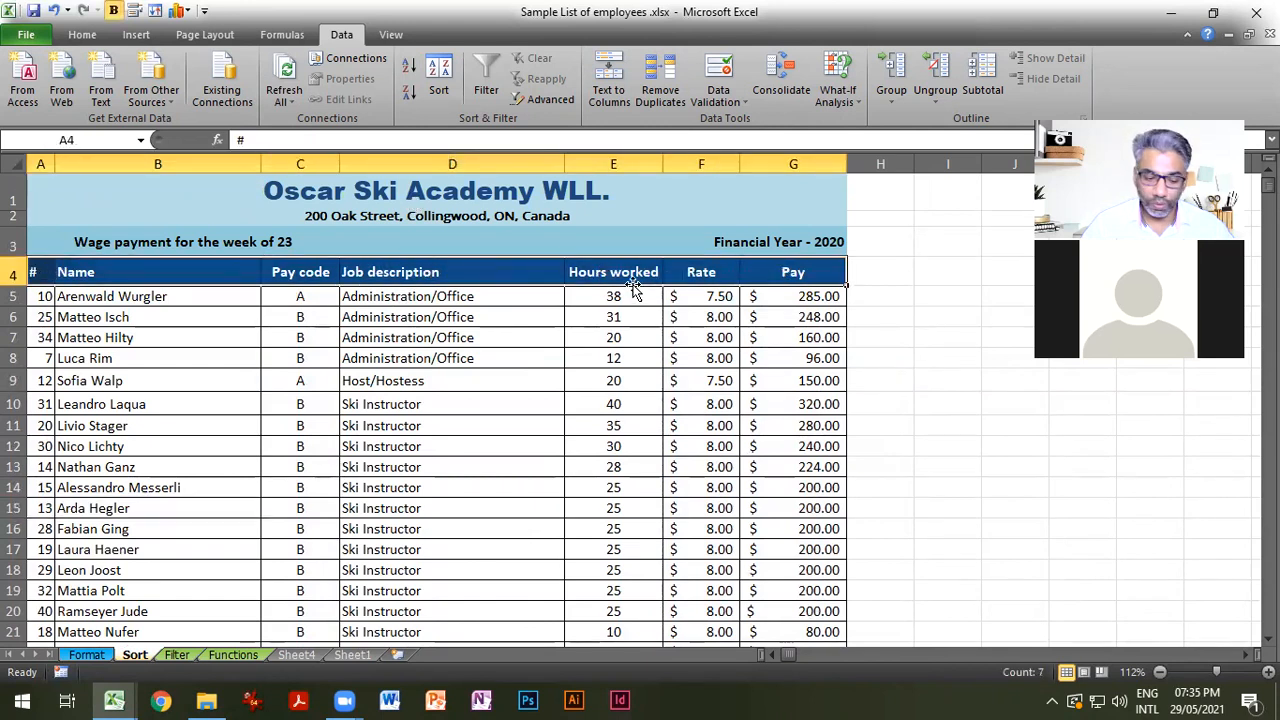
key("ctrl+shift+Down")
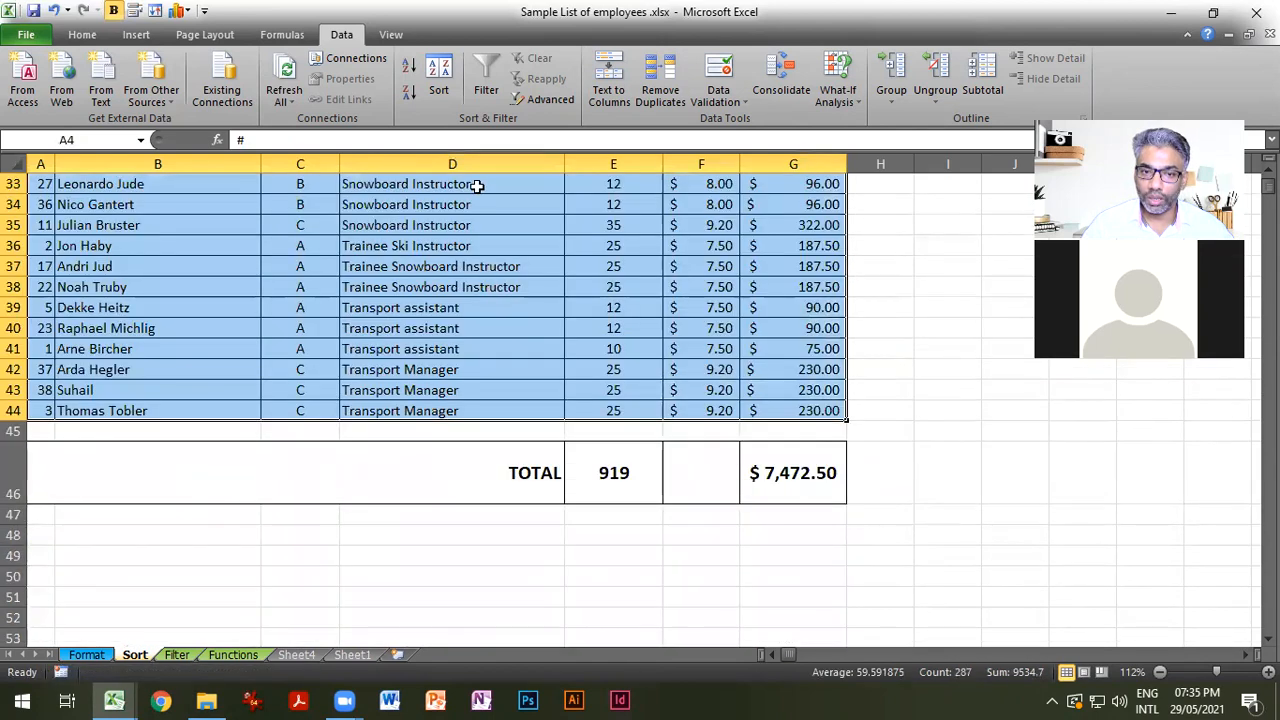
left_click(445, 82)
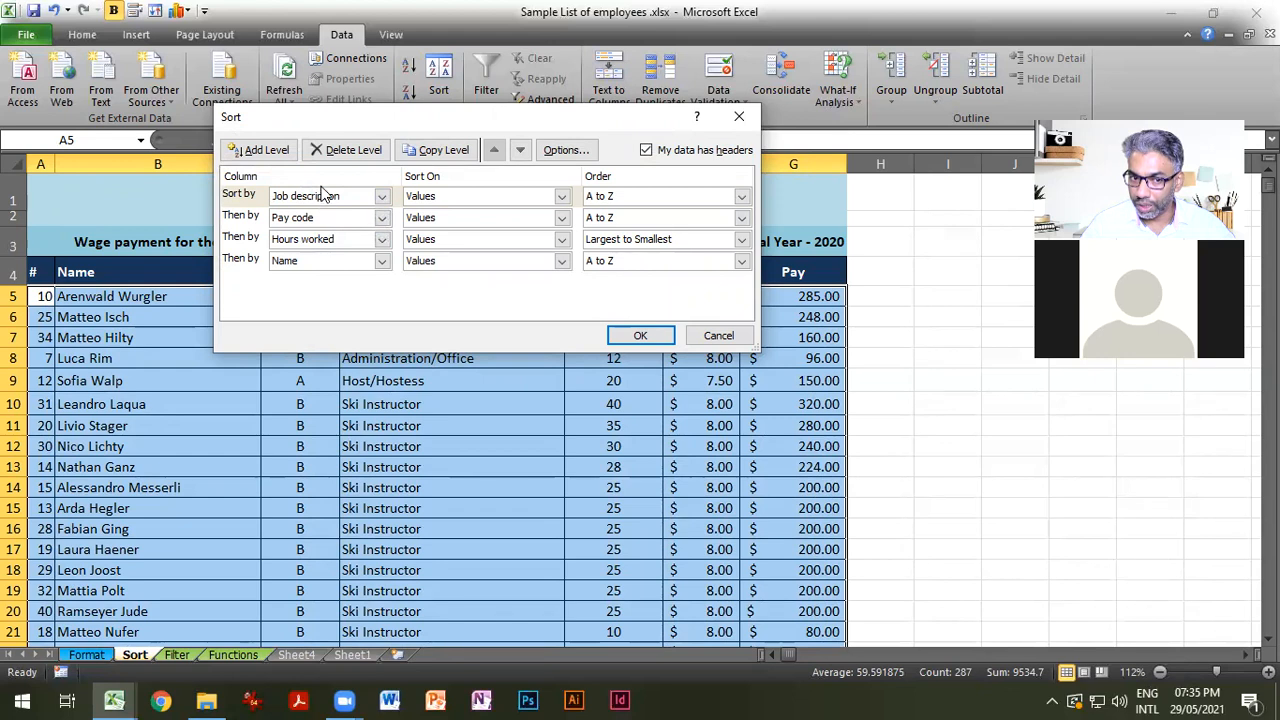
left_click(313, 242)
left_click(493, 150)
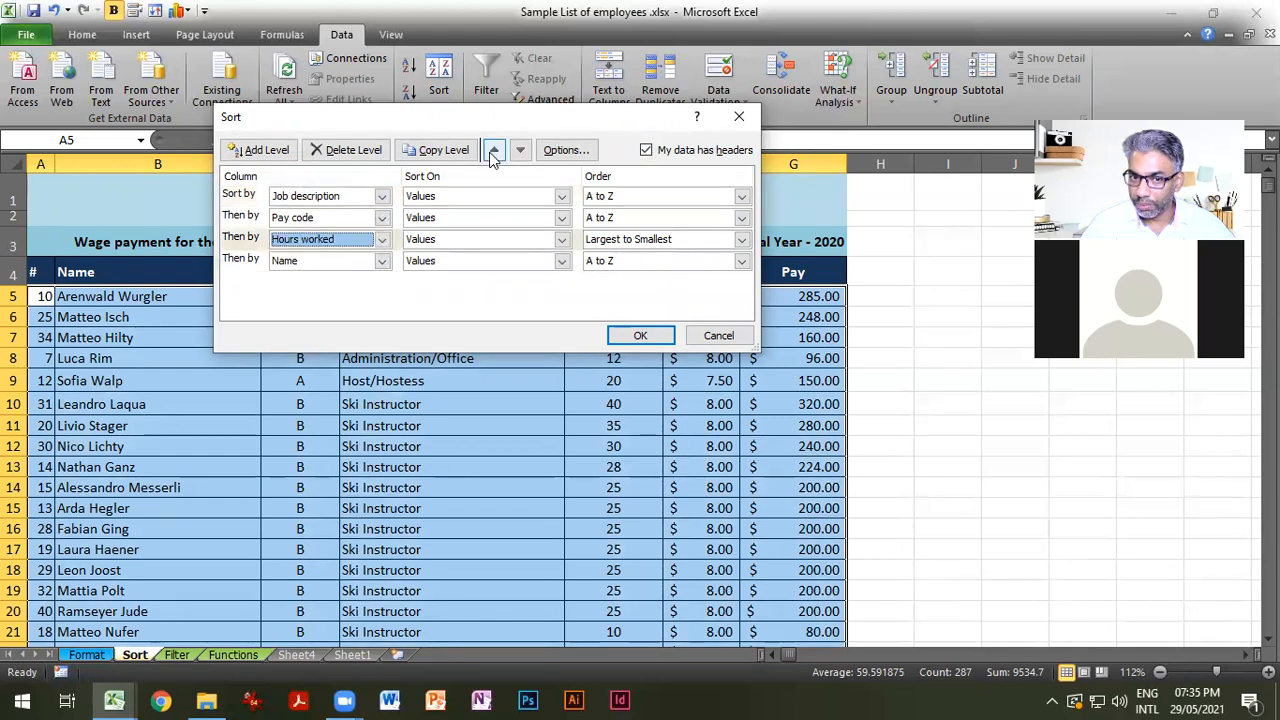
left_click(493, 150)
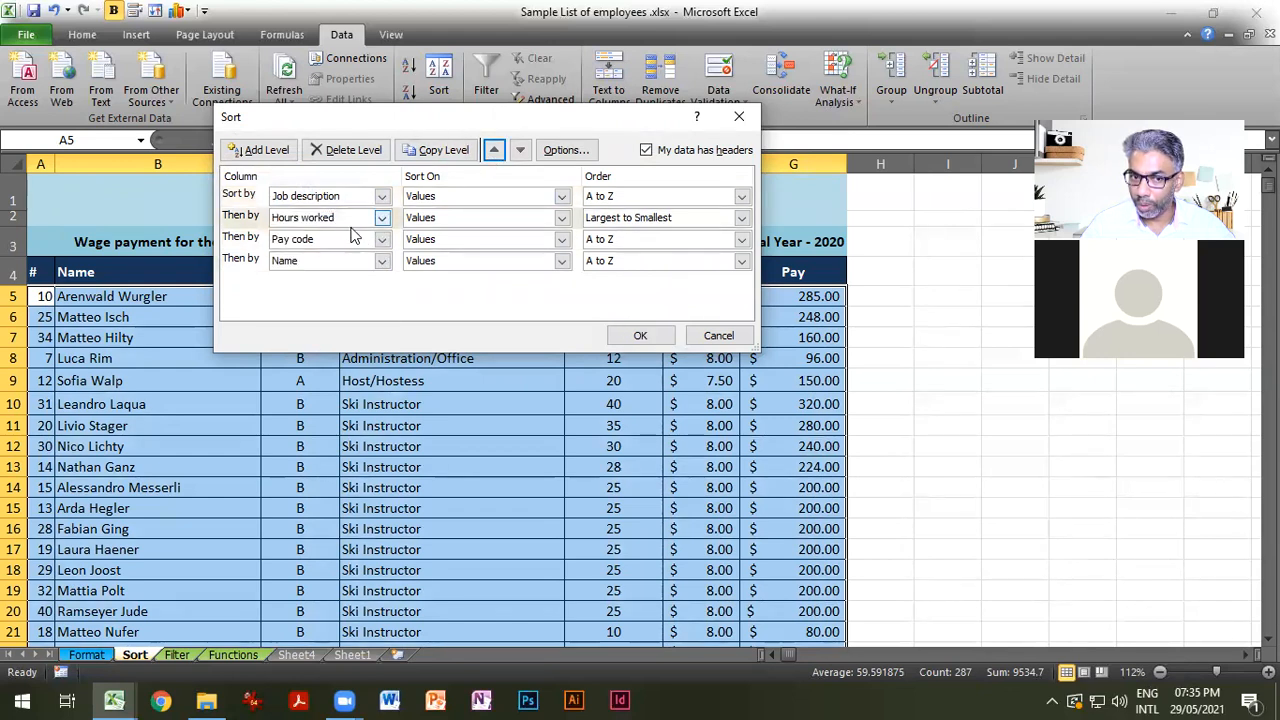
left_click(519, 150)
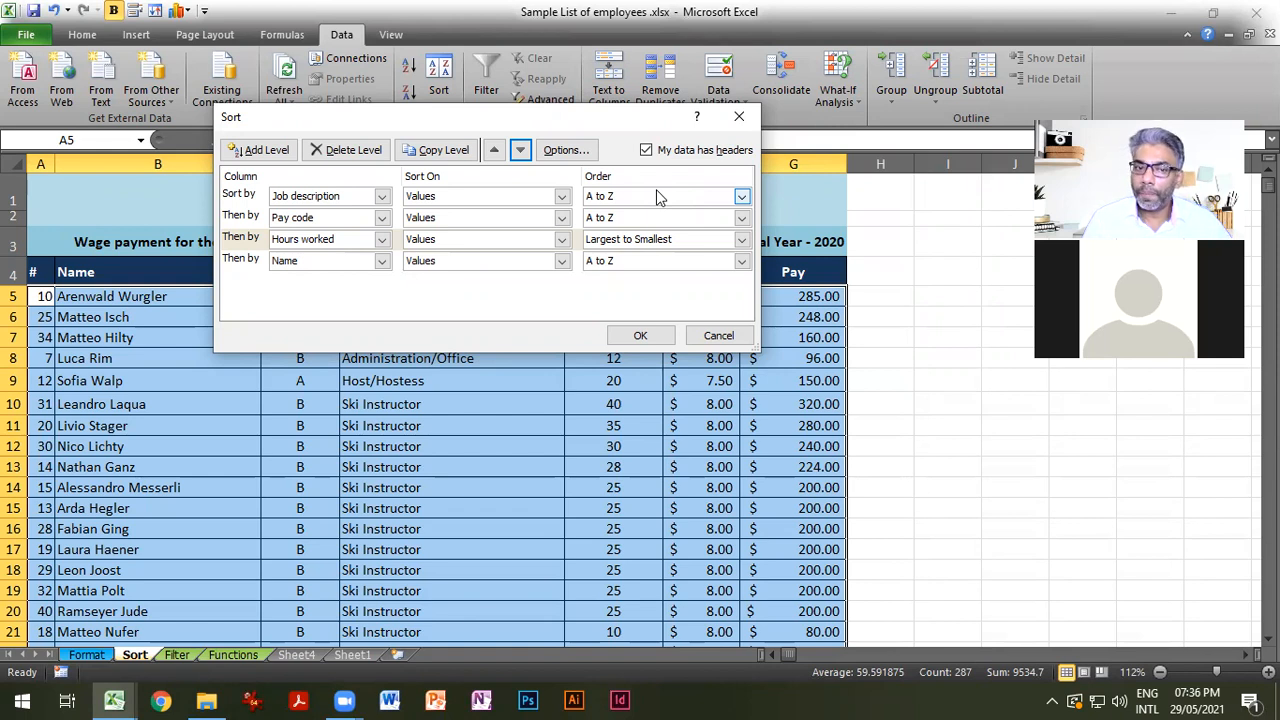
left_click_drag(504, 114, 975, 374)
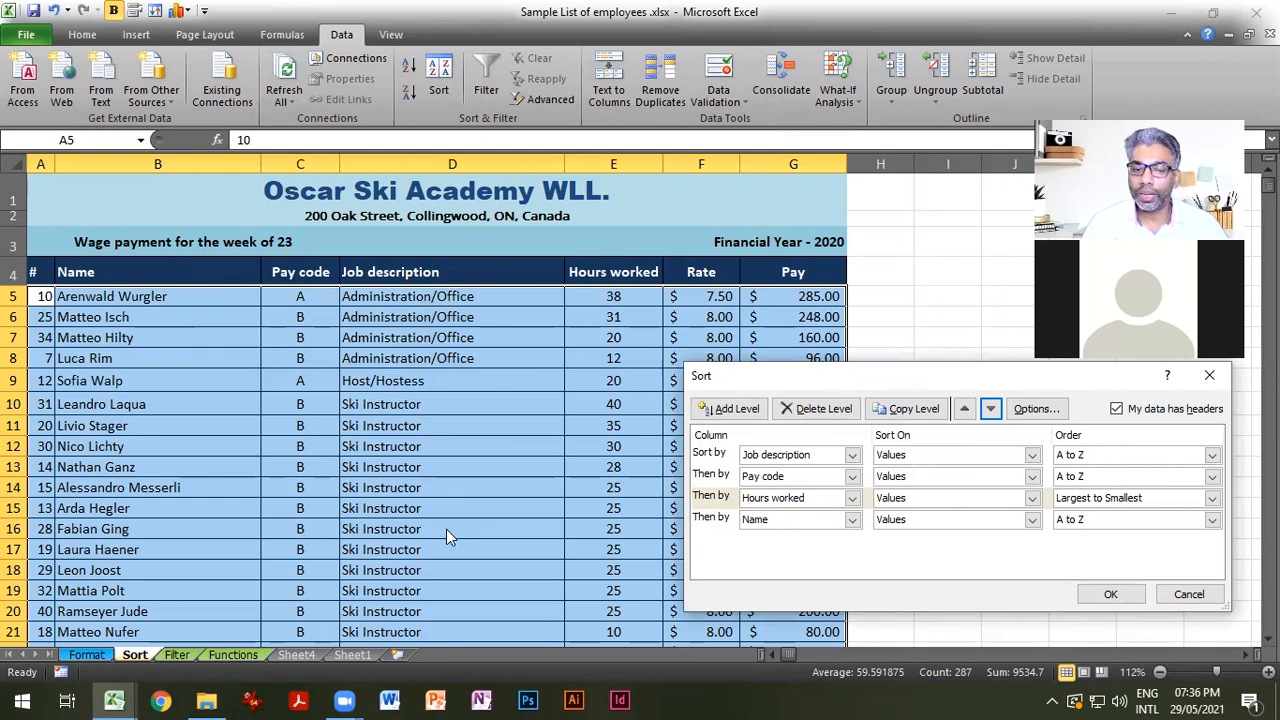
left_click(1189, 594)
Review the order of job descriptions down the wage table, focusing on where the Ski Instructor rows fall.
scroll(505, 562, "down", 4)
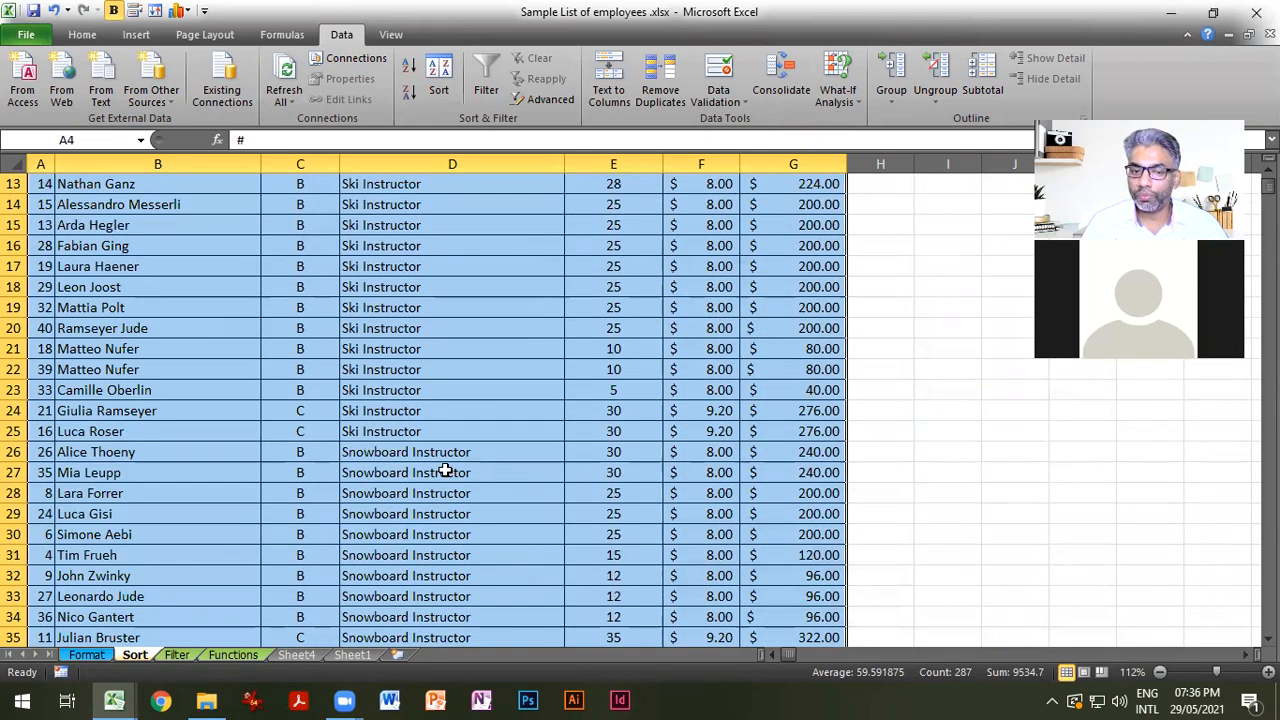
scroll(441, 503, "up", 1)
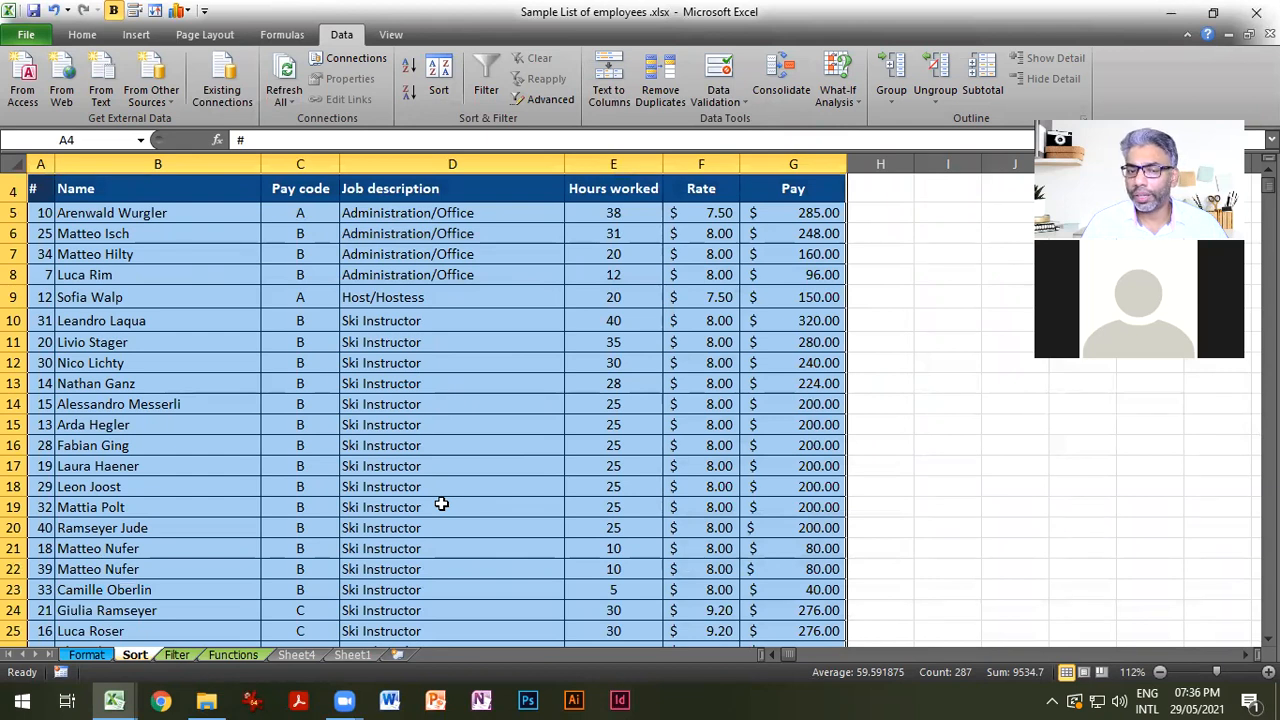
scroll(441, 504, "up", 1)
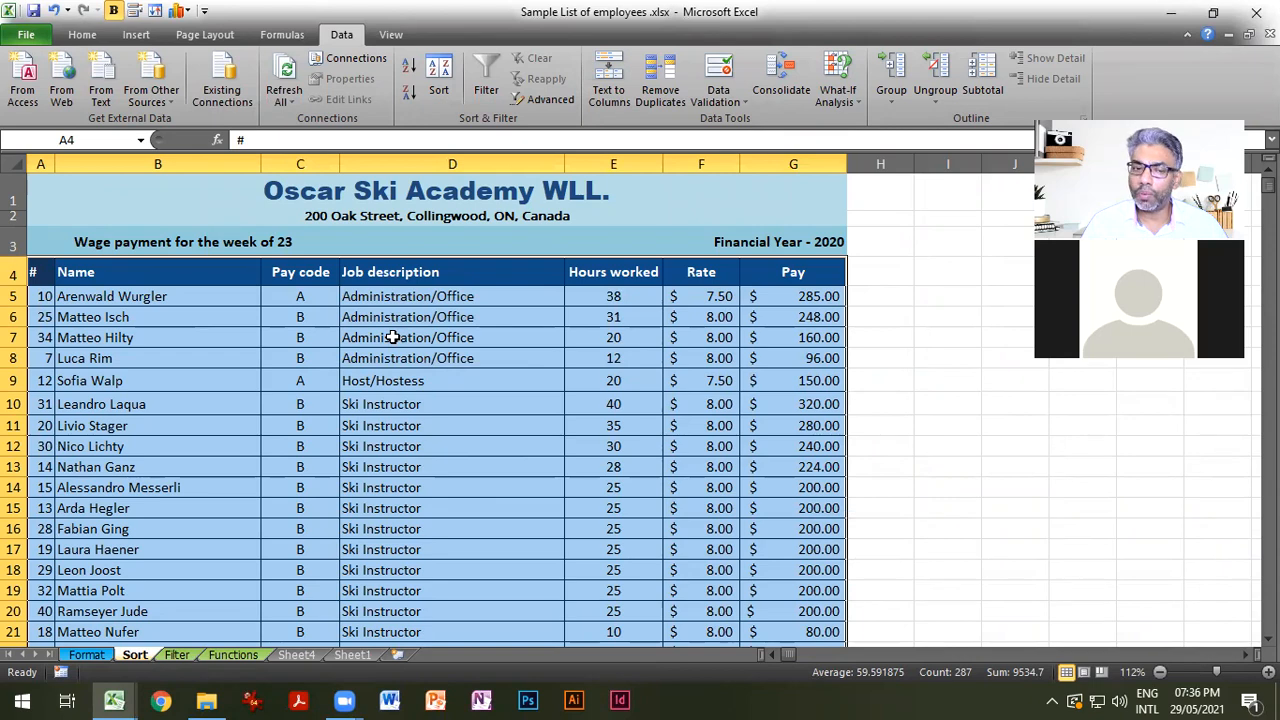
left_click_drag(447, 405, 449, 494)
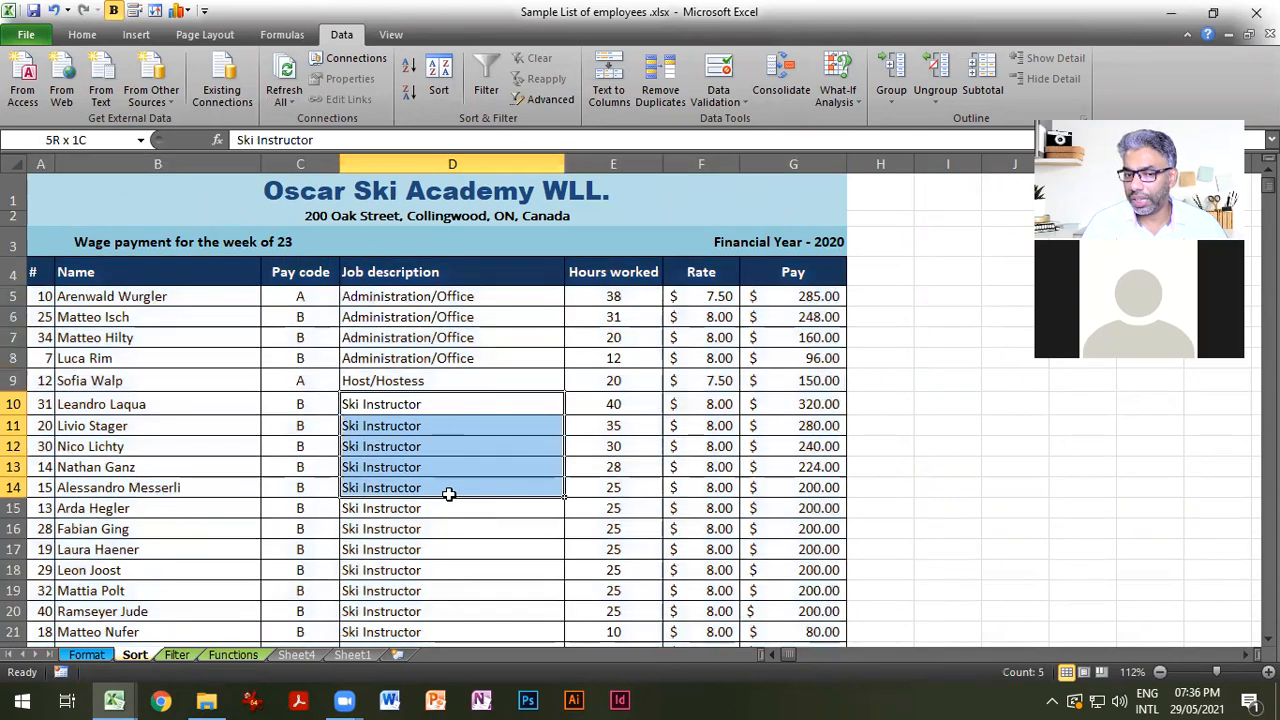
scroll(449, 494, "down", 2)
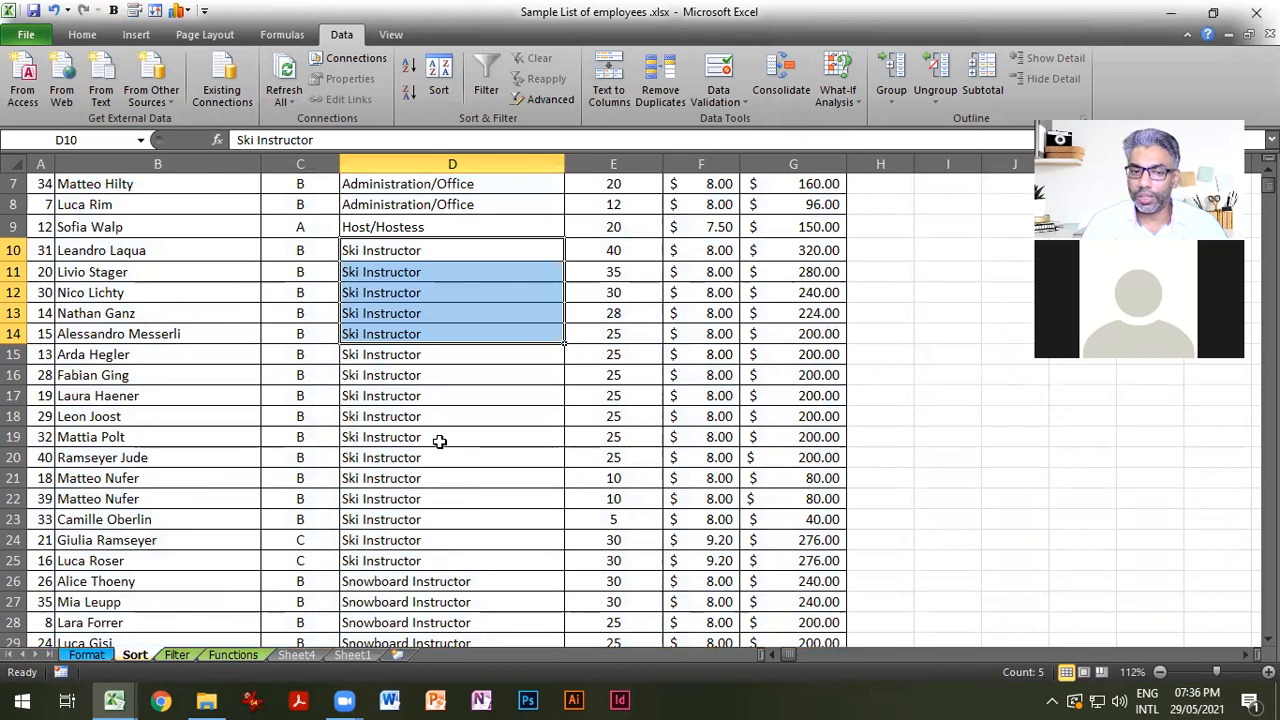
Start a custom sort of the wage table from its header row down, choosing Custom List as the Job description level's order.
scroll(434, 443, "up", 2)
left_click_drag(45, 278, 829, 276)
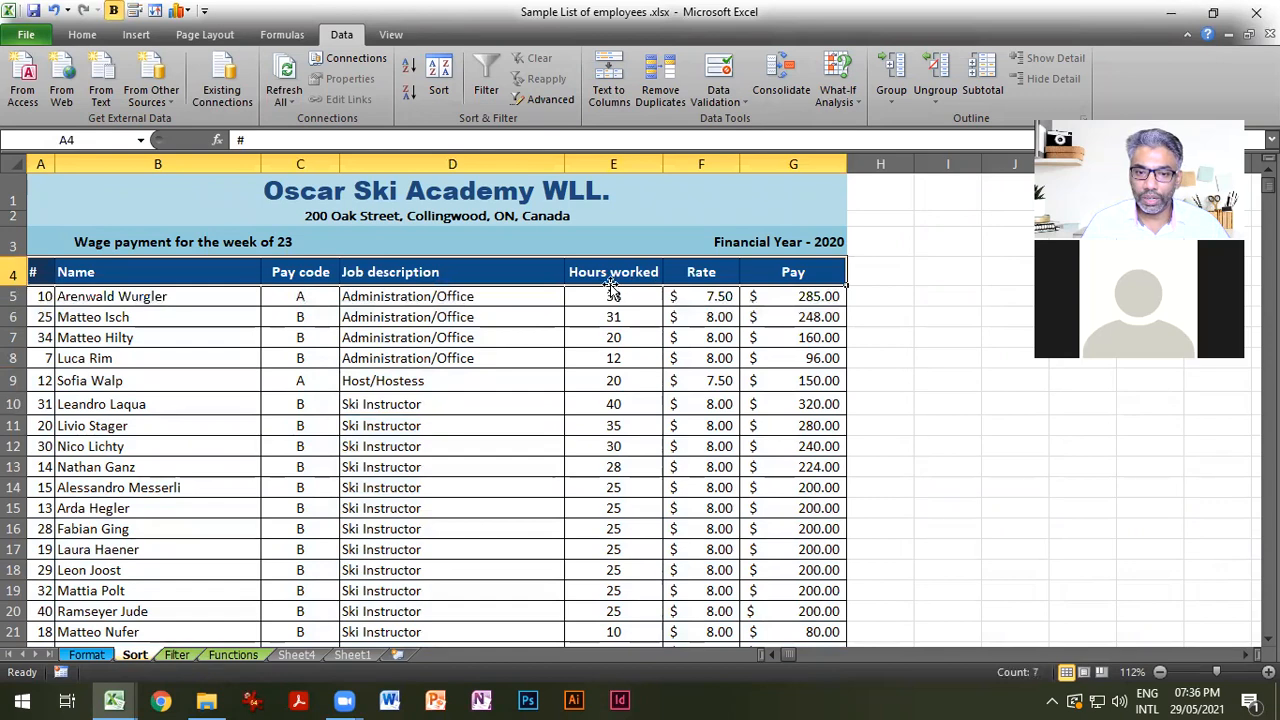
key("ctrl+shift+Down")
scroll(529, 391, "up", 8)
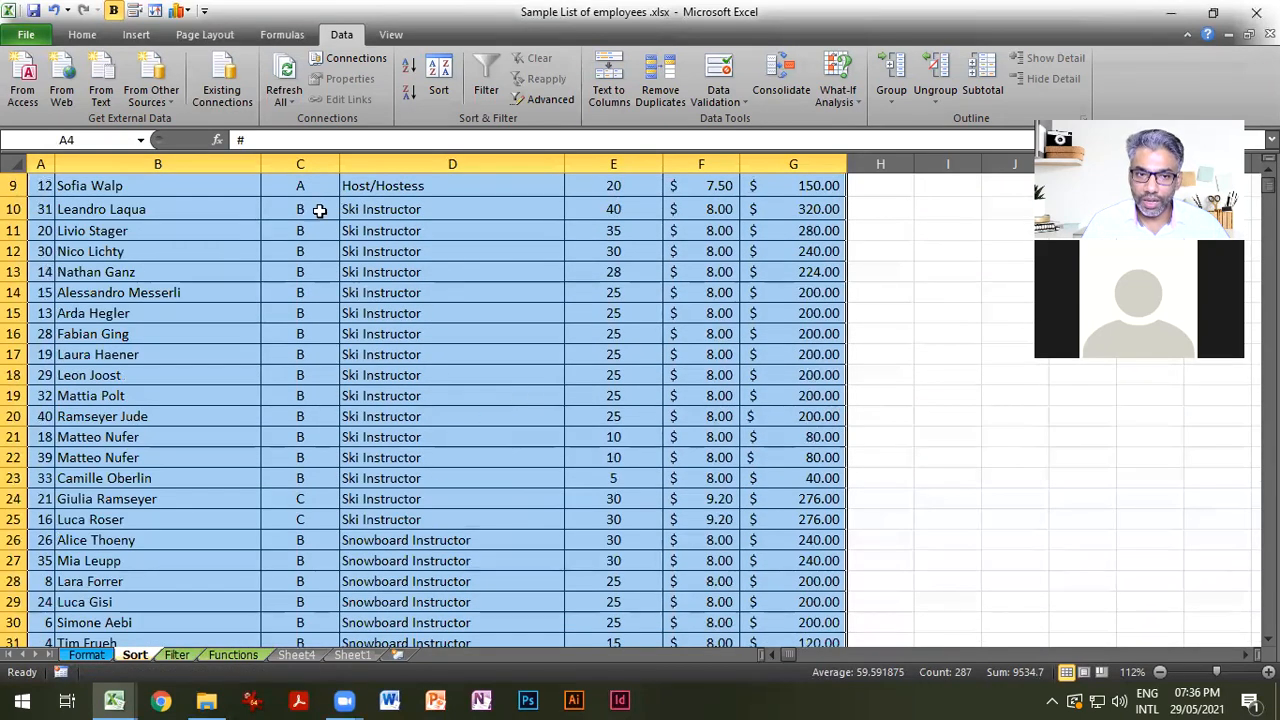
left_click(440, 72)
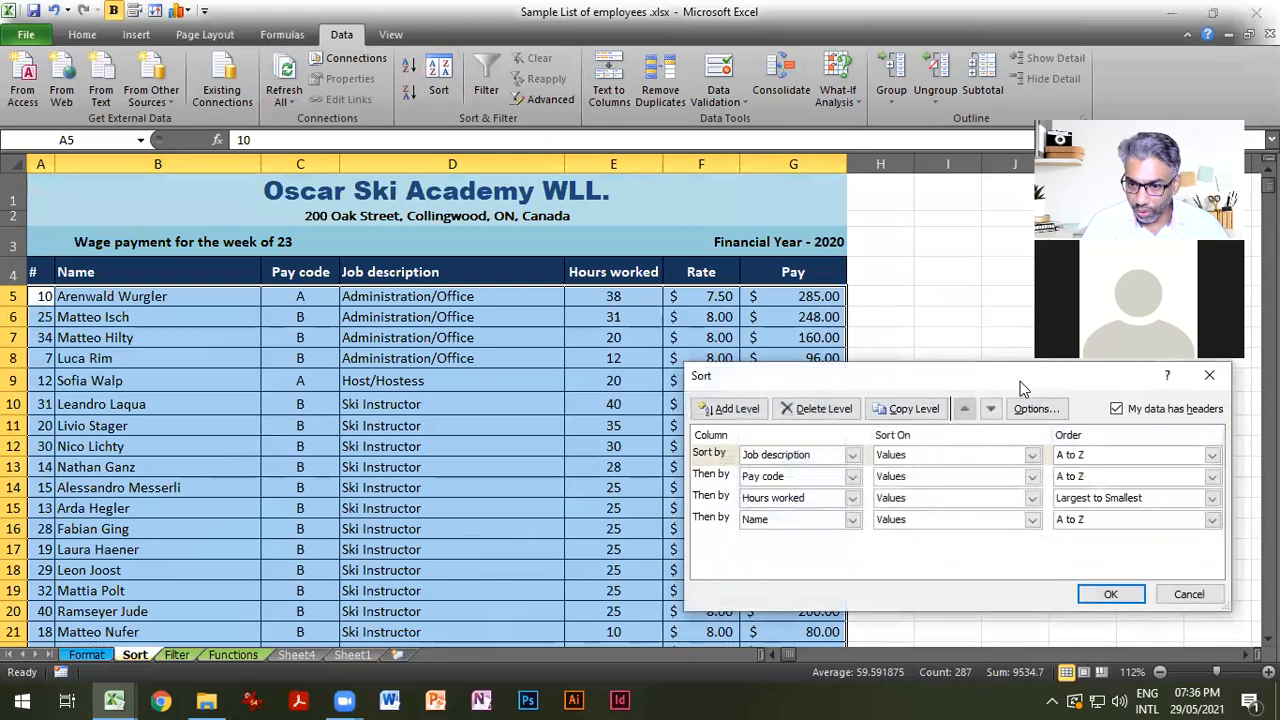
left_click_drag(1010, 387, 595, 317)
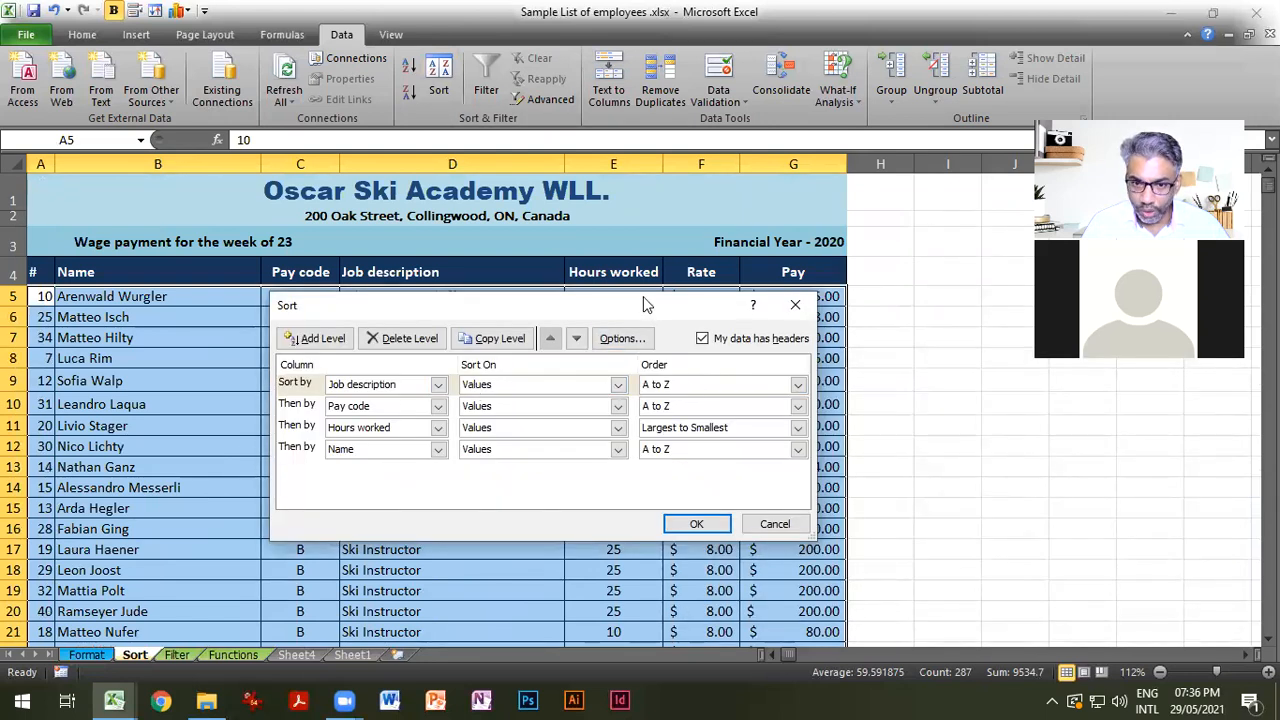
left_click_drag(643, 298, 541, 200)
left_click(695, 287)
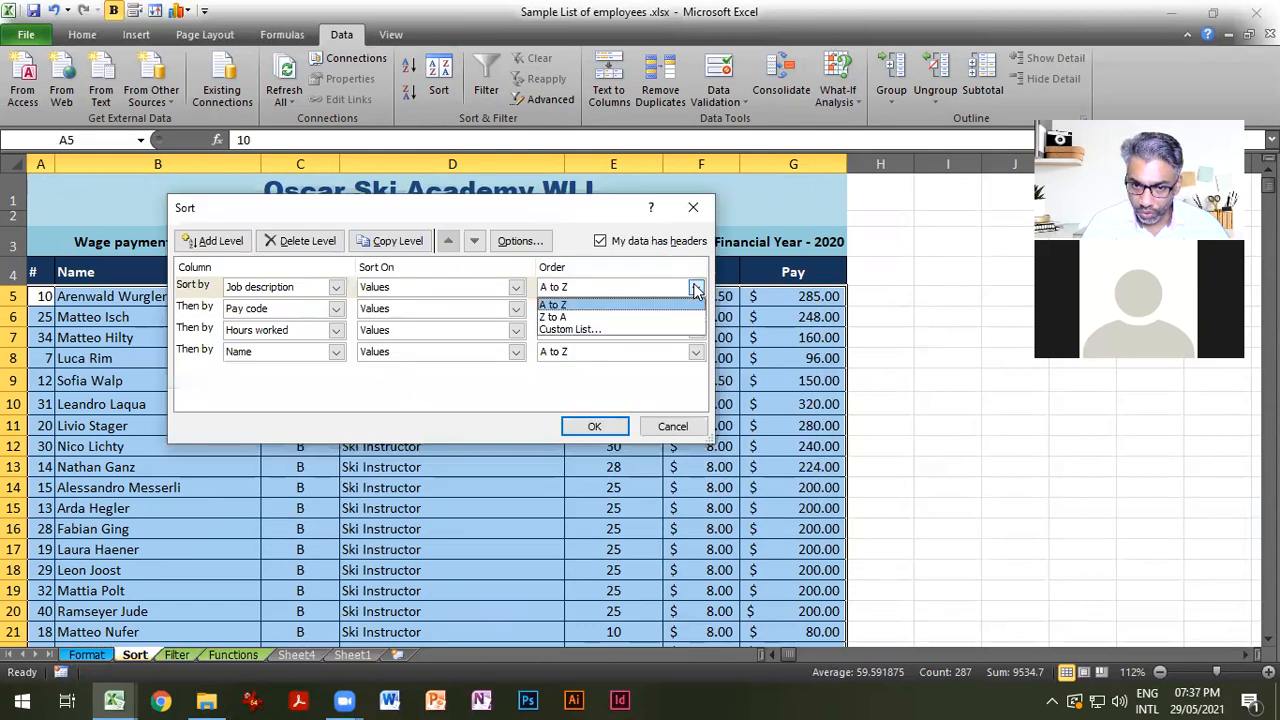
left_click(583, 330)
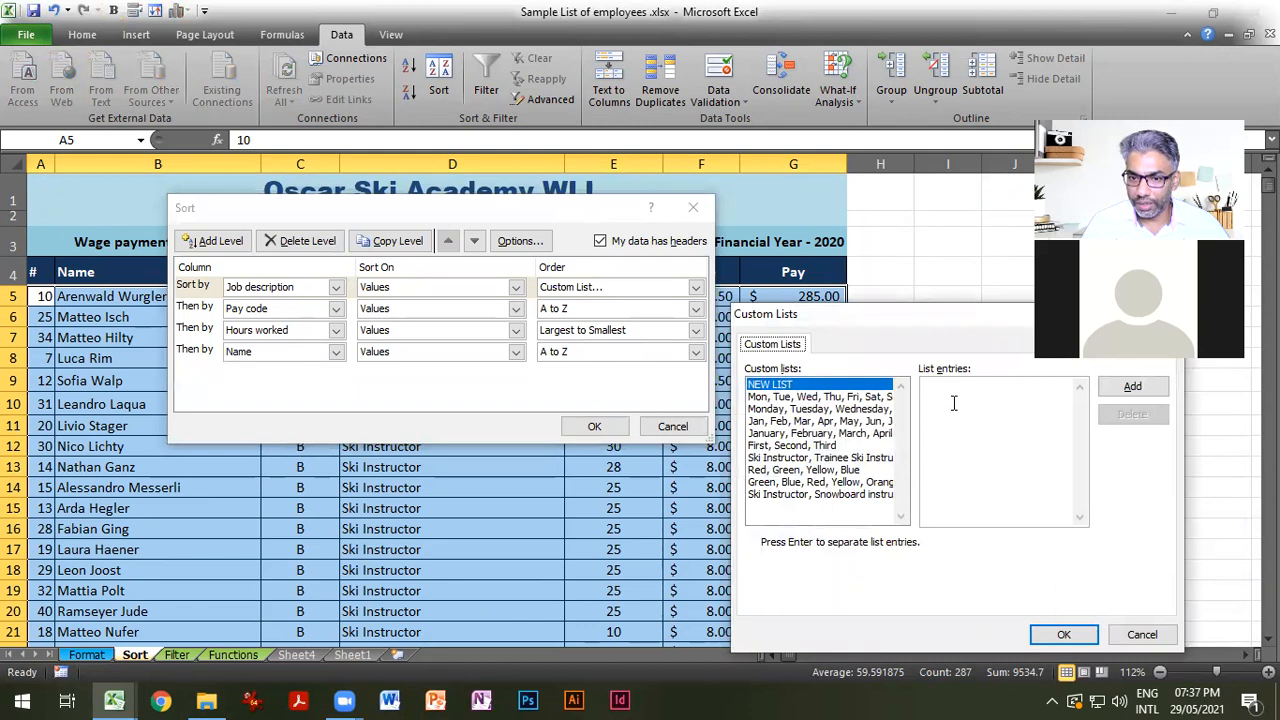
Create a custom list with the entries Ski Instructor and Snowboard Instructor, and use it as the Job description sort order.
left_click(948, 437)
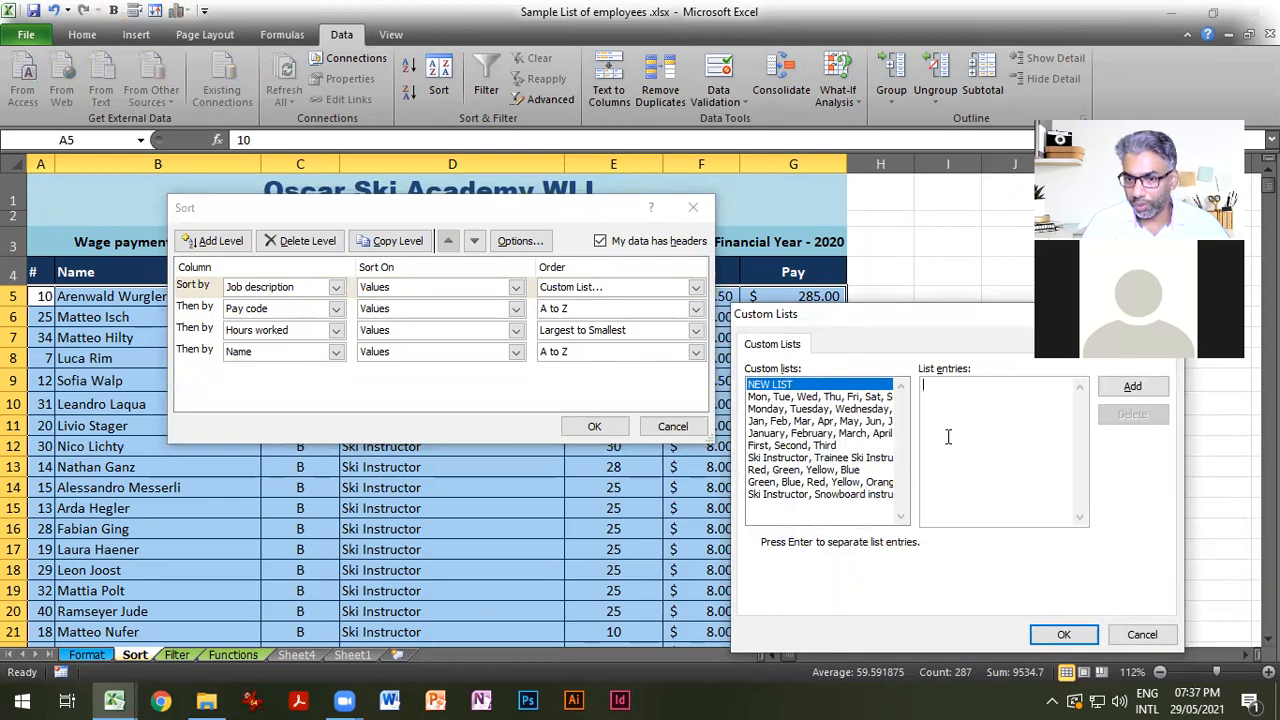
left_click_drag(924, 317, 635, 163)
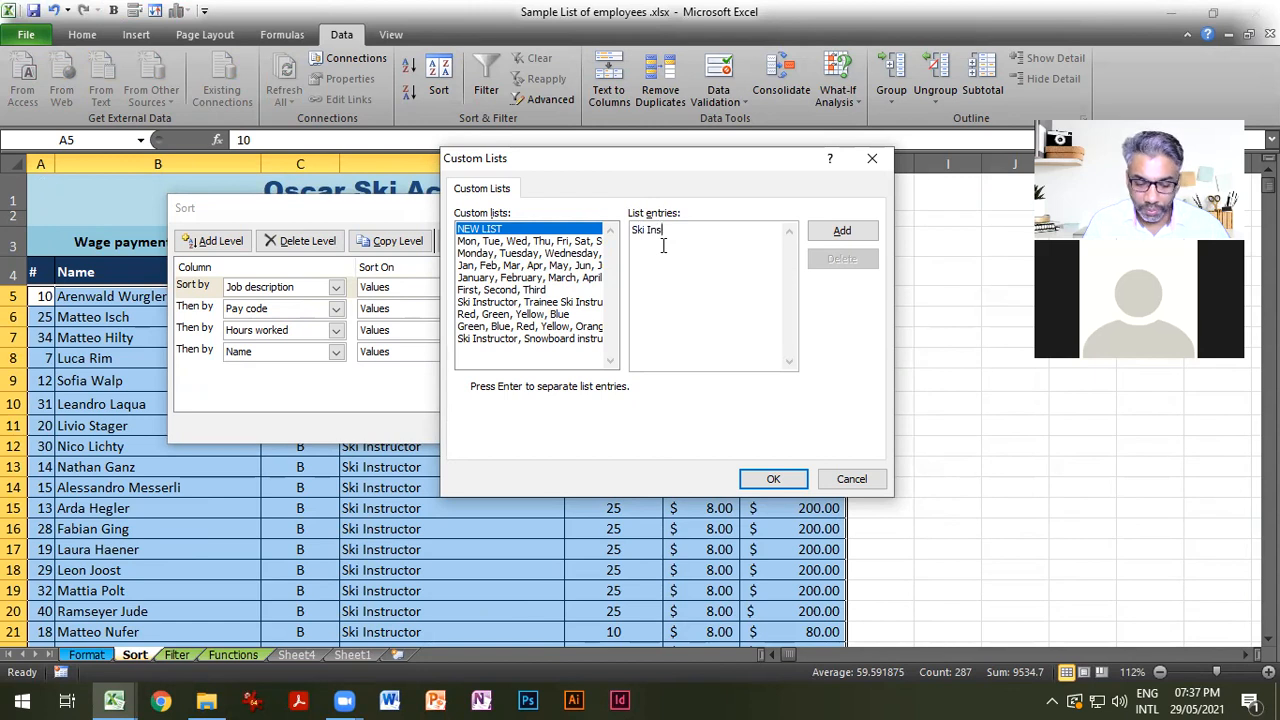
type("uctor")
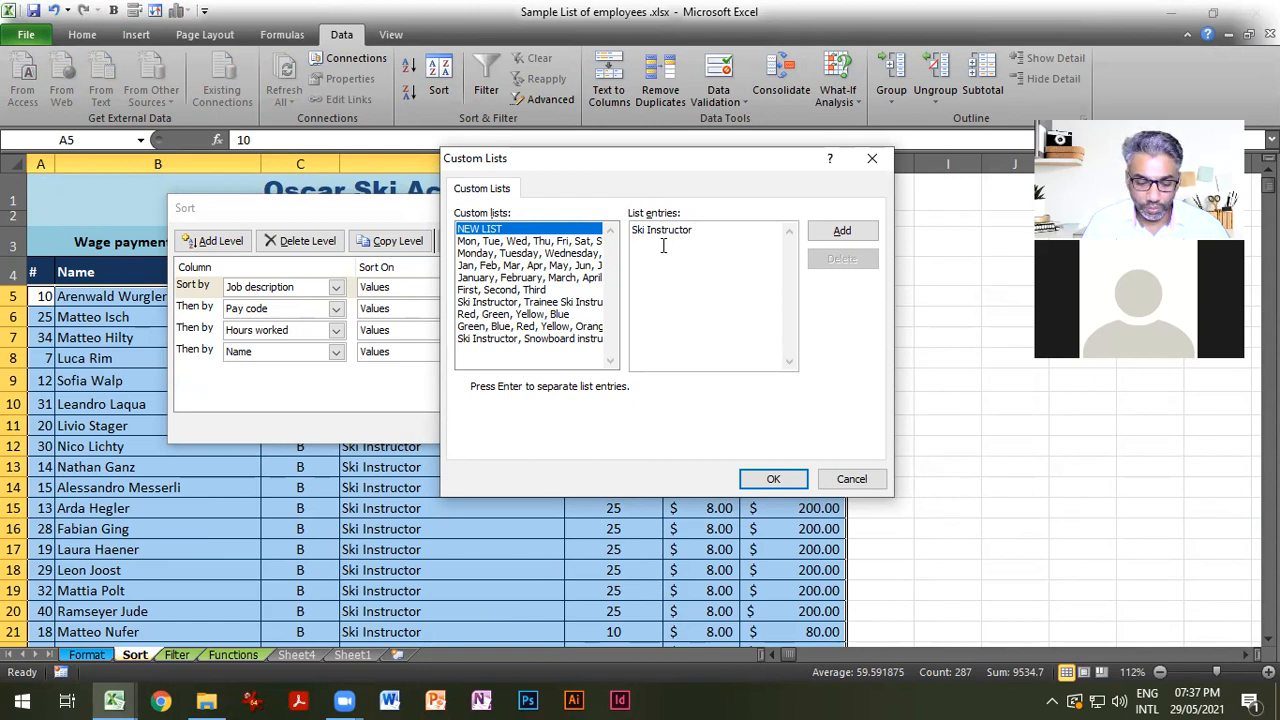
type("owb")
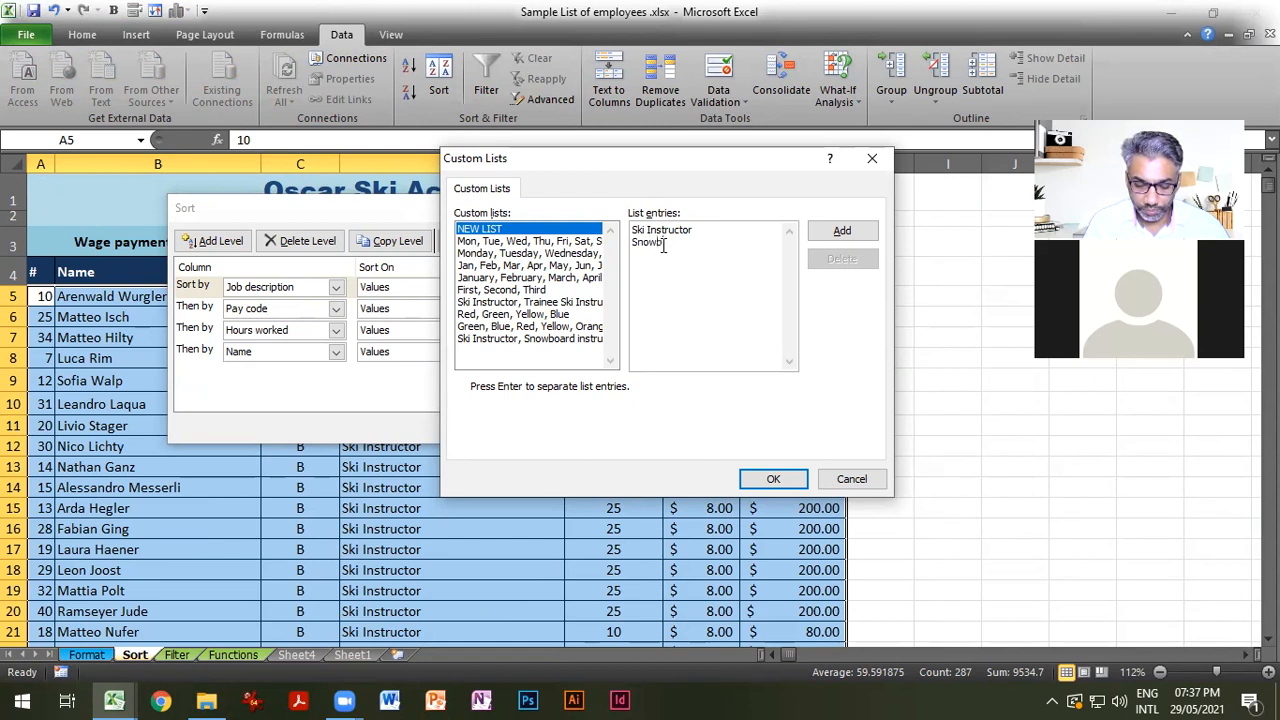
type("oard Instructor")
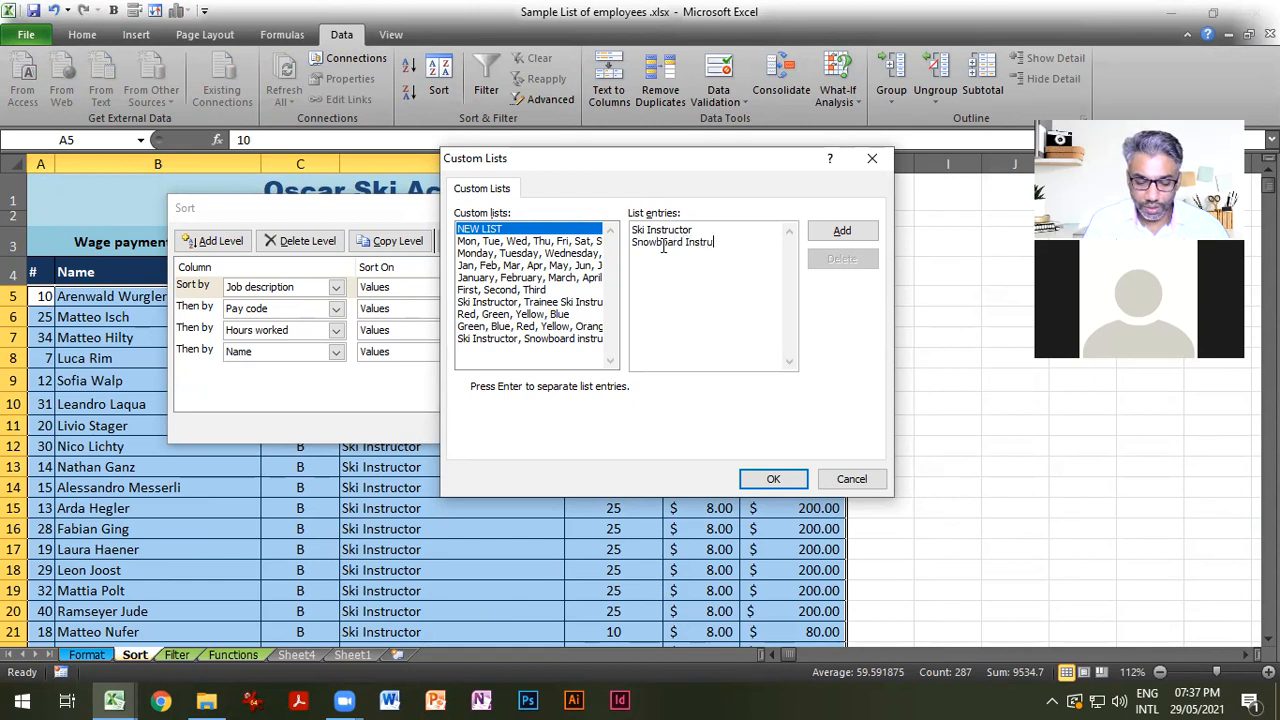
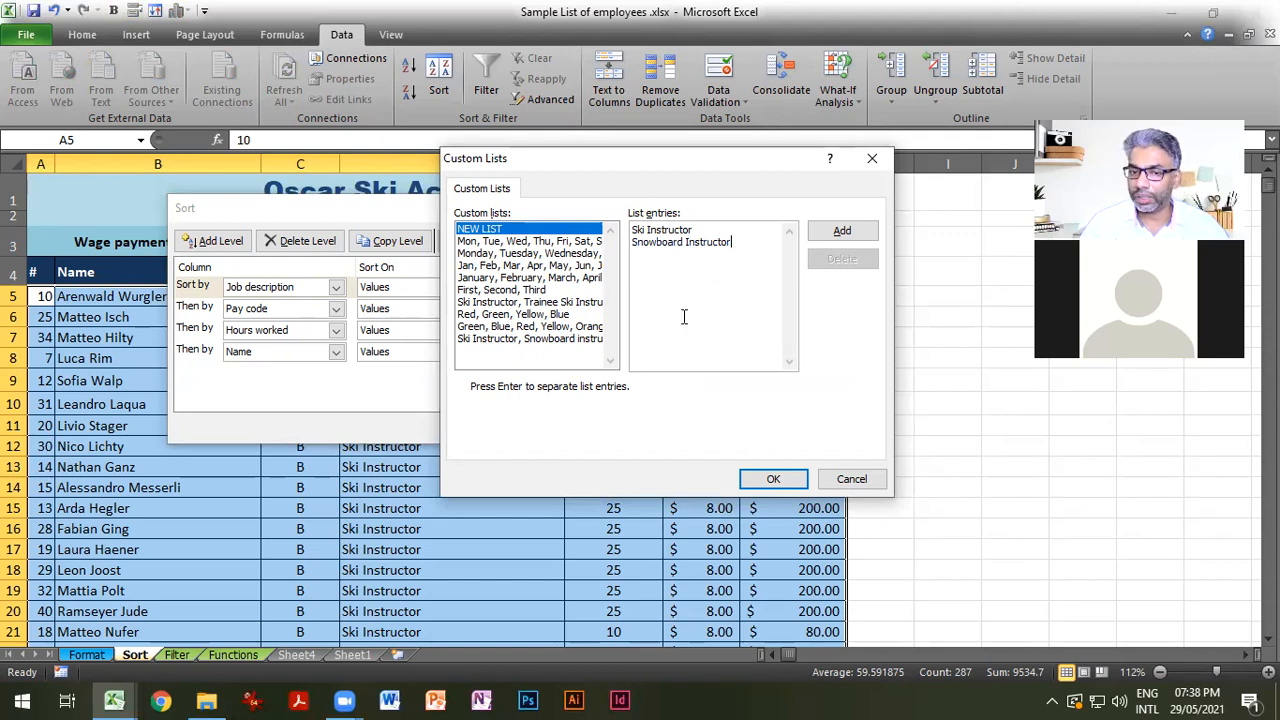
left_click(836, 236)
left_click(775, 480)
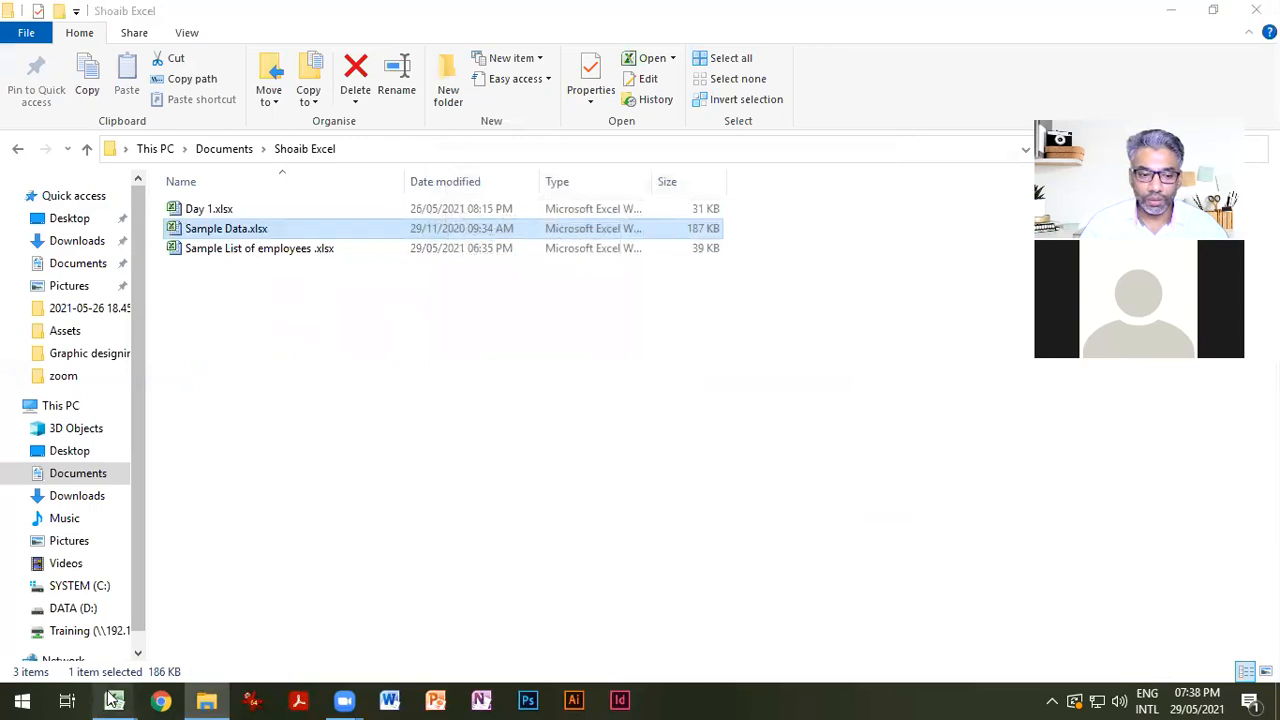
Switch back to the Sort settings in Excel and apply the four-level sort with the custom Job description order.
mouse_move(114, 700)
left_click(152, 632)
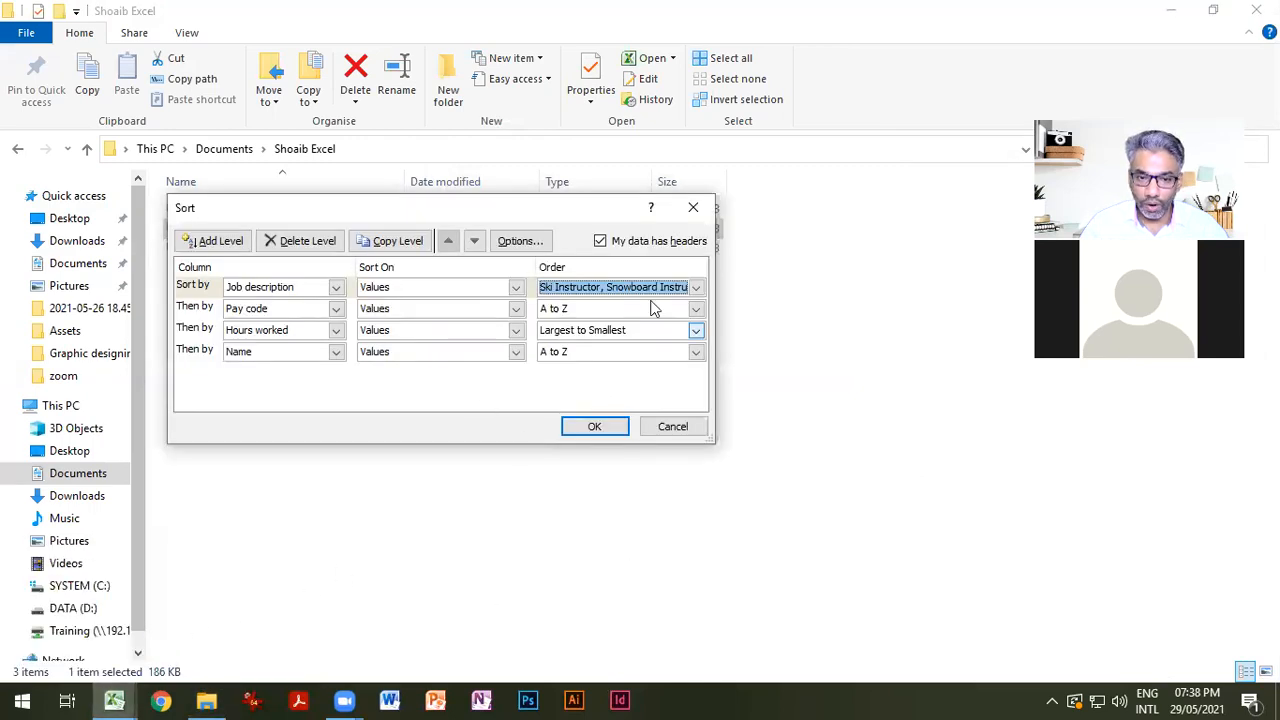
left_click(590, 426)
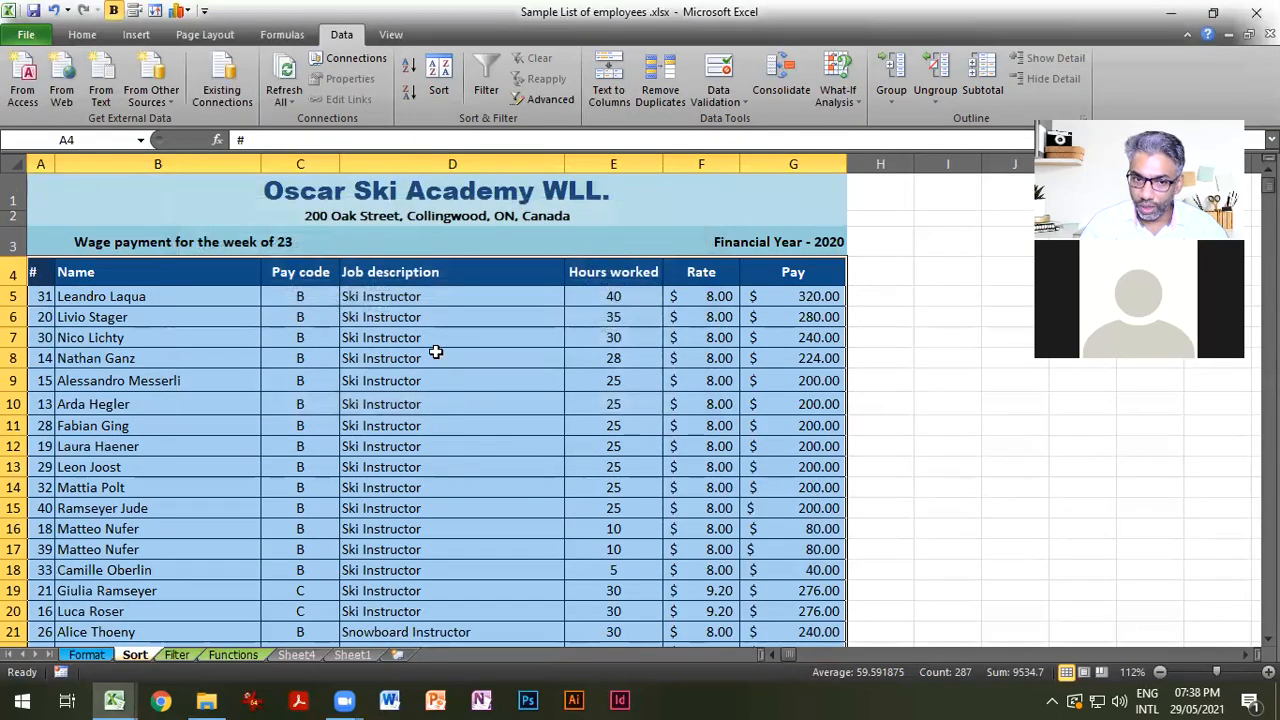
Examine the order of job descriptions in the re-sorted wage table, from the first Ski Instructor row down.
left_click(392, 295)
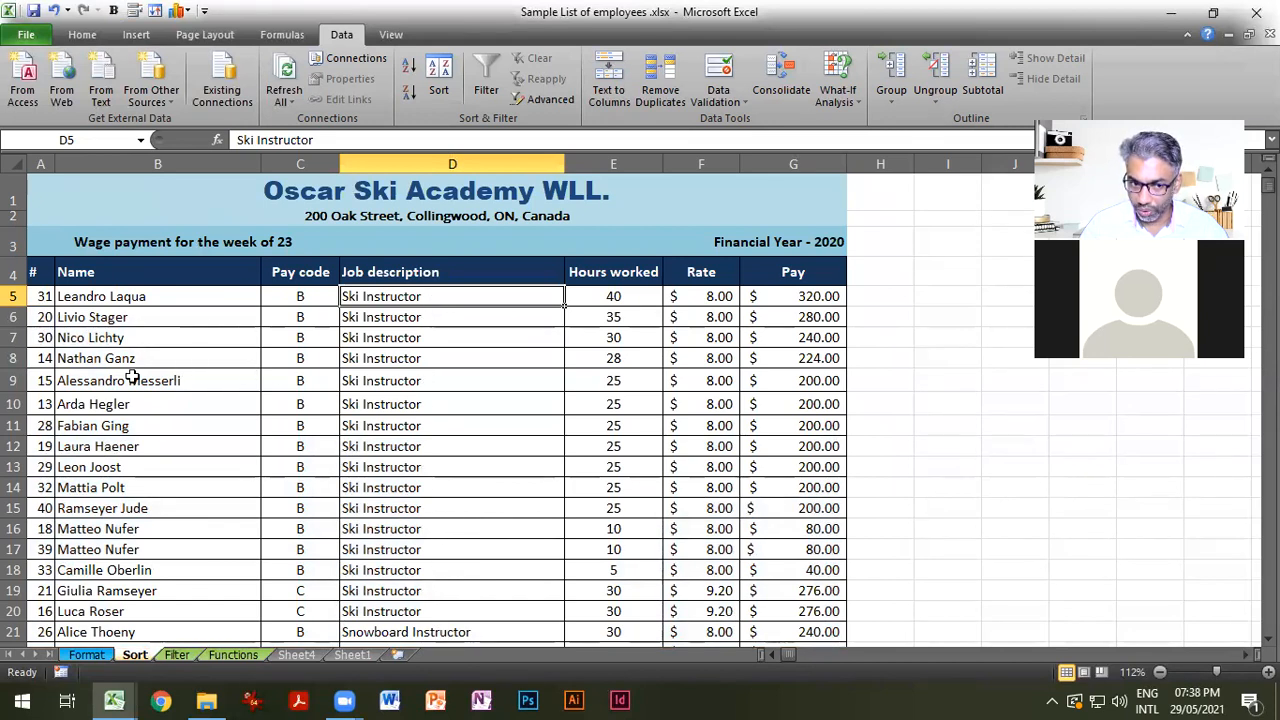
scroll(470, 508, "down", 1)
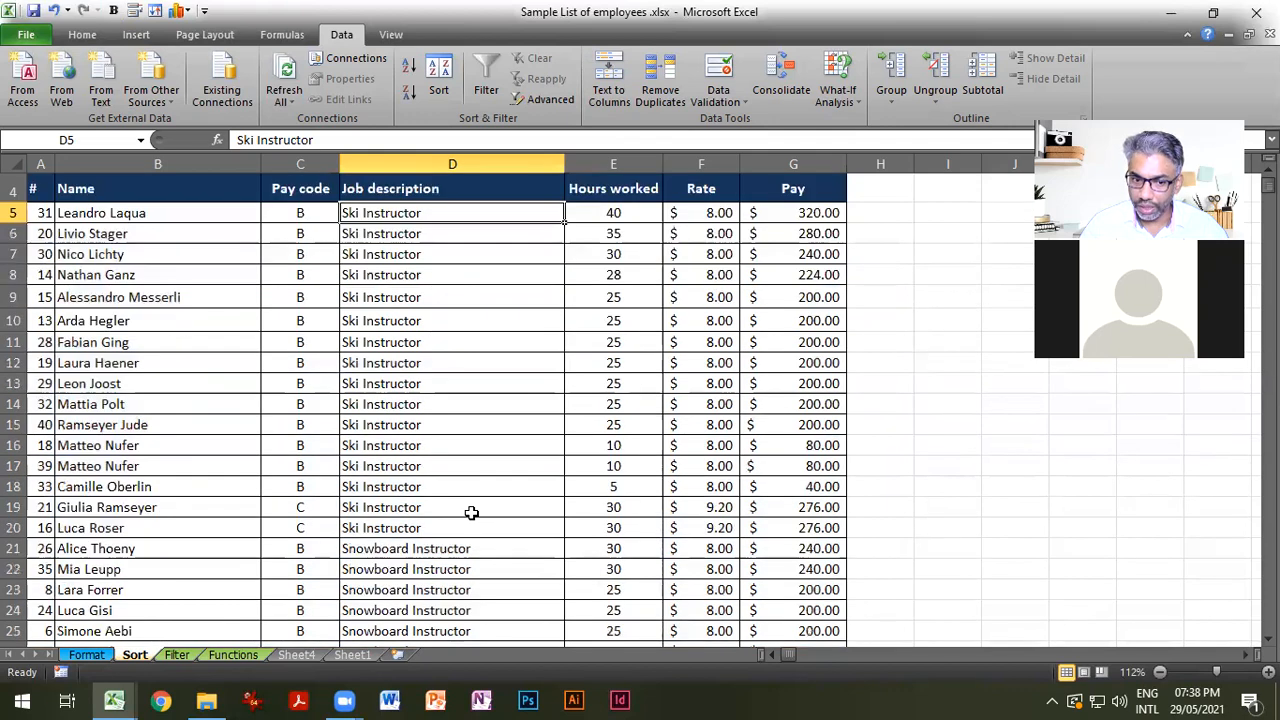
scroll(455, 540, "down", 5)
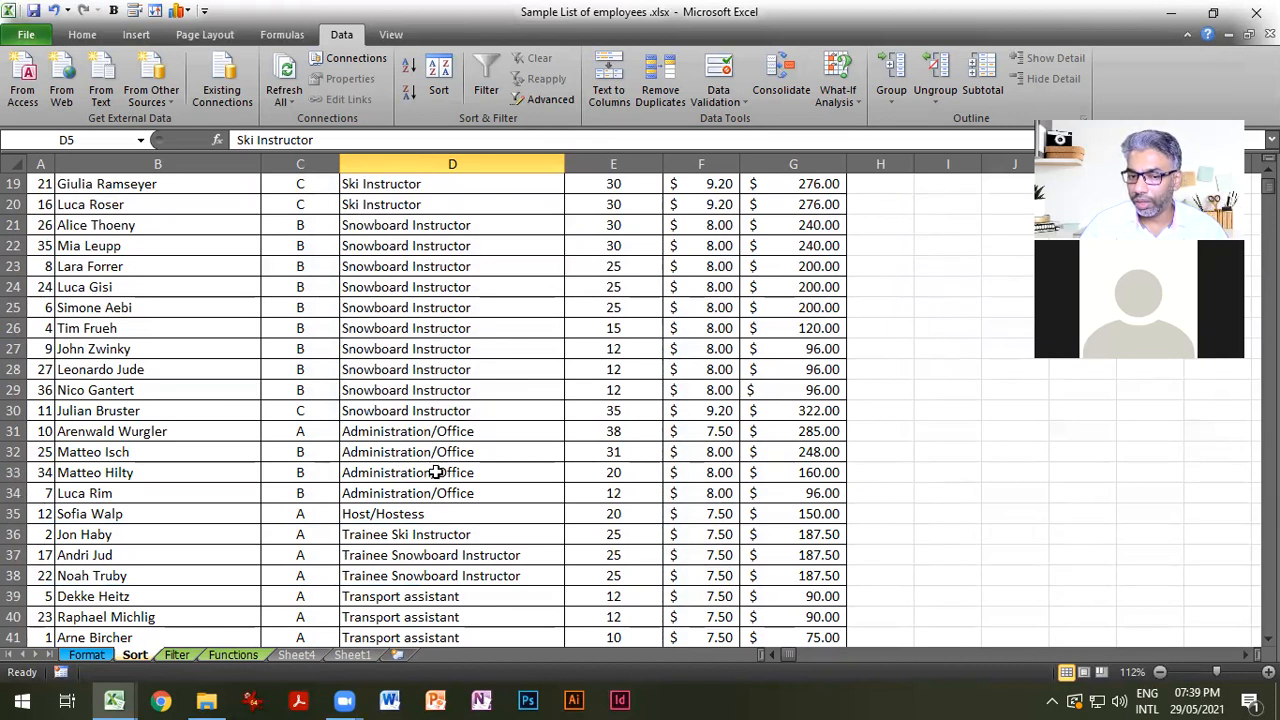
Examine the remaining job groups in the re-sorted wage table down to the TOTAL row, and return to the Ski Instructor rows.
scroll(436, 470, "down", 1)
scroll(436, 472, "down", 2)
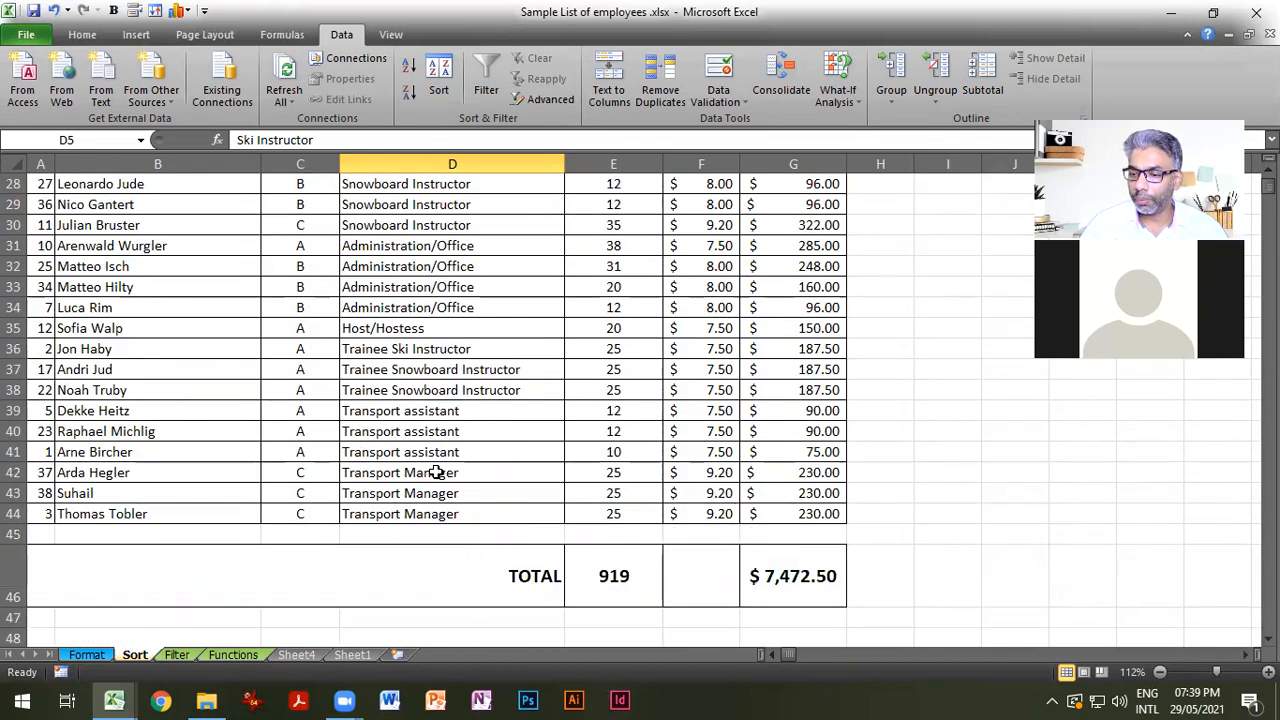
scroll(436, 472, "up", 9)
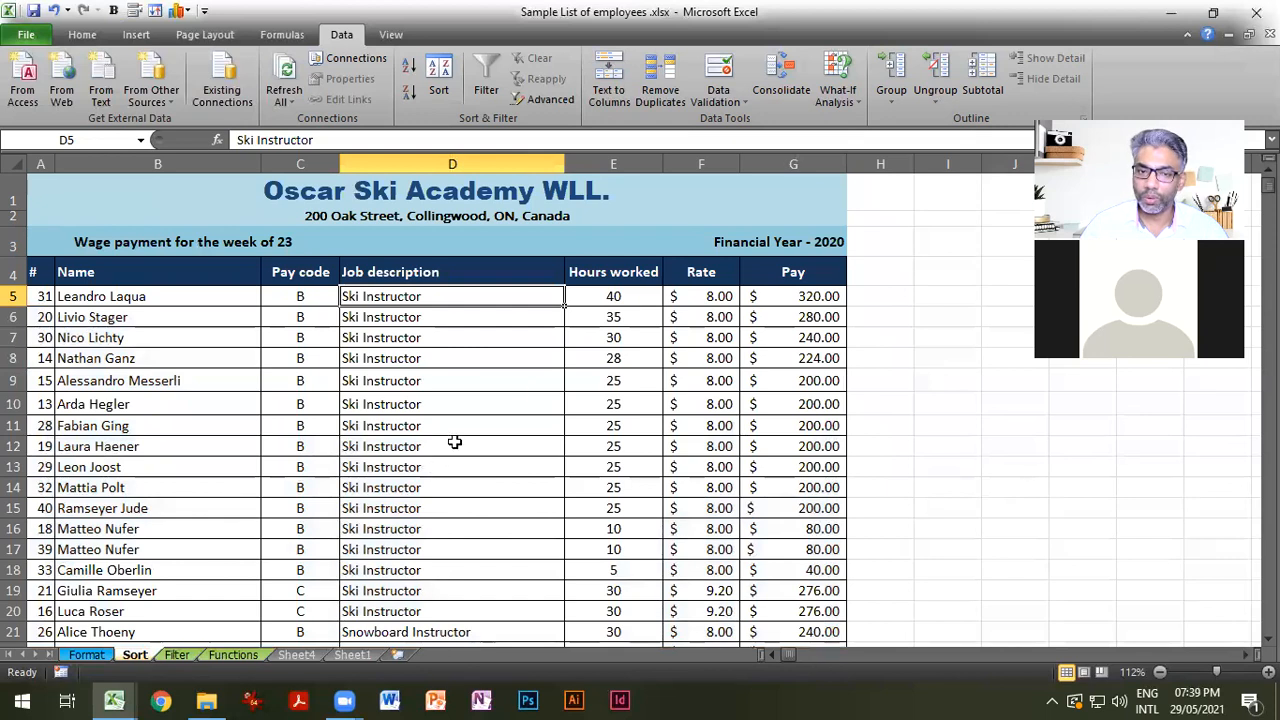
left_click(522, 442)
left_click(466, 490)
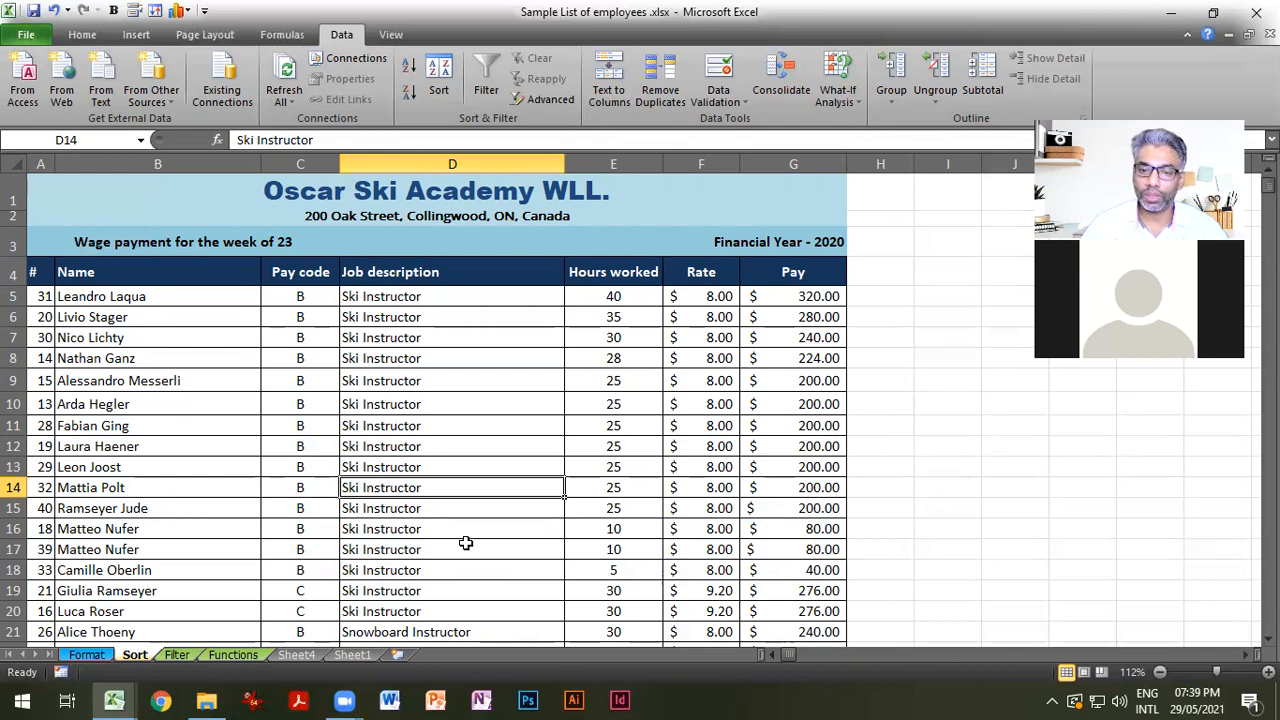
On Sheet1, start a colour list beside the job table by entering Red, Green and Yellow in cells K10 to K12.
left_click(1246, 654)
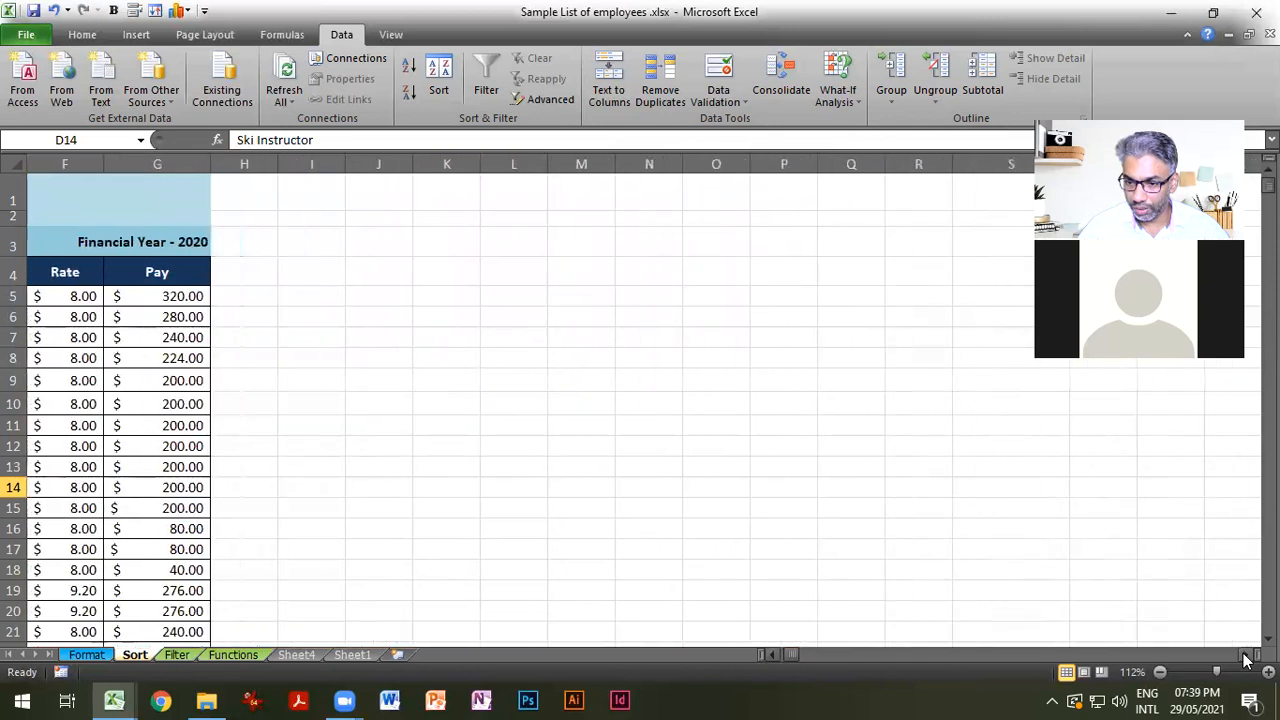
left_click(709, 380)
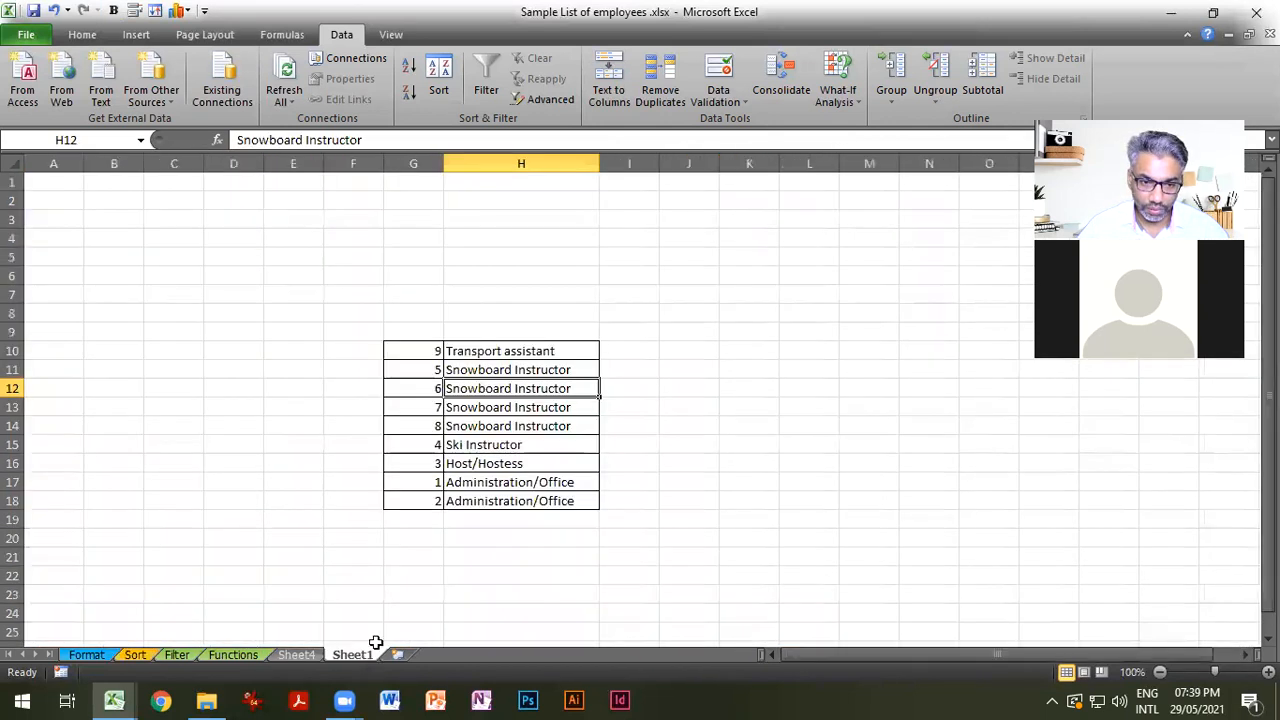
left_click(714, 367)
left_click(730, 352)
type("Re")
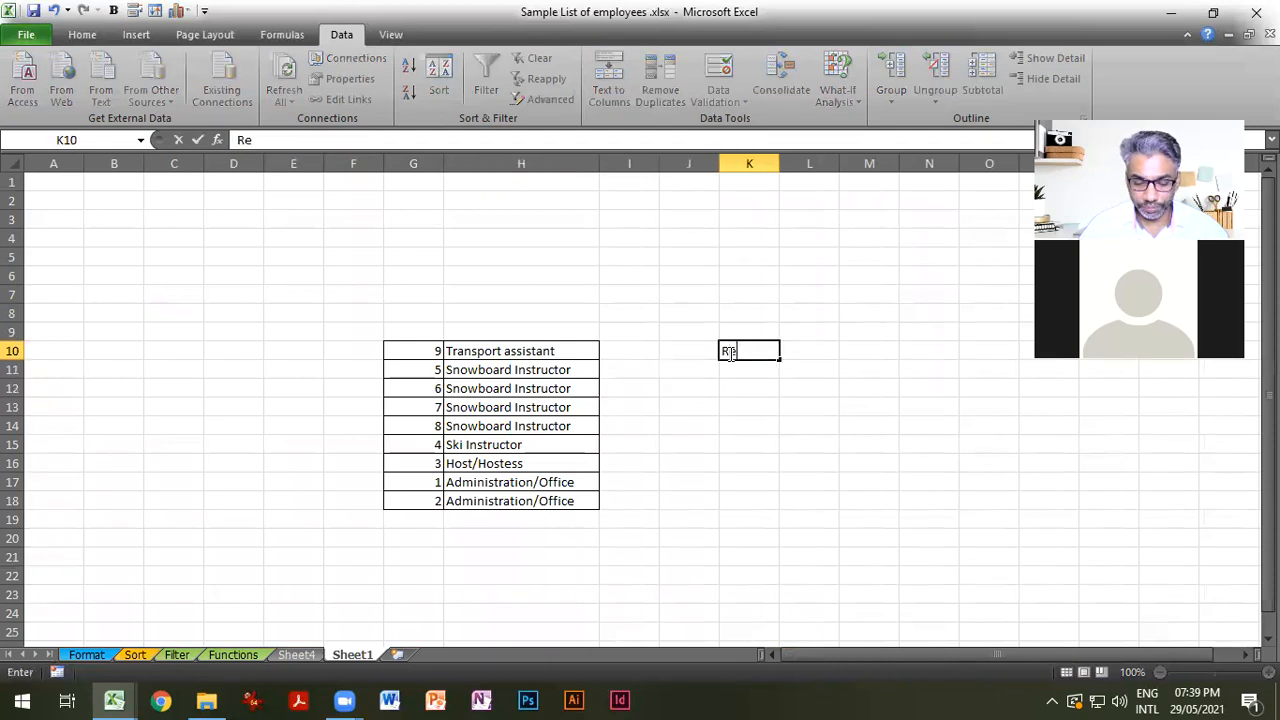
type("d")
key("Return")
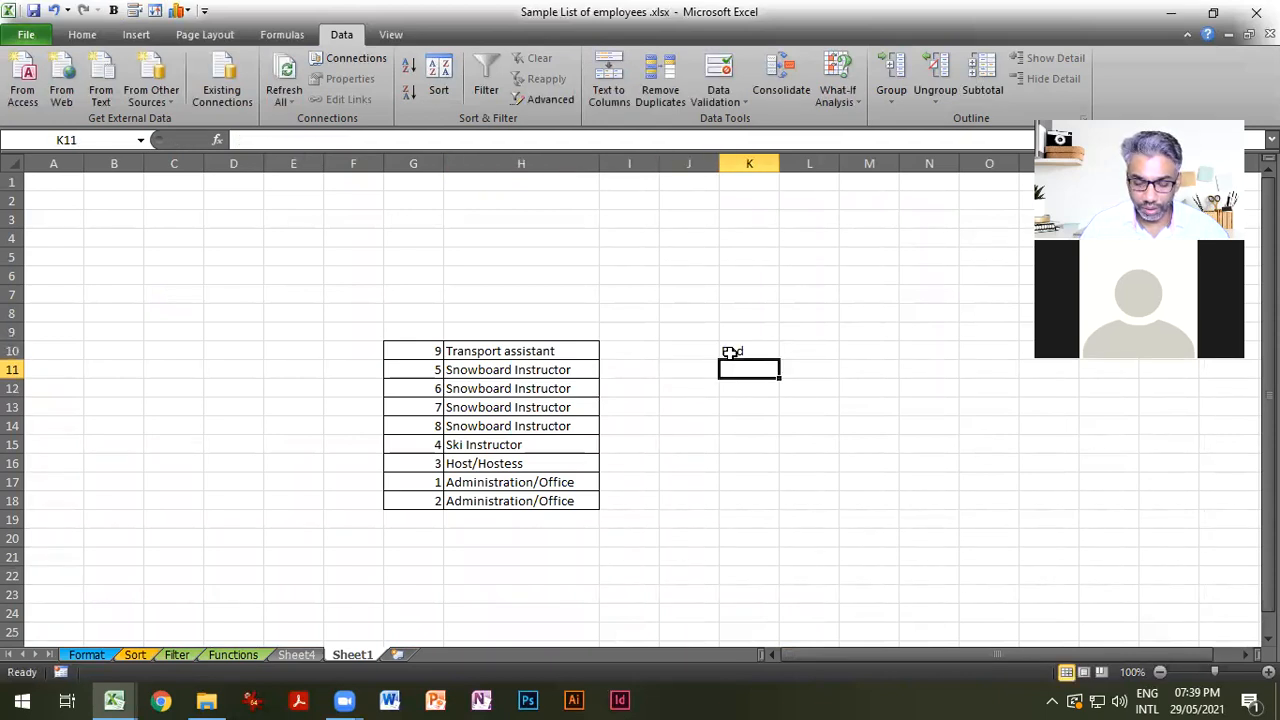
type("Green")
key("Return")
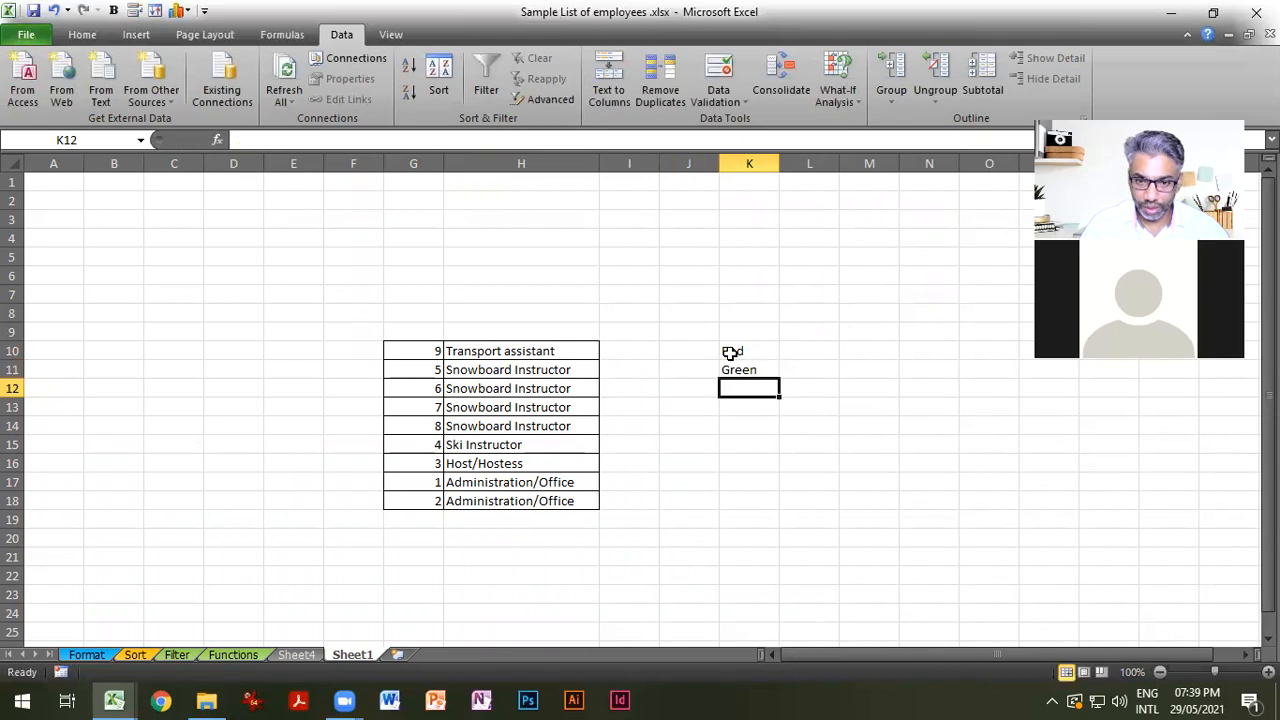
type("Yellow")
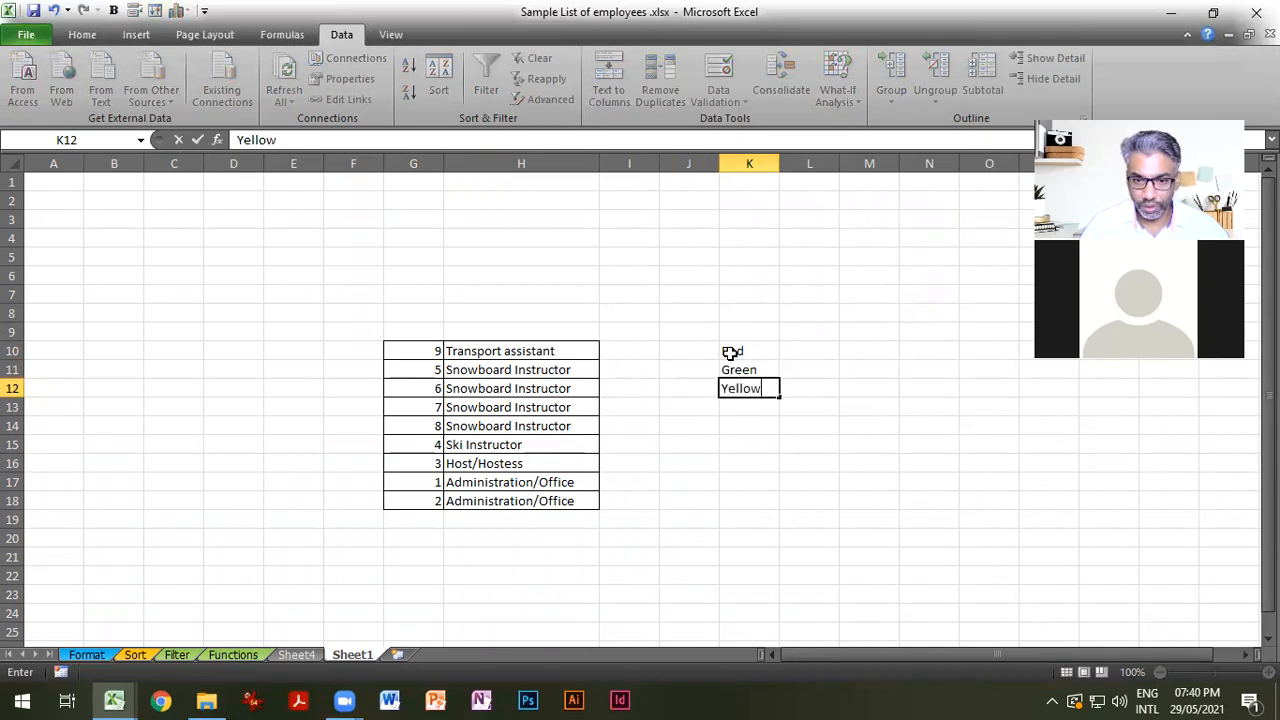
key("Return")
Extend the colour list with Blue, Orange and White in cells K13 to K15.
type("Blue")
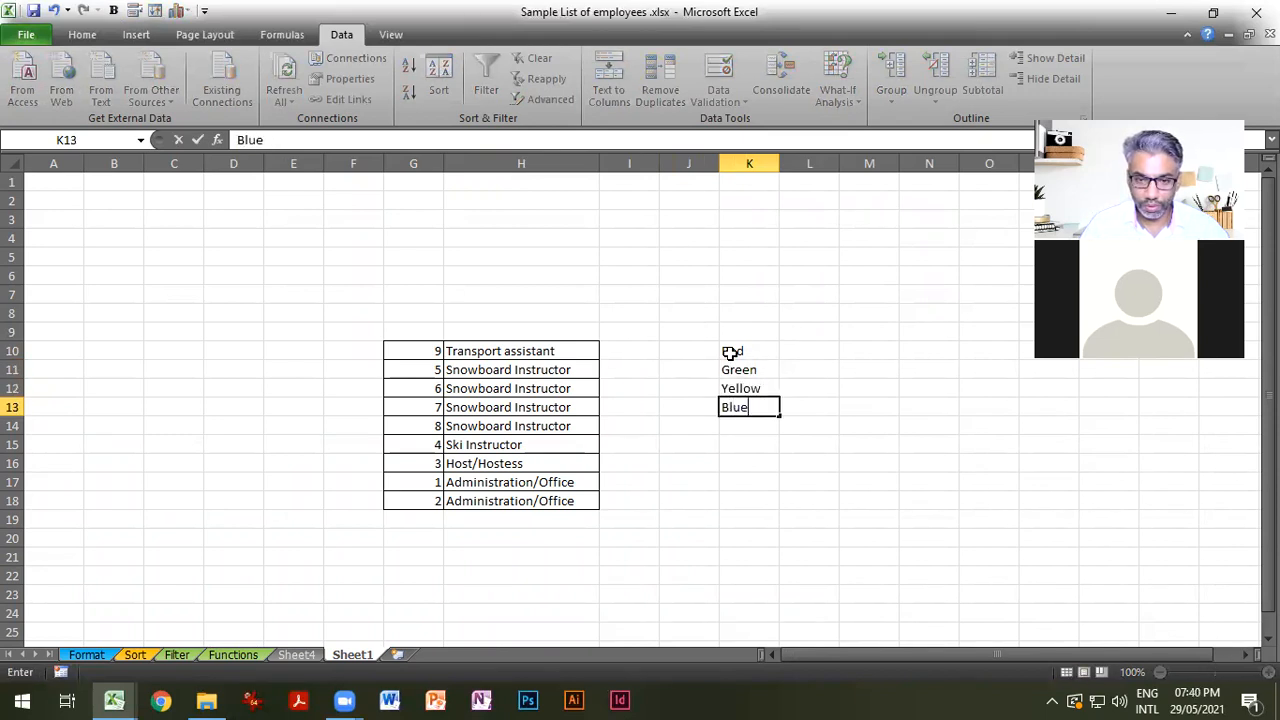
key("Return")
type("Orange")
key("Return")
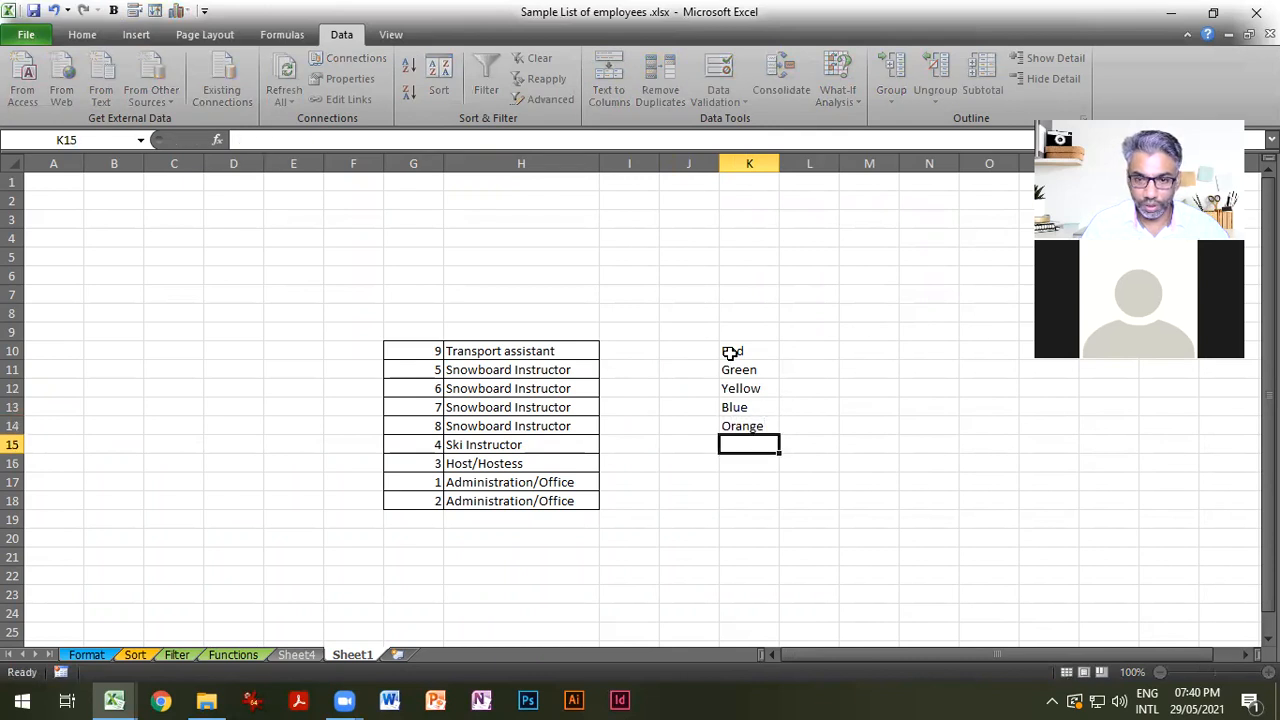
type("White")
key("Return")
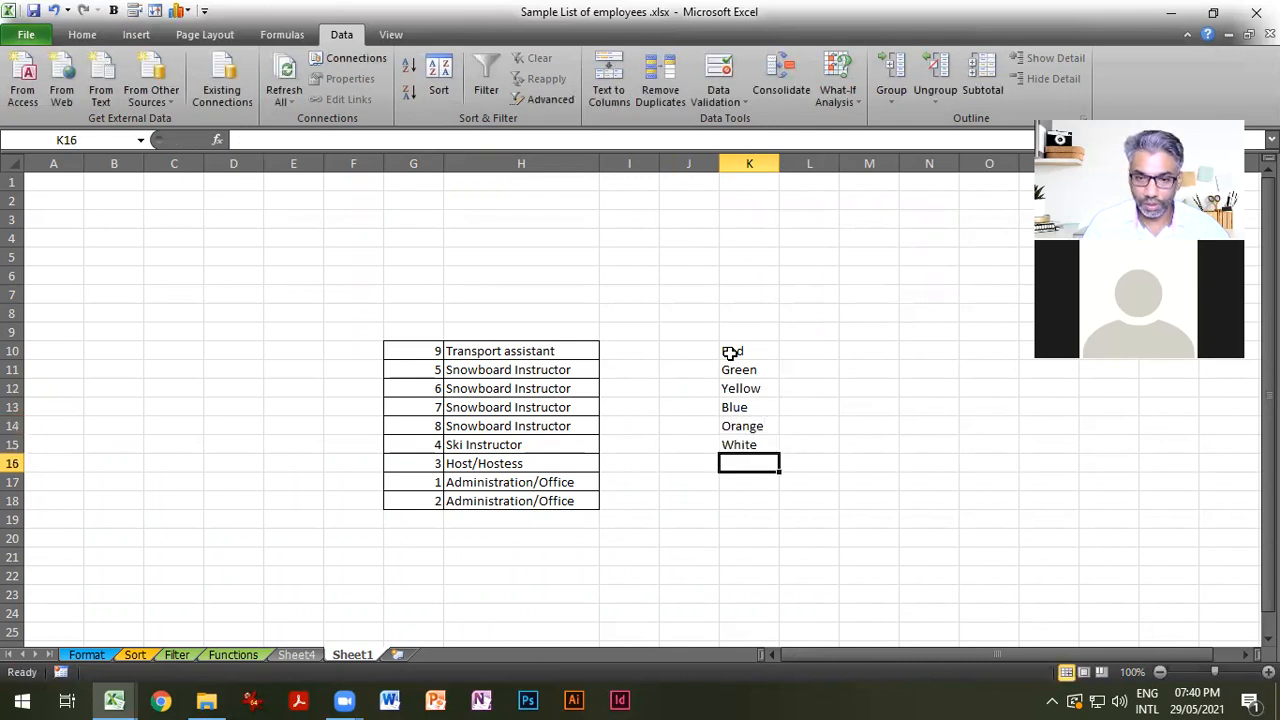
Sort the colours in K10:K15 alphabetically, trying Z to A before returning to A to Z order.
left_click_drag(743, 353, 745, 451)
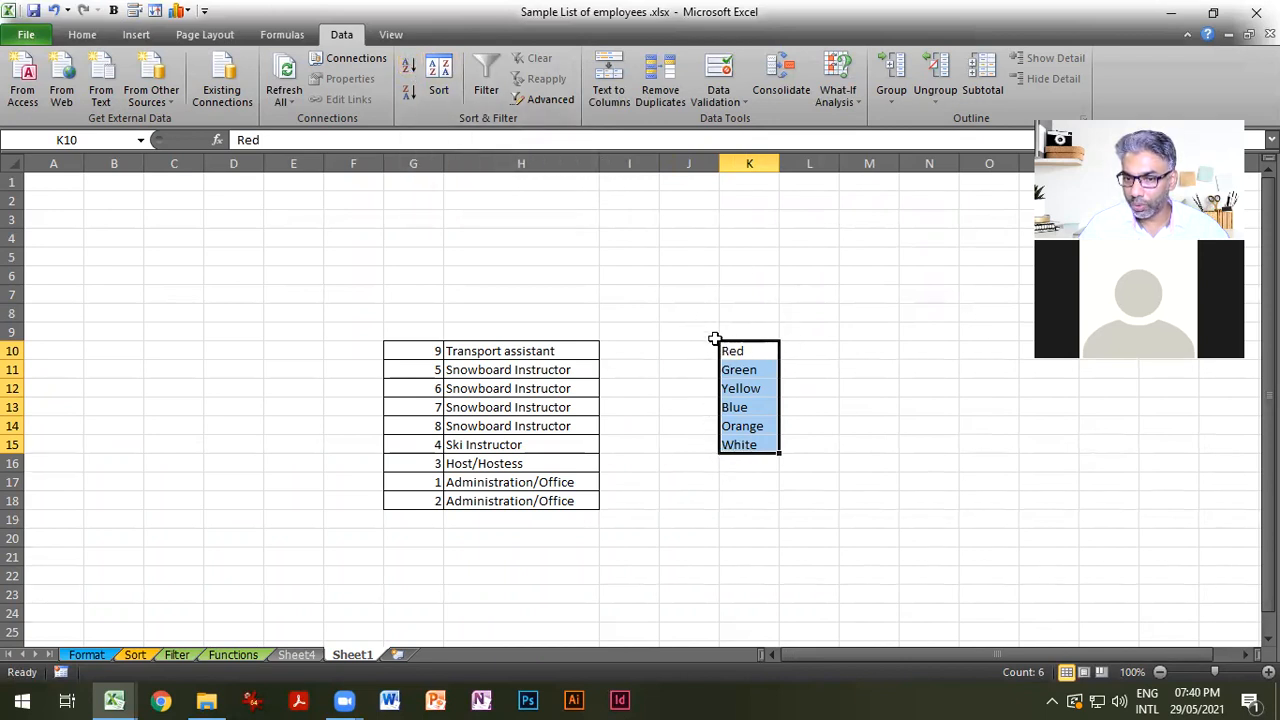
left_click(409, 66)
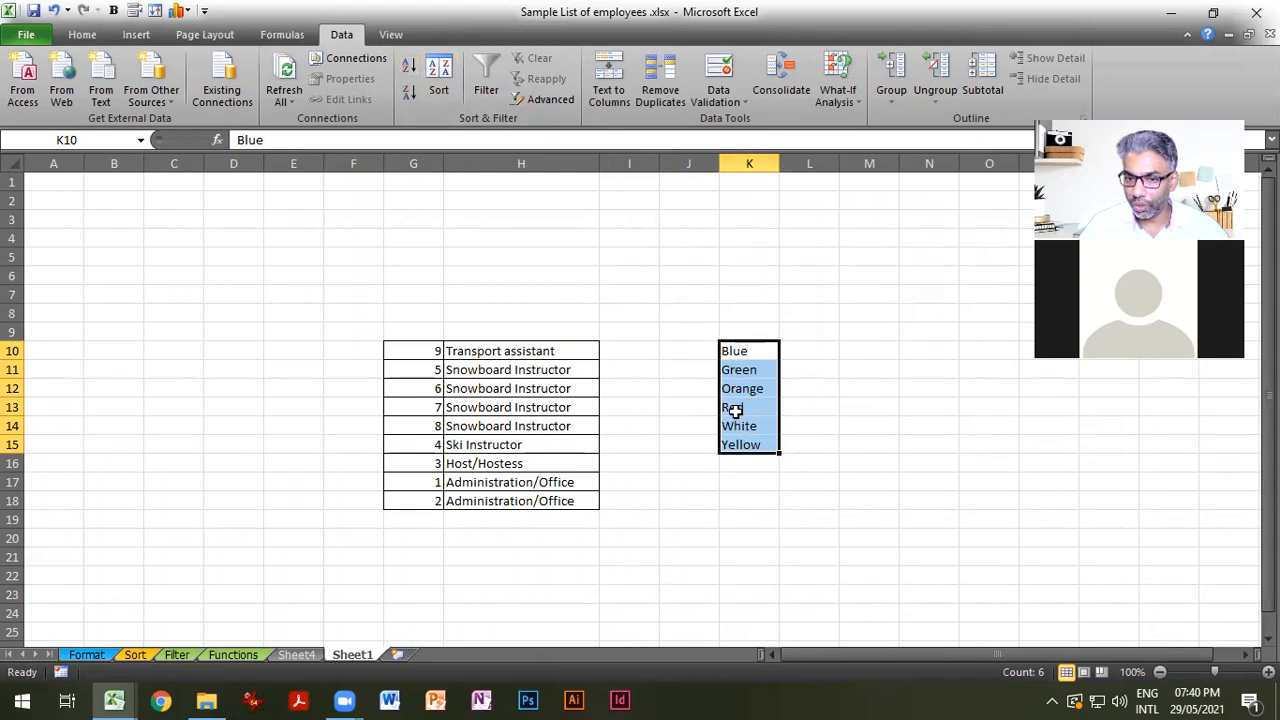
left_click(409, 91)
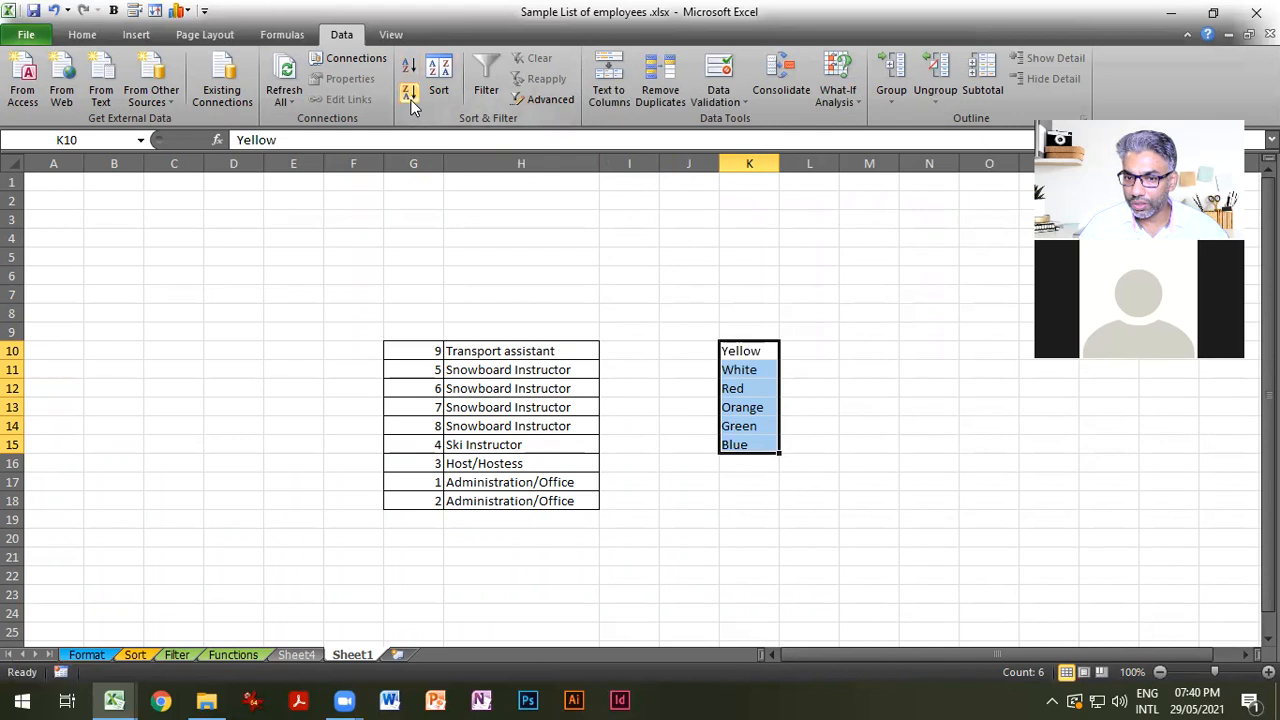
left_click(409, 70)
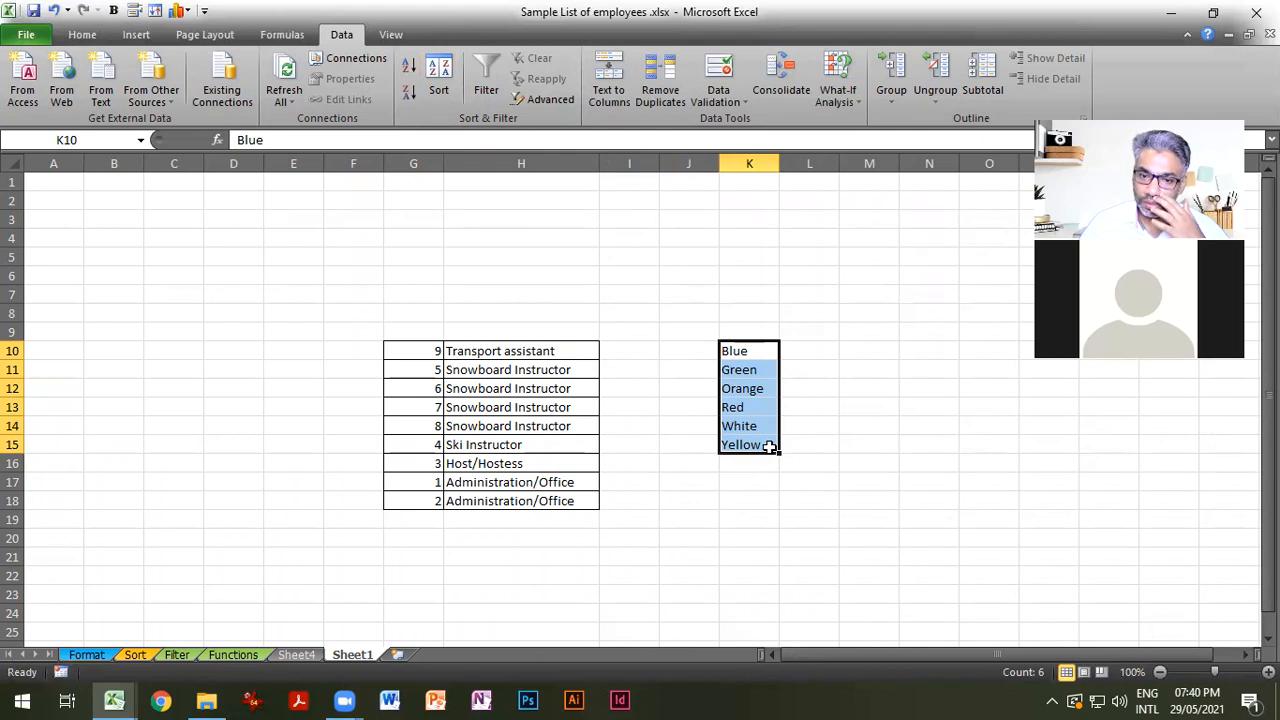
Start a custom sort of the selected colours with Custom List as the order, ready for a new list's entries.
left_click(444, 68)
left_click(577, 289)
left_click(570, 332)
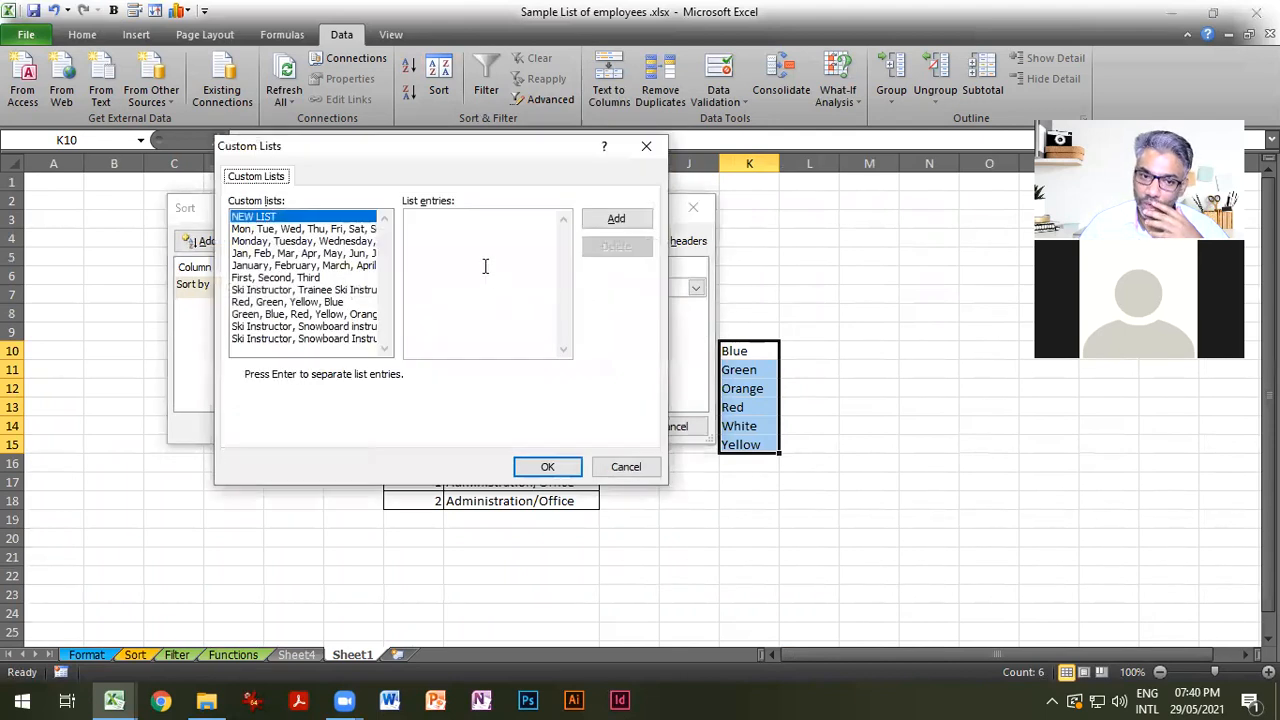
left_click(485, 266)
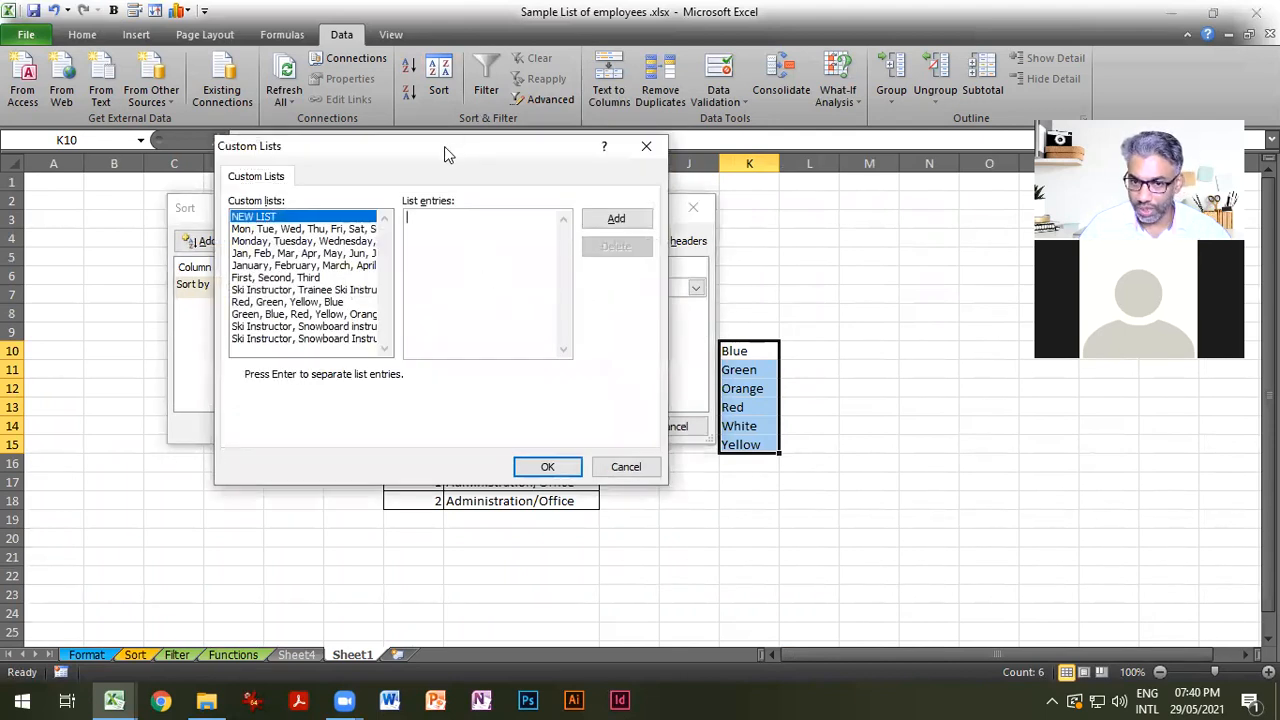
left_click_drag(452, 146, 403, 148)
Add a new custom list with the entries Green, Red, Orange, White, Blue and Yellow.
type("G")
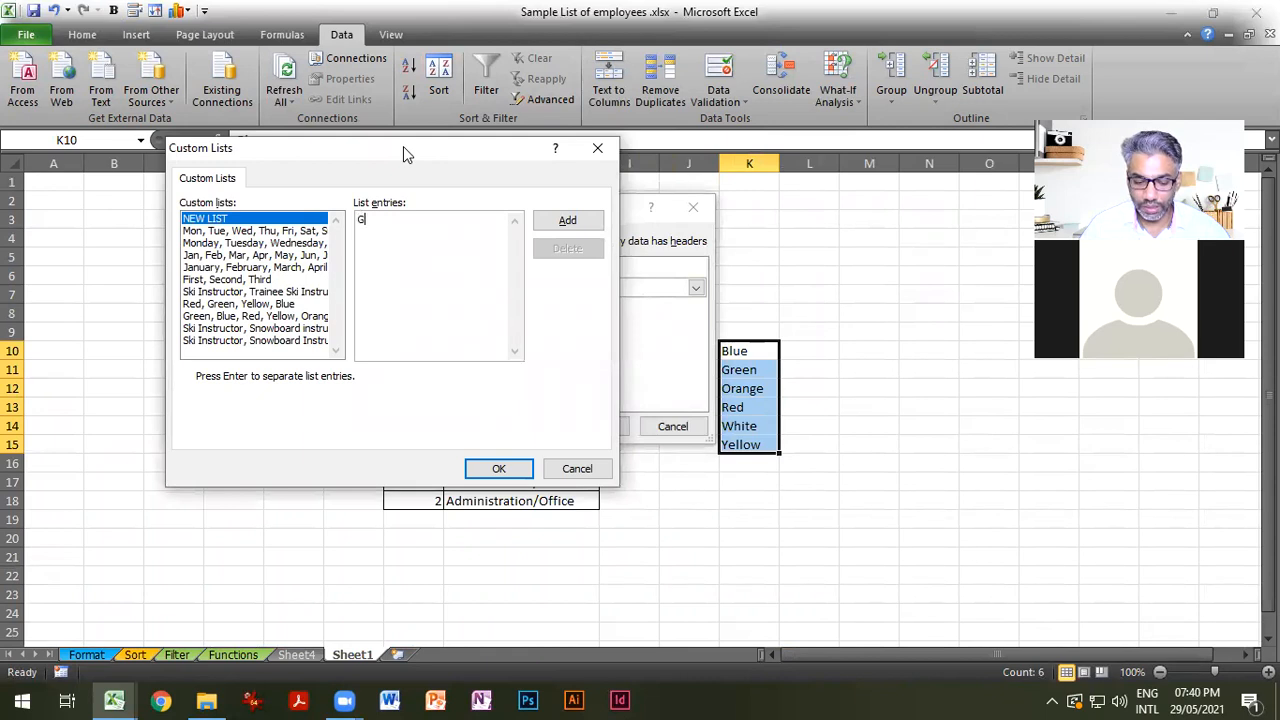
type("reen")
key("Return")
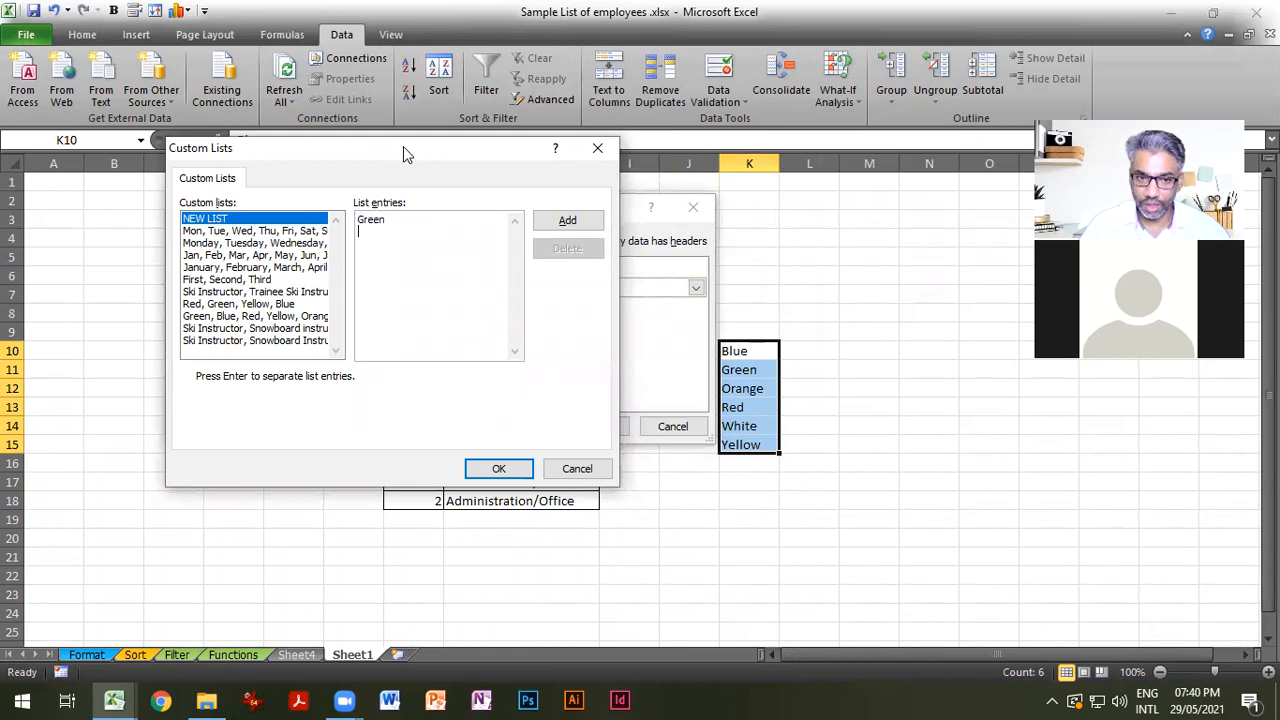
type("Red")
key("Return")
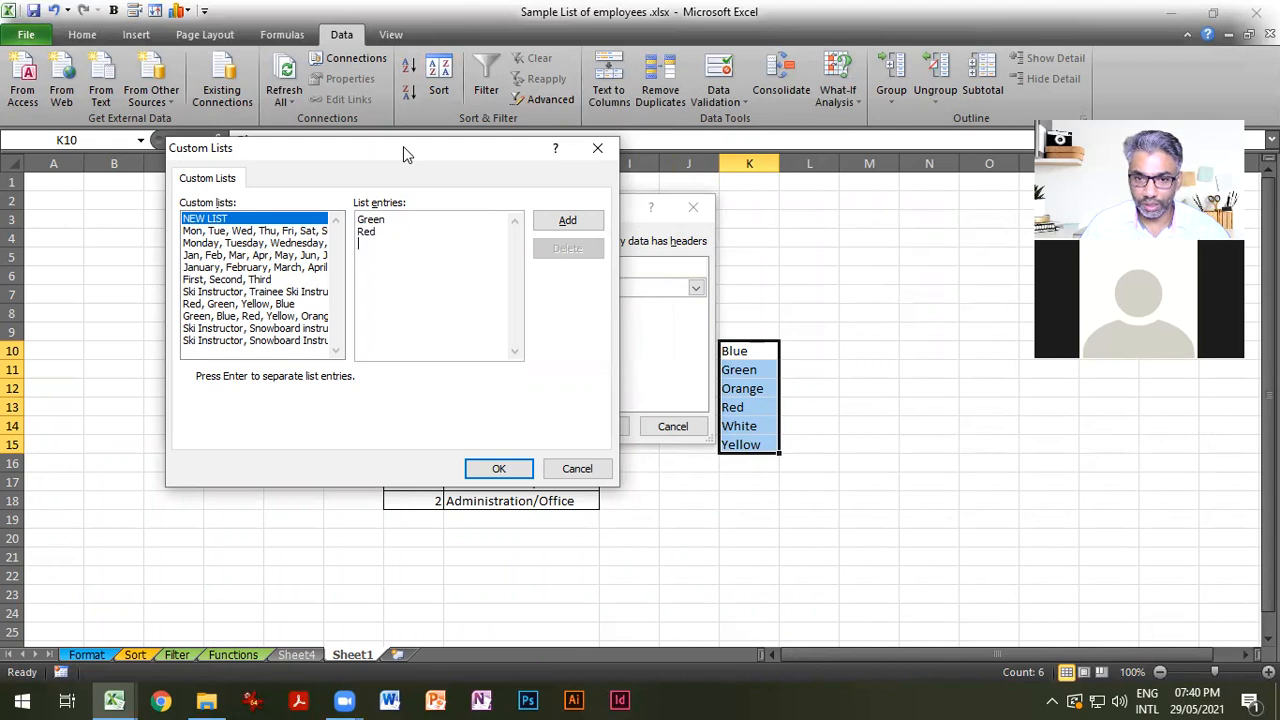
type("Orange")
key("Return")
type("W")
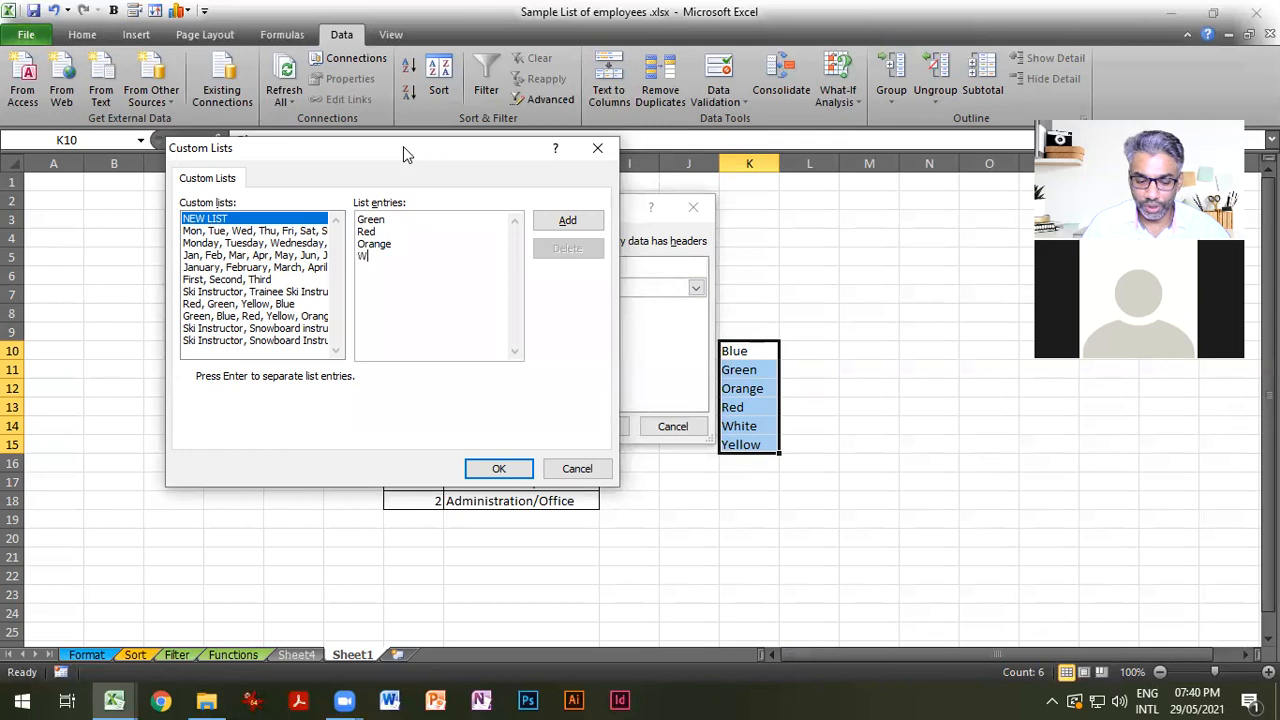
type("hite")
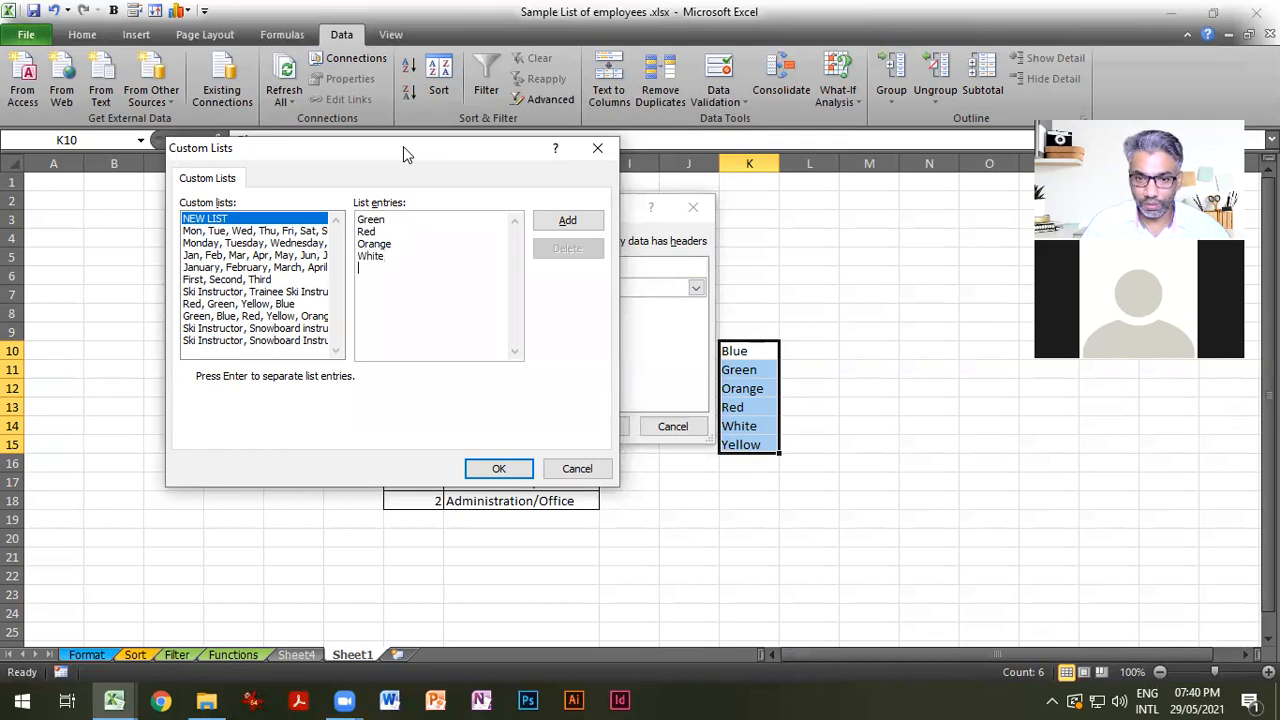
key("Return")
type("Bl")
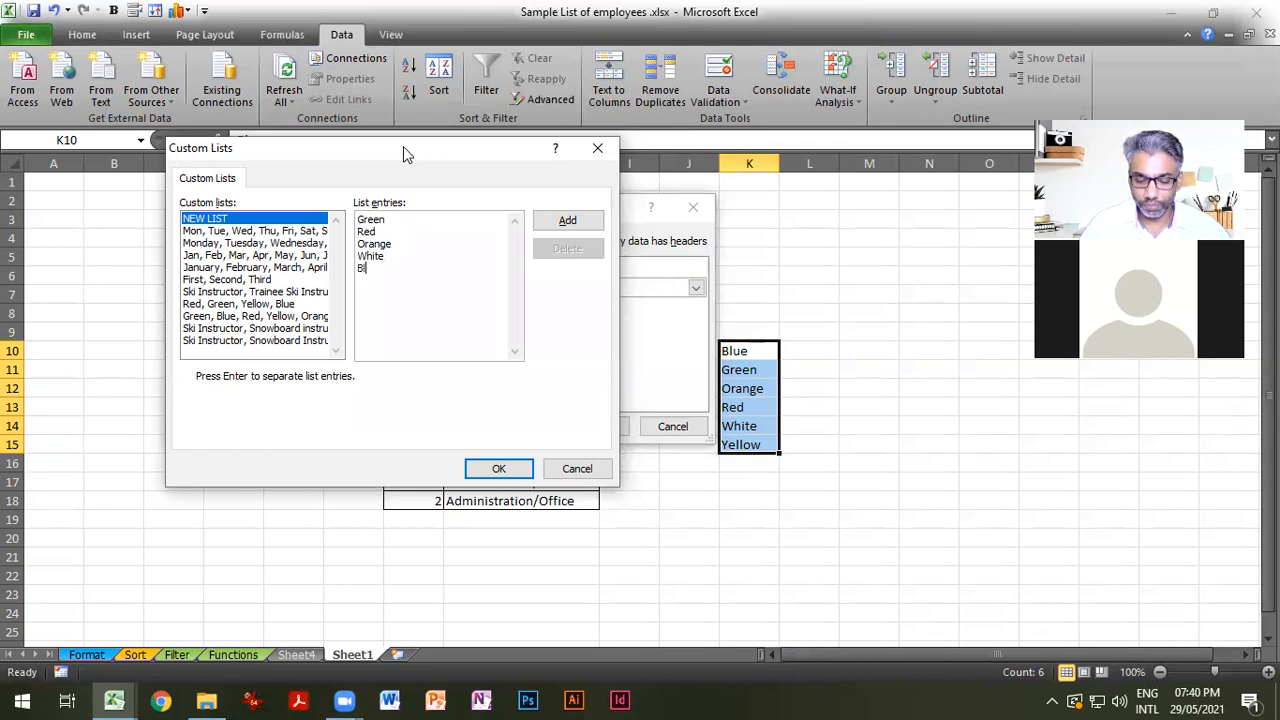
type("ue Yellow")
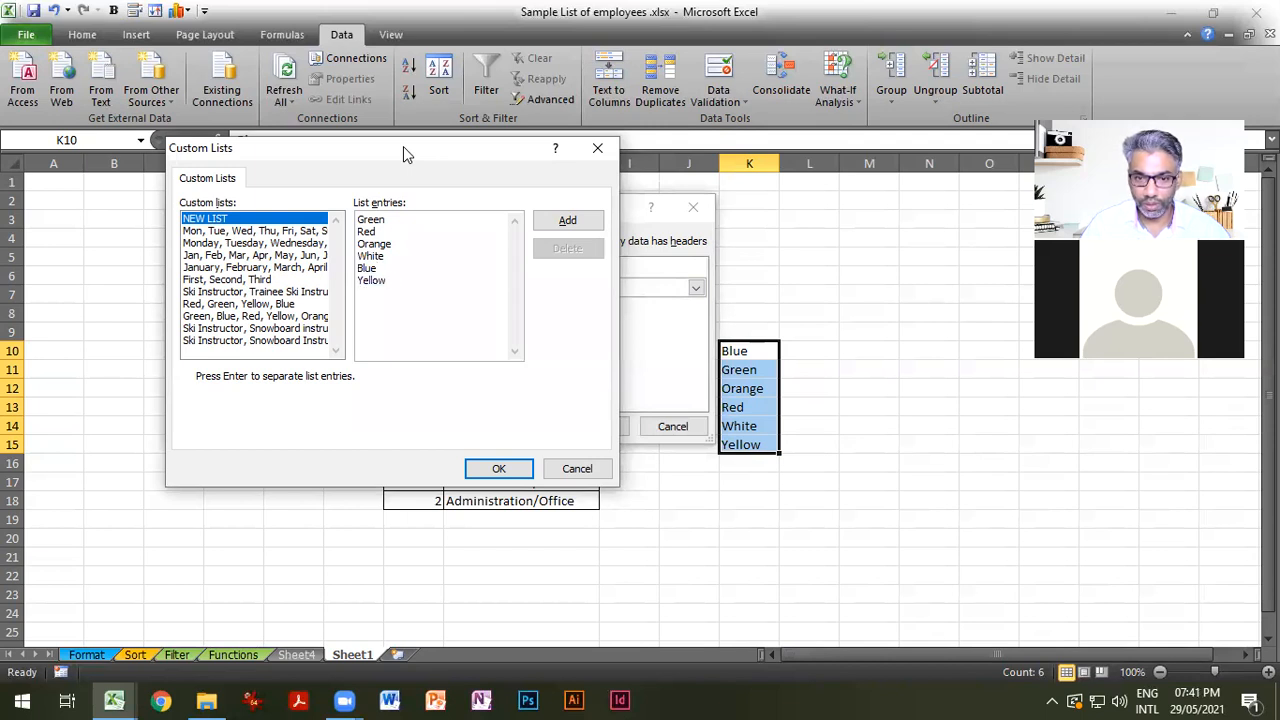
left_click(562, 222)
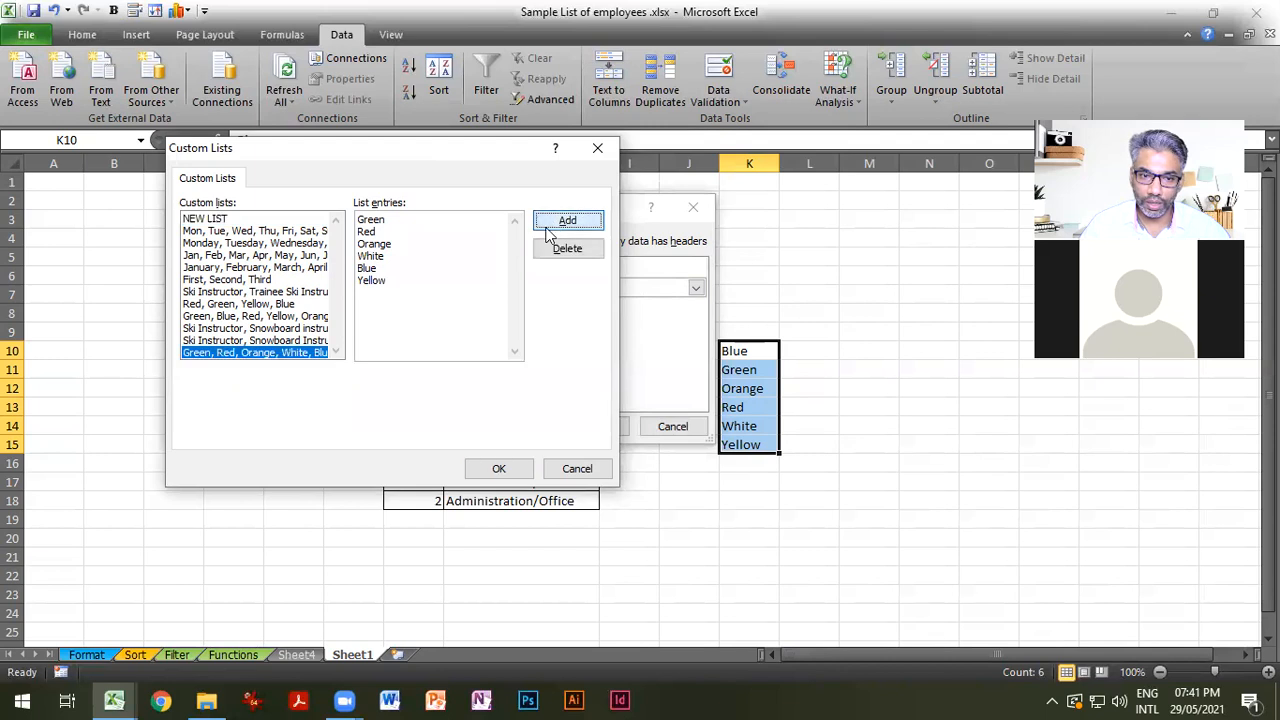
Accept the new colour list as the sort order, switch back to Excel and apply the sort to K10:K15.
left_click(524, 476)
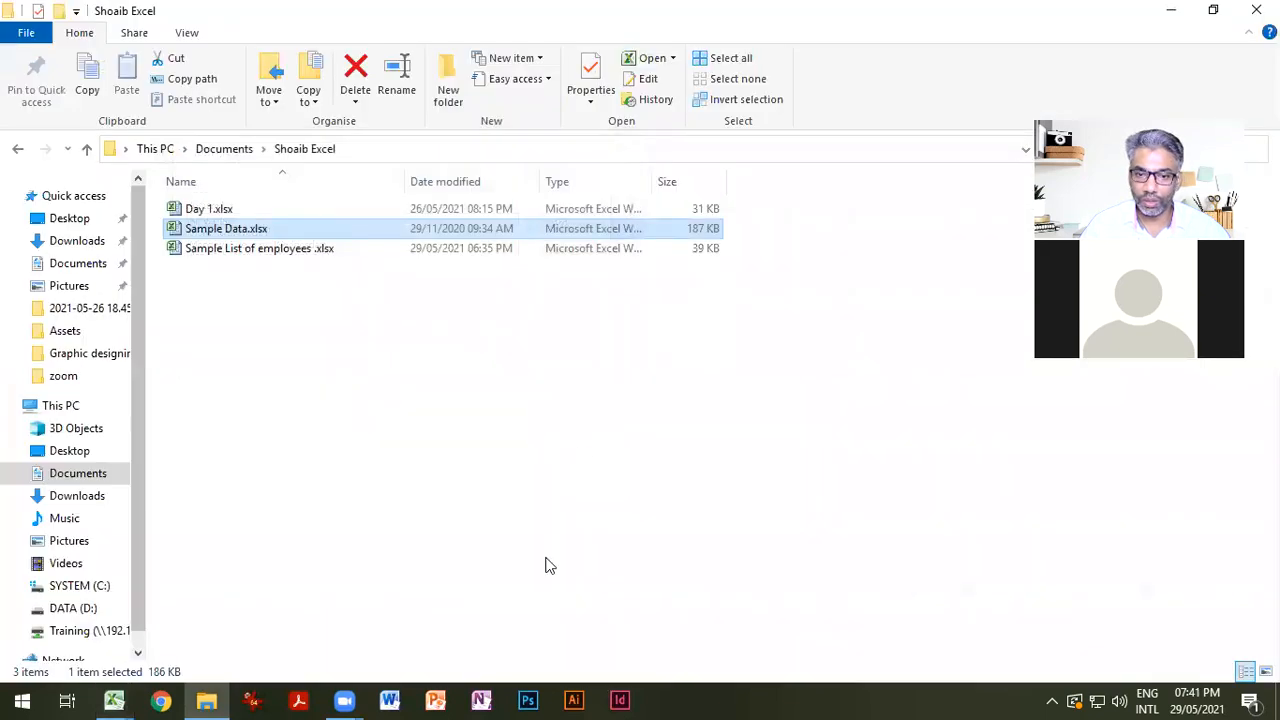
mouse_move(114, 700)
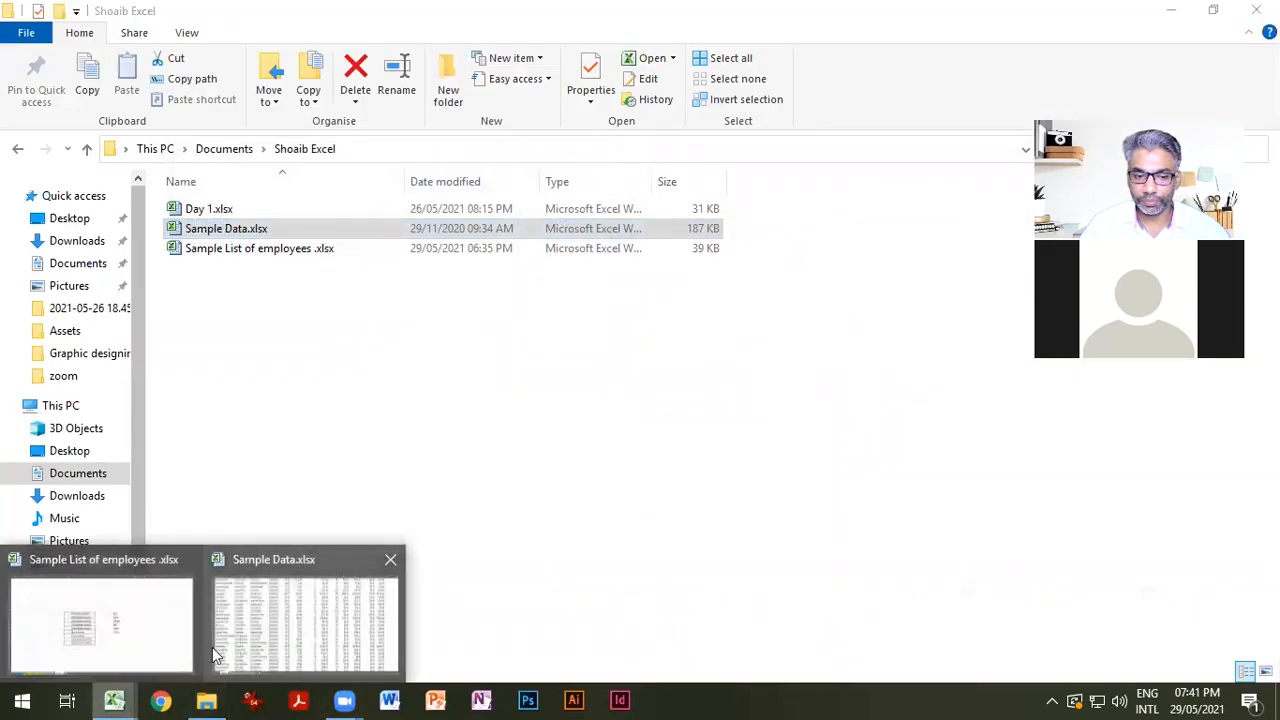
left_click(278, 645)
left_click(594, 426)
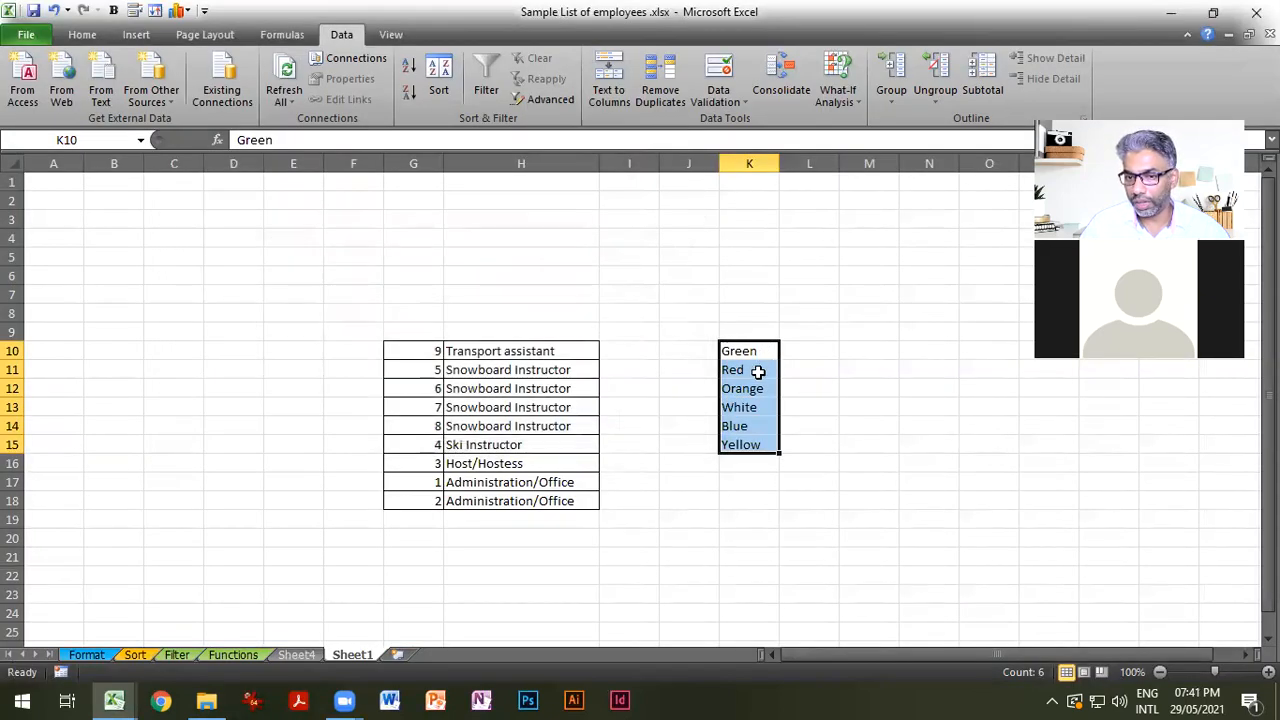
Undo the custom colour sort to compare it with the alphabetical order, and redo it.
left_click(754, 482)
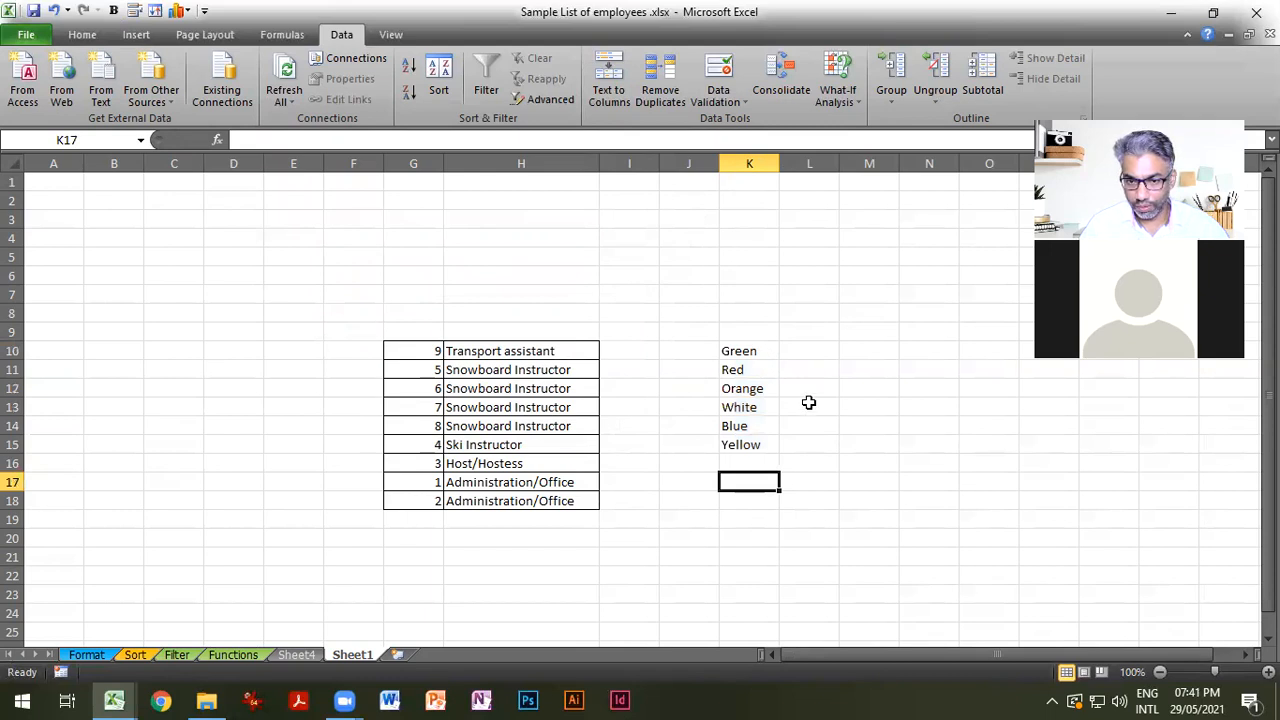
key("ctrl+z")
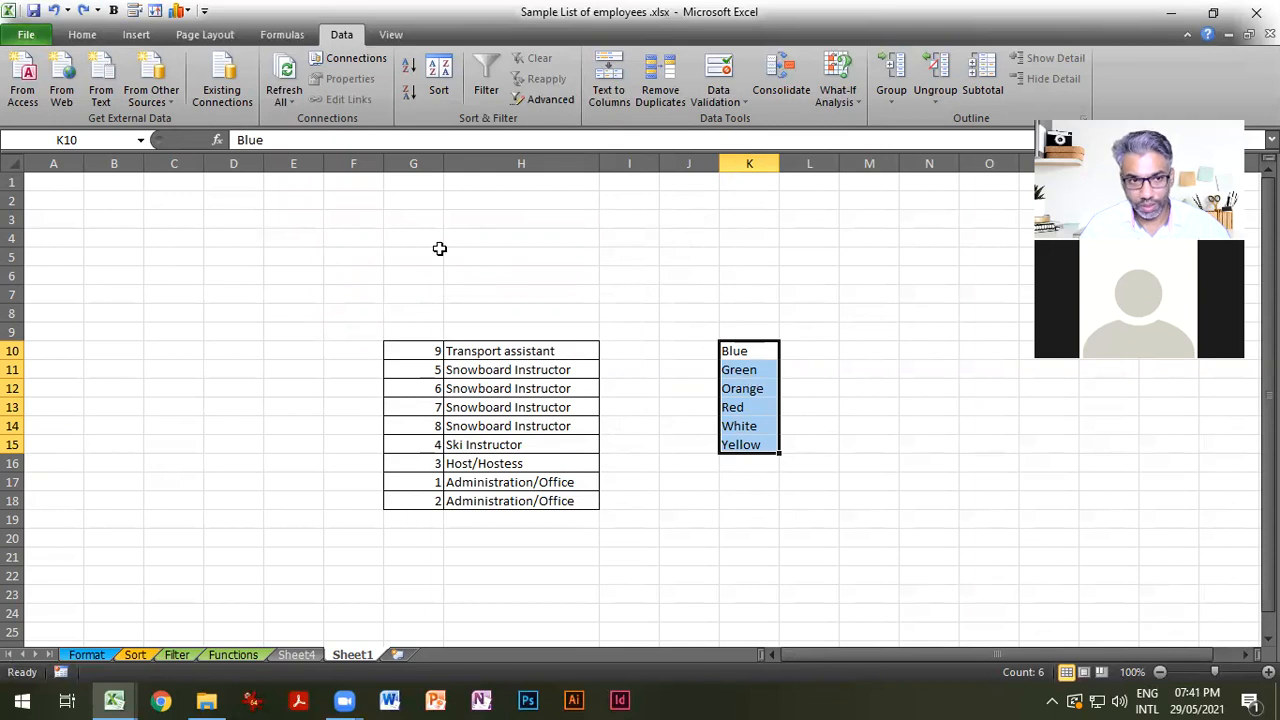
left_click(86, 10)
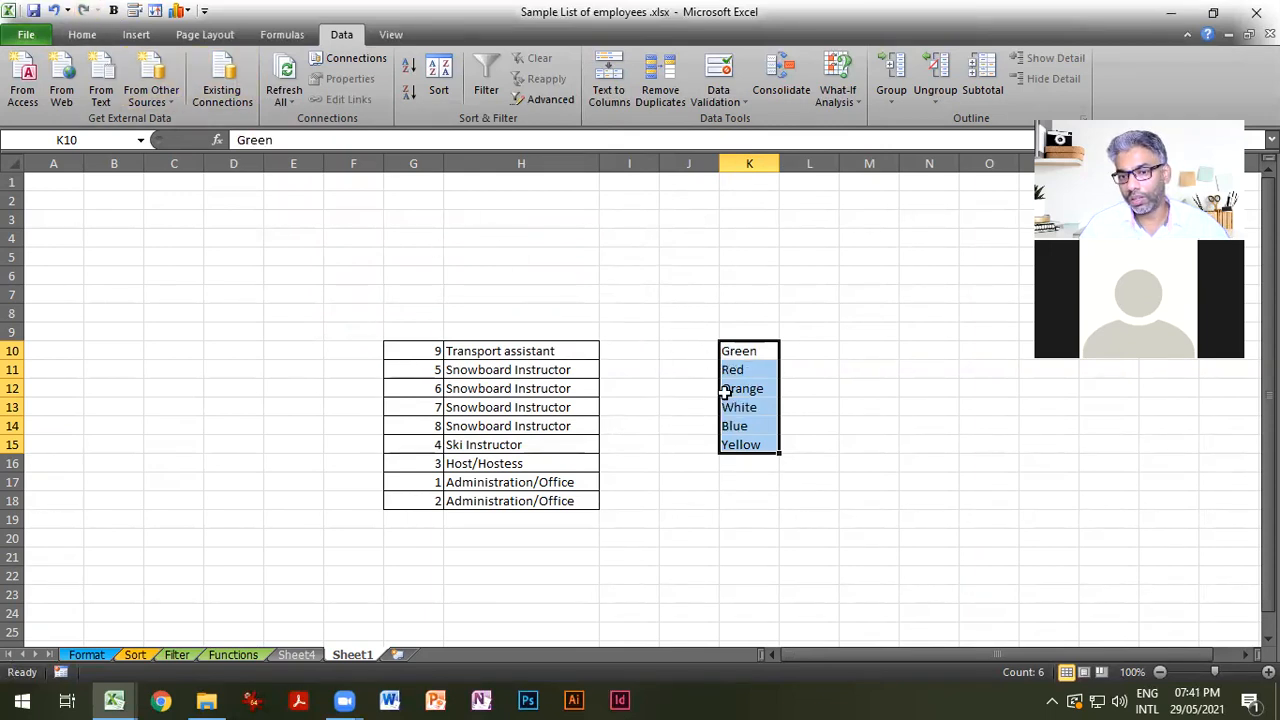
left_click(836, 443)
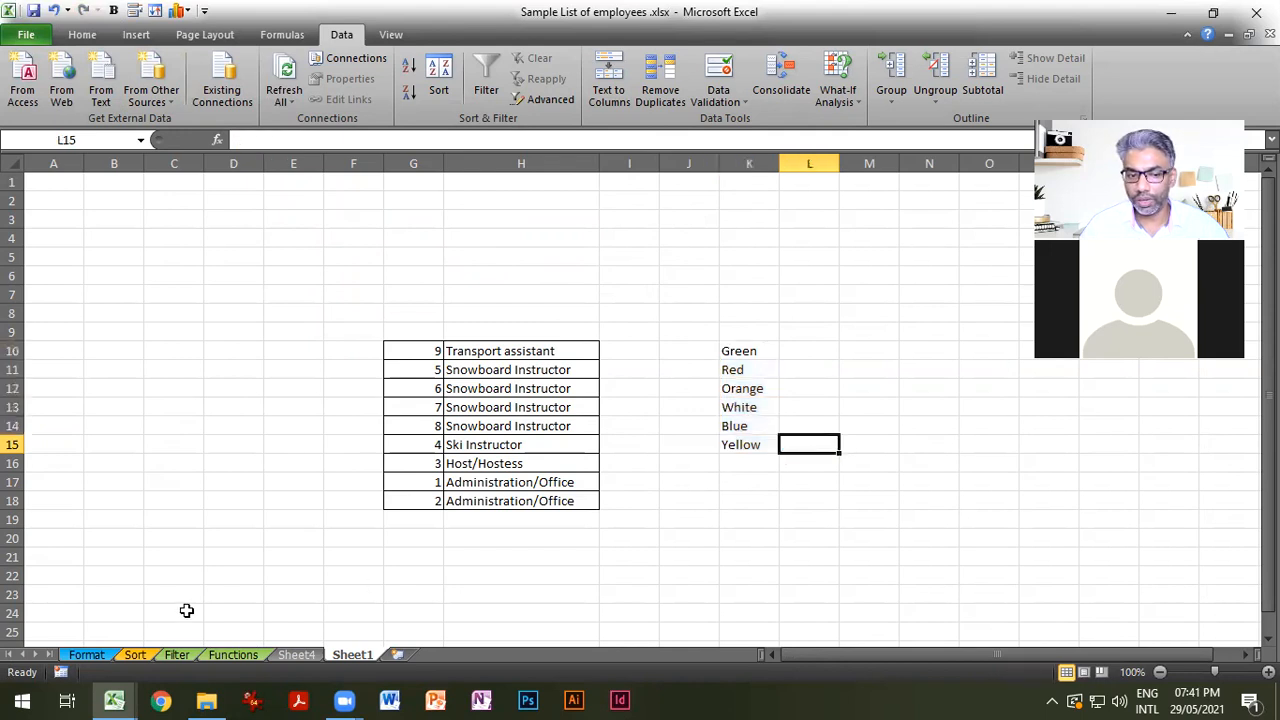
Go to the Filter sheet and select the first Job description cell of its wage table.
left_click(138, 654)
left_click(182, 653)
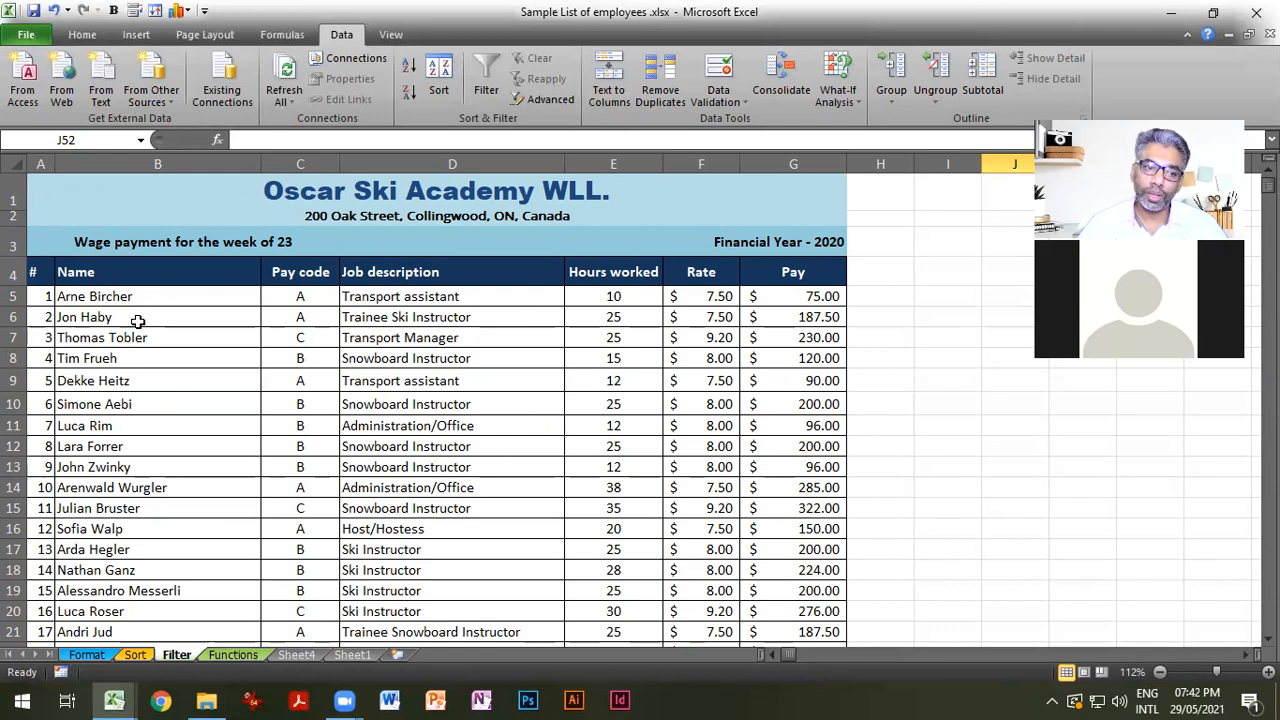
left_click(424, 296)
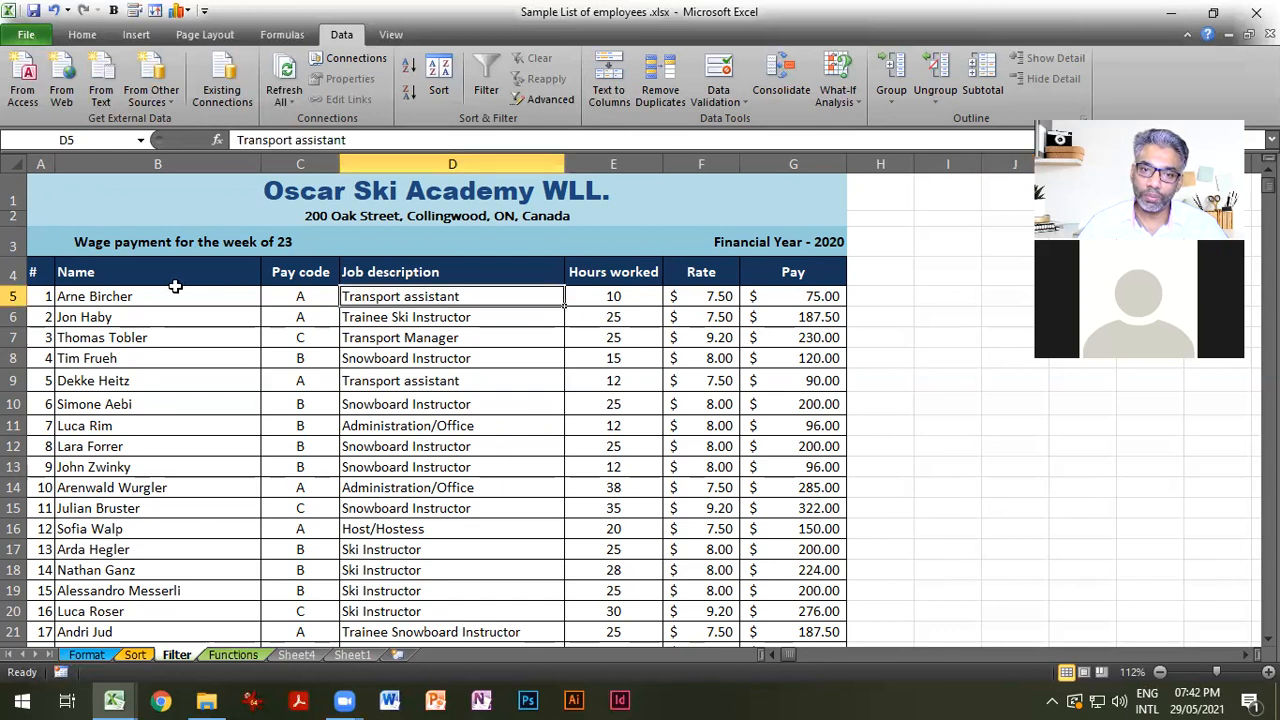
left_click(483, 75)
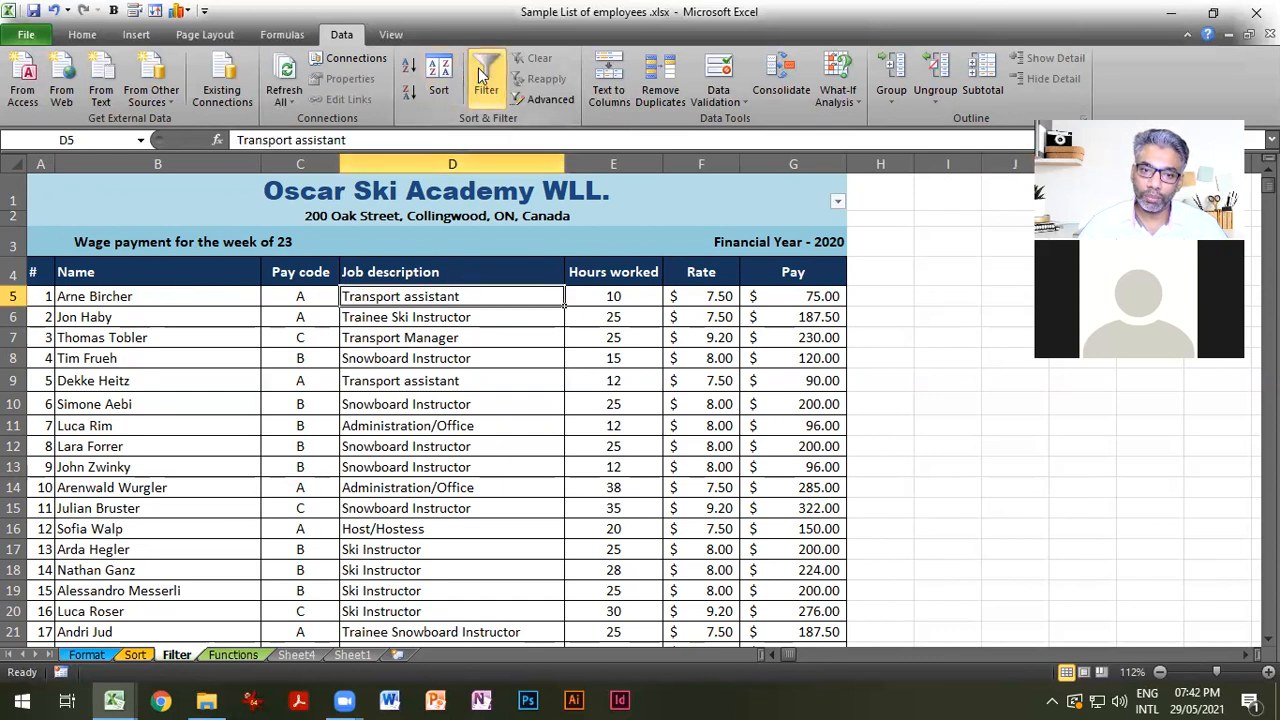
left_click(488, 85)
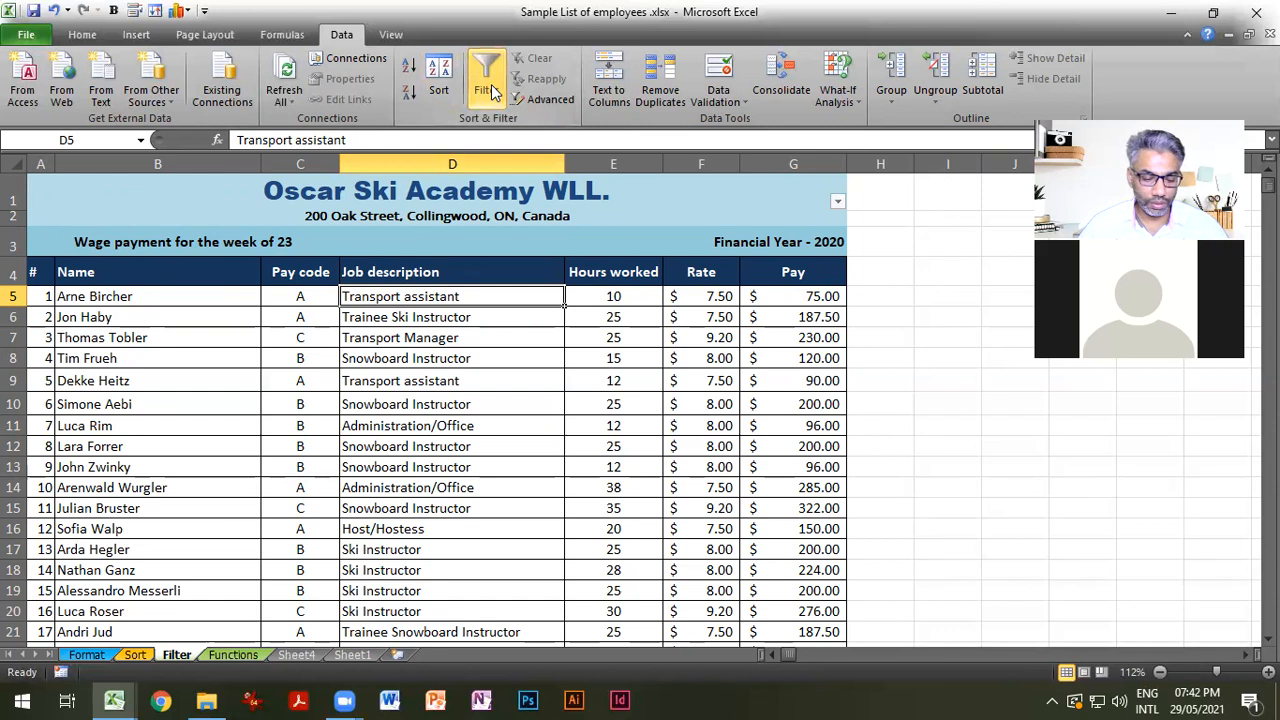
left_click(640, 447)
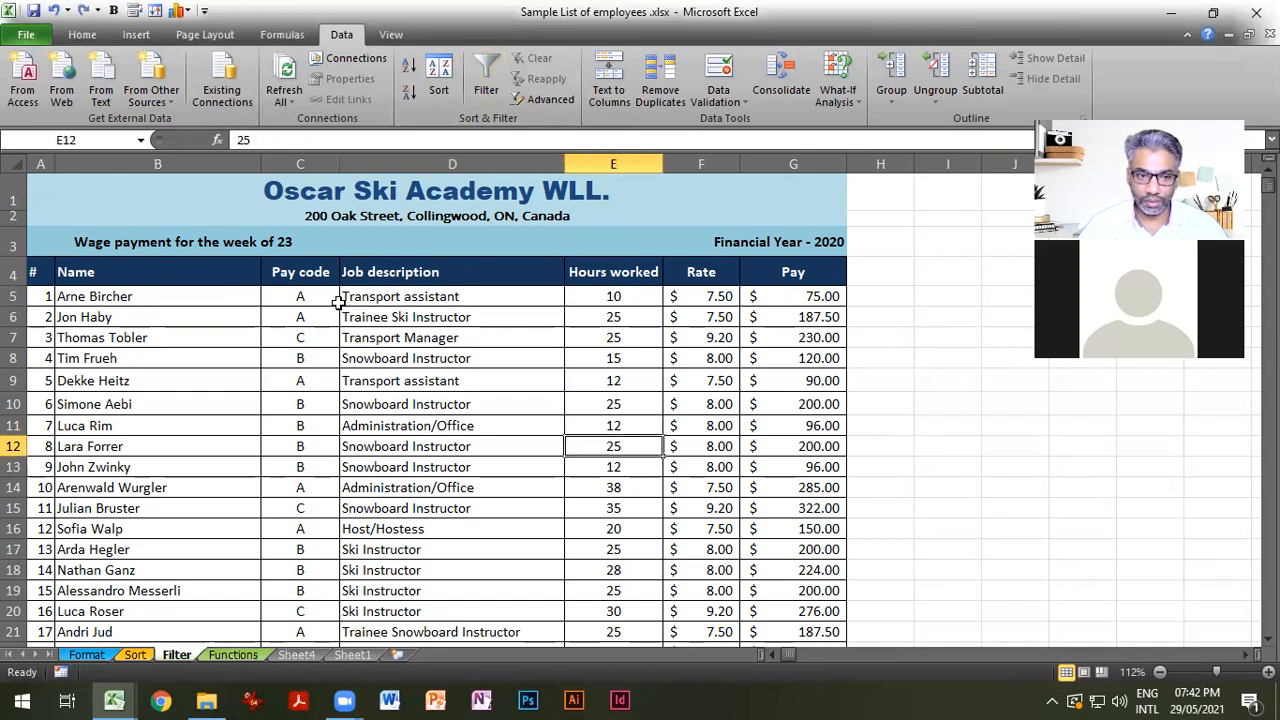
Insert an empty row above the wage table's header row, then switch the table's filter on and off again.
right_click(14, 274)
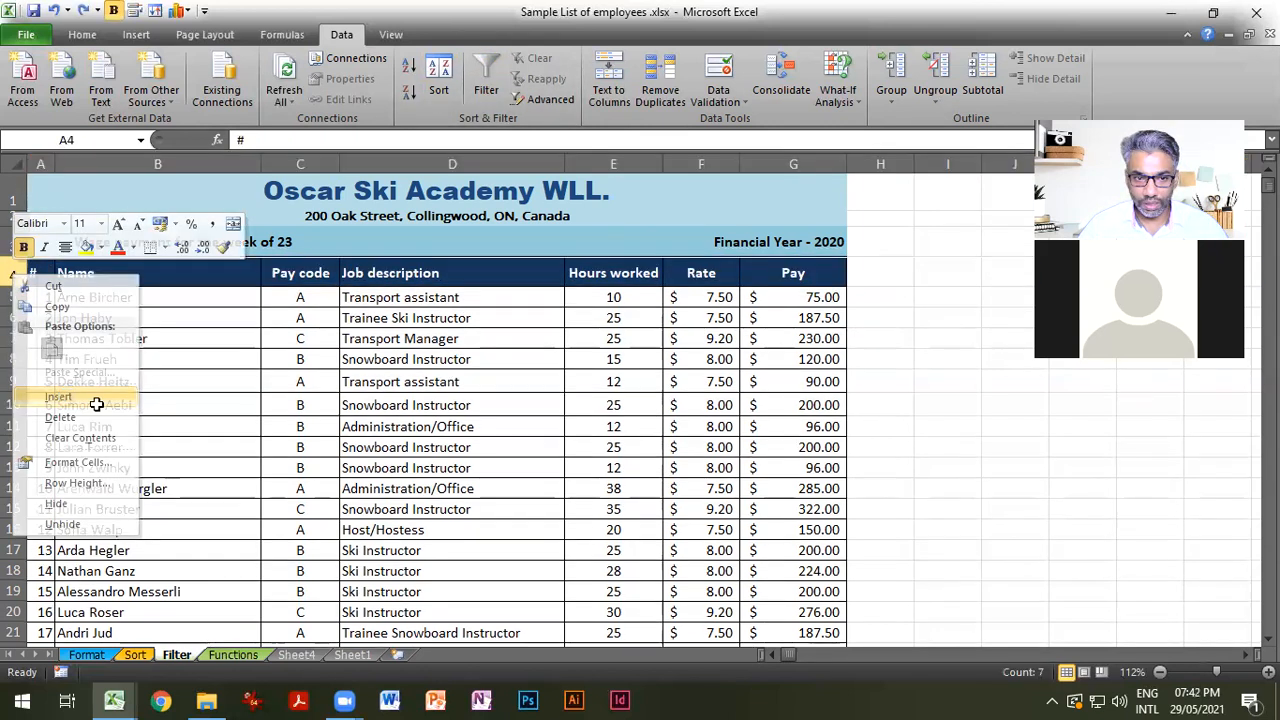
left_click(60, 397)
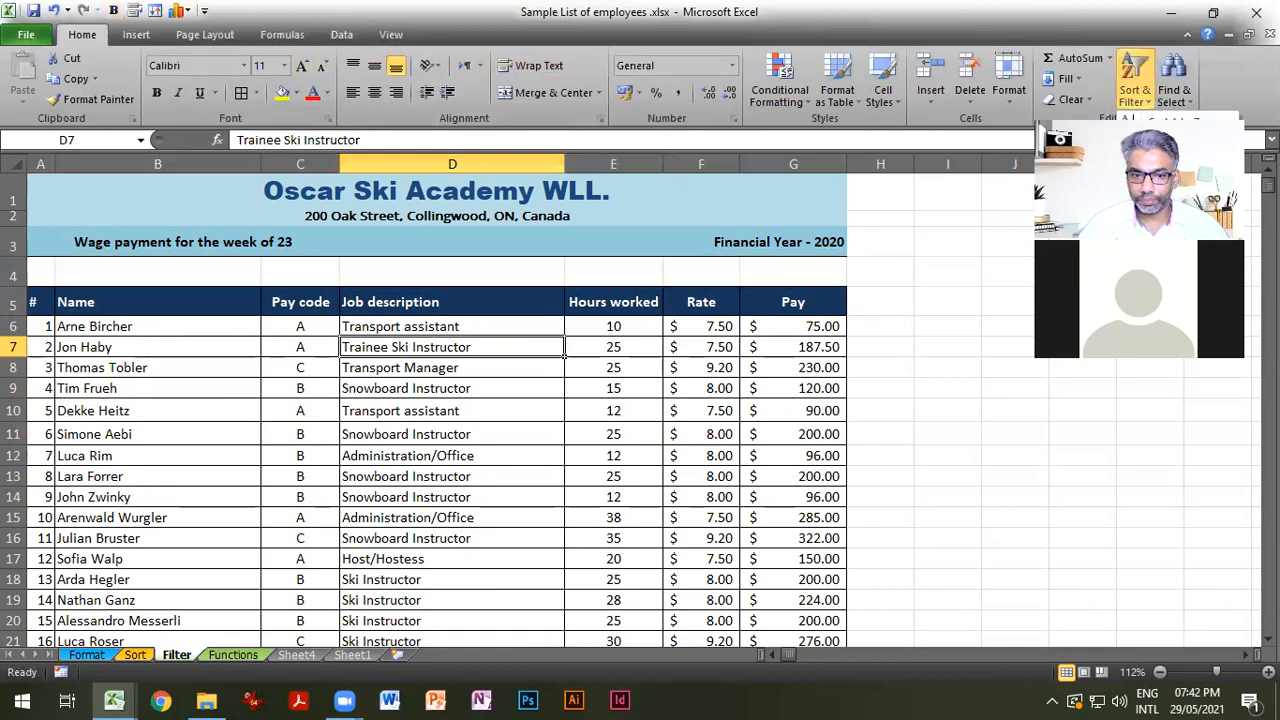
key("ctrl+shift+l")
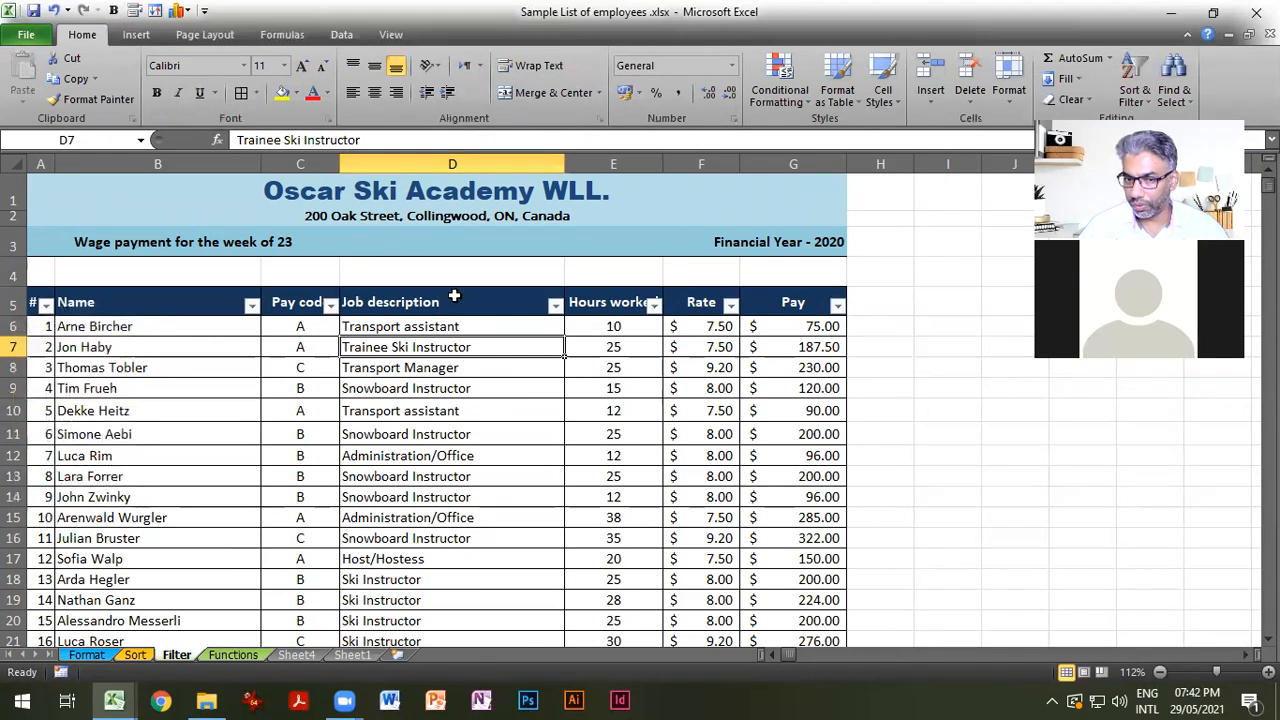
key("ctrl+shift+l")
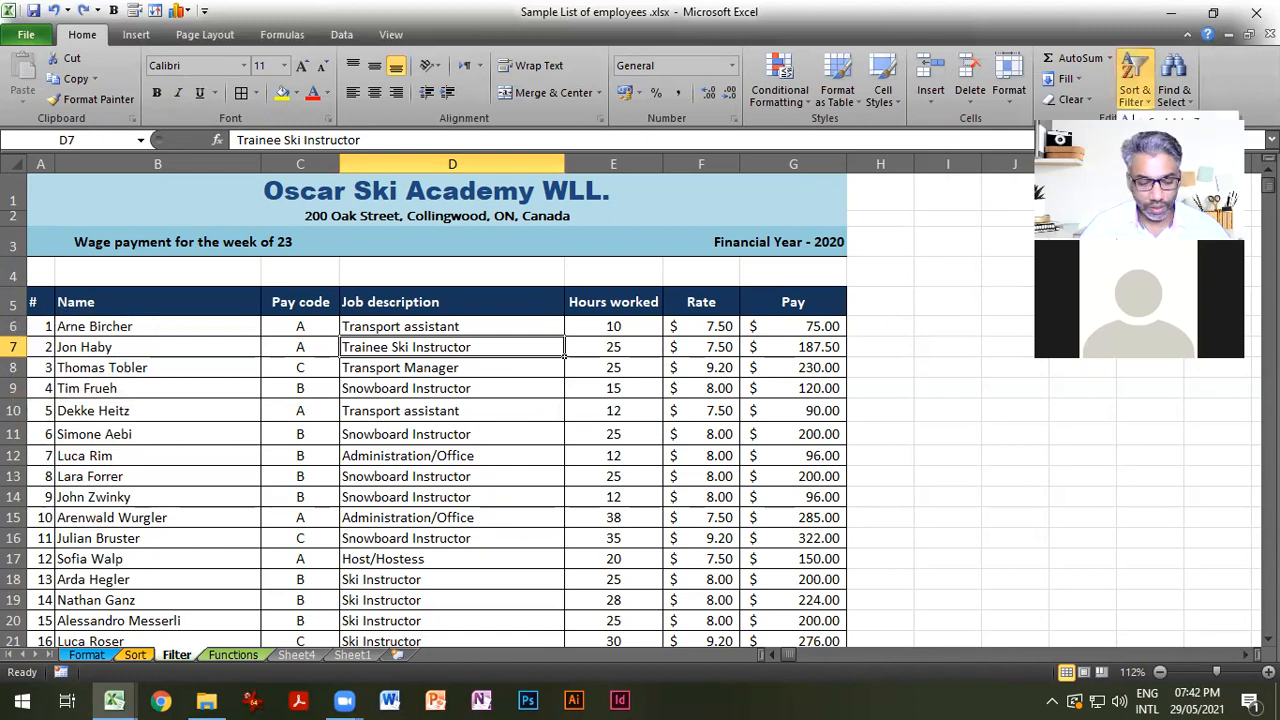
Try to turn on filtering with the empty cell I8 outside the wage table selected.
left_click(940, 370)
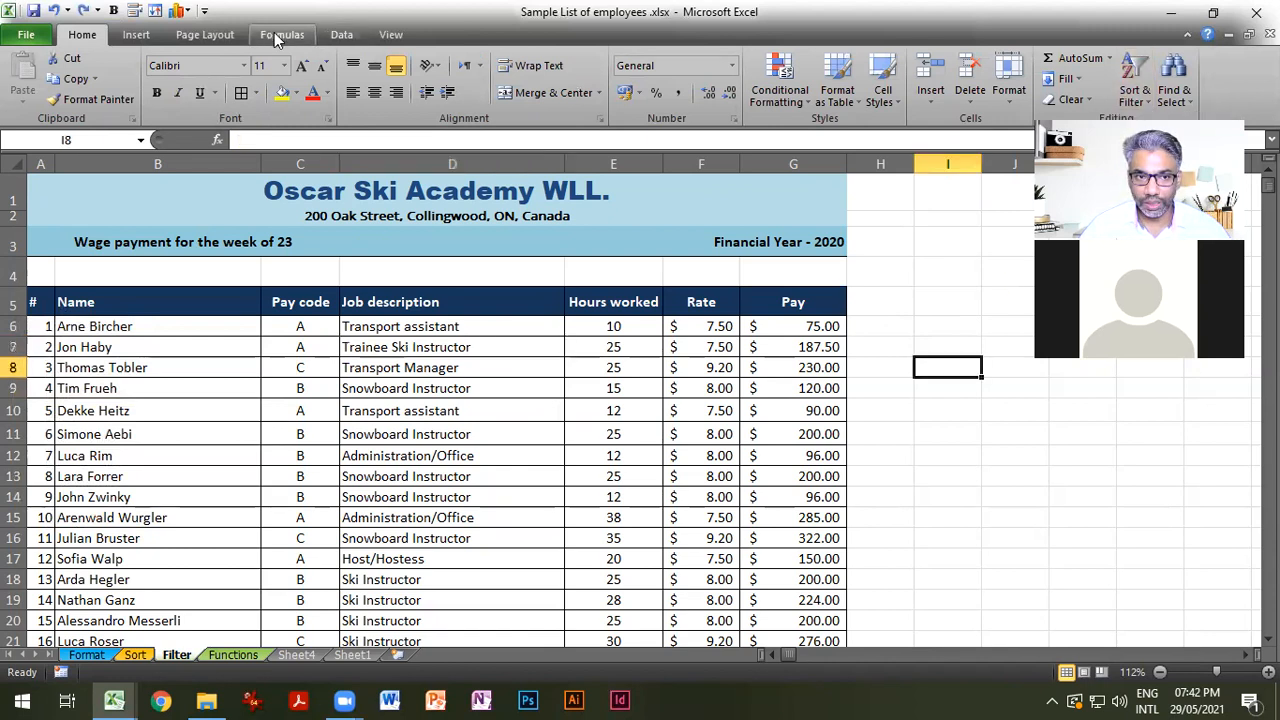
left_click(341, 34)
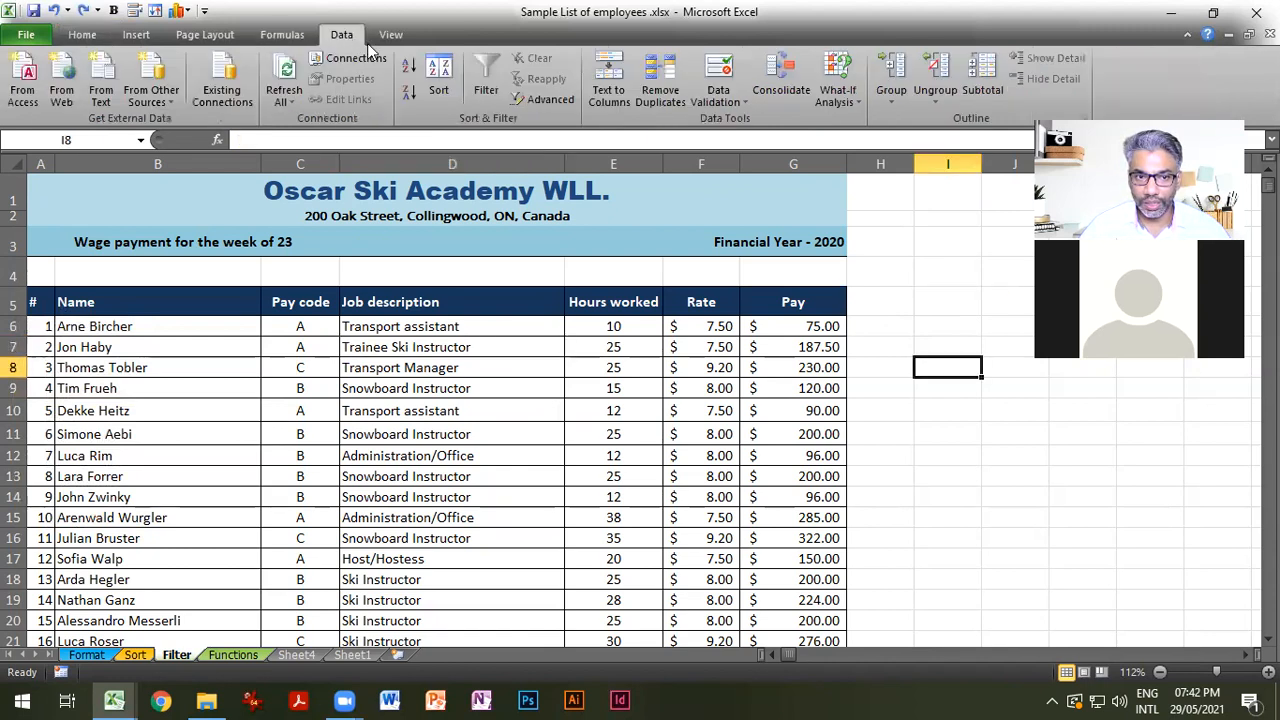
left_click(497, 70)
left_click(646, 397)
left_click(678, 452)
Turn on filtering for the wage table from a Job description cell inside it, and select cell F8.
left_click(520, 434)
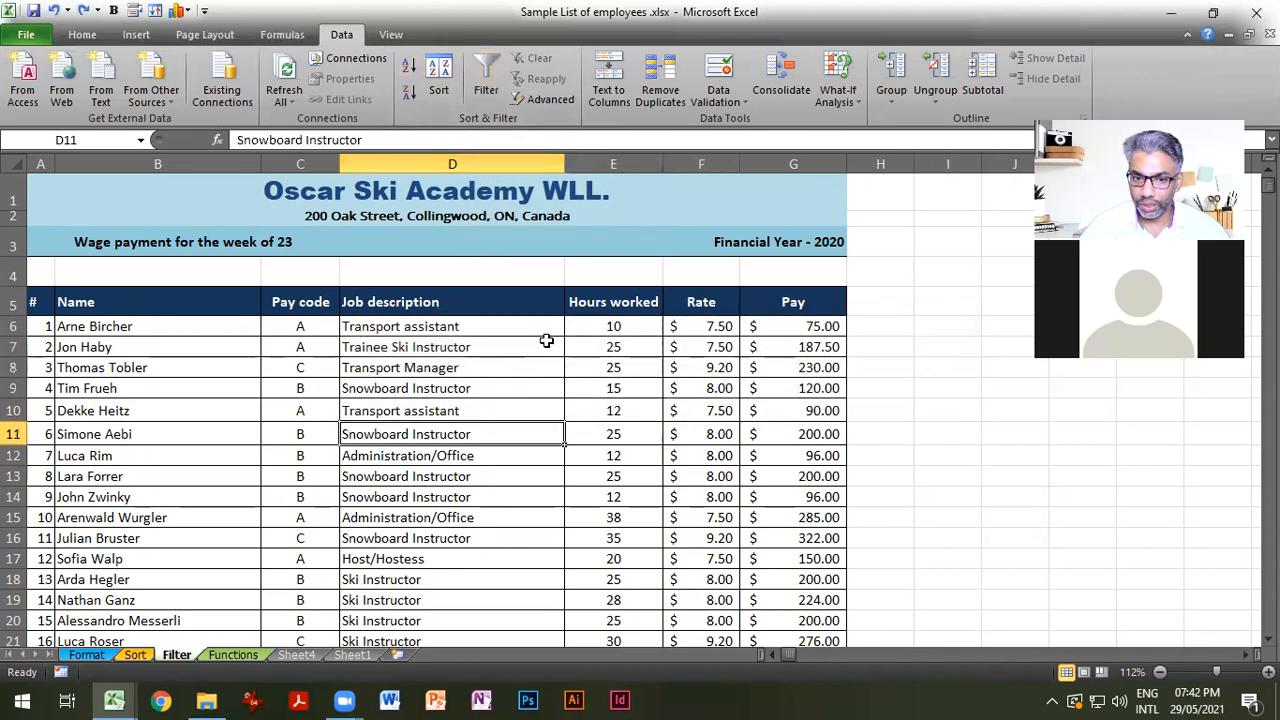
left_click(486, 78)
left_click(718, 367)
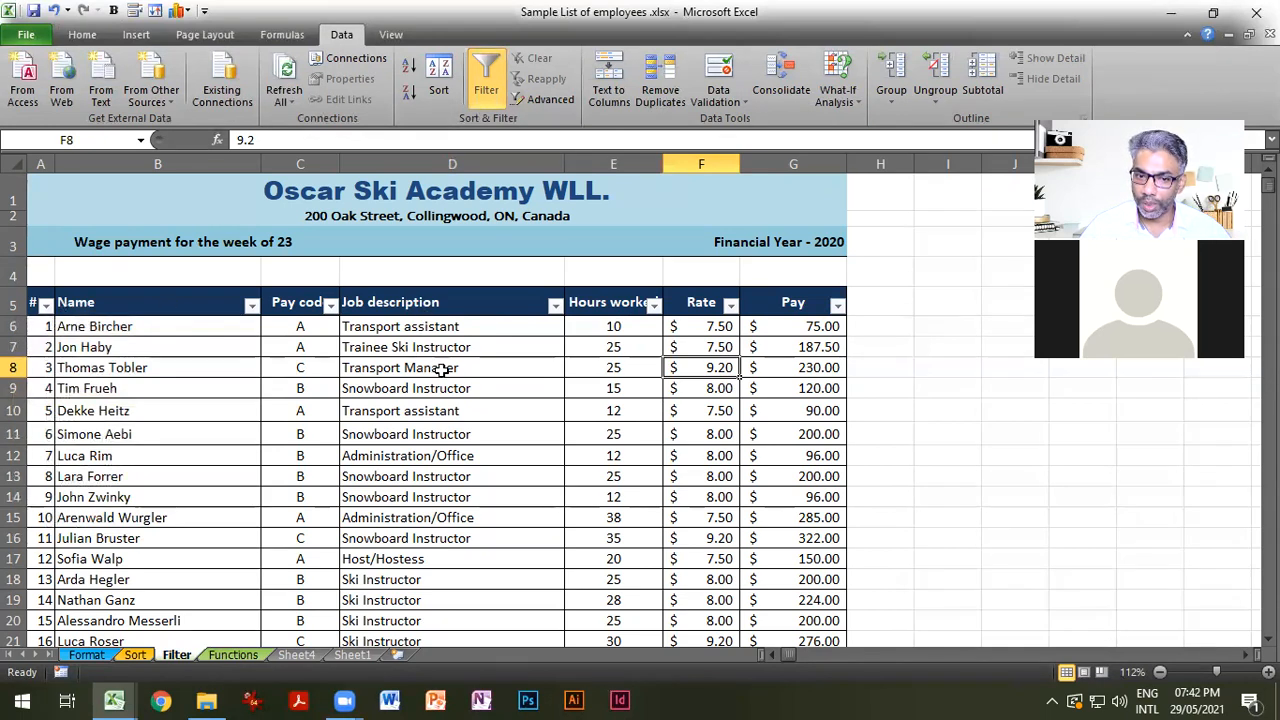
Open the filter choices of the Job description column.
left_click(554, 306)
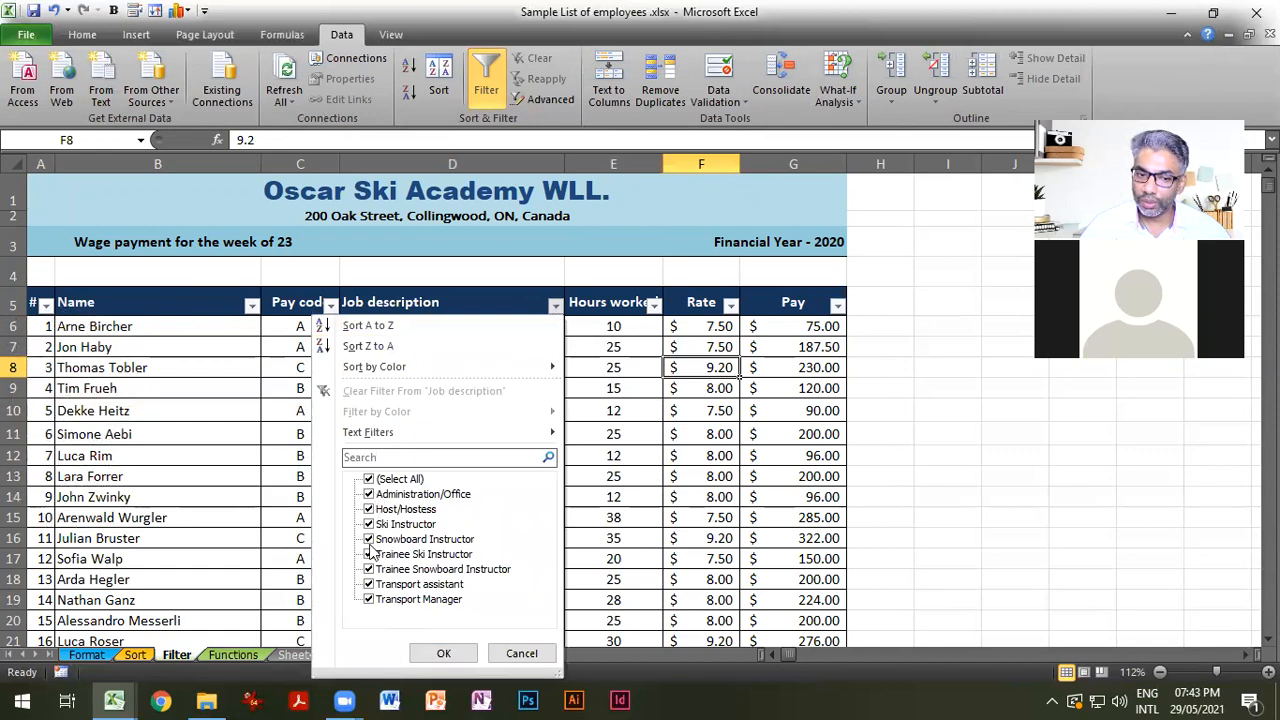
Filter the Job description column to show only Ski Instructor and Snowboard Instructor.
left_click(369, 481)
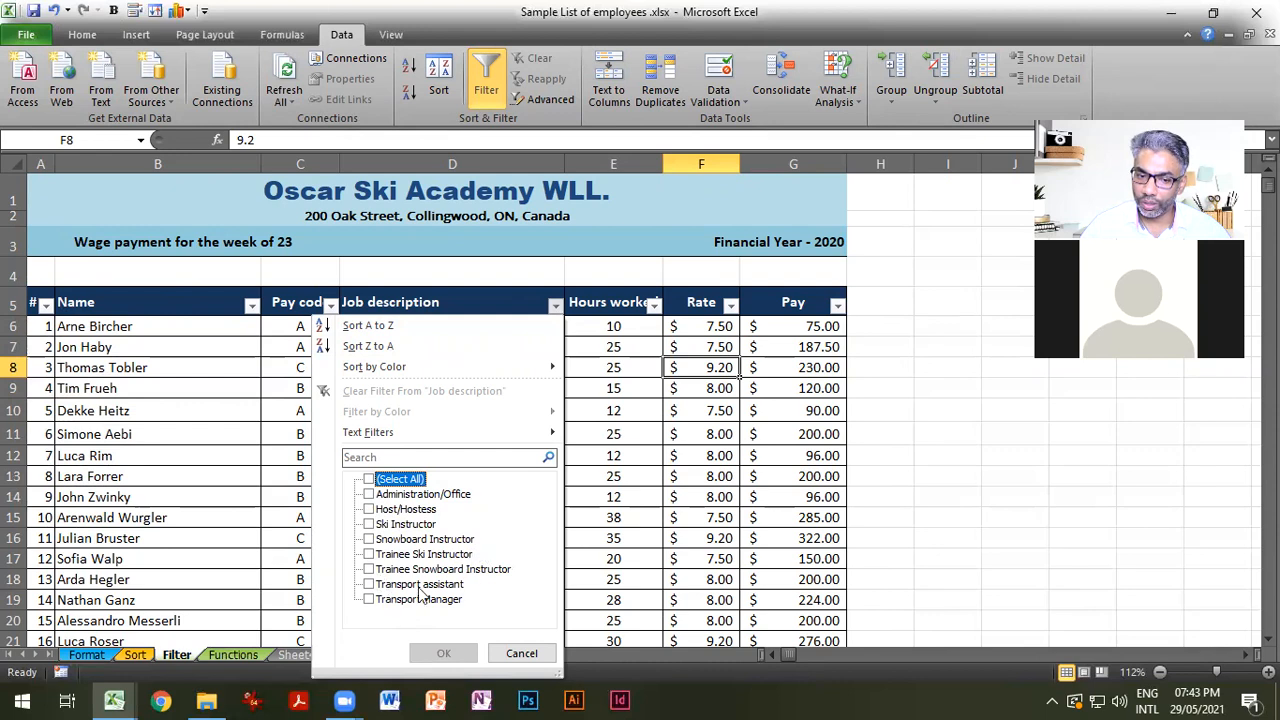
left_click(368, 524)
left_click(369, 540)
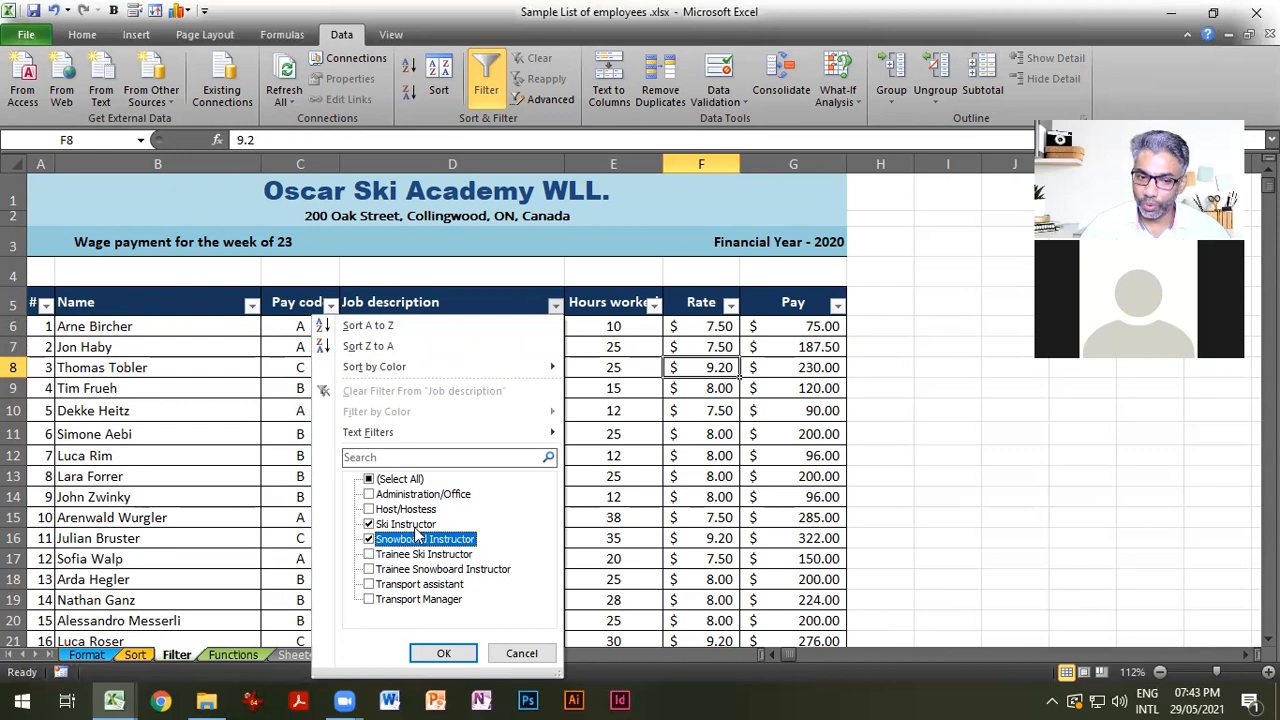
left_click(443, 654)
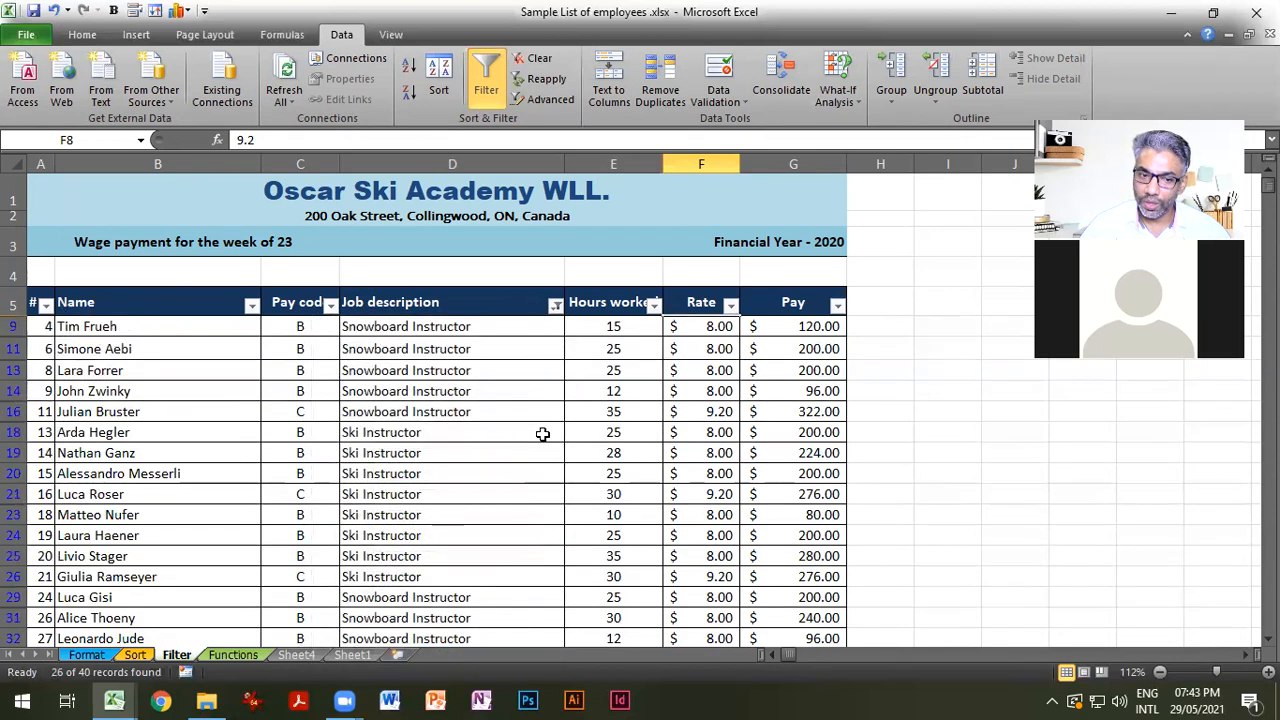
scroll(559, 493, "down", 1)
scroll(559, 493, "down", 2)
scroll(543, 560, "down", 1)
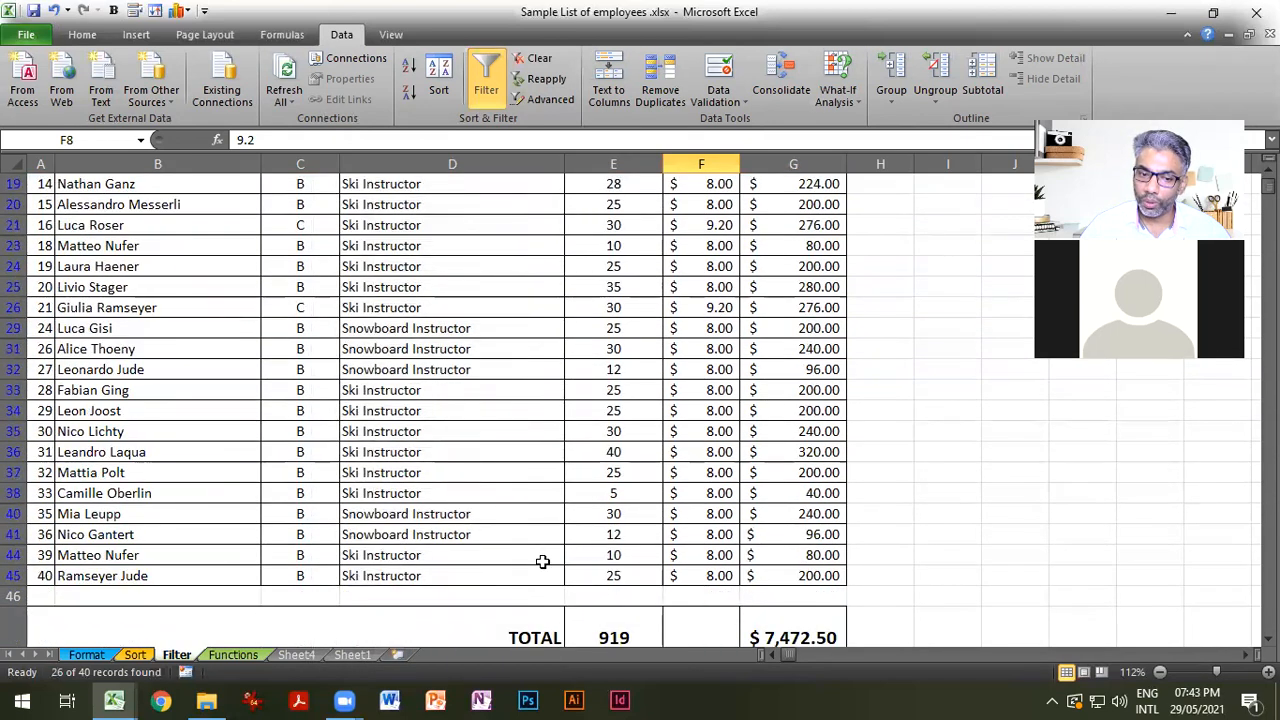
scroll(503, 569, "up", 4)
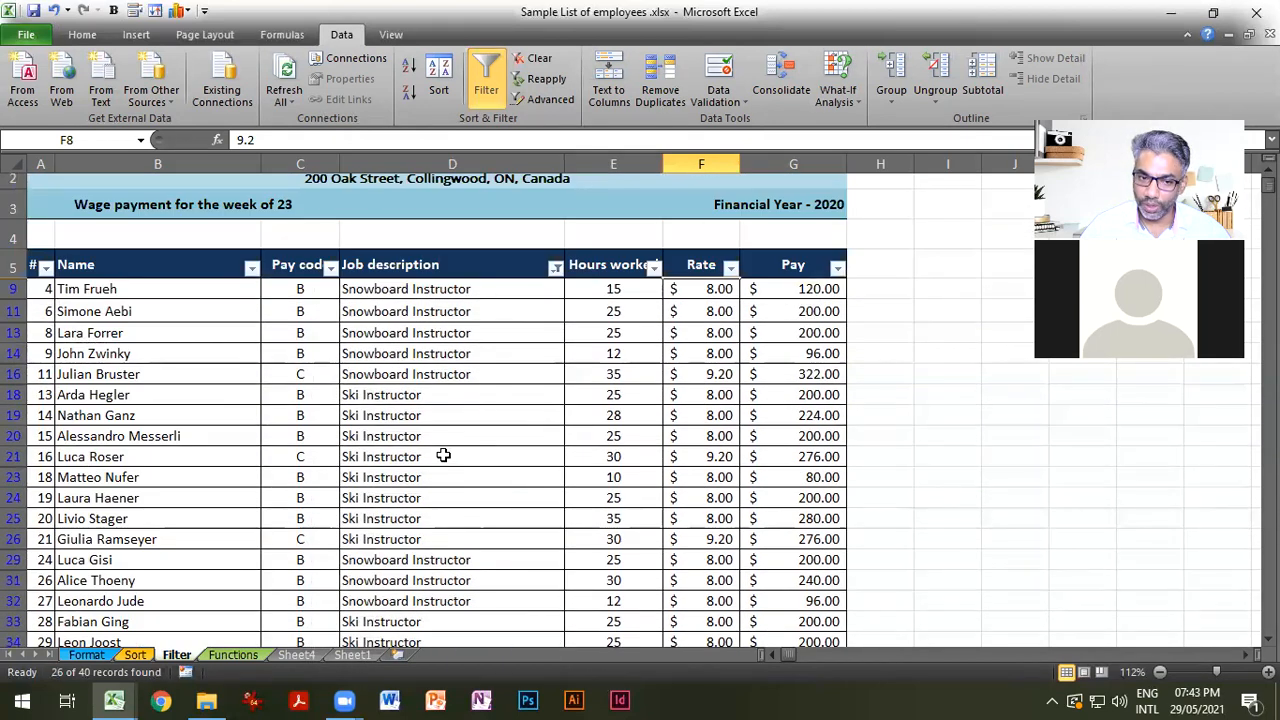
scroll(443, 512, "down", 1)
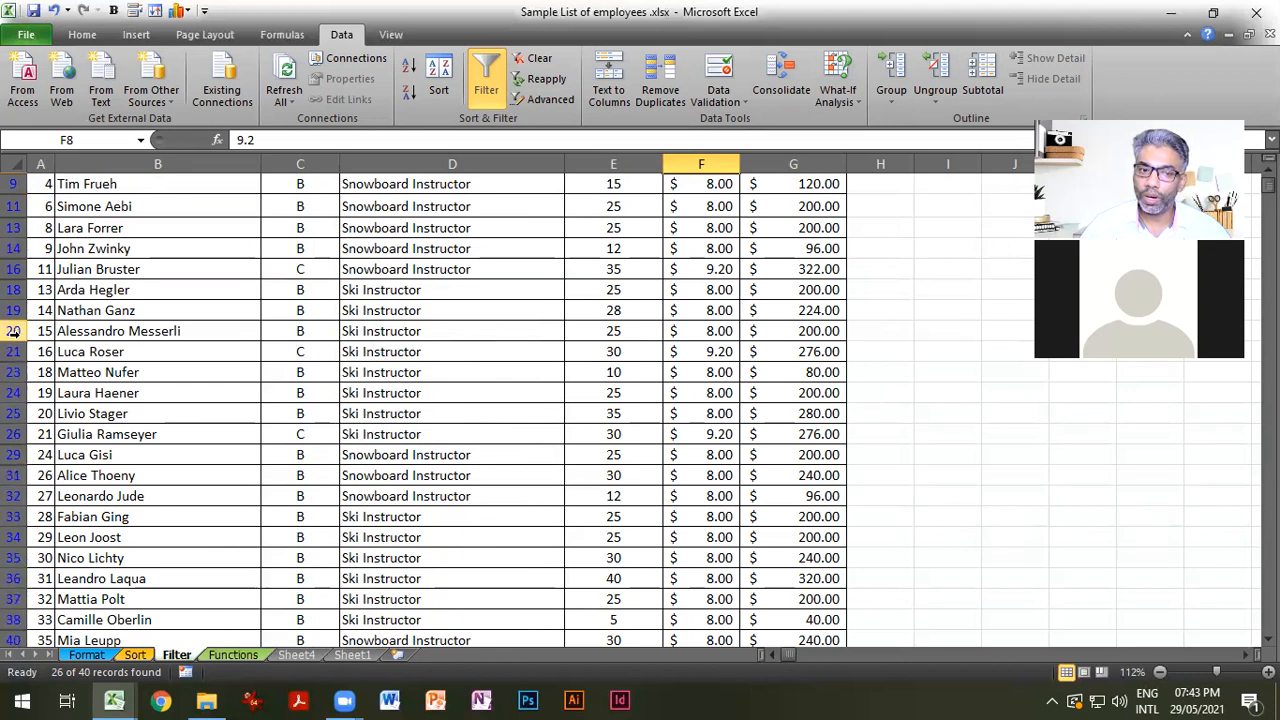
Filter the Hours worked column to keep only the values 25, 28, 30, 35 and 40.
scroll(330, 468, "up", 2)
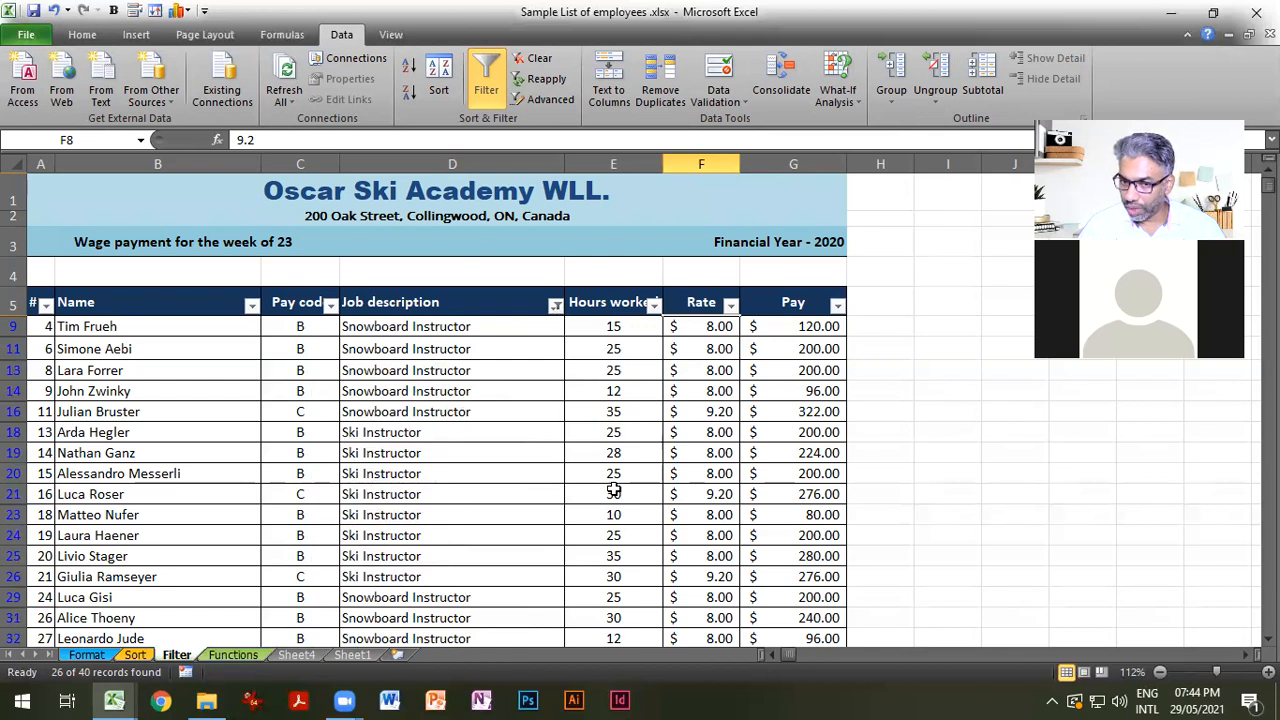
left_click(655, 305)
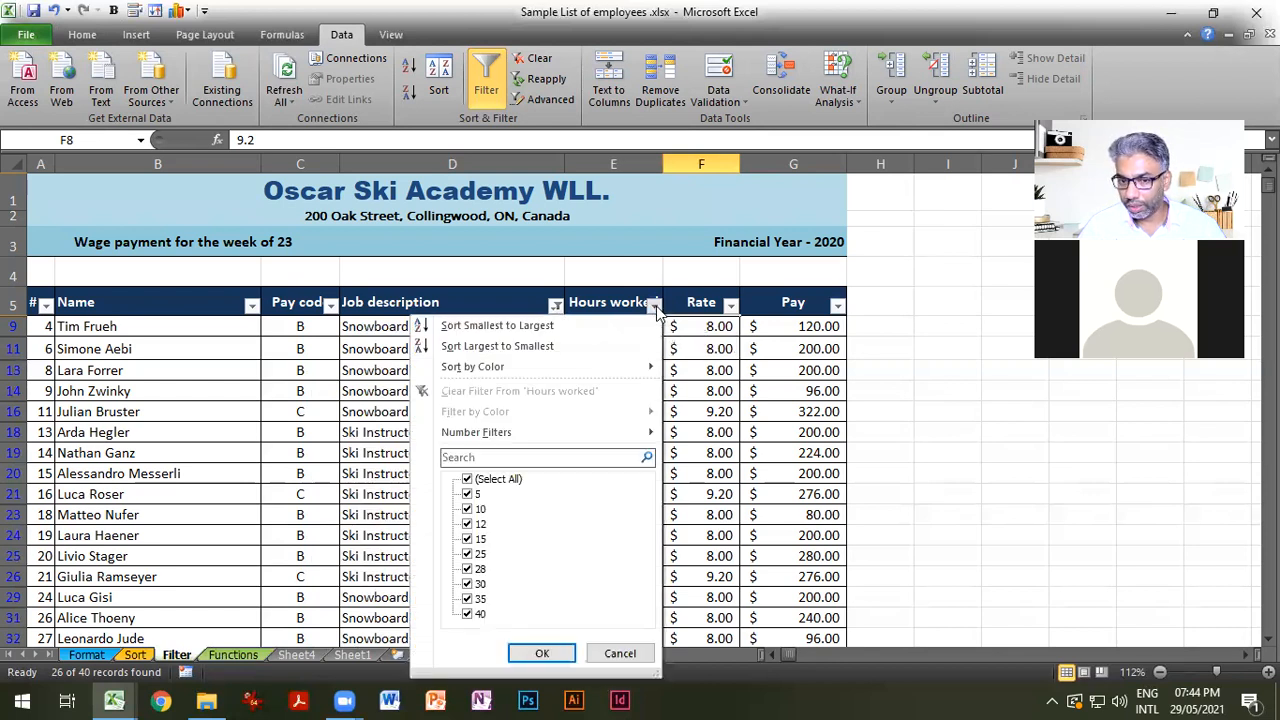
left_click(467, 480)
left_click(467, 614)
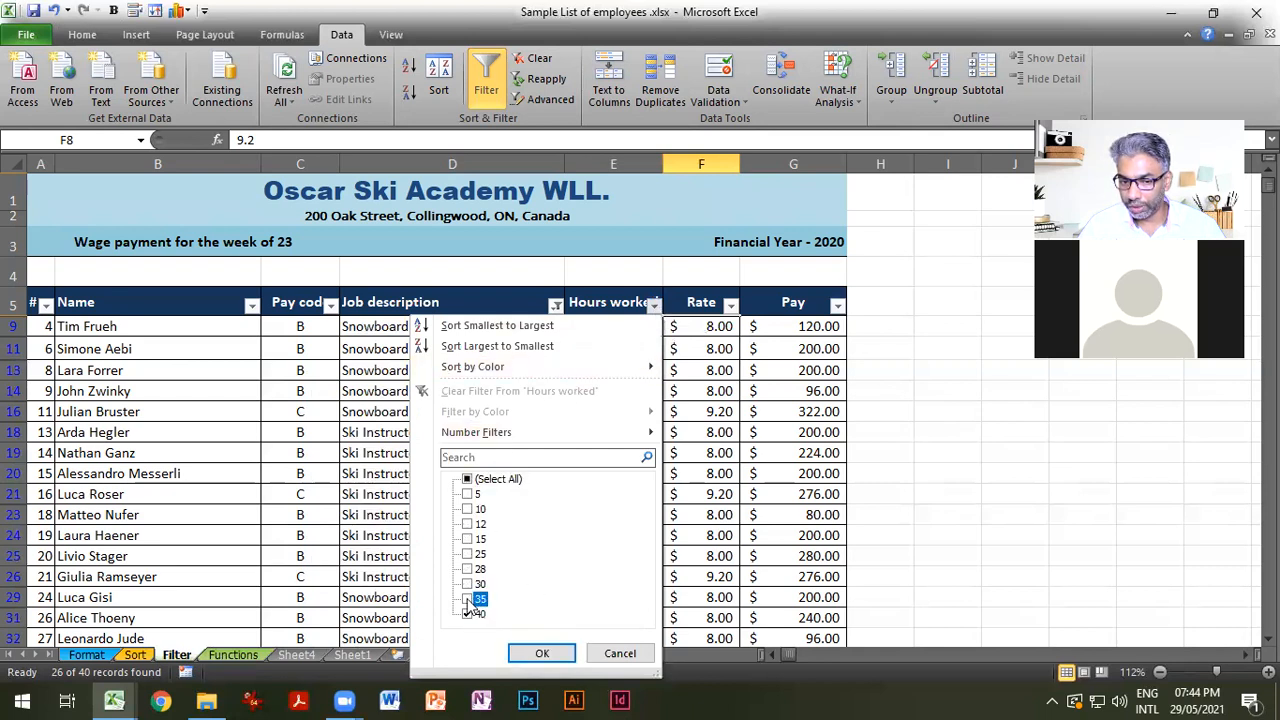
left_click(468, 584)
left_click(468, 569)
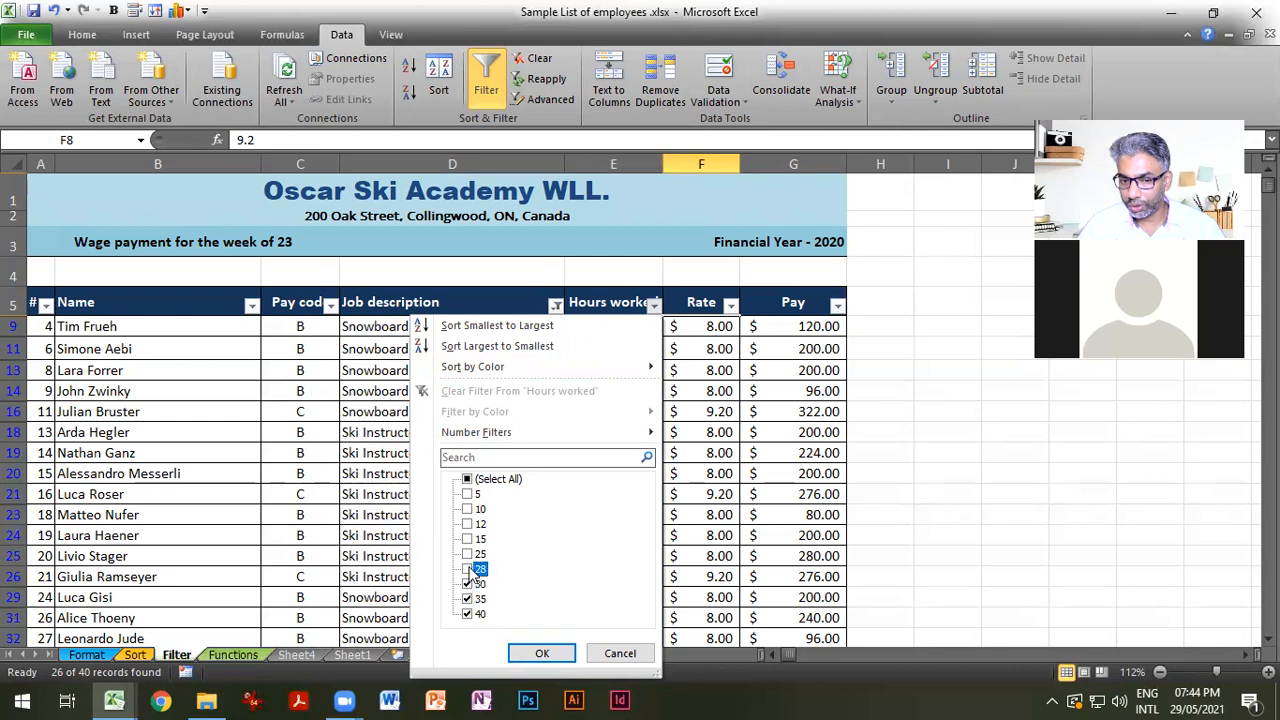
left_click(468, 554)
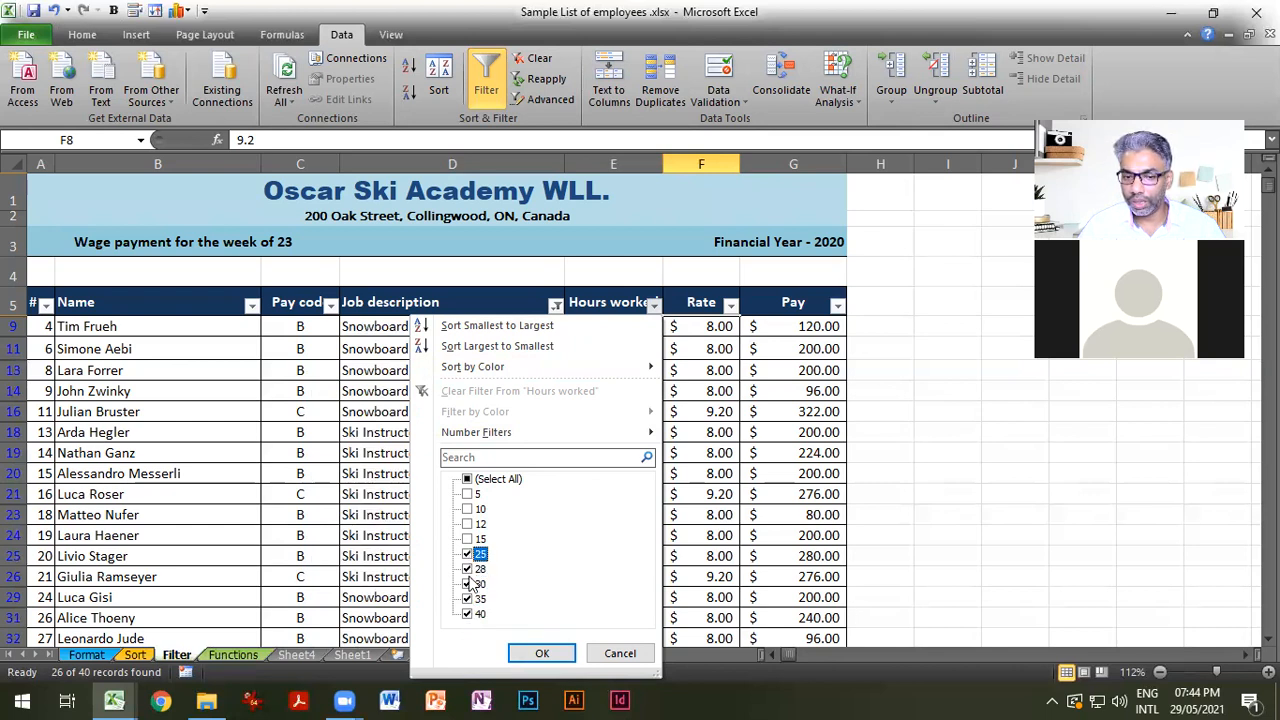
left_click(543, 653)
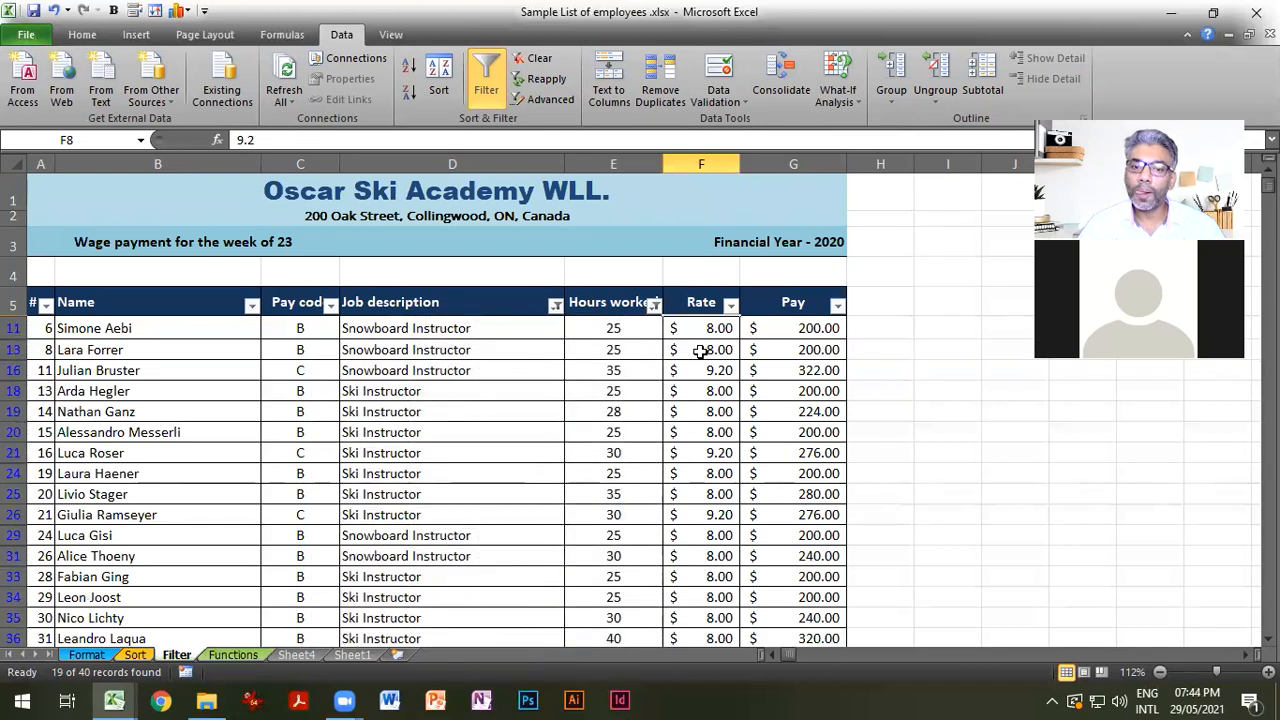
scroll(523, 531, "down", 1)
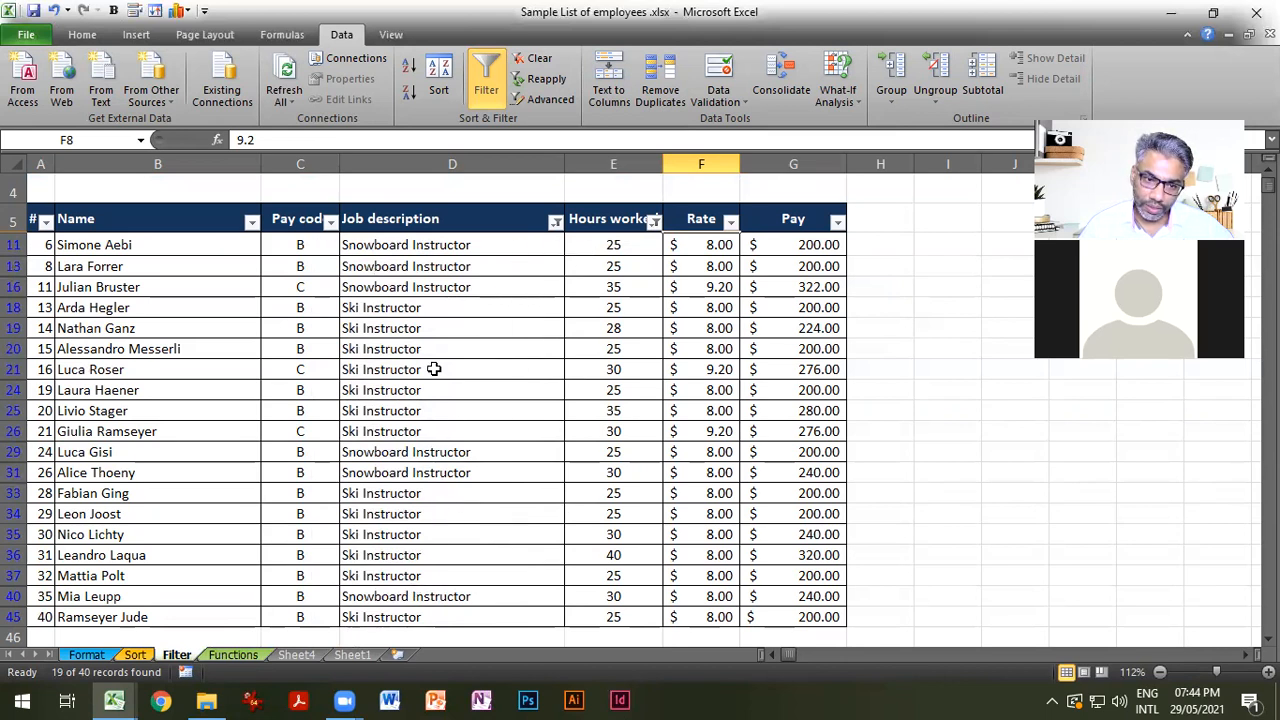
left_click_drag(478, 248, 497, 613)
left_click(719, 497)
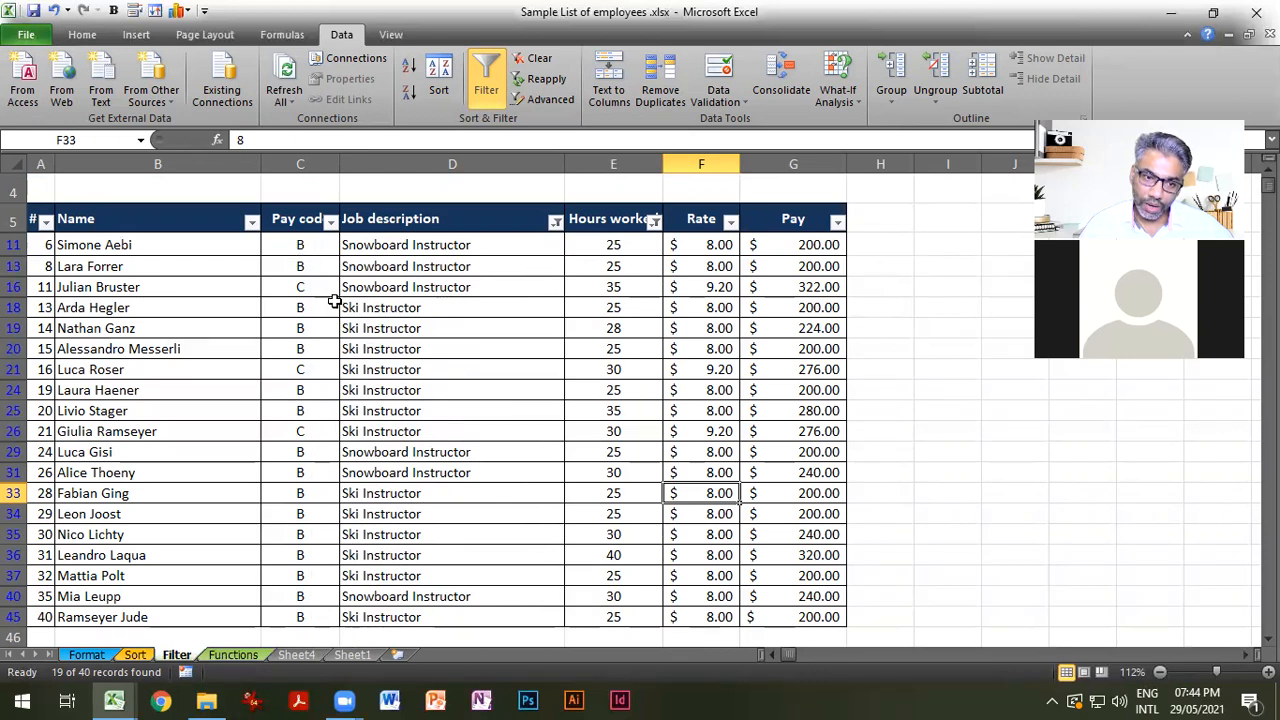
Filter the Pay code column to show only code B.
left_click(331, 222)
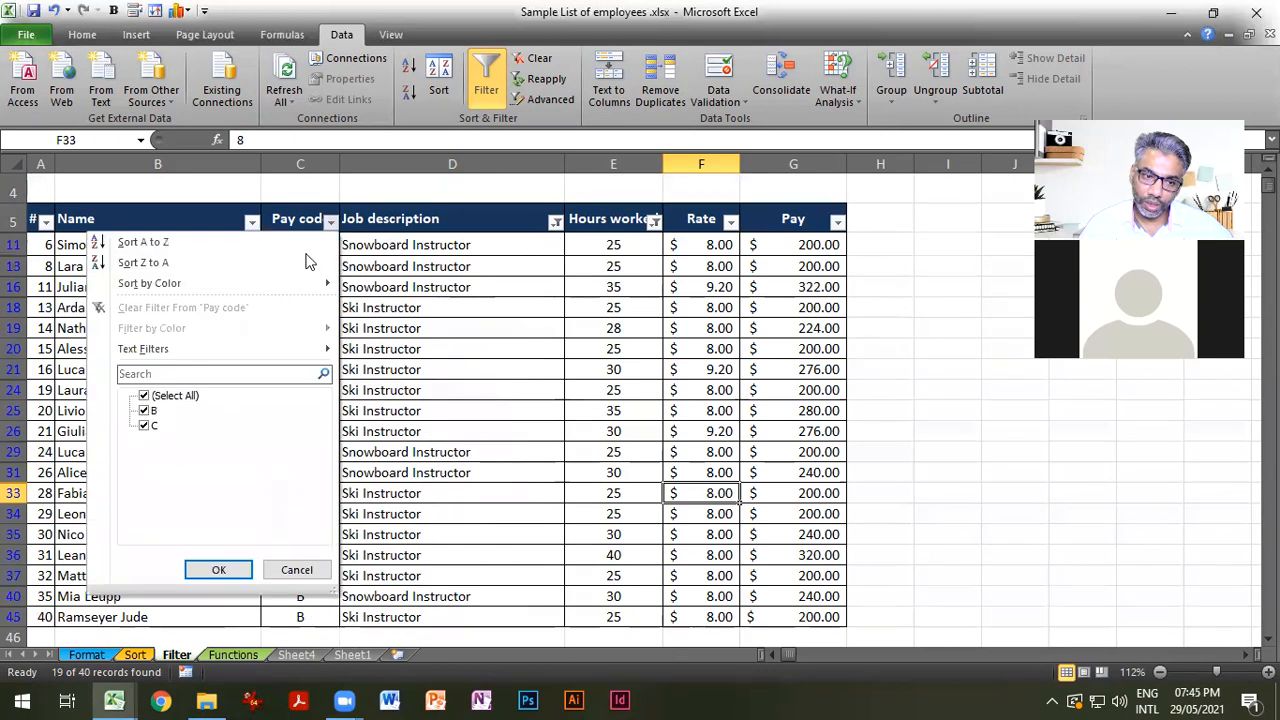
left_click(145, 426)
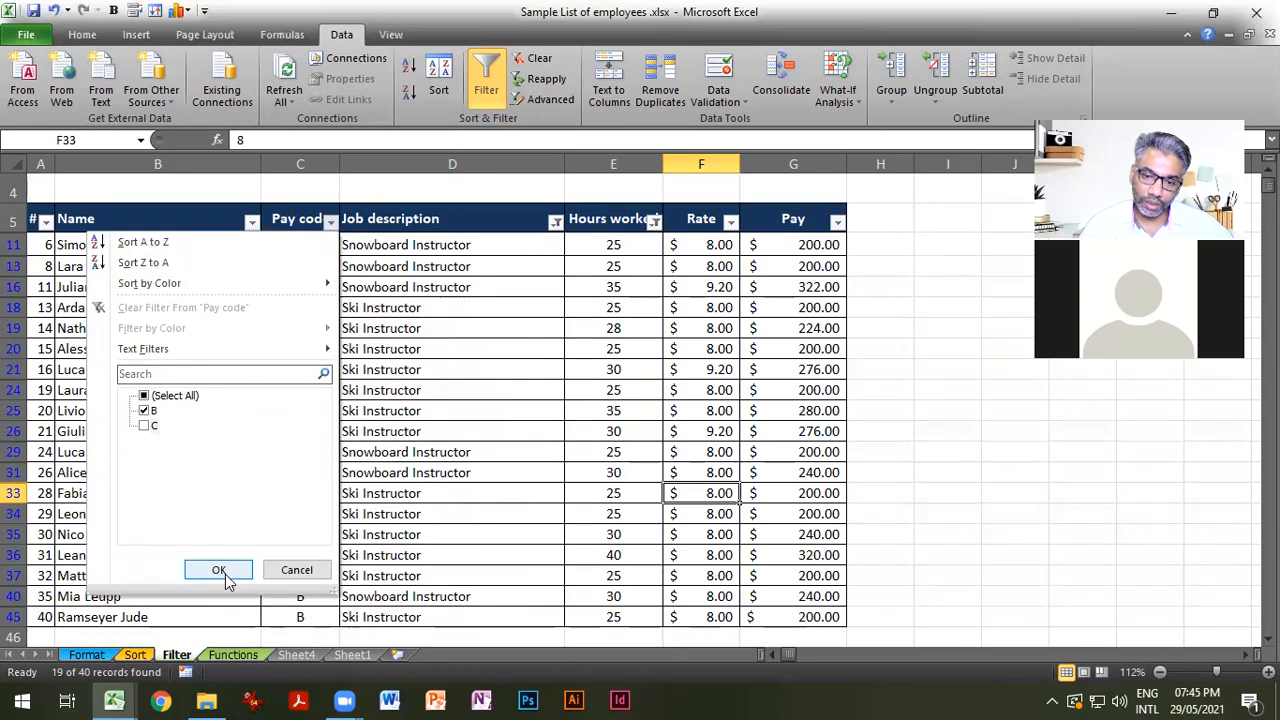
left_click(223, 576)
left_click(408, 252)
left_click_drag(398, 300, 389, 551)
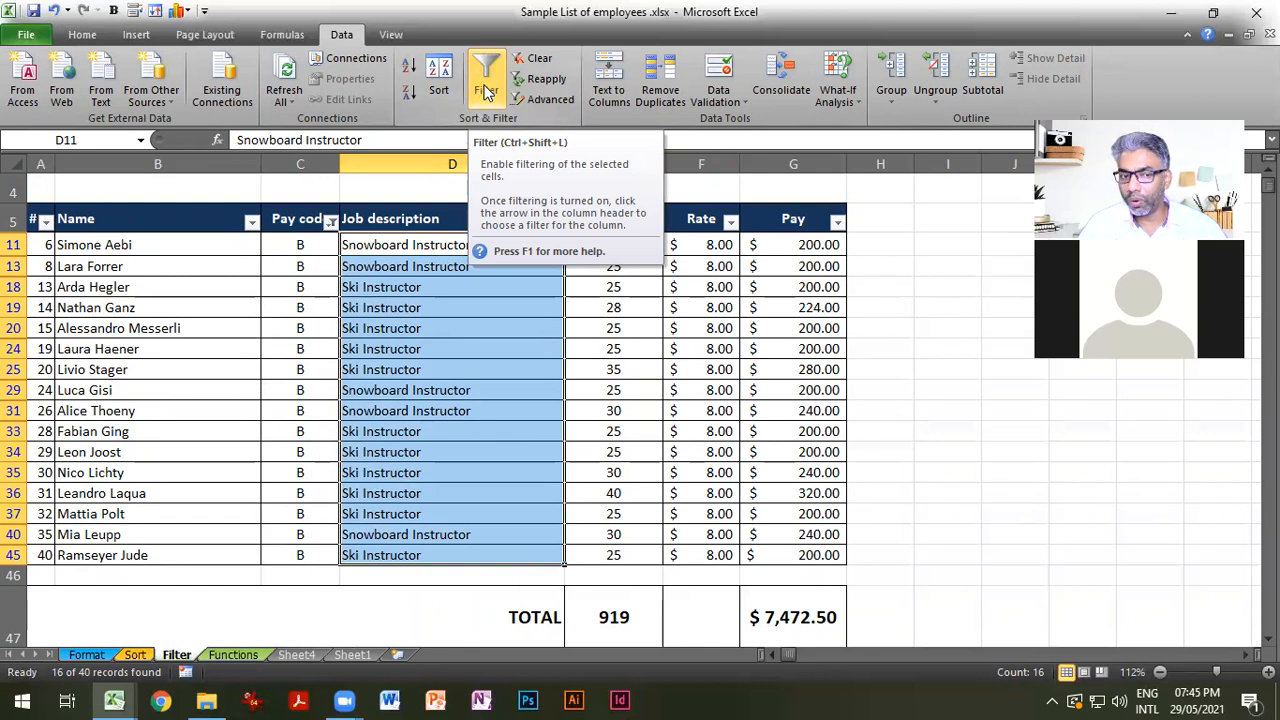
left_click(945, 490)
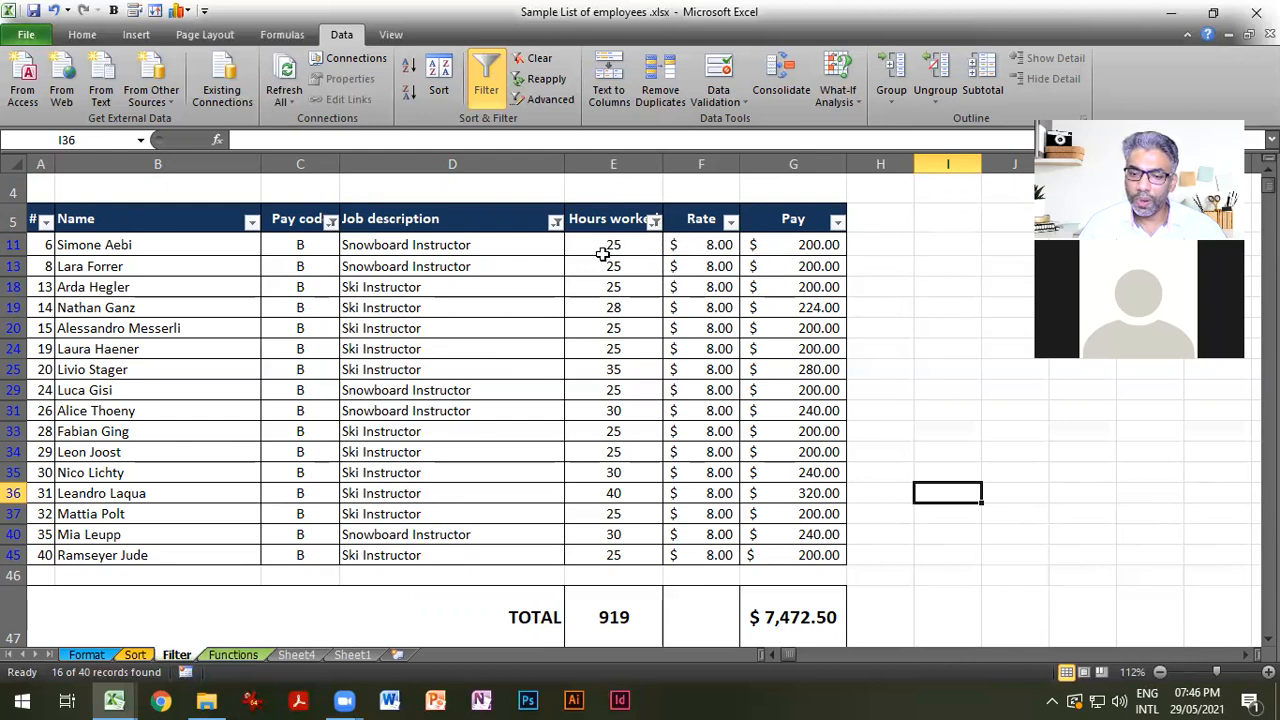
Turn off filtering on the wage table, and undo that removal.
left_click(487, 90)
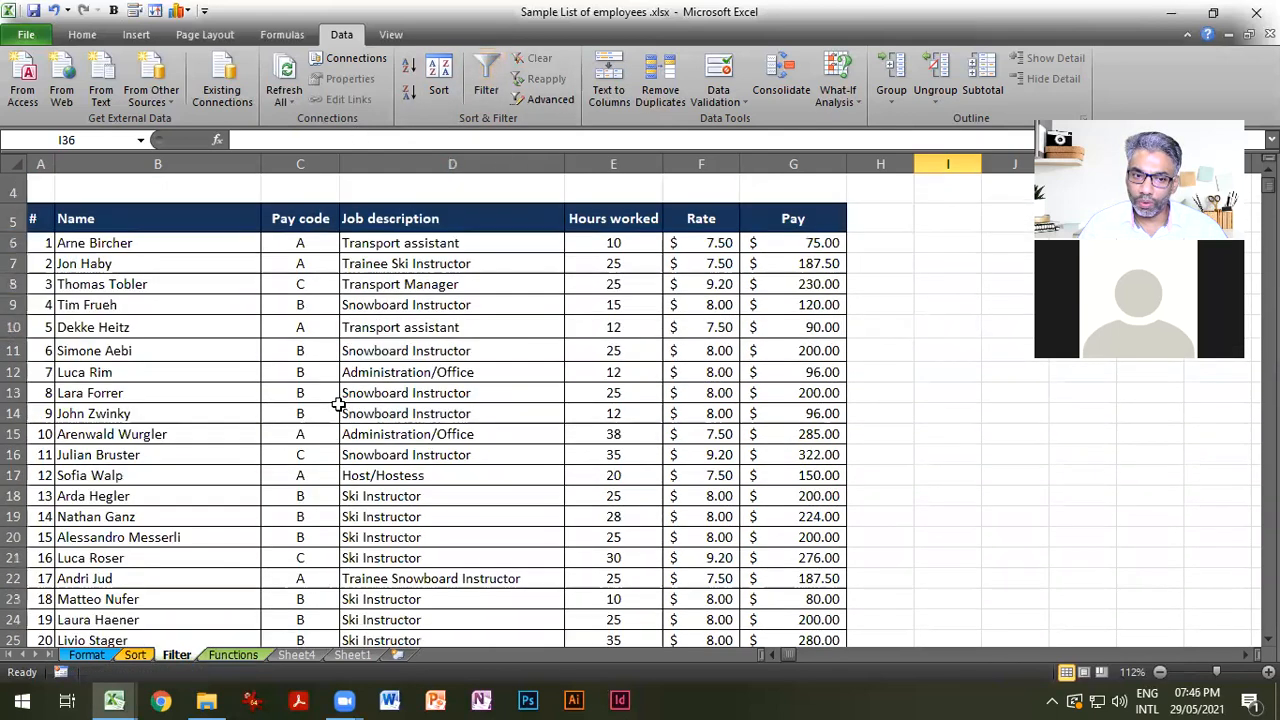
scroll(338, 400, "up", 1)
left_click(54, 11)
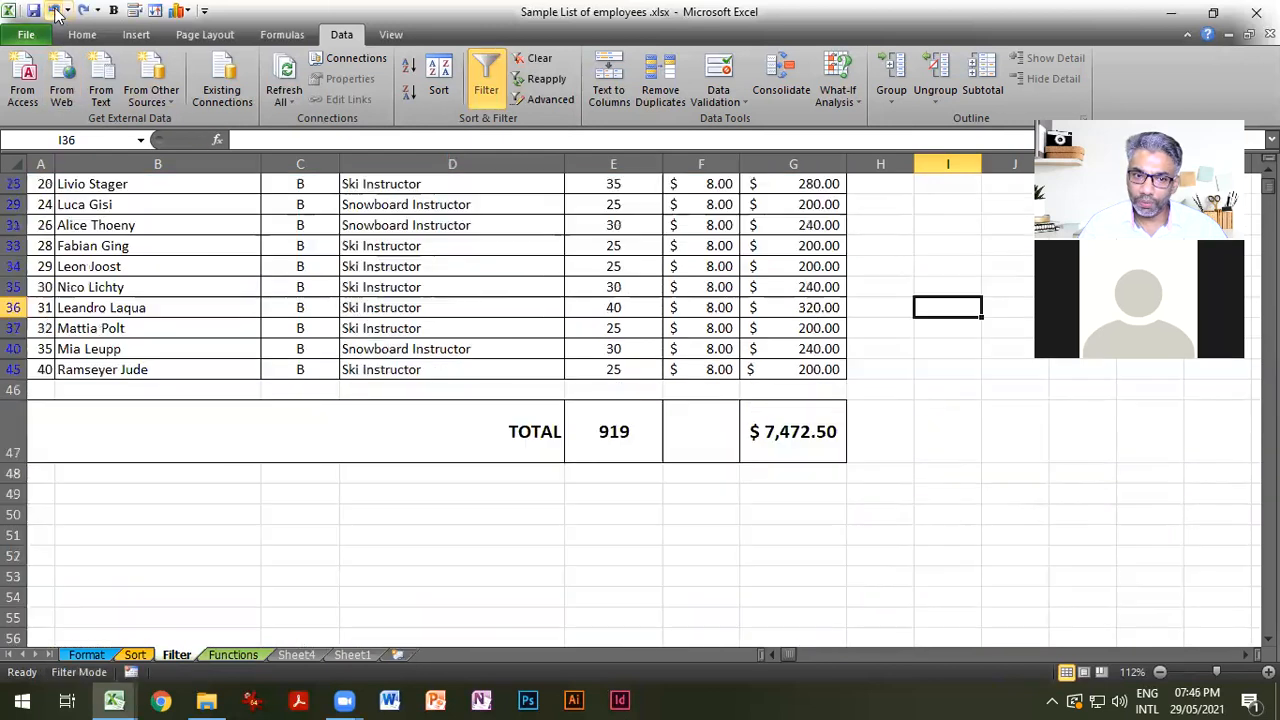
Copy the filtered employee rows, without the header row, and paste them into a new worksheet starting at cell C5.
scroll(424, 410, "up", 4)
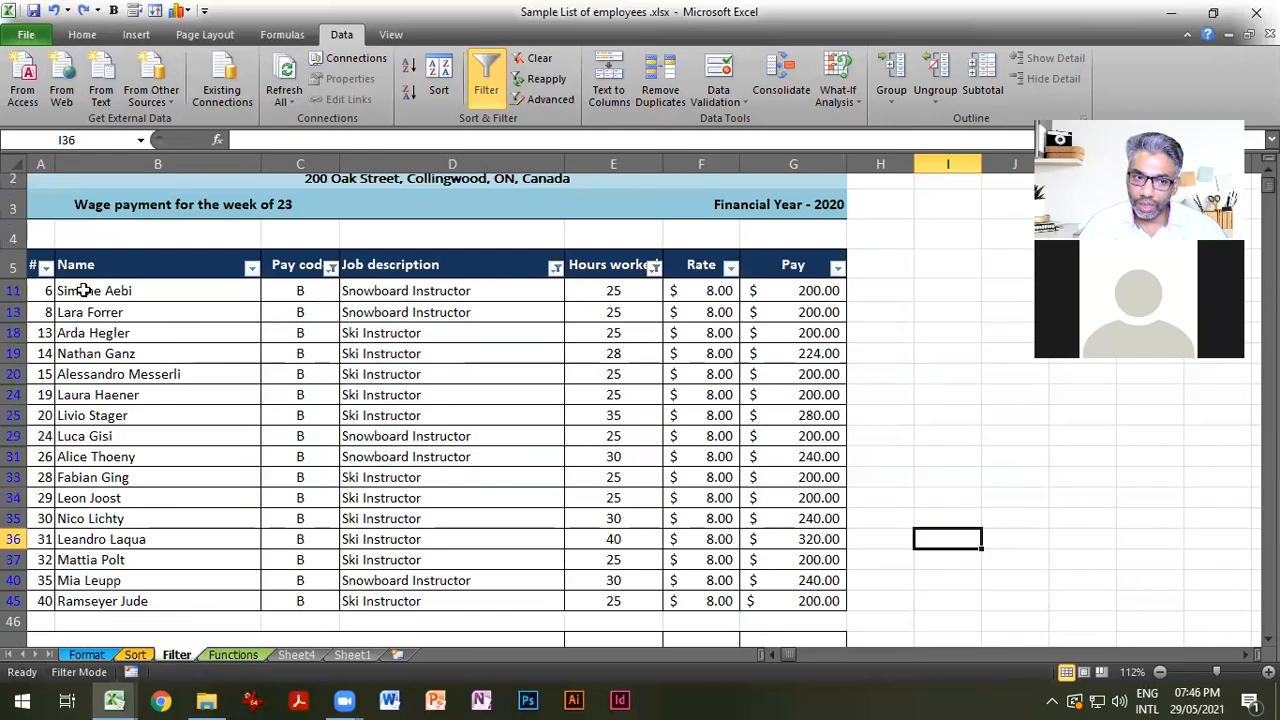
left_click_drag(34, 290, 785, 594)
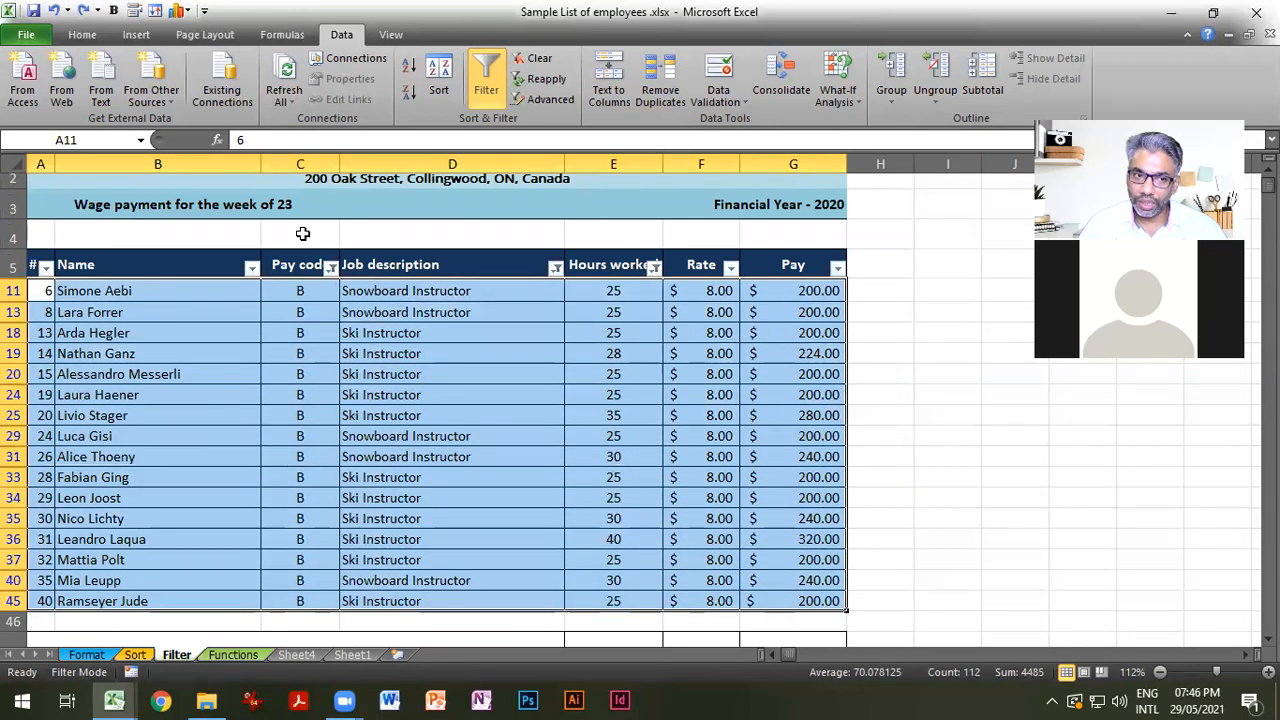
left_click(82, 34)
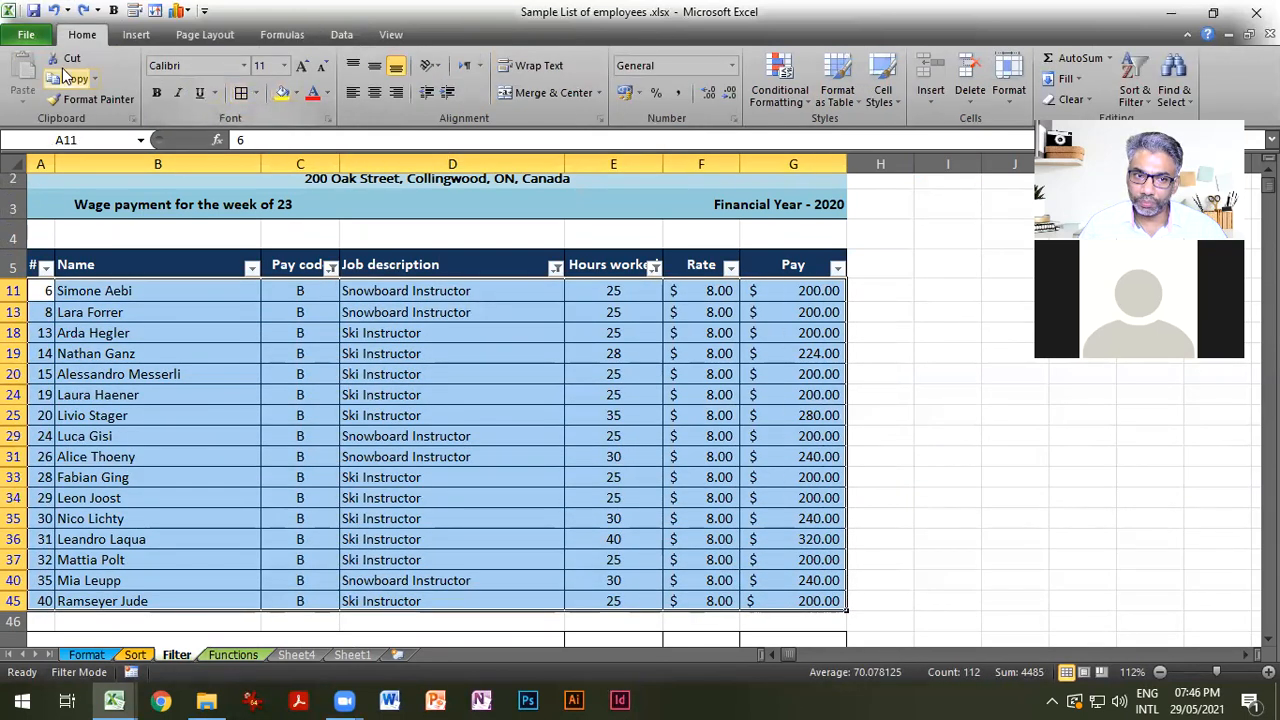
left_click(60, 76)
left_click(397, 654)
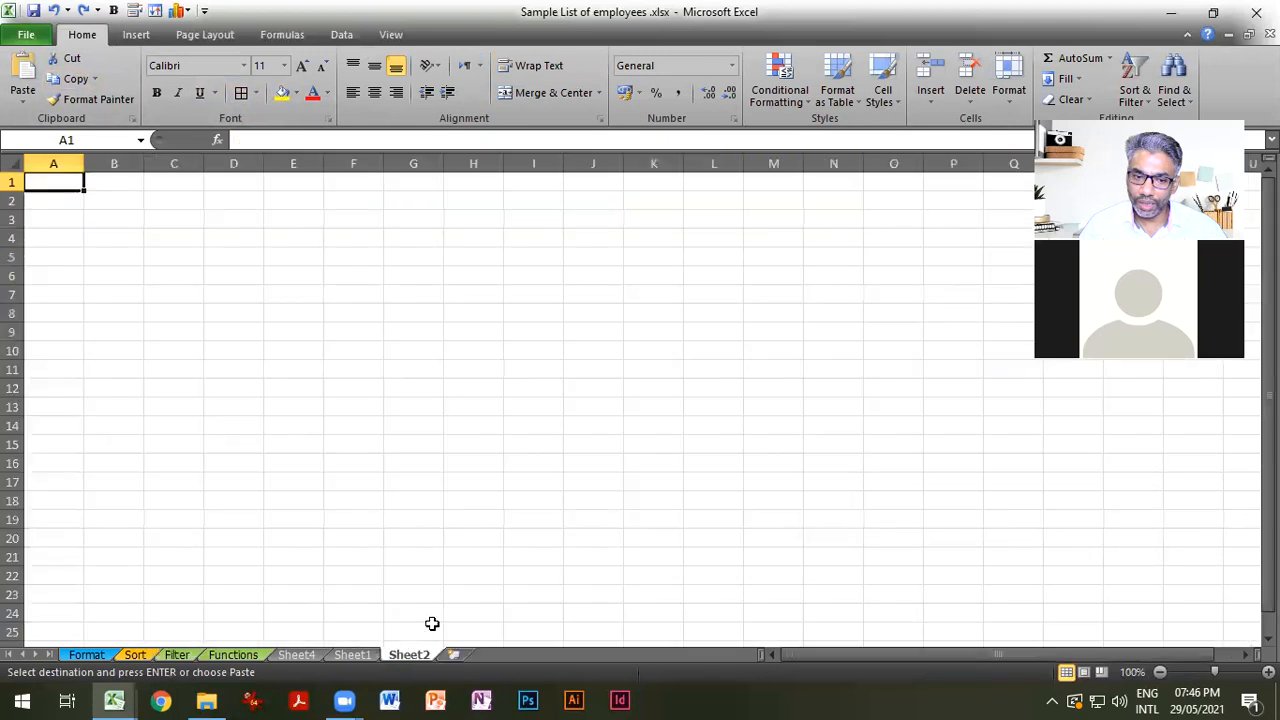
left_click(175, 257)
left_click(22, 75)
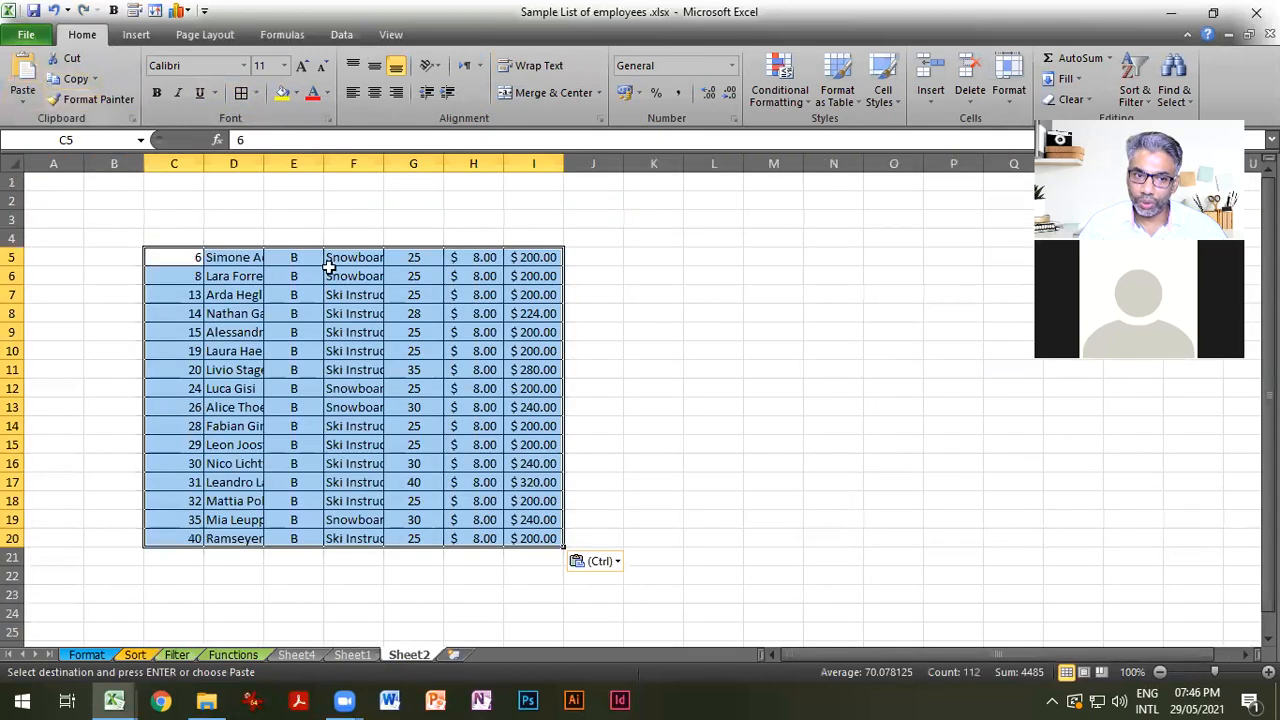
Auto-fit all column widths on the new sheet to the pasted employee data.
left_click(512, 385)
left_click(24, 163)
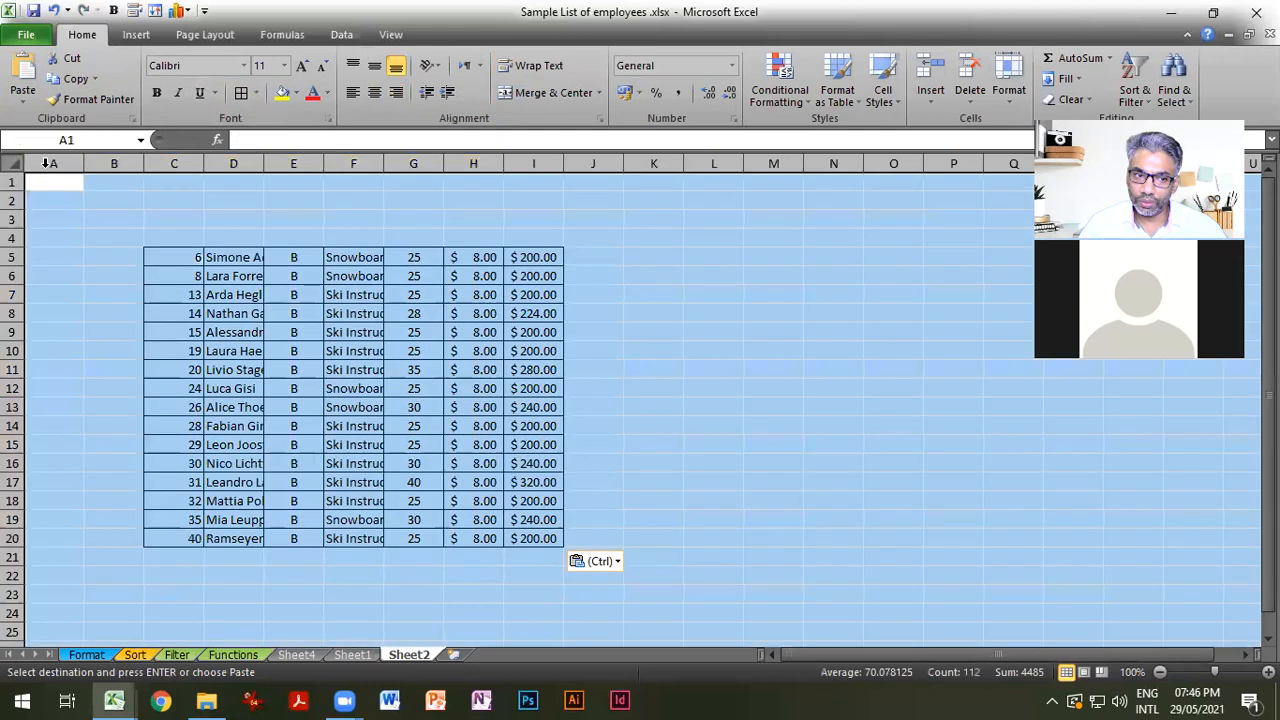
double_click(204, 163)
left_click(211, 165)
left_click_drag(415, 334, 430, 349)
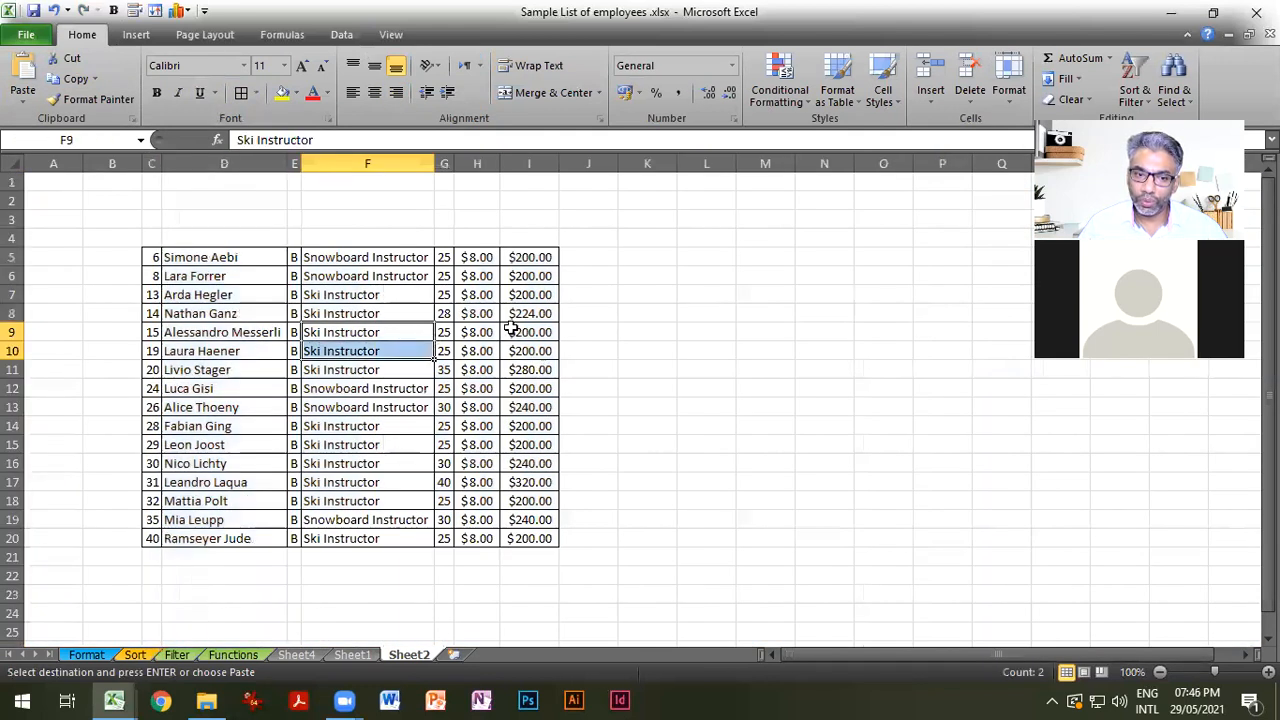
Clear all filters from the wage table on the Filter sheet and turn off its filtering.
left_click(182, 655)
left_click(952, 484)
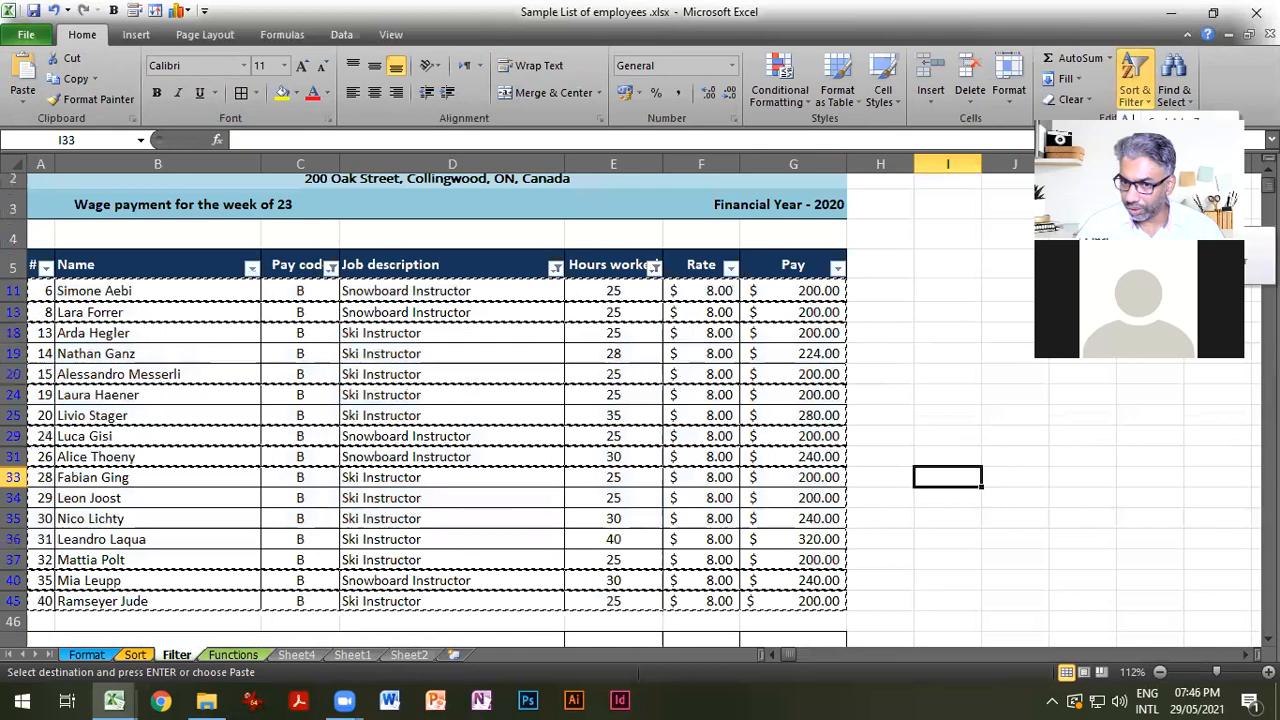
left_click(1158, 205)
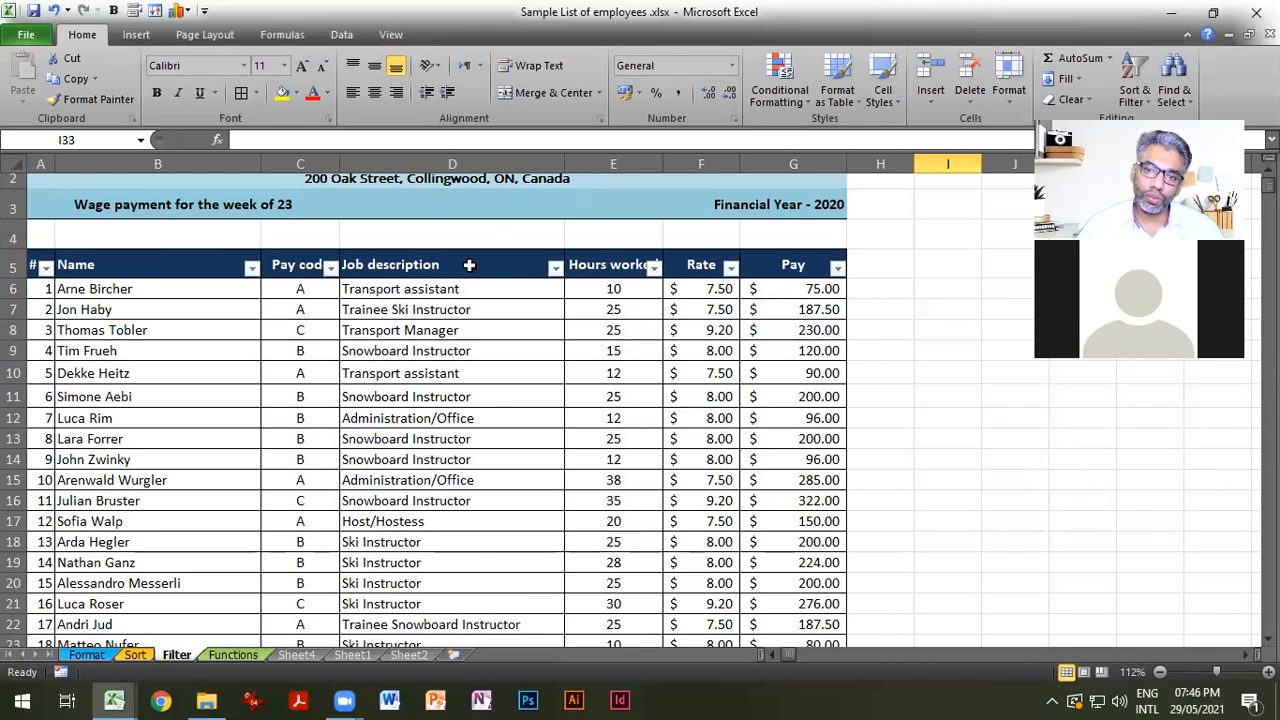
left_click(1128, 96)
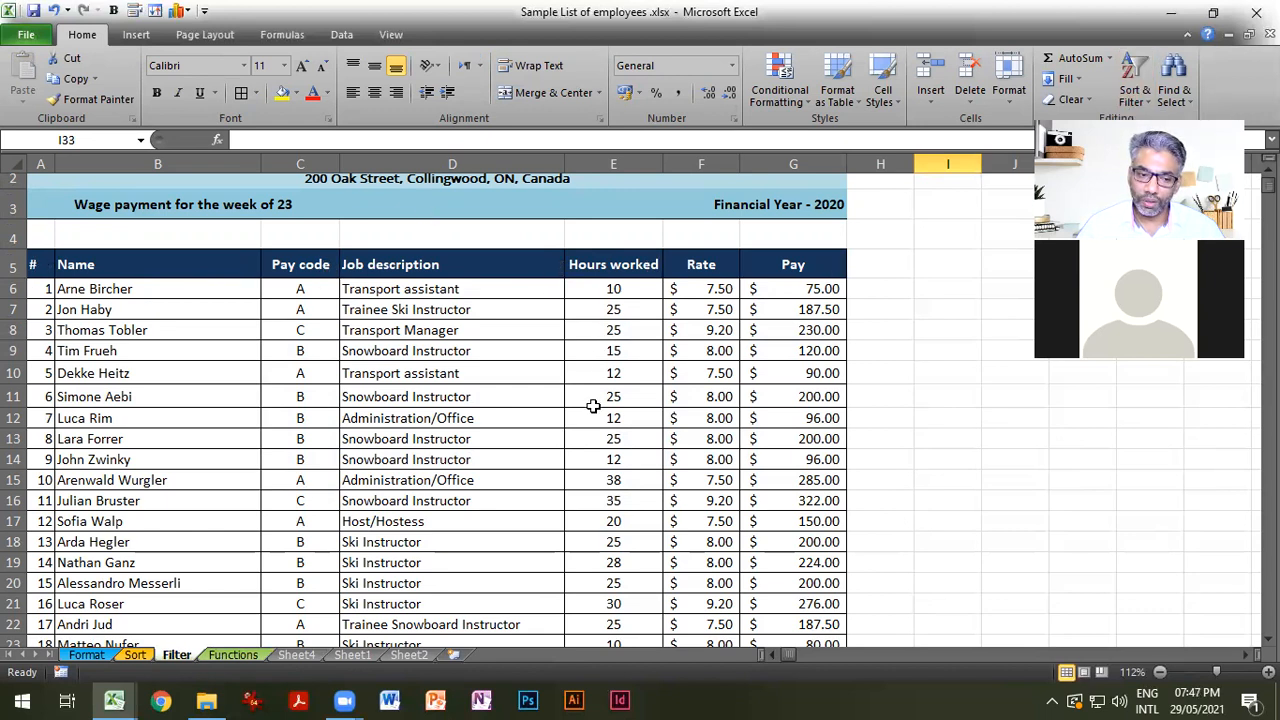
Go to the Functions sheet and select the first Deductions cell, H5.
left_click(137, 655)
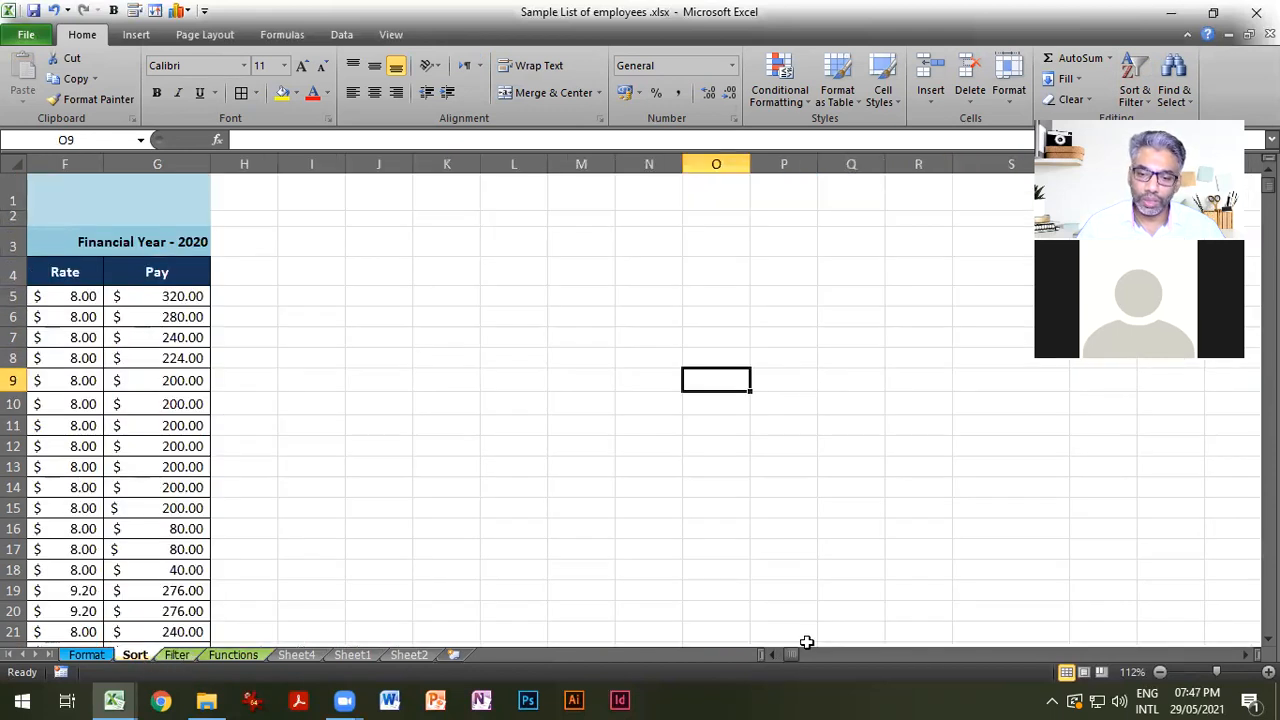
left_click_drag(789, 655, 774, 654)
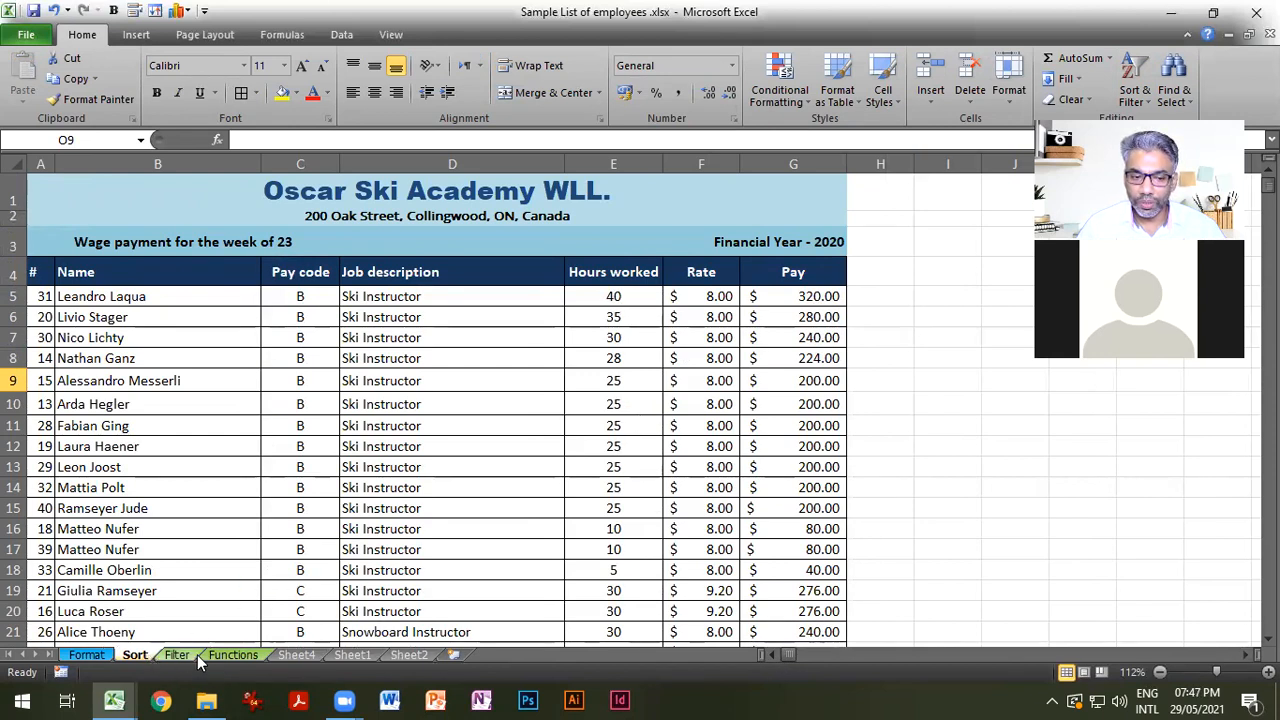
left_click(233, 654)
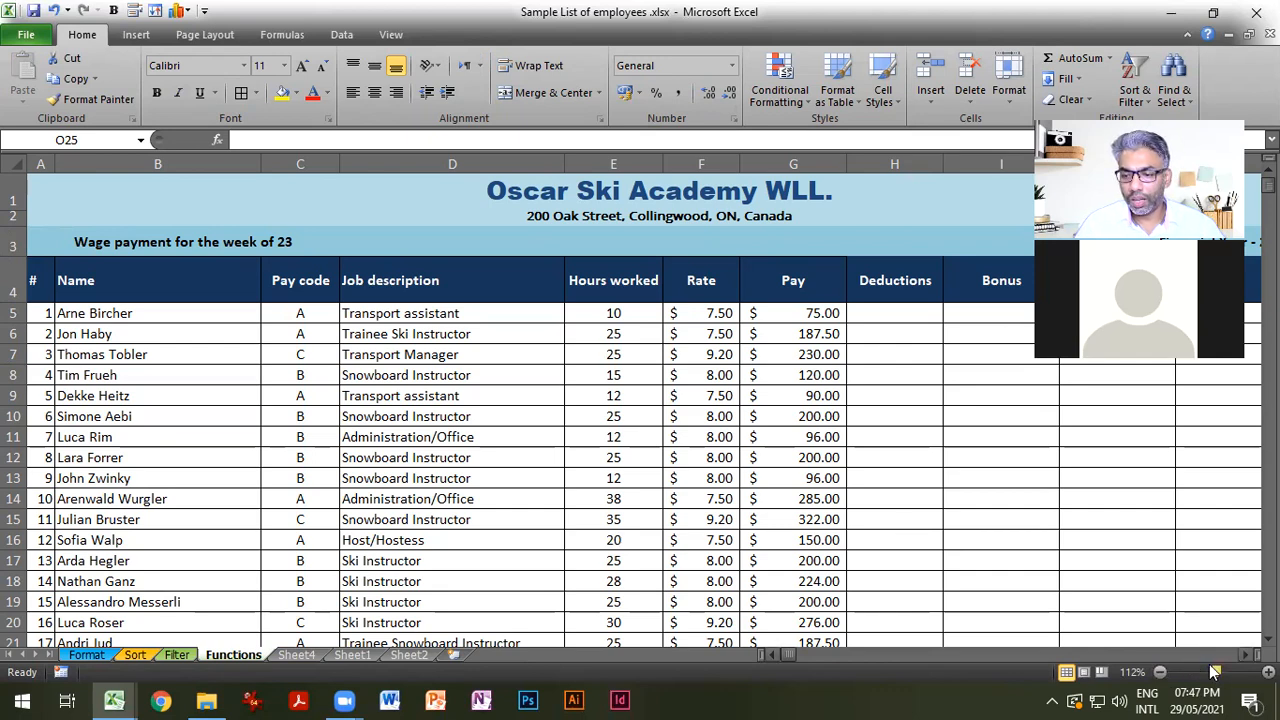
scroll(904, 534, "right", 2)
left_click(1246, 654)
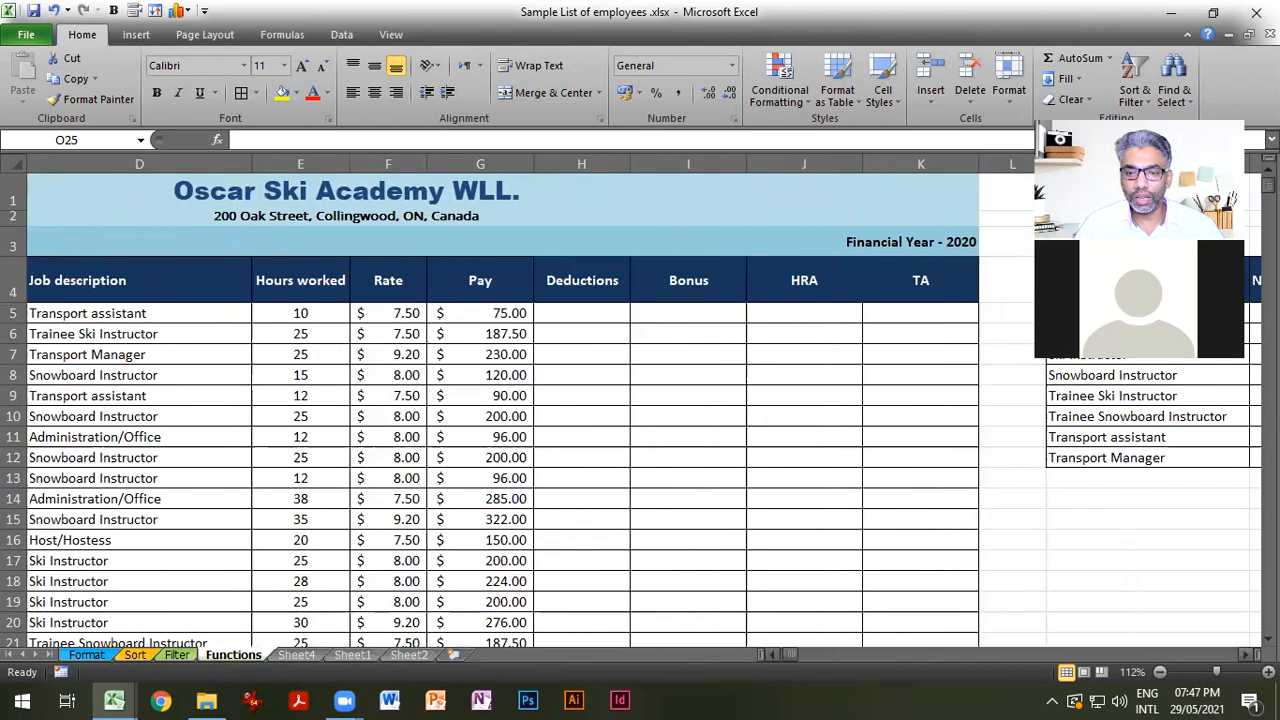
left_click(576, 313)
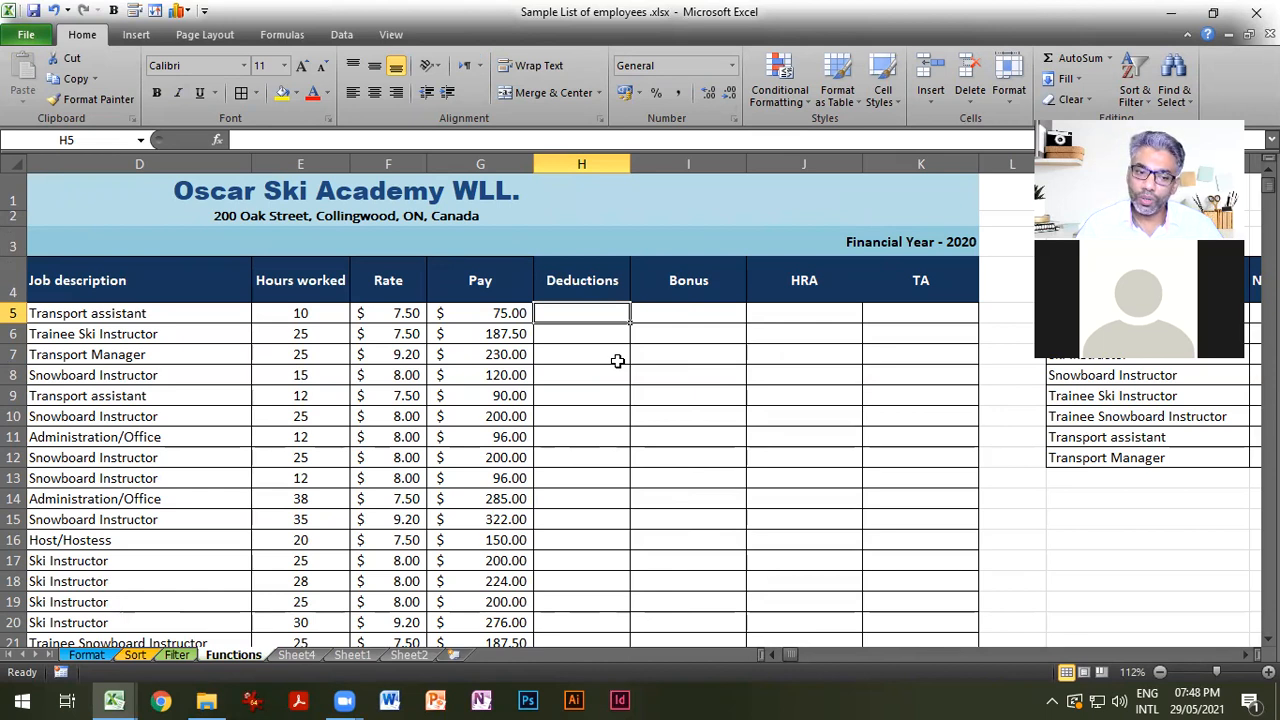
left_click(120, 699)
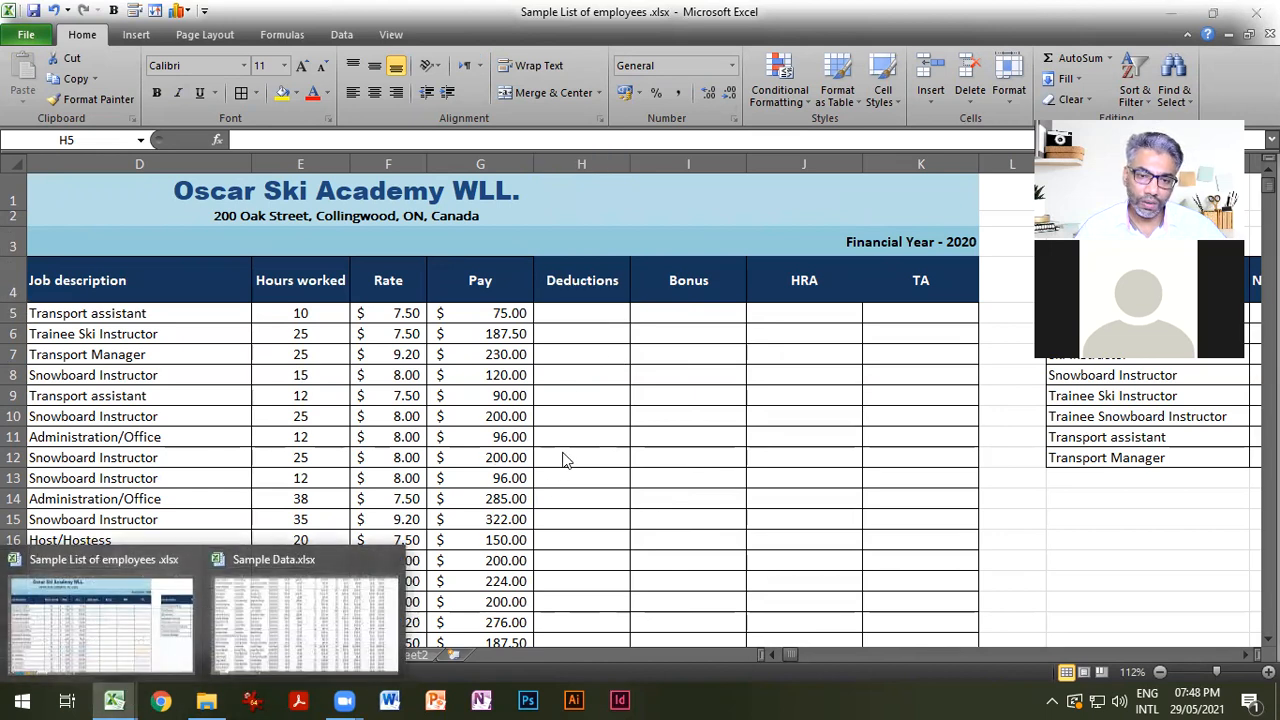
left_click(570, 312)
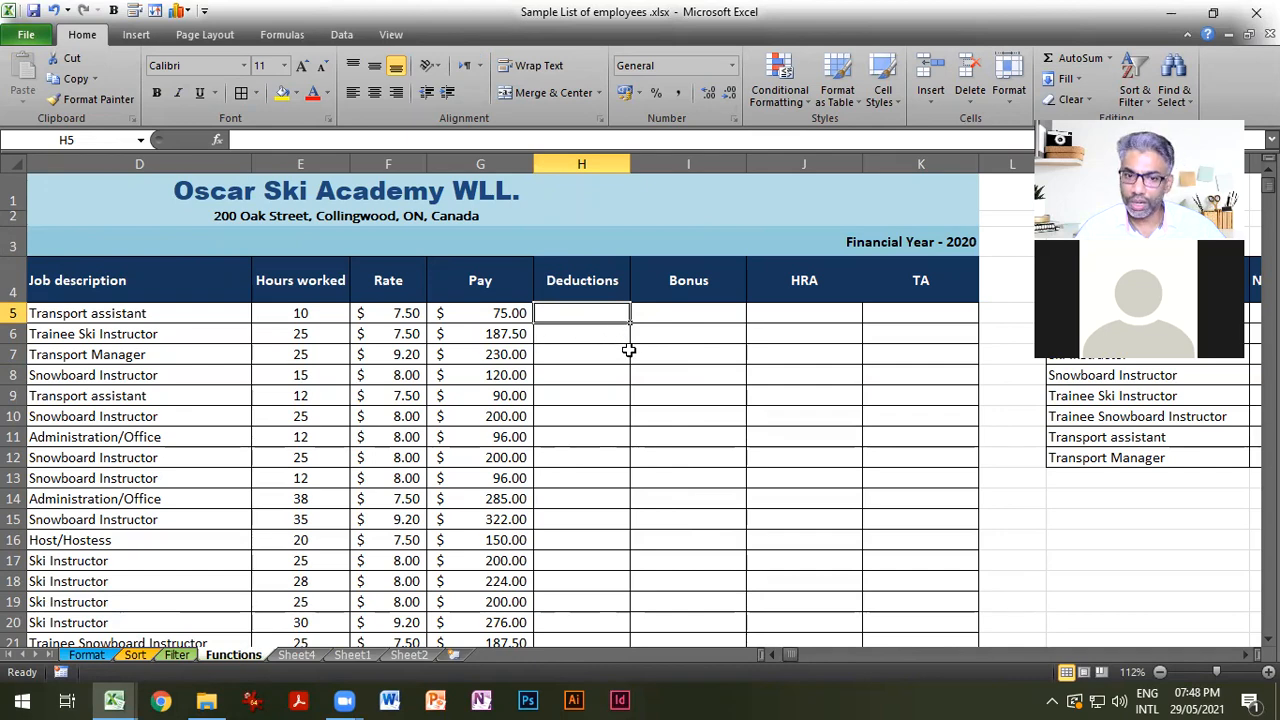
Clear the existing Pay and Hours worked totals from the TOTAL row, cells G46 and E46.
scroll(597, 466, "down", 10)
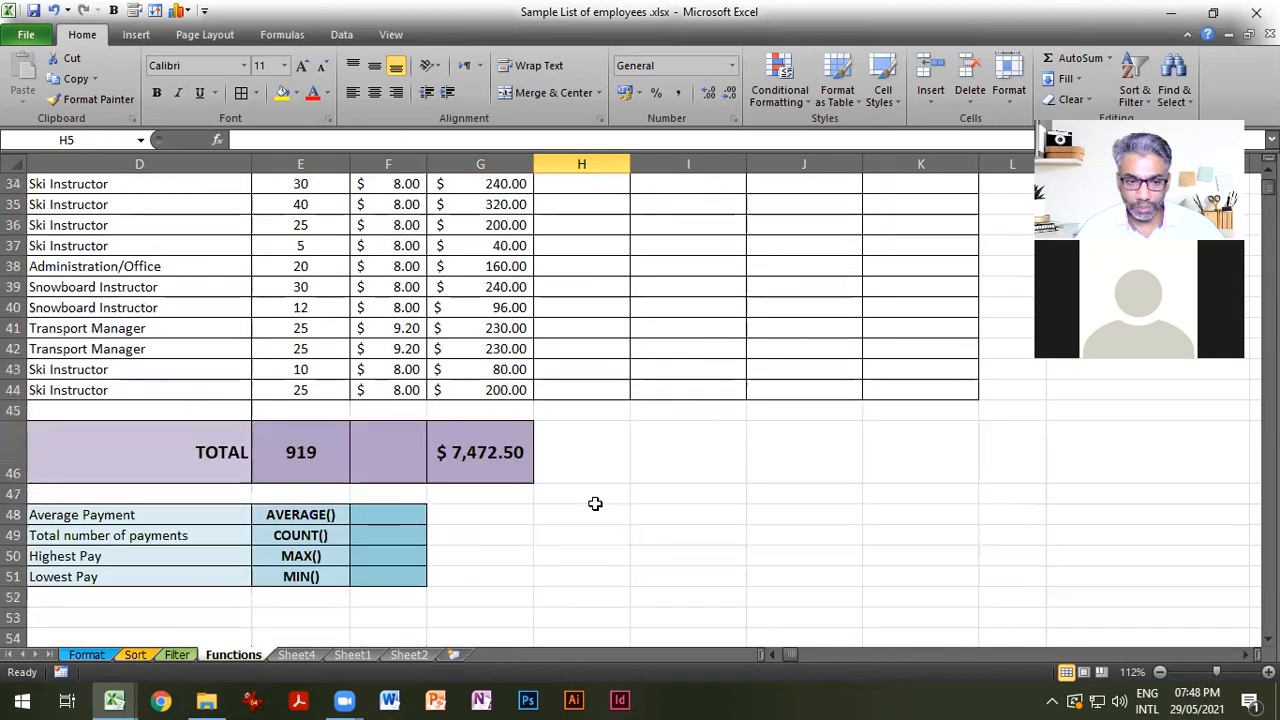
scroll(595, 503, "up", 11)
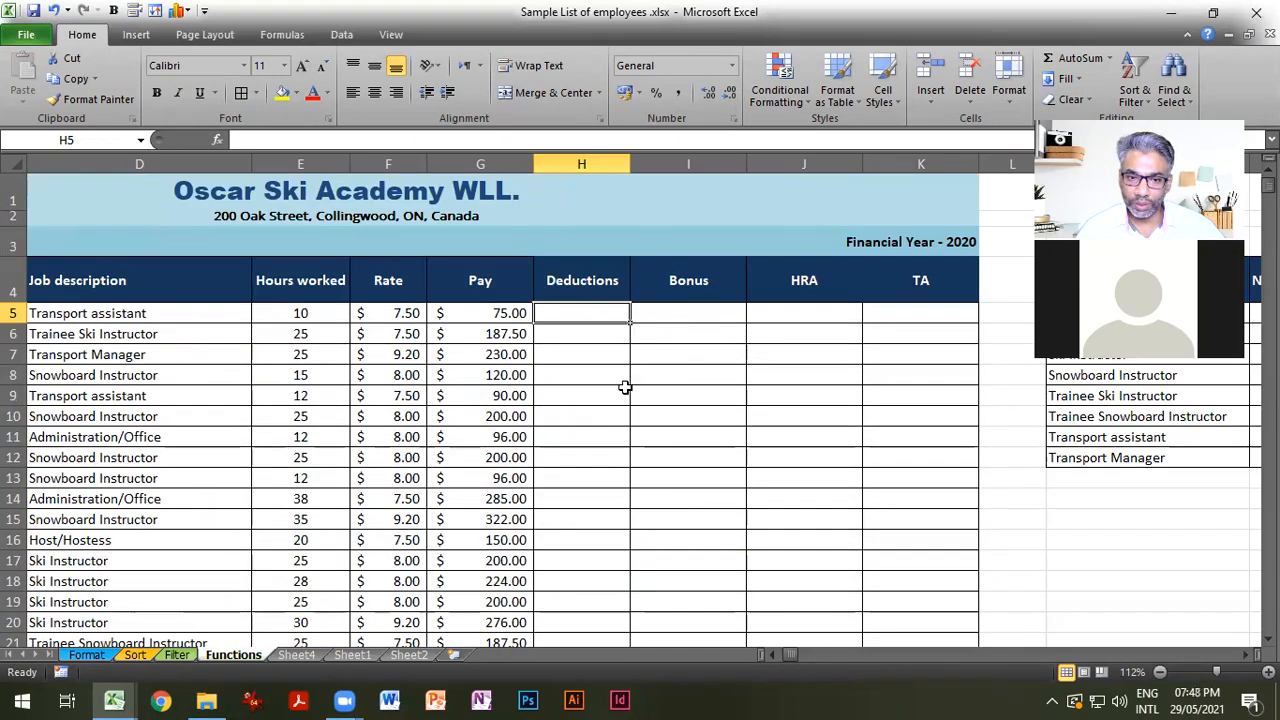
scroll(572, 520, "down", 12)
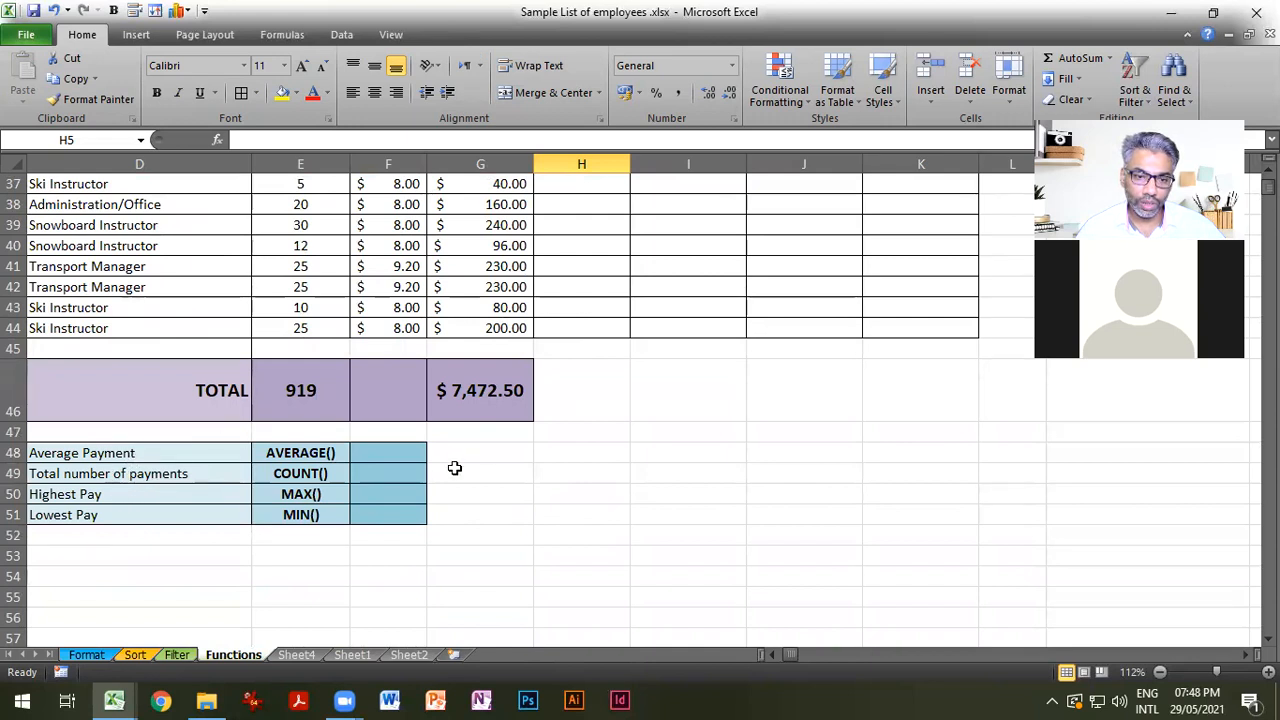
scroll(451, 464, "up", 2)
left_click(472, 513)
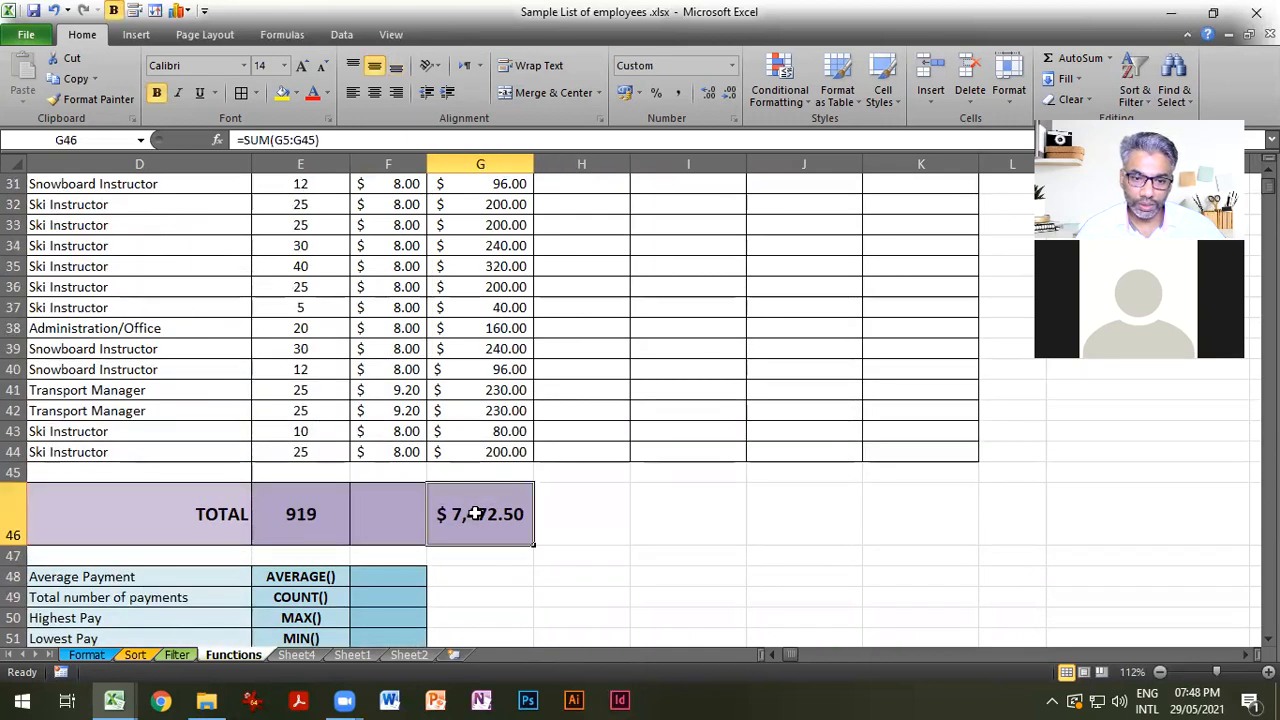
key("Delete")
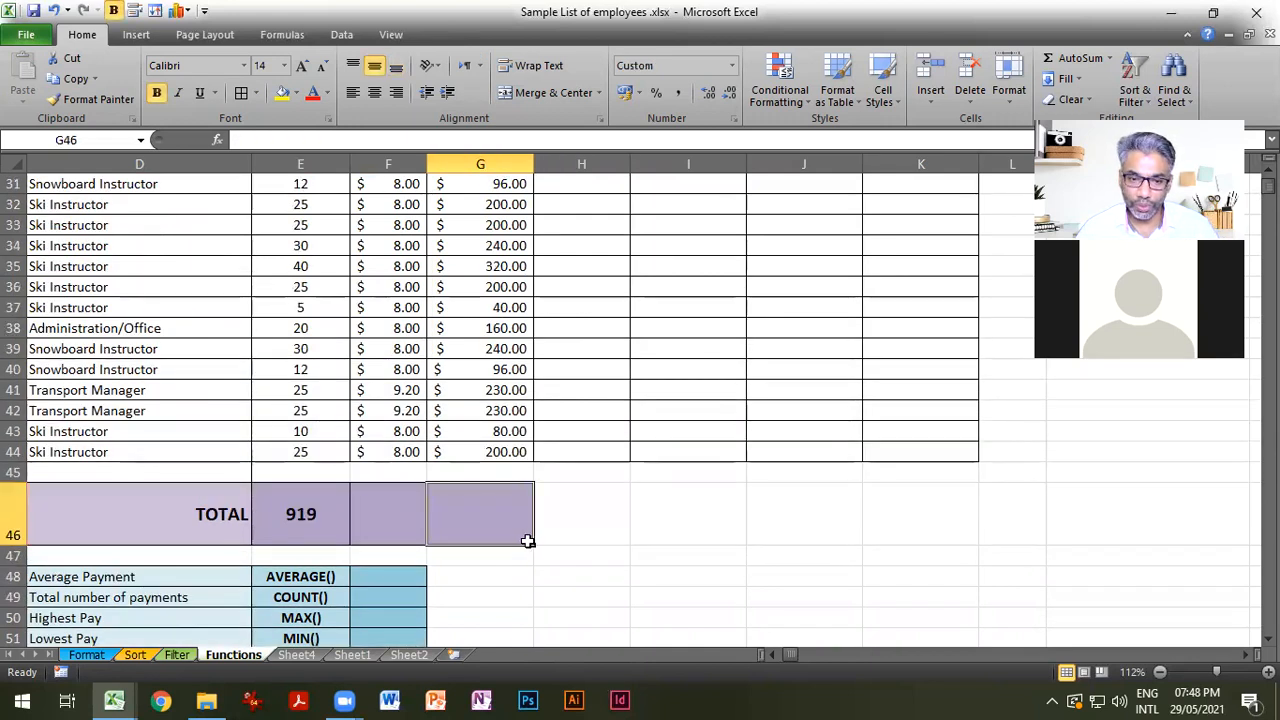
left_click(313, 514)
key("Delete")
Set the Functions sheet's zoom to 100% with the wage table shown from its first column.
scroll(320, 510, "up", 1)
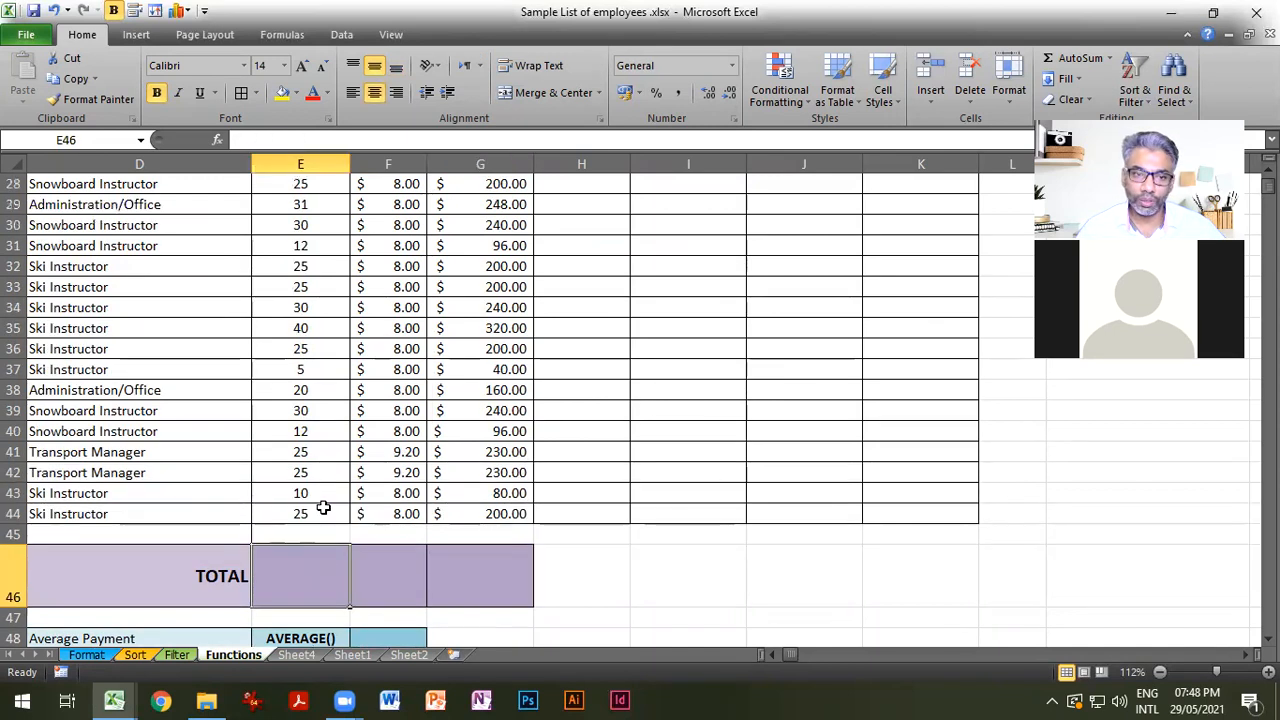
scroll(323, 508, "up", 9)
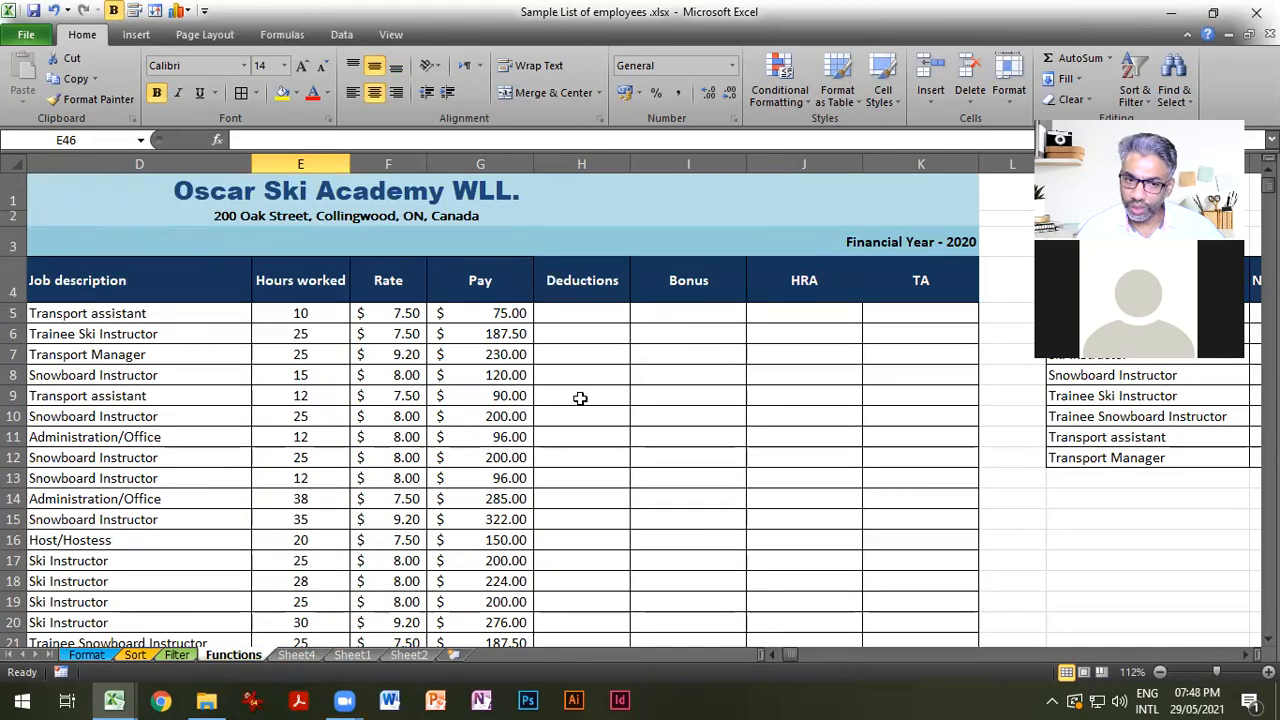
left_click_drag(789, 653, 782, 653)
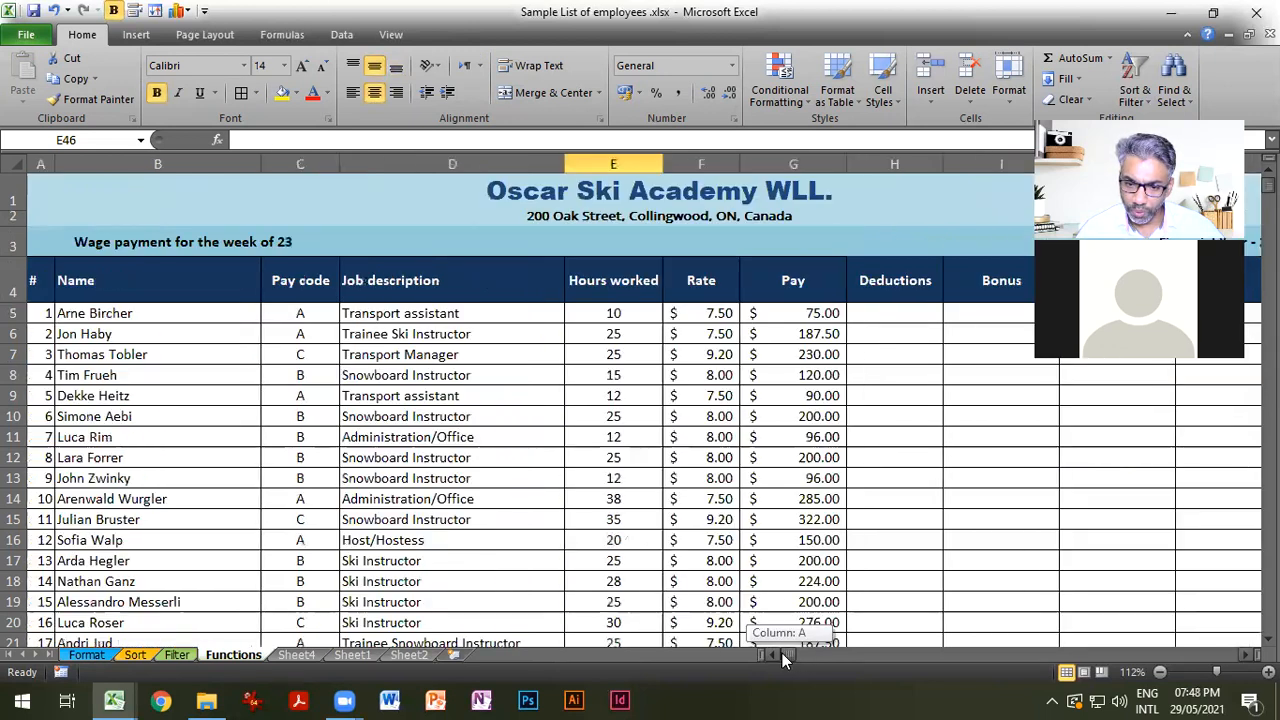
left_click(415, 459)
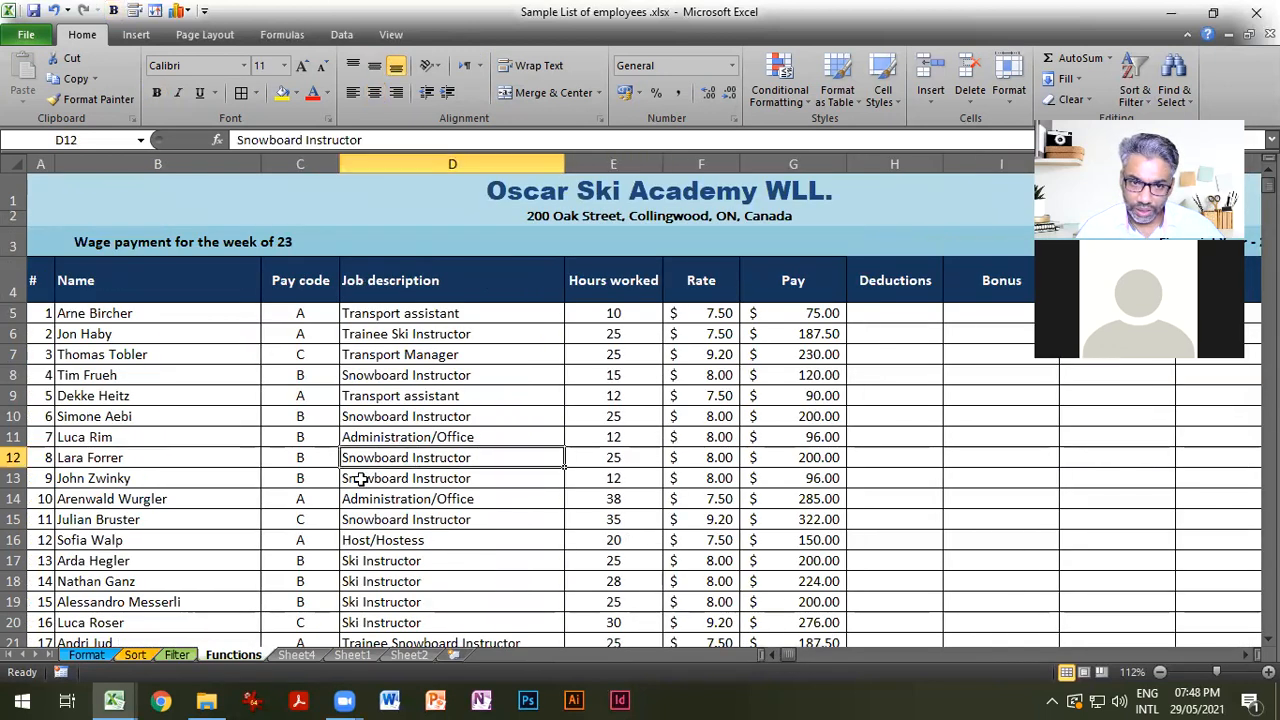
left_click(1160, 672)
left_click(1160, 672)
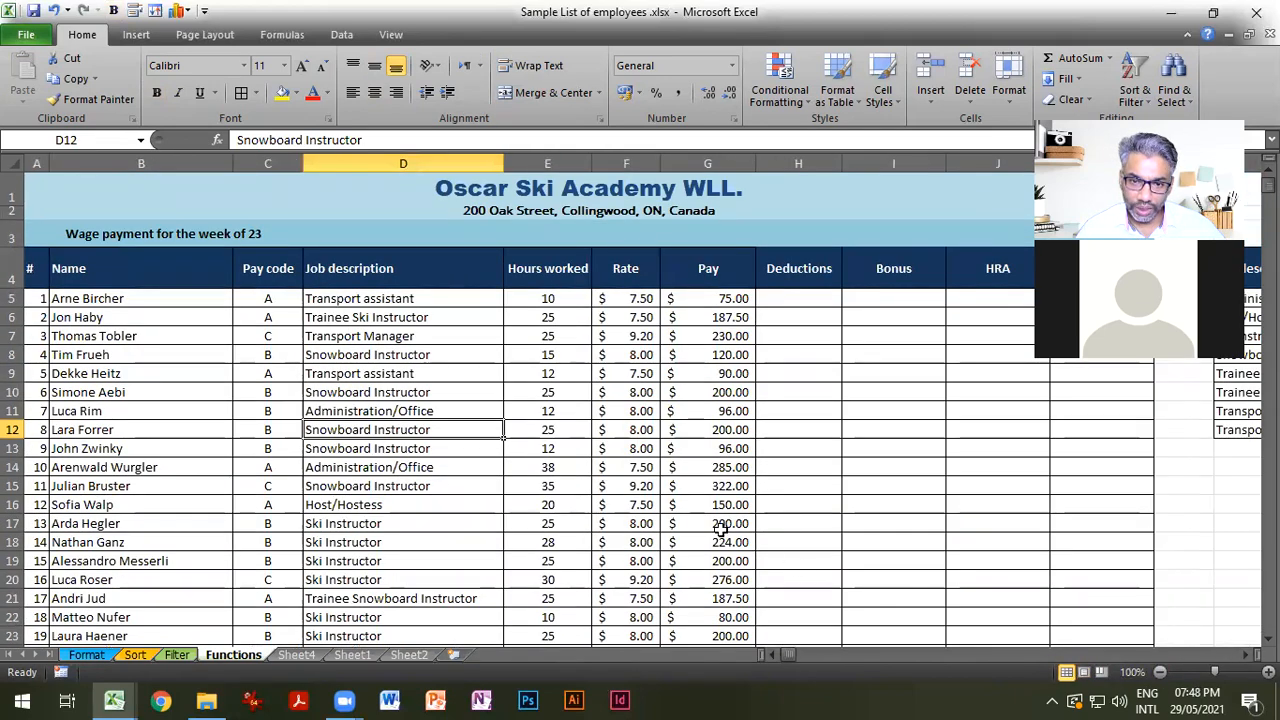
Look through the employee wage list from its header rows down to the TOTAL row and back.
scroll(708, 551, "down", 5)
scroll(708, 551, "down", 5)
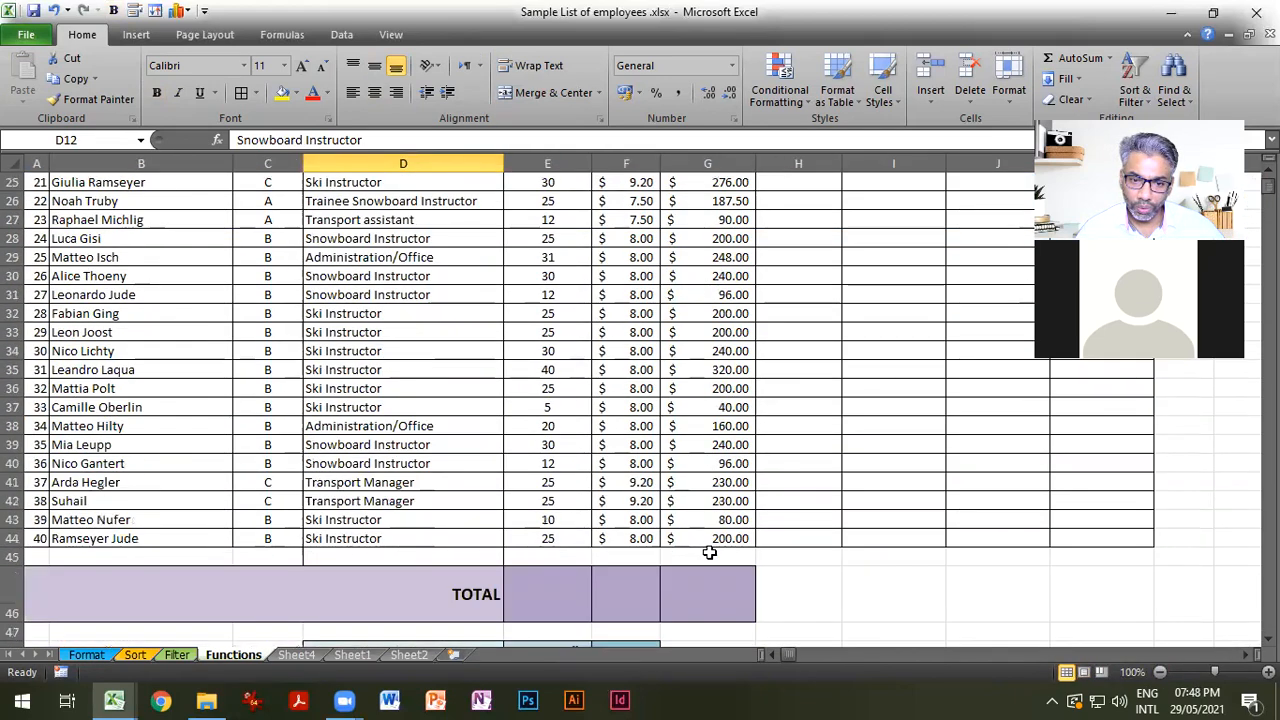
scroll(708, 553, "up", 2)
scroll(708, 552, "up", 8)
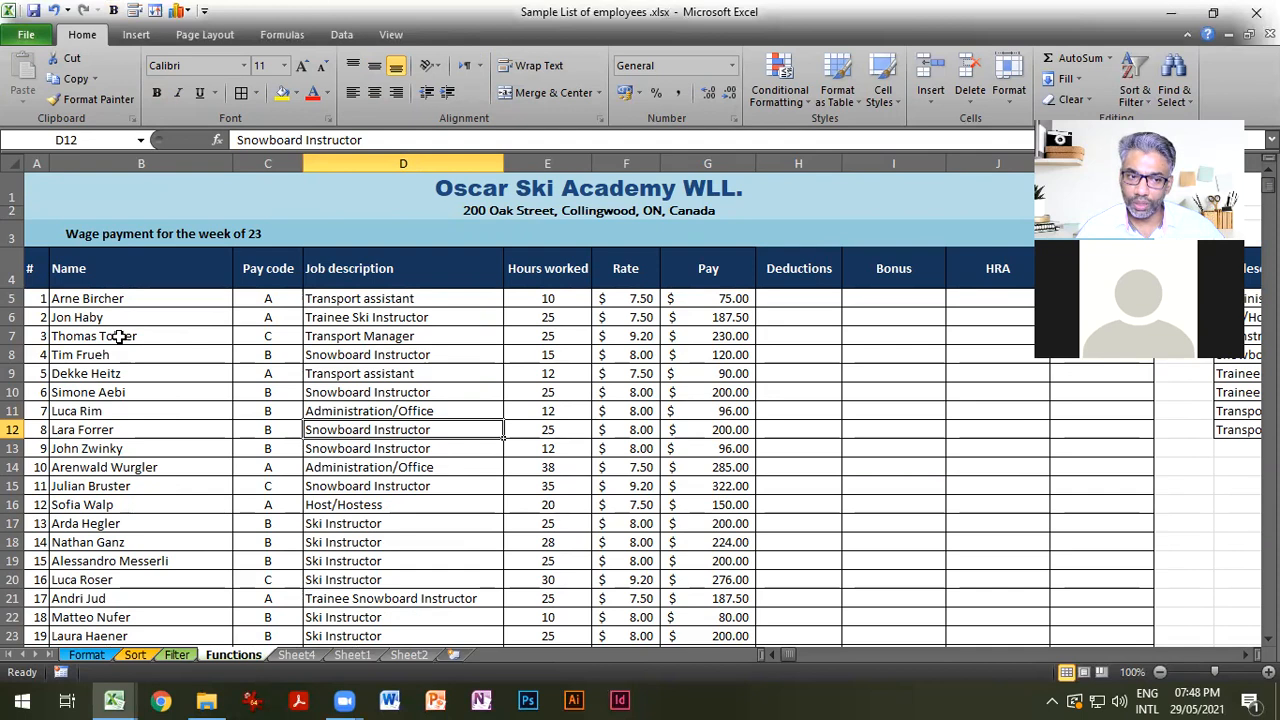
scroll(255, 435, "down", 6)
scroll(255, 435, "up", 6)
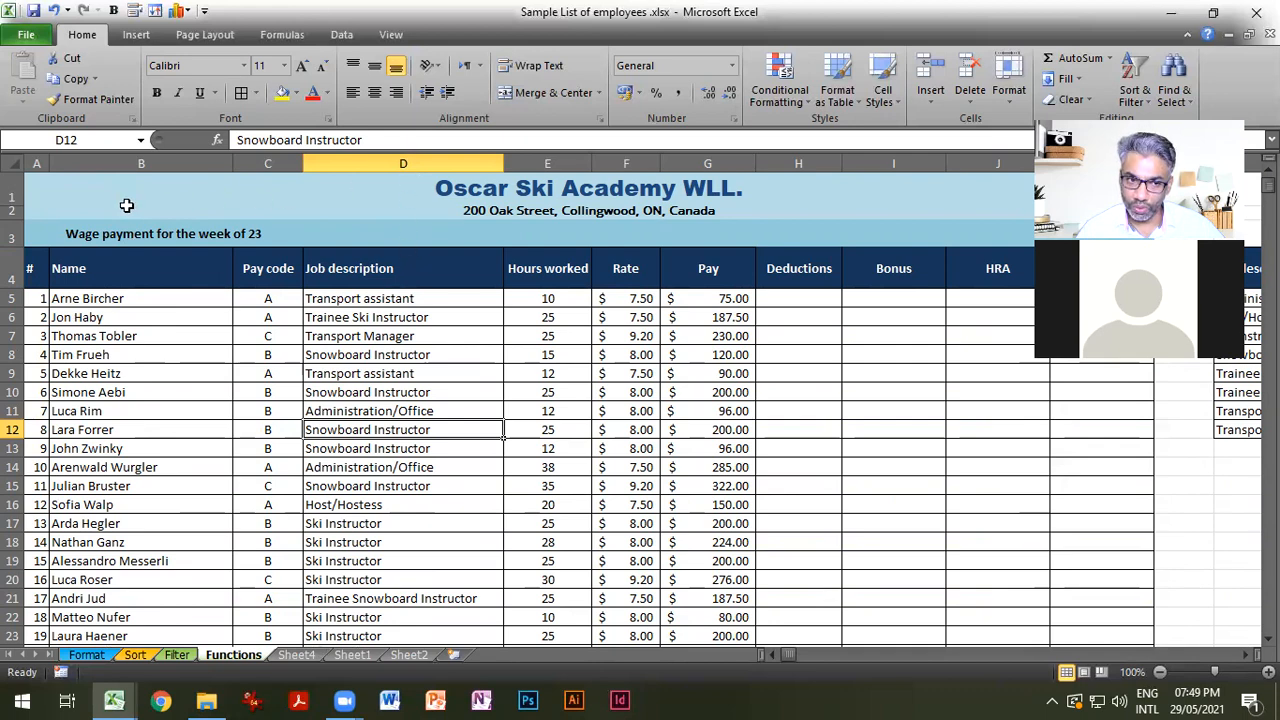
scroll(168, 318, "down", 3)
scroll(171, 320, "up", 3)
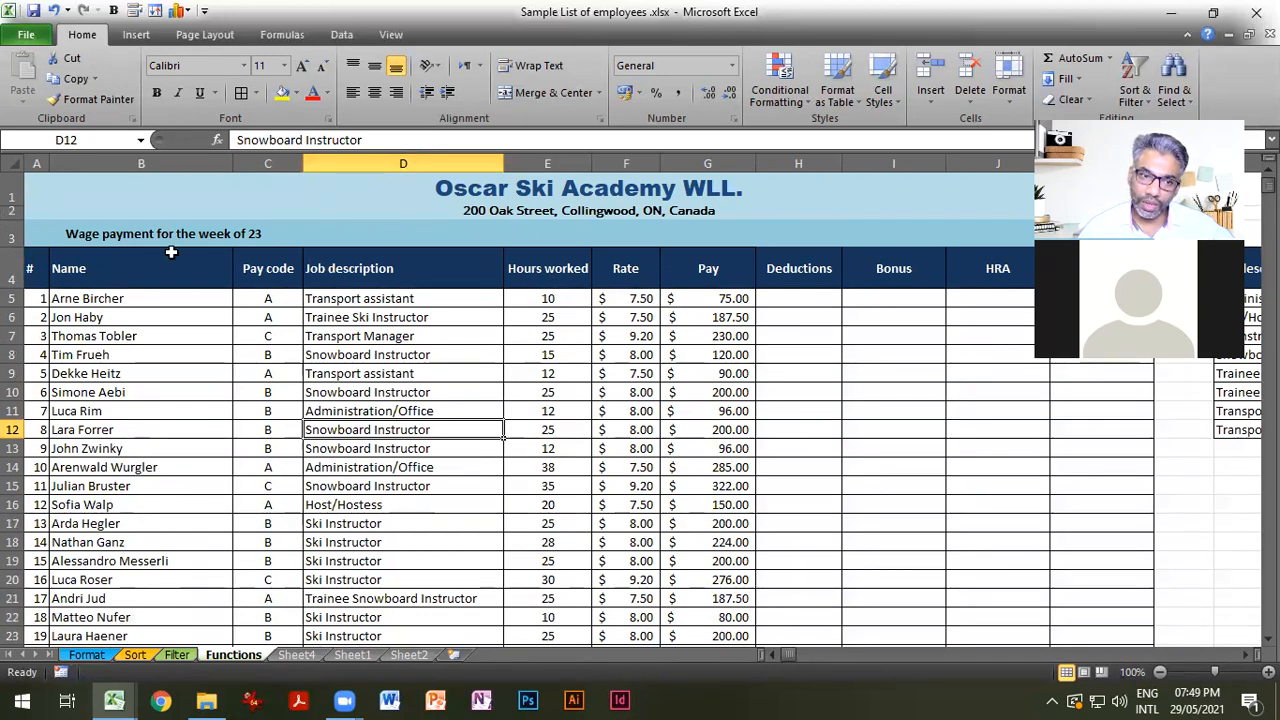
Highlight rows 1 to 4, which hold the title and column headers above the employee data.
left_click(12, 190)
left_click(12, 211)
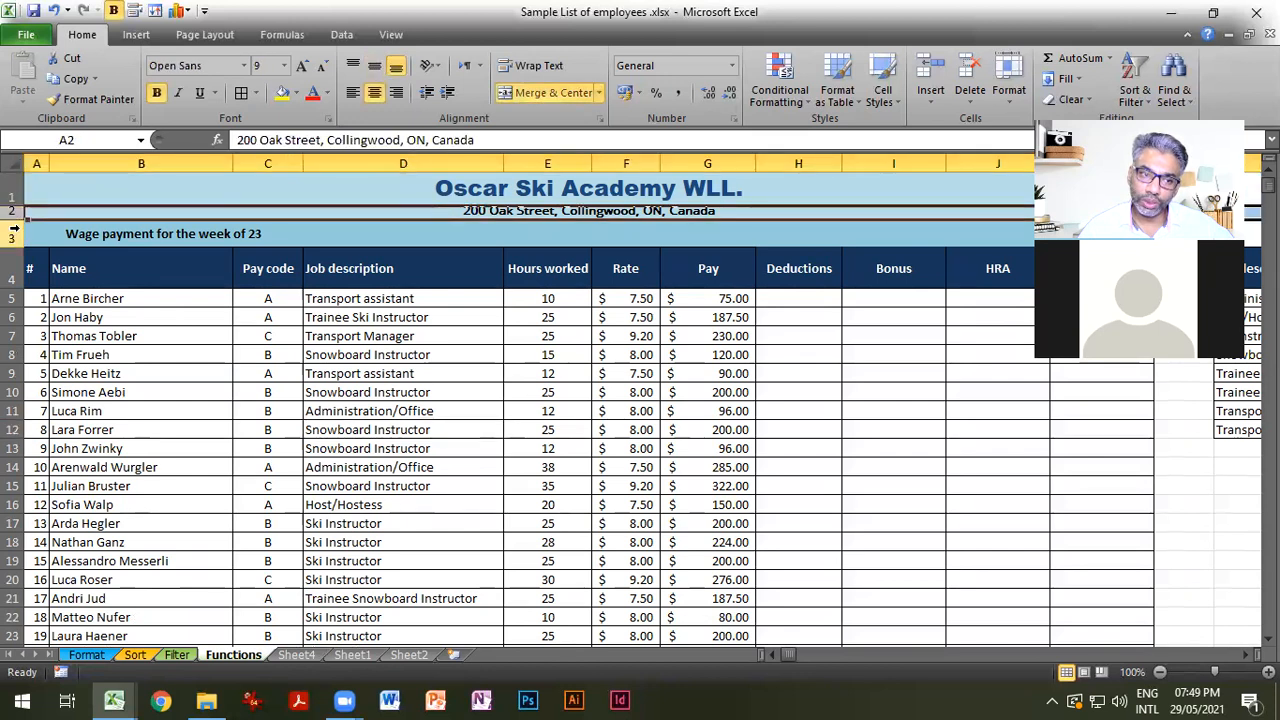
left_click(12, 233)
left_click(12, 268)
left_click(14, 195)
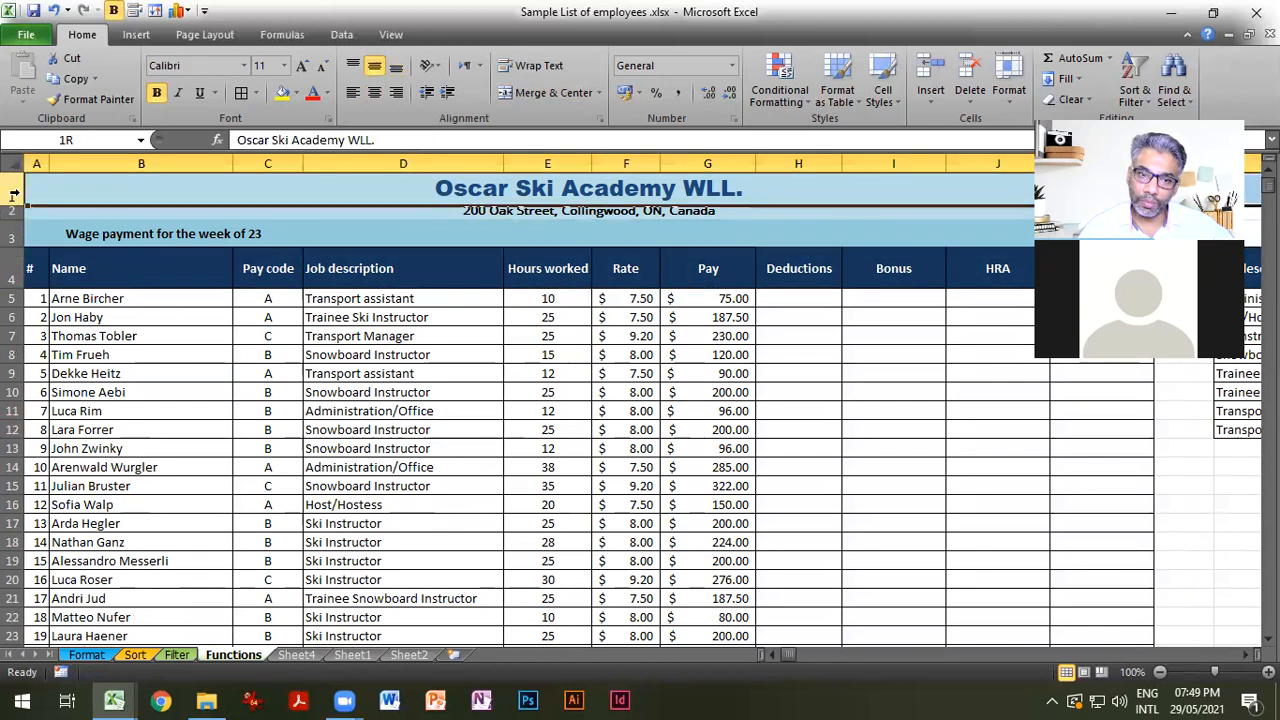
left_click_drag(14, 195, 14, 270)
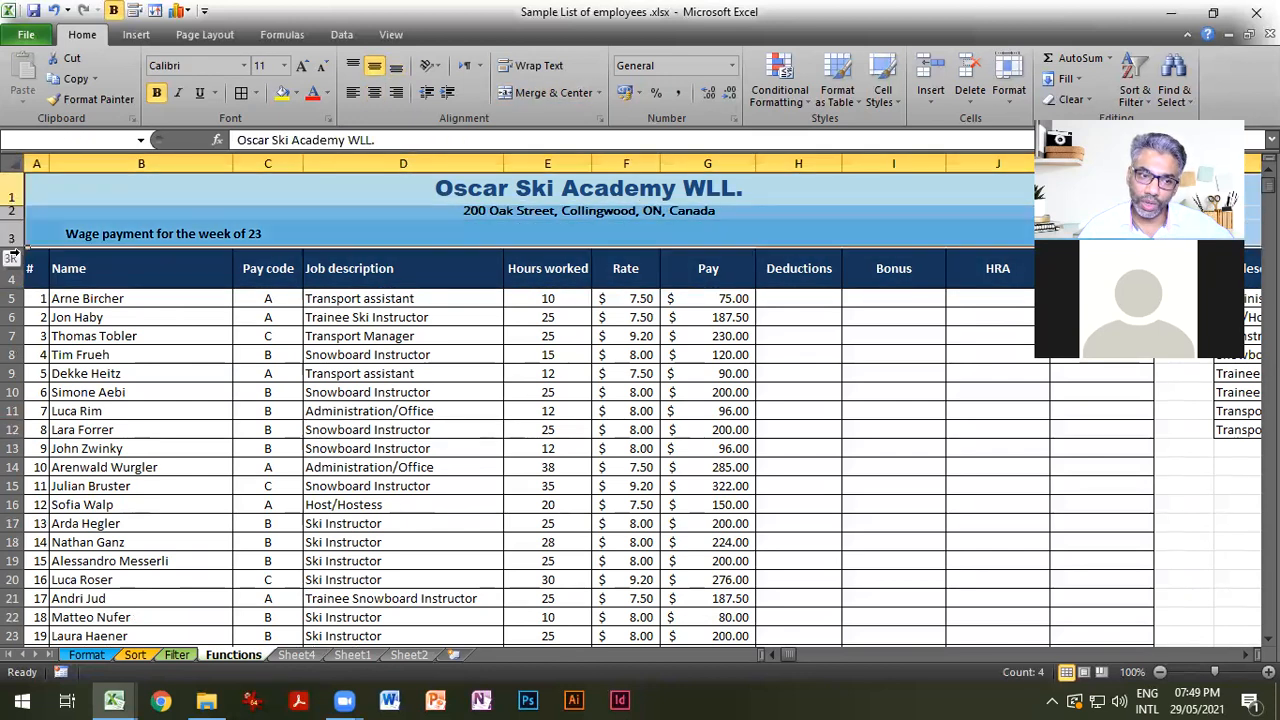
left_click(368, 392)
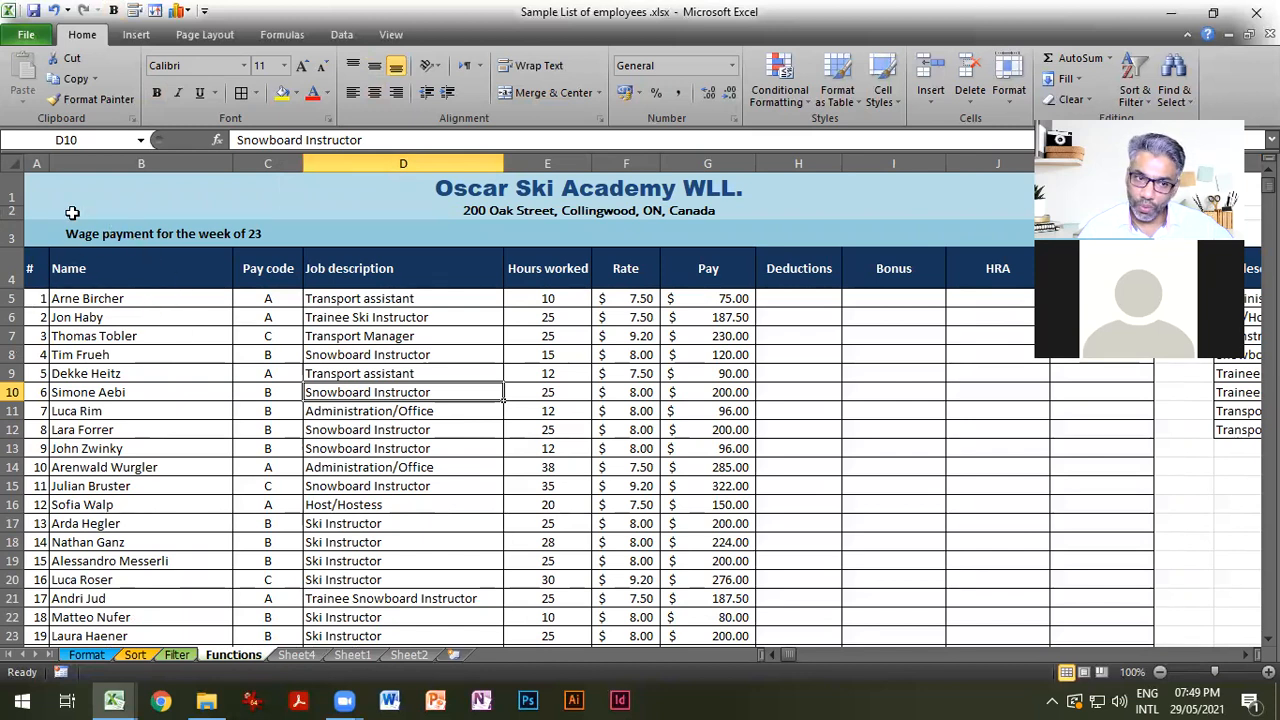
Freeze the panes at cell A5 so rows 1 to 4 stay in place, and check by scrolling.
left_click(43, 298)
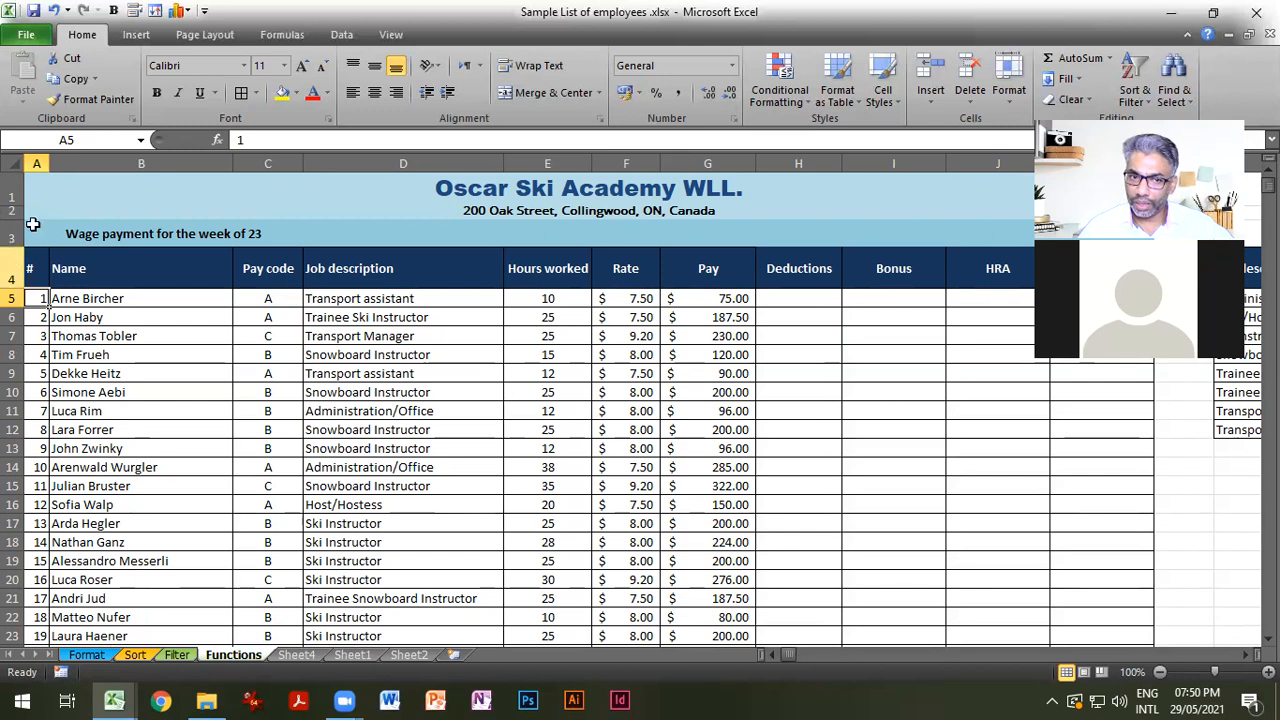
left_click(374, 34)
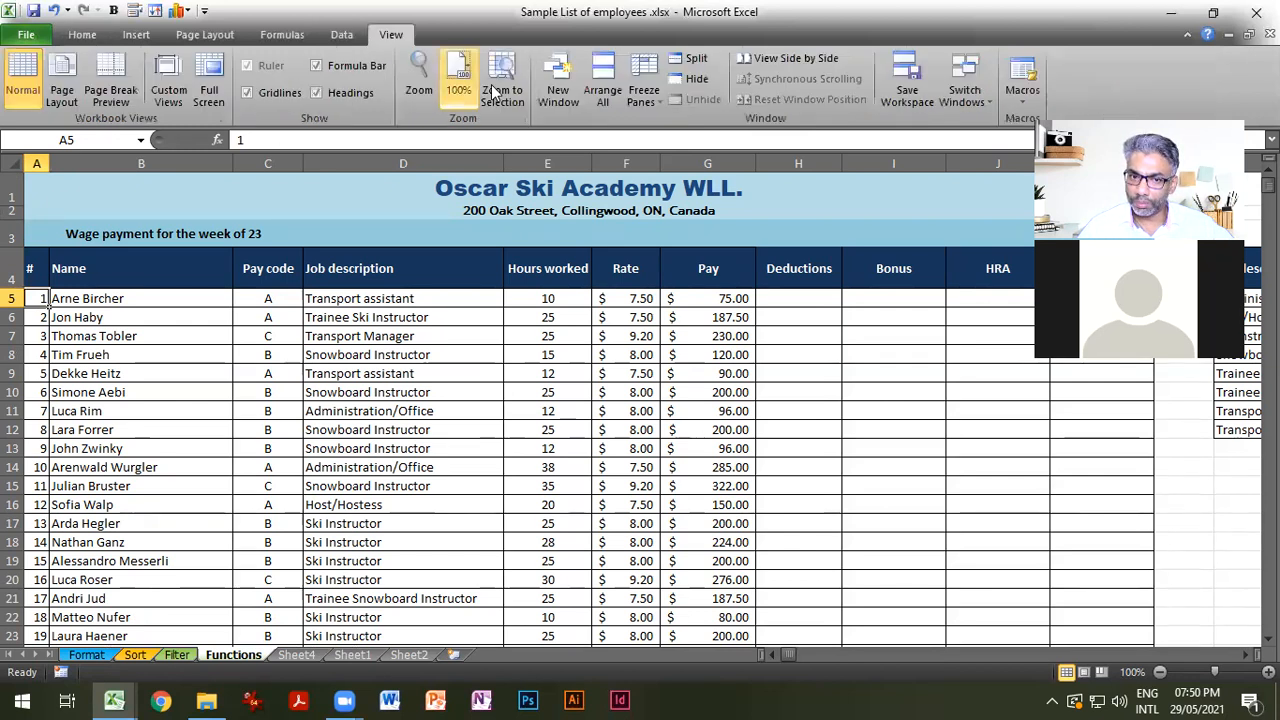
left_click(643, 100)
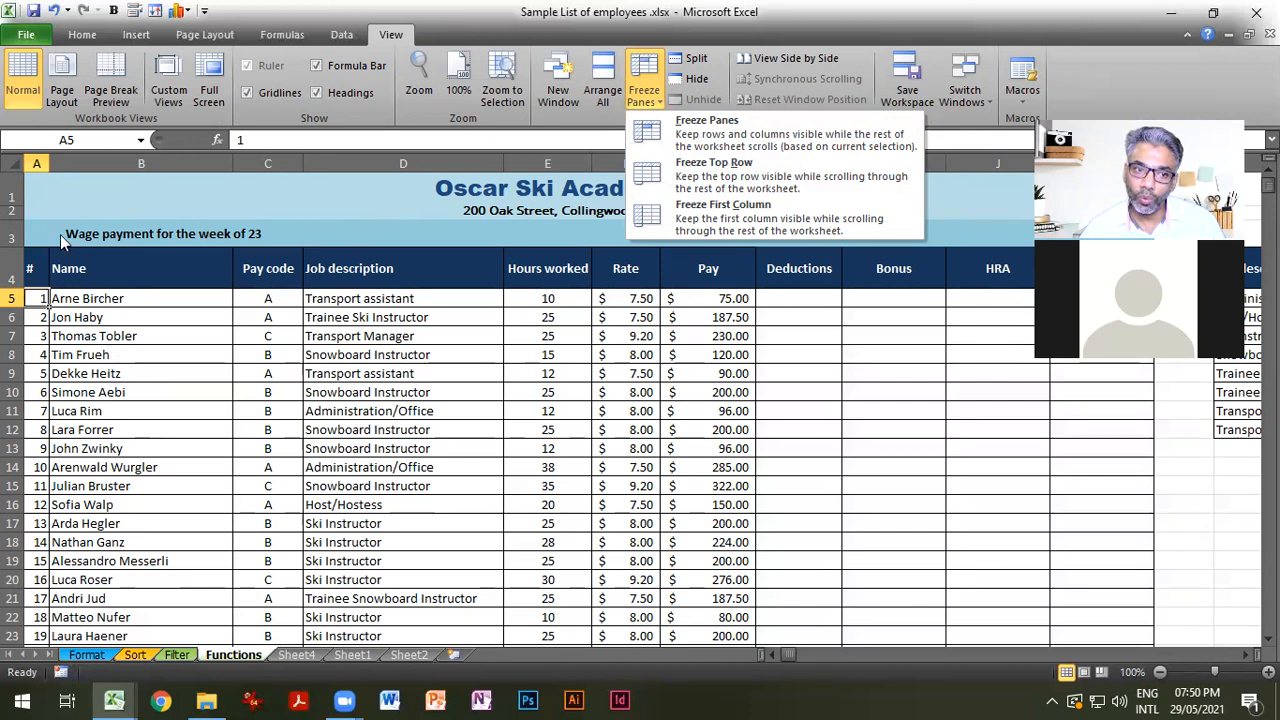
left_click(645, 135)
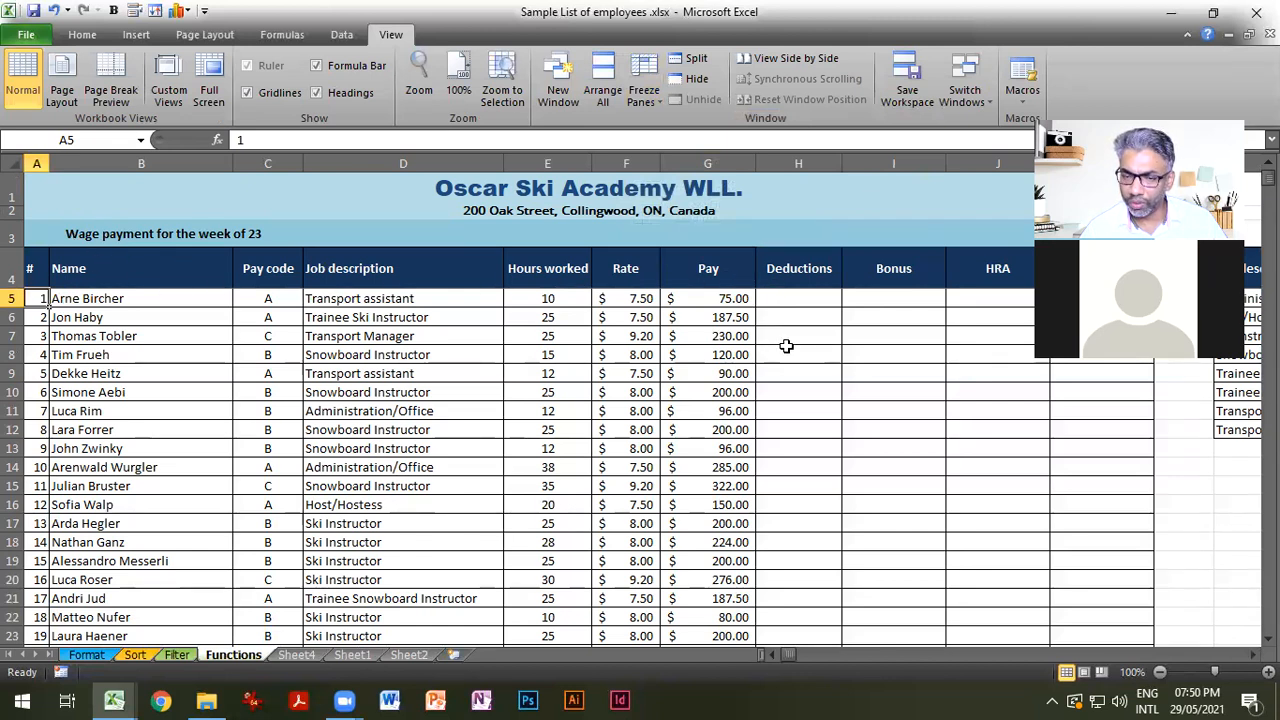
scroll(592, 476, "down", 5)
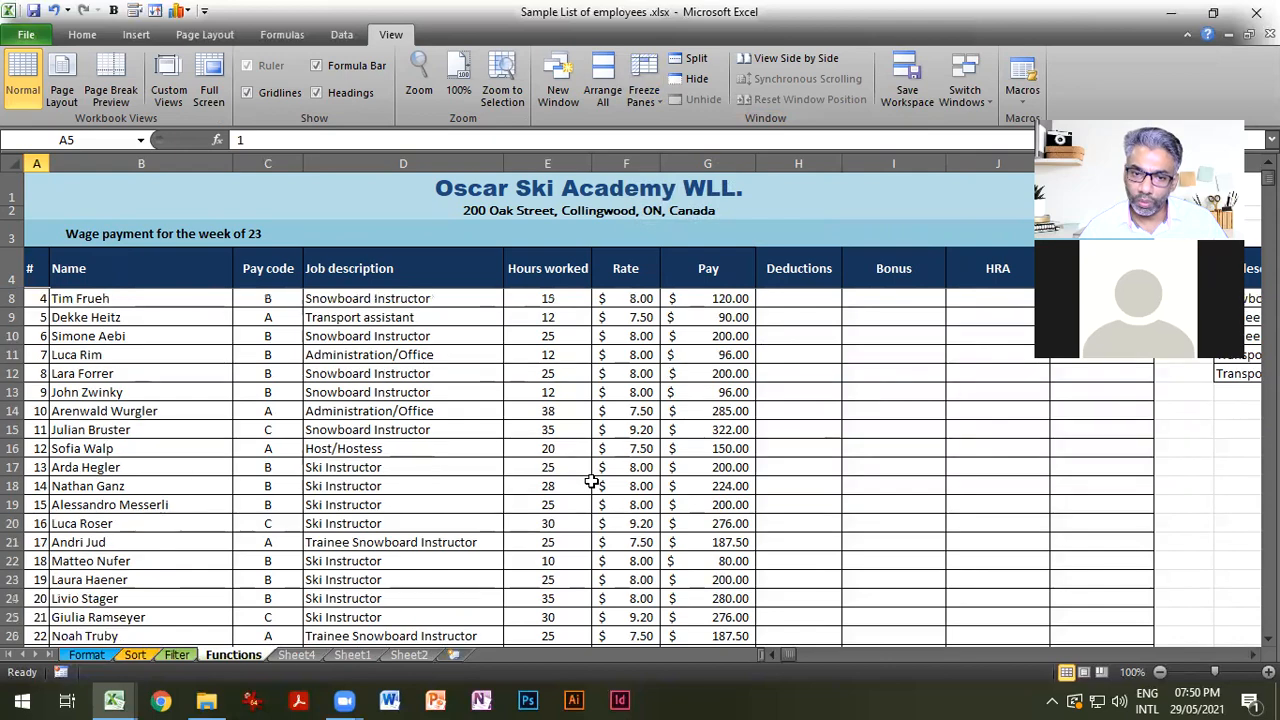
scroll(592, 484, "up", 3)
scroll(592, 484, "up", 1)
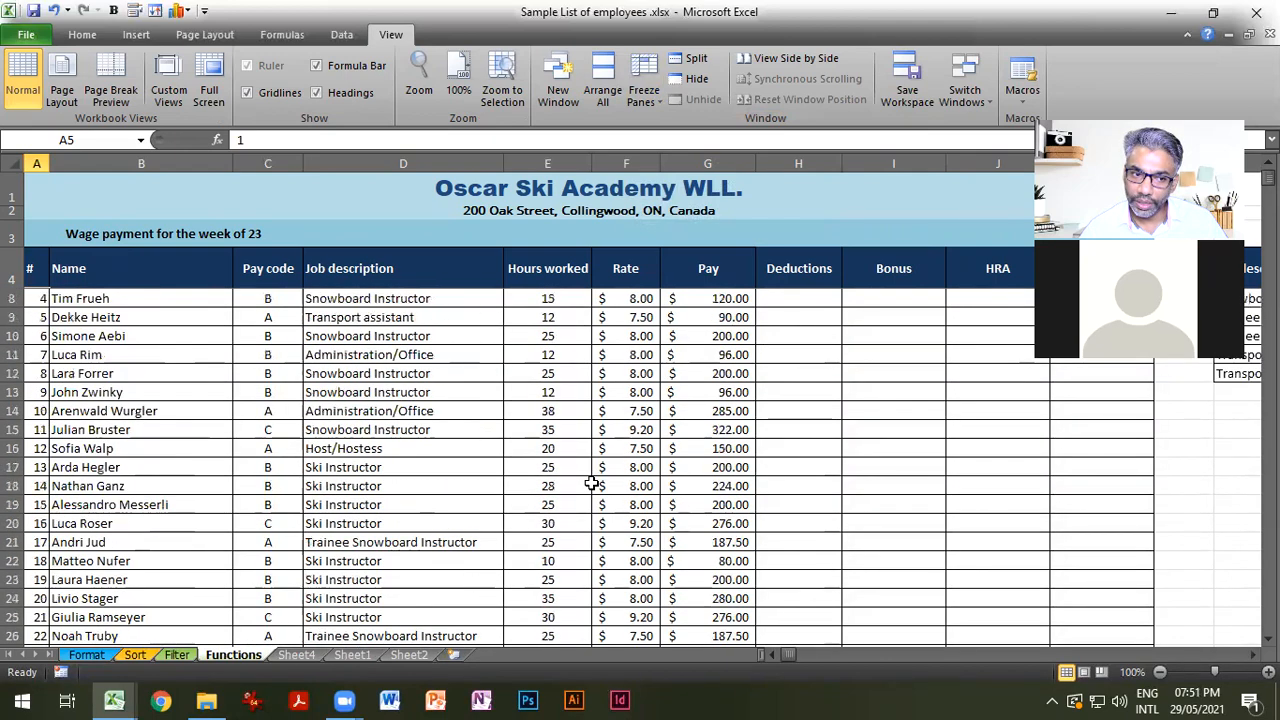
Total the Hours worked column in cell E46 using AutoSum over the range E5:E45.
scroll(592, 484, "down", 4)
scroll(597, 377, "down", 7)
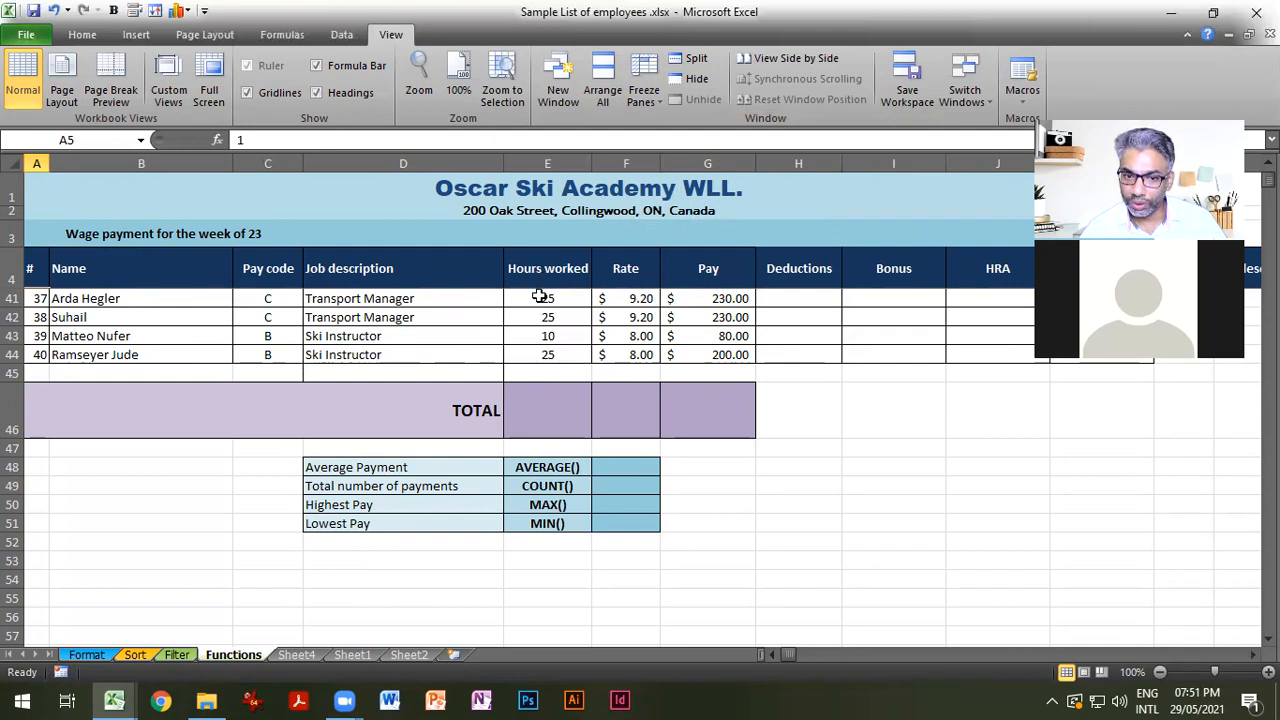
left_click(554, 408)
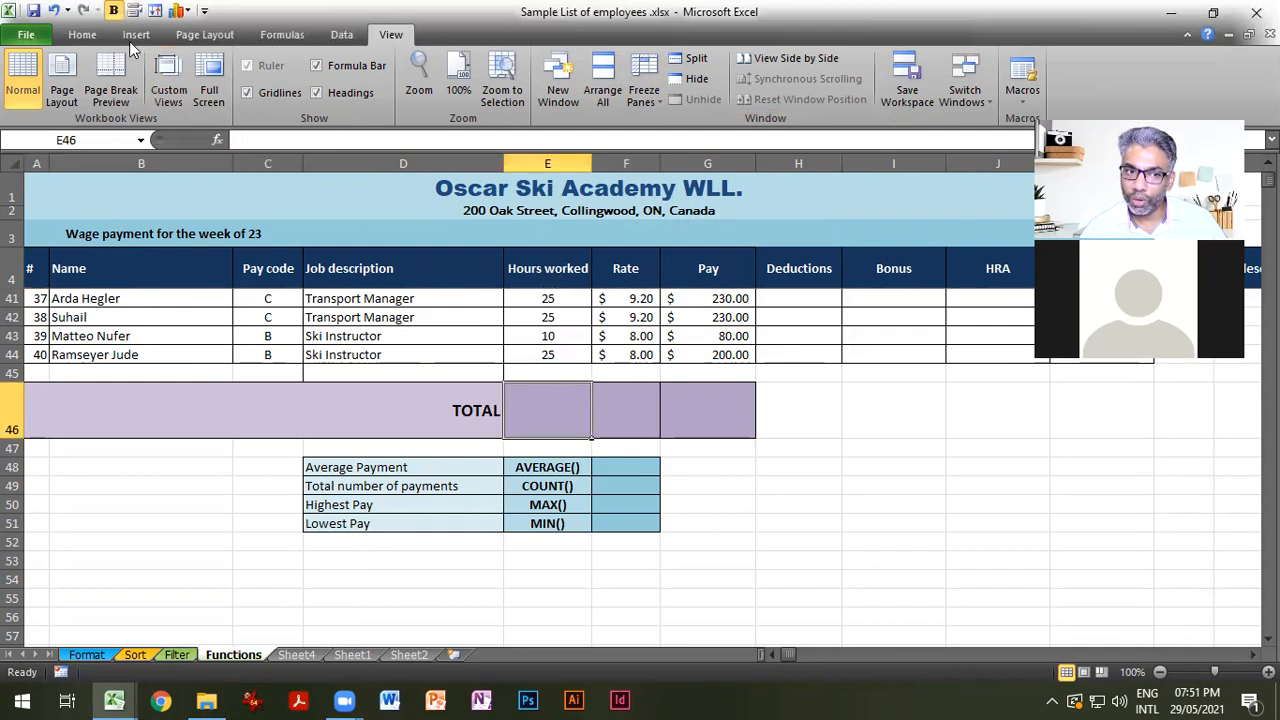
left_click(86, 35)
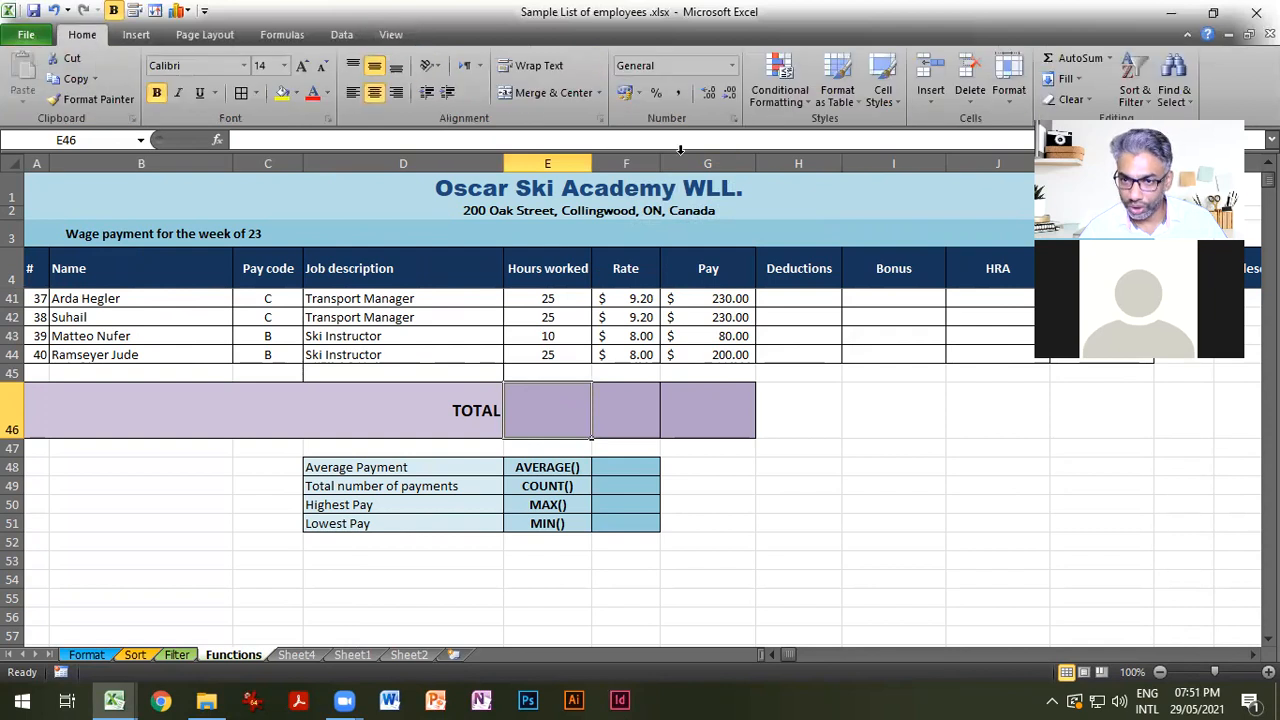
left_click(1074, 60)
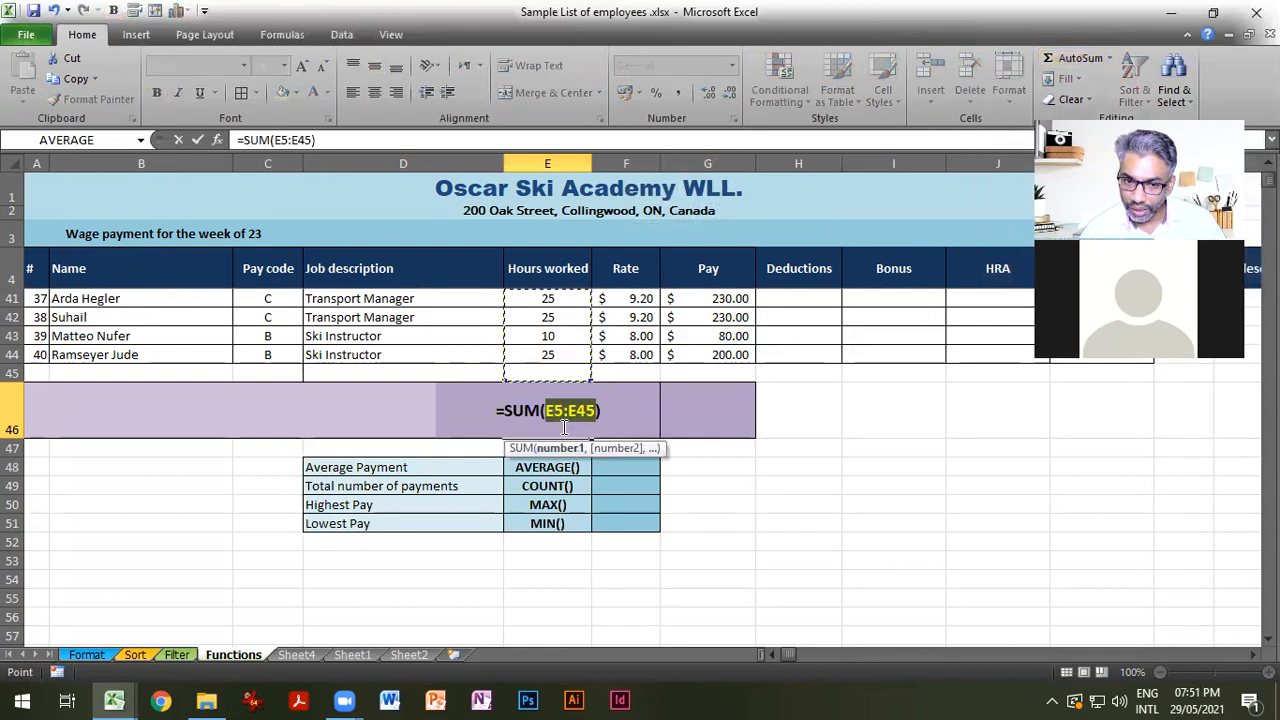
scroll(568, 344, "up", 12)
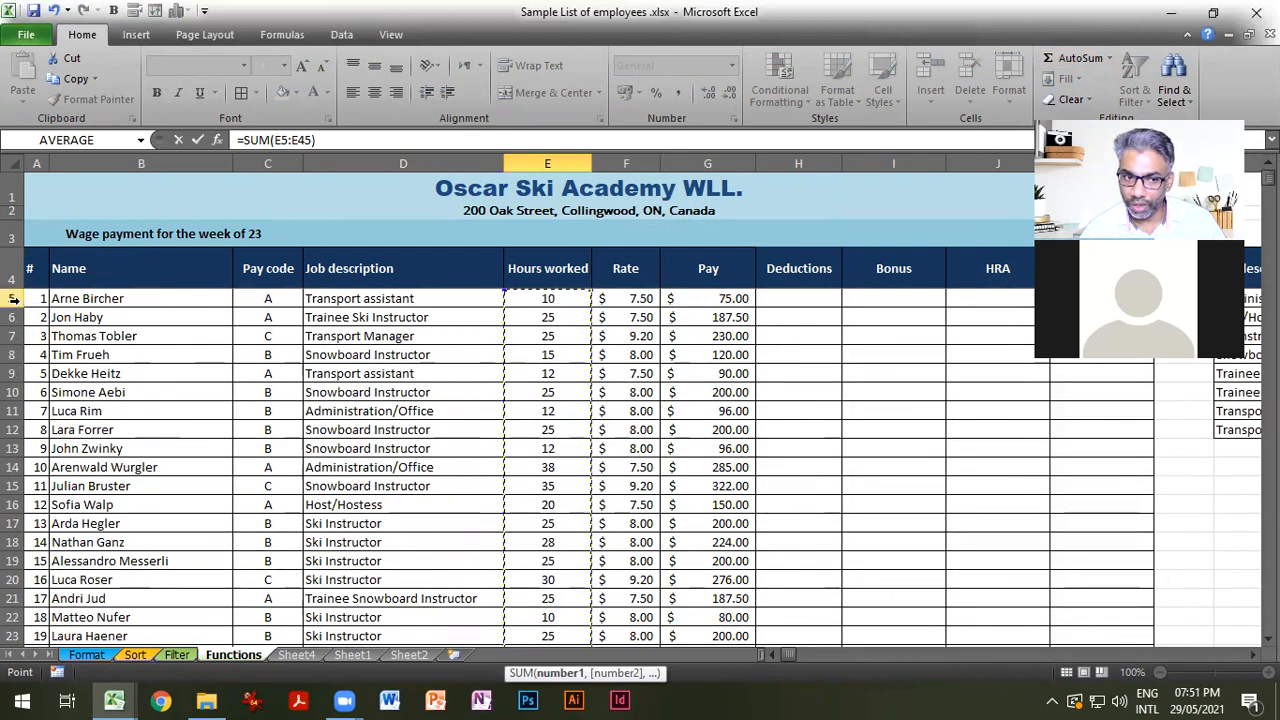
scroll(552, 340, "down", 10)
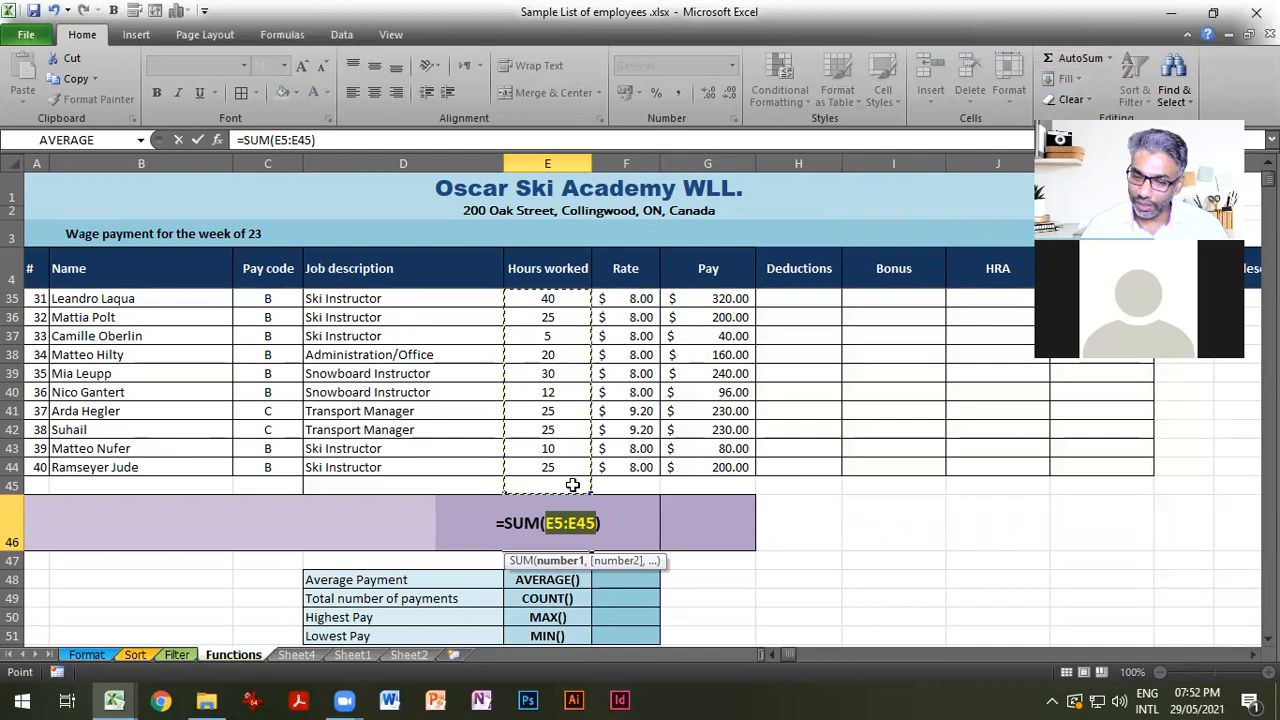
key("Return")
Enter the plain number 919 in cell H46, beside the TOTAL row.
left_click(823, 532)
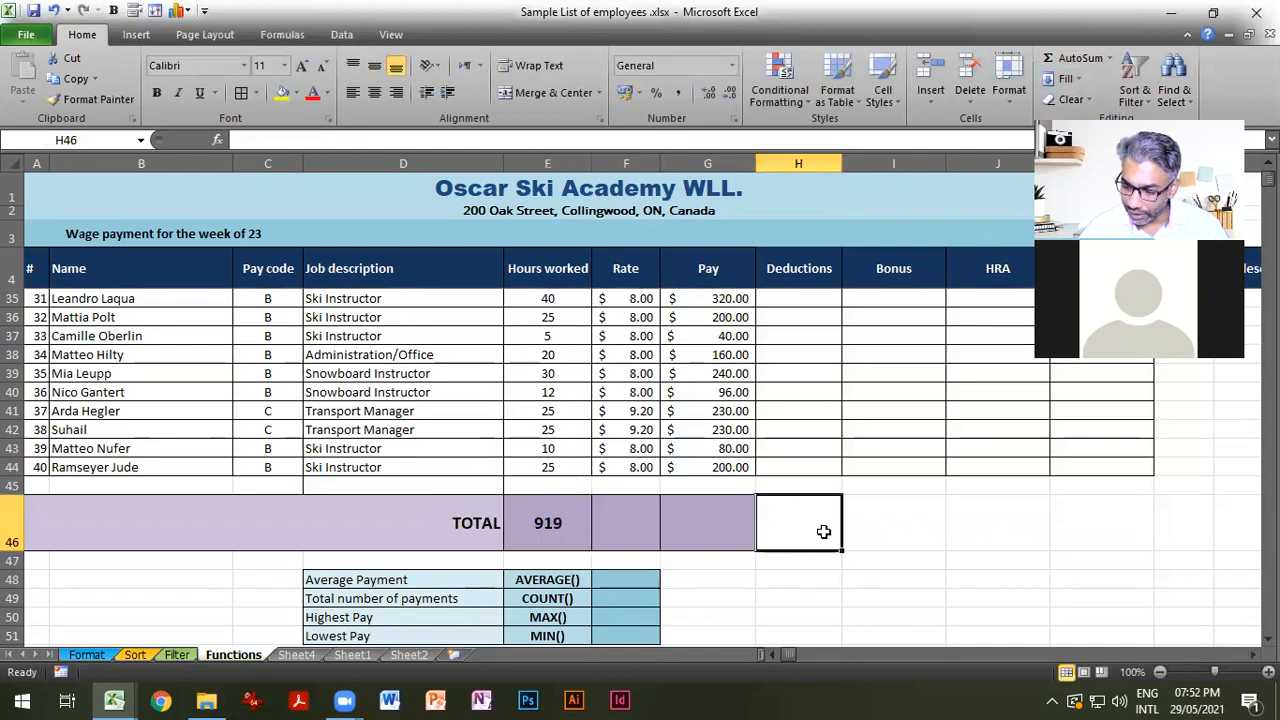
type("9")
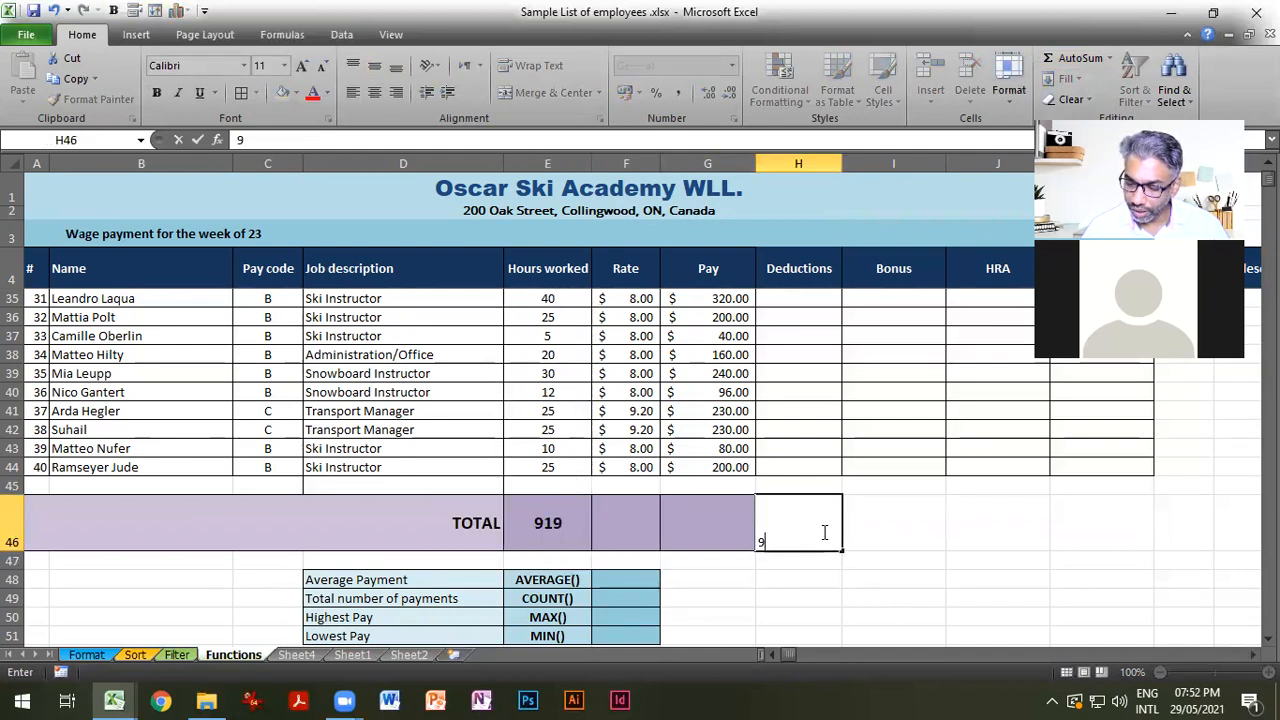
type("99")
key("Return")
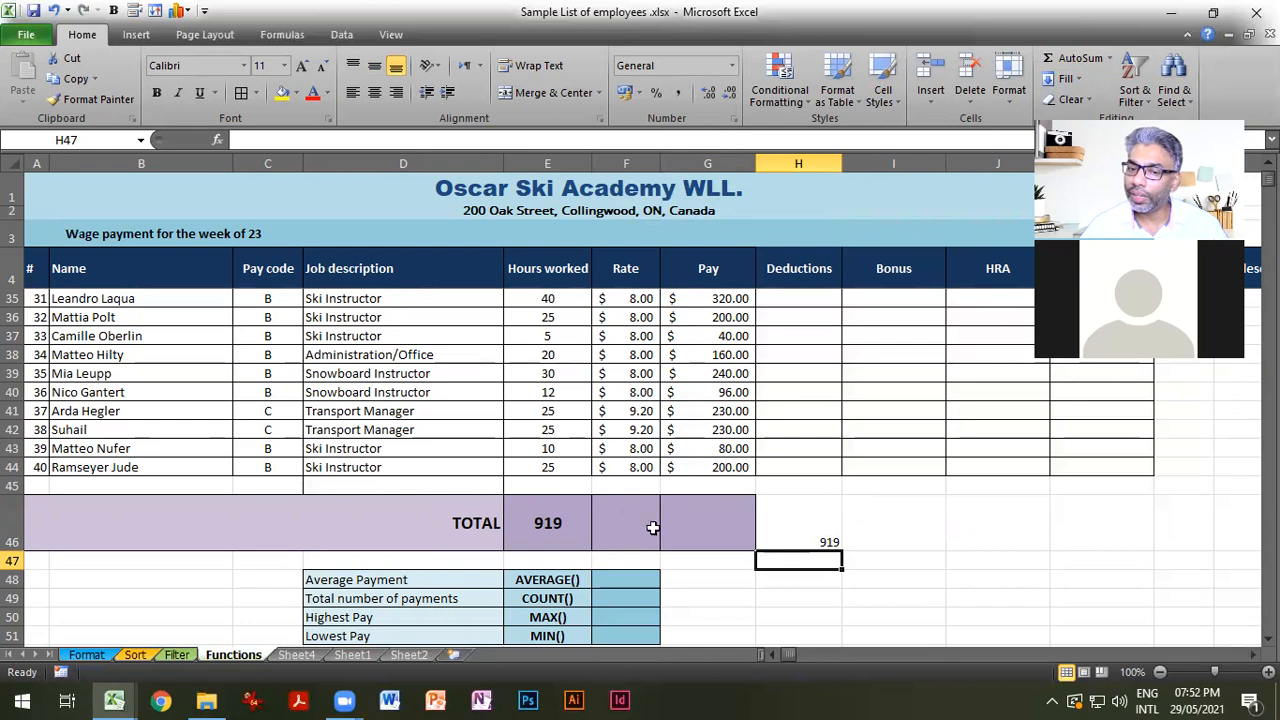
Enter 100 in cell E45, the blank cell between the last employee's hours and the total.
left_click(548, 483)
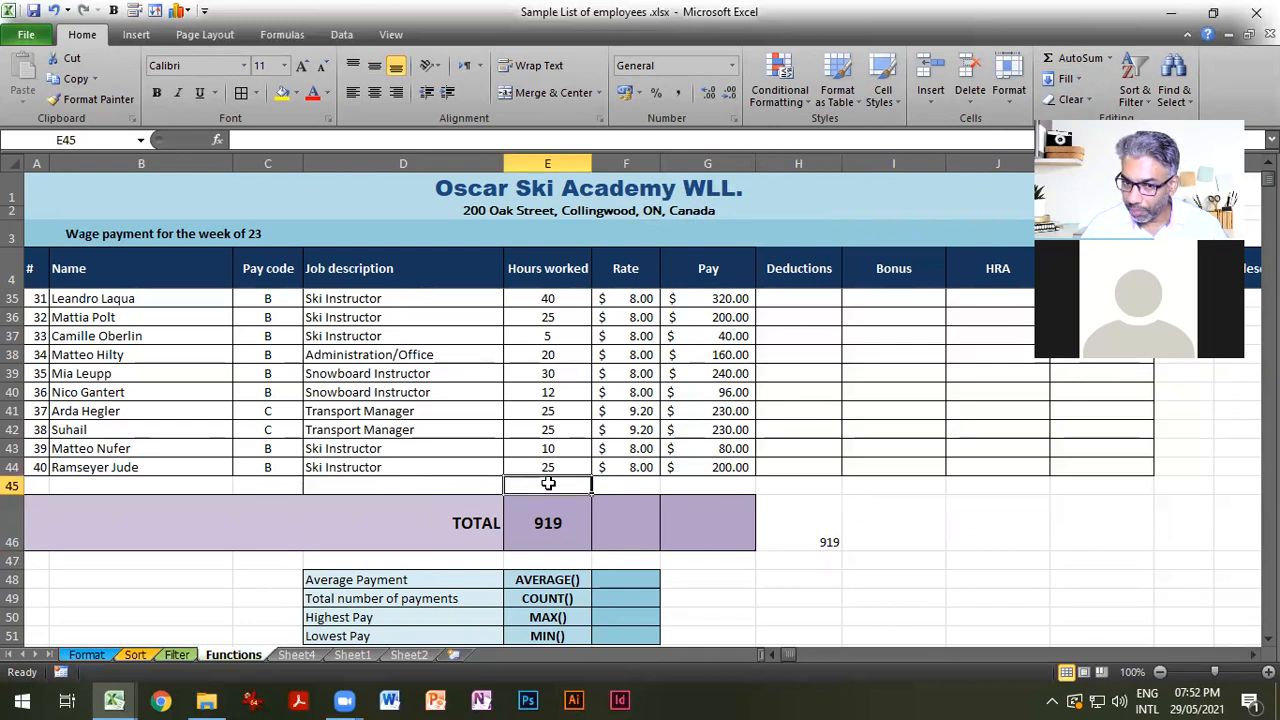
type("100")
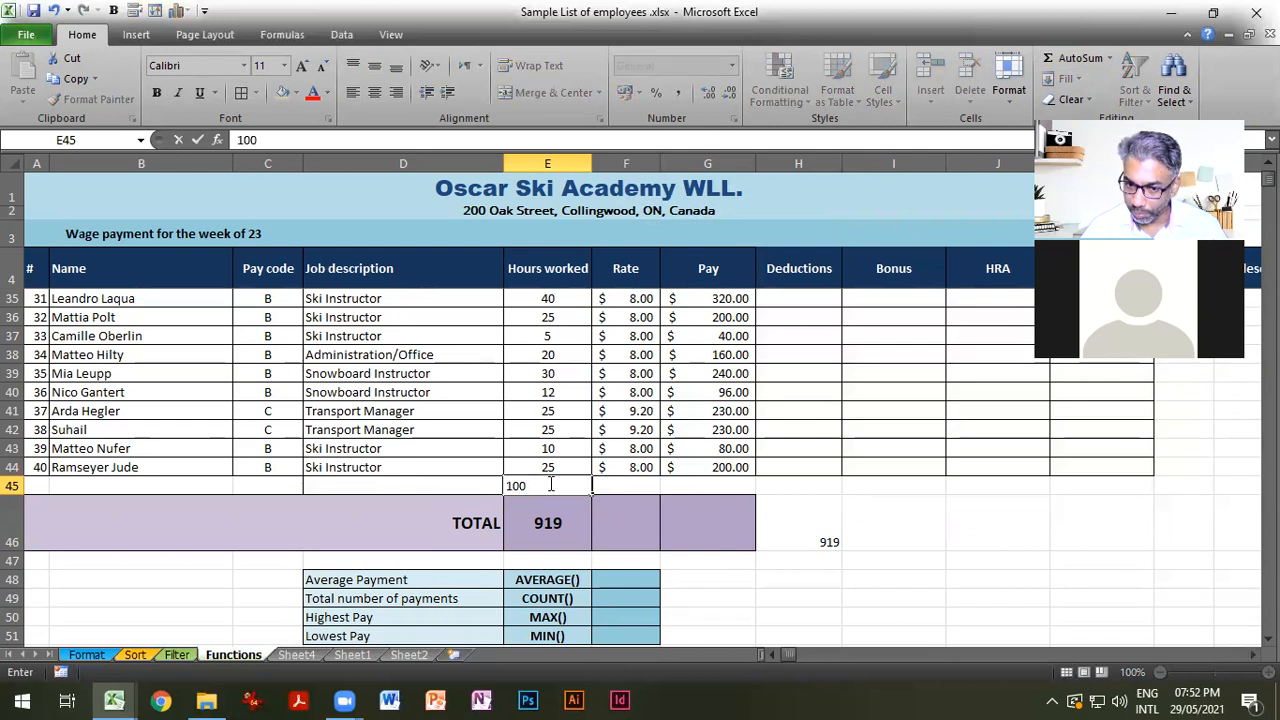
key("Return")
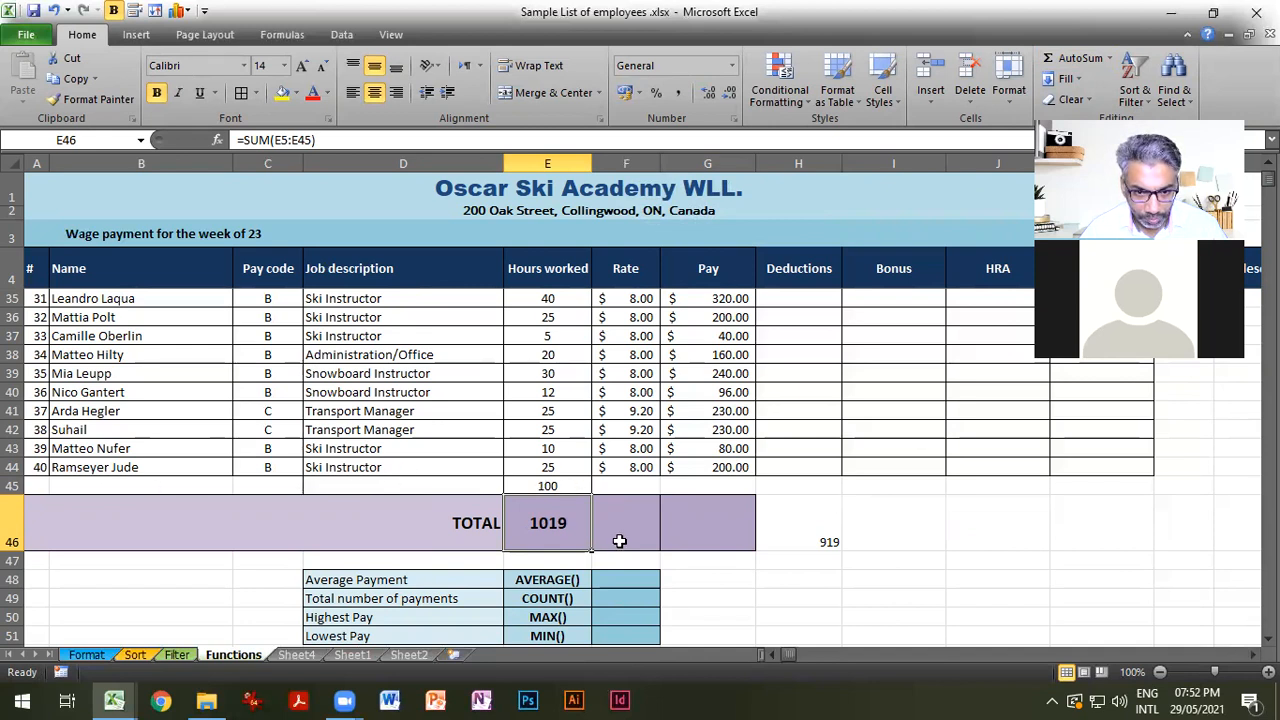
Set the font colour of cell E45 to white so its number is hidden against the background.
left_click(569, 486)
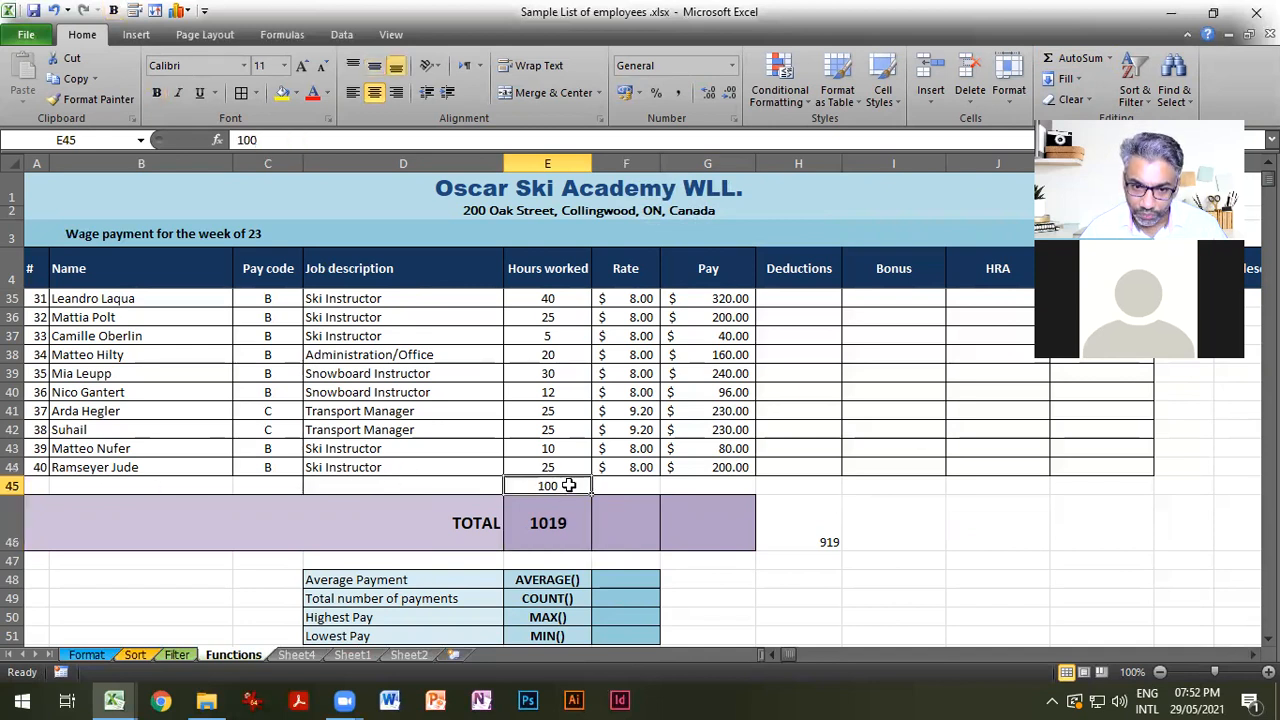
left_click(325, 91)
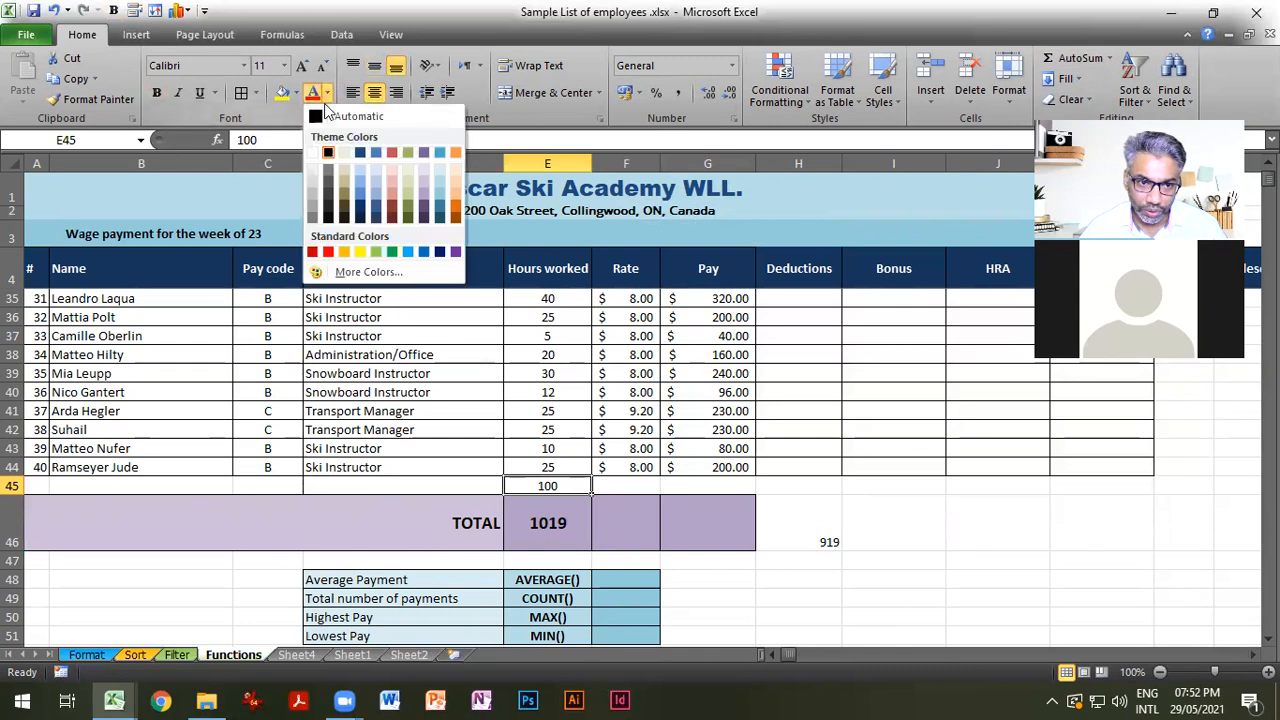
left_click(315, 155)
left_click(885, 522)
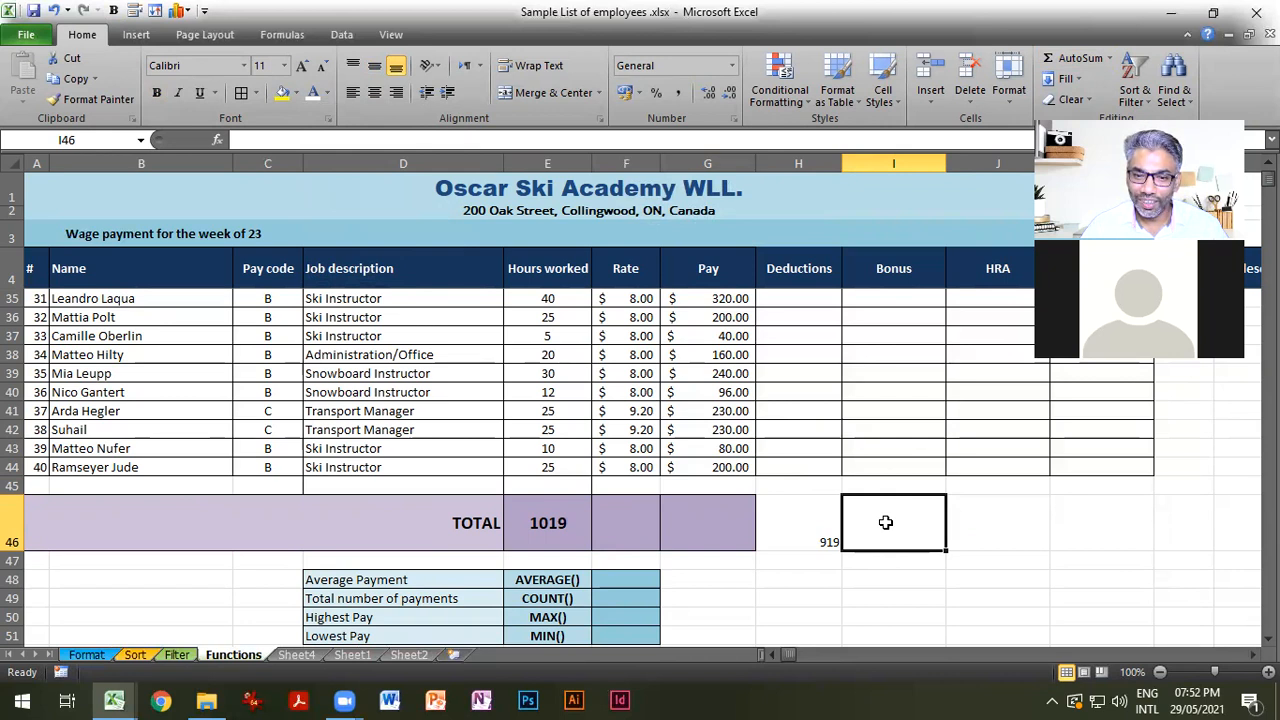
Set the font colour of cell E45 back to black and change its value to 1000.
left_click(533, 486)
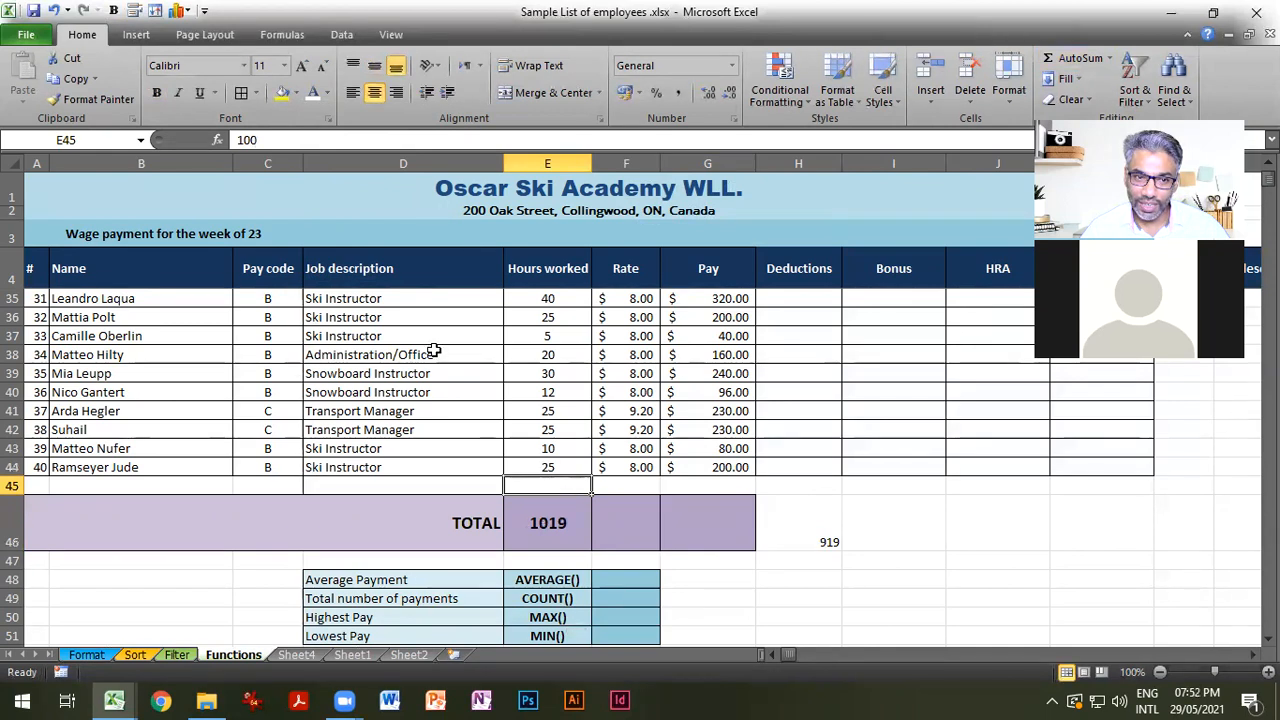
left_click(326, 94)
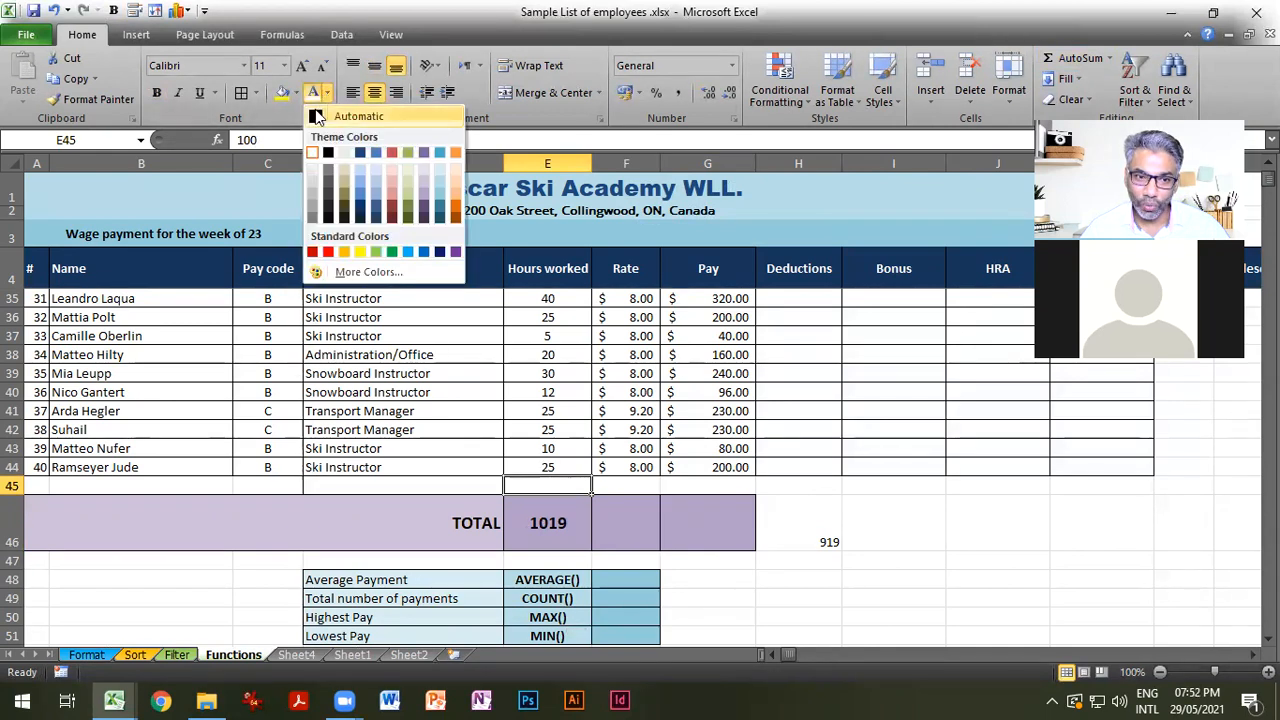
left_click(328, 152)
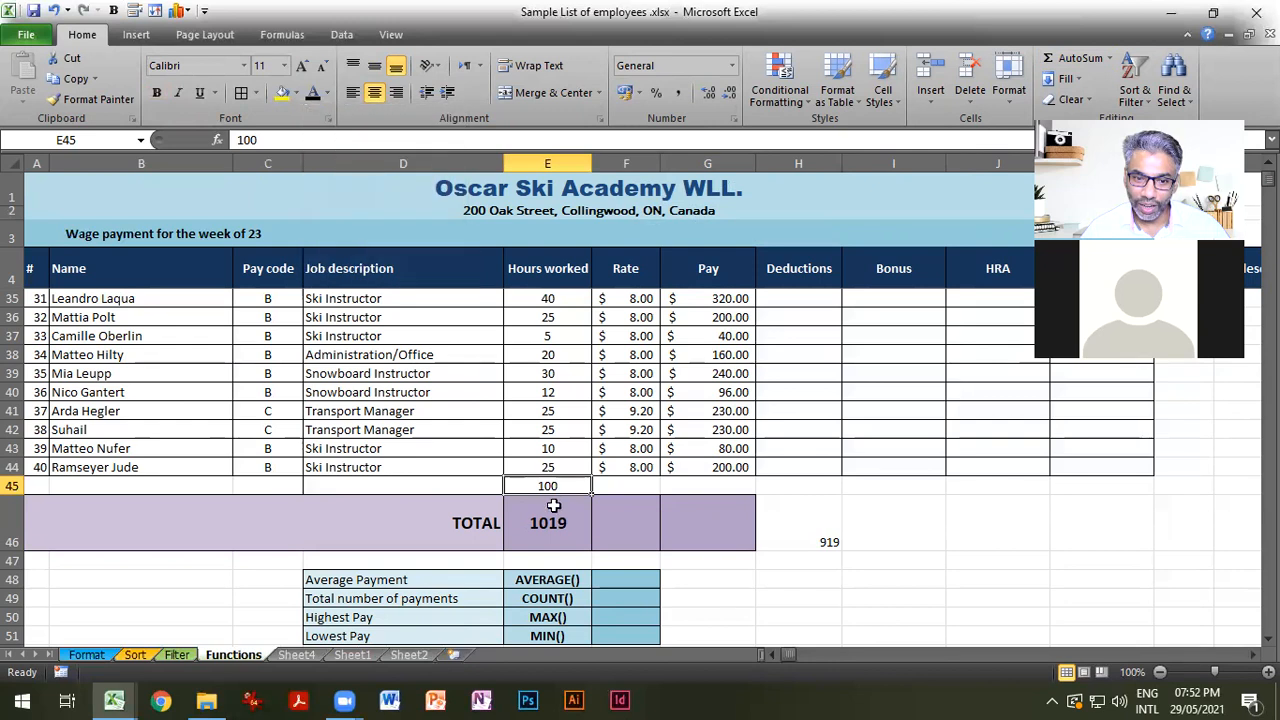
double_click(571, 485)
type("0")
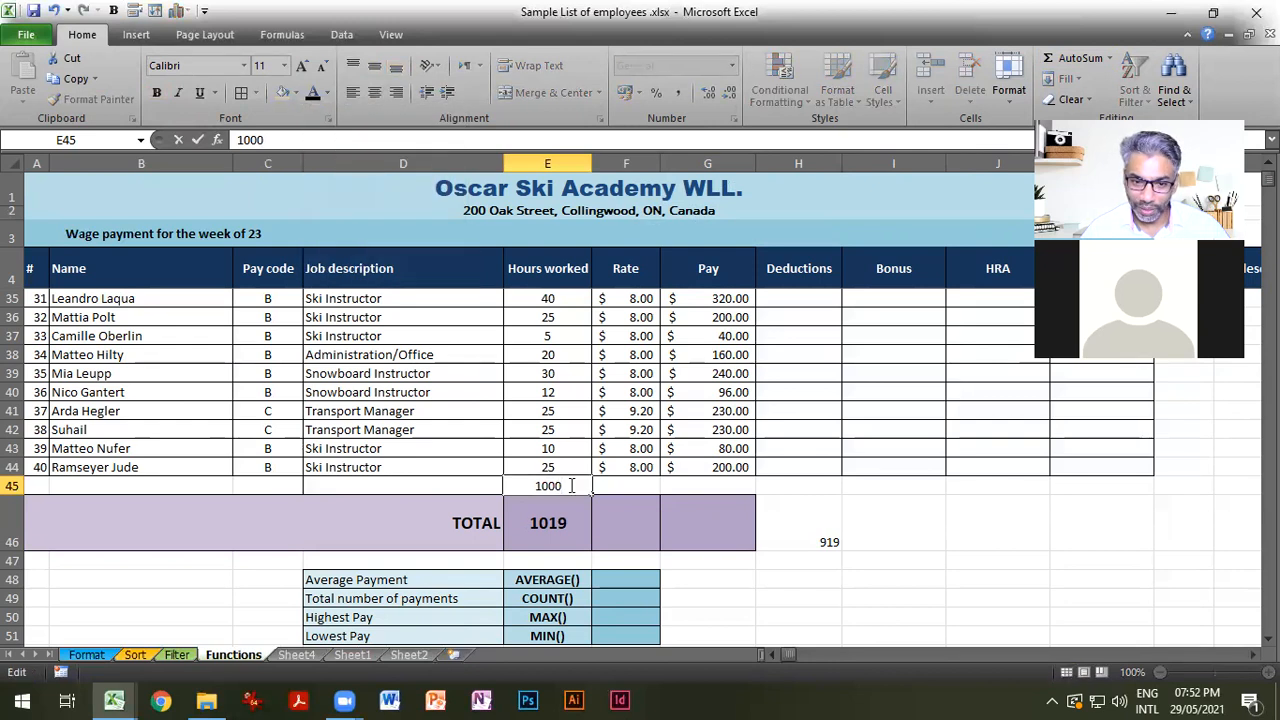
key("Return")
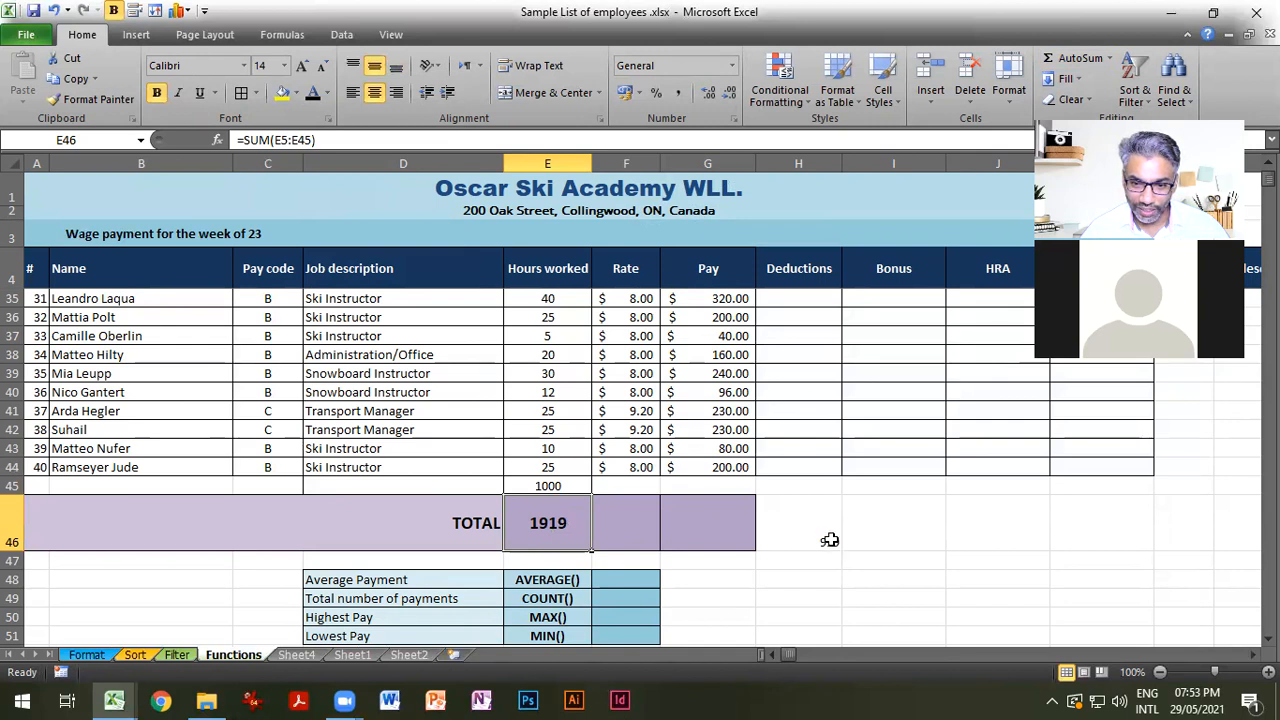
Hide the number 1000 in cell E45 by setting its font colour to white.
left_click(552, 487)
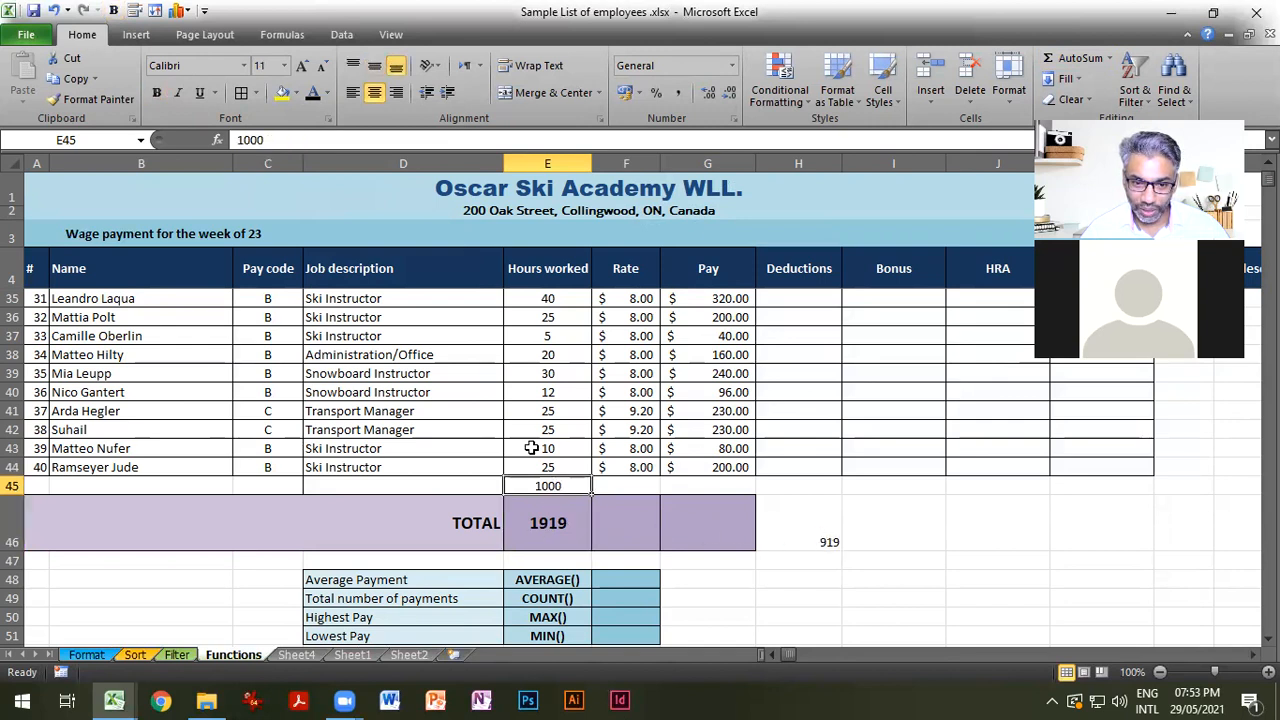
left_click(328, 94)
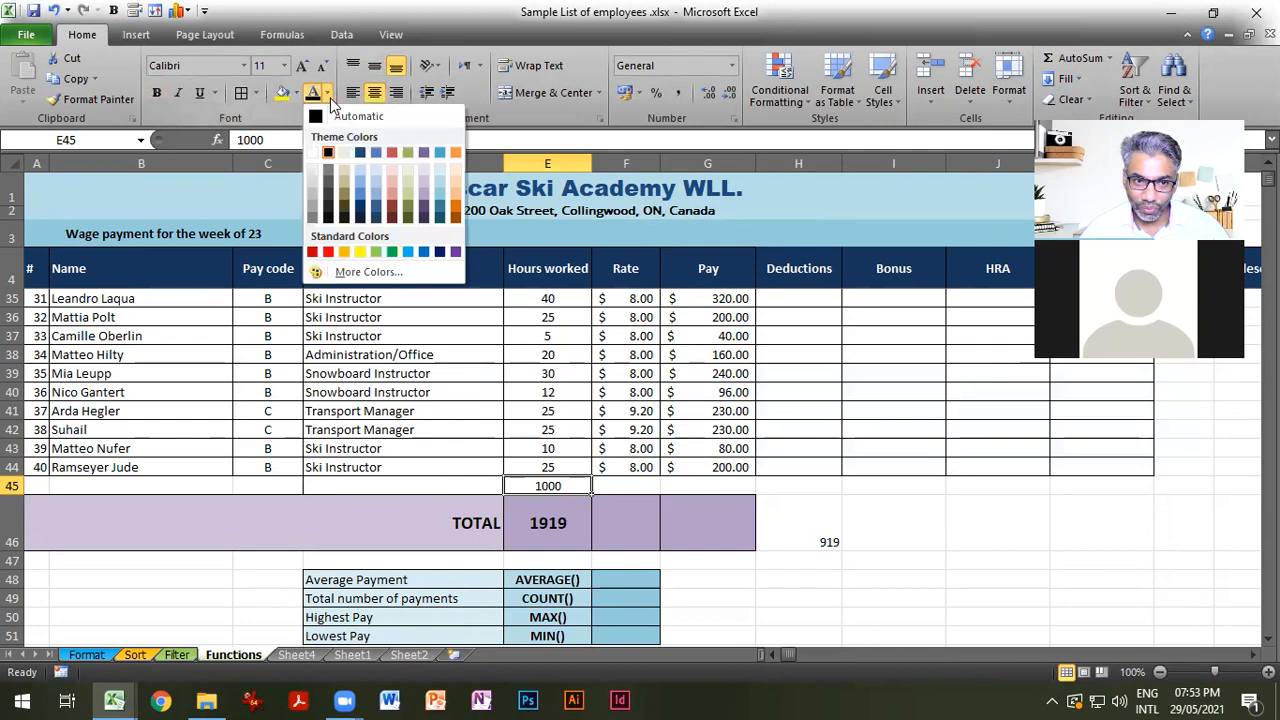
left_click(313, 153)
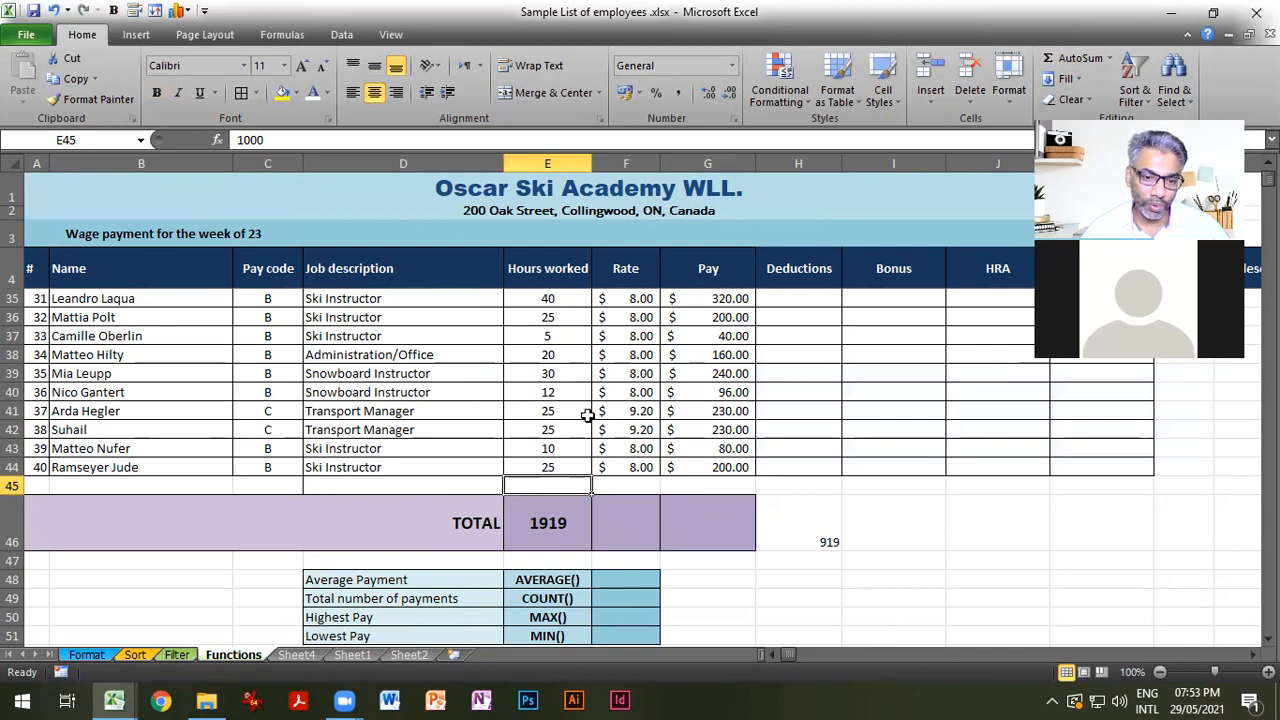
Change the SUM range in cell E46 to E5:E44, and enter the test text asdas in cell E45.
left_click(571, 523)
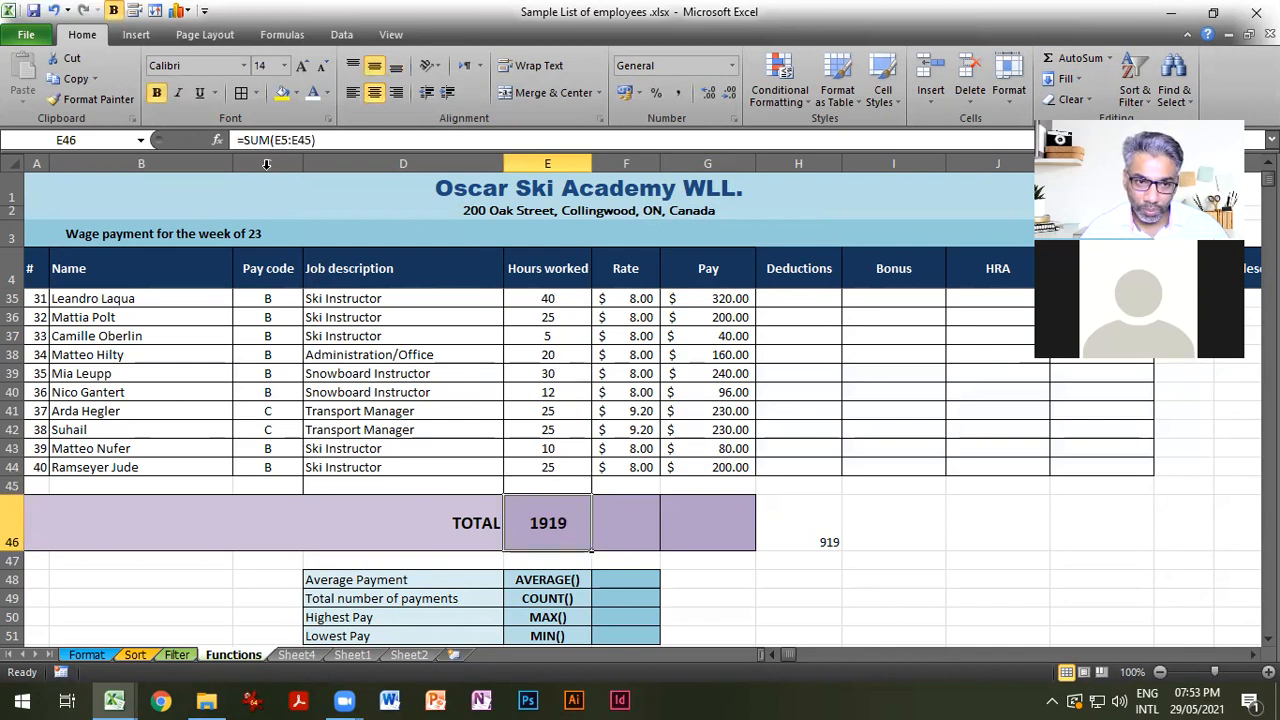
left_click(308, 140)
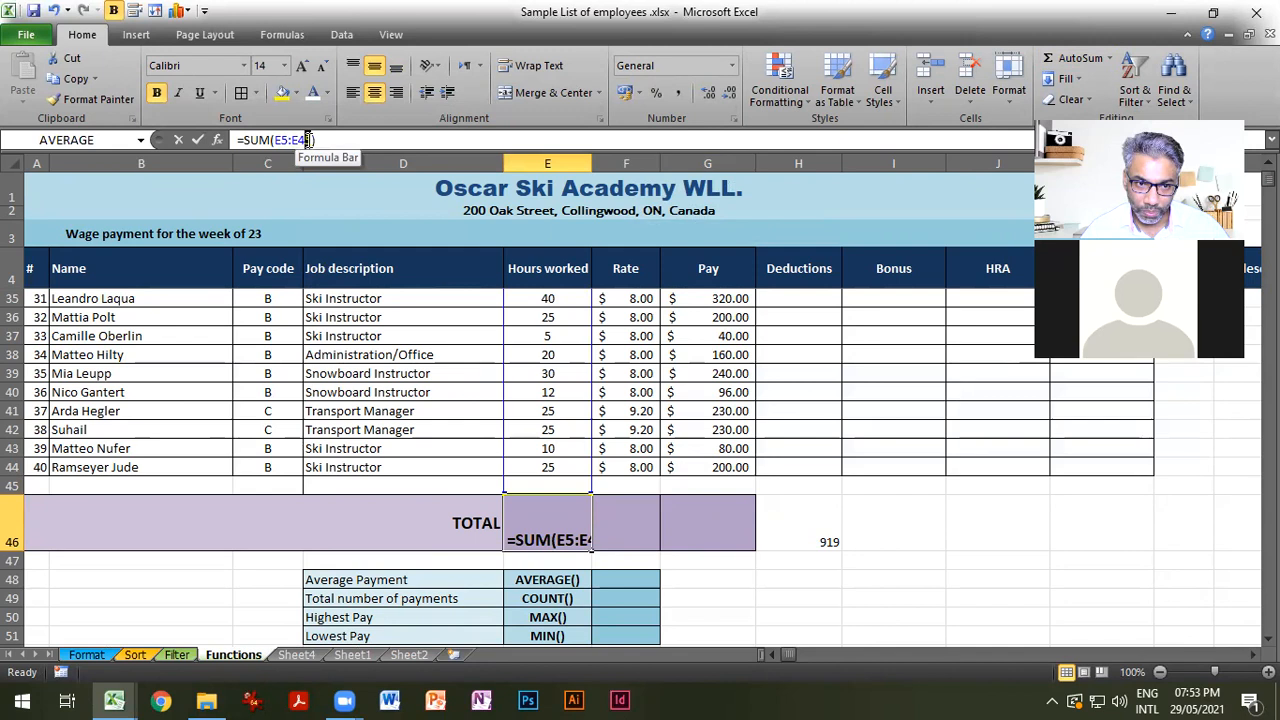
key("Return")
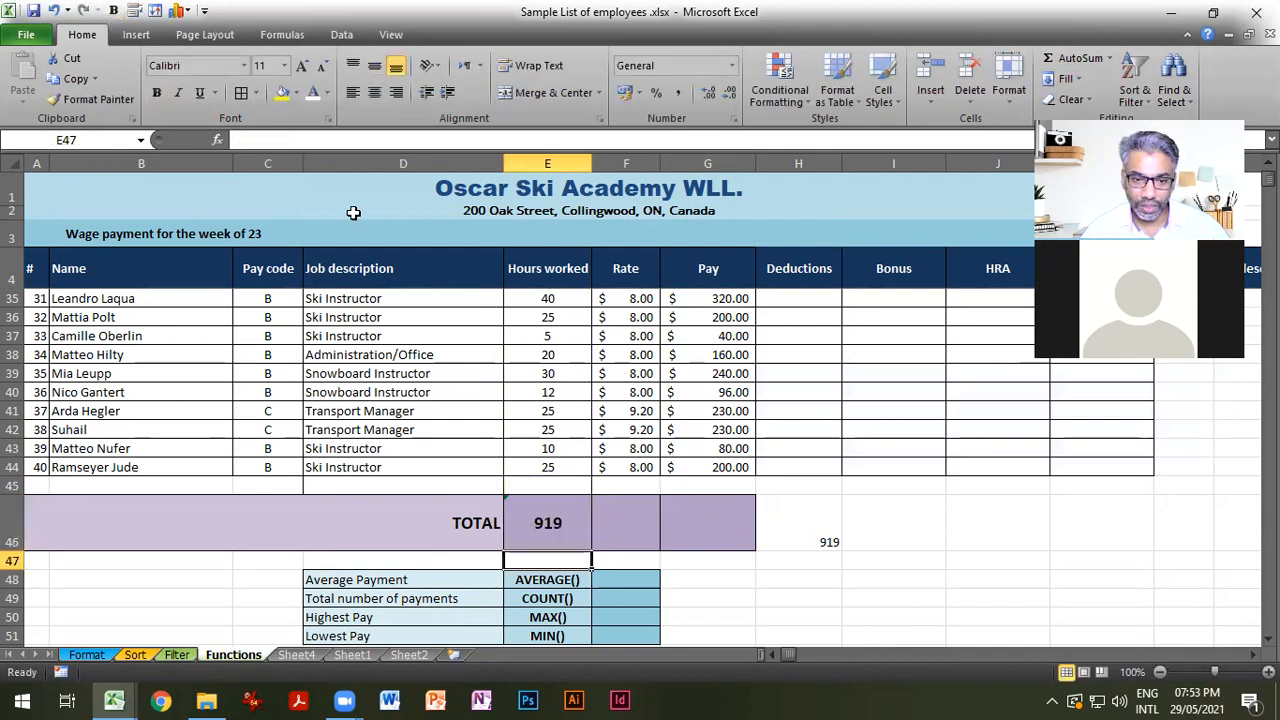
left_click(570, 485)
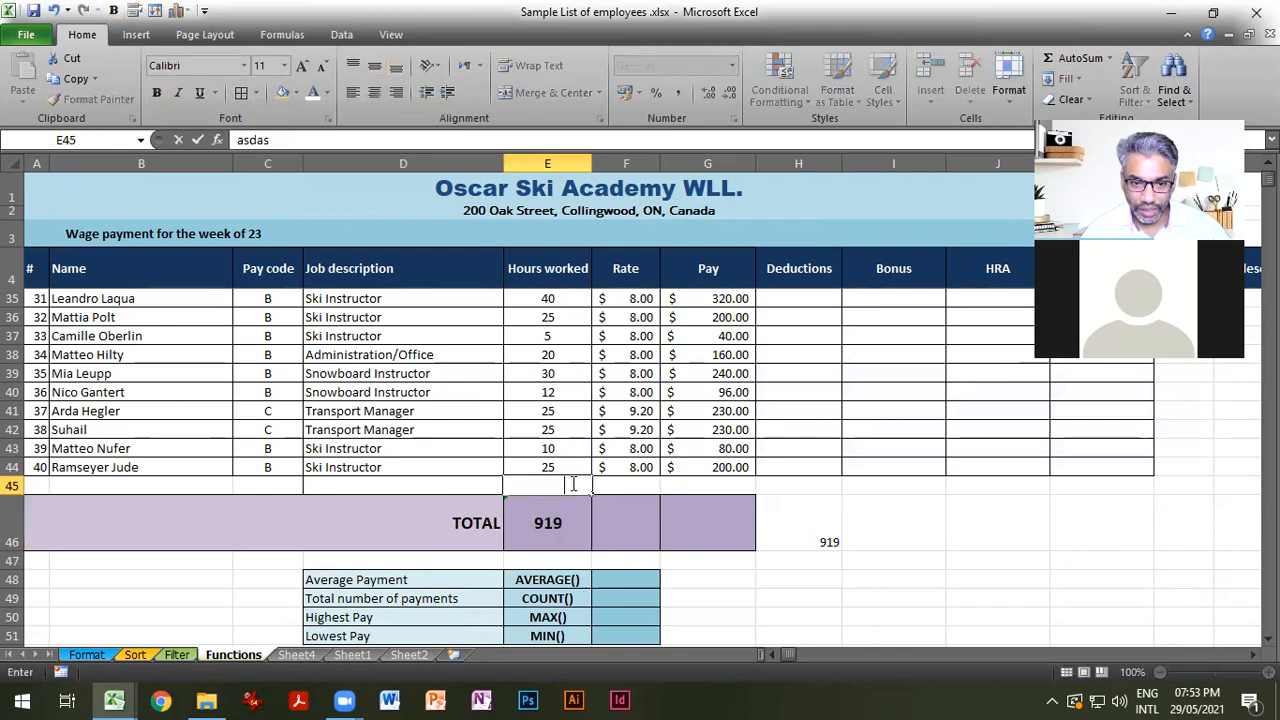
key("Down")
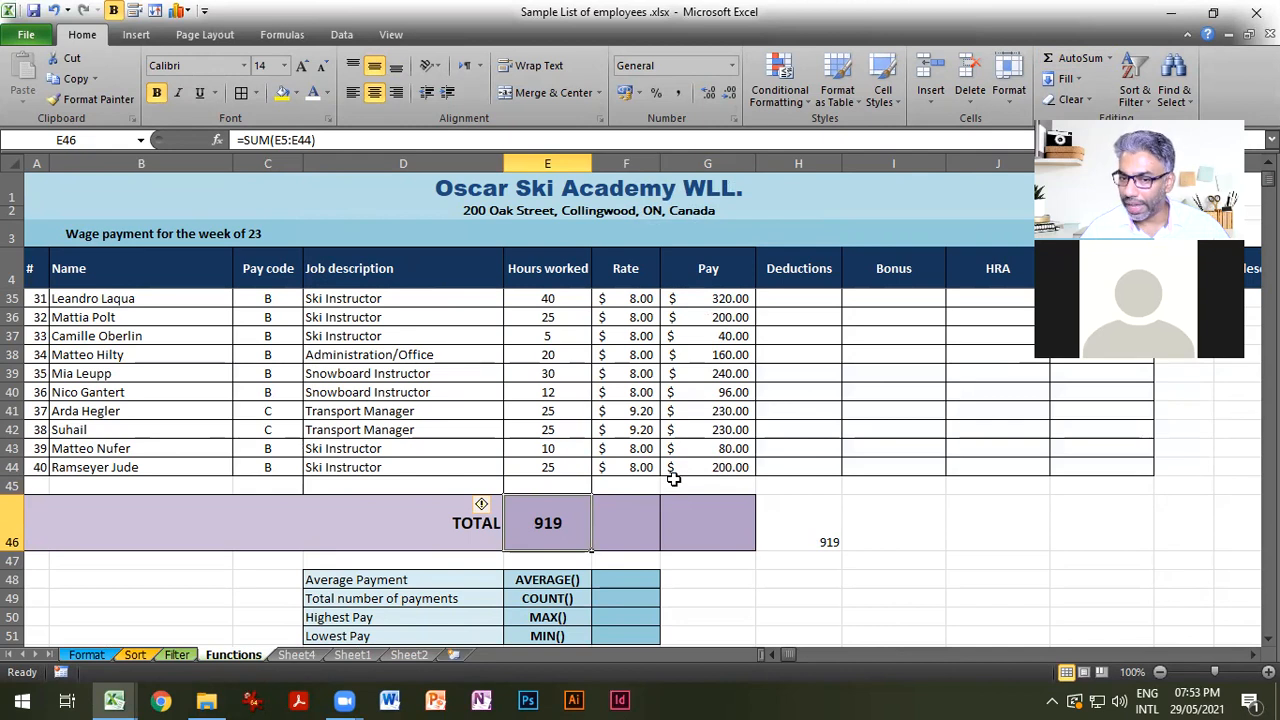
Total the Pay column in cell G46 using AutoSum over the range G5:G45.
left_click(722, 528)
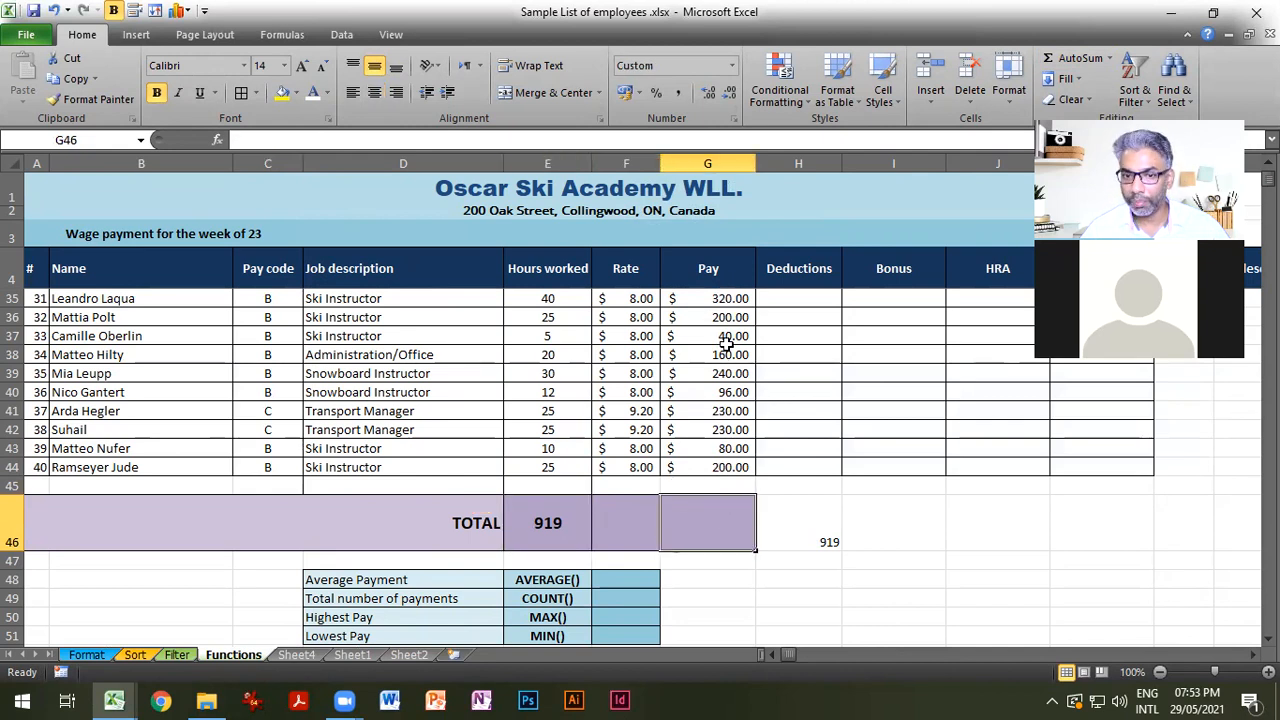
scroll(714, 420, "up", 8)
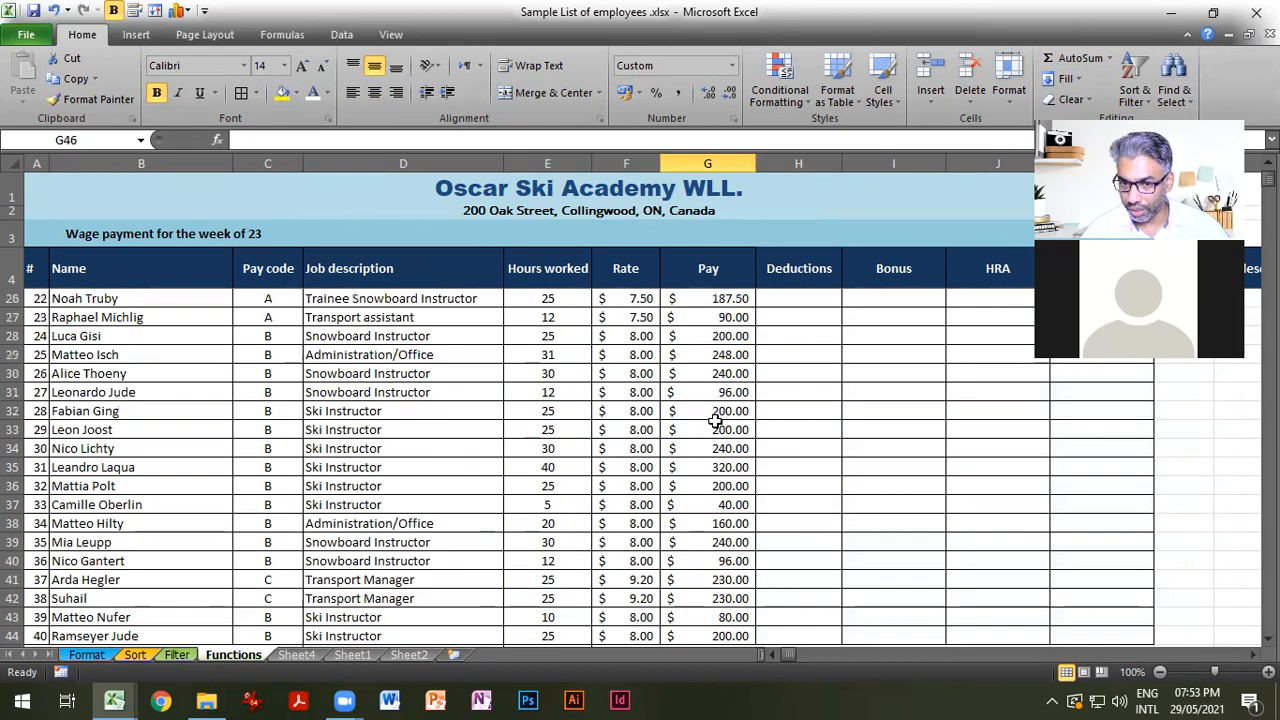
scroll(714, 420, "down", 5)
scroll(714, 420, "down", 3)
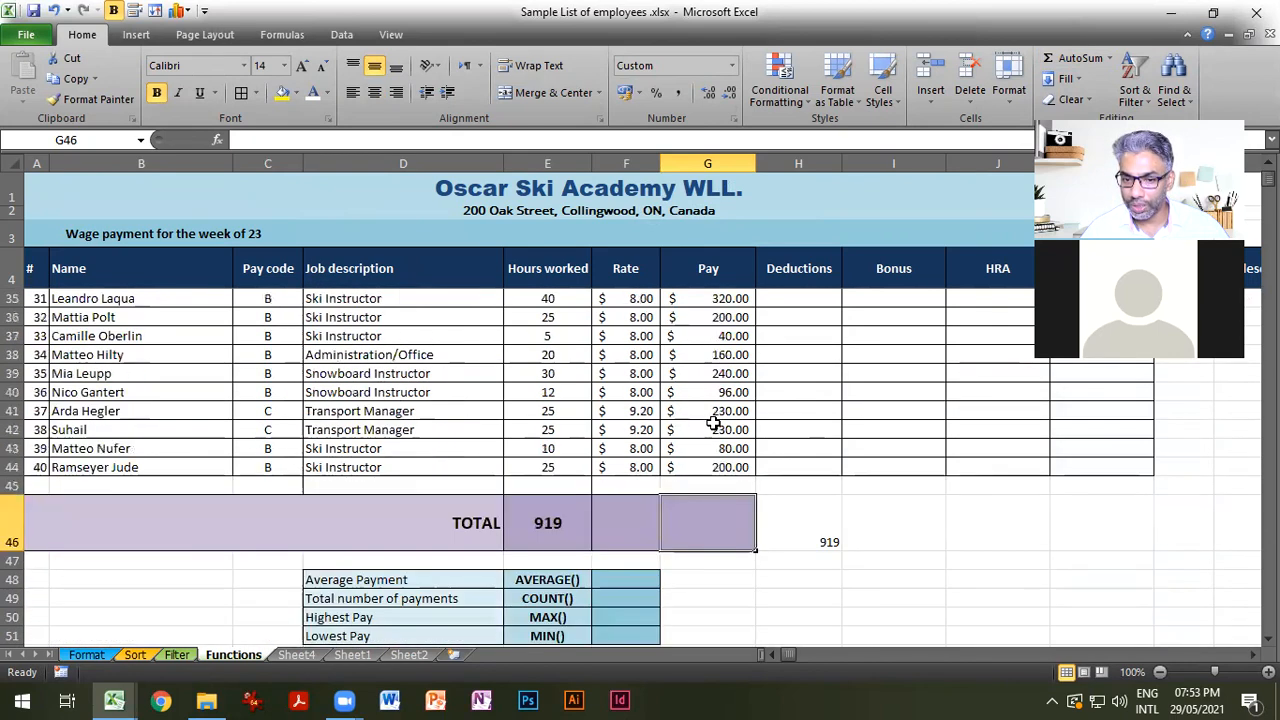
left_click(543, 530)
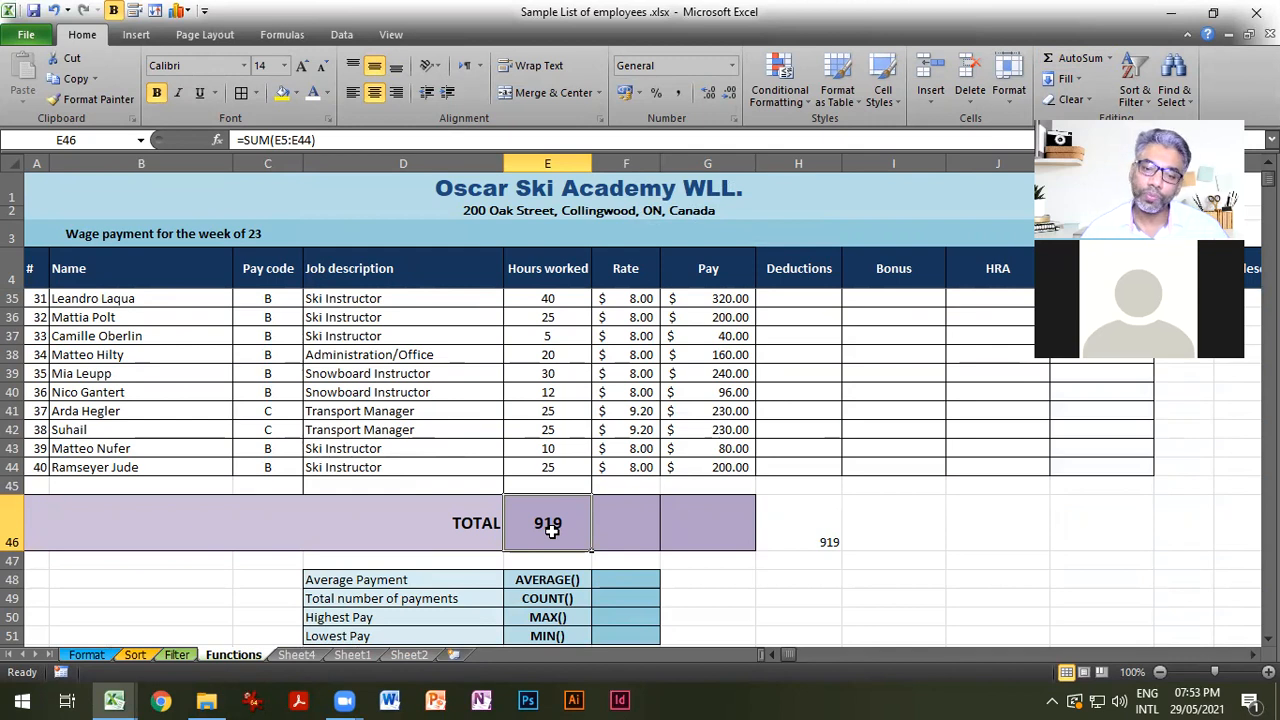
left_click(735, 530)
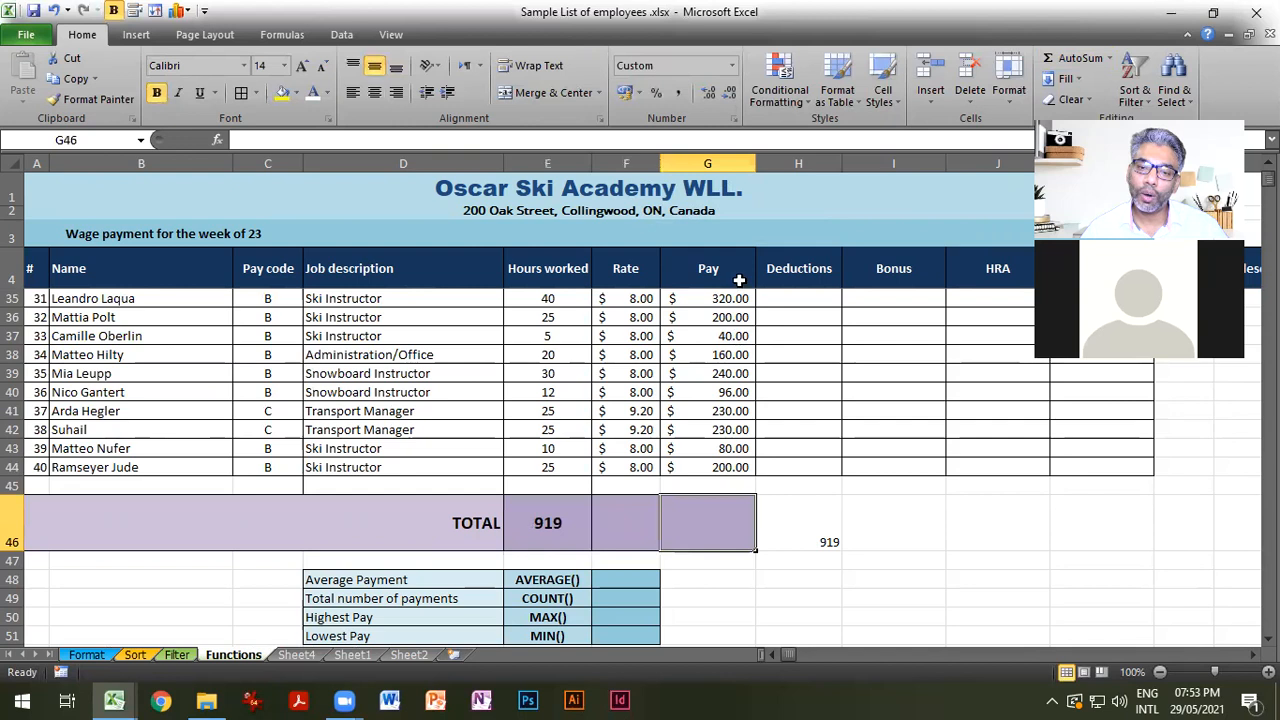
left_click(1076, 58)
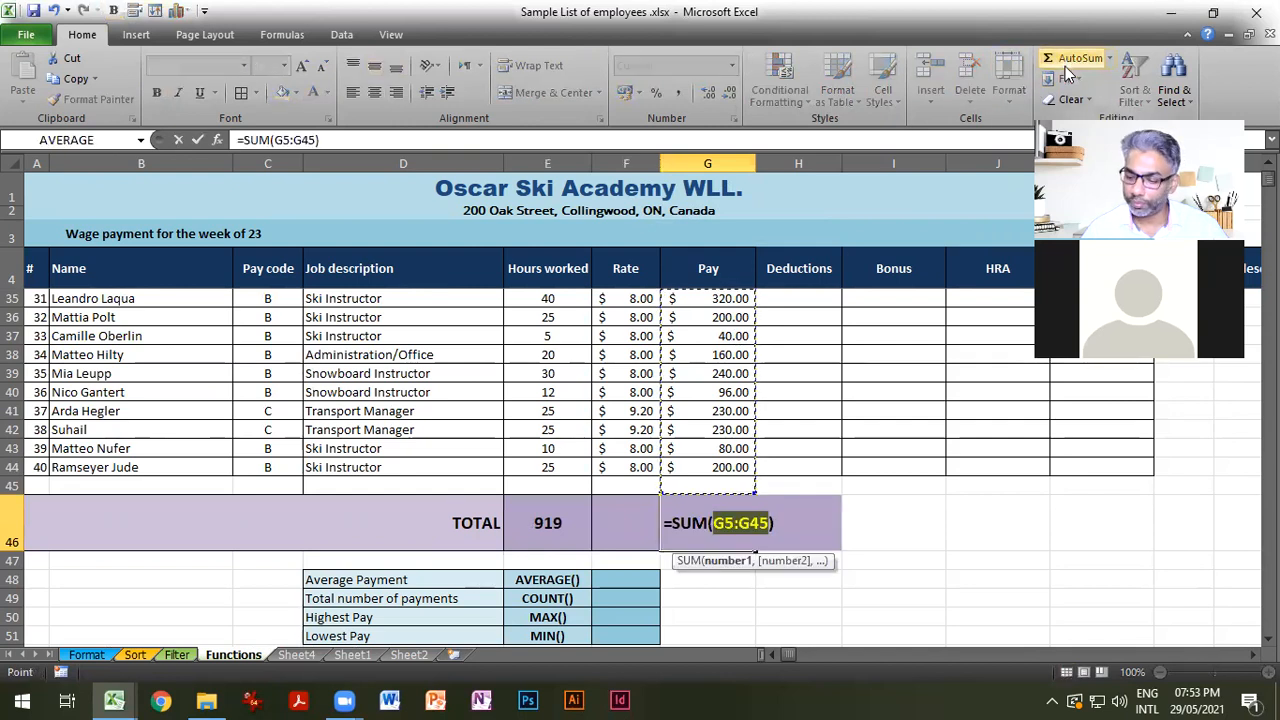
key("Return")
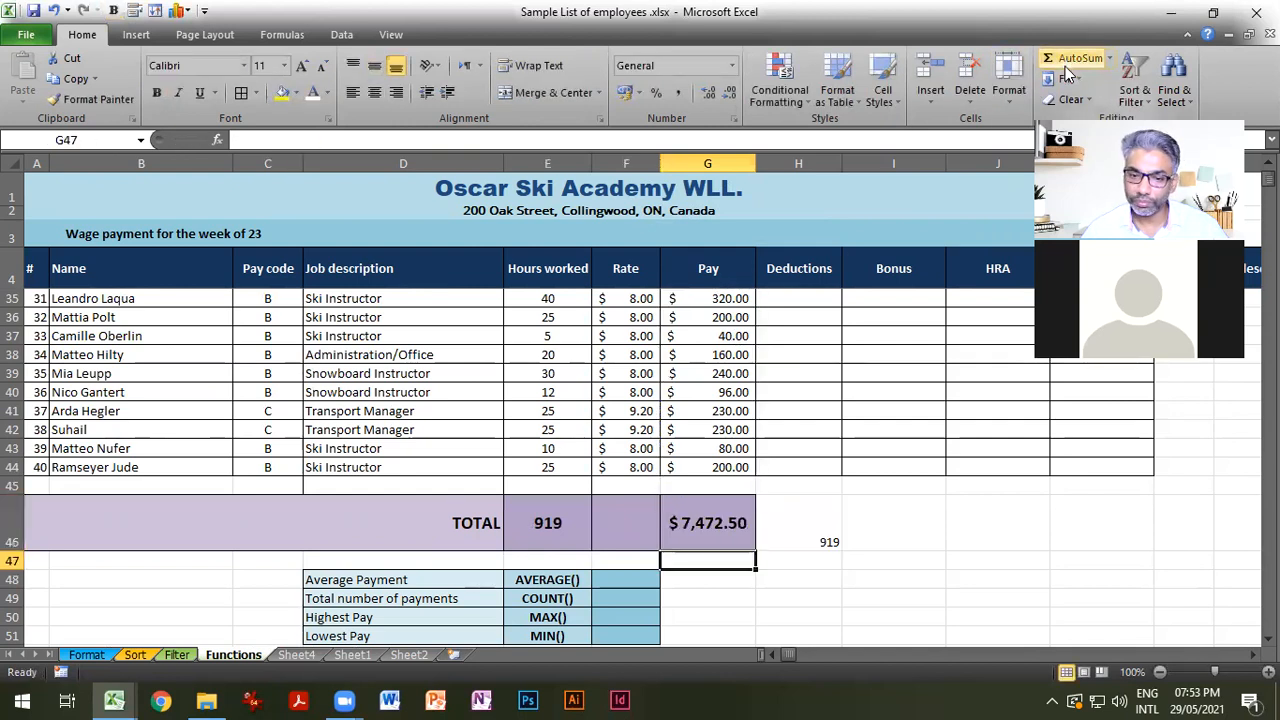
Clear the total in cell G46 and recalculate it using AutoSum with the range shortened to G5:G44.
left_click(707, 527)
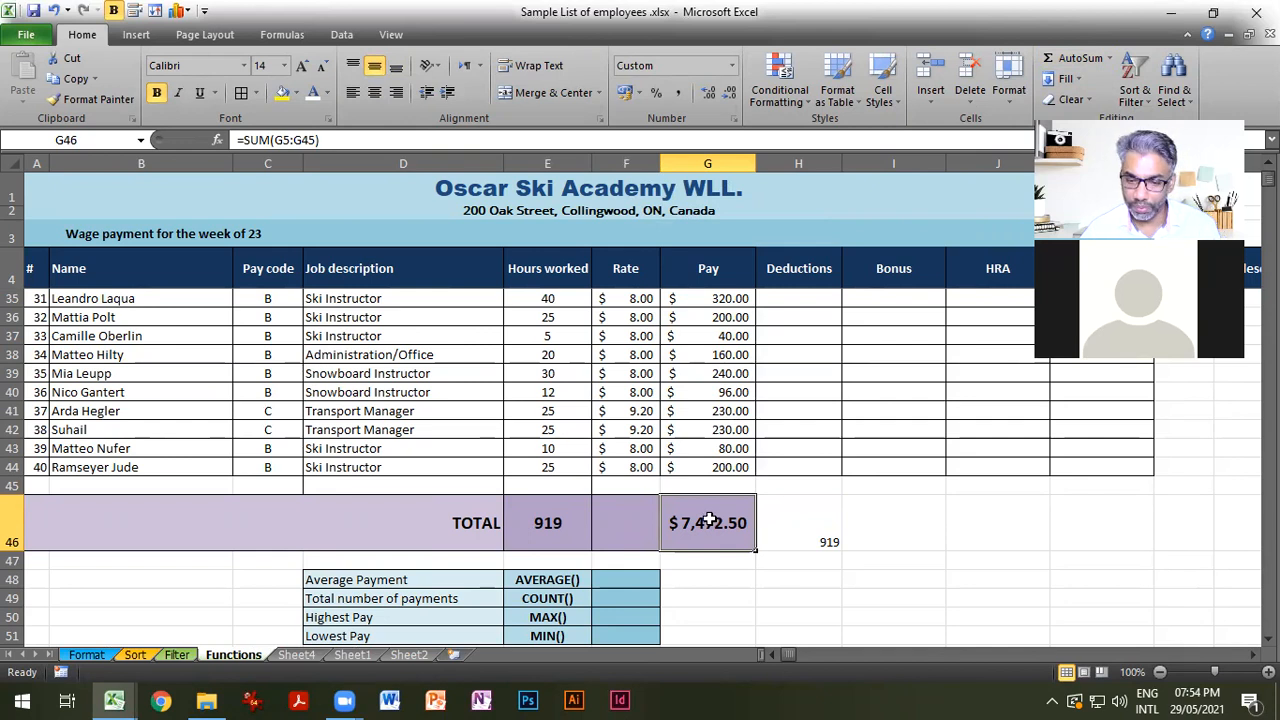
key("Delete")
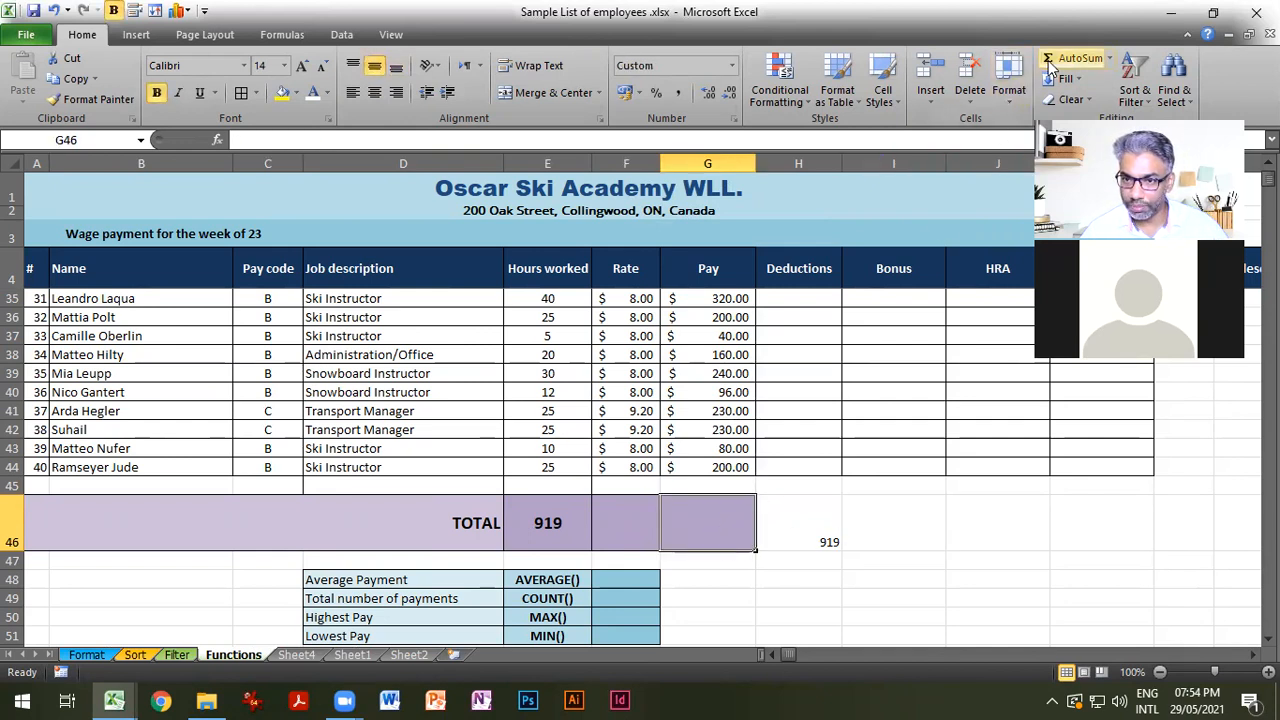
left_click(1052, 60)
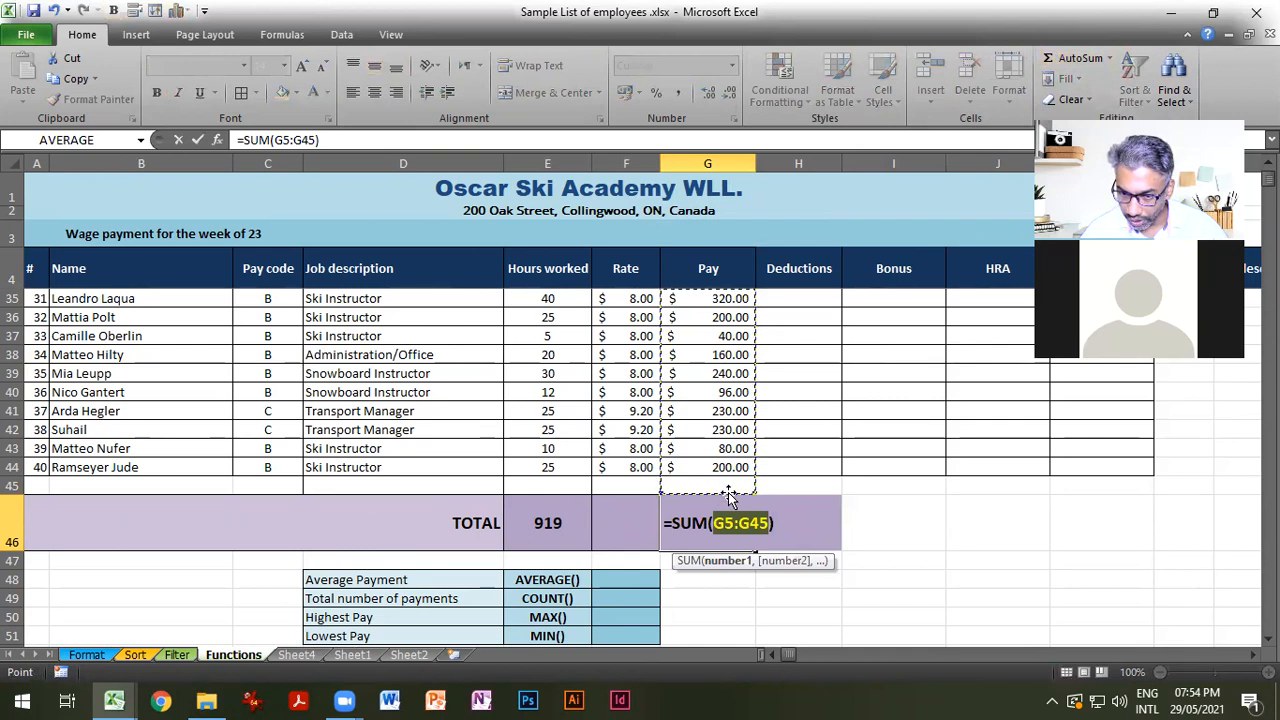
left_click_drag(756, 493, 760, 476)
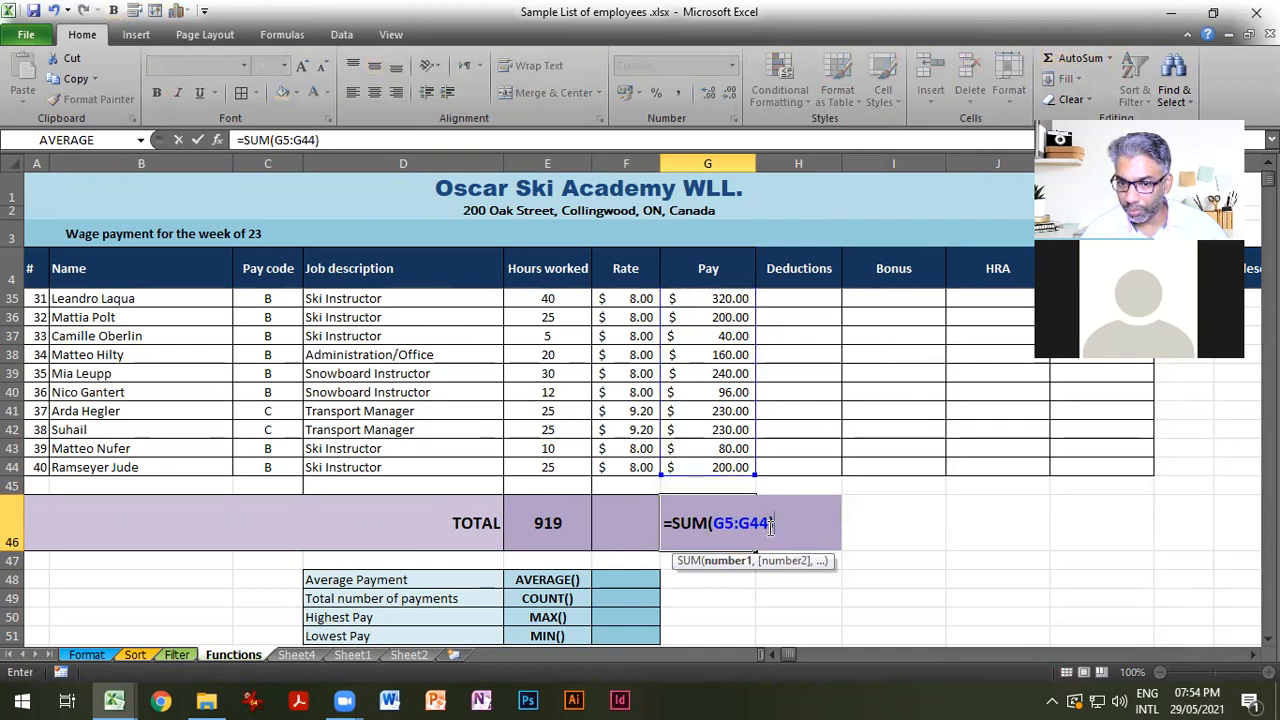
key("Return")
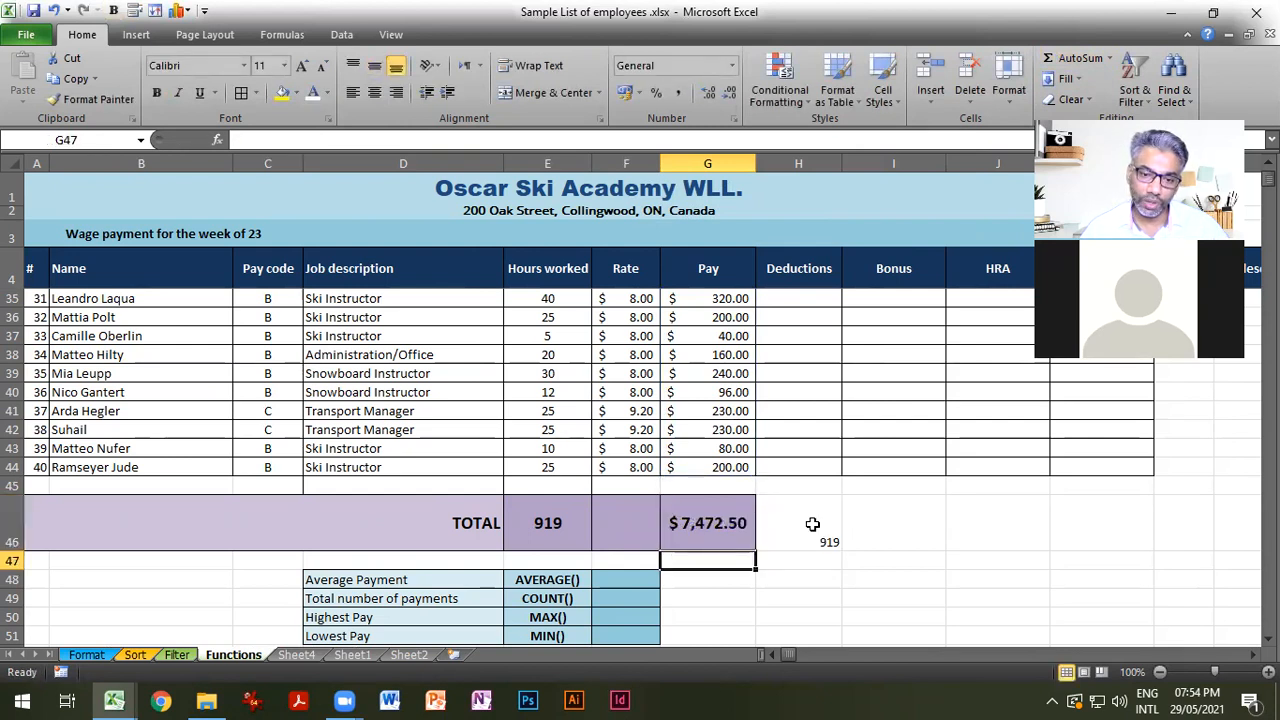
Select all the employees' Pay values in the range G5:G44.
scroll(819, 530, "down", 2)
scroll(820, 540, "up", 2)
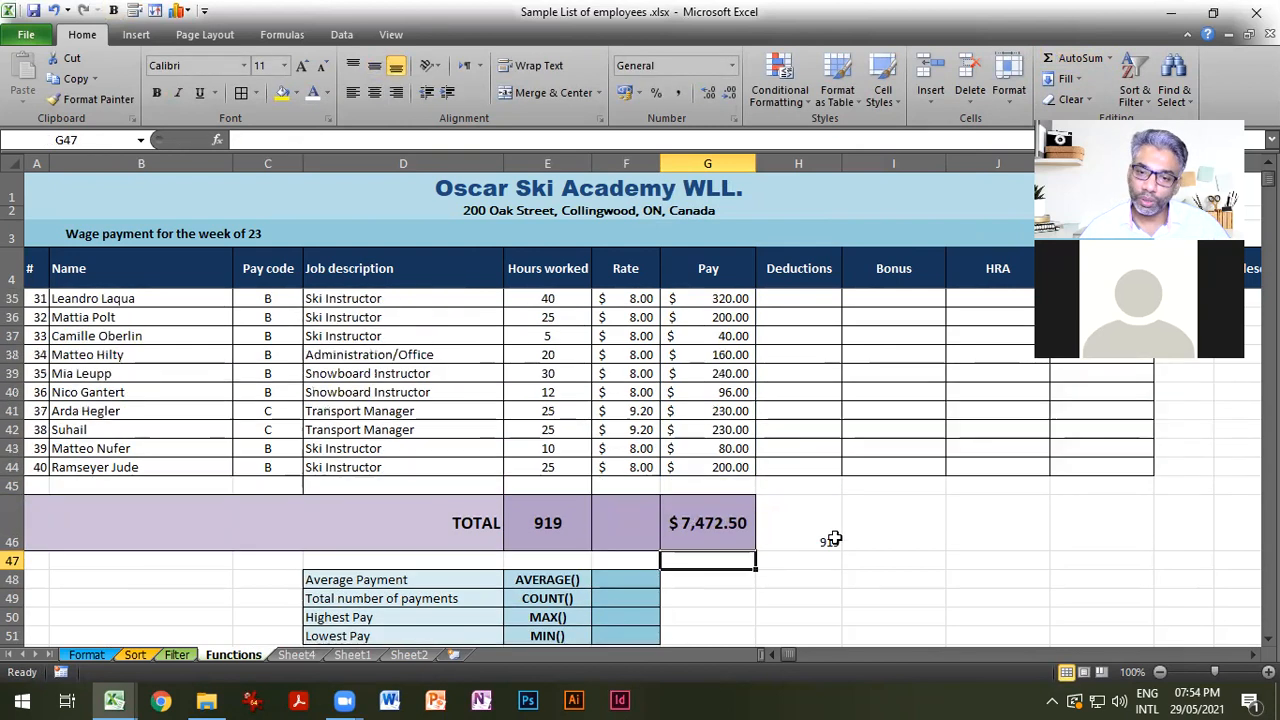
scroll(798, 530, "down", 1)
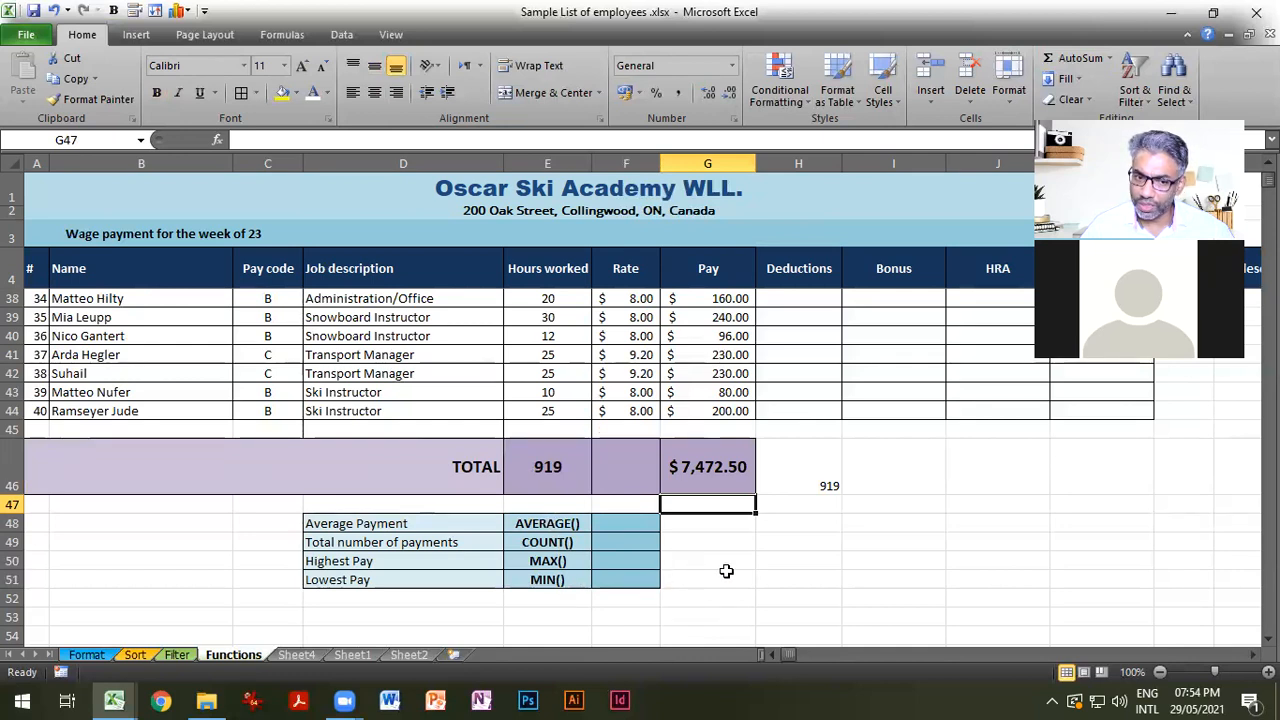
scroll(726, 571, "up", 11)
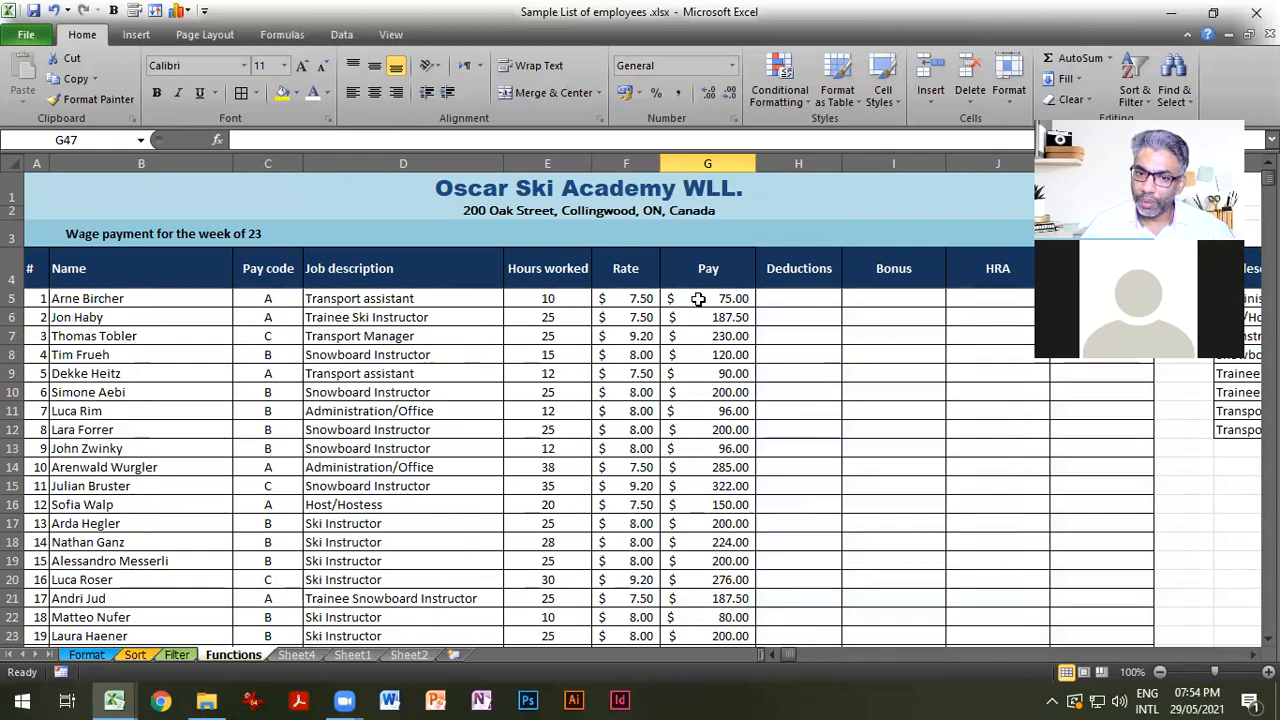
left_click_drag(706, 298, 726, 562)
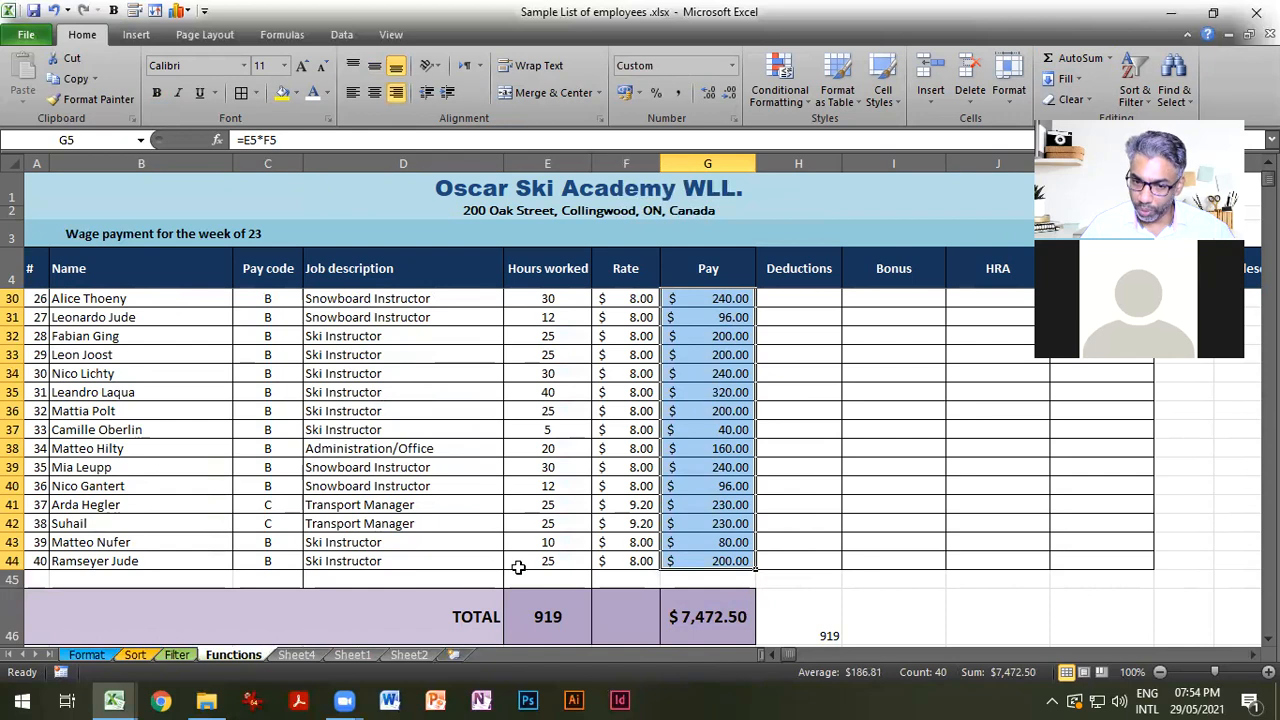
Assign the range name pay to the selected Pay values in G5:G44.
scroll(712, 555, "up", 8)
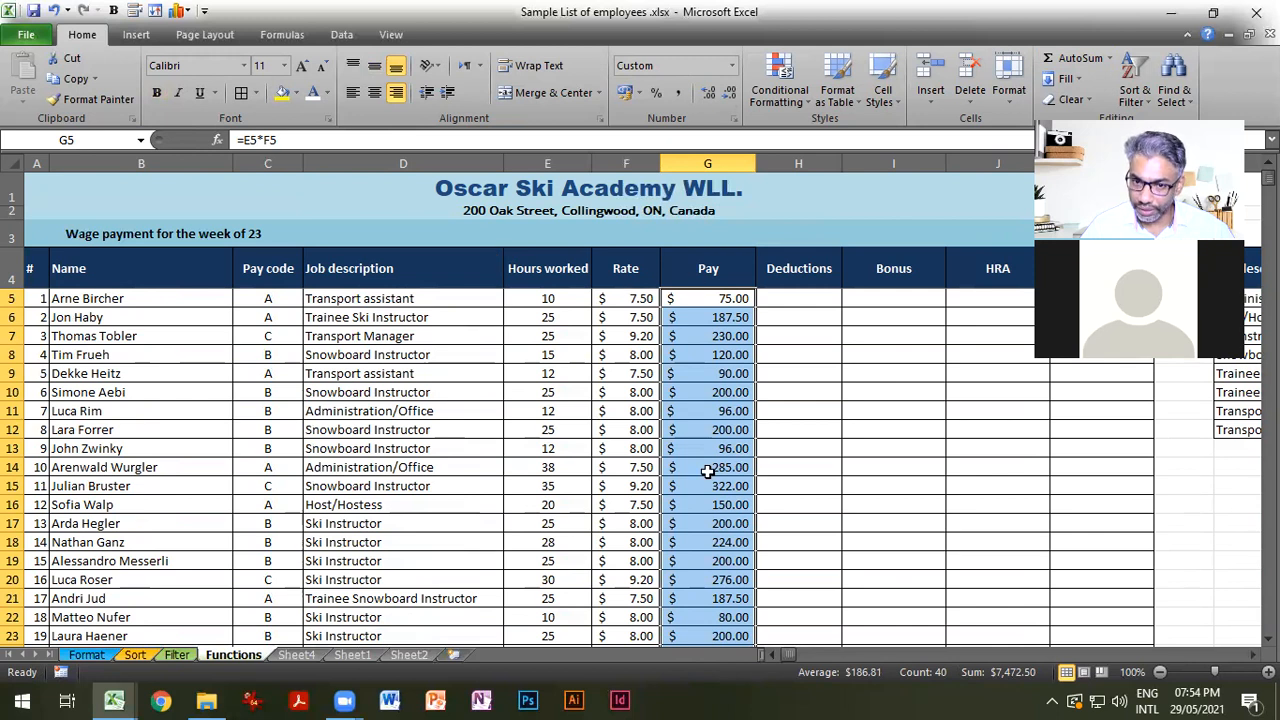
left_click(52, 141)
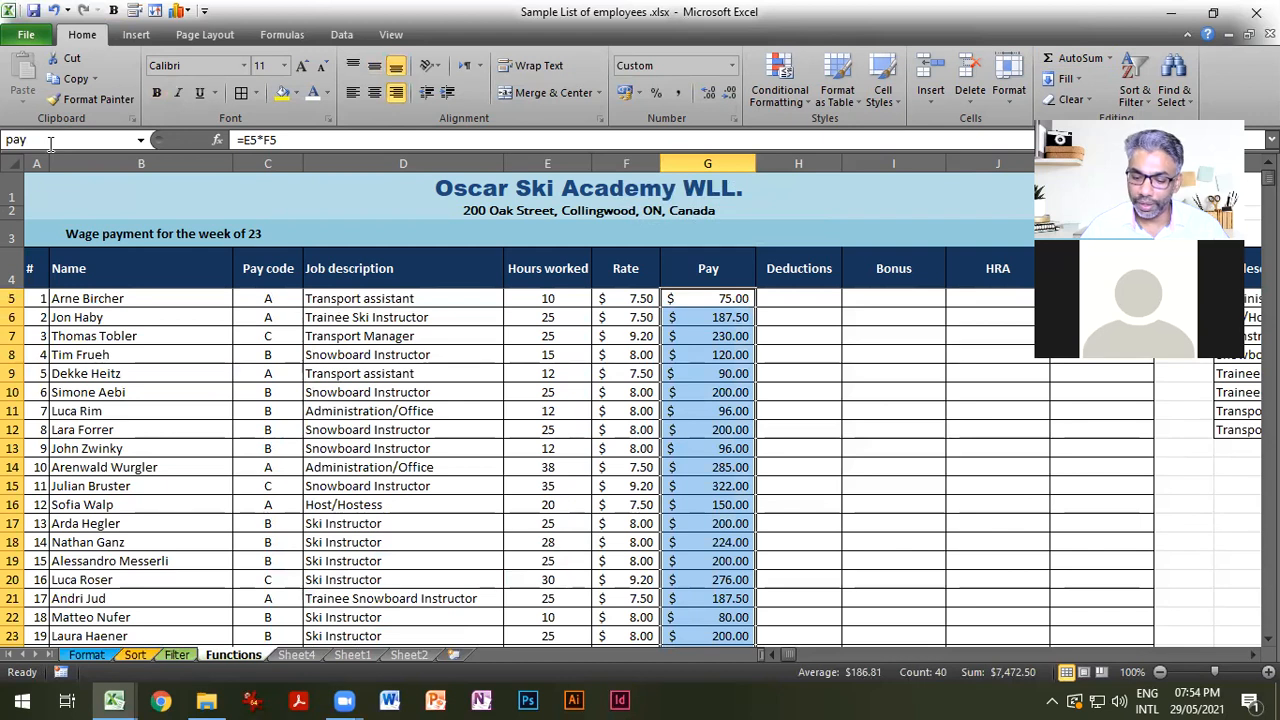
key("Return")
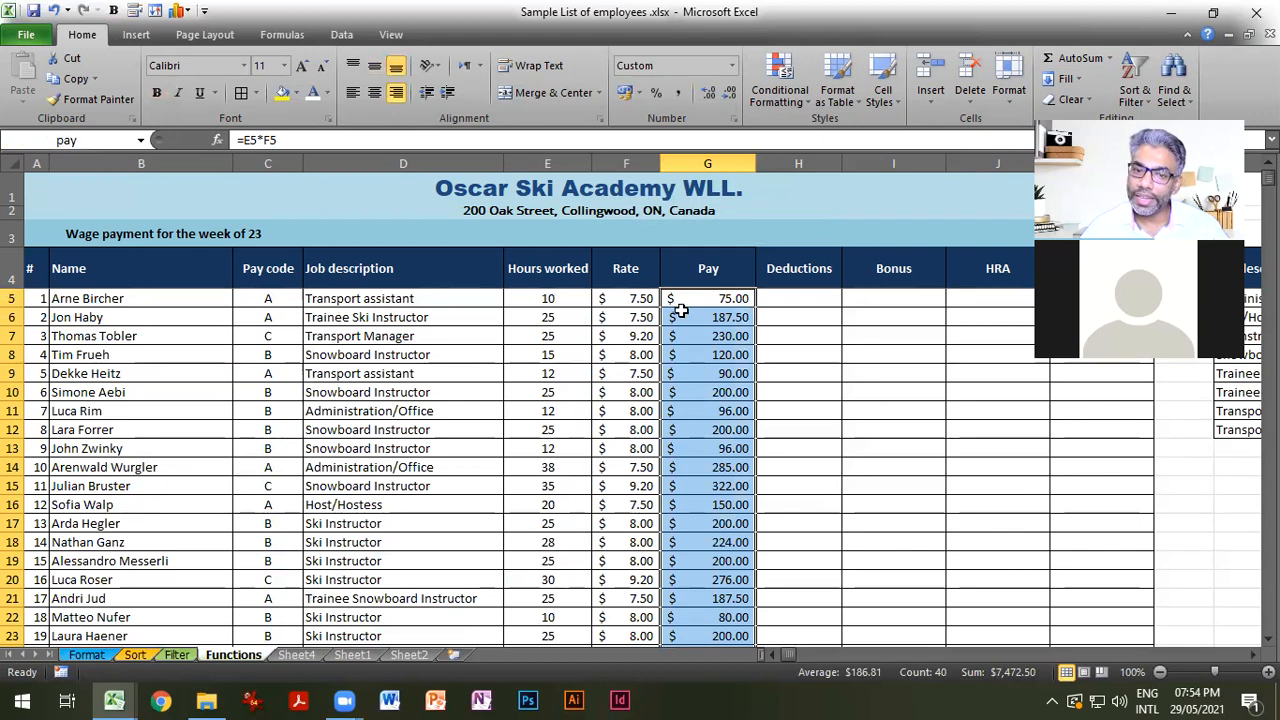
Check the first and last cells of the named Pay range, G5 and G44.
left_click(720, 300)
scroll(714, 331, "down", 1)
scroll(714, 331, "up", 1)
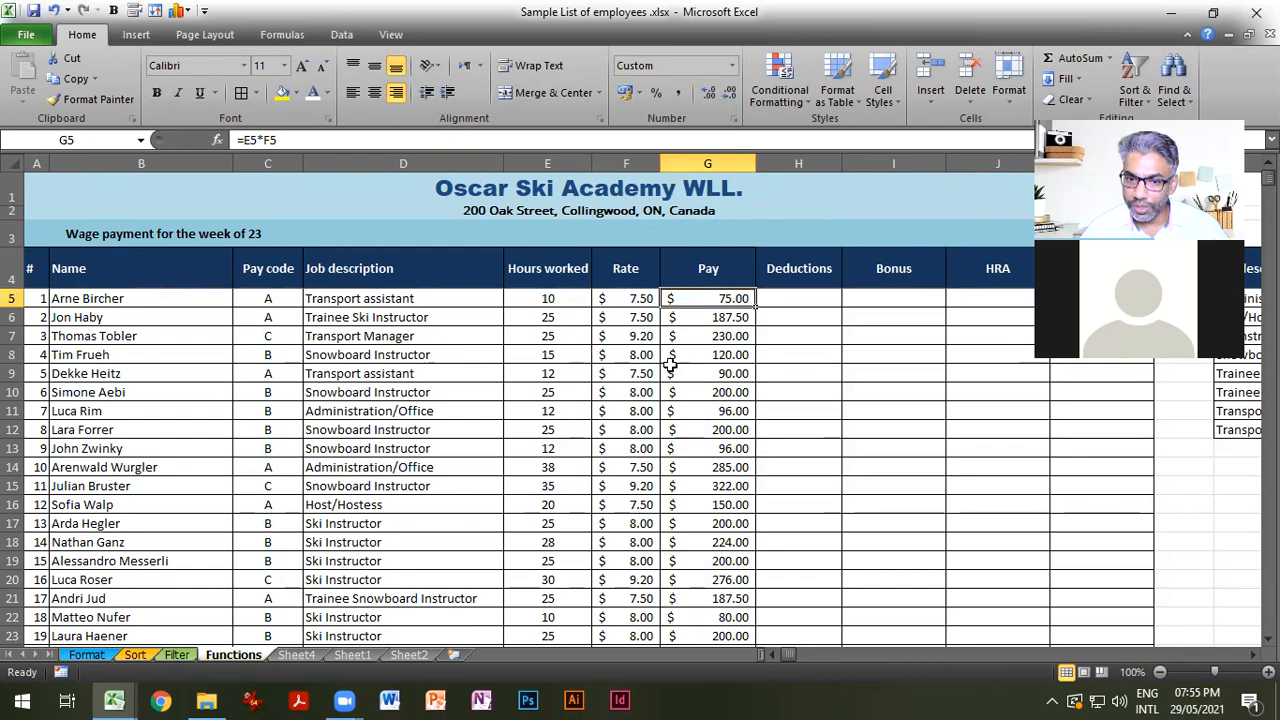
scroll(675, 367, "down", 9)
left_click(716, 521)
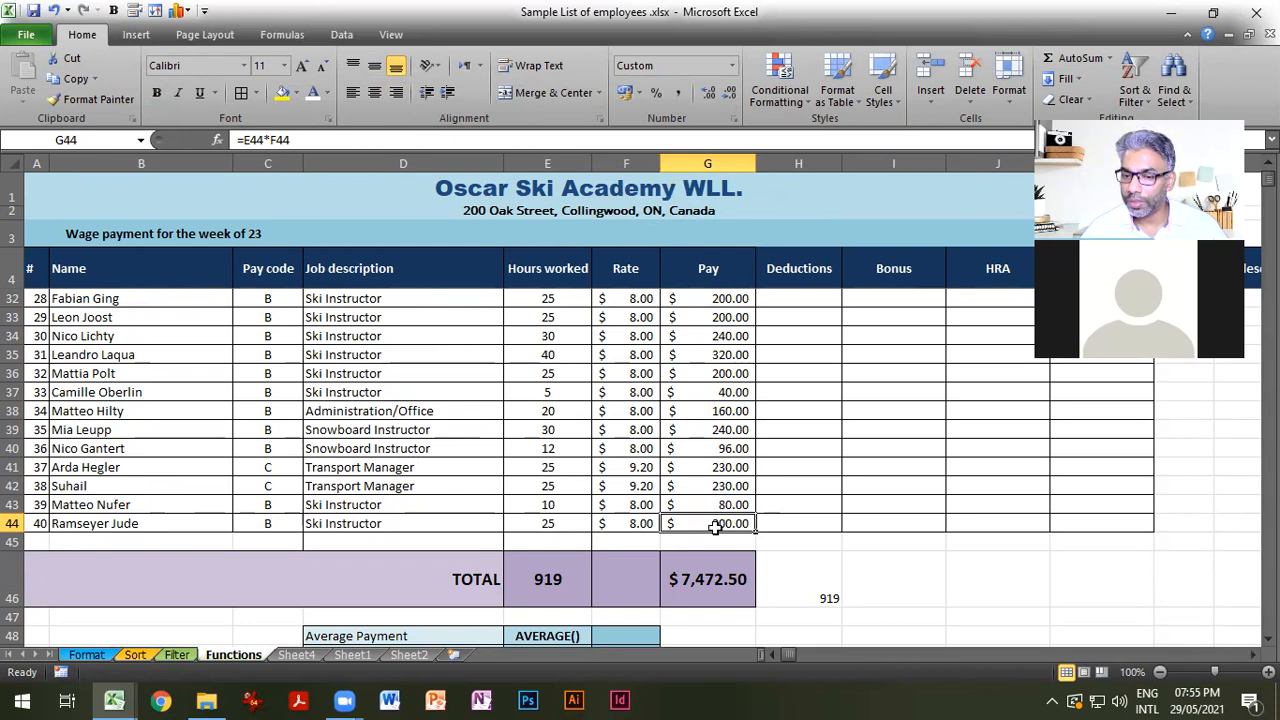
scroll(716, 527, "down", 3)
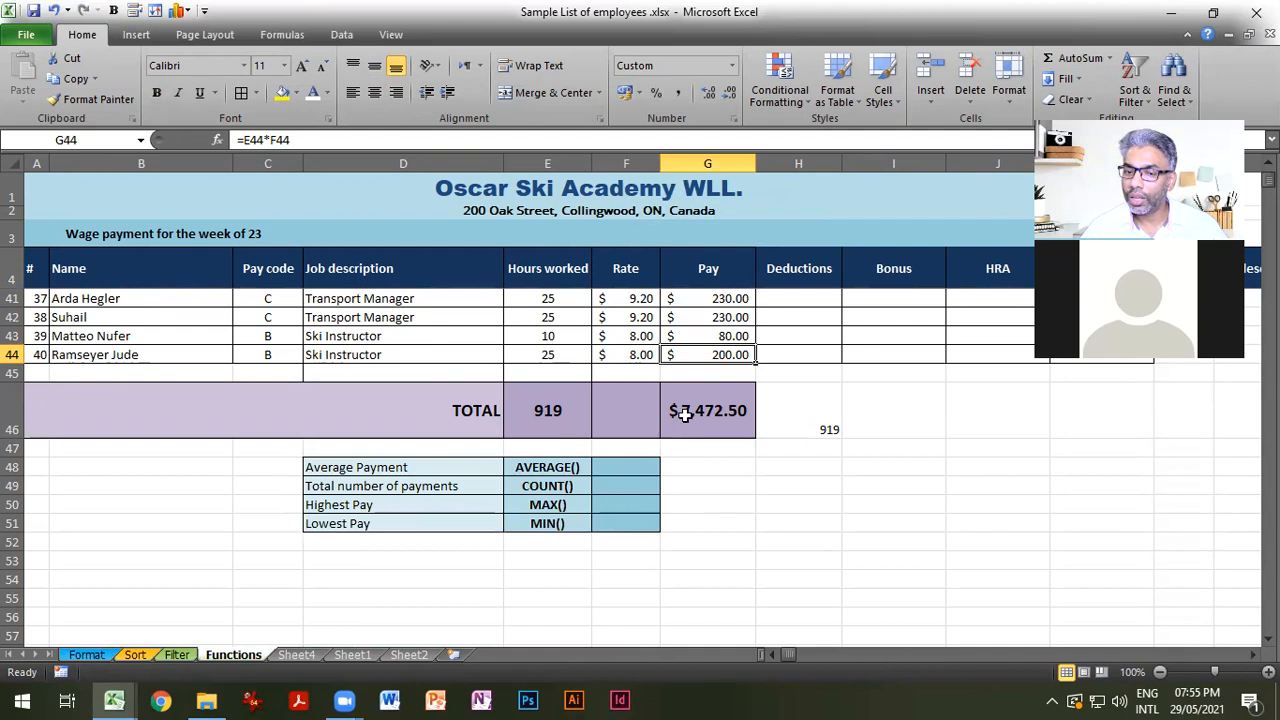
Replace the Pay total in cell G46 with the formula =SUM(pay), using the named range.
left_click(722, 410)
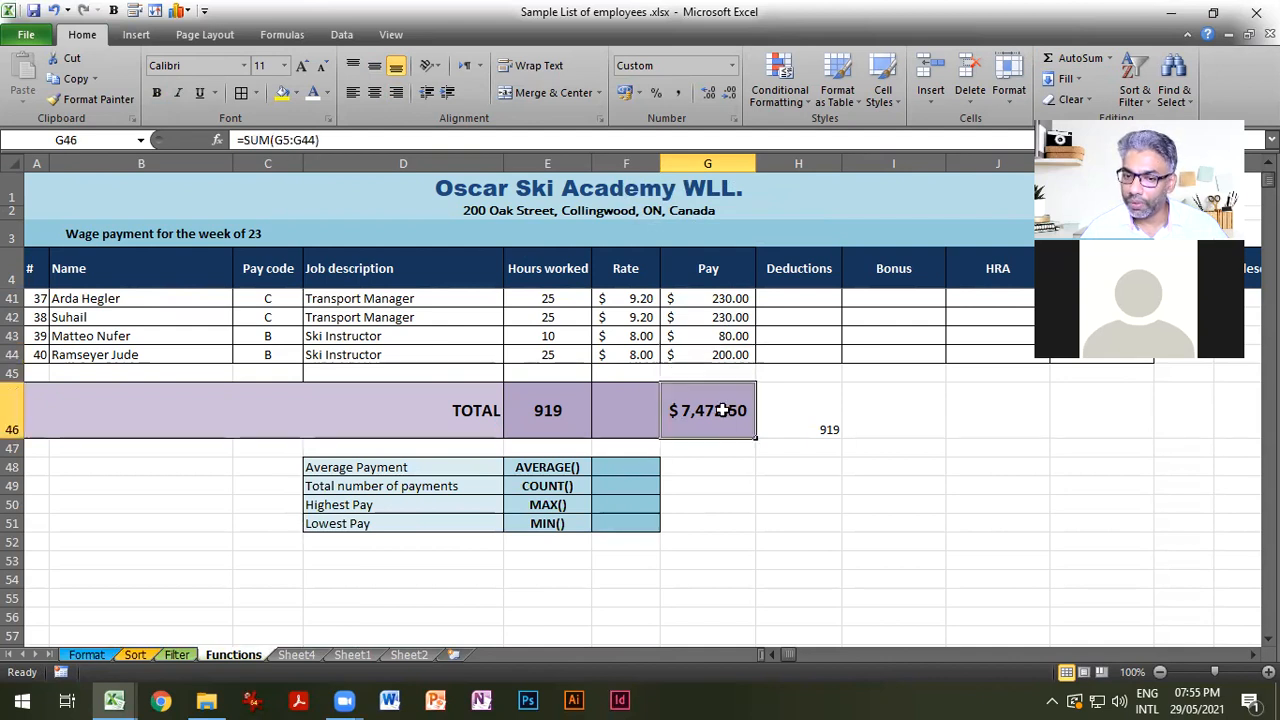
key("Delete")
type("=")
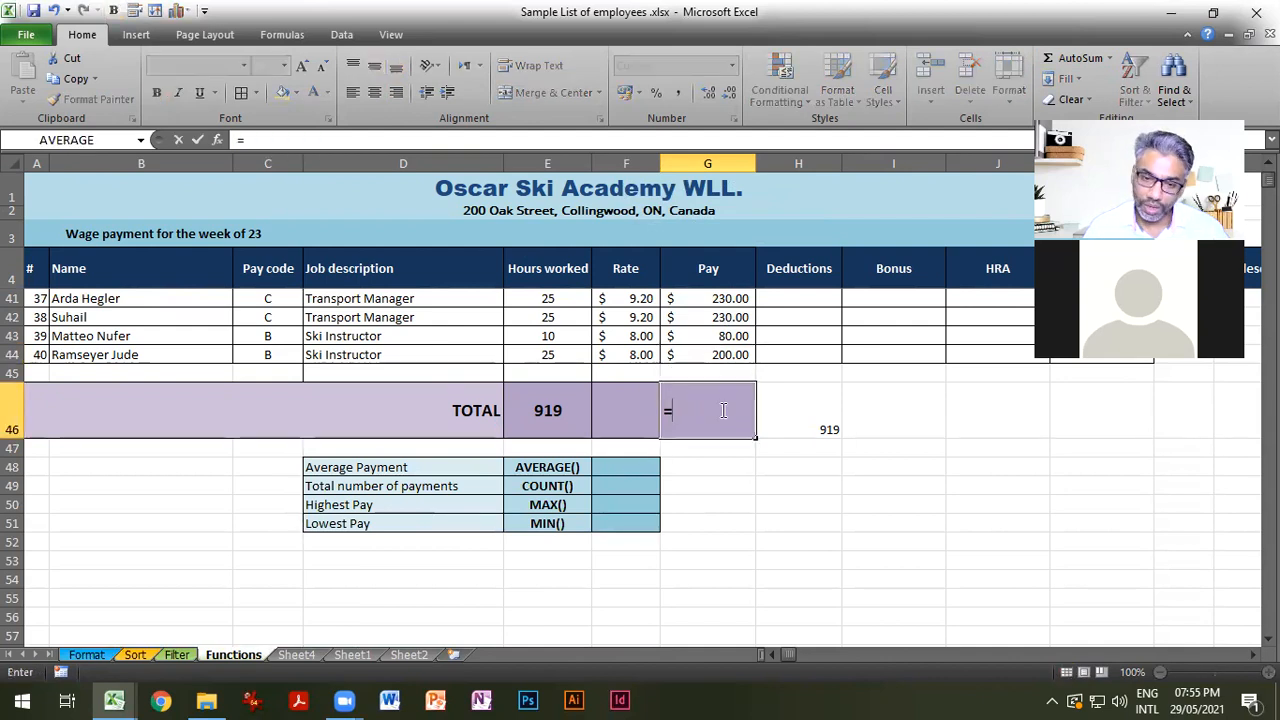
type("sum")
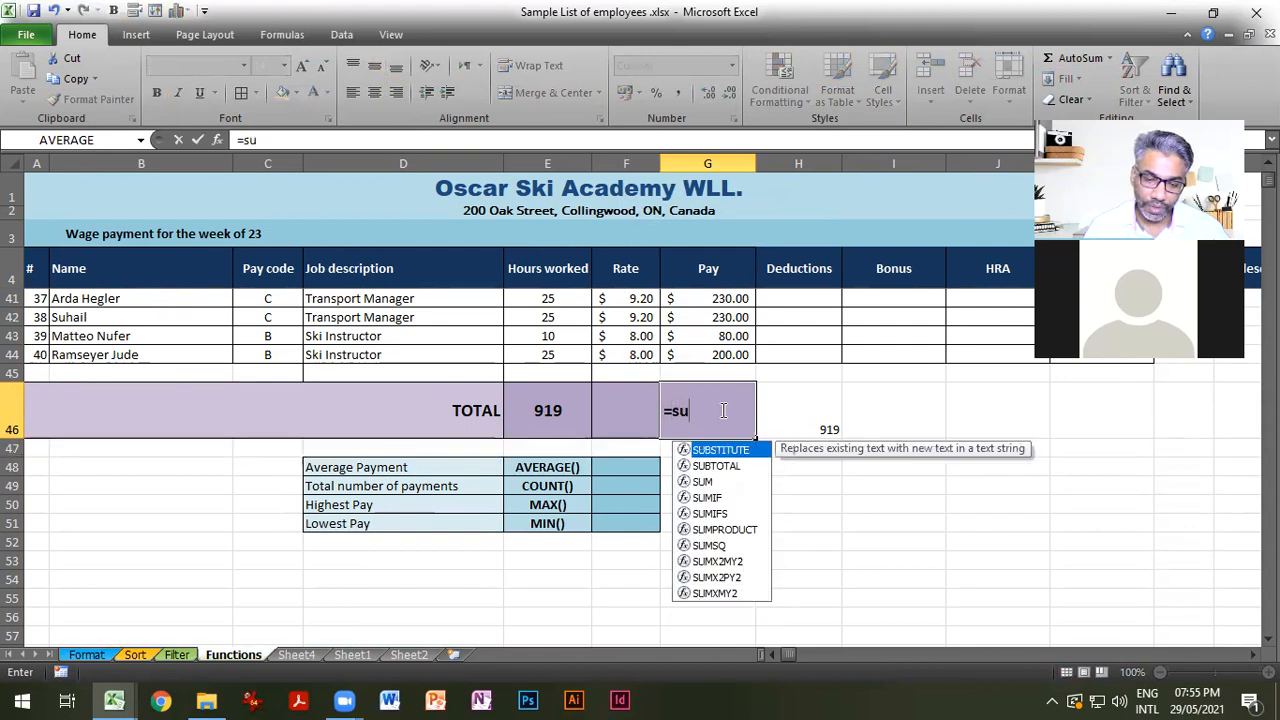
key("Tab")
type("pay")
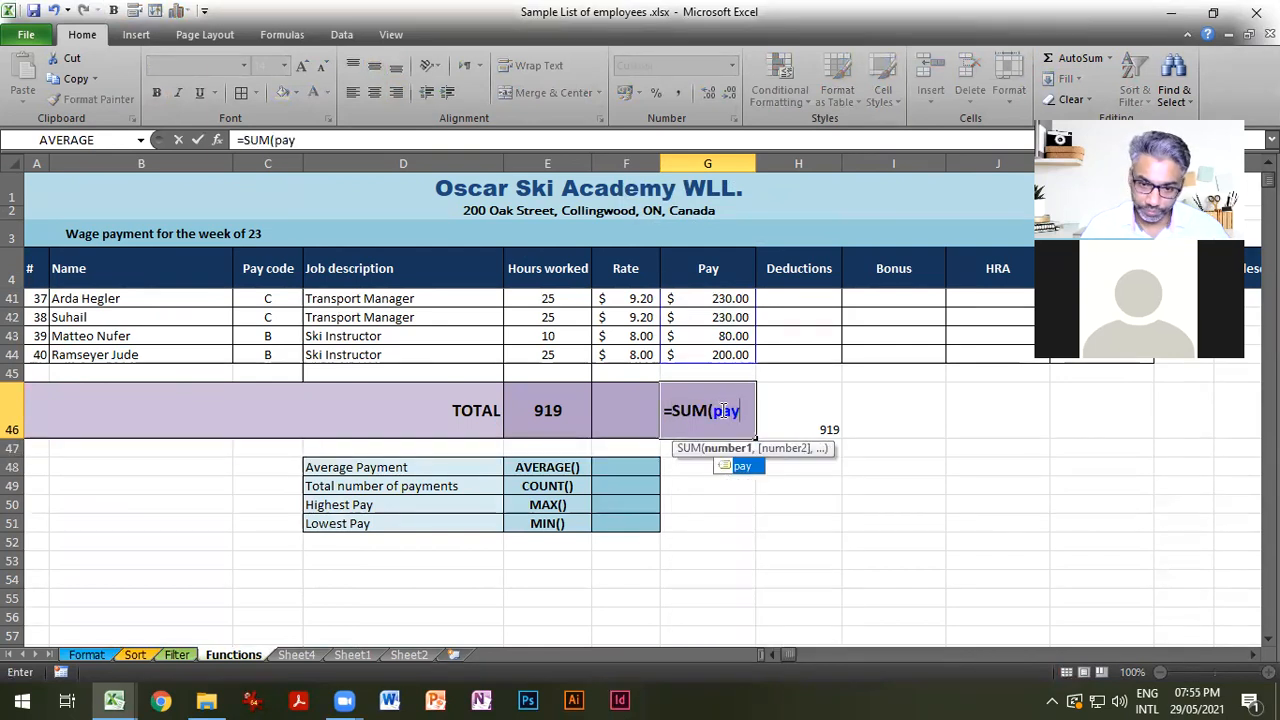
type(")")
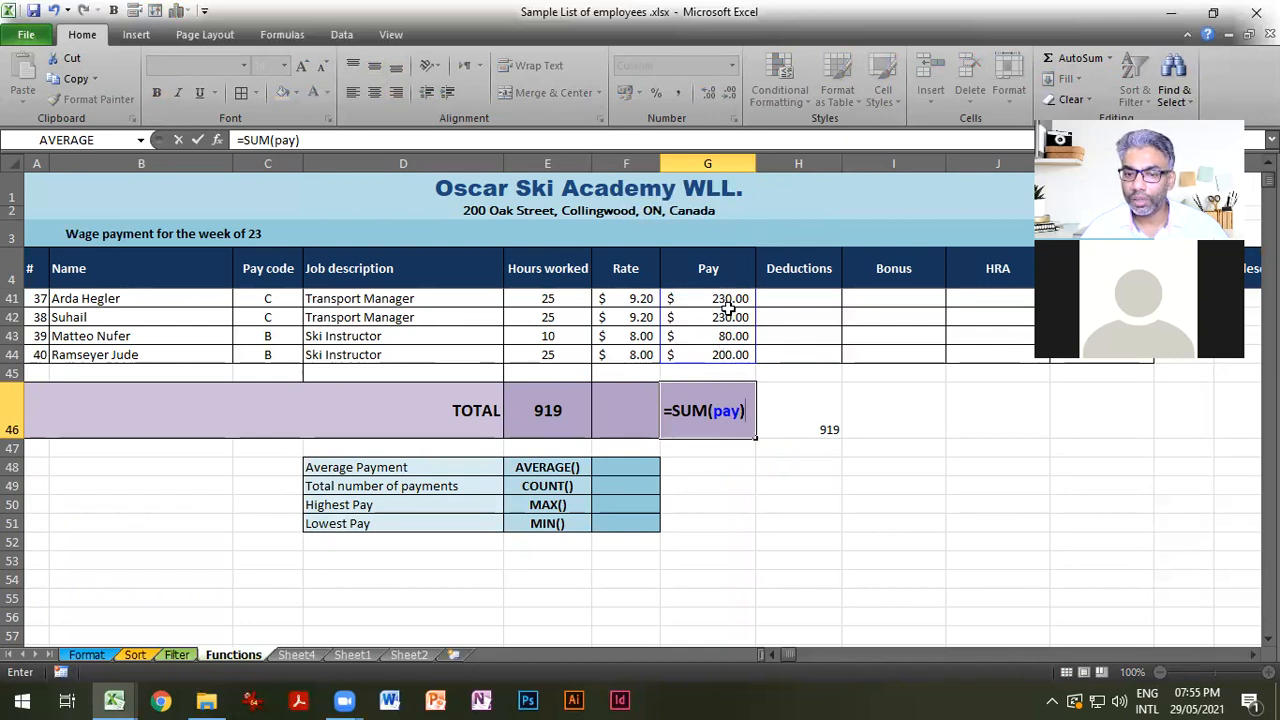
key("Return")
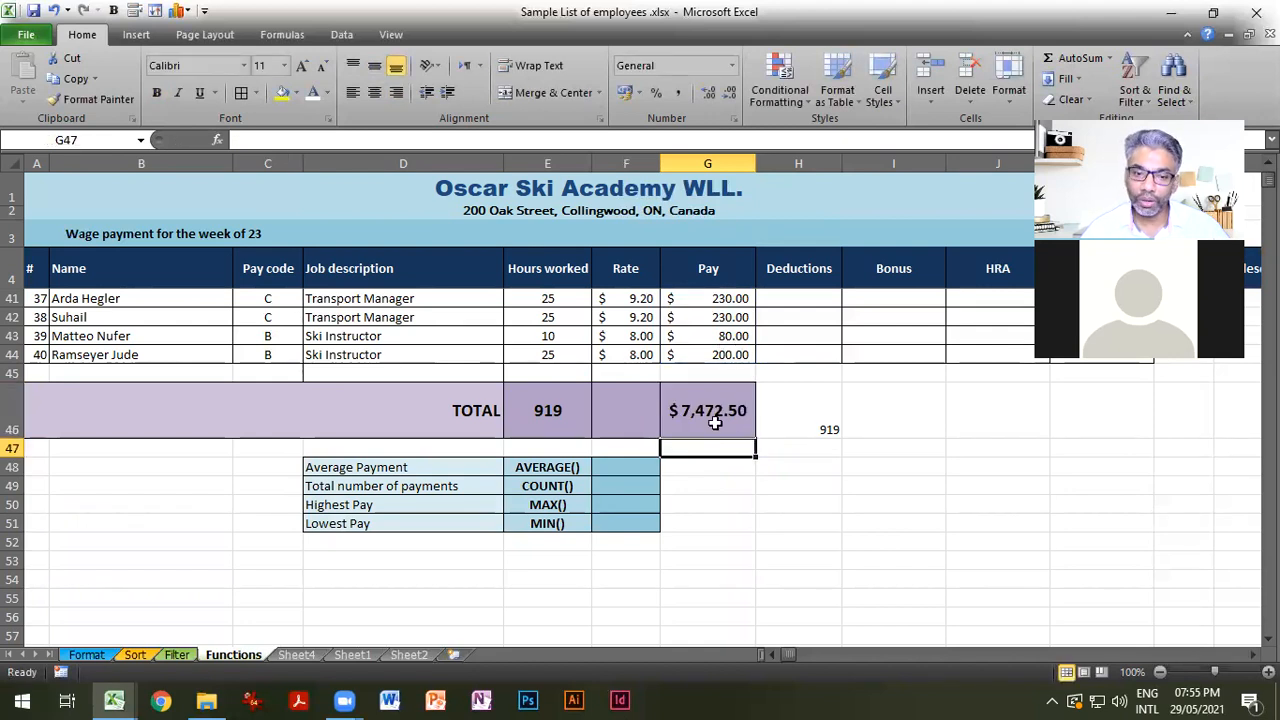
Calculate the Average Payment in cell F48 with the formula =AVERAGE(pay).
left_click(628, 469)
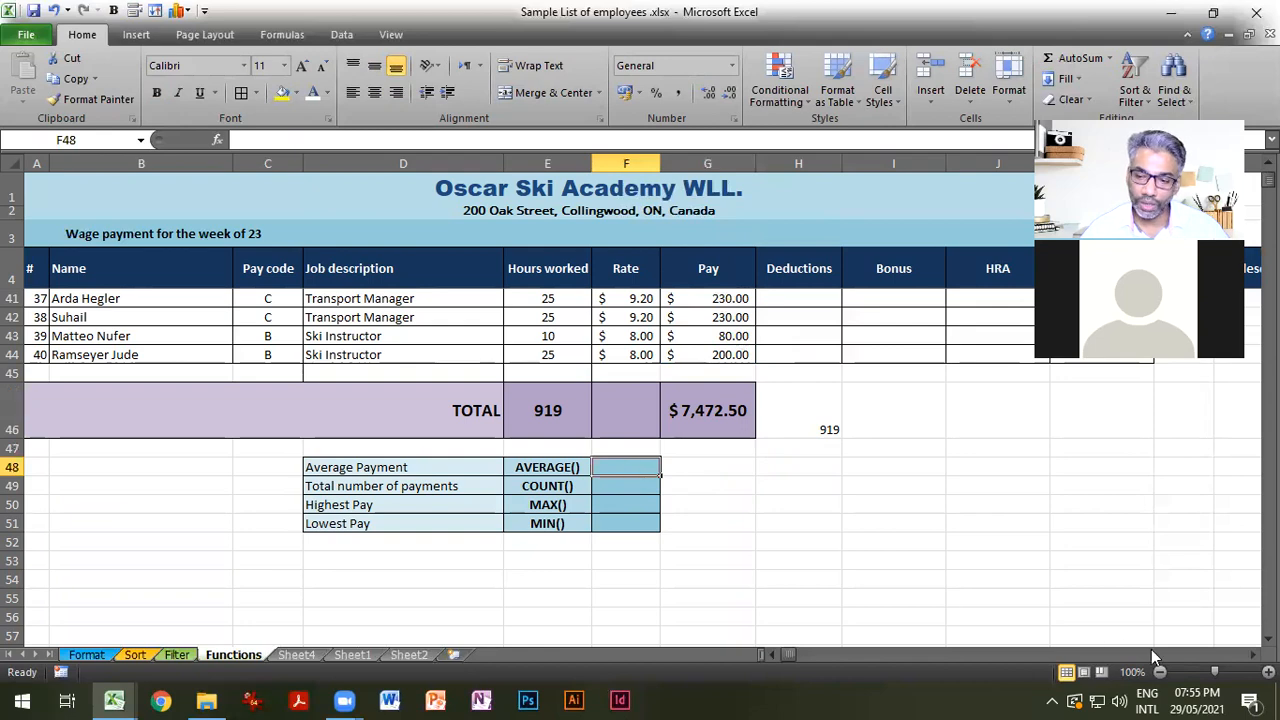
left_click(1268, 671)
left_click(1268, 671)
left_click(1268, 671)
left_click(1268, 671)
left_click(1268, 671)
scroll(988, 627, "down", 3)
scroll(988, 627, "down", 1)
scroll(937, 577, "up", 2)
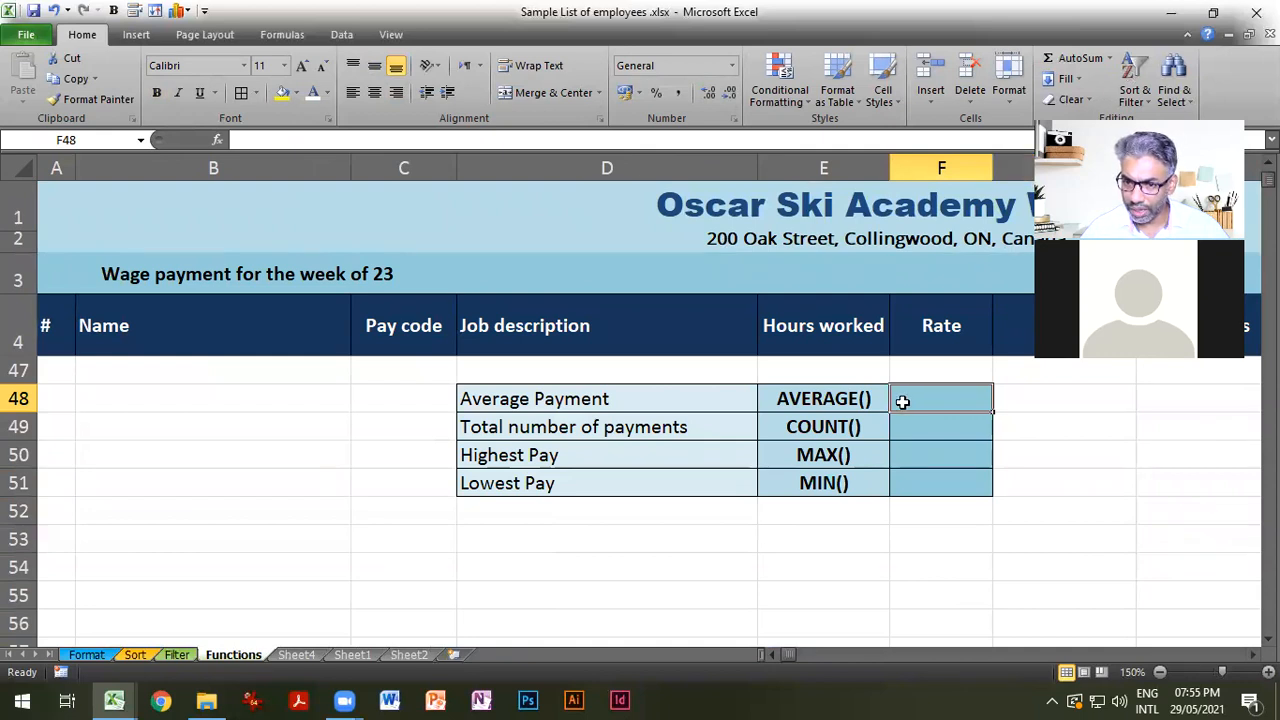
left_click(1109, 58)
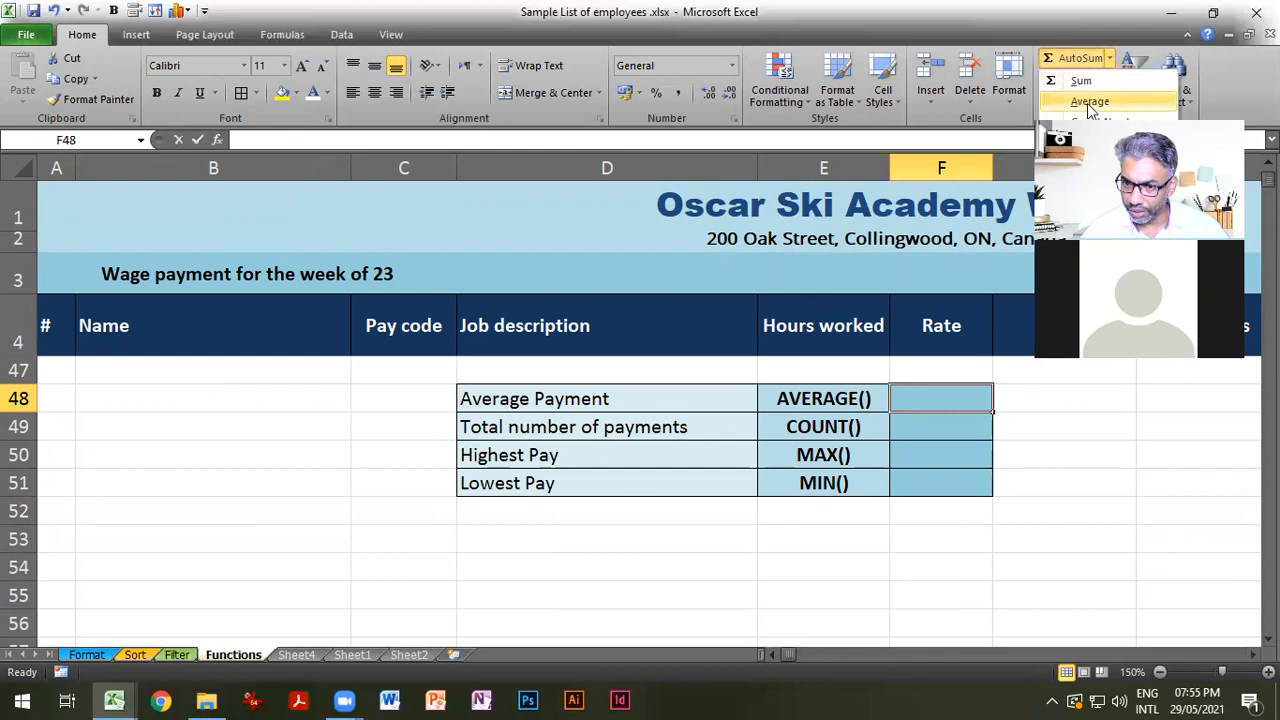
left_click(1090, 102)
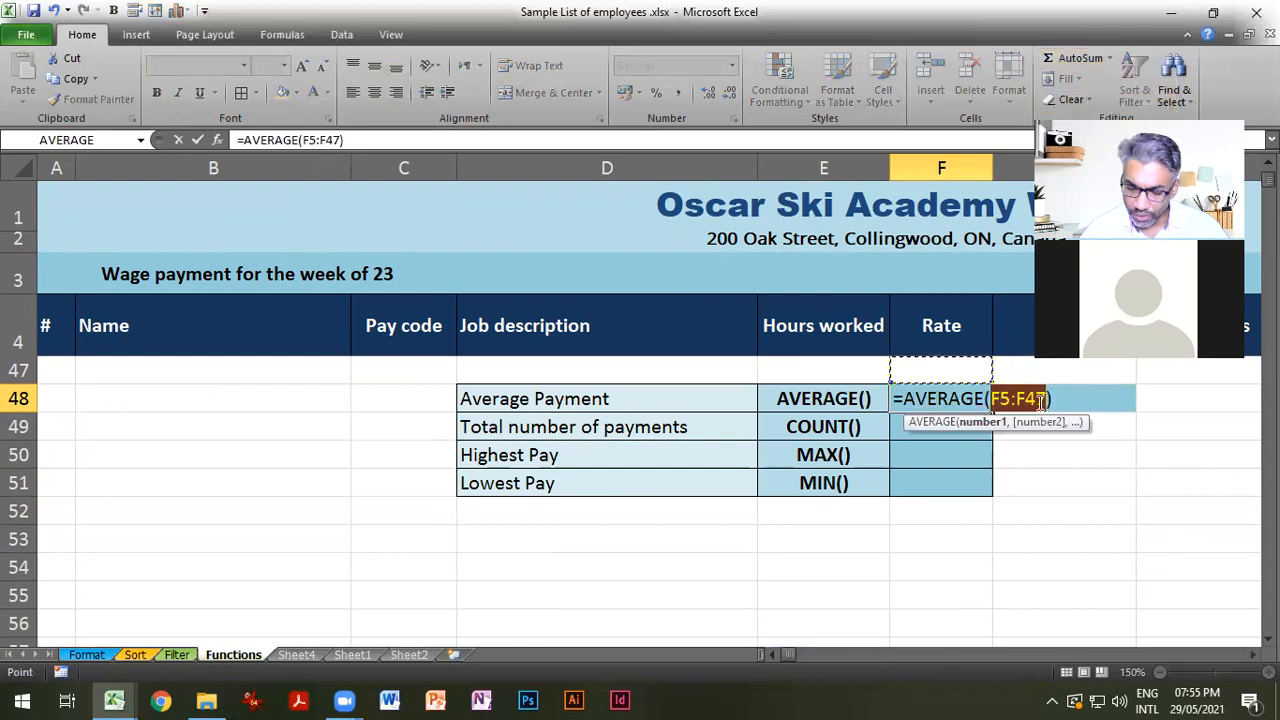
type("pay")
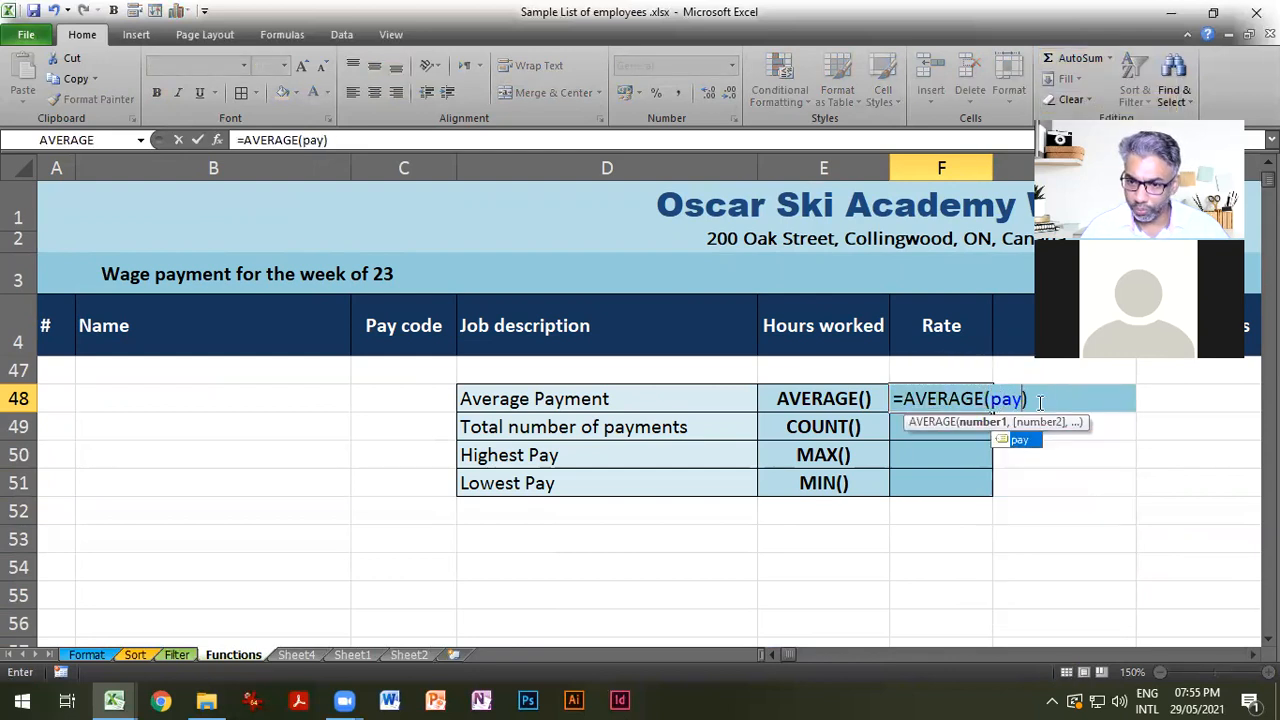
key("Return")
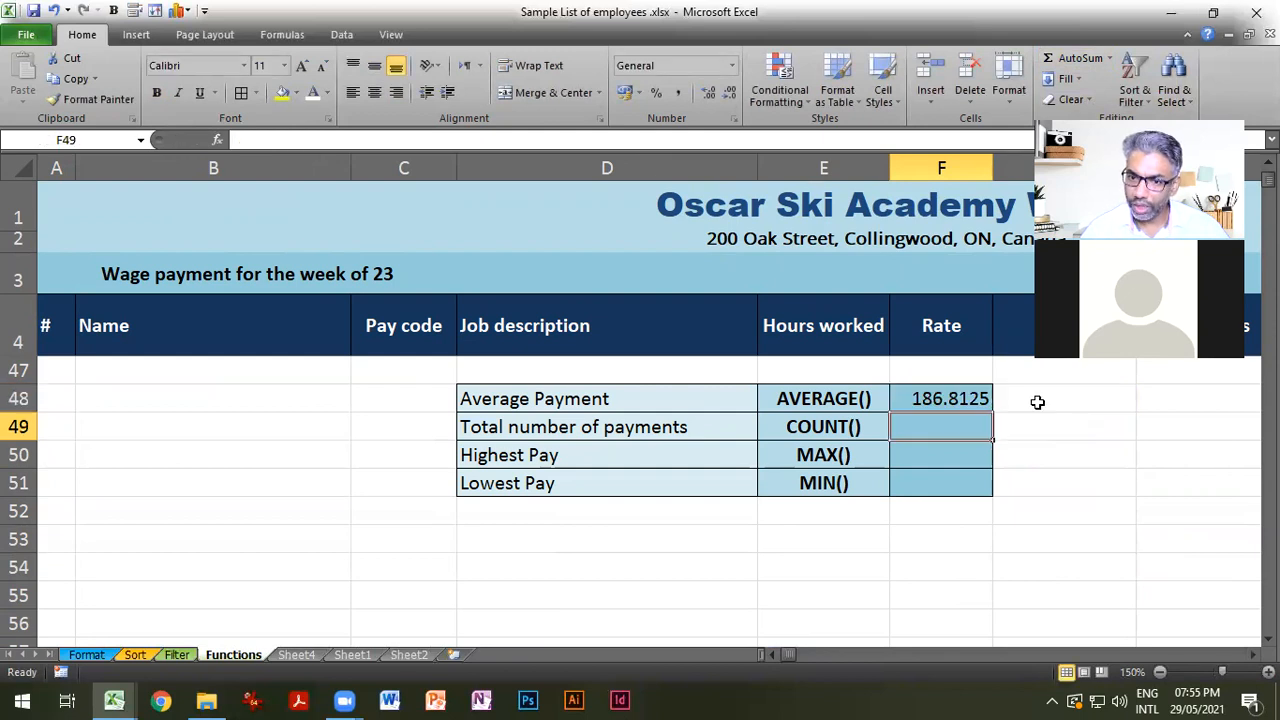
Calculate the Total number of payments in cell F49 with the formula =COUNT(pay).
left_click(1109, 58)
left_click(1100, 121)
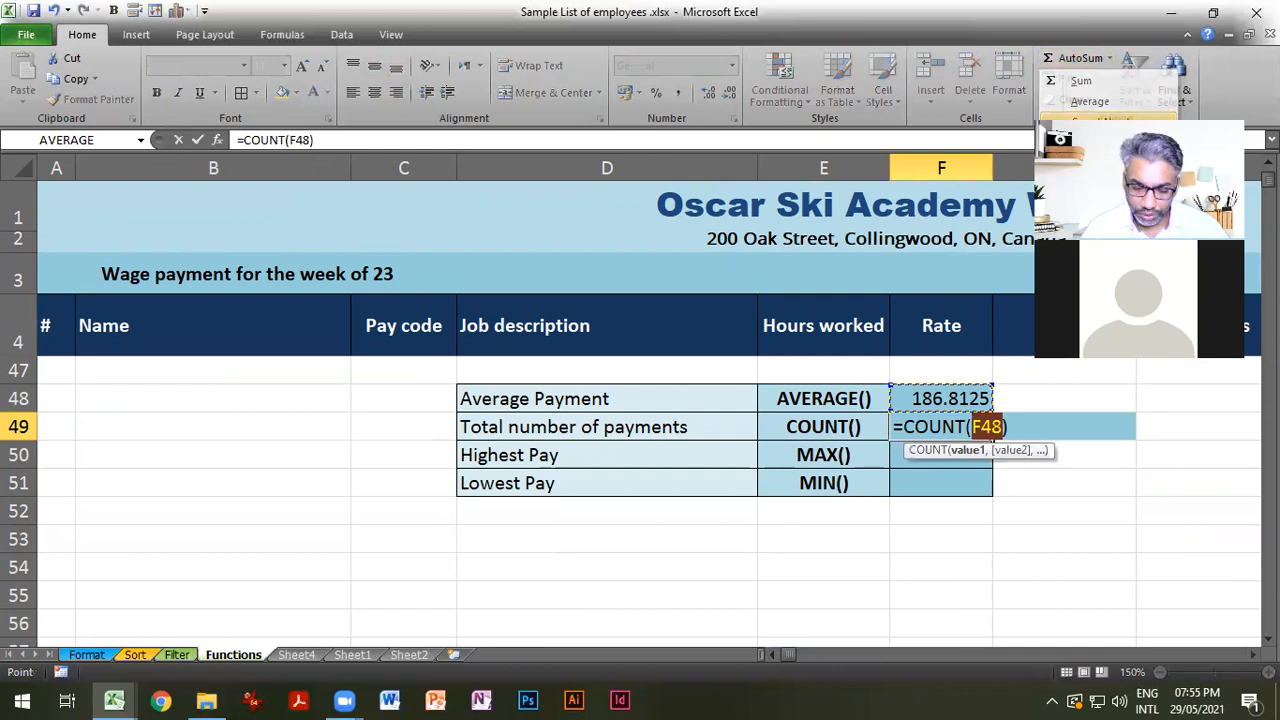
type("pay")
key("Return")
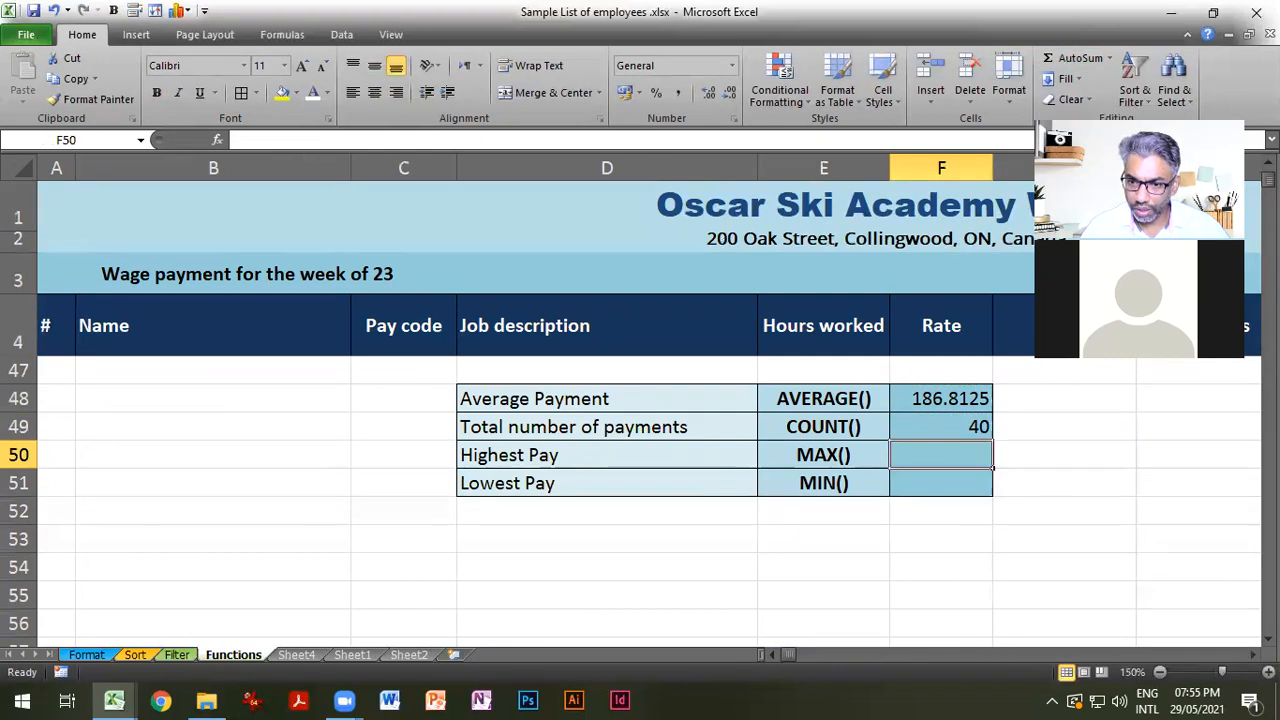
Calculate the Highest Pay in cell F50 with the formula =MAX(pay).
left_click(1109, 58)
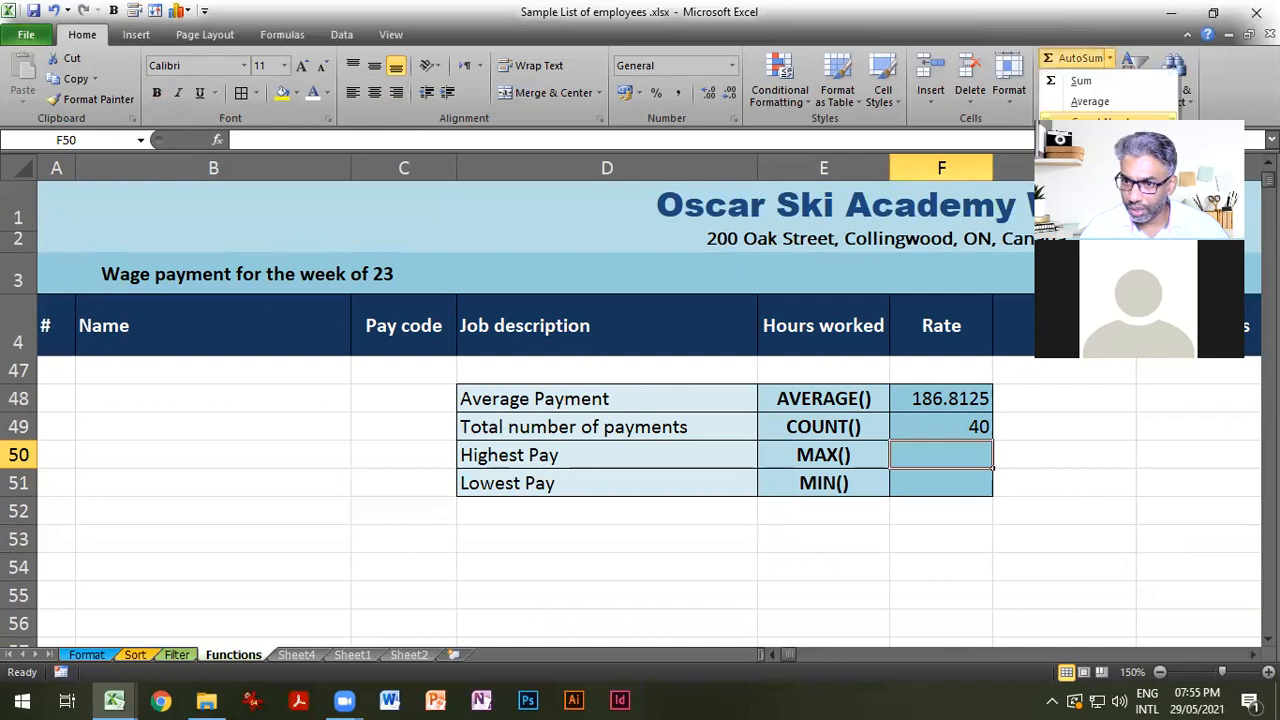
left_click(1085, 141)
type("pay")
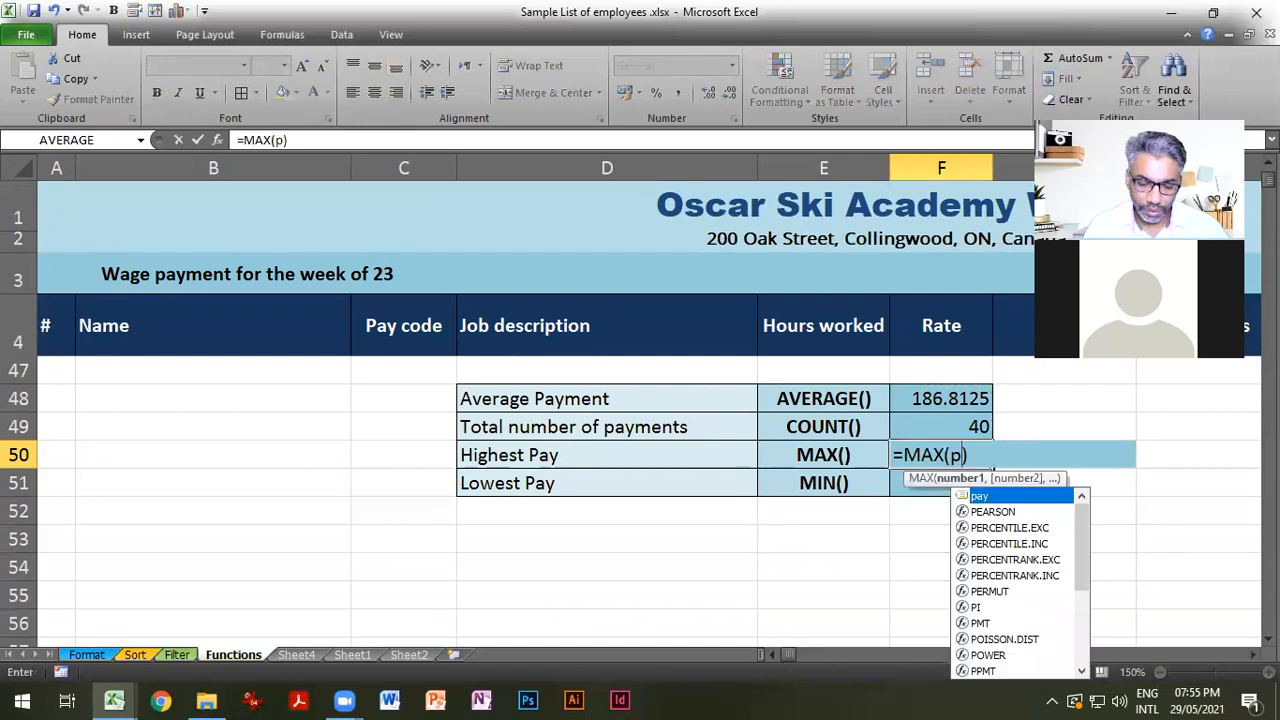
key("Return")
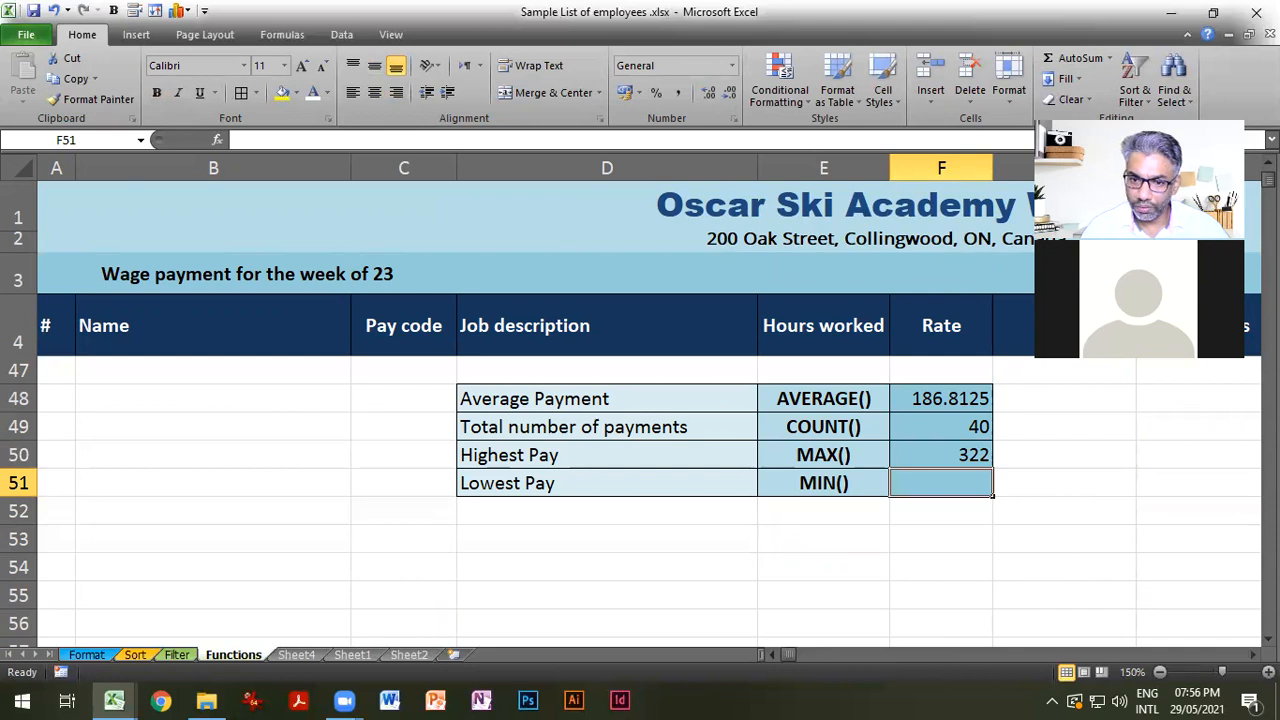
Calculate the Lowest Pay in cell F51 with the formula =MIN(pay).
left_click(1109, 59)
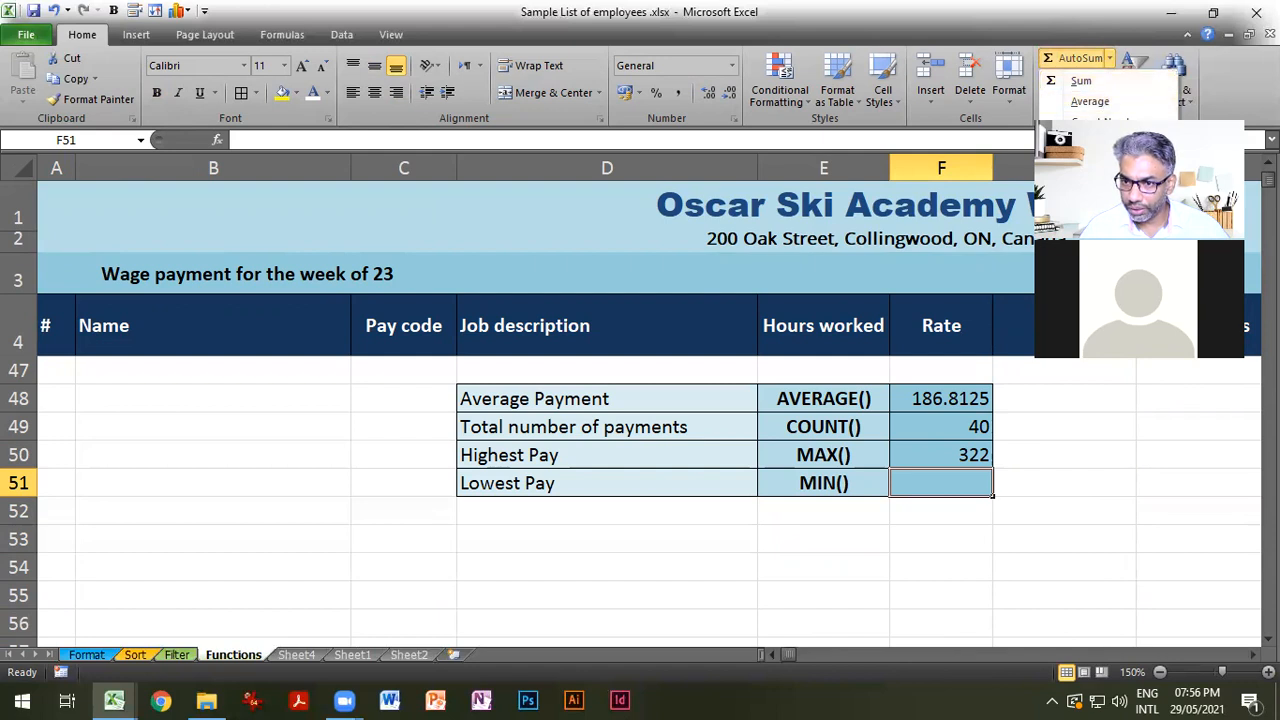
left_click(1085, 164)
type("pay")
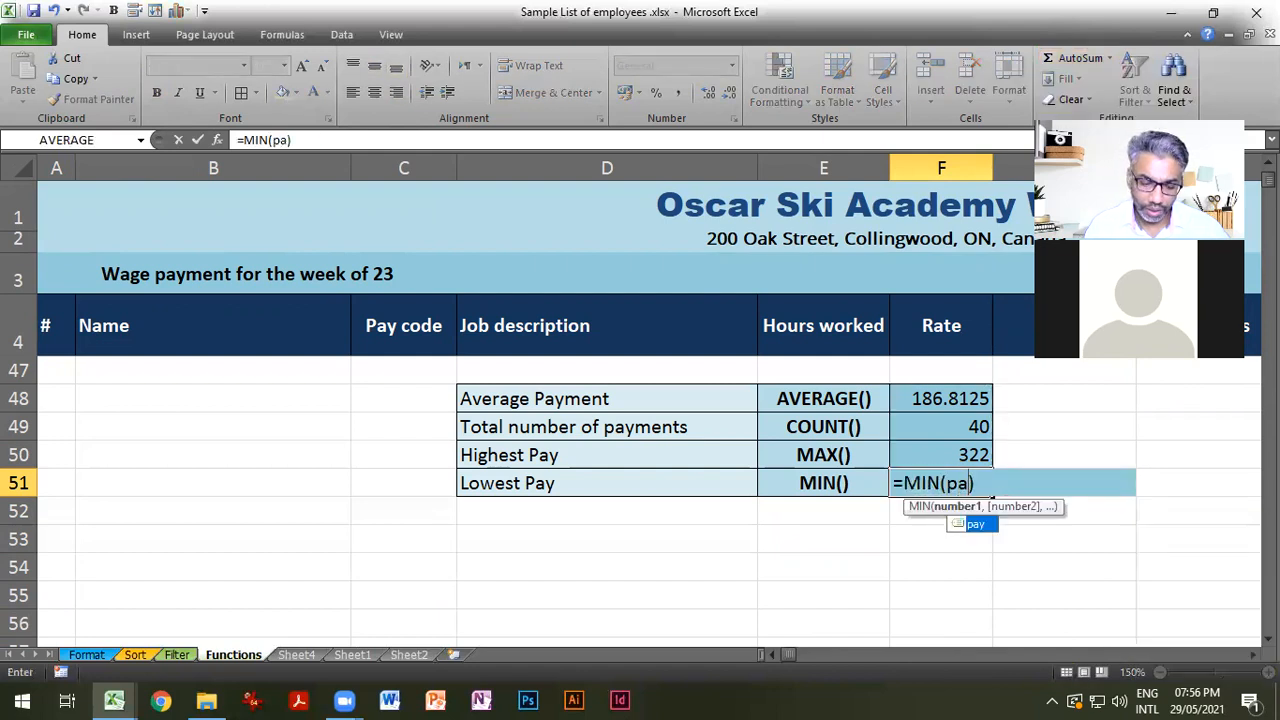
key("Return")
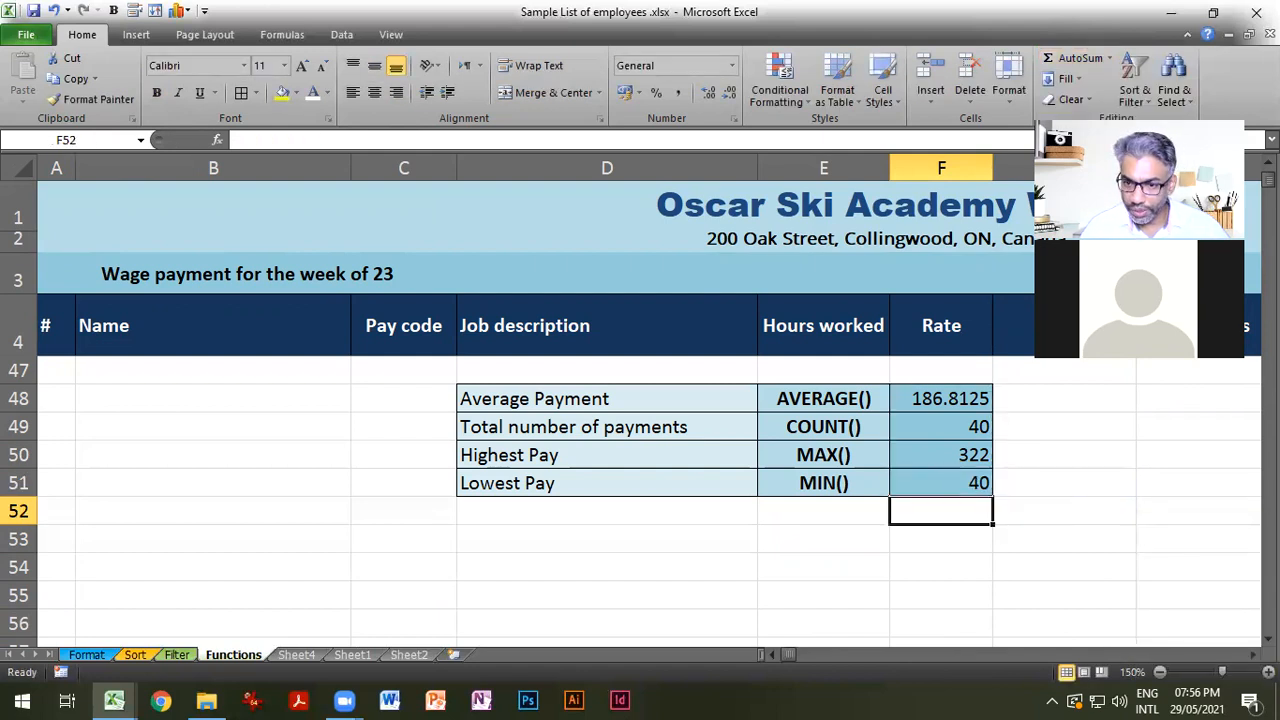
Select the Hours worked cells E24:E31 as an example, and check the defined name pay in the Name Manager.
scroll(947, 468, "up", 8)
left_click_drag(823, 398, 835, 595)
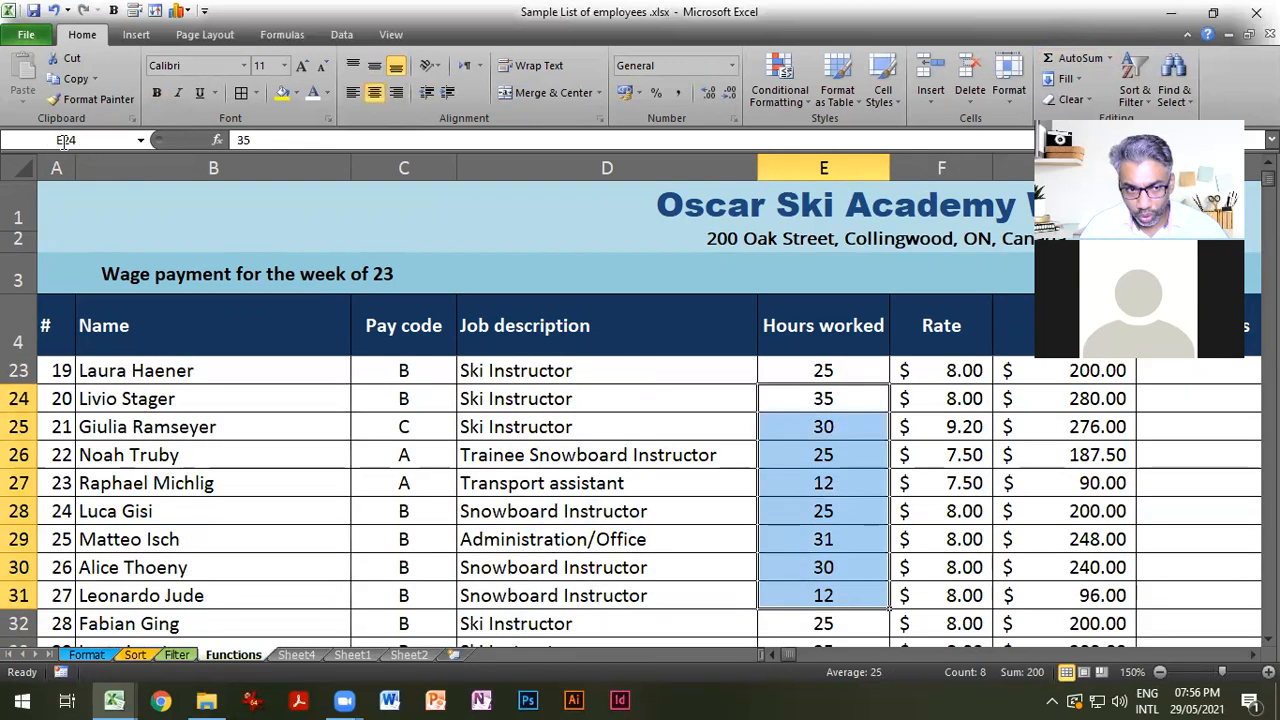
scroll(788, 623, "down", 7)
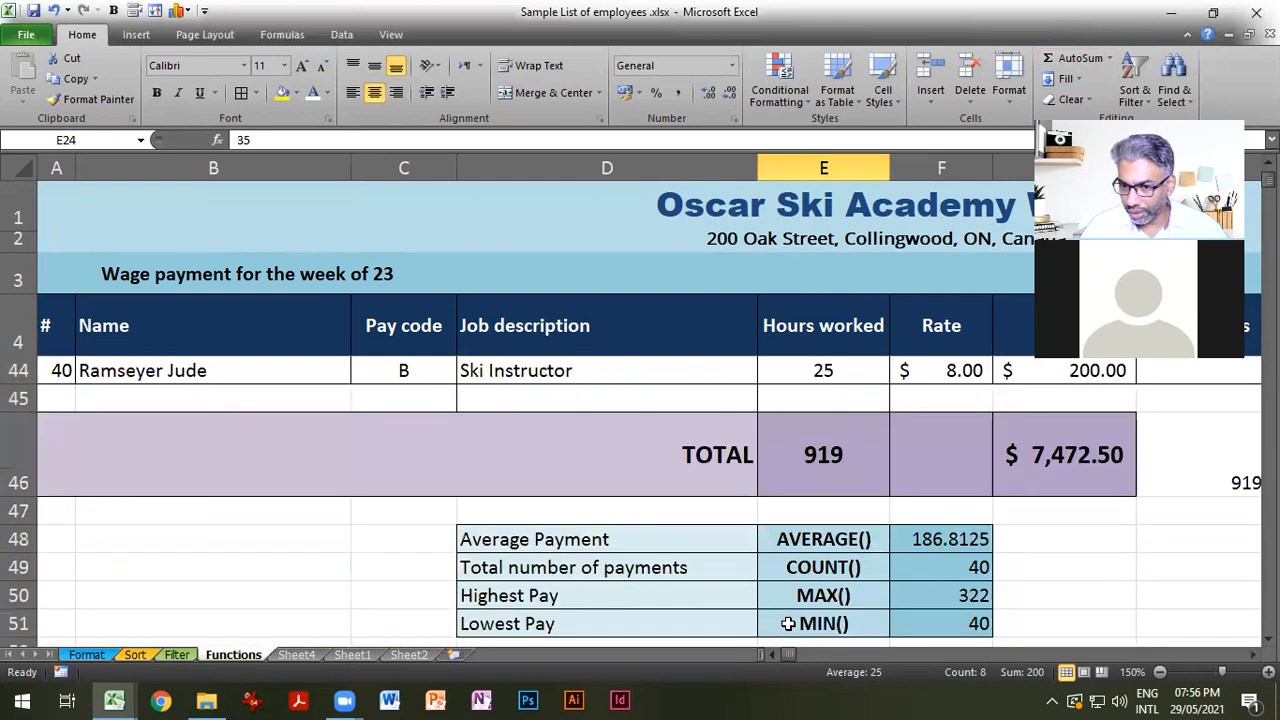
left_click(288, 34)
left_click(512, 95)
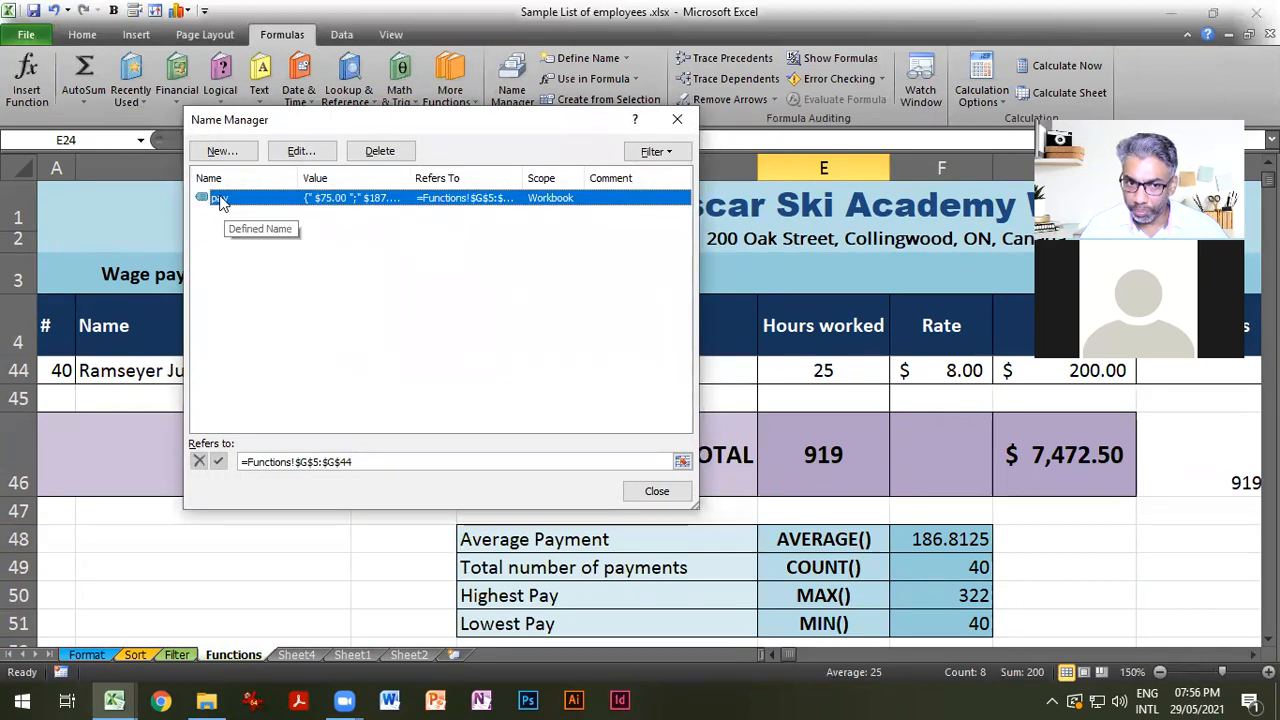
left_click(677, 119)
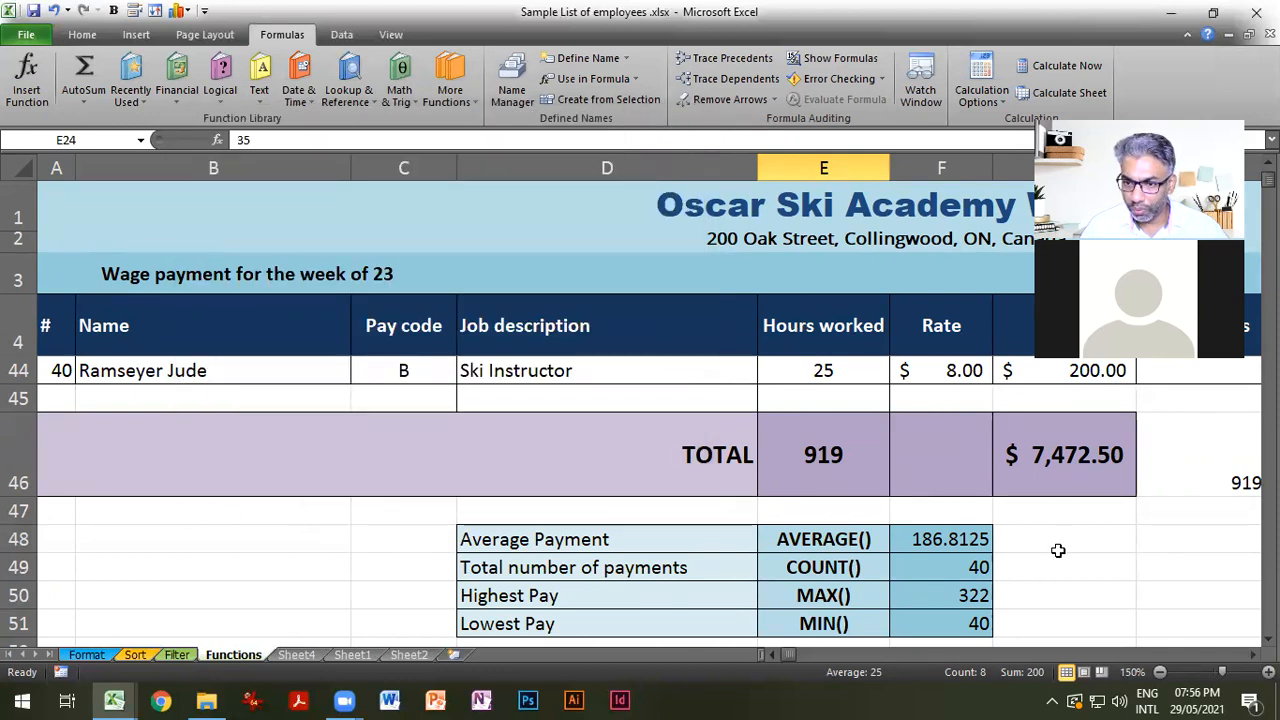
Review the Pay column and totals, and inspect the Average Payment formula in cell F48.
scroll(1058, 550, "up", 3)
scroll(1060, 570, "up", 1)
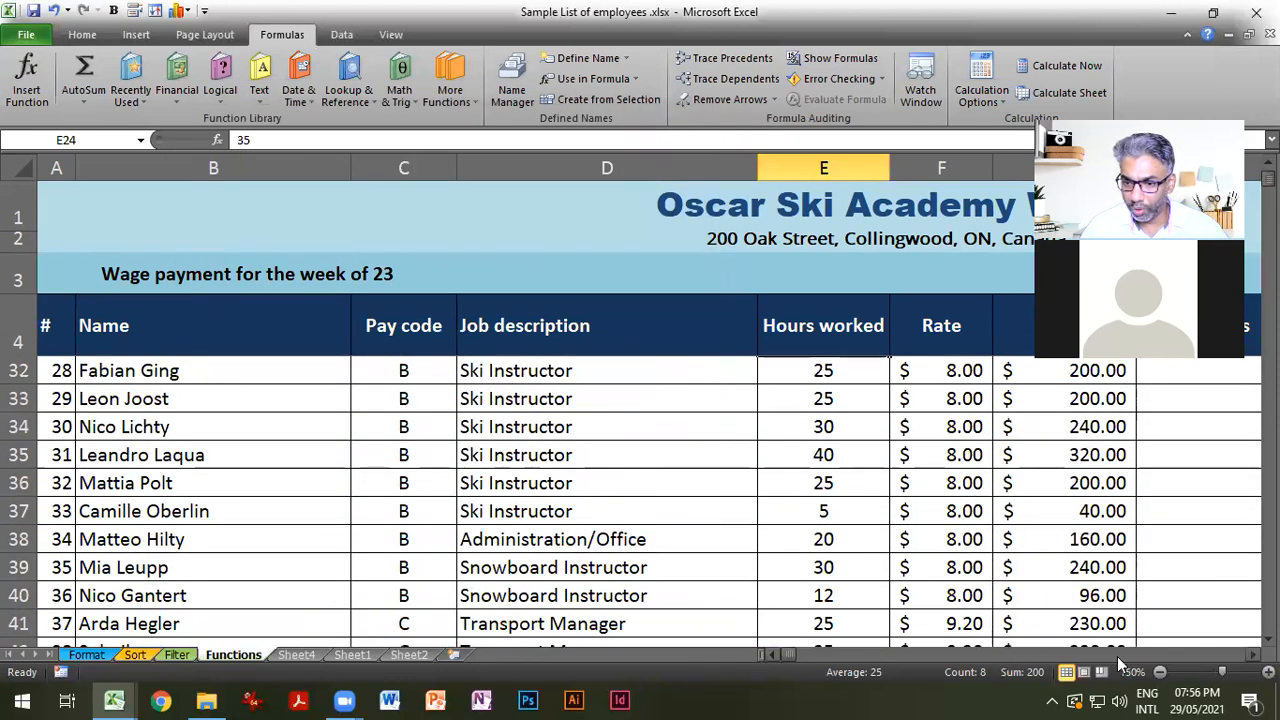
scroll(1216, 640, "right", 1)
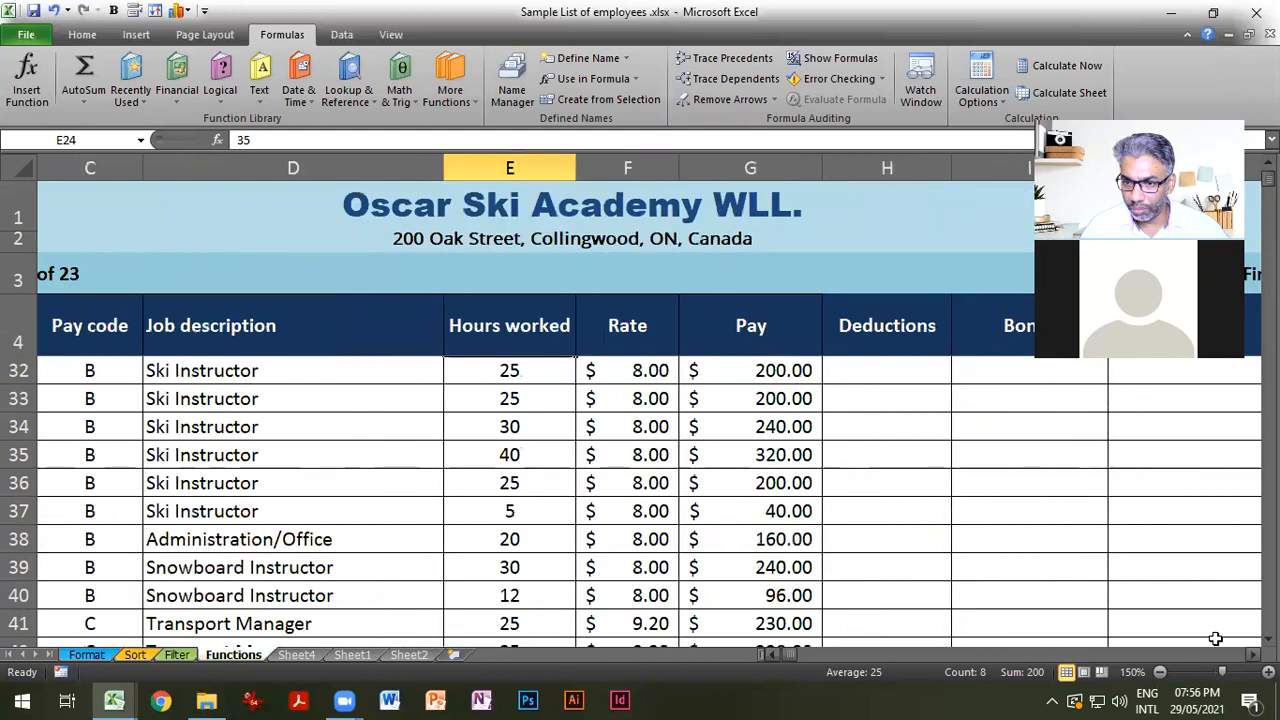
scroll(821, 518, "down", 5)
scroll(821, 518, "up", 1)
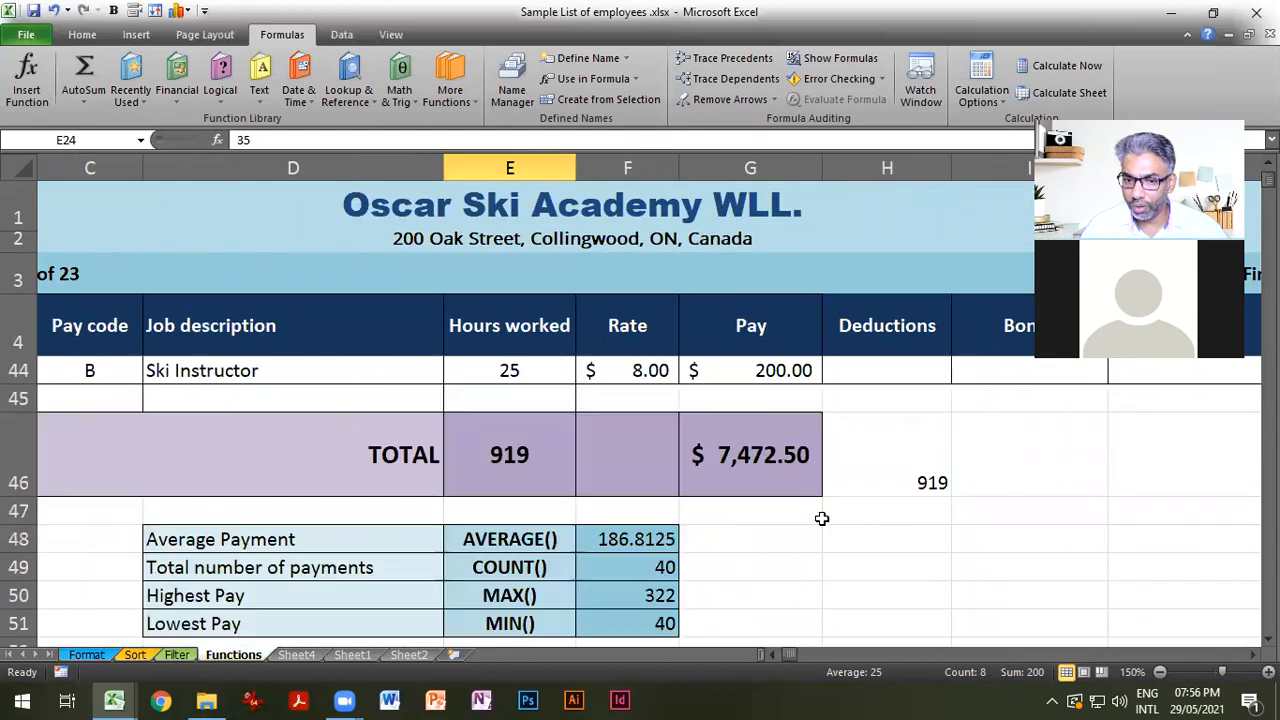
scroll(817, 530, "down", 1)
left_click(649, 408)
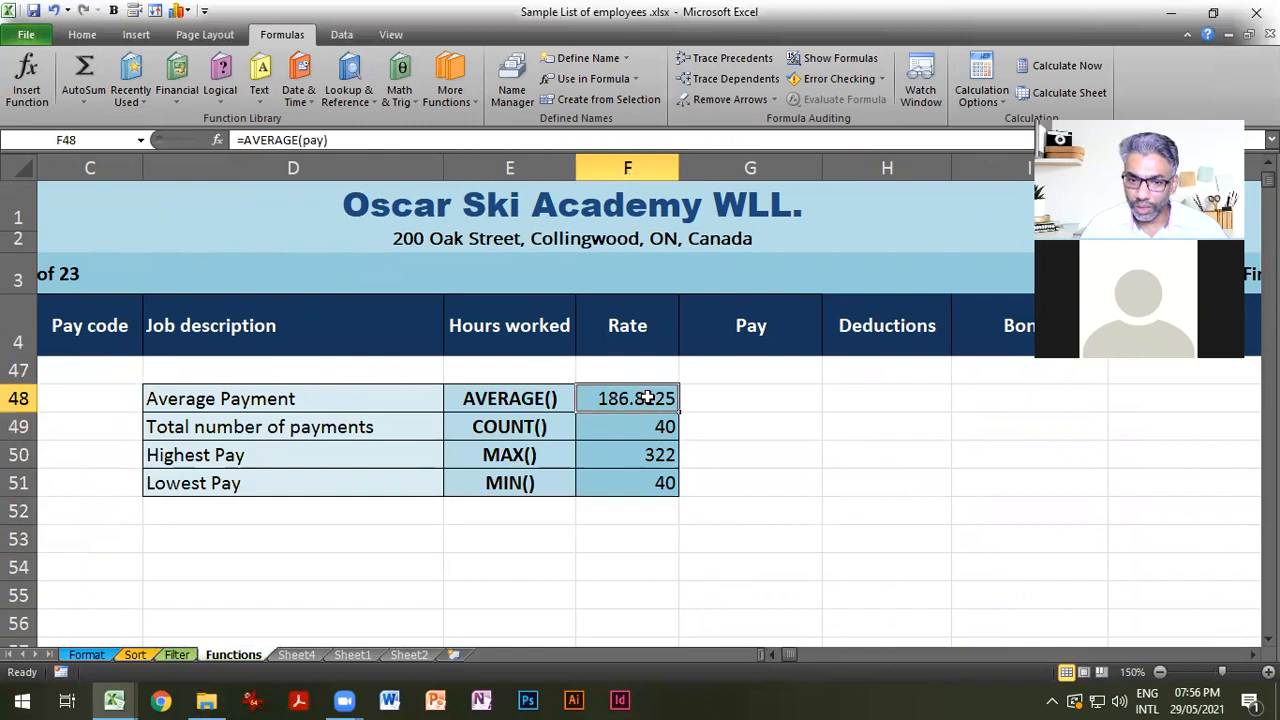
Start an AVERAGE formula in cell G48 and select the whole Pay range G5:G44 as its argument.
left_click(724, 400)
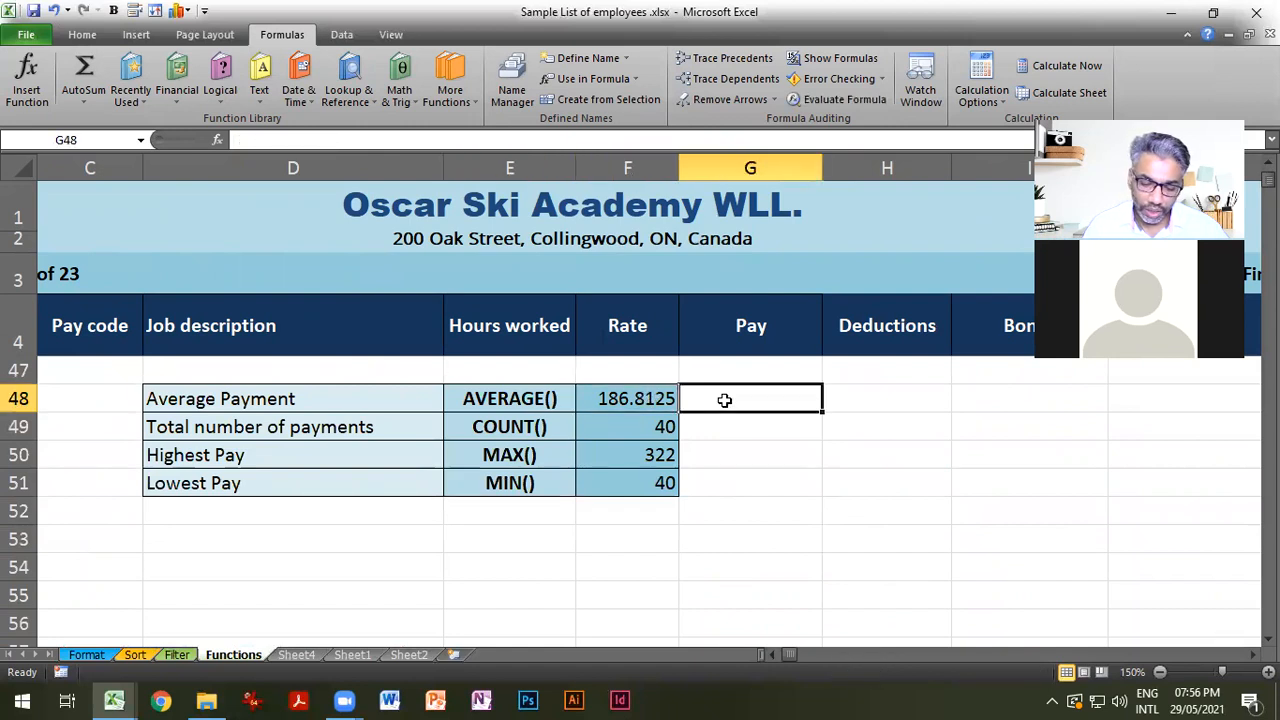
type("=av")
key("Tab")
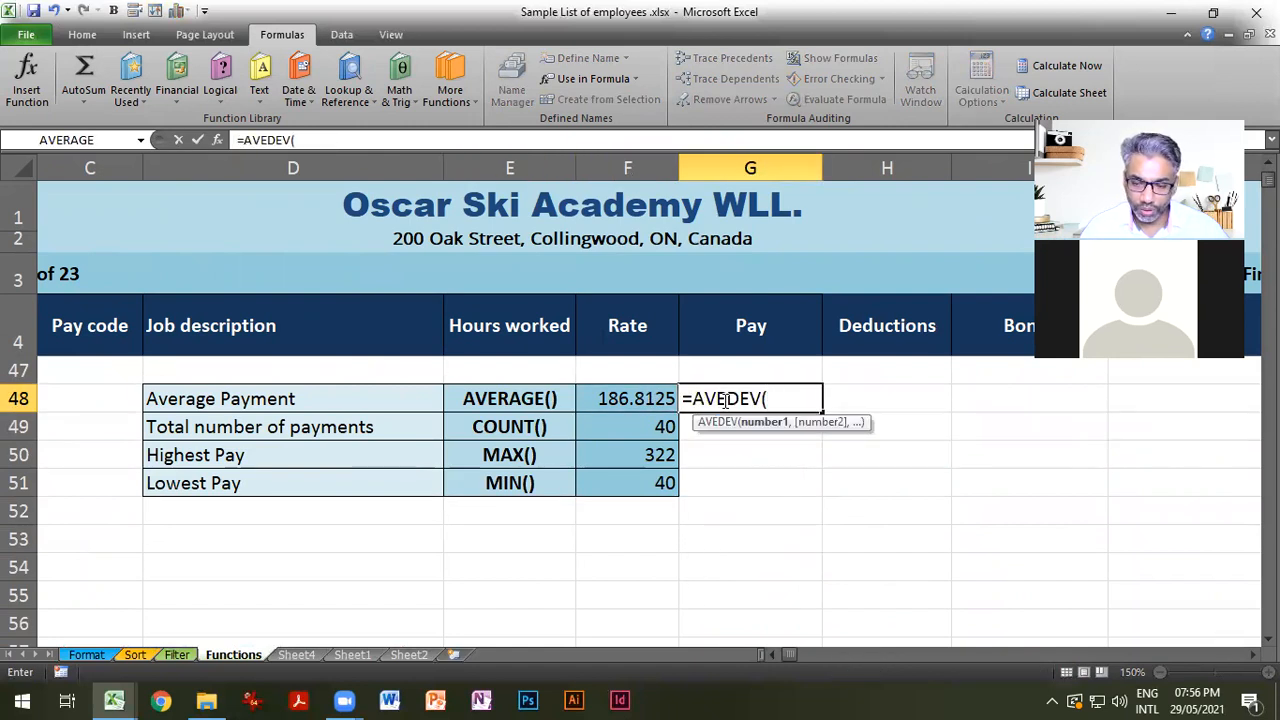
key("BackSpace")
key("BackSpace")
key("BackSpace")
key("BackSpace")
type("r")
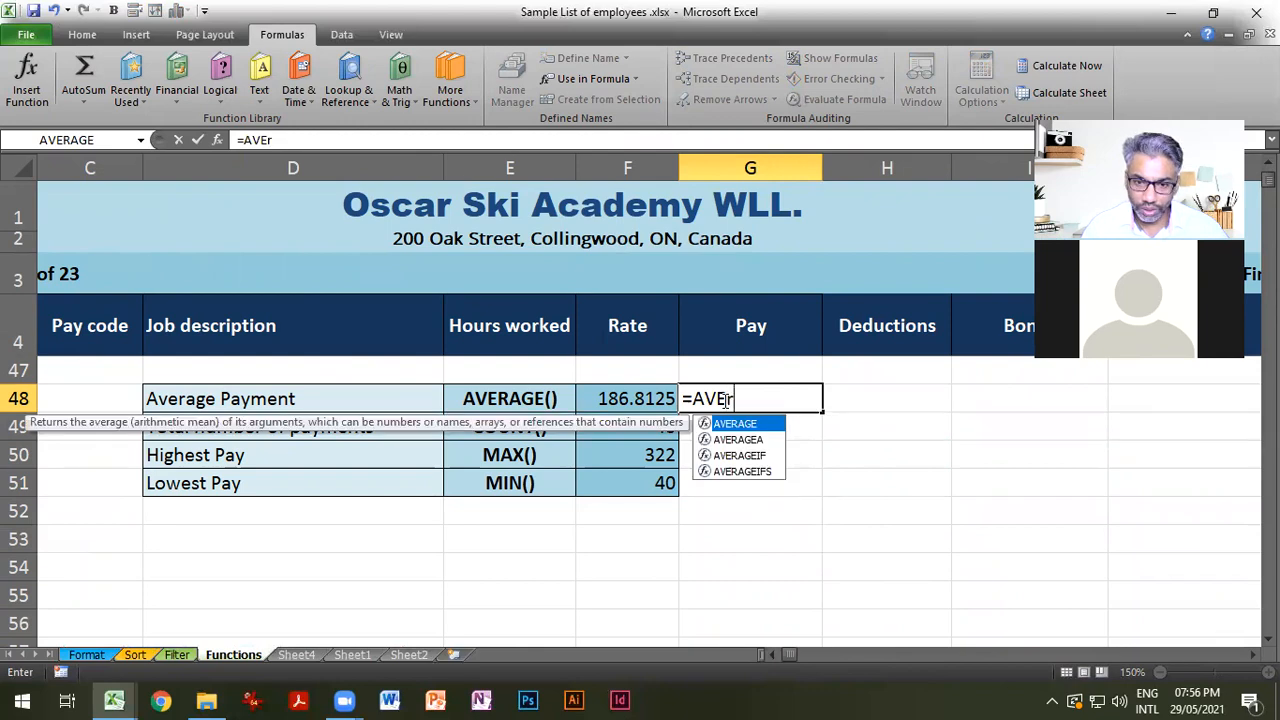
key("Tab")
scroll(818, 455, "up", 8)
scroll(818, 455, "up", 6)
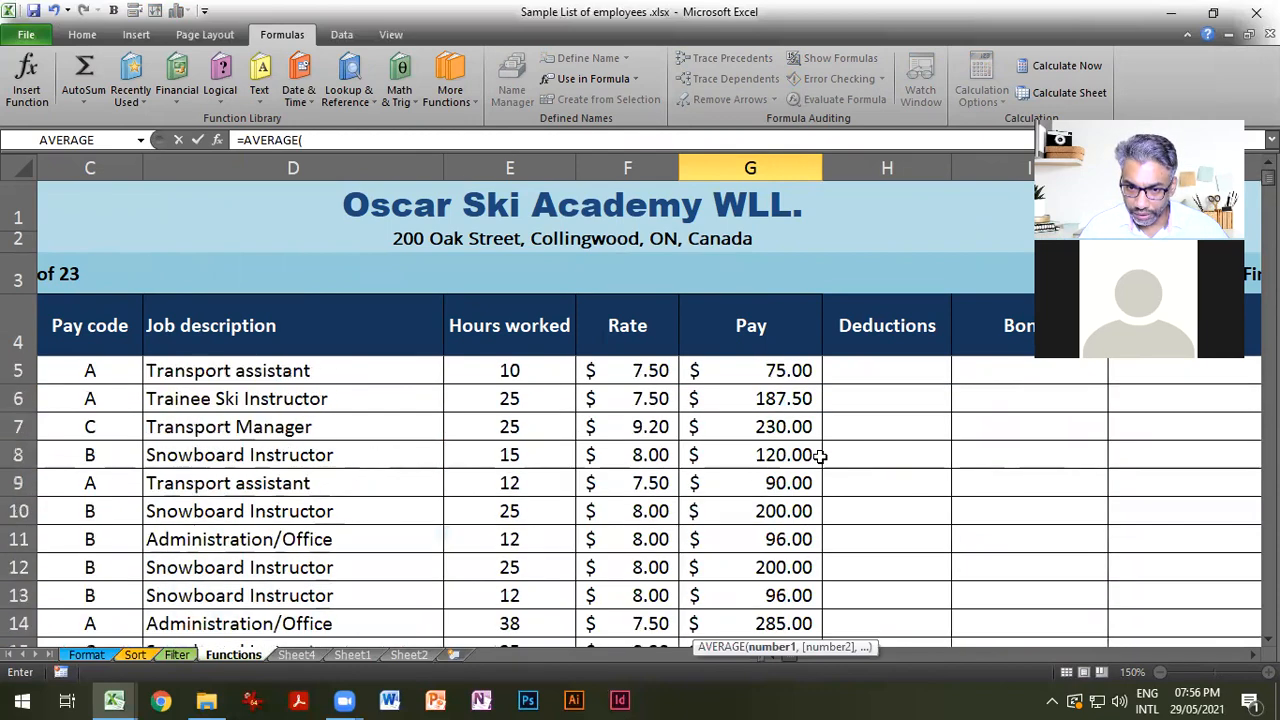
left_click_drag(766, 372, 800, 522)
scroll(831, 575, "down", 2)
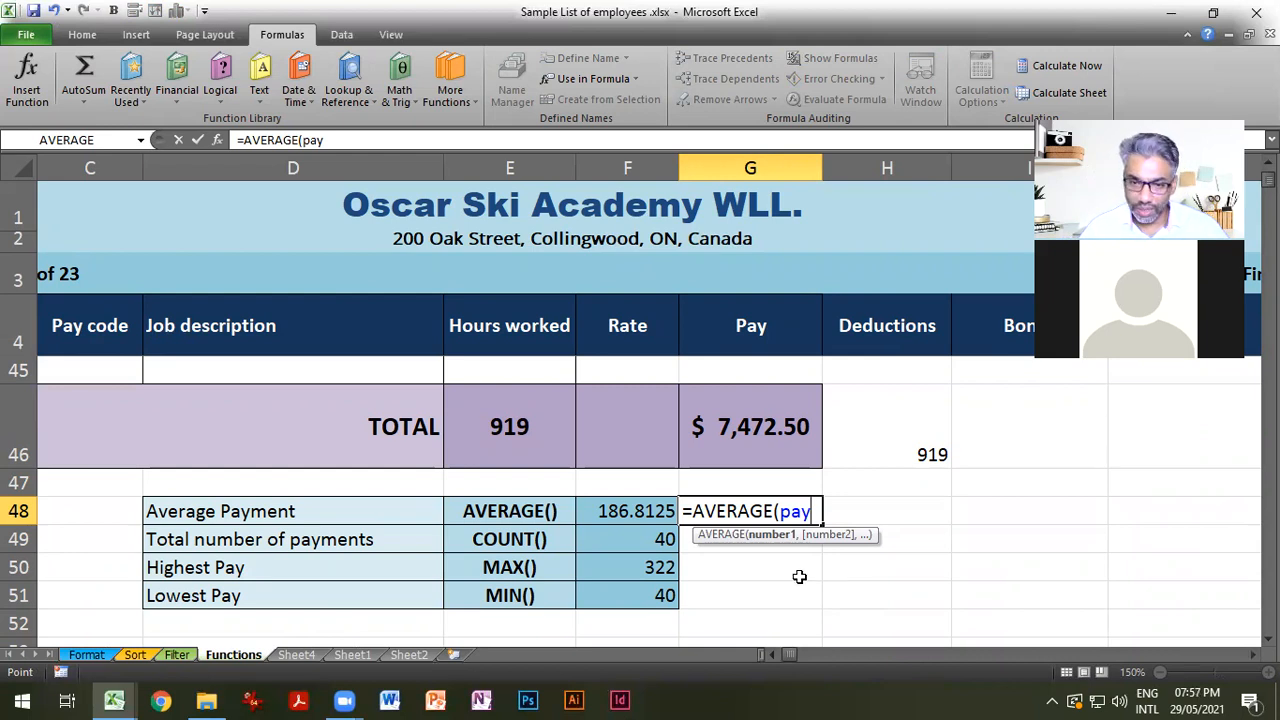
Replace the argument of the AVERAGE formula in G48 with the partial Pay range G34:G43.
scroll(800, 565, "up", 3)
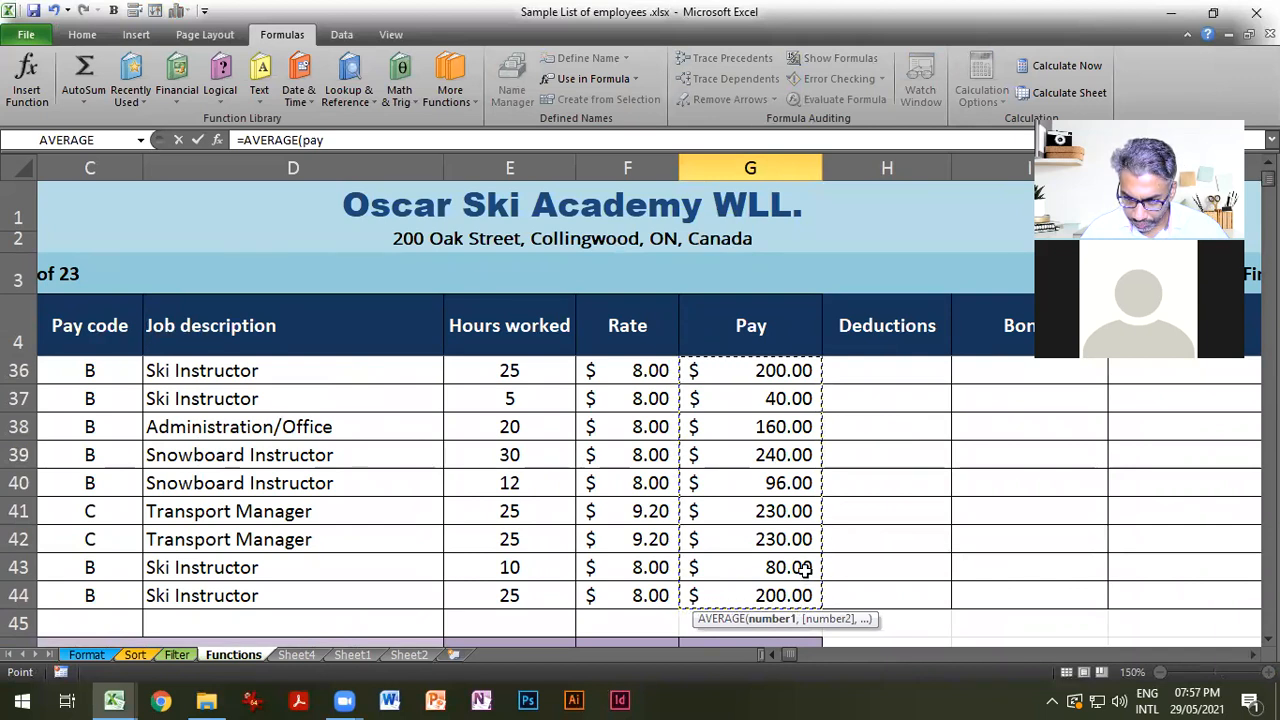
left_click(801, 563)
left_click_drag(801, 563, 788, 398)
scroll(843, 529, "down", 7)
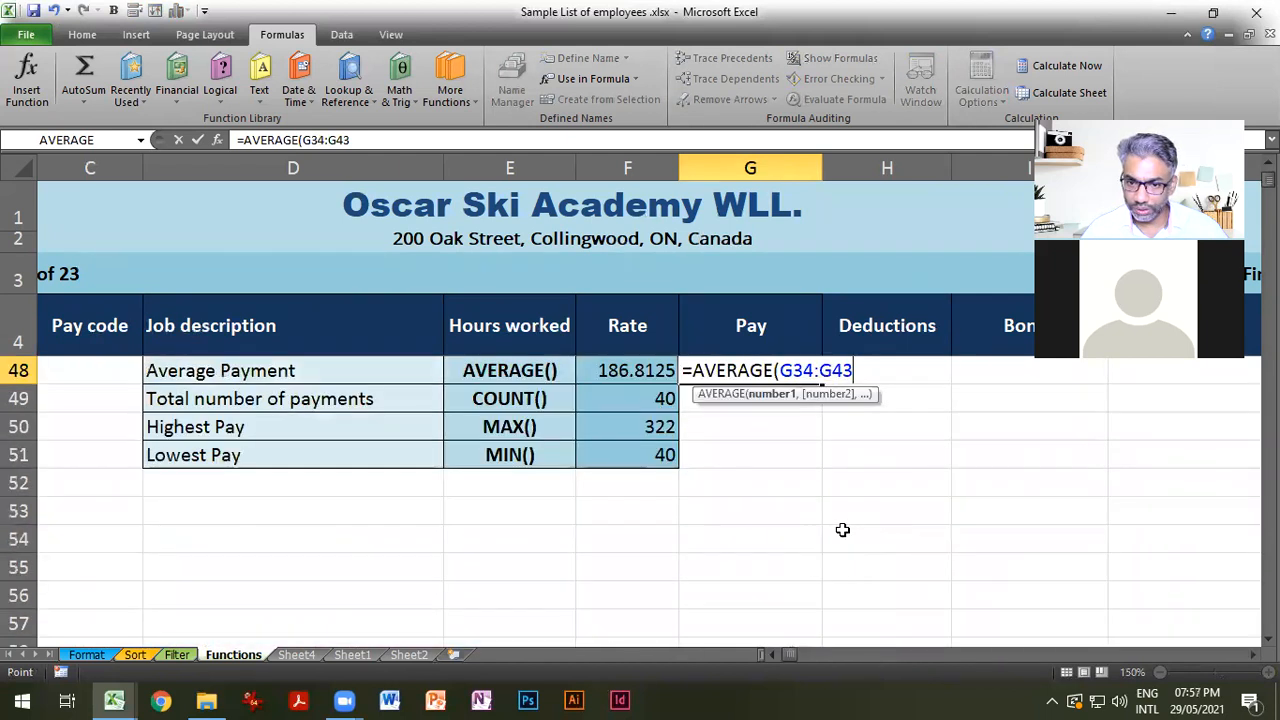
scroll(843, 529, "up", 3)
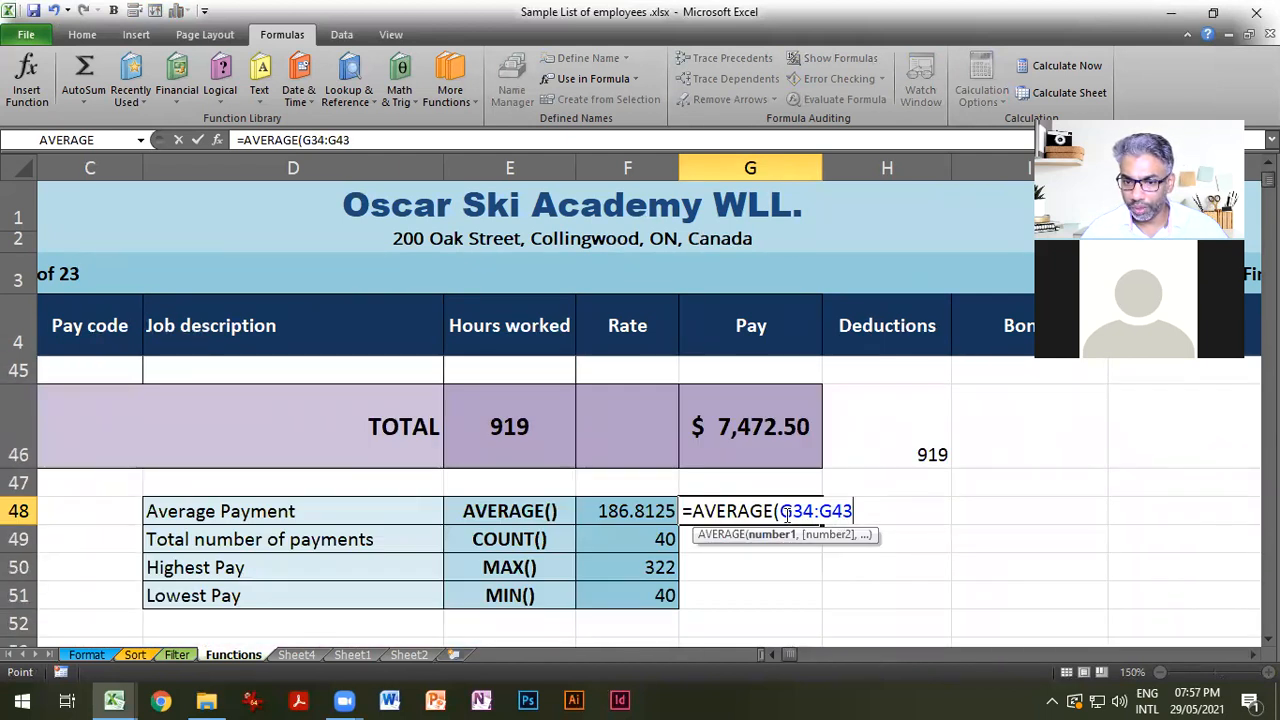
Enter the range name pay as the AVERAGE argument in G48, complete the formula, and clear the cell.
left_click_drag(786, 511, 854, 511)
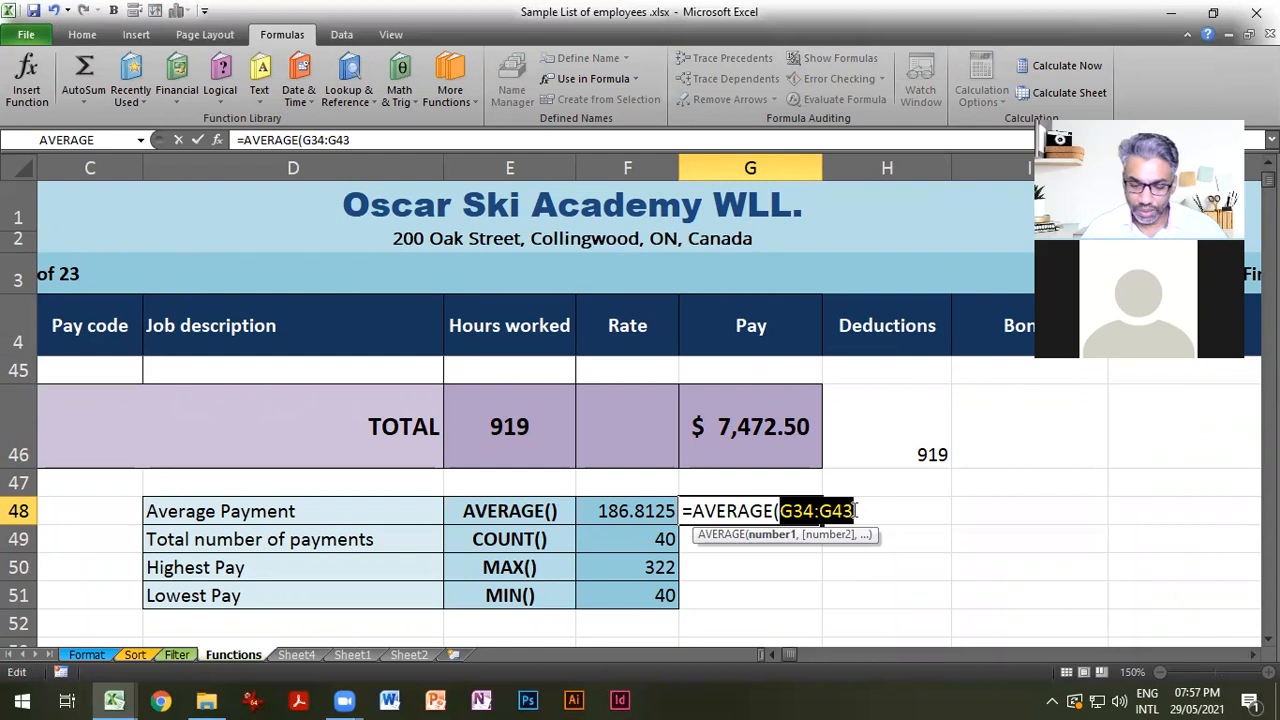
type("pay")
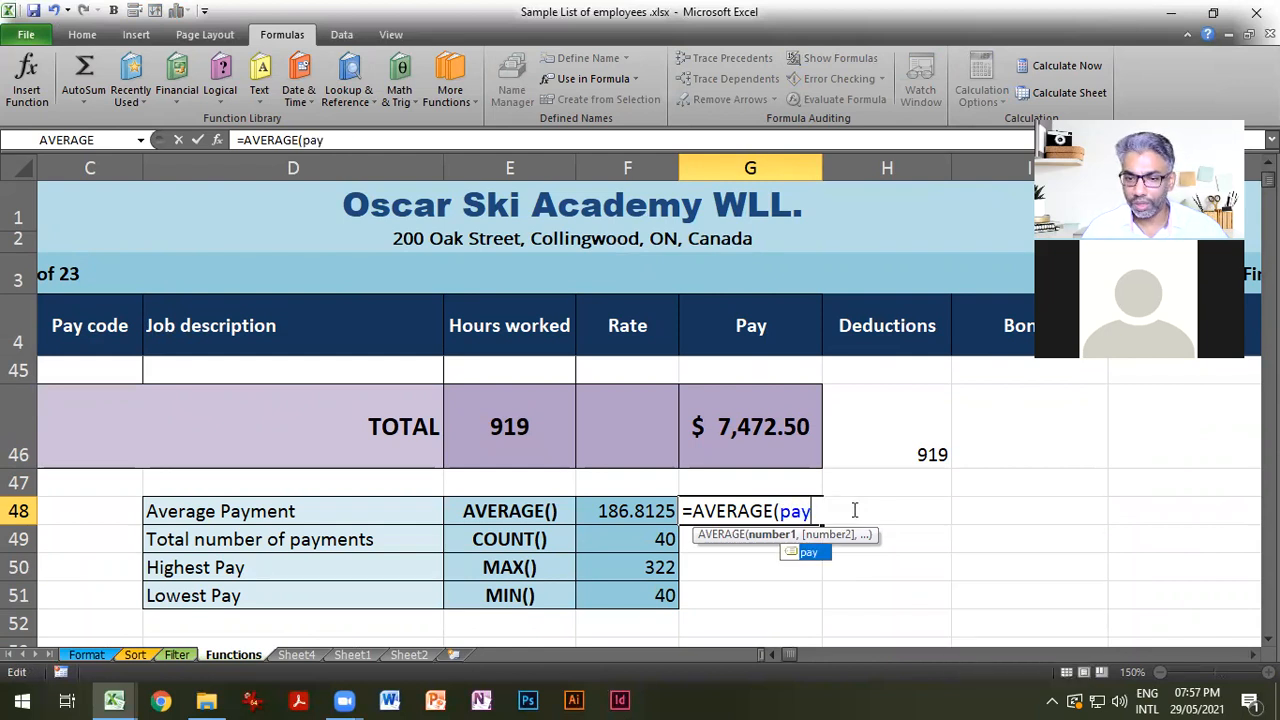
key("Return")
left_click(794, 517)
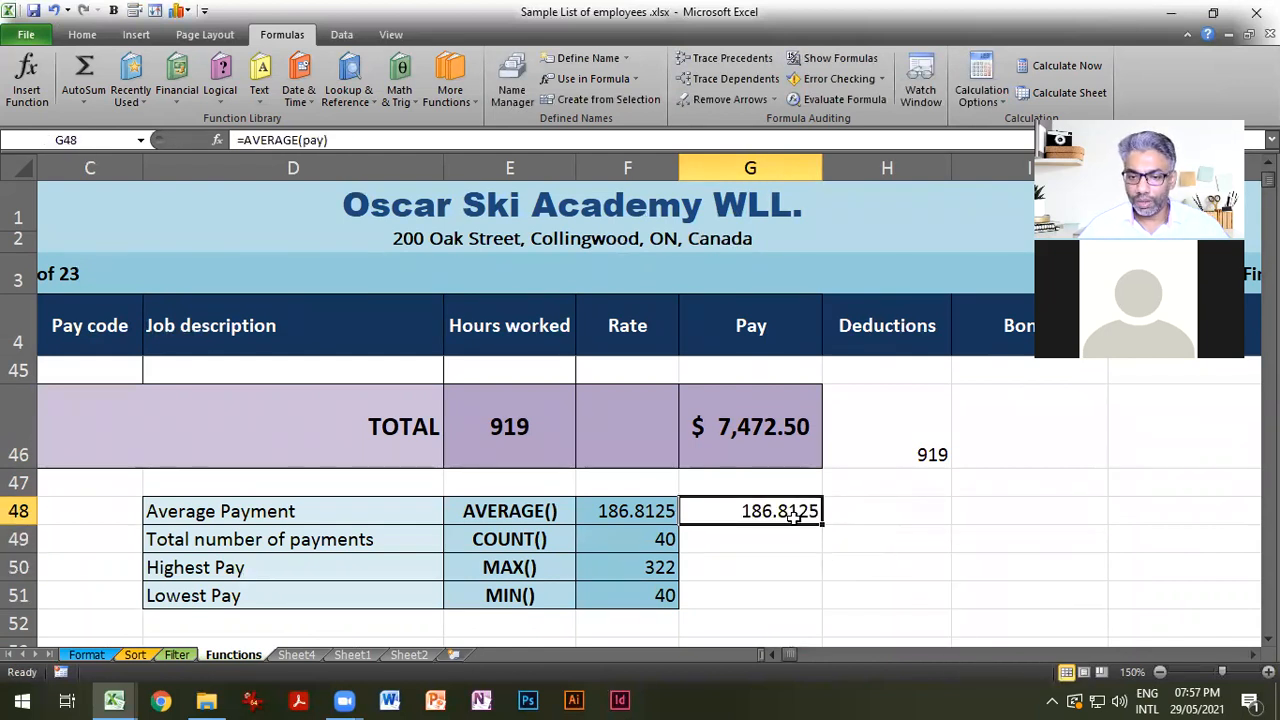
key("Delete")
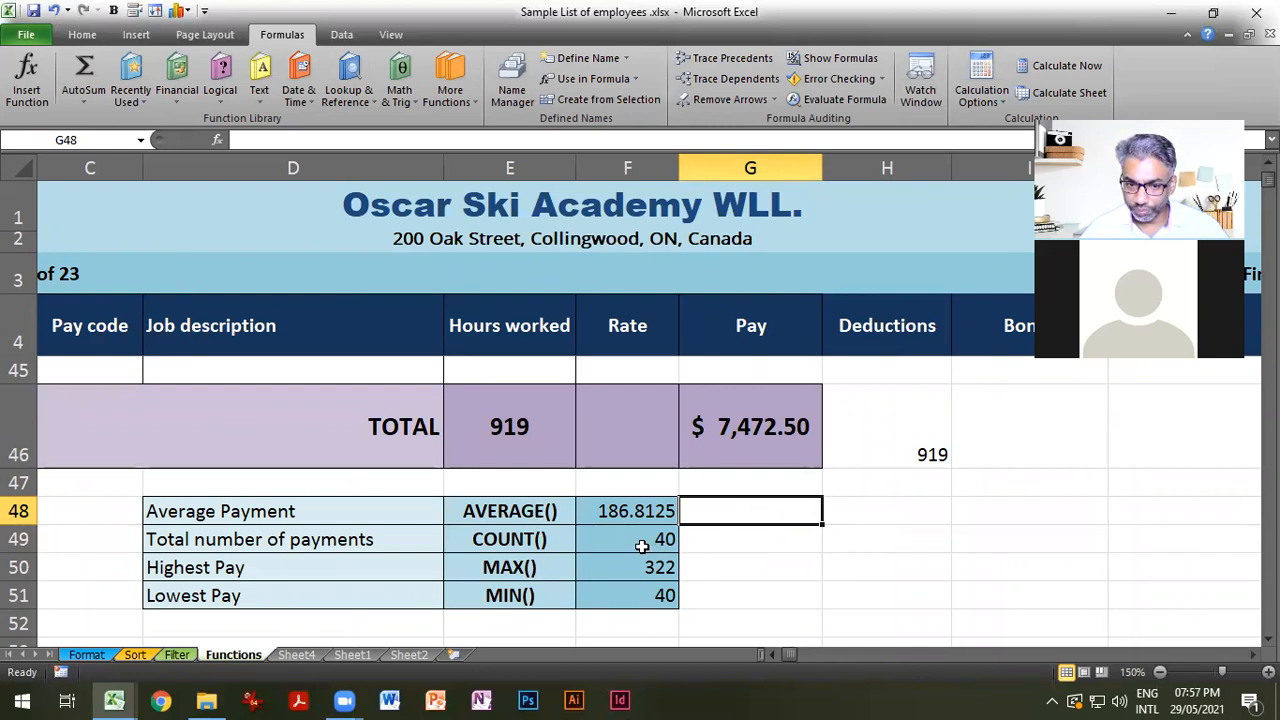
Check the COUNT formula in F49 and enter the label SUM() in cell E52 below MIN().
left_click(535, 545)
left_click(625, 543)
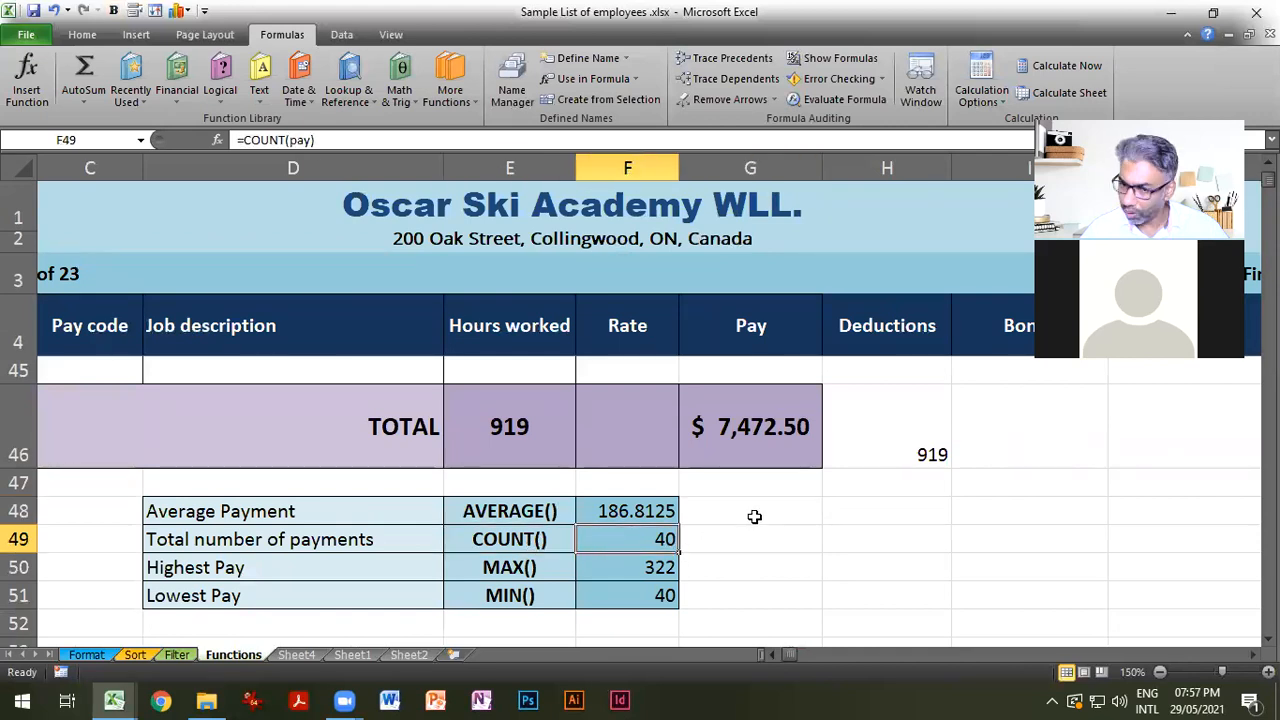
scroll(645, 604, "down", 1)
left_click(531, 482)
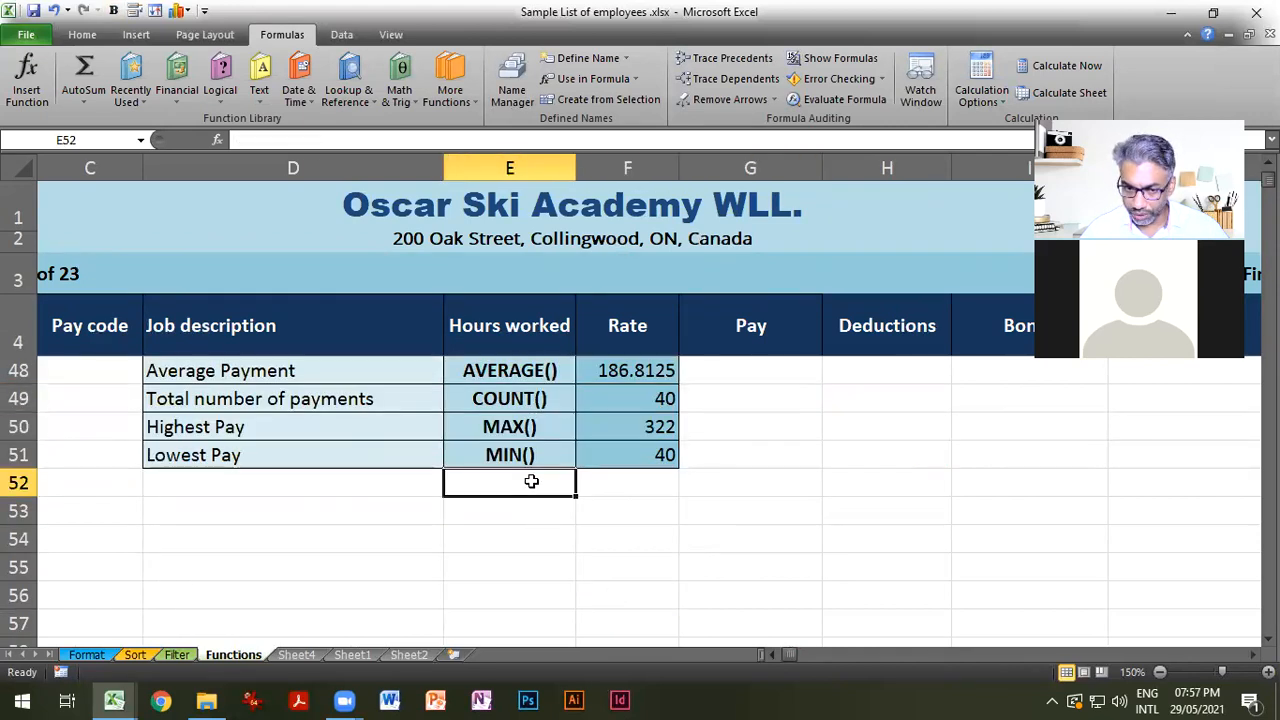
type("SUM()")
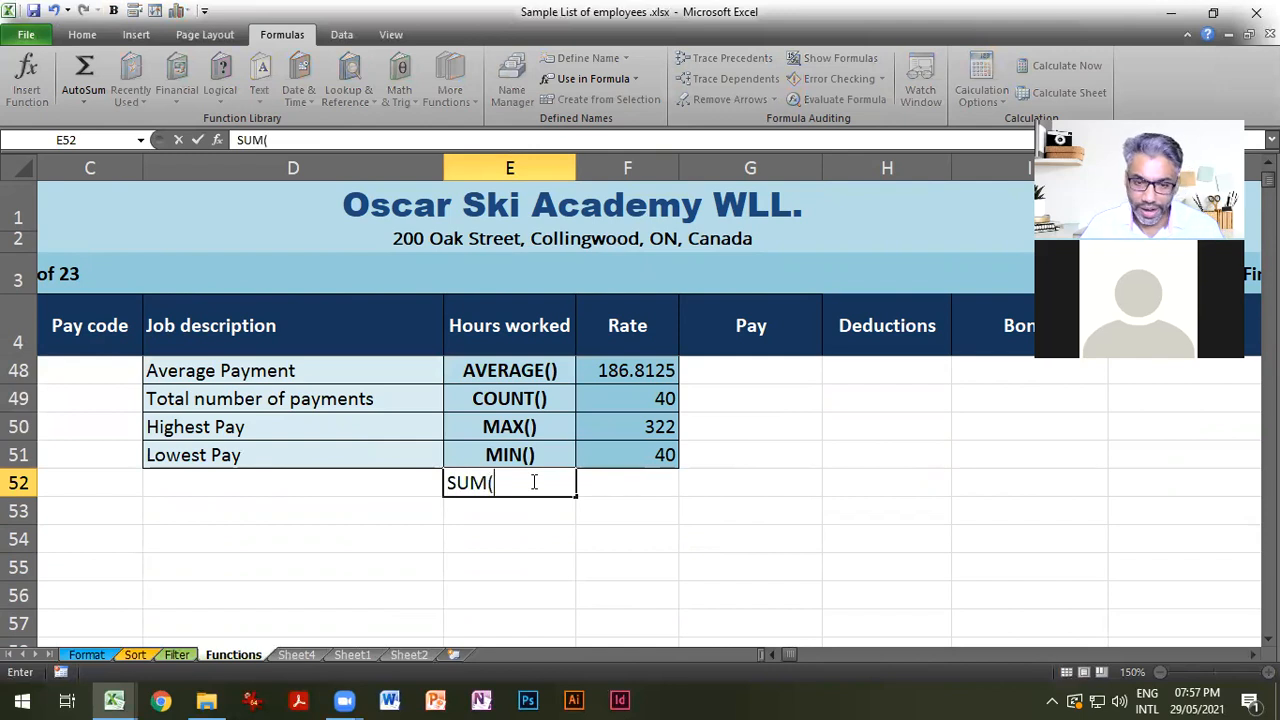
key("Return")
Start a SUM formula in cell F52 with the numbers 100 and 25 as its first arguments.
left_click(642, 489)
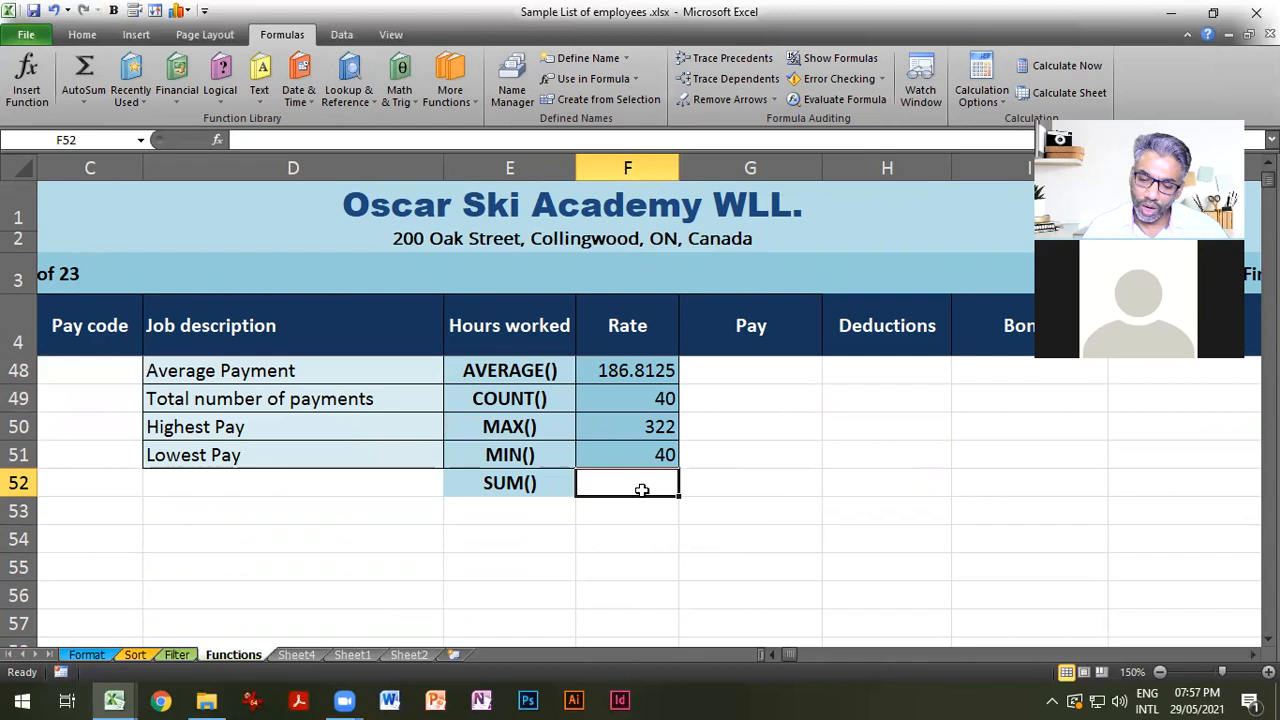
type("=sum")
key("Tab")
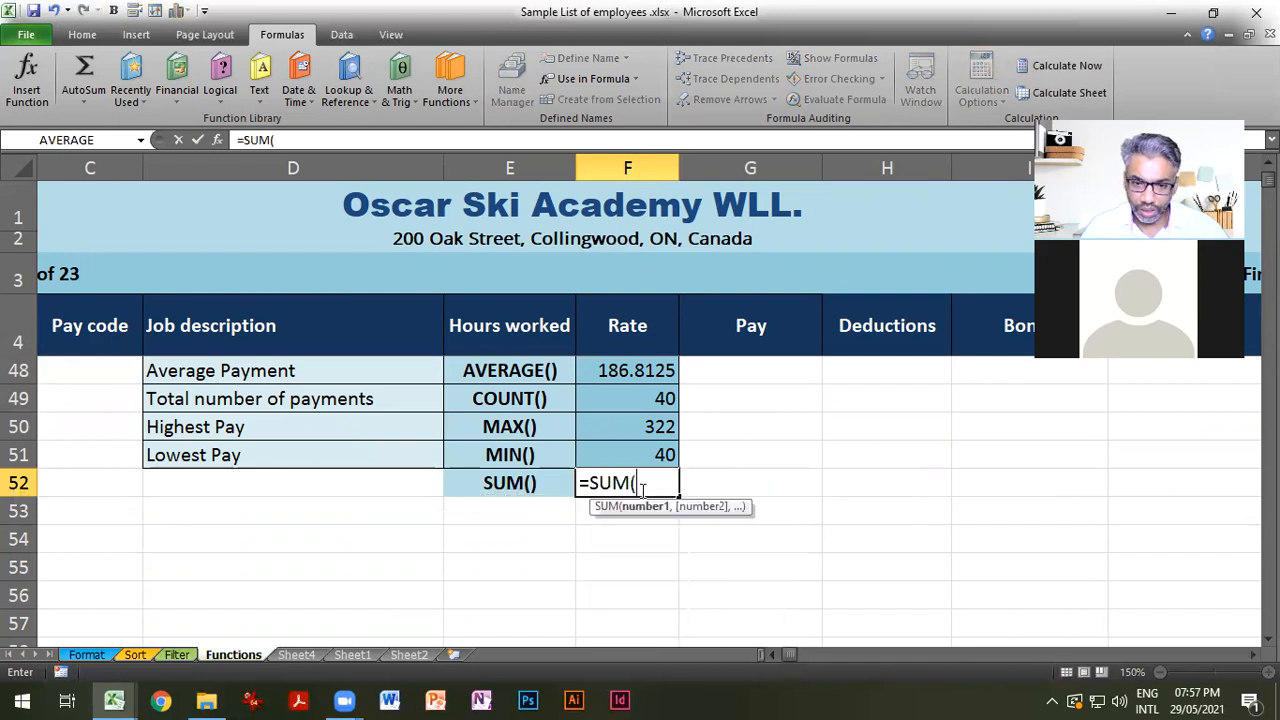
type("100")
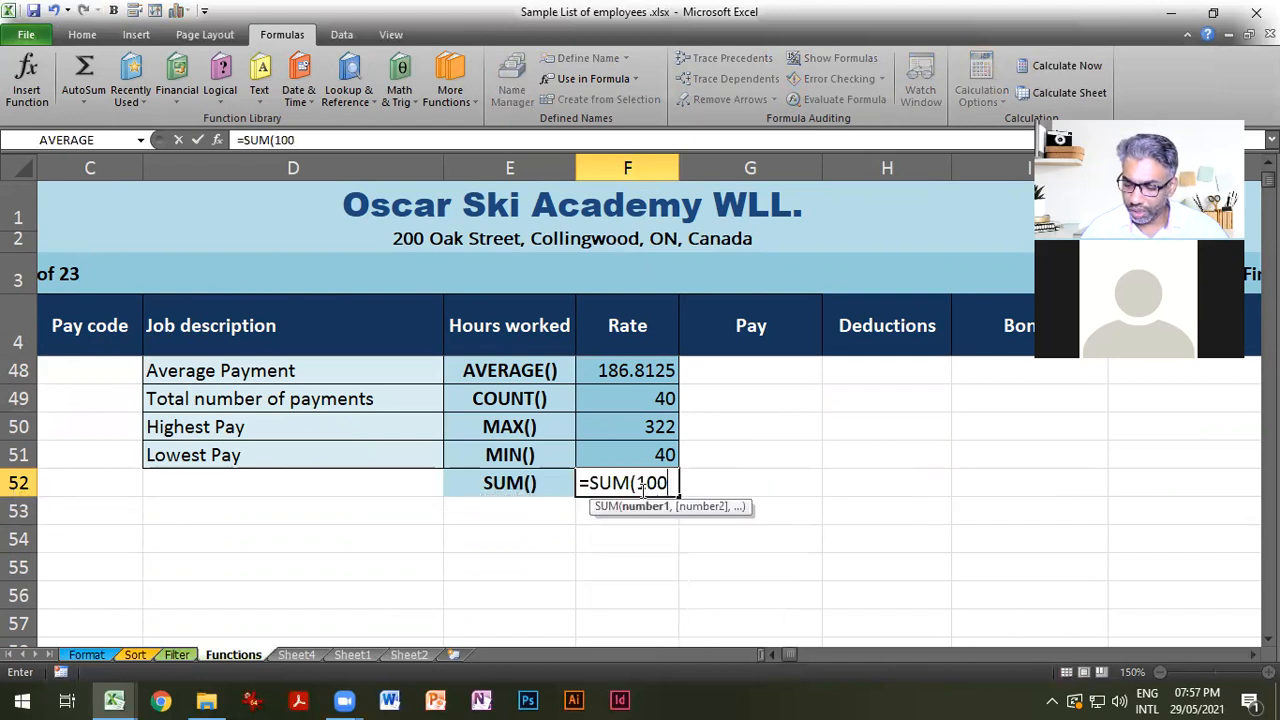
type(",25,")
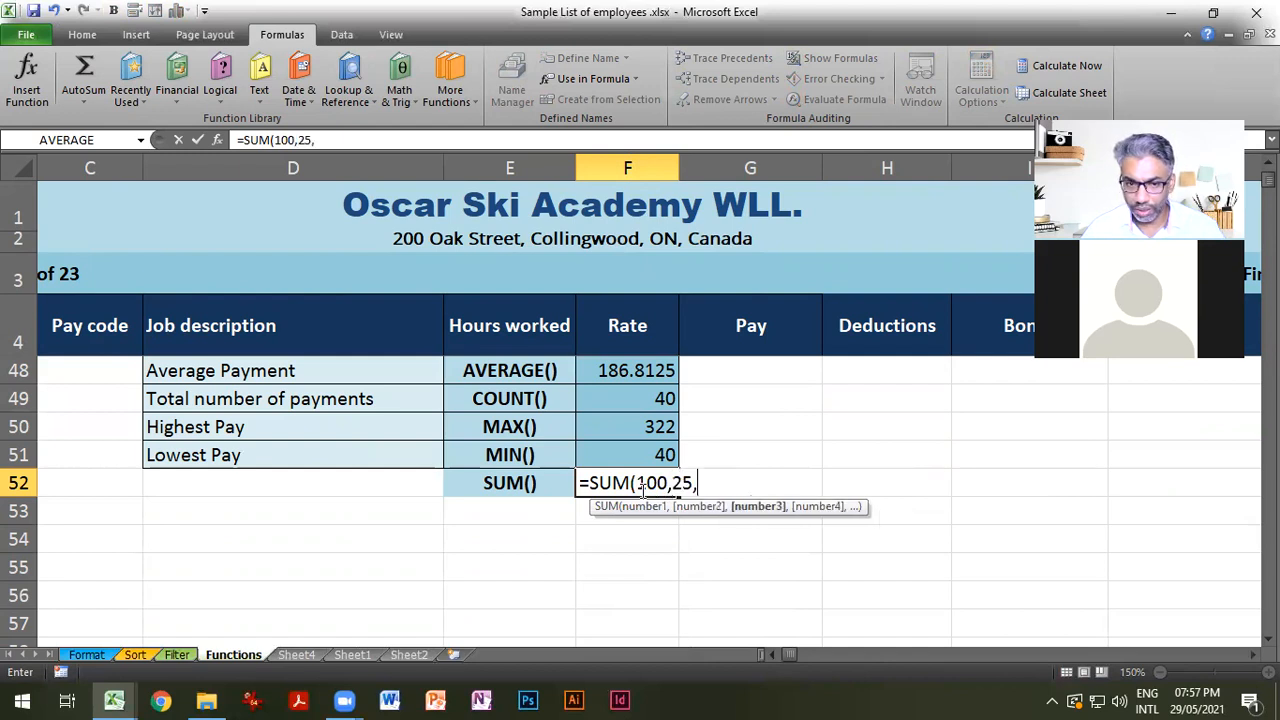
Add the ranges F40:F42 and E40:E42 and the number 250 to the SUM formula in F52, and close its bracket.
scroll(645, 440, "up", 3)
left_click_drag(648, 398, 646, 457)
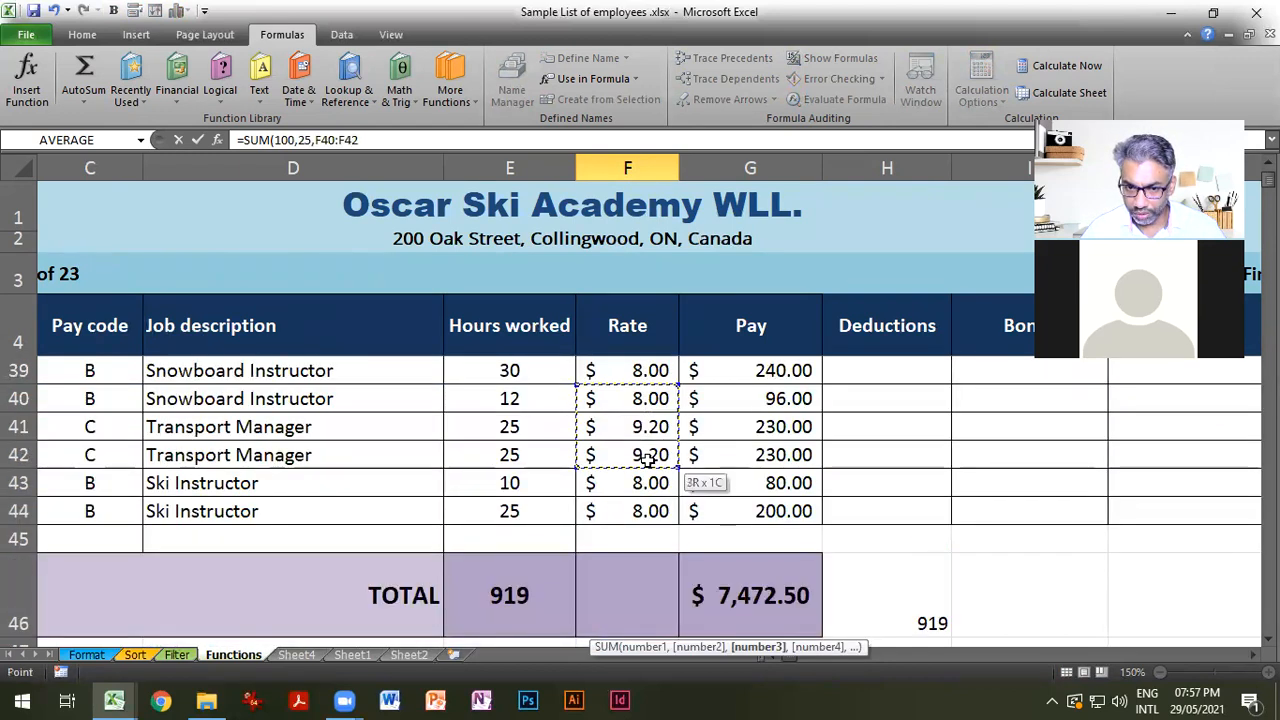
type(",")
left_click_drag(530, 399, 514, 455)
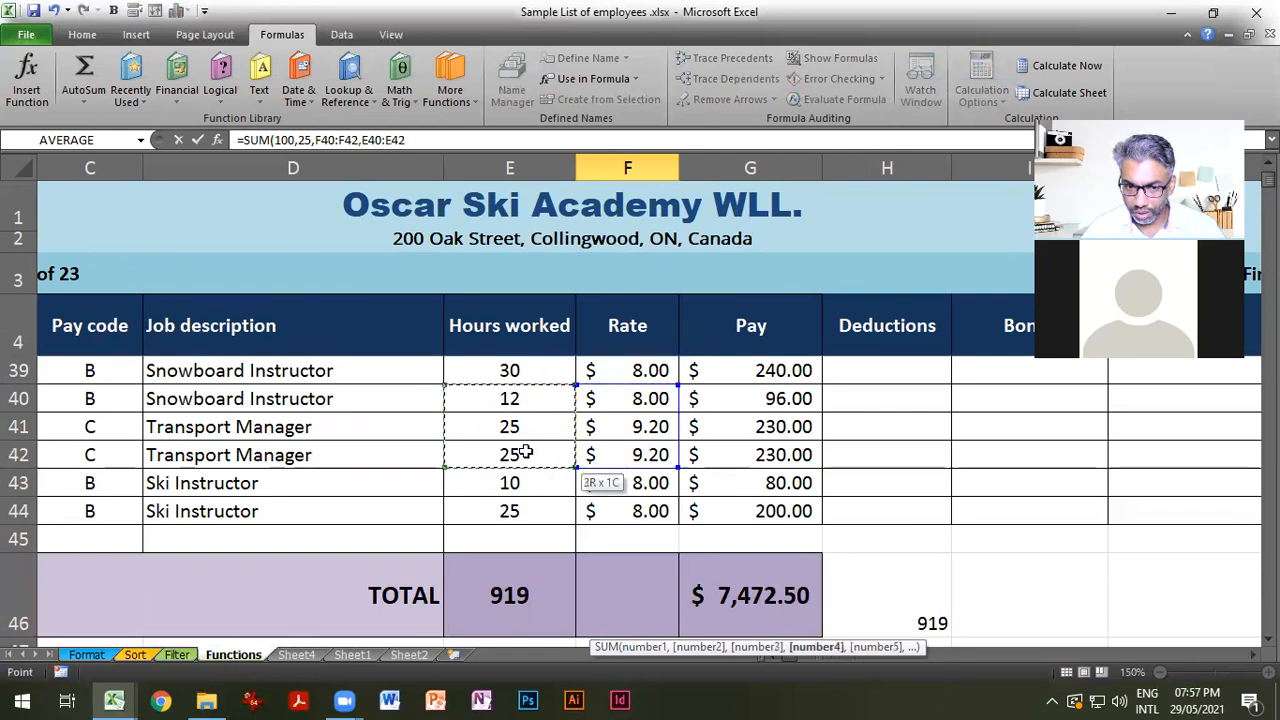
type(",")
scroll(790, 562, "down", 3)
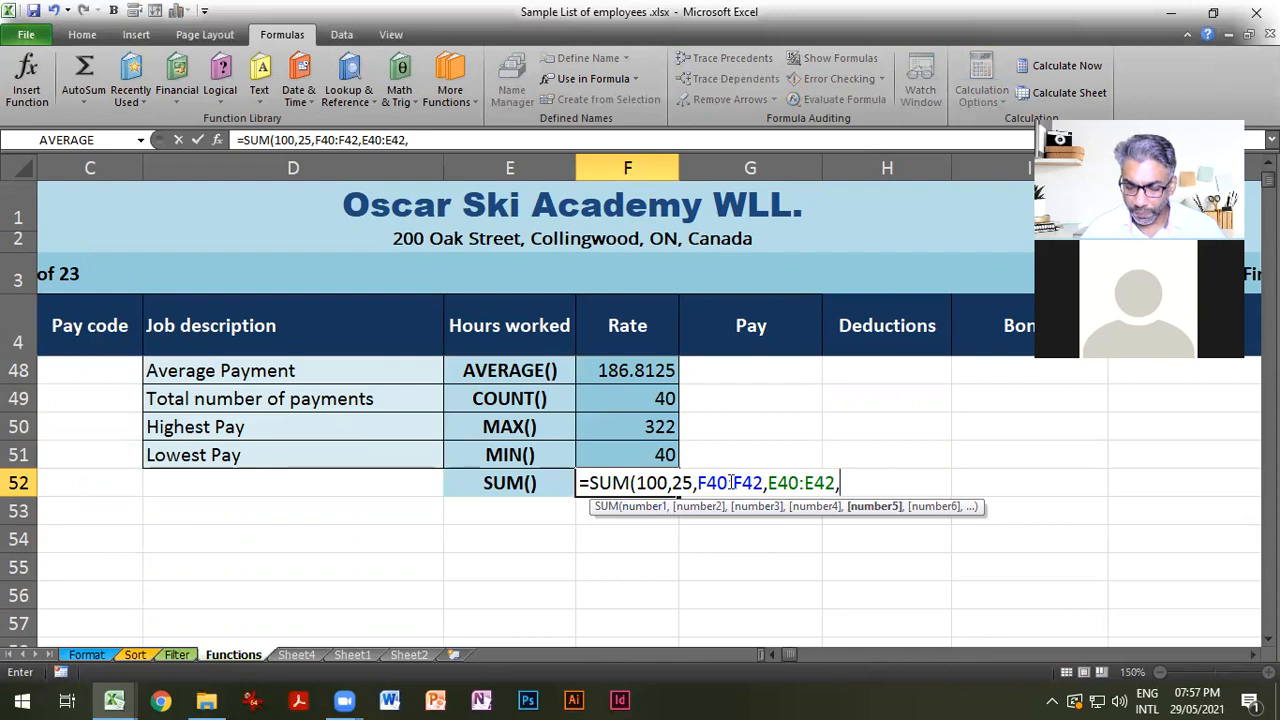
type("250")
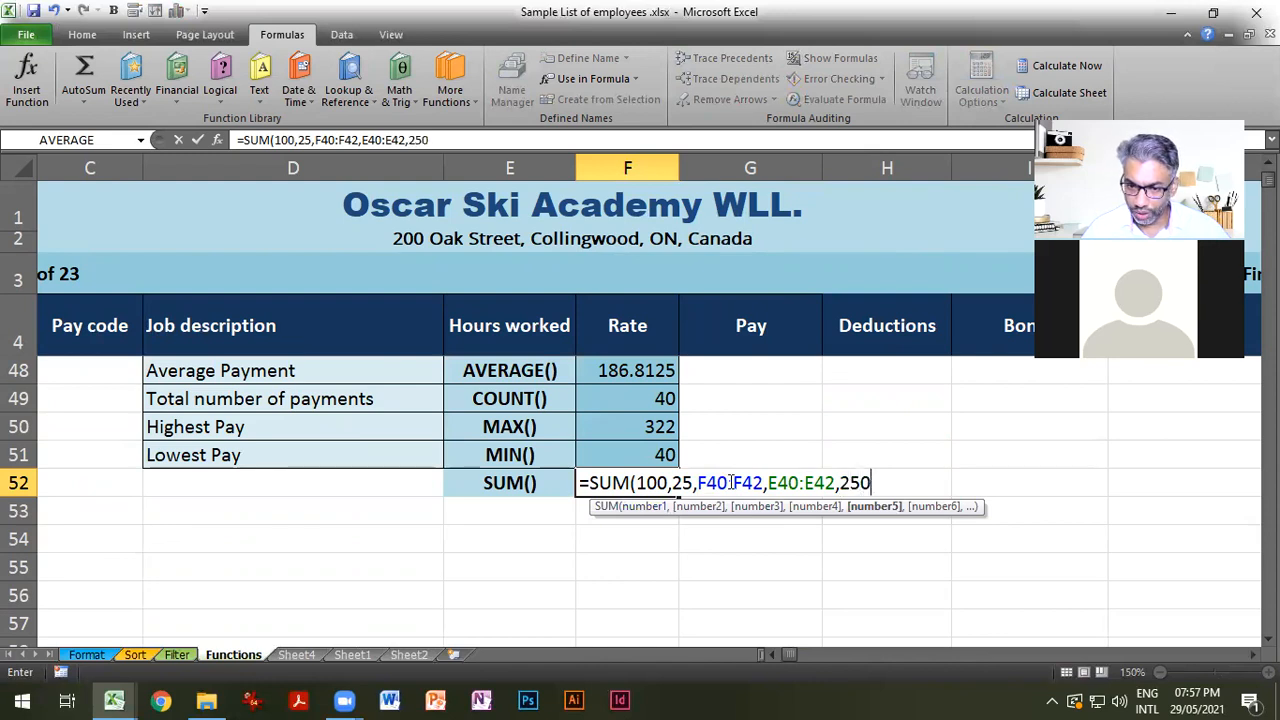
type(")")
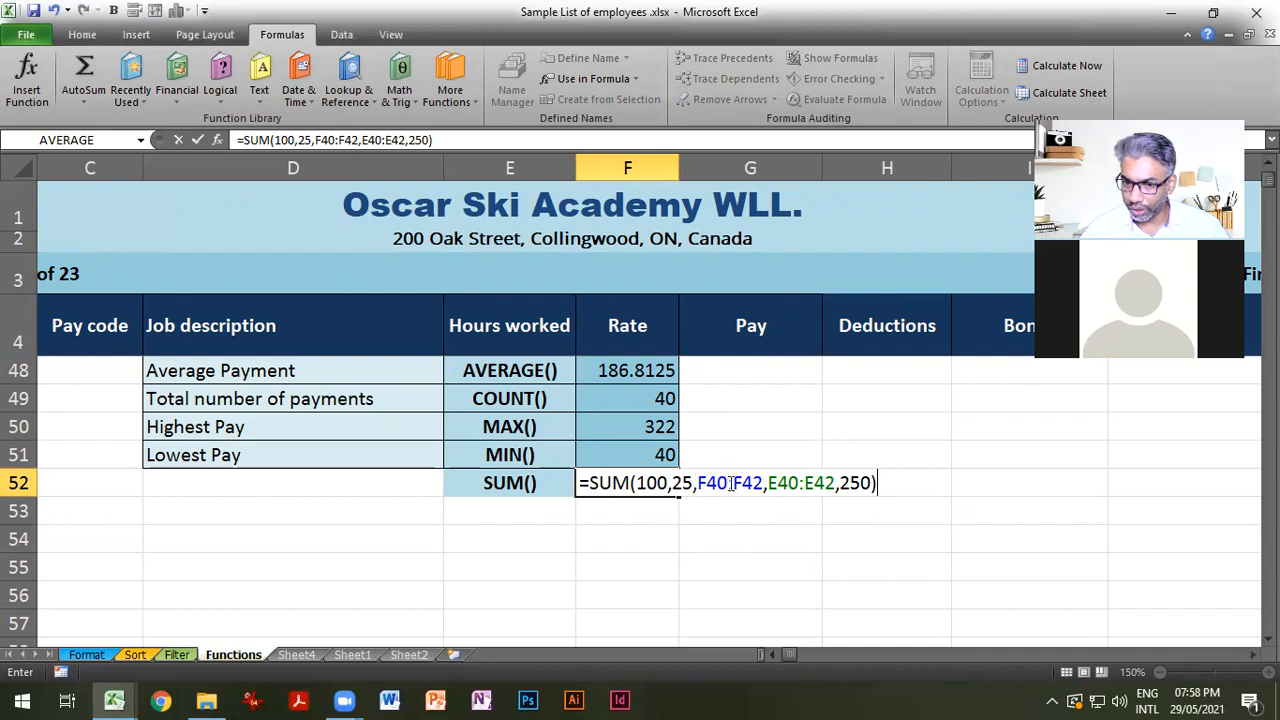
Add the cells F25, F34, F12 and F23 as further arguments of the SUM formula in F52 and complete it.
left_click(870, 483)
type(",")
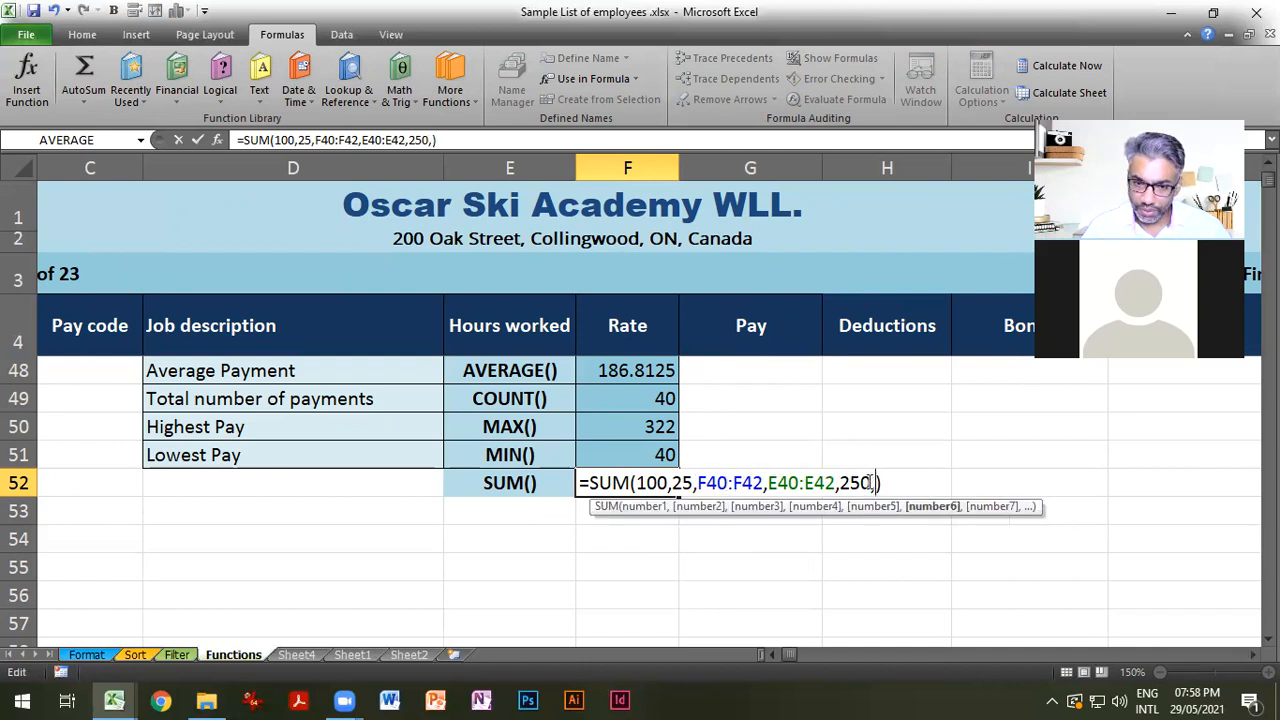
type("F25")
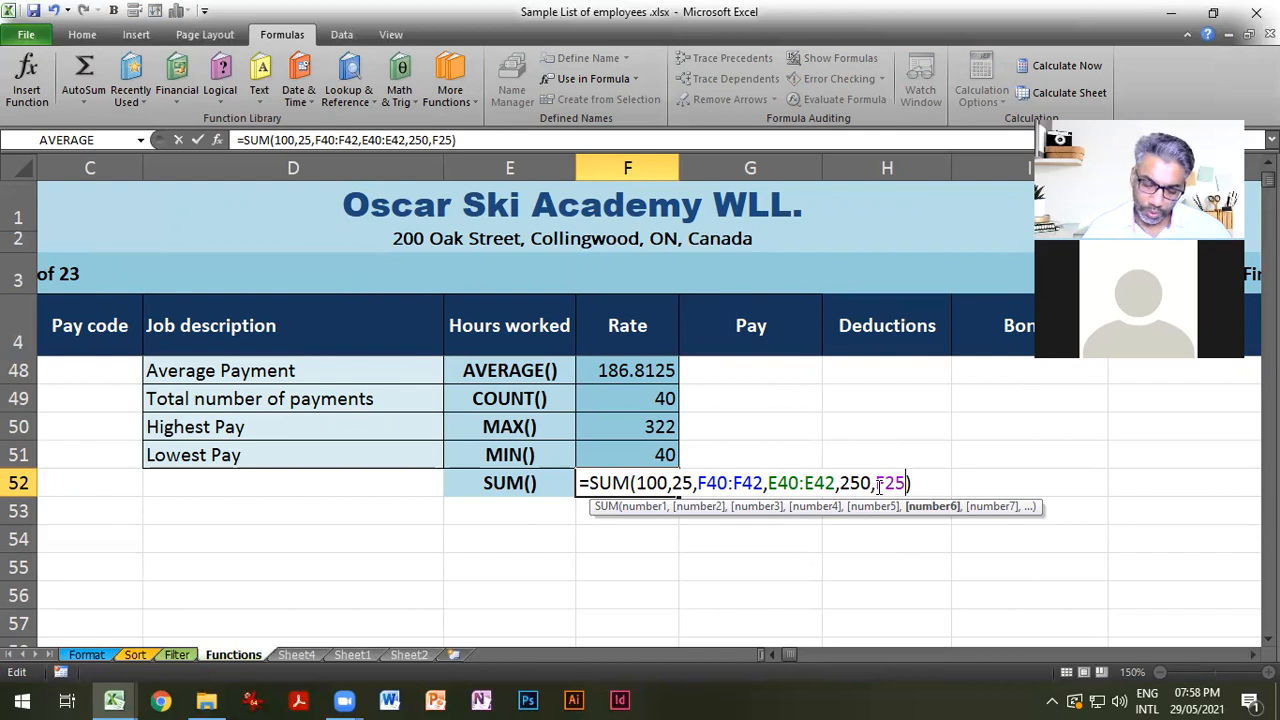
type(",F")
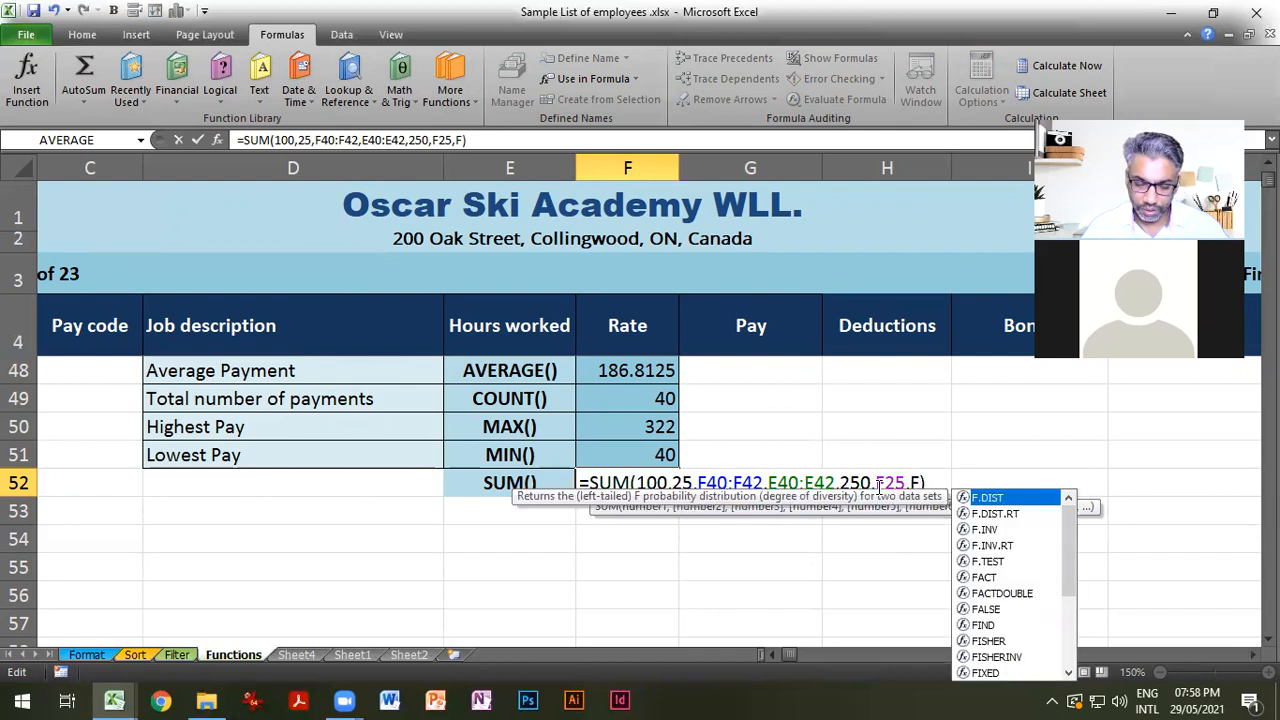
type("34")
type(",F")
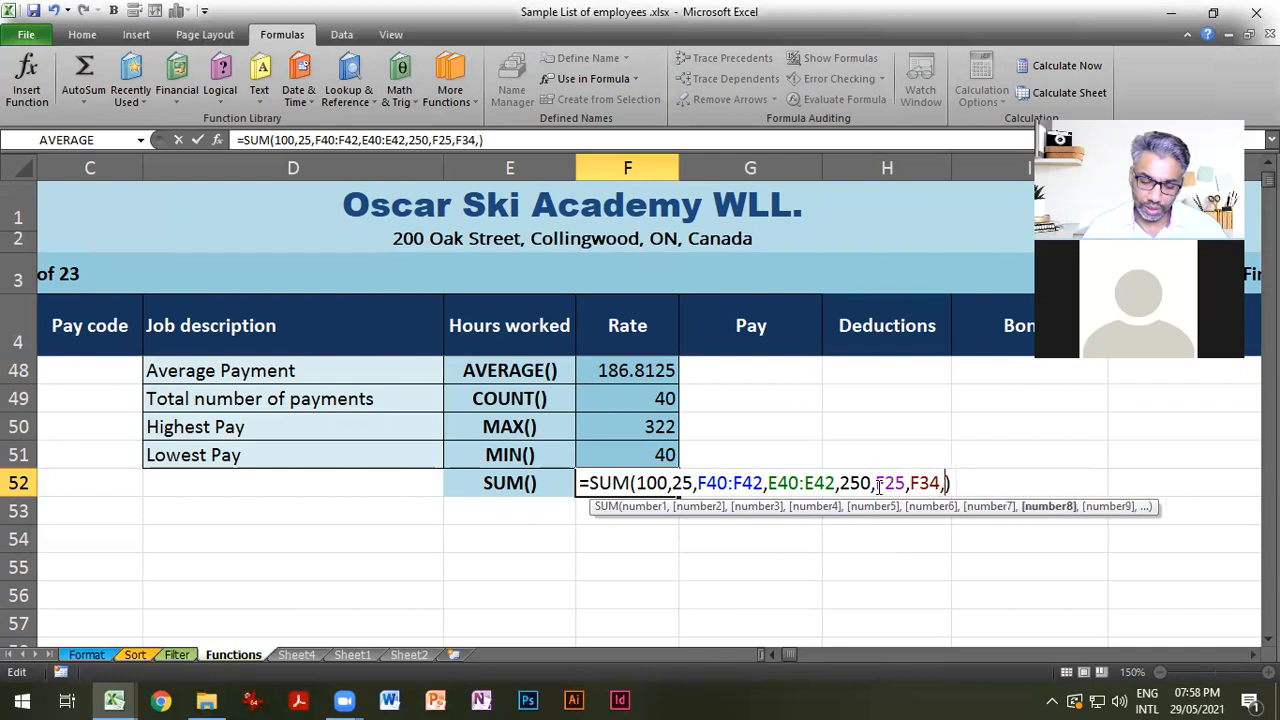
type("12")
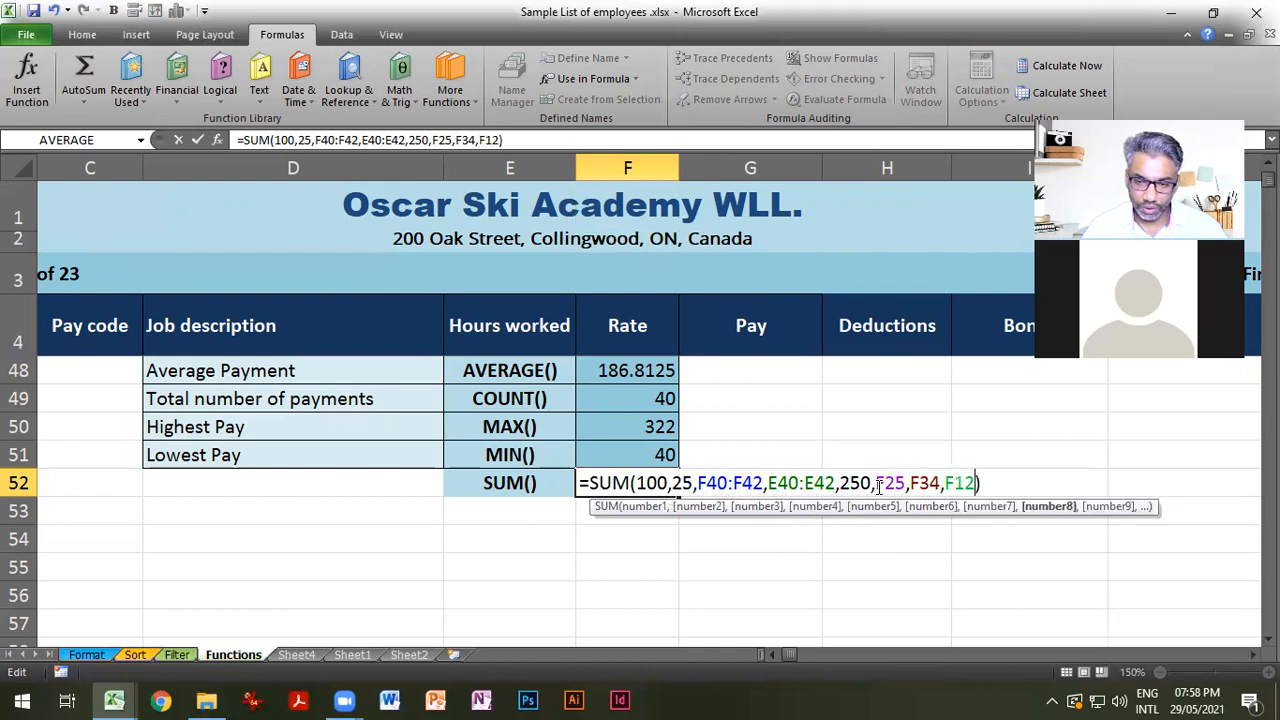
type(",")
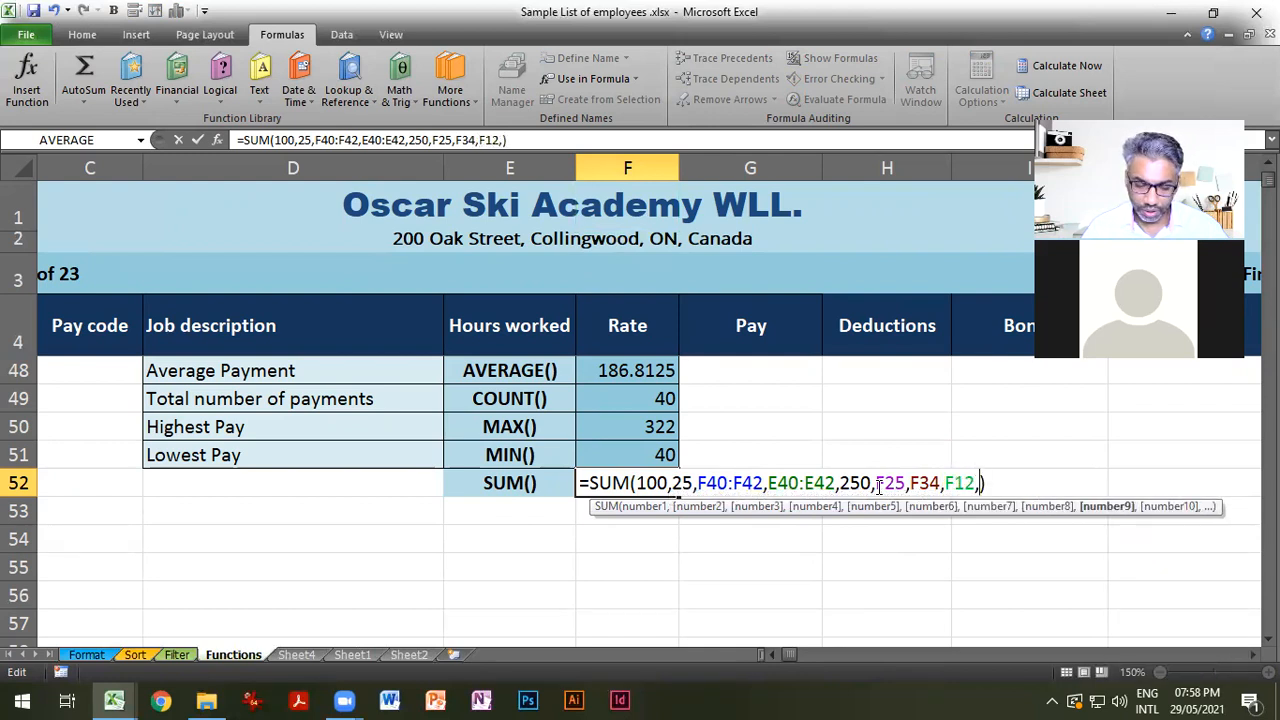
type("F")
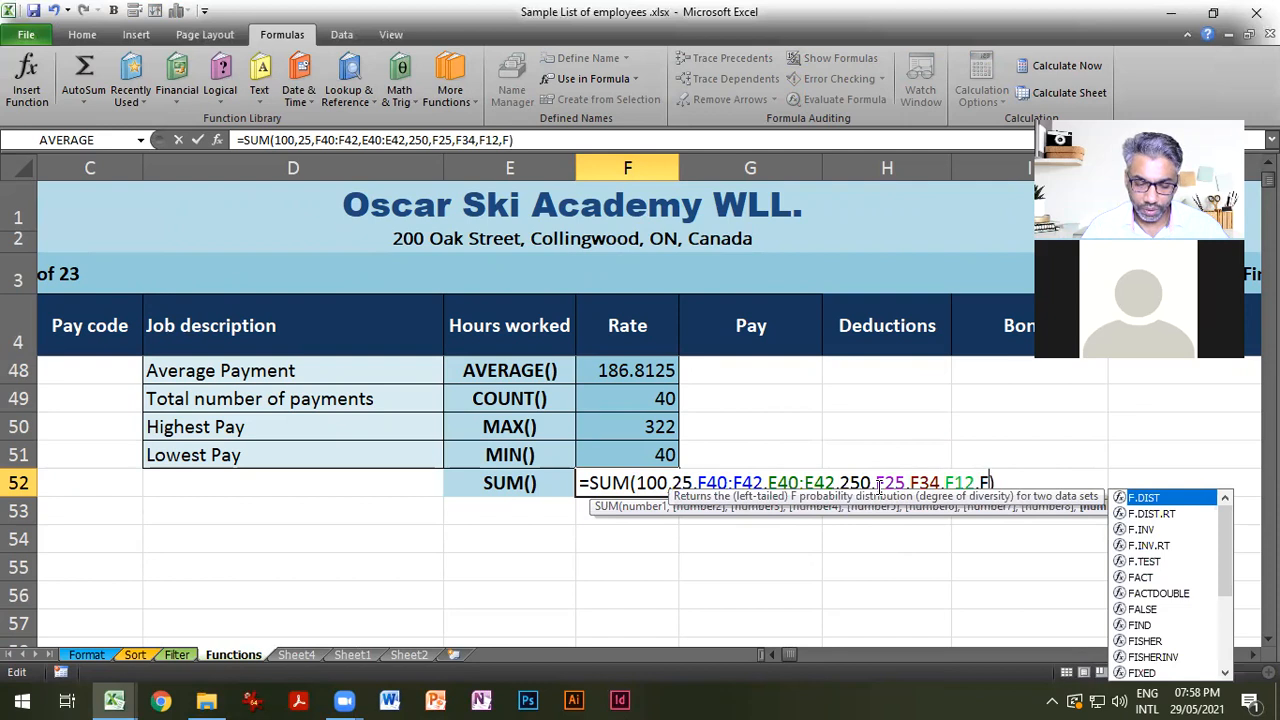
type("23")
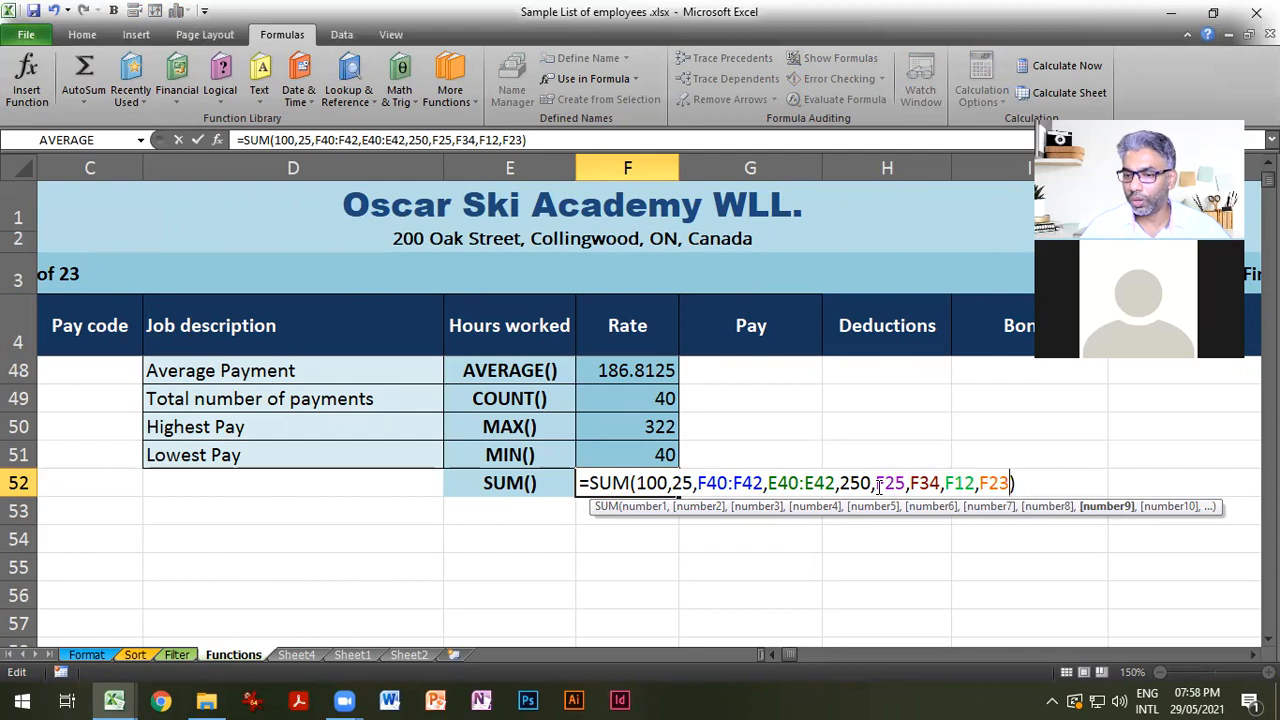
key("Return")
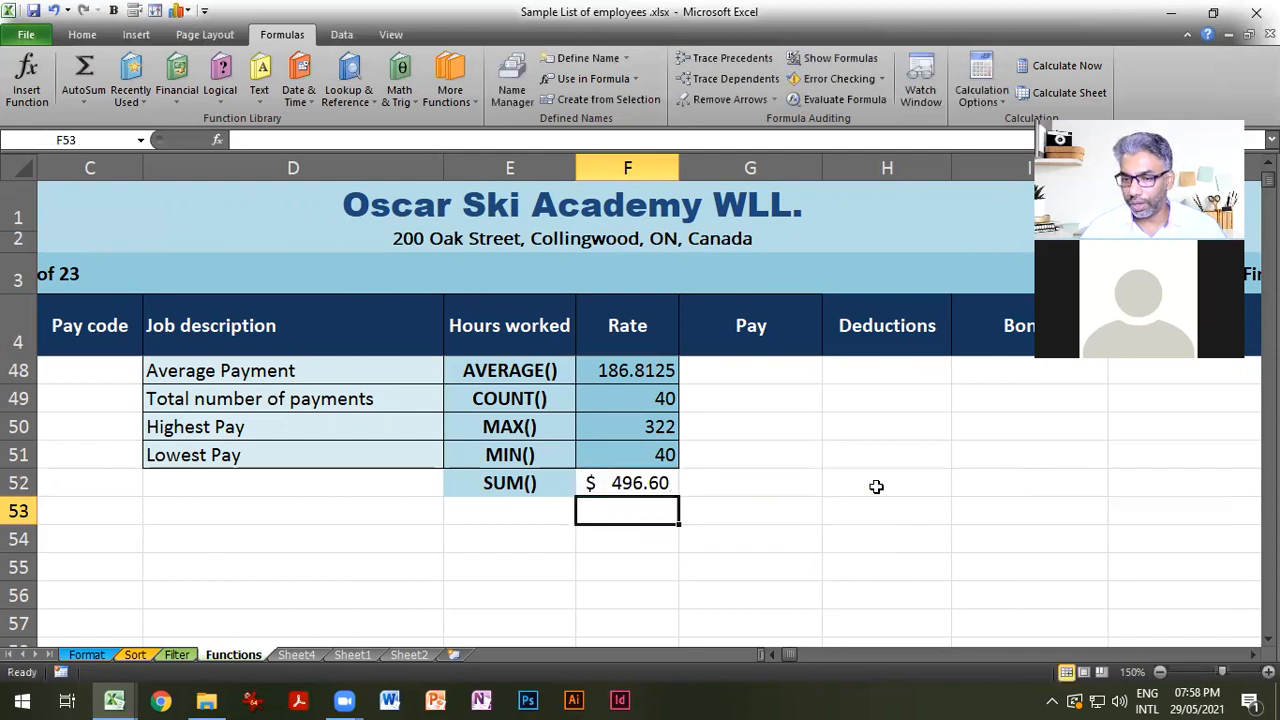
Review the SUM formula's arguments in F52 and the COUNT formula in F49 with its label in E49.
double_click(660, 482)
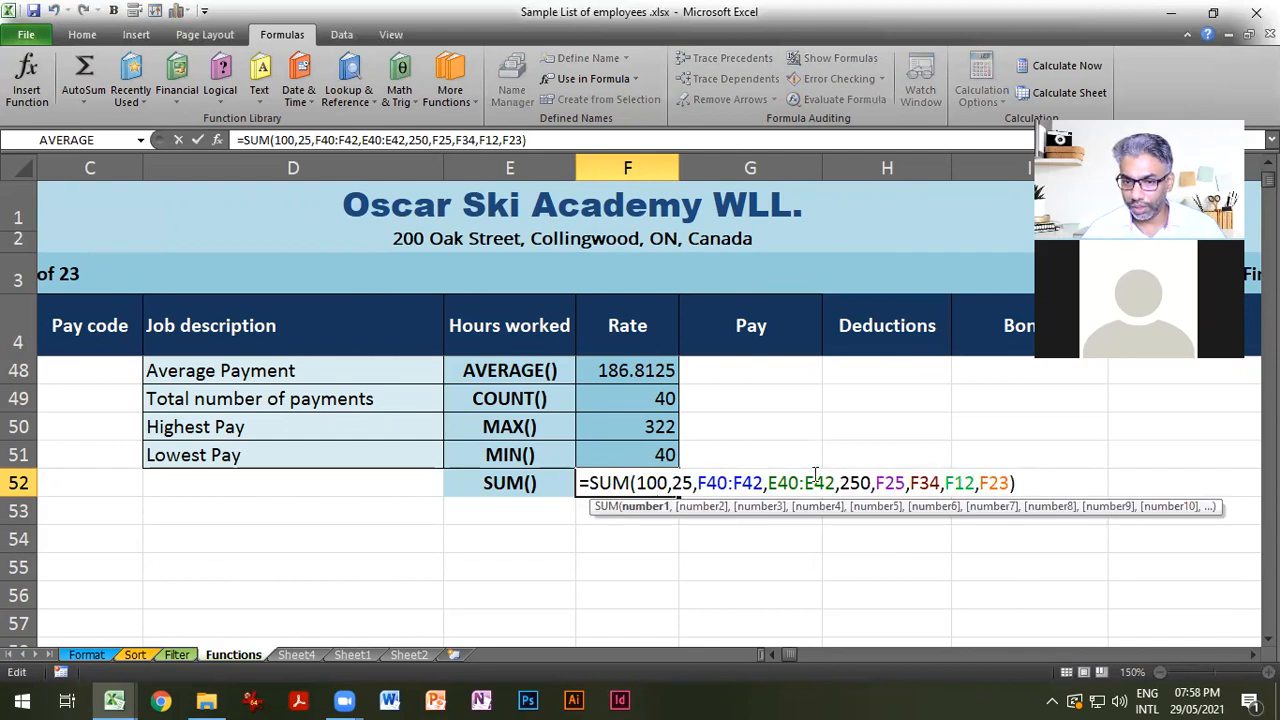
left_click(707, 552)
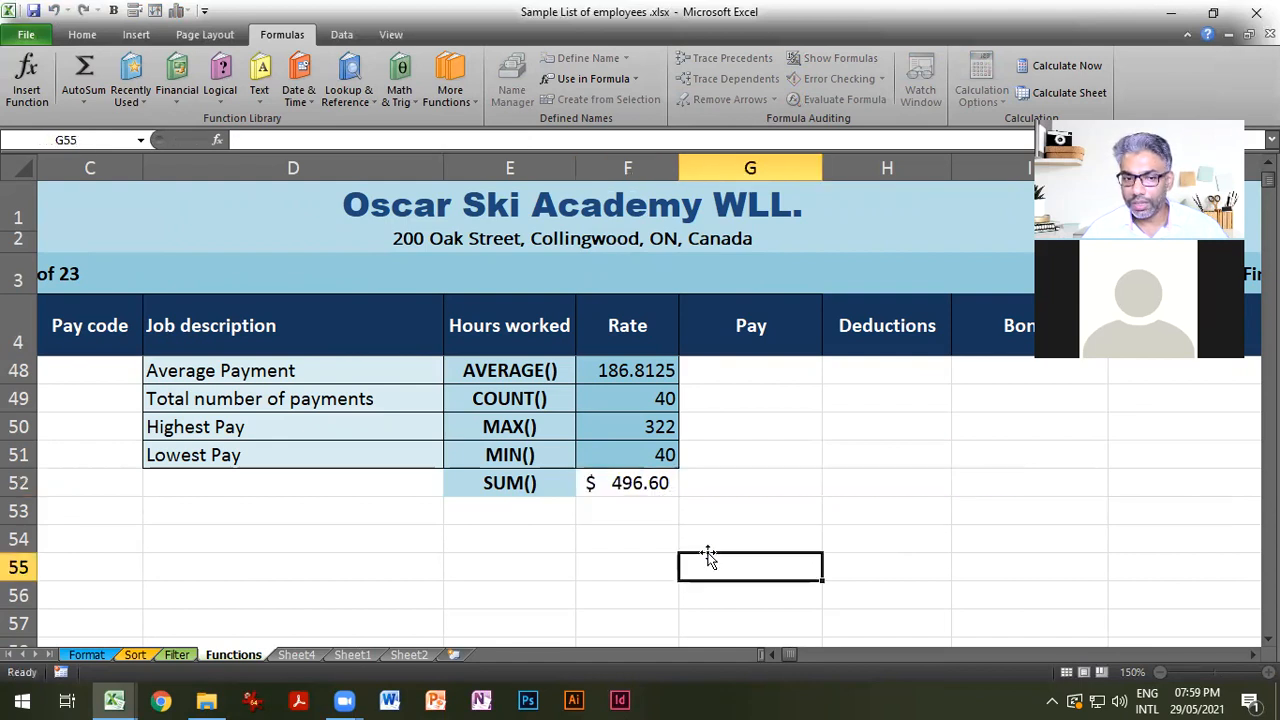
left_click(663, 402)
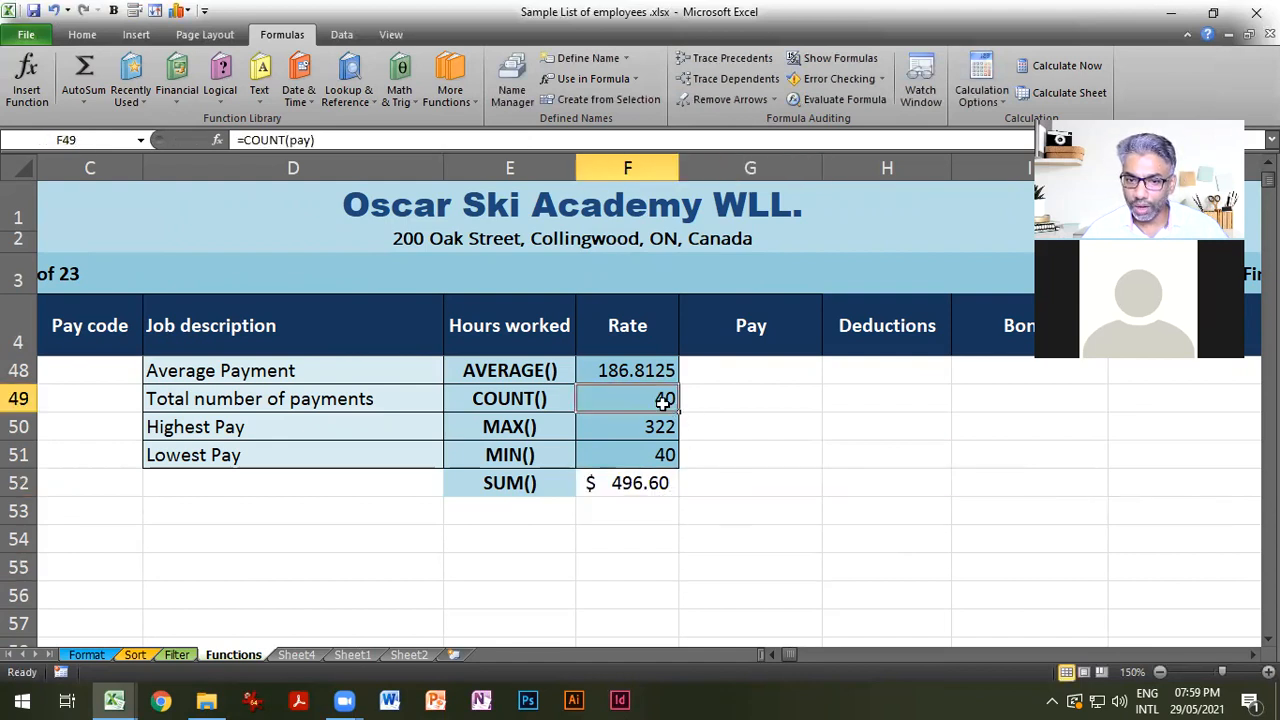
left_click(556, 399)
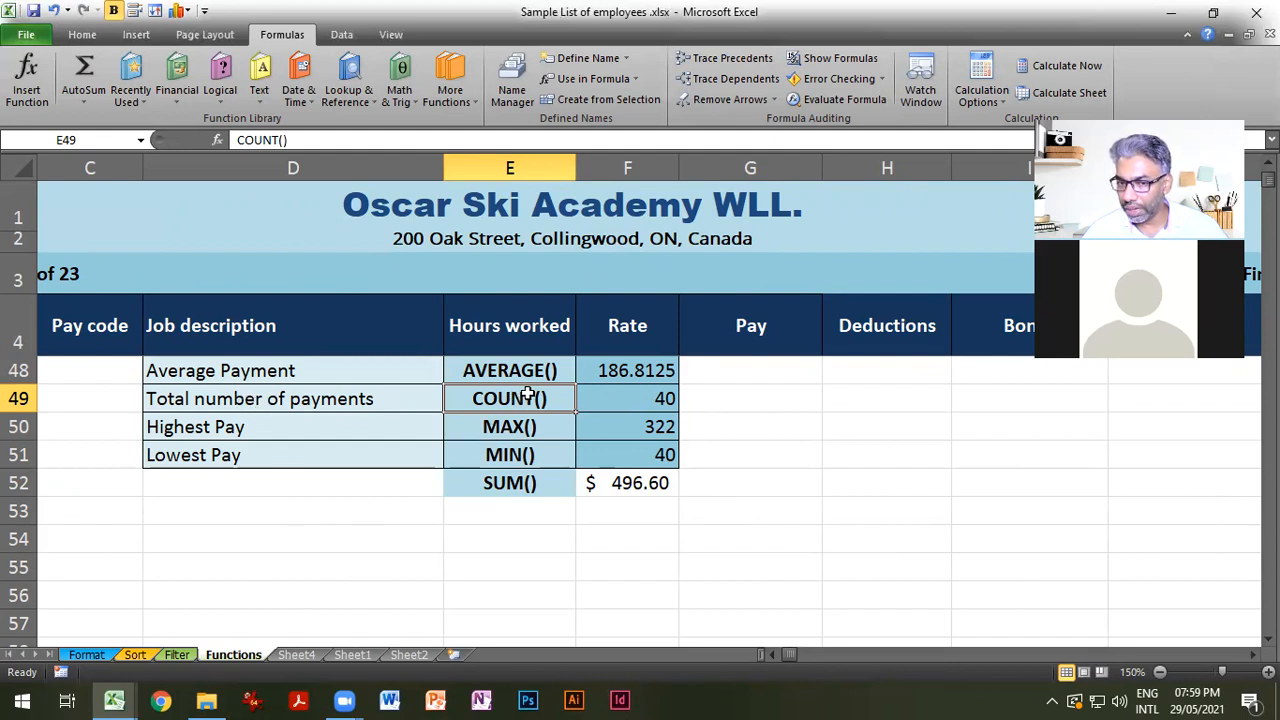
left_click(858, 424)
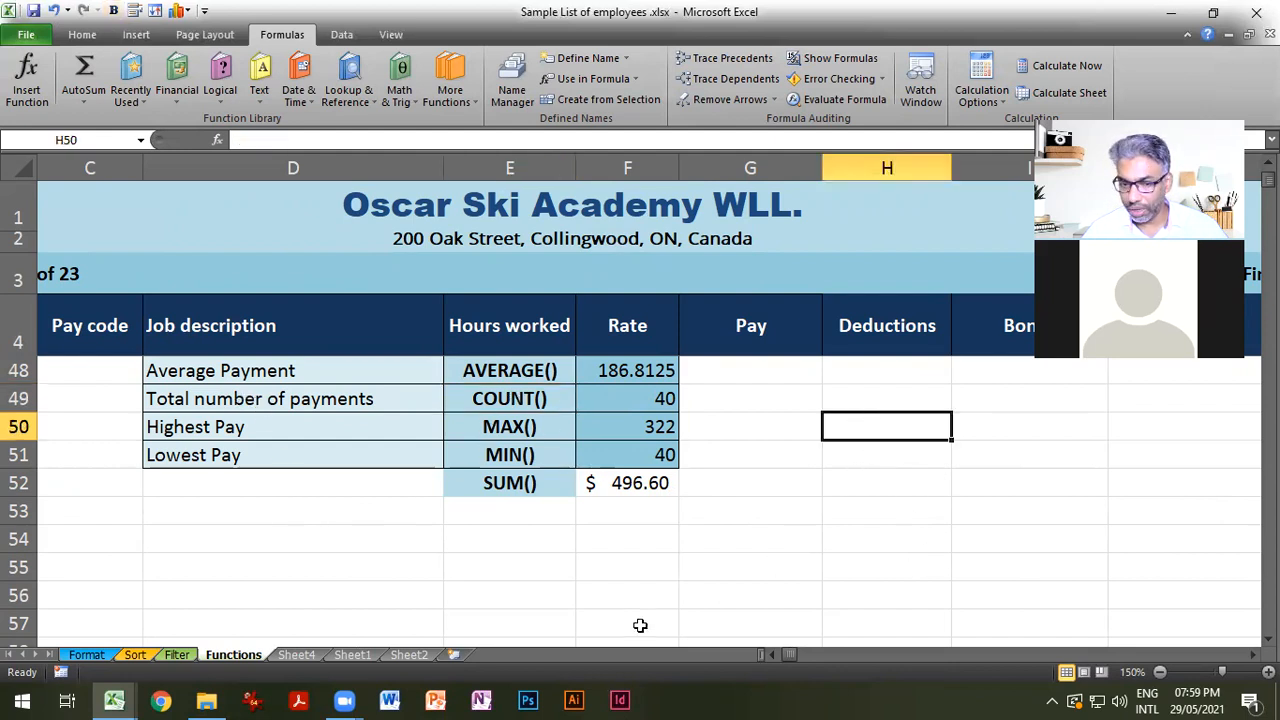
On Sheet2, enter Apple, 23, 54 and Orange in cells L7 to L10 beside the employee table.
left_click(408, 654)
left_click(660, 310)
left_click(702, 293)
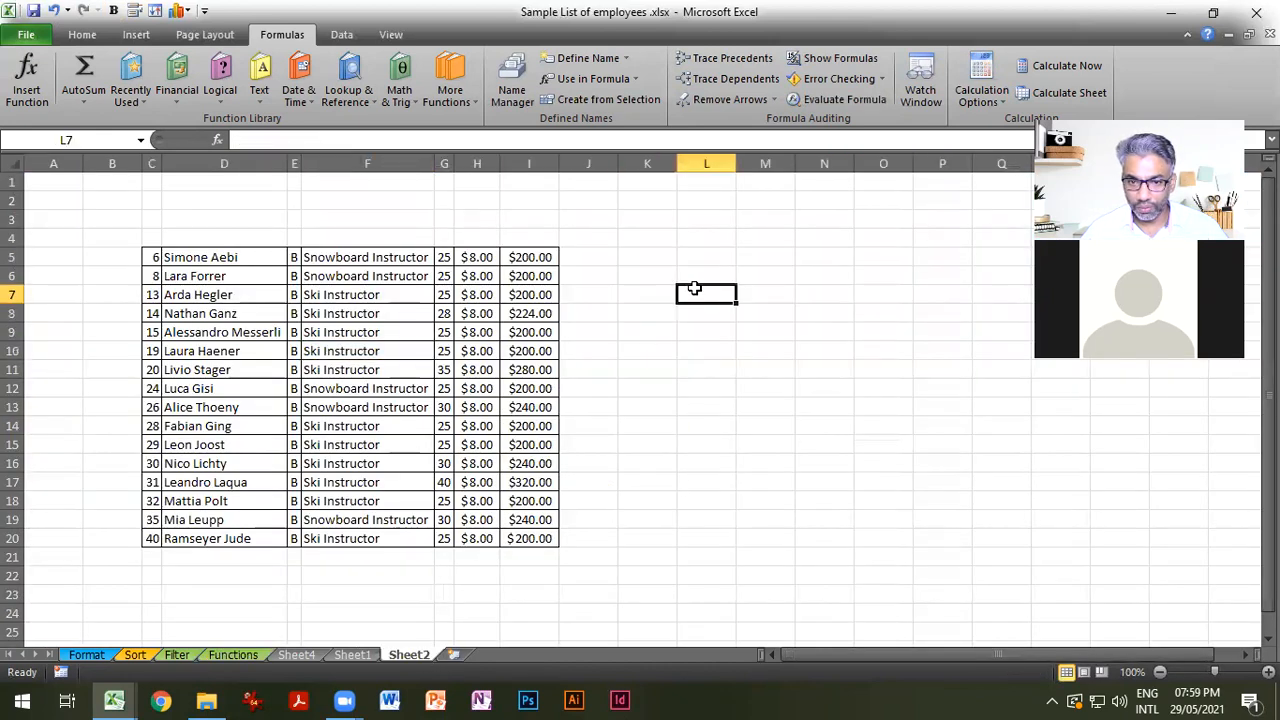
type("App")
key("Return")
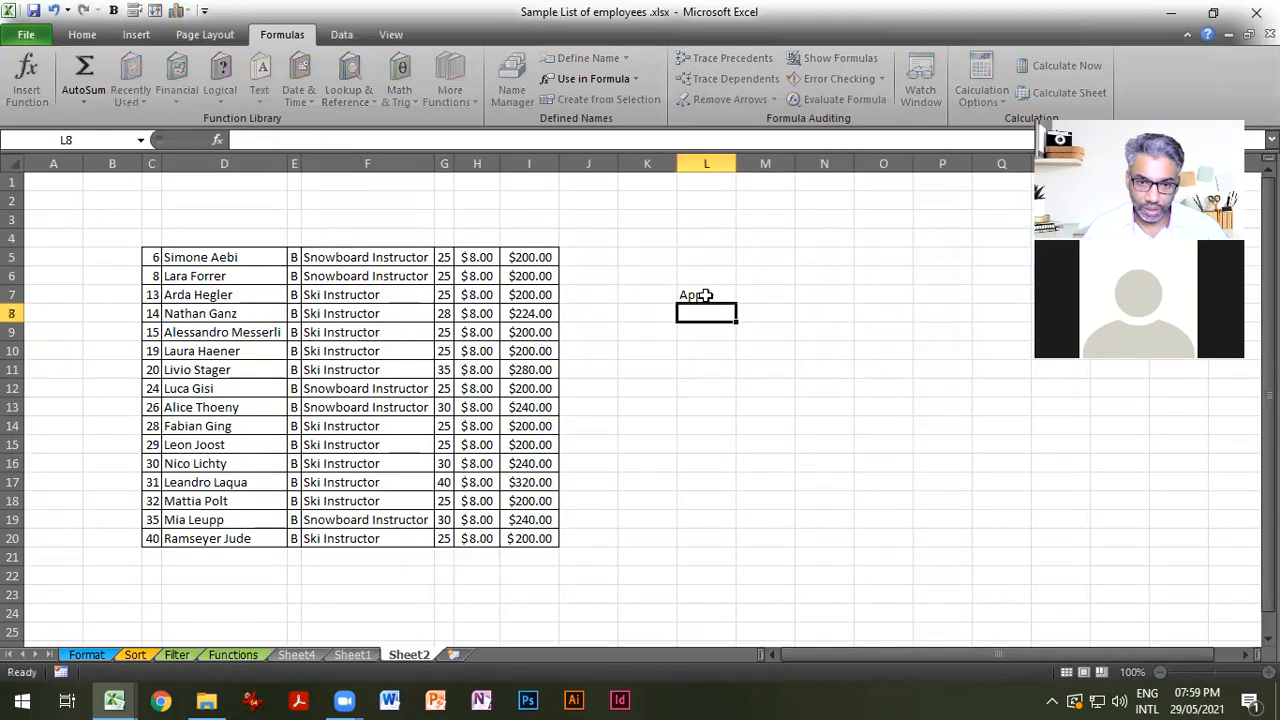
type("23")
key("Return")
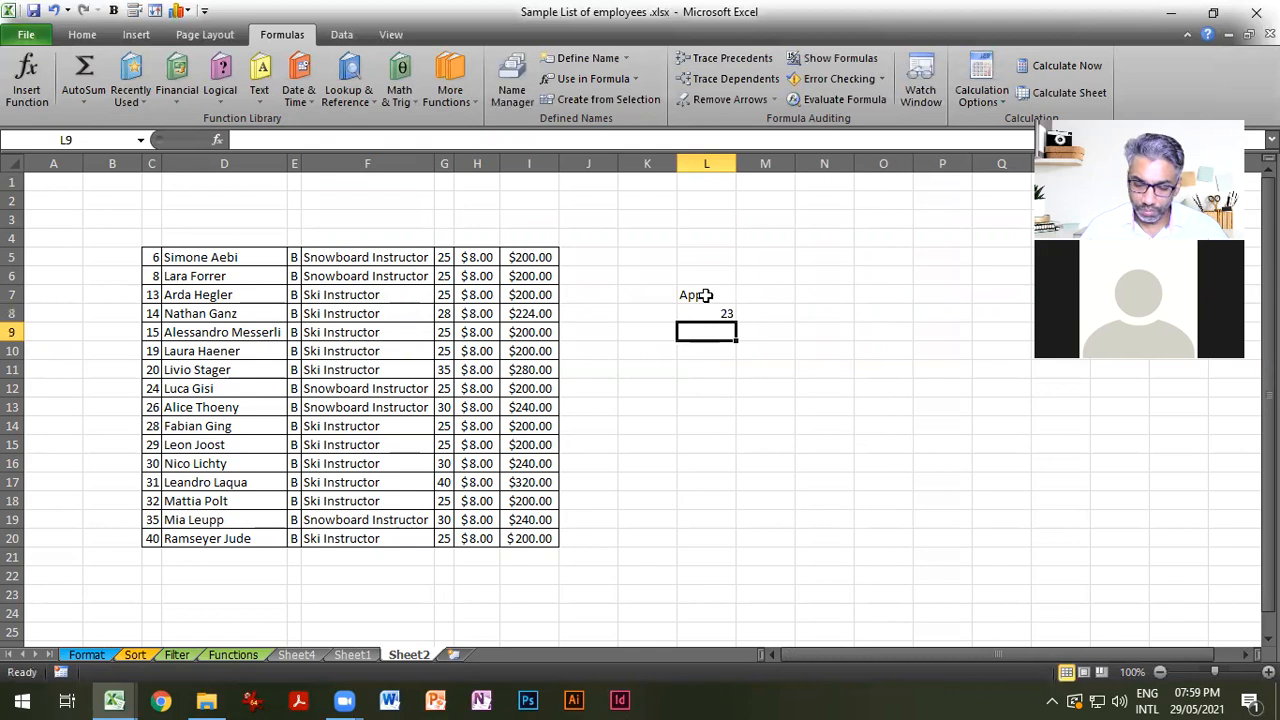
type("54")
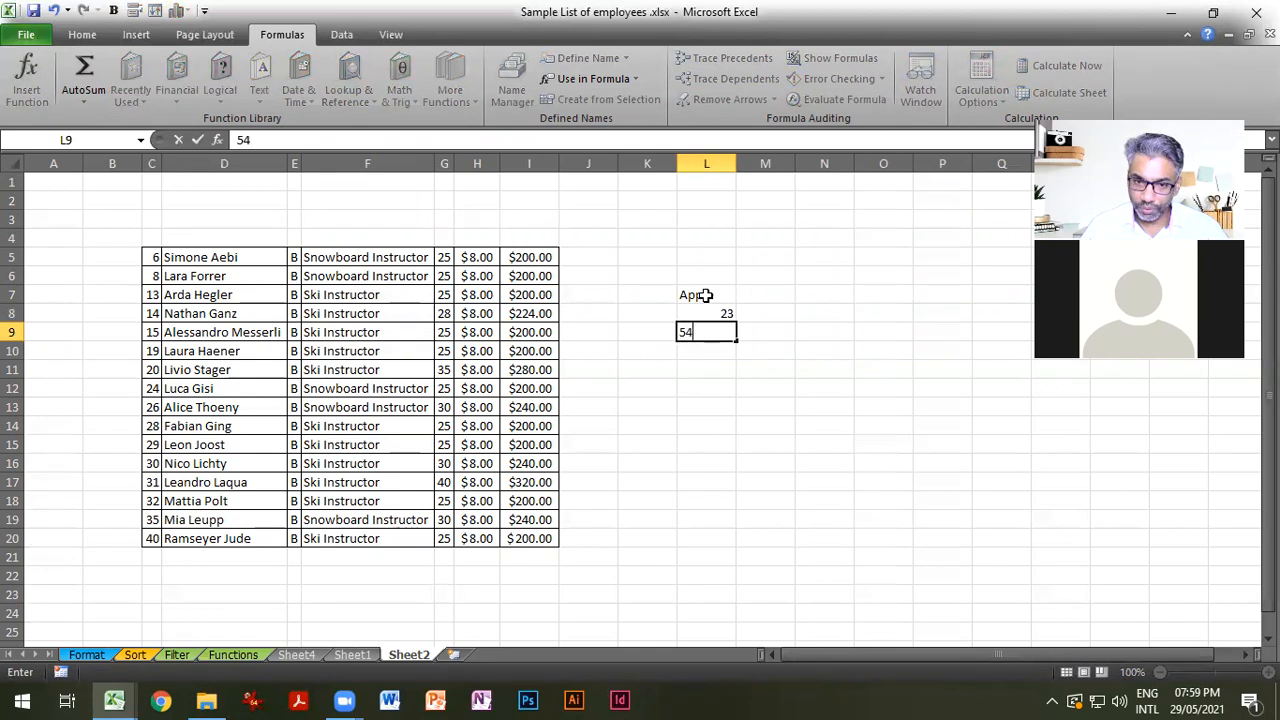
key("Return")
type("Orange")
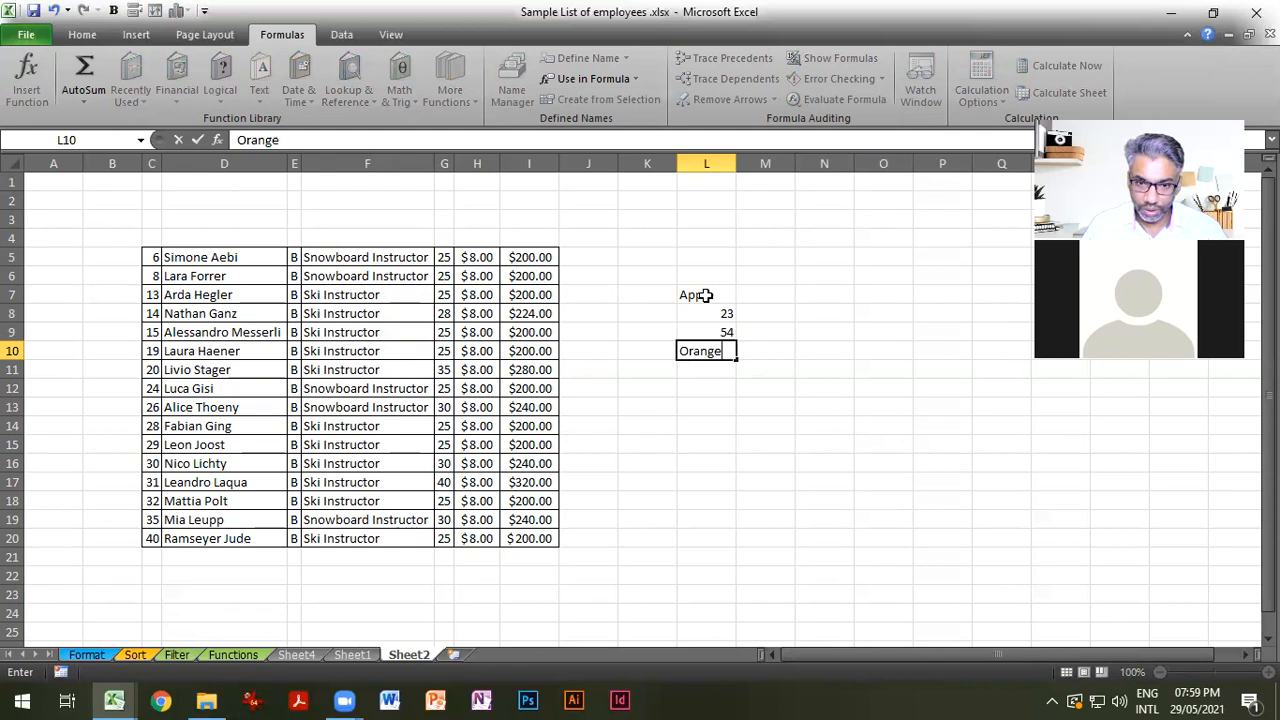
key("Return")
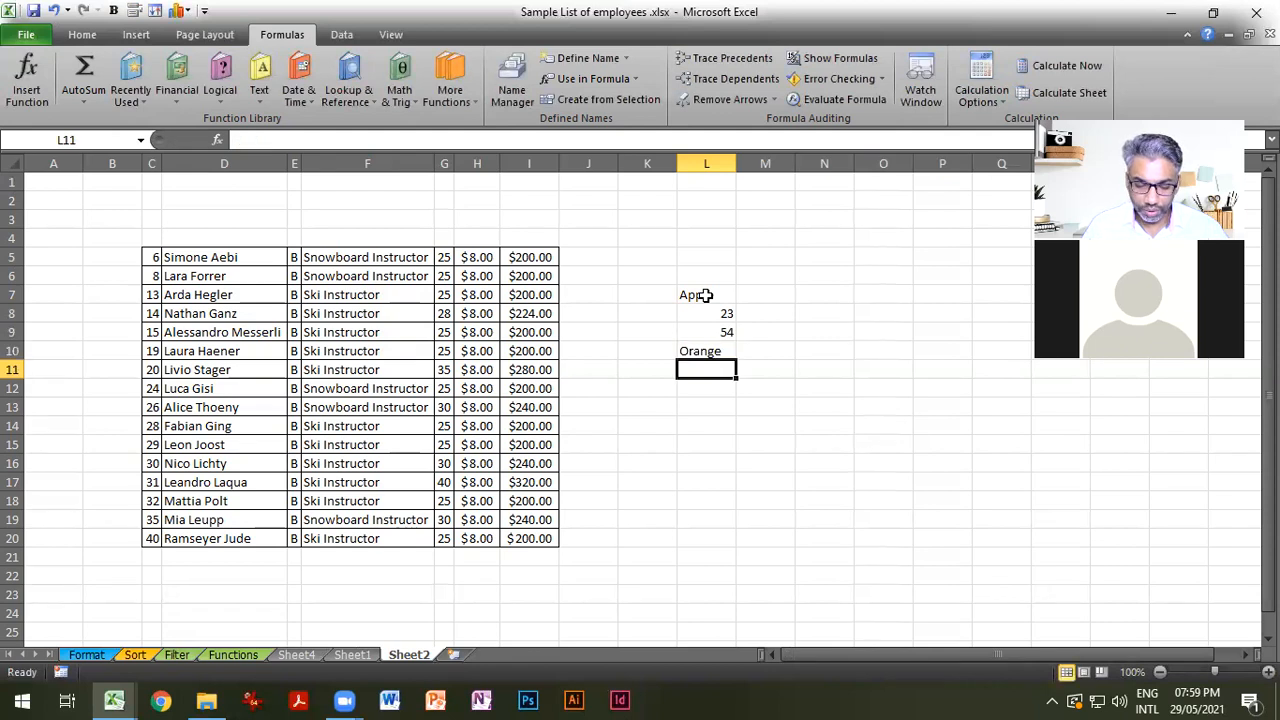
Continue the column L list with Toyota in L11, 56 in L12, a blank L13 and 23 in L14.
type("Toyota")
key("Return")
type("56")
key("Return")
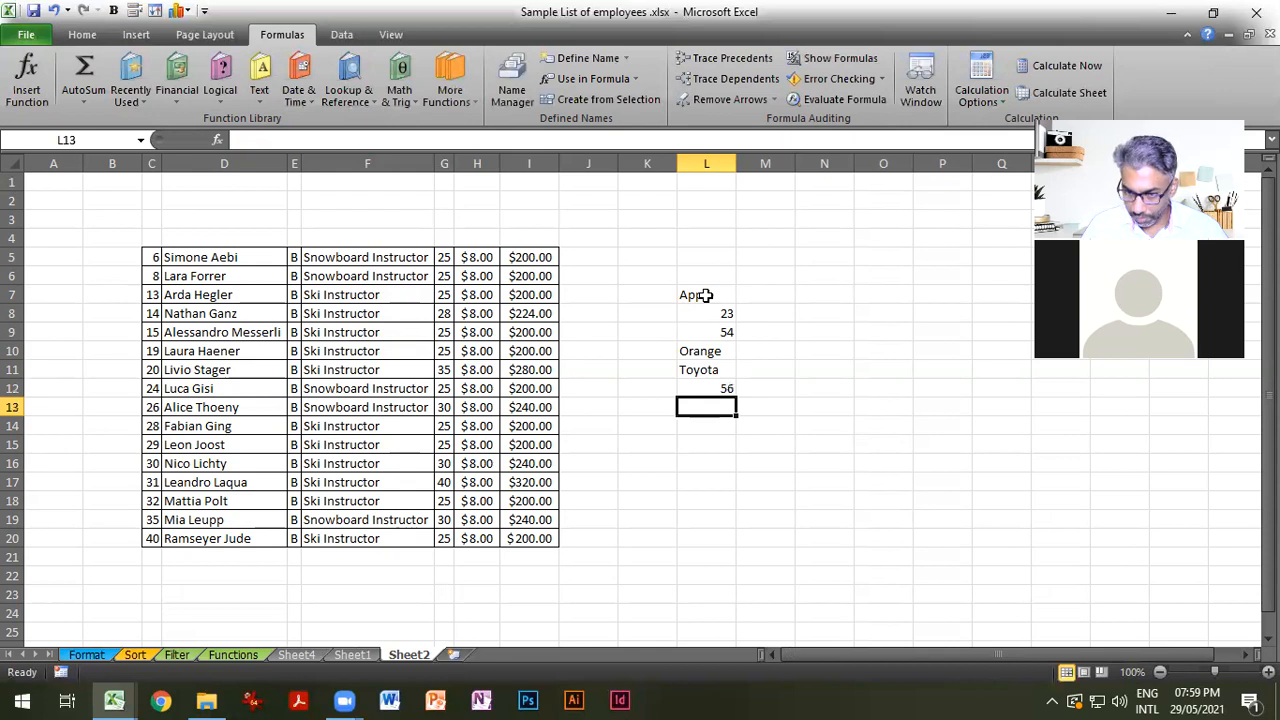
key("Return")
type("23")
key("Return")
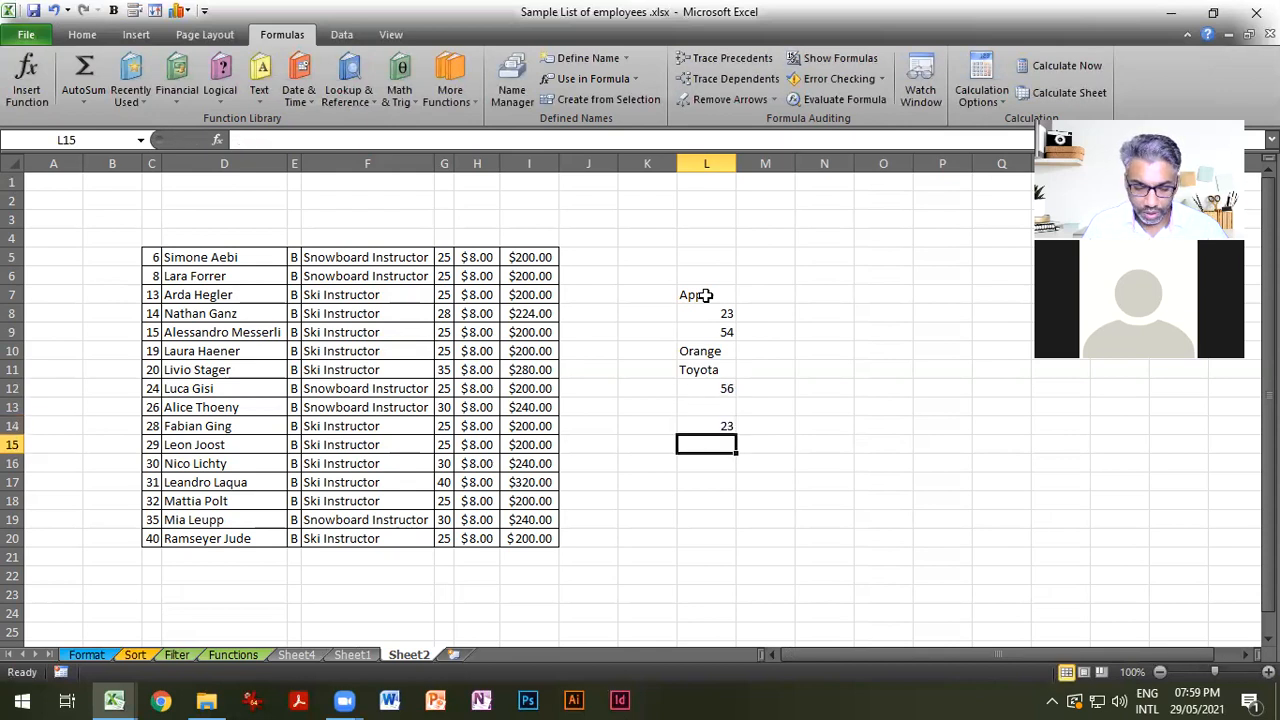
Extend the column L list with Apple in L15, 45 in L16, a blank L17 and Nissan in L18.
type("Apple")
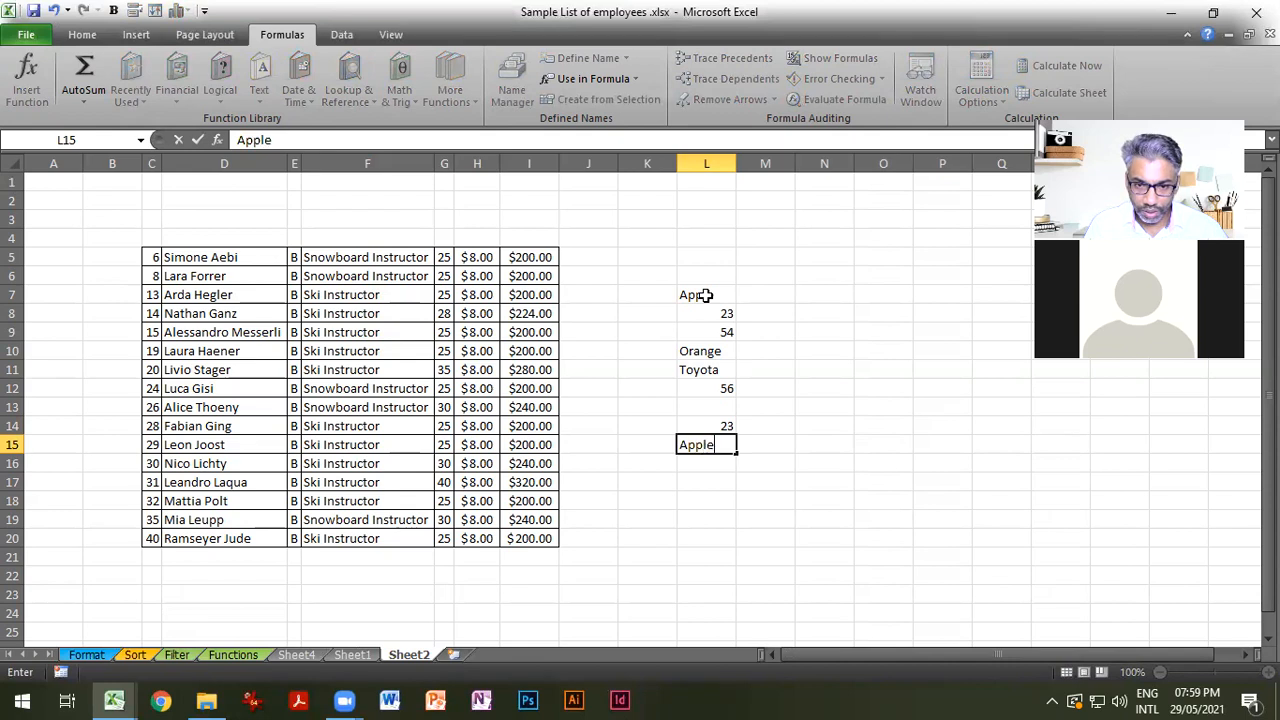
key("Return")
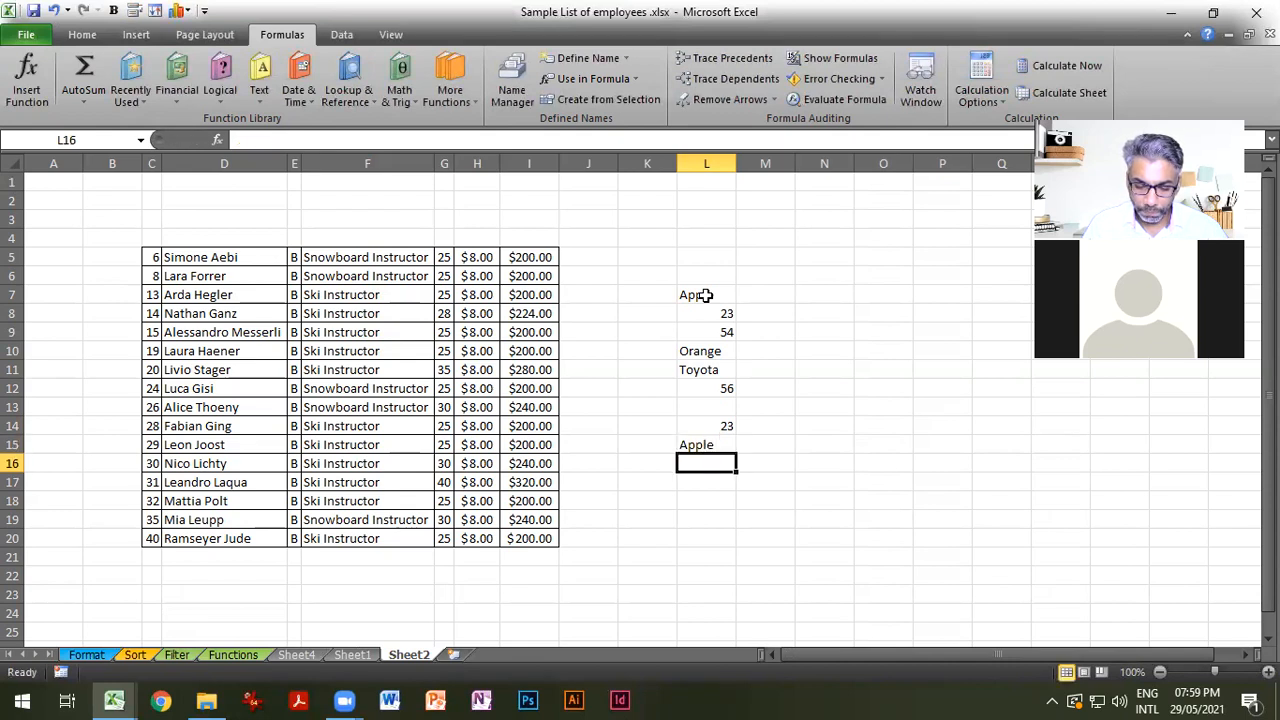
type("45")
key("Return")
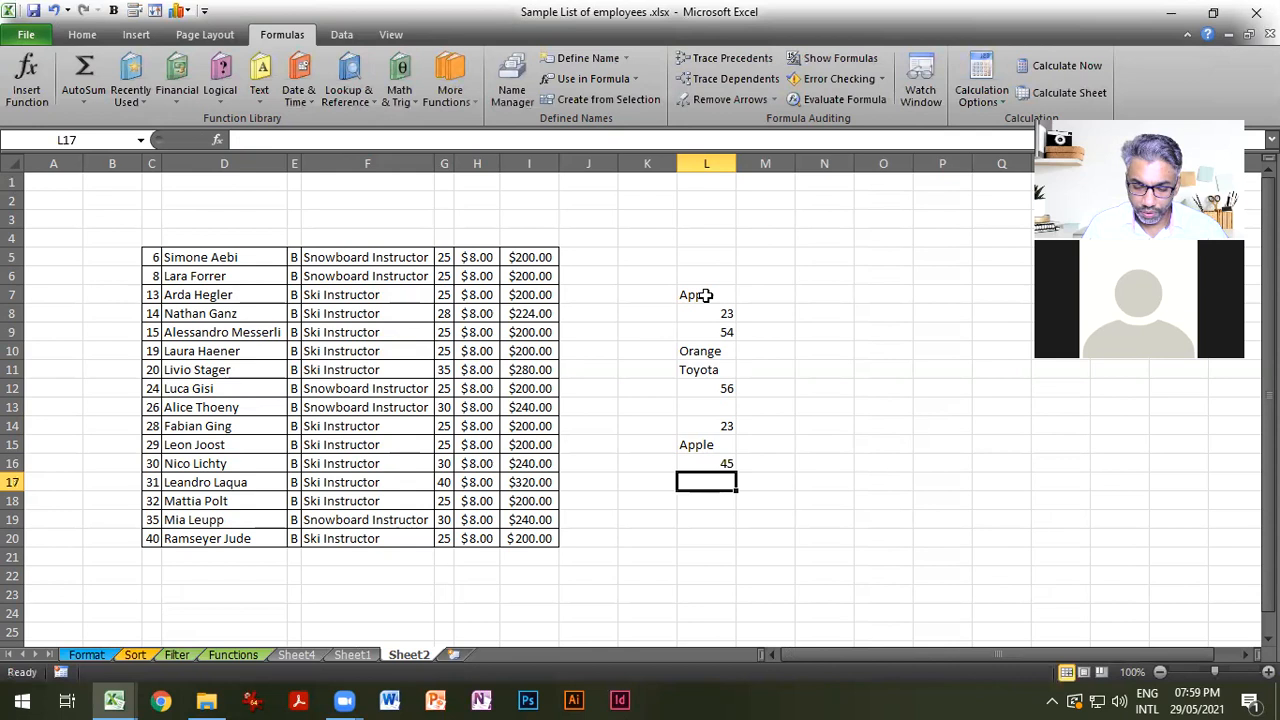
key("Return")
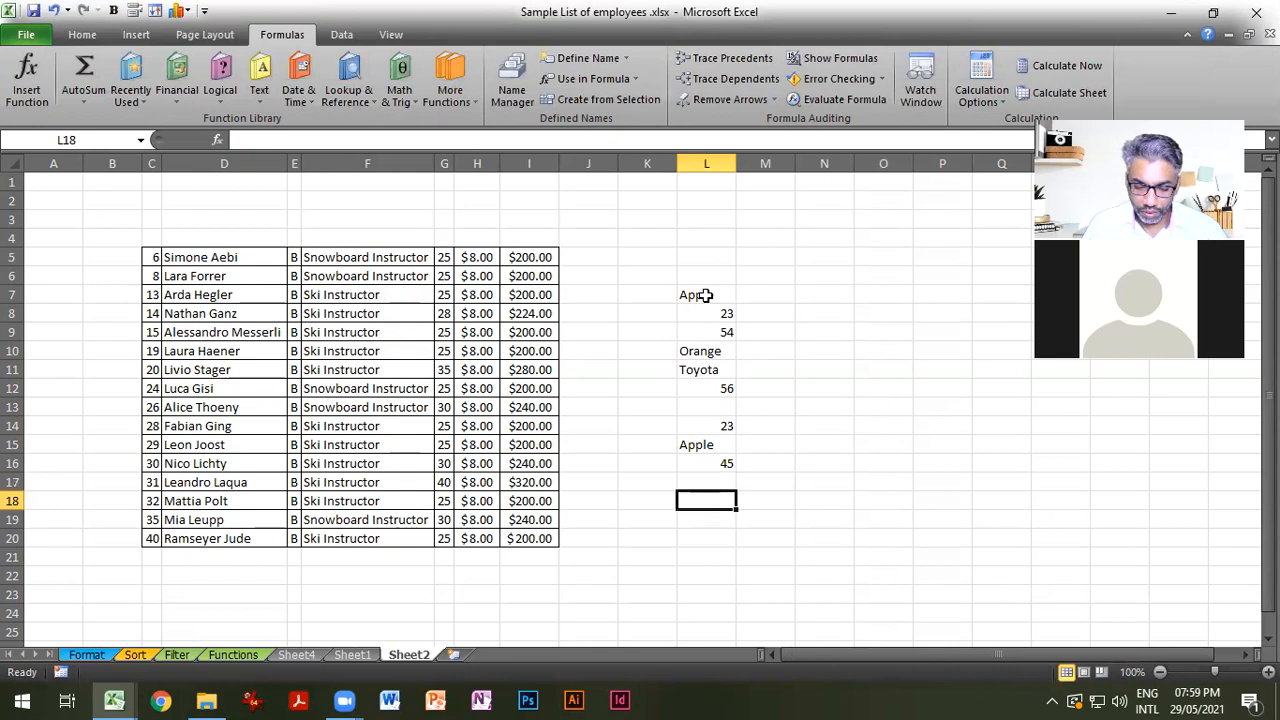
type("Nissan")
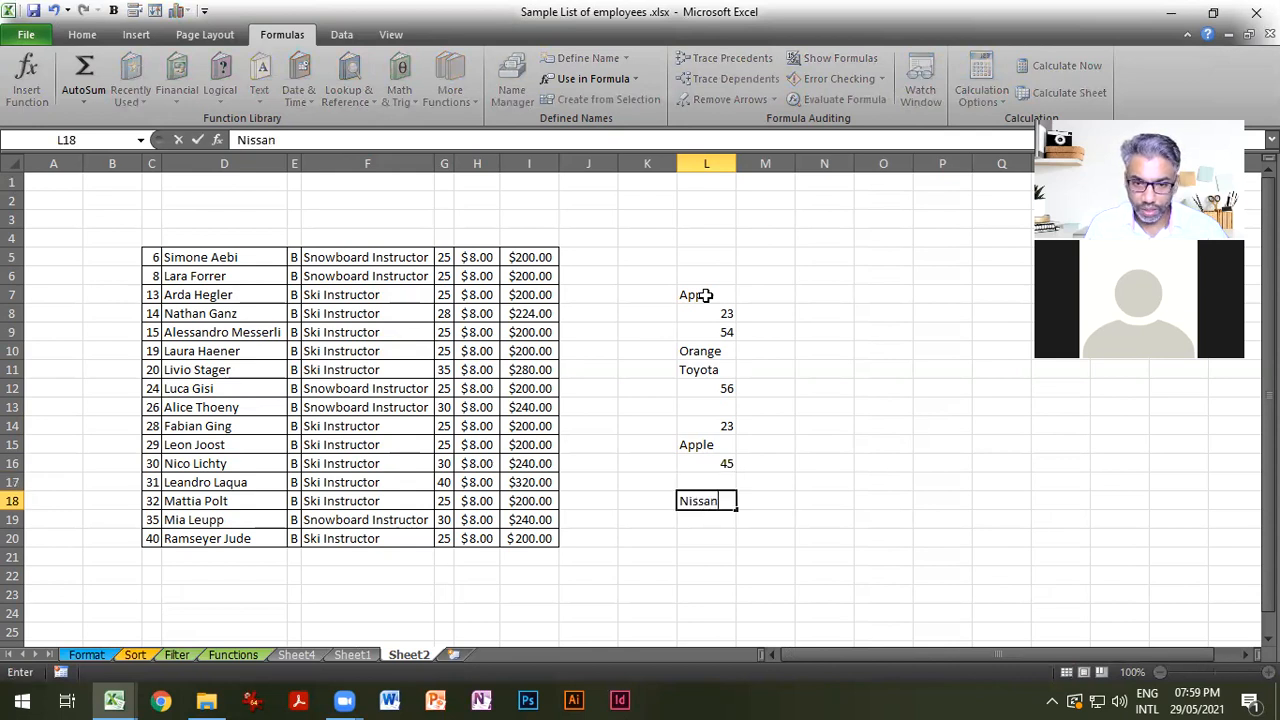
key("Return")
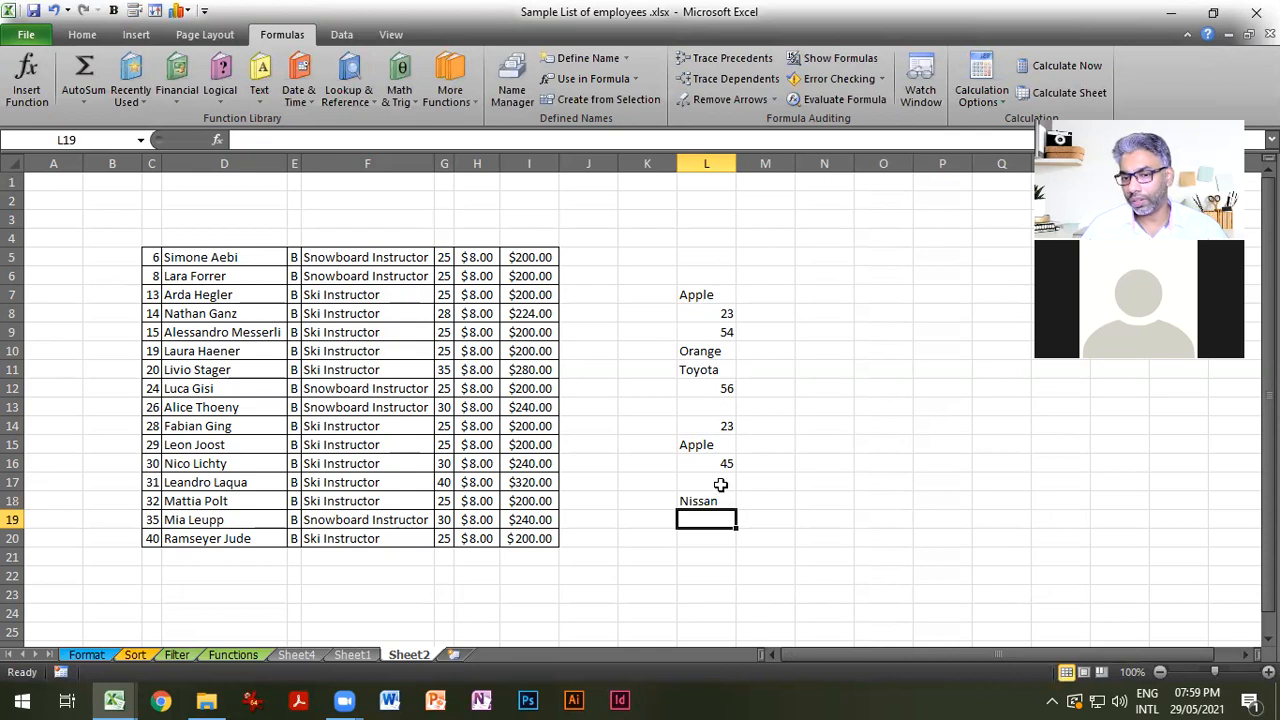
Enter the labels COUNT(), COUNTA() and COUNTBLANK() in cells N13 to N15 beside the mixed list.
left_click(850, 480)
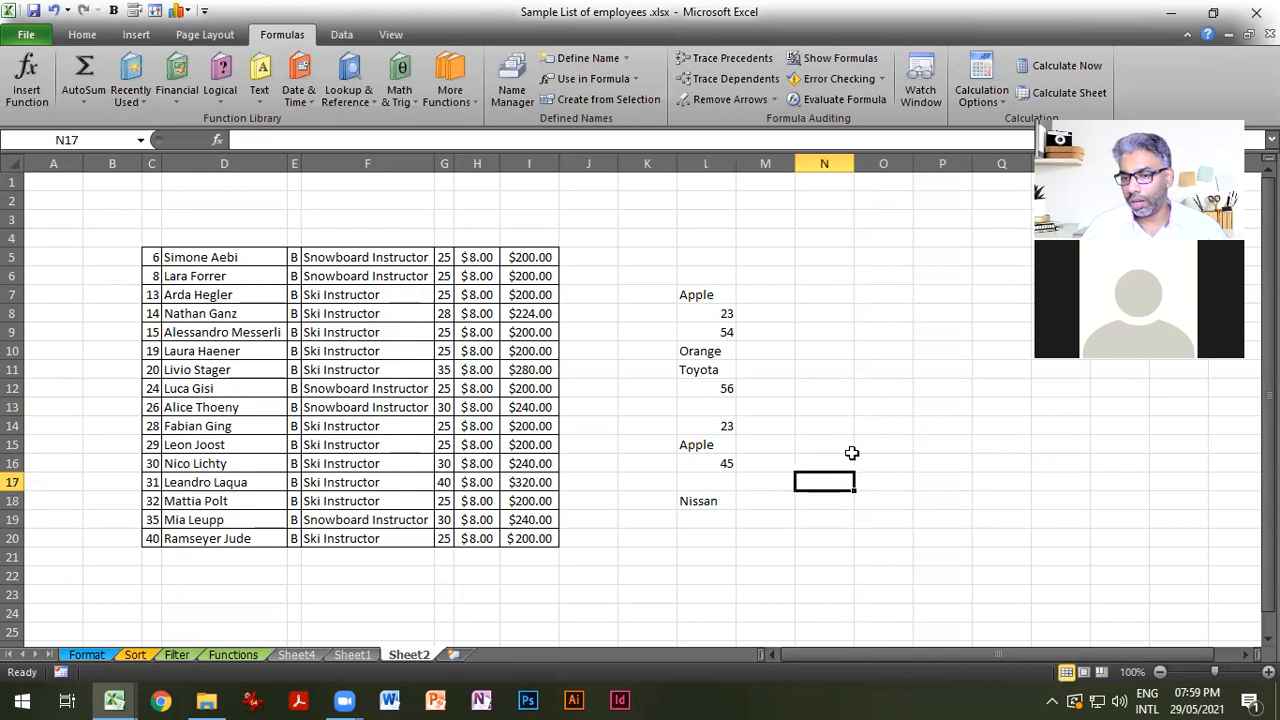
left_click(845, 401)
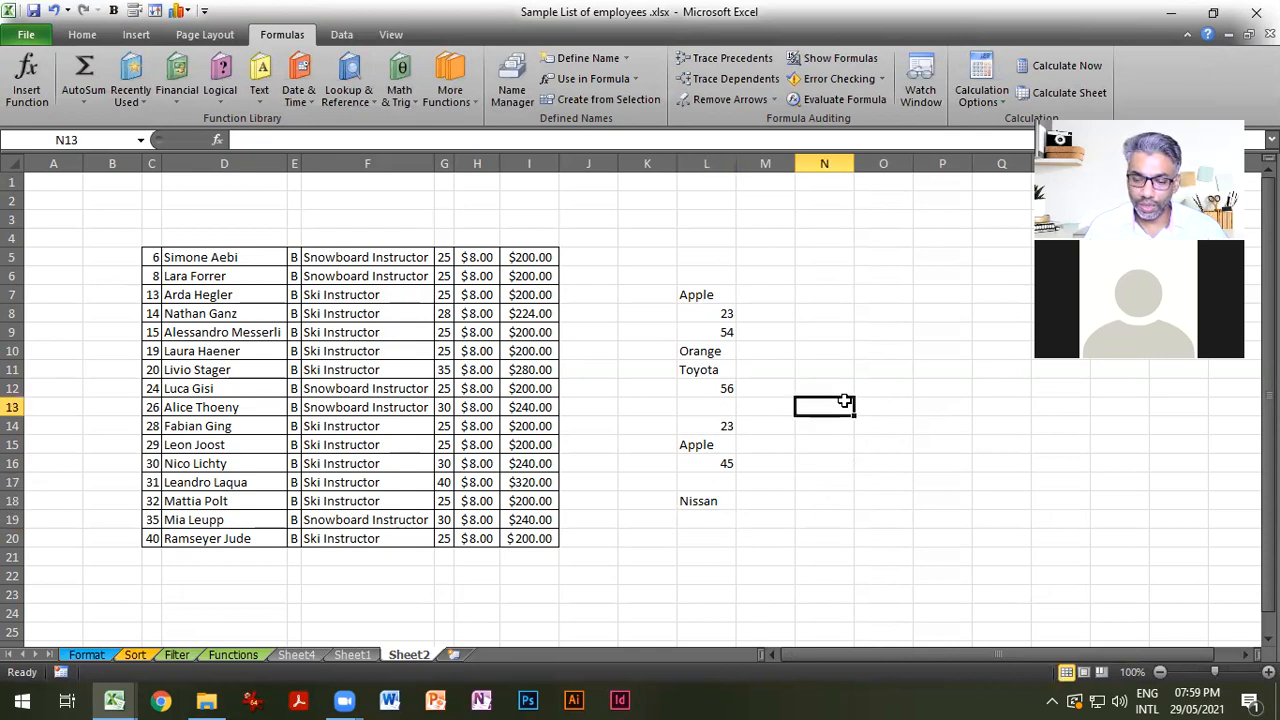
type("COU")
type("NT")
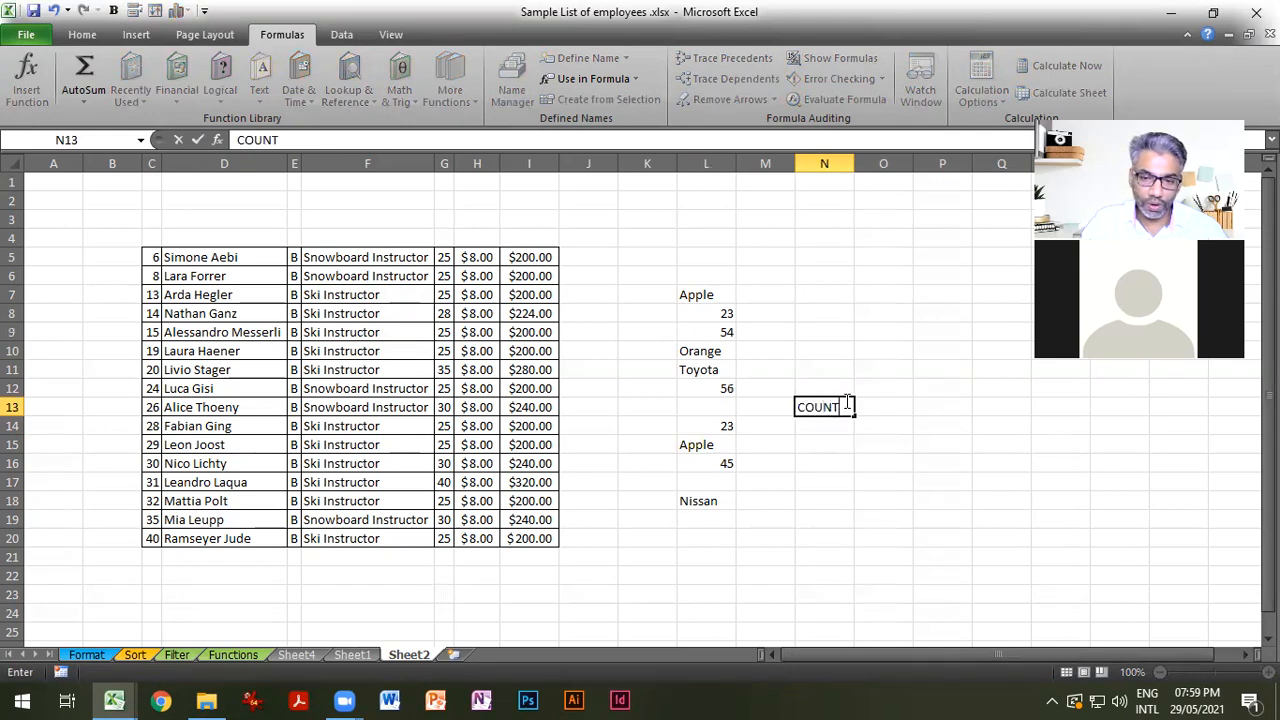
key("Return")
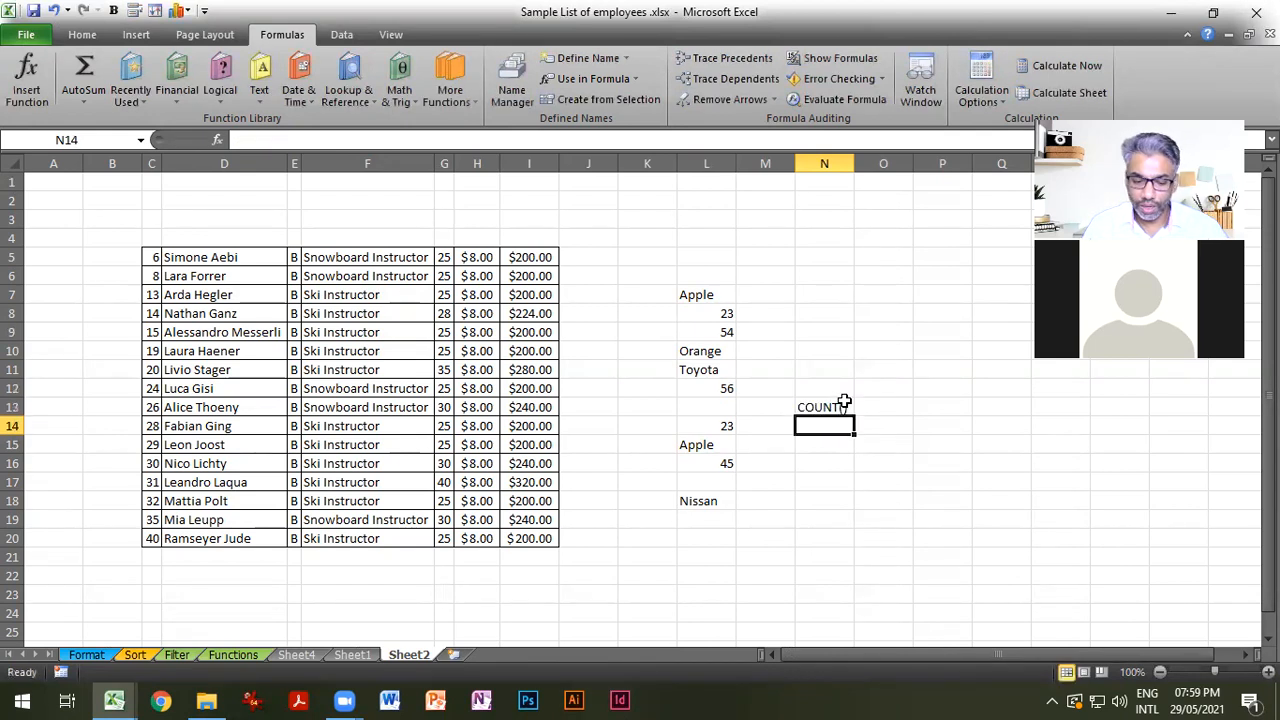
type("CO")
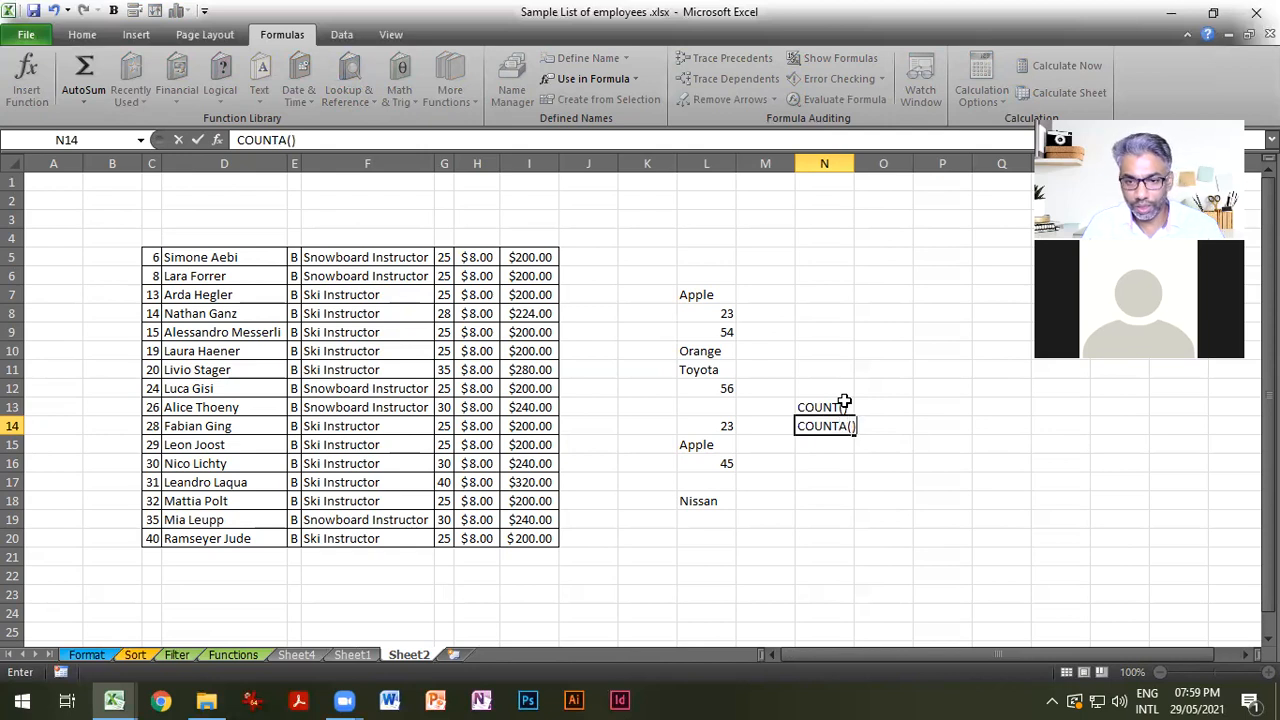
type("UNTA()")
key("Return")
type("C")
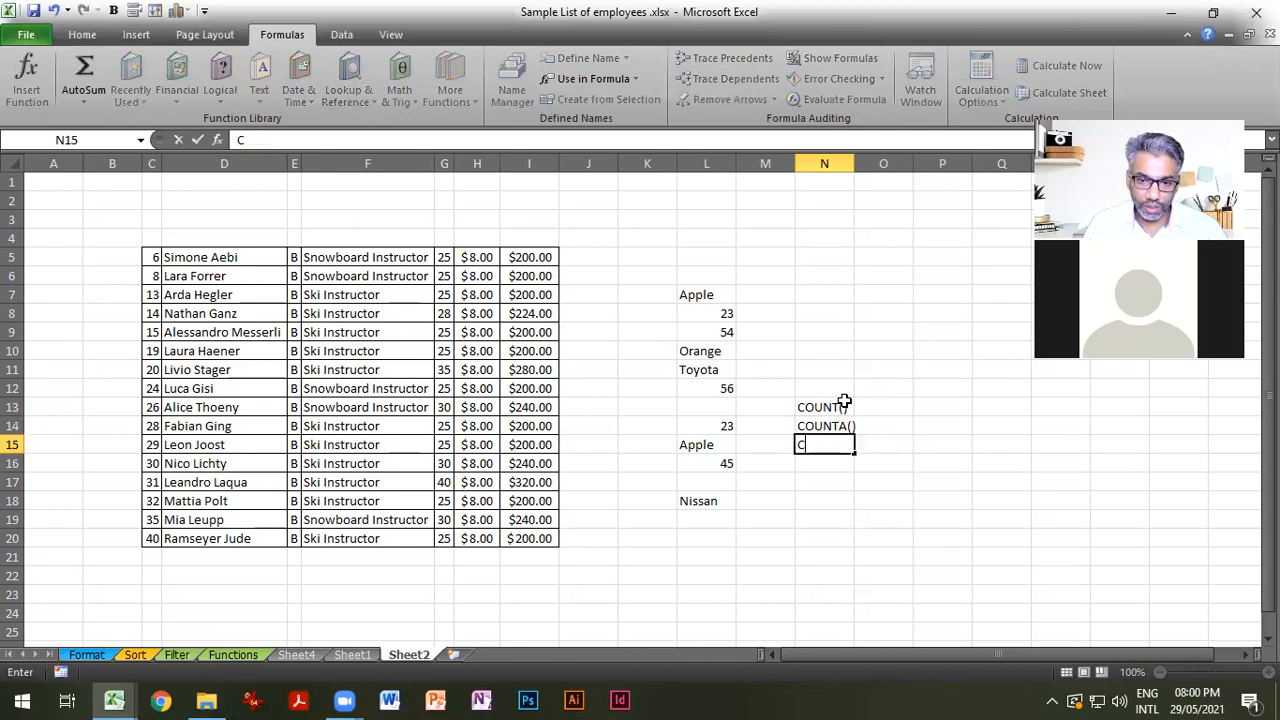
type("OUNTBLA")
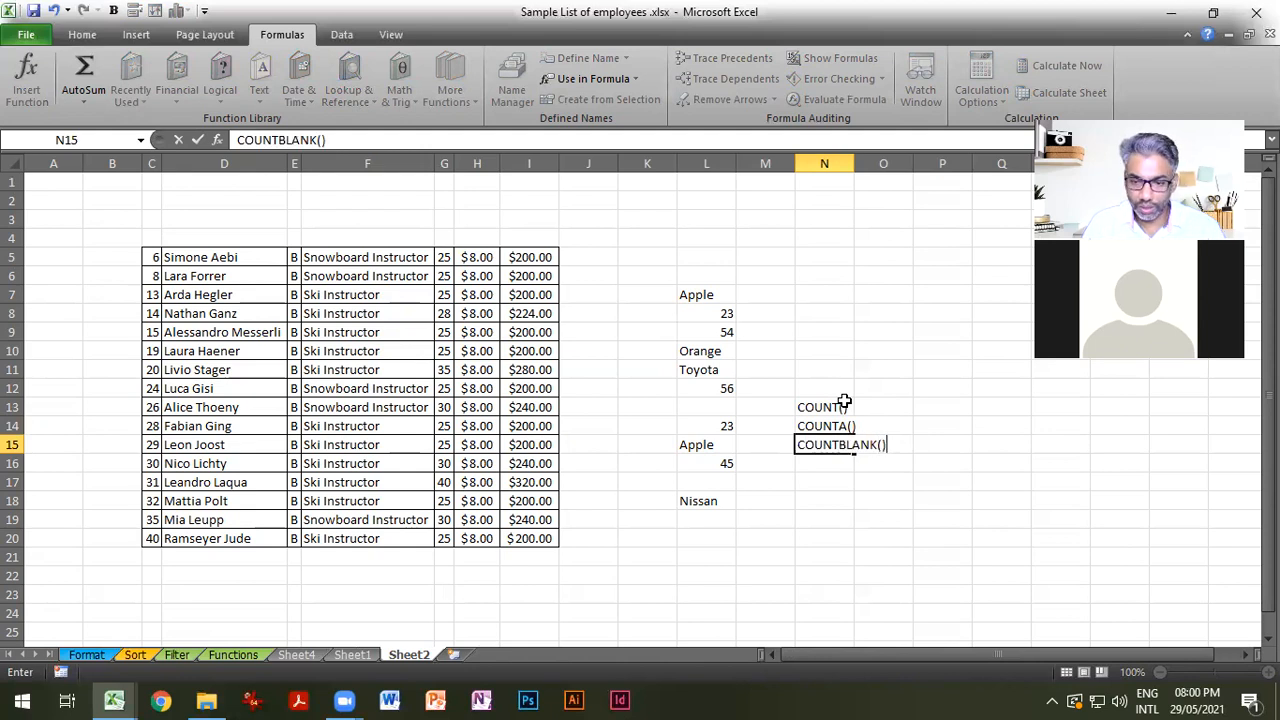
Complete the COUNTBLANK() label in N15 and widen column N to fit it.
type("NK()")
key("Return")
left_click_drag(854, 165, 904, 165)
Enter the descriptions Numbers, All (Except Blank) and Only Blanks in O13 to O15, and fit column O to its contents.
left_click(922, 406)
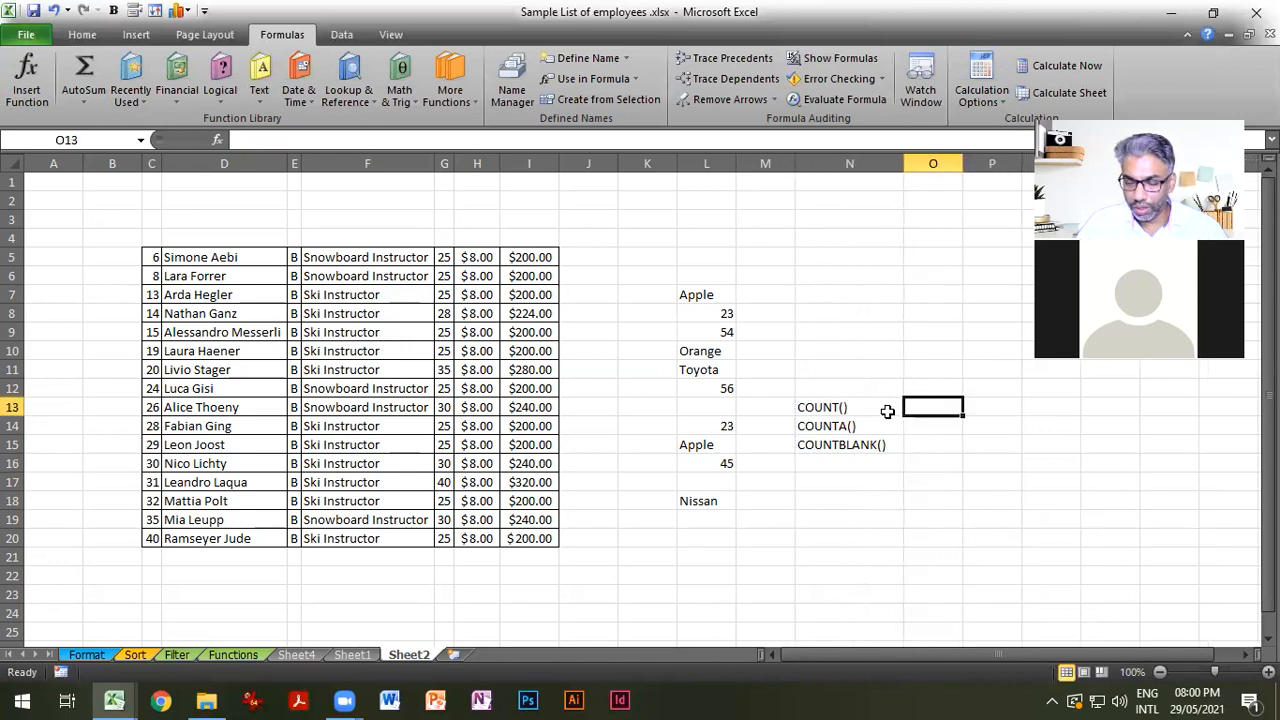
type("Numbers")
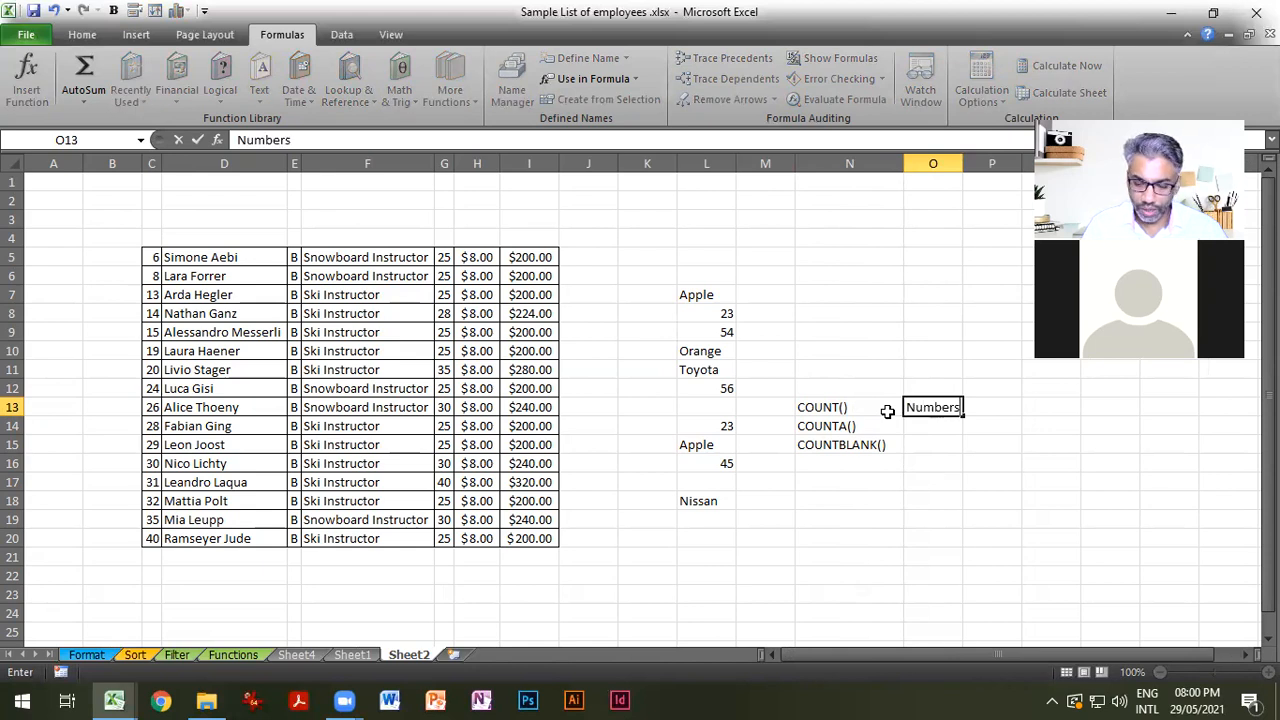
key("Return")
type("All (Except Blan")
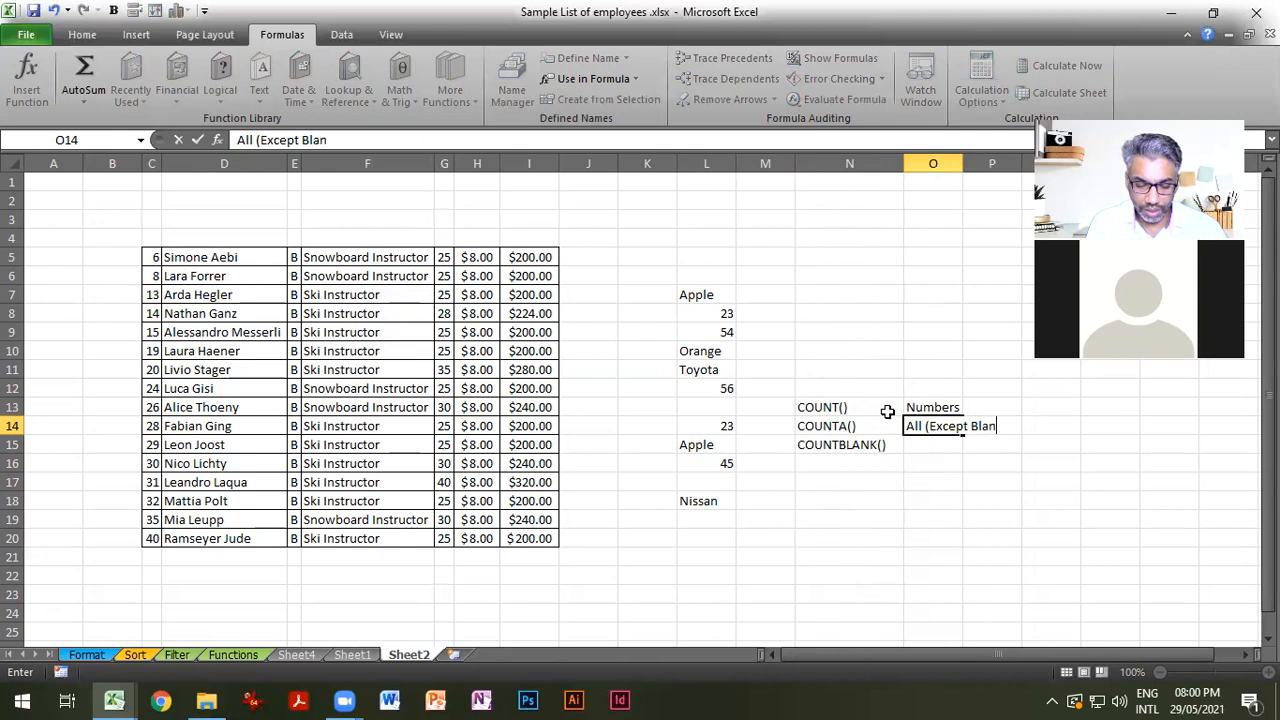
type(")")
key("Return")
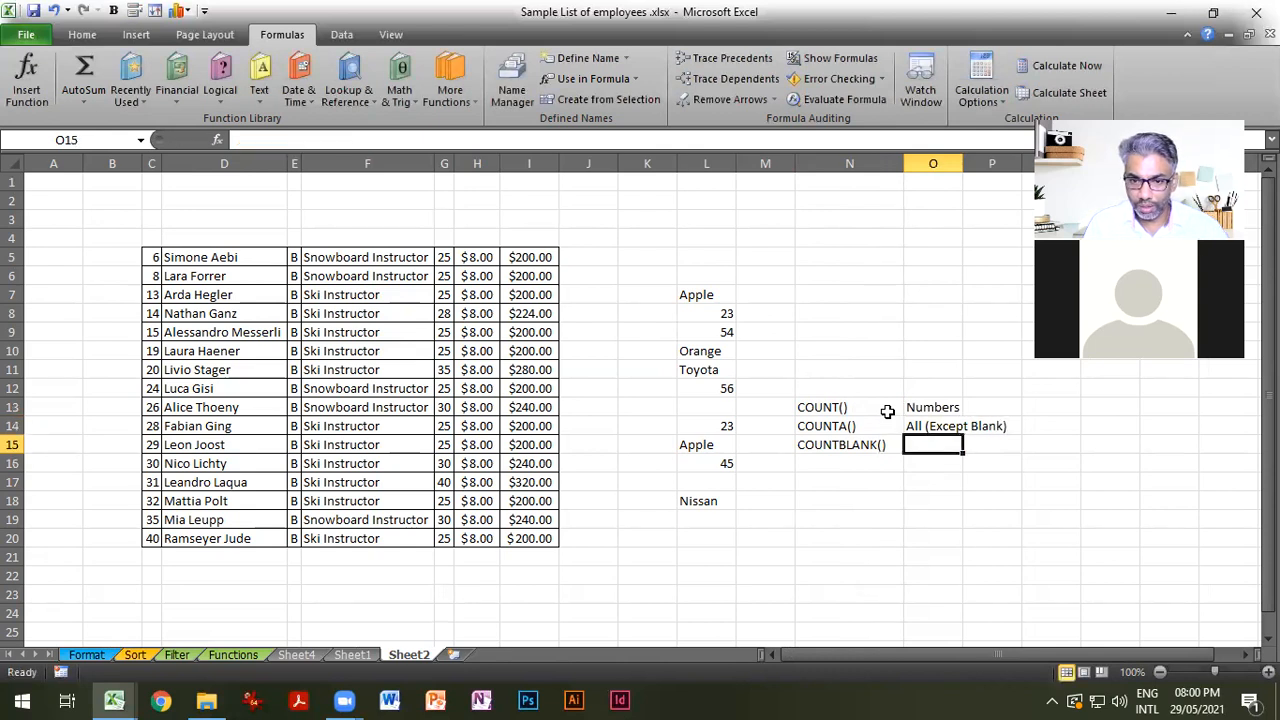
type("Only")
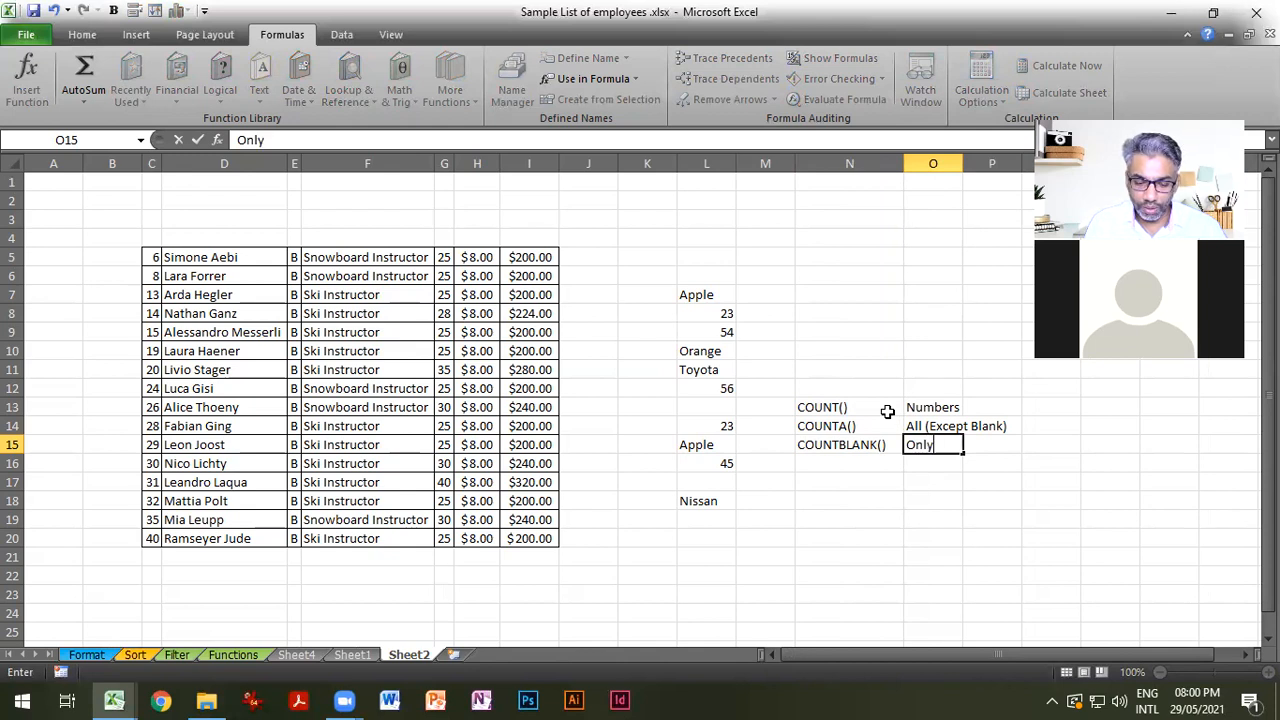
type(" Blanks")
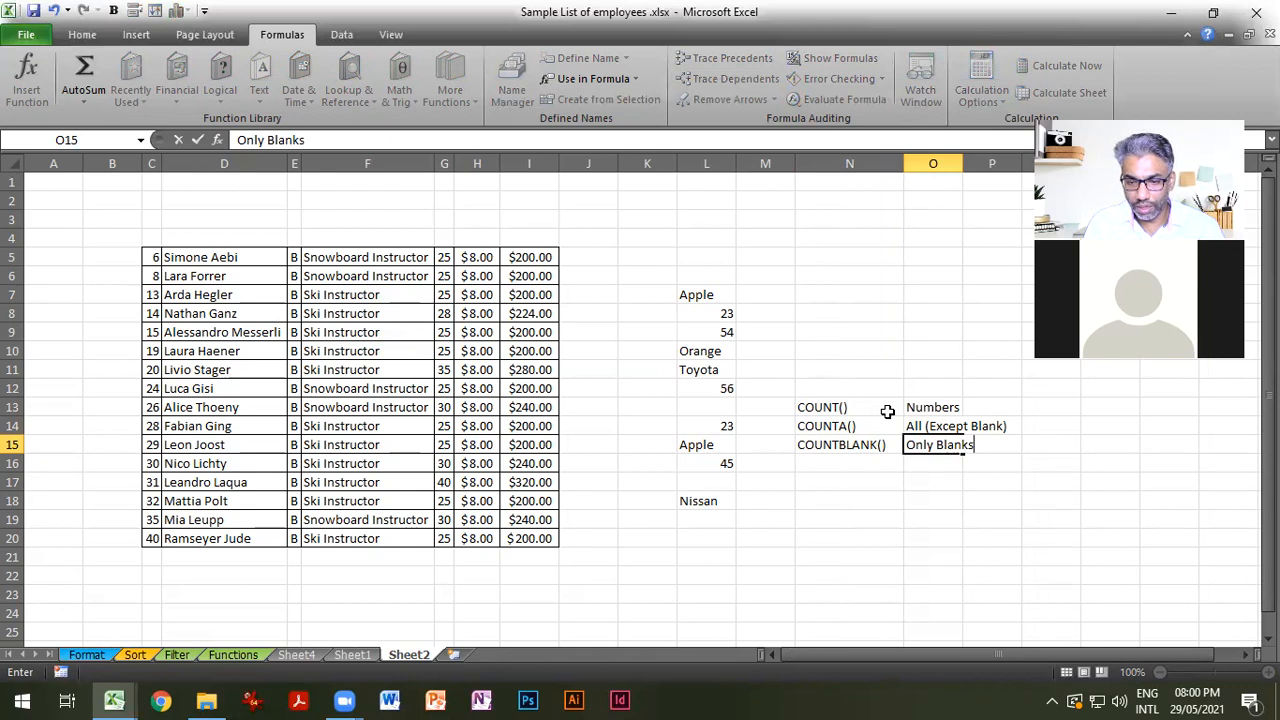
key("Return")
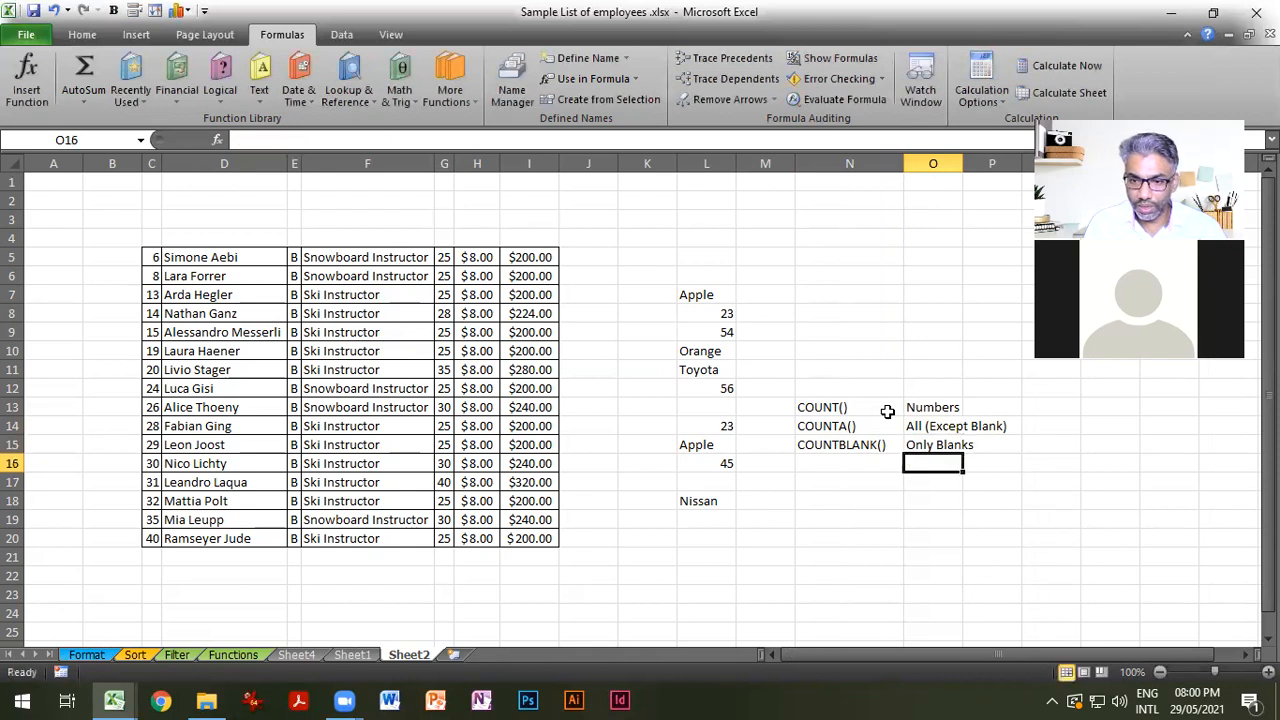
double_click(960, 167)
In P13, enter a COUNT formula over the mixed list L7:L18.
left_click(1040, 406)
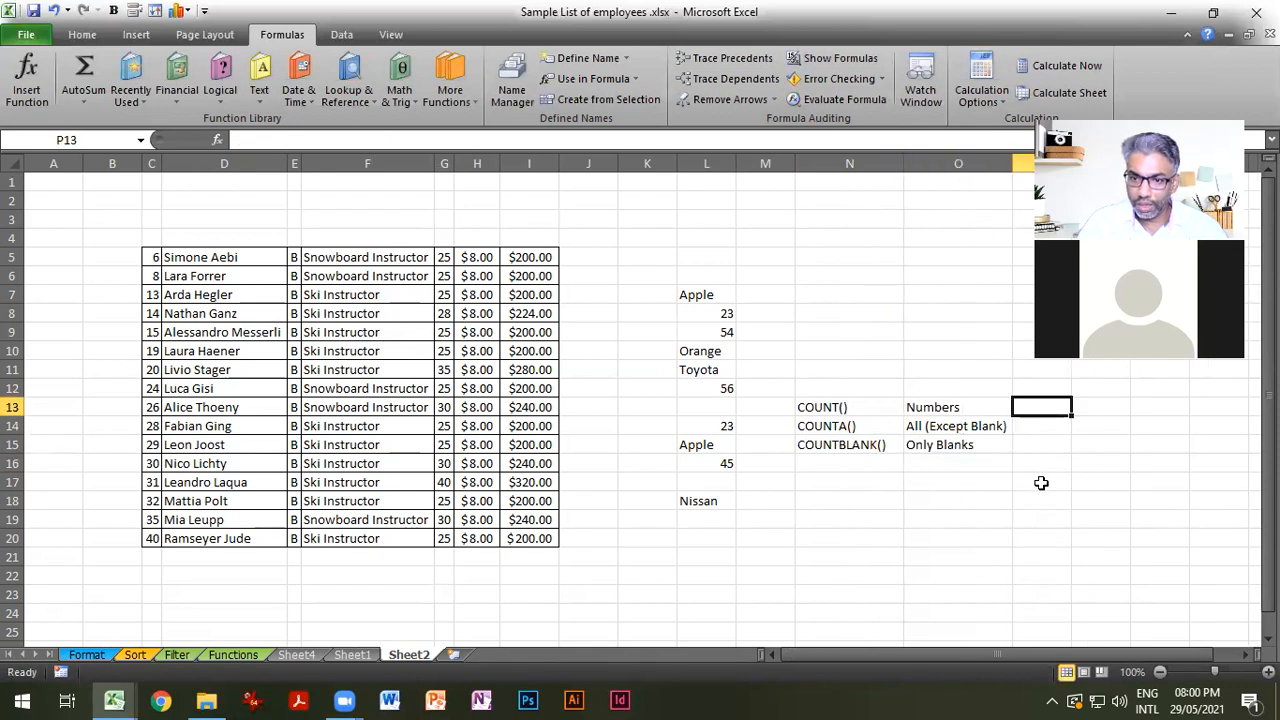
type("=cou")
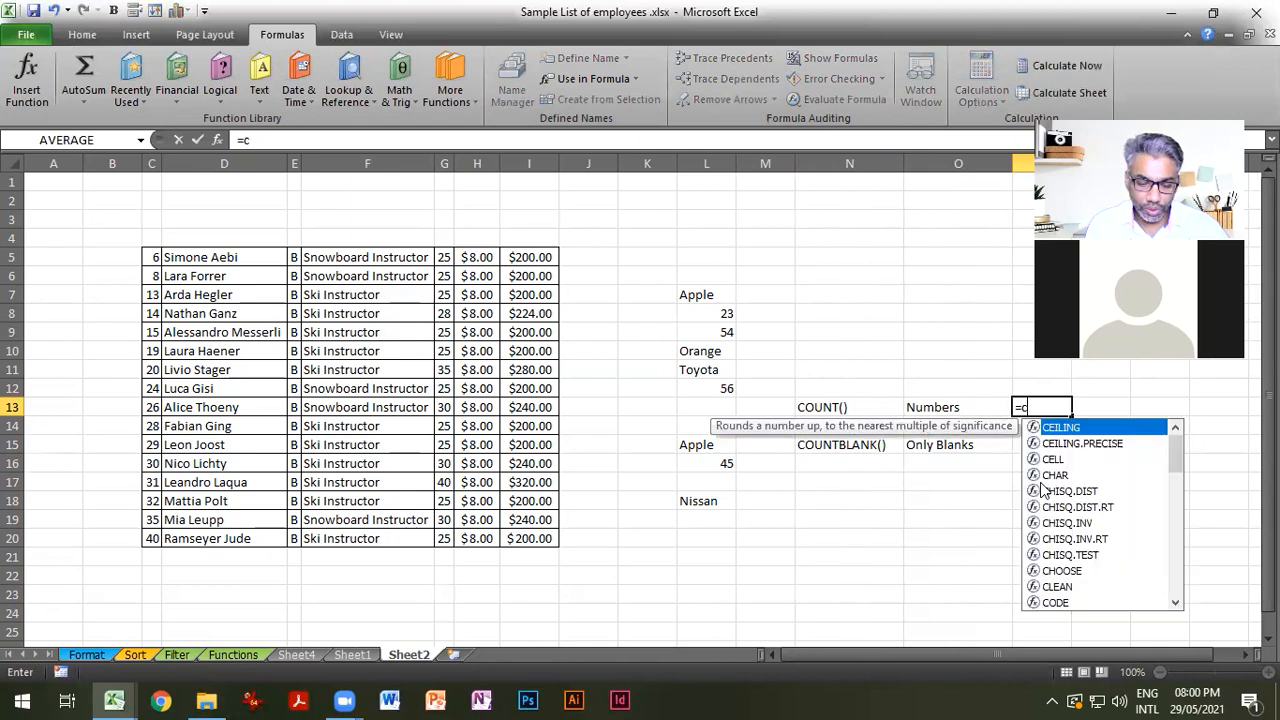
key("Tab")
left_click_drag(729, 292, 714, 505)
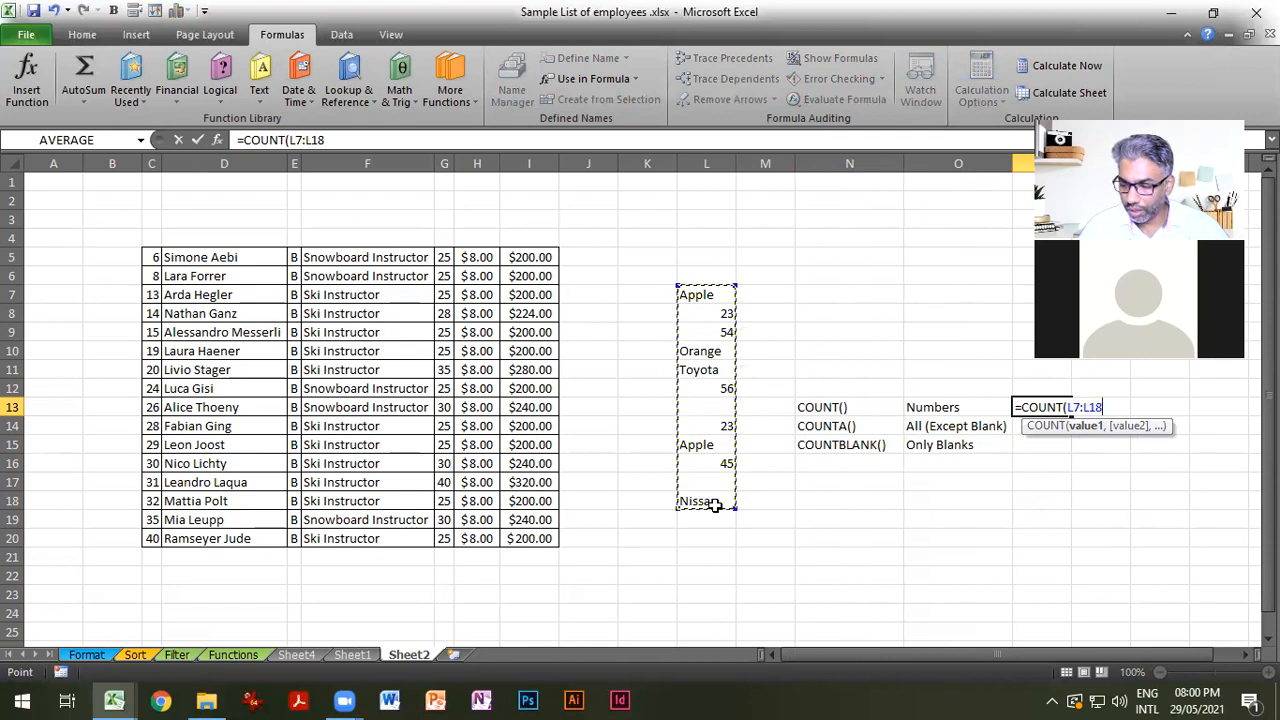
key("Return")
In P14, enter a COUNTA formula over the mixed list L7:L18.
type("=")
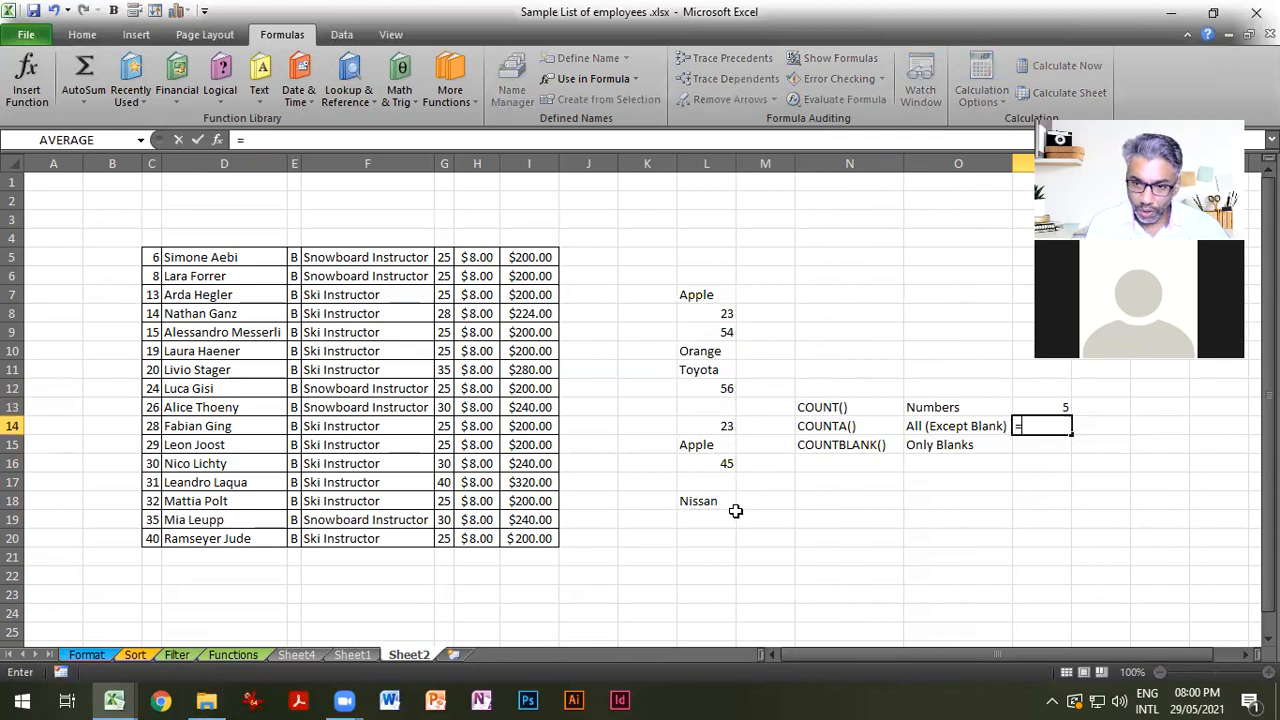
type("count")
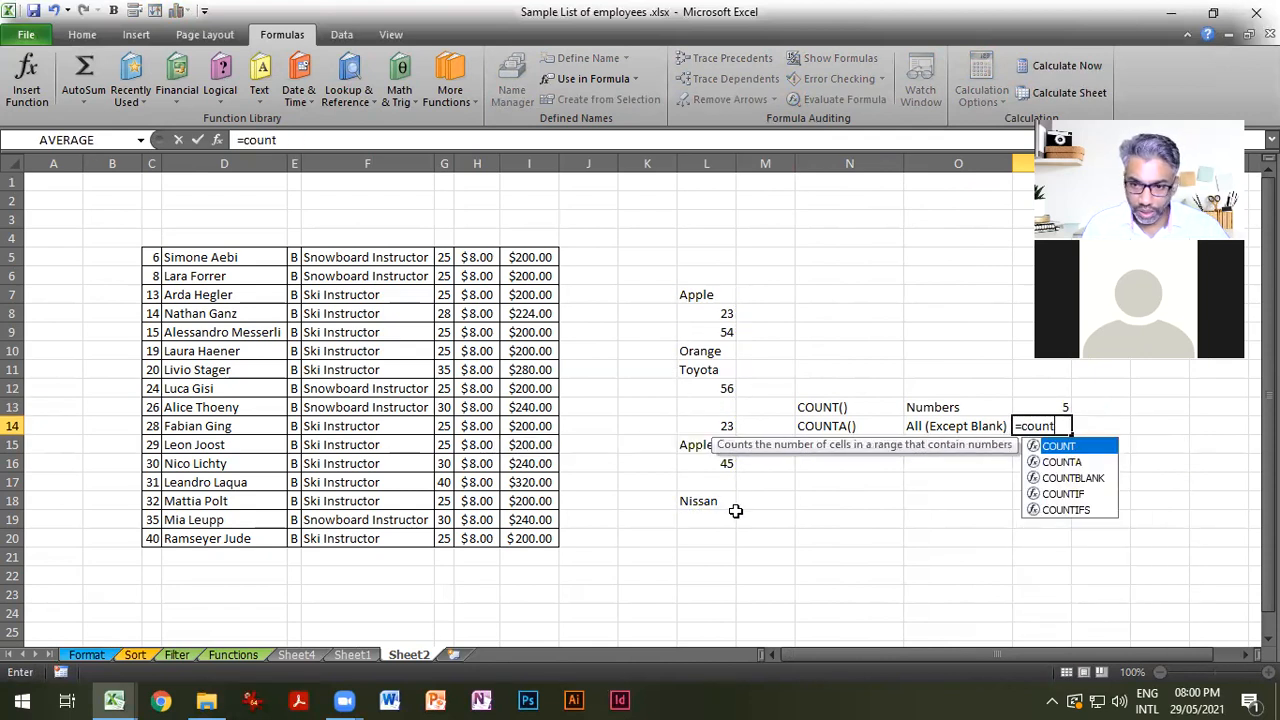
key("Down")
key("Tab")
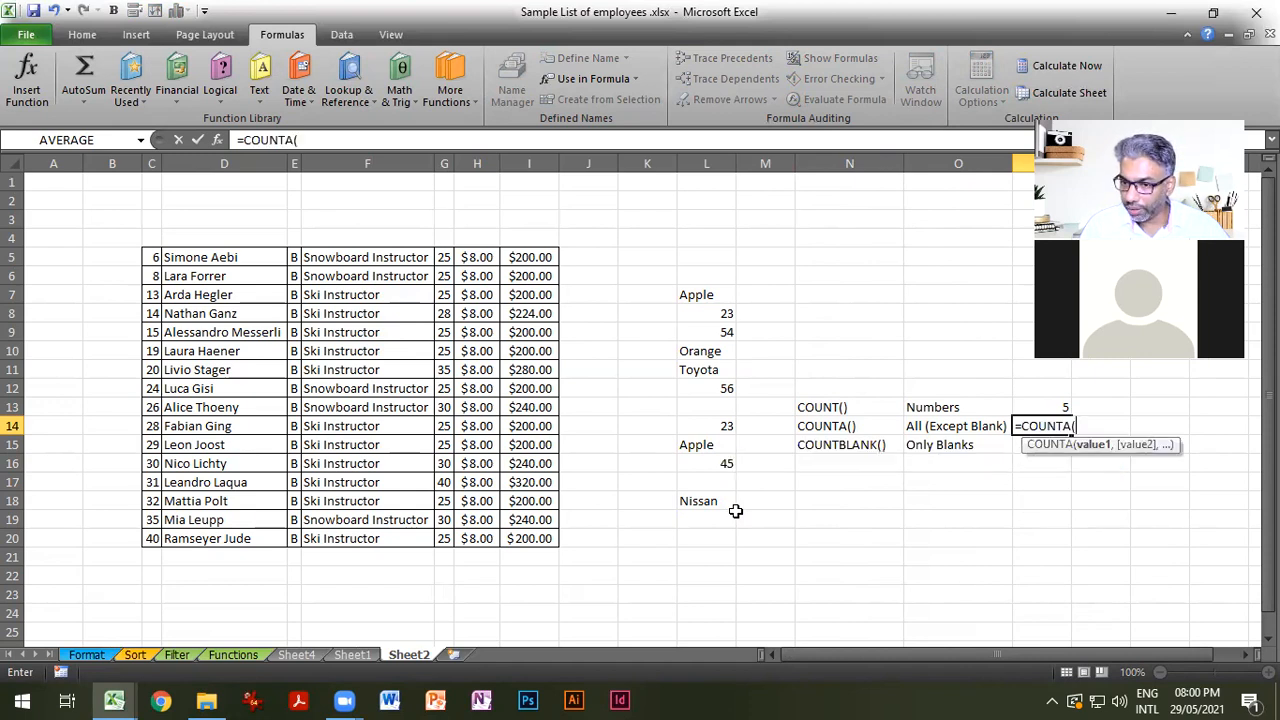
left_click_drag(698, 295, 712, 499)
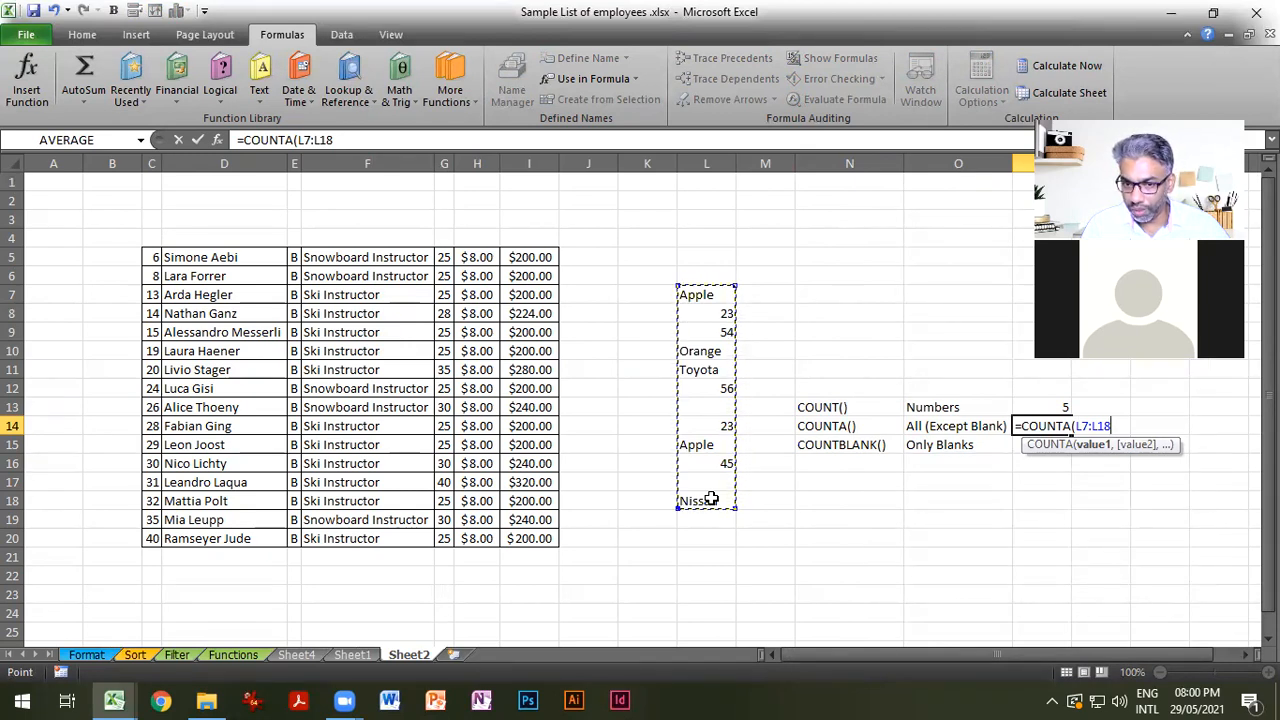
key("Return")
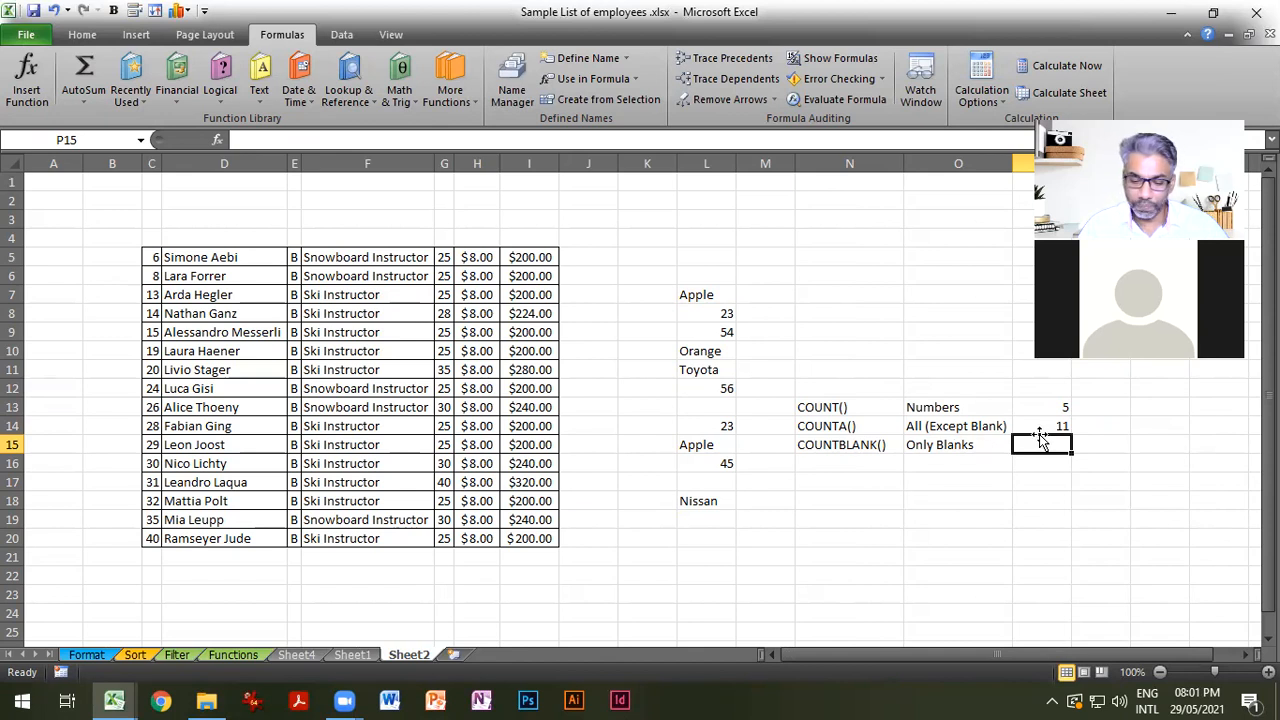
In P15, enter a COUNTBLANK formula over the mixed list L7:L18.
type("=cou")
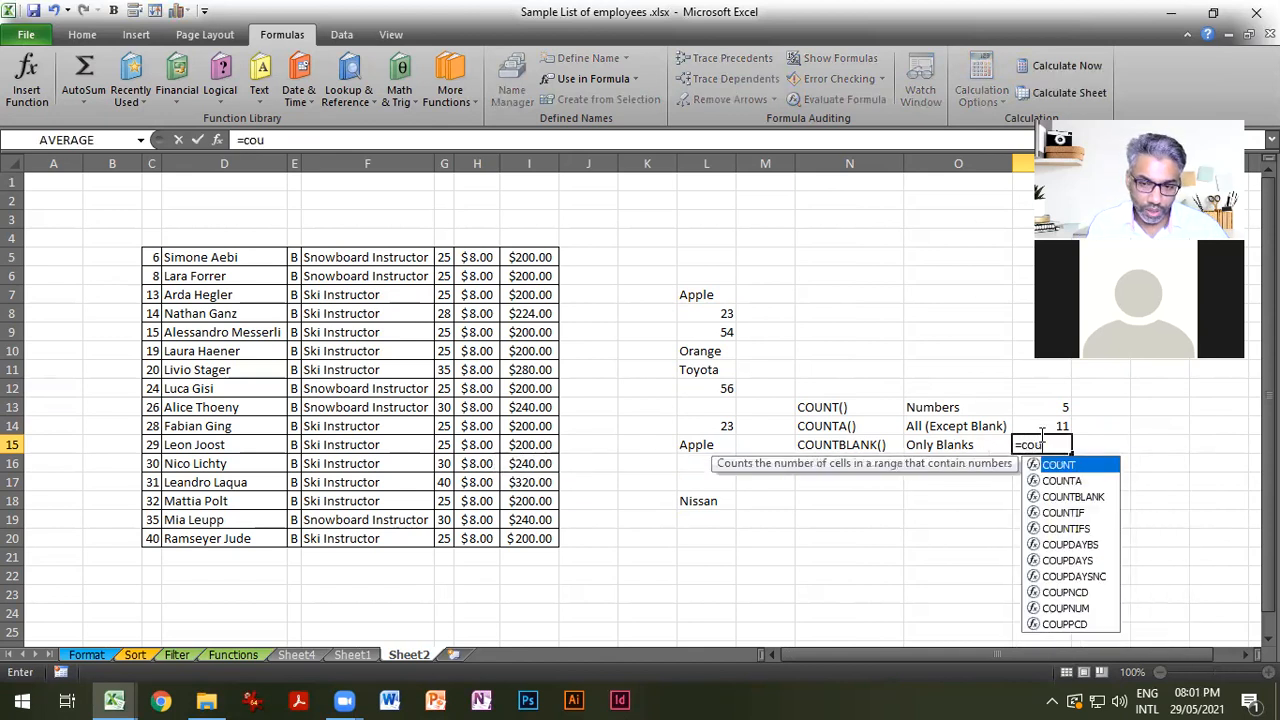
key("Down")
key("Down")
key("Tab")
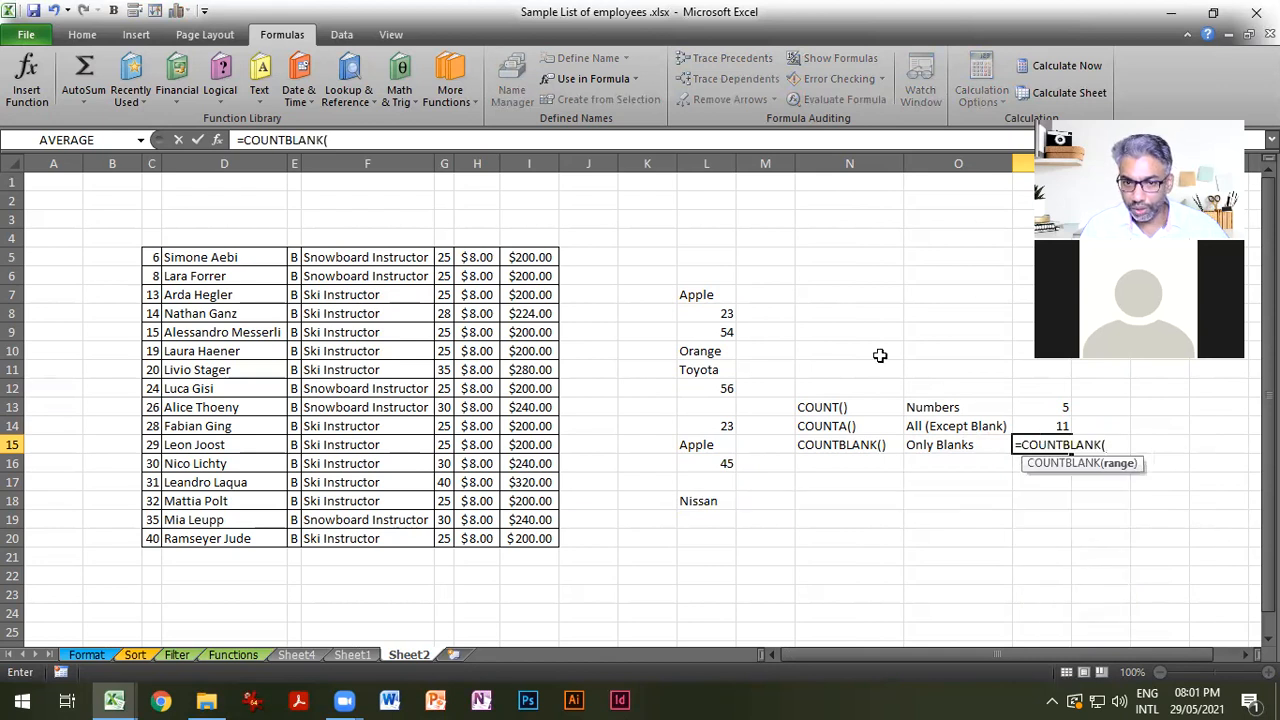
left_click_drag(712, 294, 717, 491)
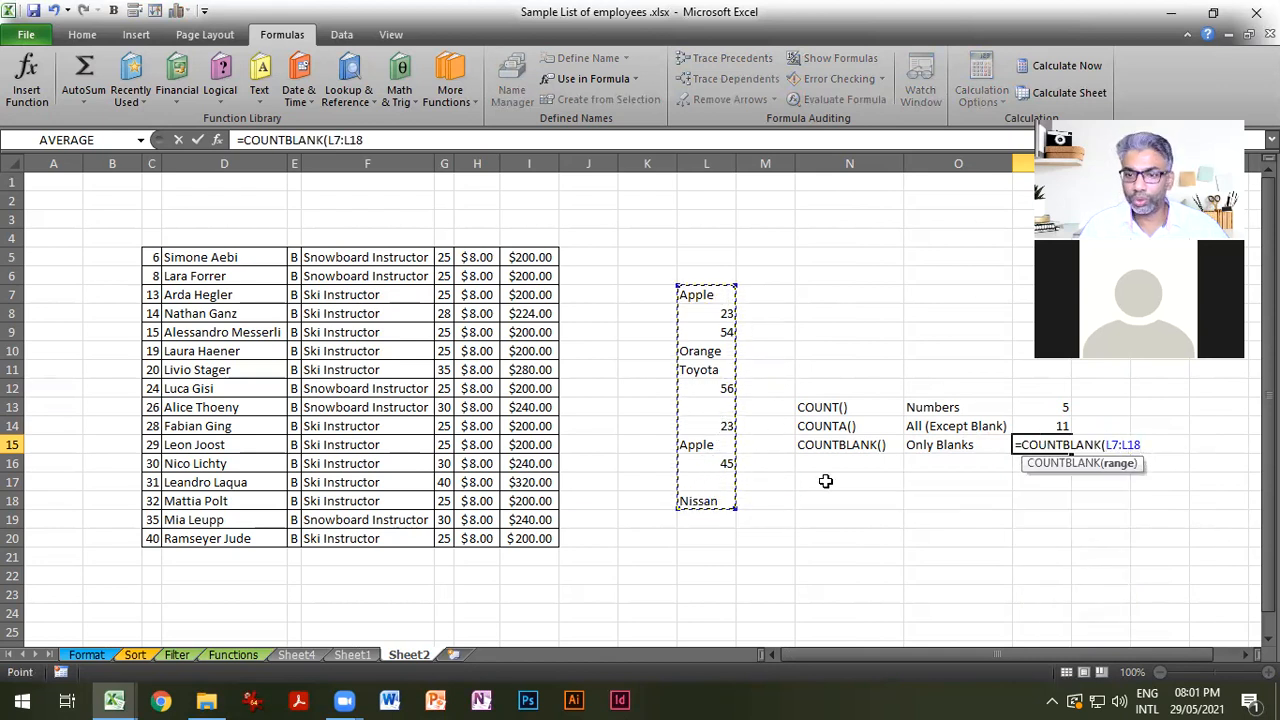
key("Return")
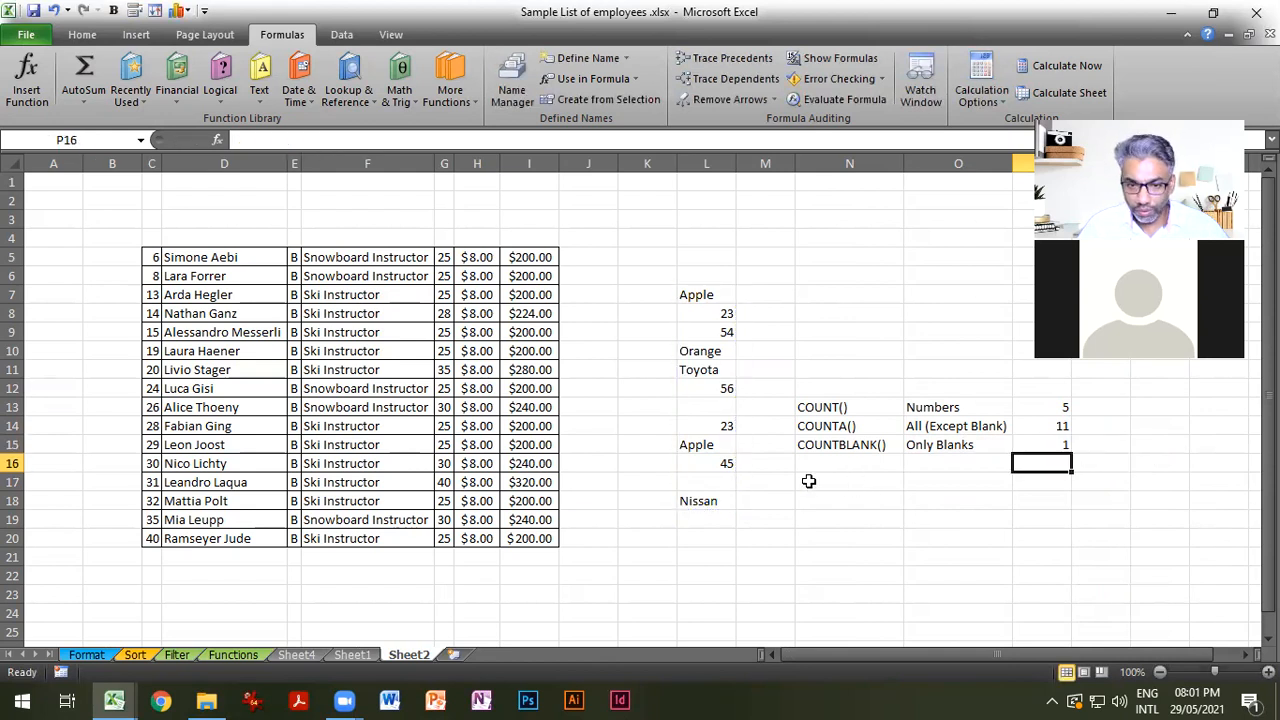
Clear the invisible content from the blank-looking cell L13 in the mixed list.
left_click(732, 478)
left_click(720, 409)
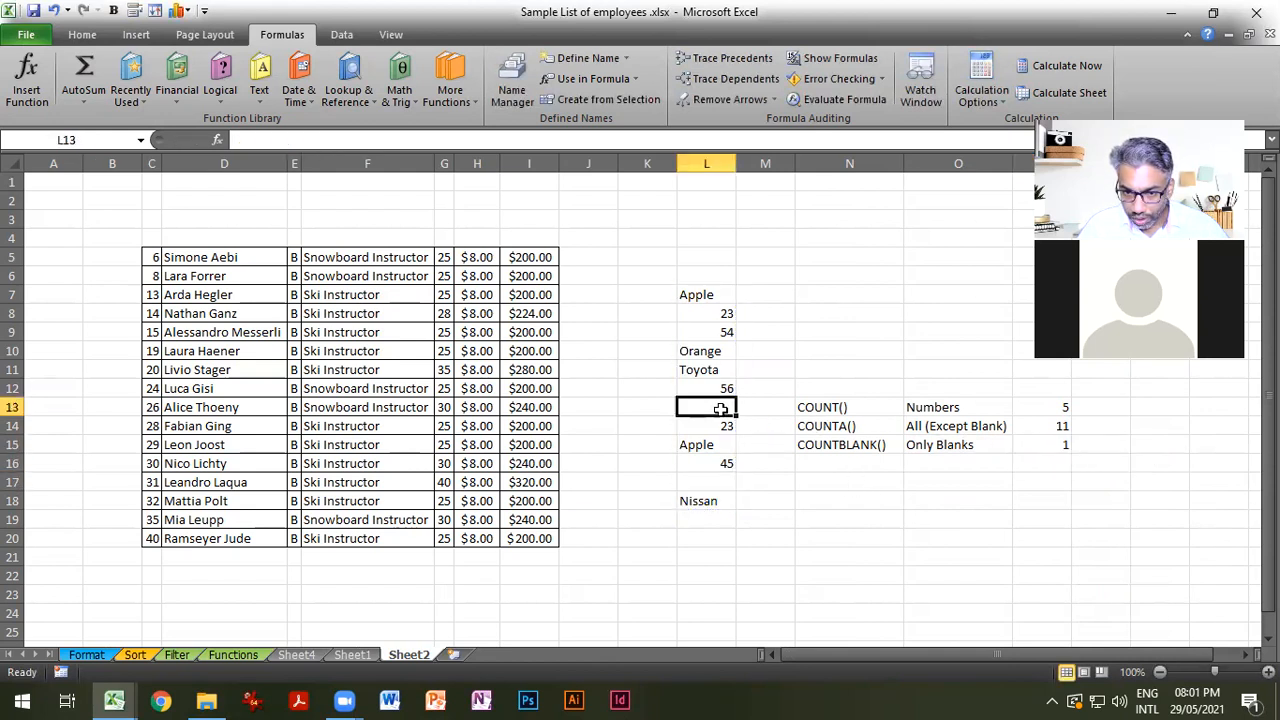
key("Down")
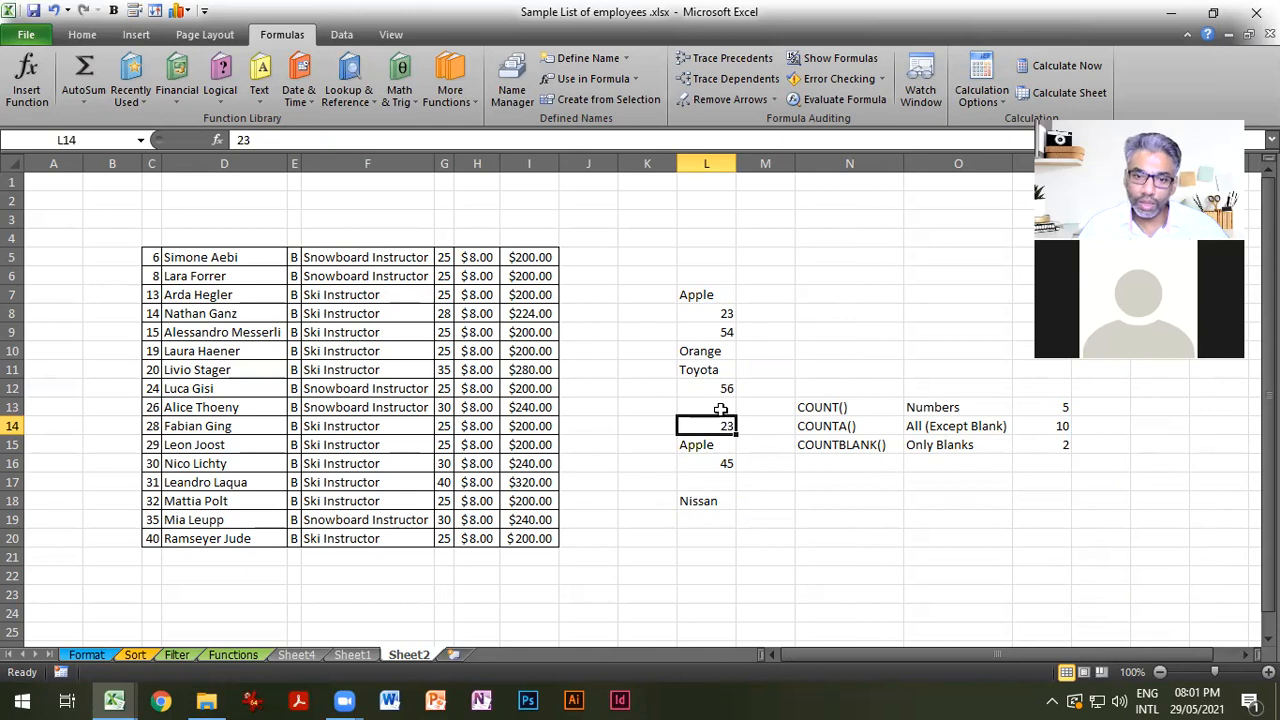
left_click(720, 405)
key("Return")
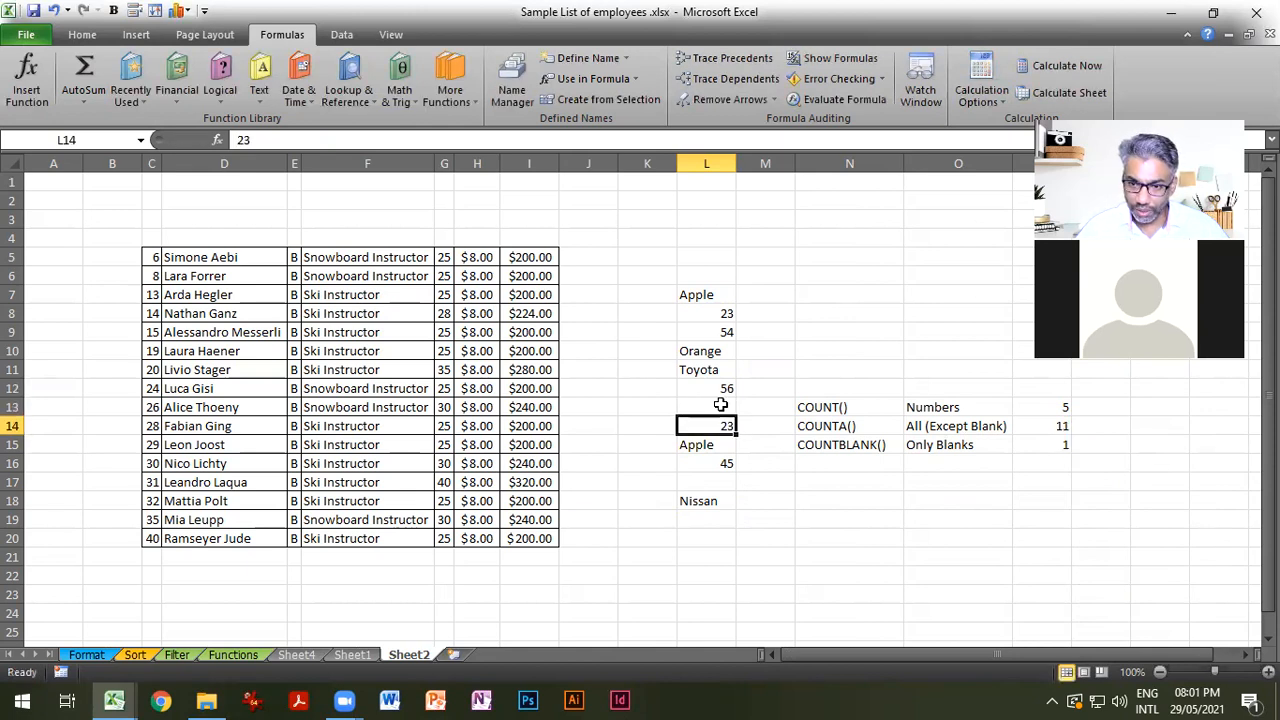
left_click(720, 405)
key("Delete")
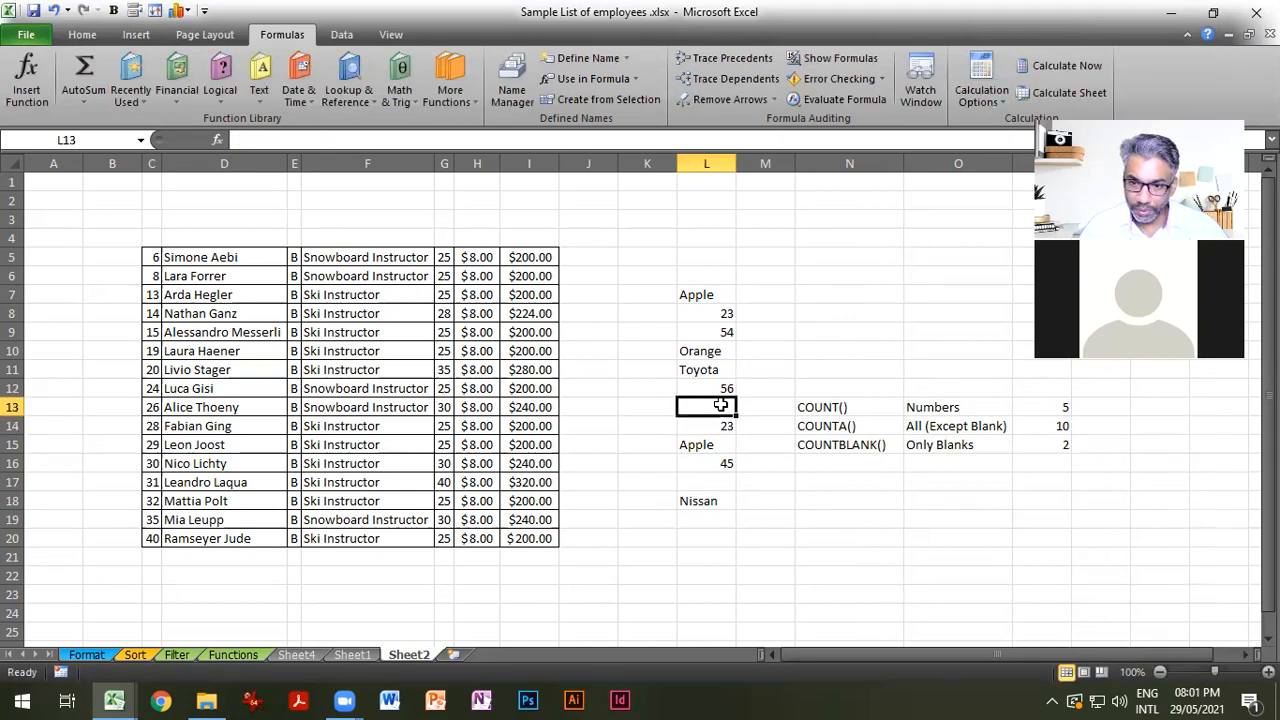
key("Return")
Fill the mixed list L7:L18 with yellow.
left_click(824, 464)
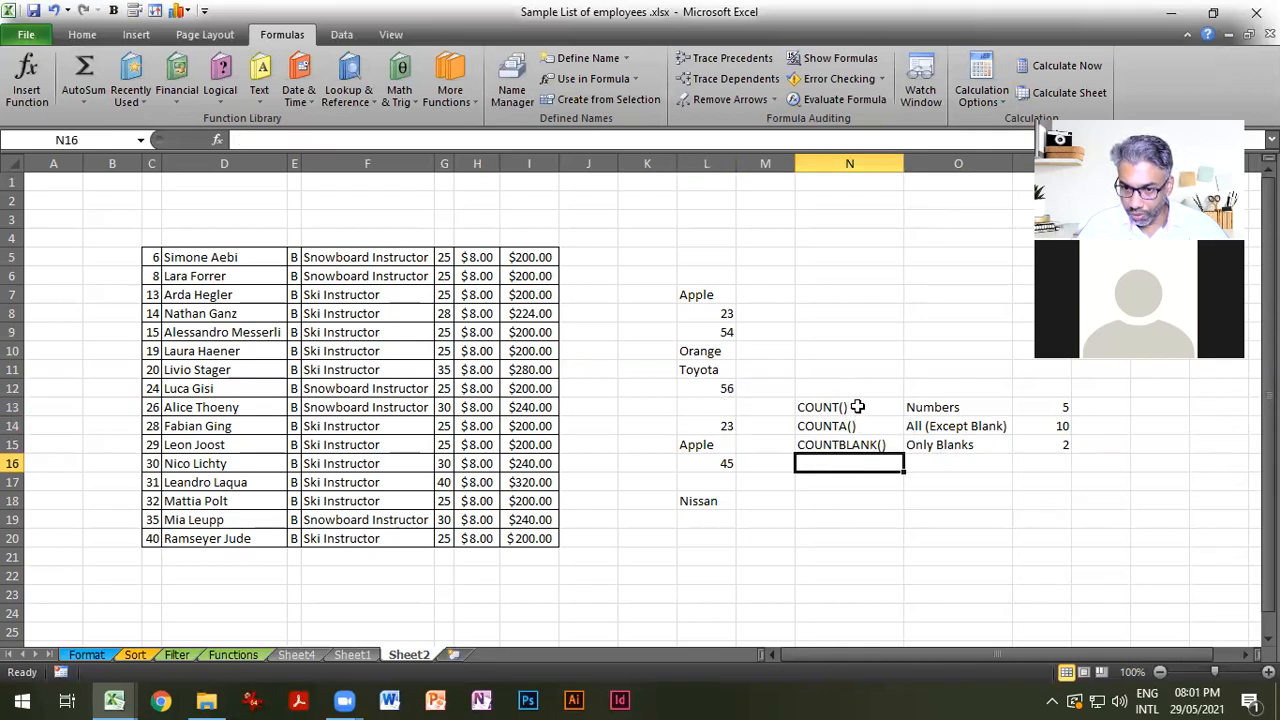
left_click_drag(700, 294, 686, 501)
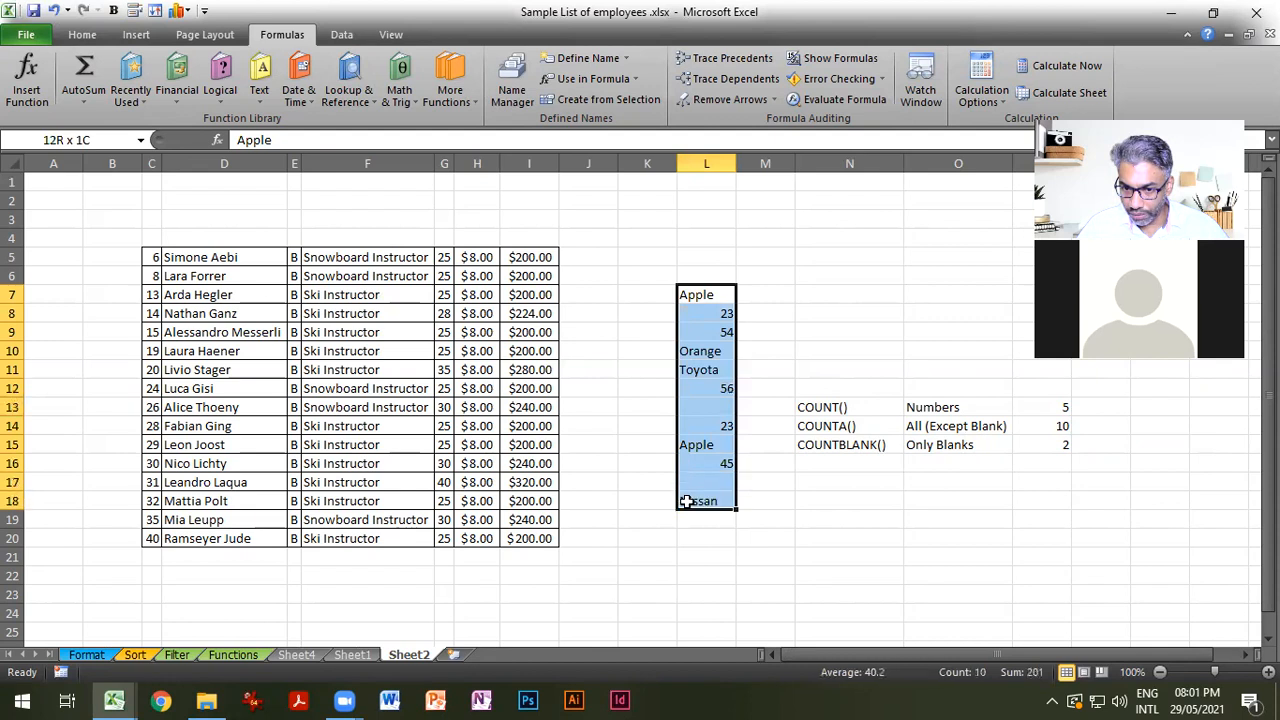
left_click(82, 34)
left_click(283, 92)
left_click(840, 500)
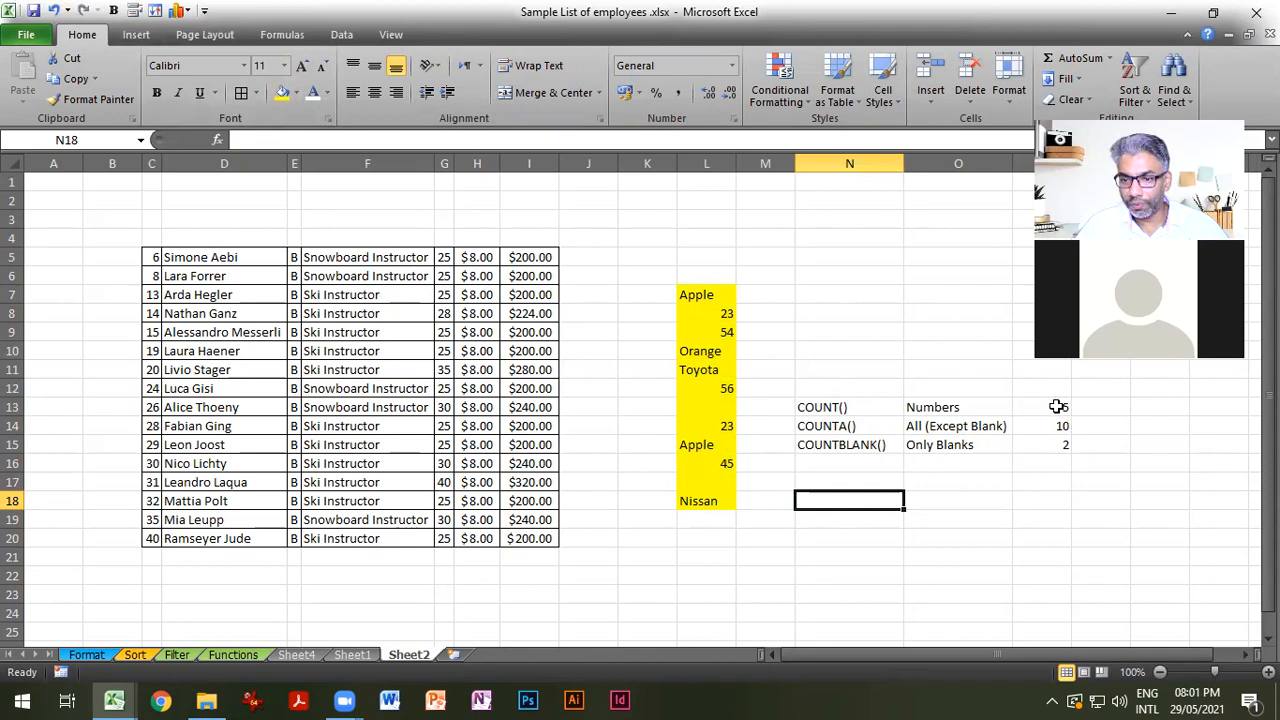
Replace Orange in L10 with the number 65 and select the COUNTBLANK formula cell P15.
left_click(700, 351)
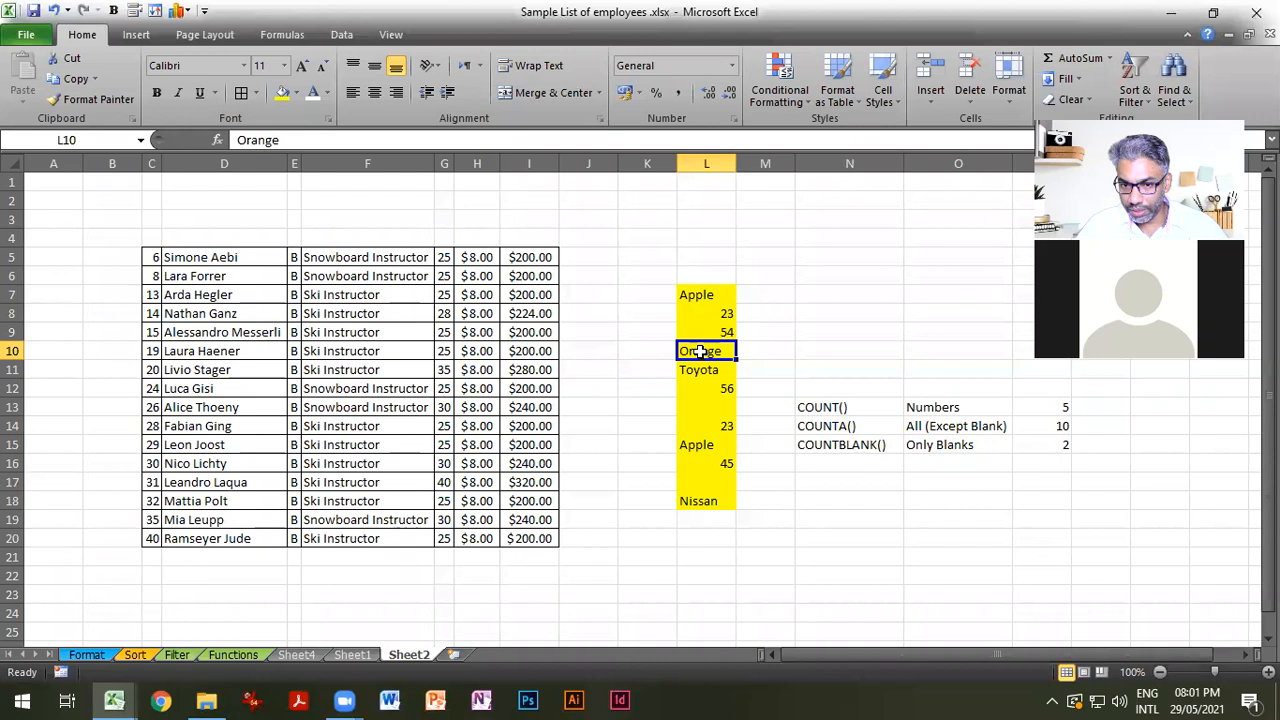
type("65")
key("Return")
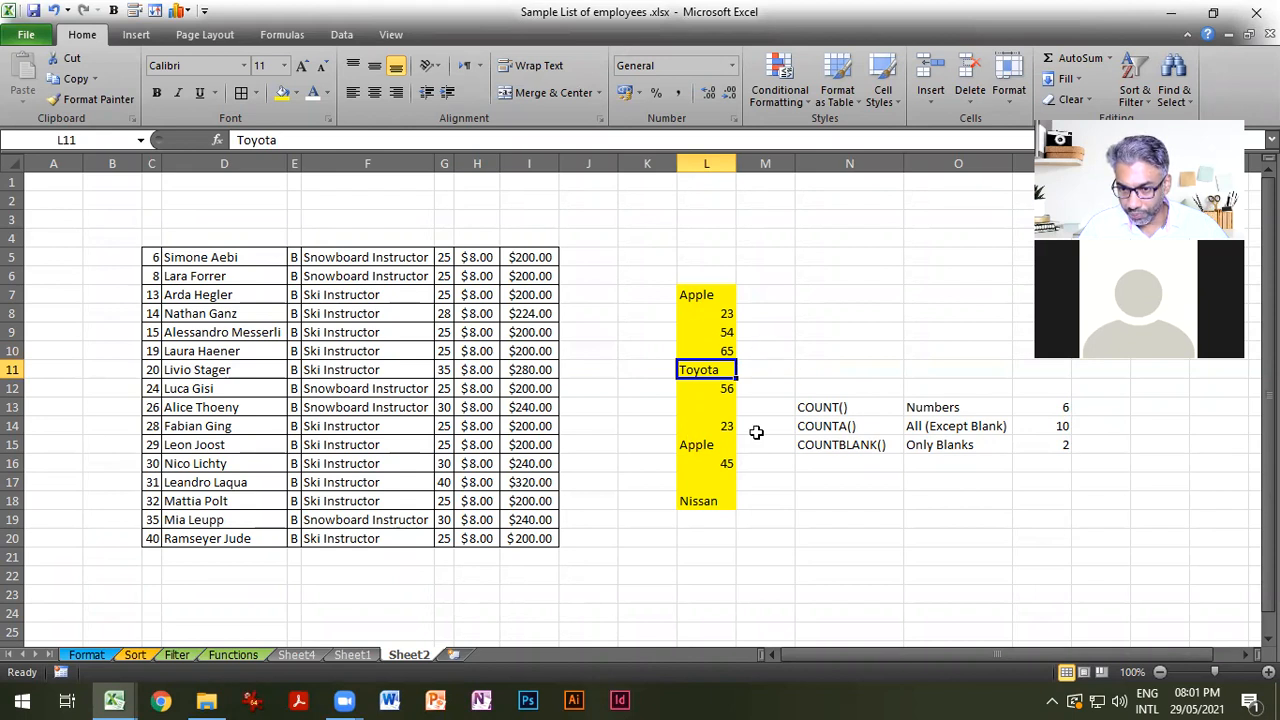
left_click(1064, 444)
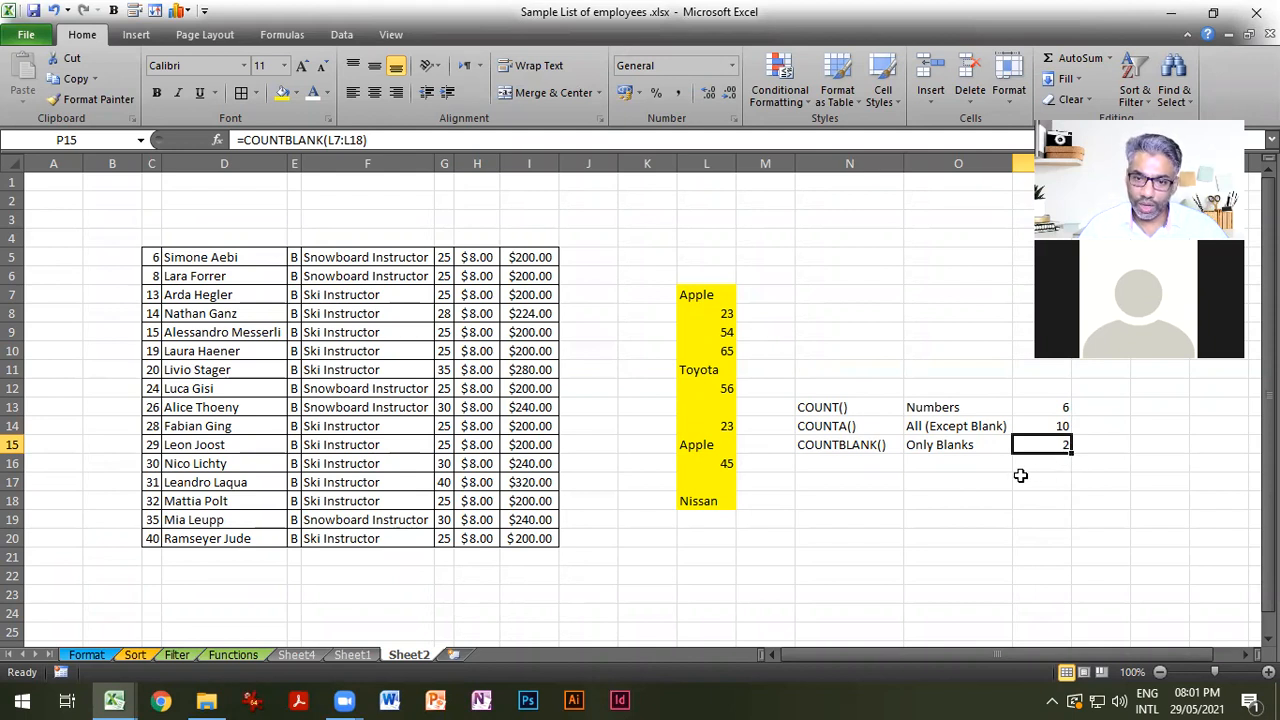
Clear cells D10, F15, H11 and I18 in the employee table to create blanks.
left_click(232, 354)
key("Delete")
left_click(352, 445)
key("Delete")
left_click(482, 370)
key("Delete")
left_click(534, 500)
key("Delete")
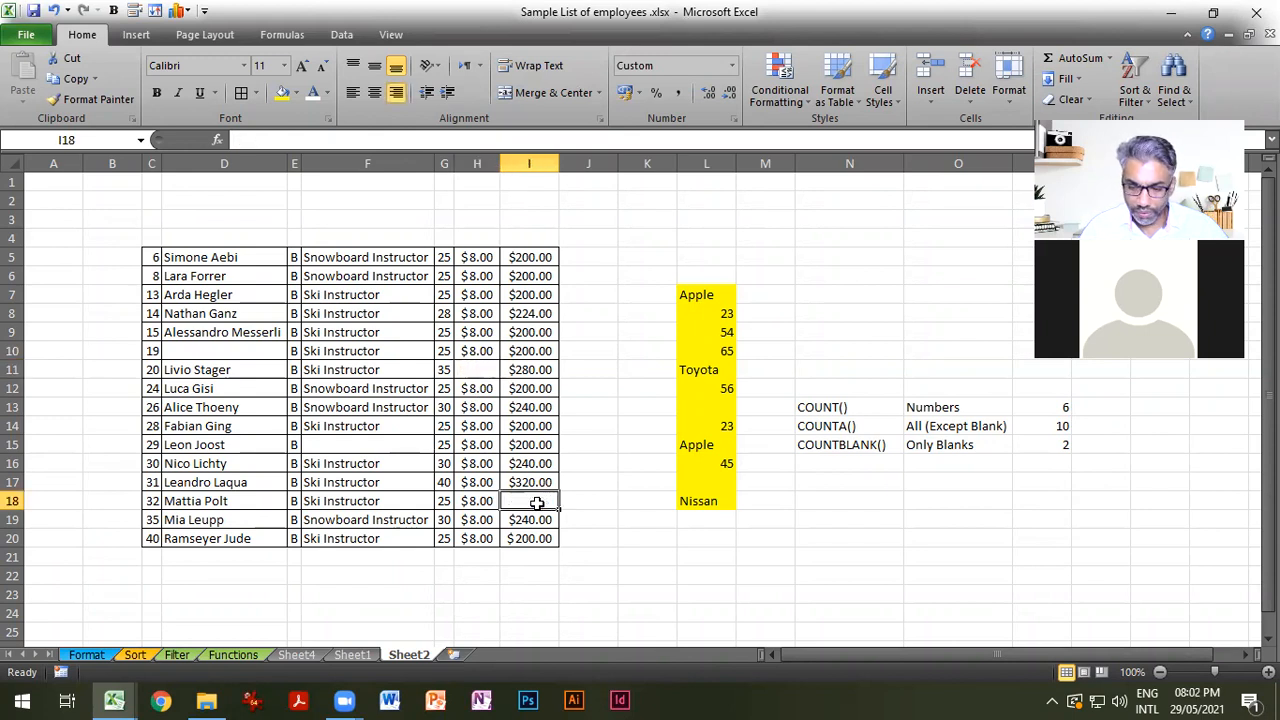
left_click(708, 560)
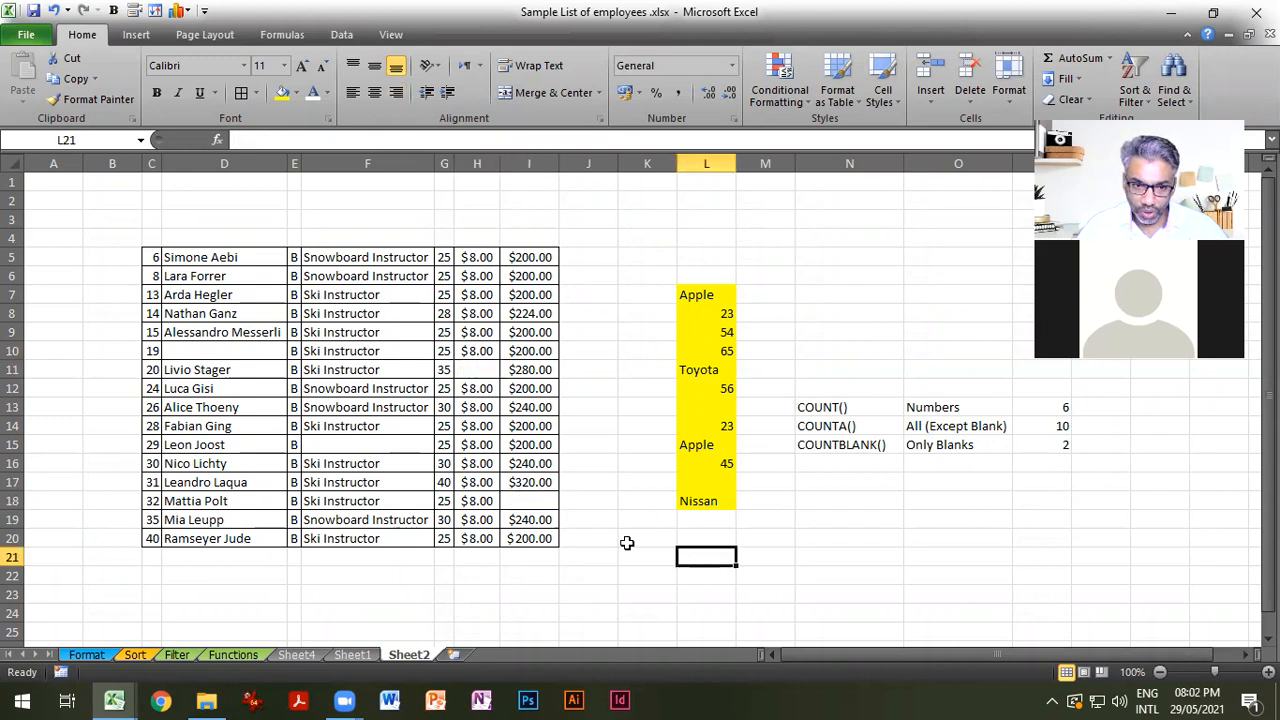
Enter the label Any Blank? in D22 below the employee table.
left_click(148, 258)
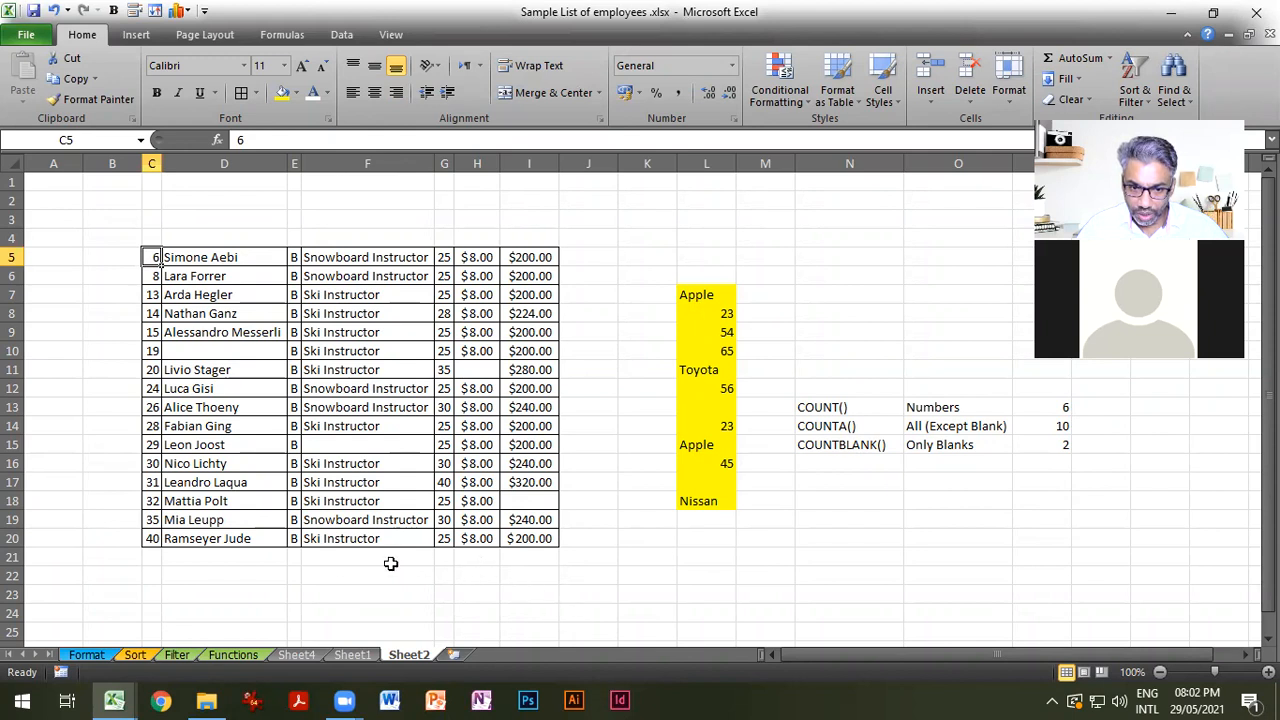
left_click(220, 571)
type("Any B")
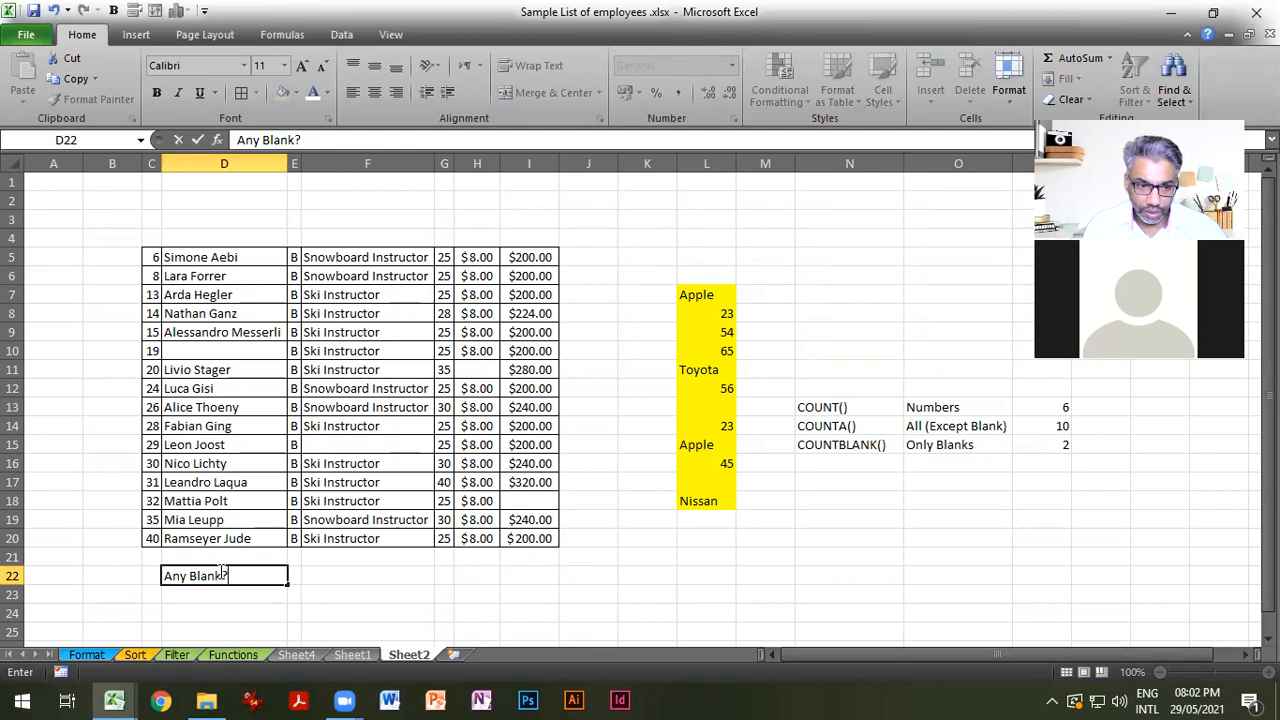
type("lank?")
Count the blank cells of the employee table C5:I20 with a COUNTBLANK formula in D23.
left_click(214, 595)
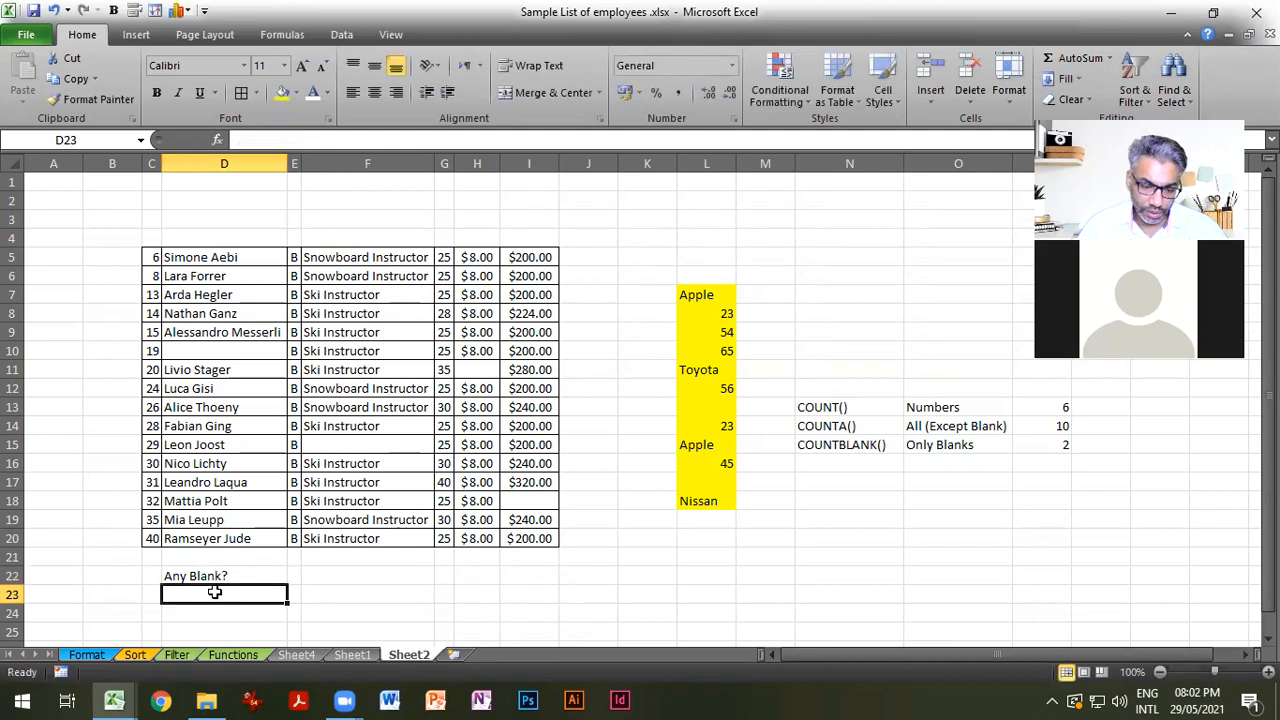
type("=count")
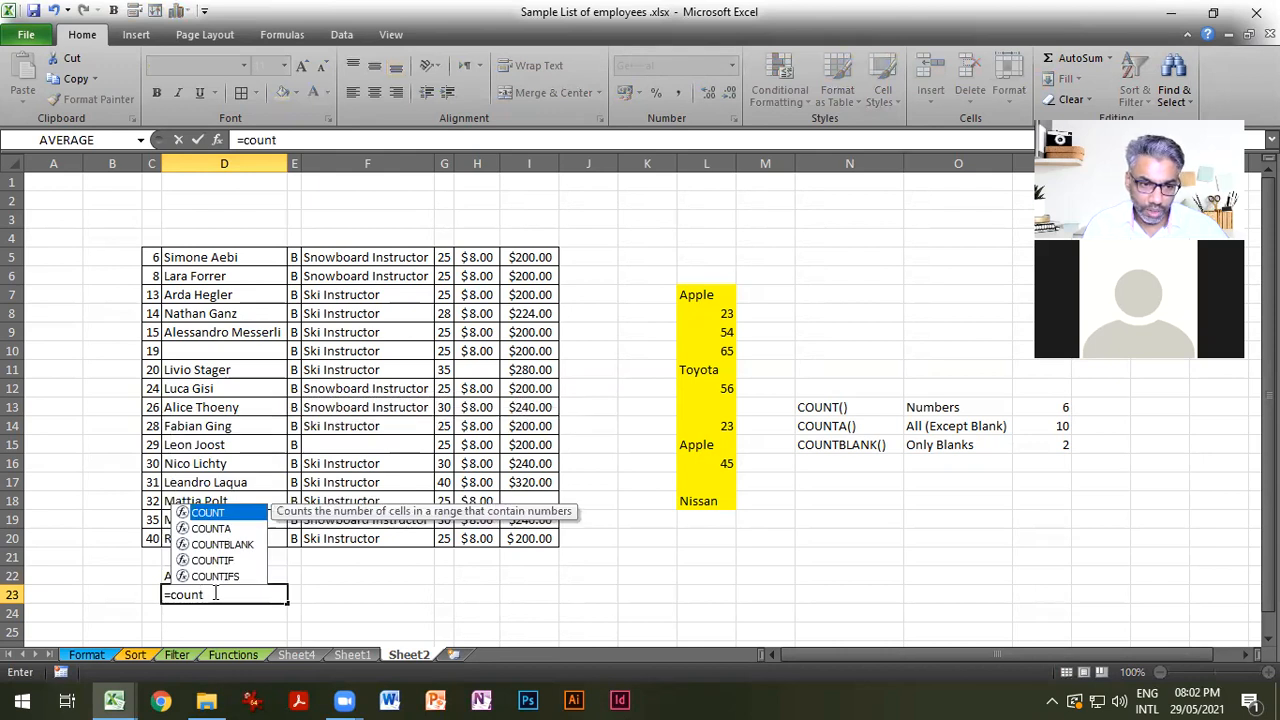
key("Down")
key("Down")
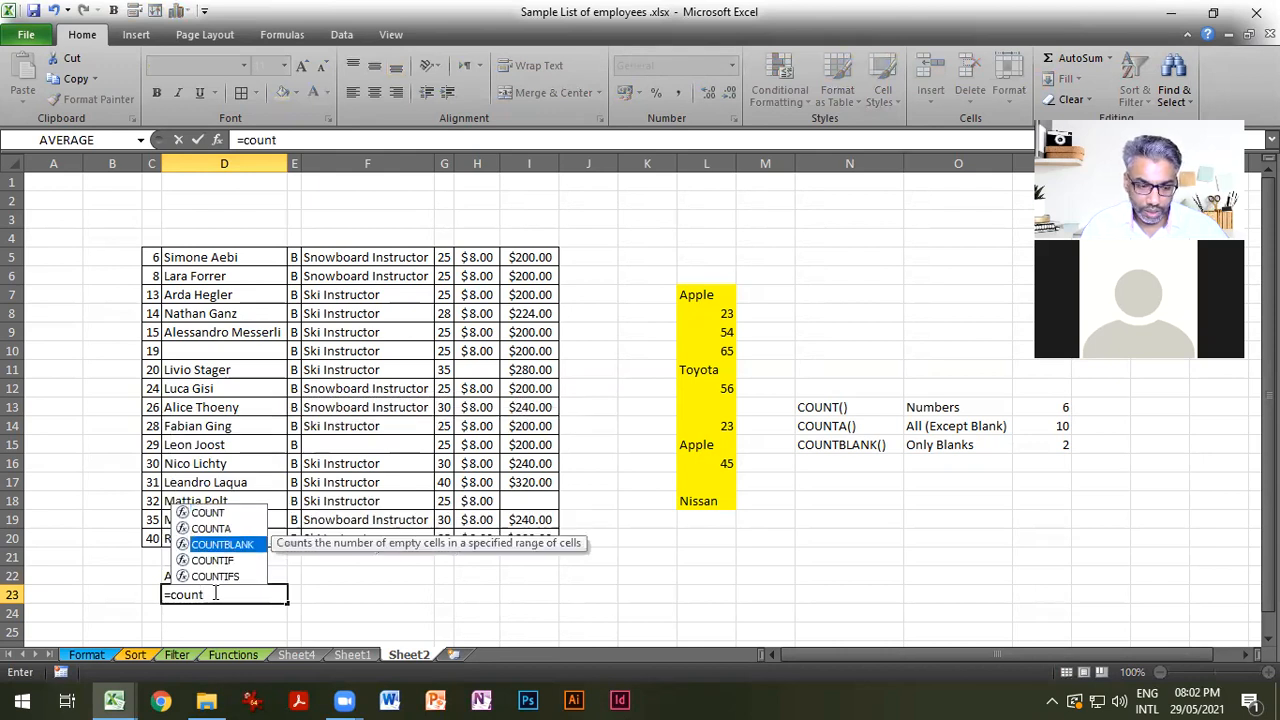
key("Tab")
left_click_drag(150, 257, 527, 535)
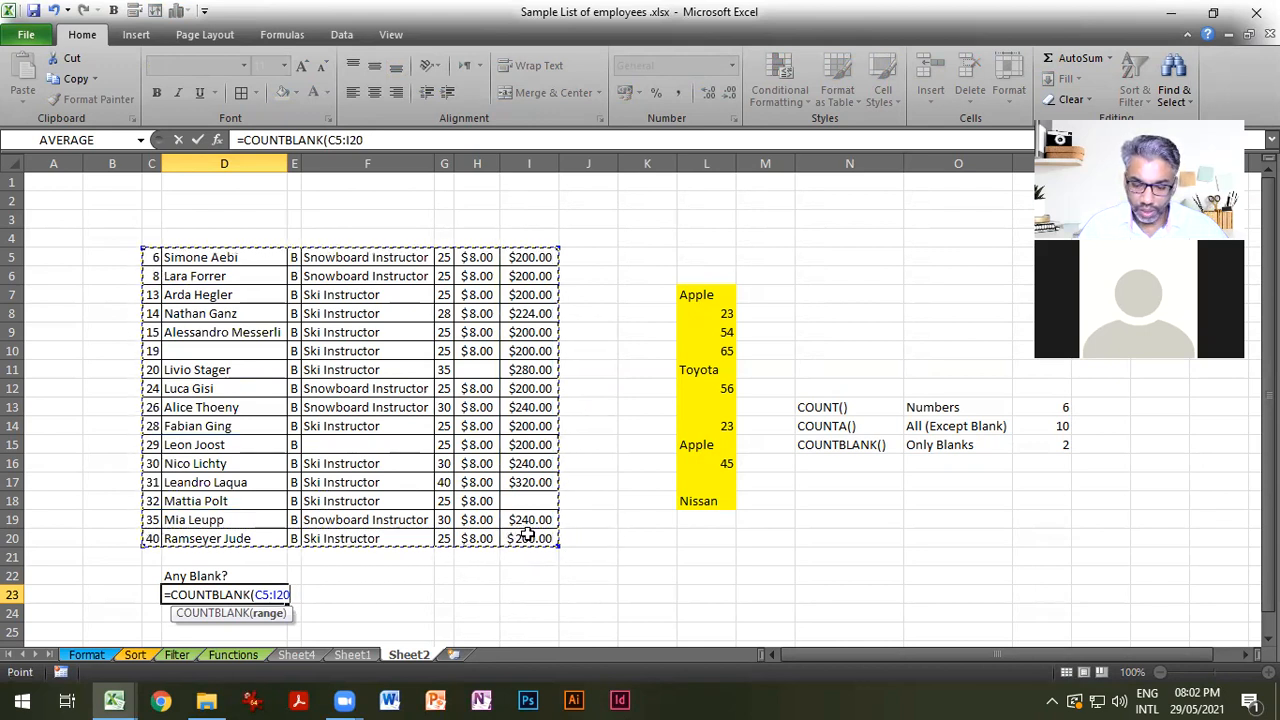
key("Return")
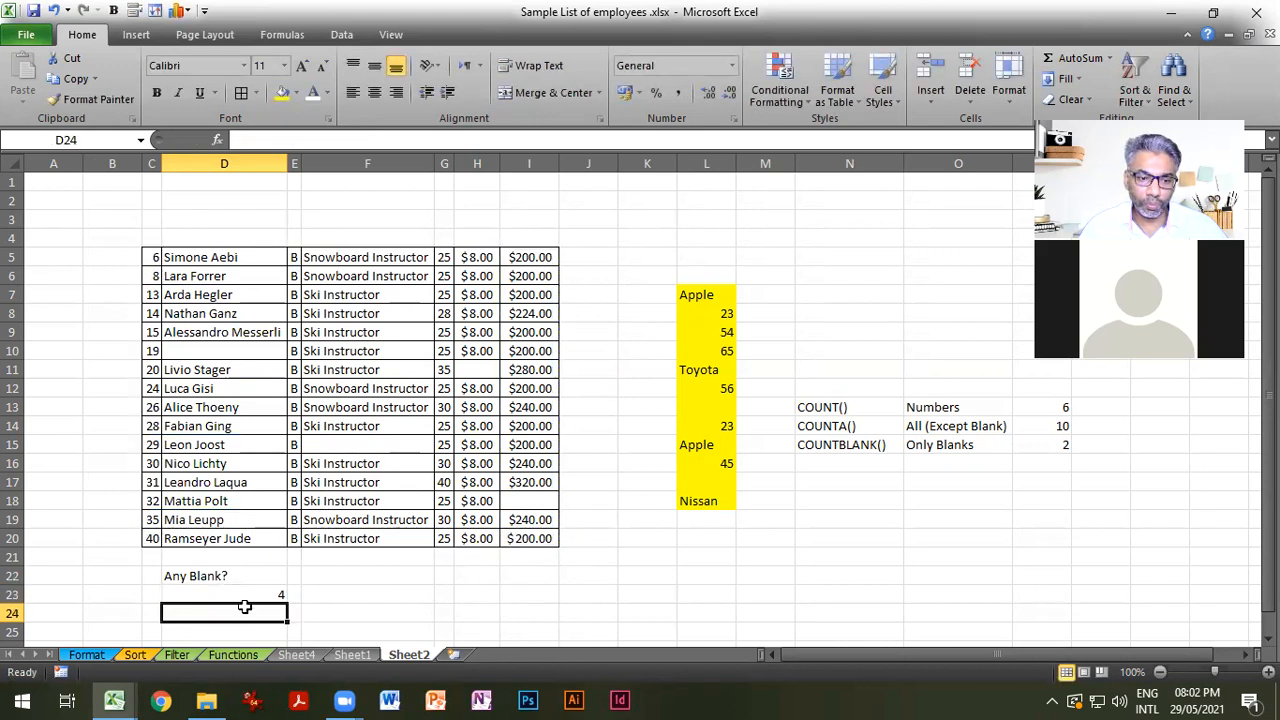
left_click(248, 596)
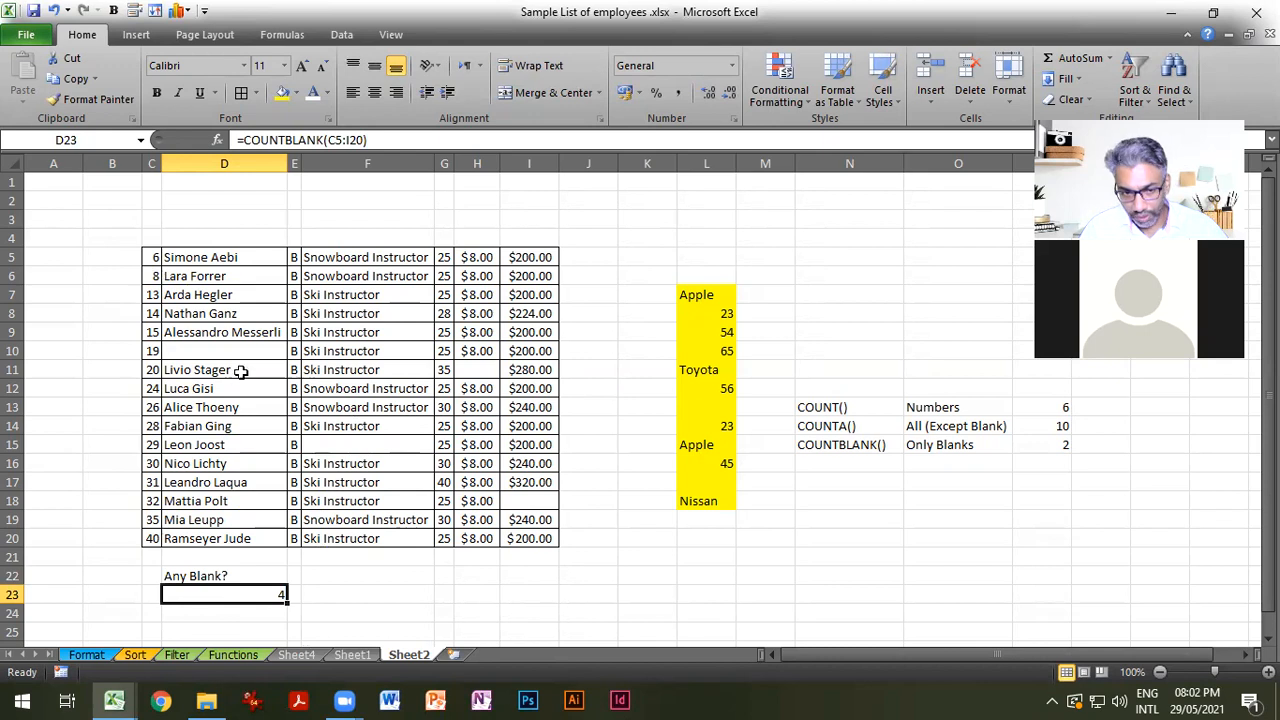
Fill the blank table cells with sample text: sdfsd in F15, sdf in H11 and sf in D10.
left_click(337, 444)
type("sdfsd")
left_click(467, 372)
type("sdf")
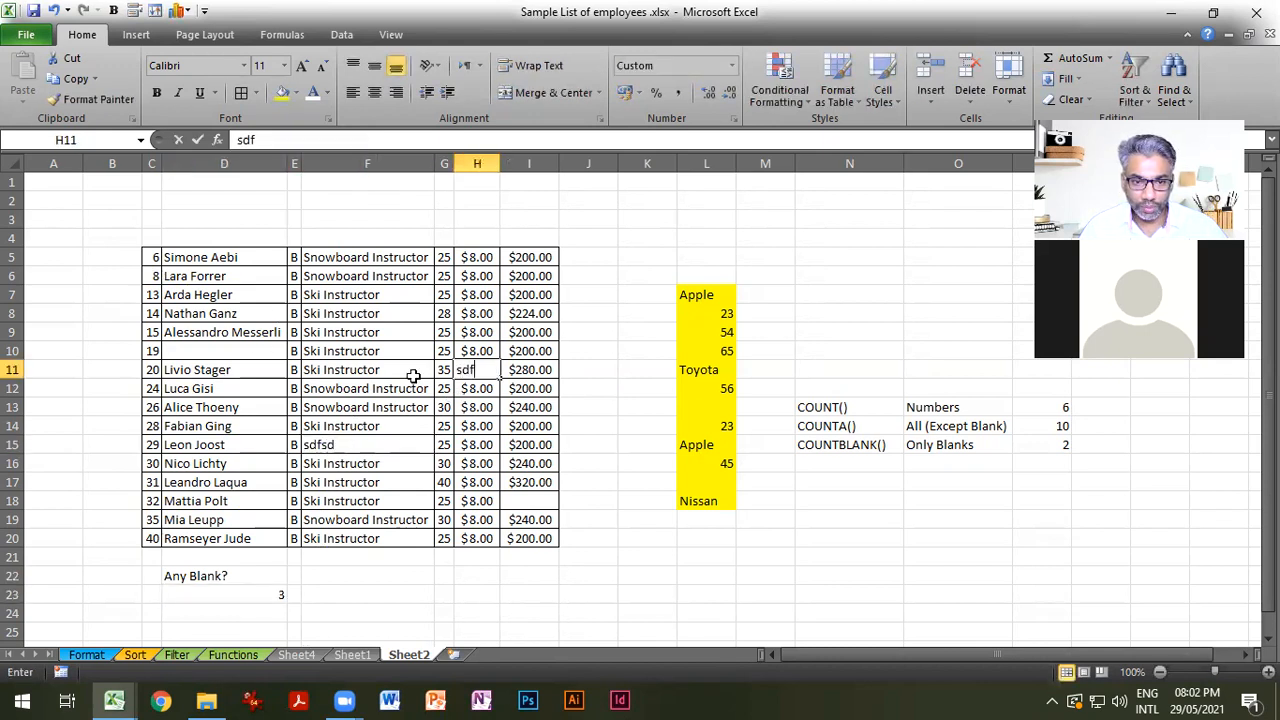
left_click(251, 368)
left_click(251, 350)
type("sf")
left_click(312, 420)
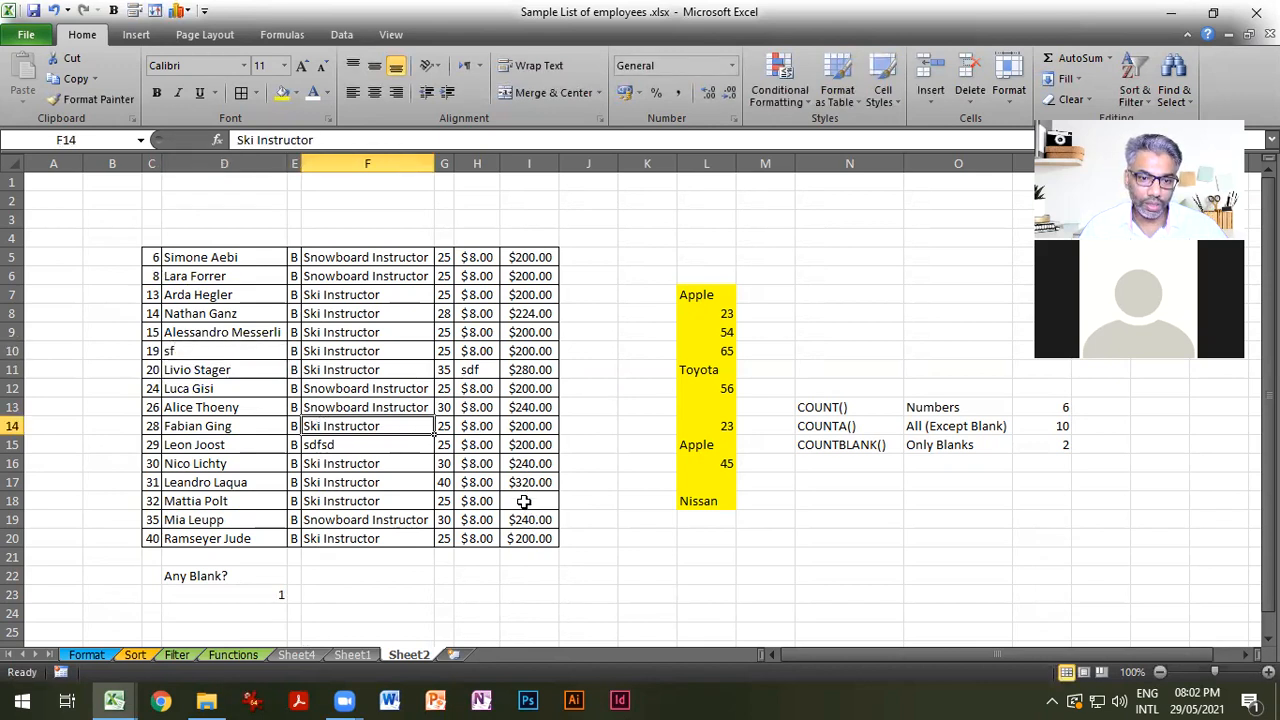
Clear cells F15, D12 and D9 in the employee table to create blanks again.
left_click(340, 445)
key("Delete")
left_click(328, 386)
left_click(197, 387)
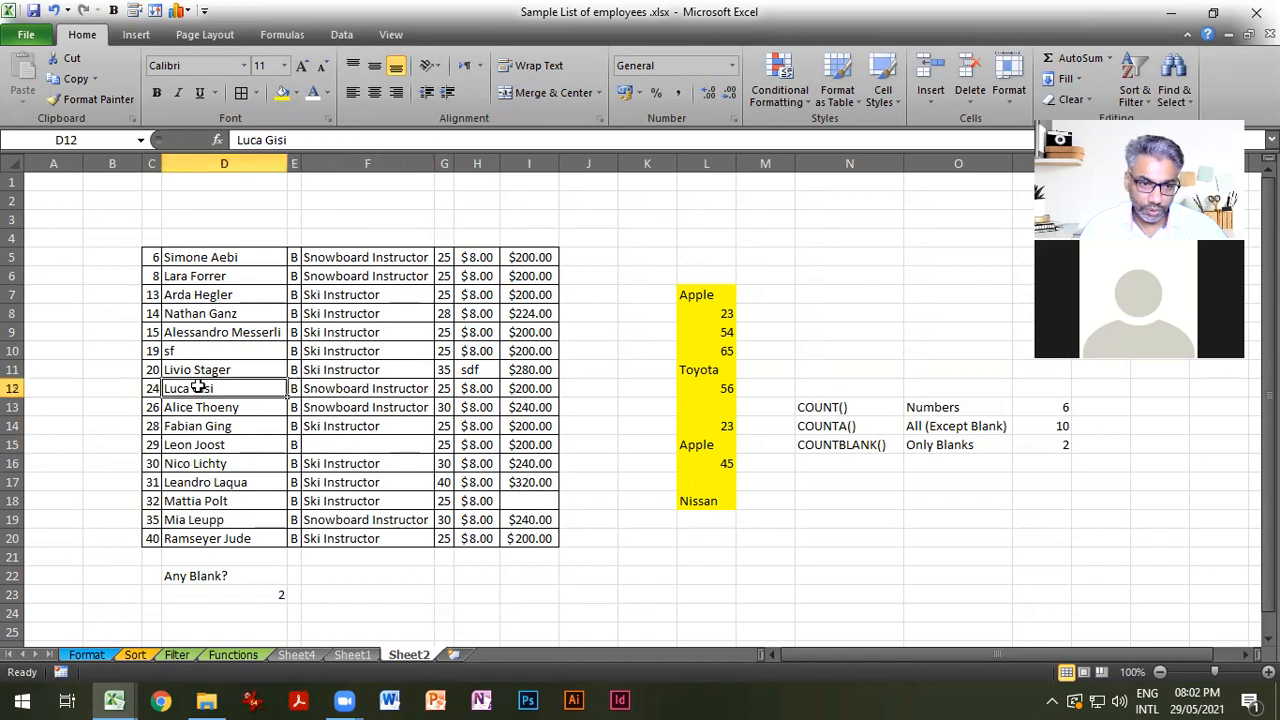
key("Delete")
left_click(252, 335)
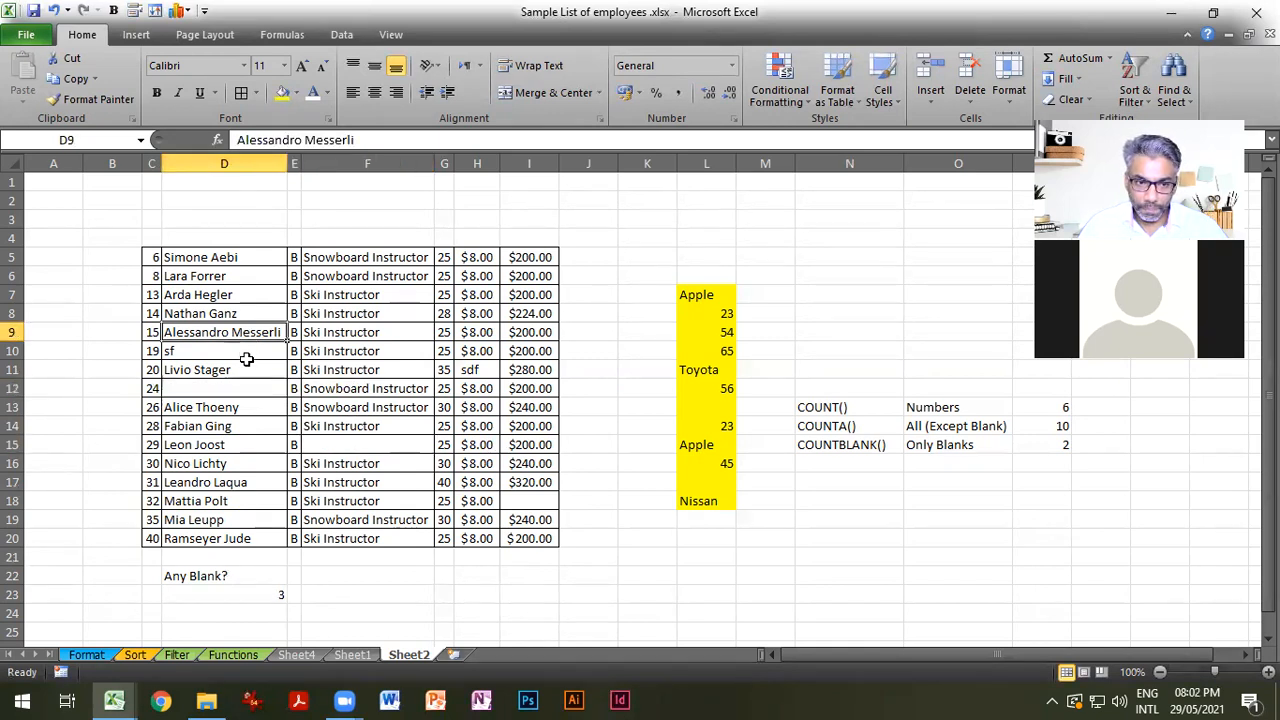
key("Delete")
left_click(471, 459)
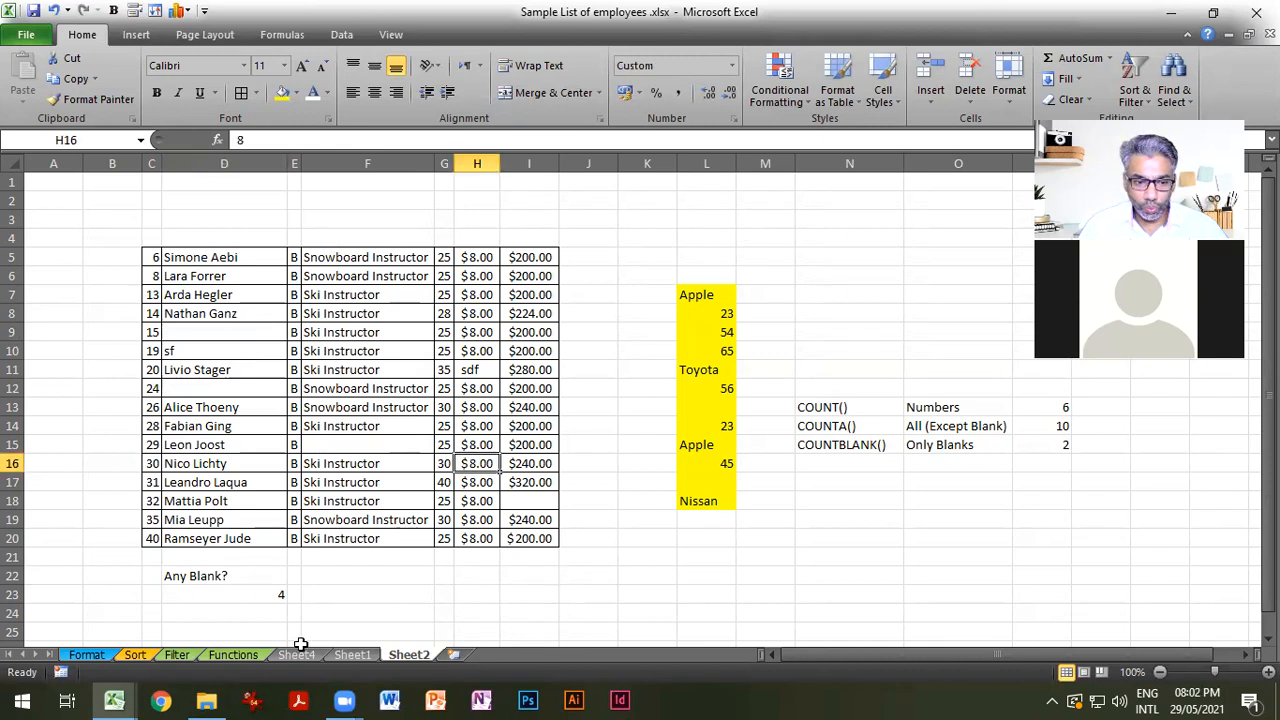
Switch to the Functions sheet and select the first Deductions cell, H5.
left_click(234, 654)
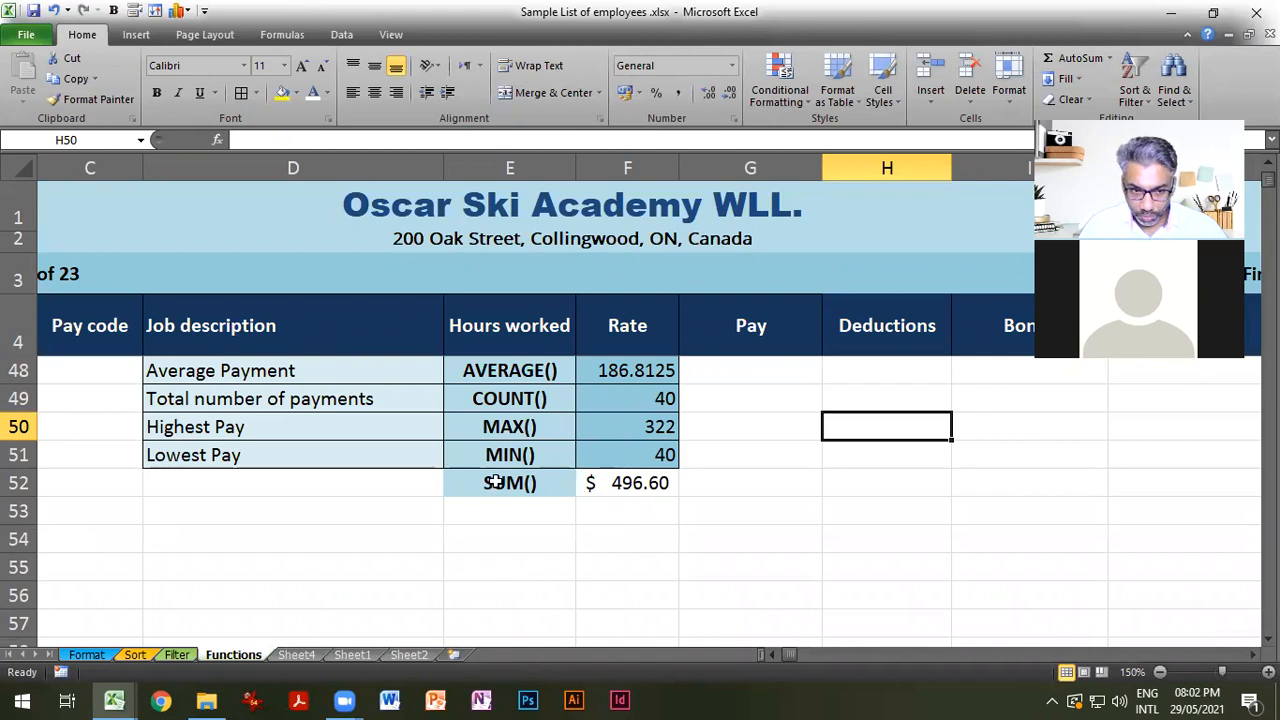
left_click(1109, 59)
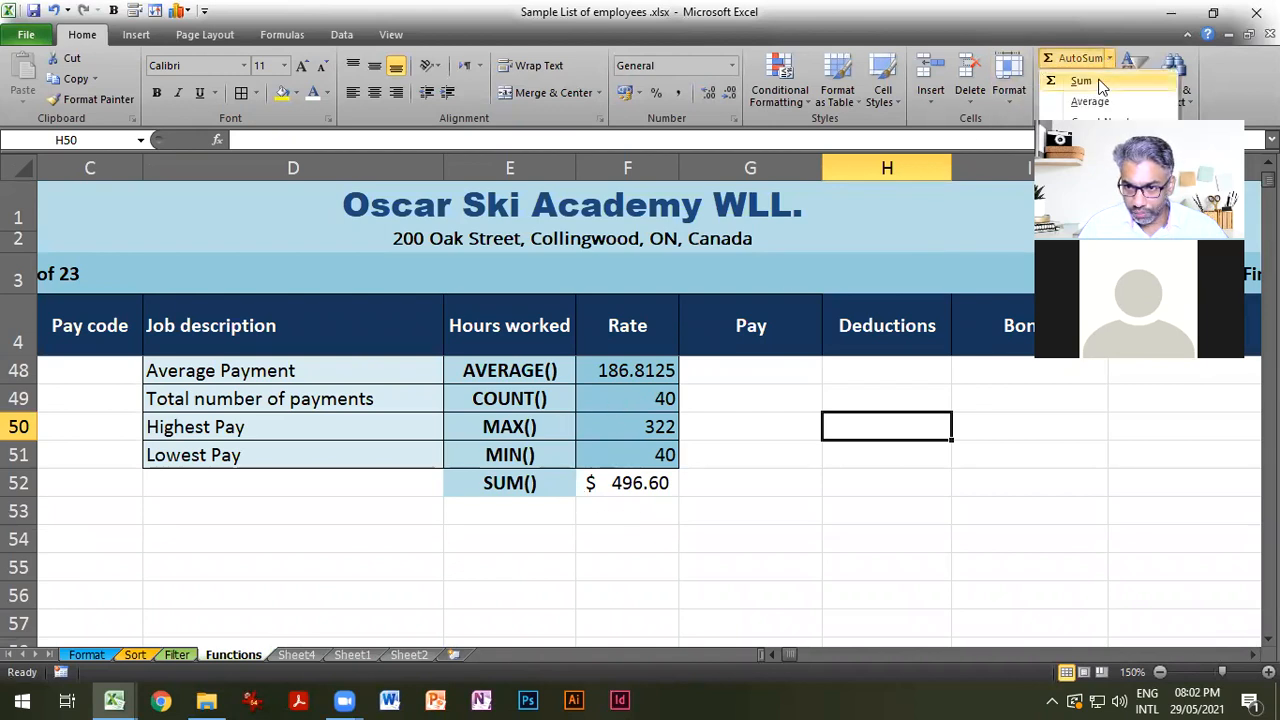
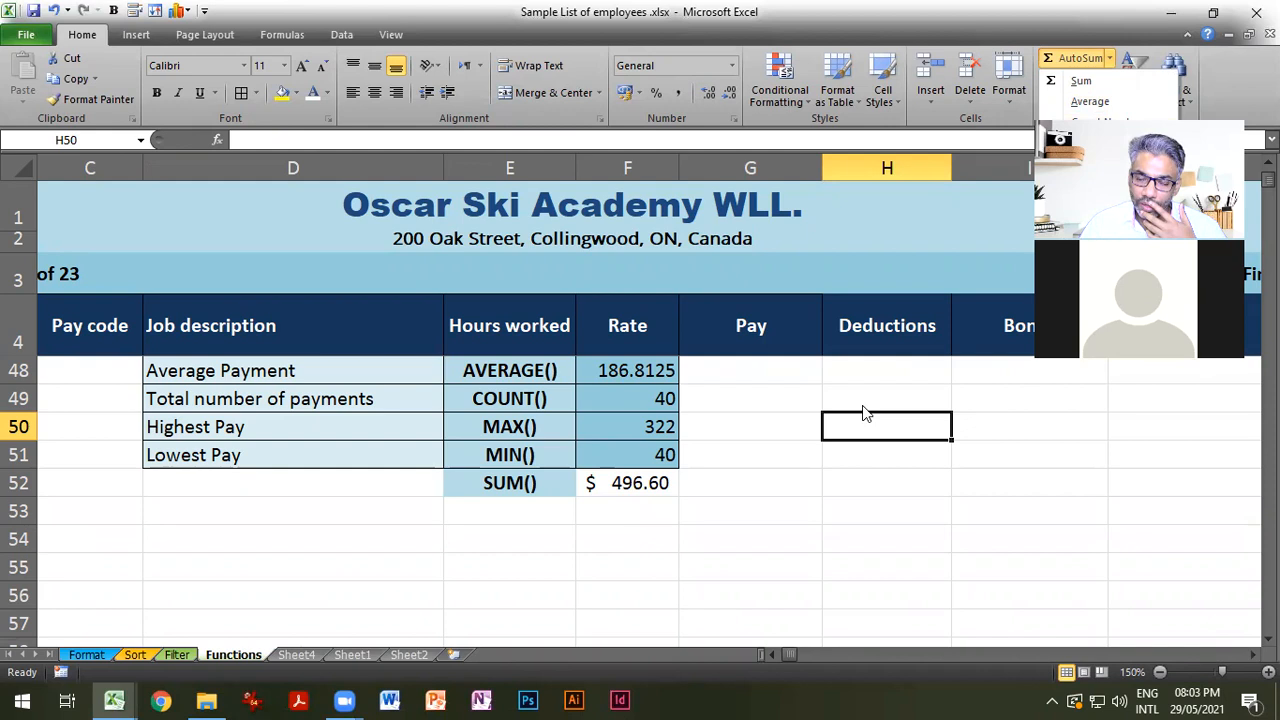
key("Escape")
scroll(815, 408, "up", 3)
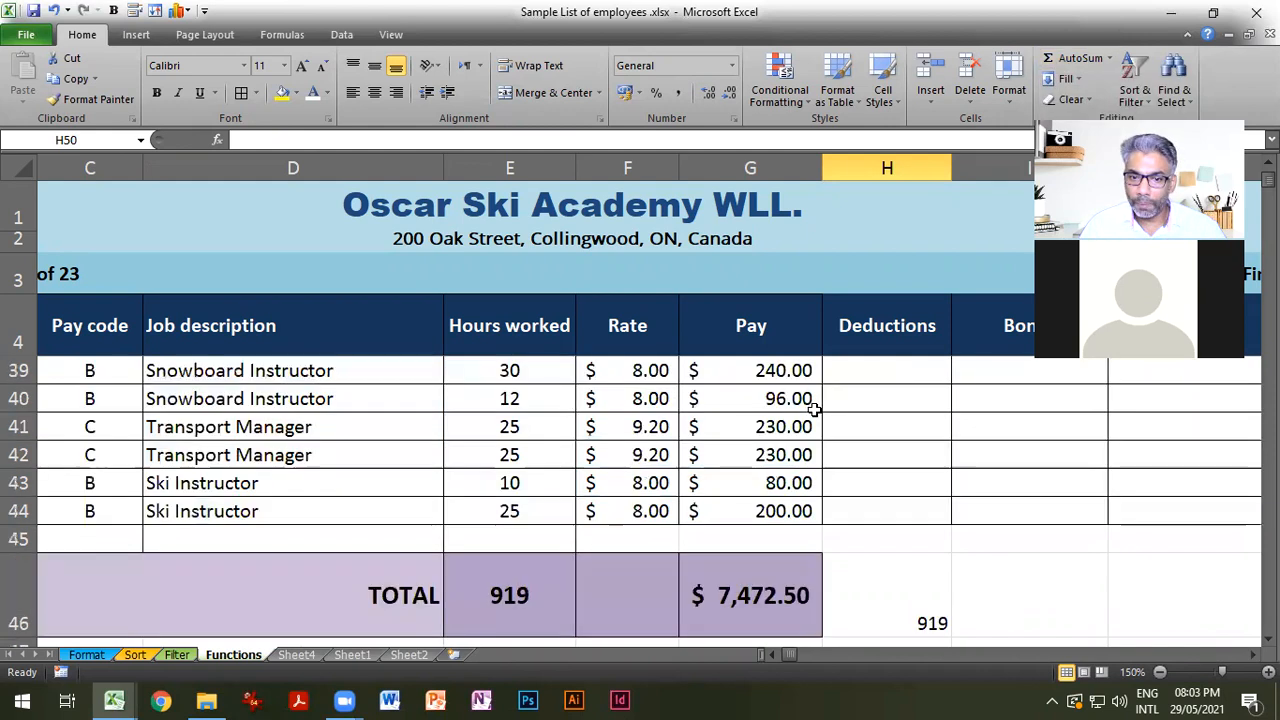
scroll(815, 408, "up", 11)
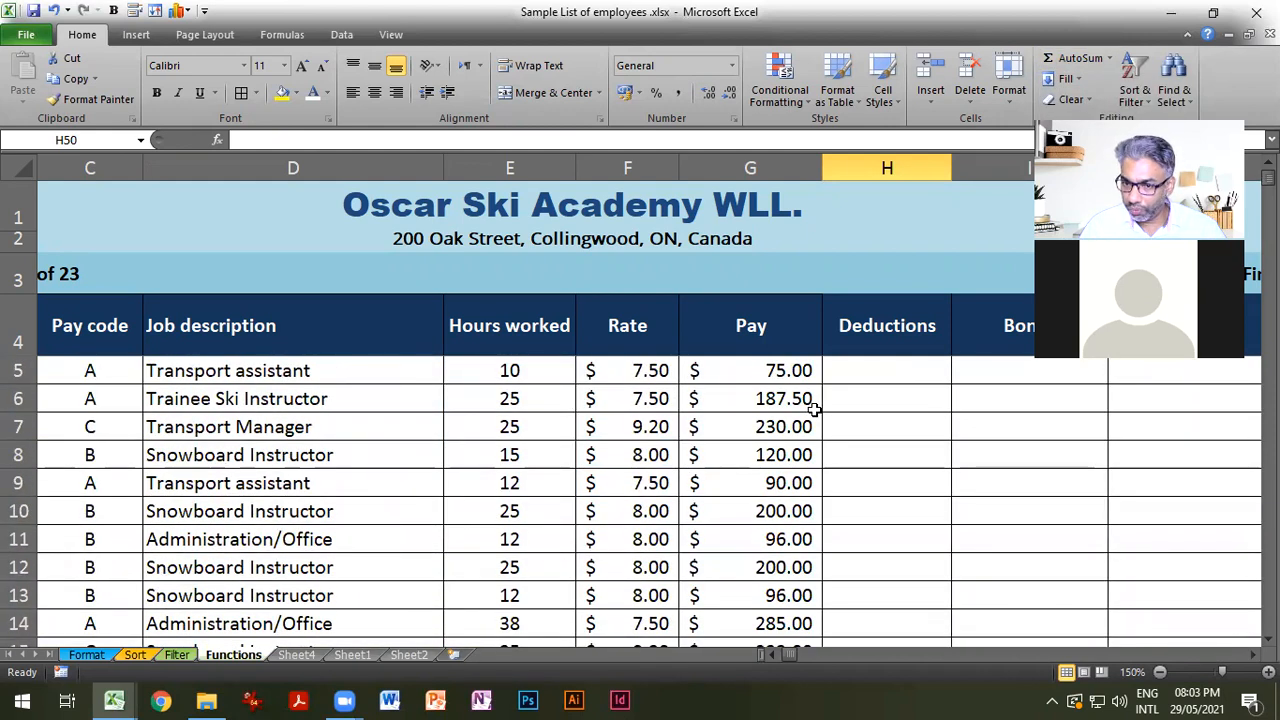
left_click(886, 368)
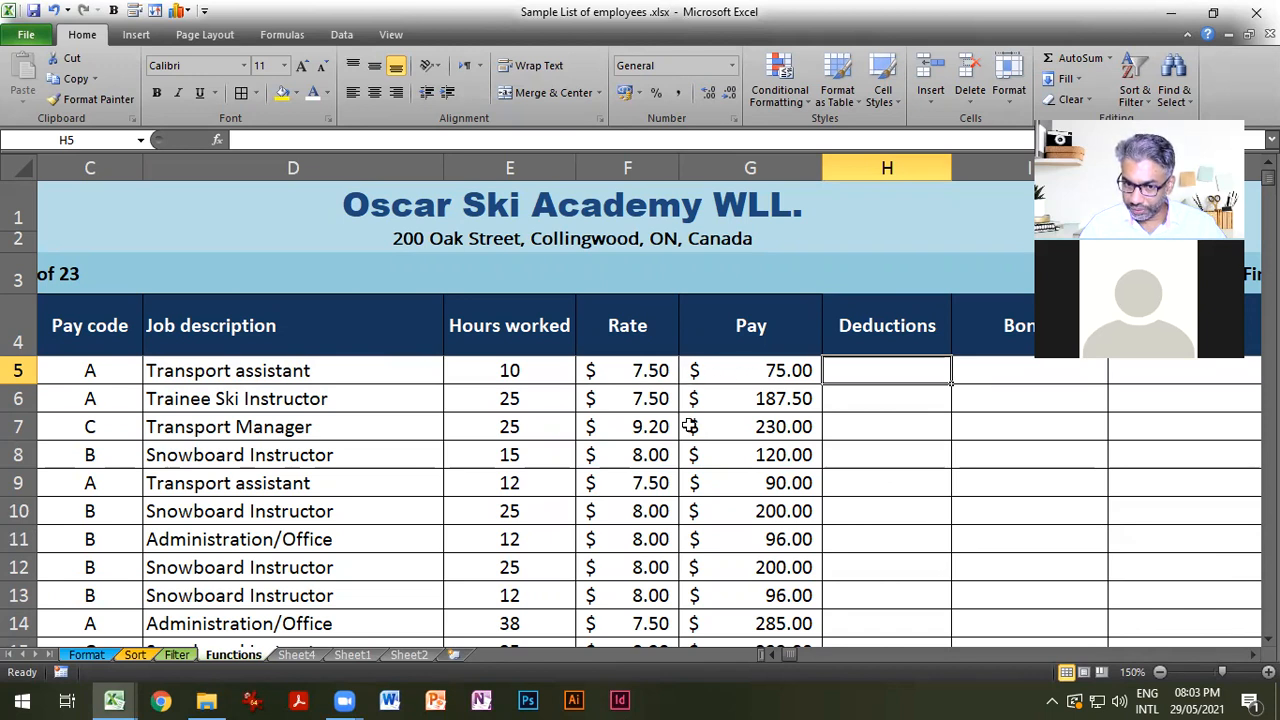
Examine the Hours worked values in E5 to E9 one by one.
left_click(541, 366)
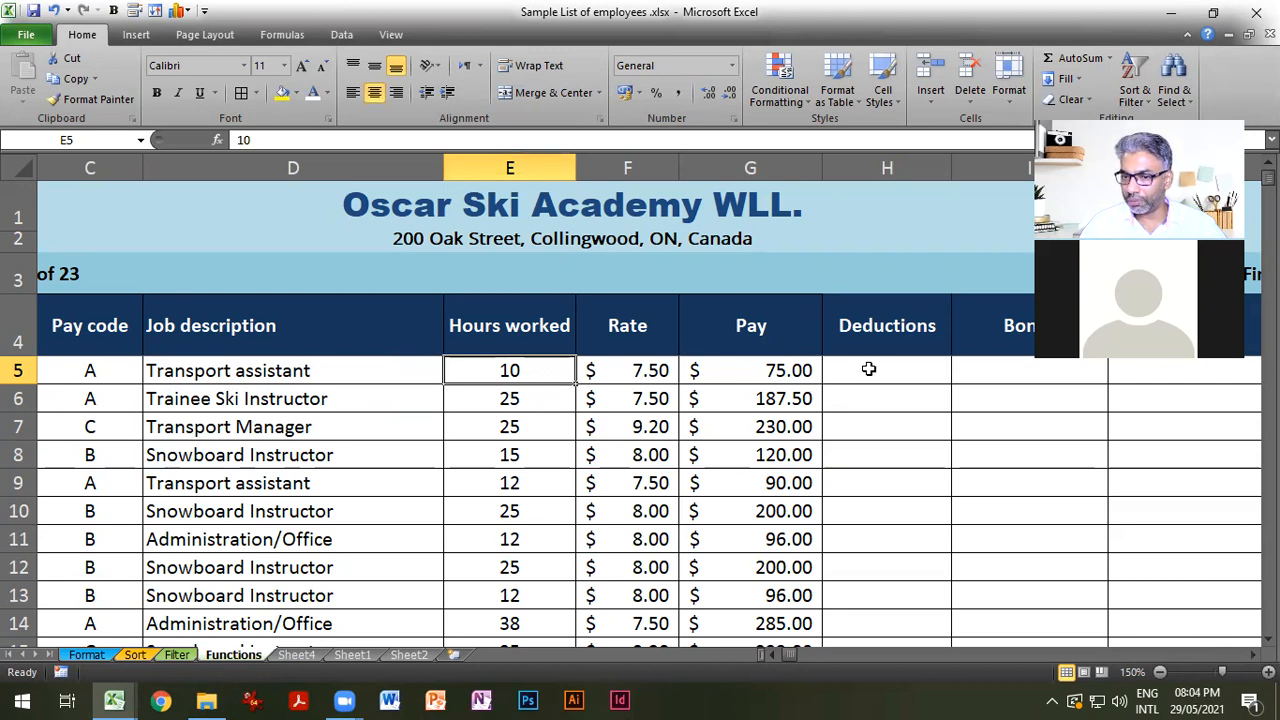
left_click(522, 400)
left_click(530, 427)
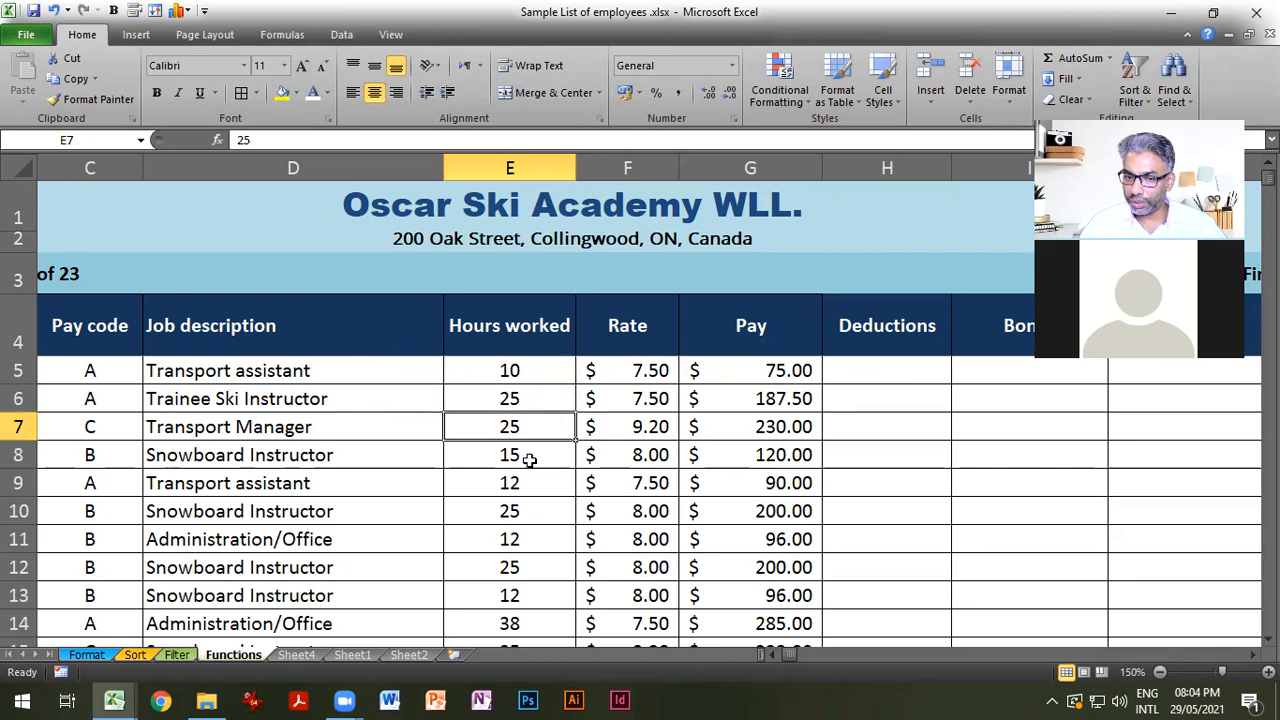
left_click(527, 457)
left_click(529, 485)
Begin an IF formula in Deductions cell H5 with the logical test E5<25.
left_click(860, 367)
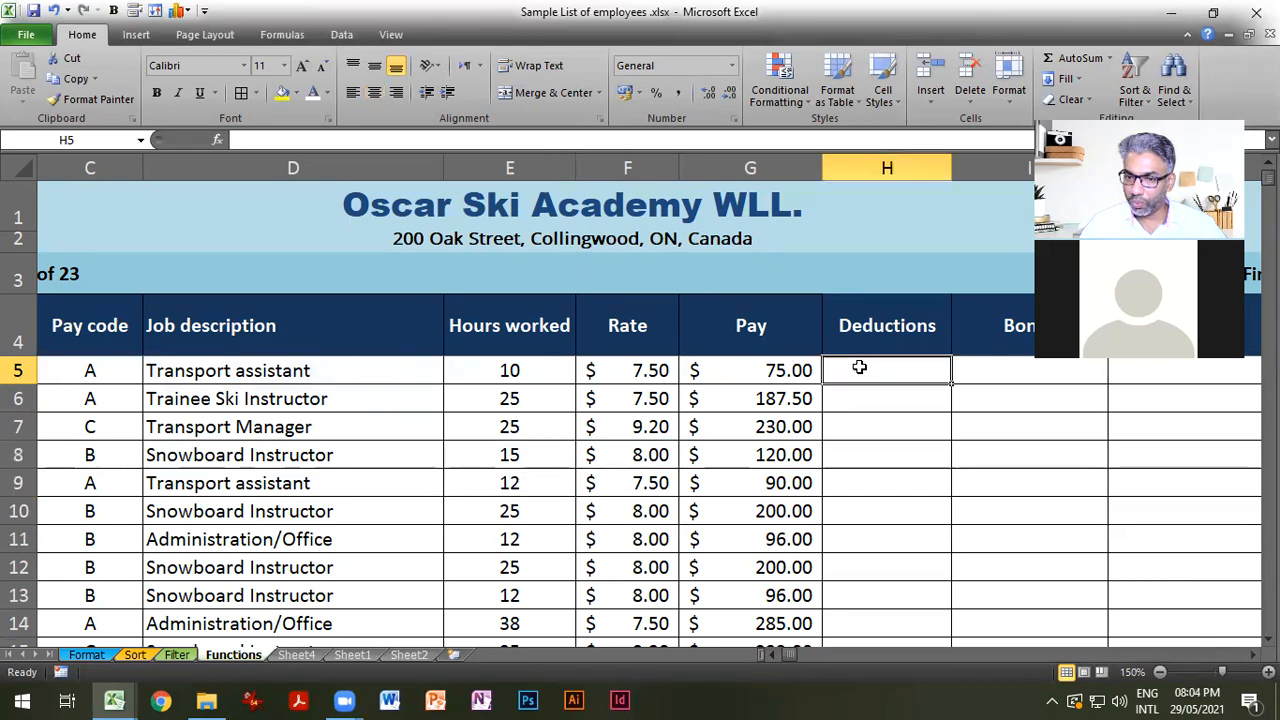
type("=")
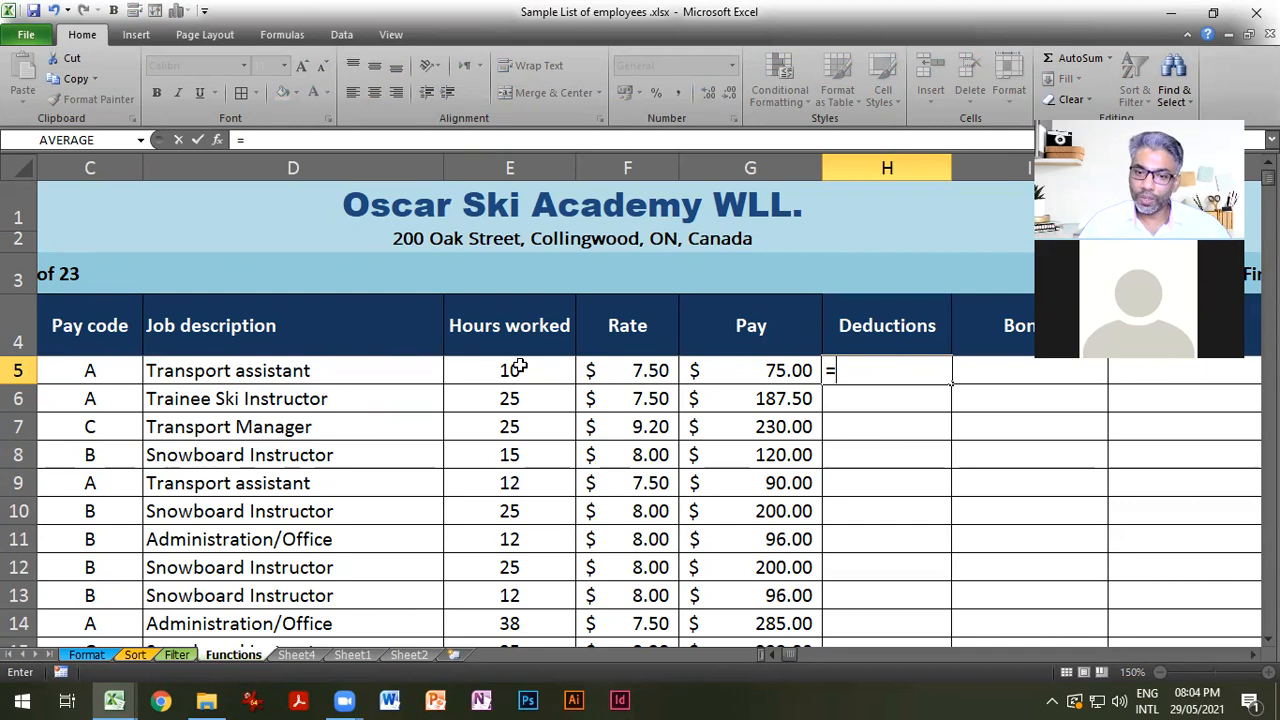
type("if")
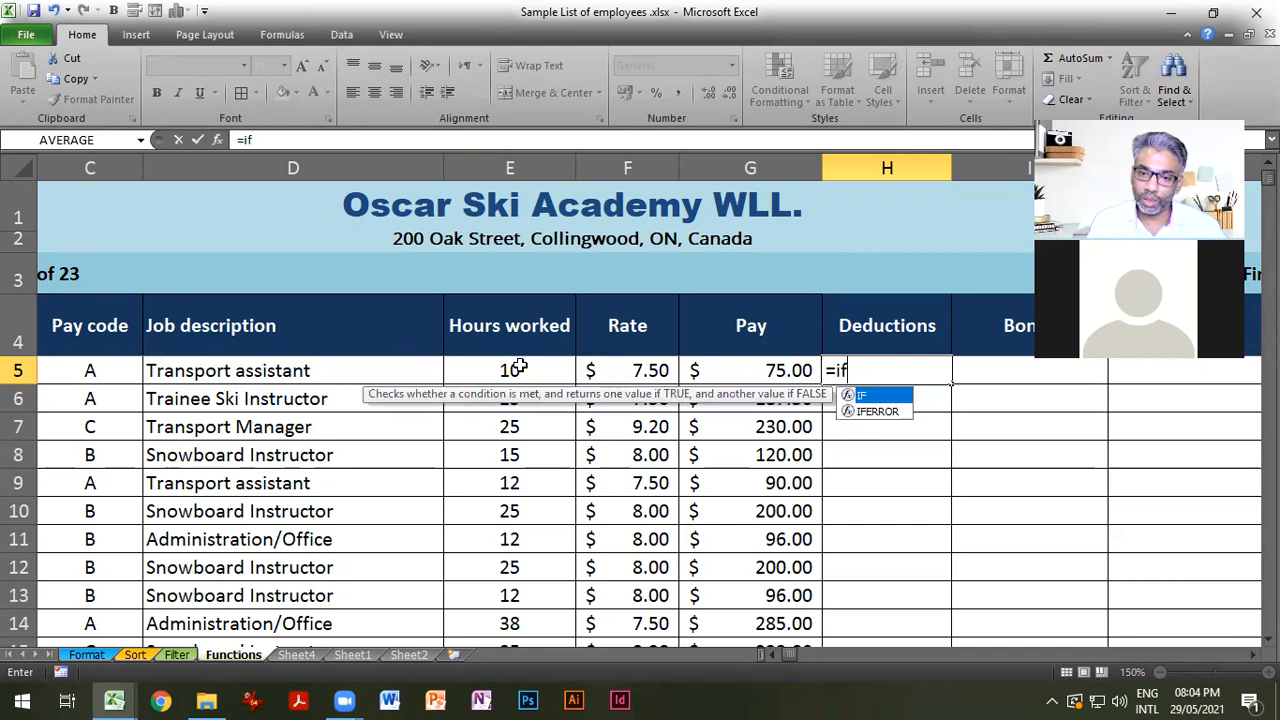
key("Tab")
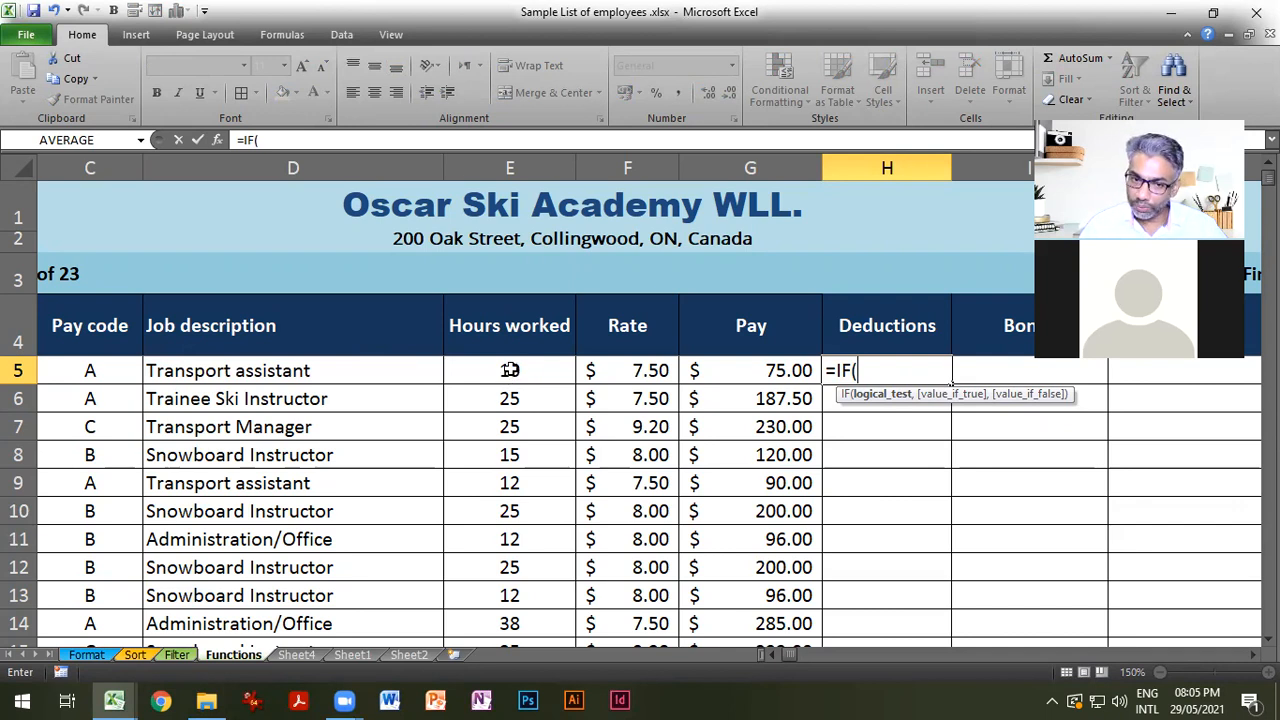
left_click(510, 371)
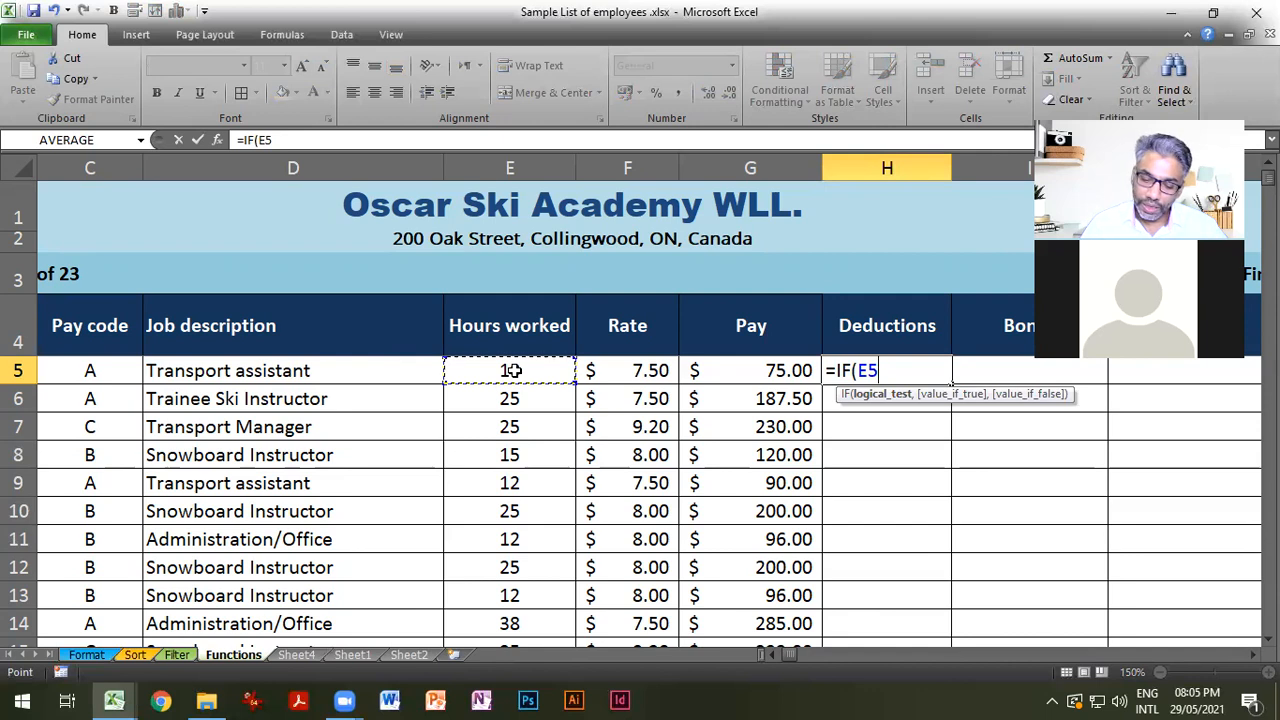
type("<")
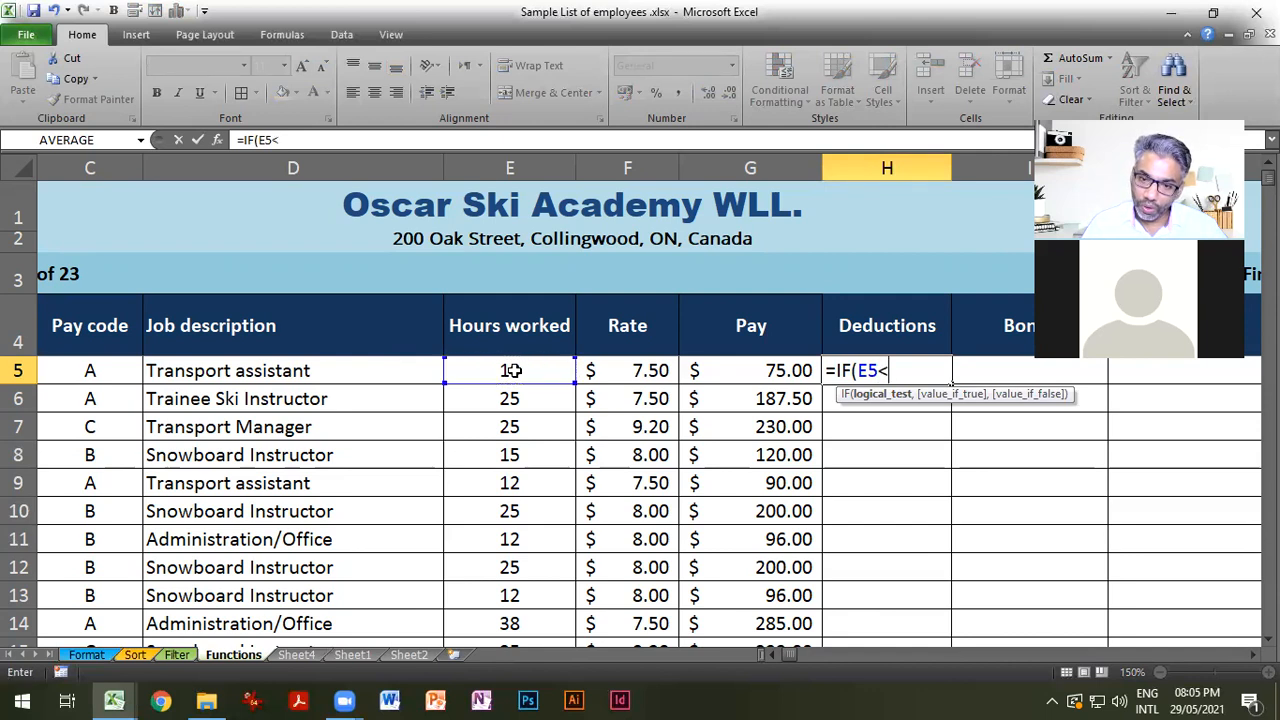
type("25")
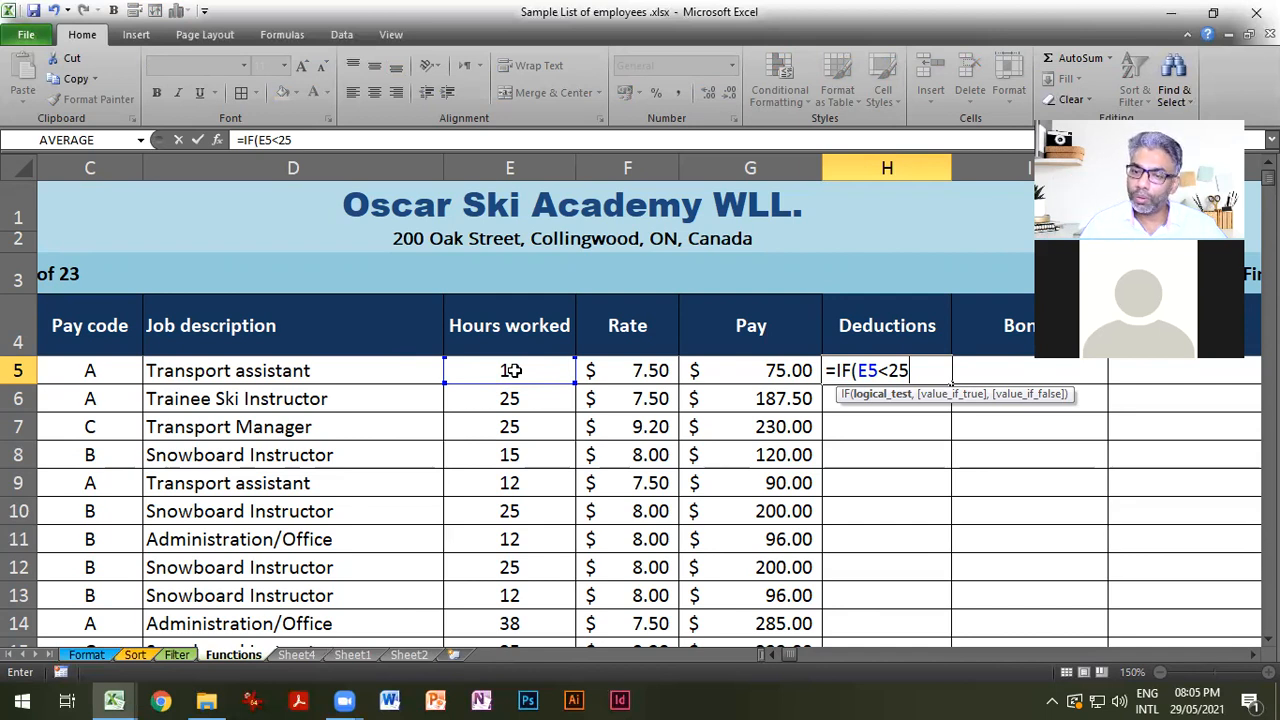
type(",")
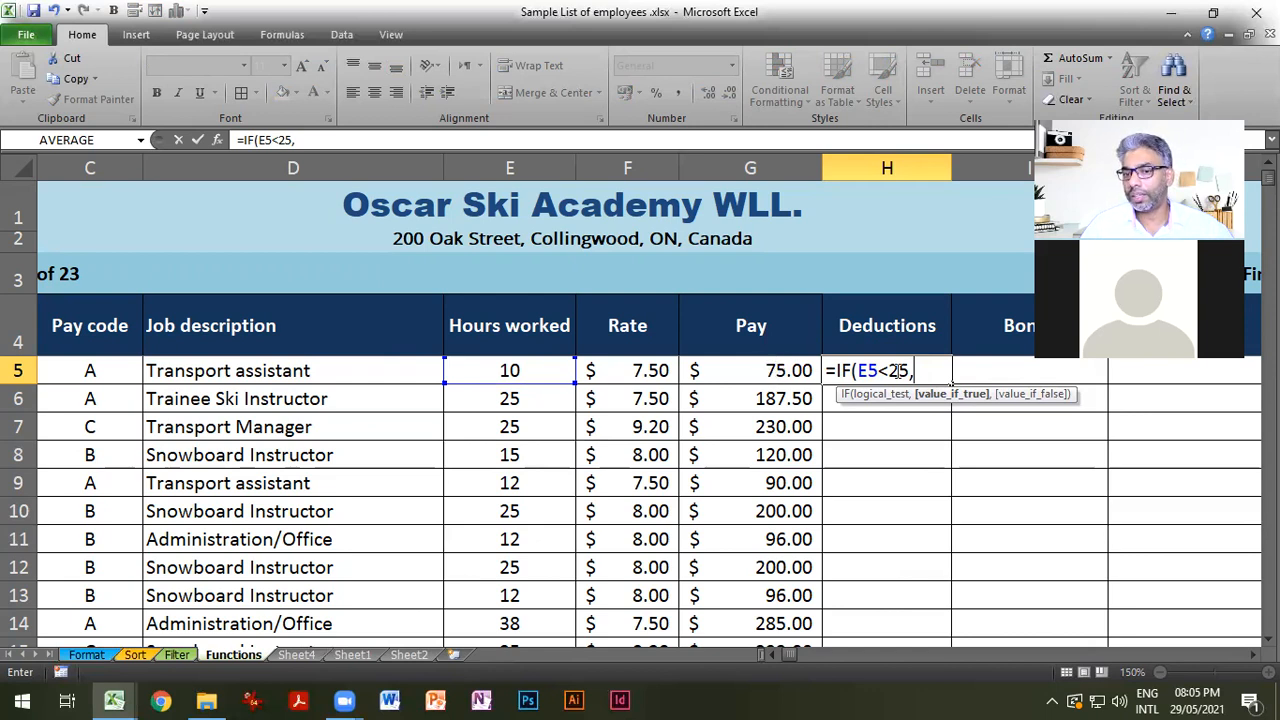
left_click(800, 371)
type("-25")
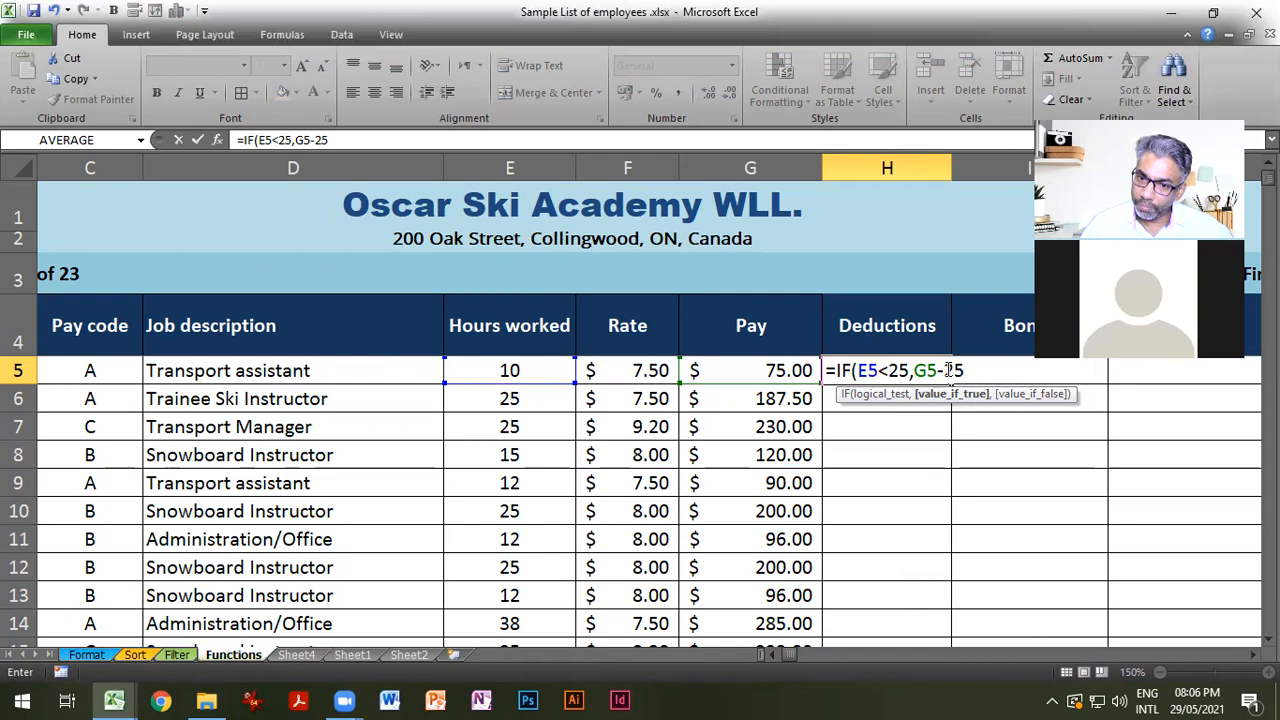
key("BackSpace")
key("BackSpace")
key("BackSpace")
key("BackSpace")
key("BackSpace")
Complete the IF formula in H5 with 25 as the true value and 0 as the false value, and reselect H5.
type("25,")
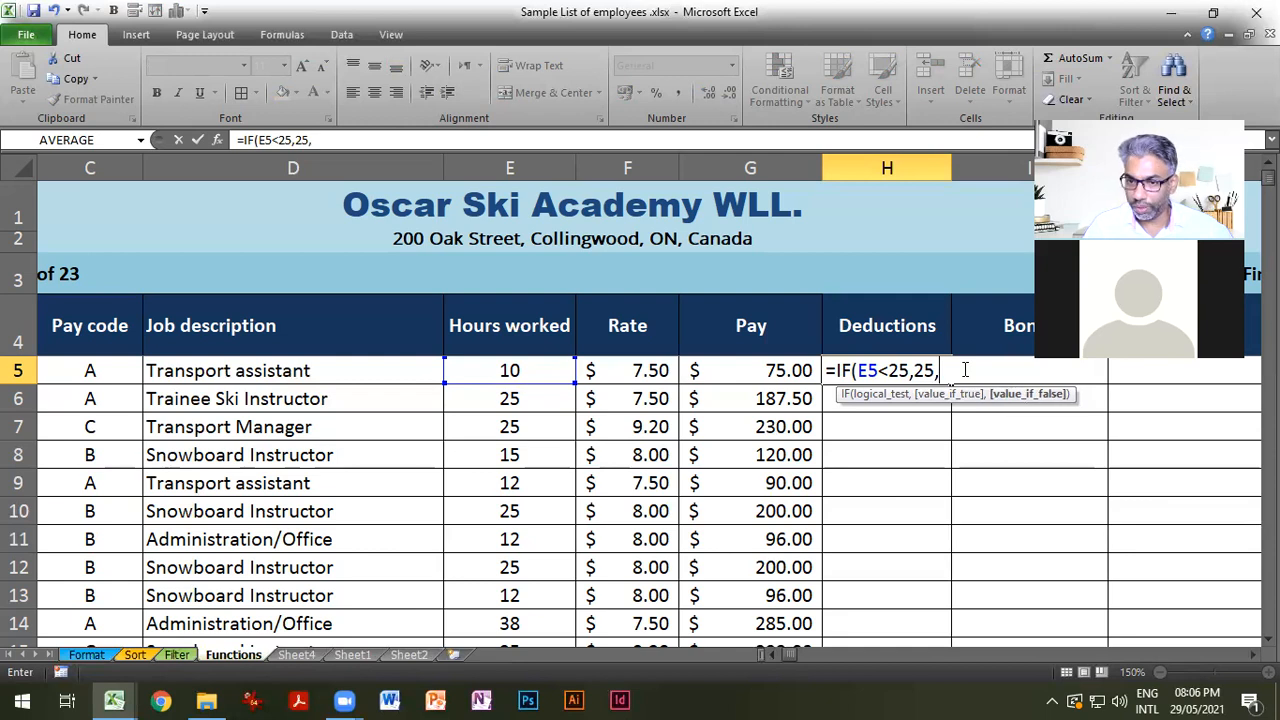
type("0")
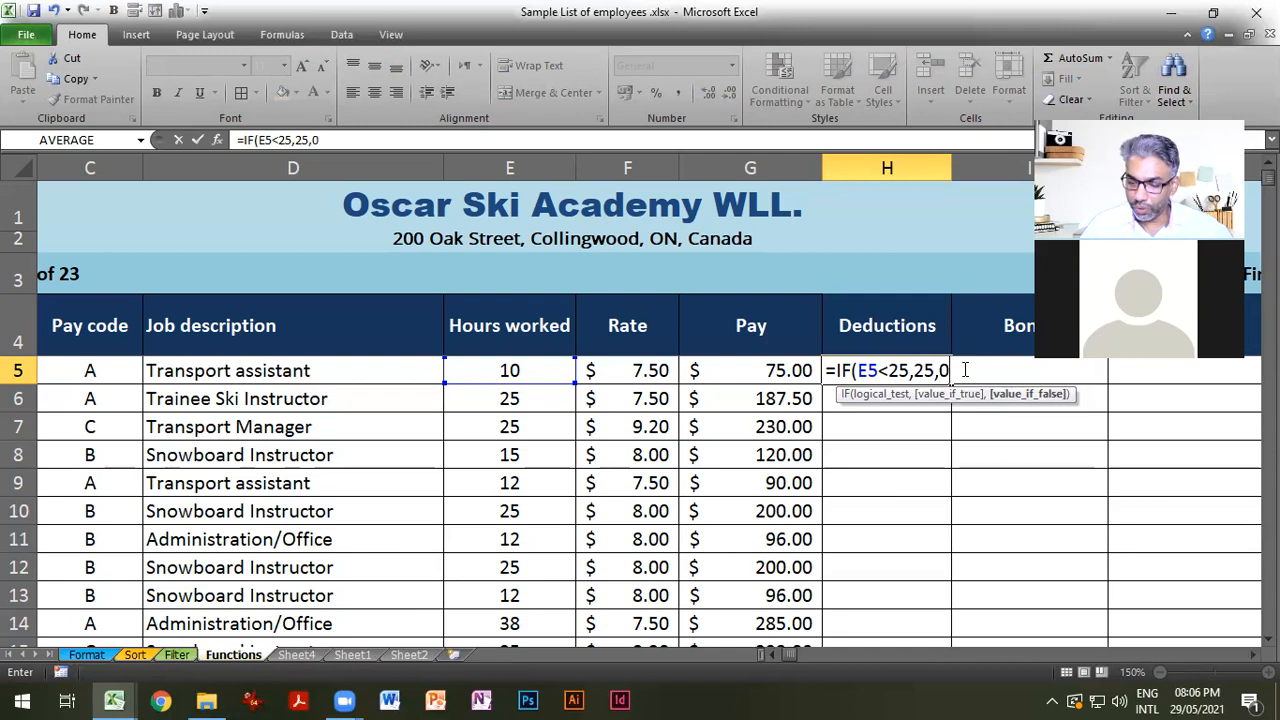
key("BackSpace")
key("BackSpace")
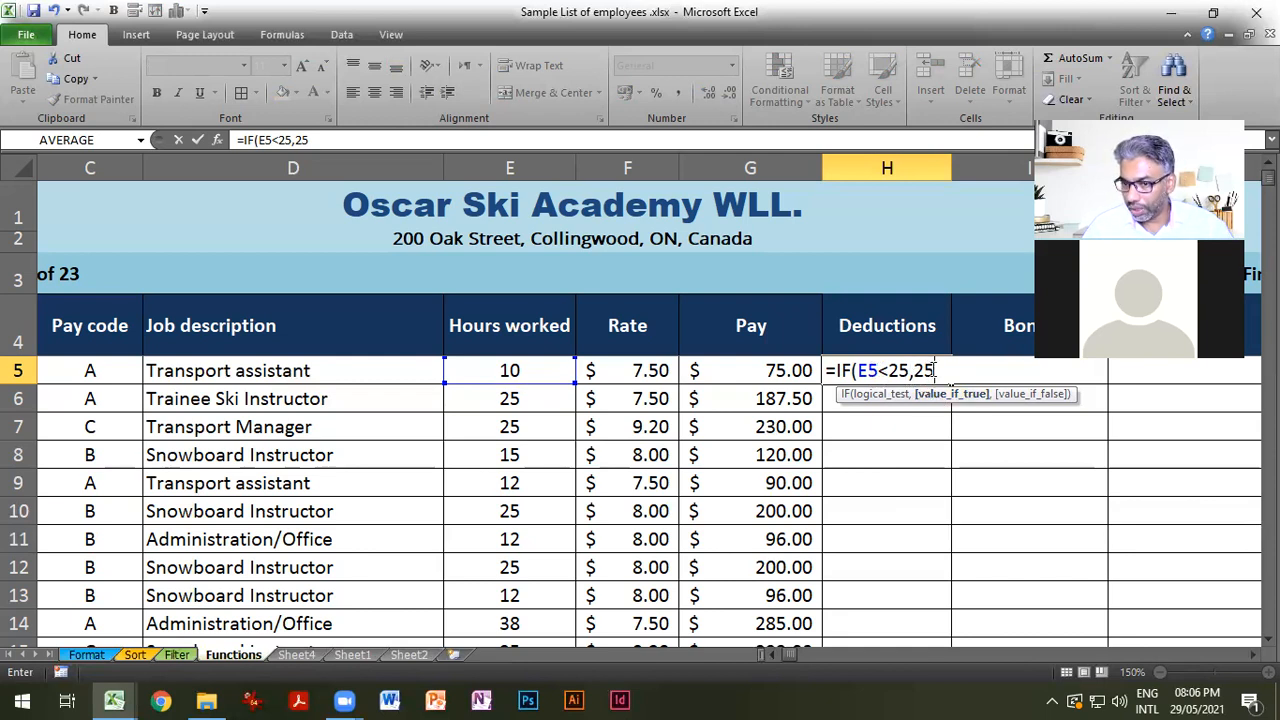
type(",0")
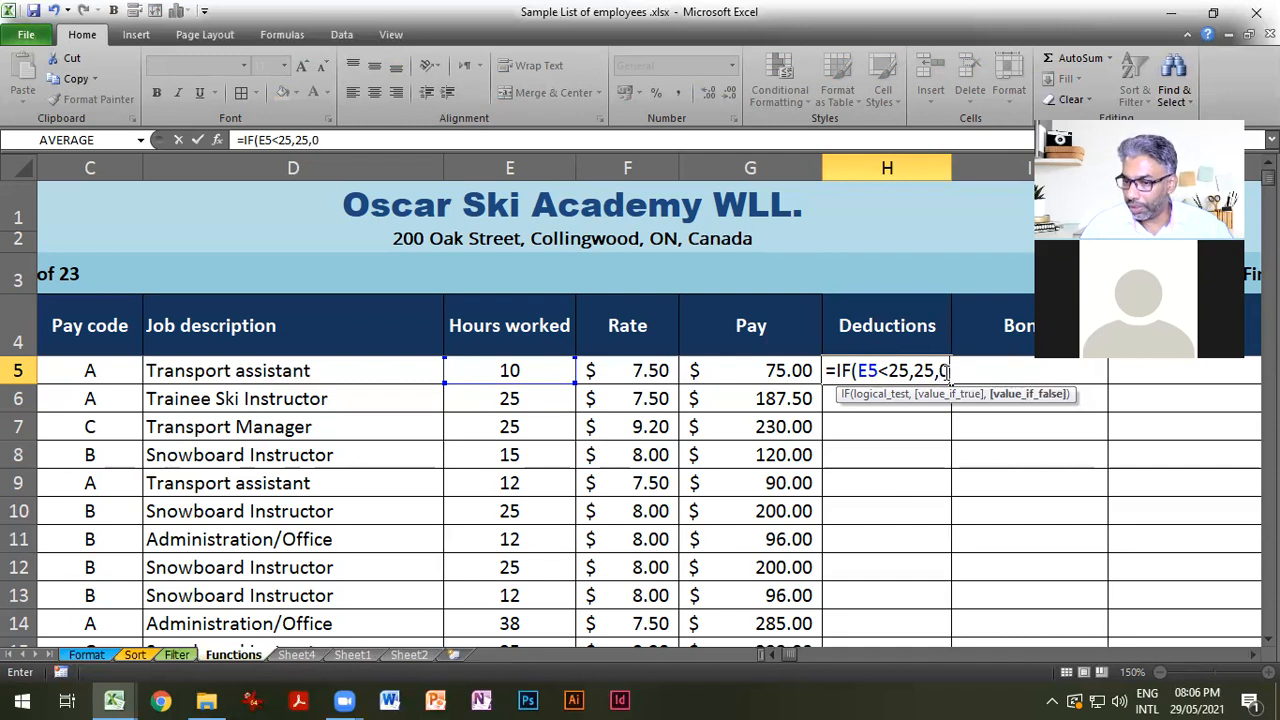
type(")")
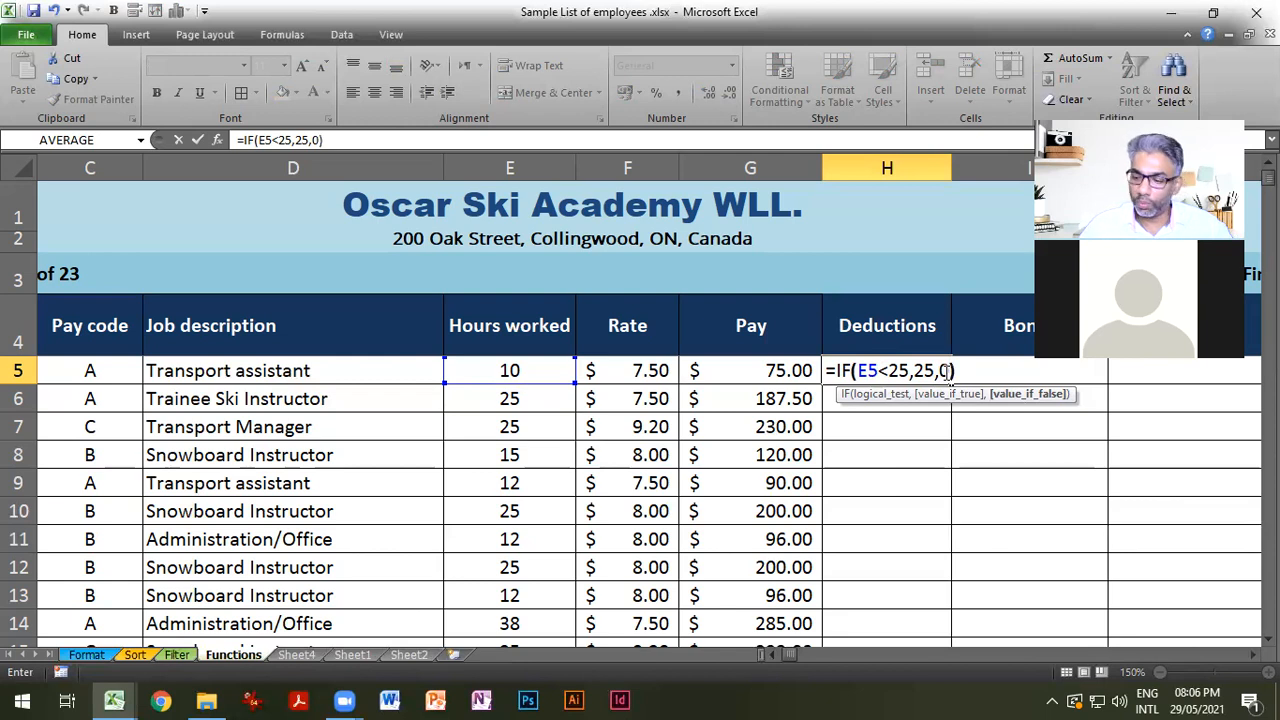
key("Return")
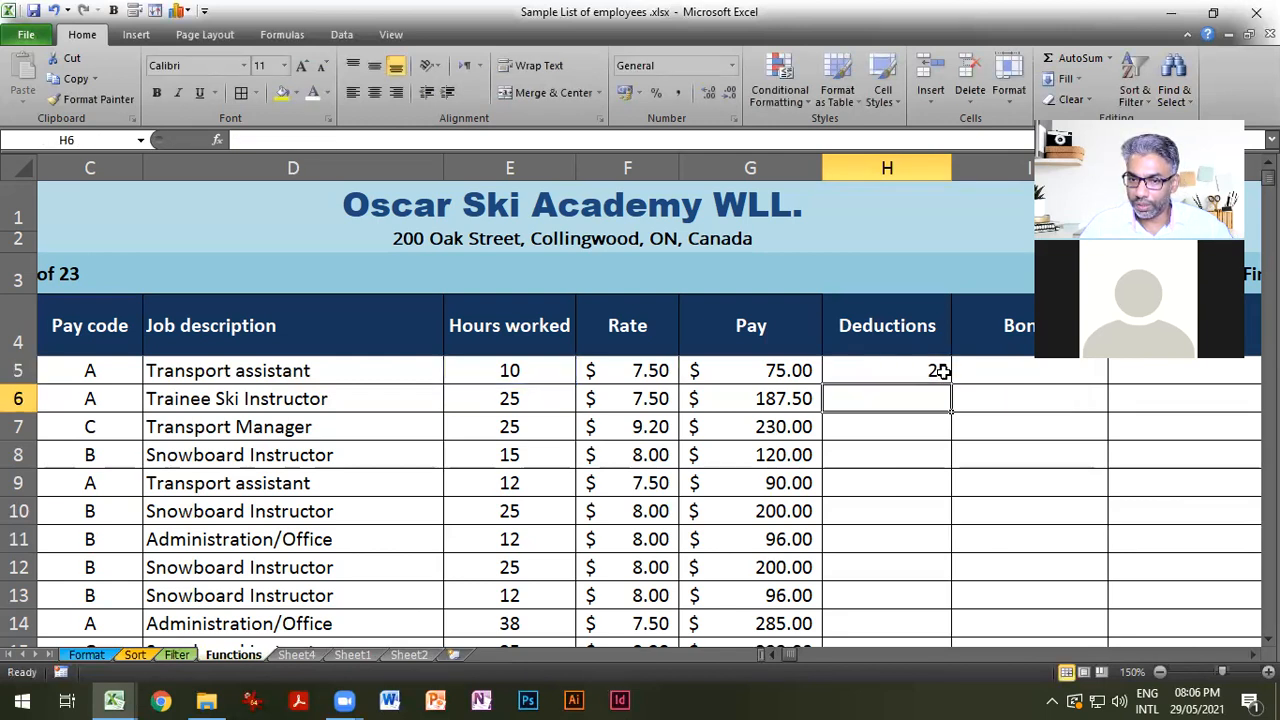
left_click(906, 370)
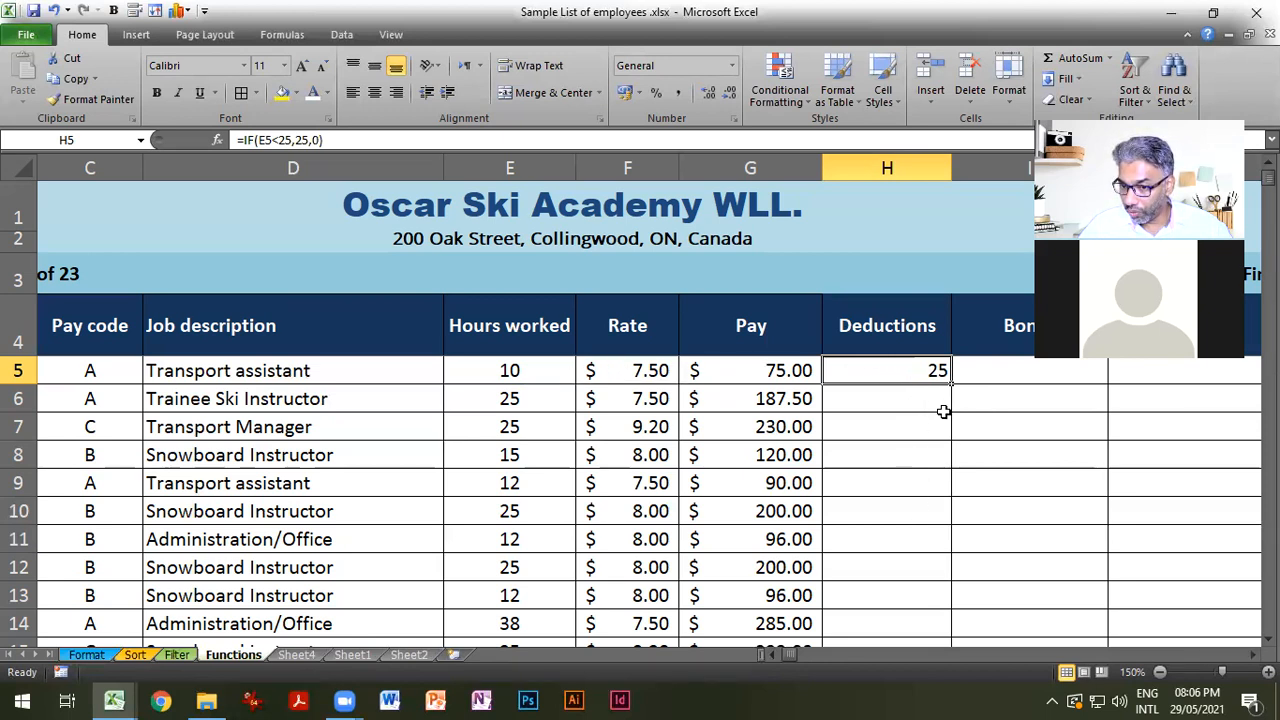
Fill the H5 formula down the Deductions column and change its true value in H5 to G5-25.
double_click(950, 381)
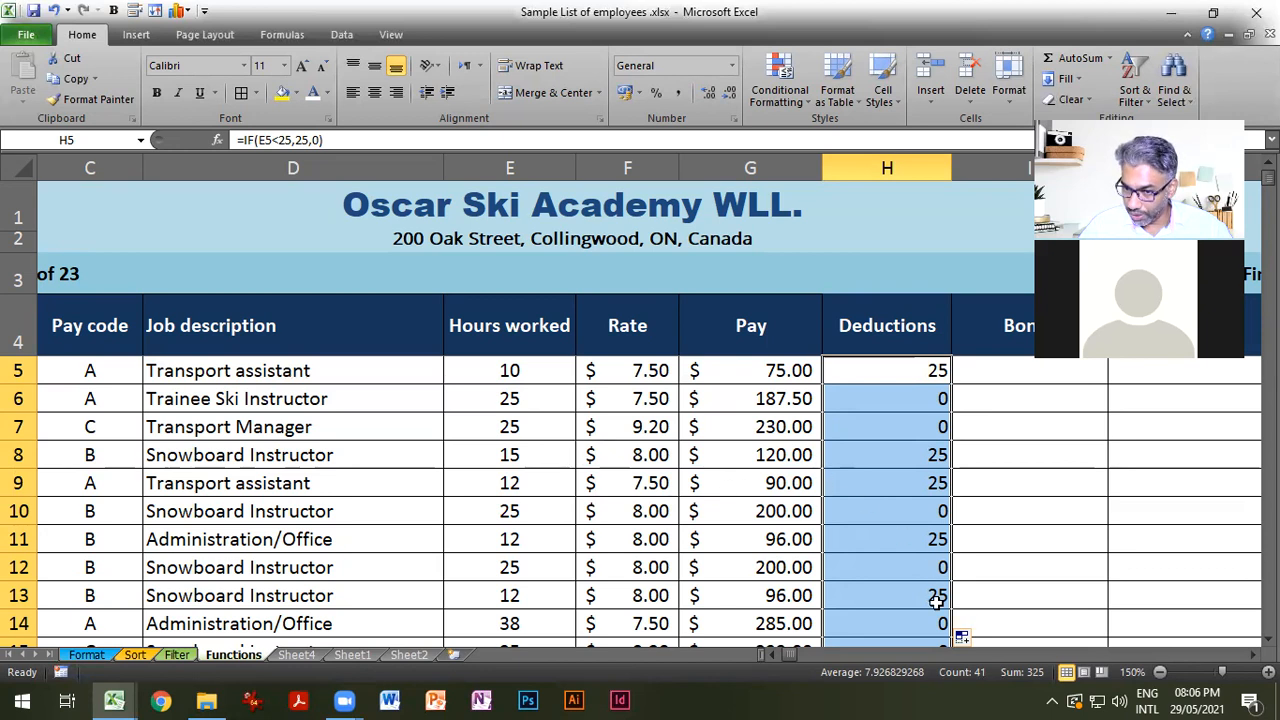
double_click(894, 370)
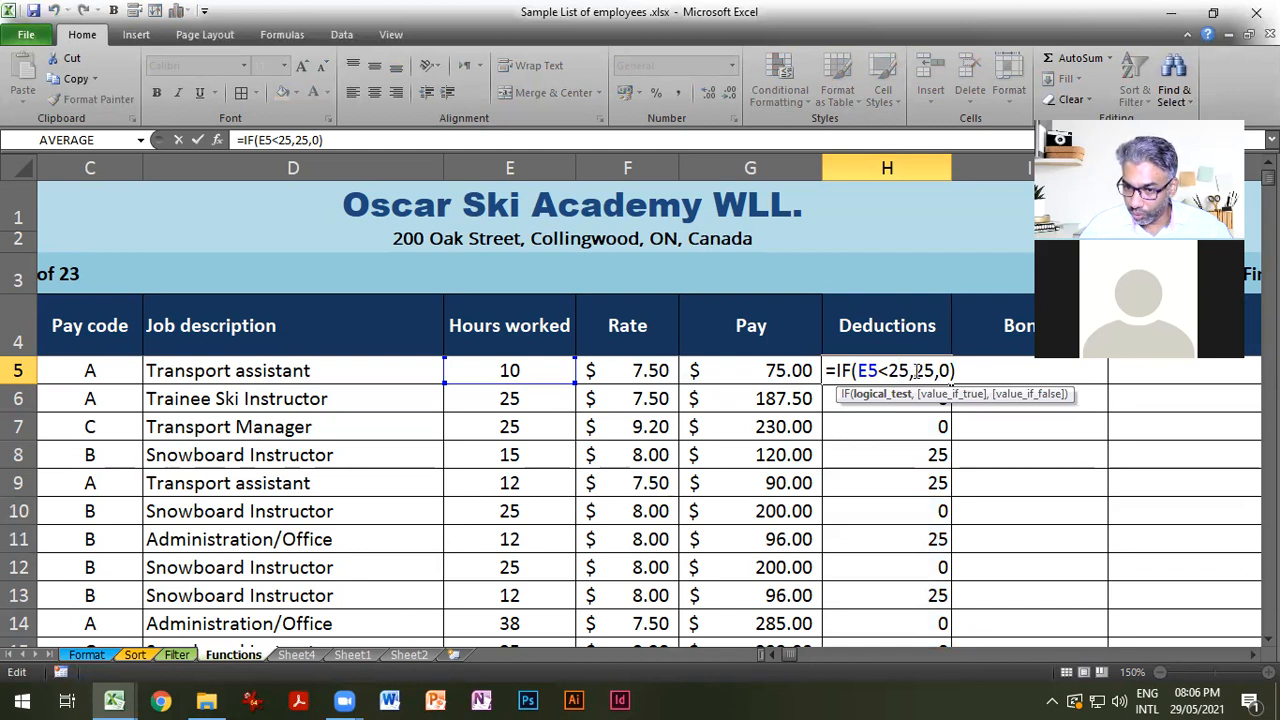
left_click_drag(913, 371, 936, 371)
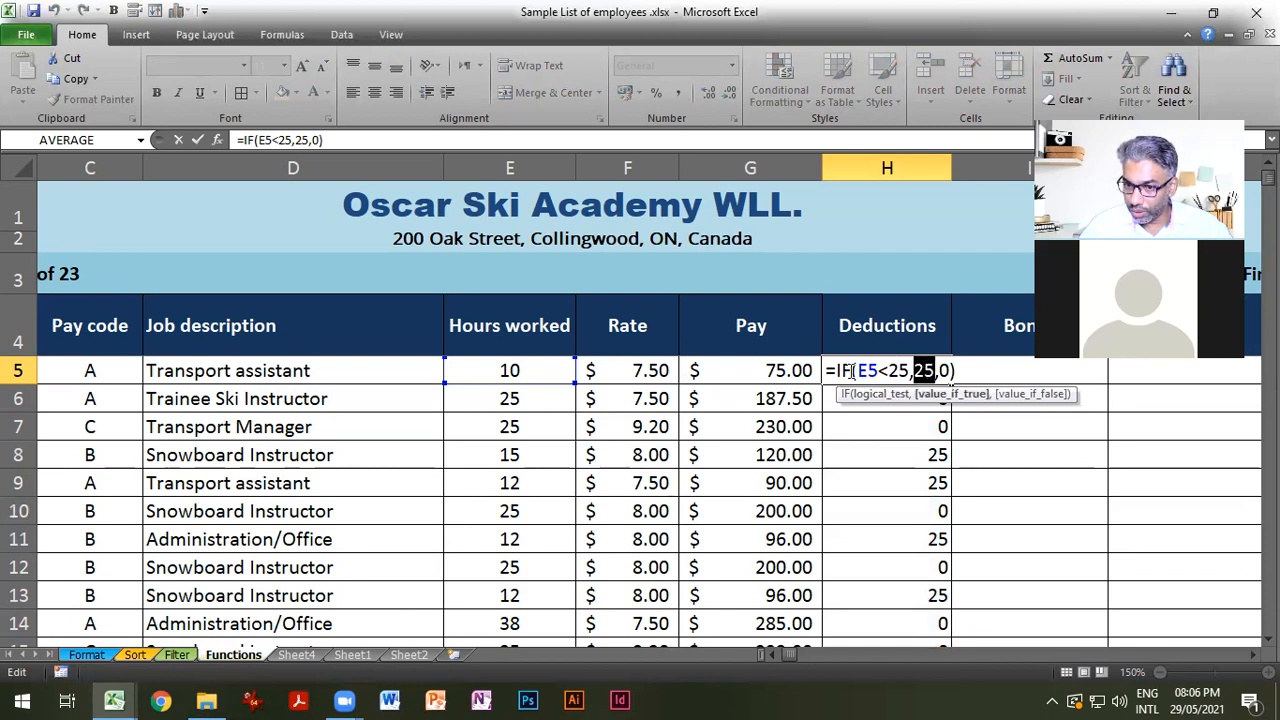
left_click(790, 370)
type("-")
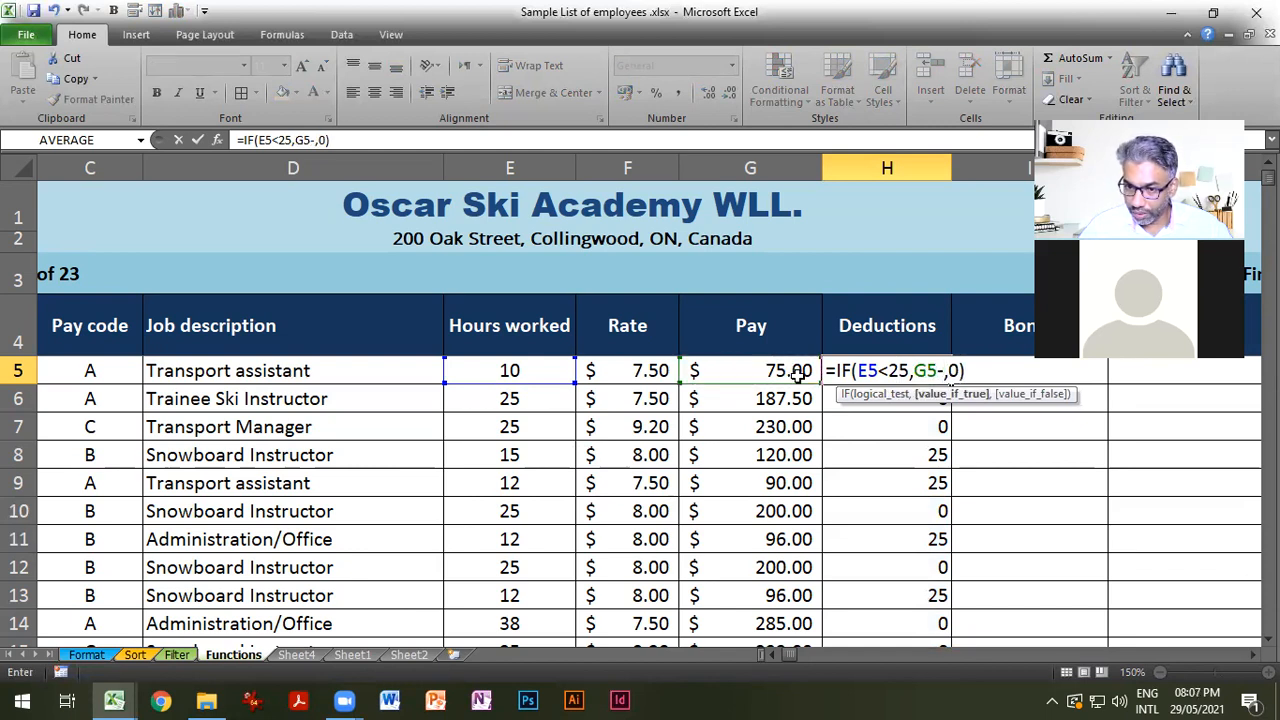
type("25")
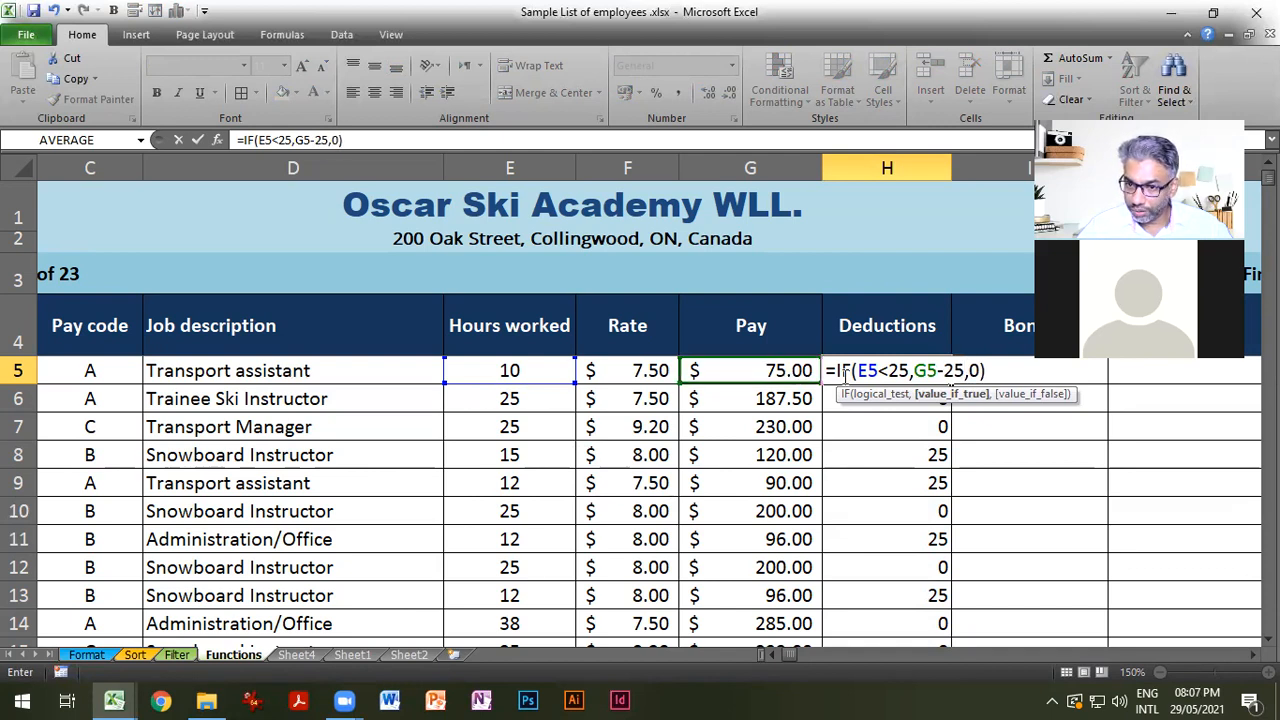
Set the false value of the H5 formula to G5 and fill the formula down the Deductions column.
double_click(969, 371)
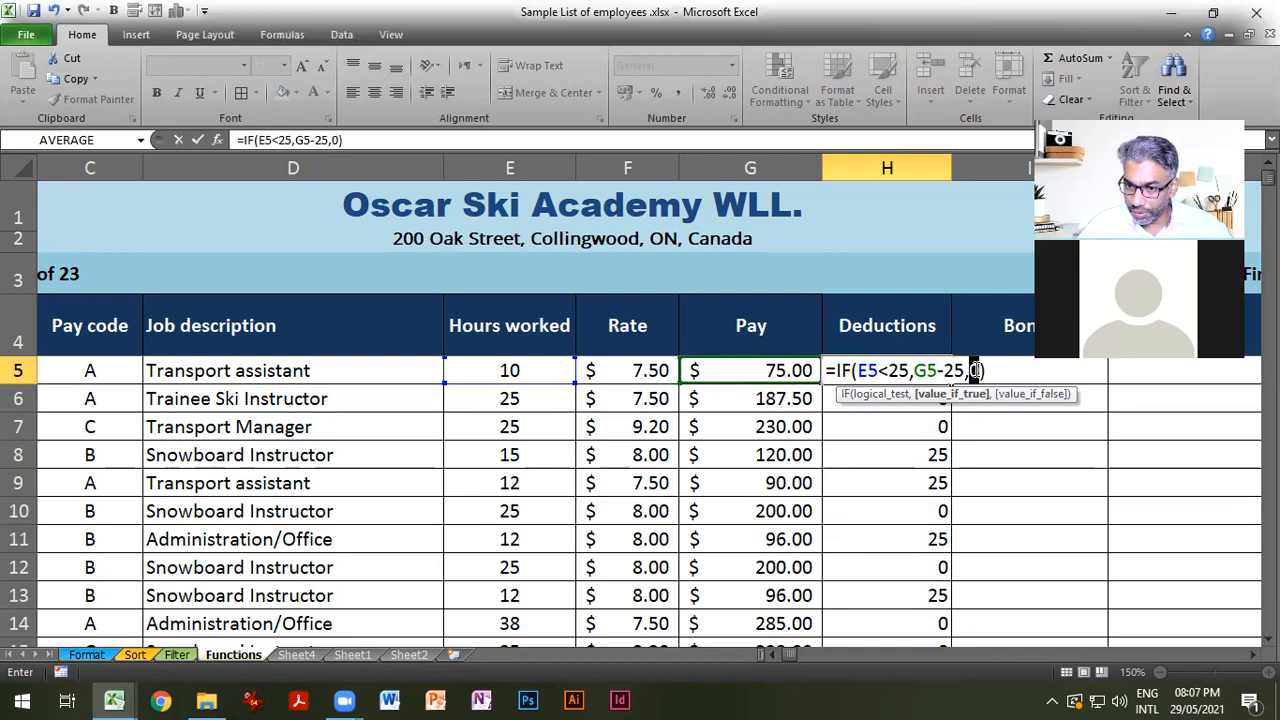
left_click(777, 371)
key("Return")
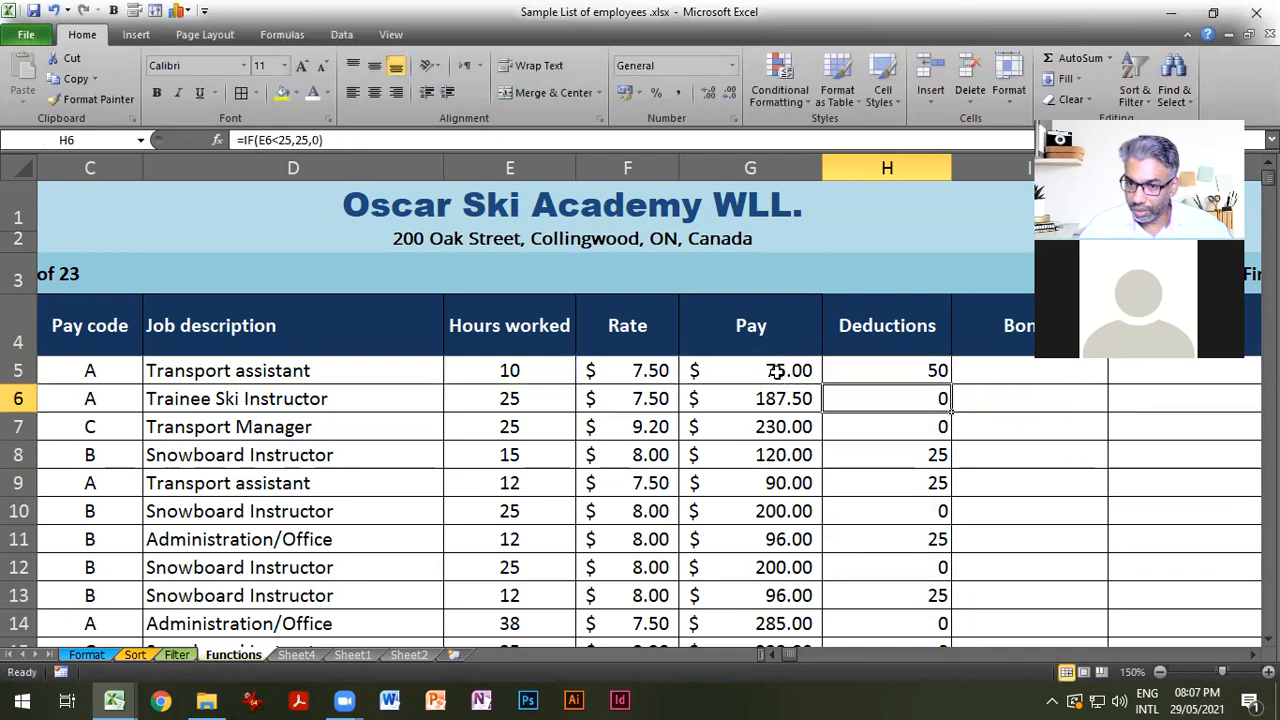
left_click(866, 371)
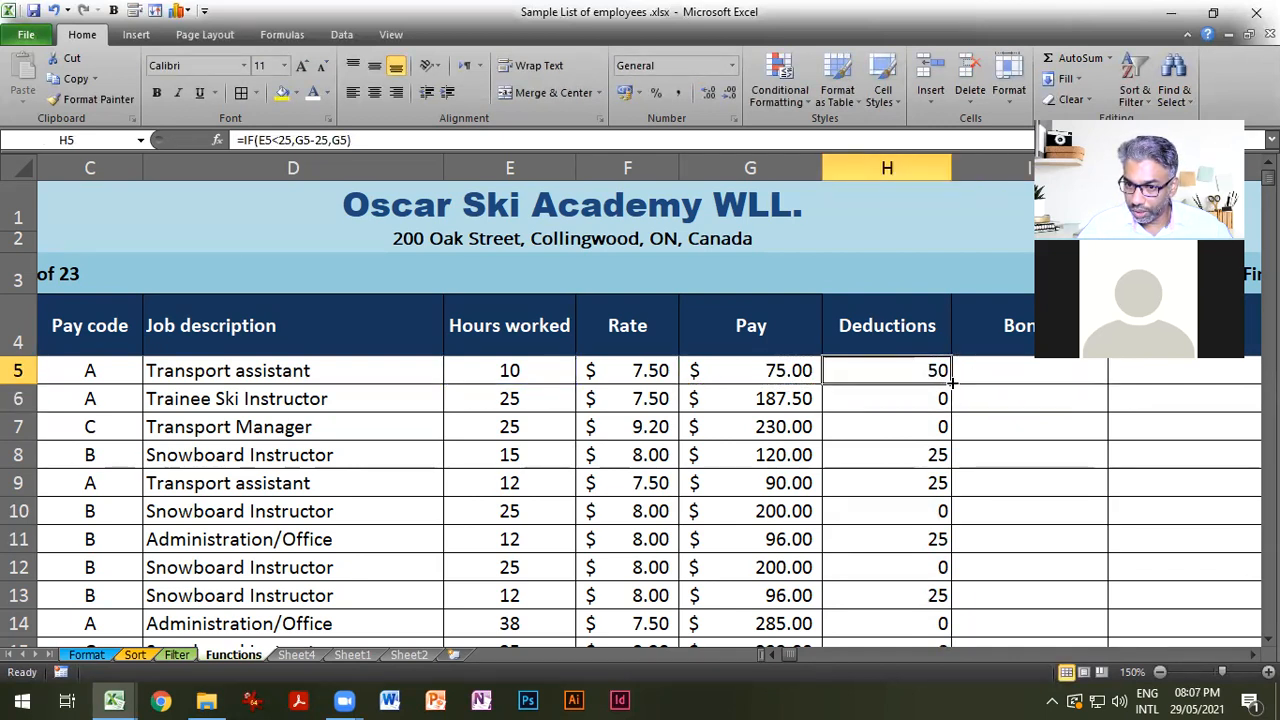
double_click(952, 383)
left_click(986, 448)
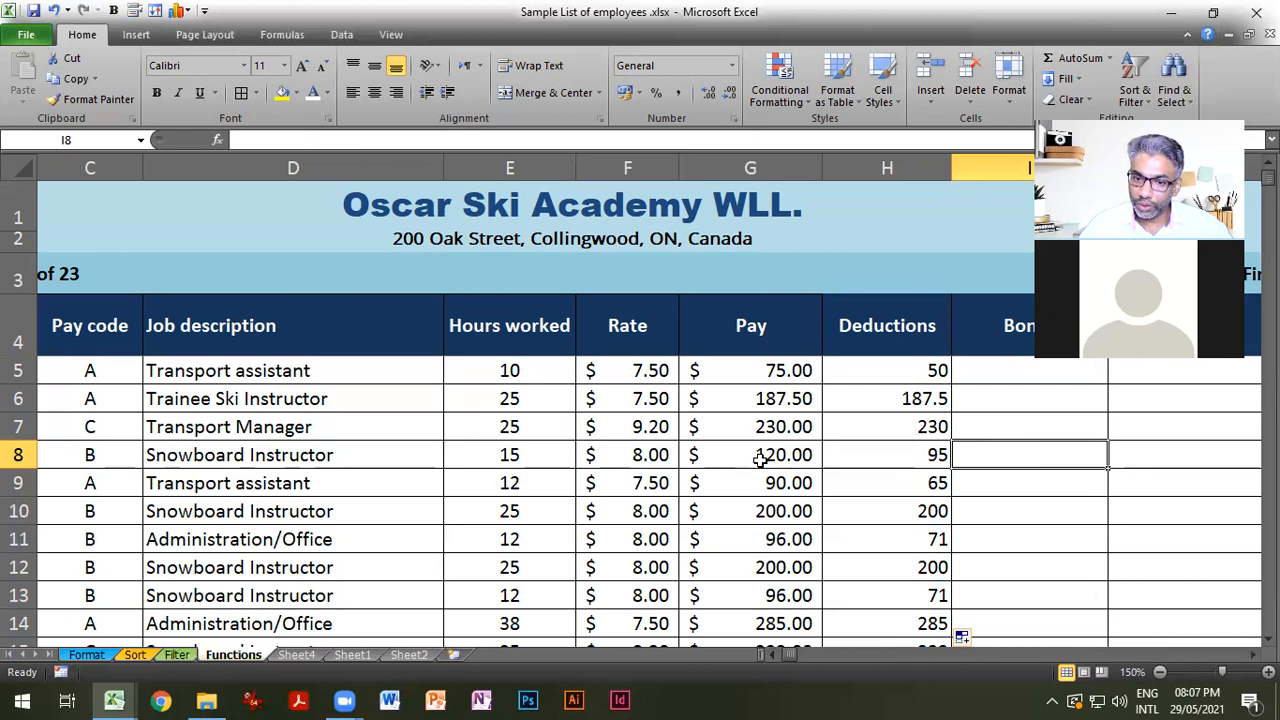
Review the IF formula in H5 without changing it, and look at Sheet2.
double_click(887, 371)
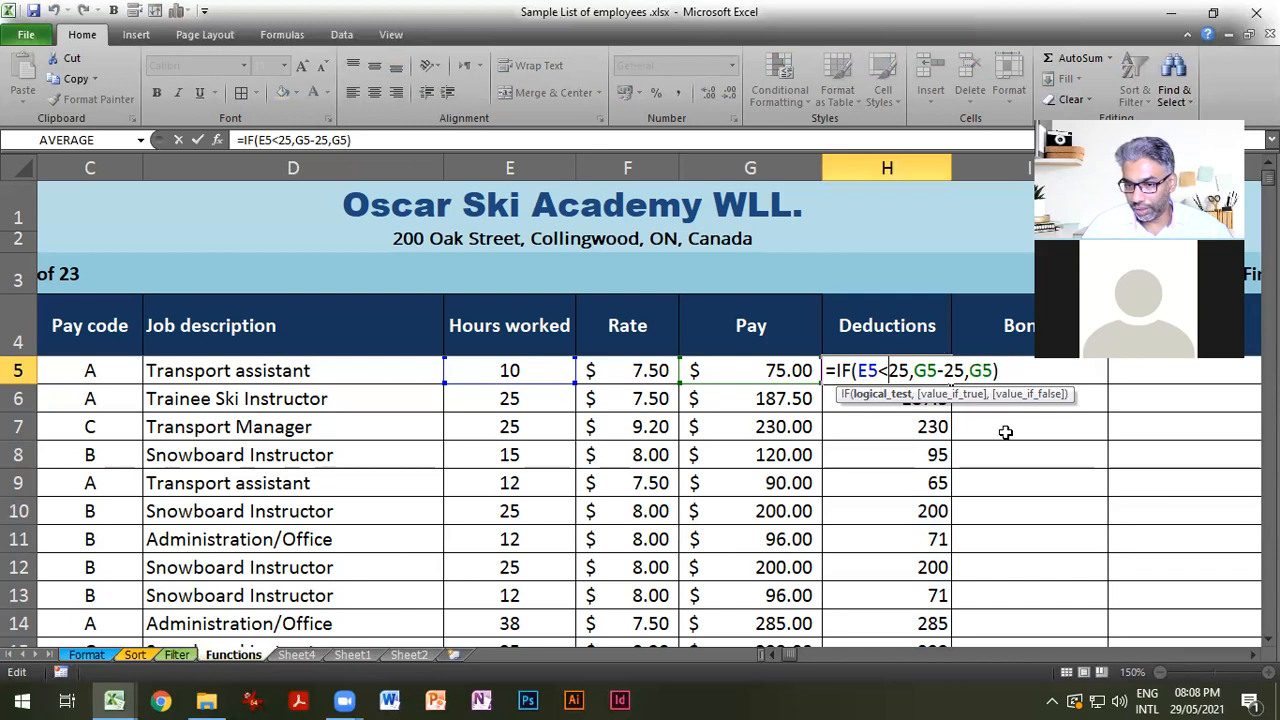
key("Return")
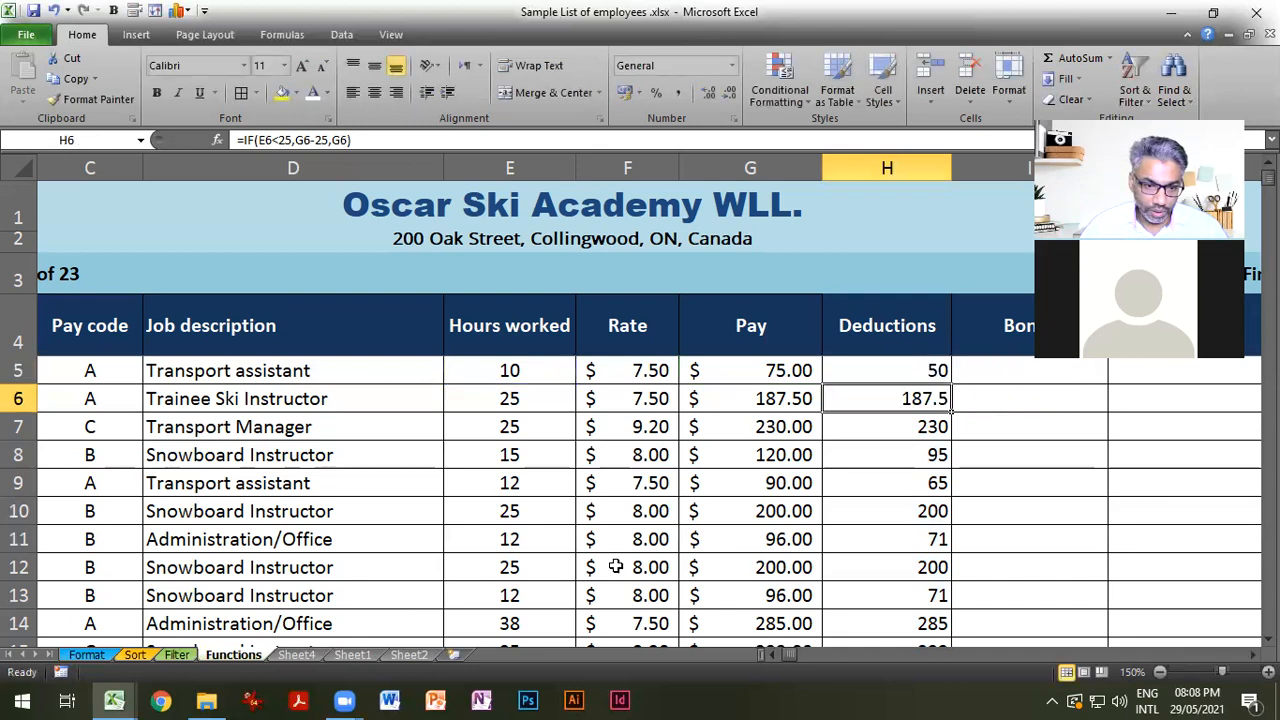
left_click(416, 658)
left_click(898, 505)
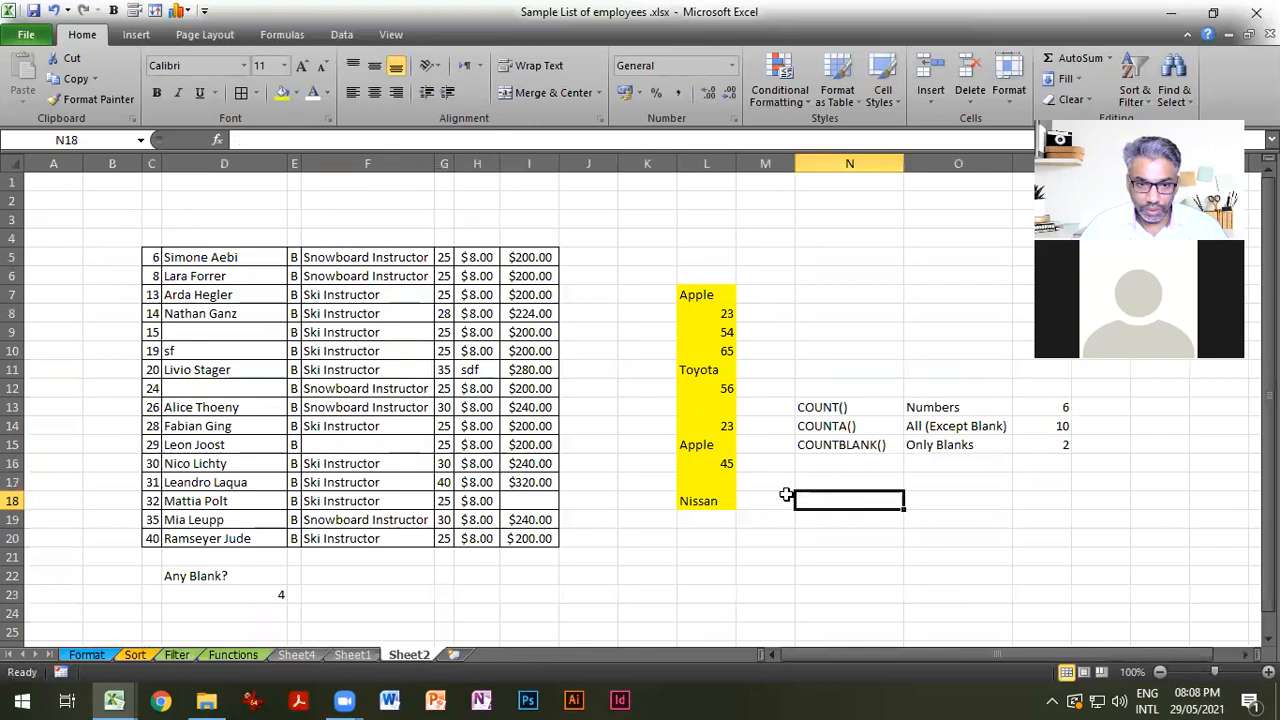
Switch to Sheet1 and begin an IF formula in L10, beside Green, that refers to K10.
left_click(352, 654)
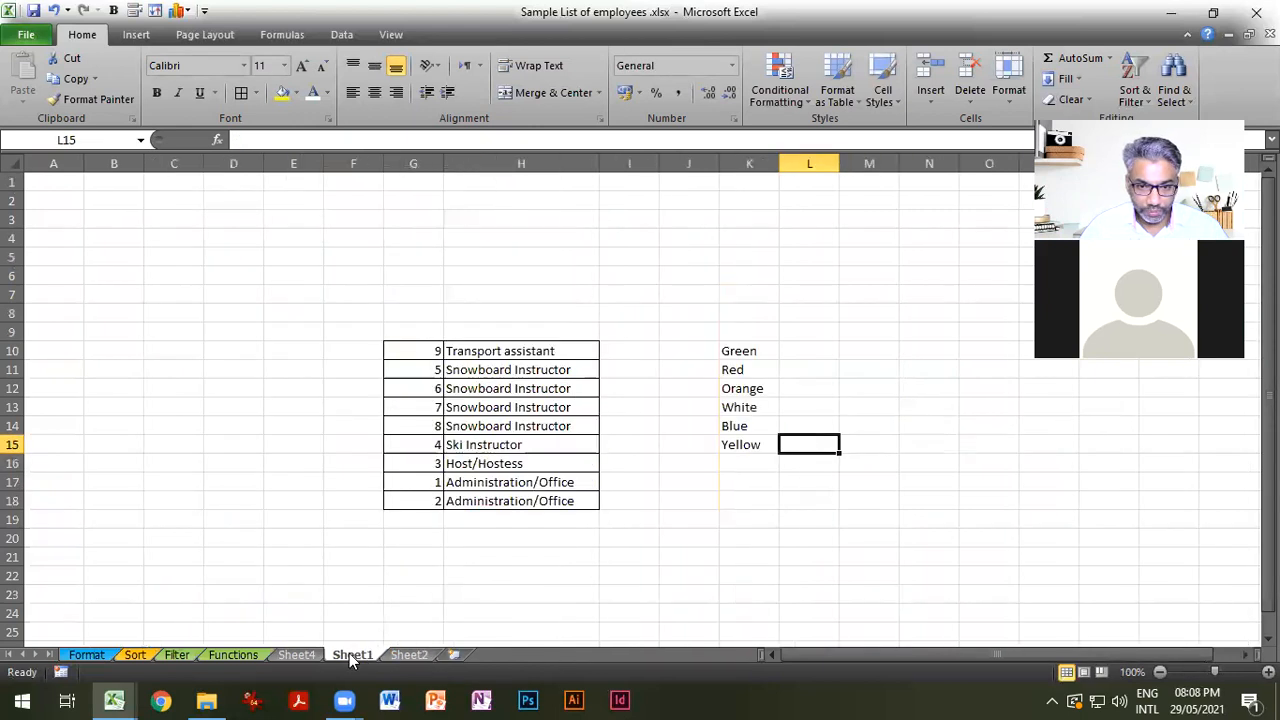
left_click(798, 351)
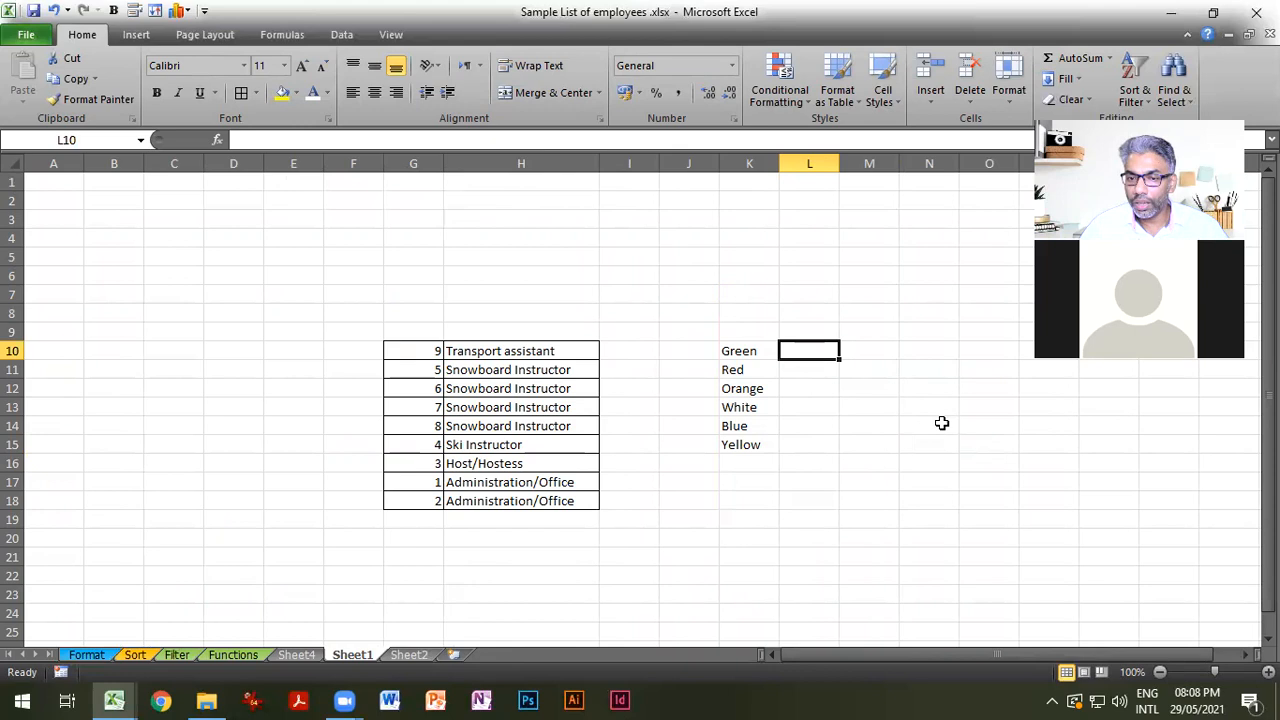
type("=")
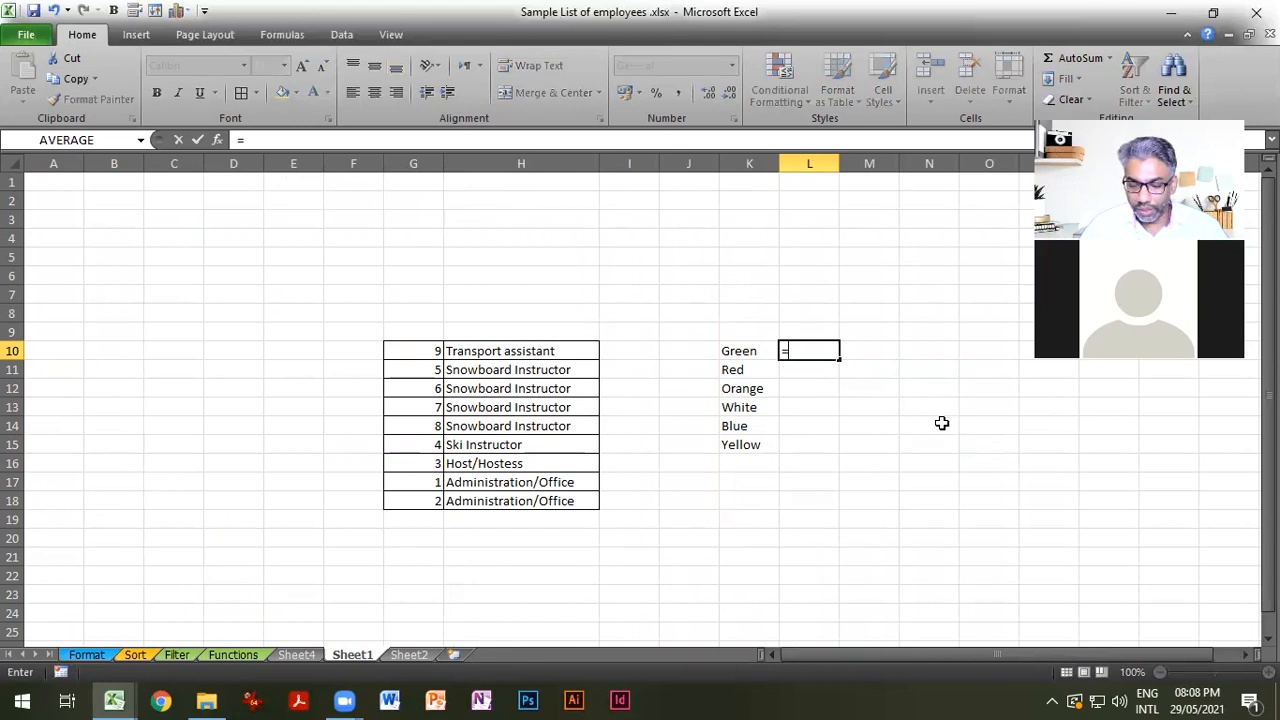
type("if")
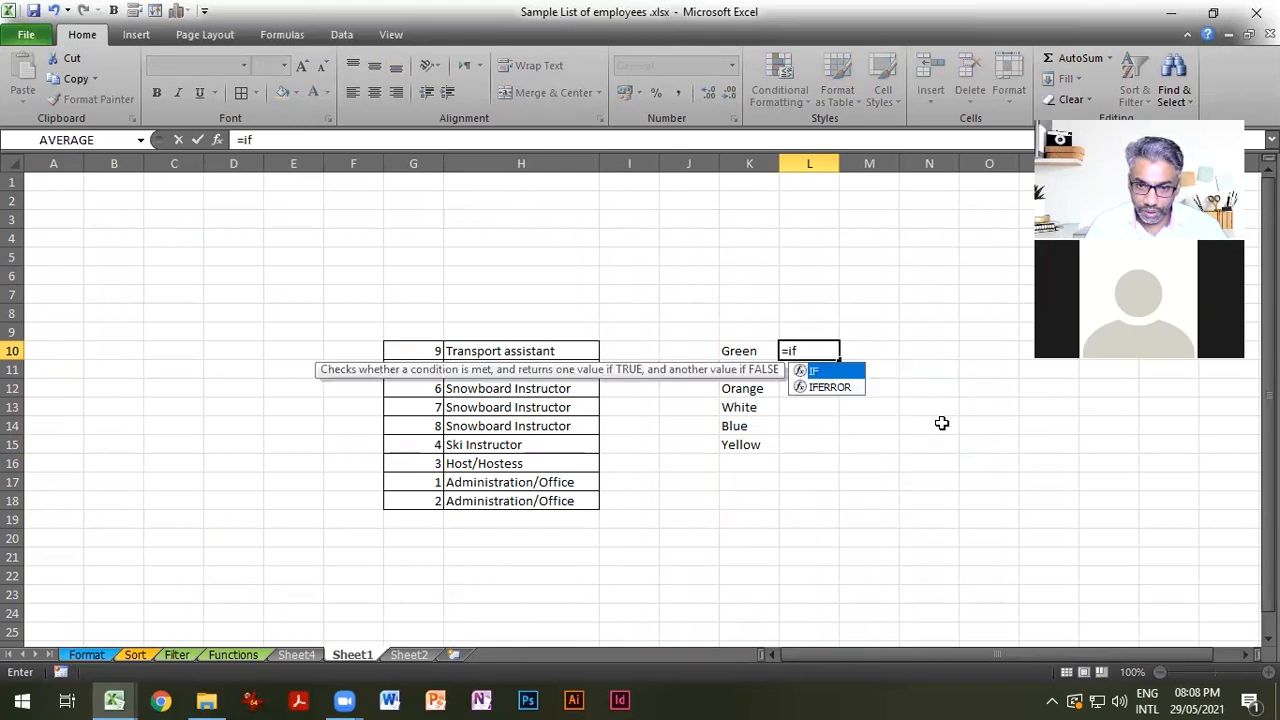
key("Tab")
left_click(757, 350)
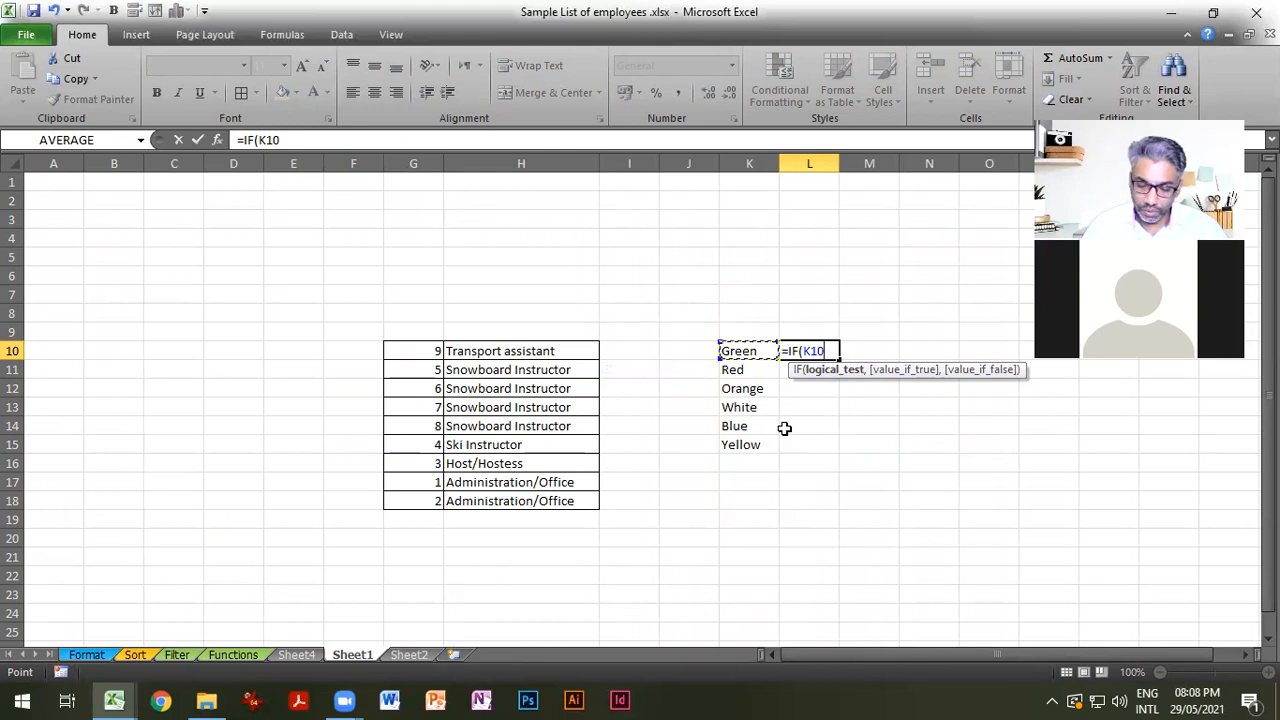
Write the logical test in L10 as K10="Blue", correcting the doubled equals sign and the missing opening quotation mark.
type("==")
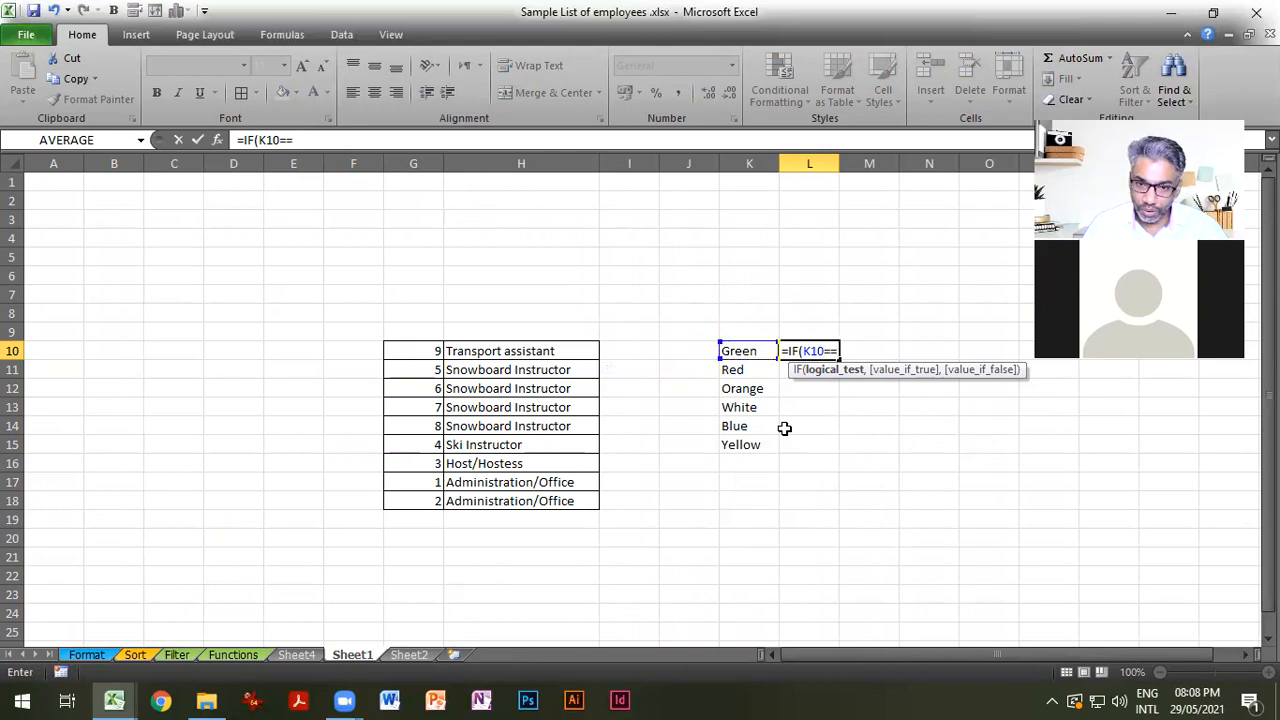
type("Blue")
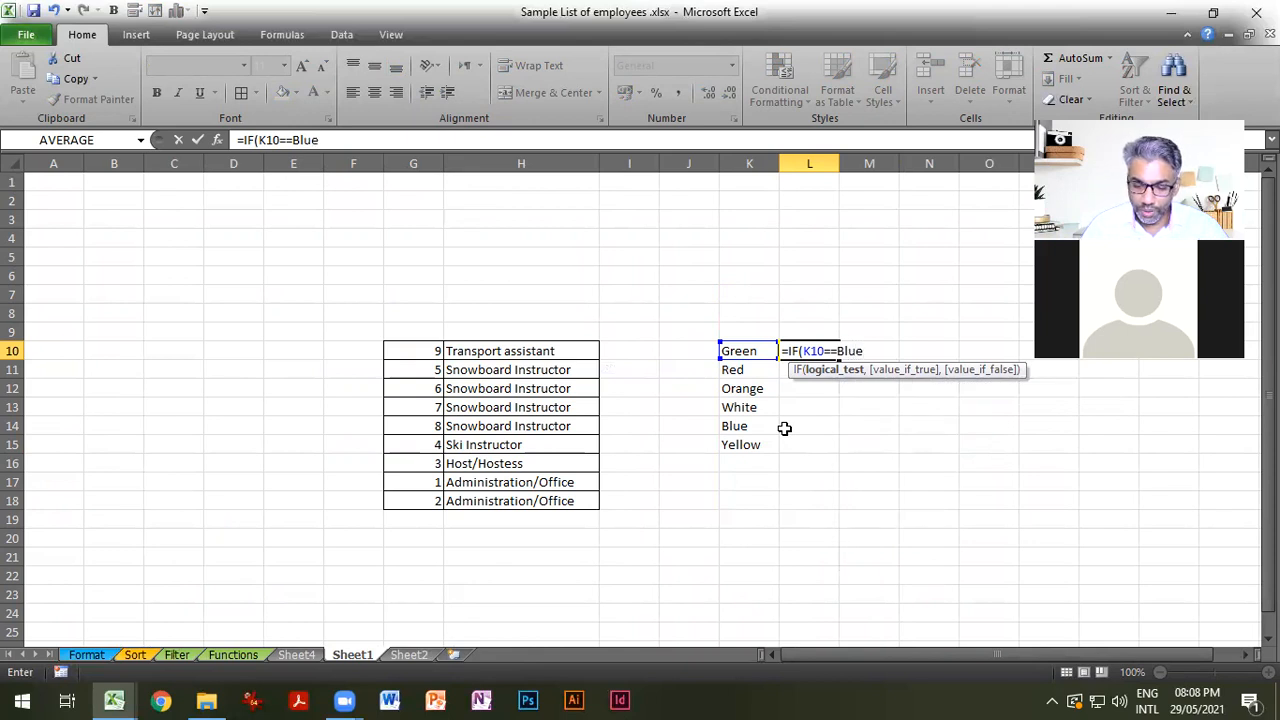
type("\"")
key("Return")
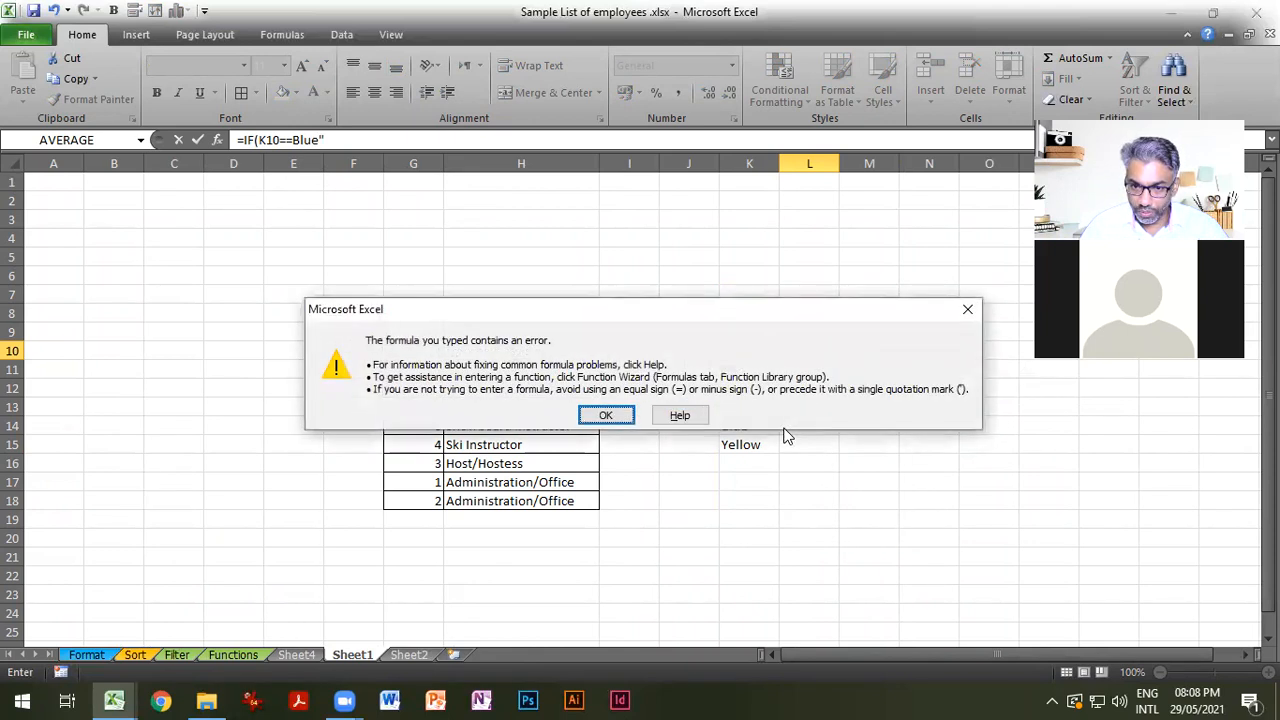
key("Return")
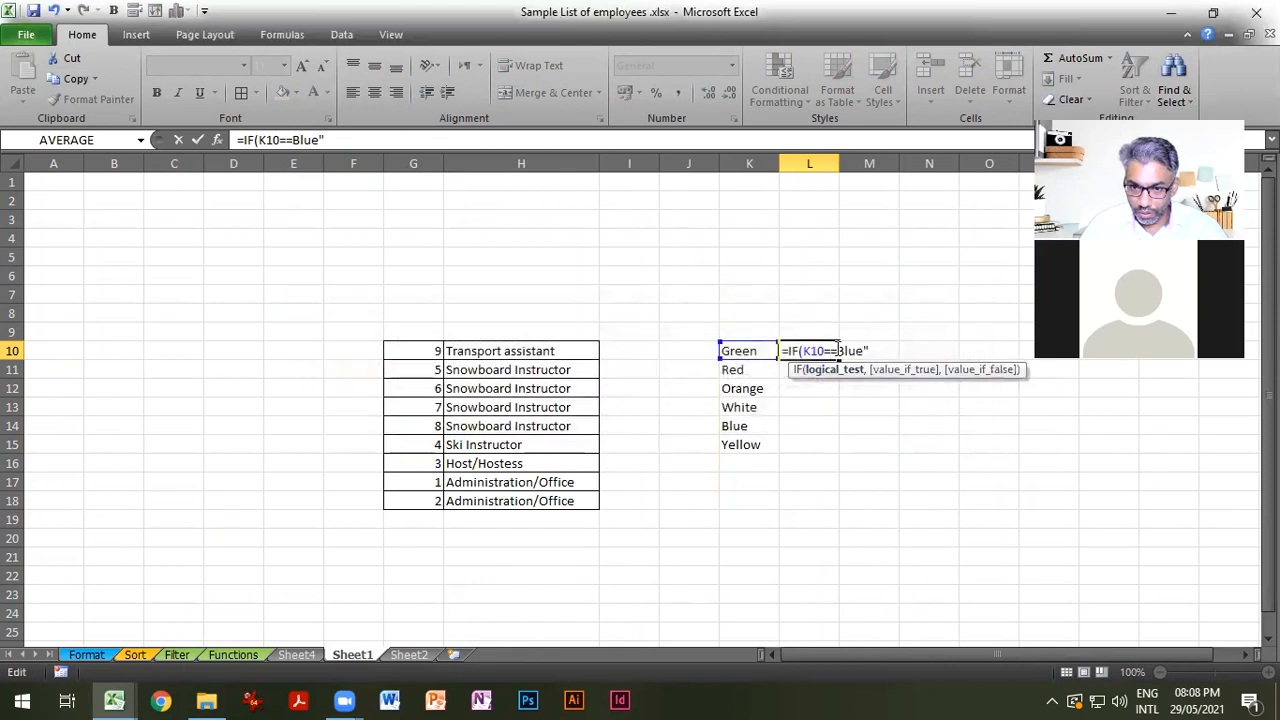
key("BackSpace")
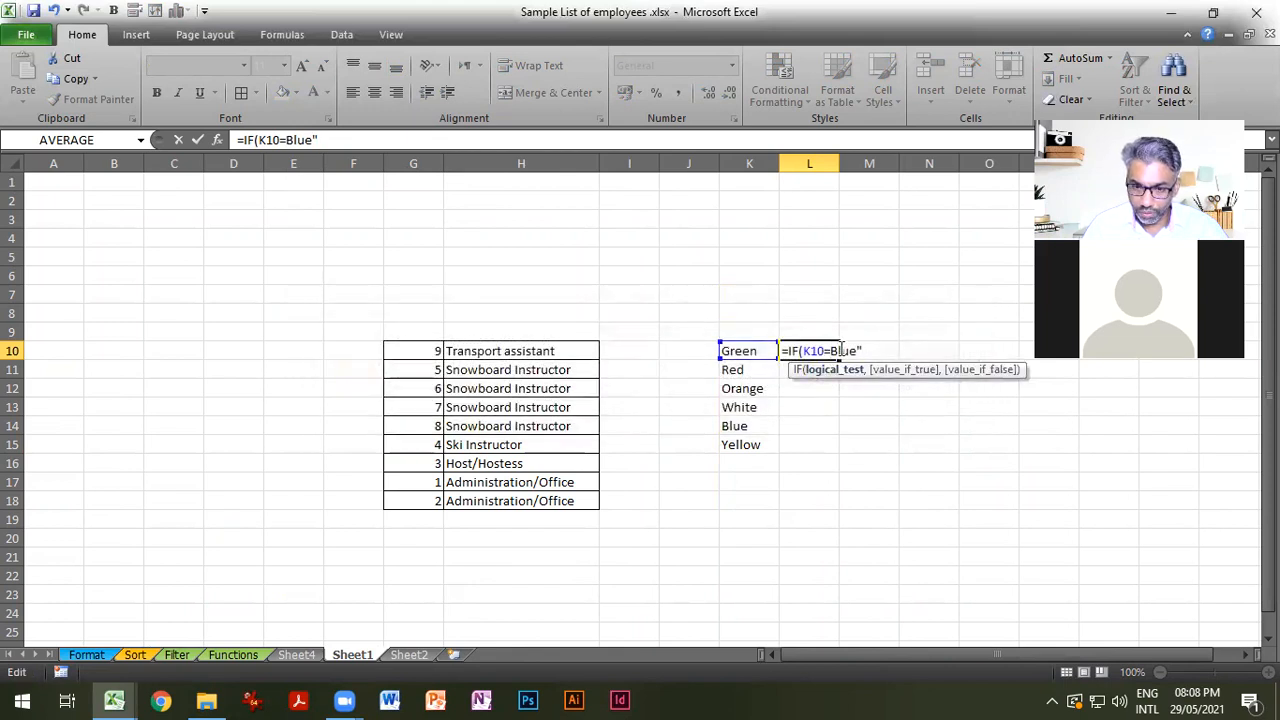
type("\"")
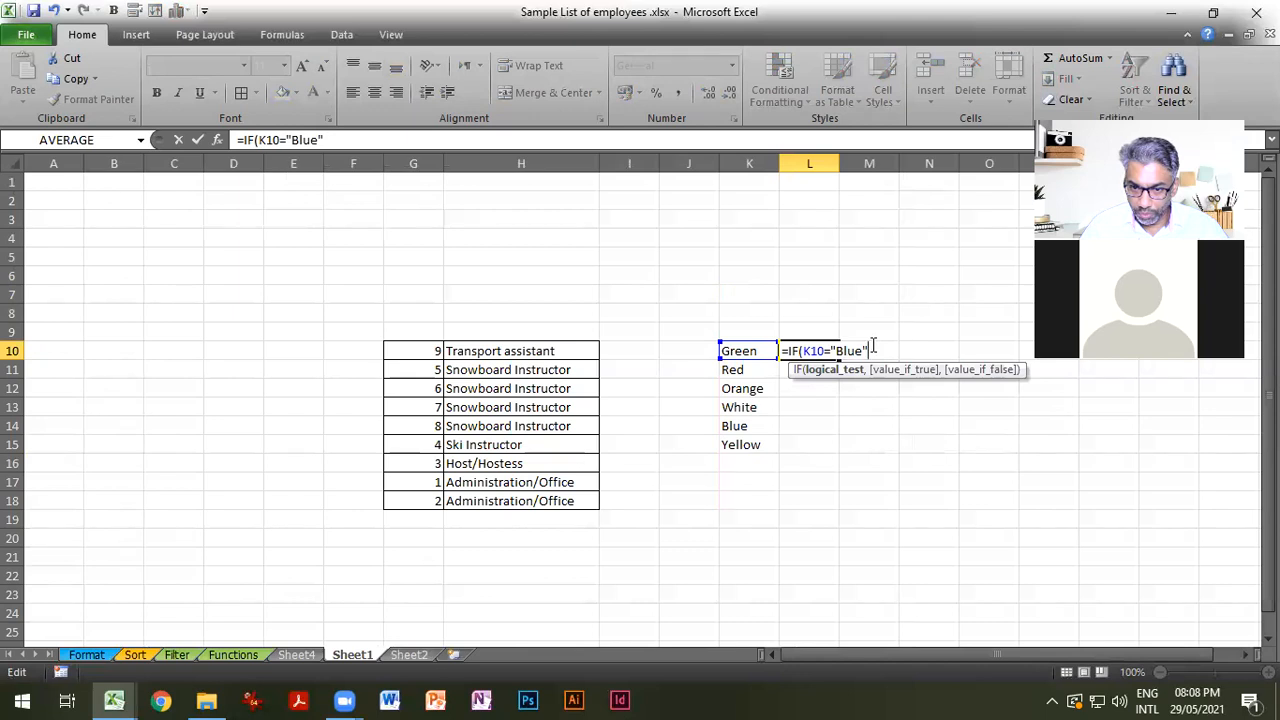
Complete the L10 formula with "Welcome to Blue House" as the true value and "Nice to meet youi" as the false value.
type(",")
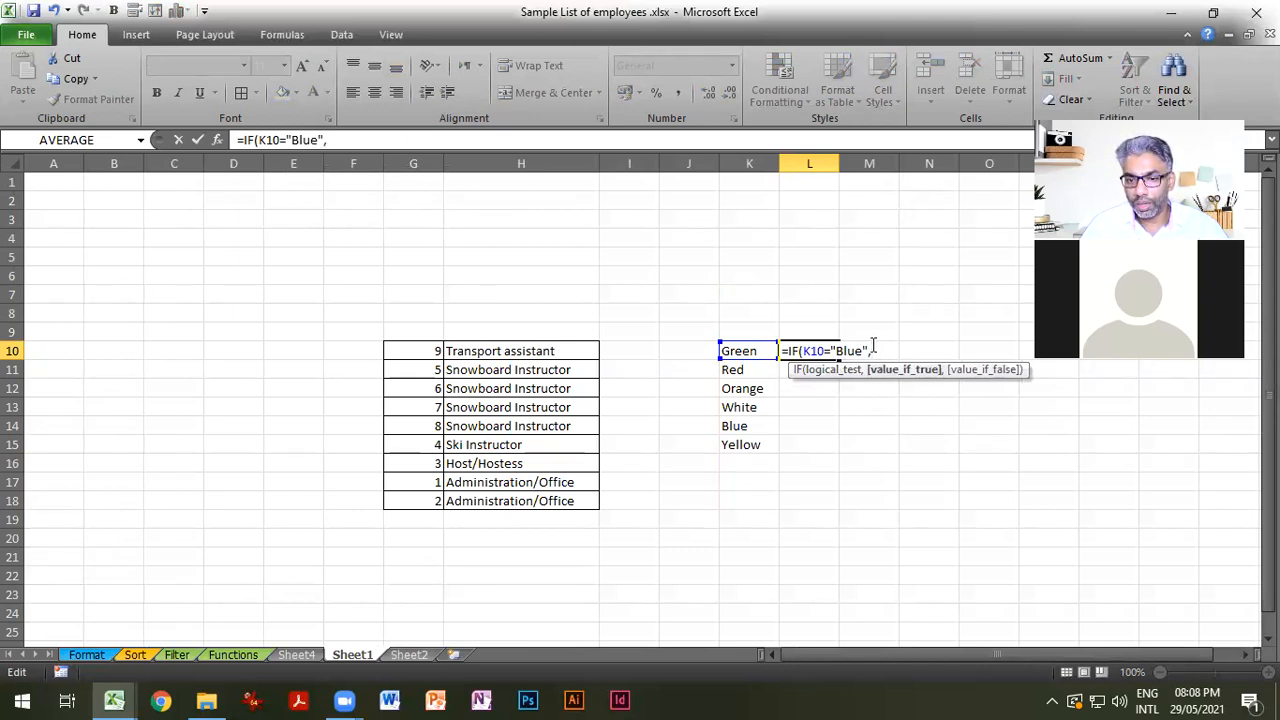
type("We")
key("BackSpace")
key("BackSpace")
key("BackSpace")
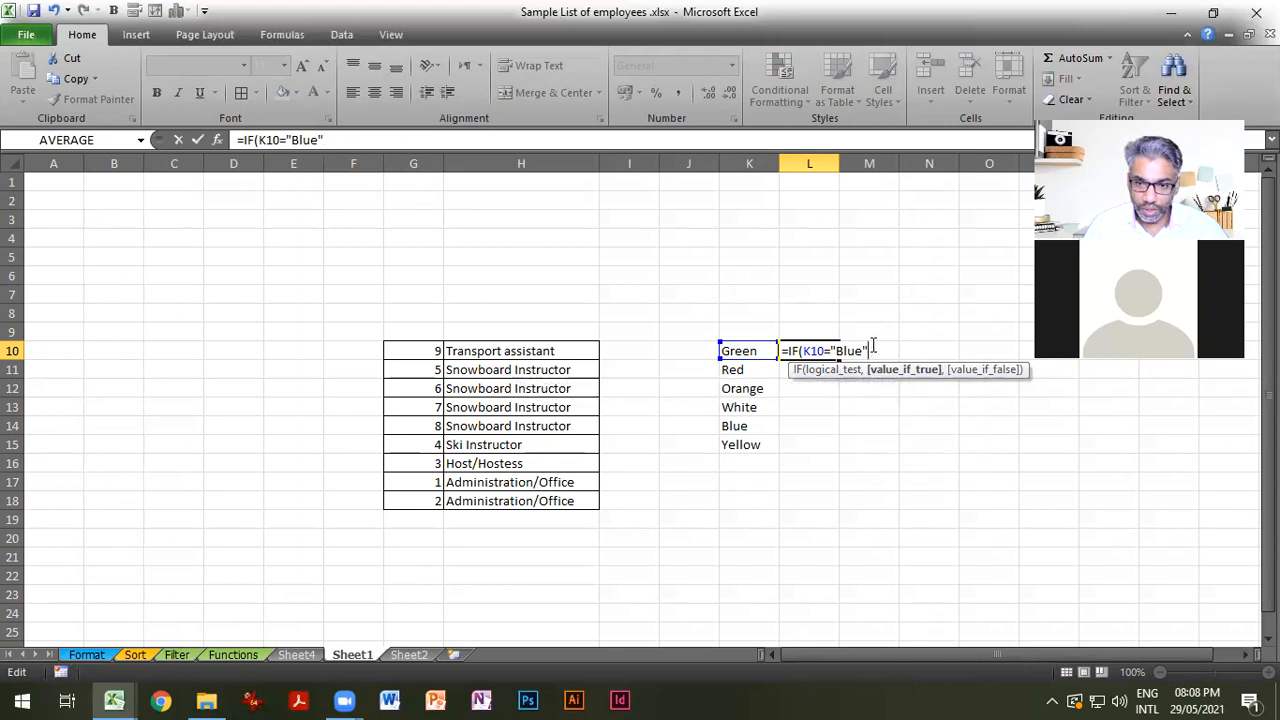
type(",")
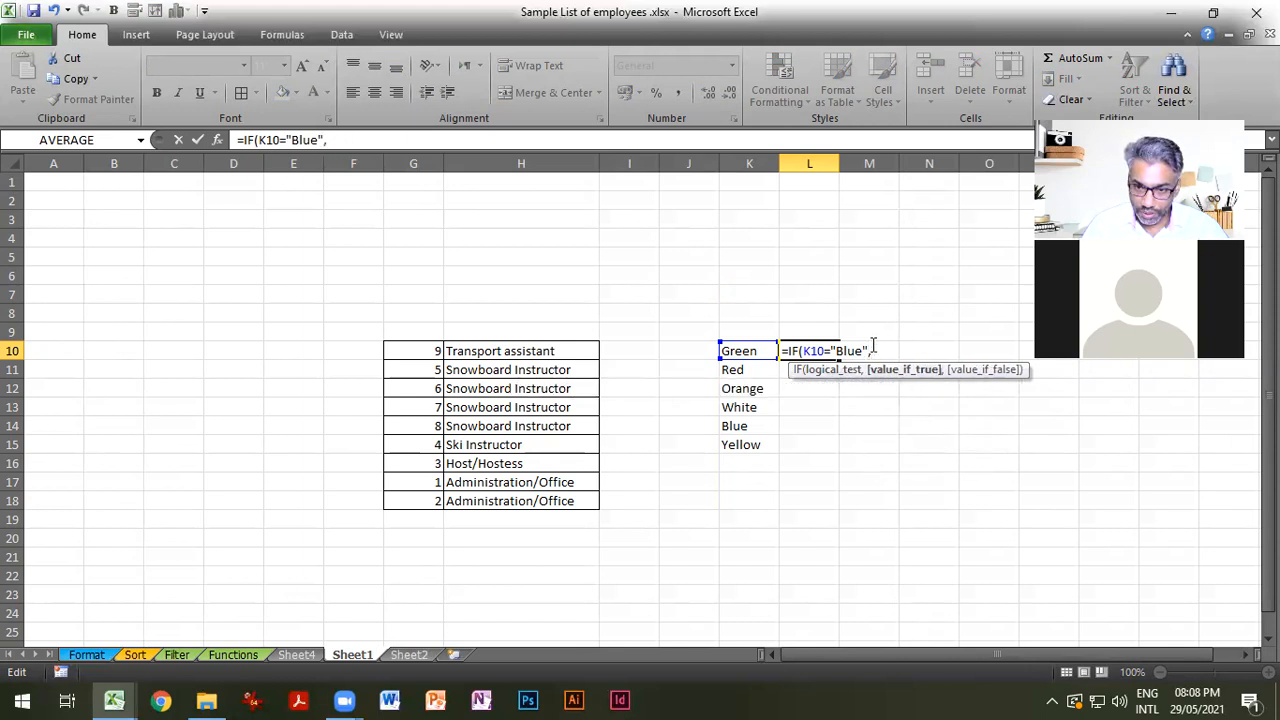
type(" \"W")
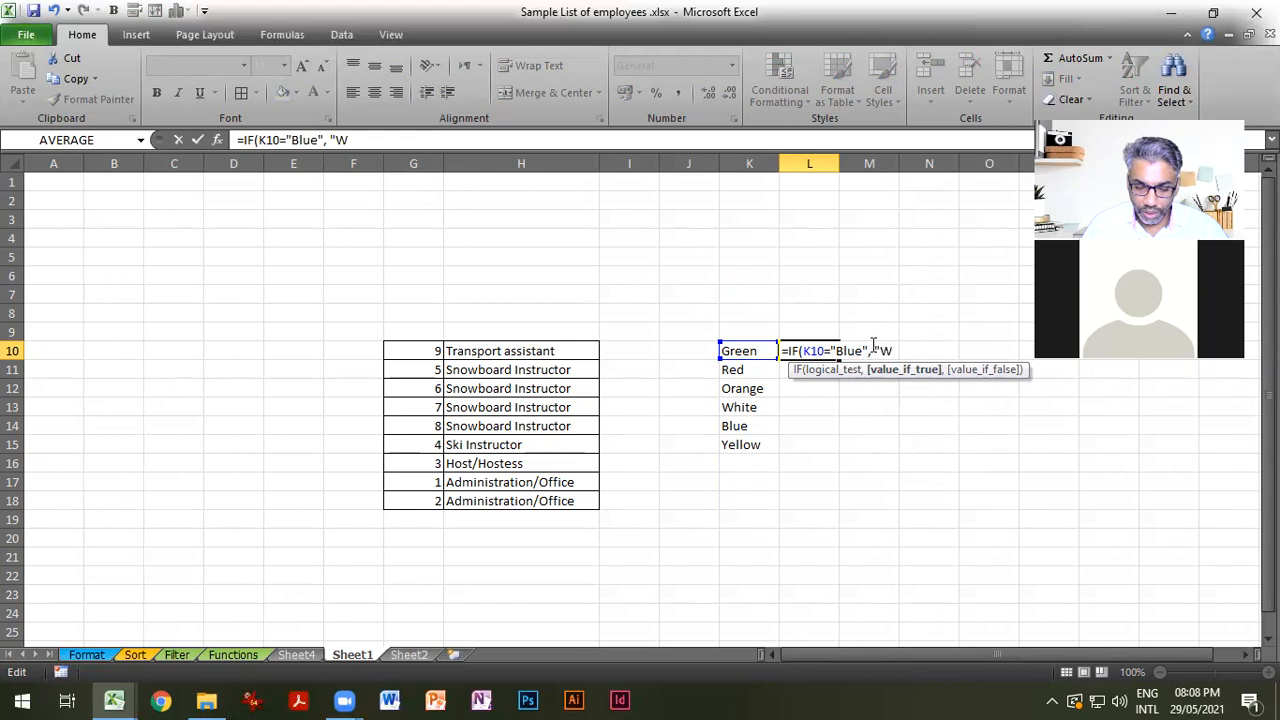
type("elcome to Blue")
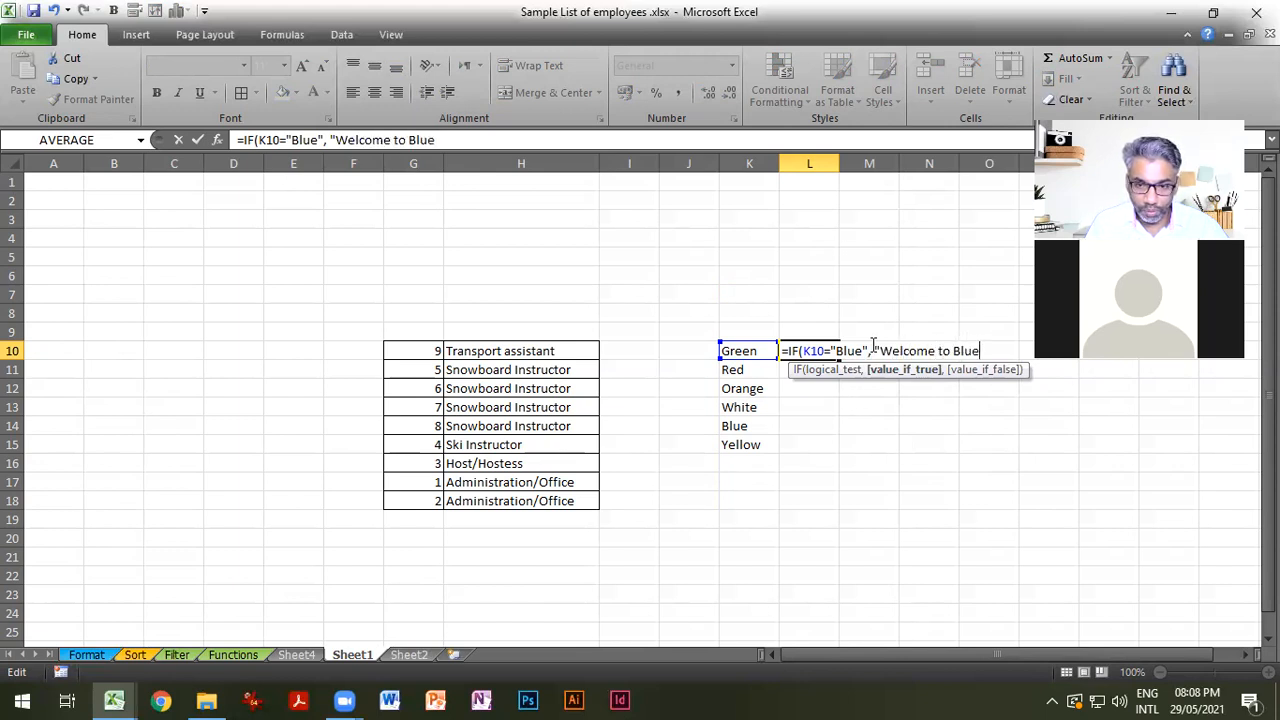
type(" House")
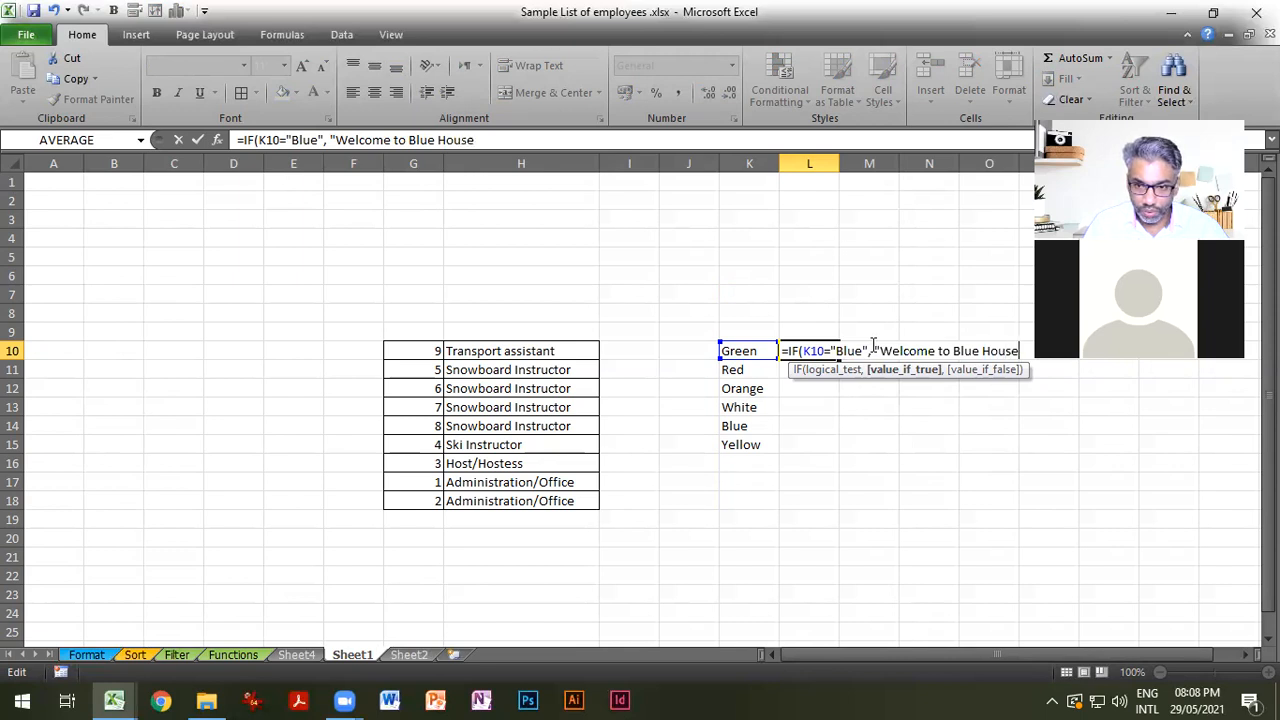
type("\",\"Nice to meet youi\"")
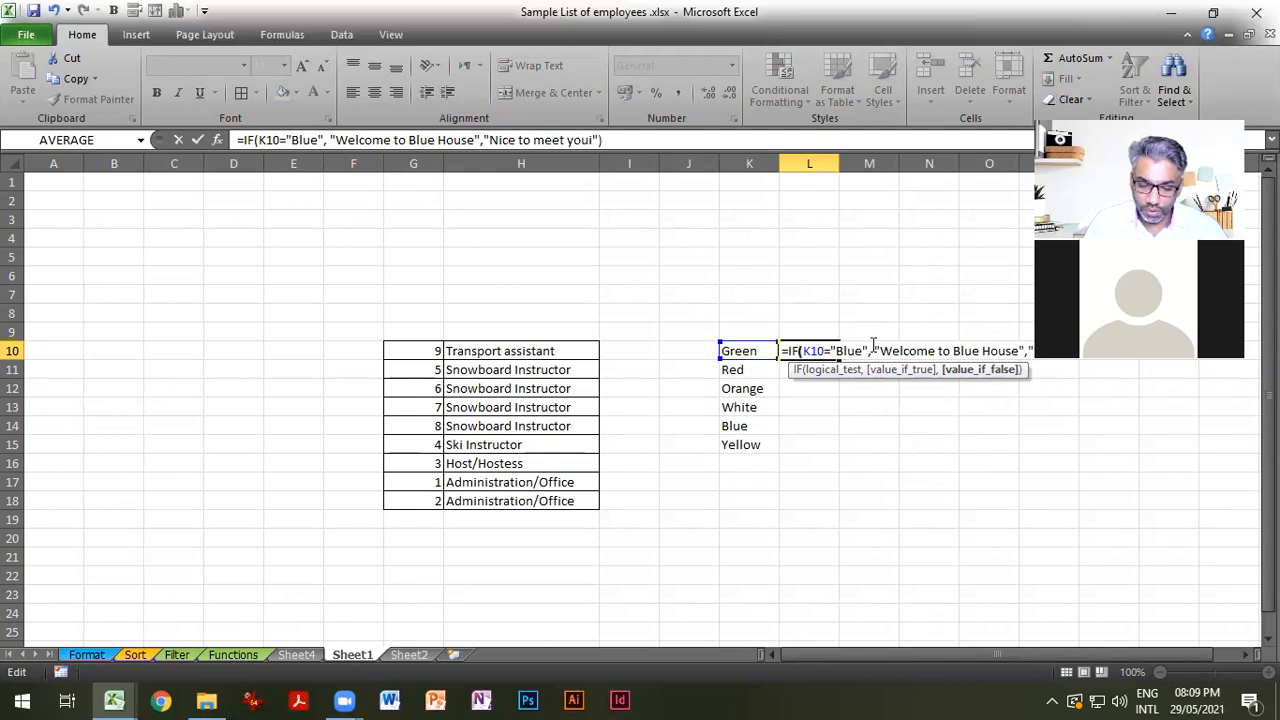
key("Return")
Correct the false value in the L10 formula to "Nice to meet you" and reselect L10.
left_click(811, 353)
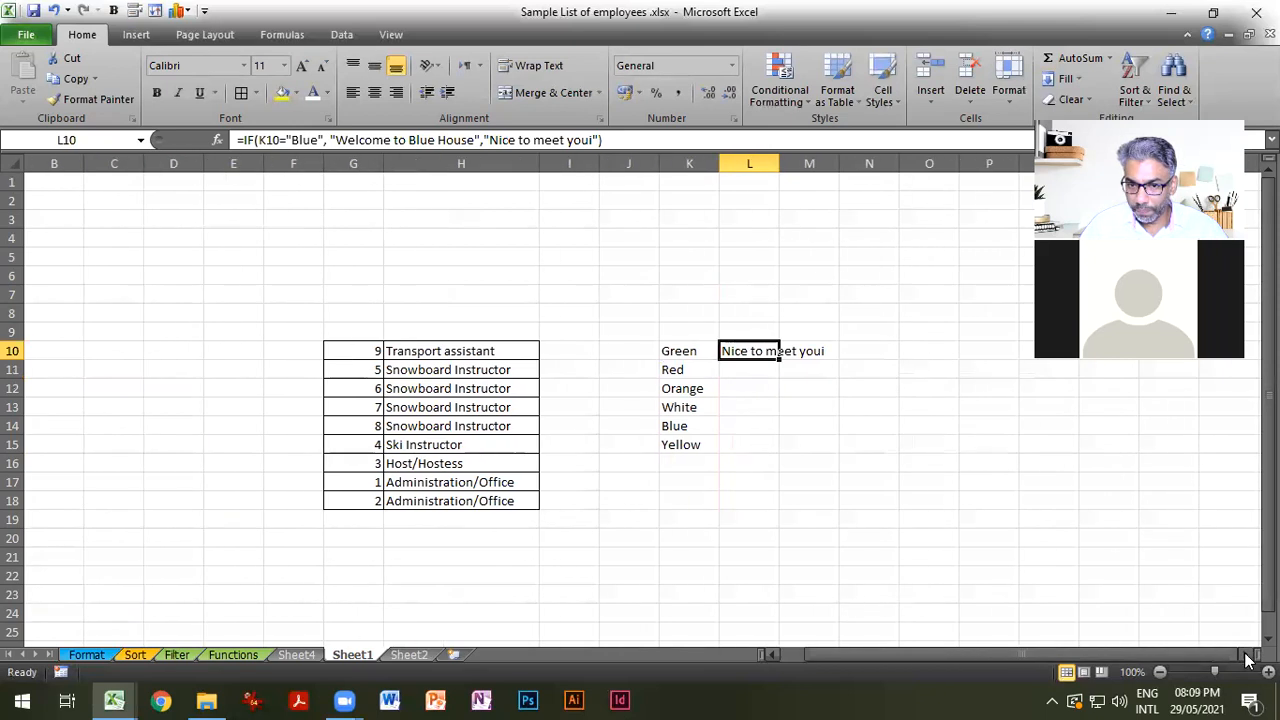
scroll(857, 547, "right", 3)
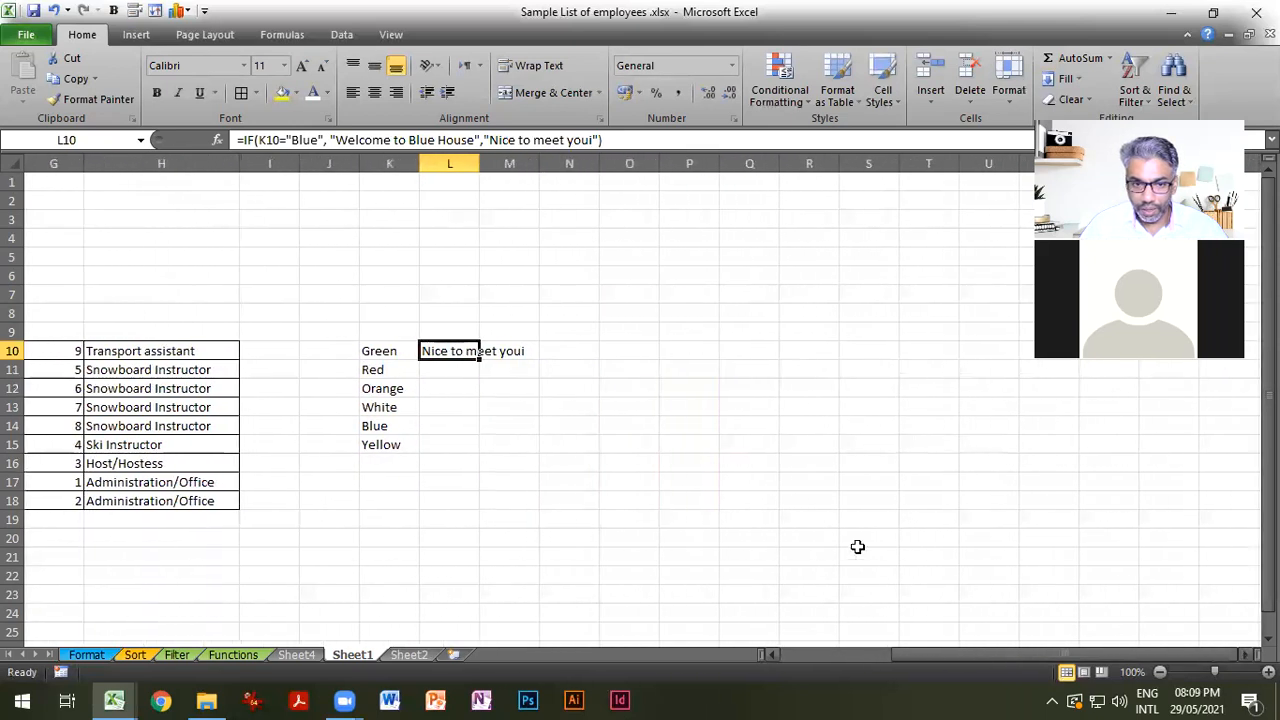
double_click(455, 351)
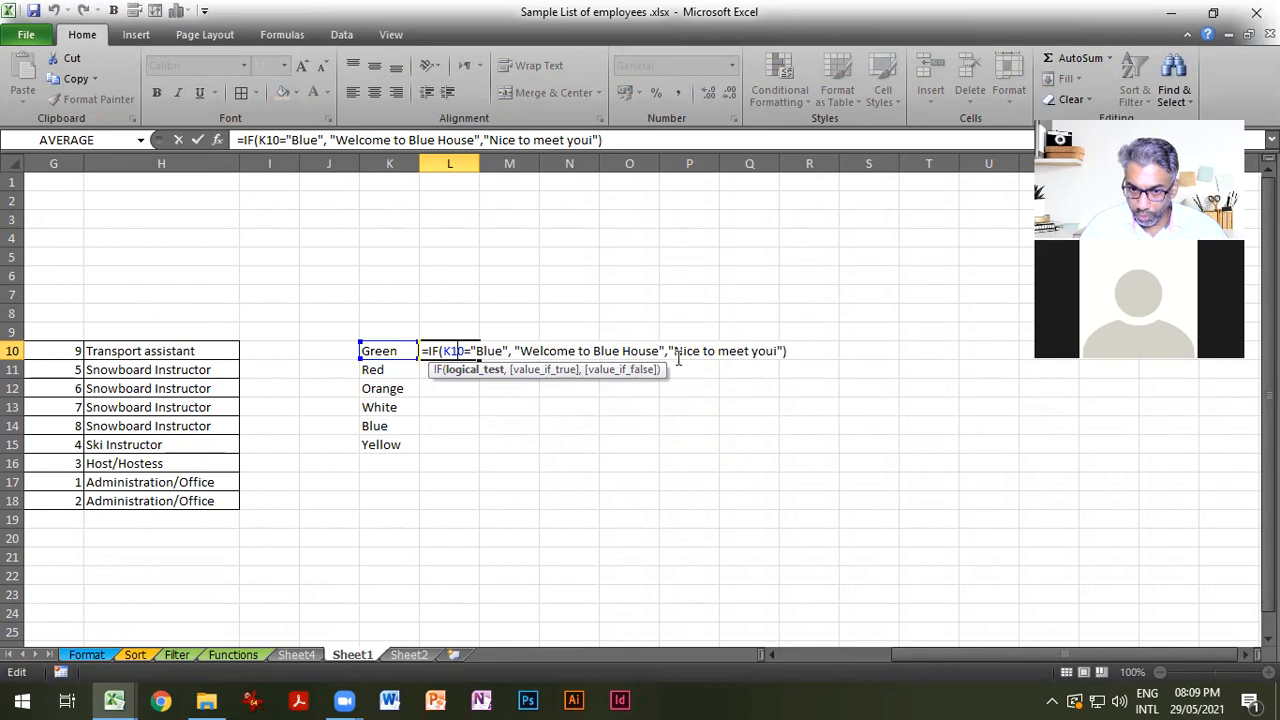
left_click(777, 351)
key("BackSpace")
key("Return")
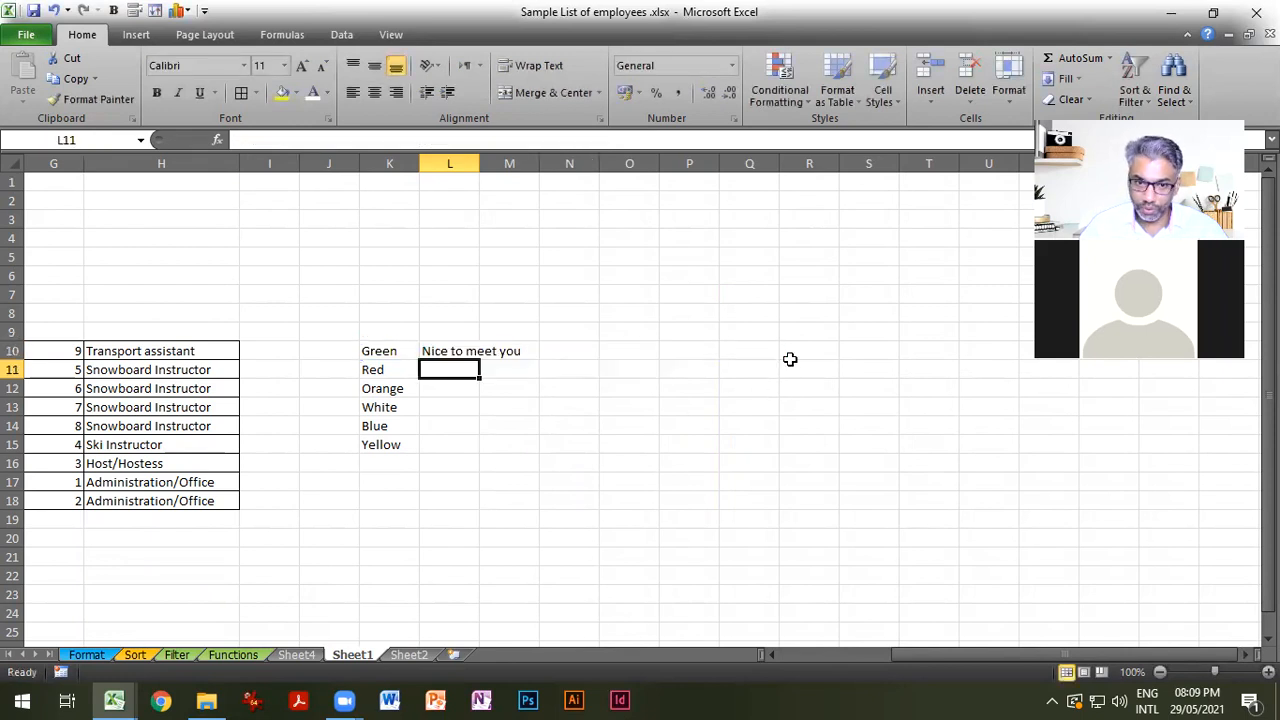
left_click(472, 352)
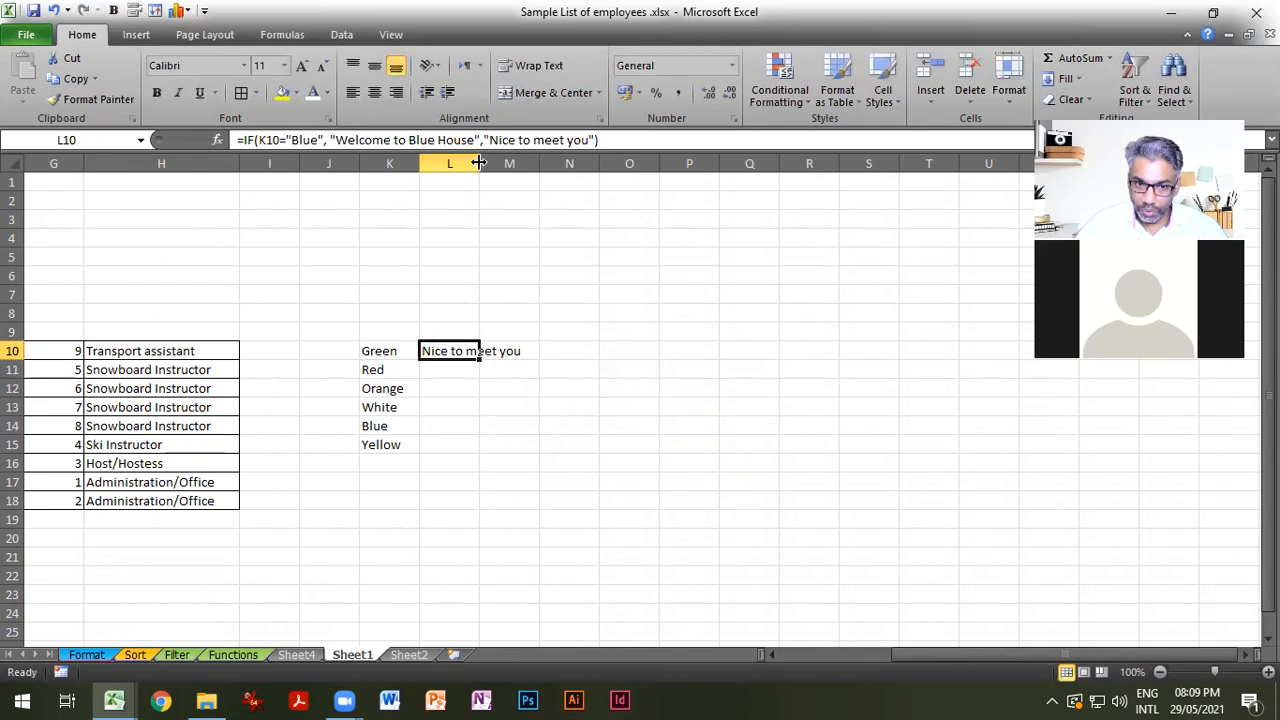
Widen column L to fit the messages and fill the L10 IF formula down through L15.
left_click_drag(479, 163, 652, 165)
left_click_drag(654, 357, 655, 446)
left_click(735, 410)
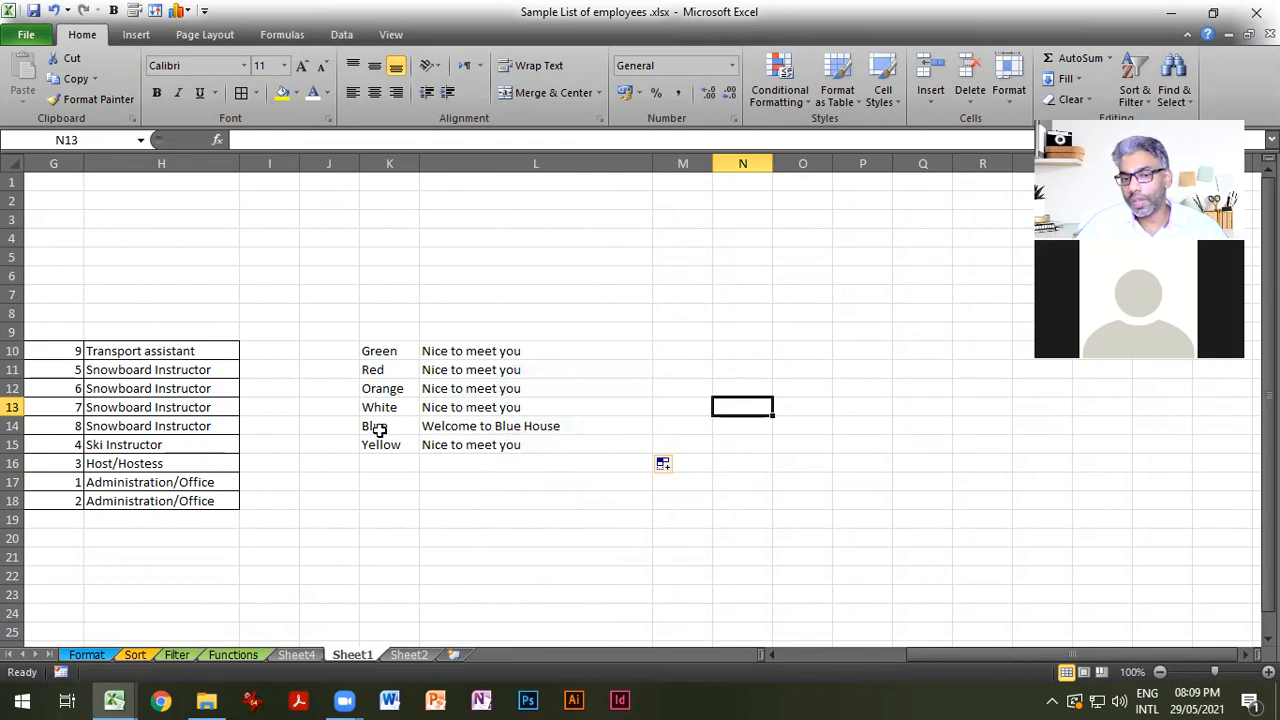
Replace Orange in K12 with "Blue" to test the IF formula beside it.
left_click(374, 388)
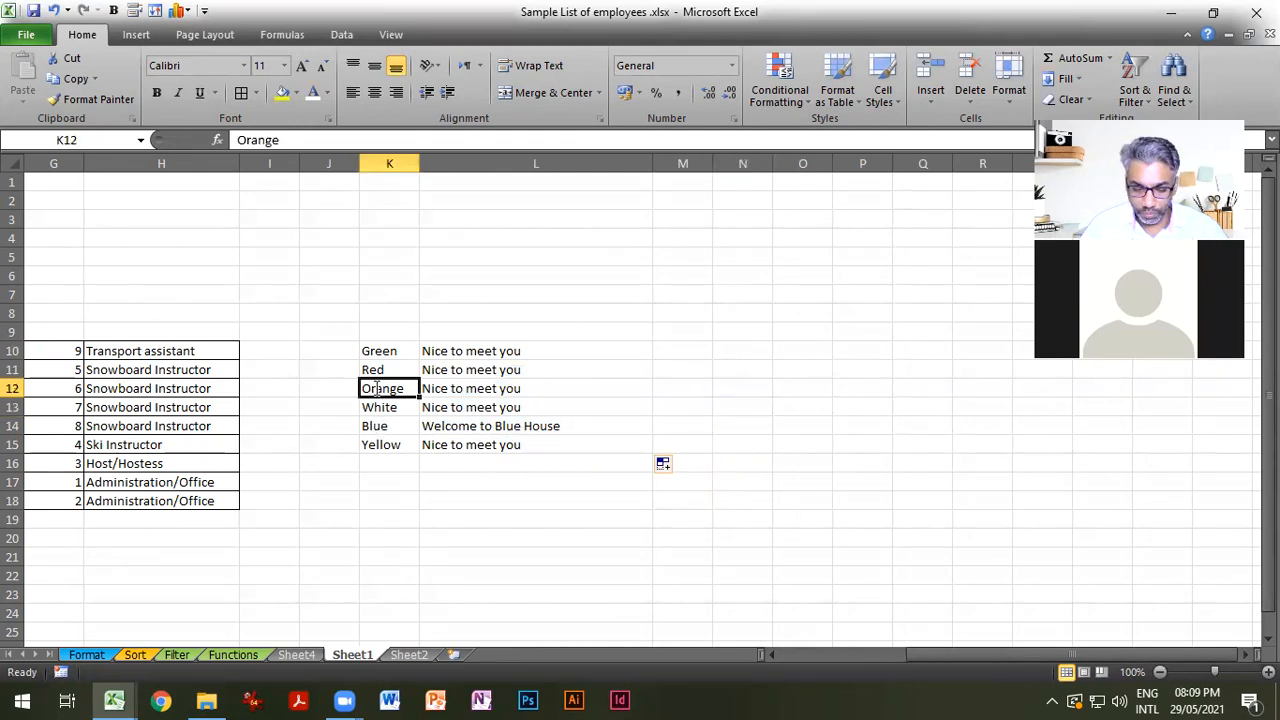
type("Blue")
key("Return")
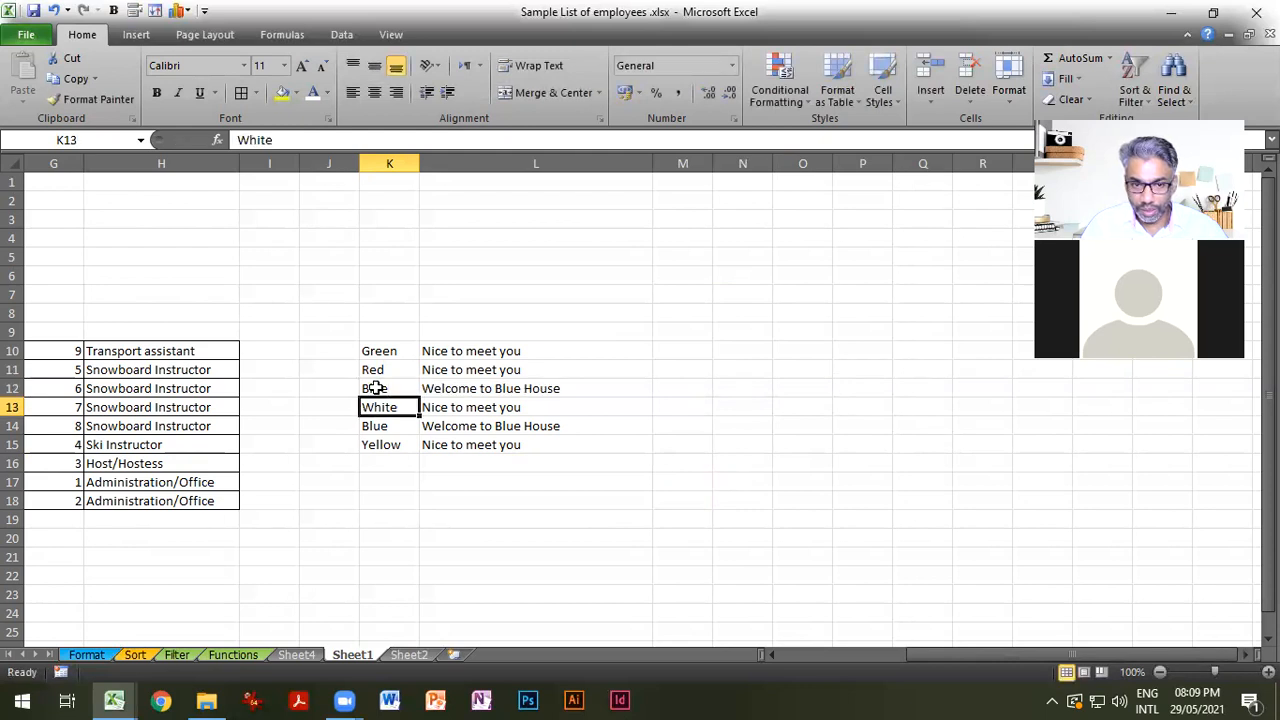
Examine the IF formulas in column L, comparing the cell references and the logical test in L14.
double_click(477, 351)
left_click(510, 407)
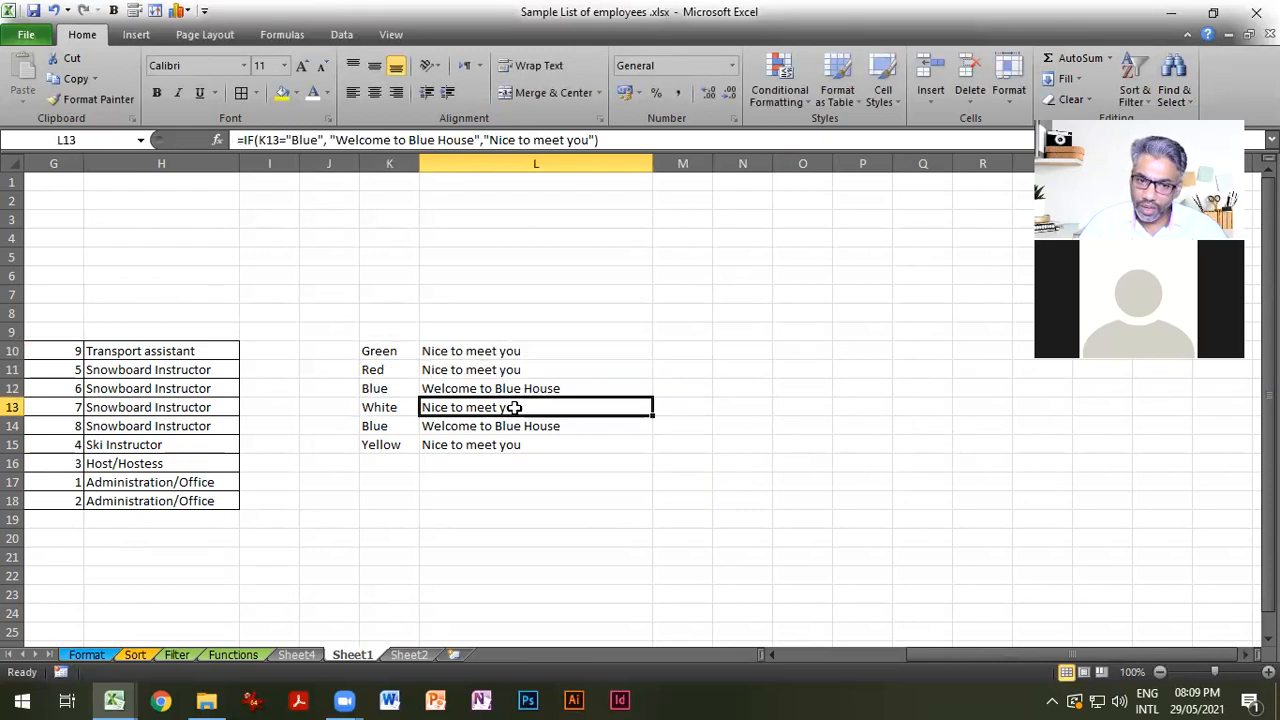
left_click(509, 352)
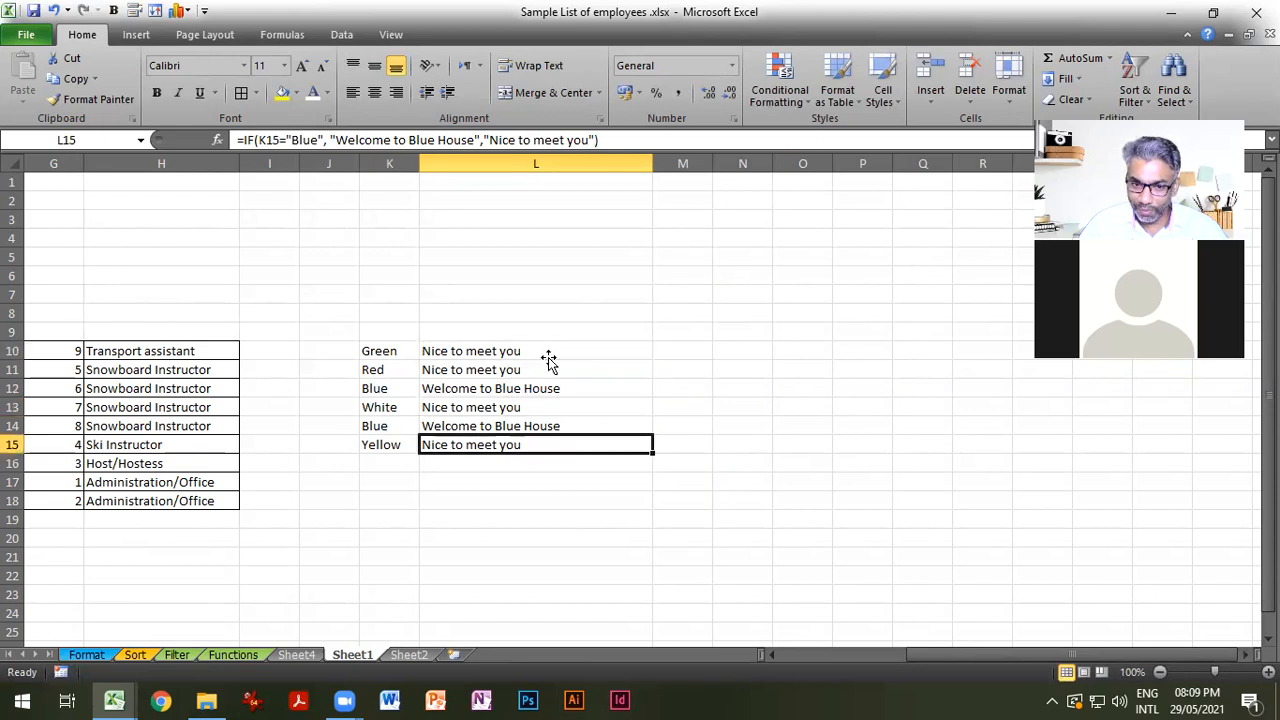
double_click(527, 426)
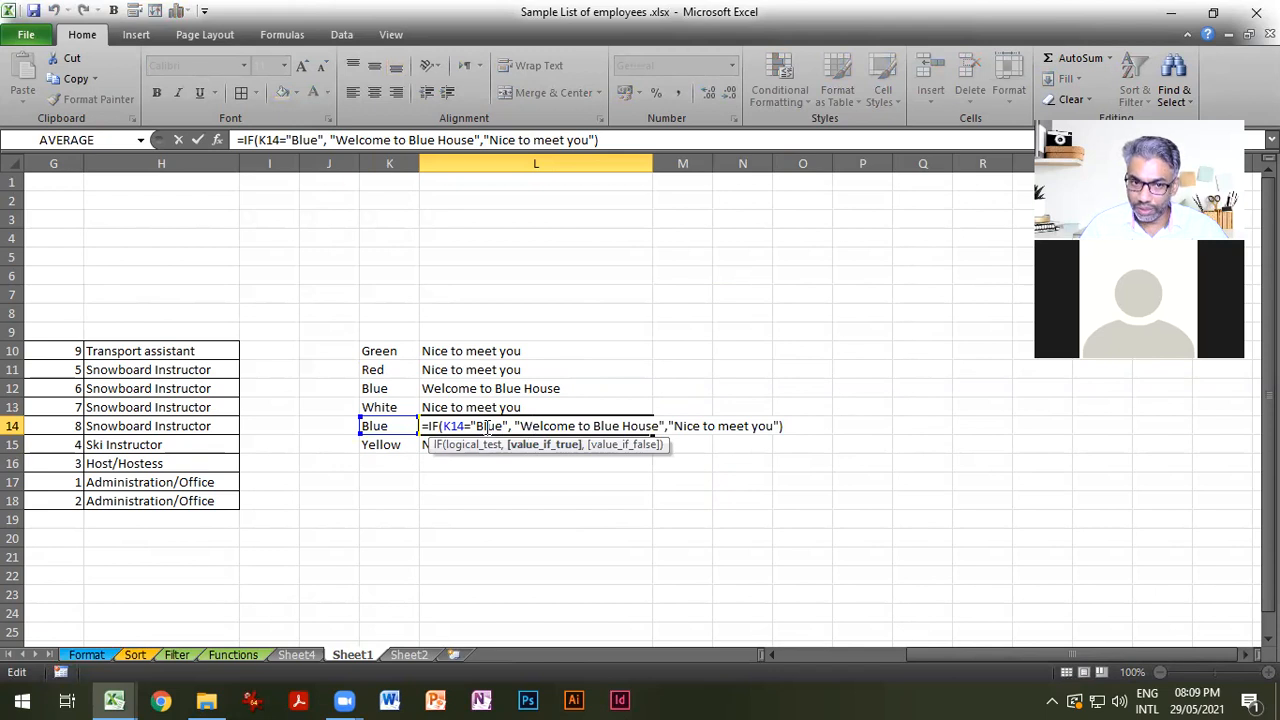
left_click(531, 530)
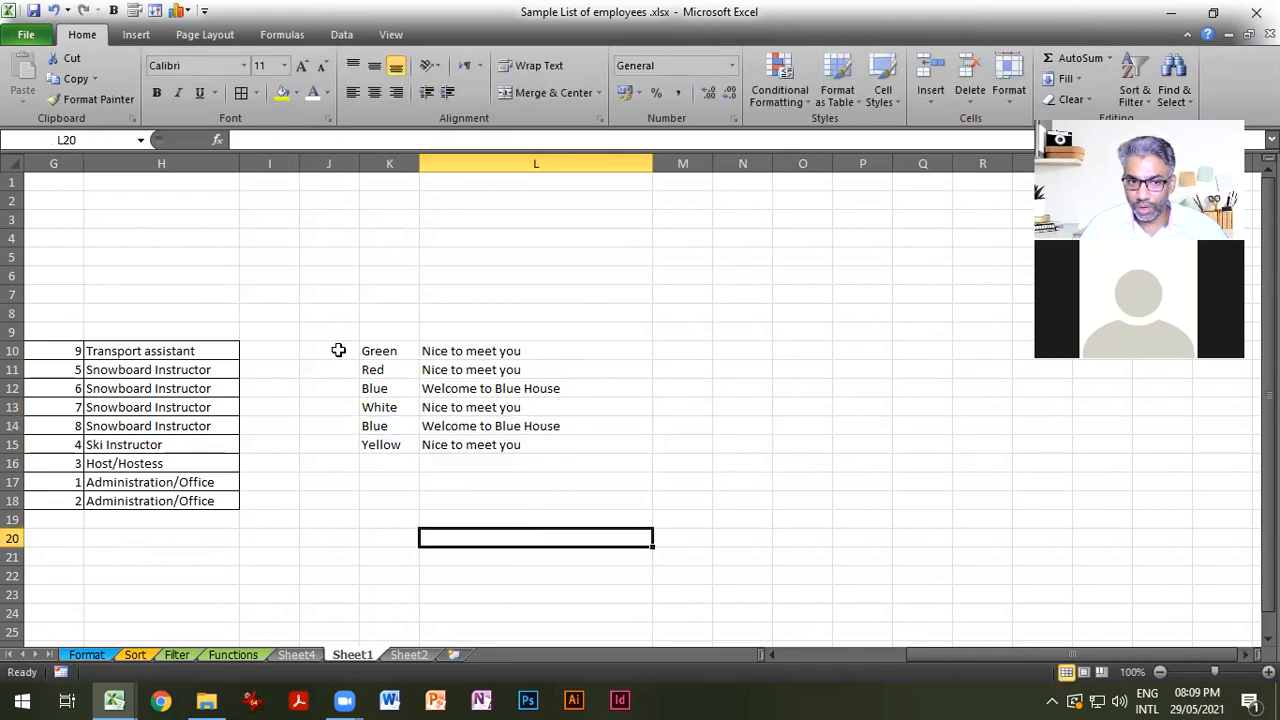
Search Insert Function for "if" from L20, examine the IF function's argument fields, and cancel without inserting it.
left_click(216, 140)
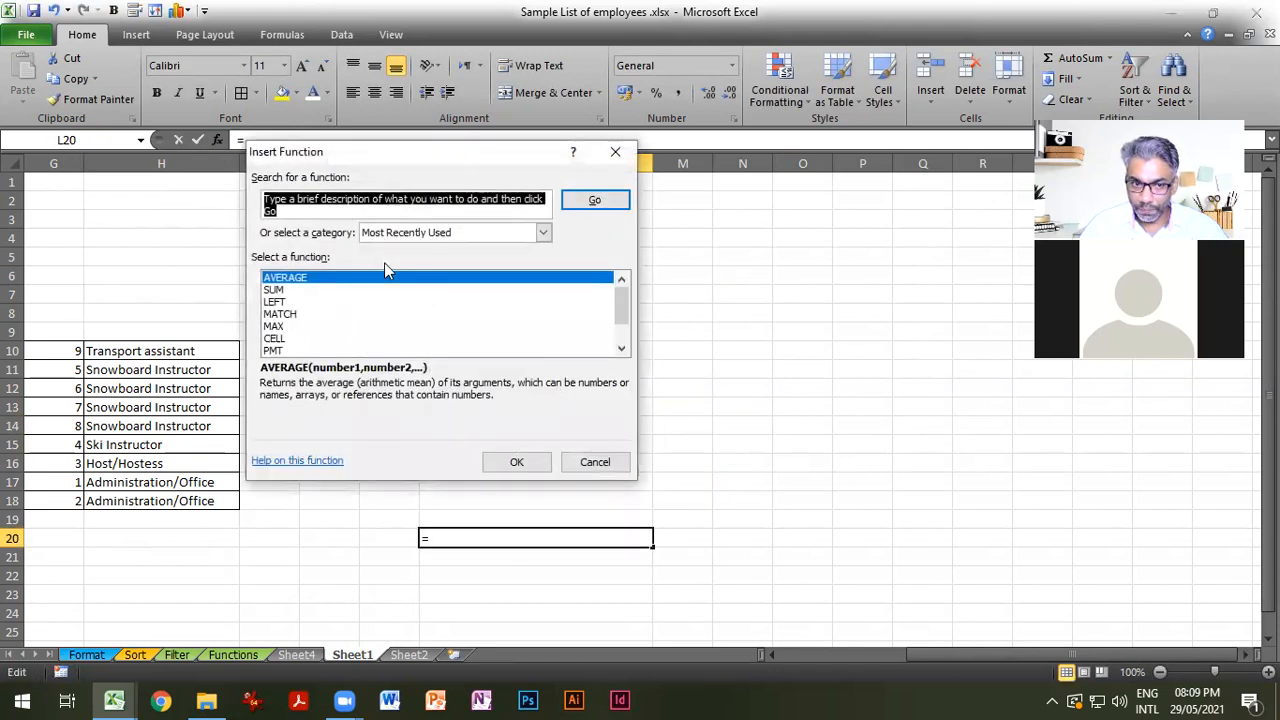
type("if")
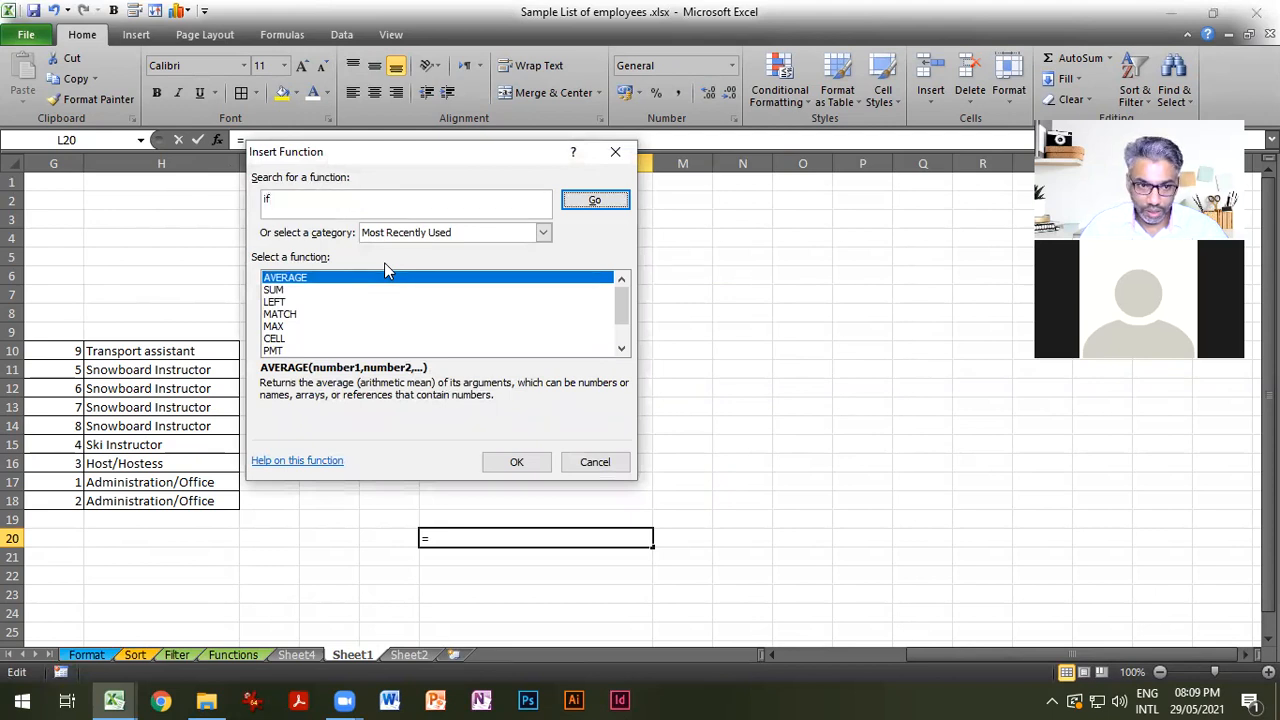
key("Return")
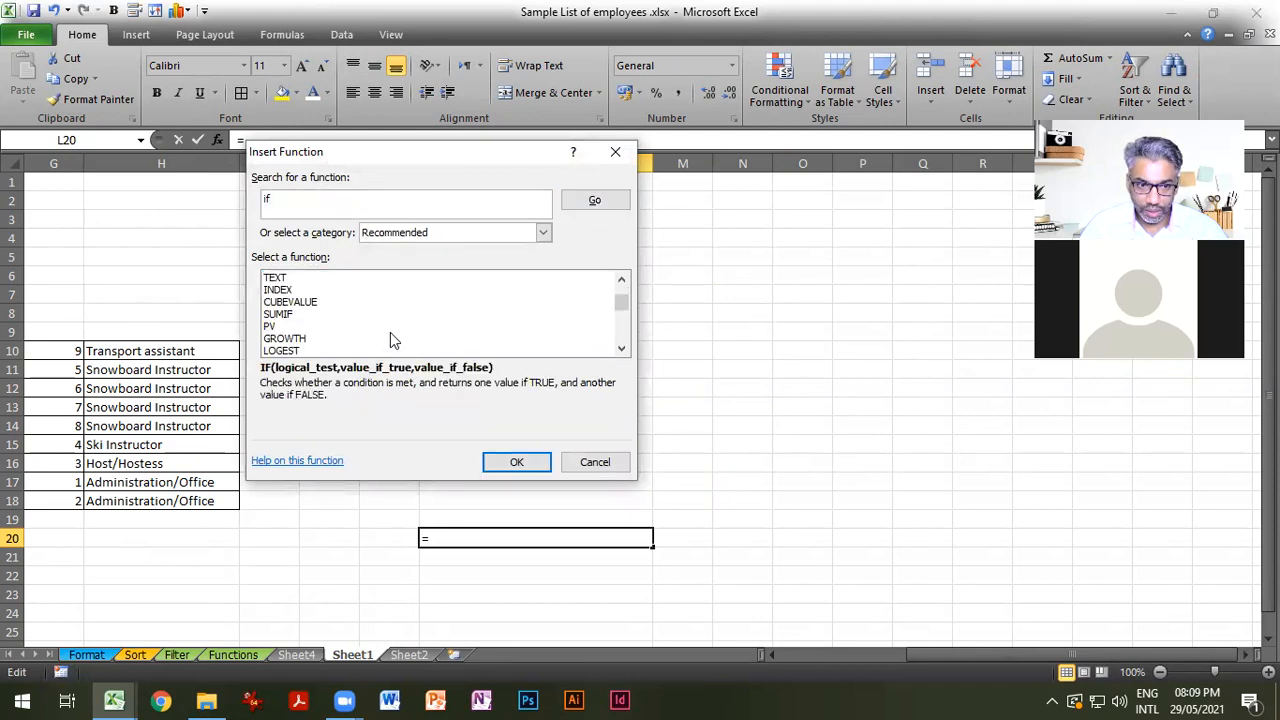
left_click(508, 462)
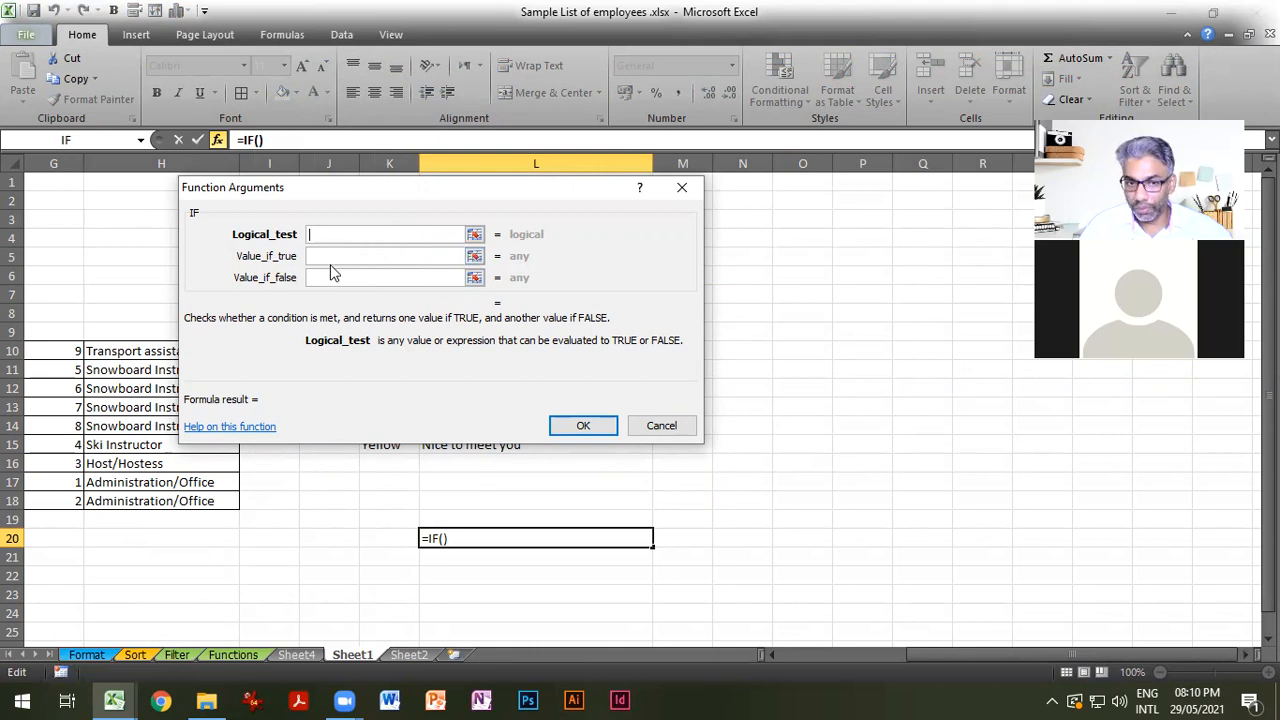
left_click_drag(377, 197, 848, 308)
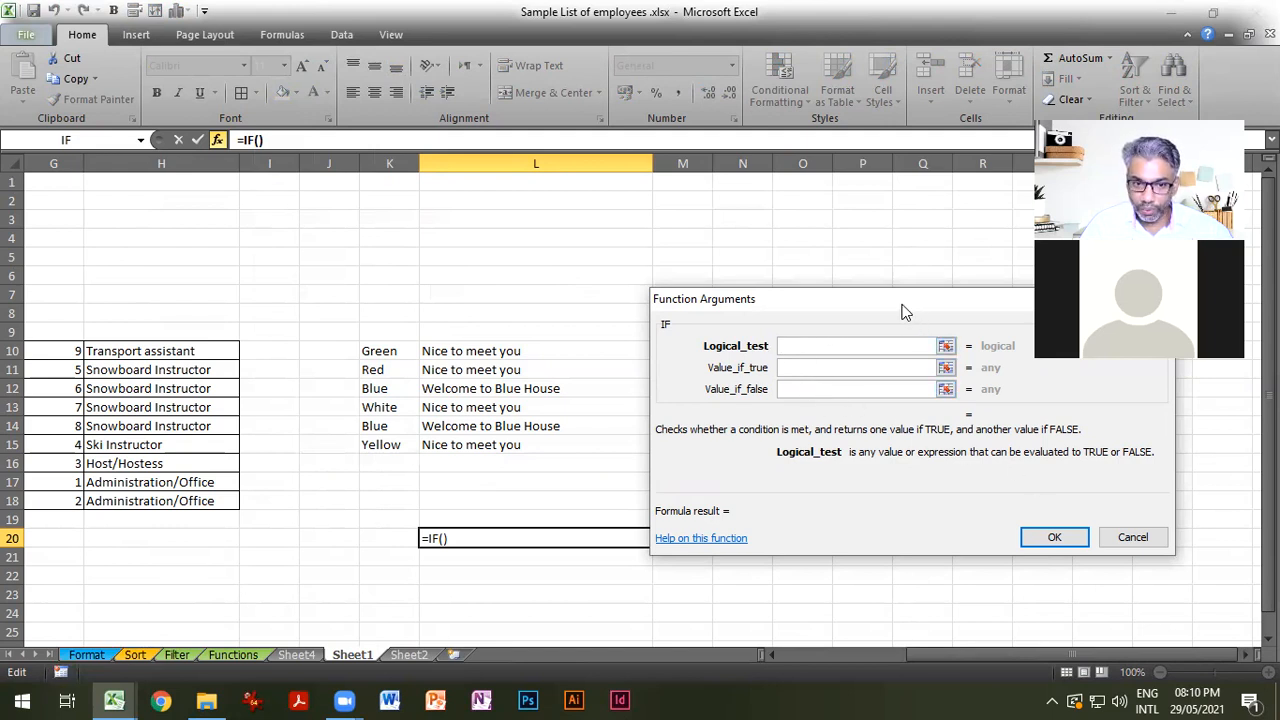
left_click_drag(903, 313, 472, 238)
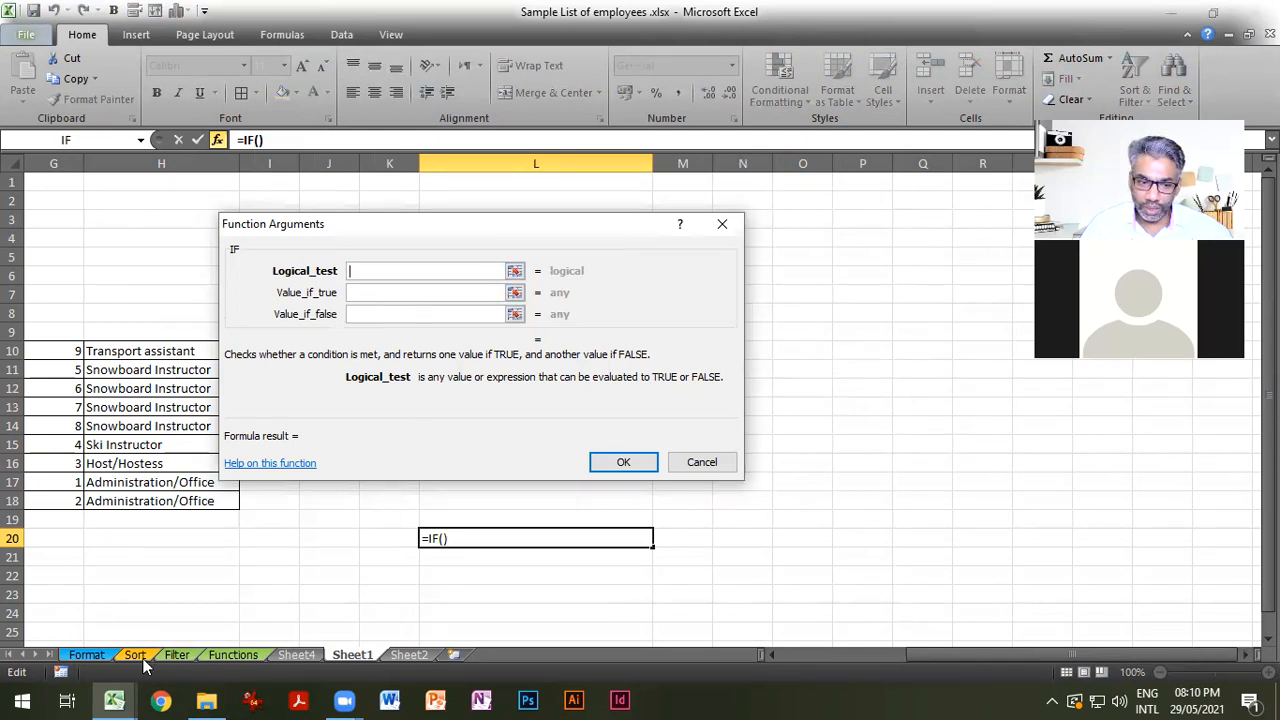
left_click(701, 462)
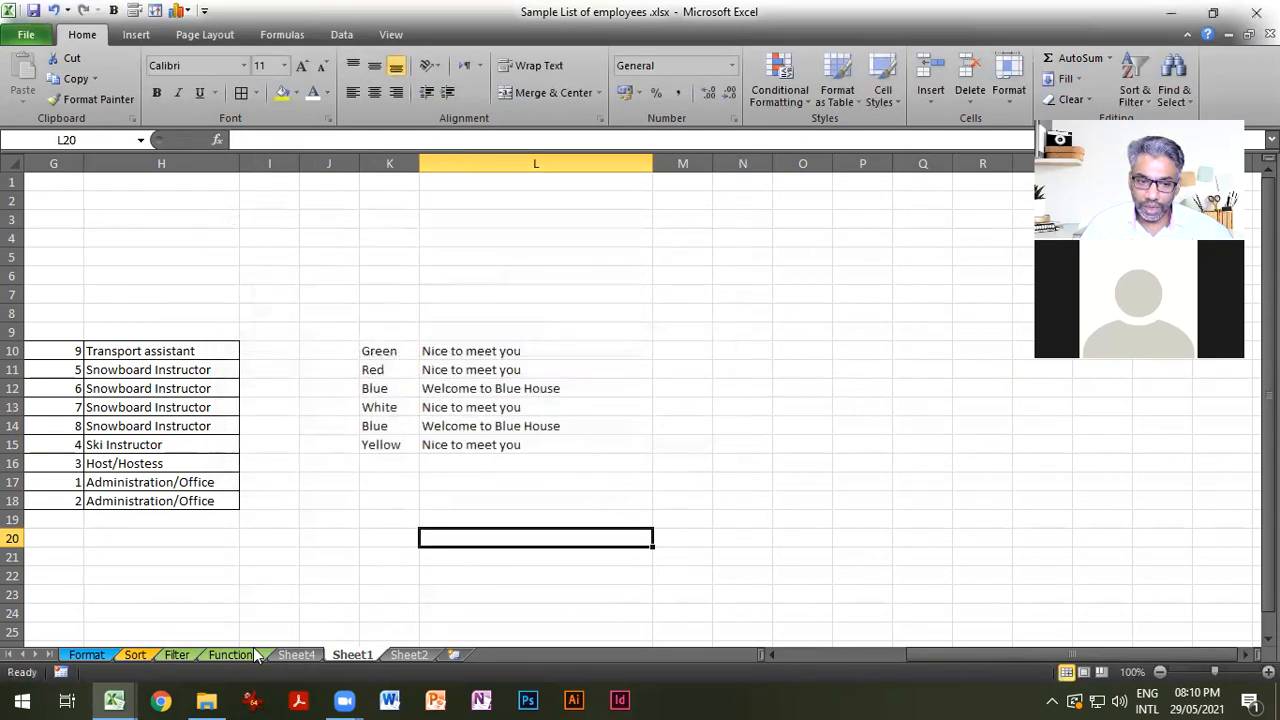
Switch to the Functions sheet.
left_click(233, 654)
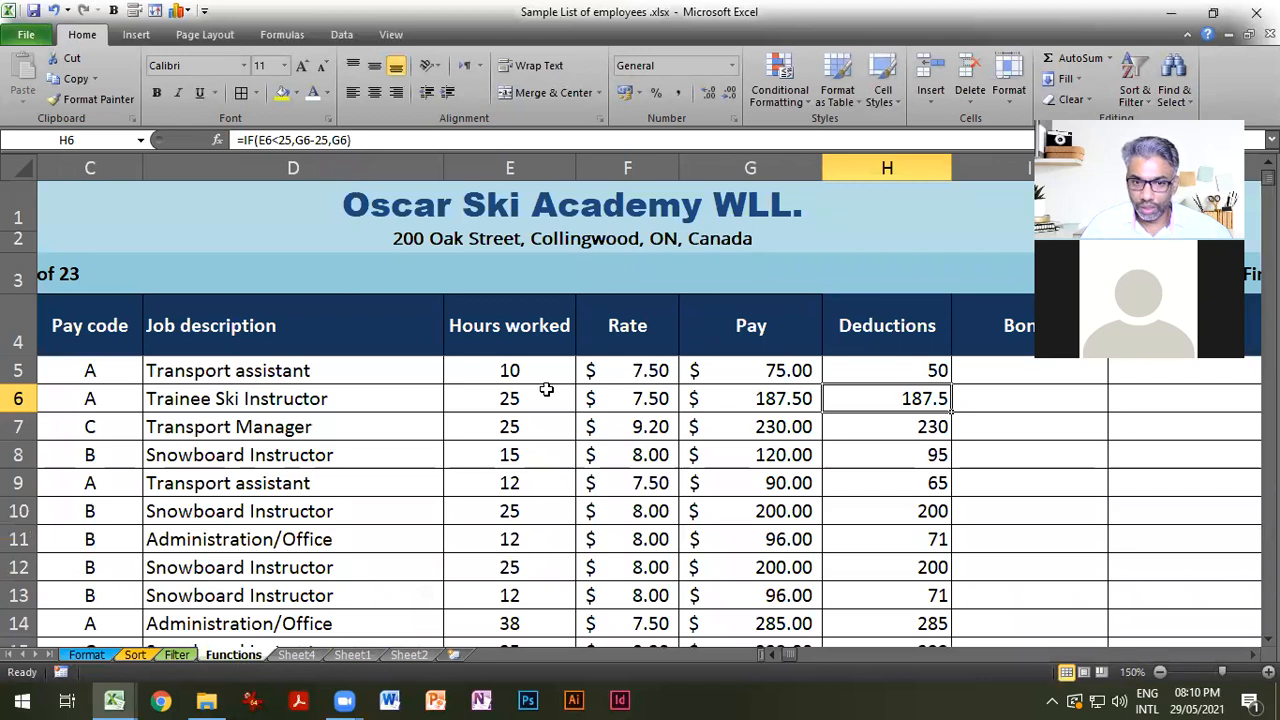